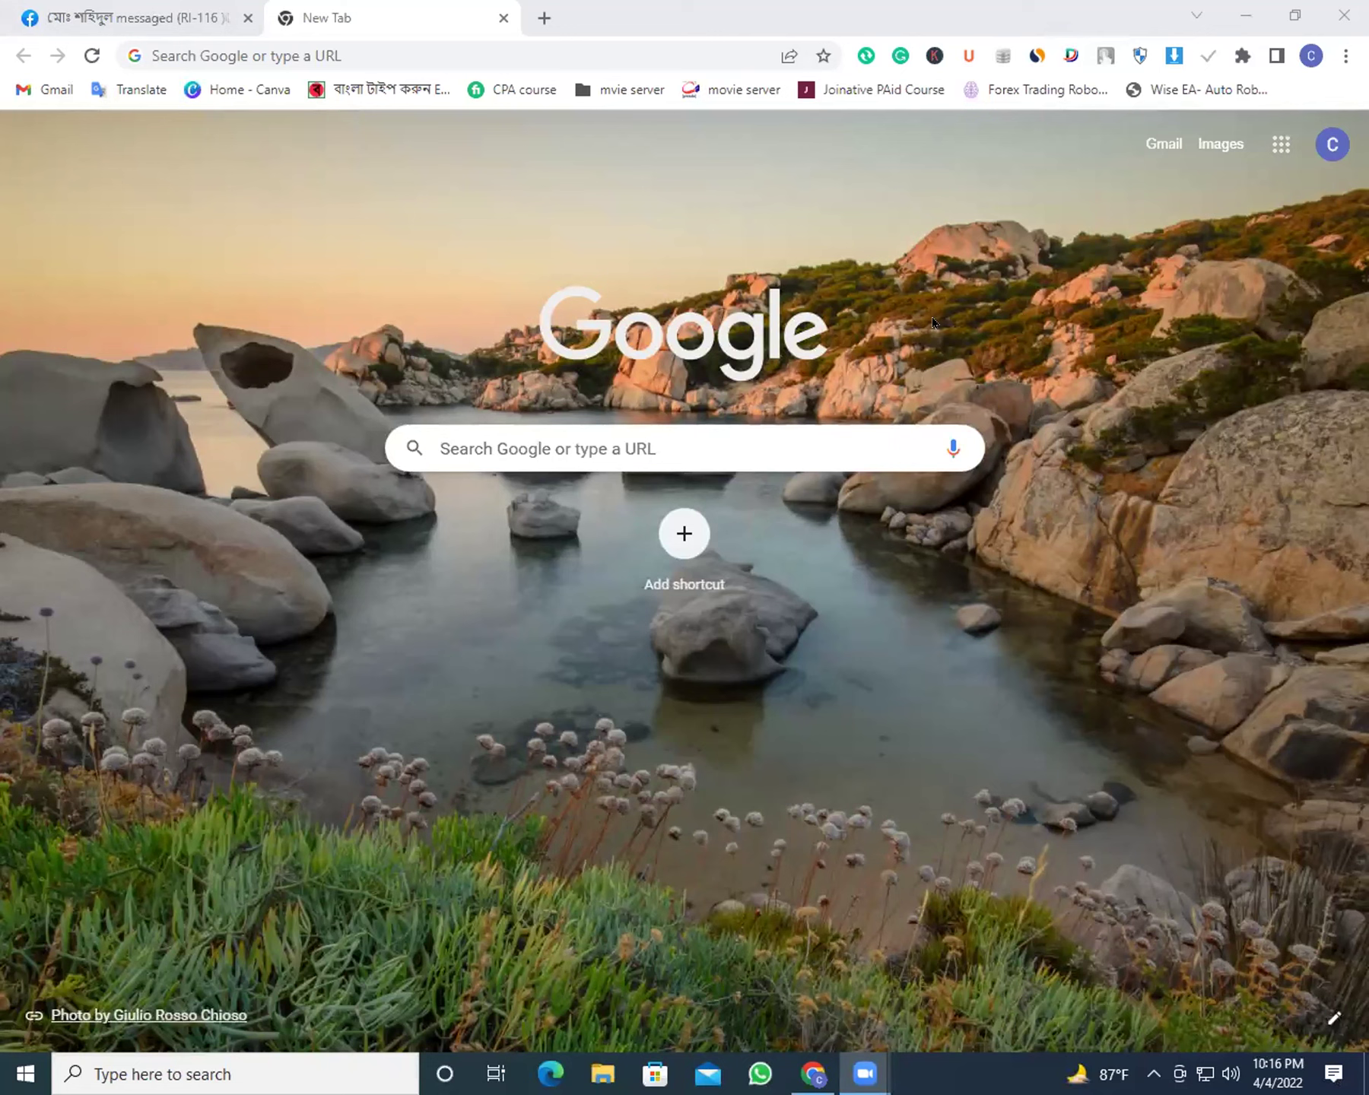
Minimize the Chrome window so the Windows desktop shows
left_click(1202, 569)
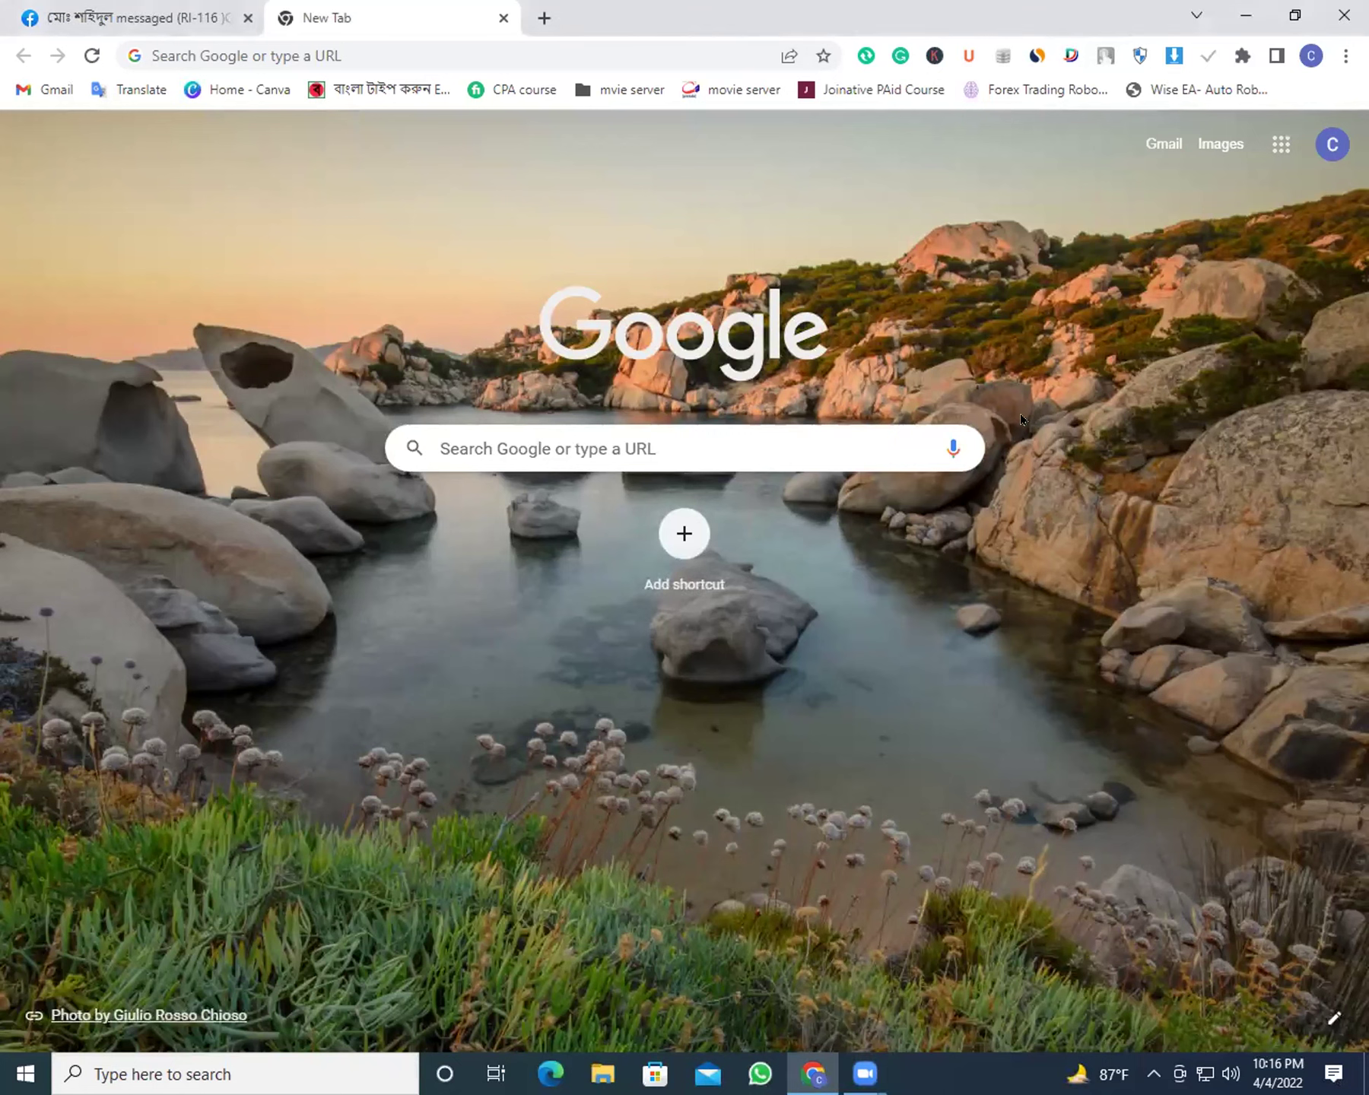
left_click(1246, 16)
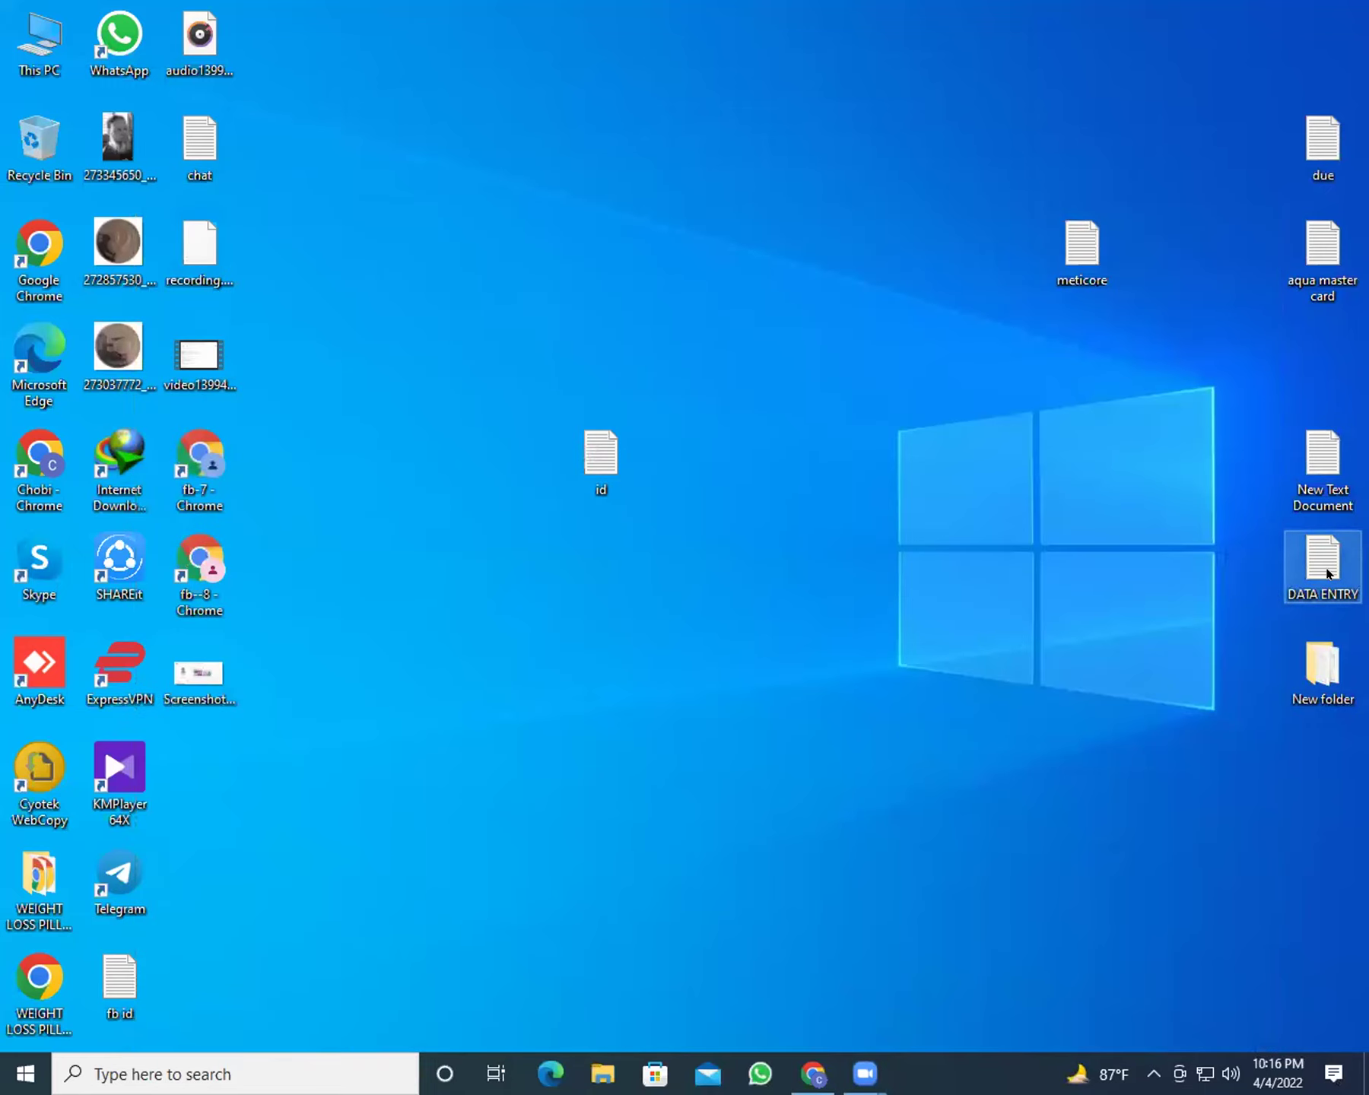
Open the DATA ENTRY file in Notepad and select the topic lines, then the dots under Part 1
double_click(1327, 574)
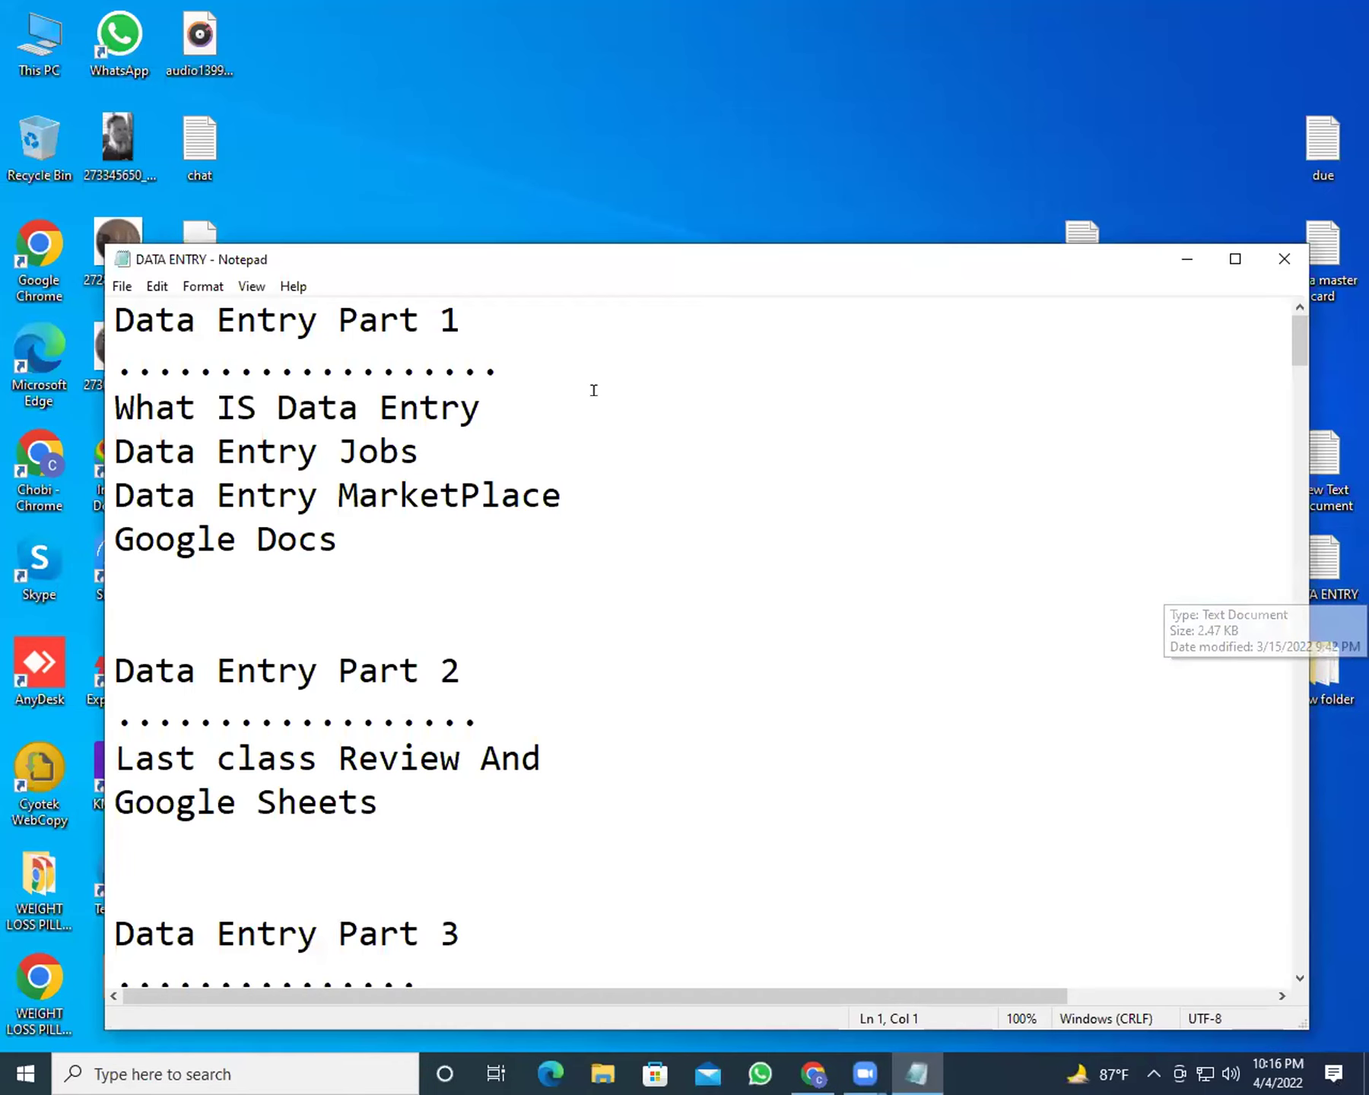
left_click(366, 532)
left_click_drag(339, 542, 137, 411)
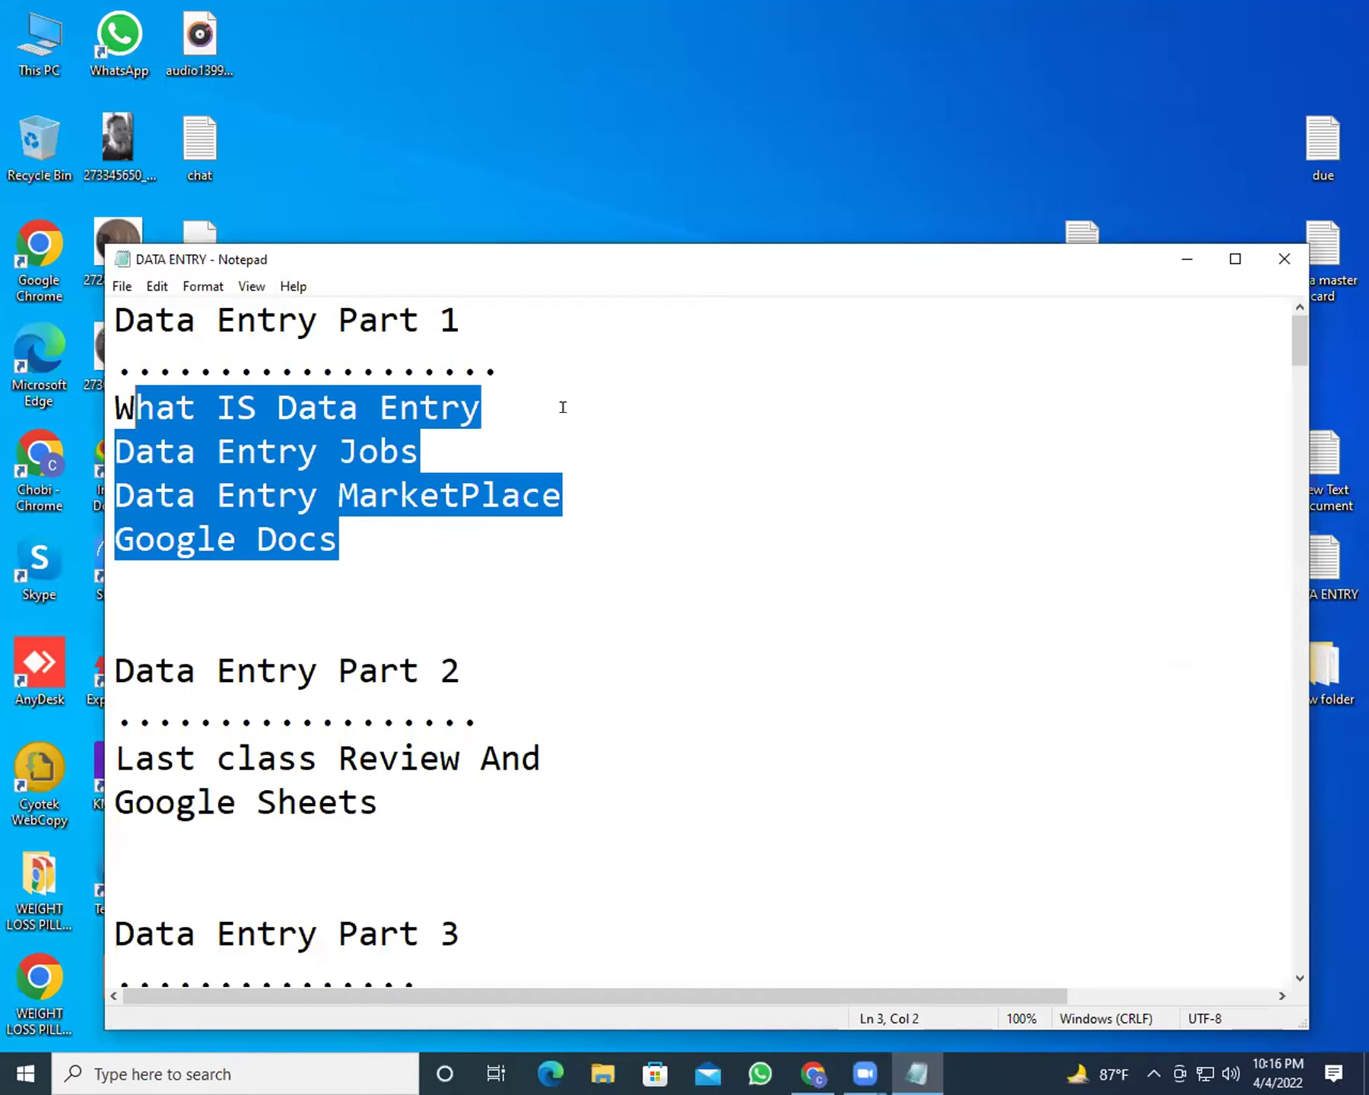
left_click(559, 403)
left_click_drag(525, 349, 508, 338)
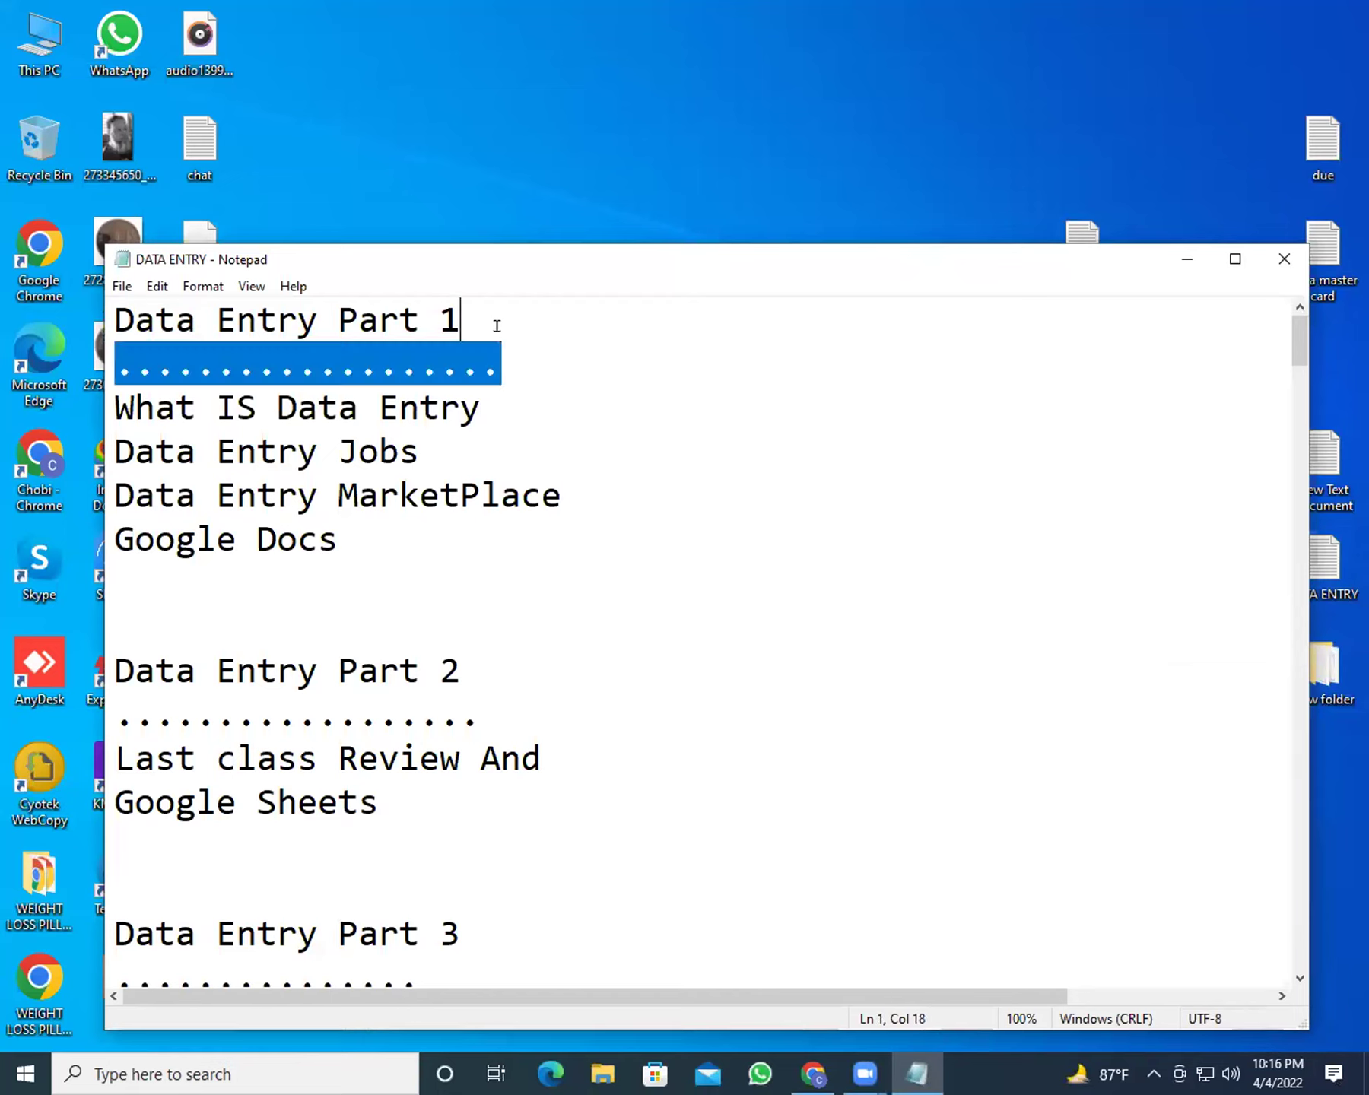
left_click(561, 359)
Practise selecting the words 'Data' and 'Entry' on line 3, then 'Data Entry' together
left_click_drag(481, 403, 318, 393)
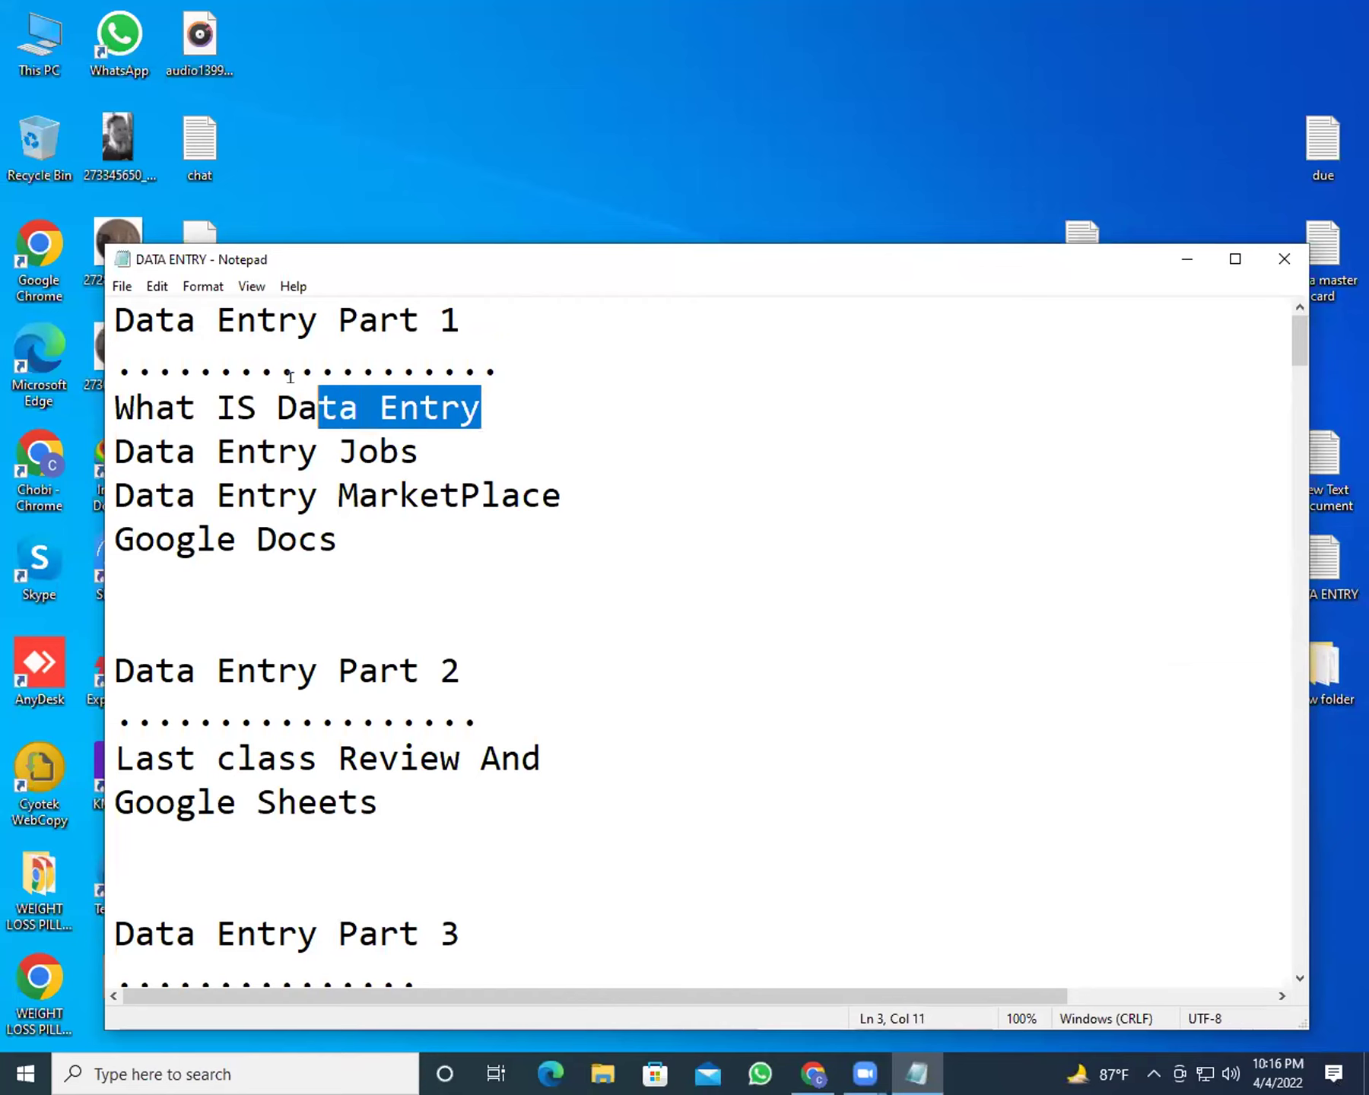
left_click(490, 404)
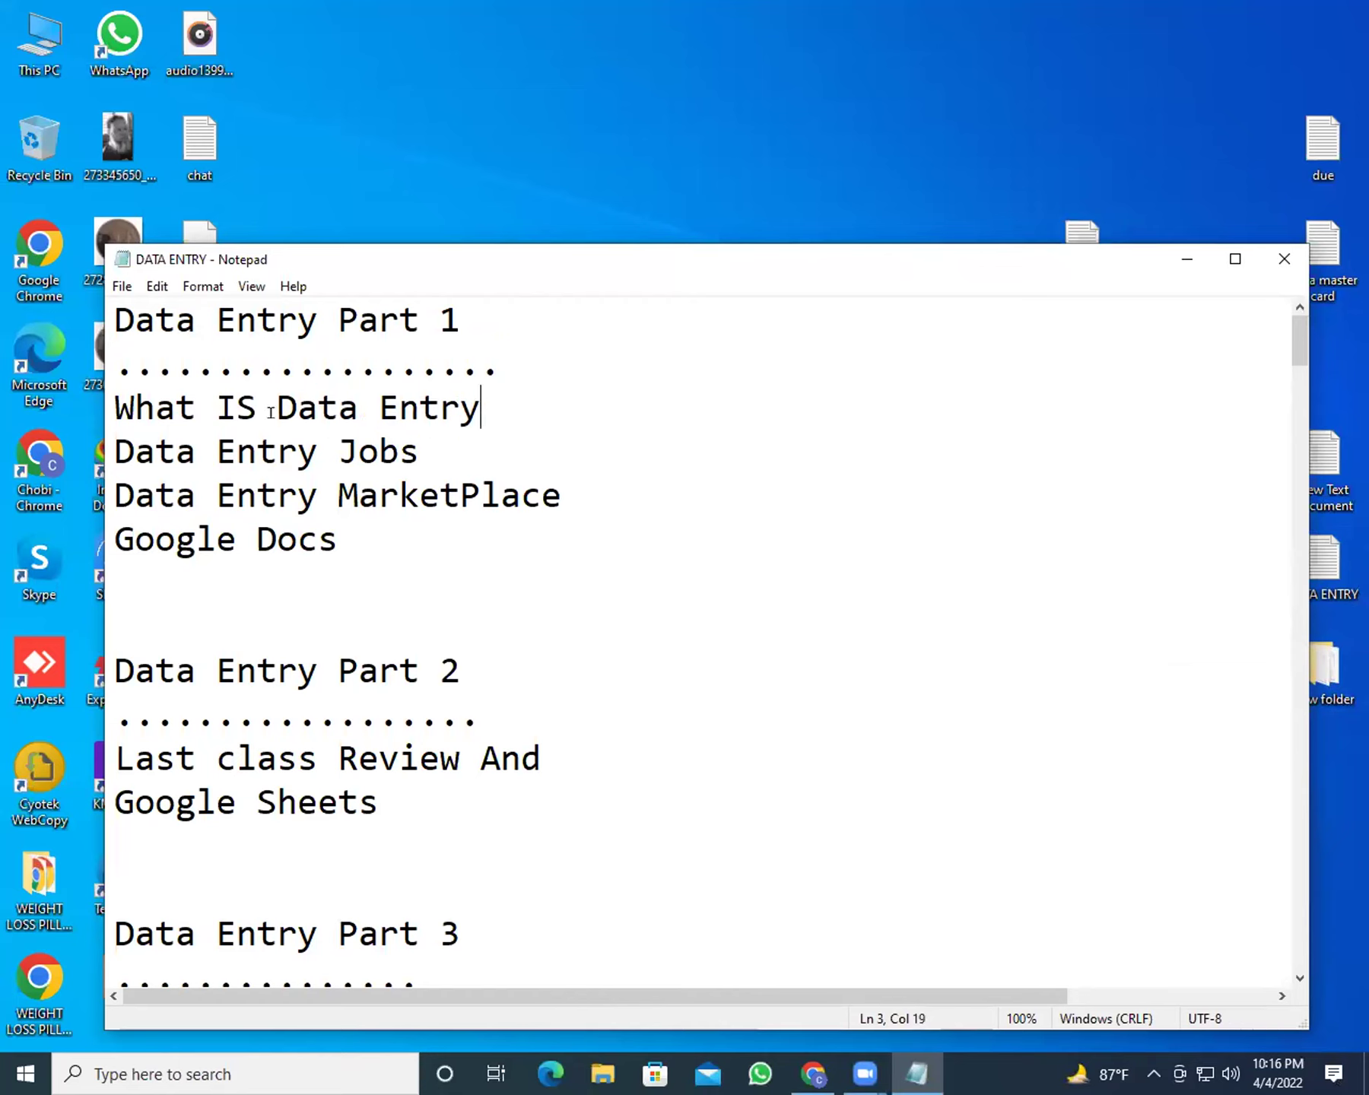
left_click(352, 397)
left_click_drag(352, 397, 274, 397)
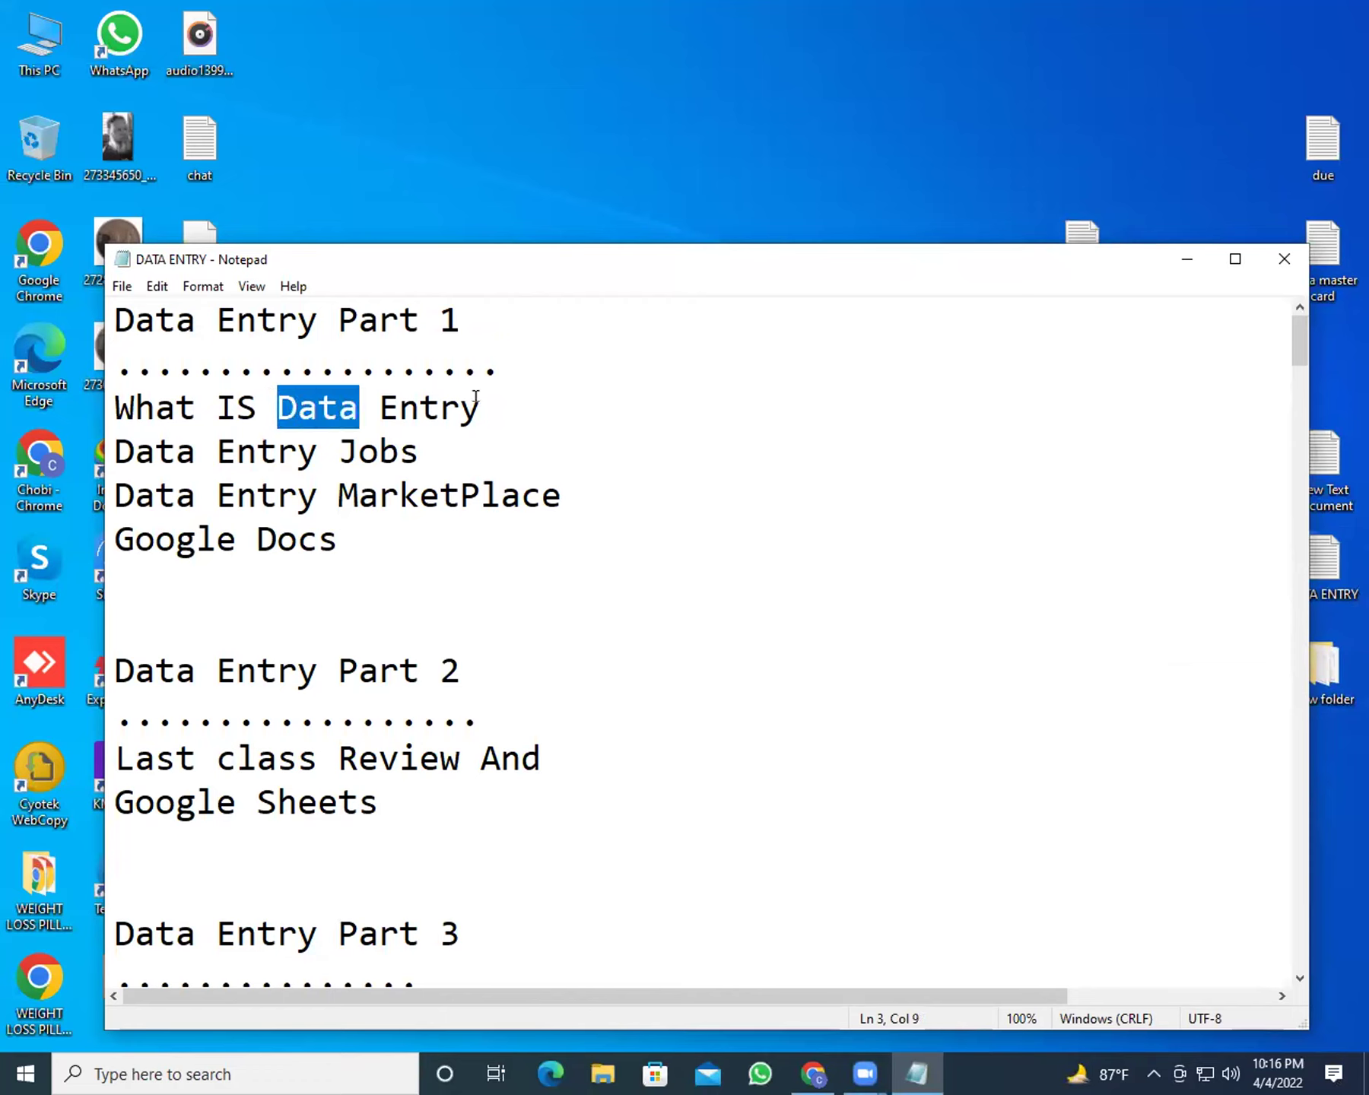
left_click(514, 394)
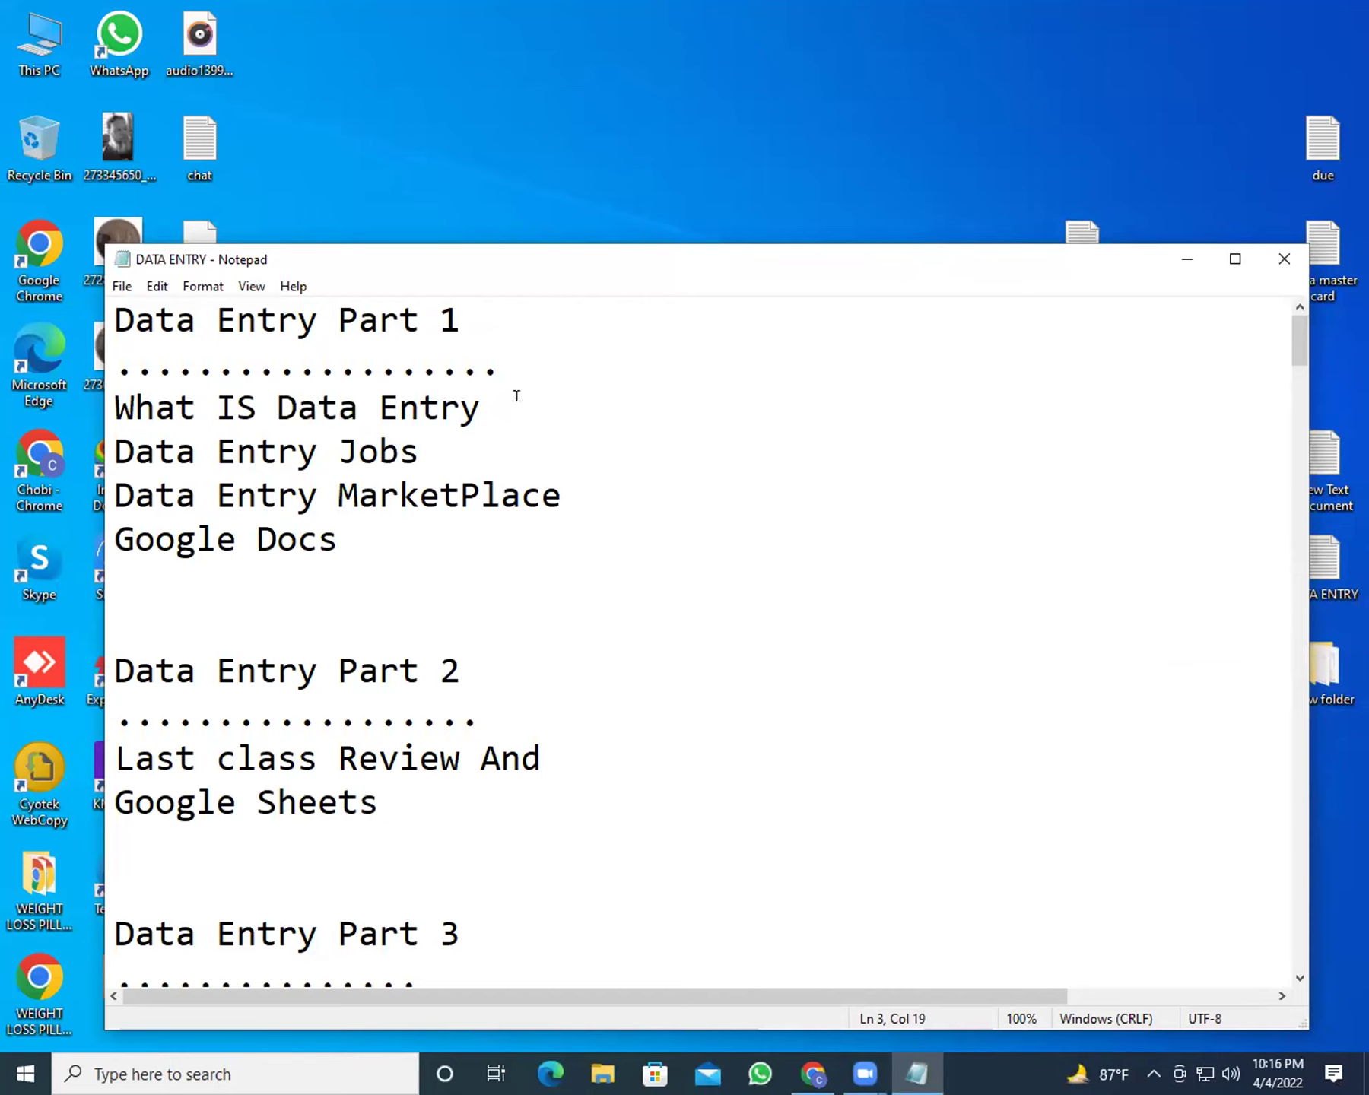
left_click(379, 403, "shift")
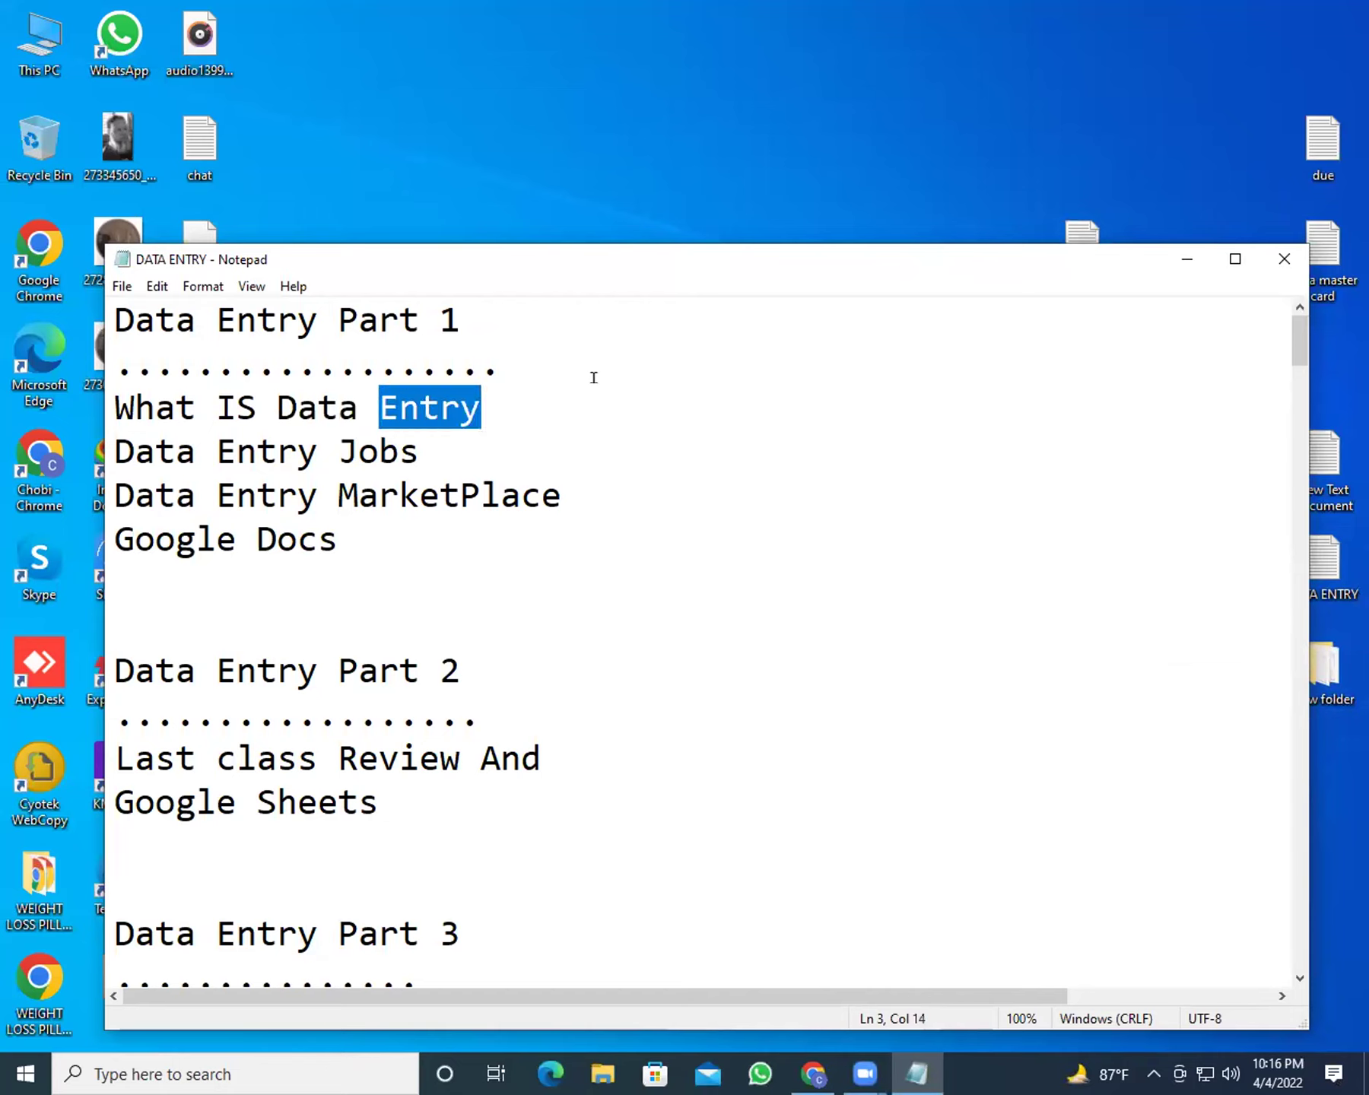
key("Right")
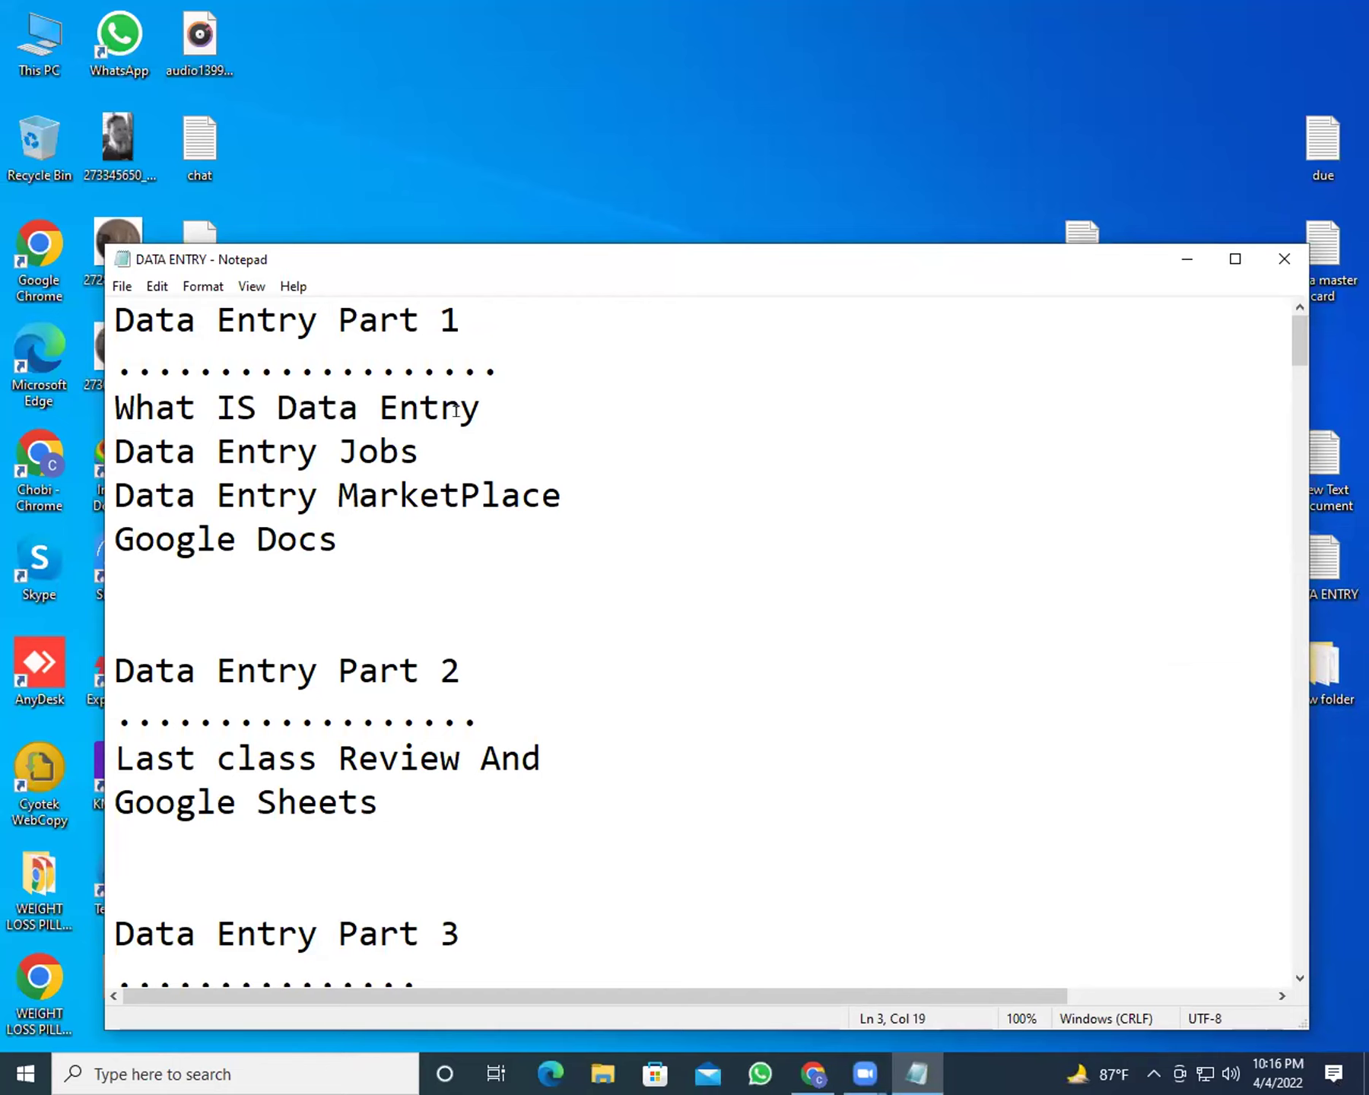
left_click_drag(492, 401, 375, 397)
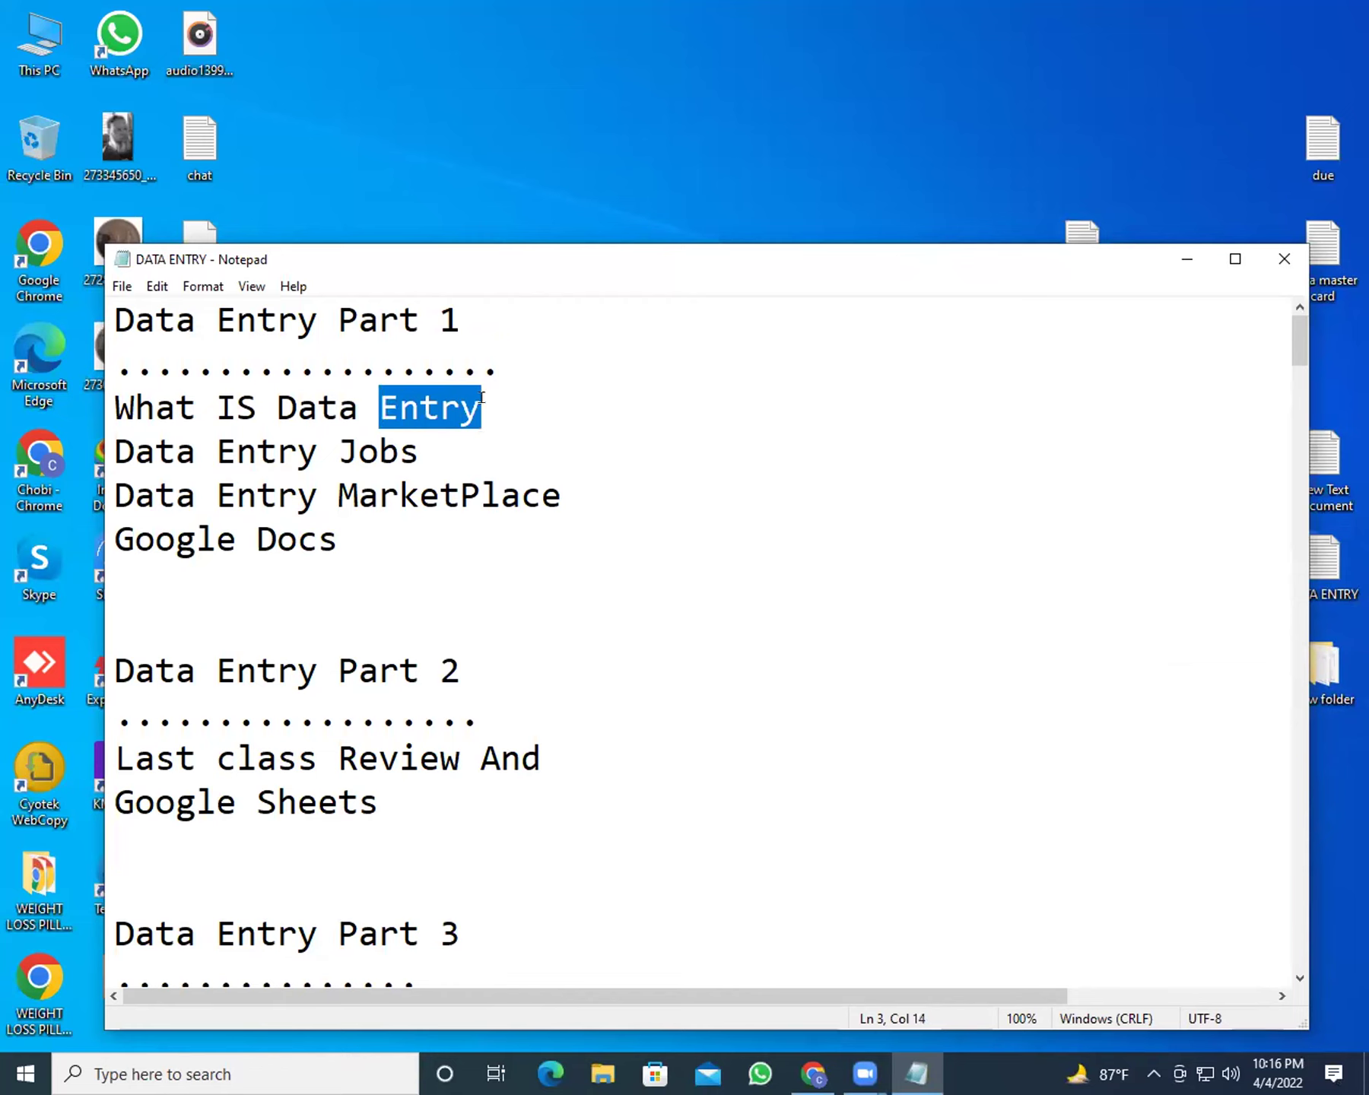
left_click_drag(360, 397, 275, 390)
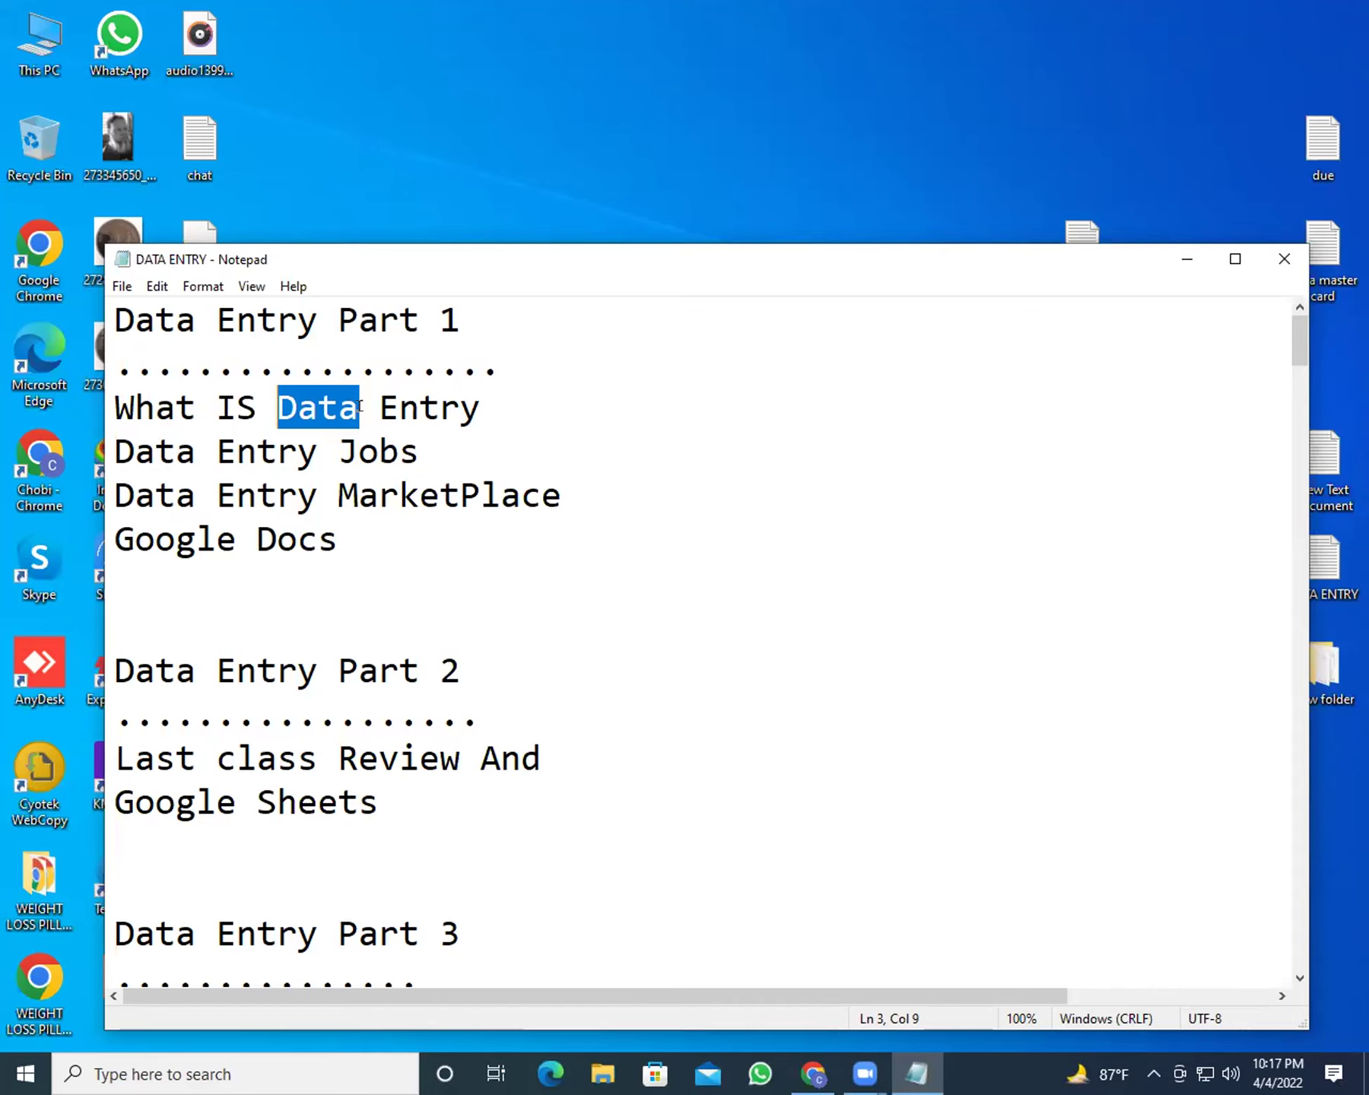
left_click(489, 406)
left_click_drag(489, 406, 270, 394)
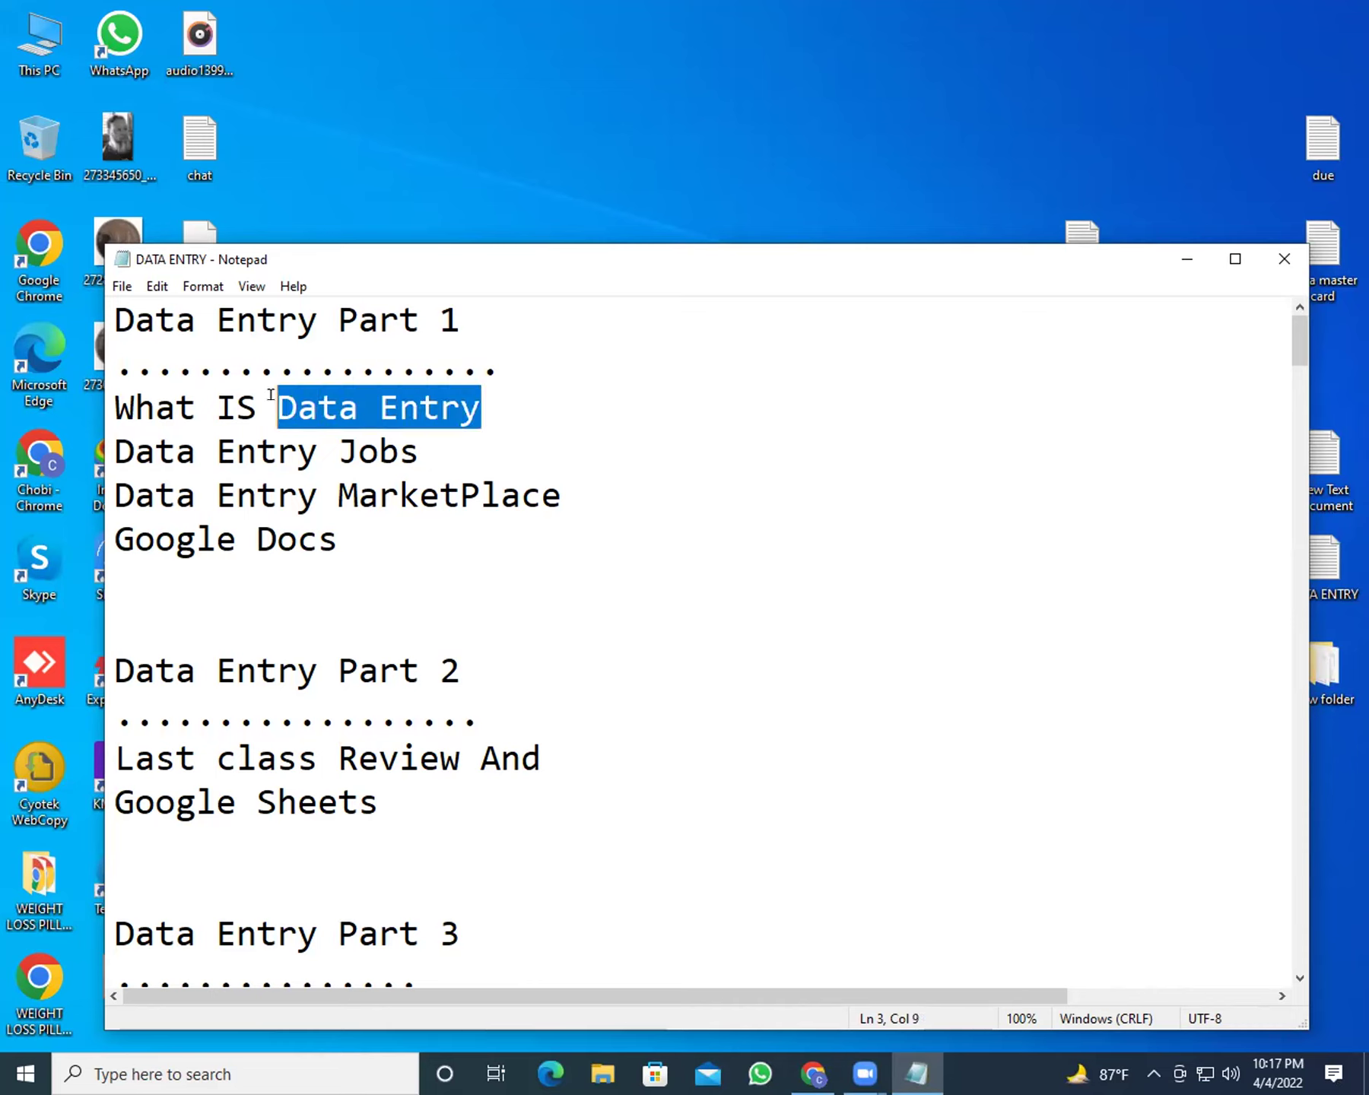
Select the four Part 1 topic lines, then Entry MarketPlace through Google Docs
left_click(497, 422)
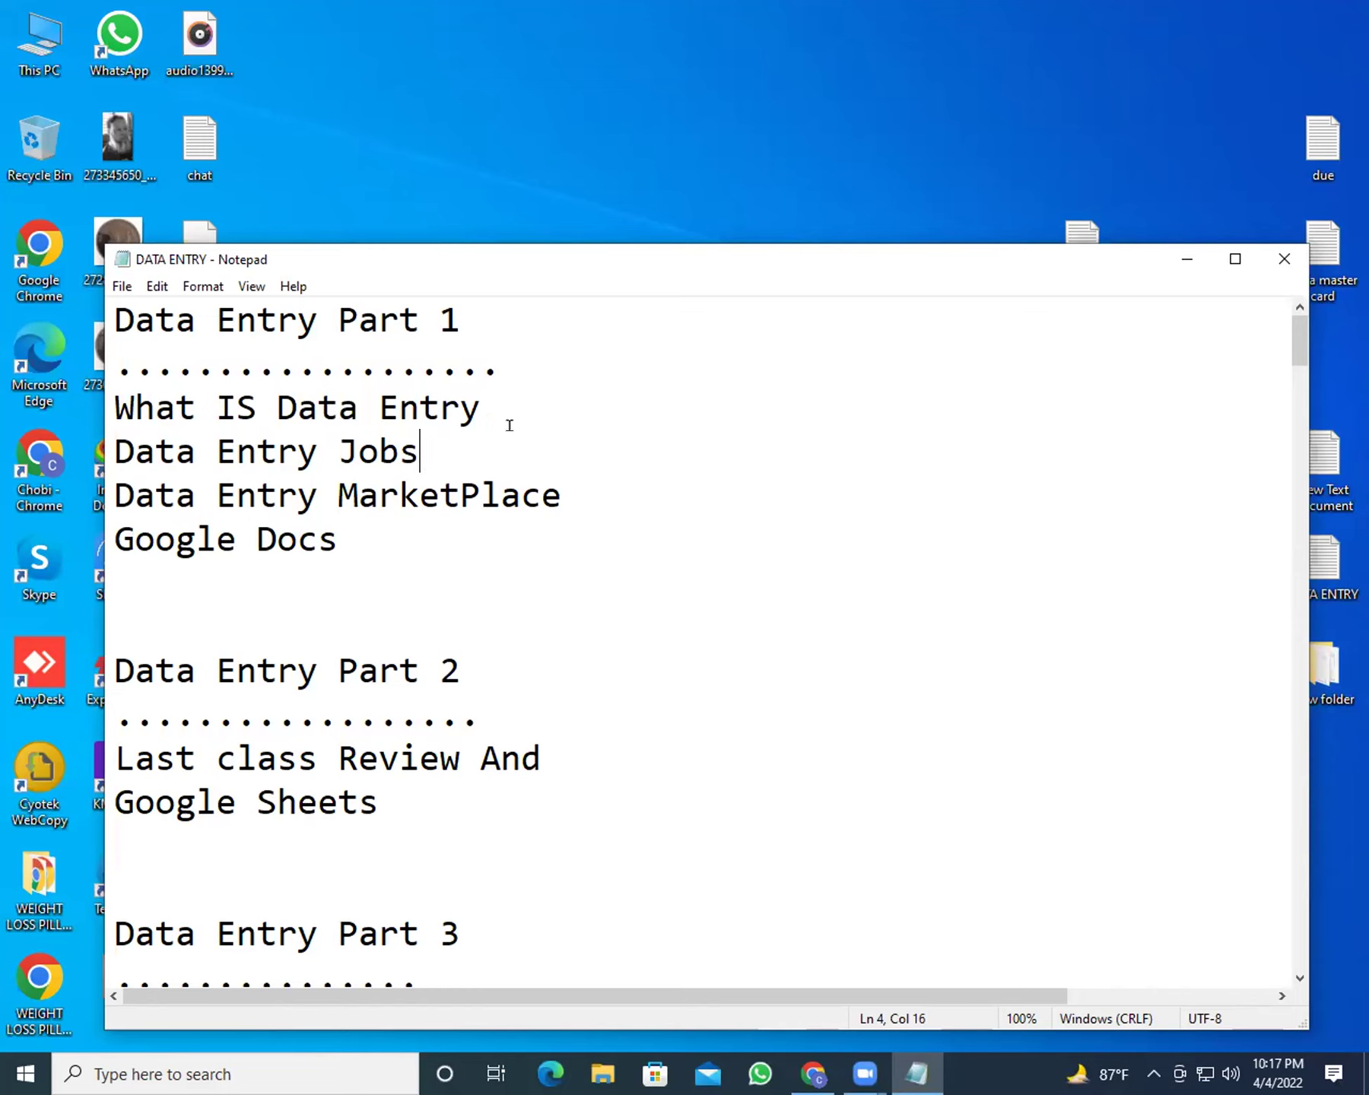
left_click_drag(405, 548, 106, 404)
left_click(598, 421)
left_click_drag(355, 532, 199, 506)
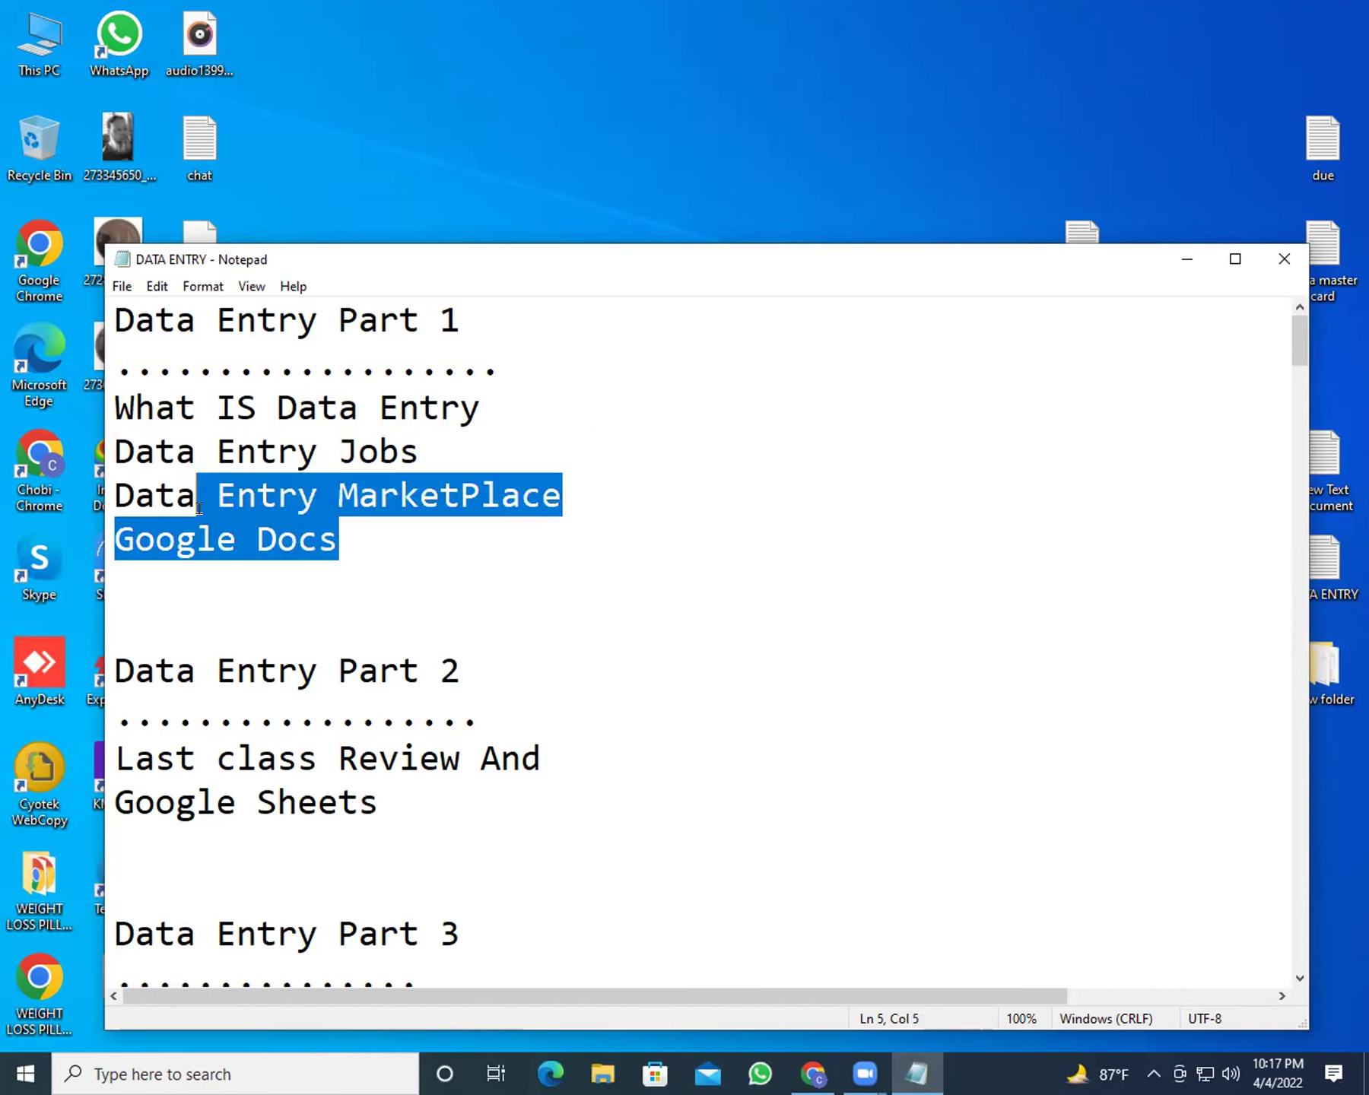
left_click(619, 579)
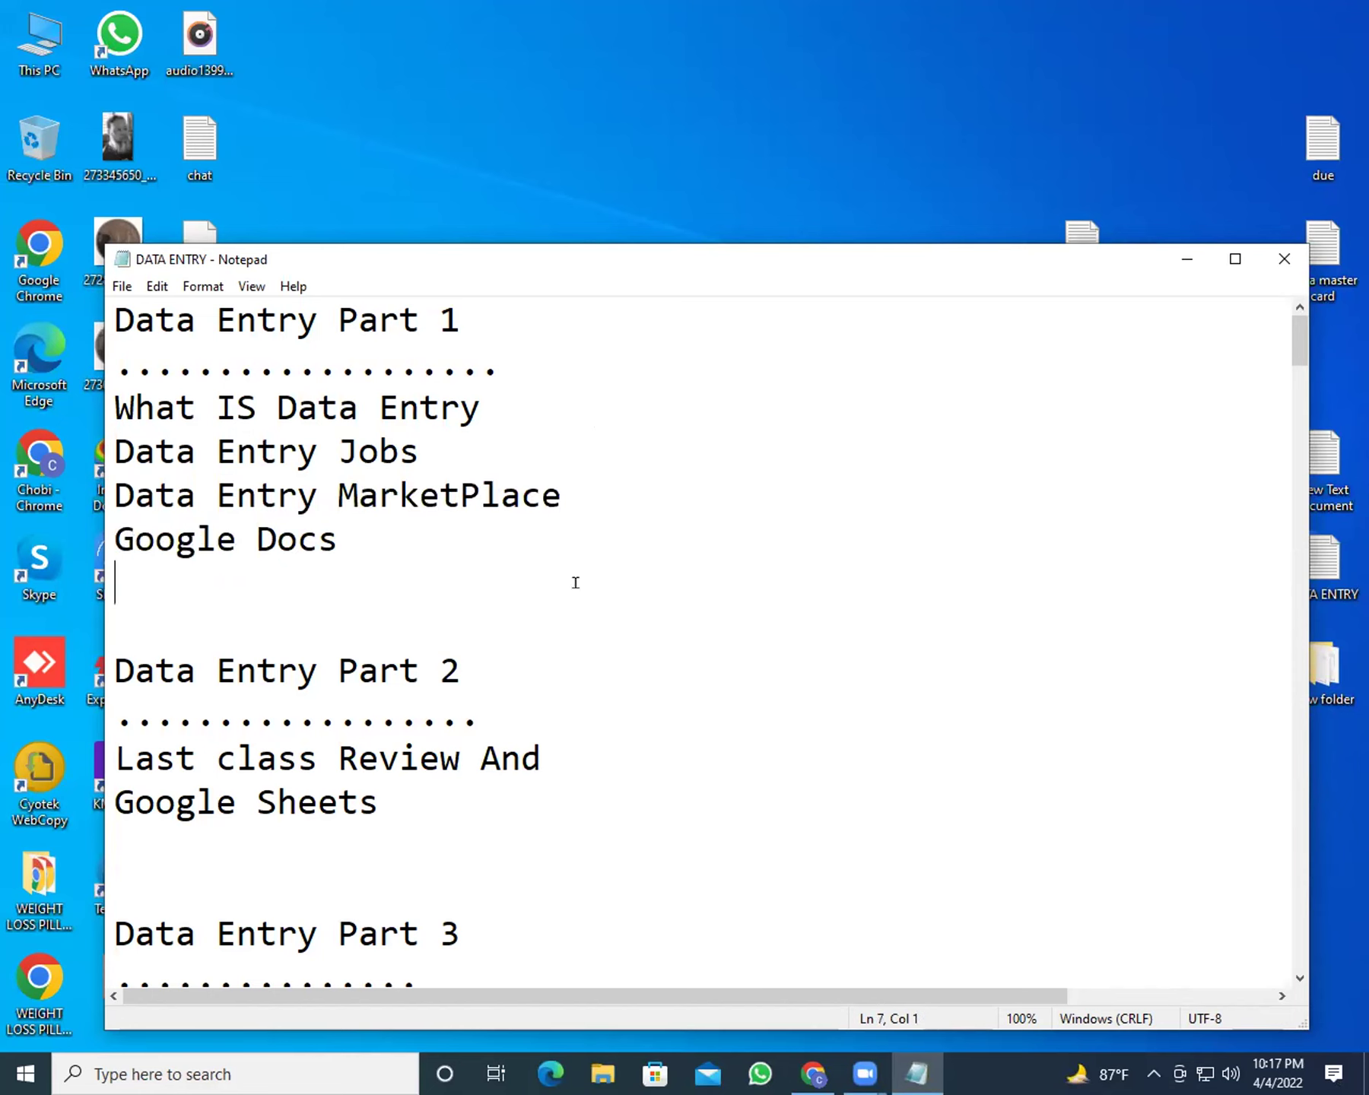
left_click(566, 615)
left_click(369, 530)
left_click_drag(482, 408, 260, 396)
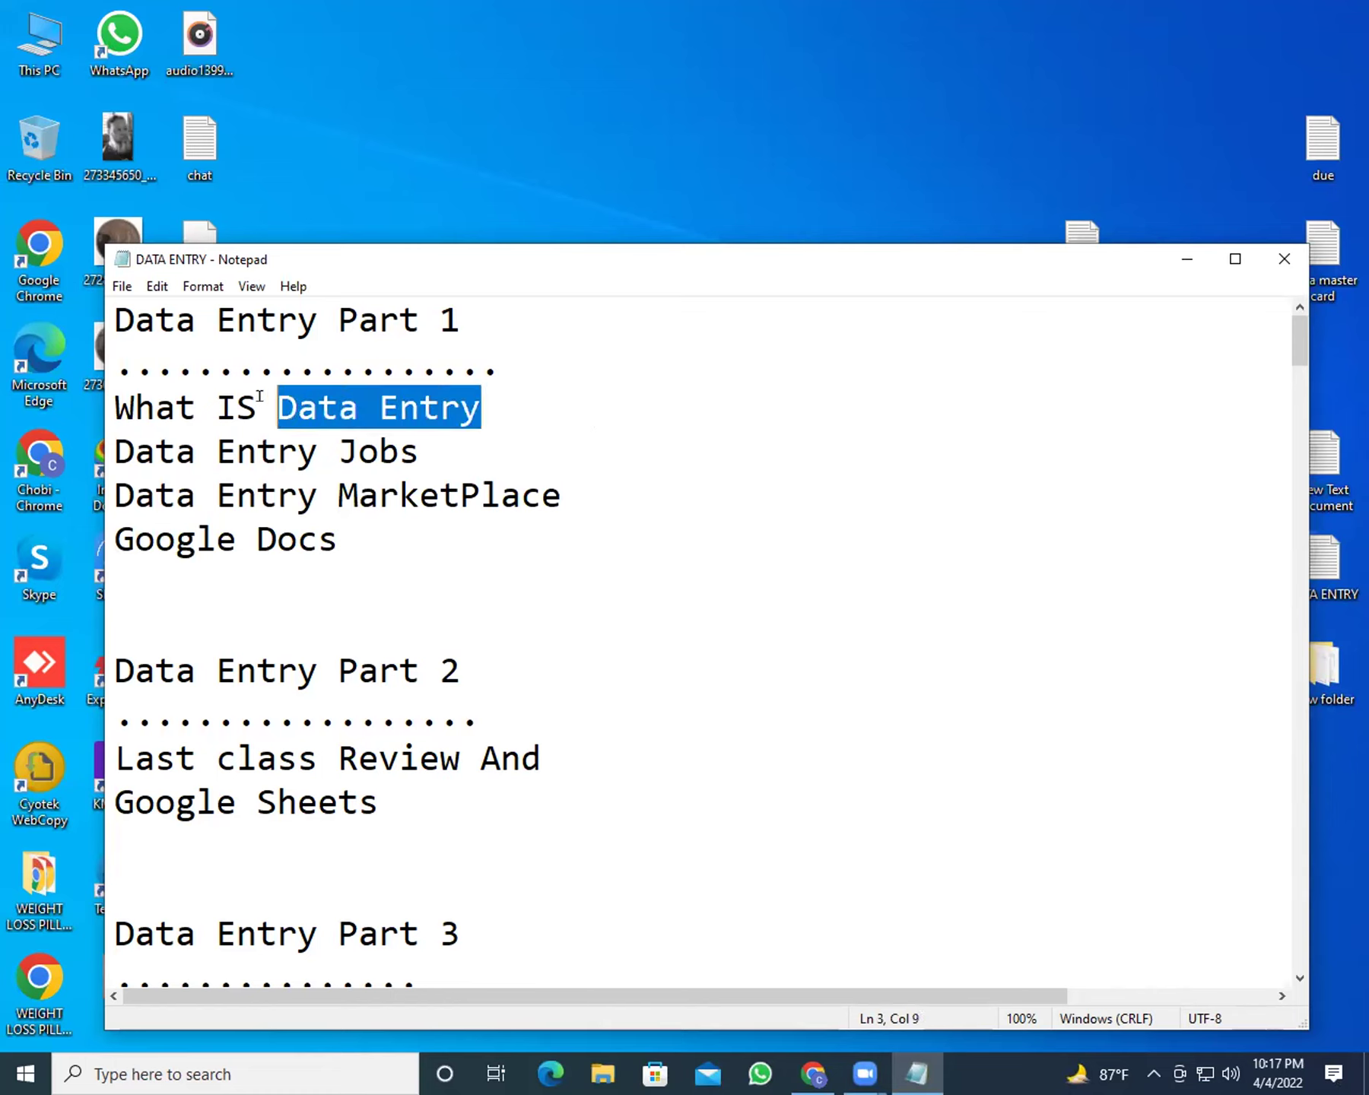
left_click(498, 407)
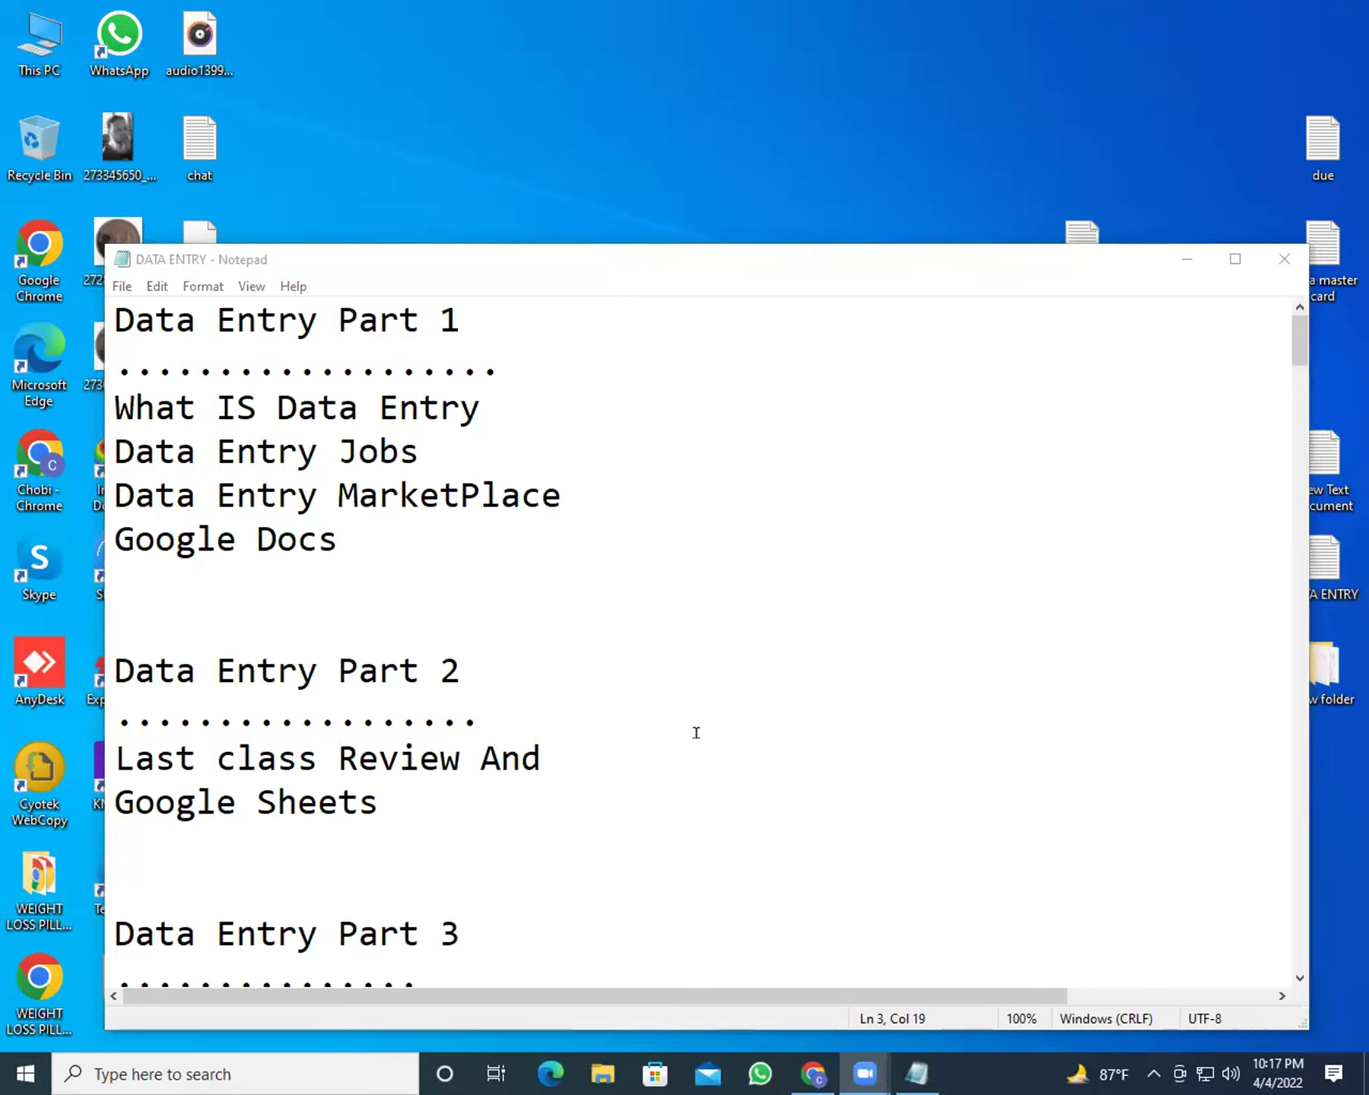
left_click_drag(491, 405, 268, 403)
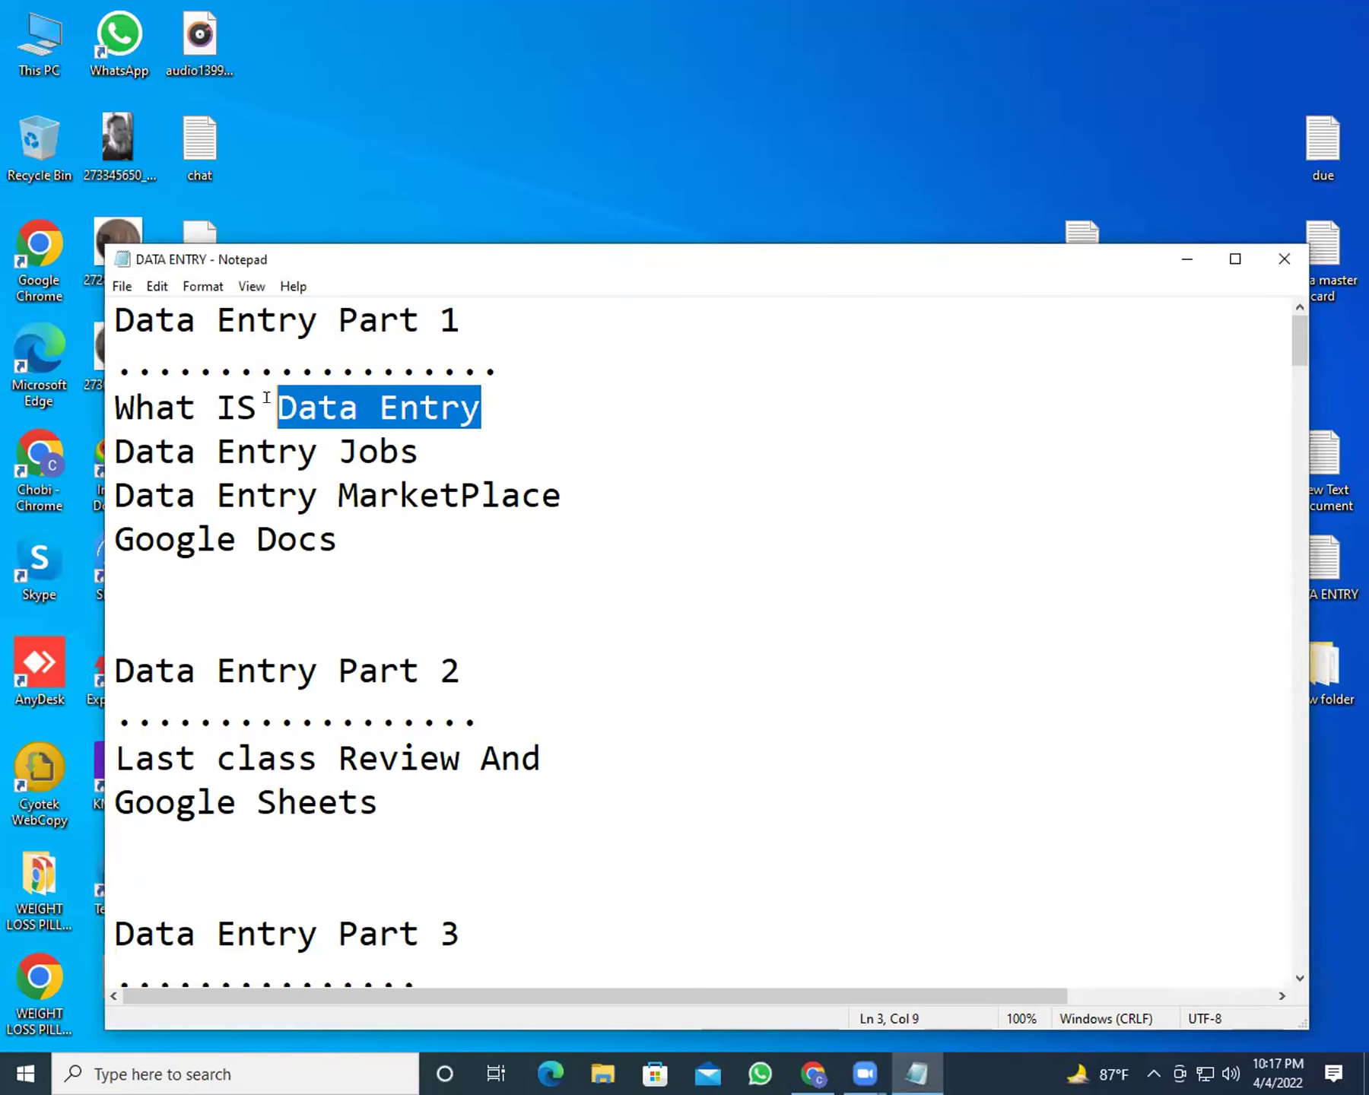
left_click(545, 408)
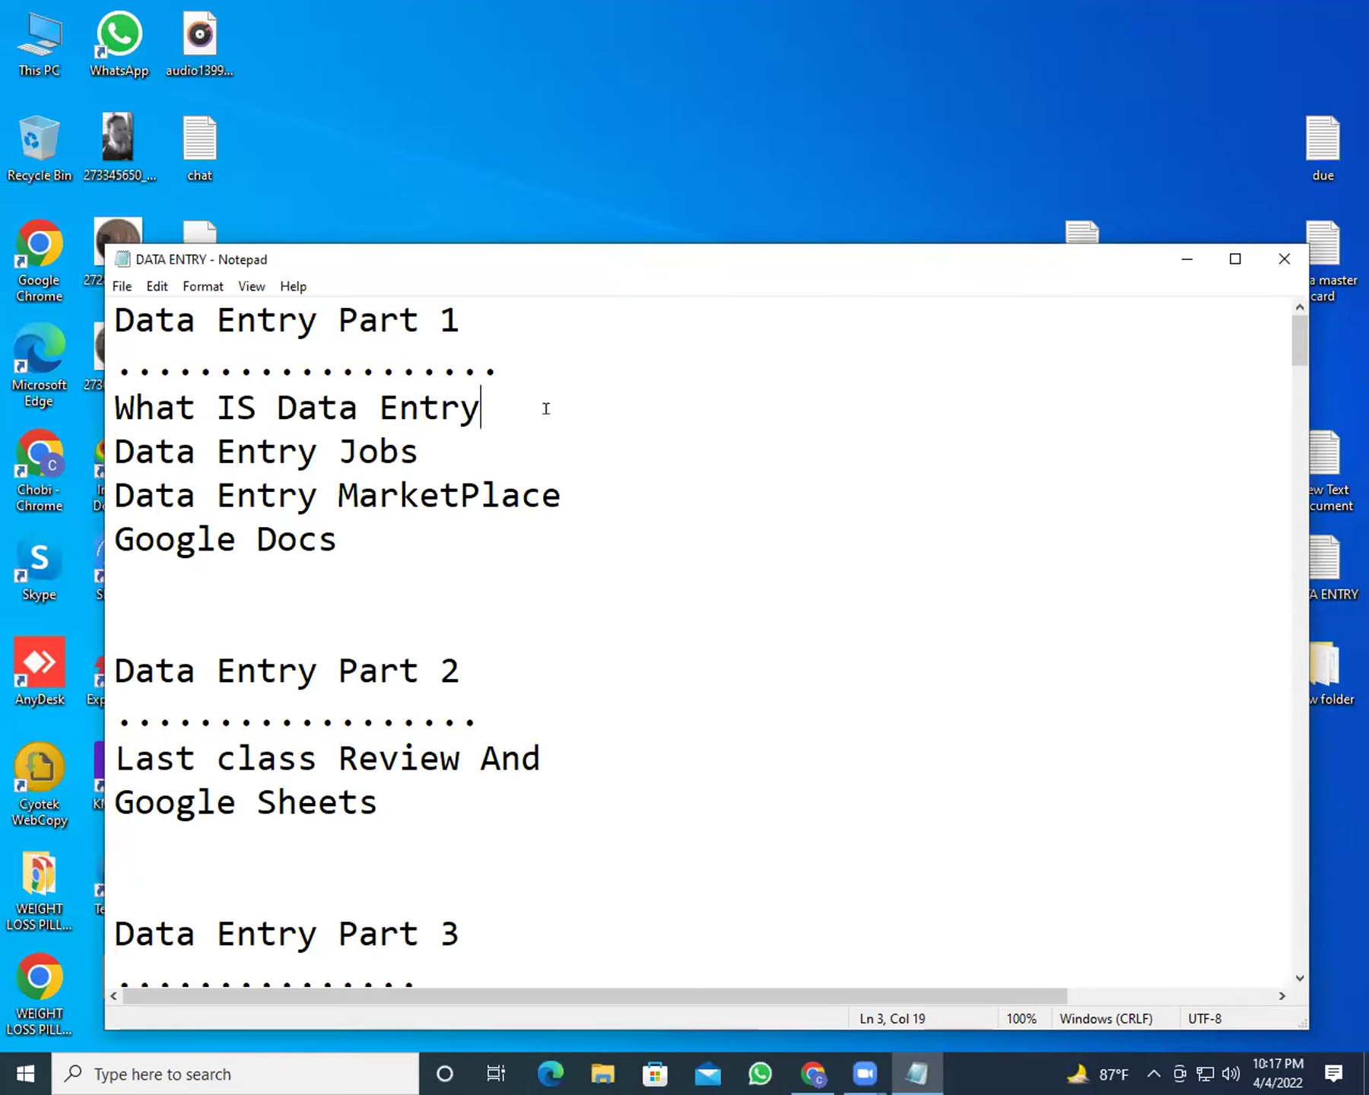
left_click(413, 441)
left_click_drag(414, 442, 105, 424)
left_click(312, 444)
left_click_drag(566, 496, 337, 490)
left_click(575, 491)
Hide Notepad, restore Chrome and load fiverr.com in a new Incognito window
left_click(1186, 259)
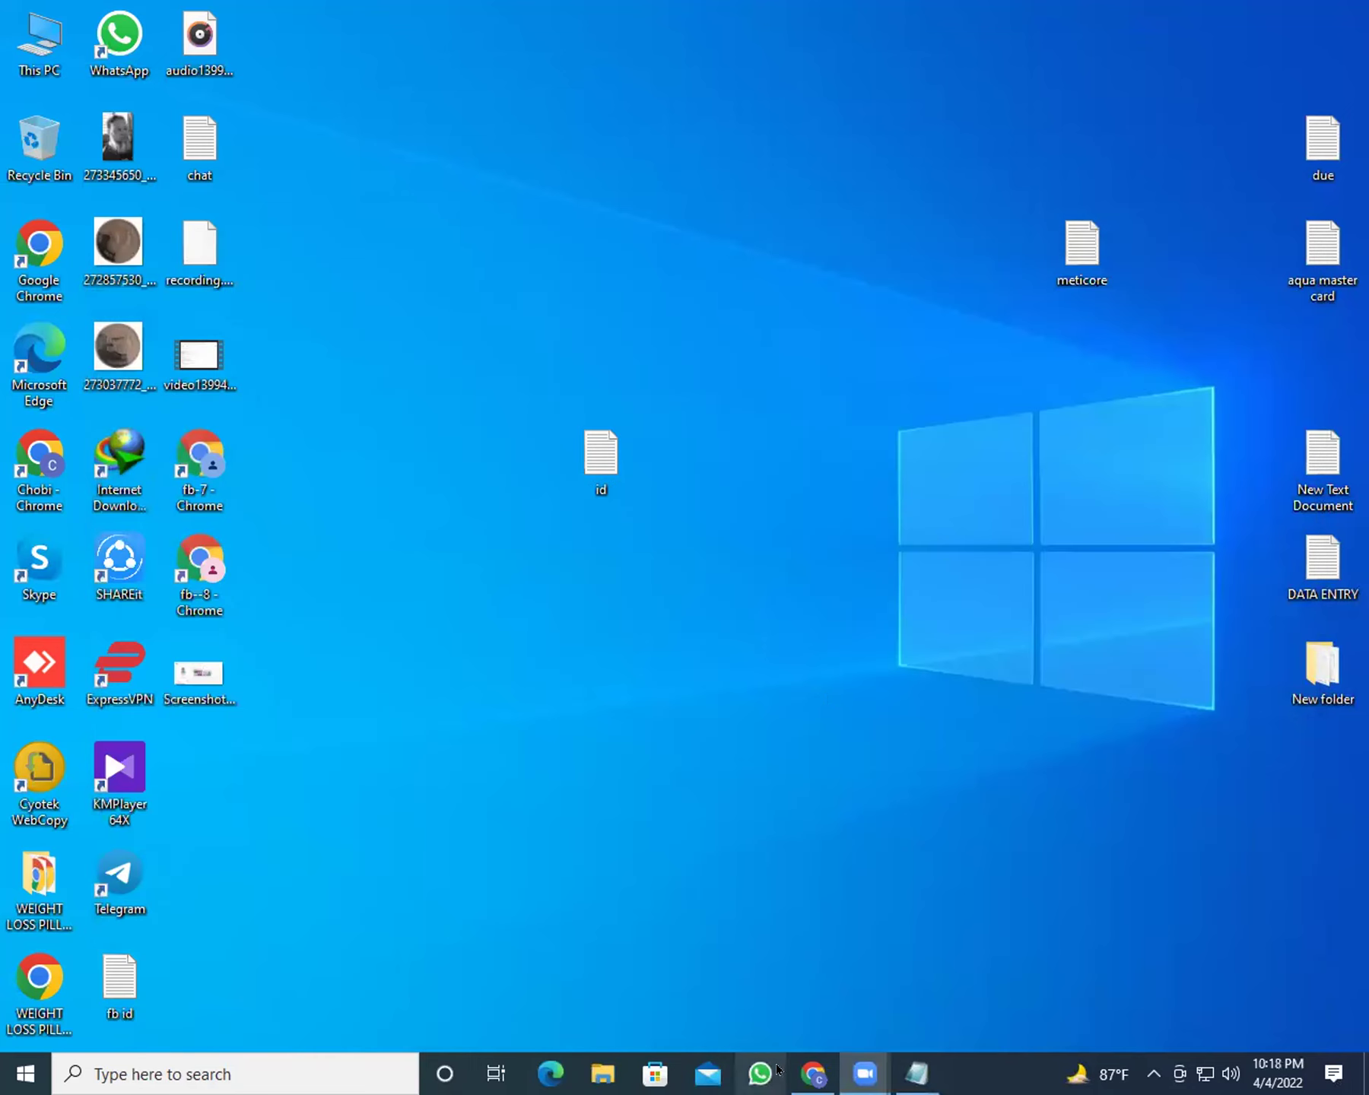
left_click(792, 1071)
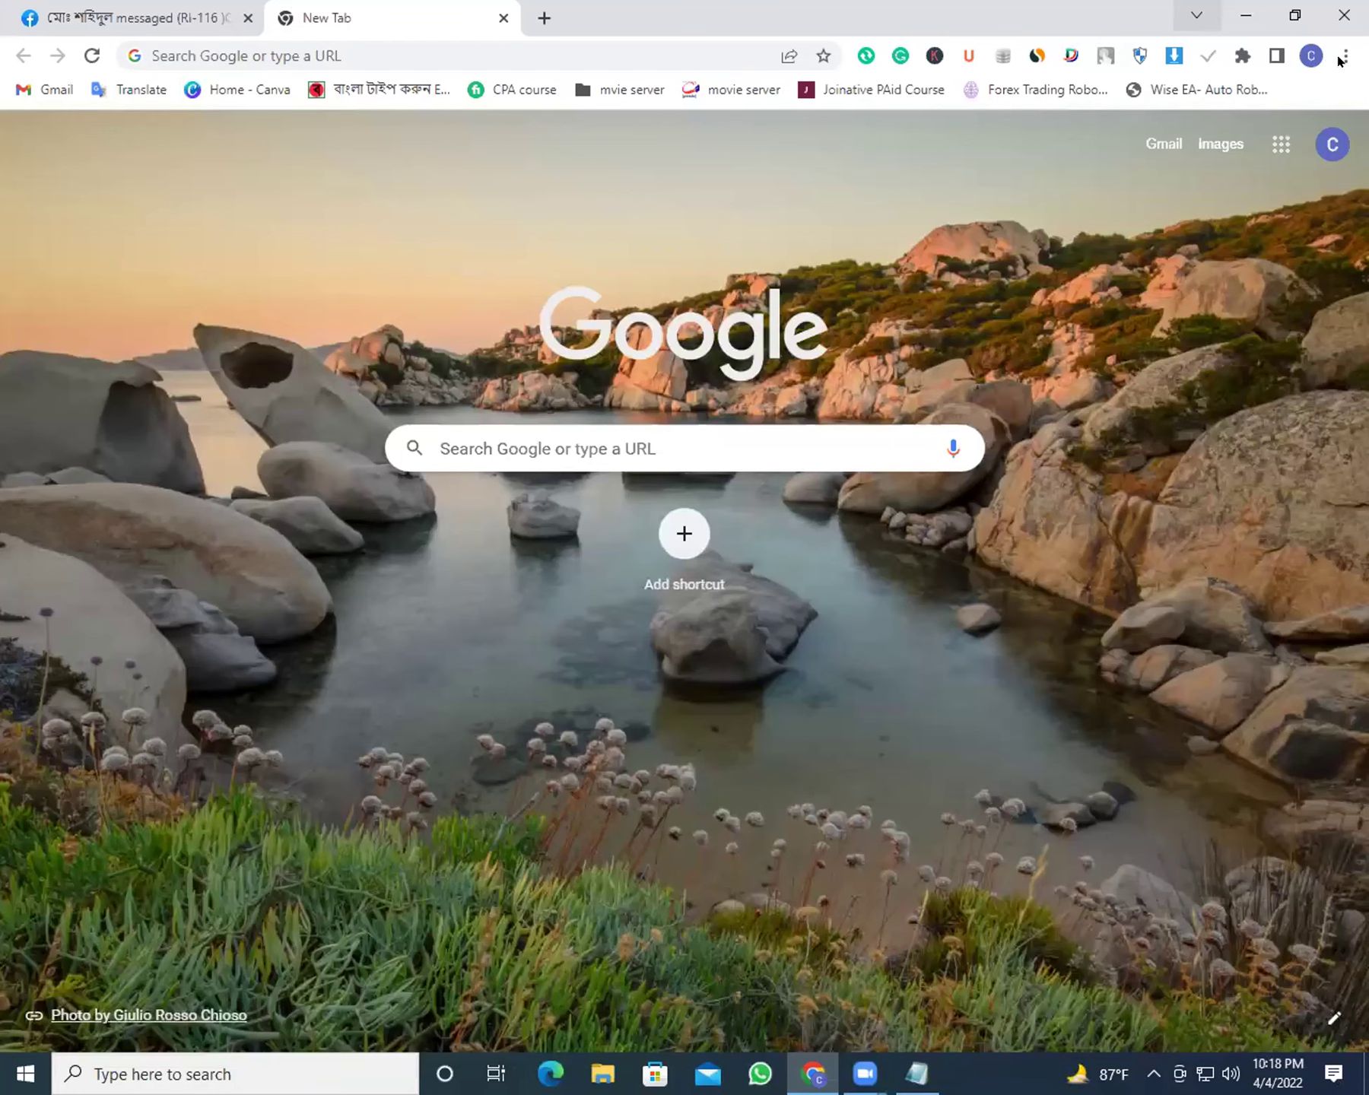
left_click(1343, 56)
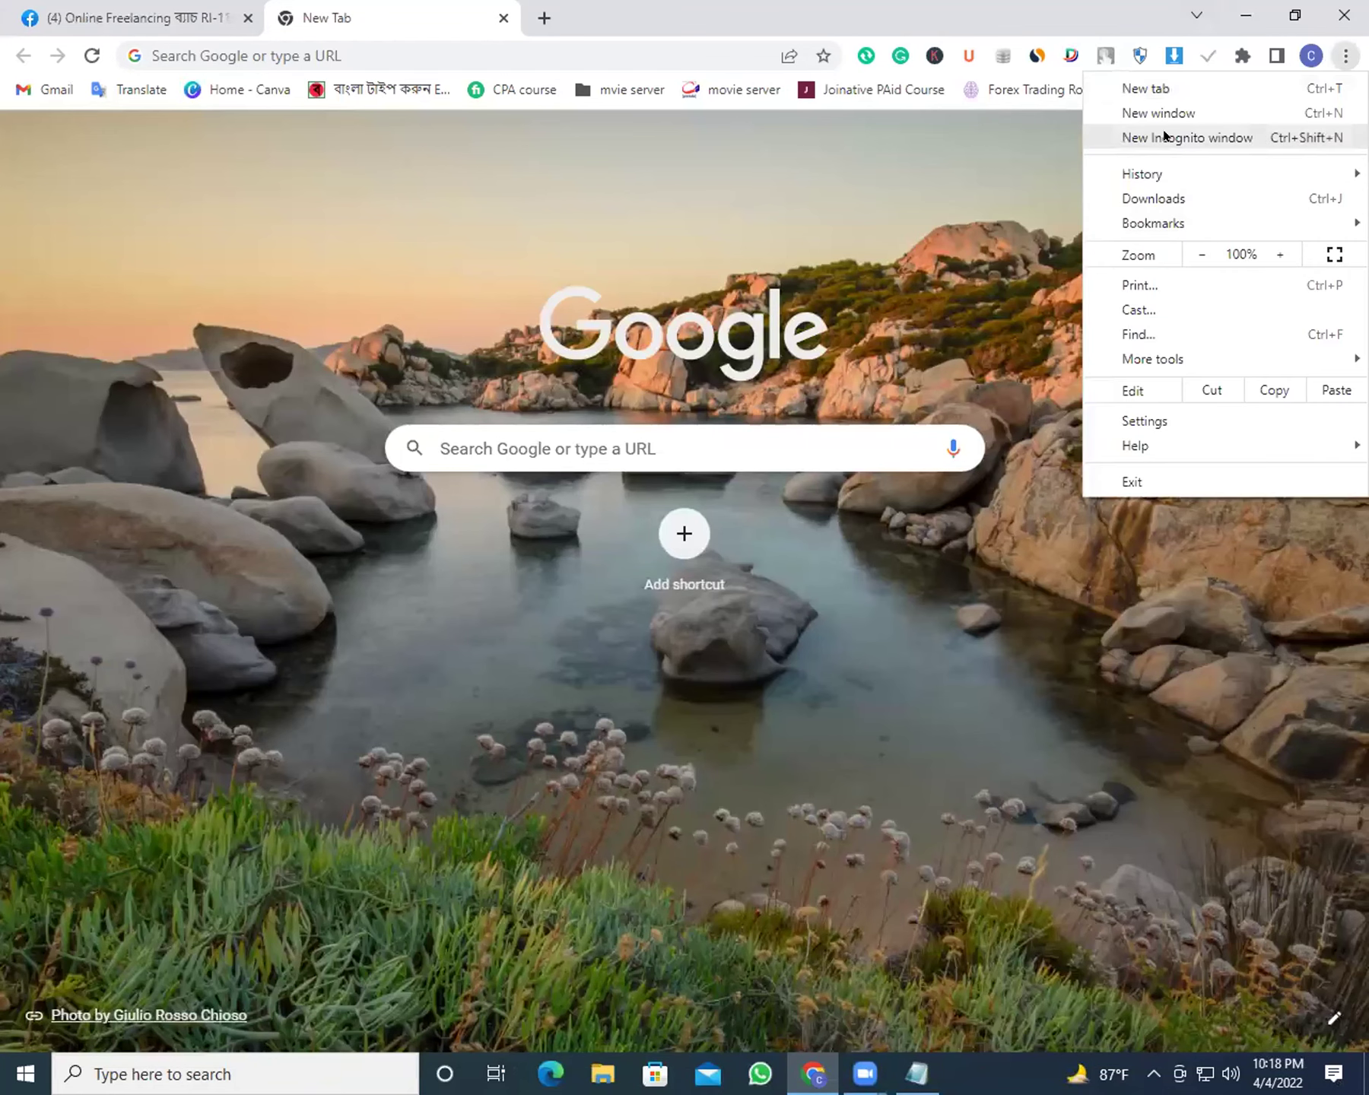
left_click(1165, 136)
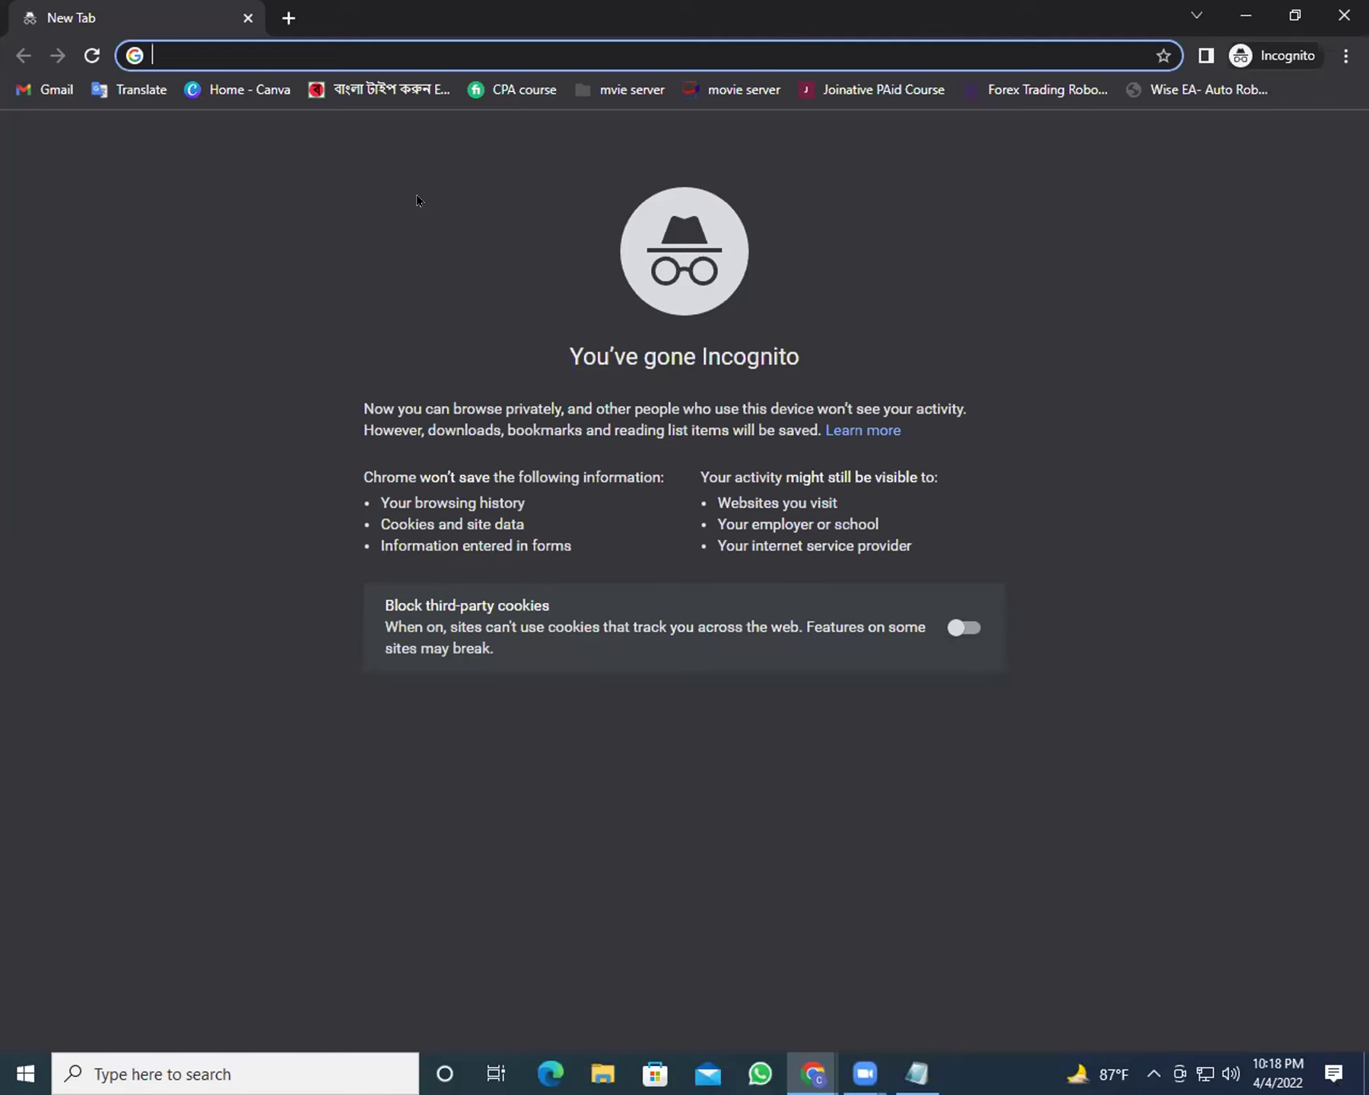
type("fiverr.com")
key("Return")
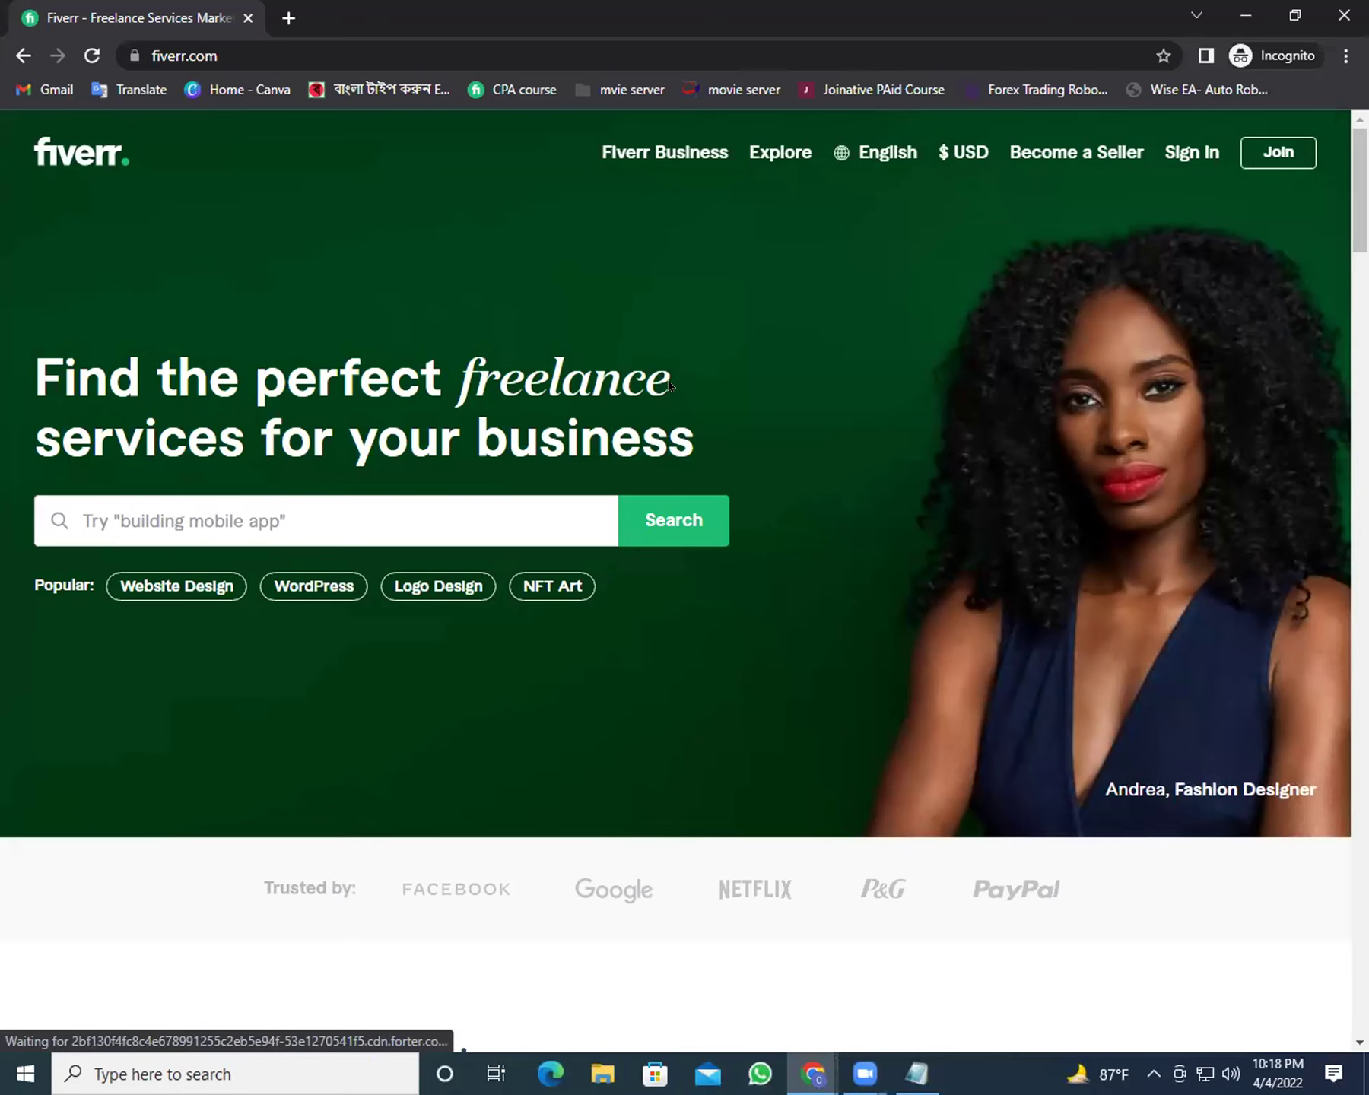
Highlight 'freelance' in the headline, then search Fiverr for 'data entry'
left_click_drag(669, 385, 458, 384)
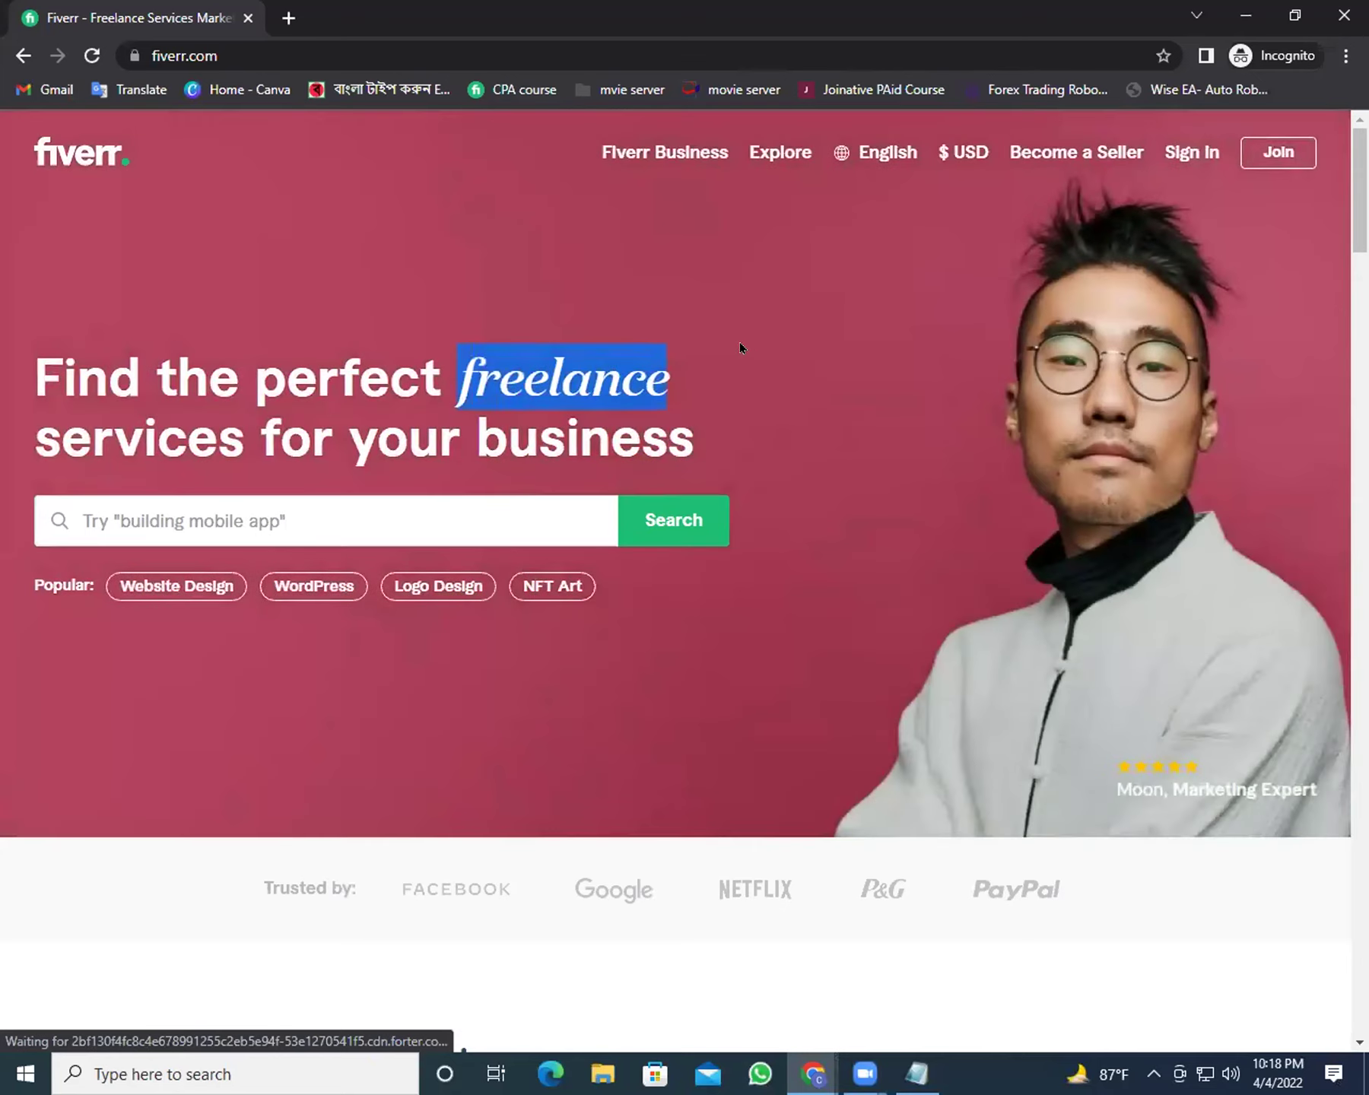
left_click(718, 347)
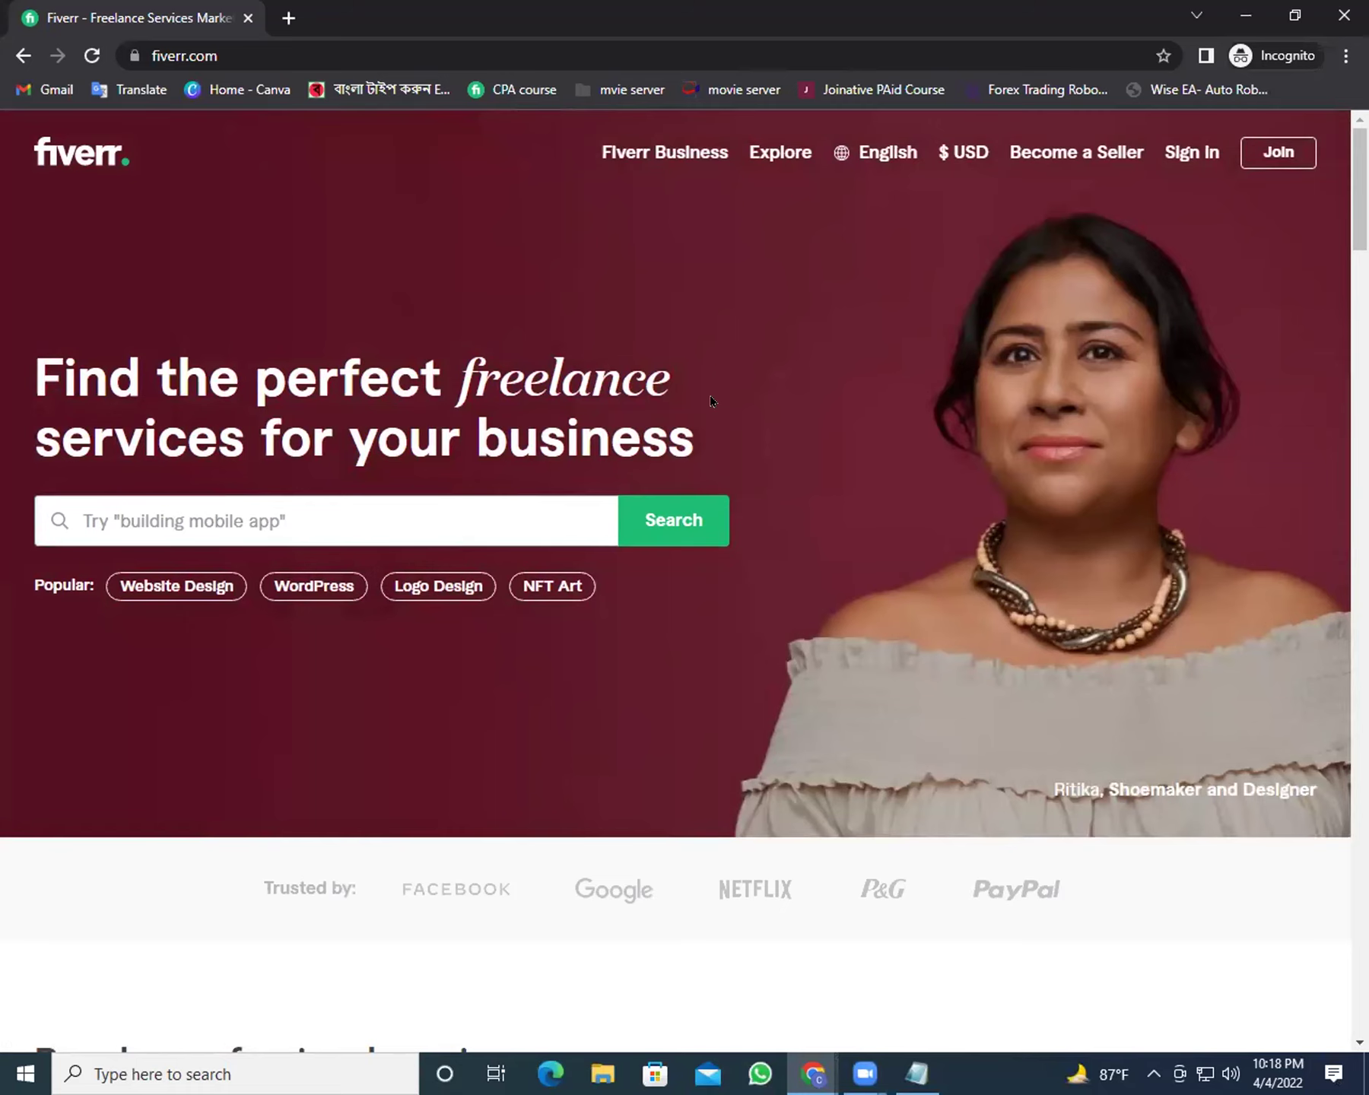
type("data entry")
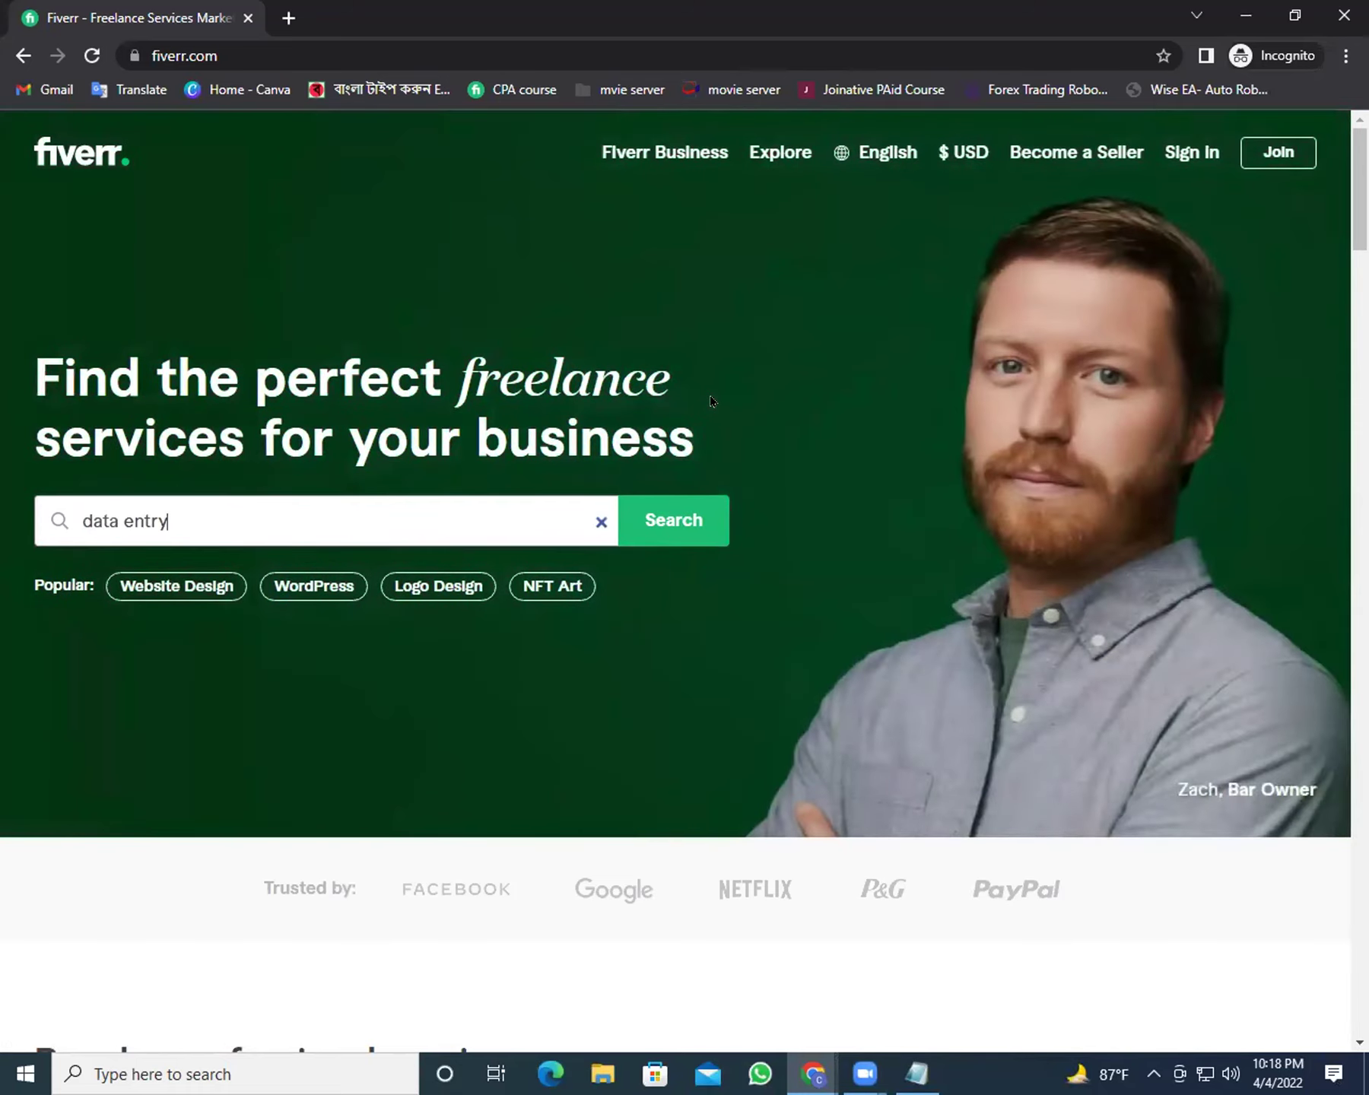
key("Return")
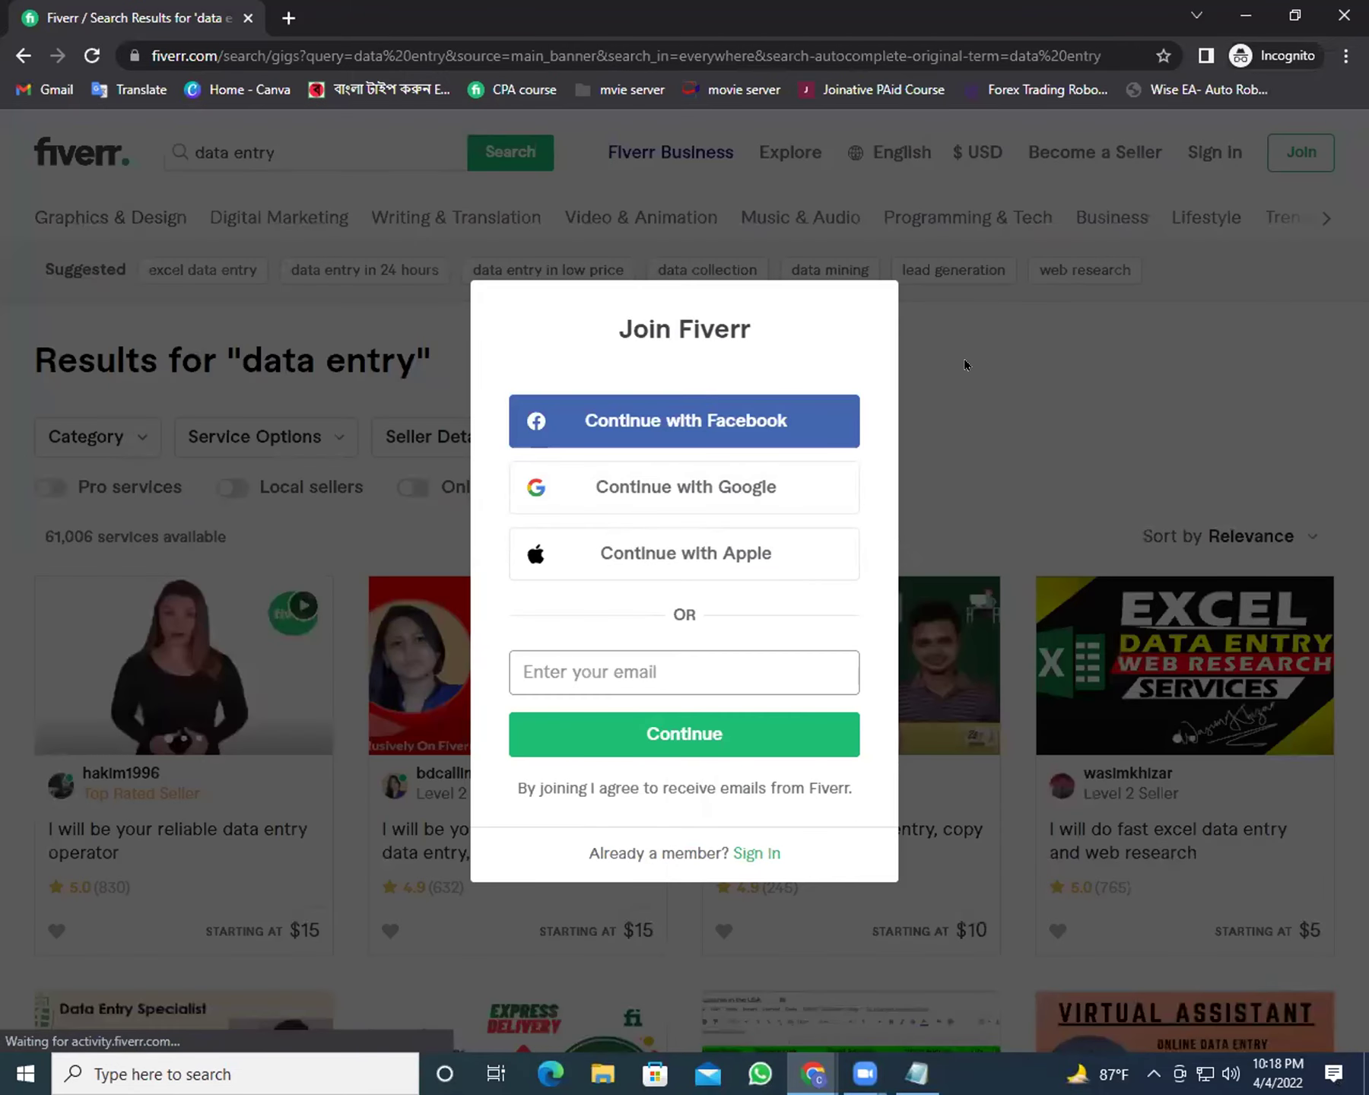
Dismiss the Join Fiverr prompt and open the 'I will do perfect data entry' gig in a new tab
left_click(975, 359)
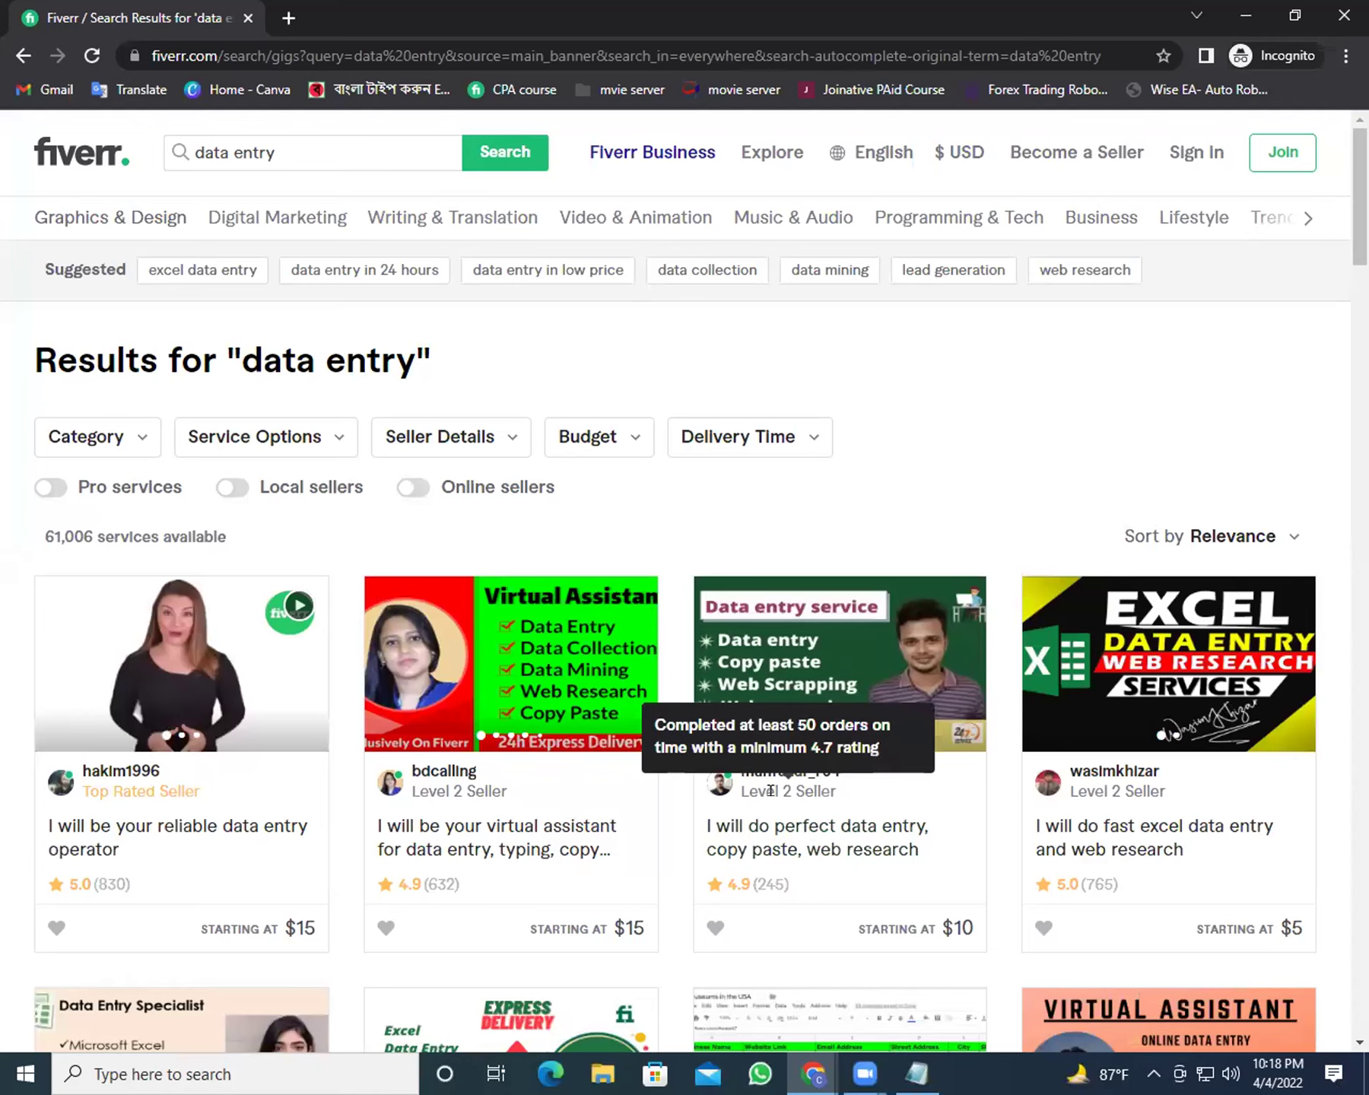
left_click(859, 815)
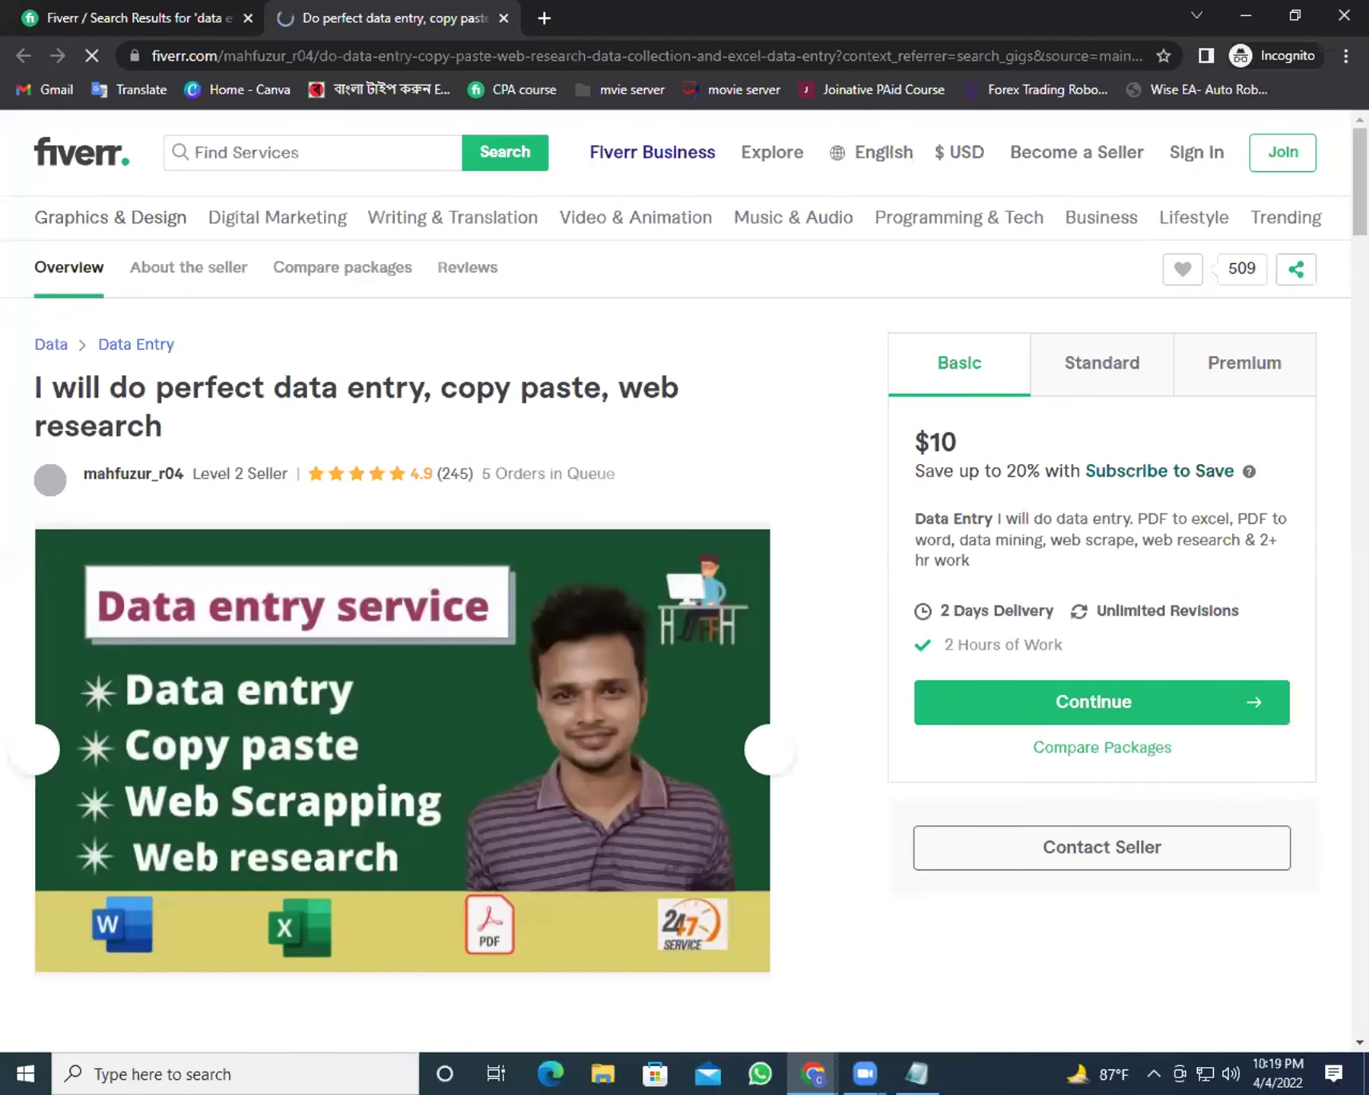
scroll(1338, 289, "down", 10)
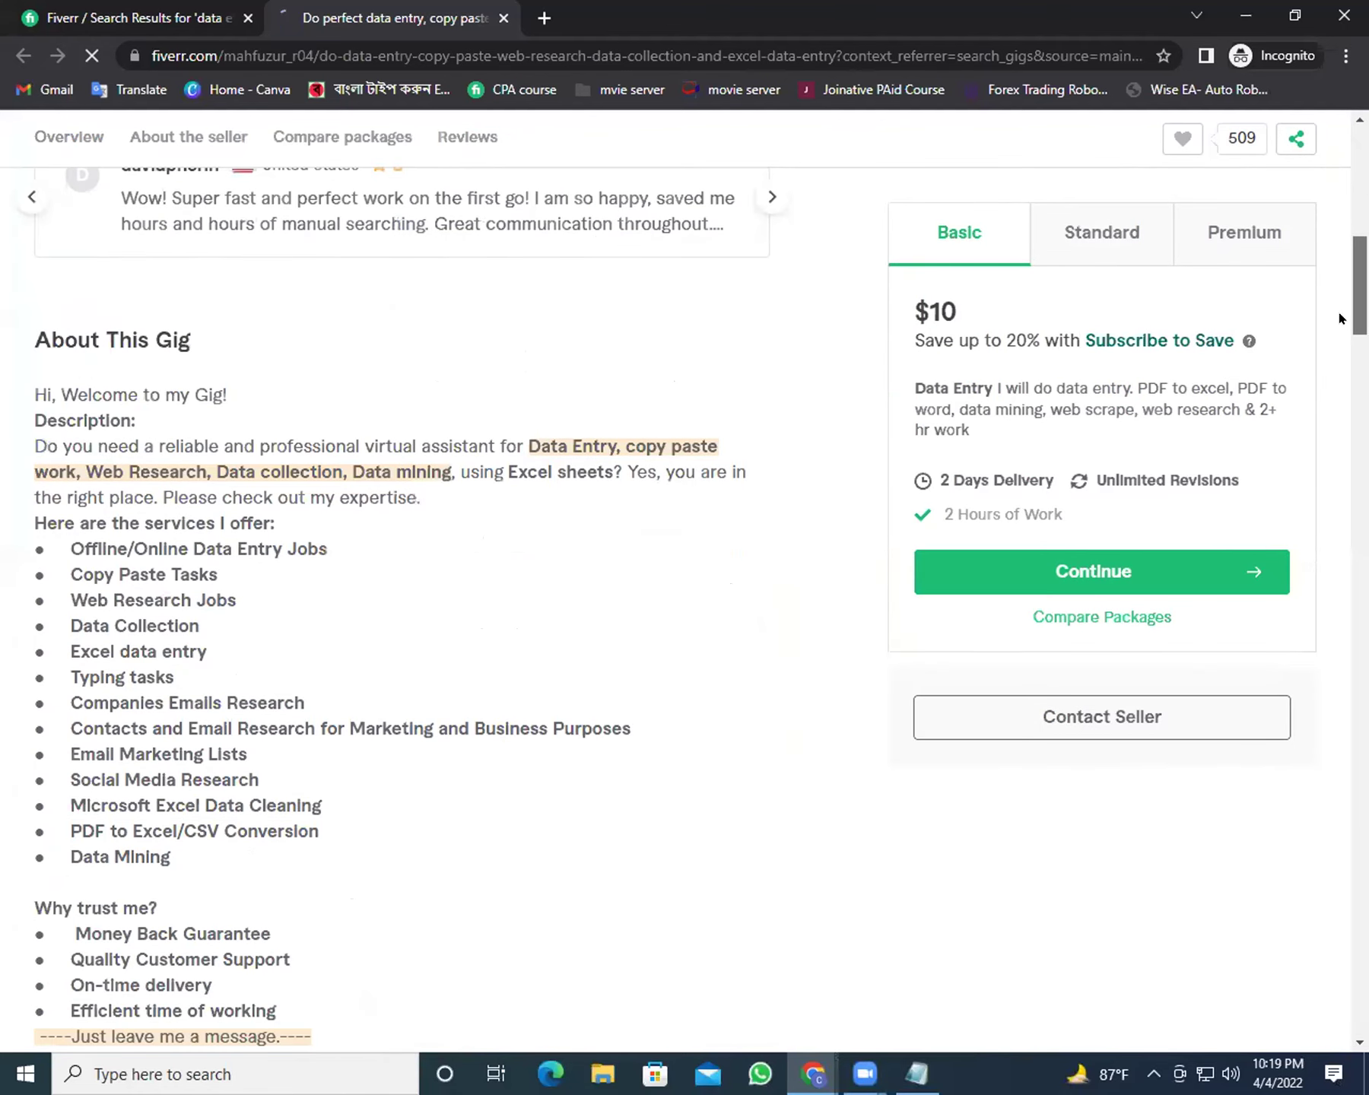
scroll(1337, 326, "down", 1)
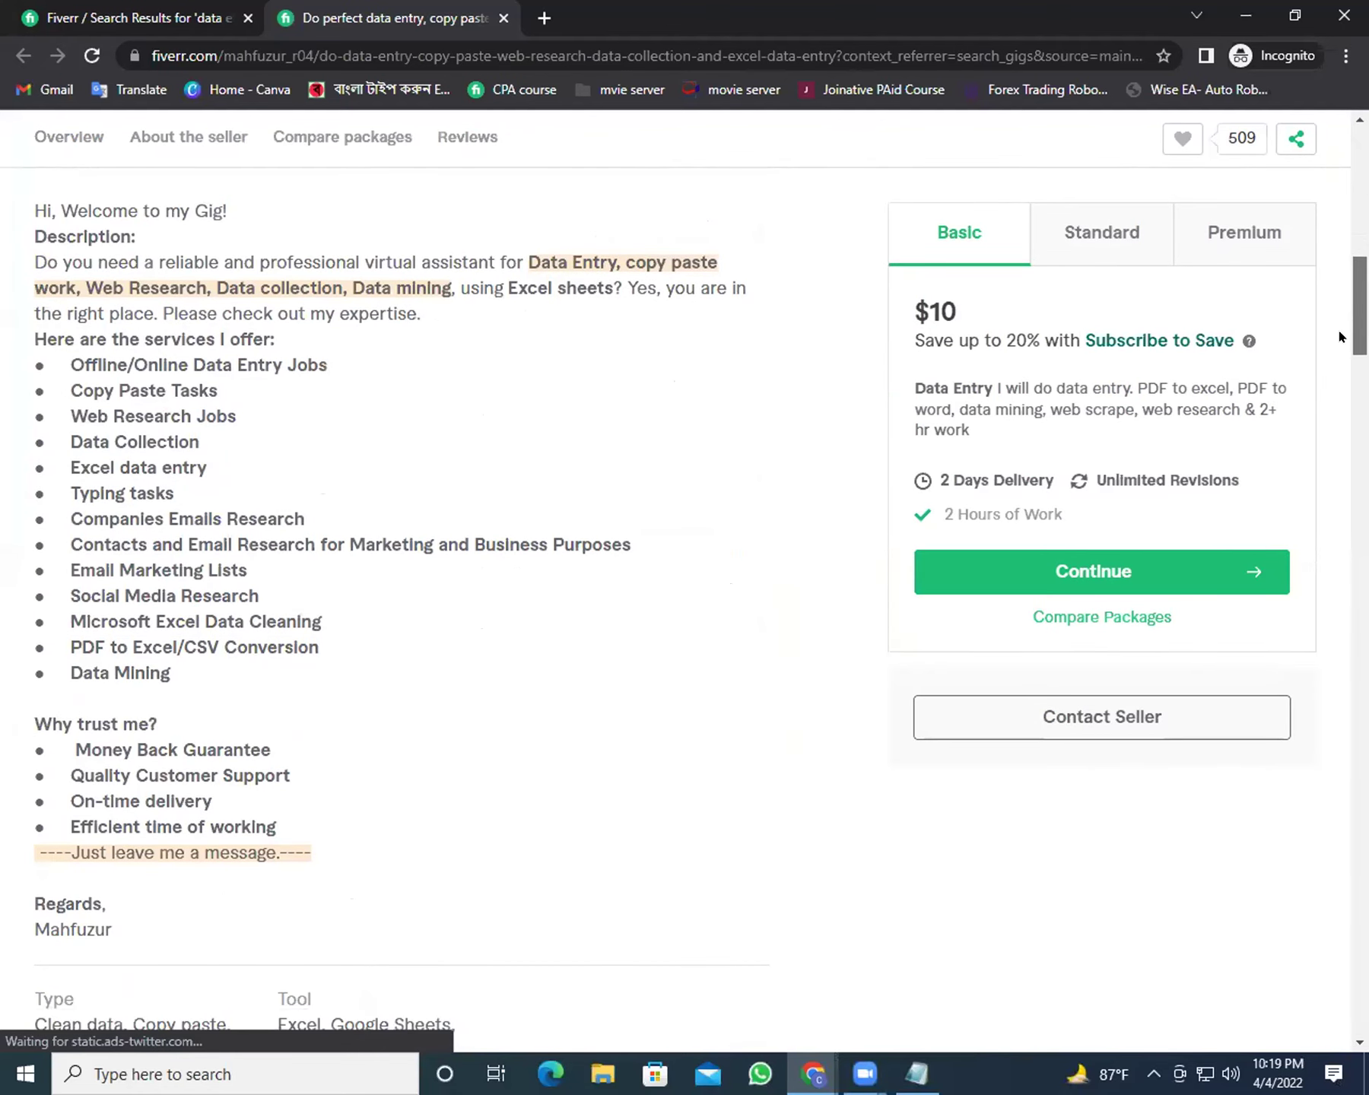
Highlight the gig's Offline/Online Data Entry, Copy Paste, Web Research, Data Collection, Excel and Typing services
left_click_drag(165, 365, 103, 358)
left_click(329, 366)
left_click_drag(166, 390, 77, 376)
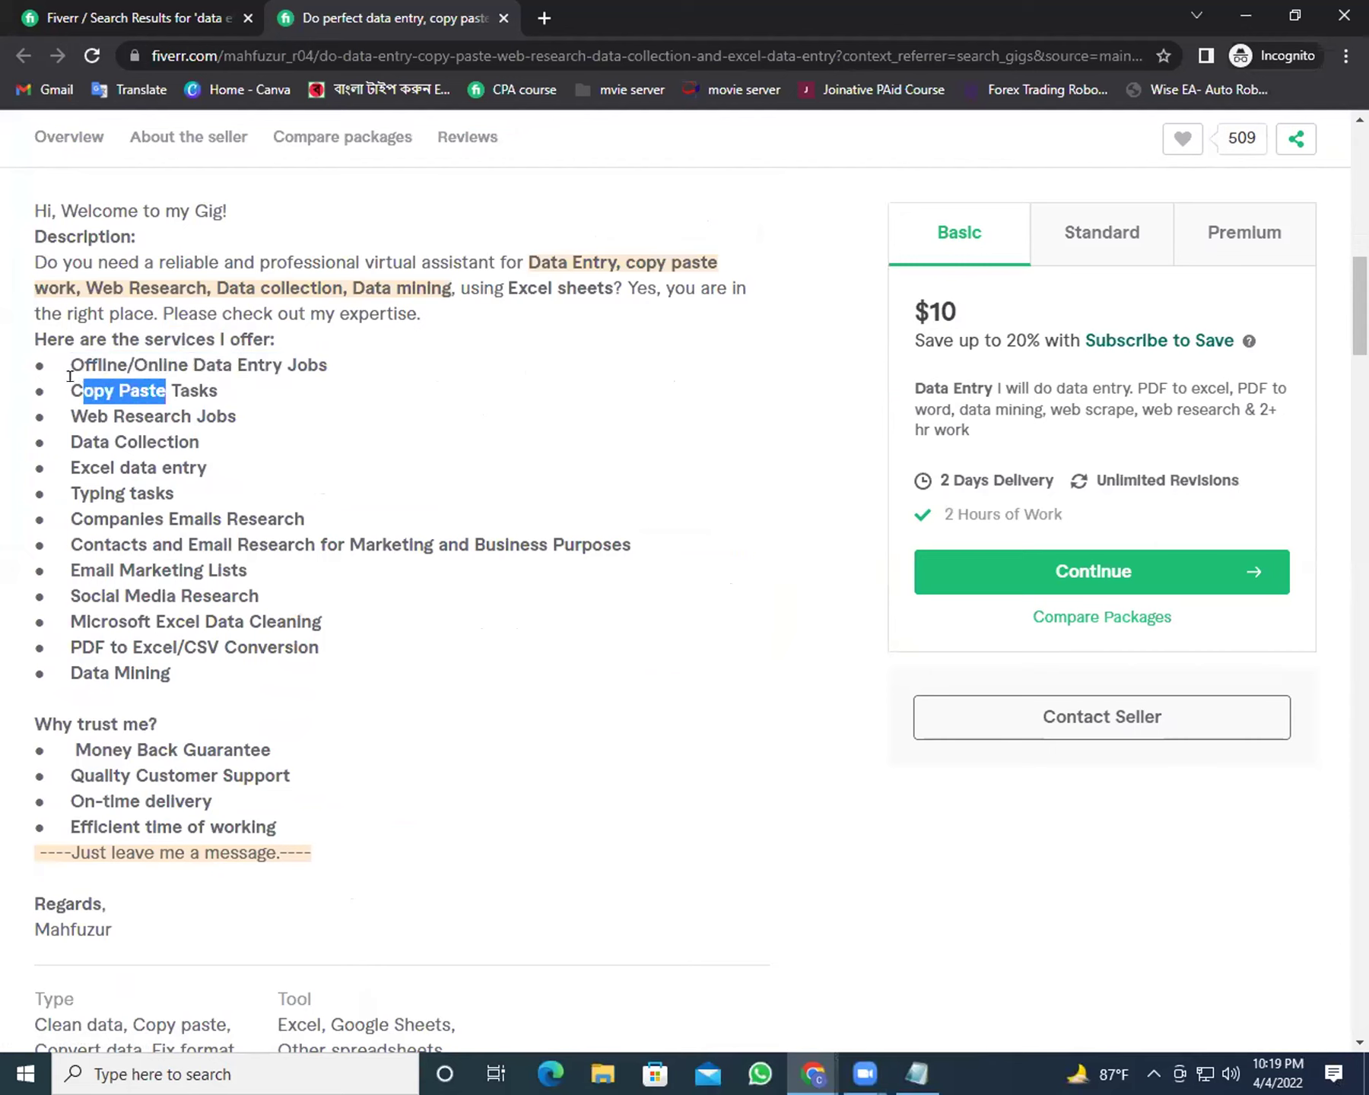
left_click_drag(237, 417, 75, 406)
left_click(242, 399)
left_click_drag(229, 434, 86, 436)
left_click(223, 434)
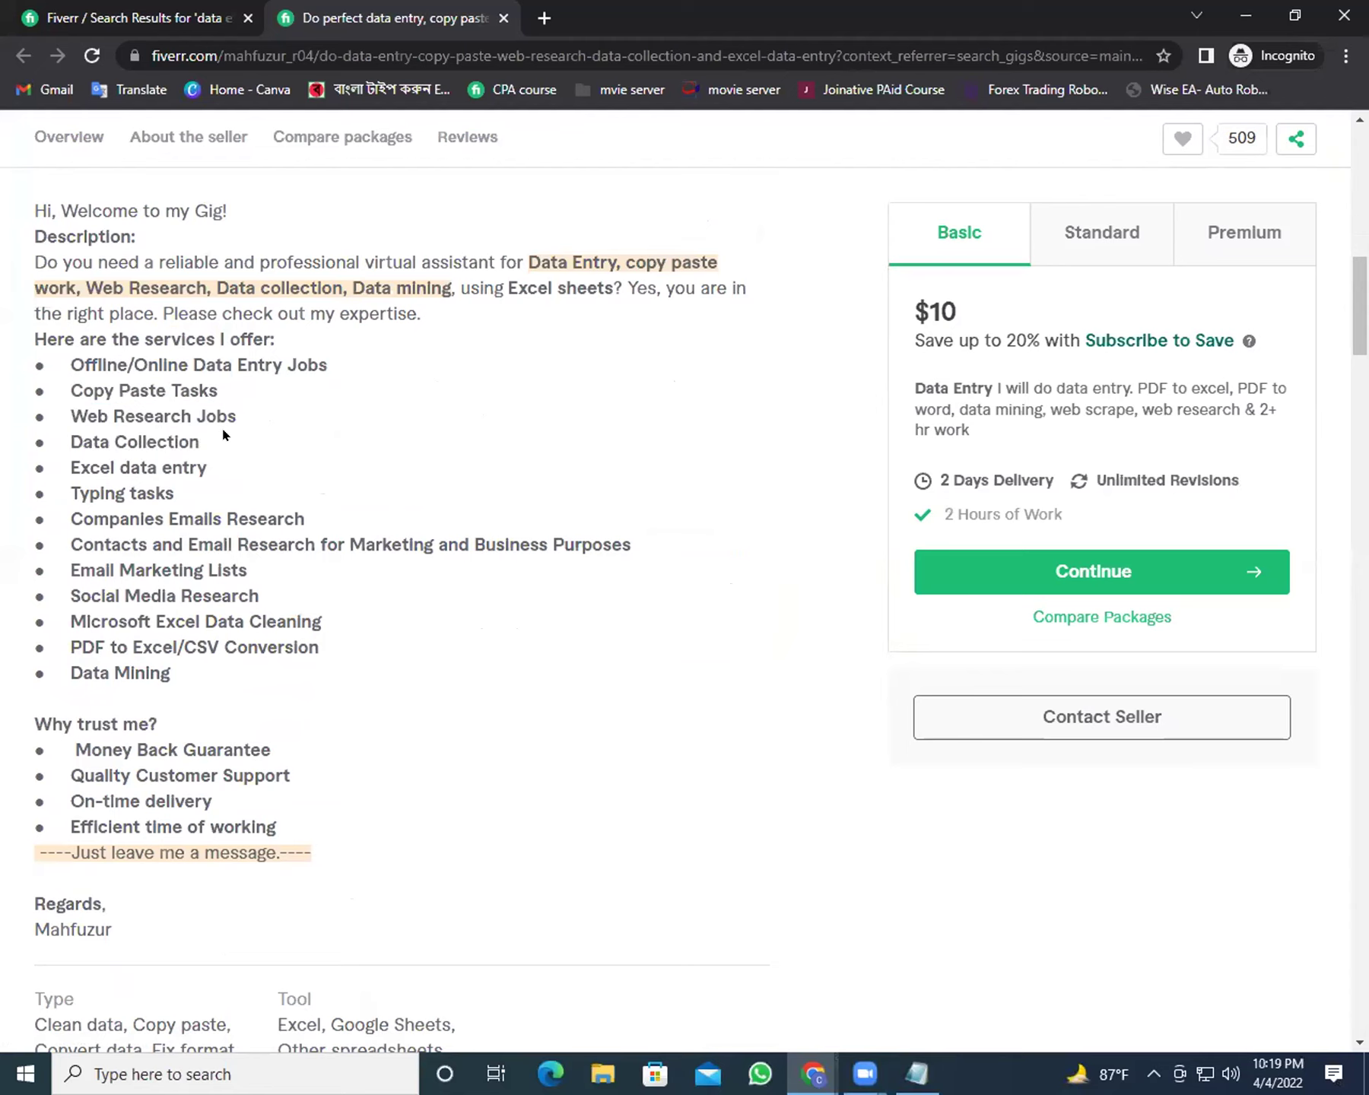
left_click_drag(213, 470, 80, 466)
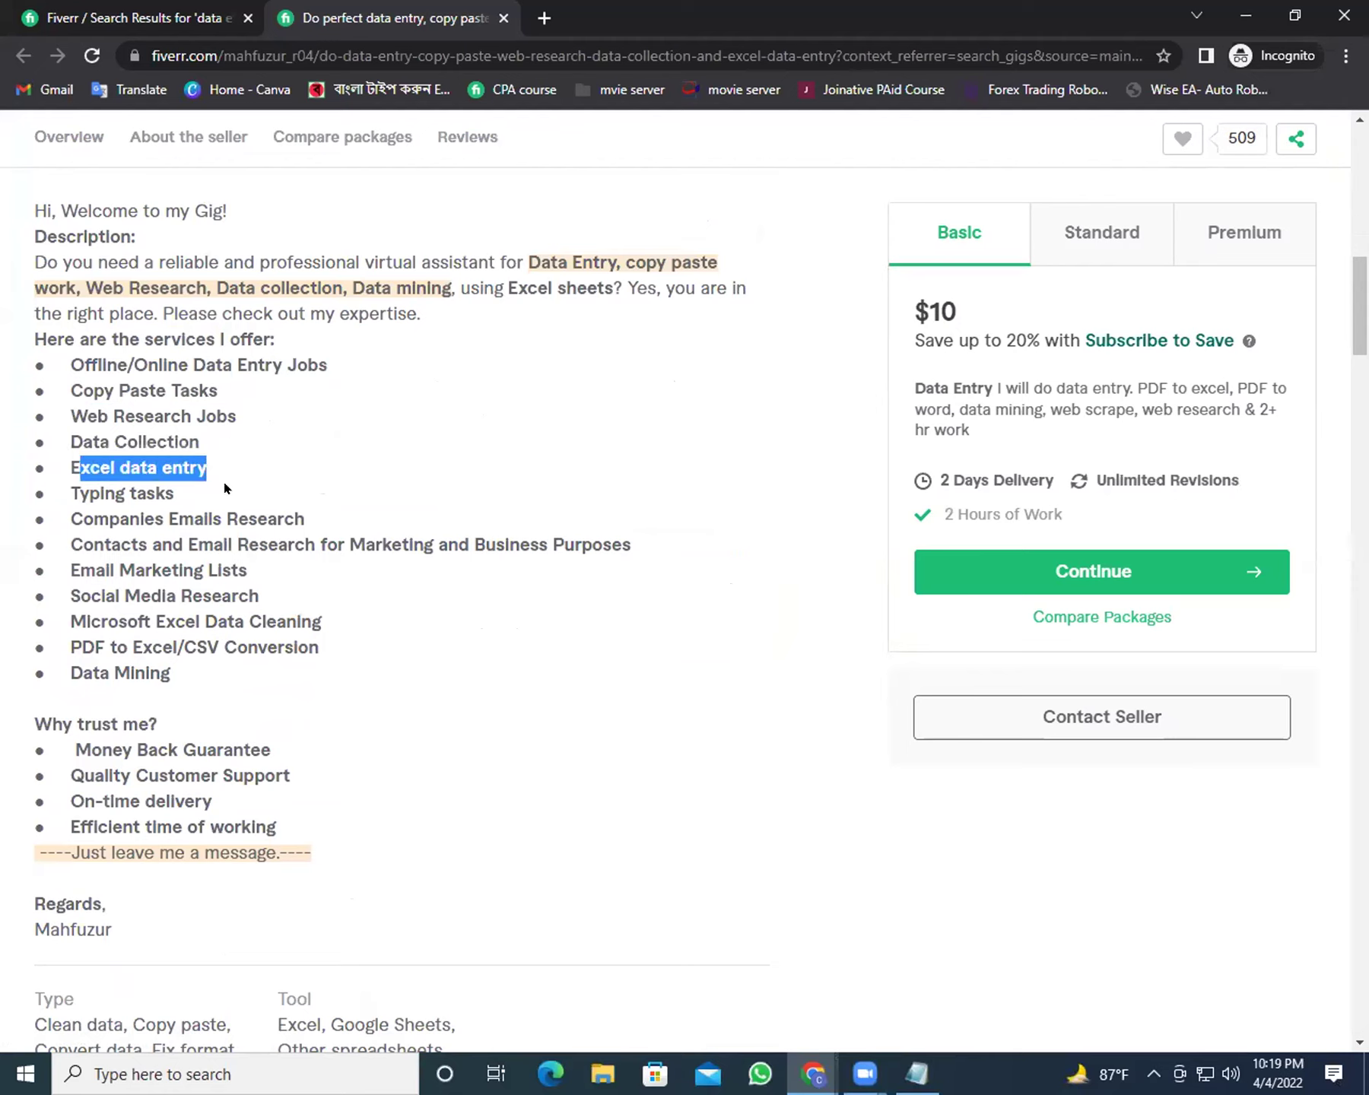
left_click_drag(225, 488, 100, 481)
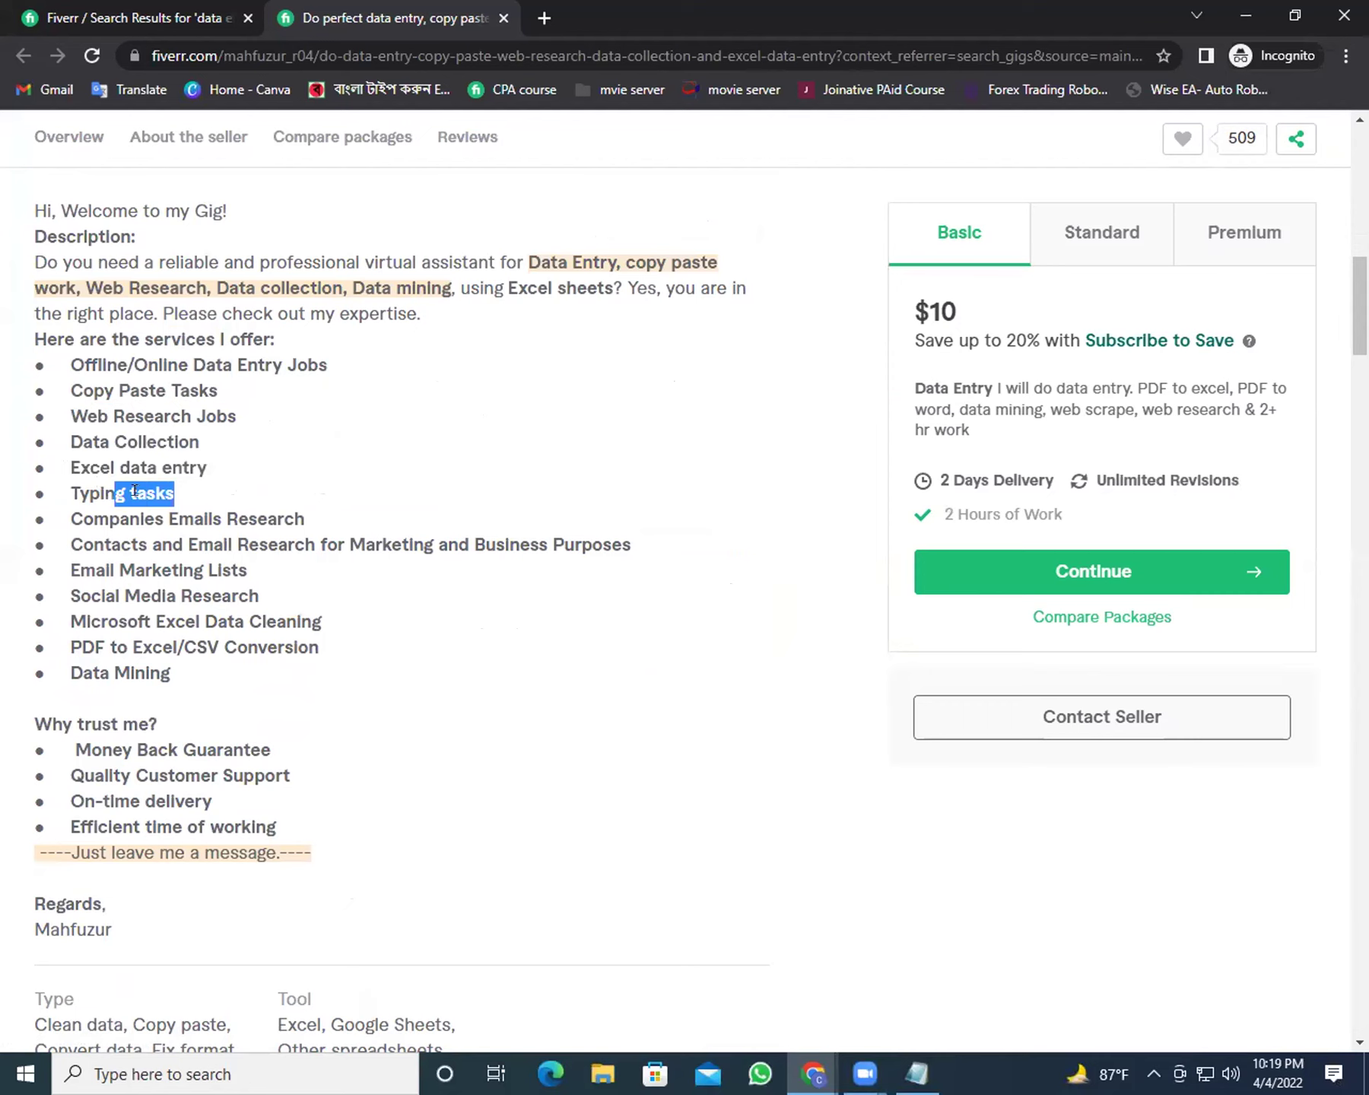
left_click(275, 472)
Highlight Email Marketing Lists through Data Mining and PDF to Excel, then return to search results
left_click_drag(190, 680, 135, 571)
left_click(264, 682)
left_click_drag(176, 646, 110, 646)
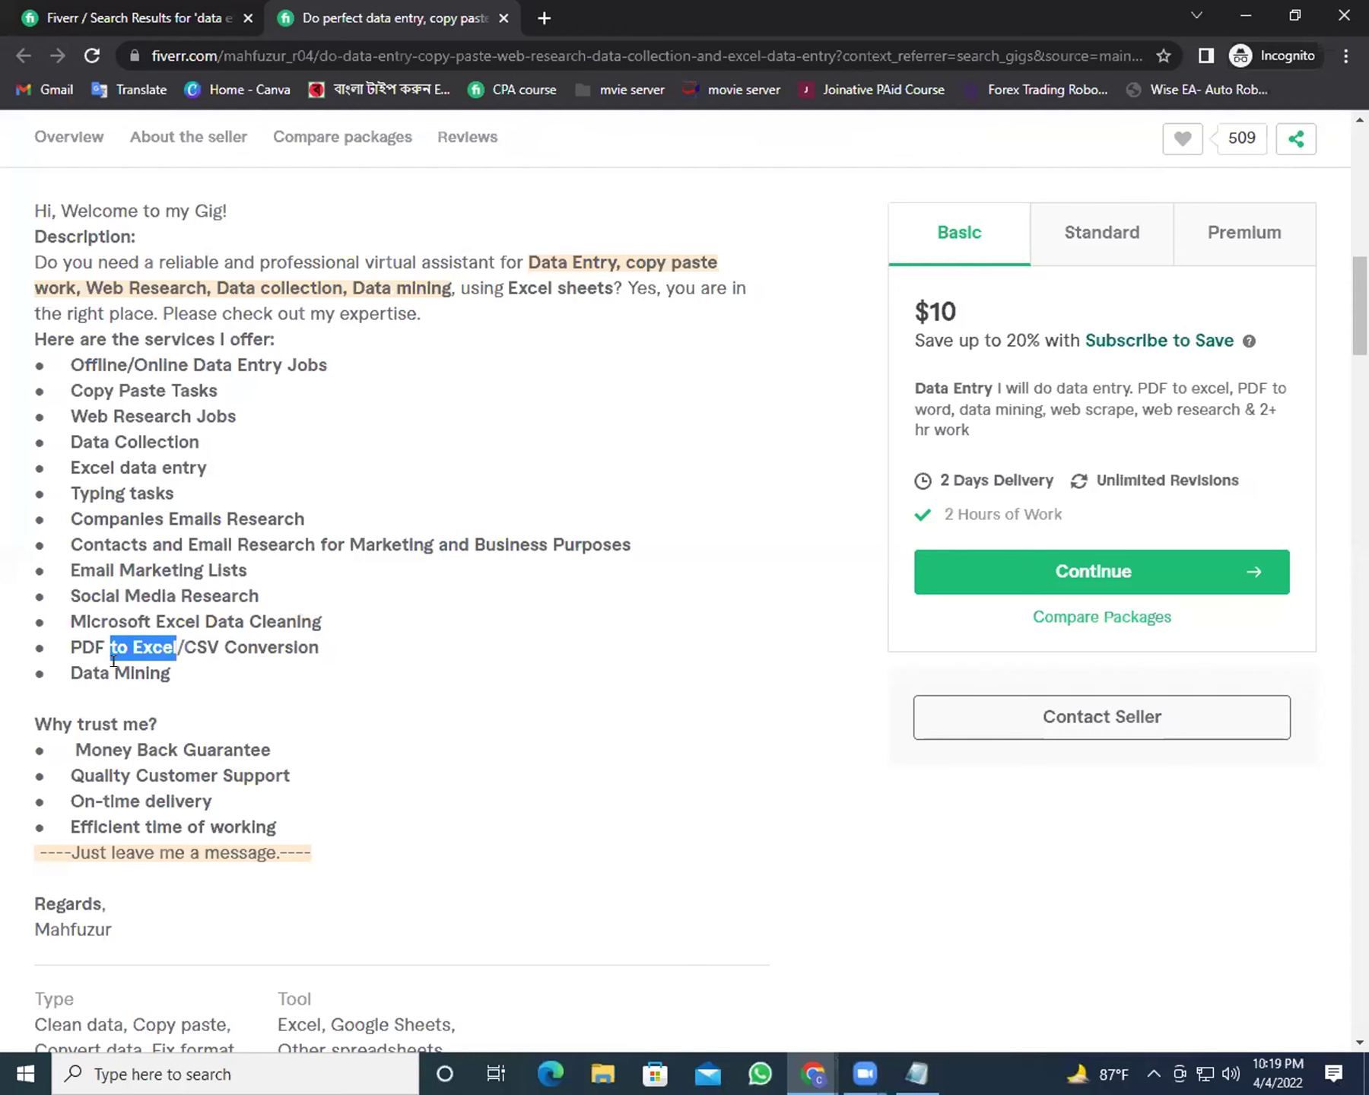
left_click(145, 11)
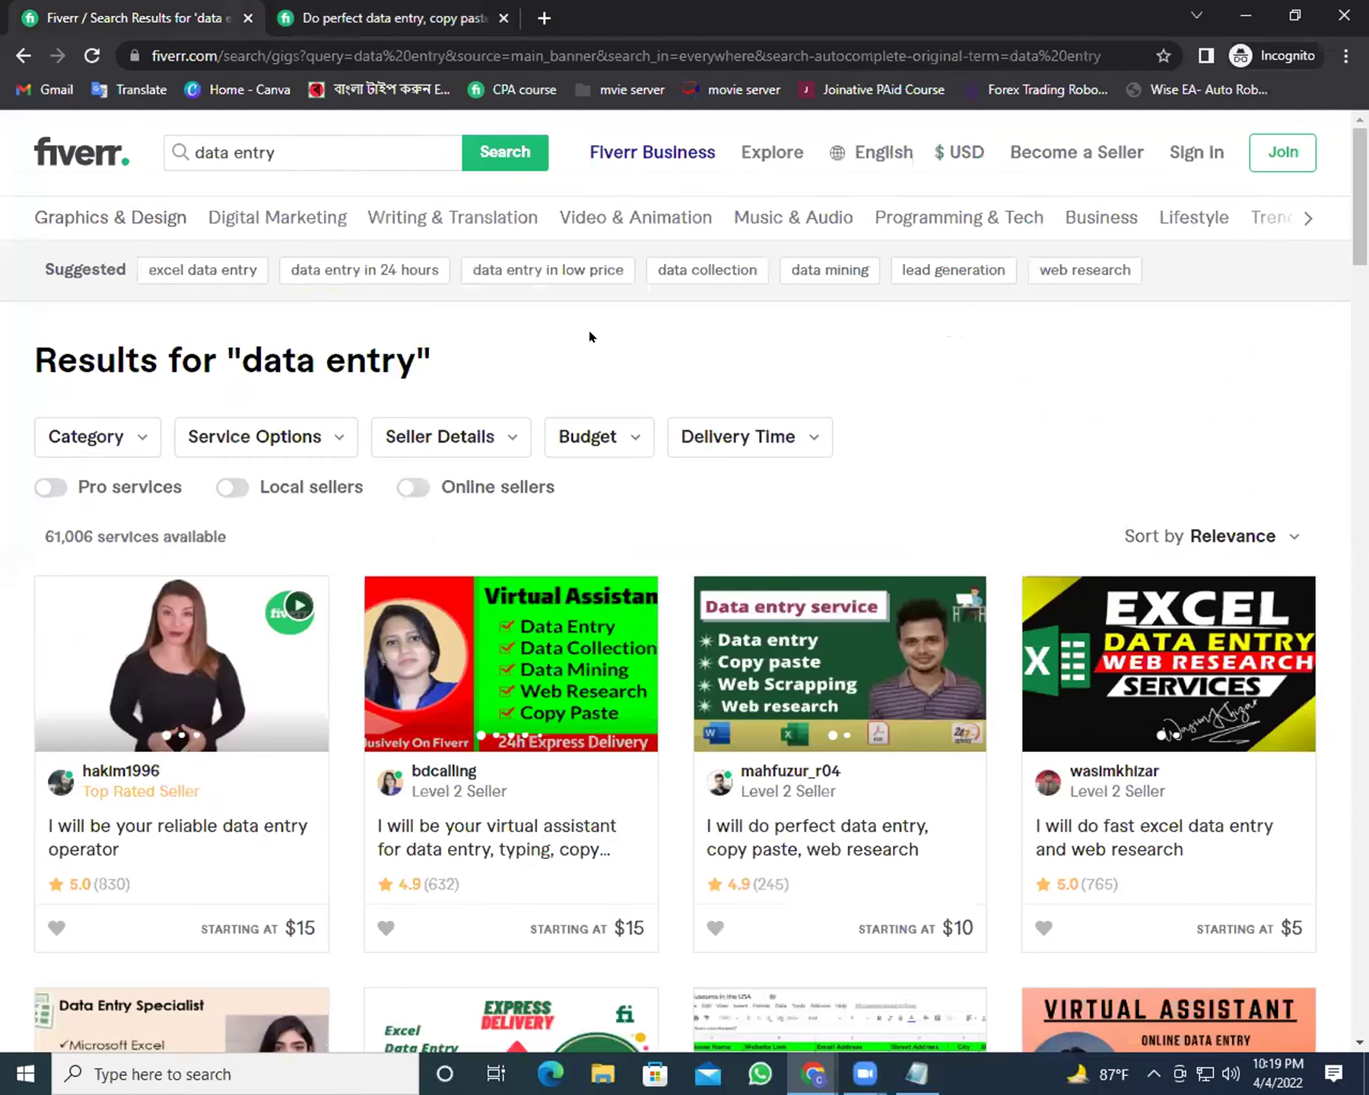
Open the 'I will be your virtual assistant' gig and highlight its 12 Orders in Queue
left_click(532, 819)
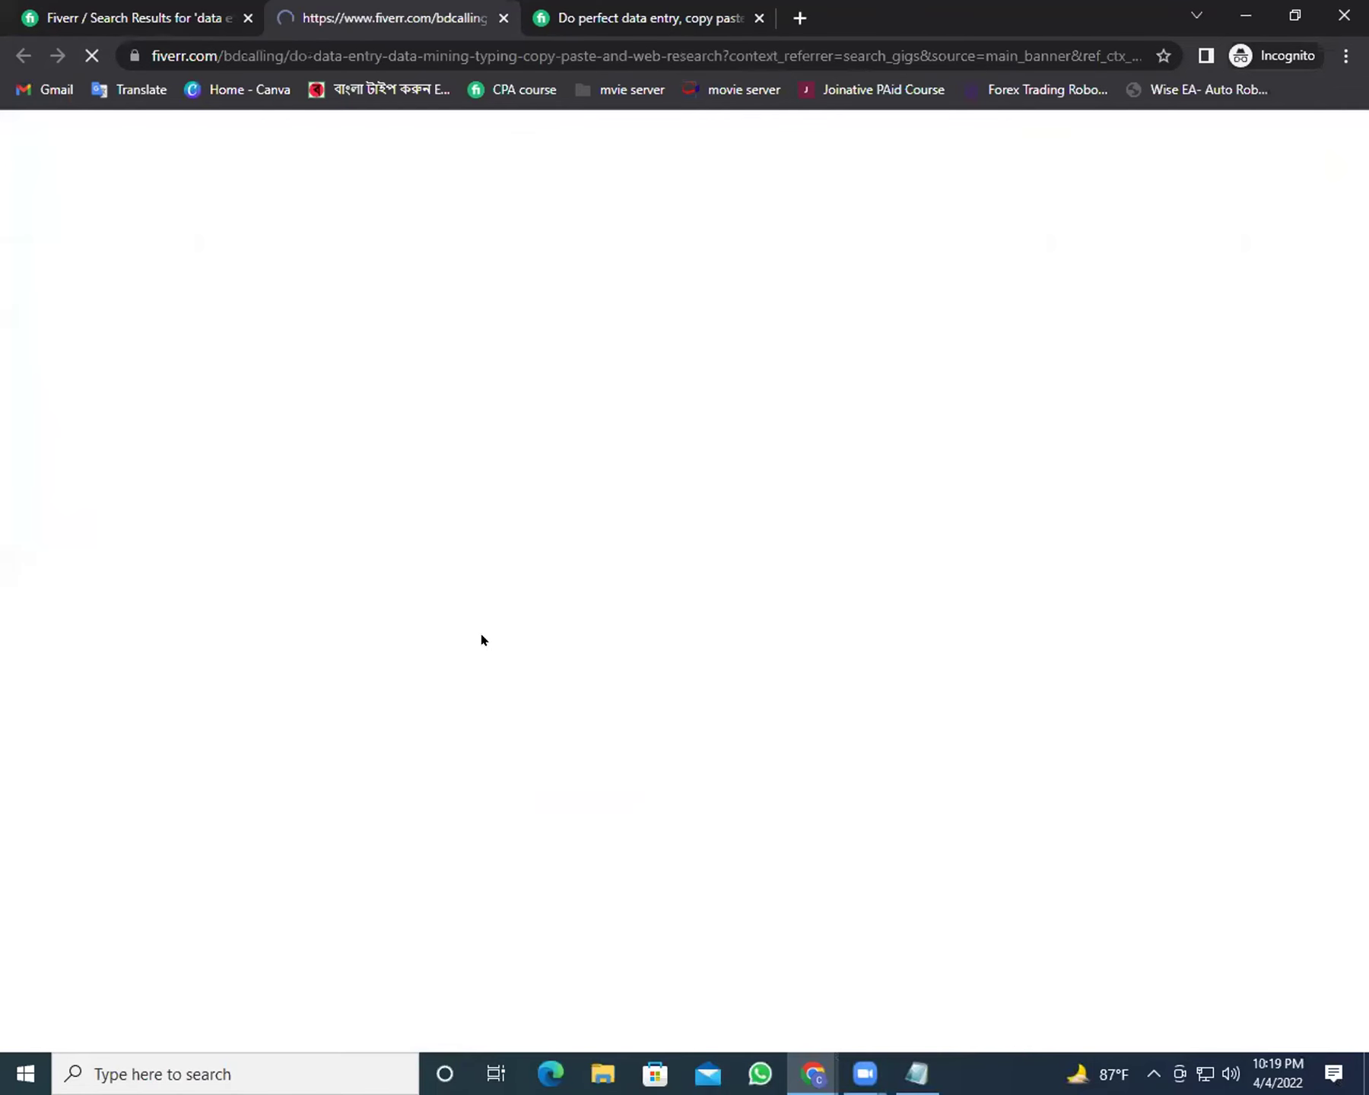
left_click_drag(616, 479, 445, 478)
left_click(1322, 350)
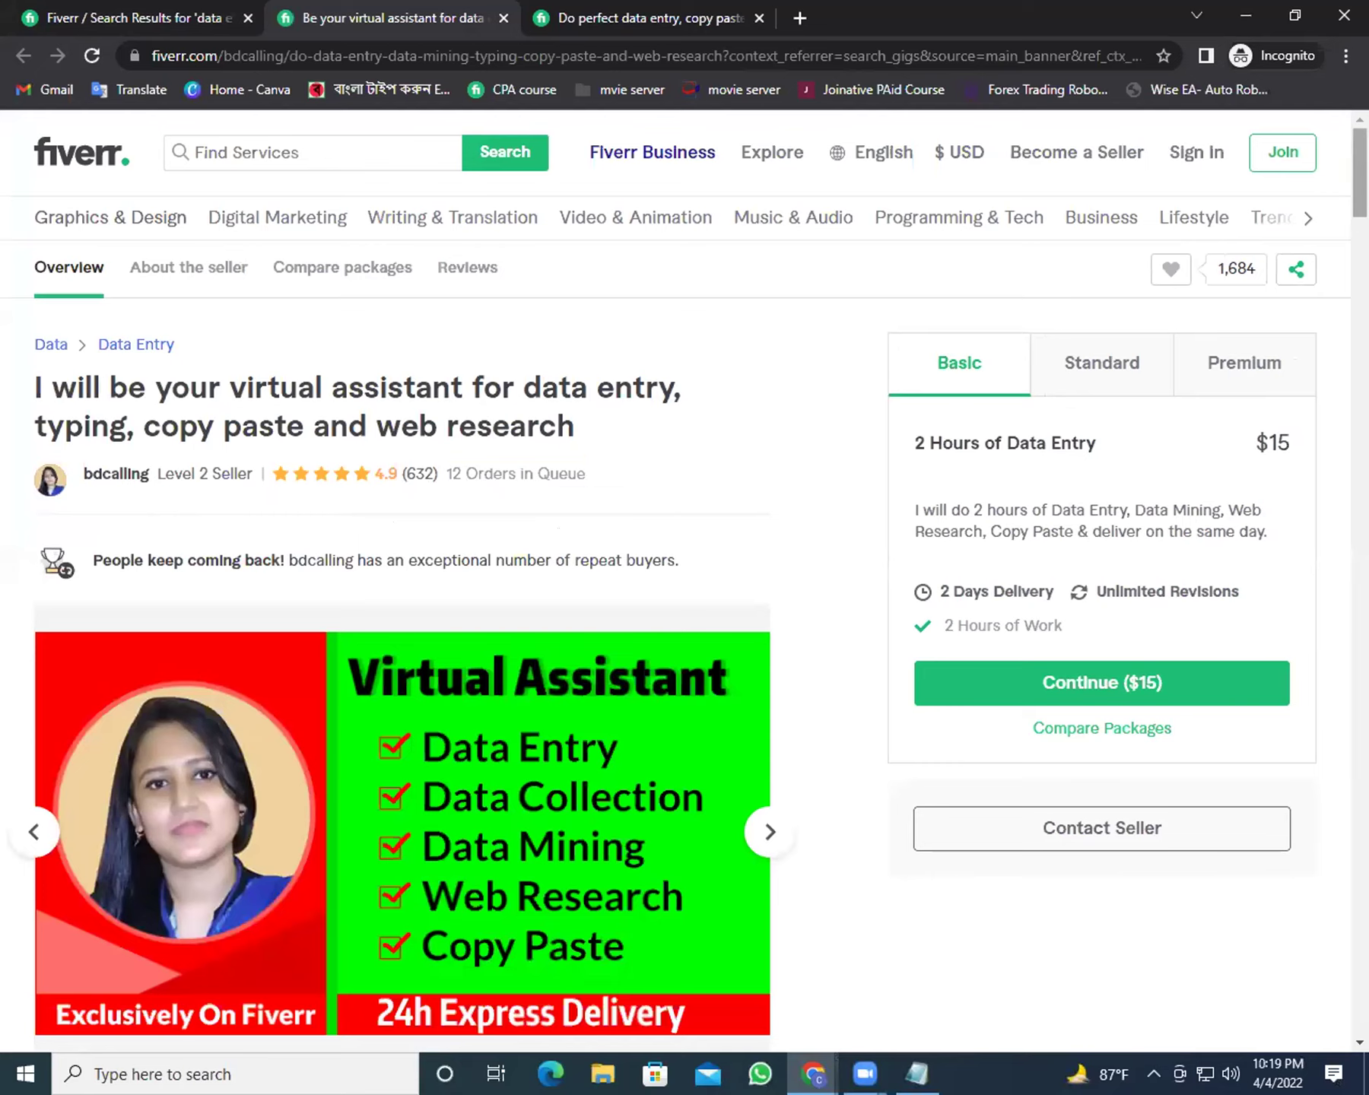
scroll(1324, 350, "down", 15)
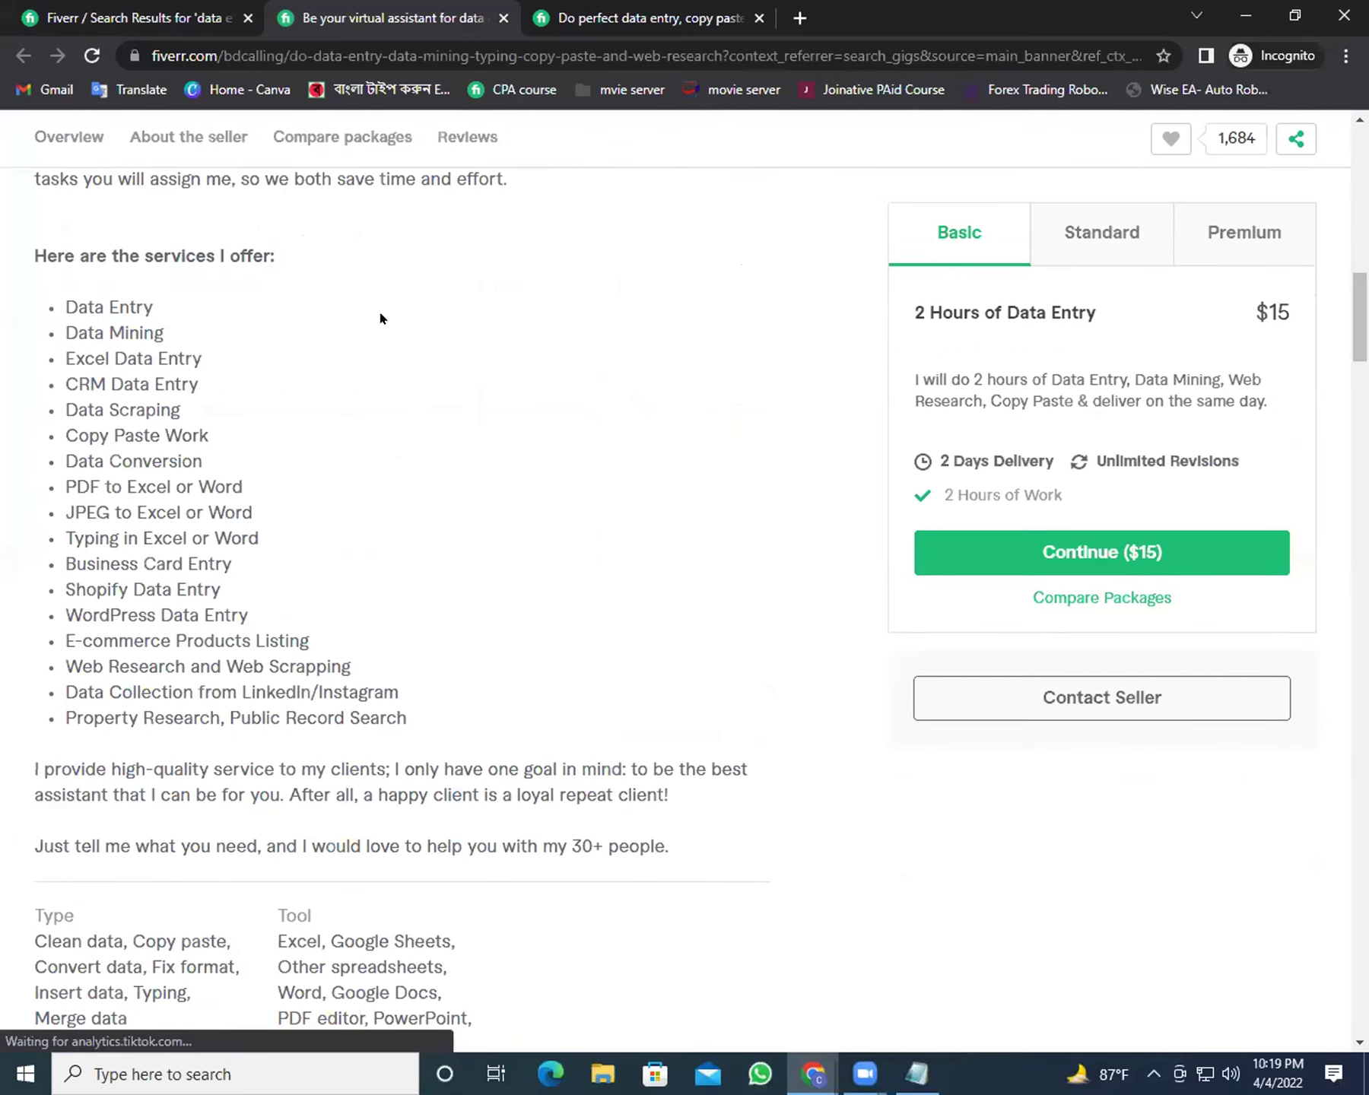
Highlight the Data Entry, Data Mining, CRM, Data Scraping, Data Conversion and PDF to Excel services
left_click_drag(156, 298, 78, 295)
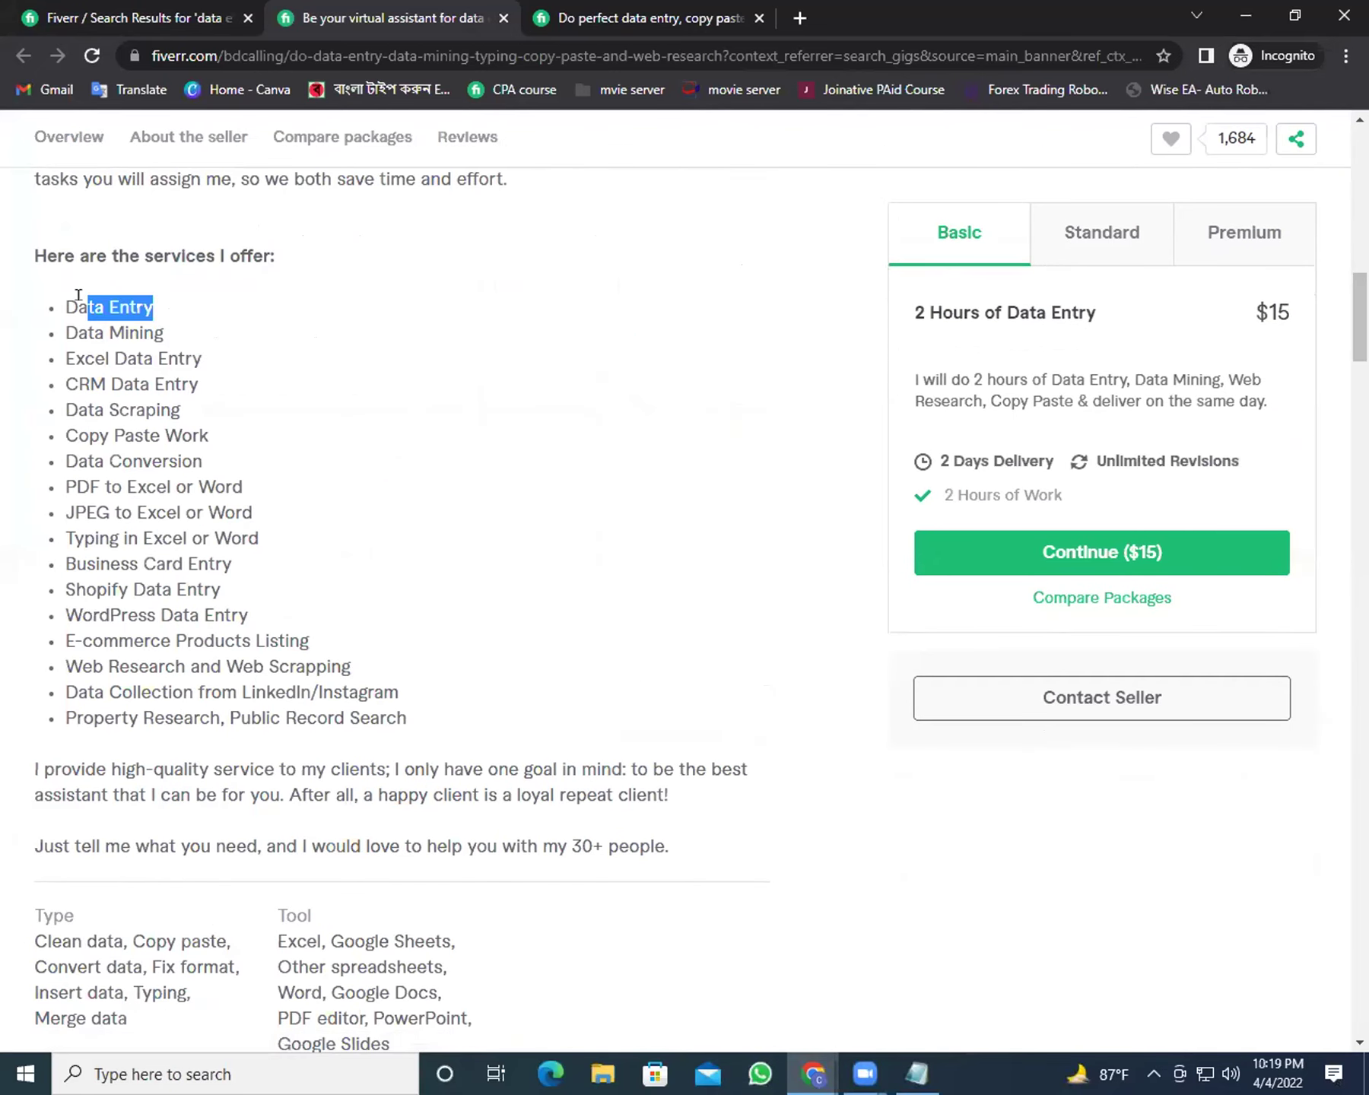
left_click_drag(207, 304, 207, 351)
left_click(197, 329)
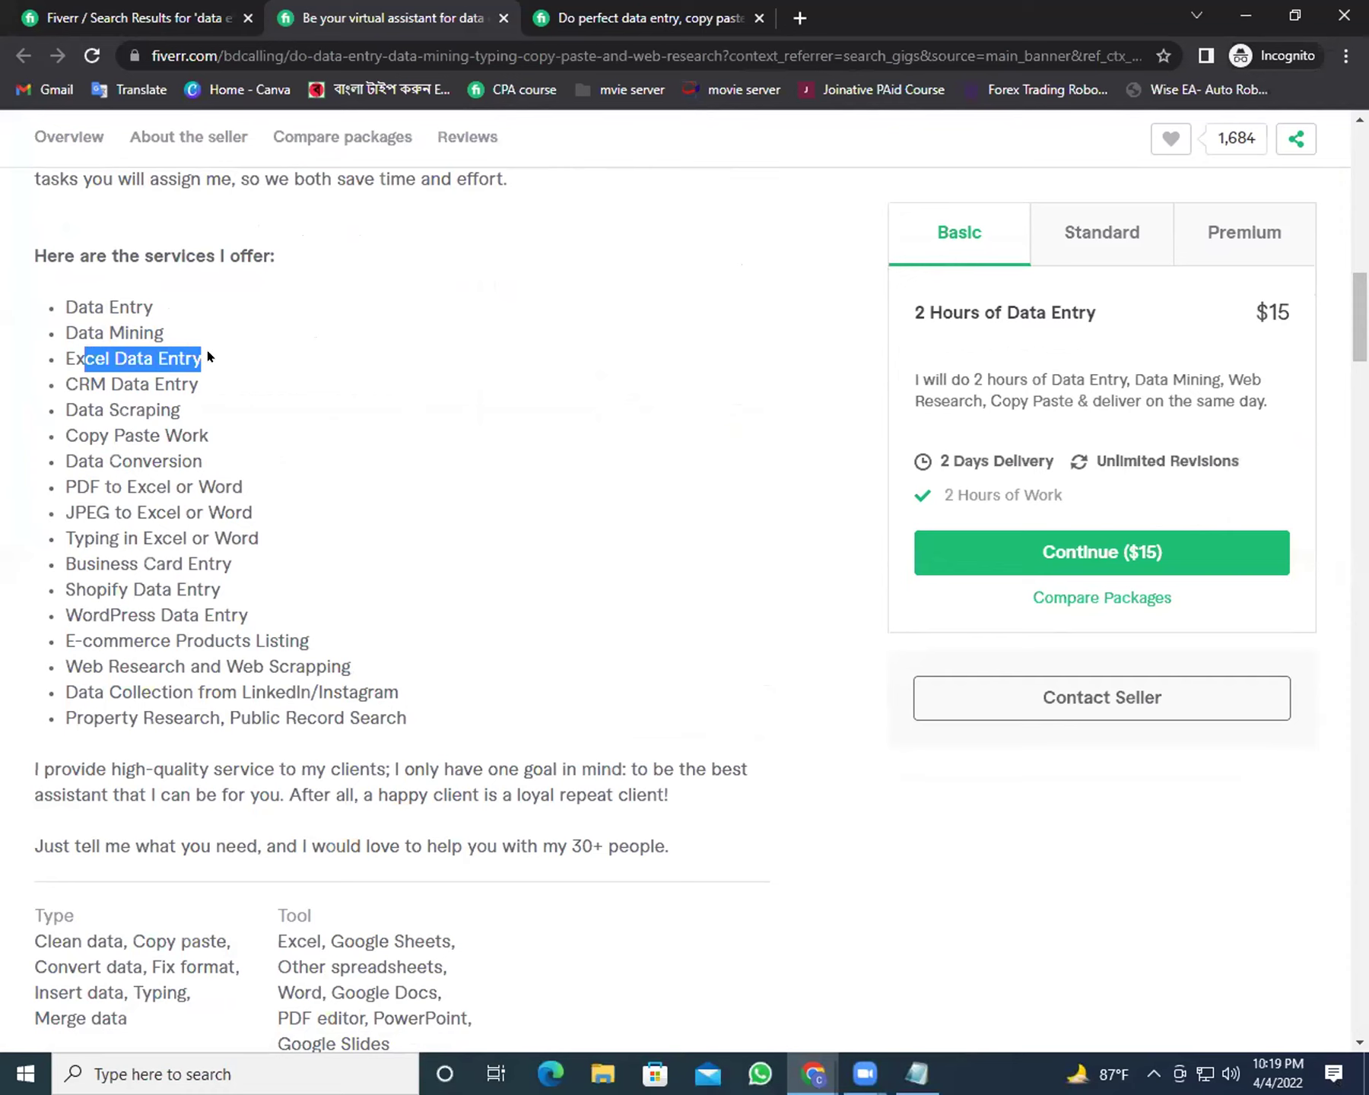
left_click(138, 372)
left_click_drag(73, 374, 196, 376)
left_click_drag(78, 411, 194, 401)
left_click_drag(82, 423, 173, 454)
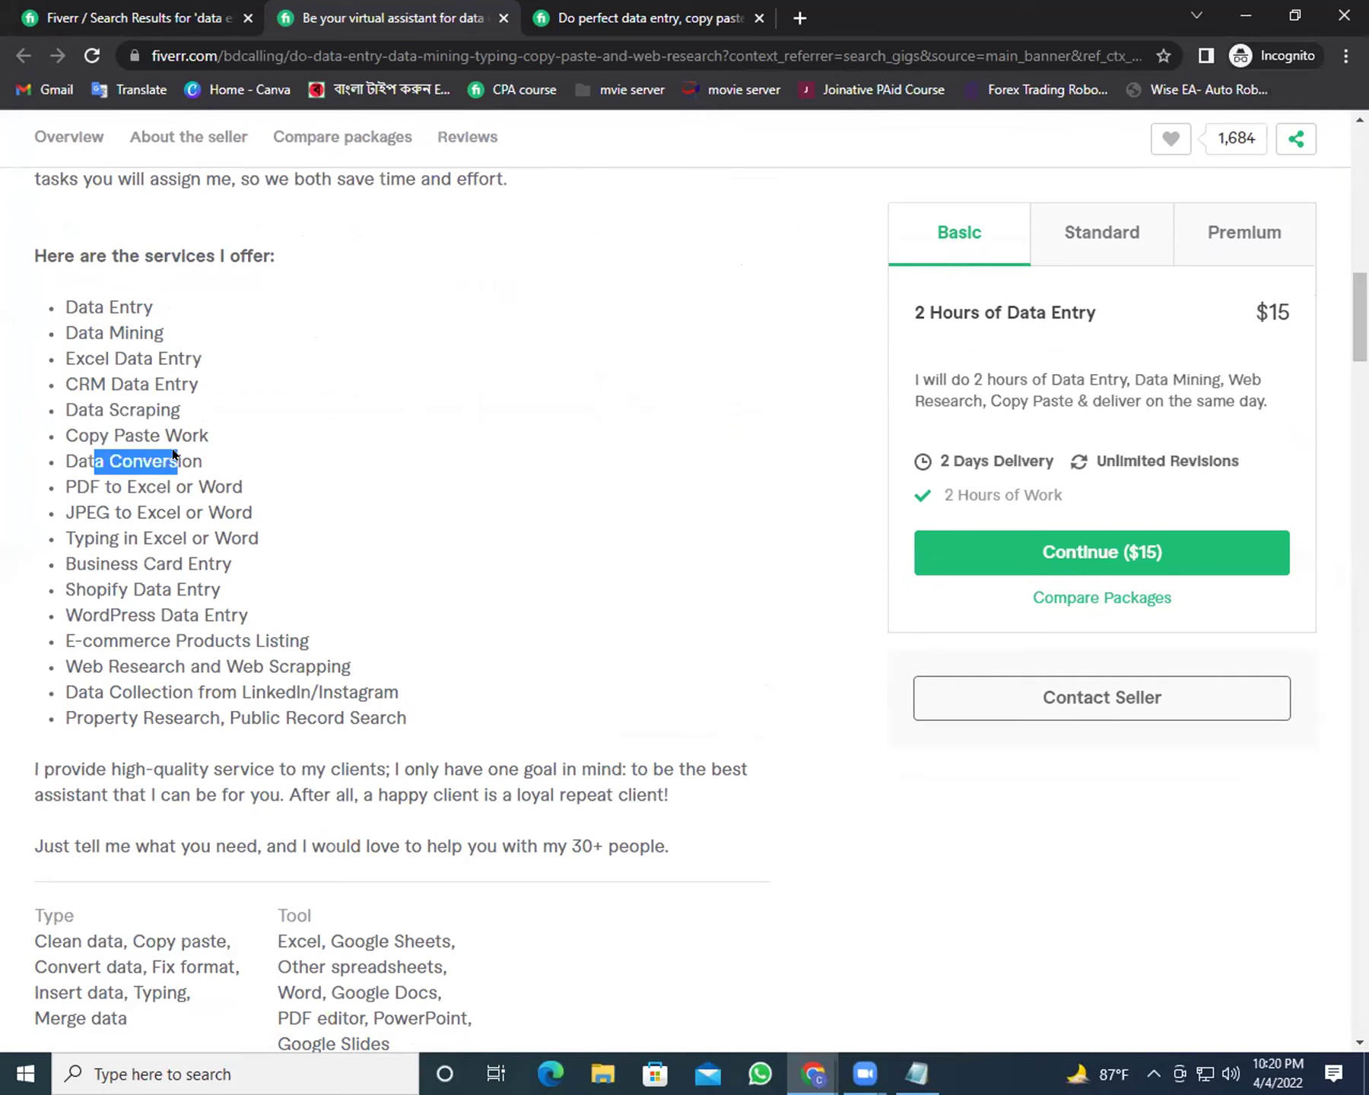
left_click(239, 450)
left_click_drag(77, 480, 152, 479)
left_click(130, 480)
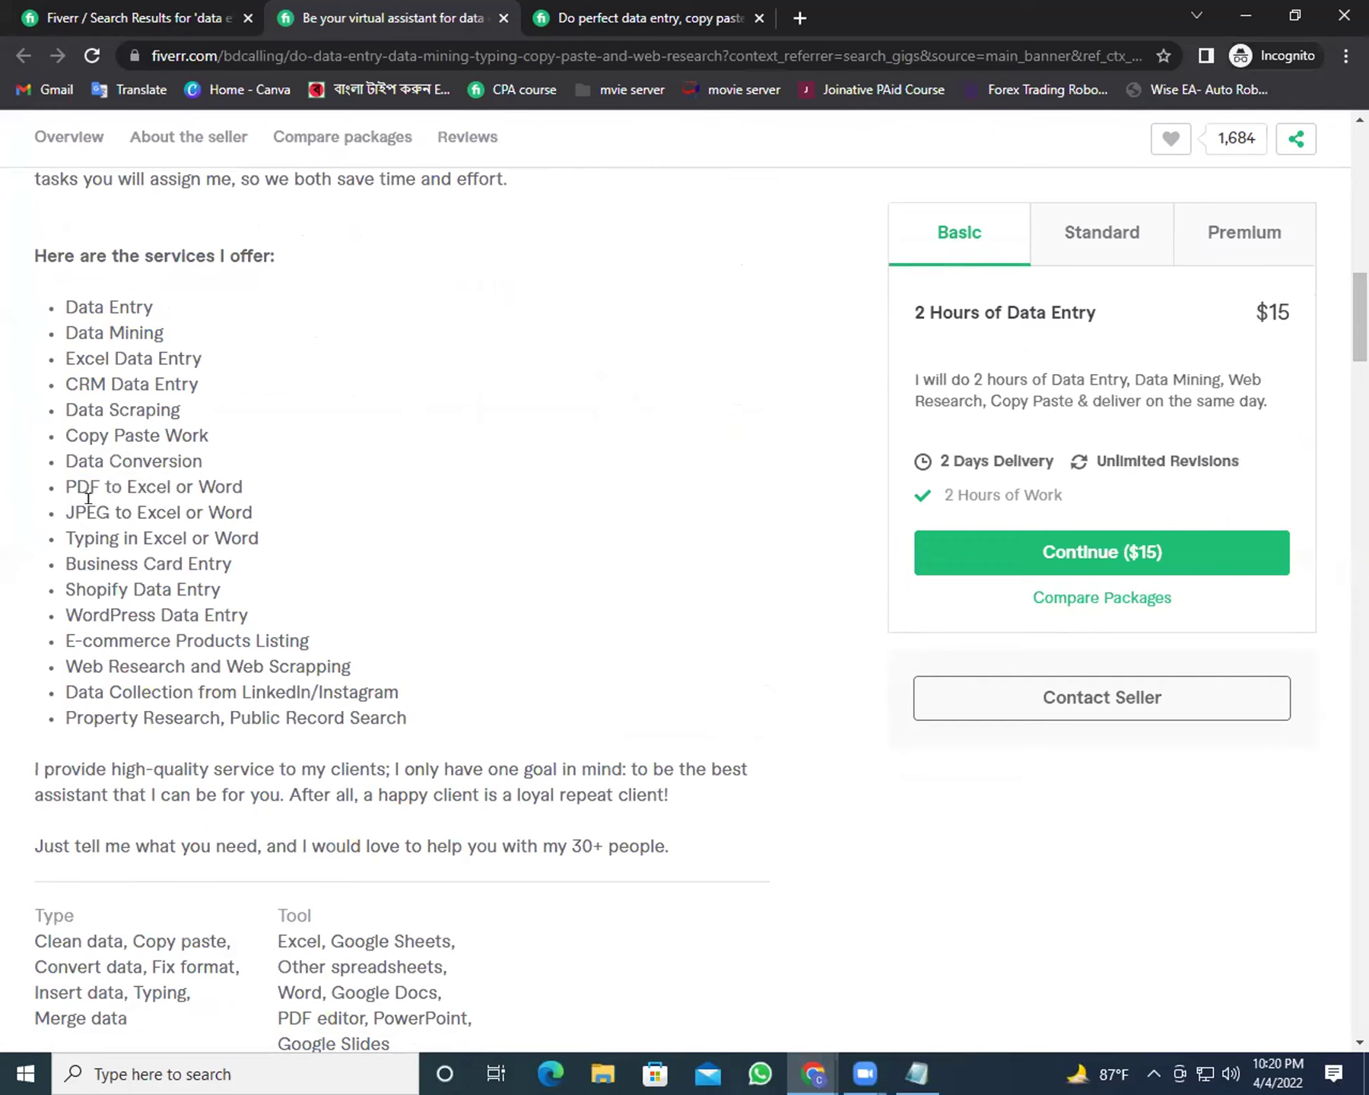
Highlight the JPEG to Excel, Typing in Excel, WordPress and E-commerce Products services
left_click_drag(136, 500, 262, 511)
left_click(262, 511)
left_click_drag(85, 530, 207, 585)
left_click(159, 531)
left_click_drag(65, 613, 250, 624)
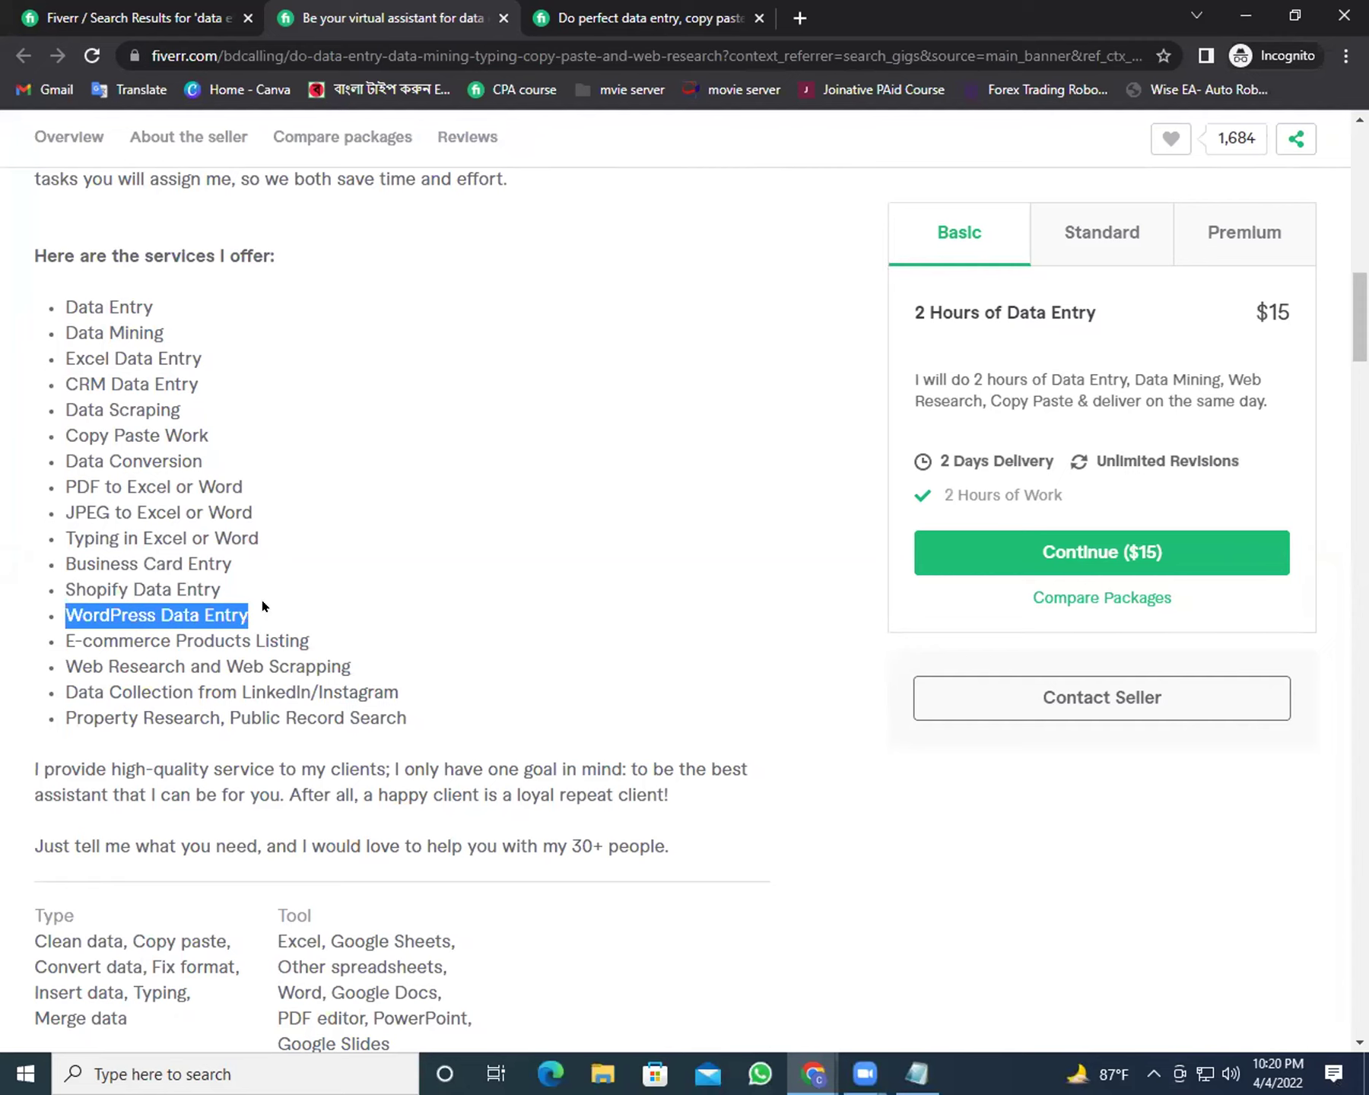
left_click_drag(176, 639, 289, 641)
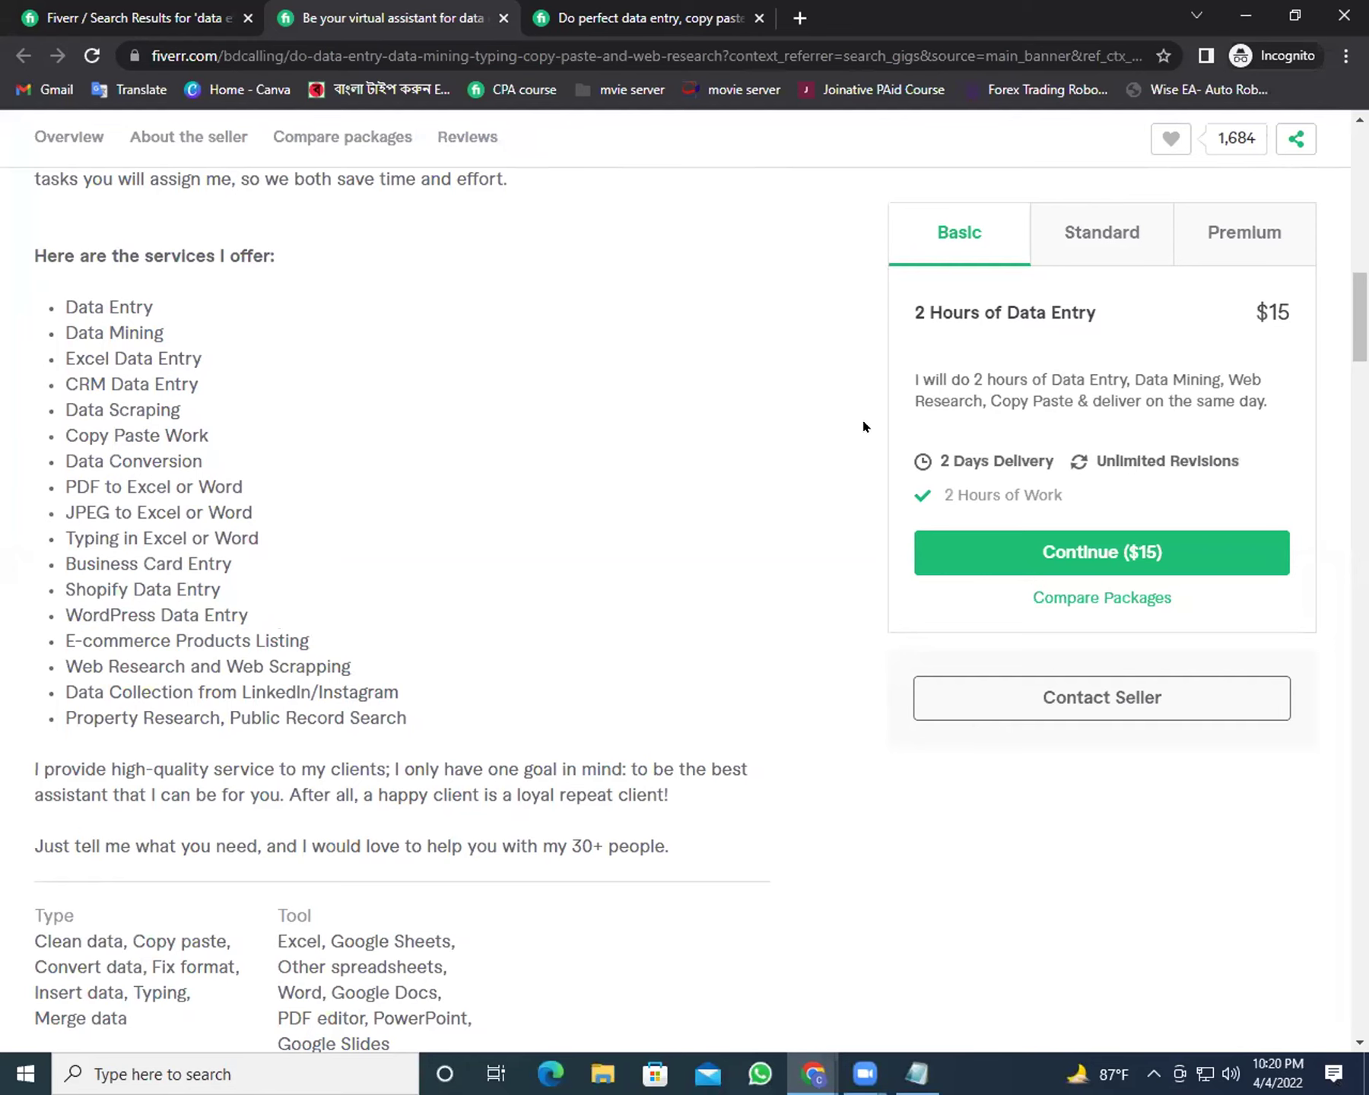
Scroll back up, switch to the perfect data entry gig tab and minimize the Incognito window
left_click_drag(1360, 316, 1359, 173)
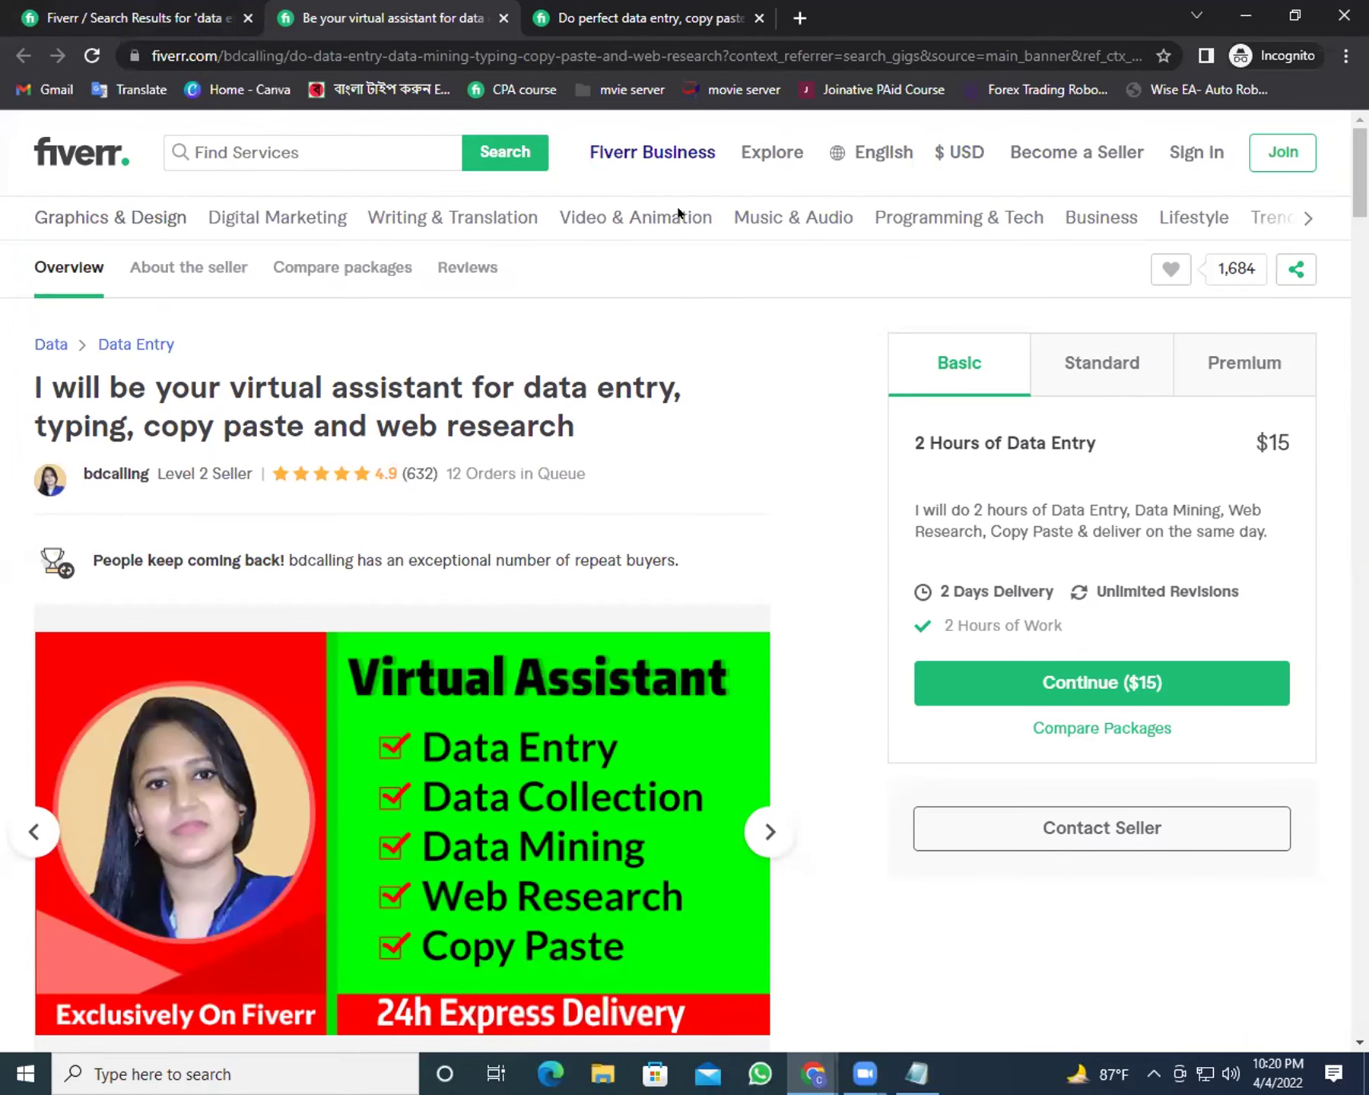
left_click(594, 8)
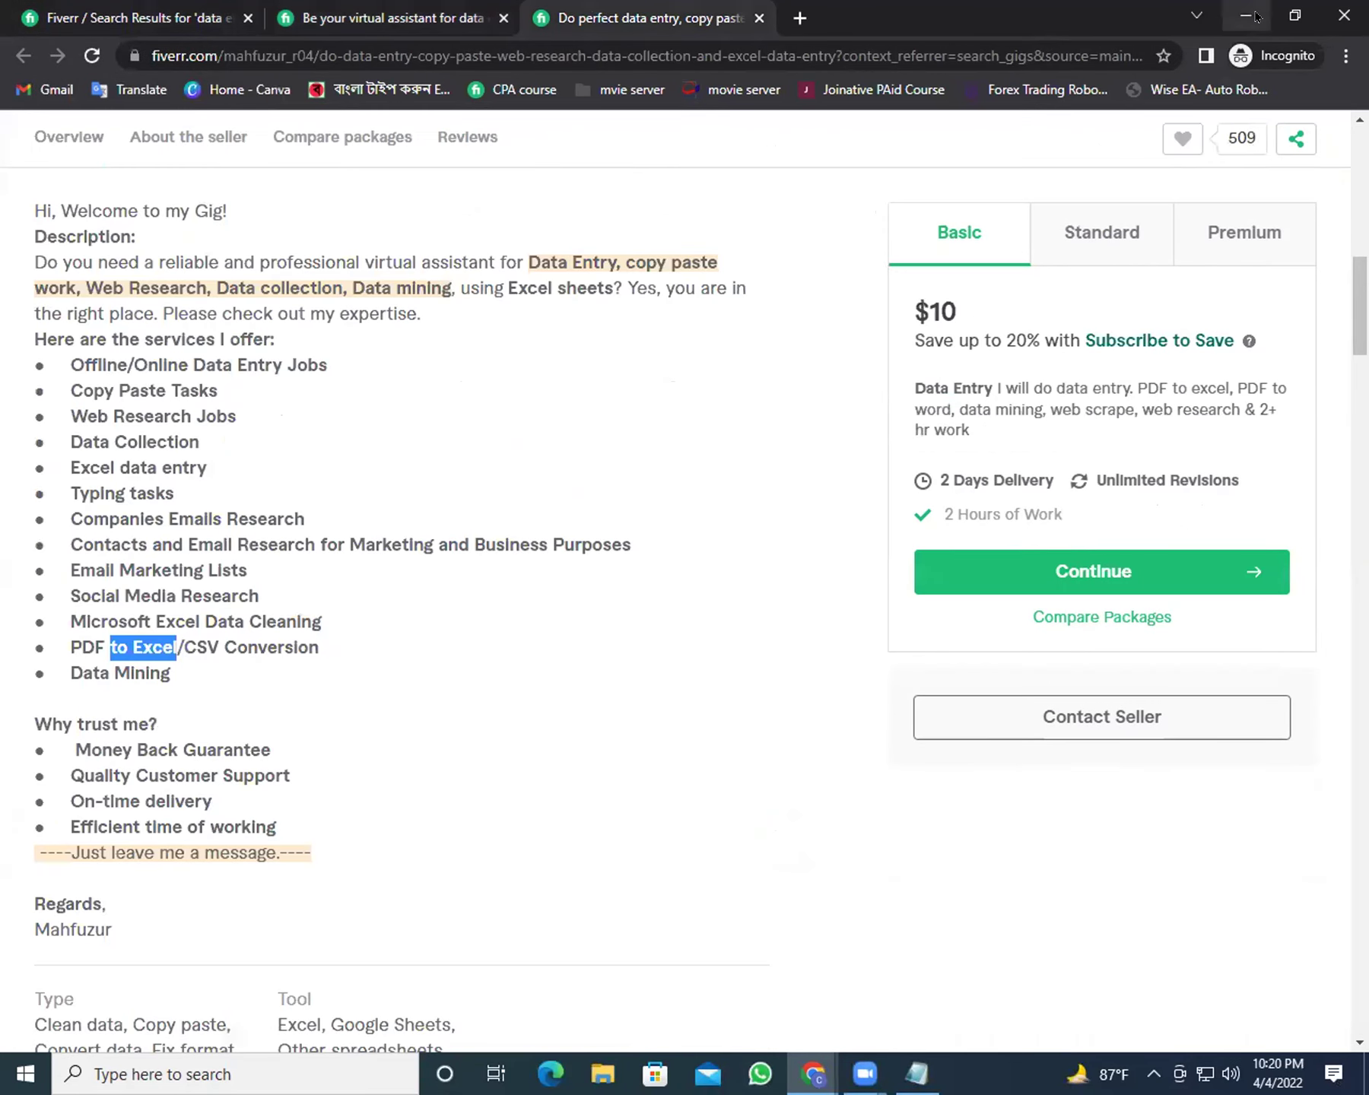
left_click(1246, 15)
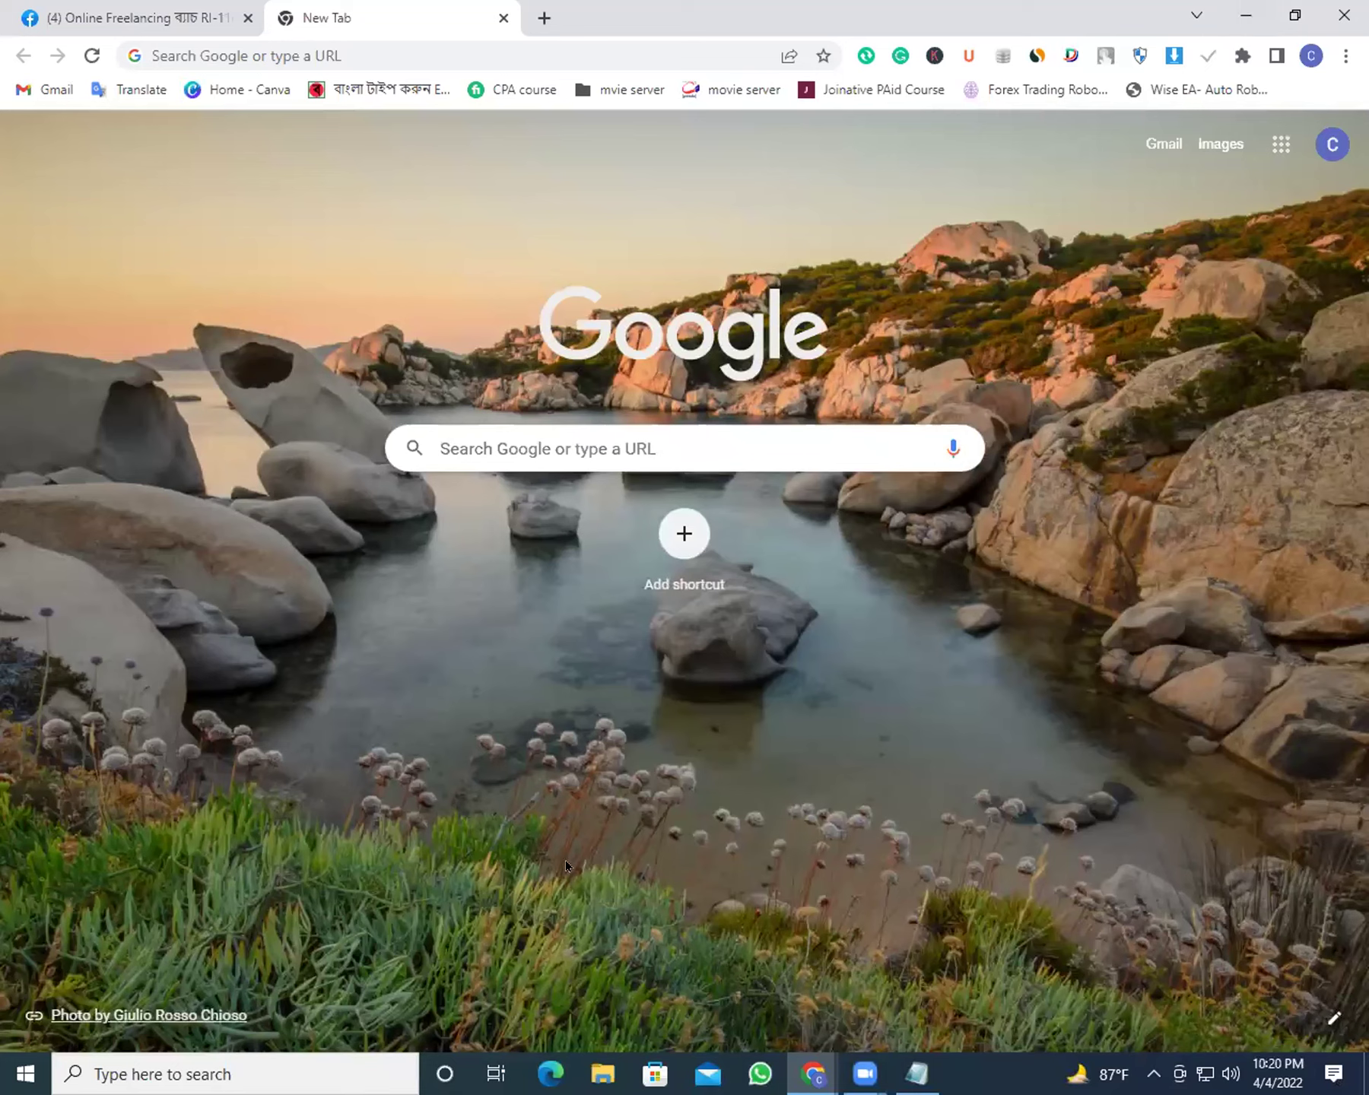
Bring back the DATA ENTRY notes and append '-> Ms Word' after Google Docs
left_click(917, 1073)
left_click_drag(346, 540, 114, 540)
left_click(408, 541)
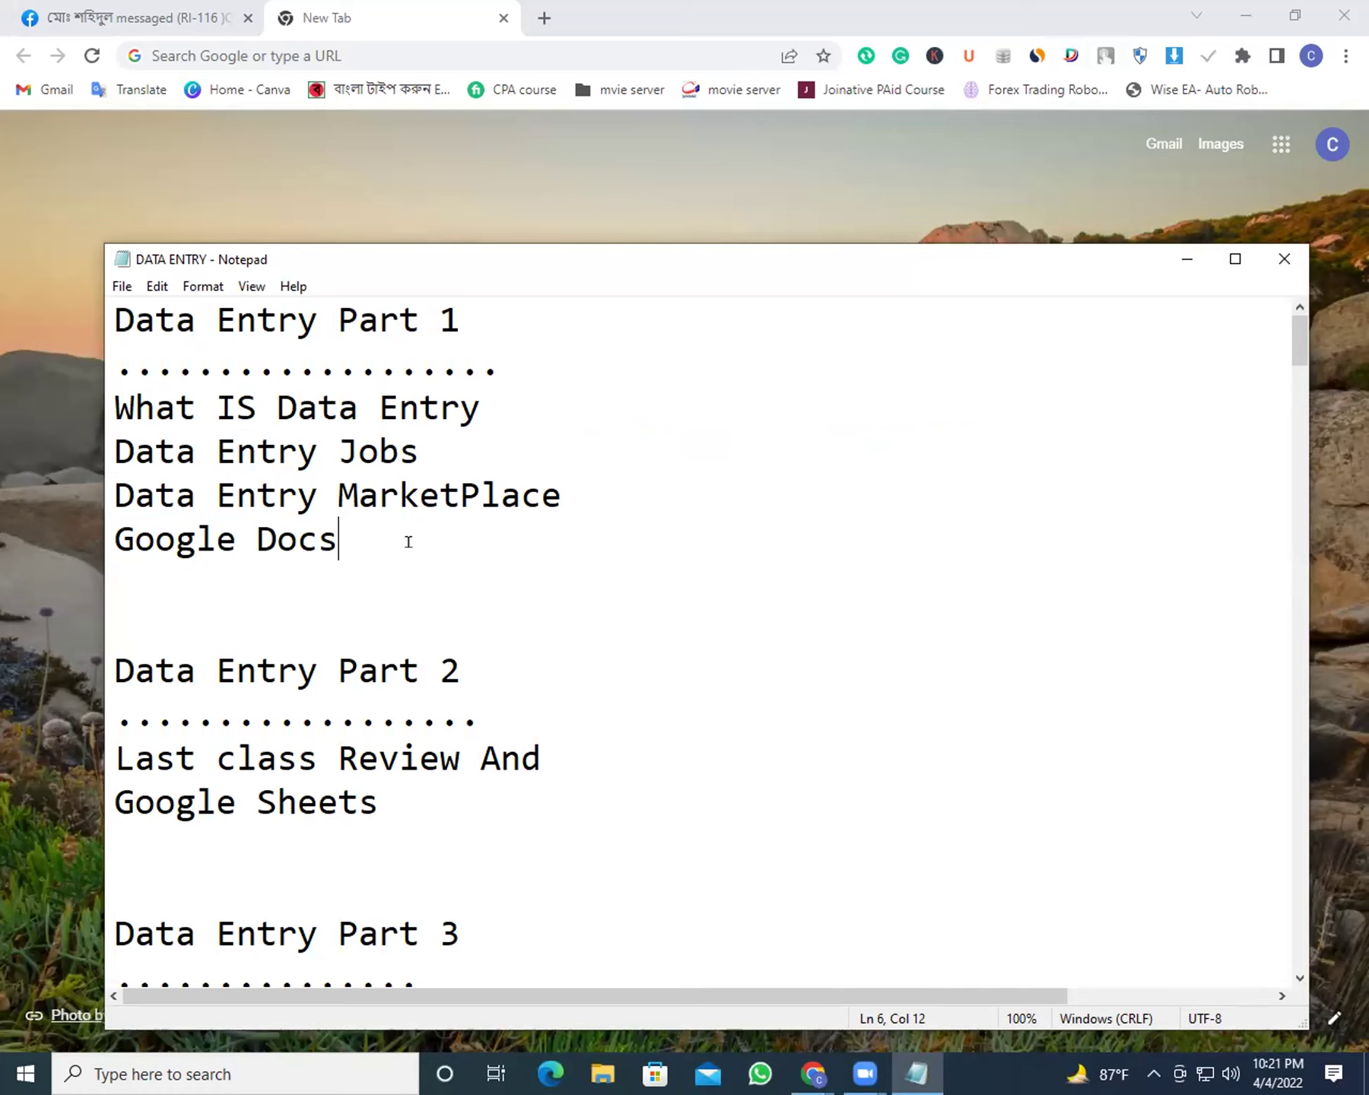
type("-")
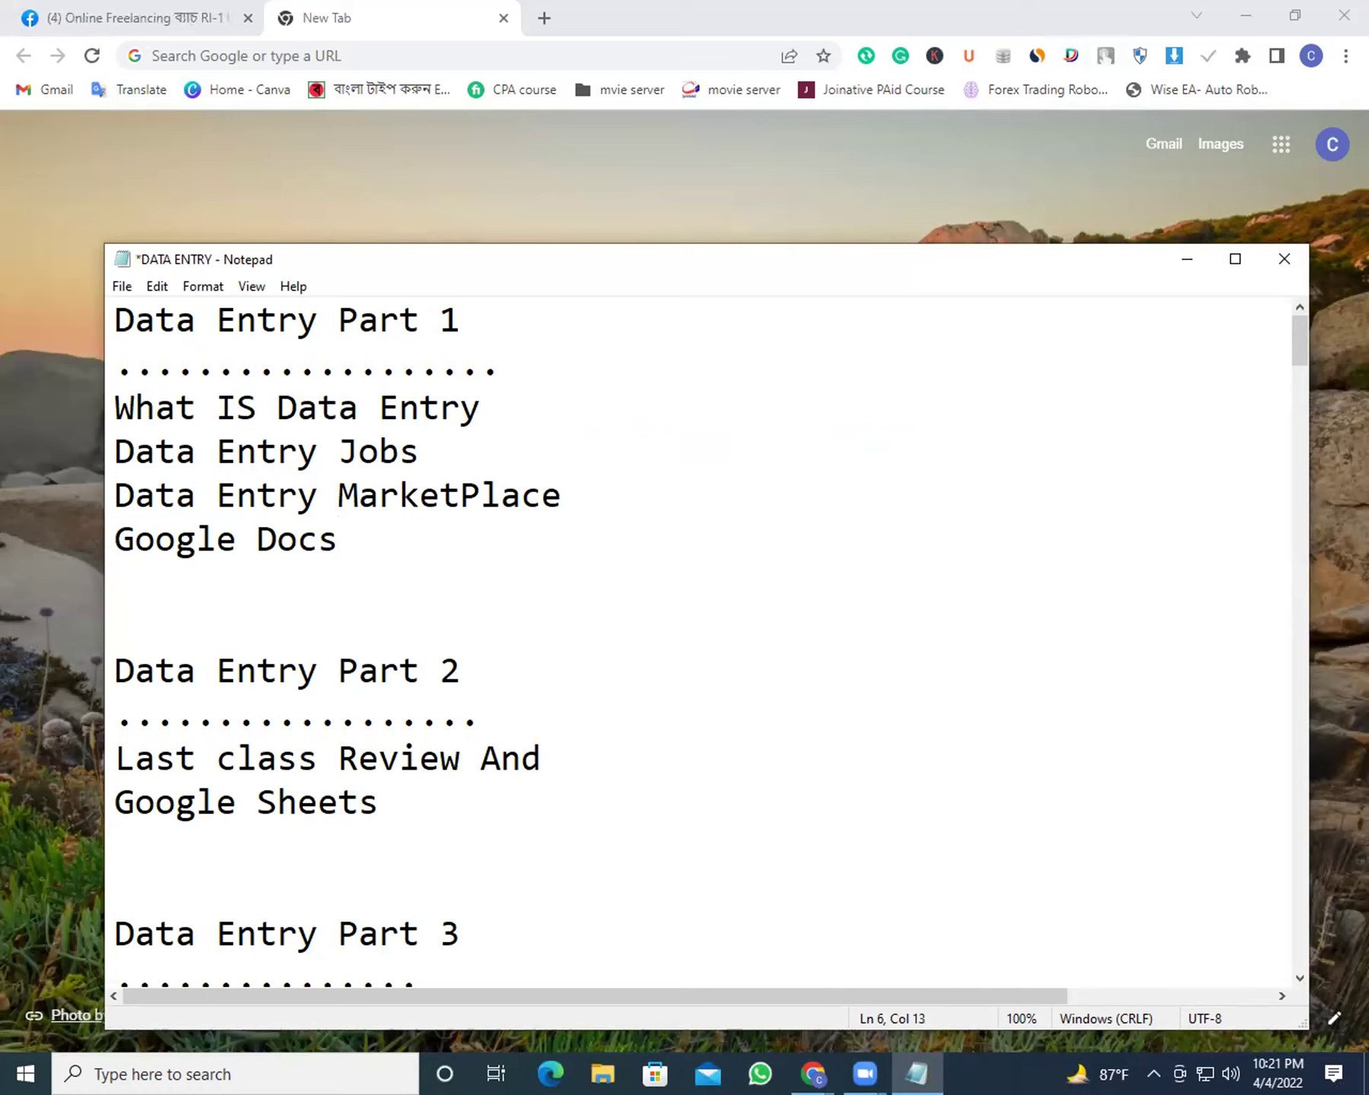
type("> Ms ")
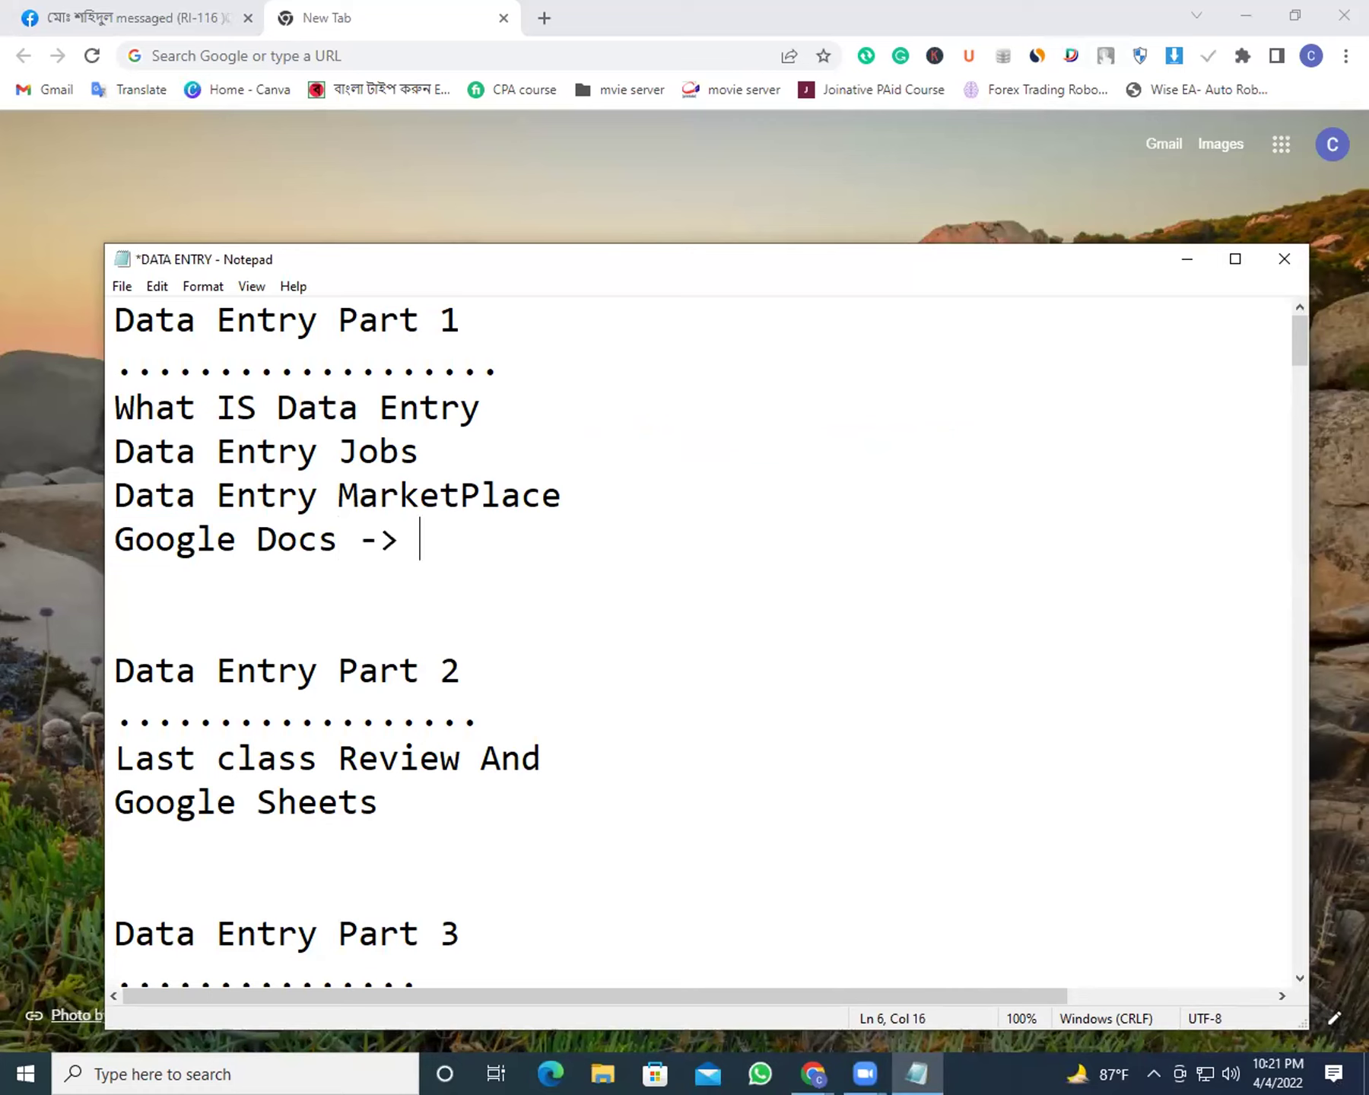
type("Word")
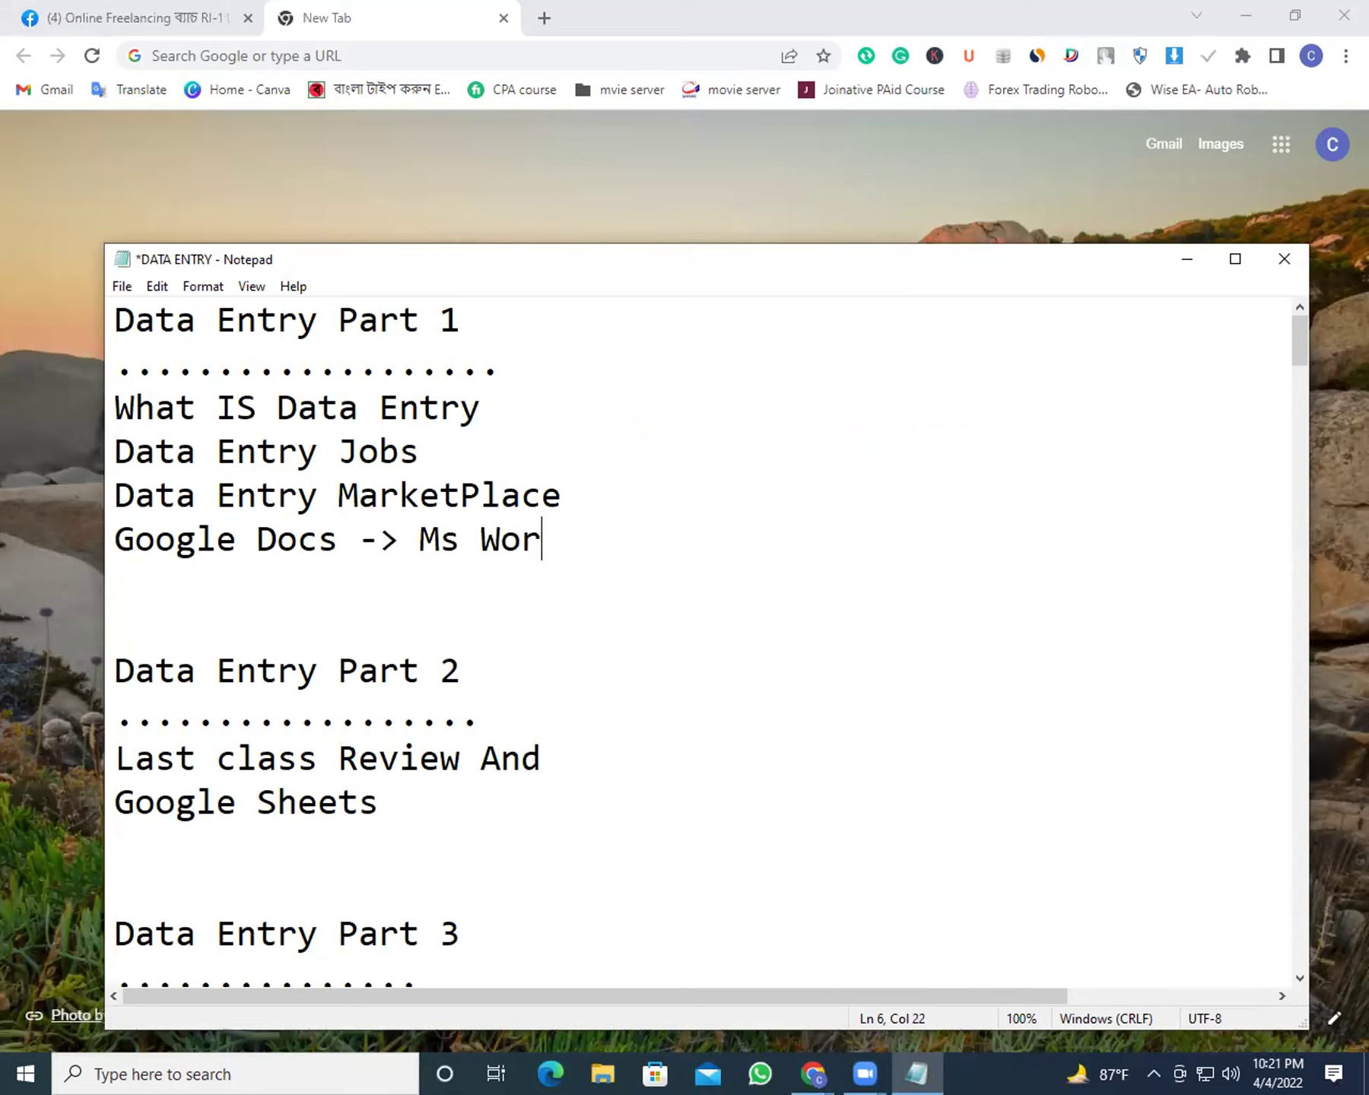
Practise highlighting 'Google Docs' and 'Ms Word' on the edited line several times
left_click_drag(563, 536, 416, 528)
left_click(573, 542)
left_click_drag(339, 536, 106, 536)
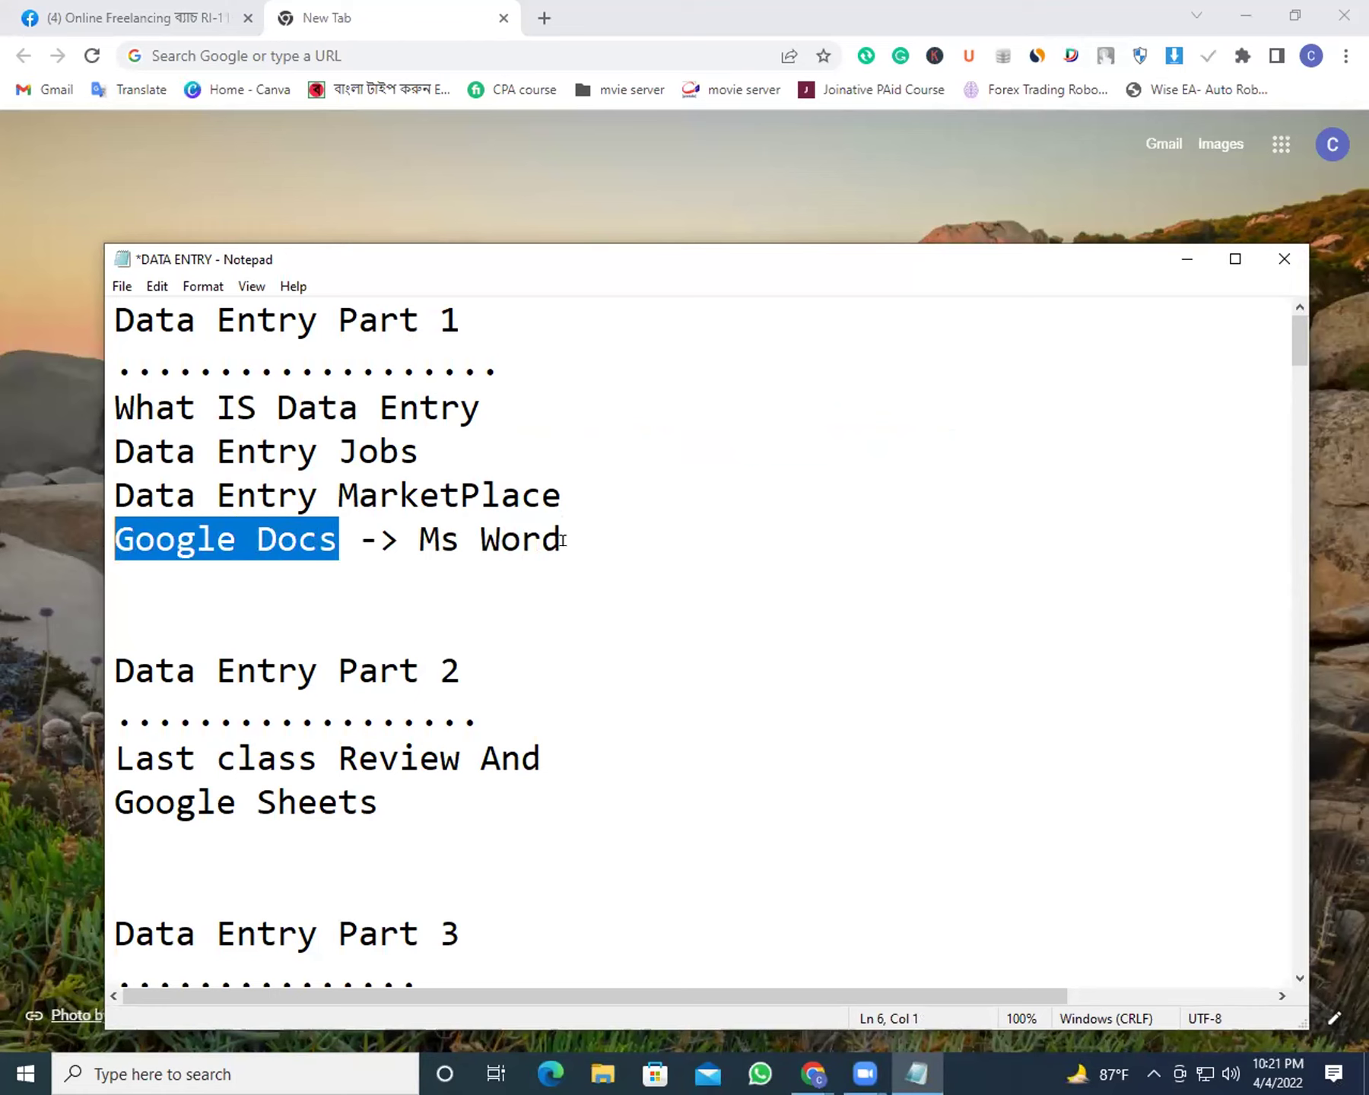
left_click(335, 539)
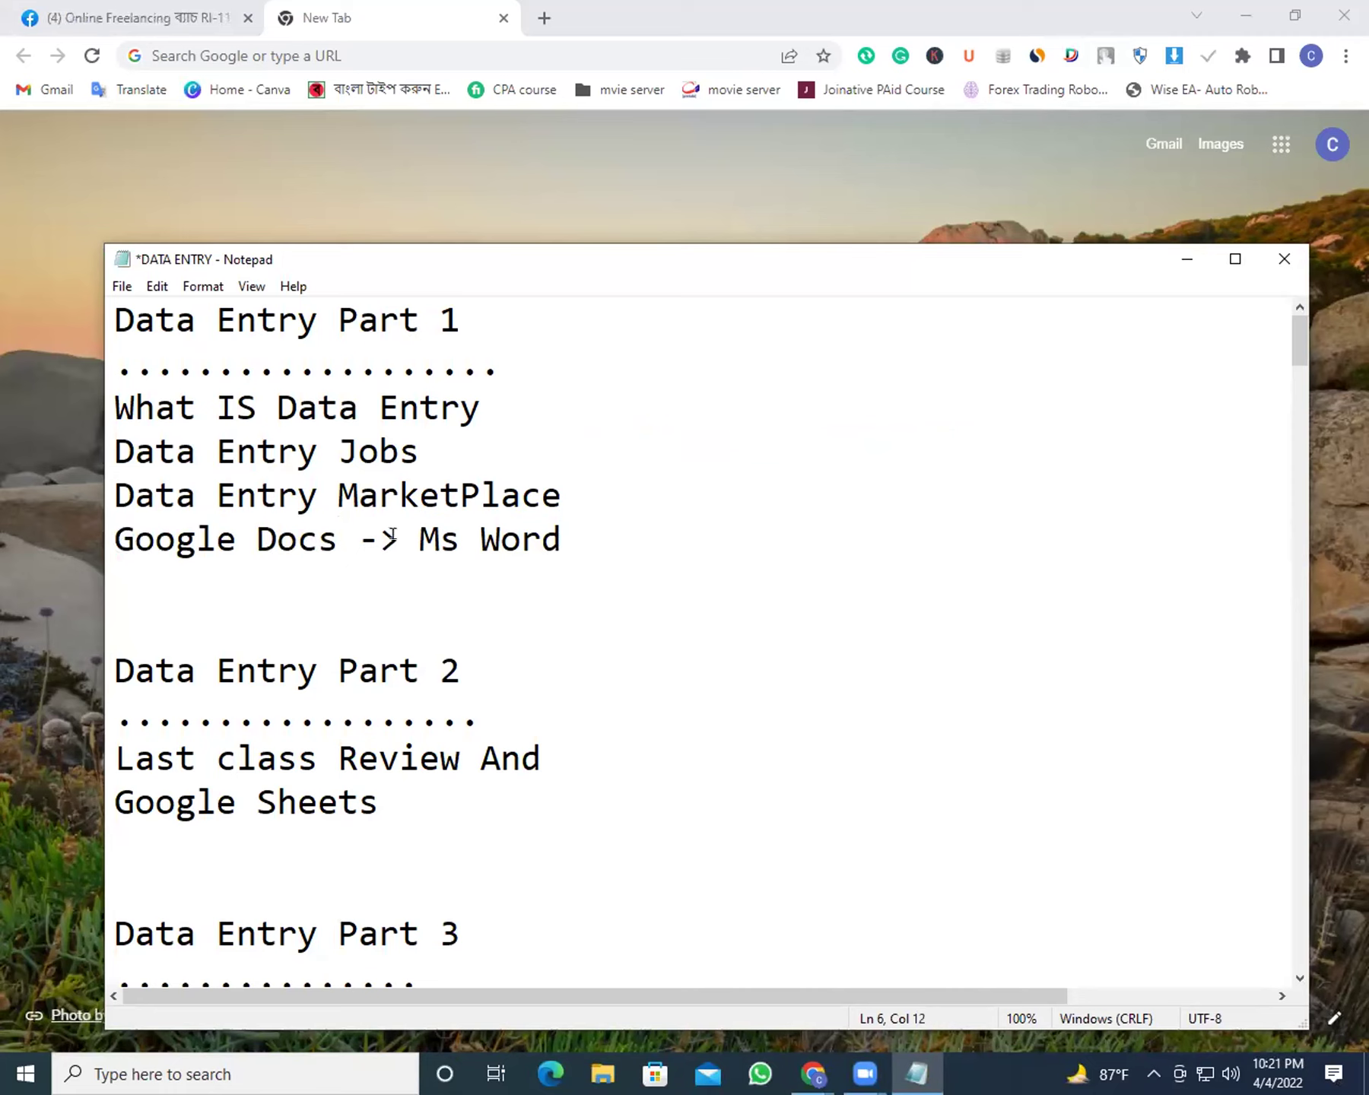
left_click(563, 532)
left_click_drag(352, 533, 115, 533)
left_click_drag(579, 540, 397, 529)
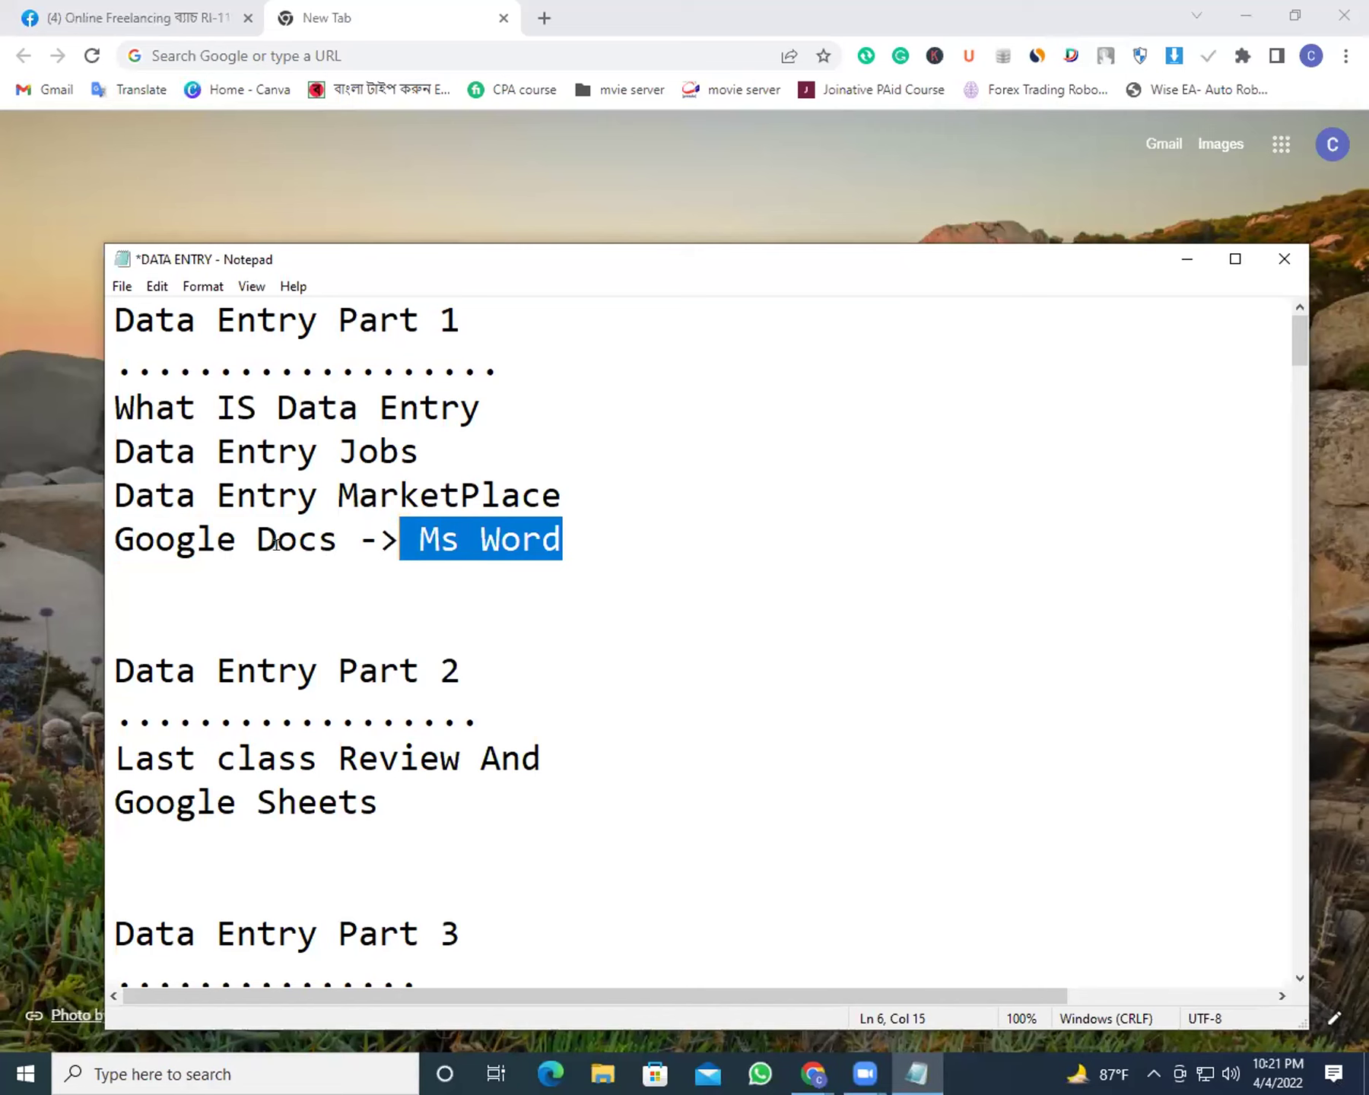
left_click_drag(356, 537, 102, 524)
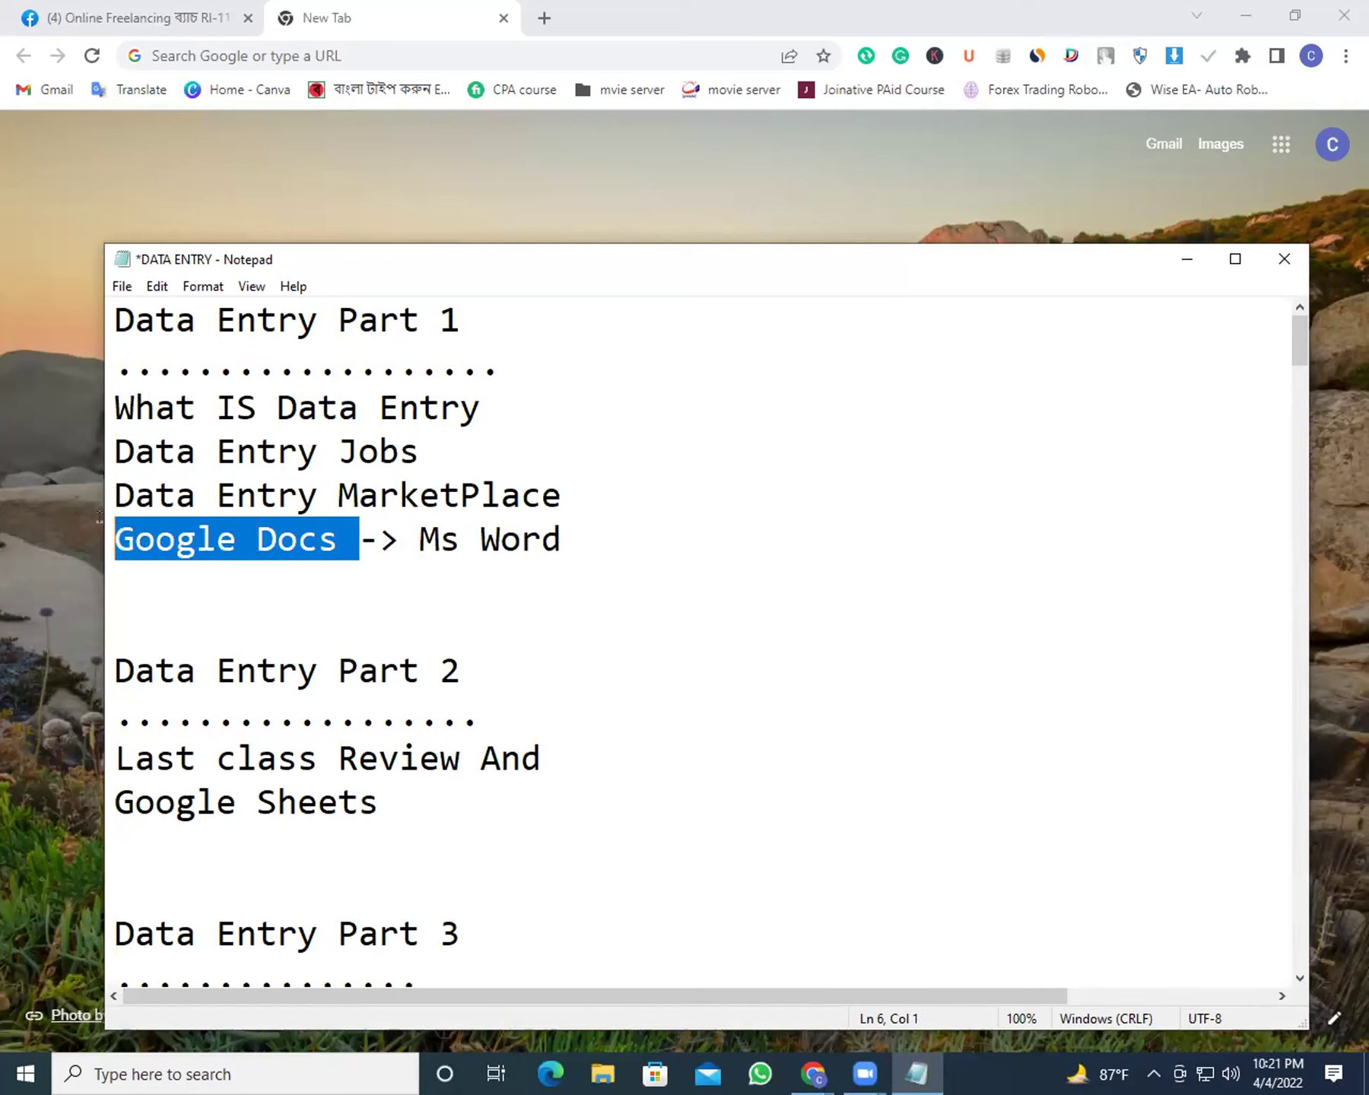
left_click_drag(560, 532, 392, 524)
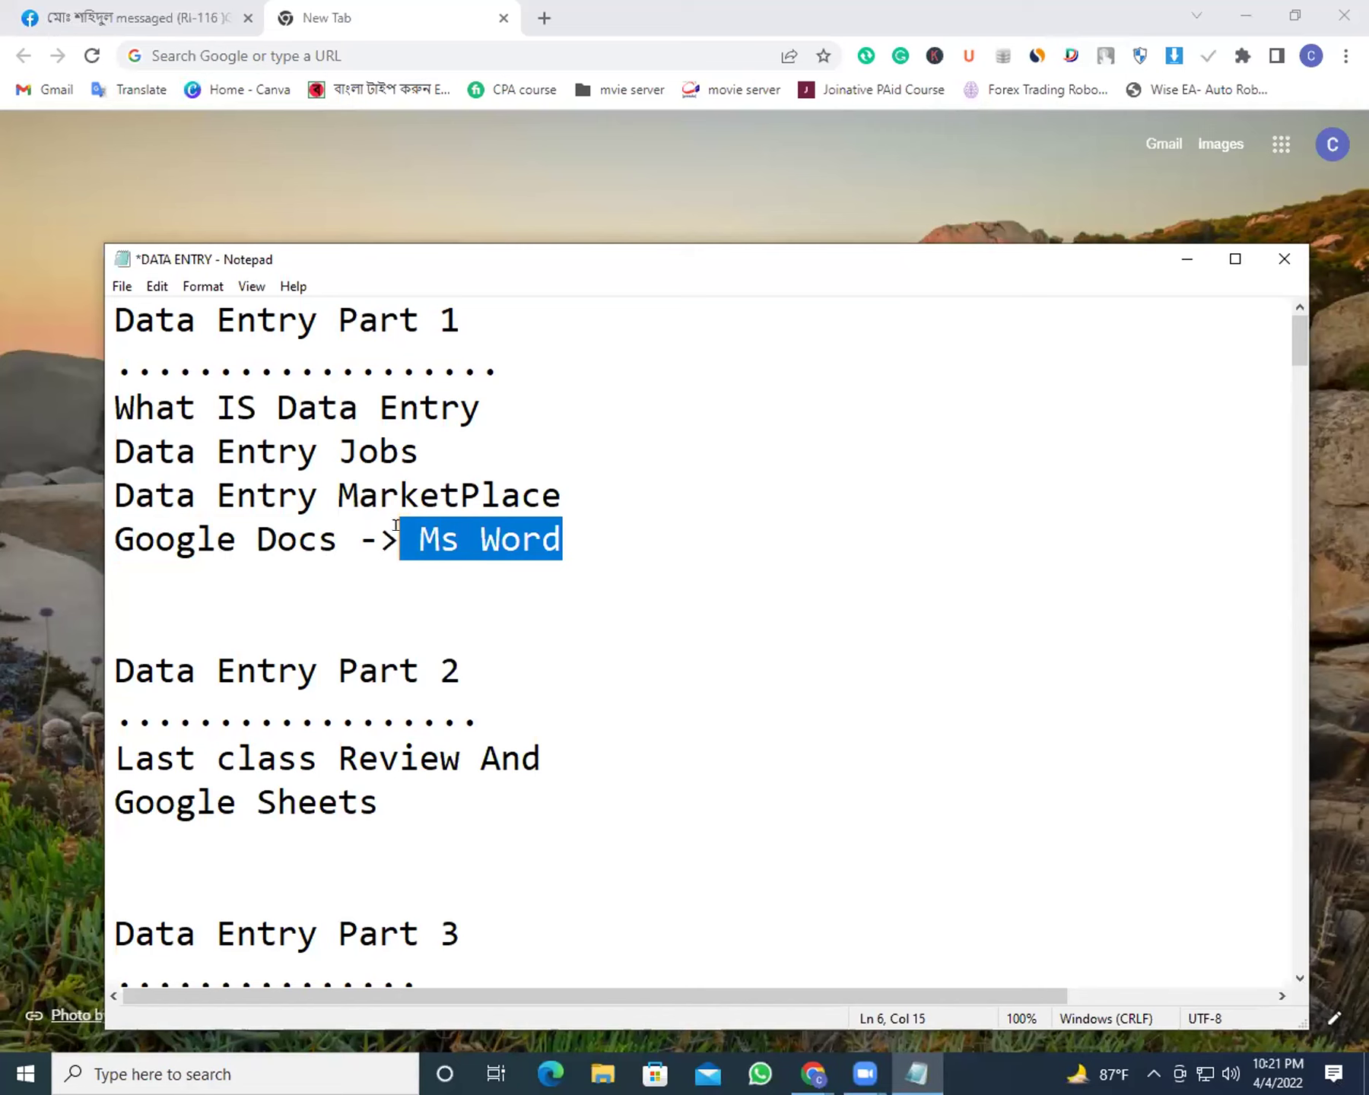
left_click(608, 575)
left_click(595, 515)
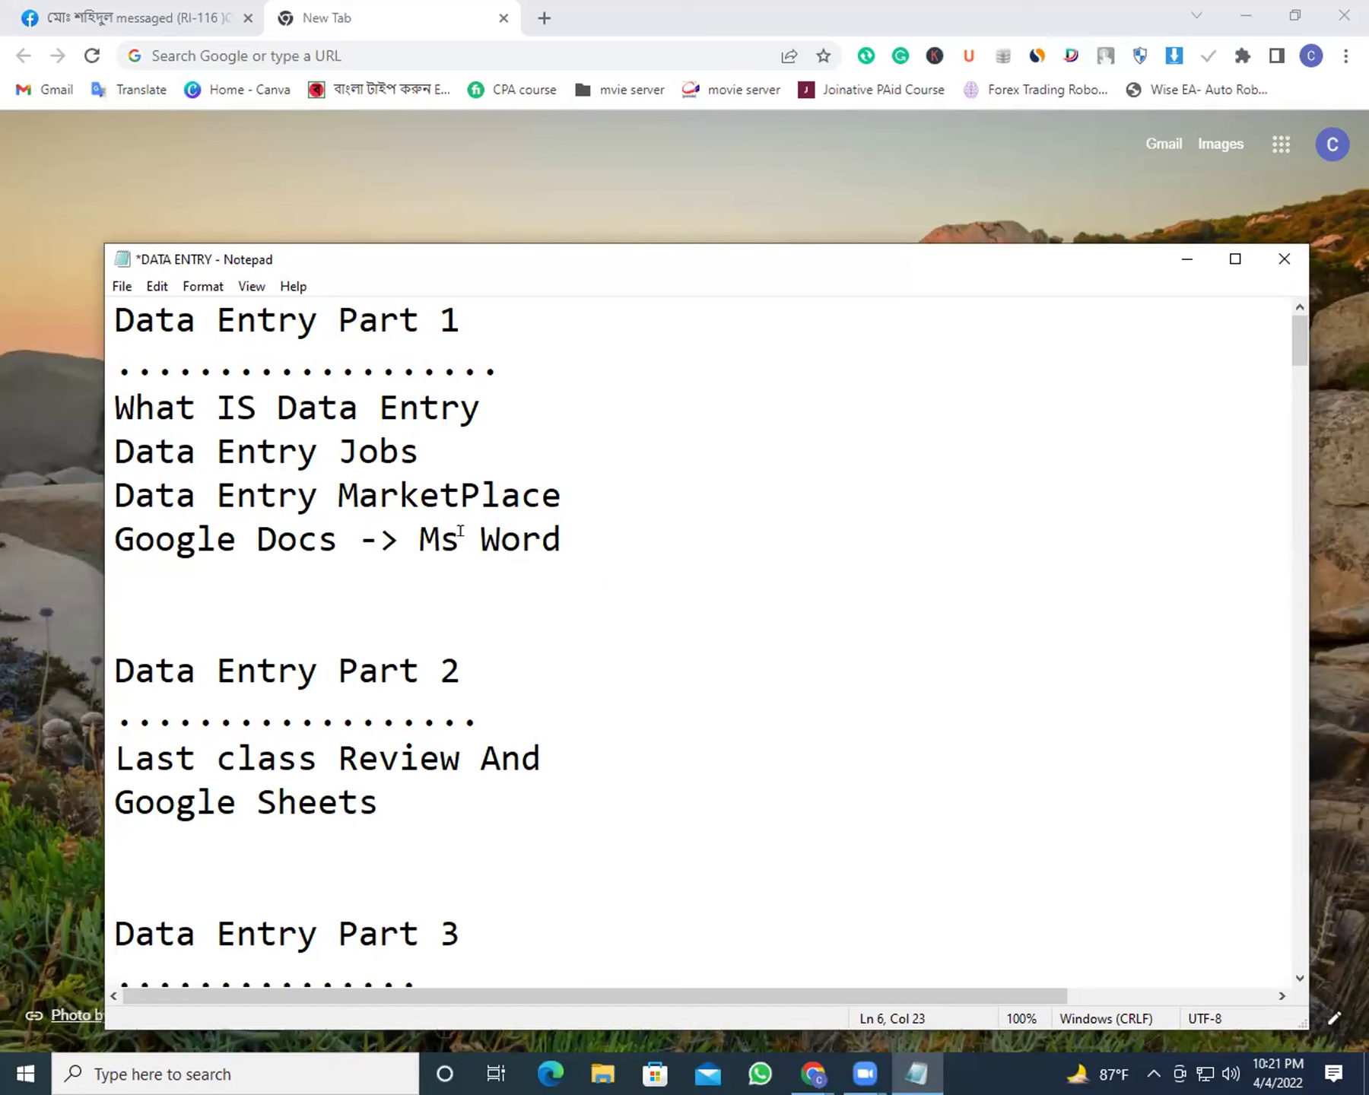
left_click_drag(419, 538, 580, 525)
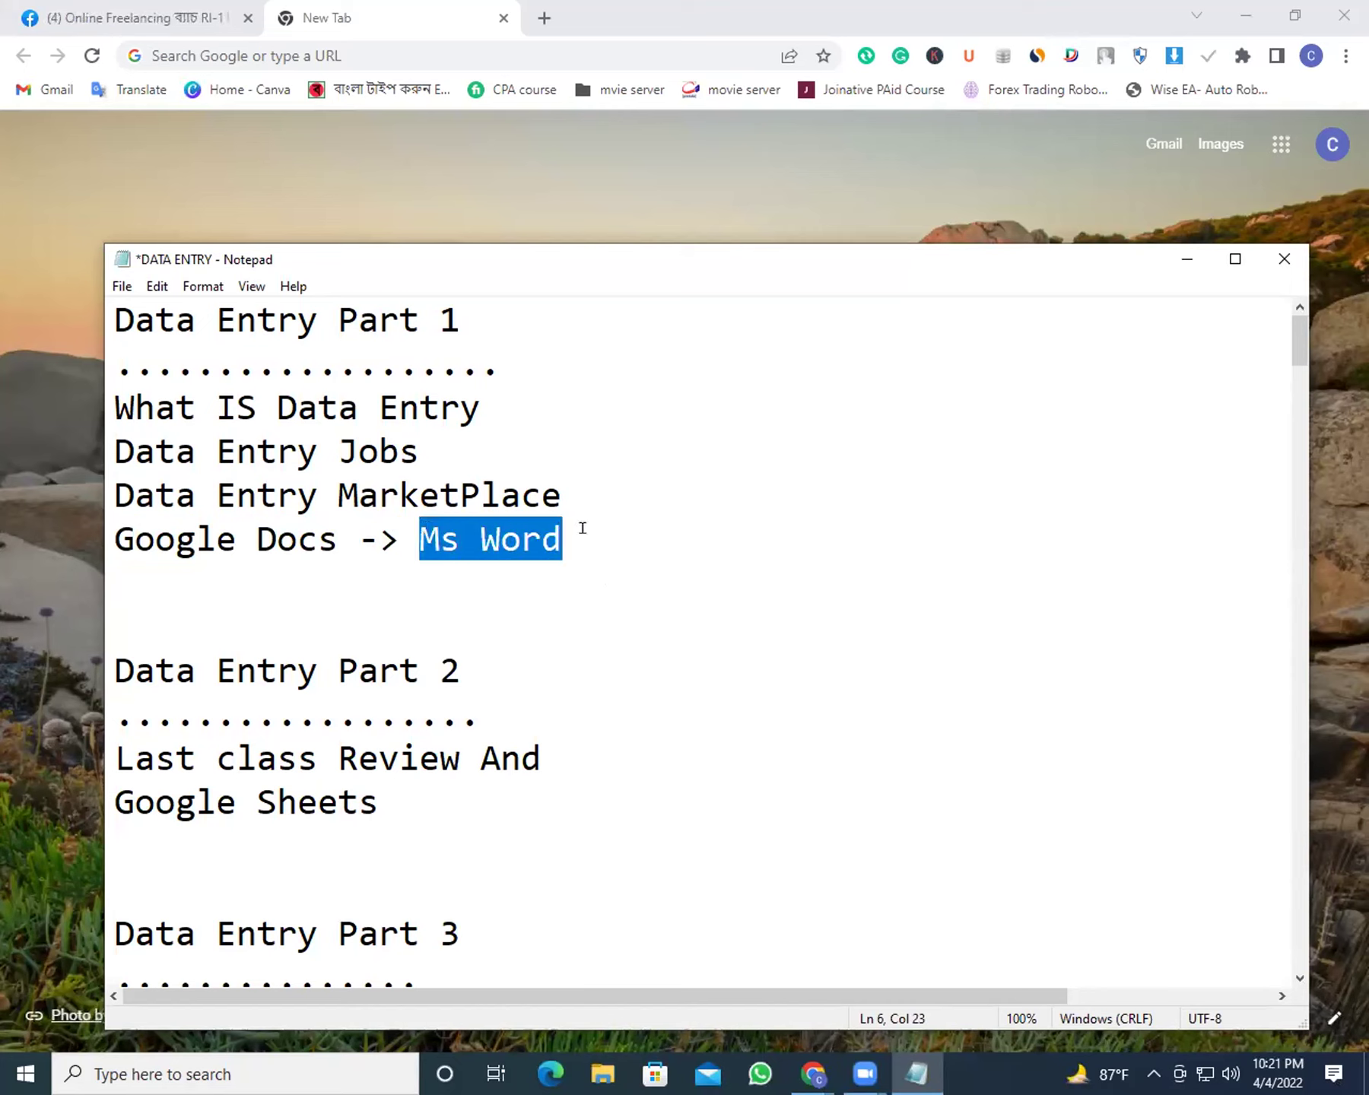
left_click(583, 528)
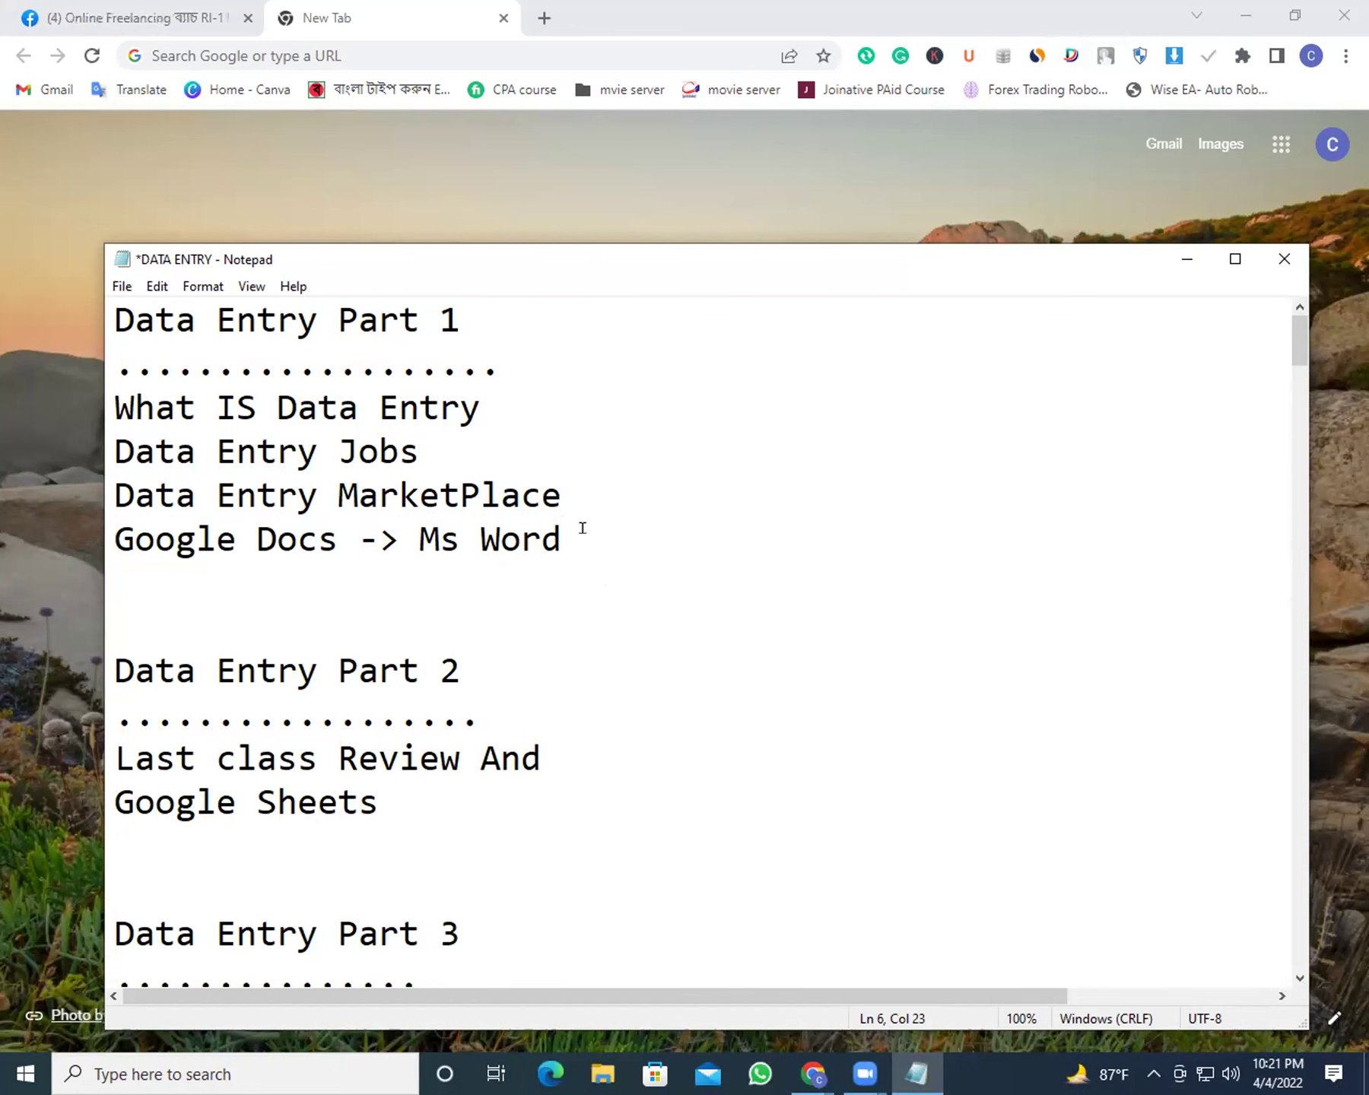
left_click(331, 186)
Search 'mordern reseum', switch to Images, and preview the Cream and Gray and ResumeKraft templates
left_click(335, 40)
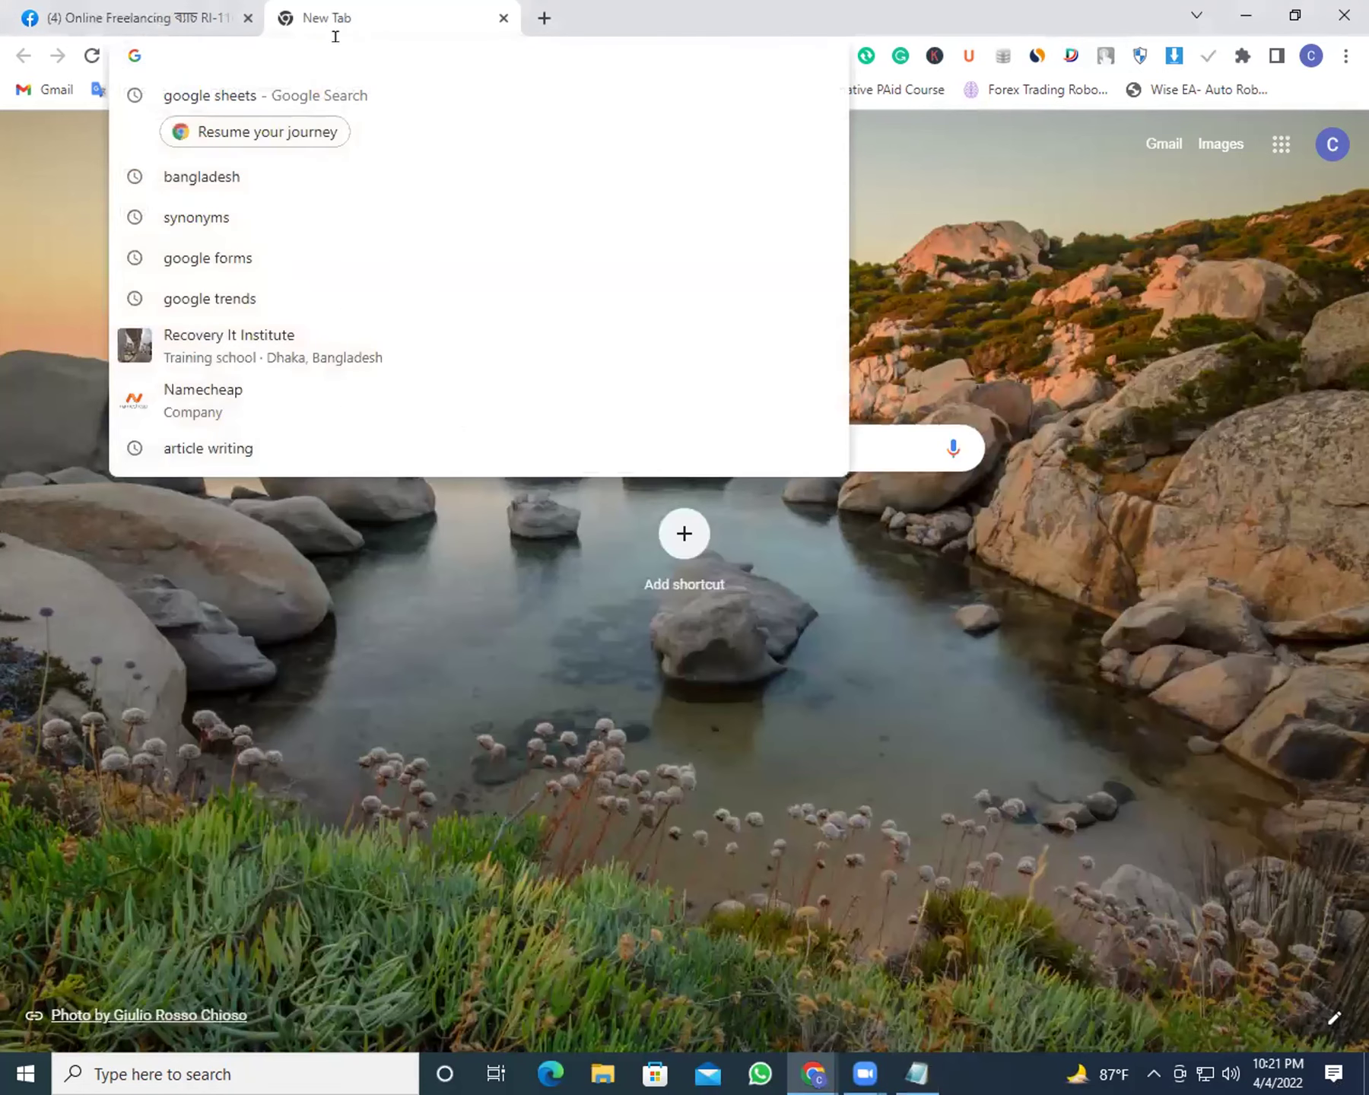
type("mordern reseum")
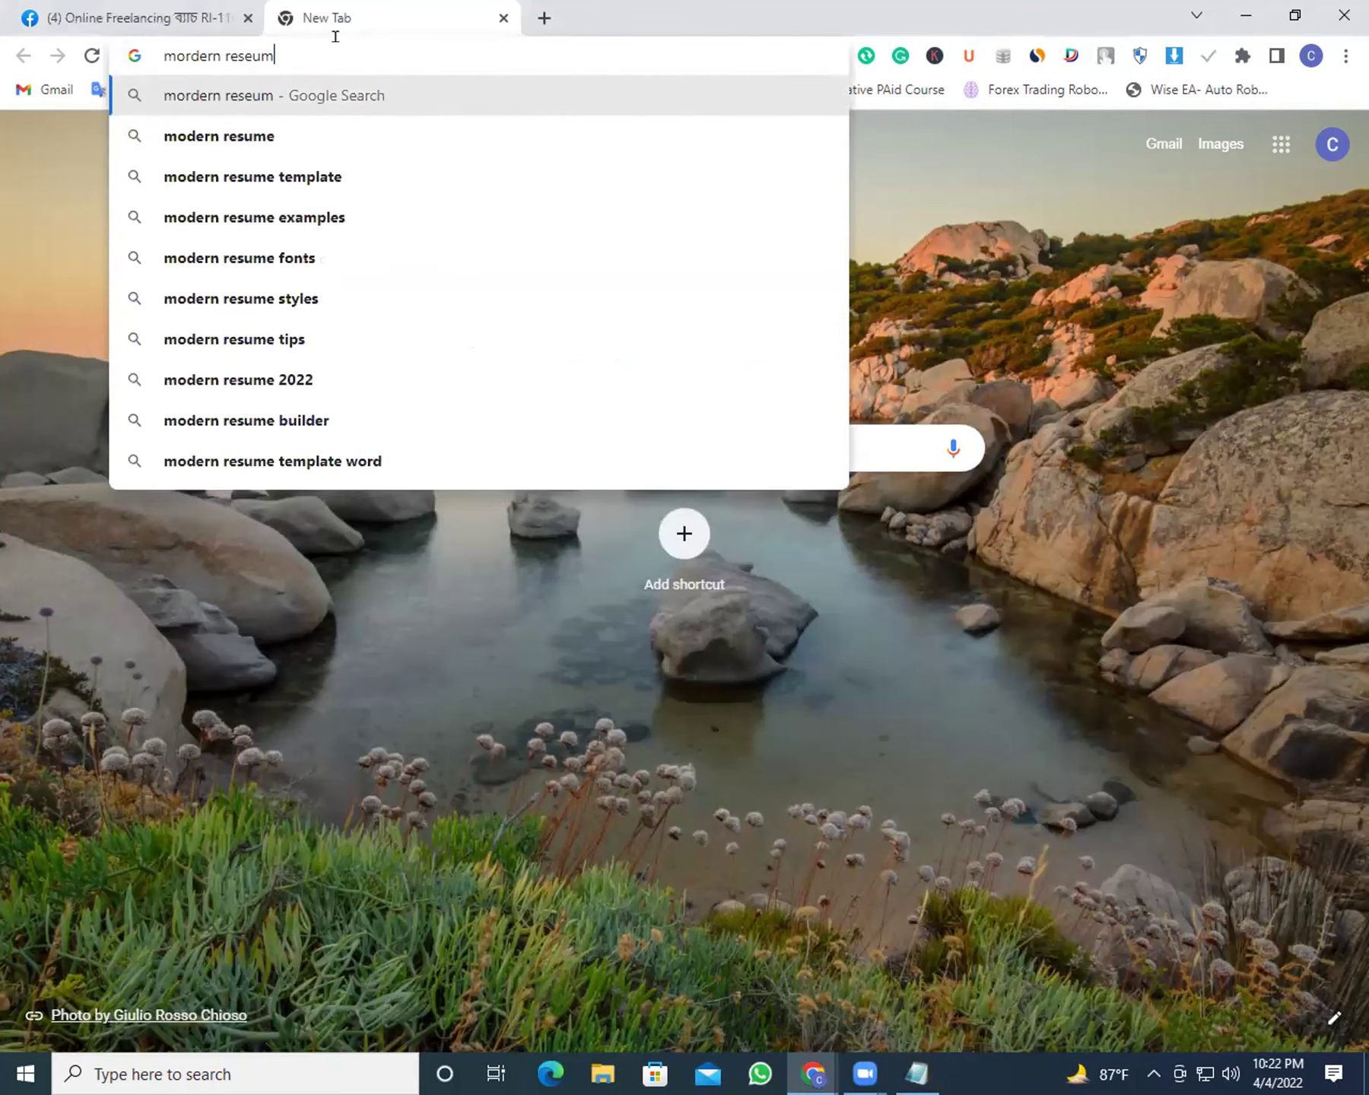
key("Return")
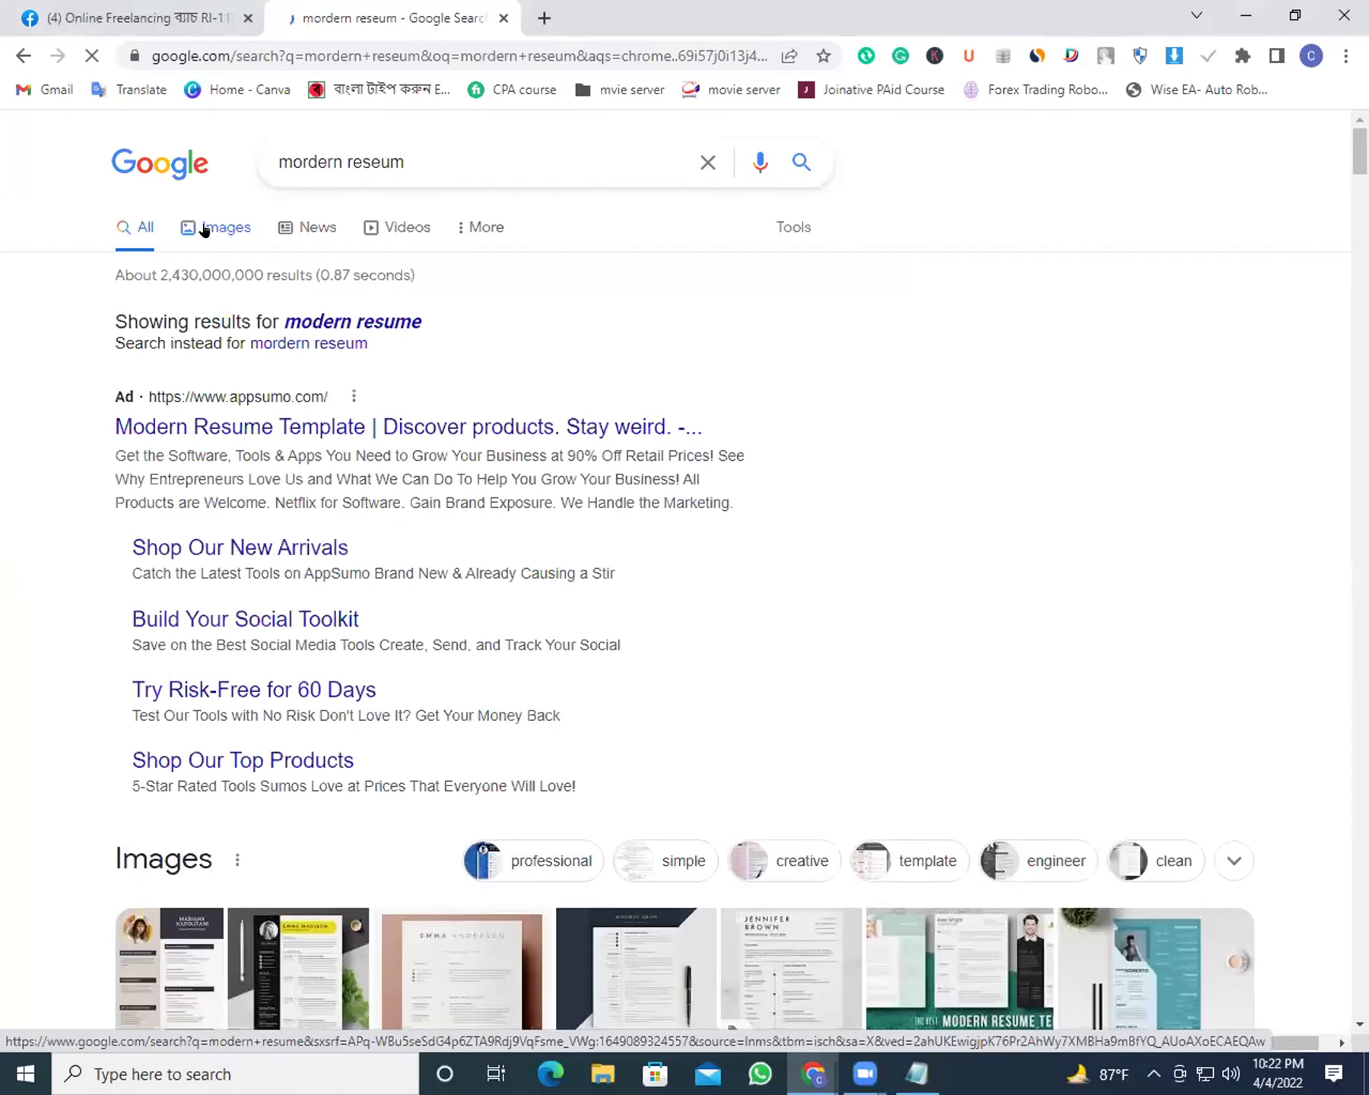
left_click(204, 230)
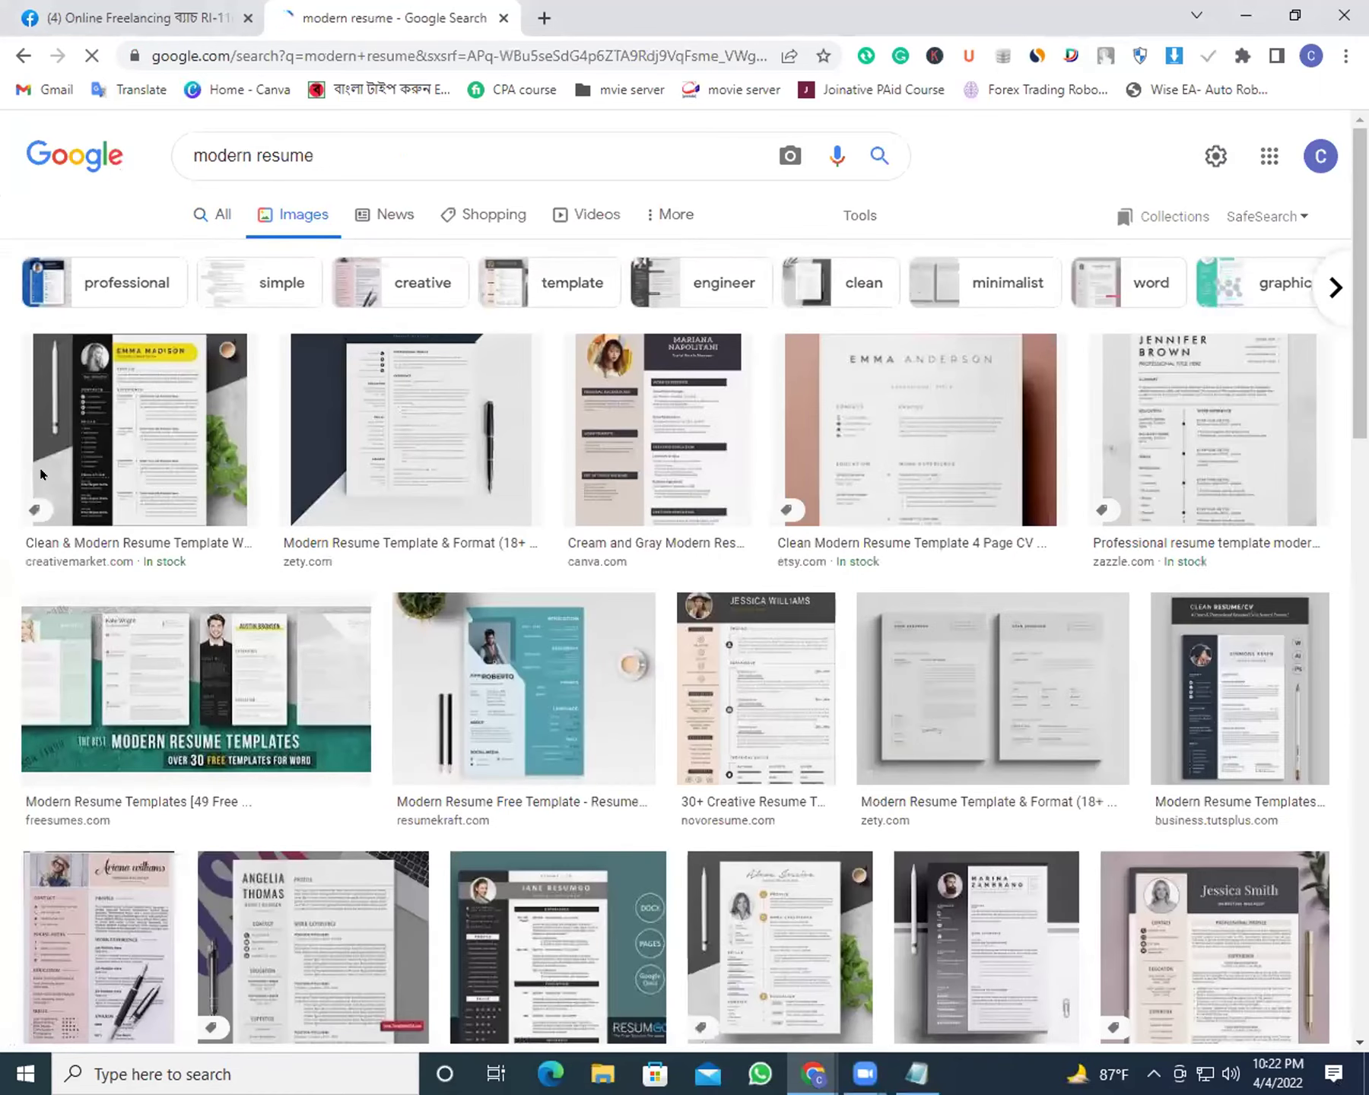
left_click(681, 424)
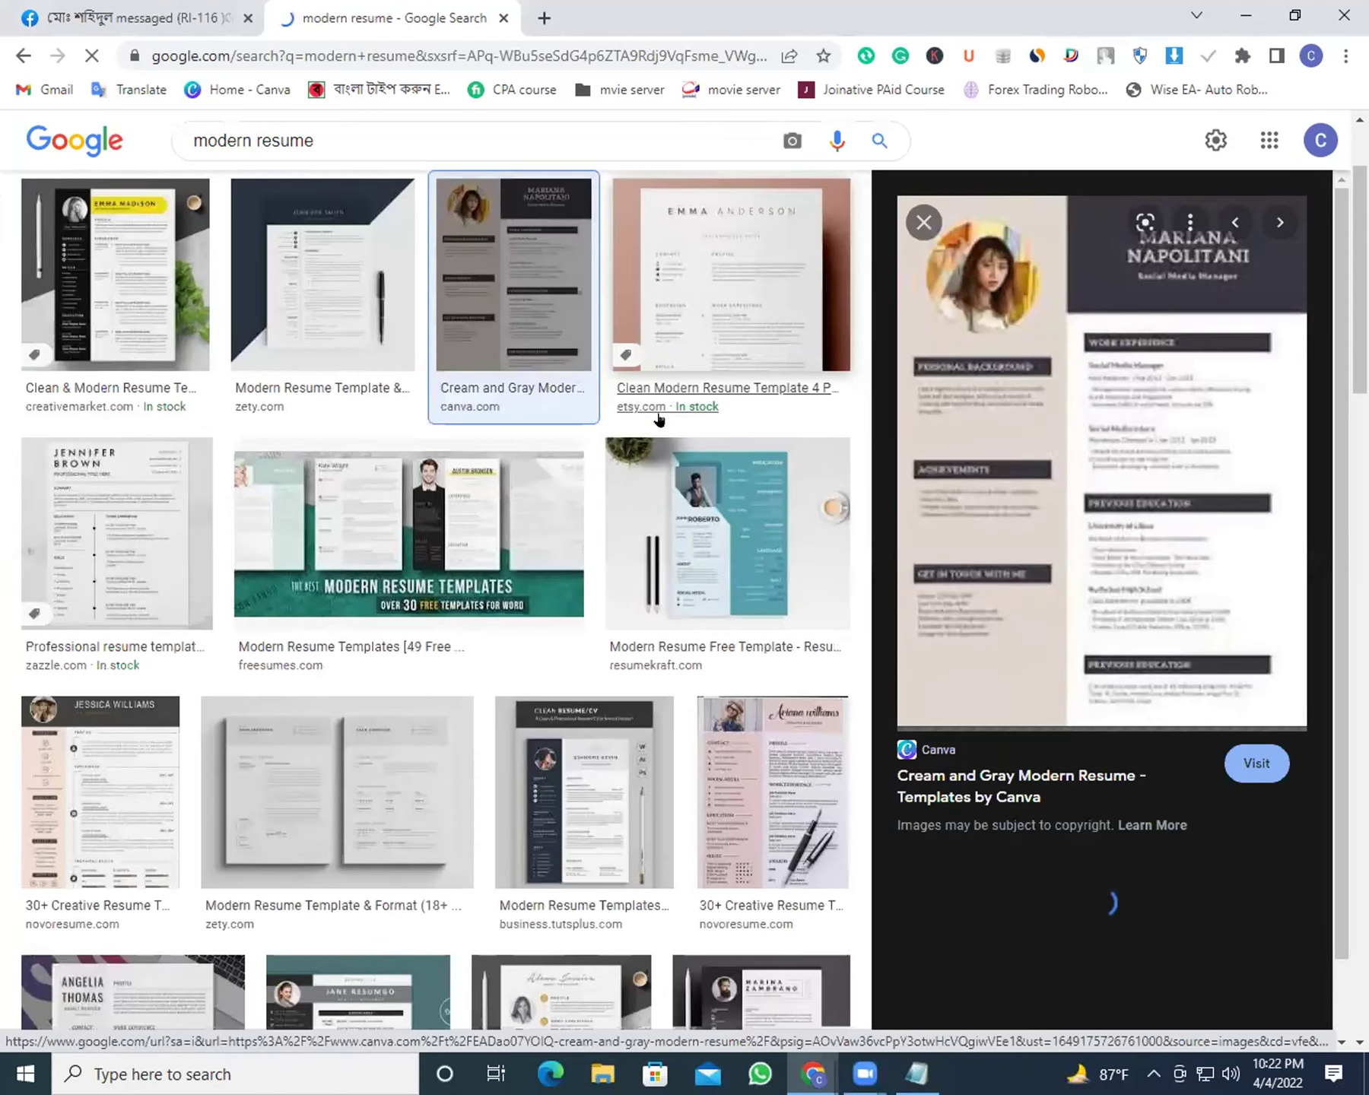
left_click(707, 544)
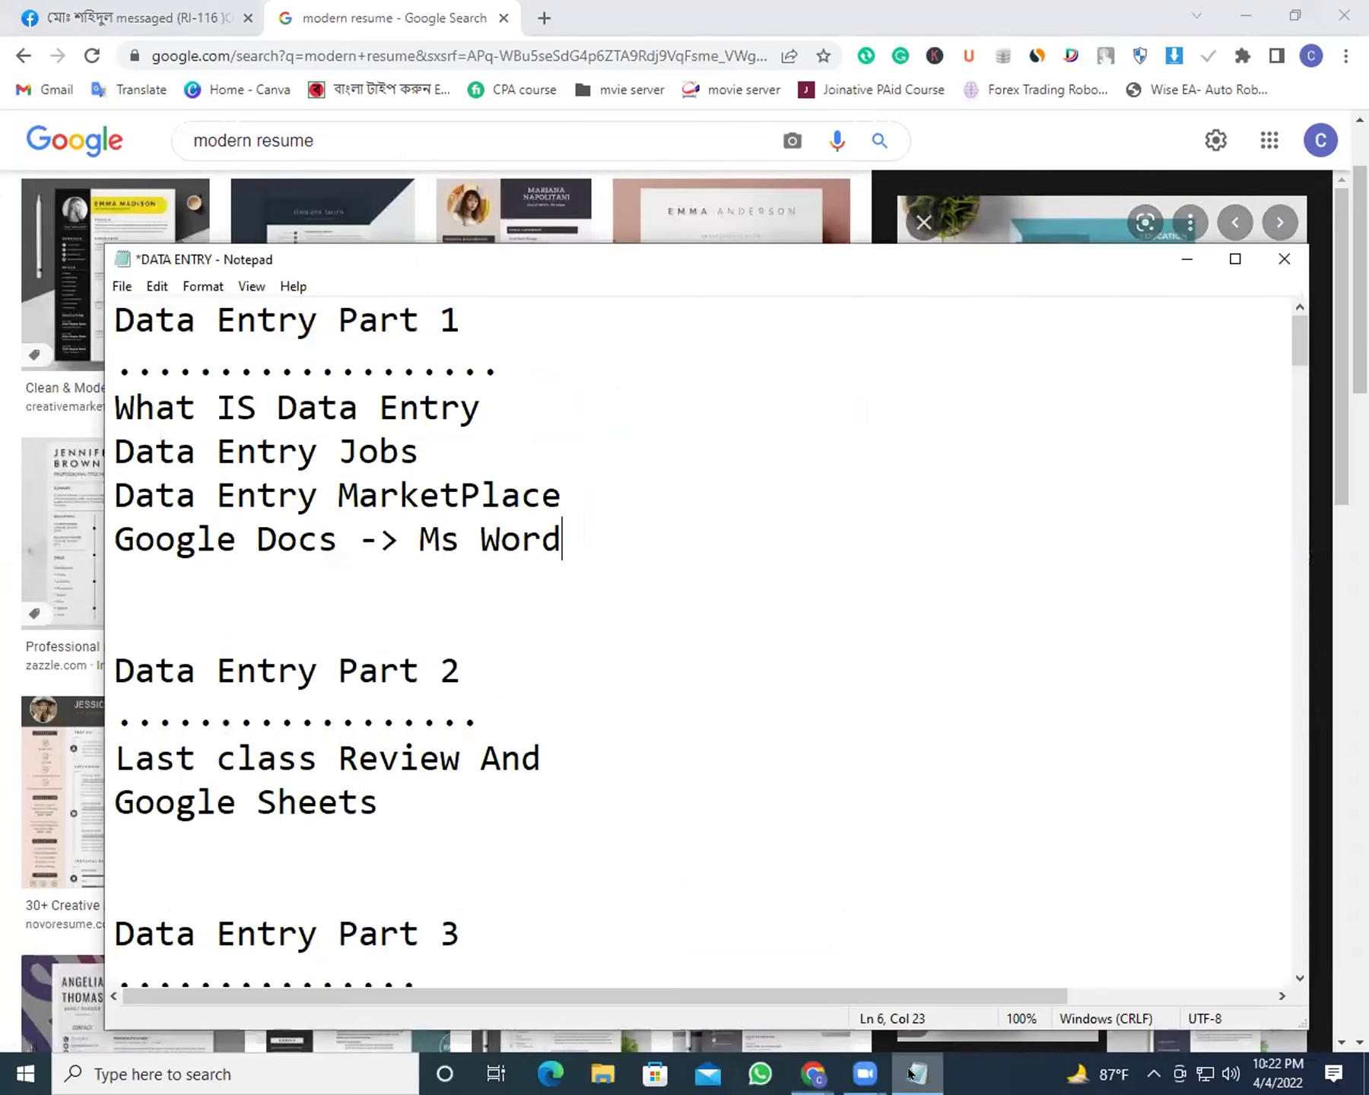
left_click(917, 1074)
left_click_drag(339, 537, 102, 525)
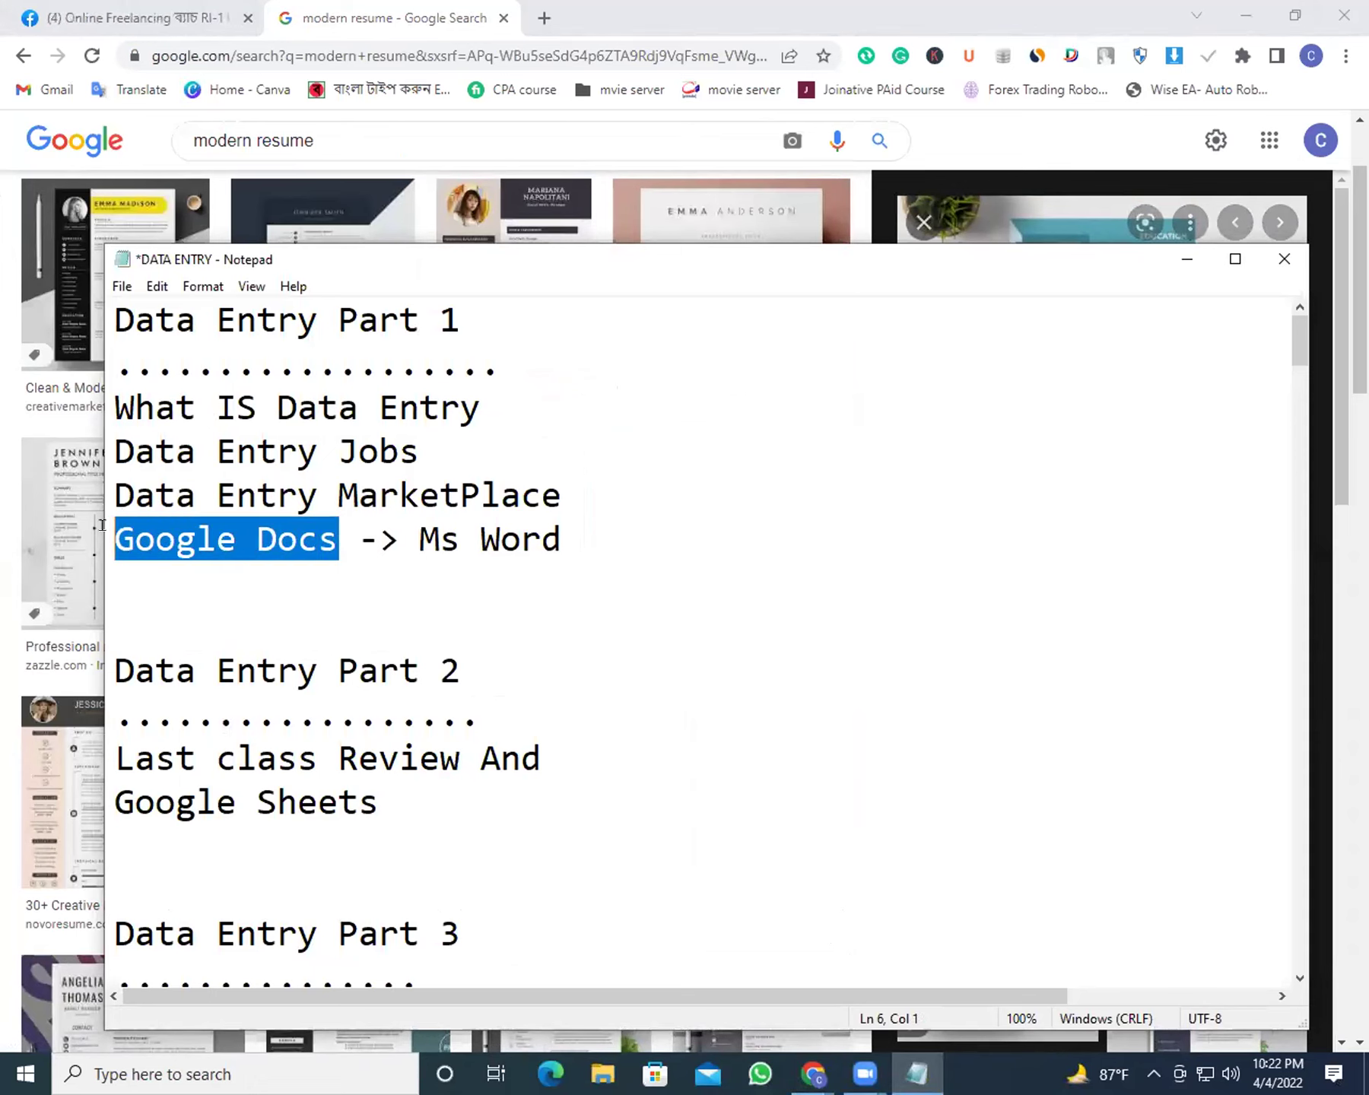
Practise selecting the words 'Google Docs' on line 6
left_click(355, 539)
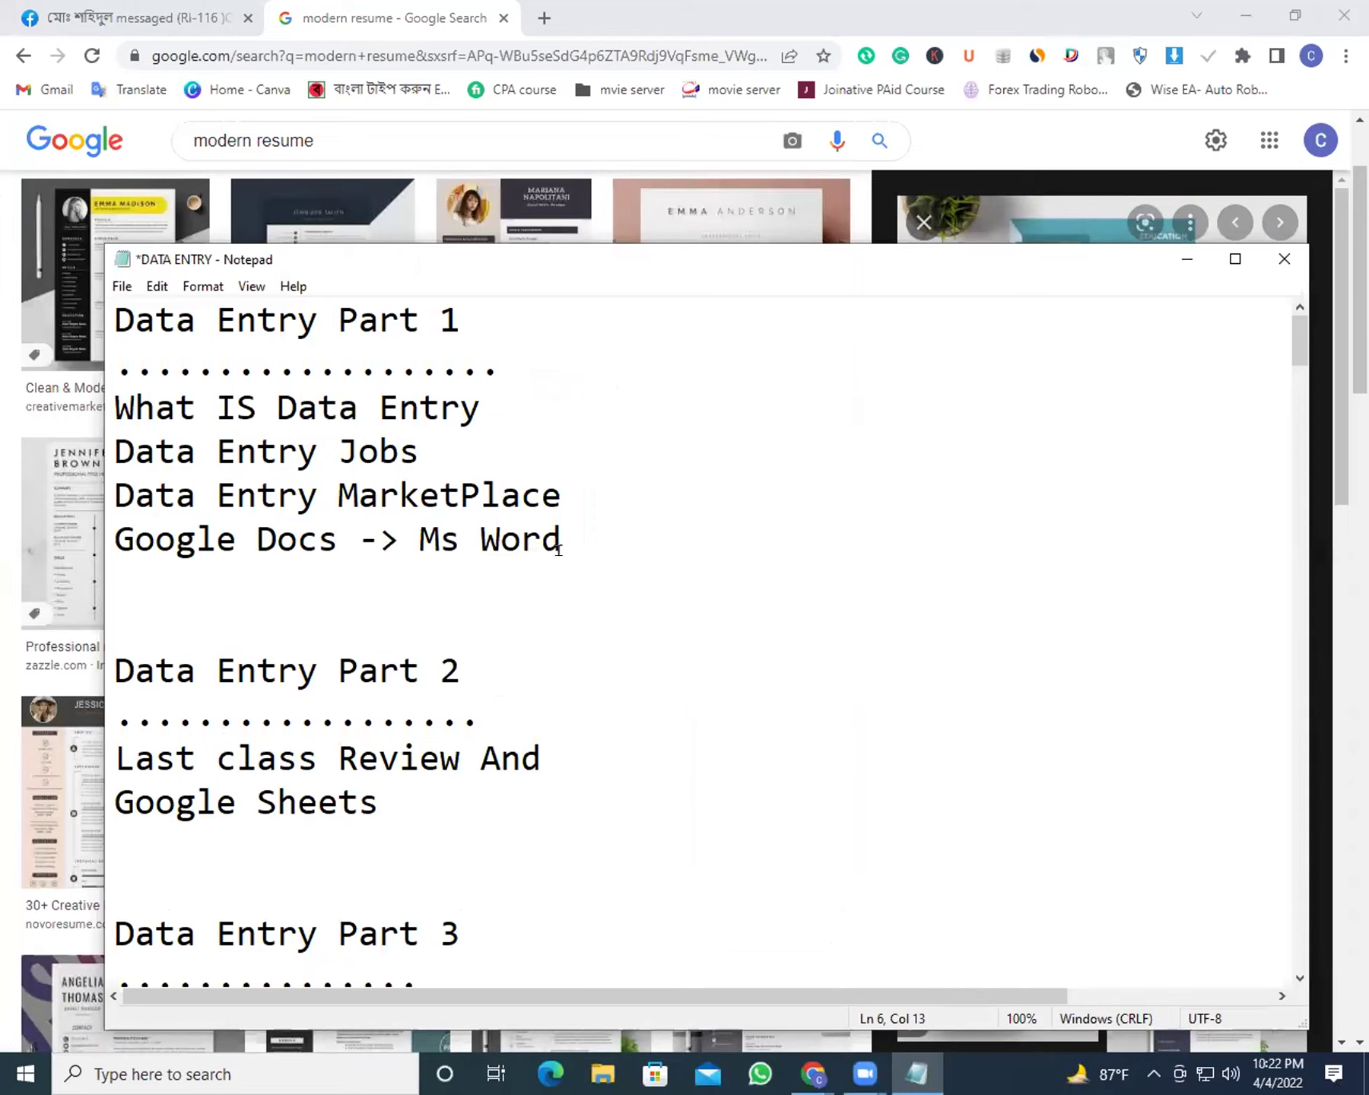
left_click_drag(340, 539, 106, 529)
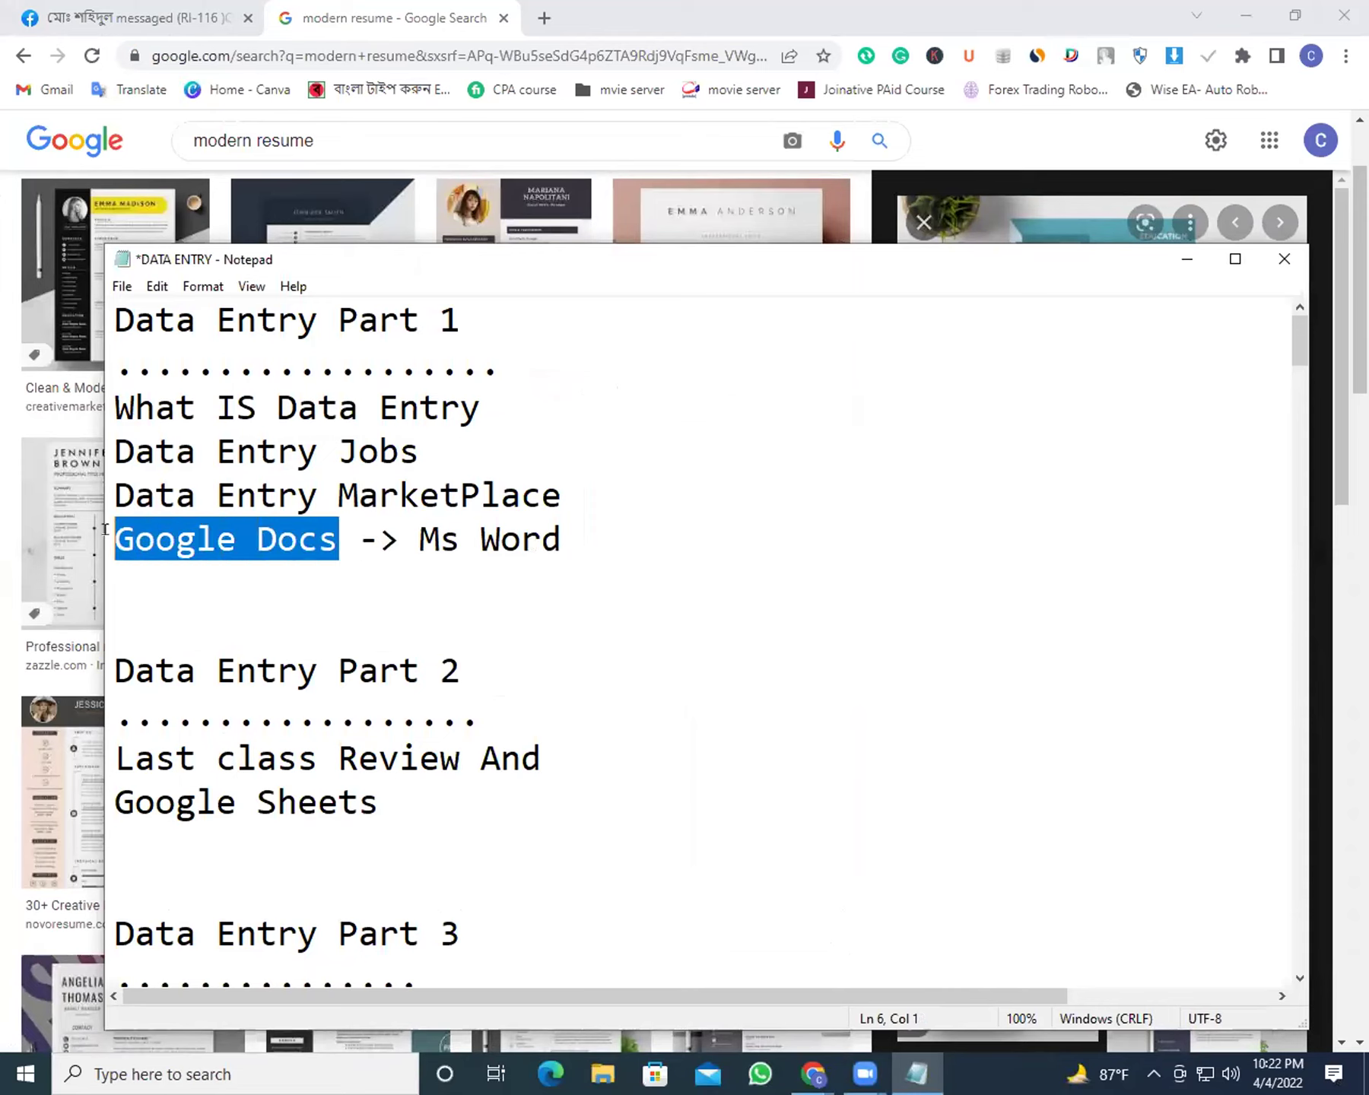
left_click(356, 540)
left_click(339, 533)
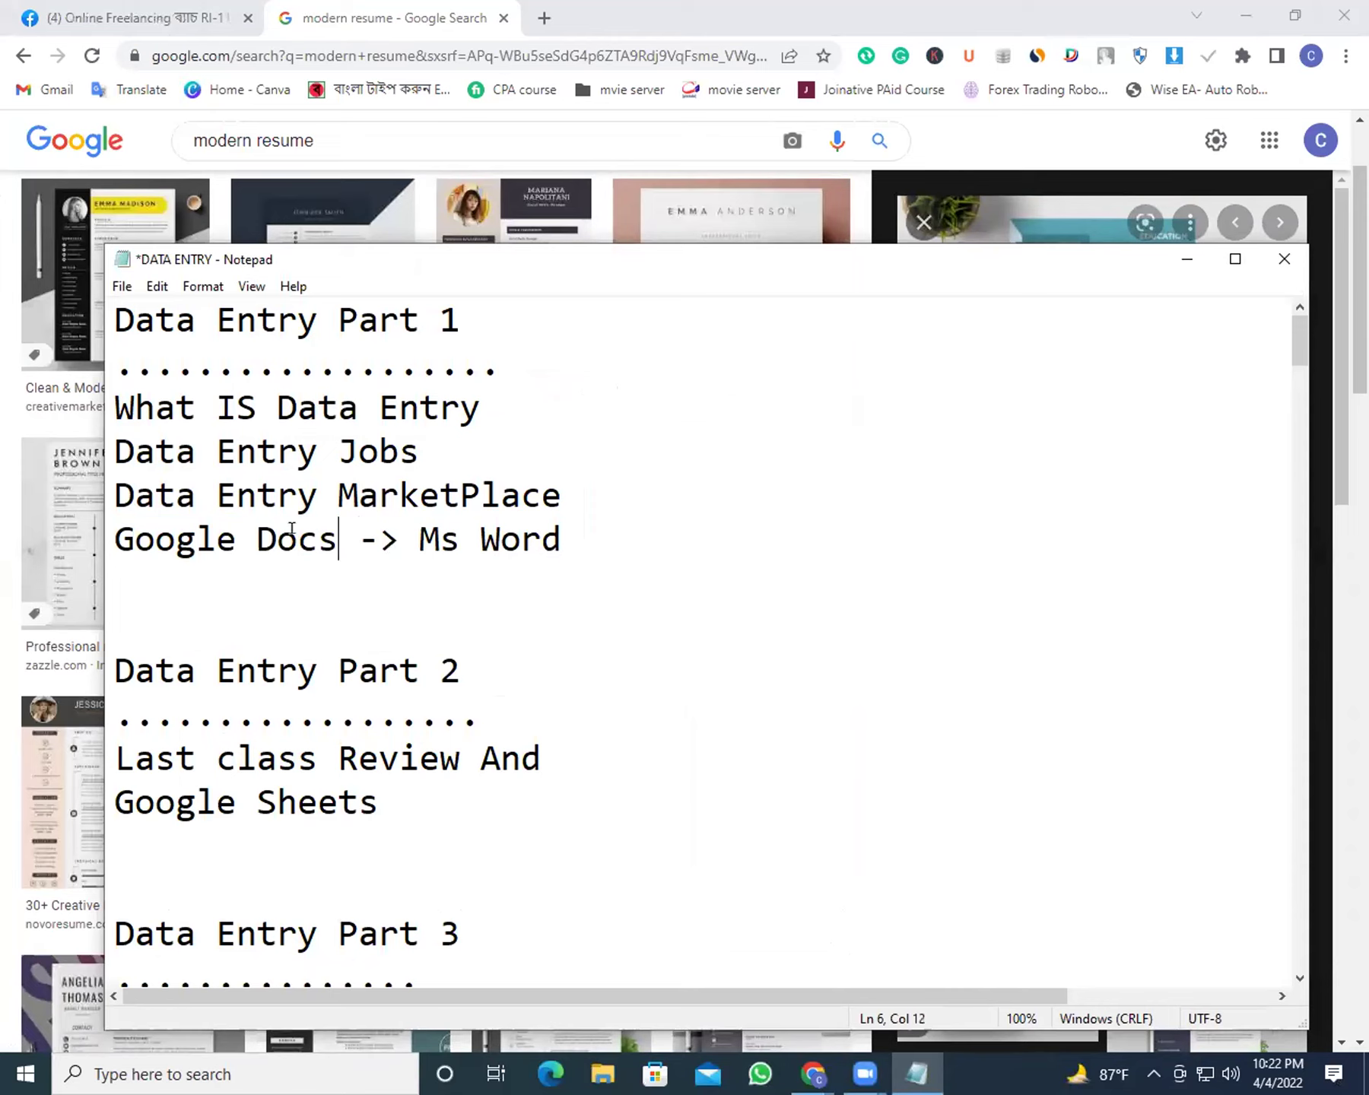
left_click_drag(339, 532, 134, 536)
left_click(338, 532)
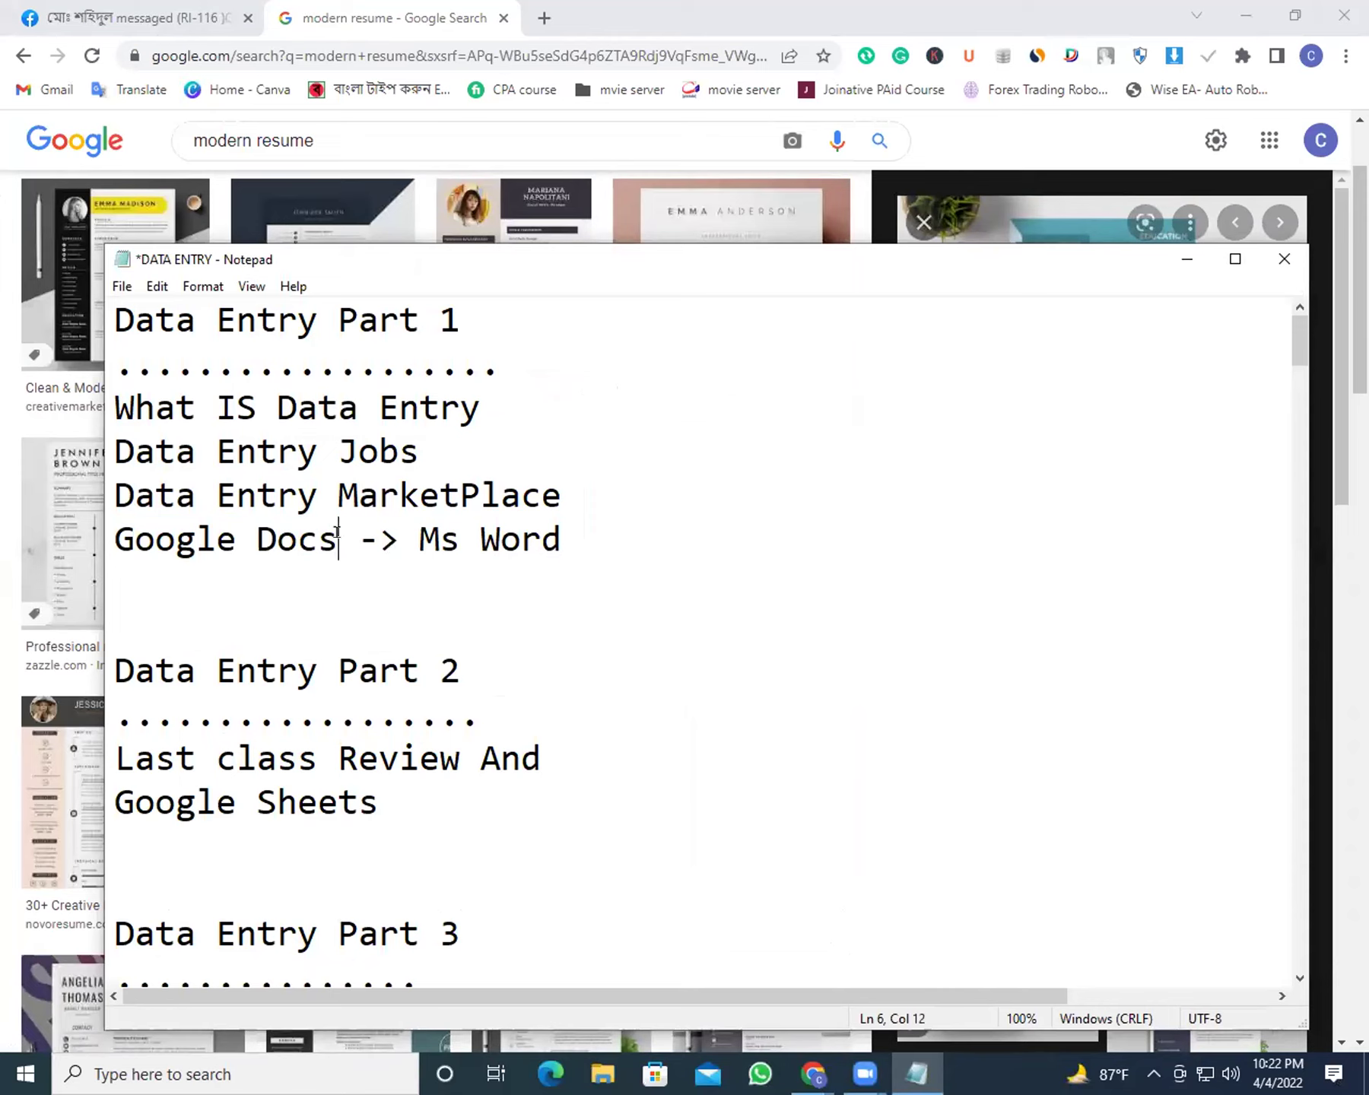
left_click_drag(339, 532, 203, 533)
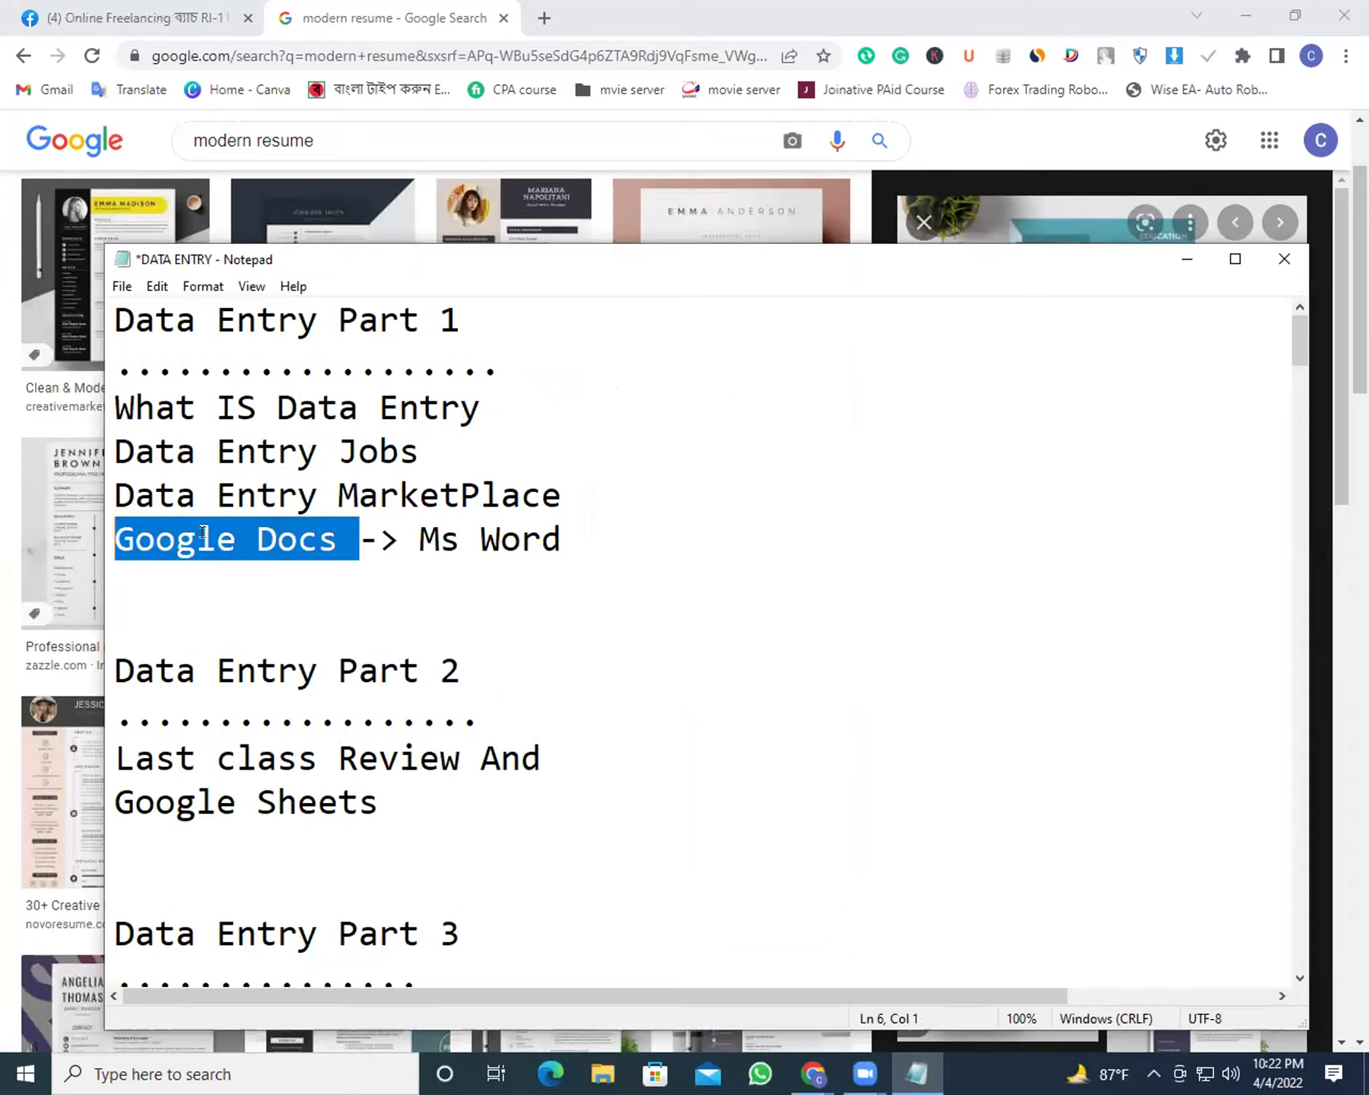
Delete '-> Ms Word' from line 6 and select the remaining 'Google Docs'
left_click(558, 536)
left_click_drag(558, 536, 353, 532)
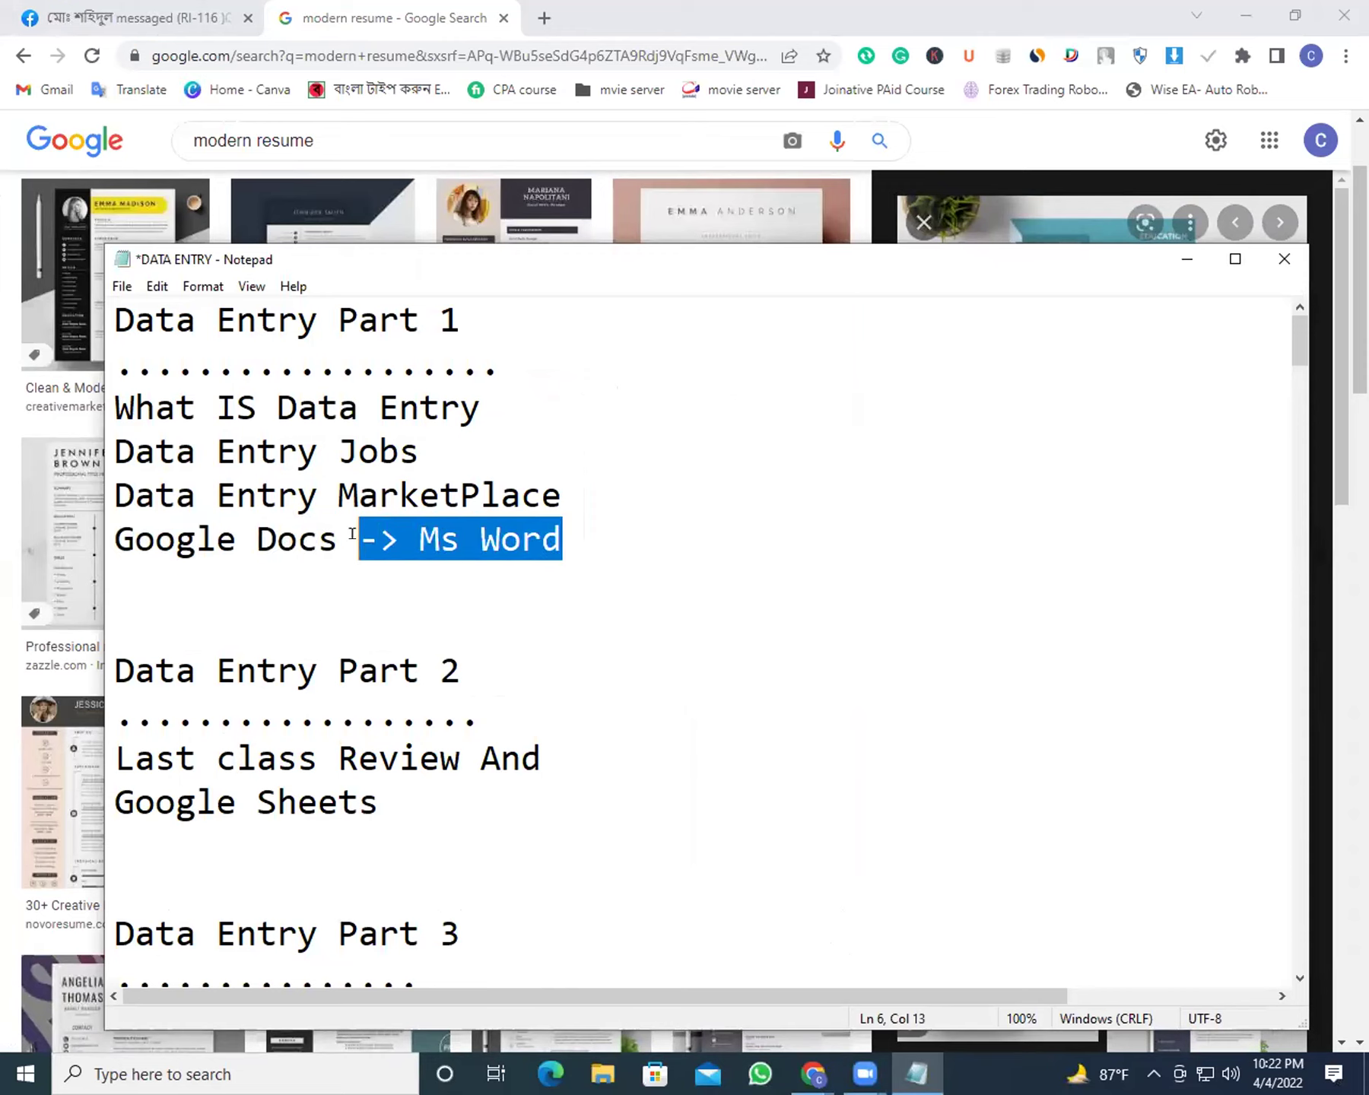
key("Delete")
left_click(753, 506)
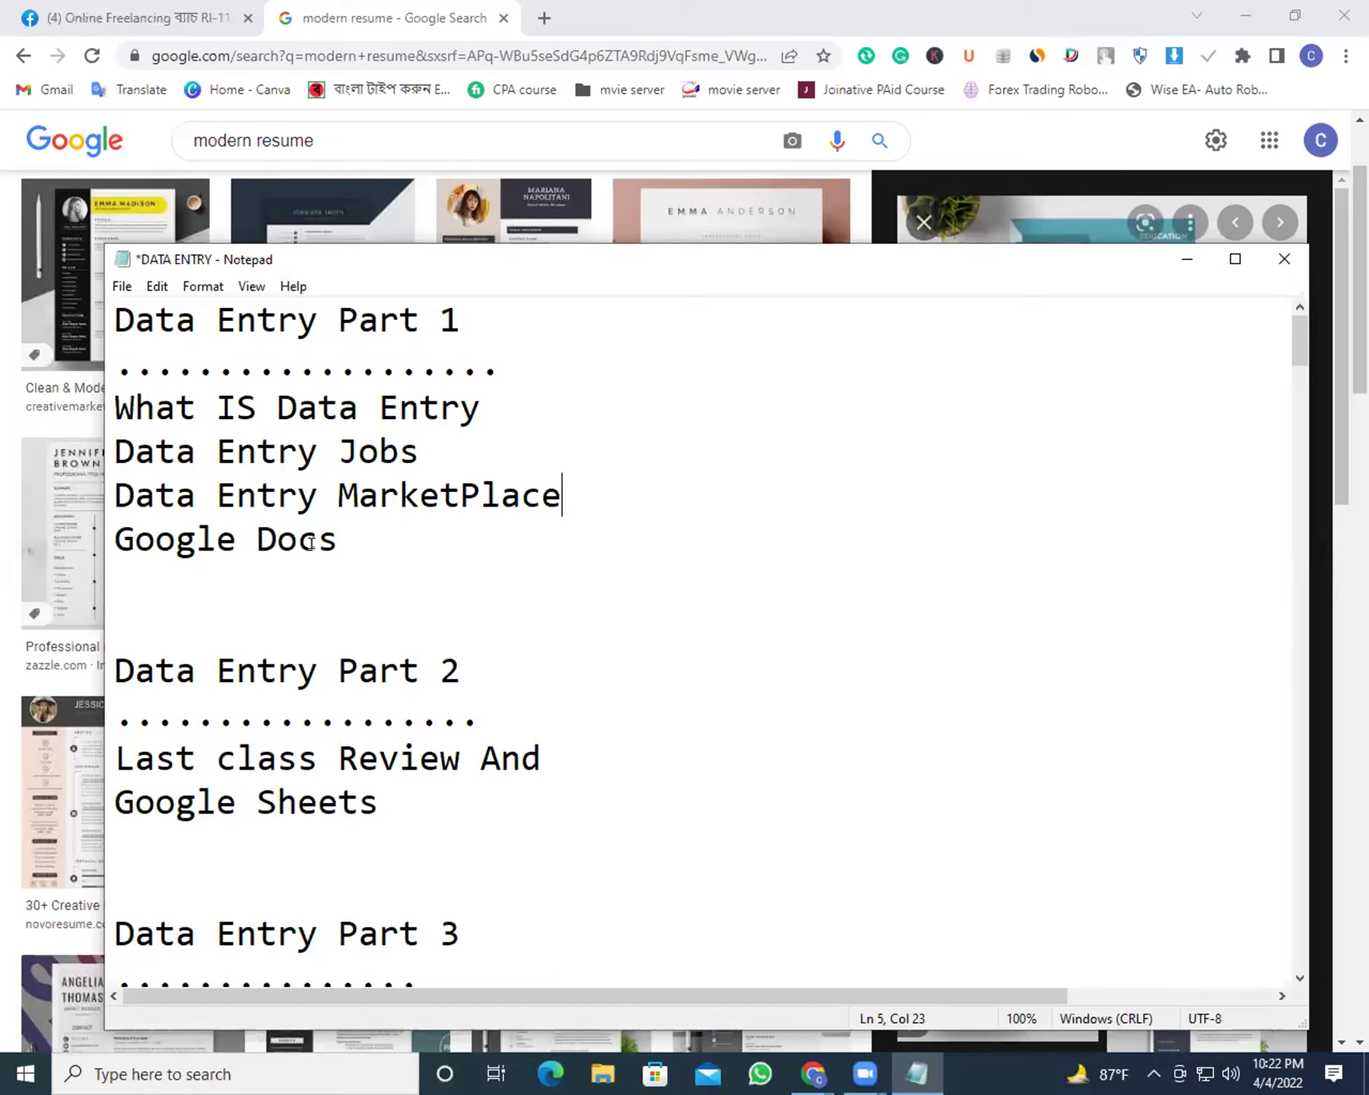
left_click_drag(370, 532, 97, 525)
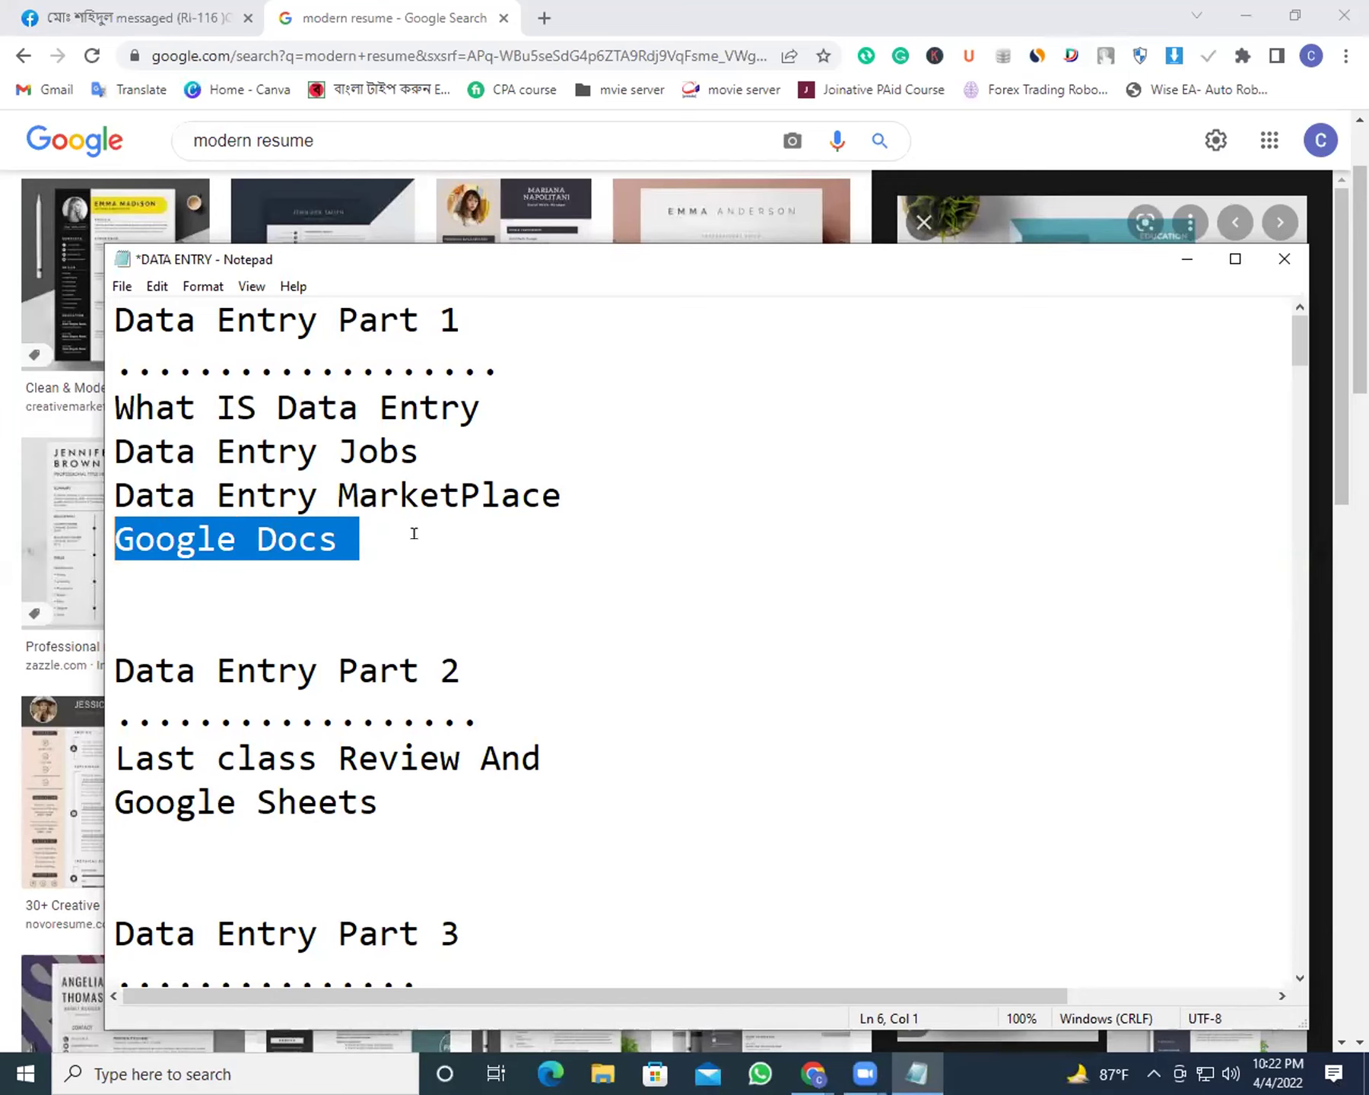
Search 'google docs' in a new tab and open the 'Google Docs: Free Online Document Editor' result
left_click(1186, 259)
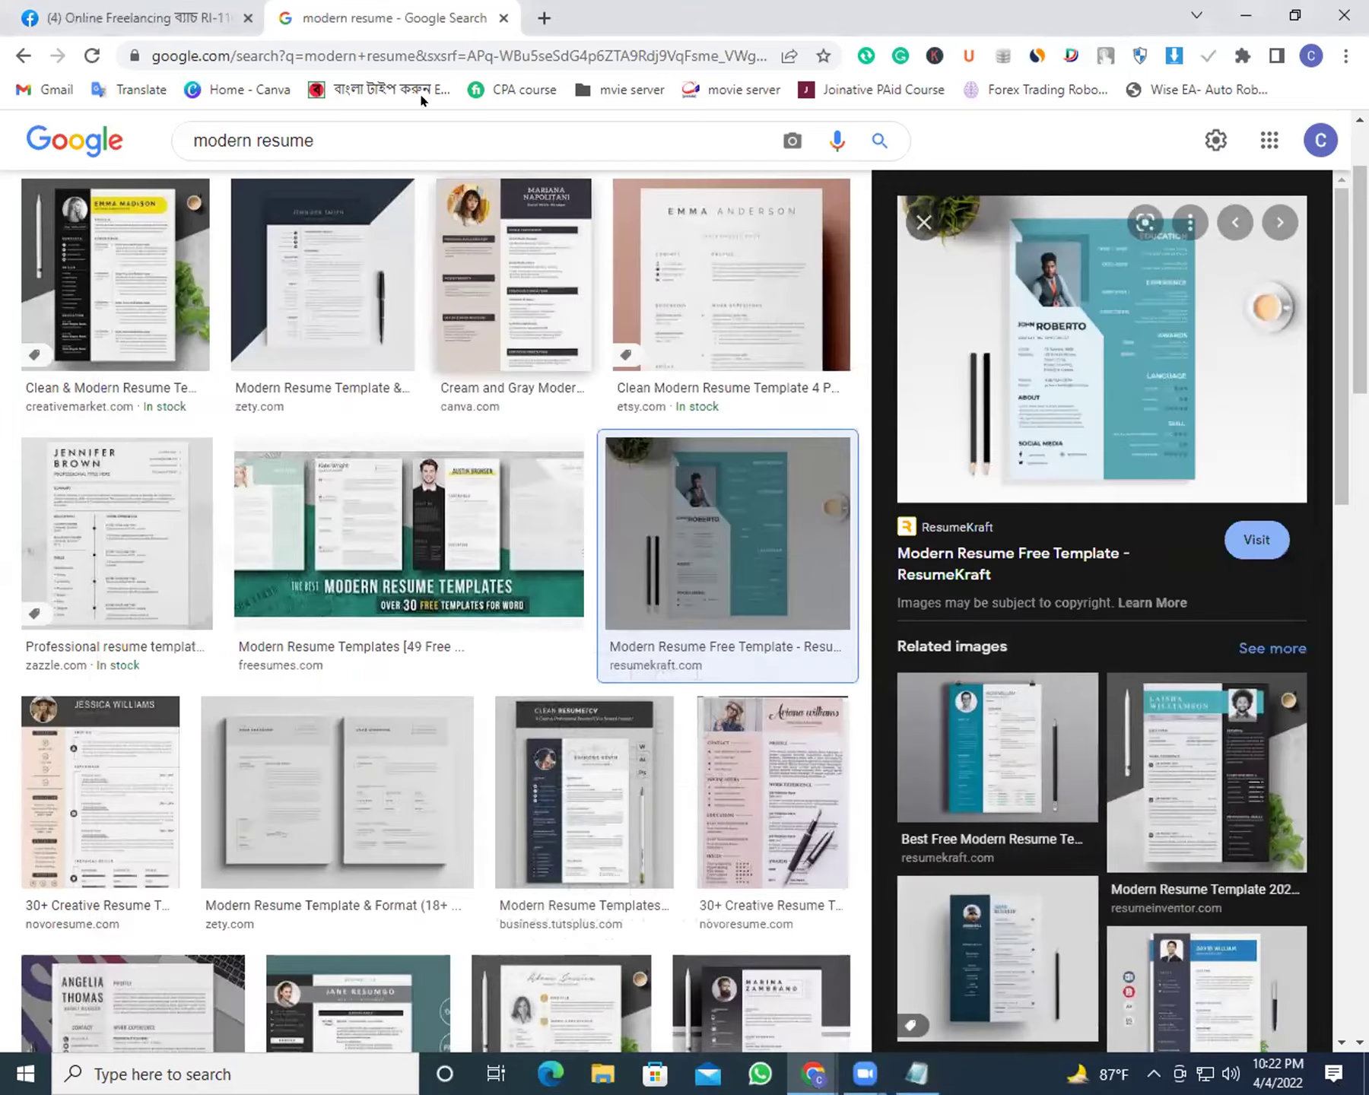
left_click(537, 27)
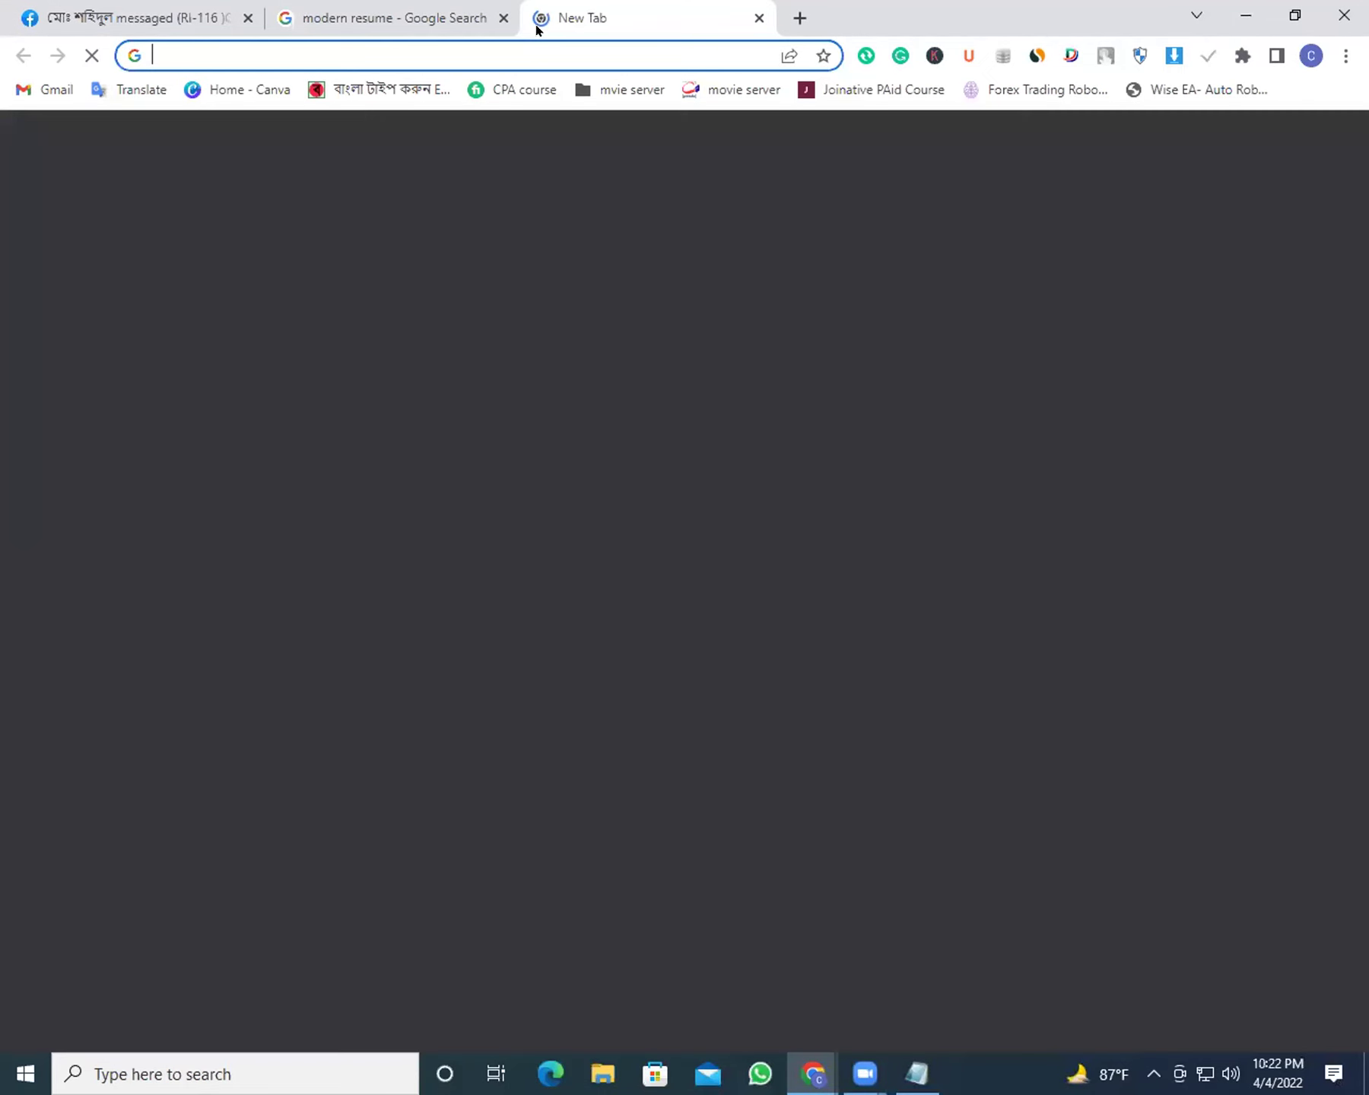
type("google dox")
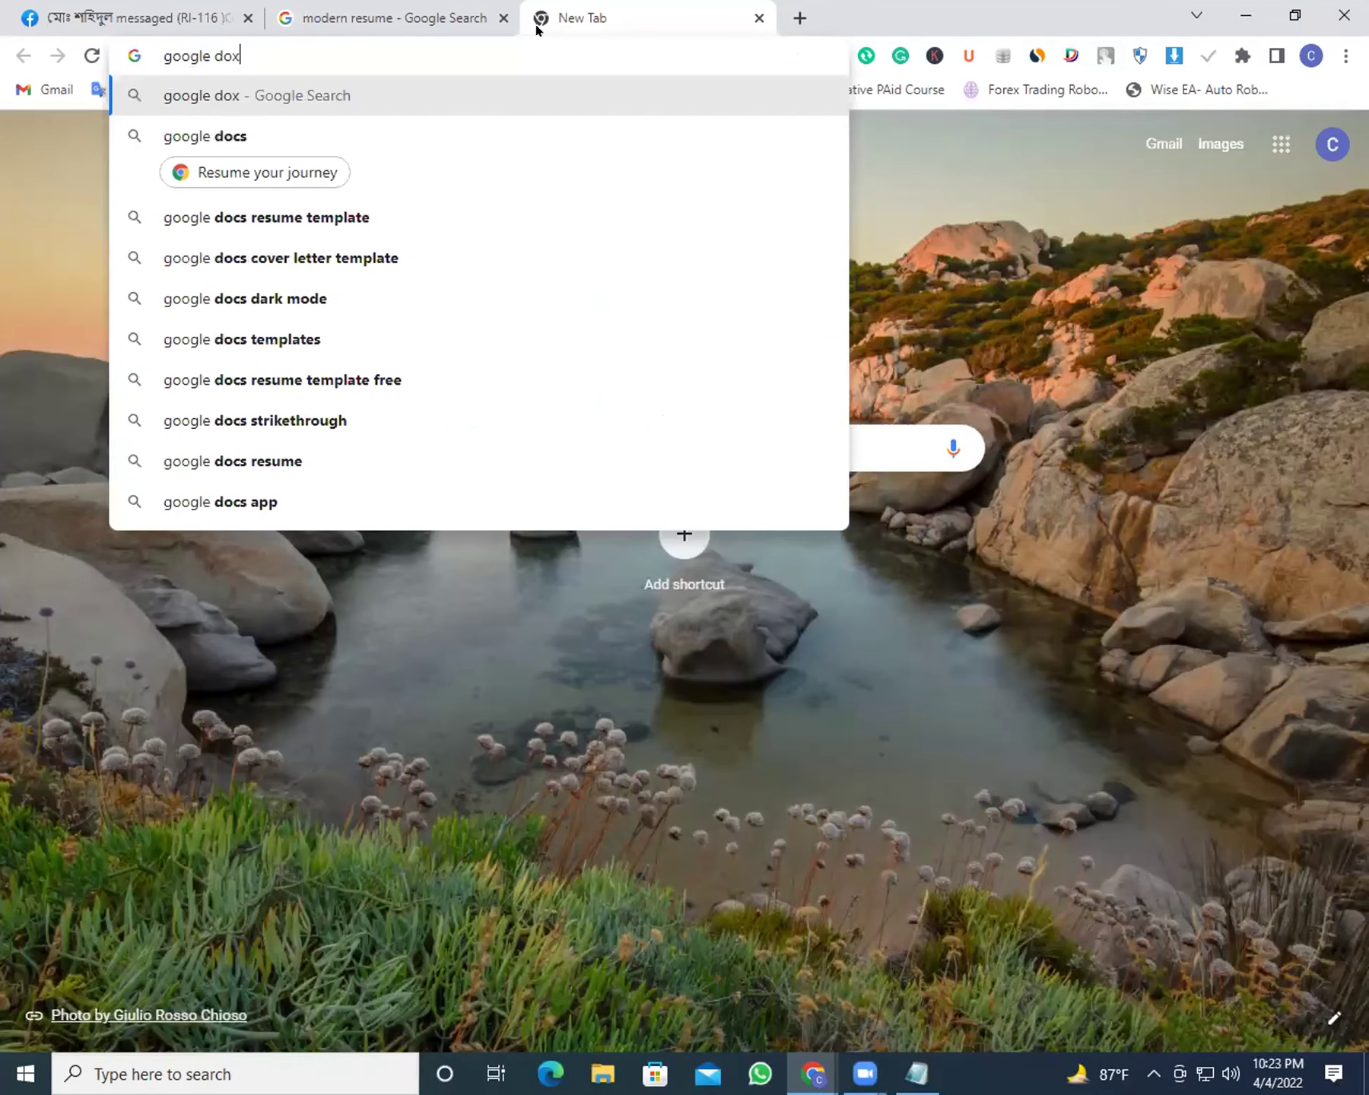
key("BackSpace")
type("cs")
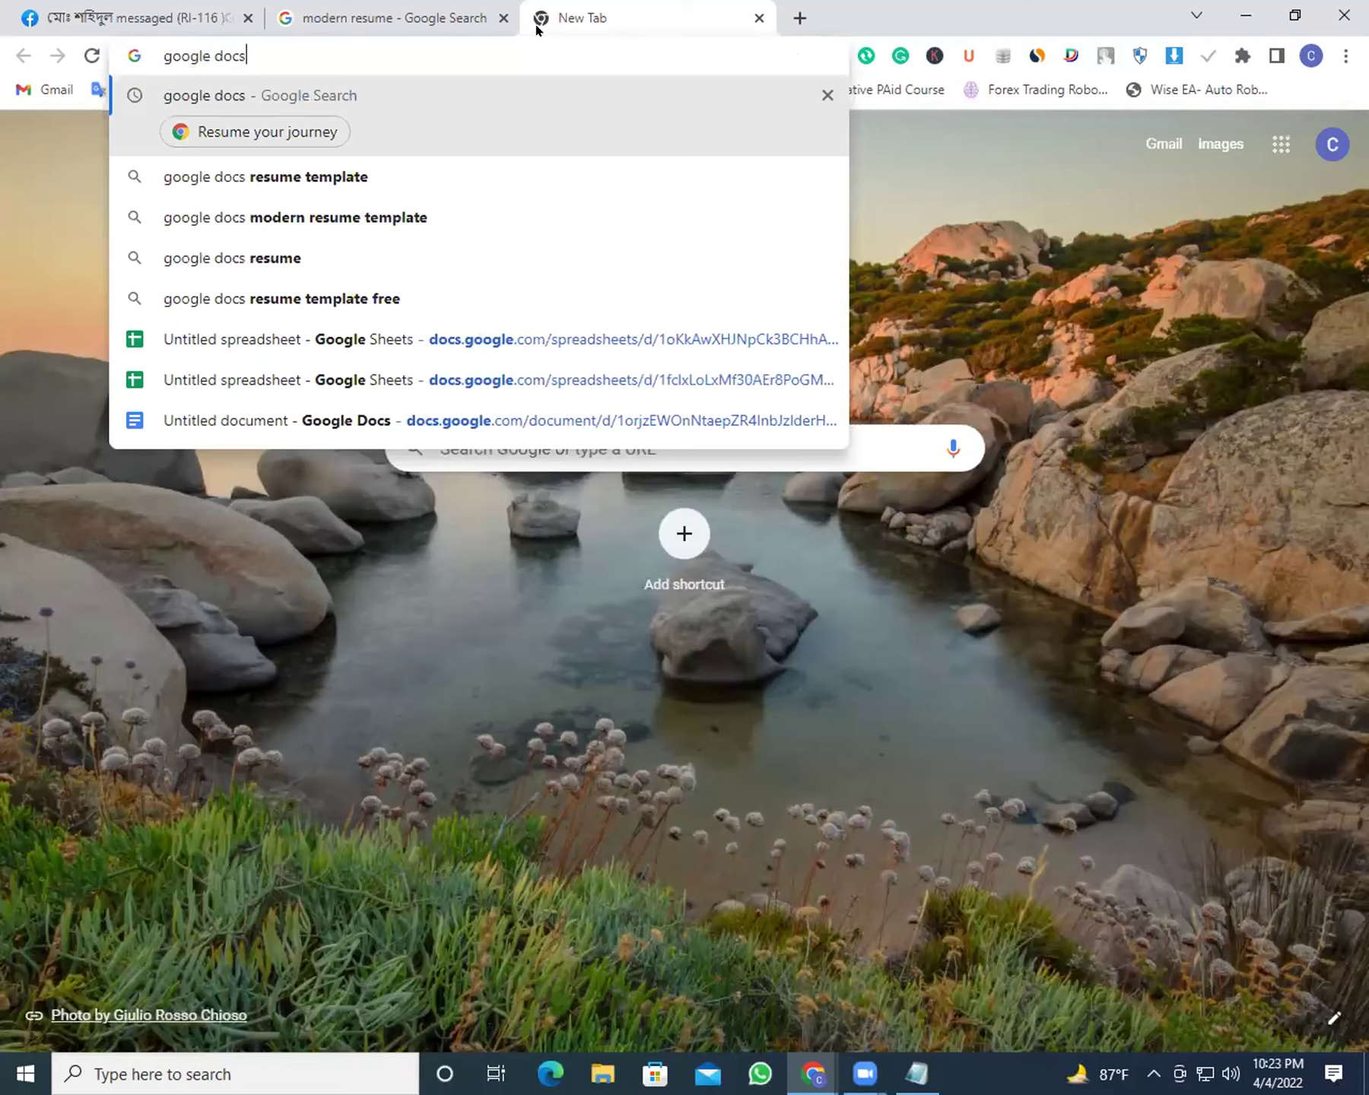
key("Return")
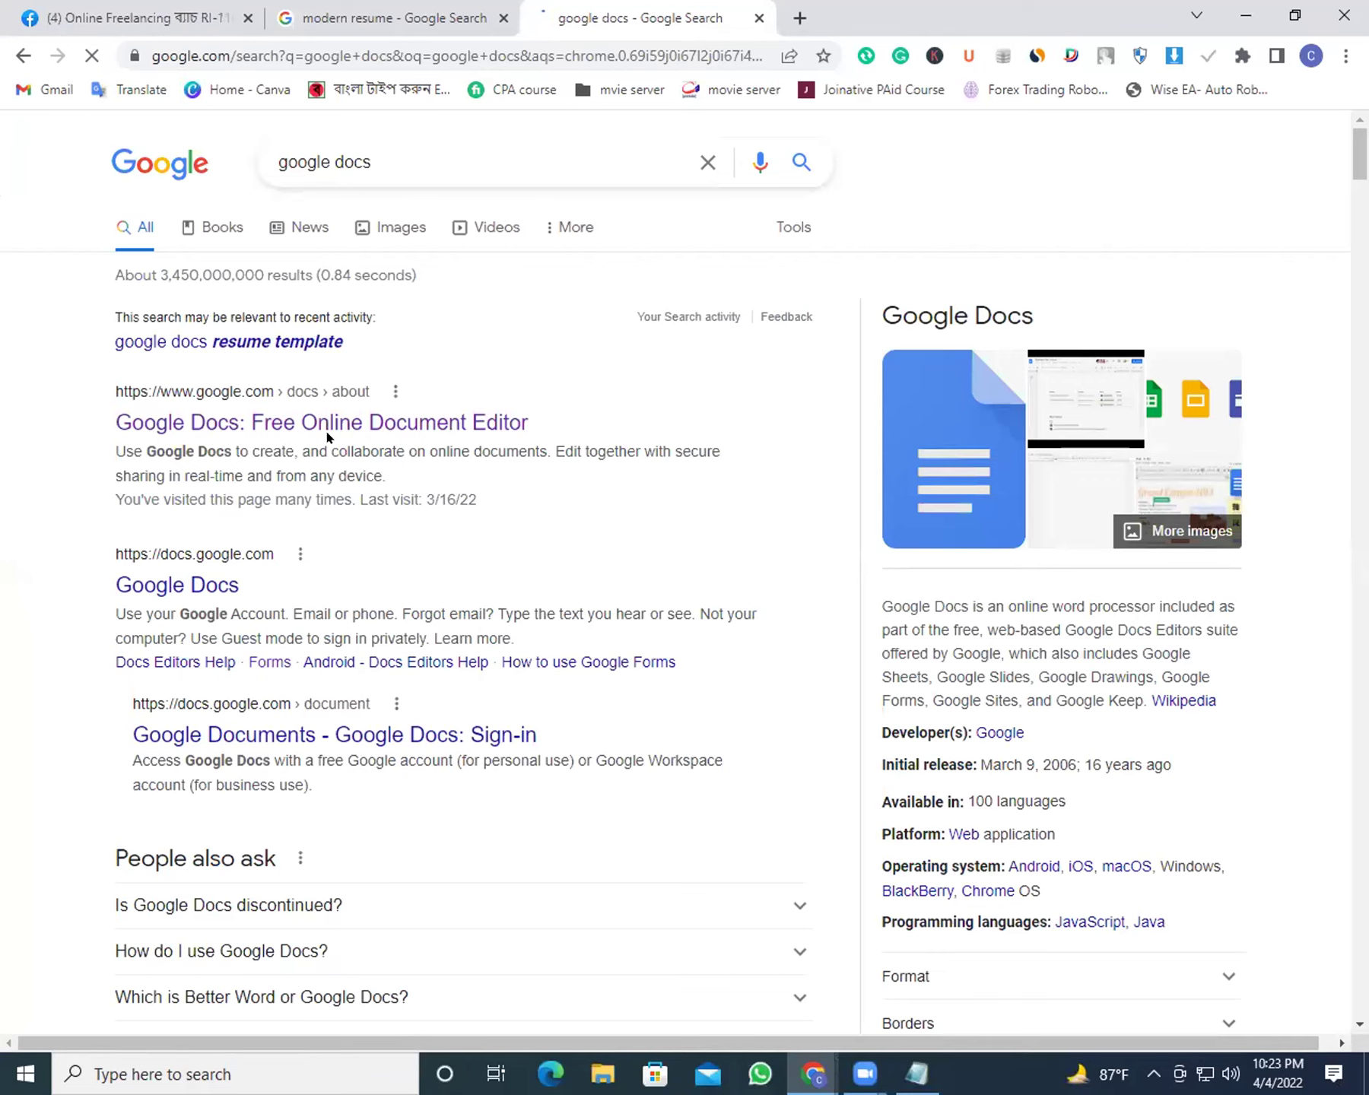
left_click(417, 420)
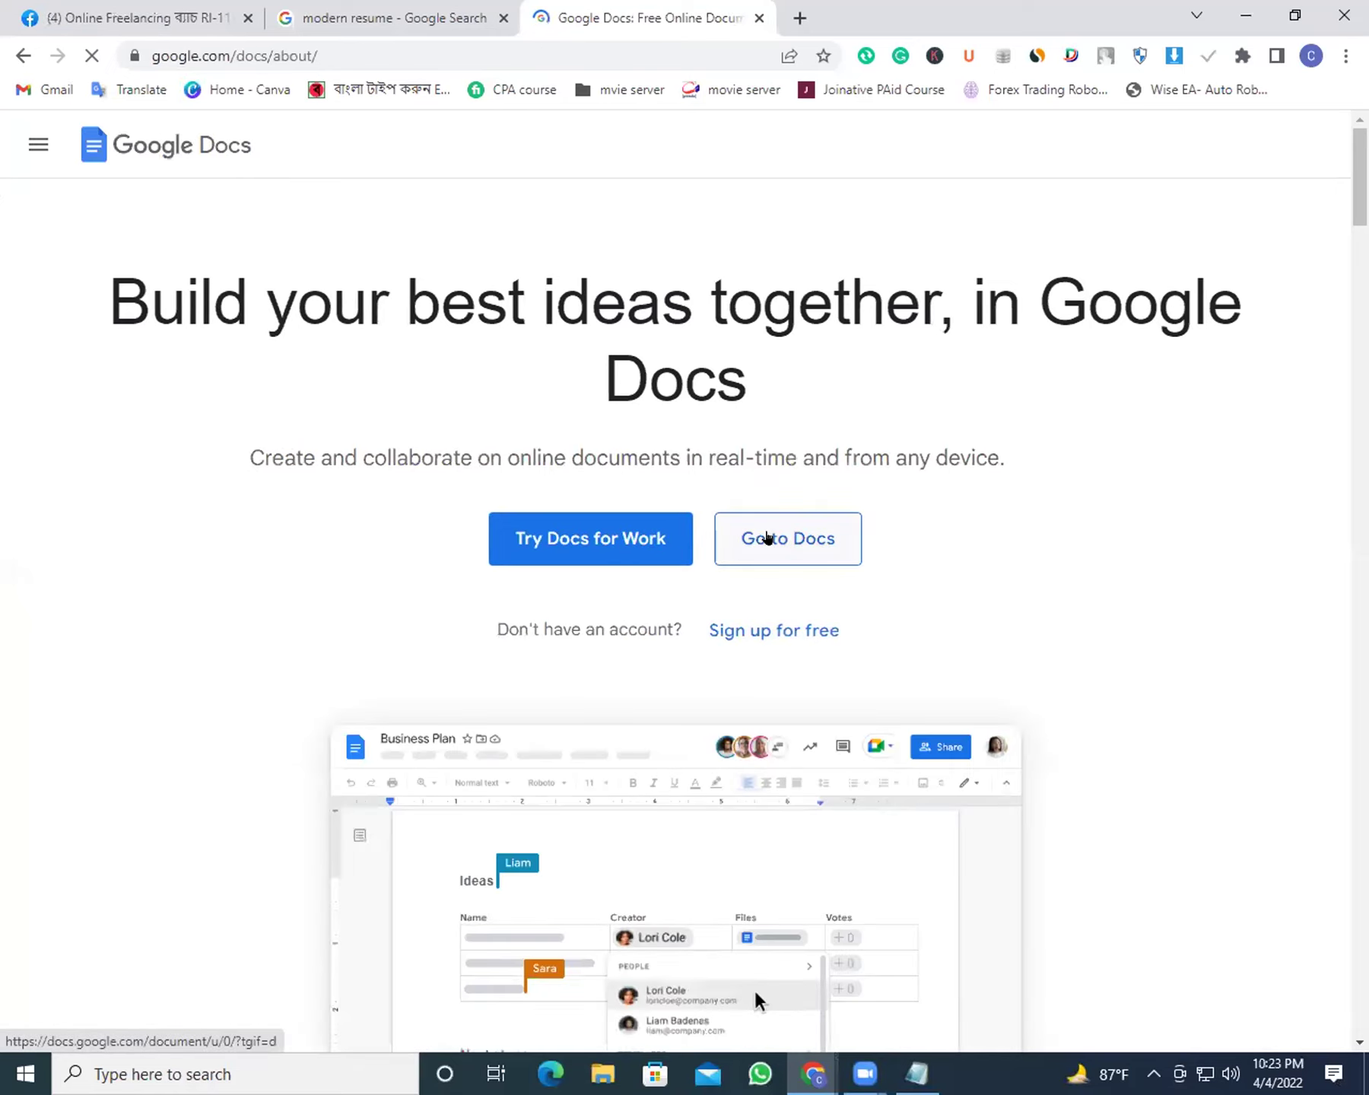
Start a Blank document from Docs home, then close the Grammarly welcome popup on it
left_click(768, 538)
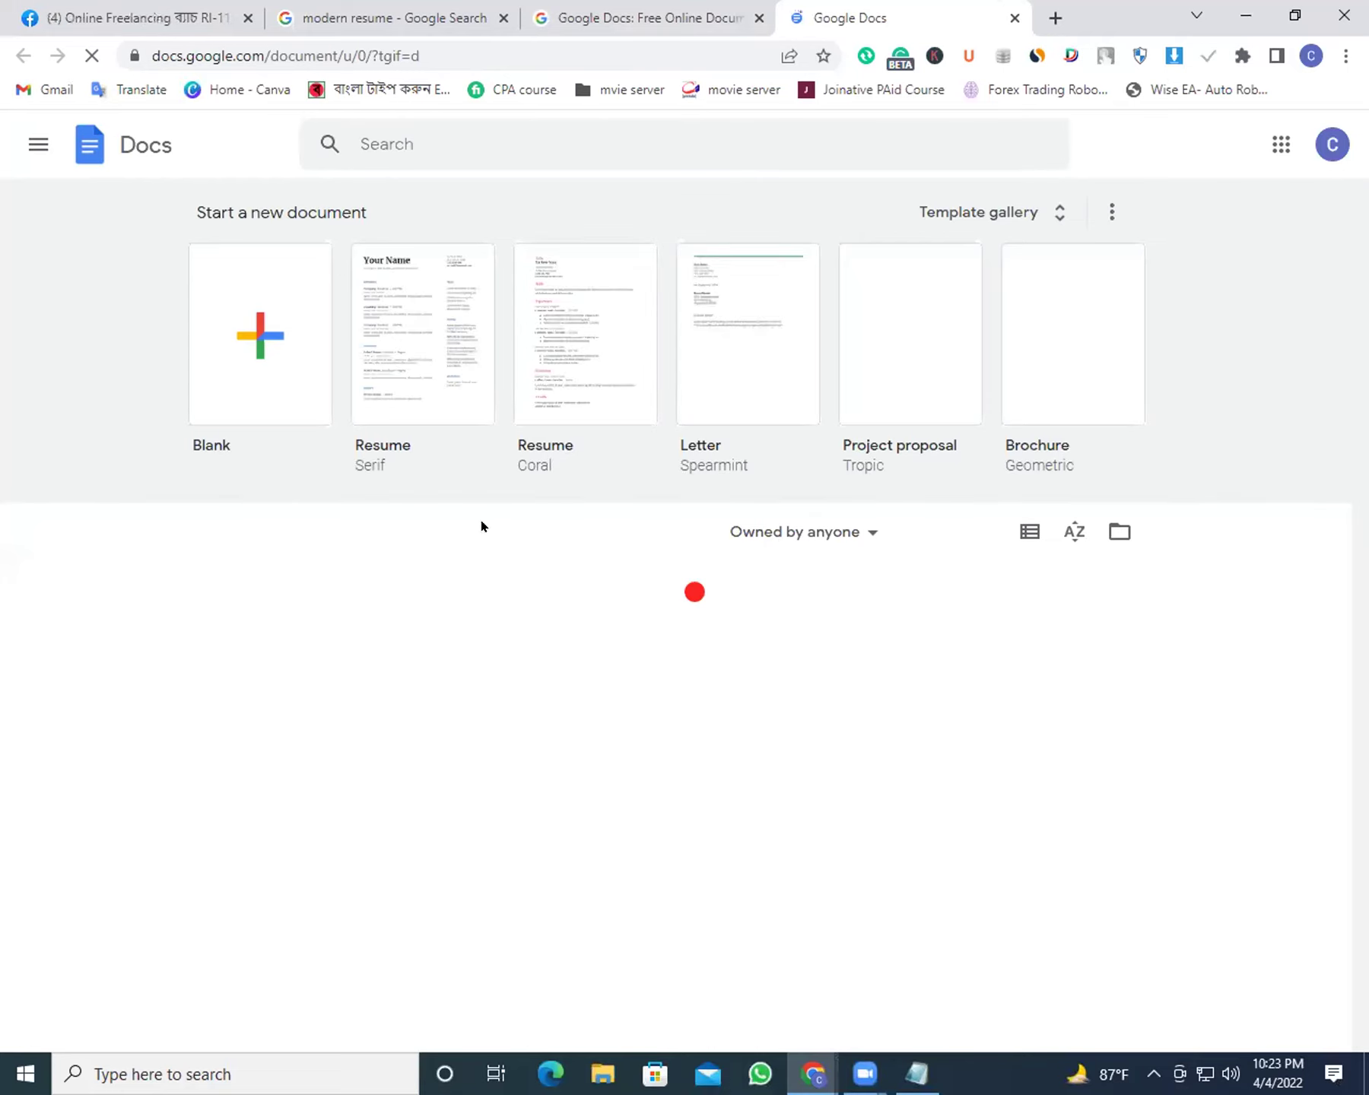
left_click(259, 332)
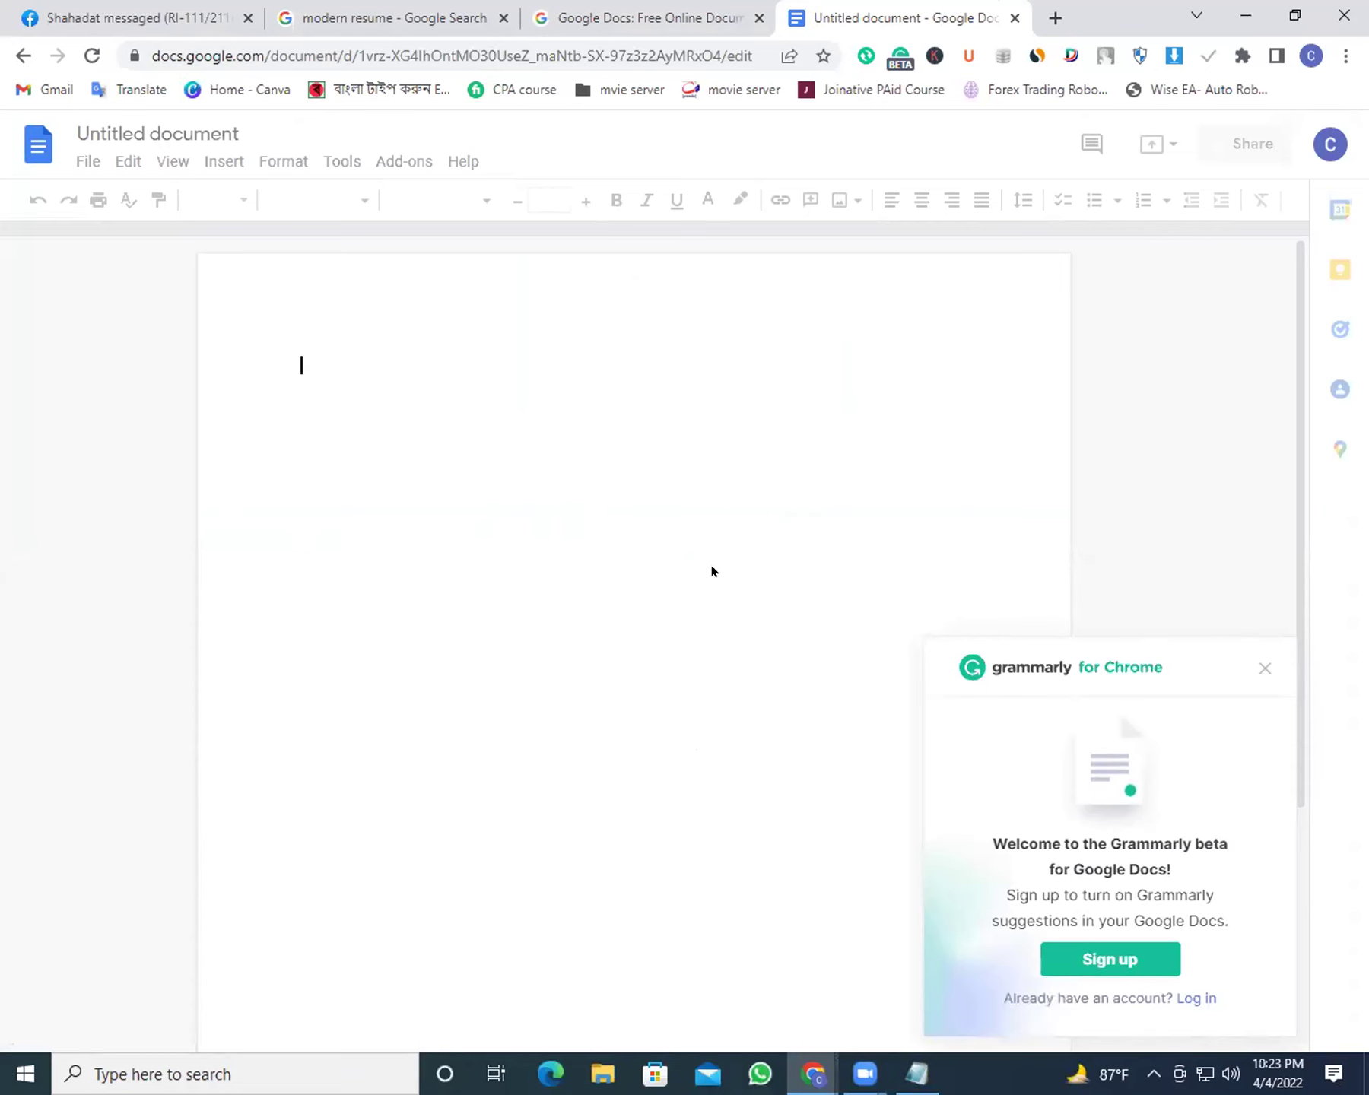
left_click(161, 8)
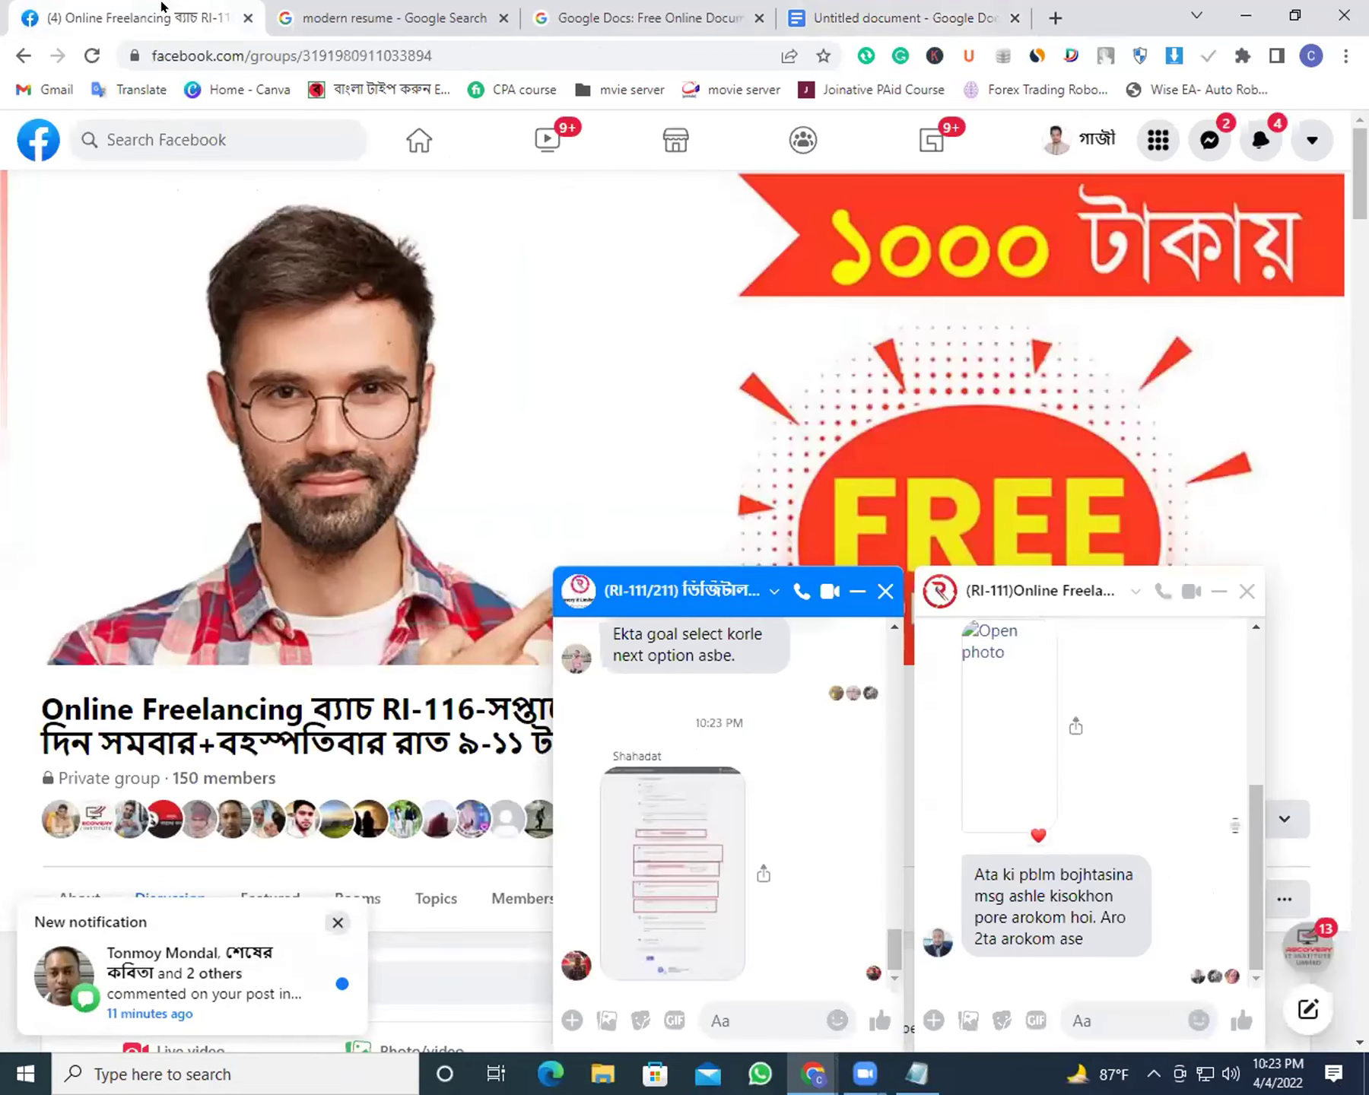
left_click(943, 9)
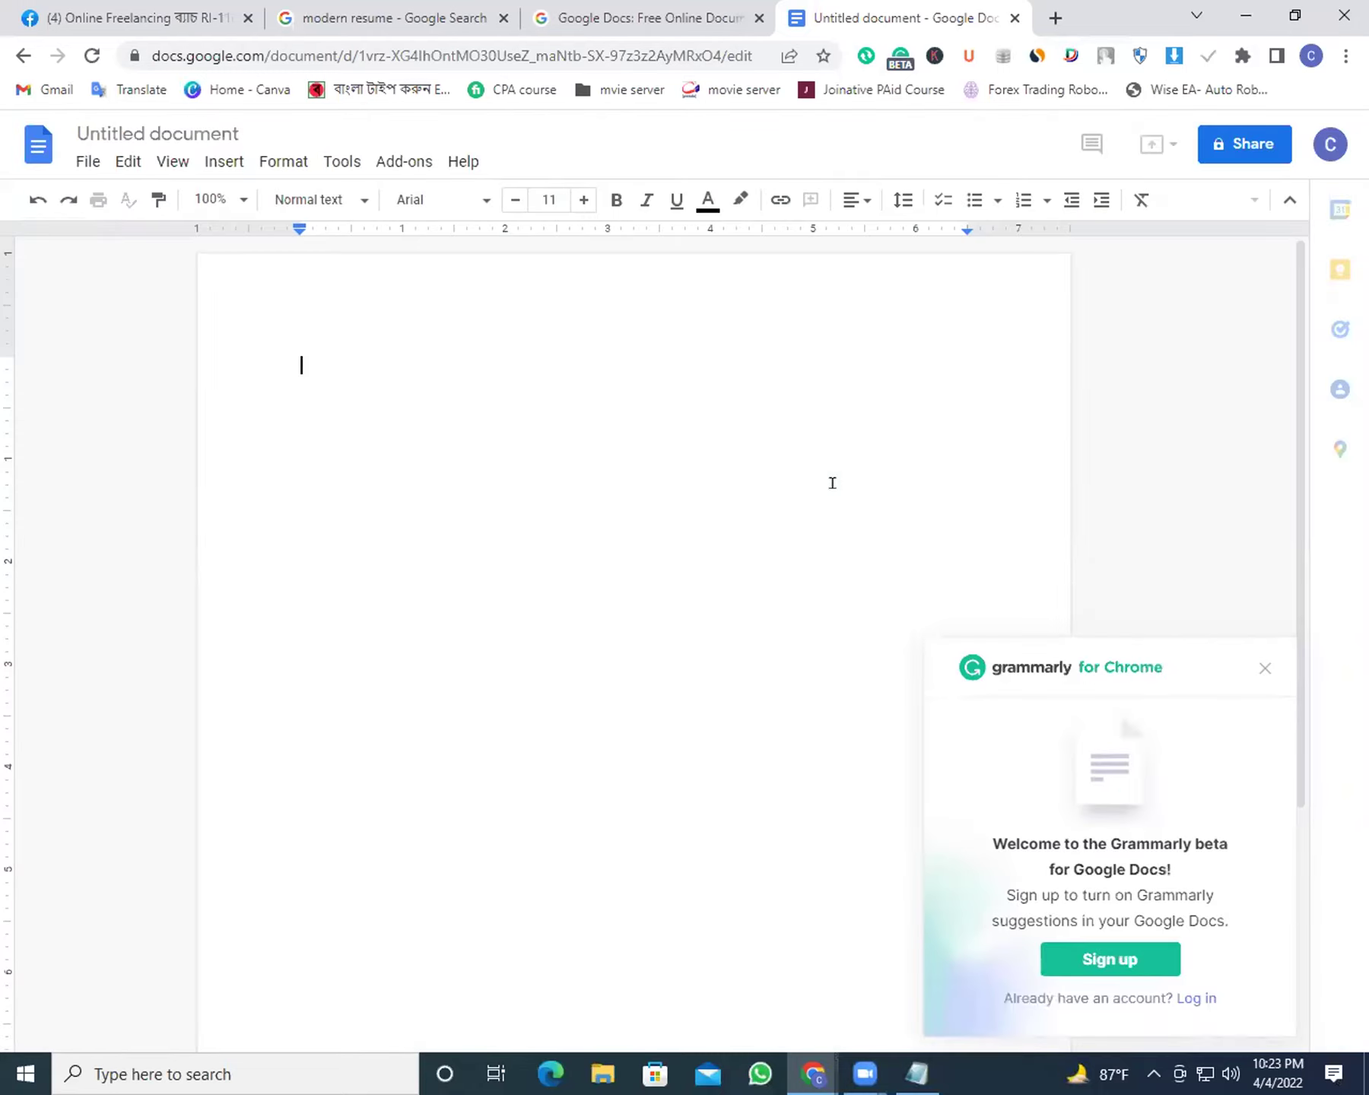
left_click(1263, 670)
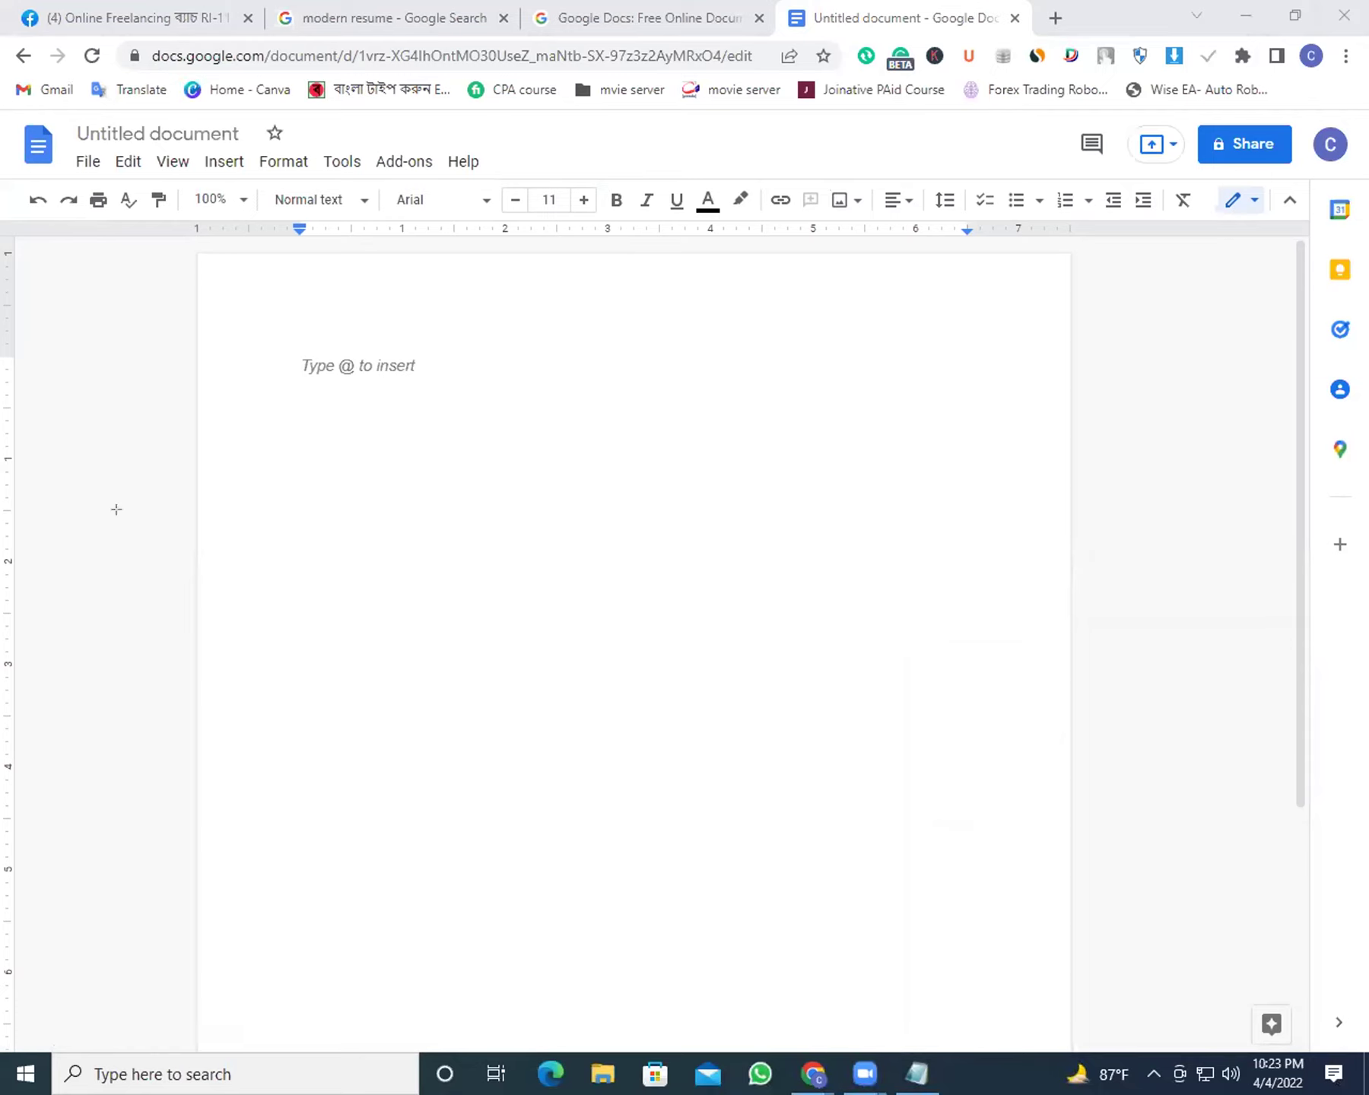
mouse_move(128, 39)
left_mouse_down()
mouse_move(259, 68)
mouse_move(844, 70)
left_mouse_up()
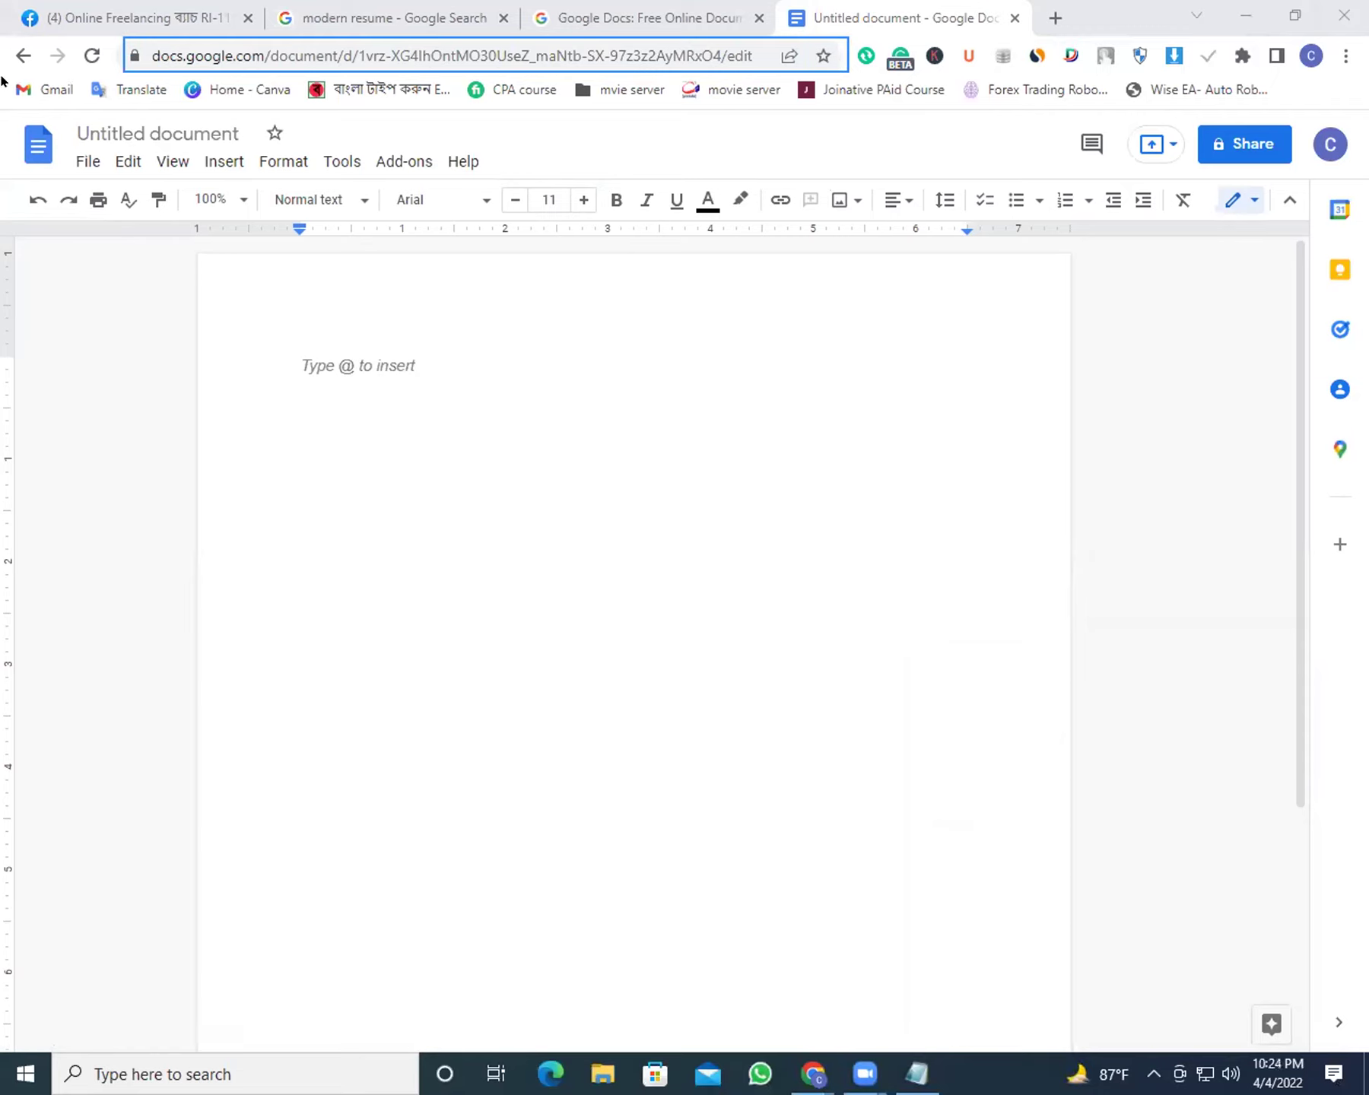
mouse_move(9, 70)
left_mouse_down()
mouse_move(559, 96)
mouse_move(1148, 95)
mouse_move(1181, 111)
left_mouse_up()
left_click_drag(1204, 114, 1297, 105)
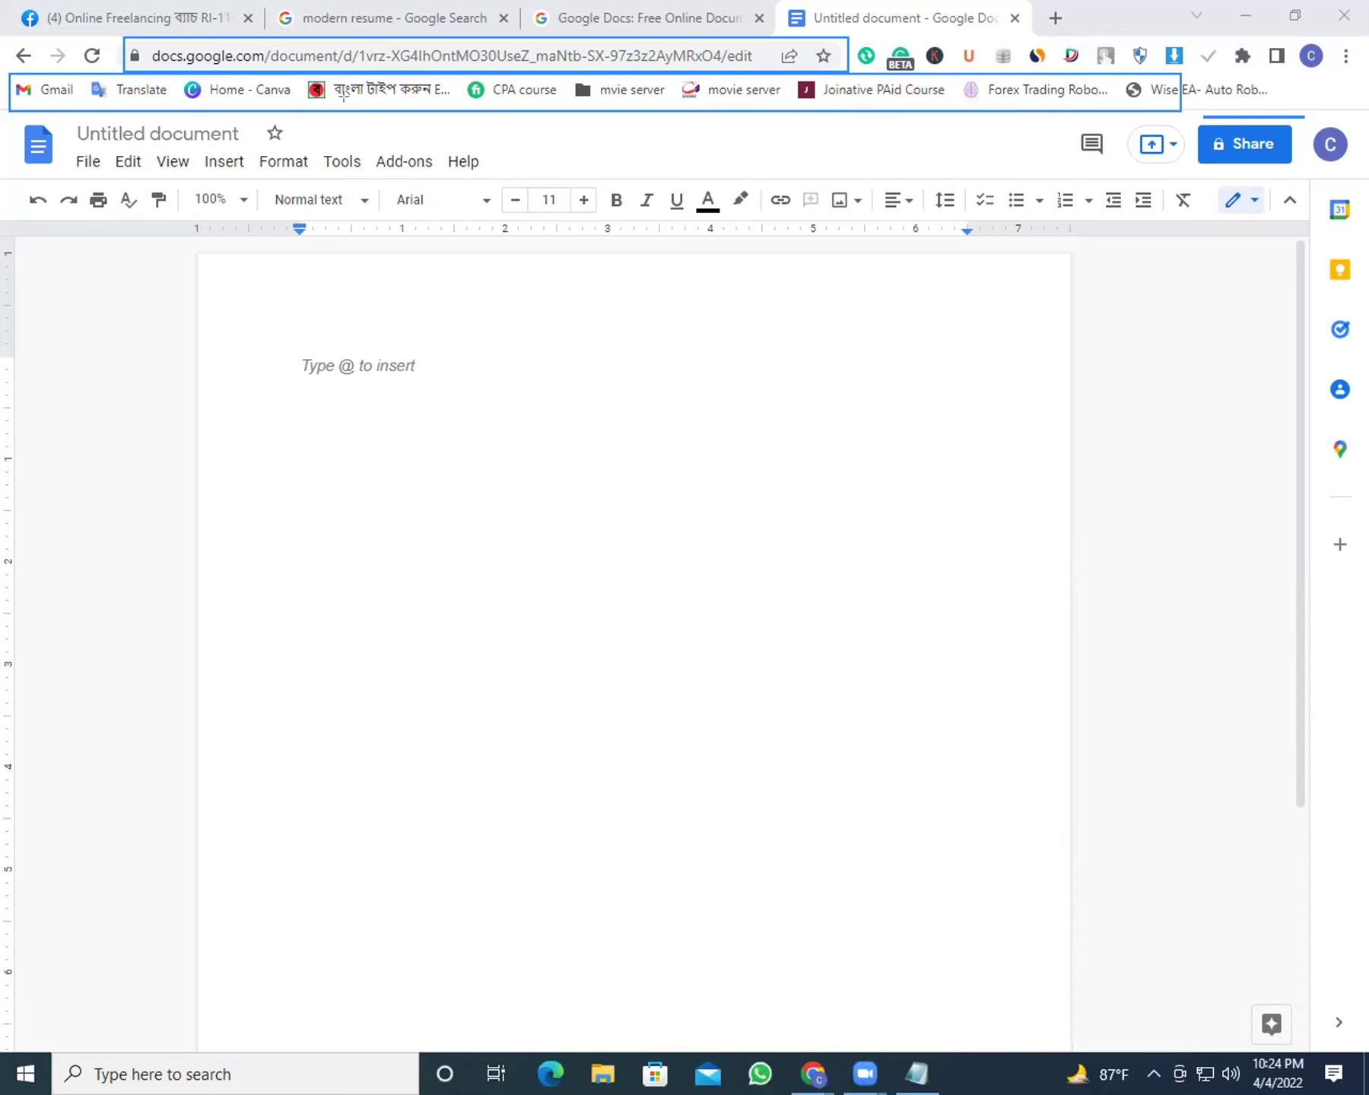
left_click_drag(549, 105, 630, 105)
mouse_move(8, 115)
left_mouse_down()
mouse_move(280, 188)
mouse_move(716, 167)
left_mouse_up()
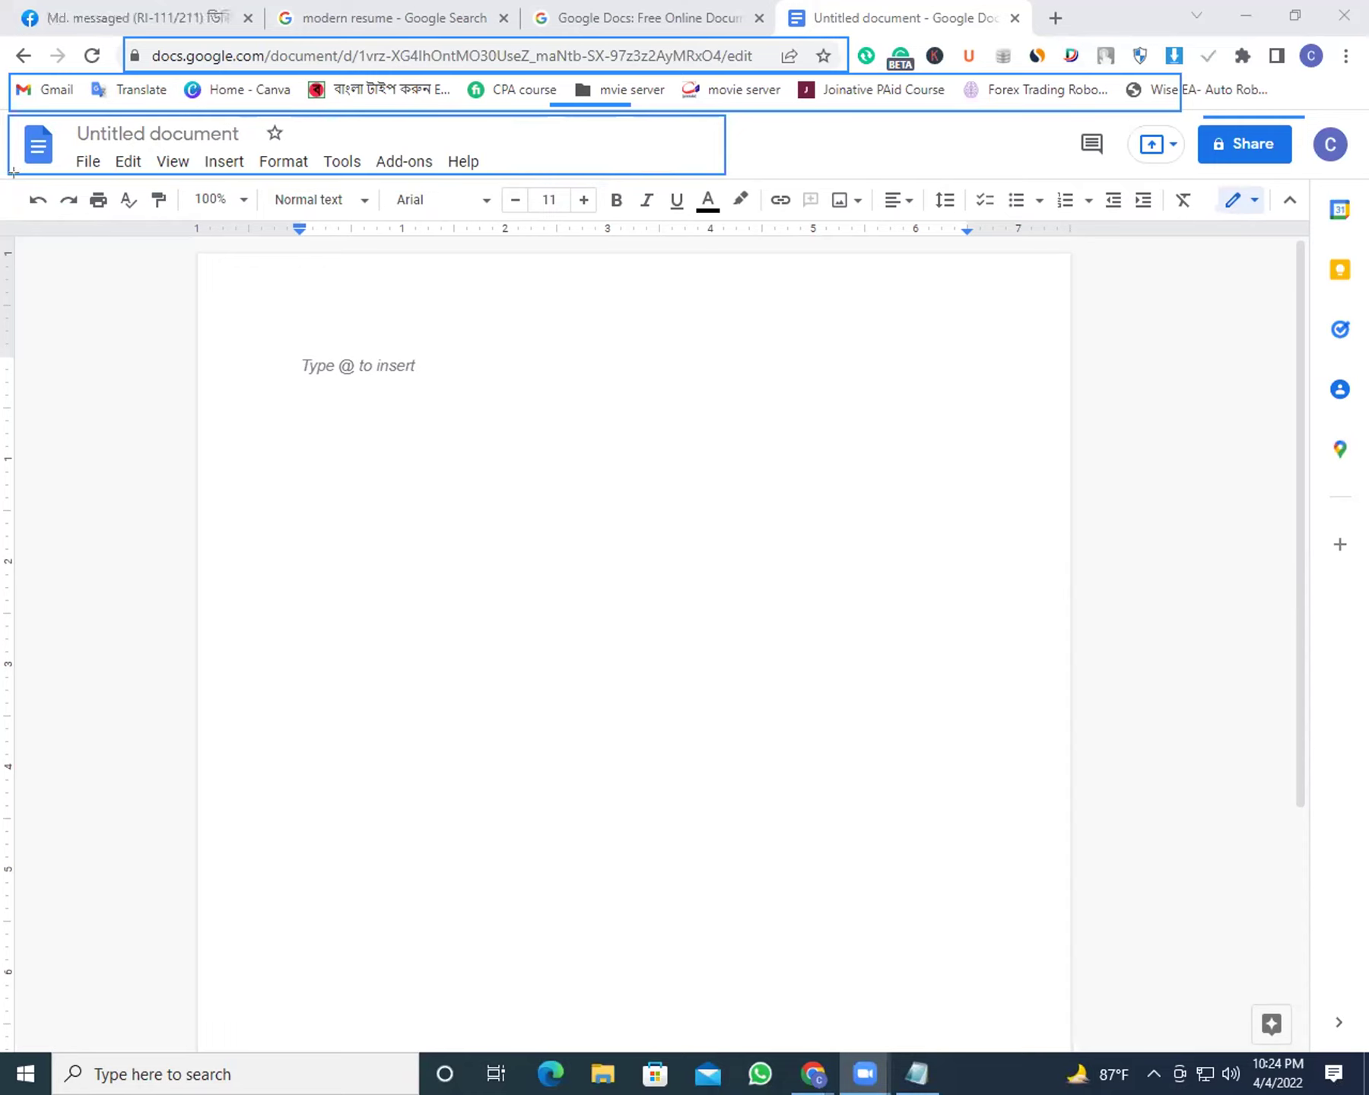
mouse_move(17, 183)
left_mouse_down()
mouse_move(681, 220)
mouse_move(1308, 217)
left_mouse_up()
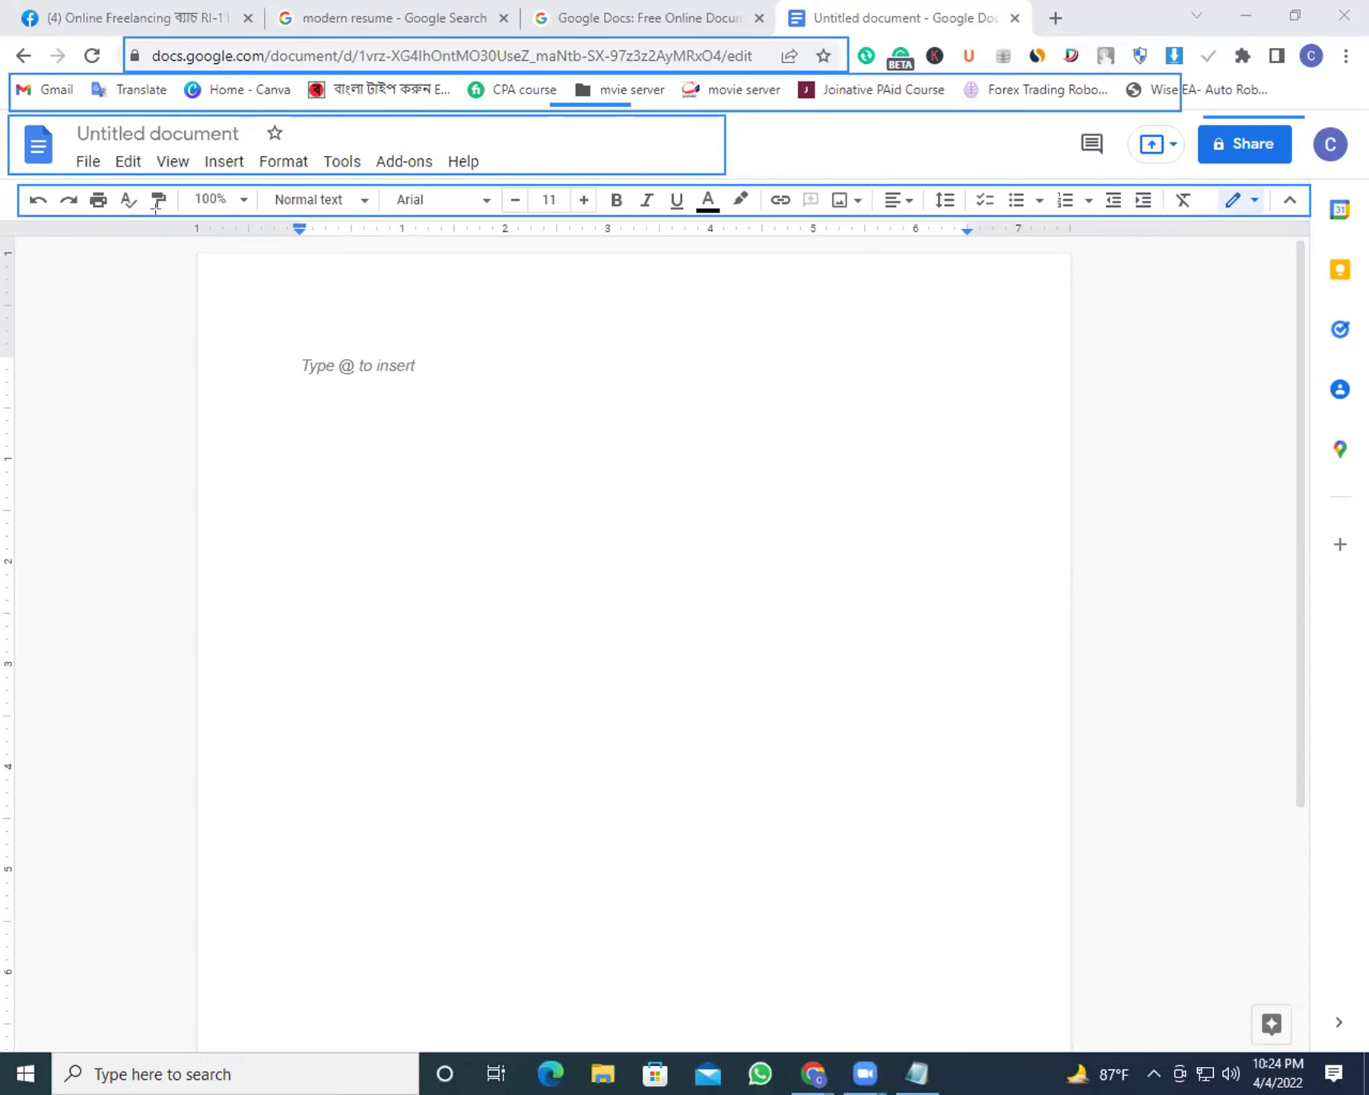
mouse_move(165, 220)
left_mouse_down()
mouse_move(905, 240)
mouse_move(1179, 236)
mouse_move(1181, 221)
mouse_move(1180, 233)
left_mouse_up()
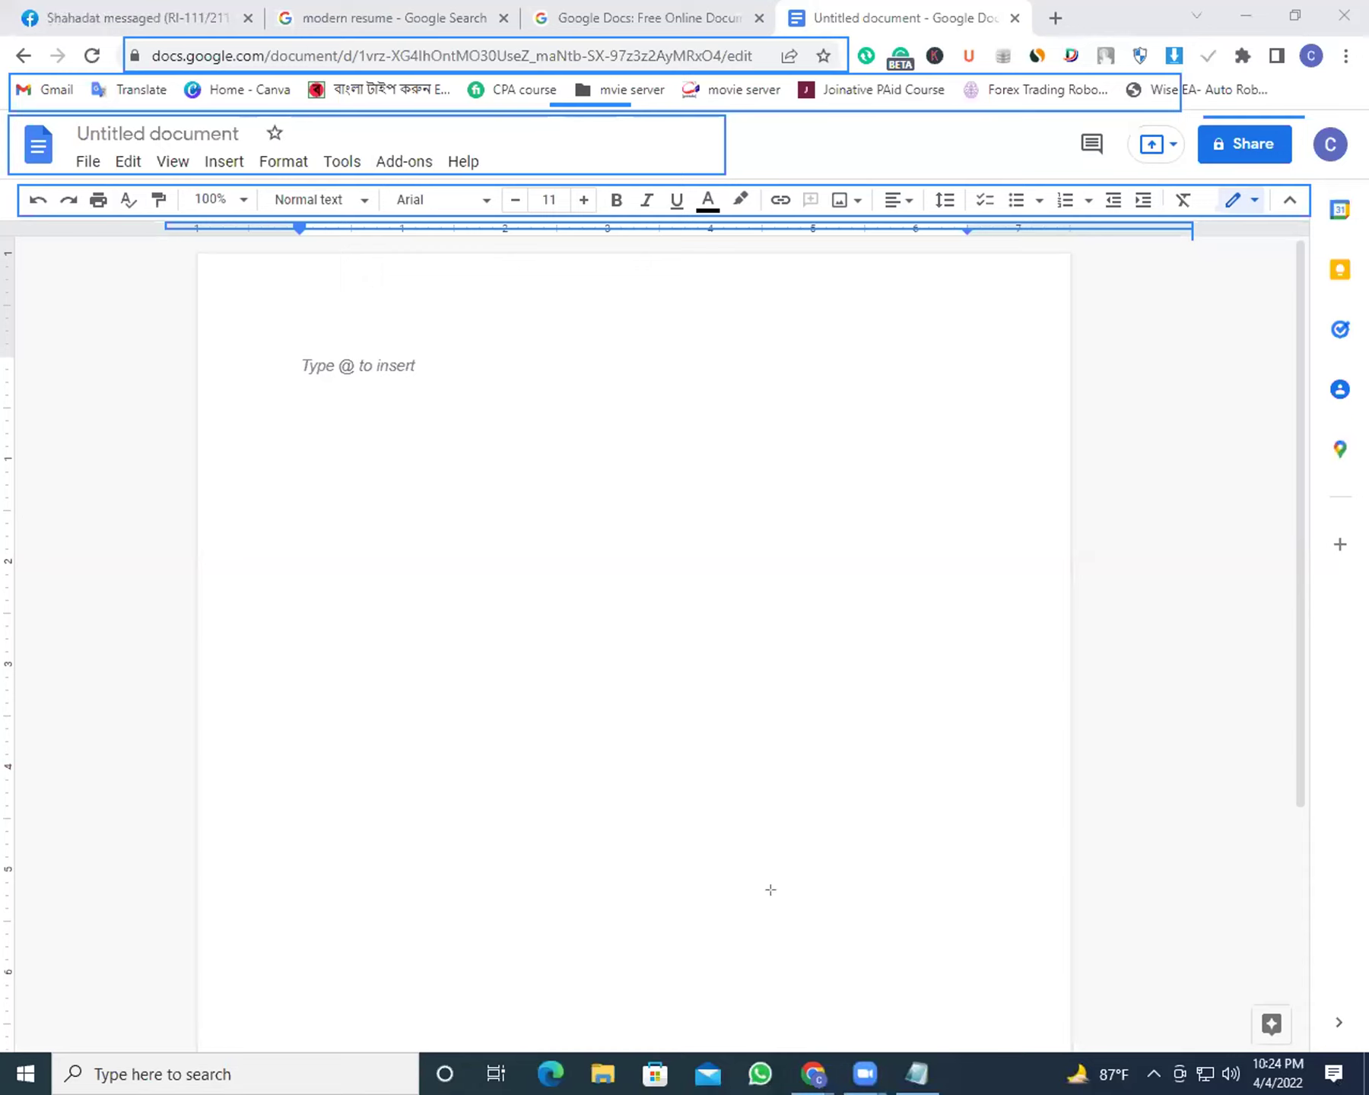
mouse_move(210, 263)
left_mouse_down()
mouse_move(916, 797)
mouse_move(1040, 926)
left_mouse_up()
left_click_drag(772, 509, 977, 716)
left_click_drag(1003, 411, 1065, 572)
left_click_drag(372, 470, 517, 643)
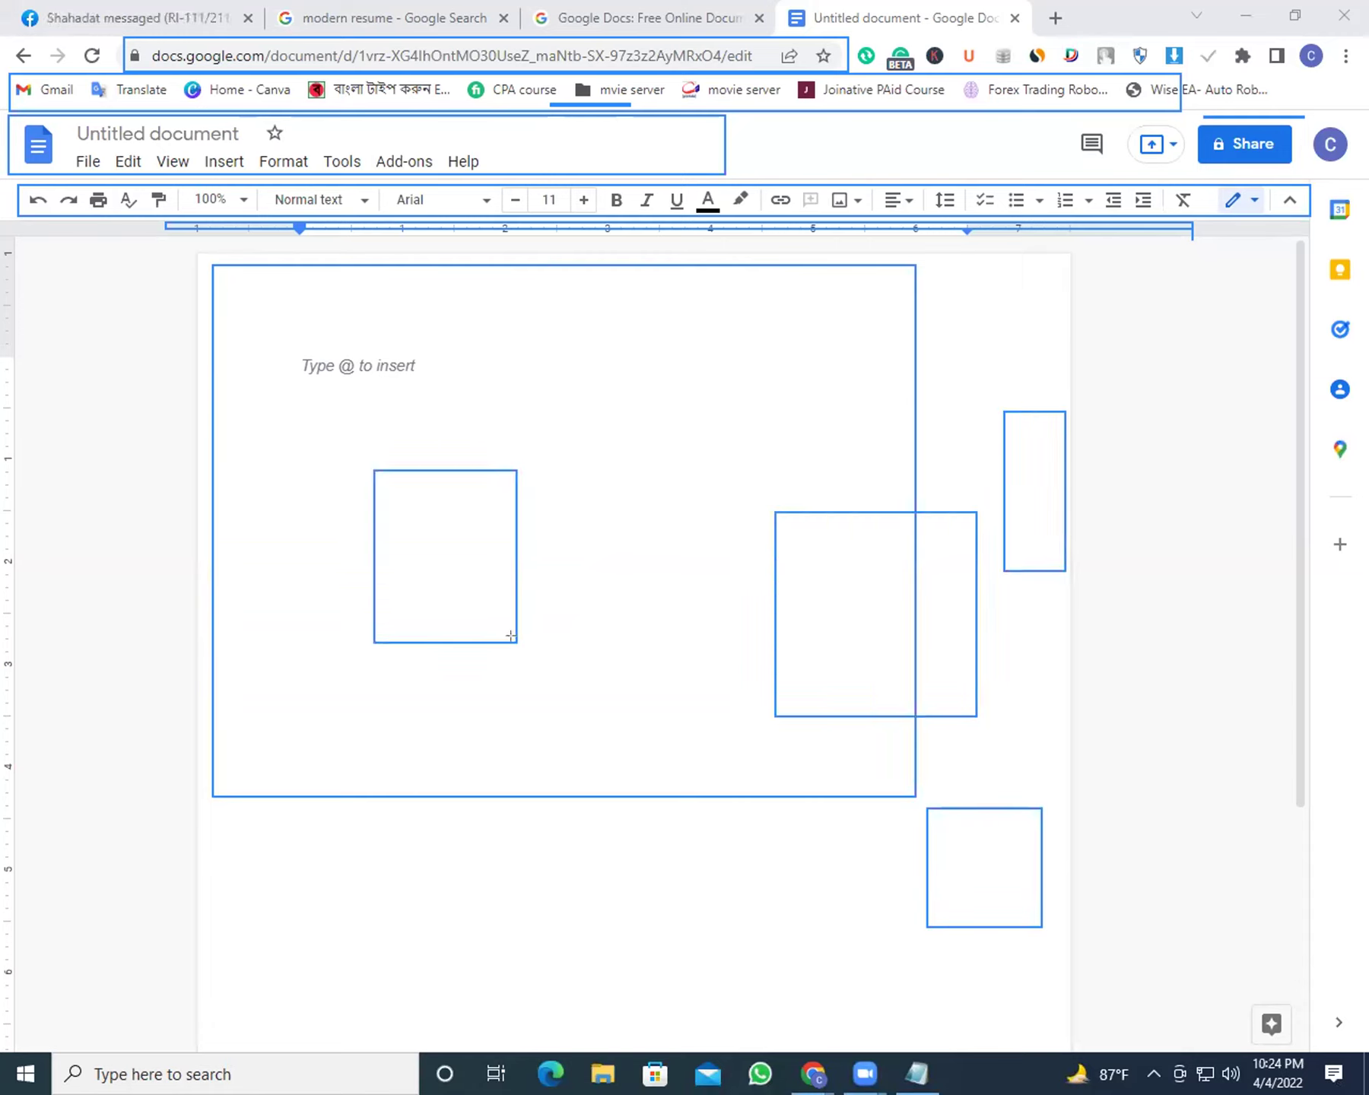
left_click_drag(640, 363, 658, 632)
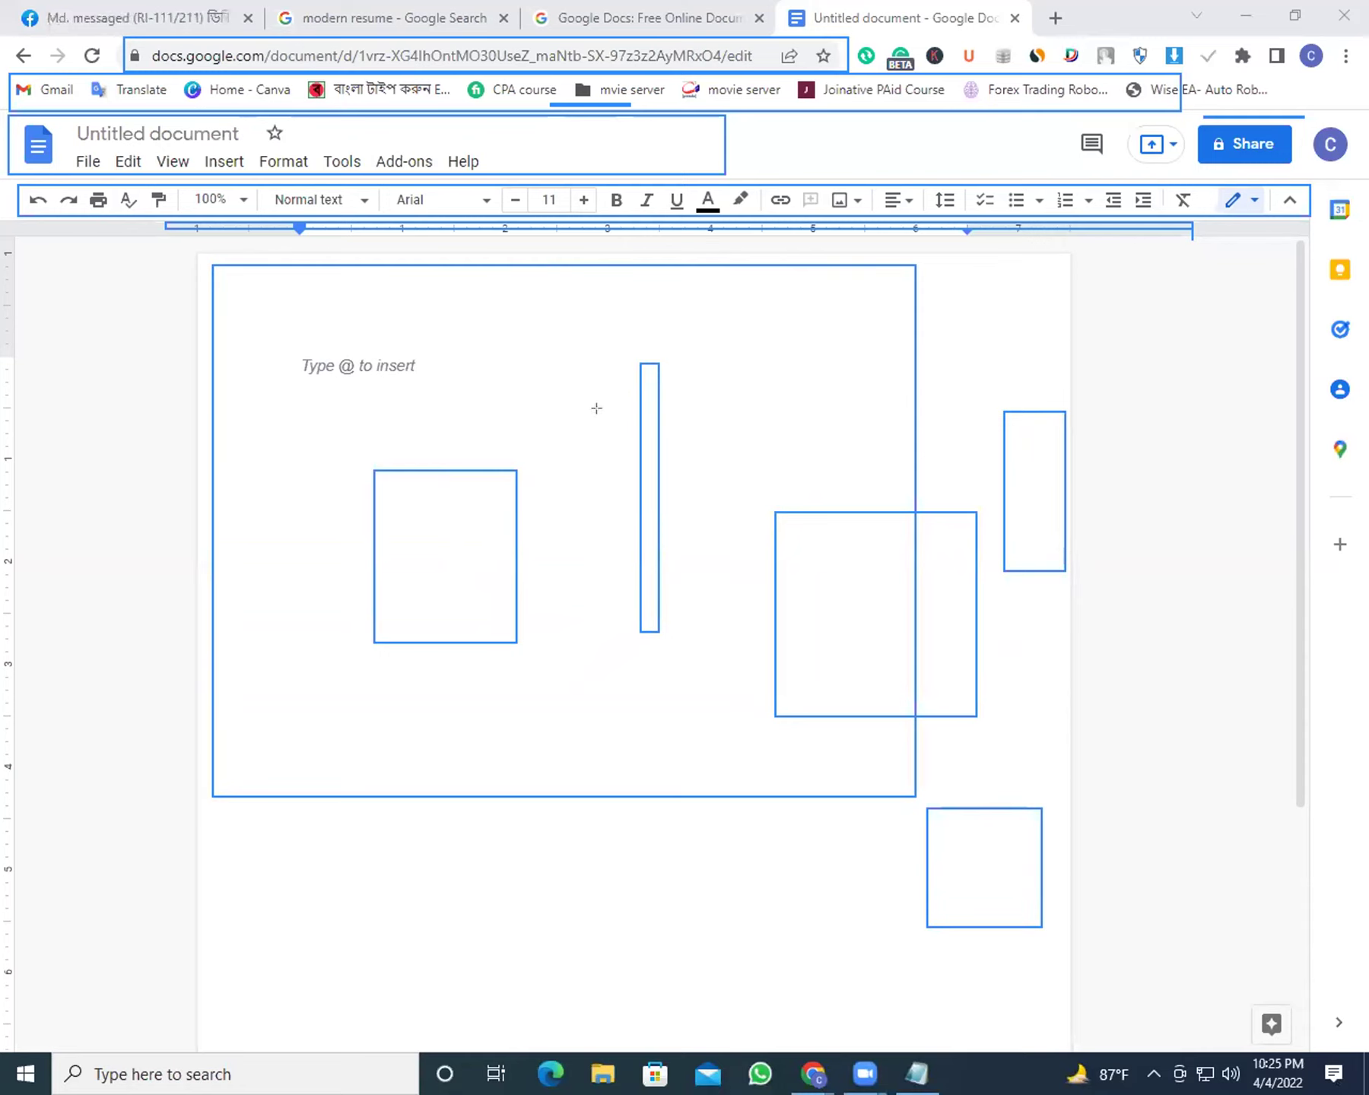
mouse_move(459, 55)
left_mouse_down()
mouse_move(515, 54)
mouse_move(520, 103)
left_mouse_up()
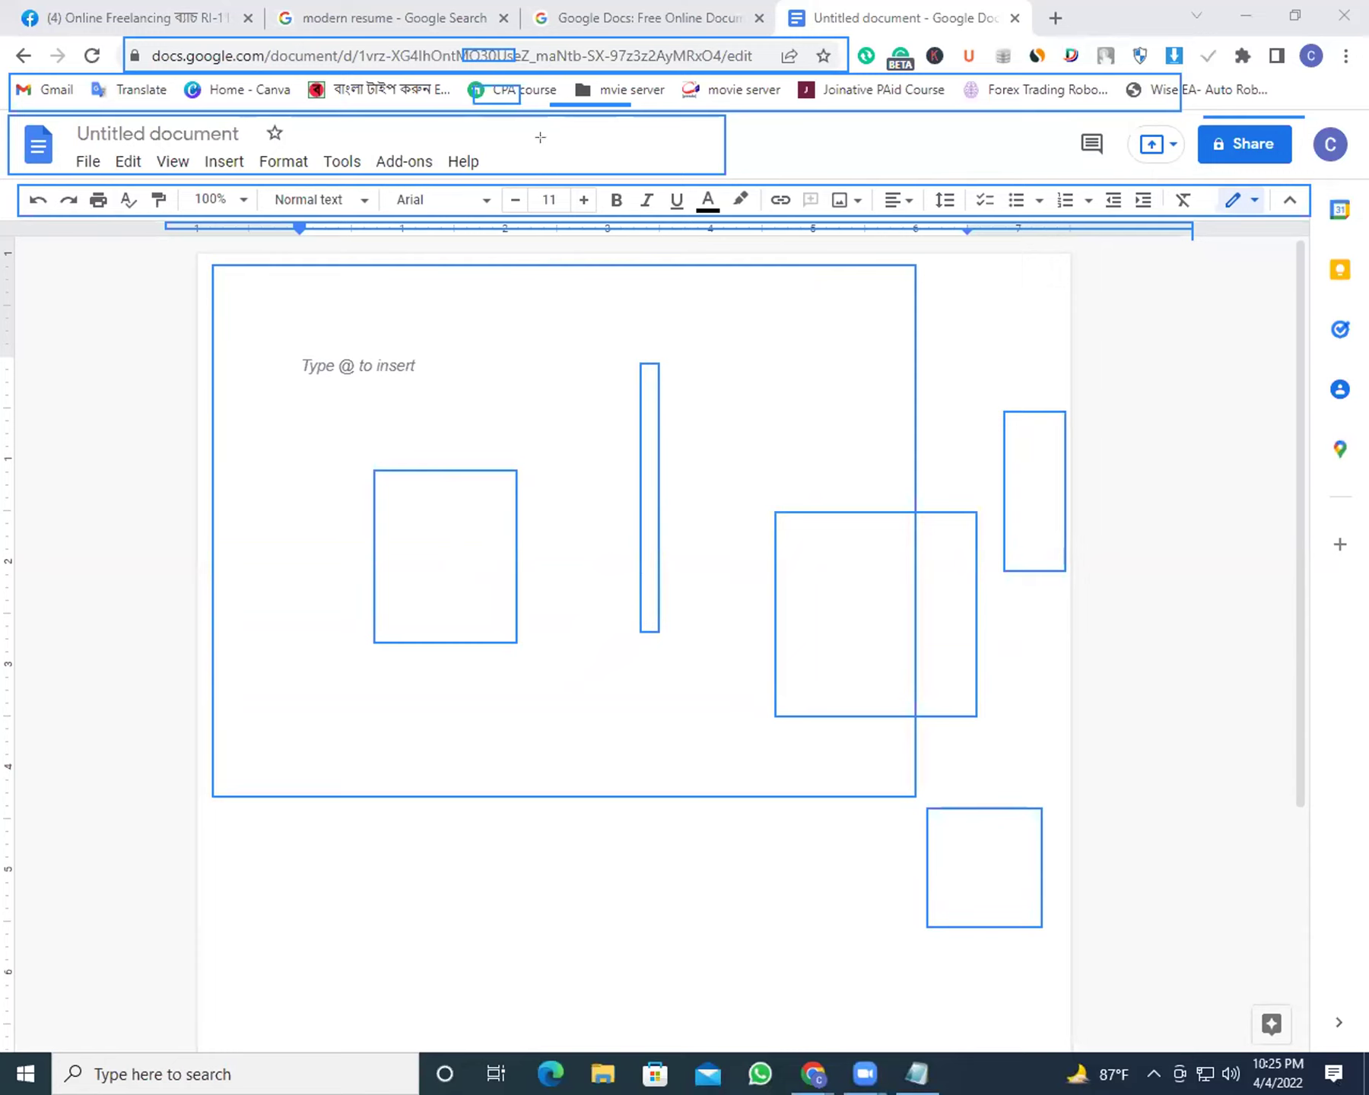
left_click_drag(447, 196, 536, 207)
left_click_drag(358, 310, 610, 748)
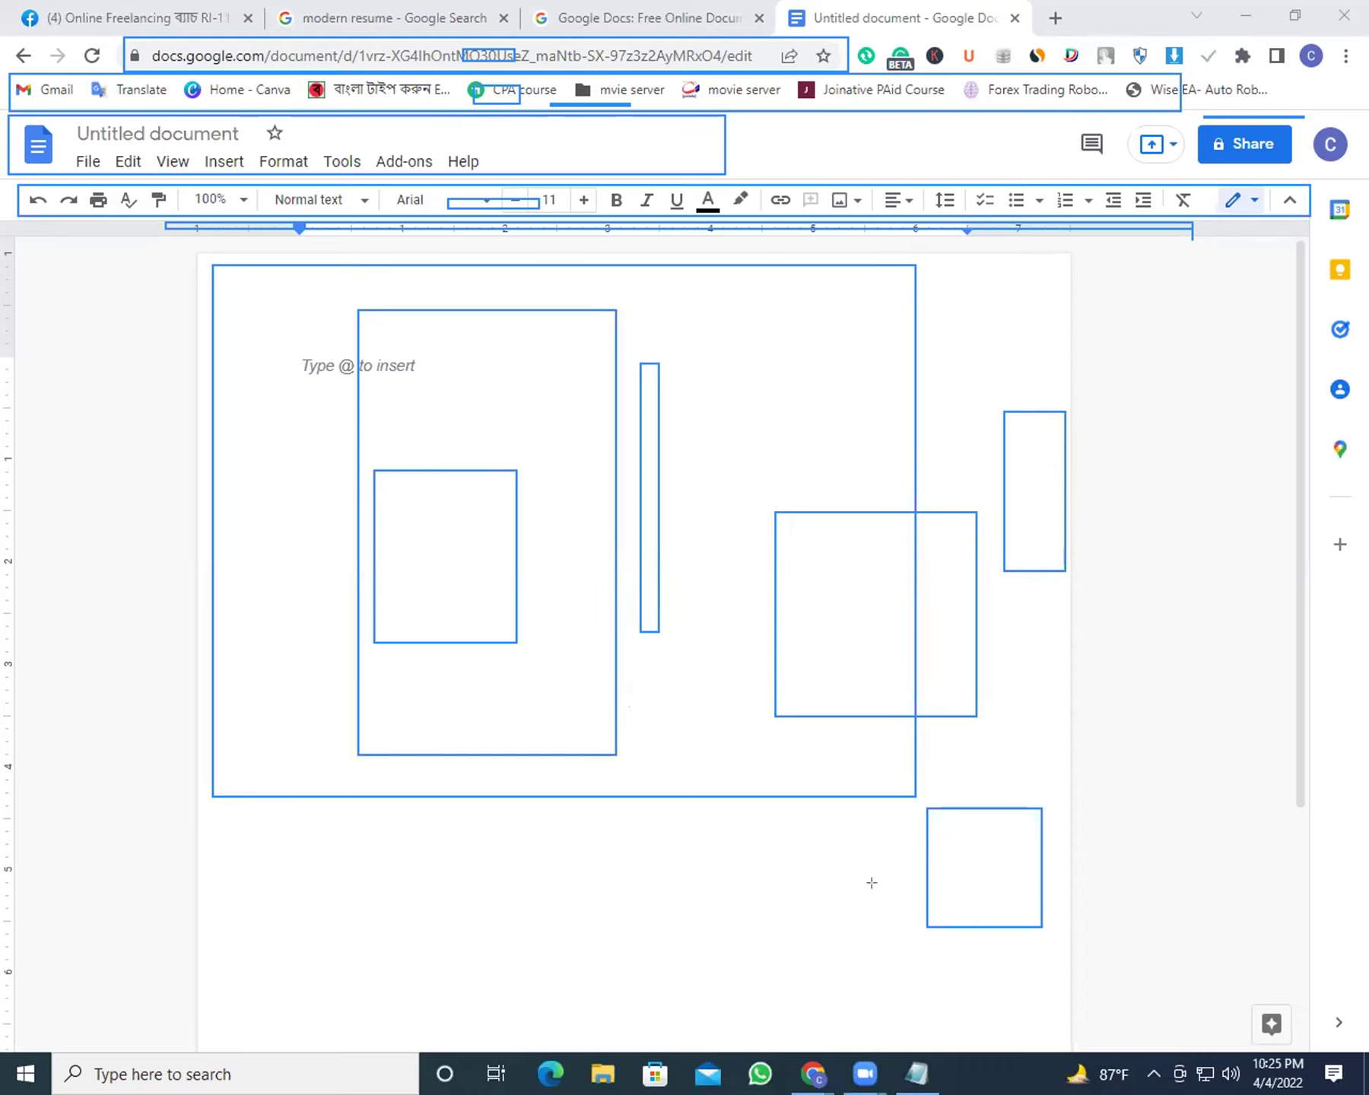
key("e")
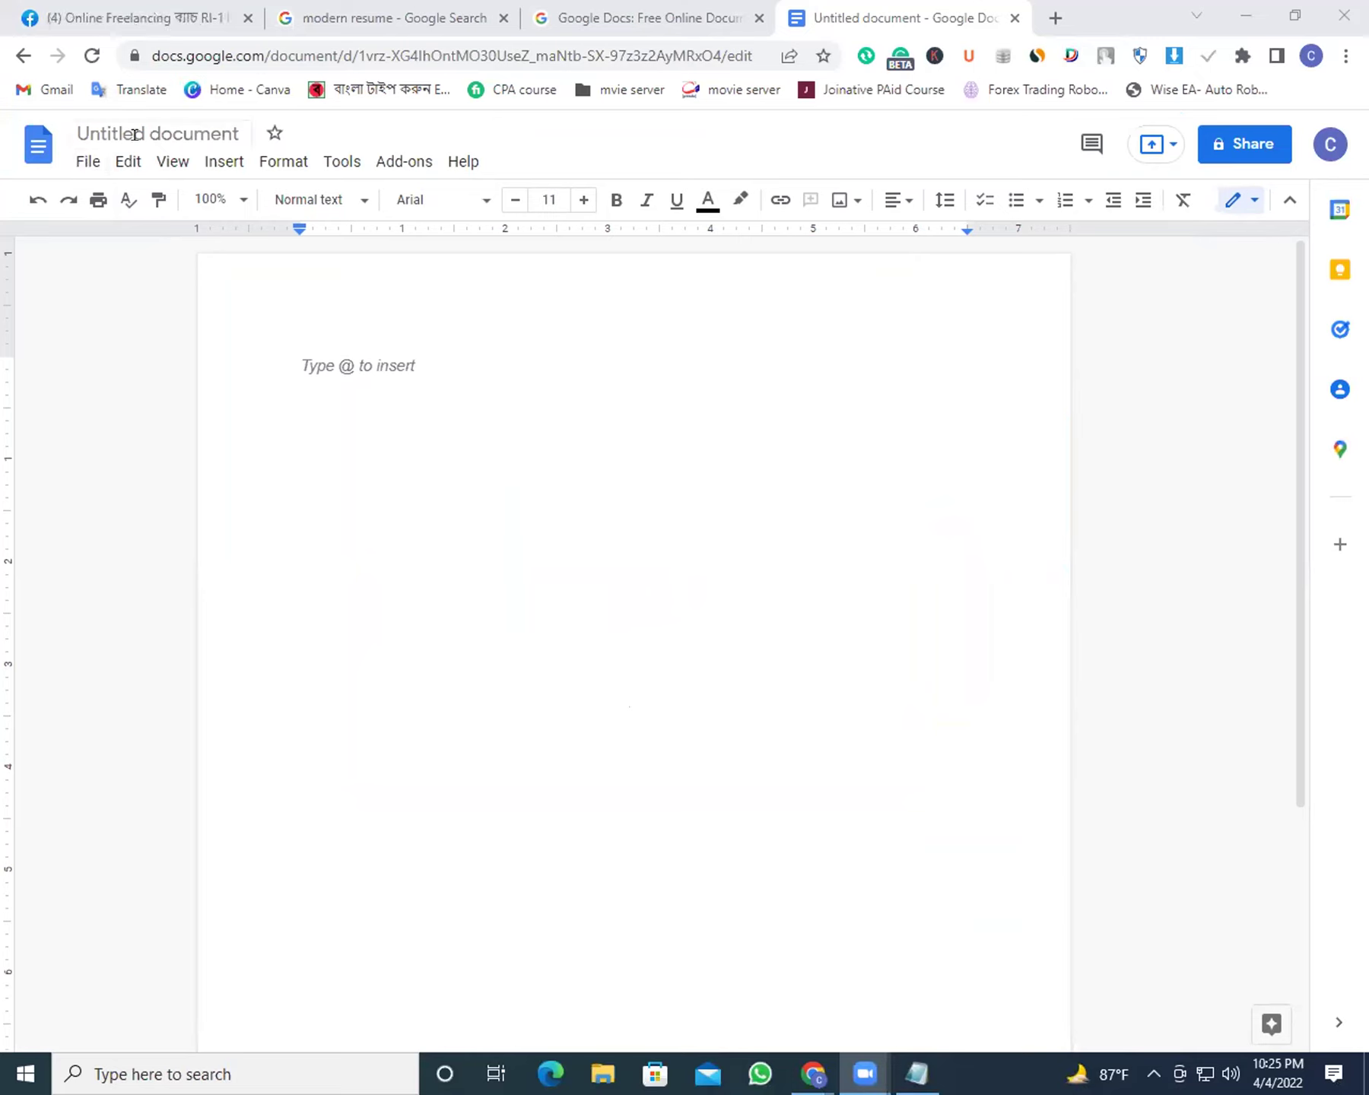
Rename the document to 'student' and type the sample line 'fasdfsadf adfsadfs sdf df s'
left_click(234, 133)
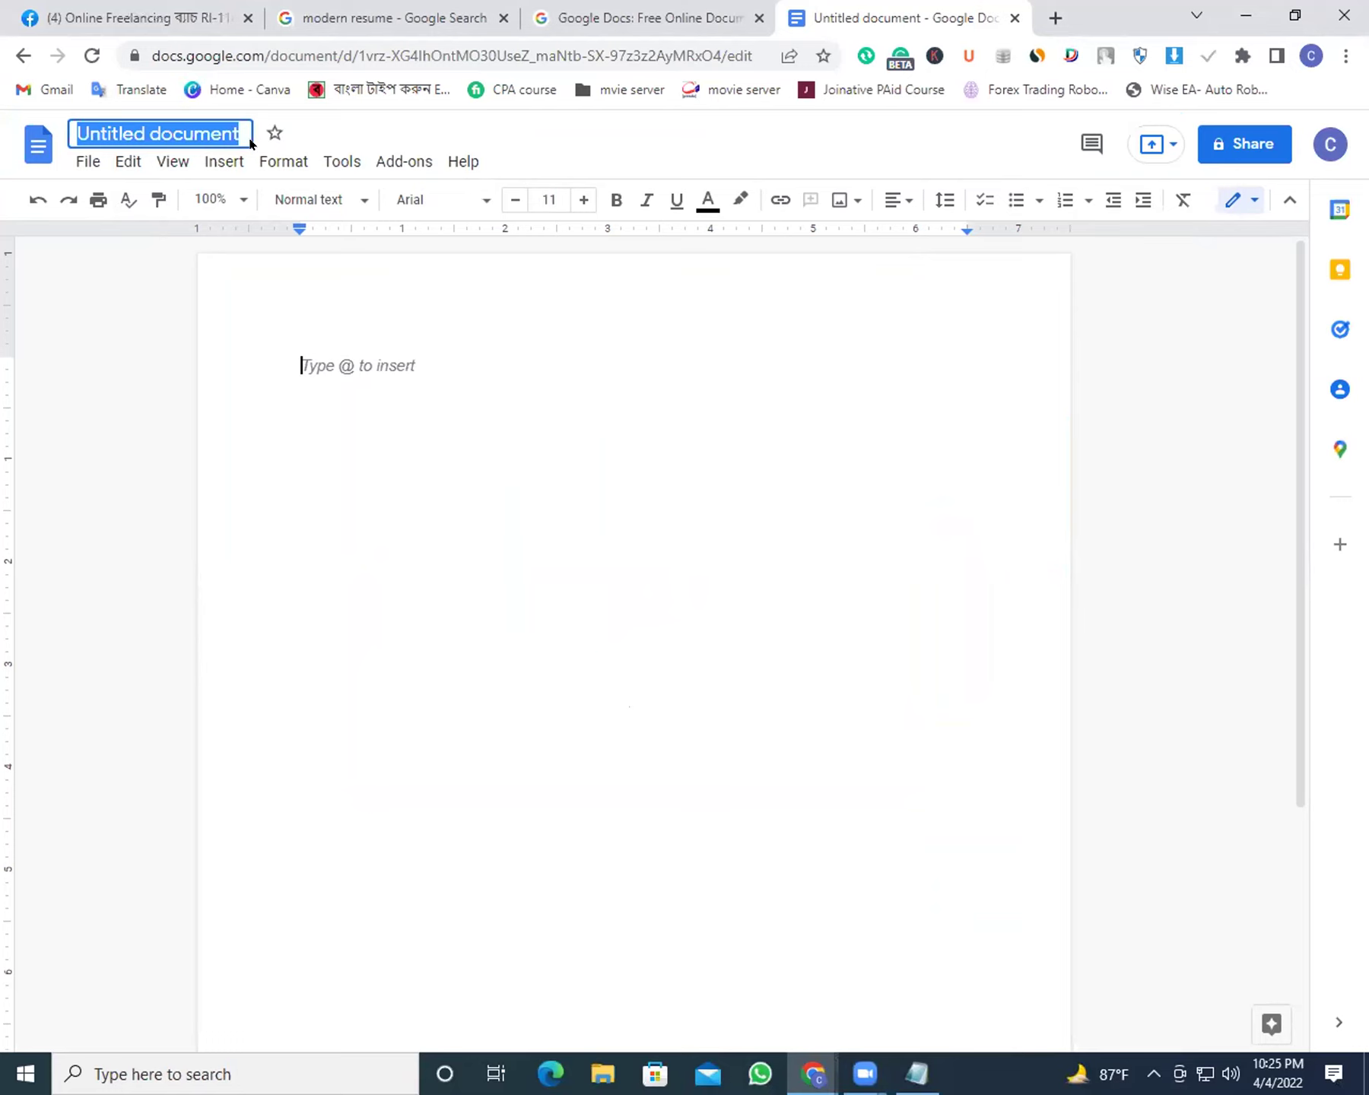
type("student")
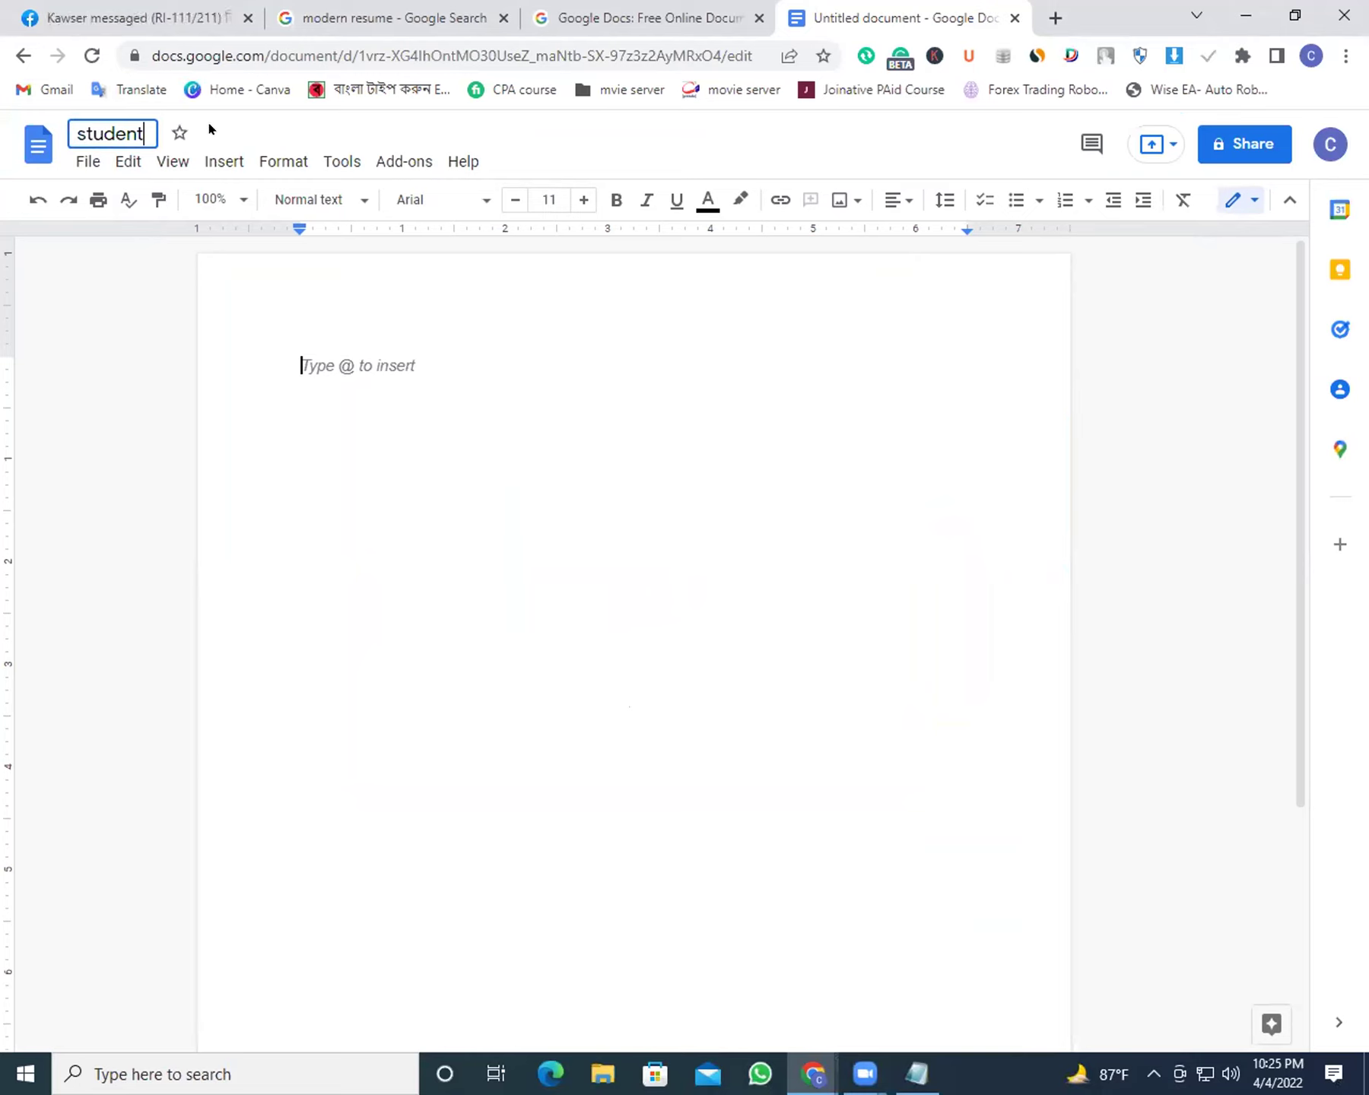
left_click(192, 313)
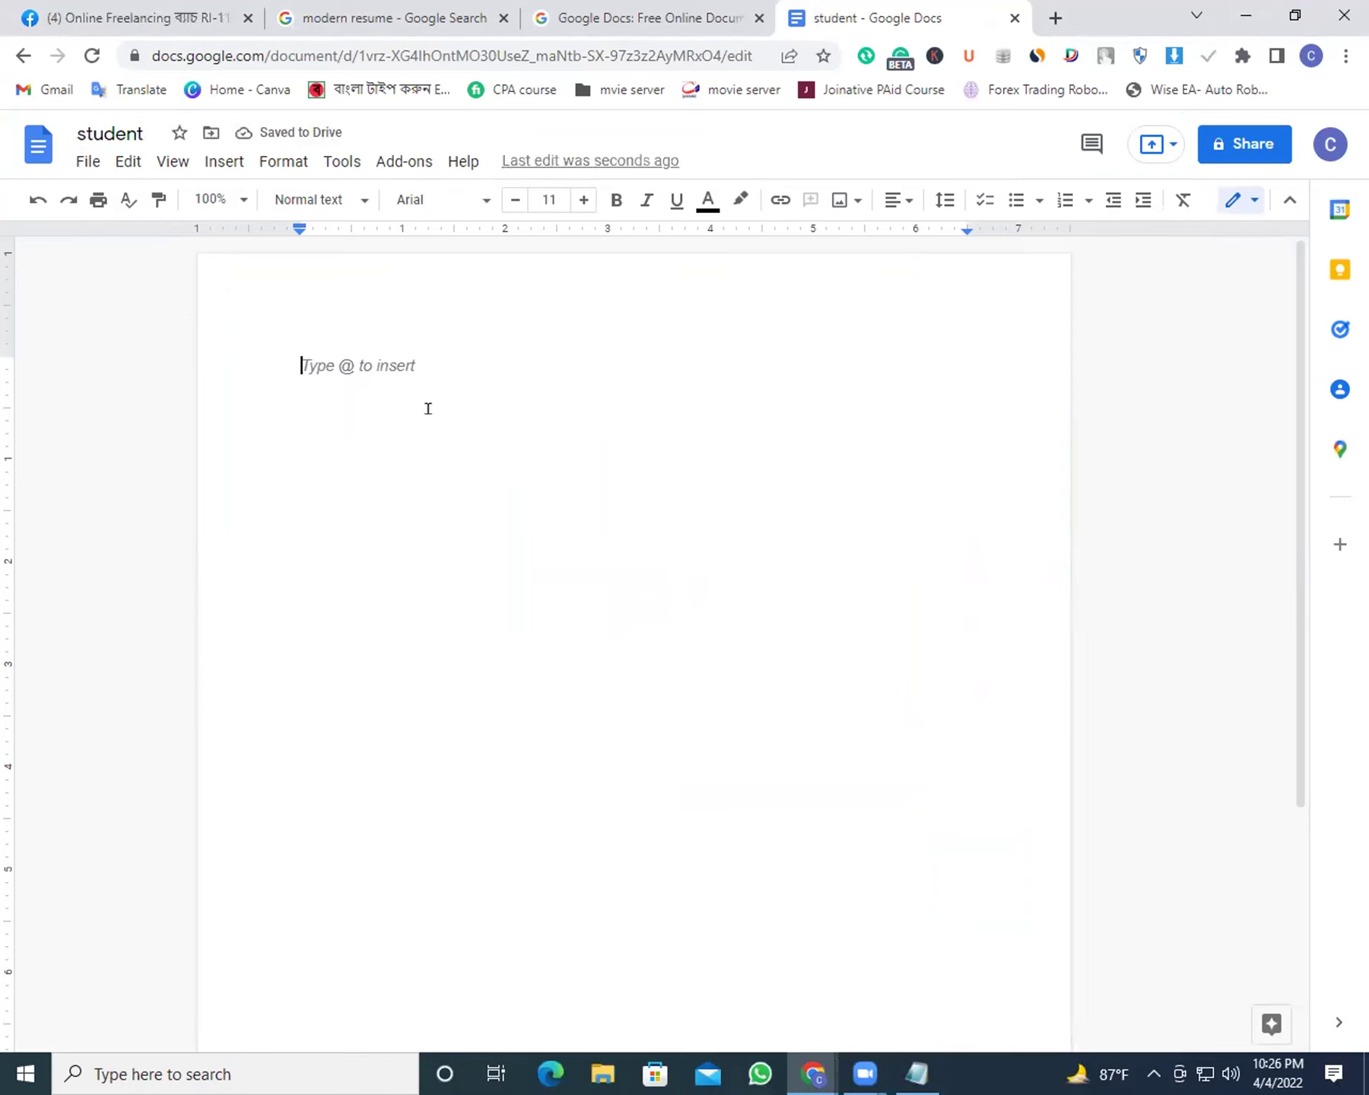
type("fasdfsadf adfsadfs sdf df s")
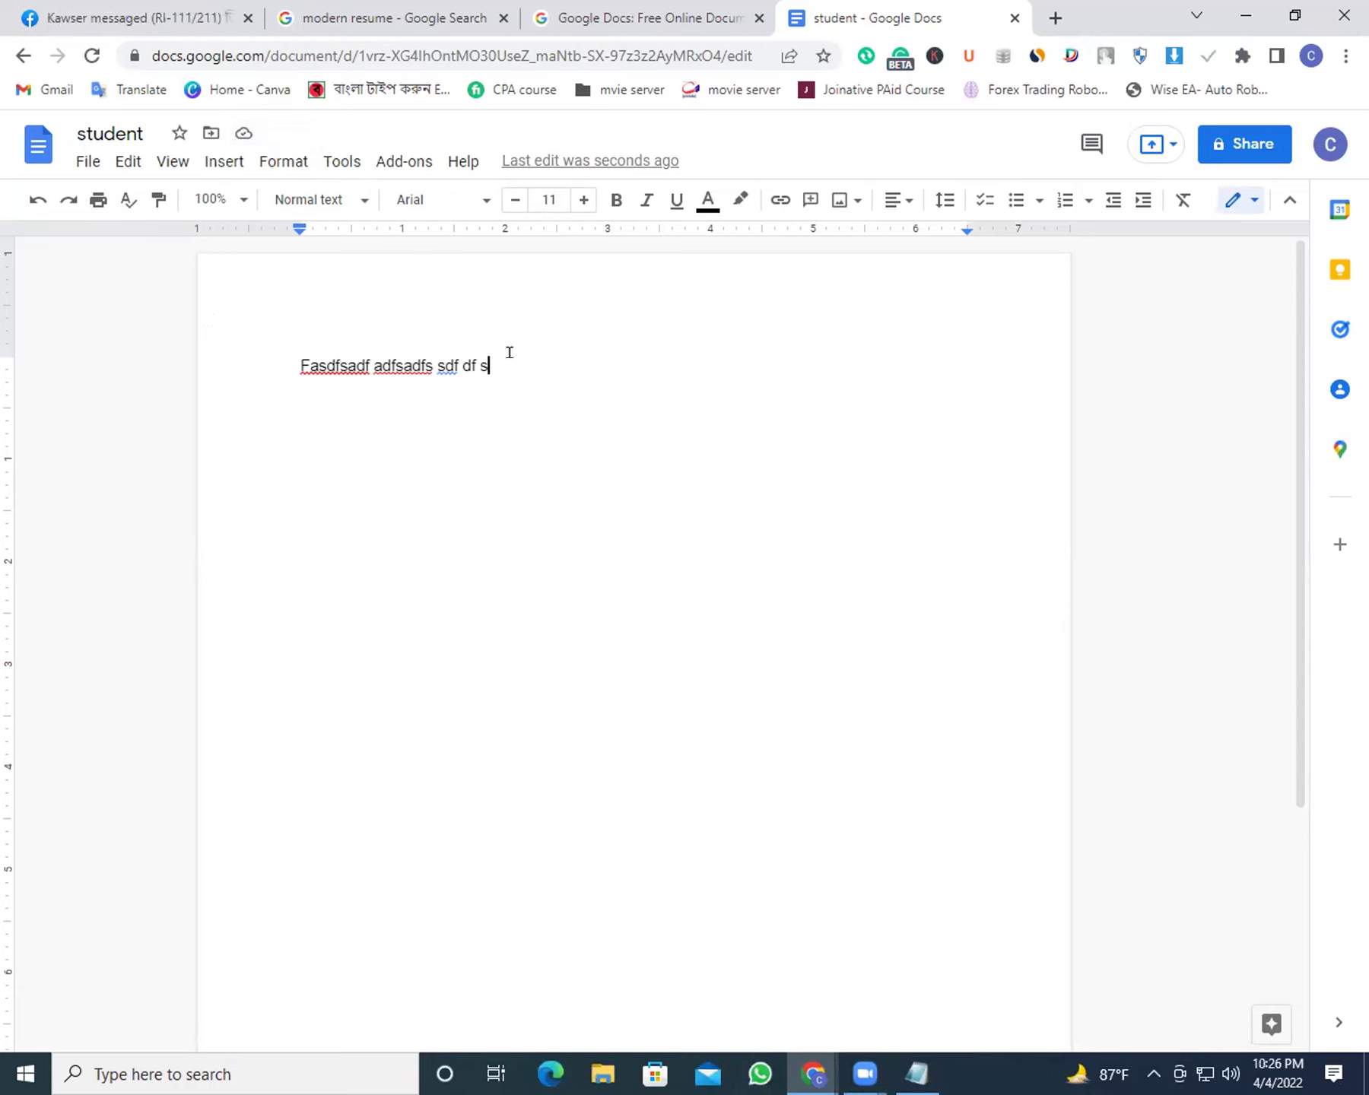
Delete the sample line, then bring up the File menu's New submenu
left_click_drag(509, 352, 238, 345)
key("BackSpace")
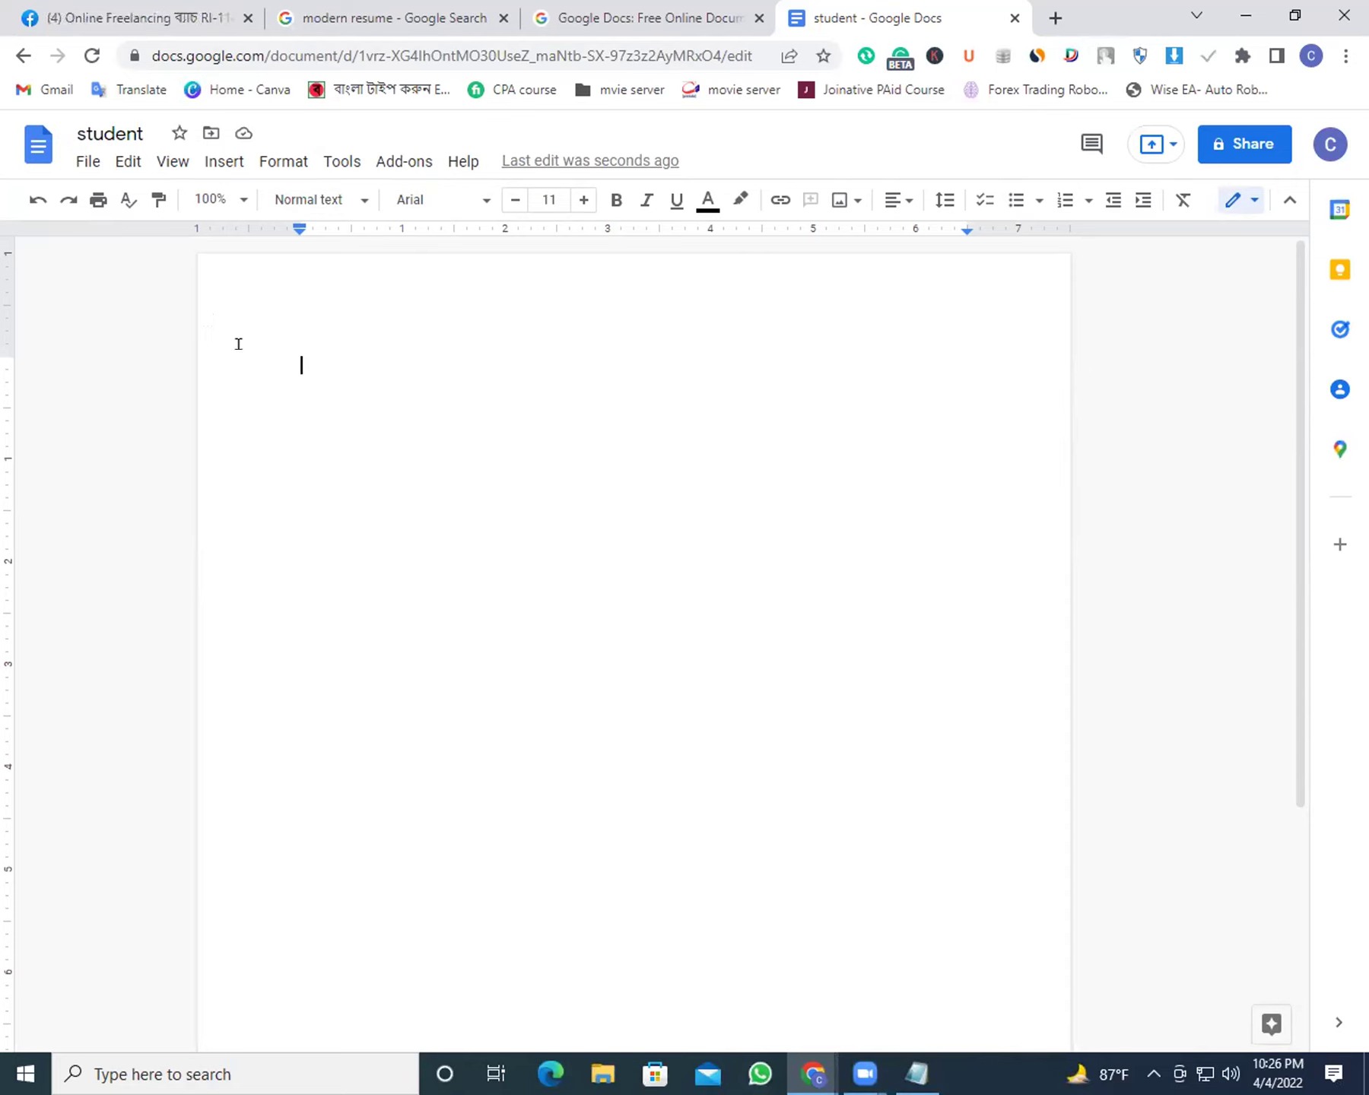
left_click(83, 156)
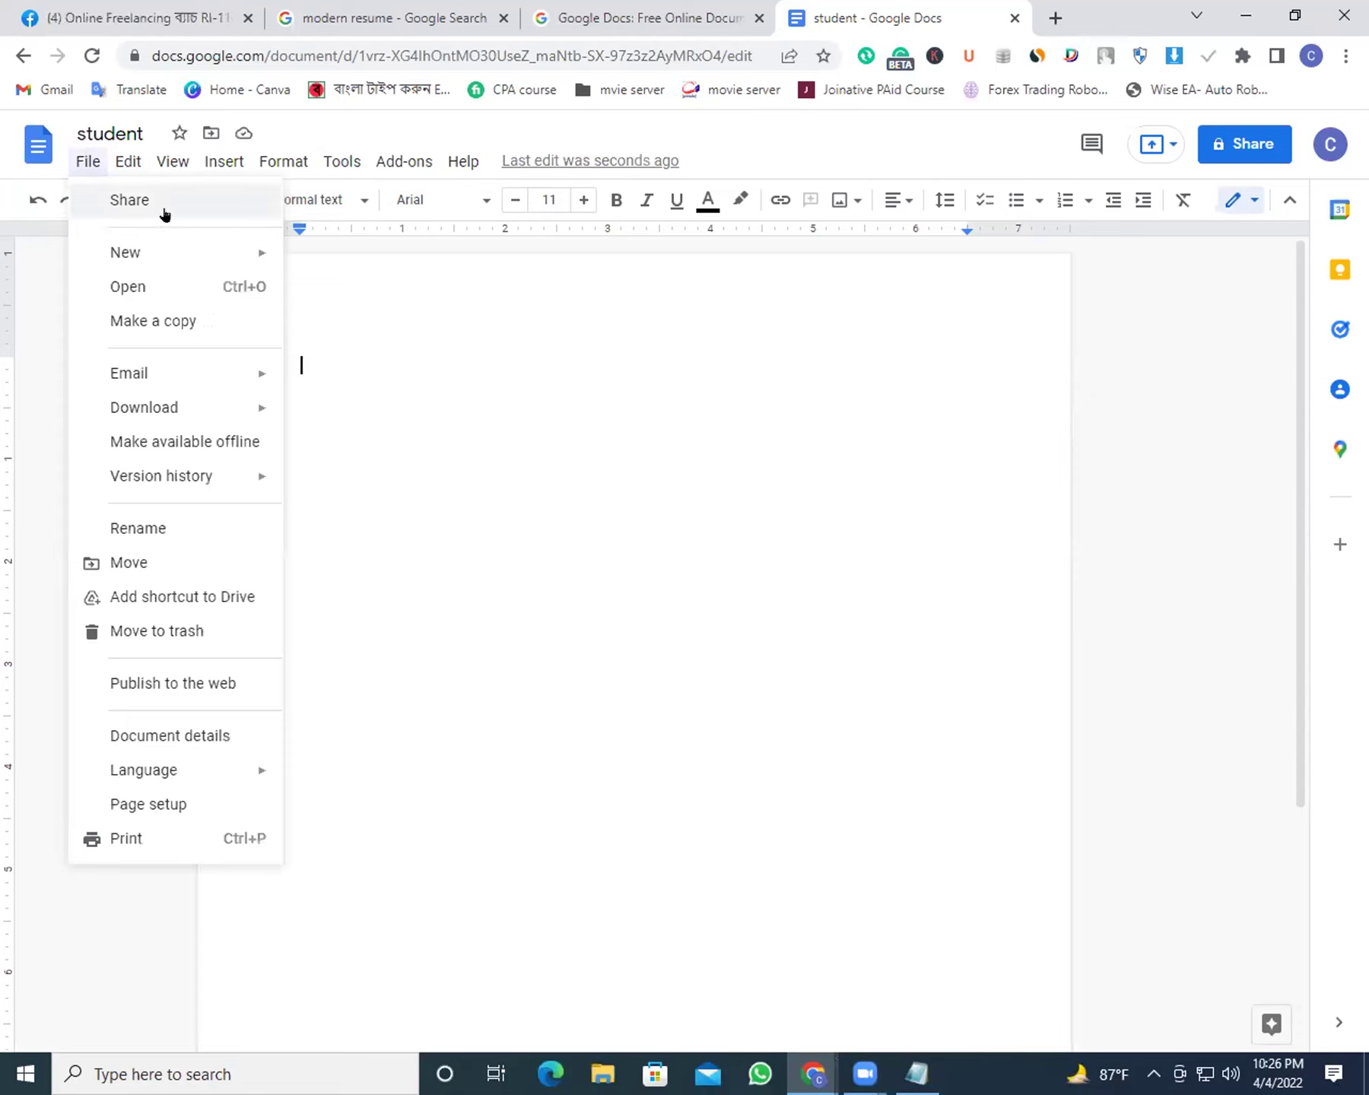
mouse_move(177, 262)
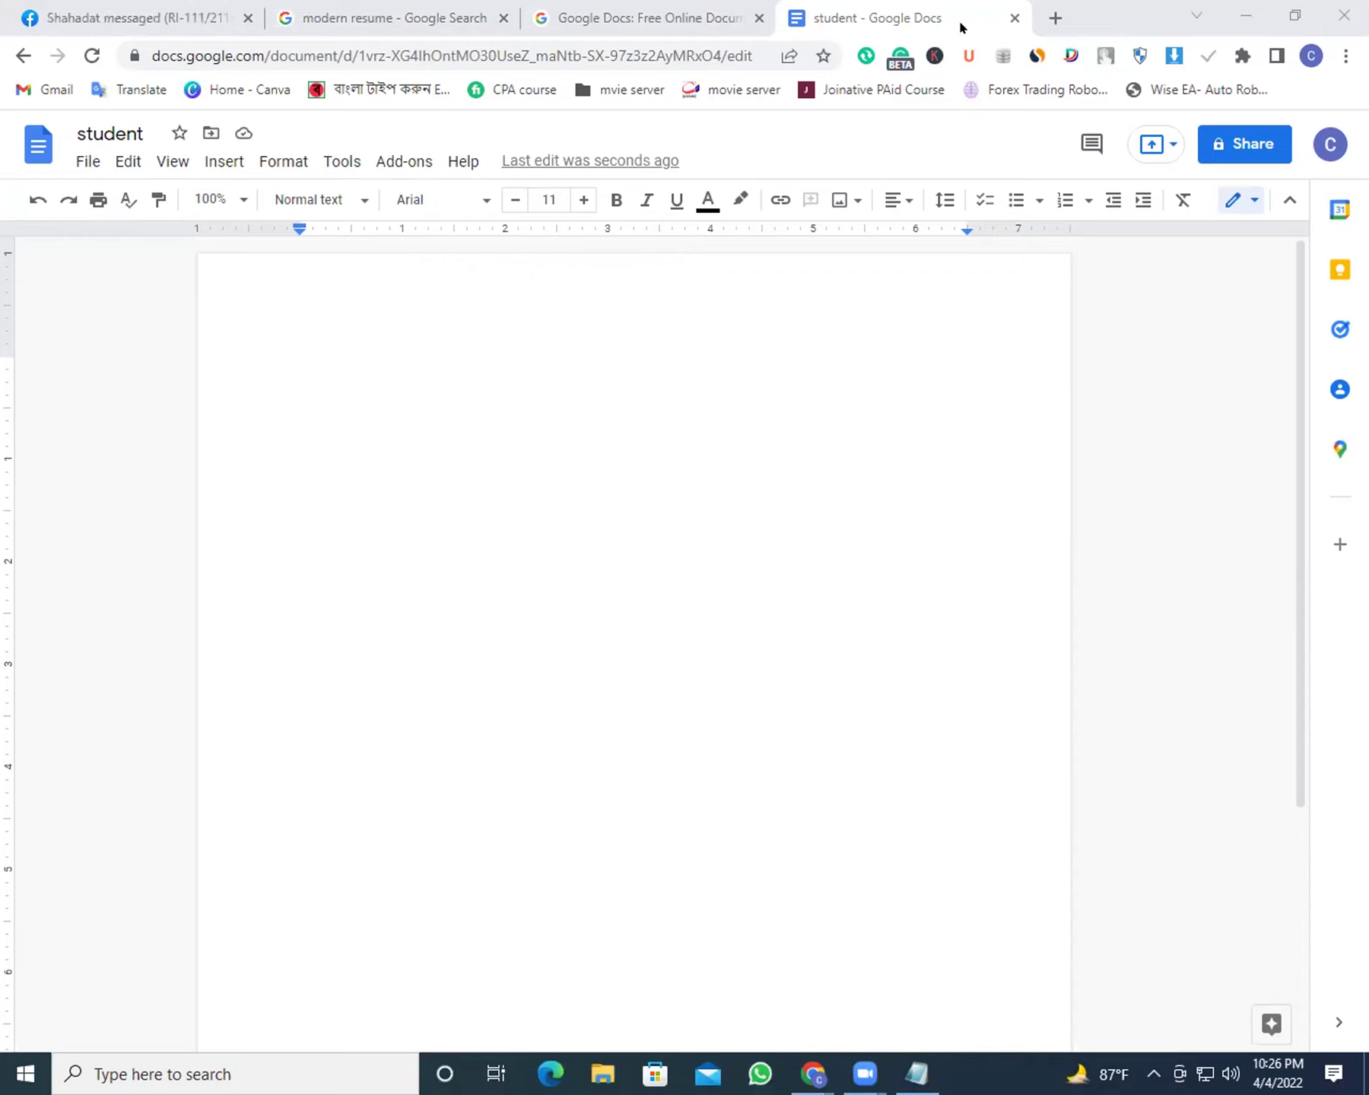
Search 'google docs' in a new tab, go to Docs home, and return to the student tab
left_click(1054, 18)
type("goog")
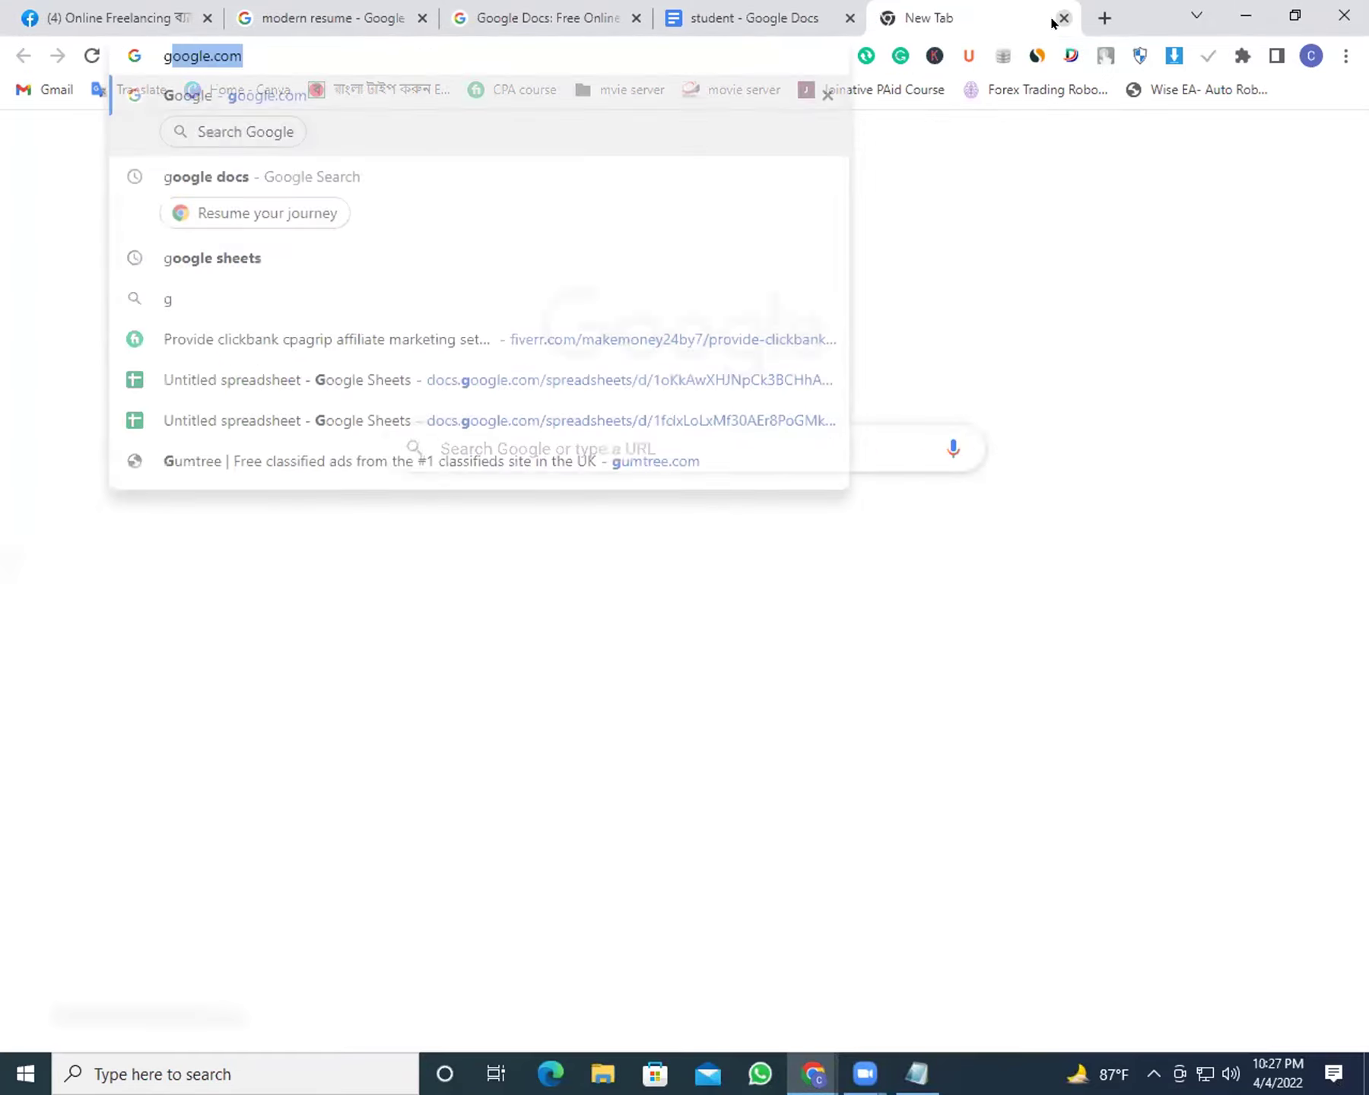
type("le docs")
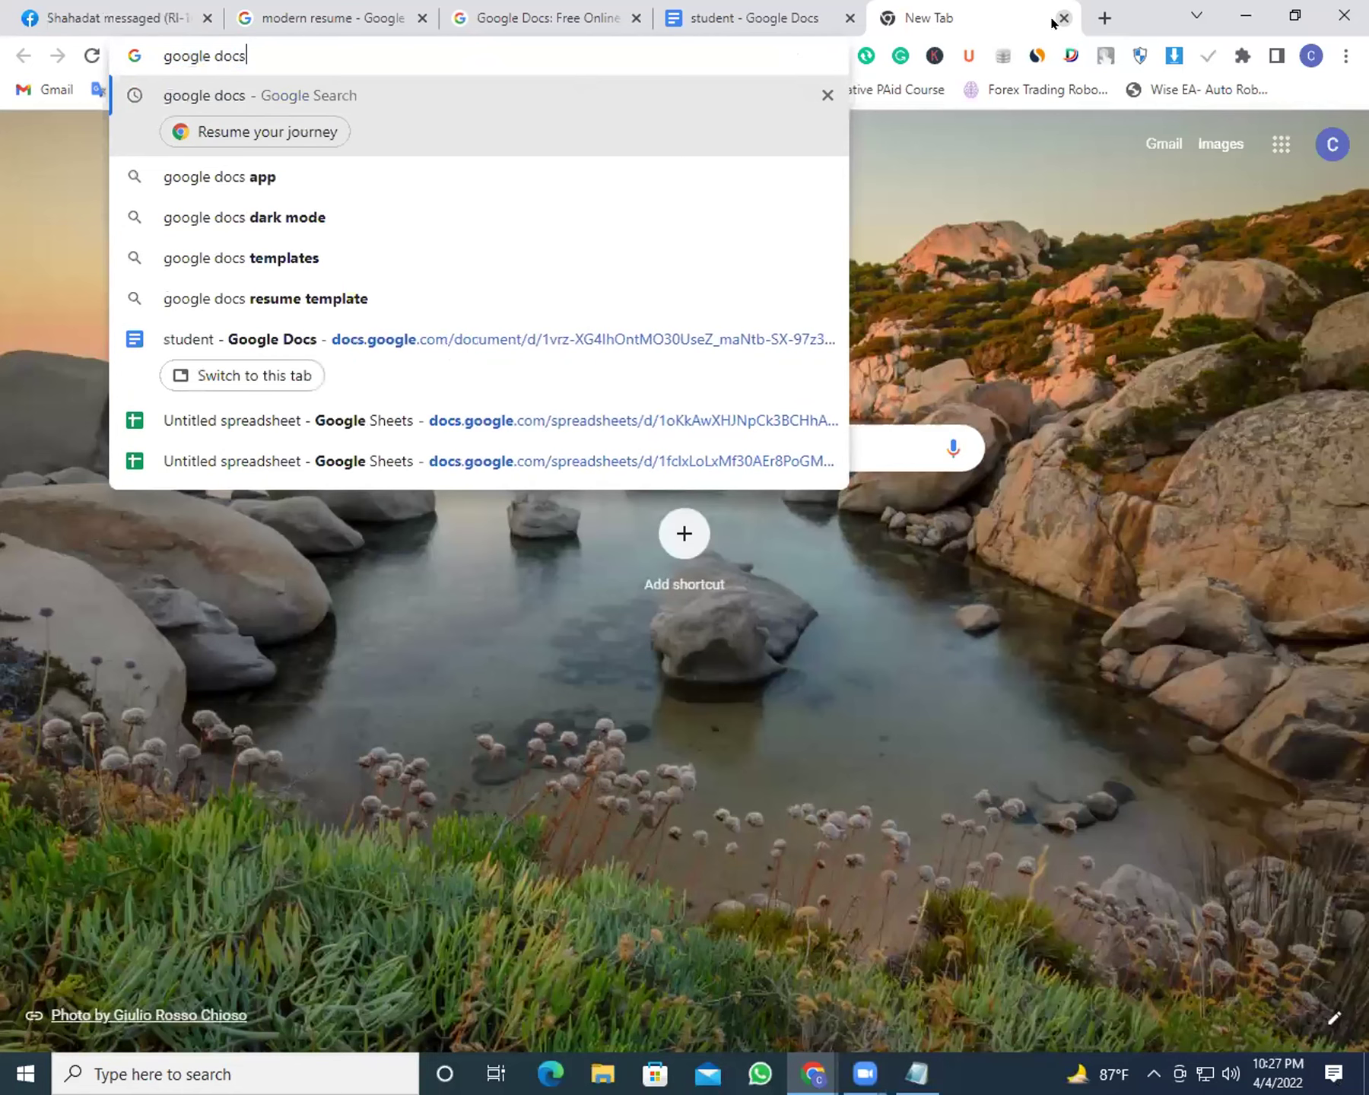
key("Return")
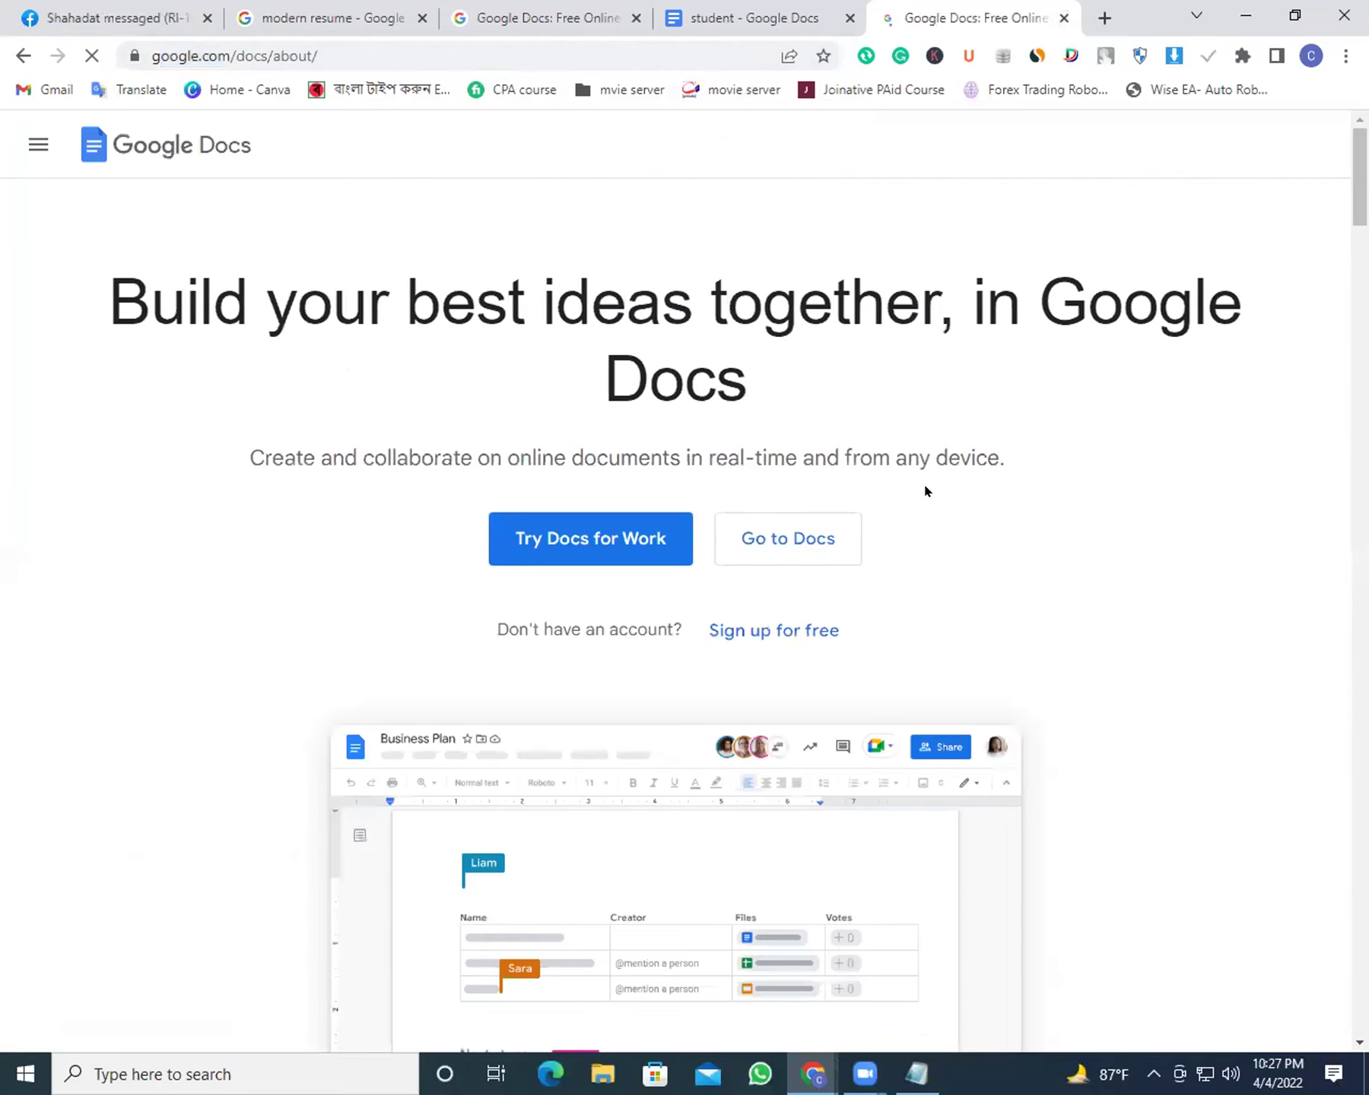
left_click(792, 541)
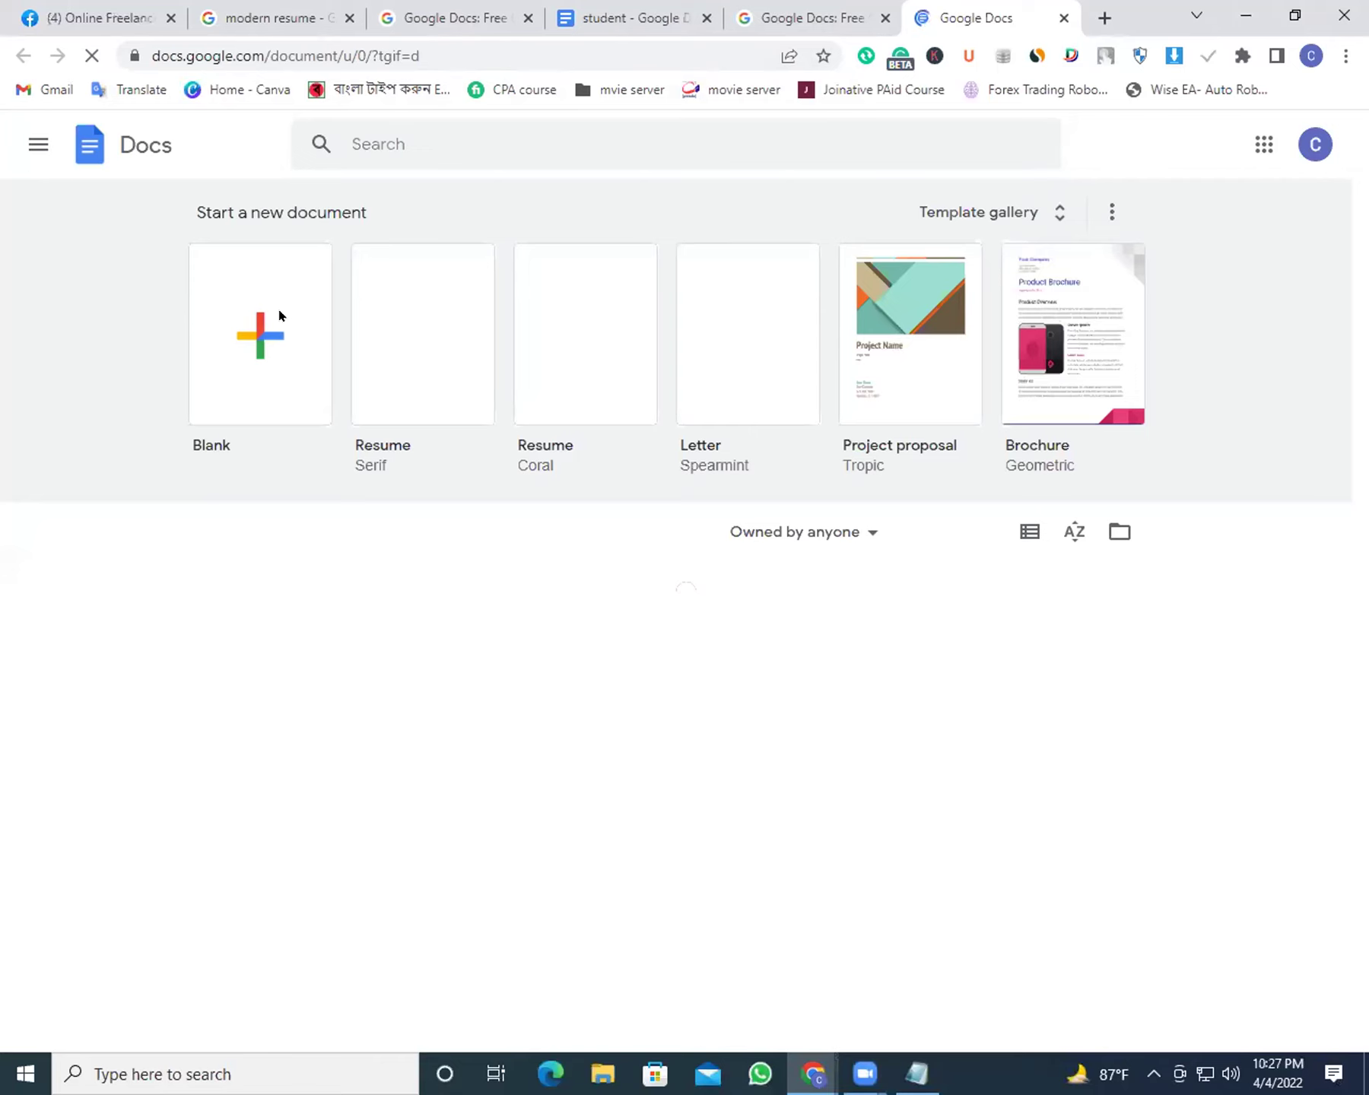
left_click(651, 13)
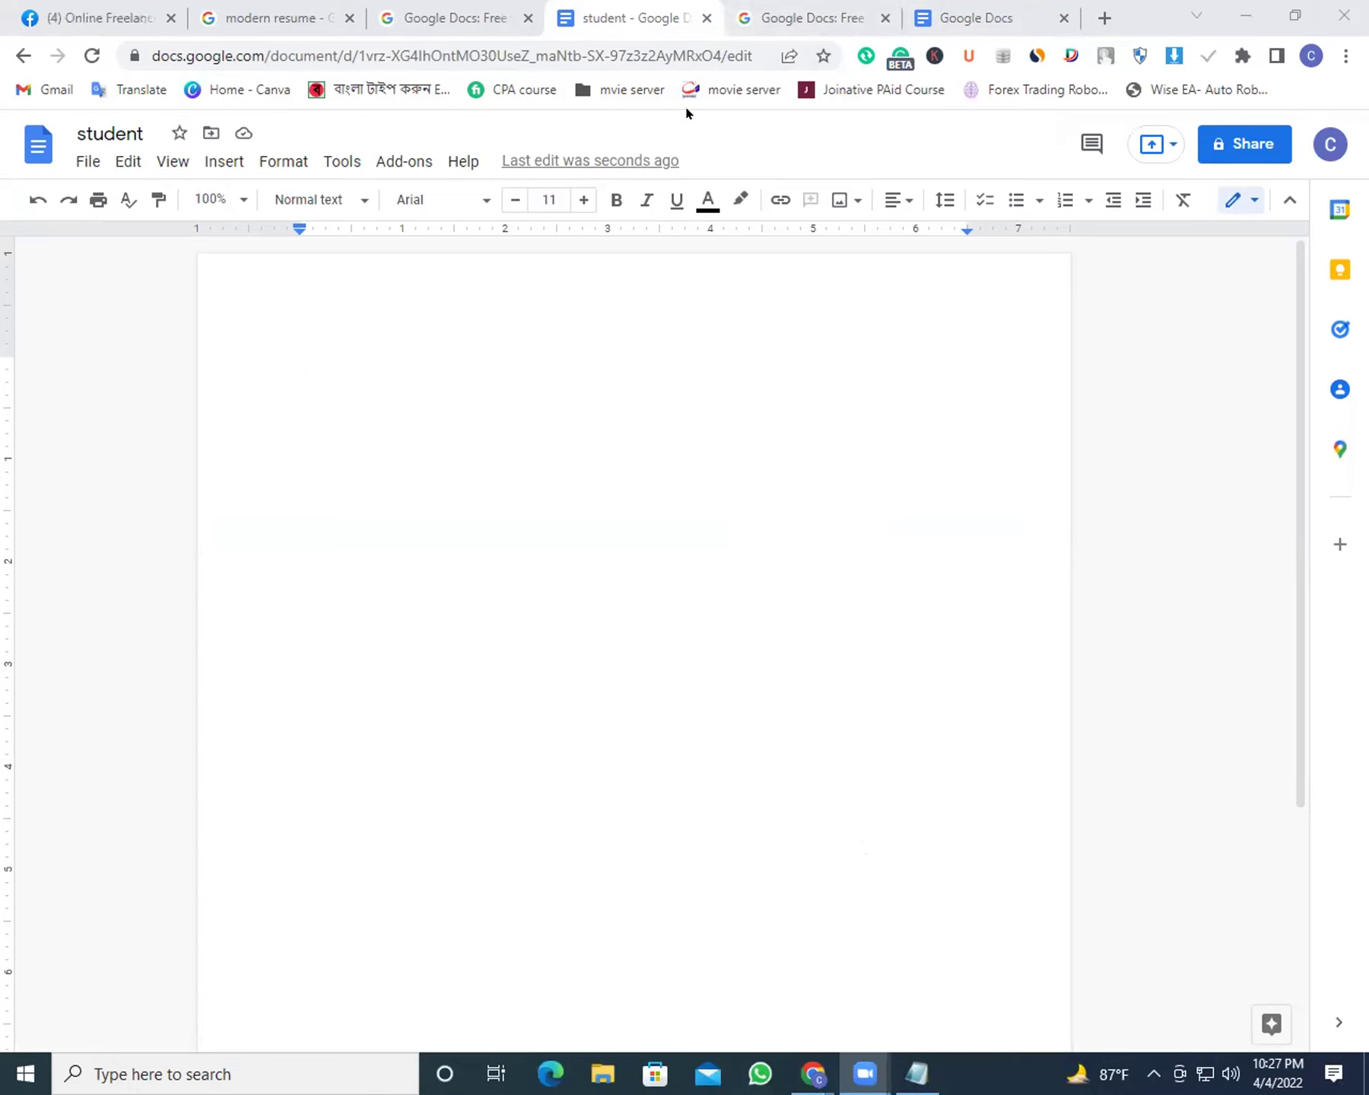
Create a new blank document via File > New > Document
left_click(79, 161)
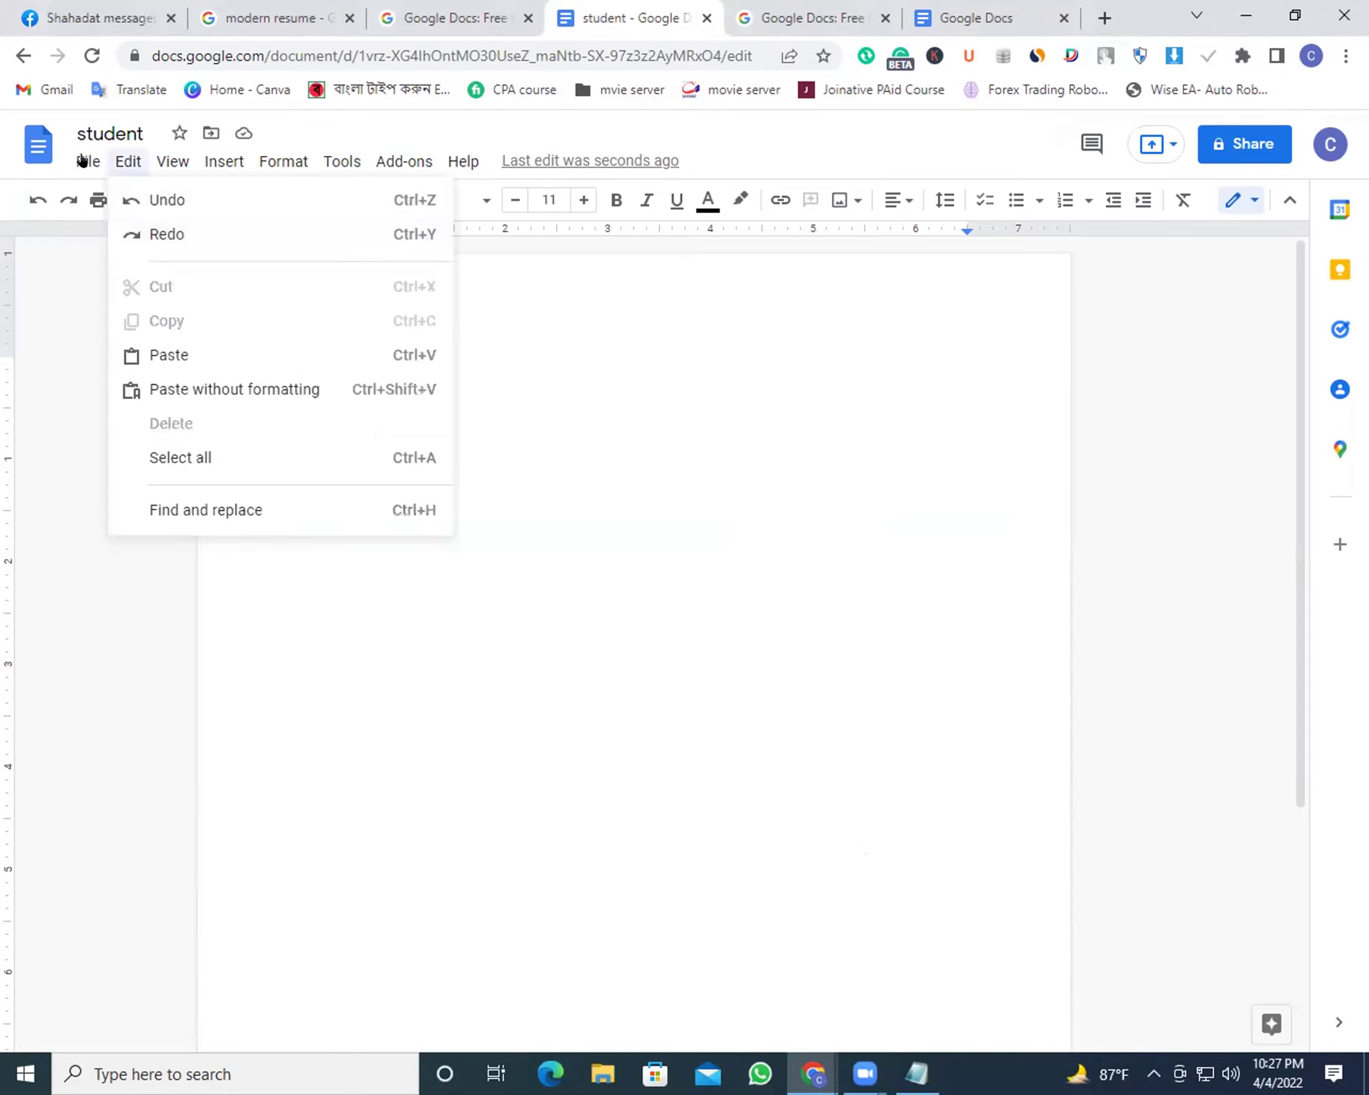
mouse_move(141, 252)
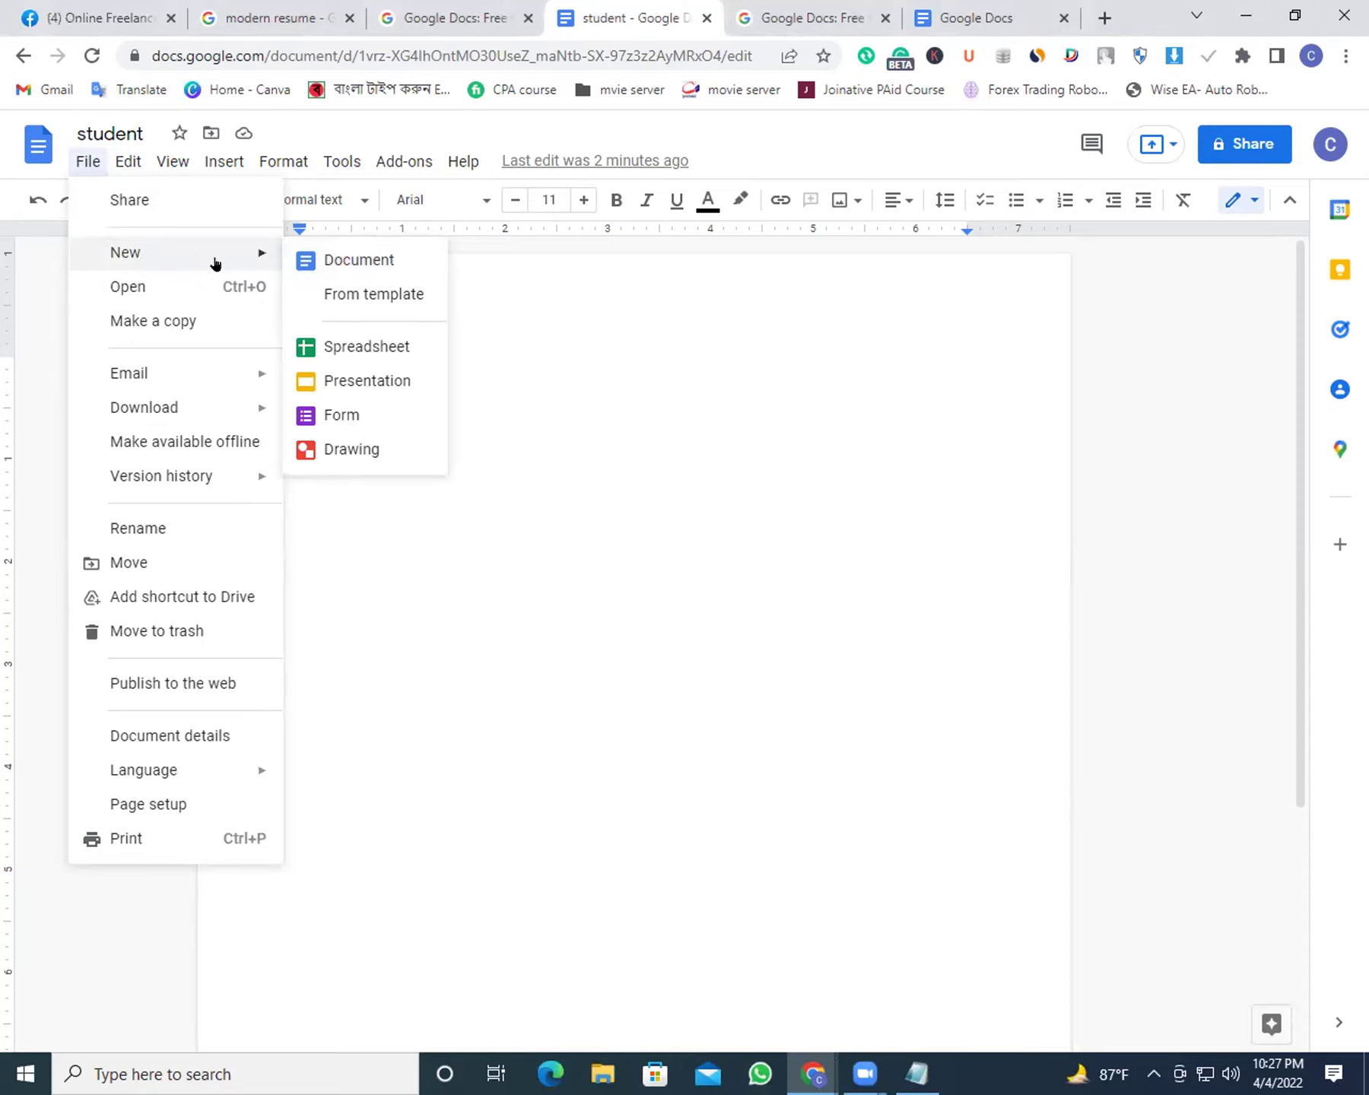
left_click(330, 261)
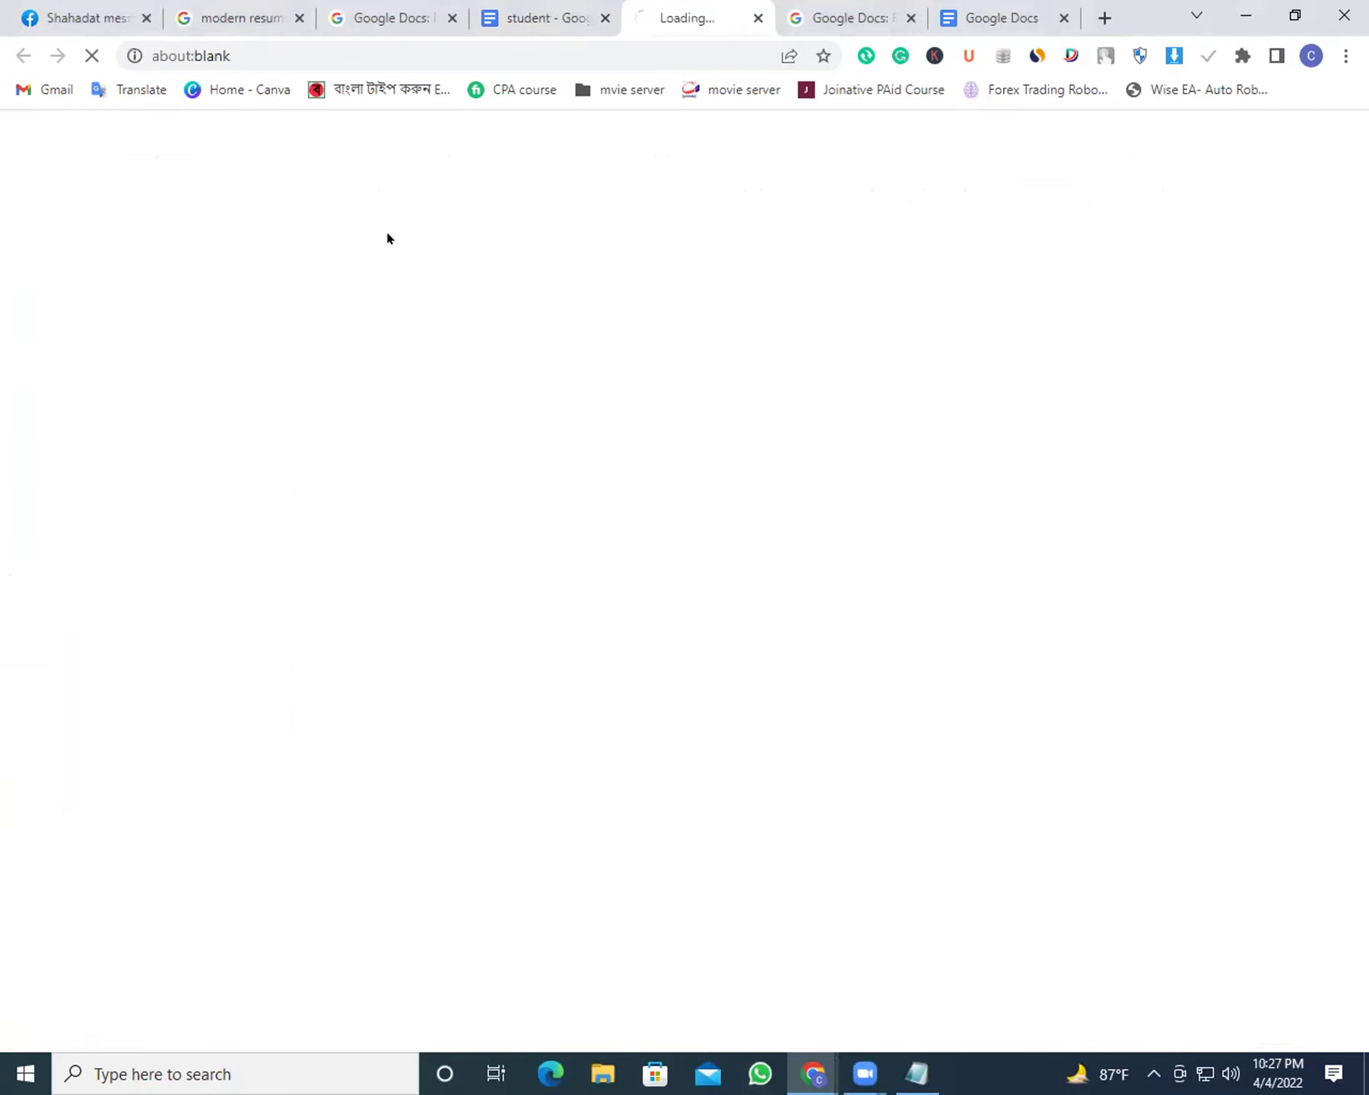
Close the two spare Docs tabs and bring up File > Open from the student document
left_click(909, 18)
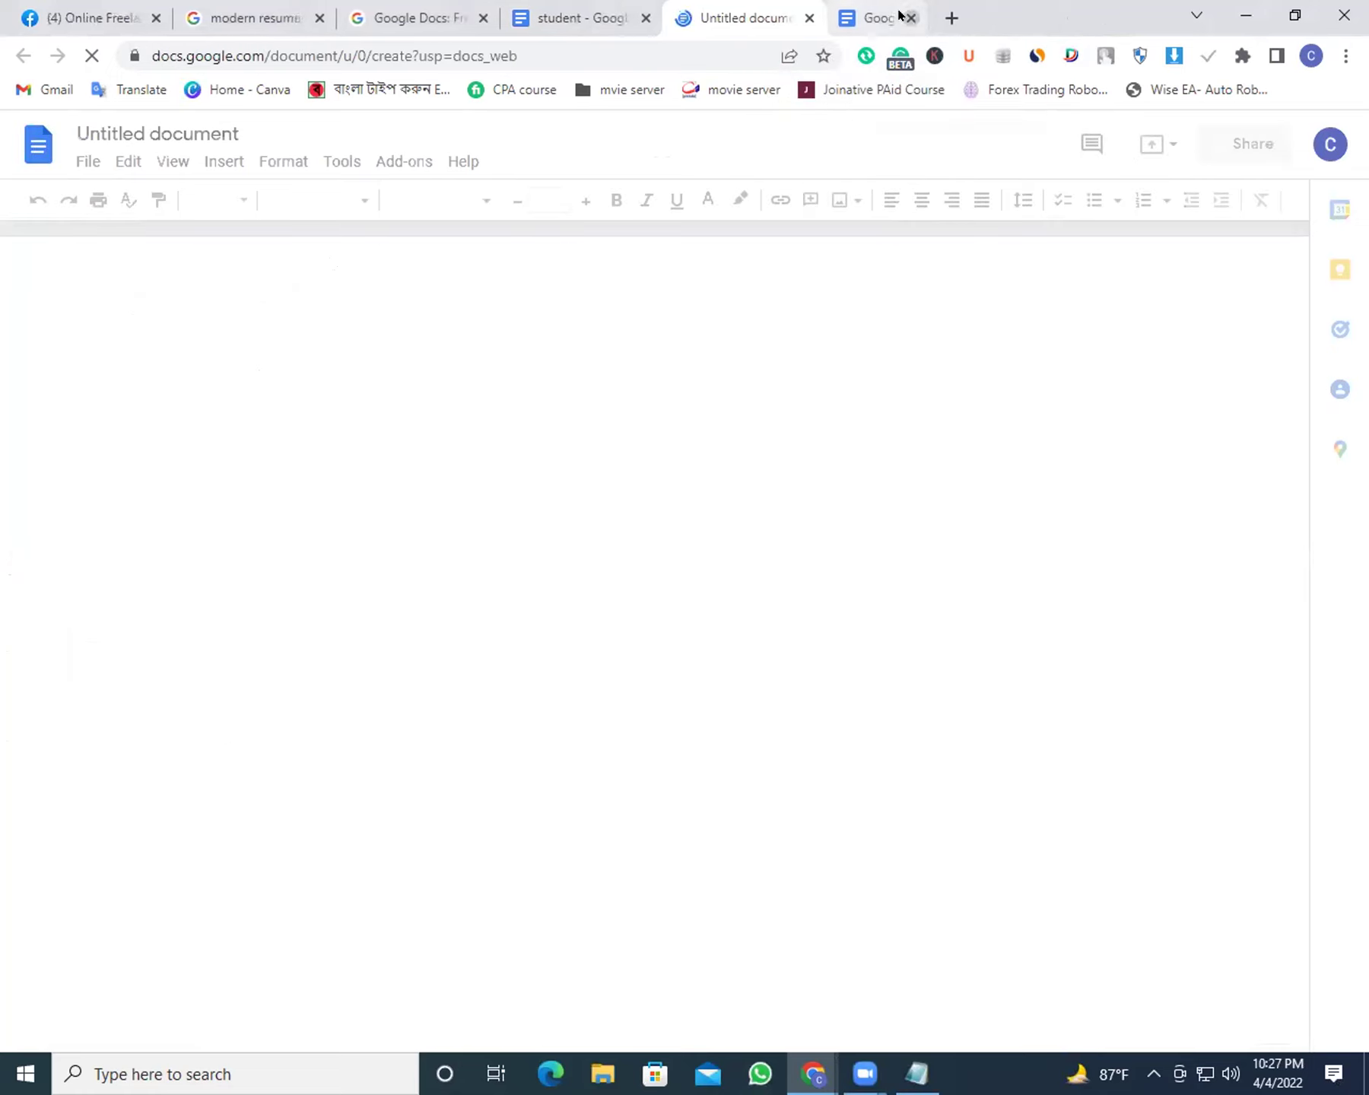
left_click(910, 17)
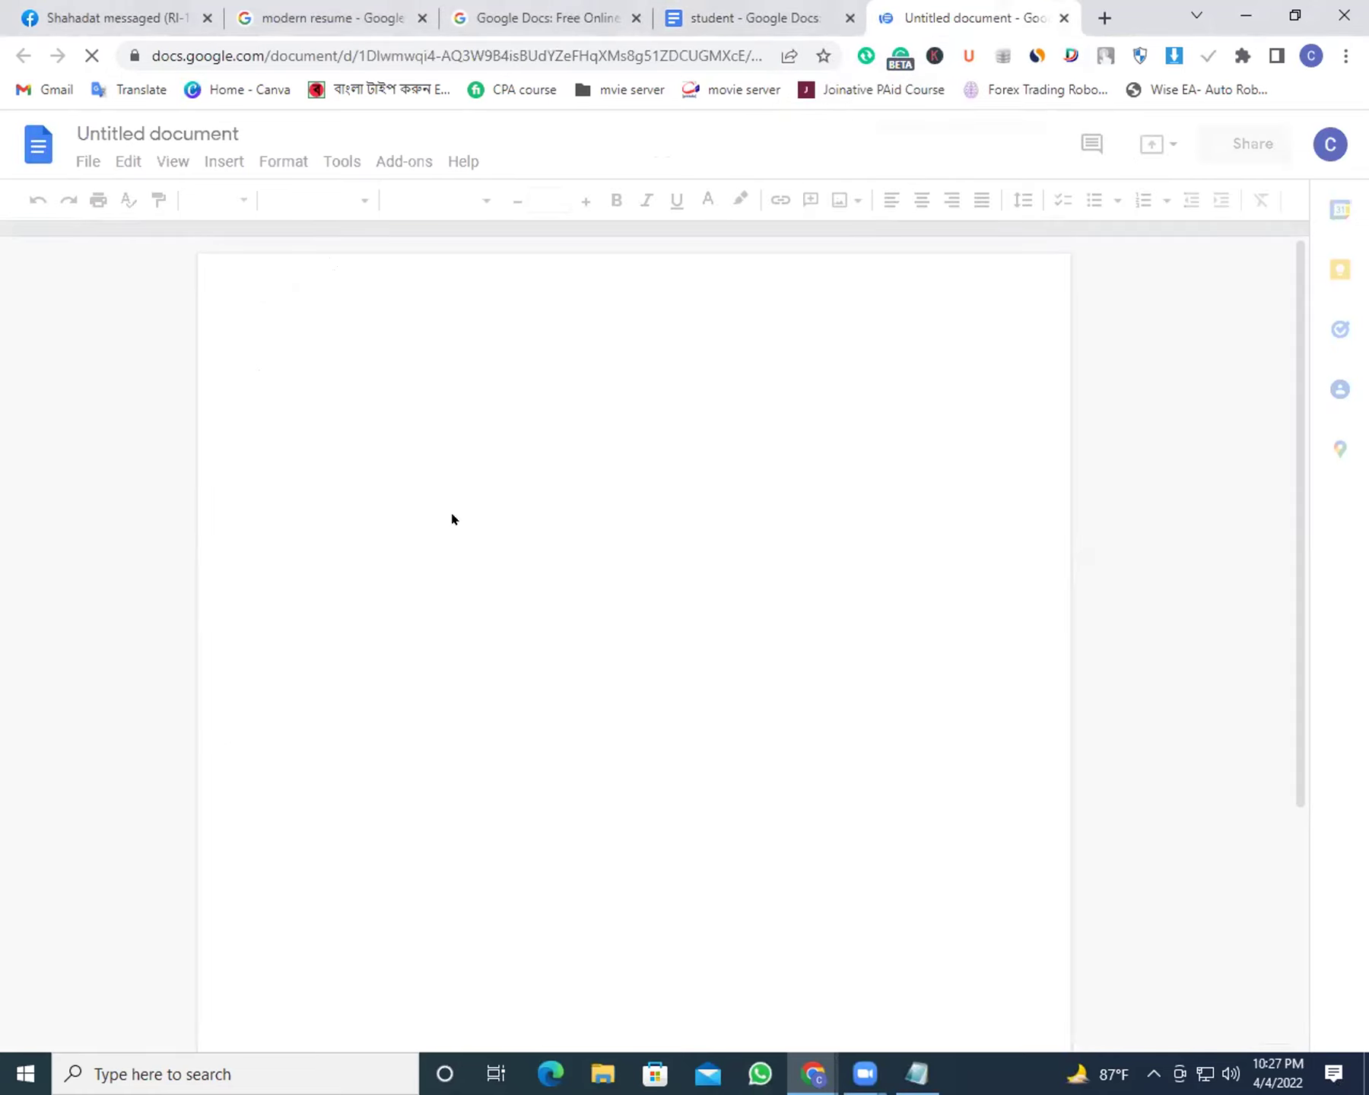
left_click(773, 10)
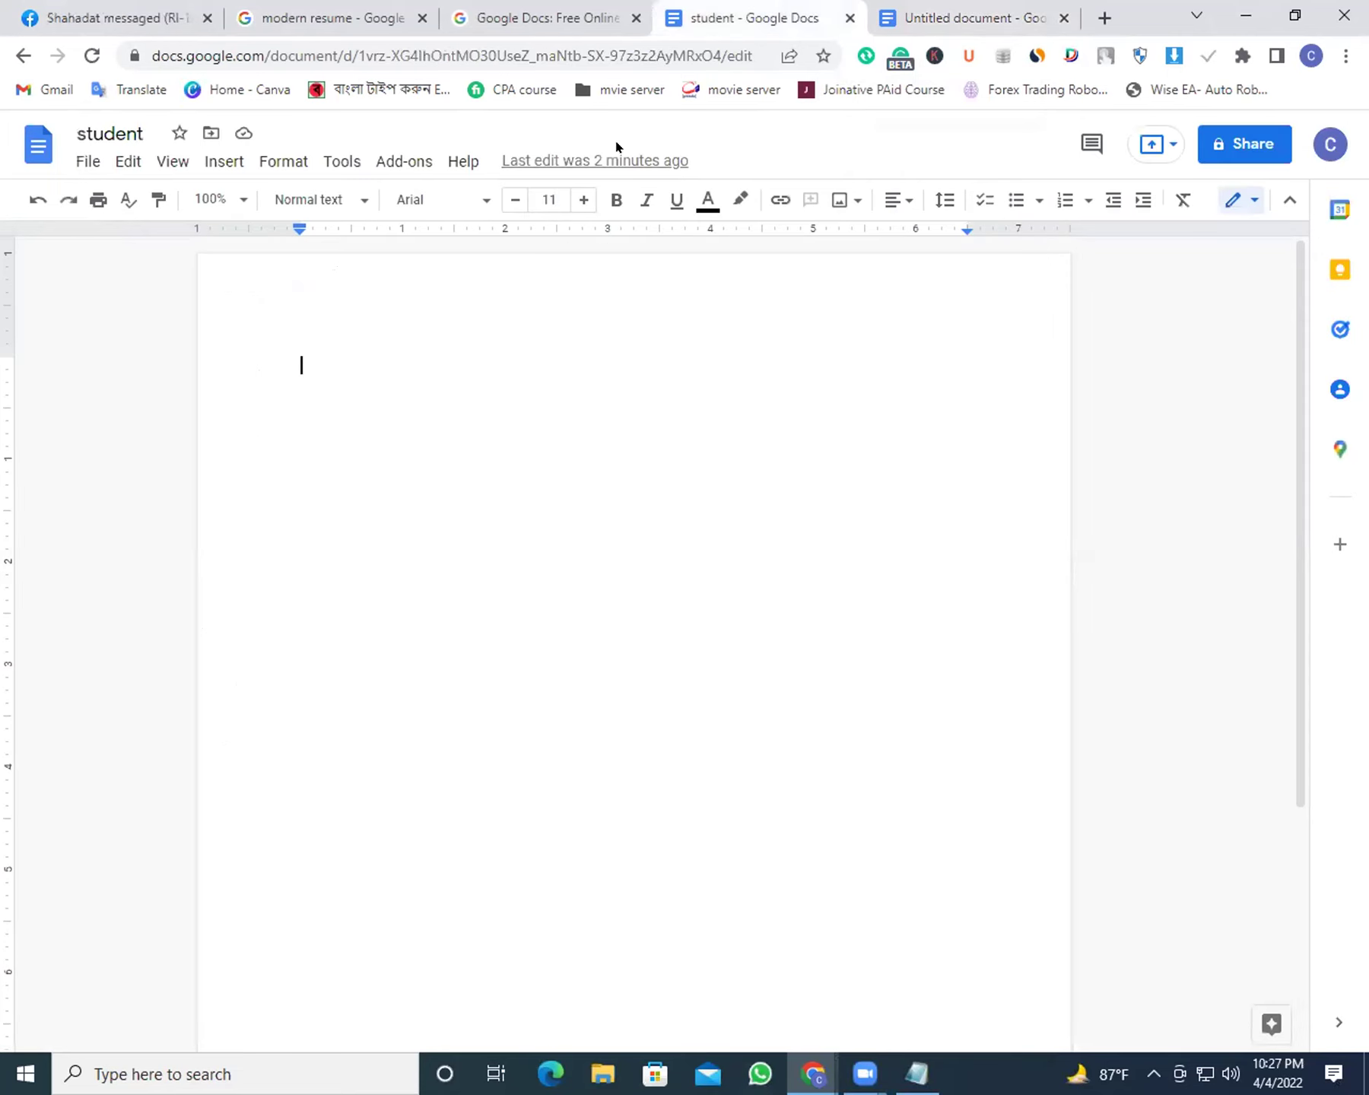
left_click(89, 162)
left_click(131, 288)
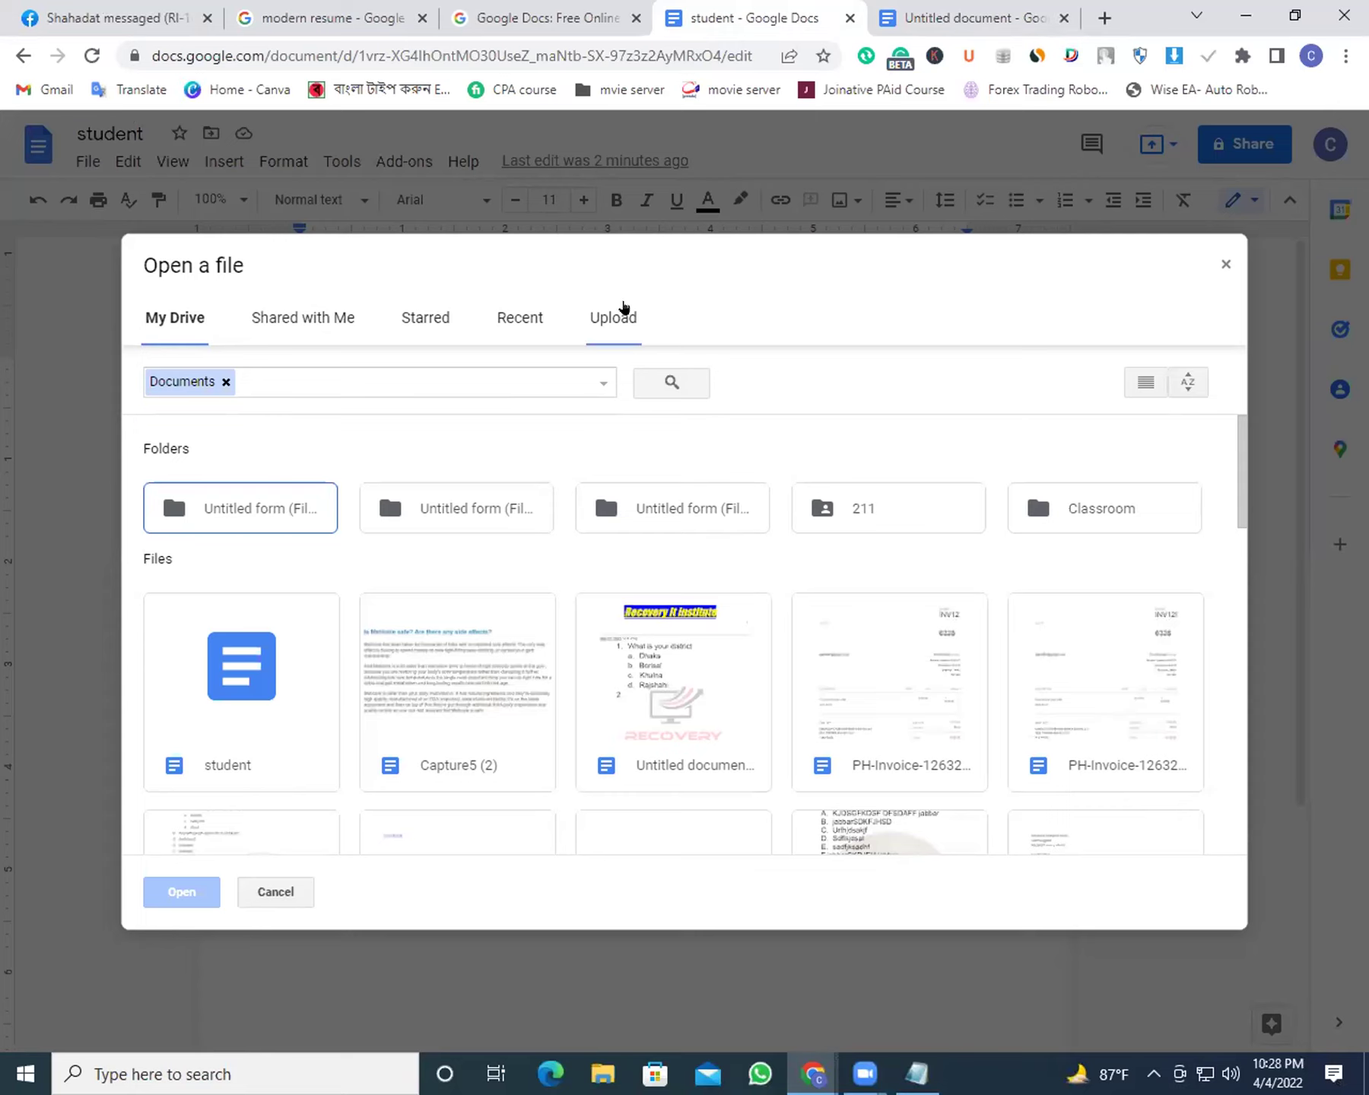
Try uploading from the device, cancel the file browser, close Open a file, and reopen File
left_click(623, 307)
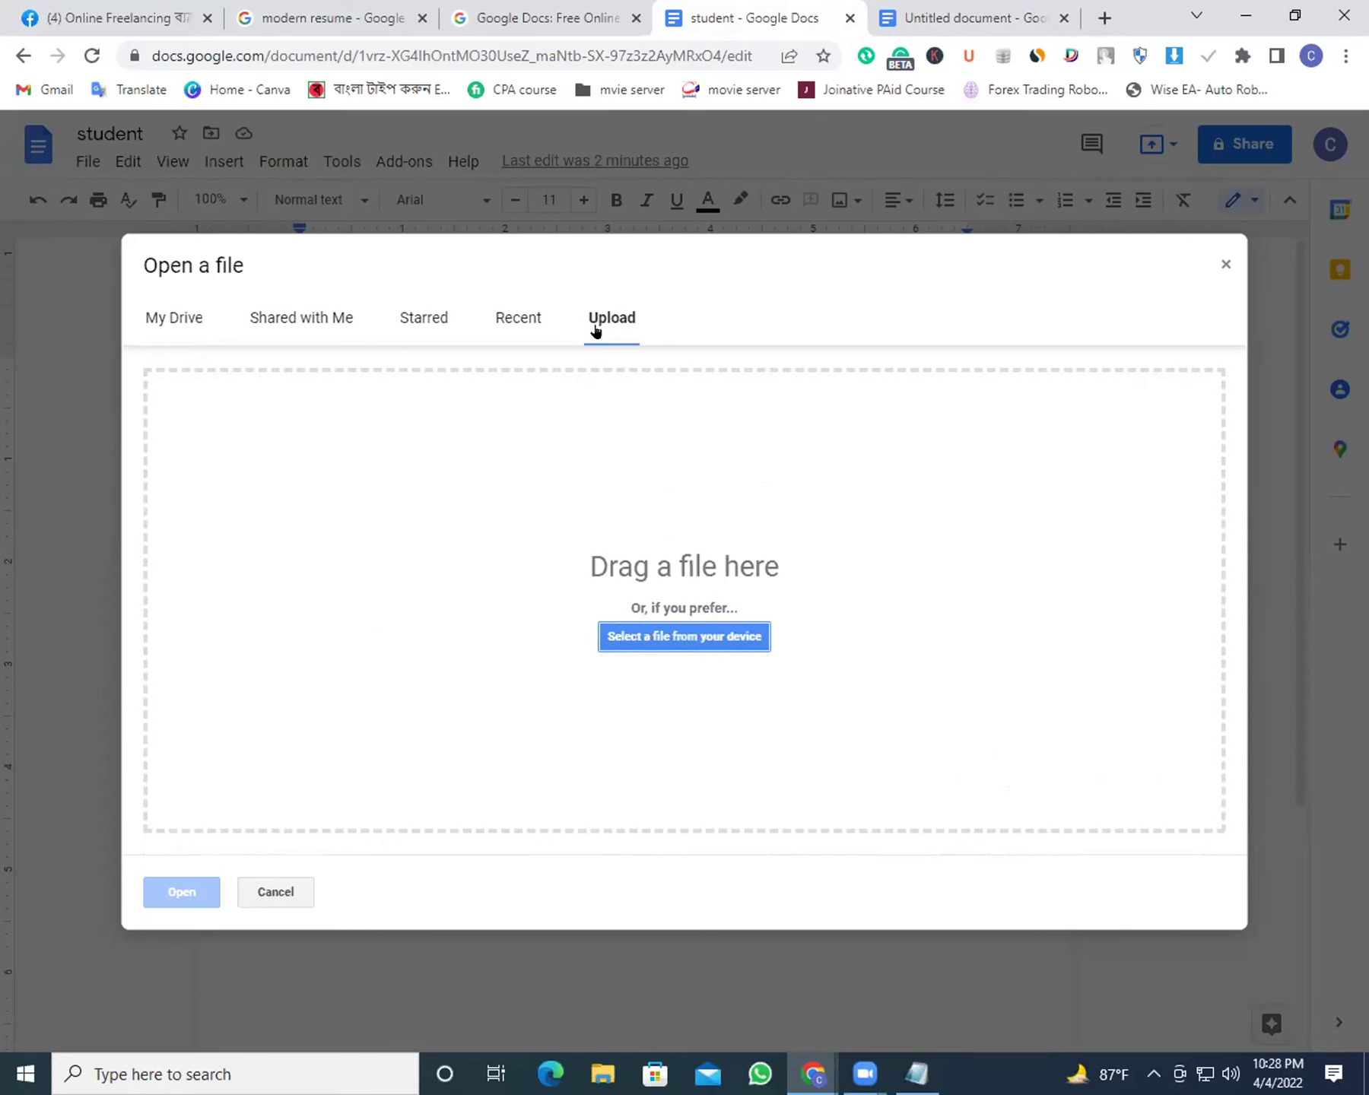
left_click(686, 636)
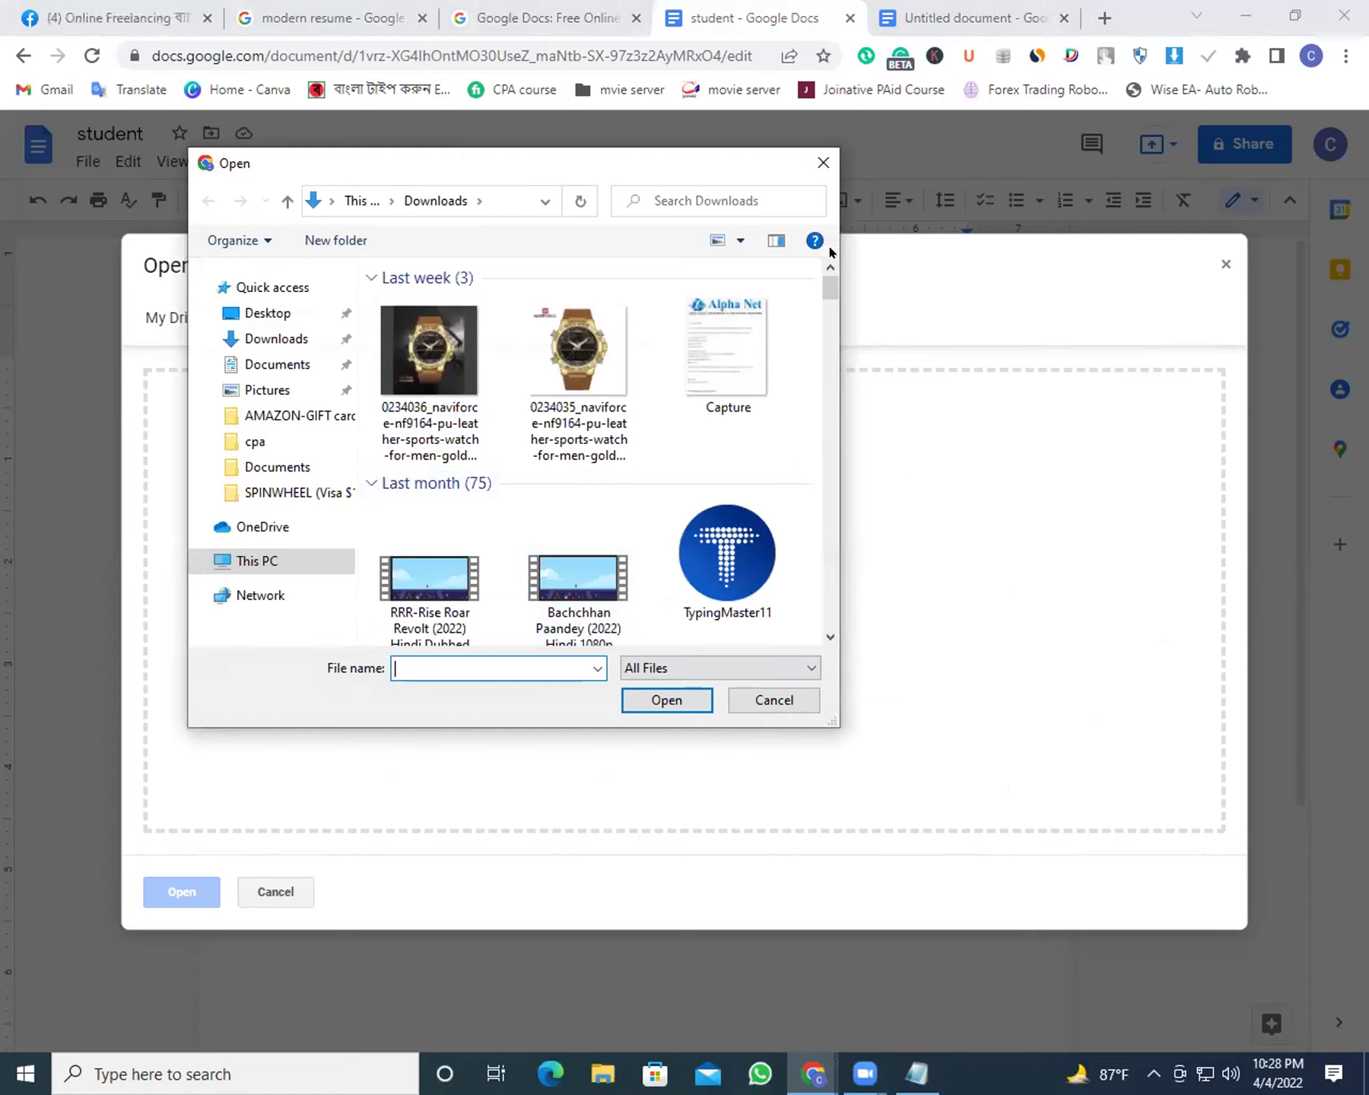
left_click(823, 163)
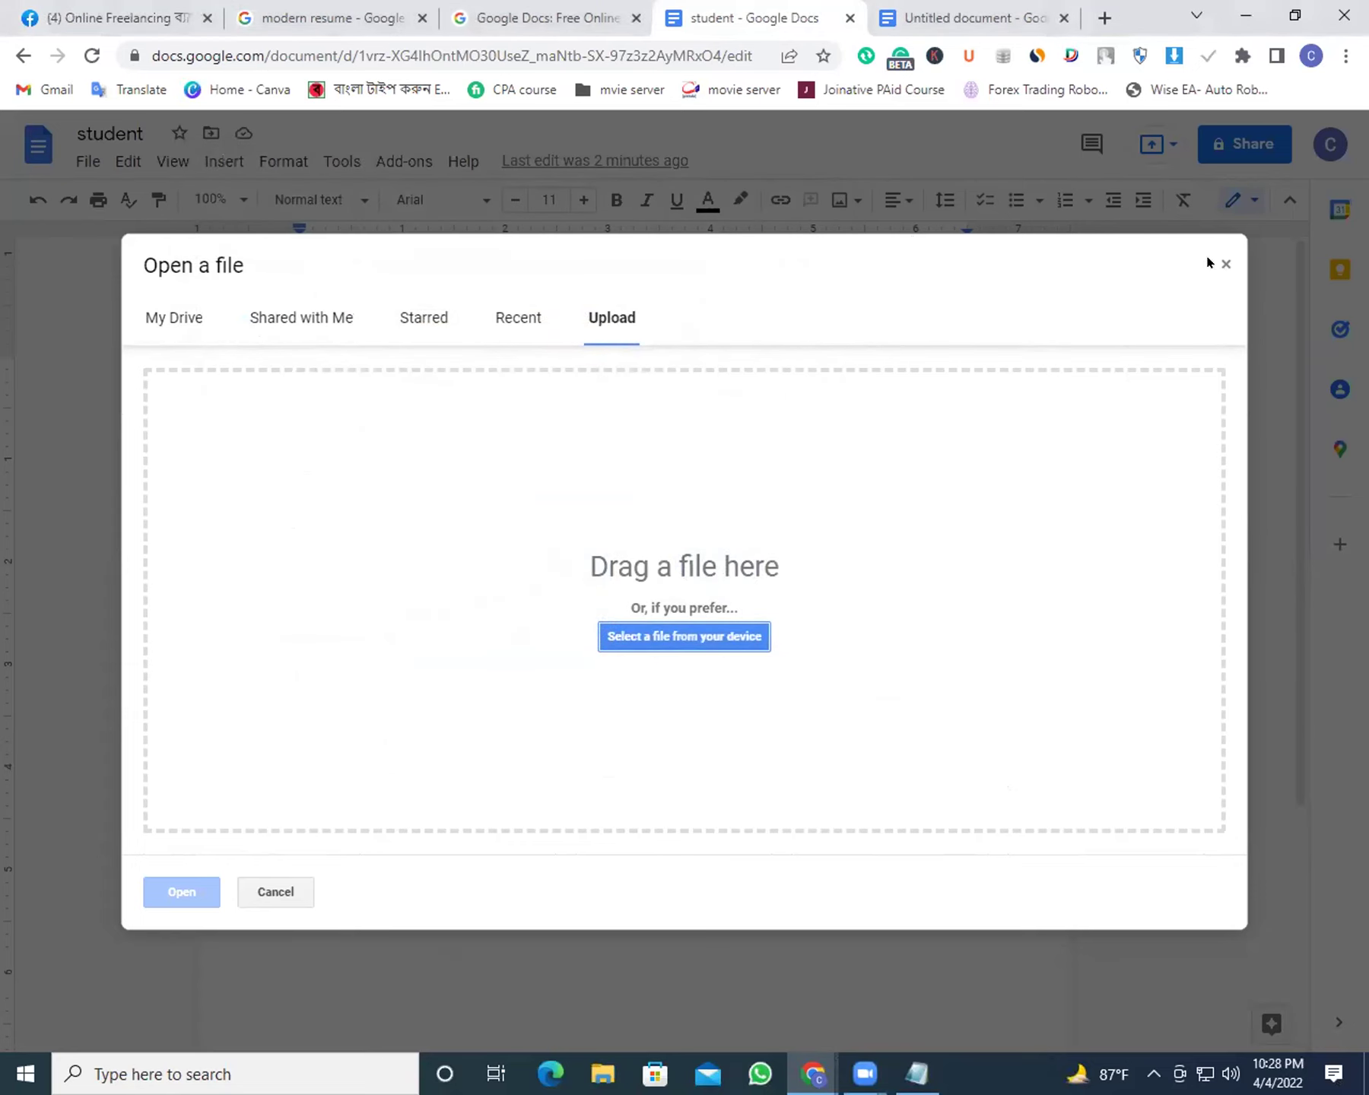
left_click(1223, 263)
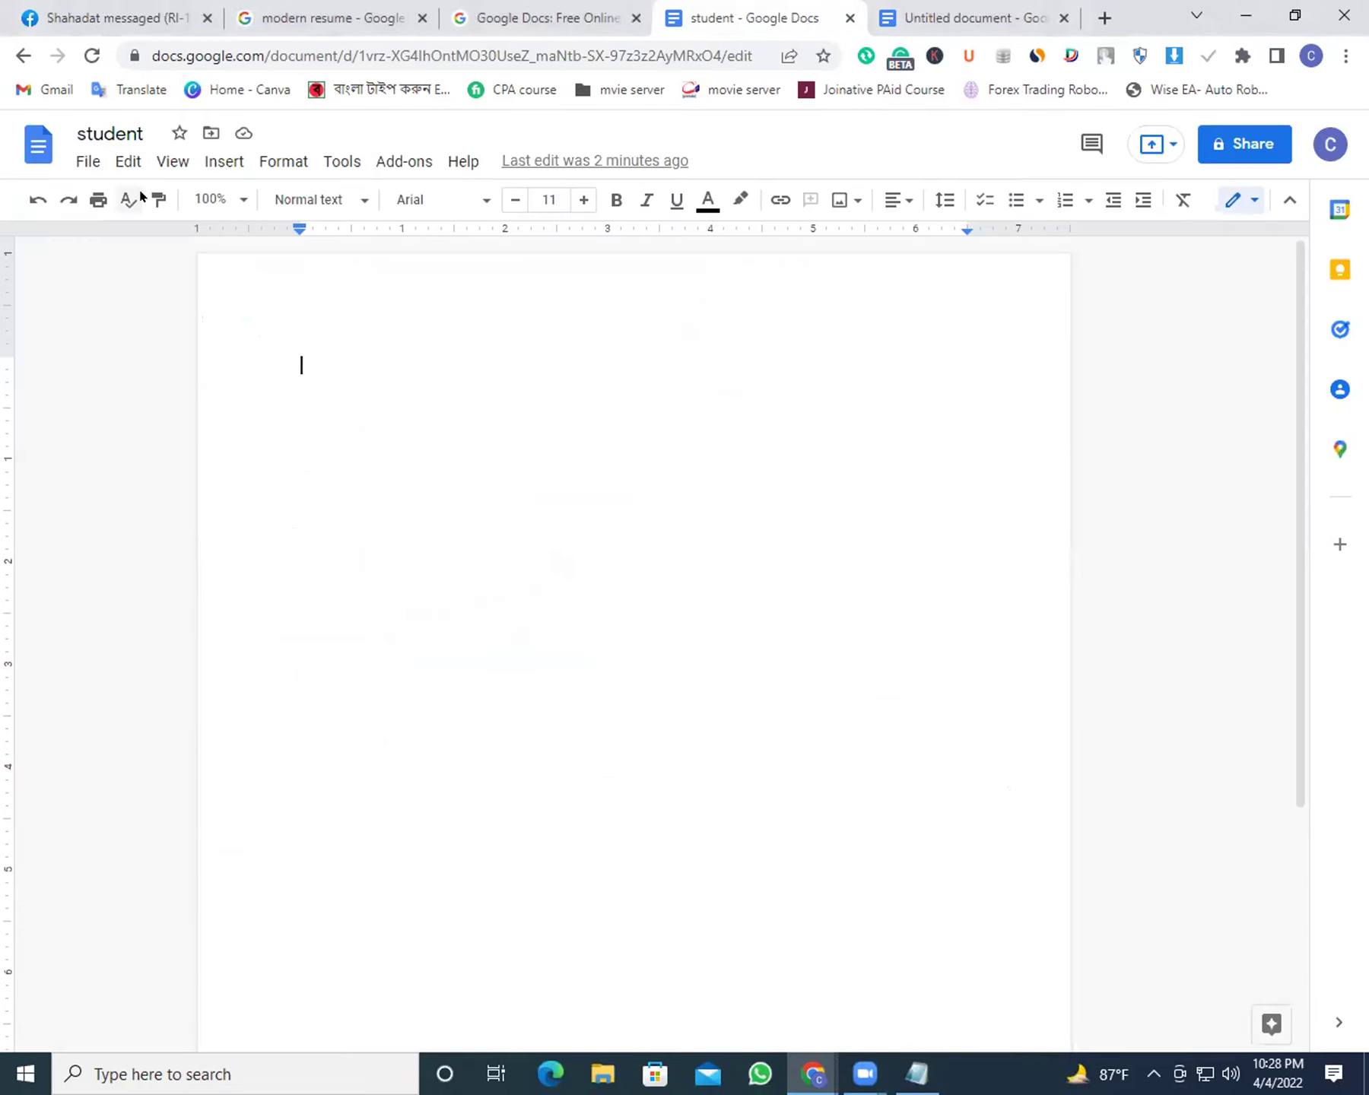
left_click(82, 162)
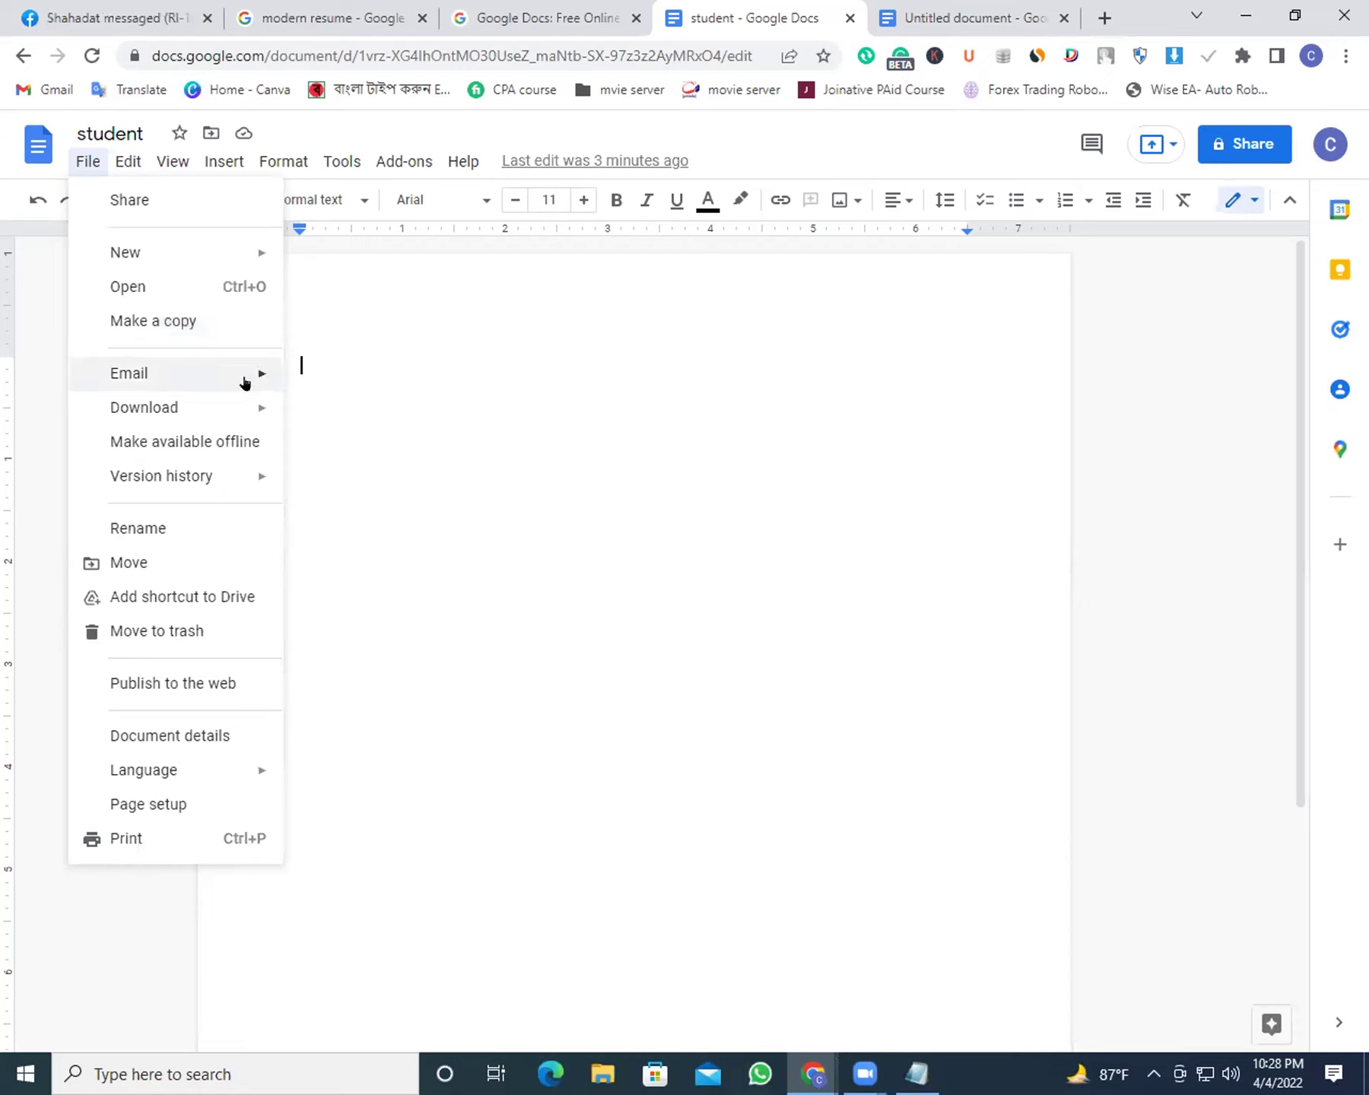
left_click(718, 370)
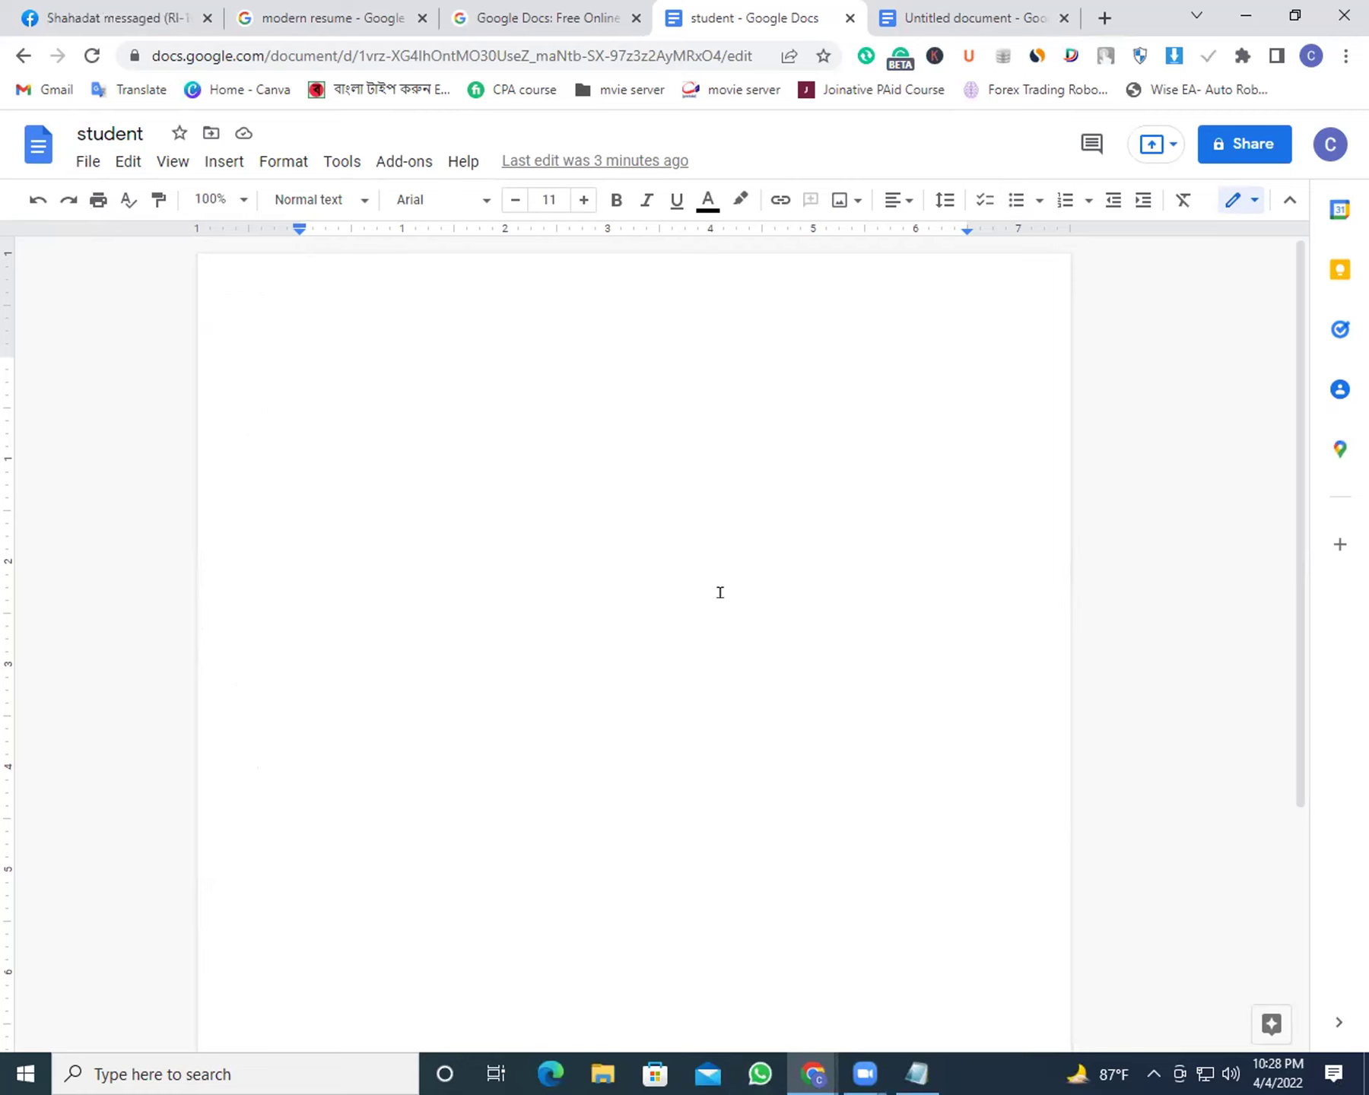
left_click(84, 162)
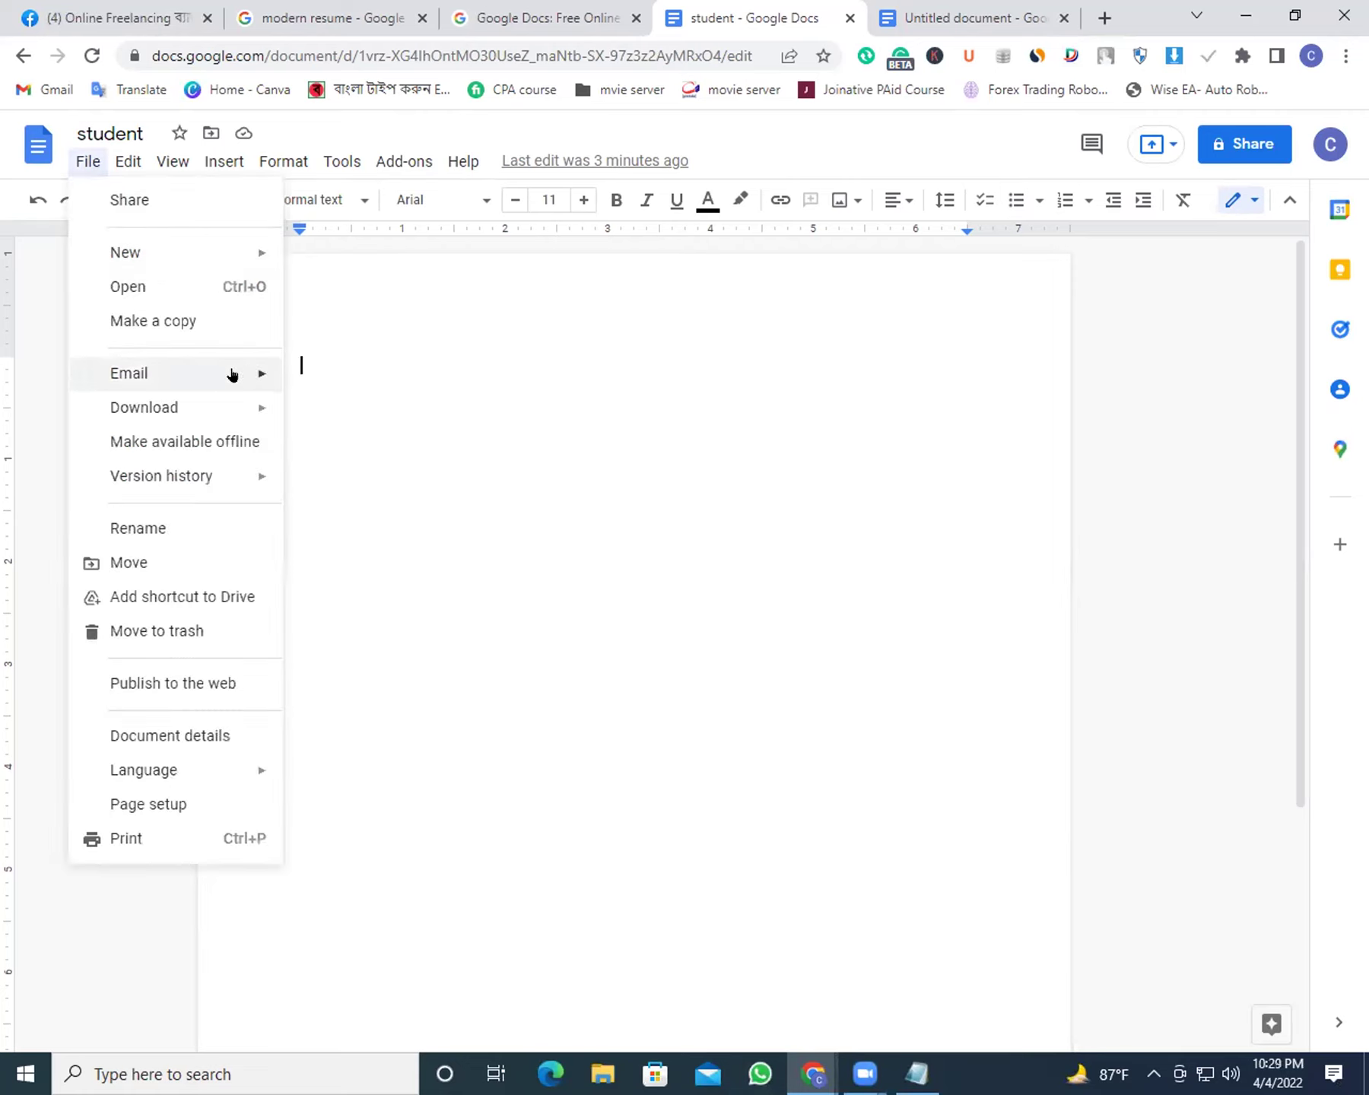
mouse_move(230, 373)
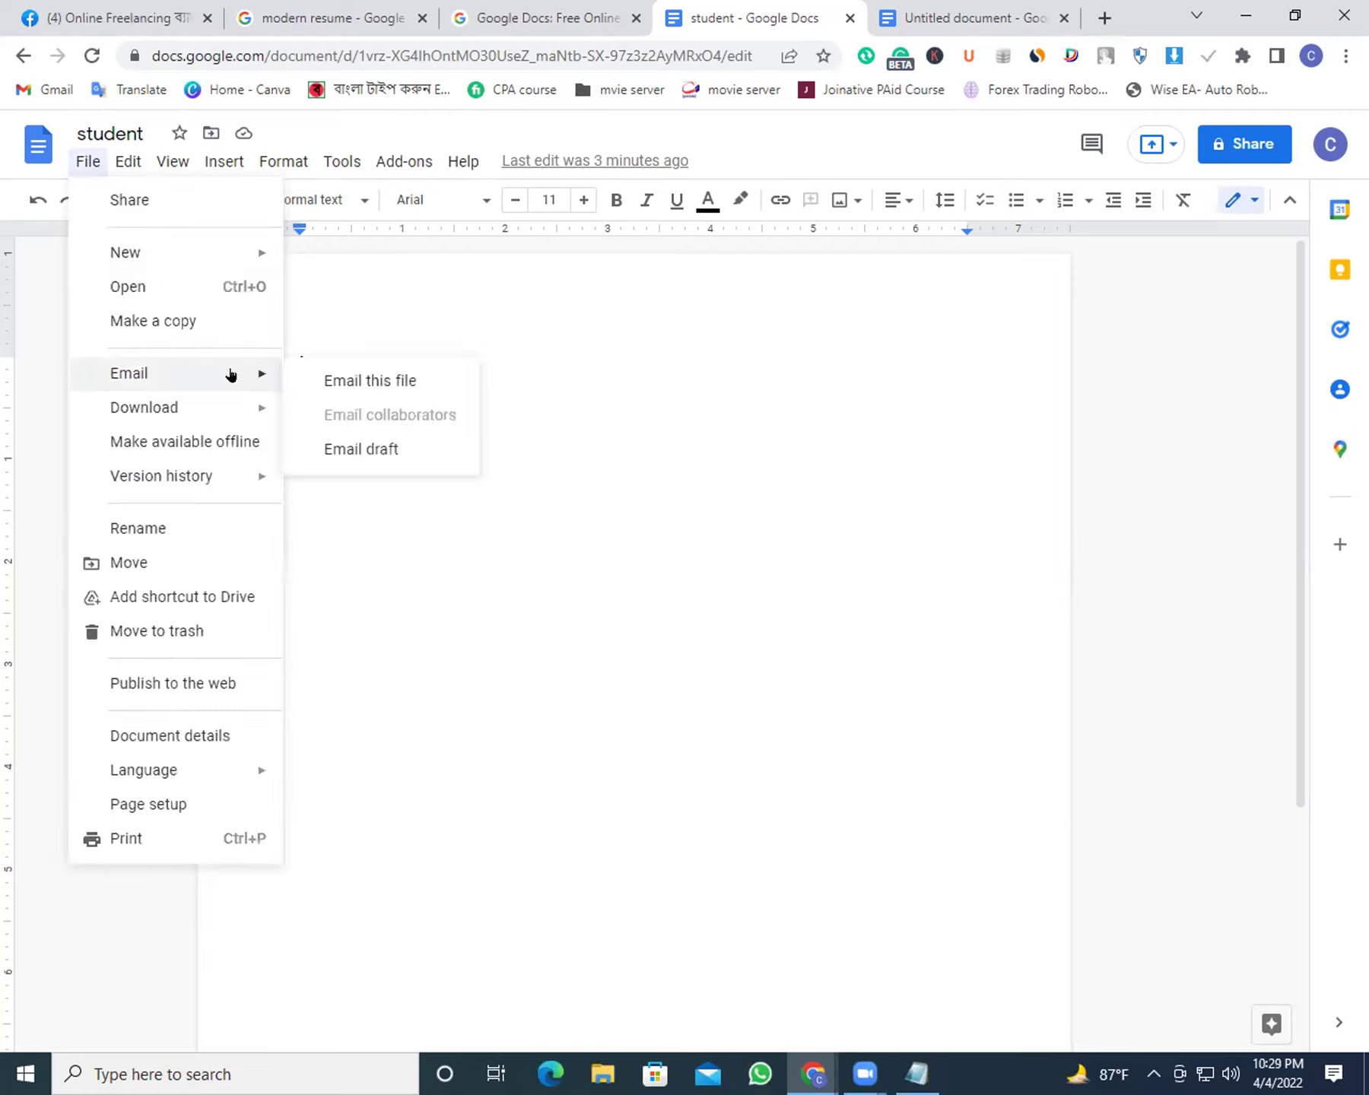
left_click(369, 383)
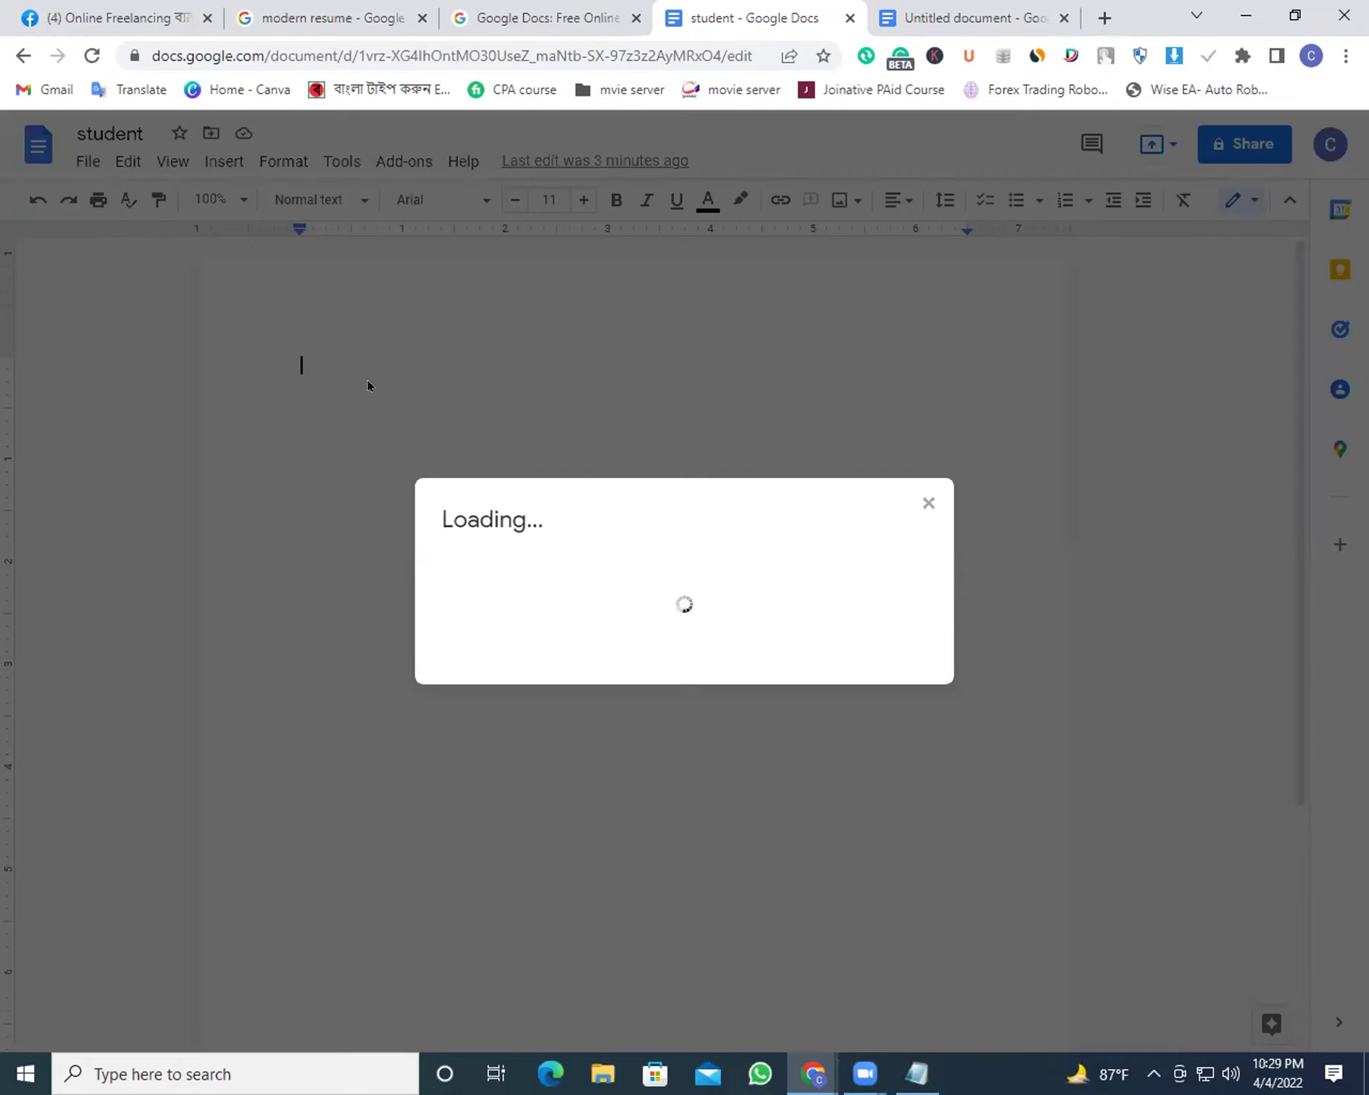
left_click(533, 445)
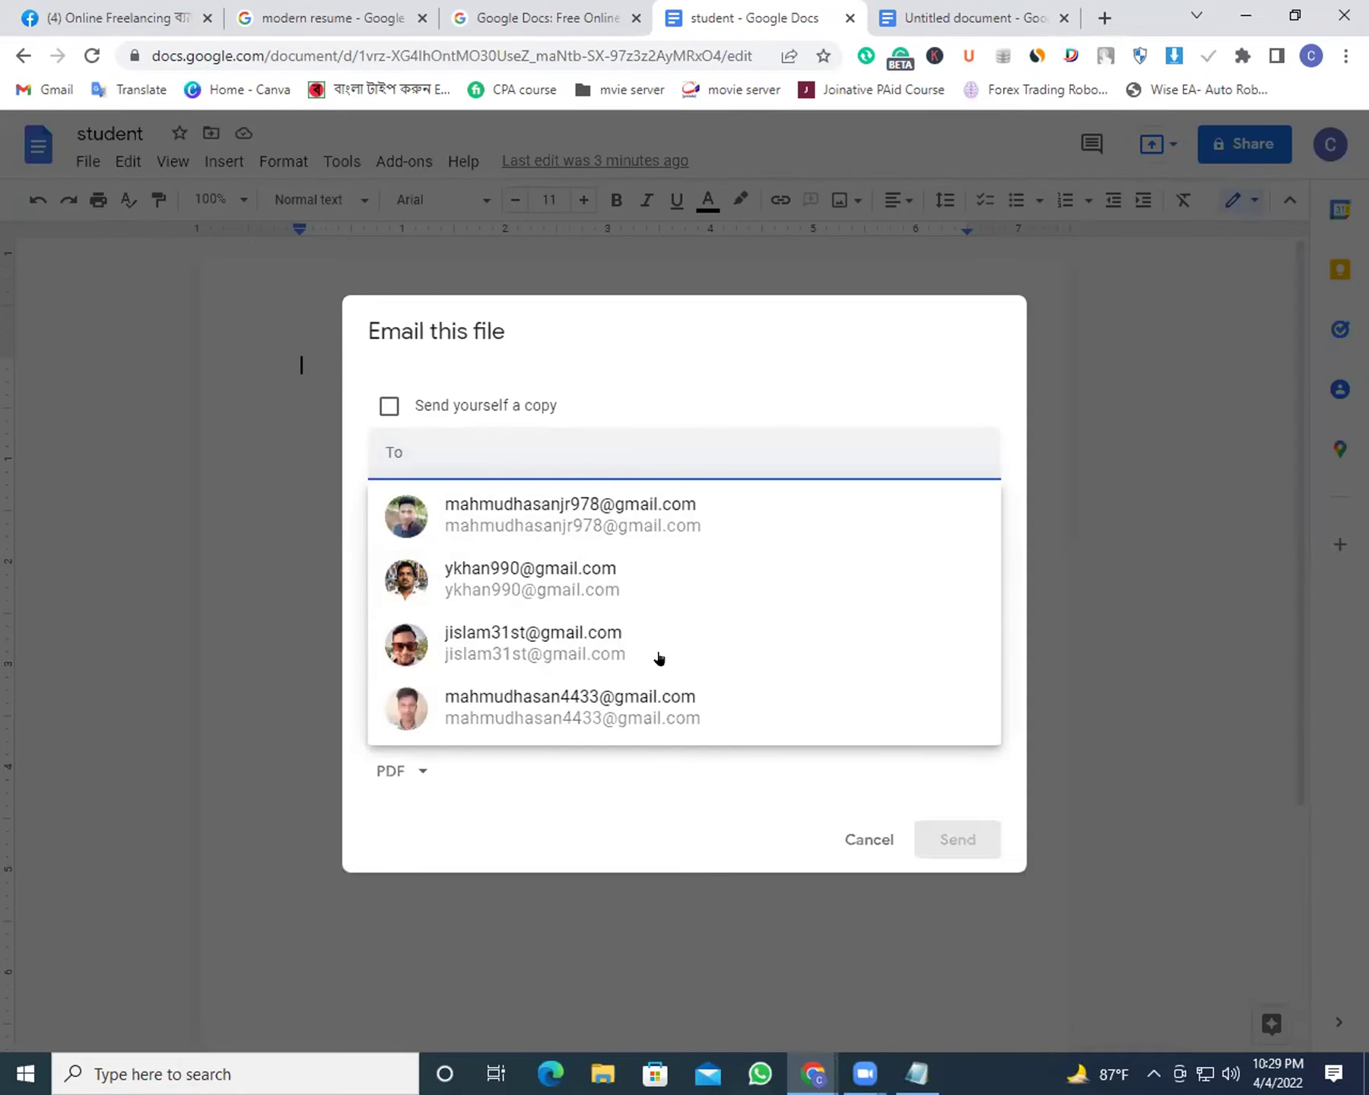
left_click(739, 422)
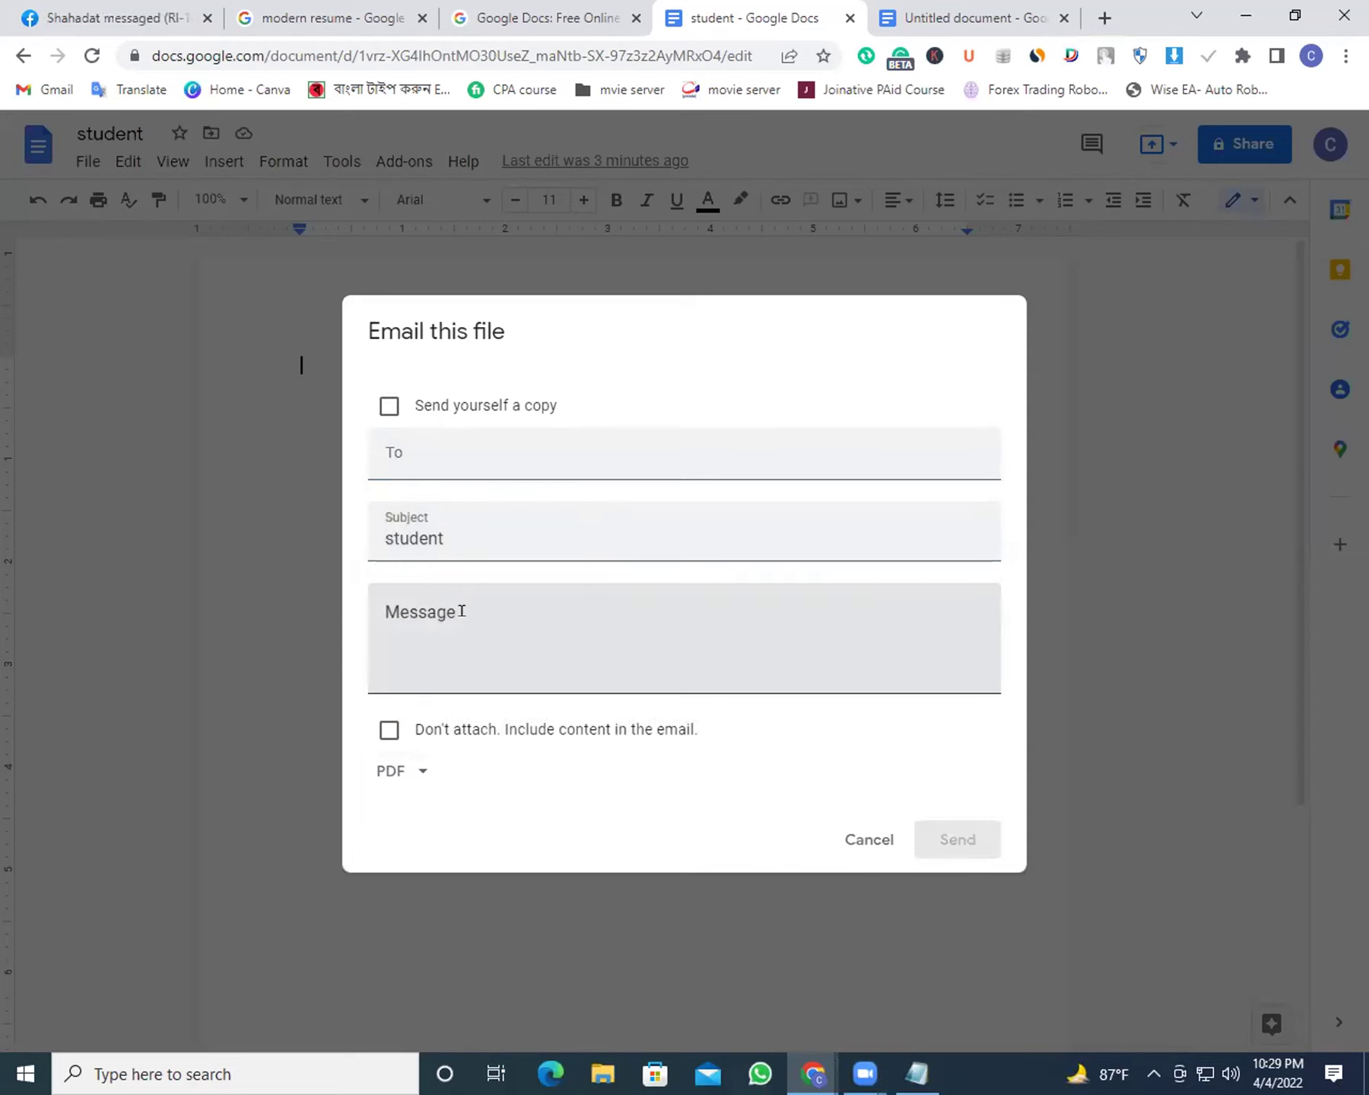
left_click(460, 610)
type("fgsfd")
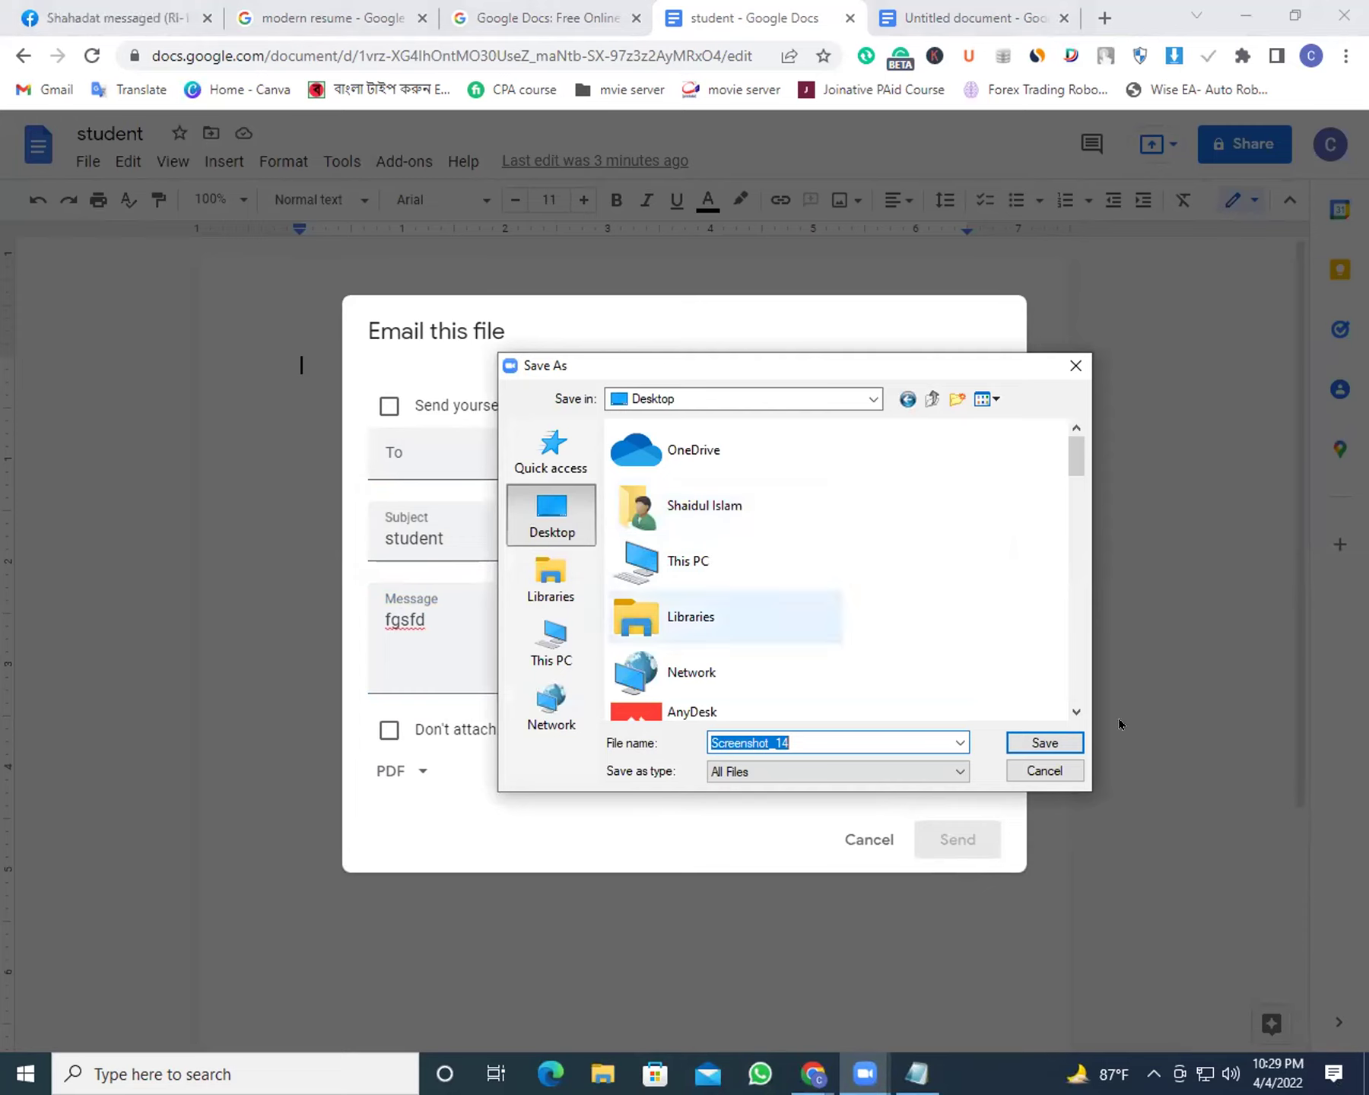
left_click(1046, 742)
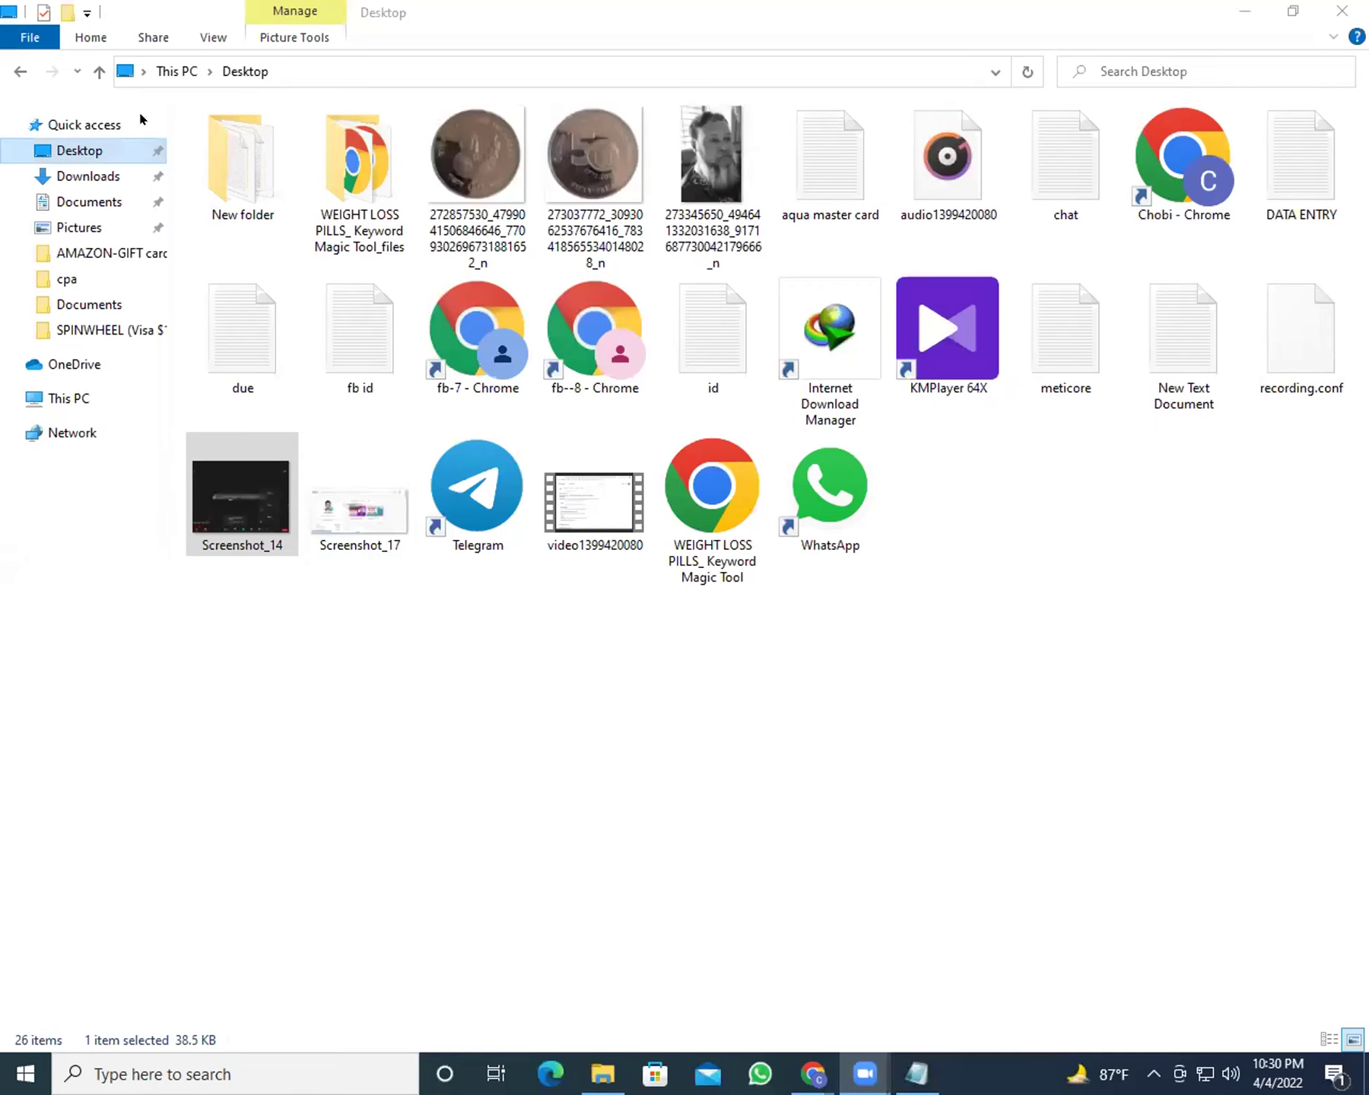
left_click(1244, 11)
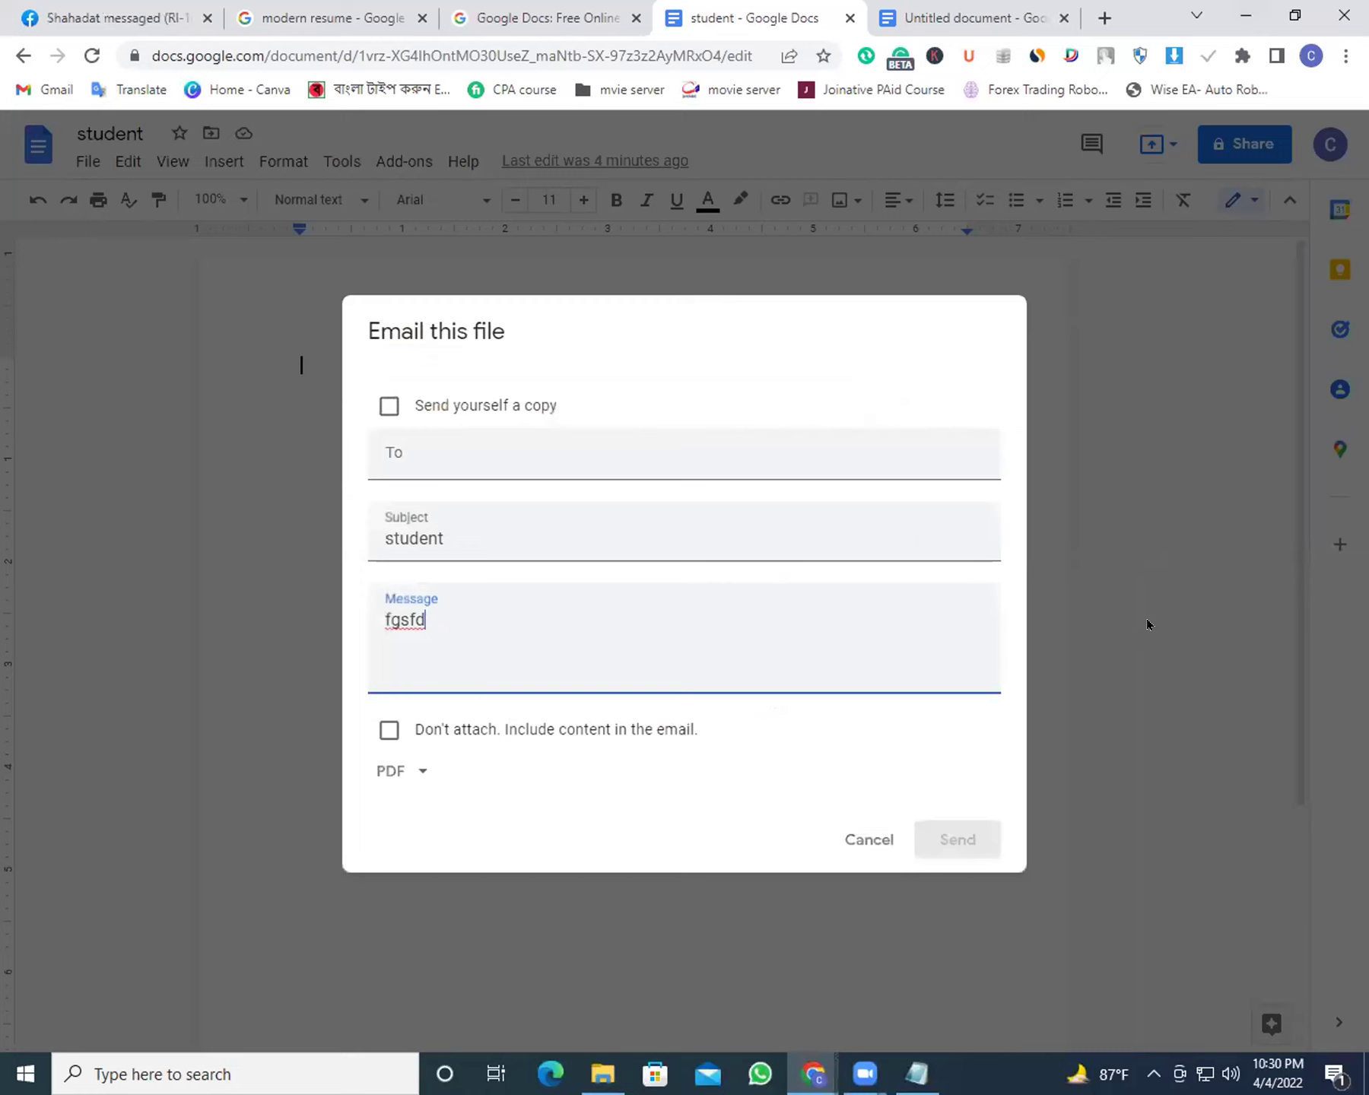
left_click(846, 843)
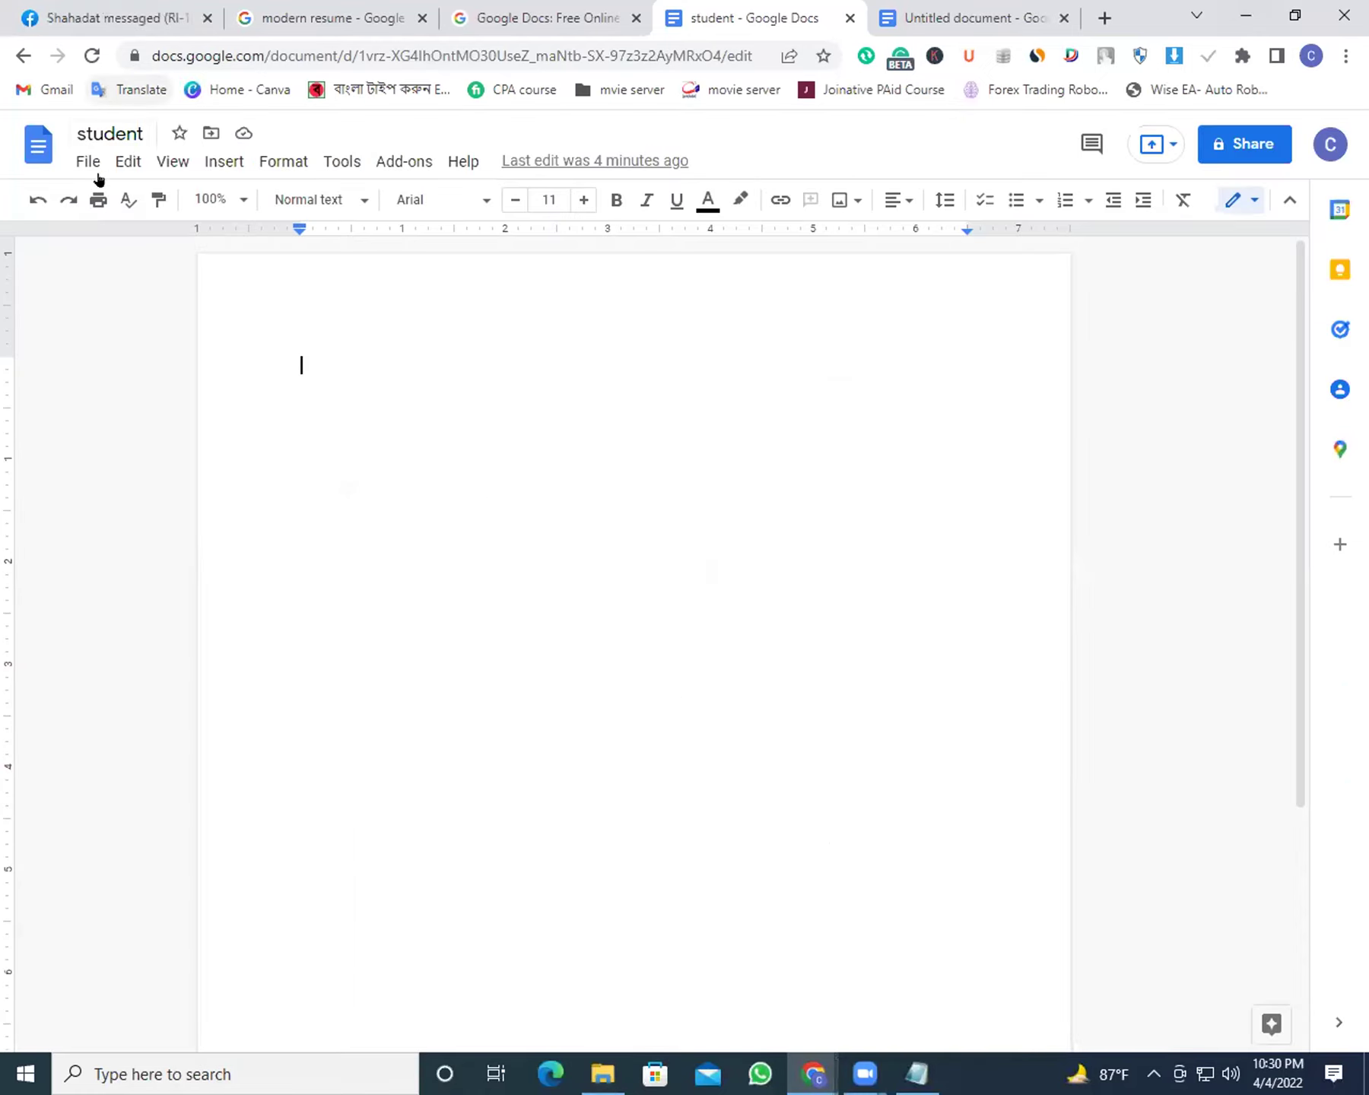
Open the File menu and look over items such as Download
left_click(84, 160)
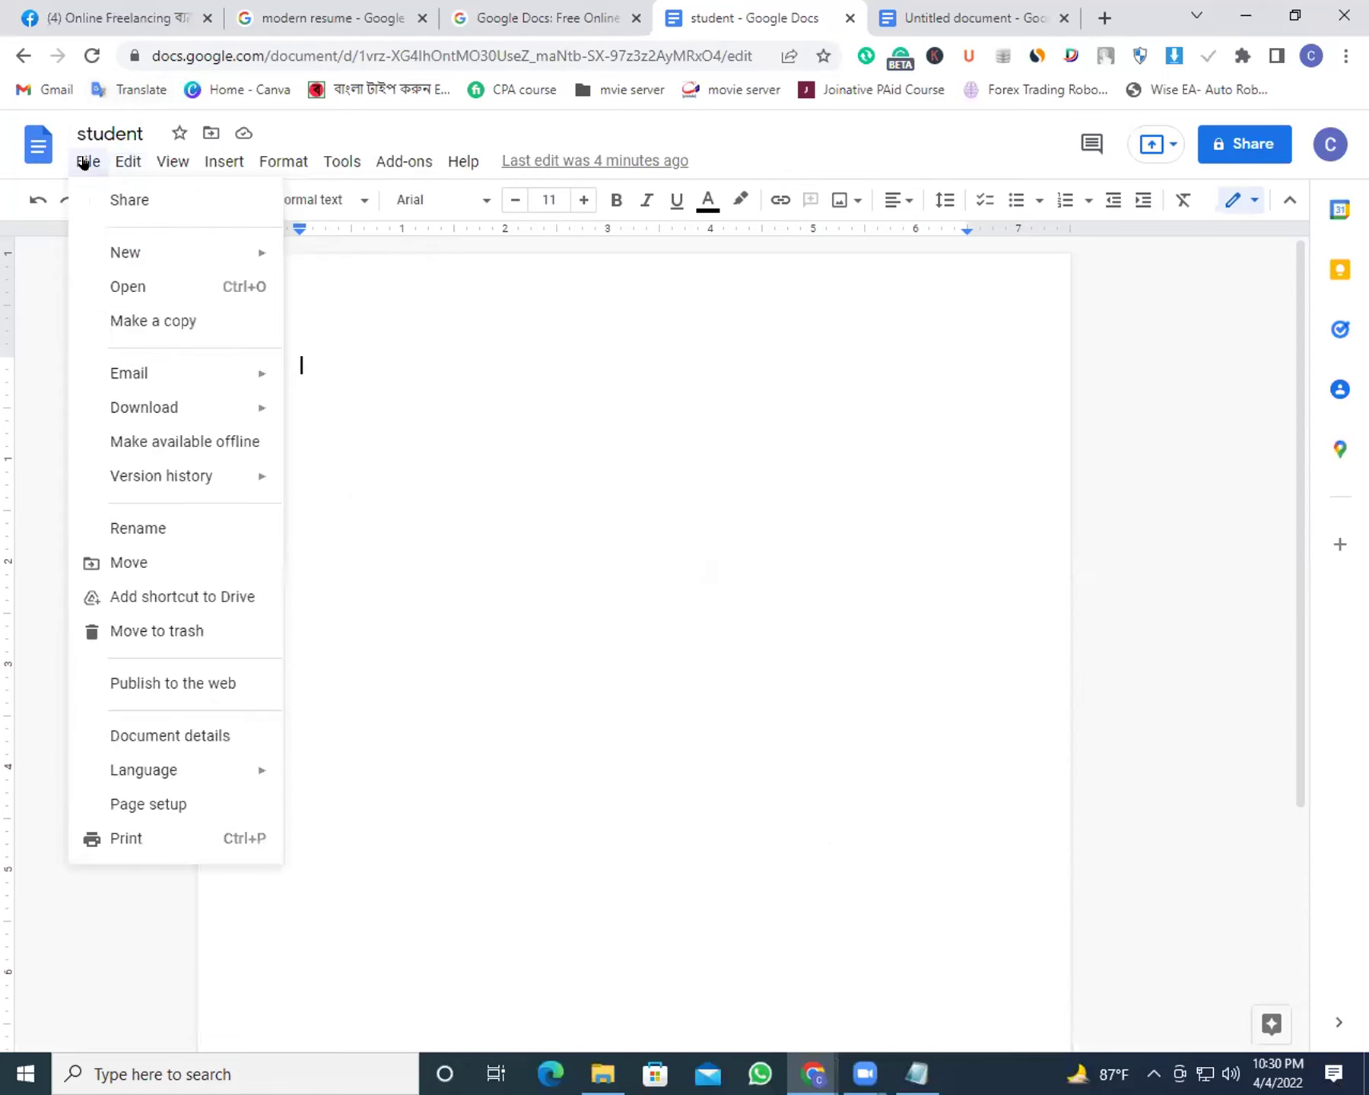
mouse_move(144, 413)
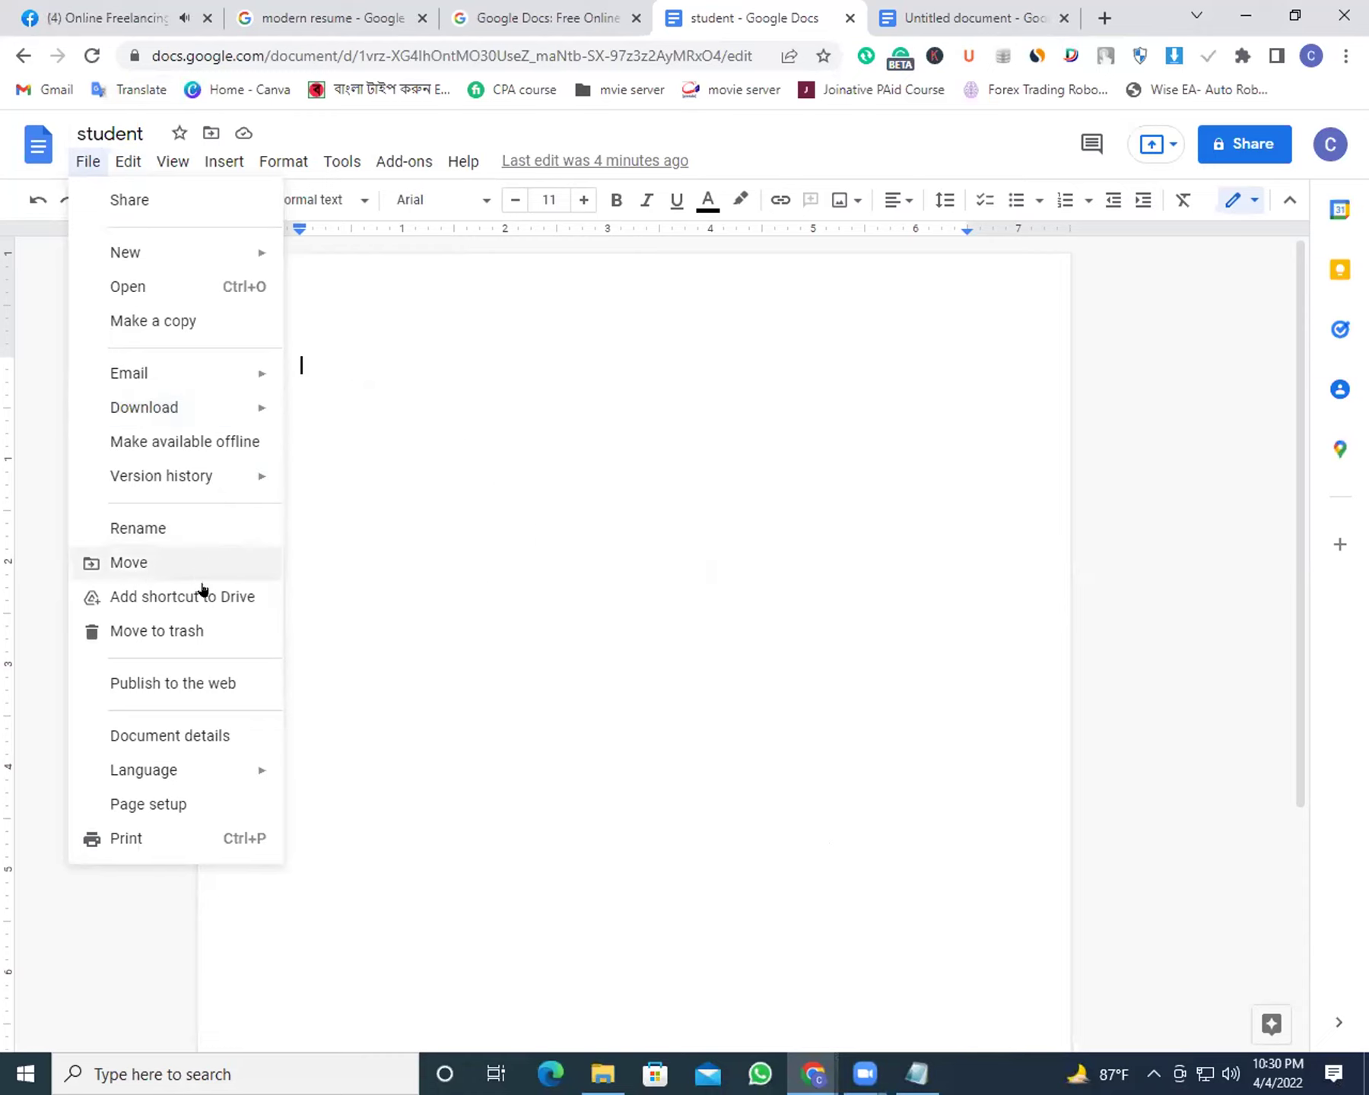
left_click(175, 805)
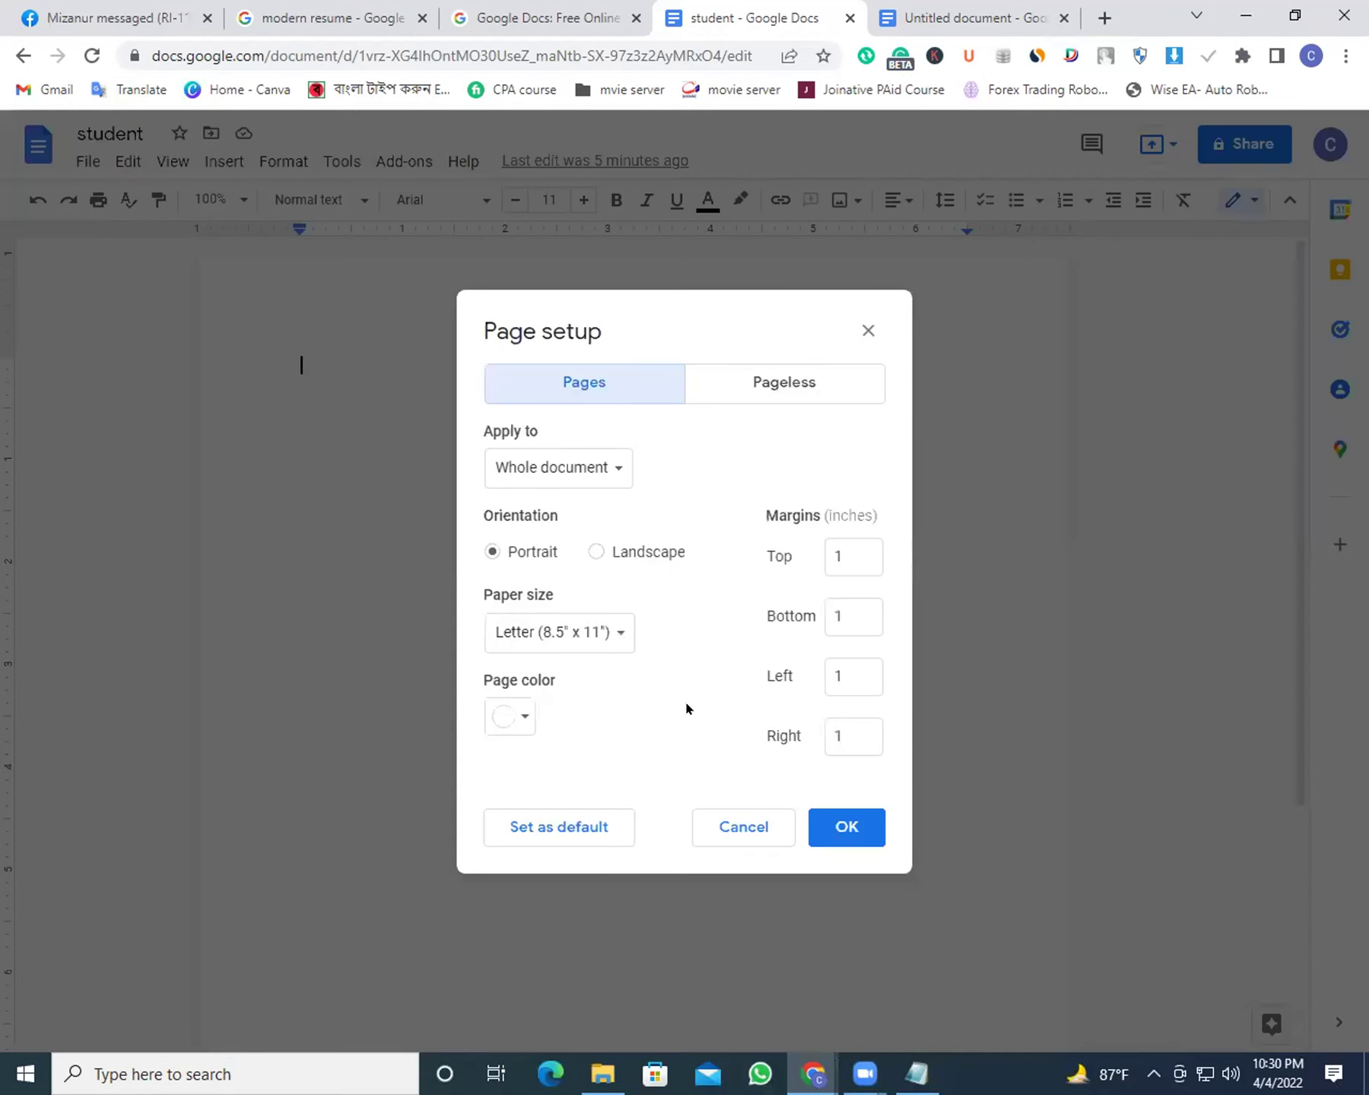
left_click(570, 634)
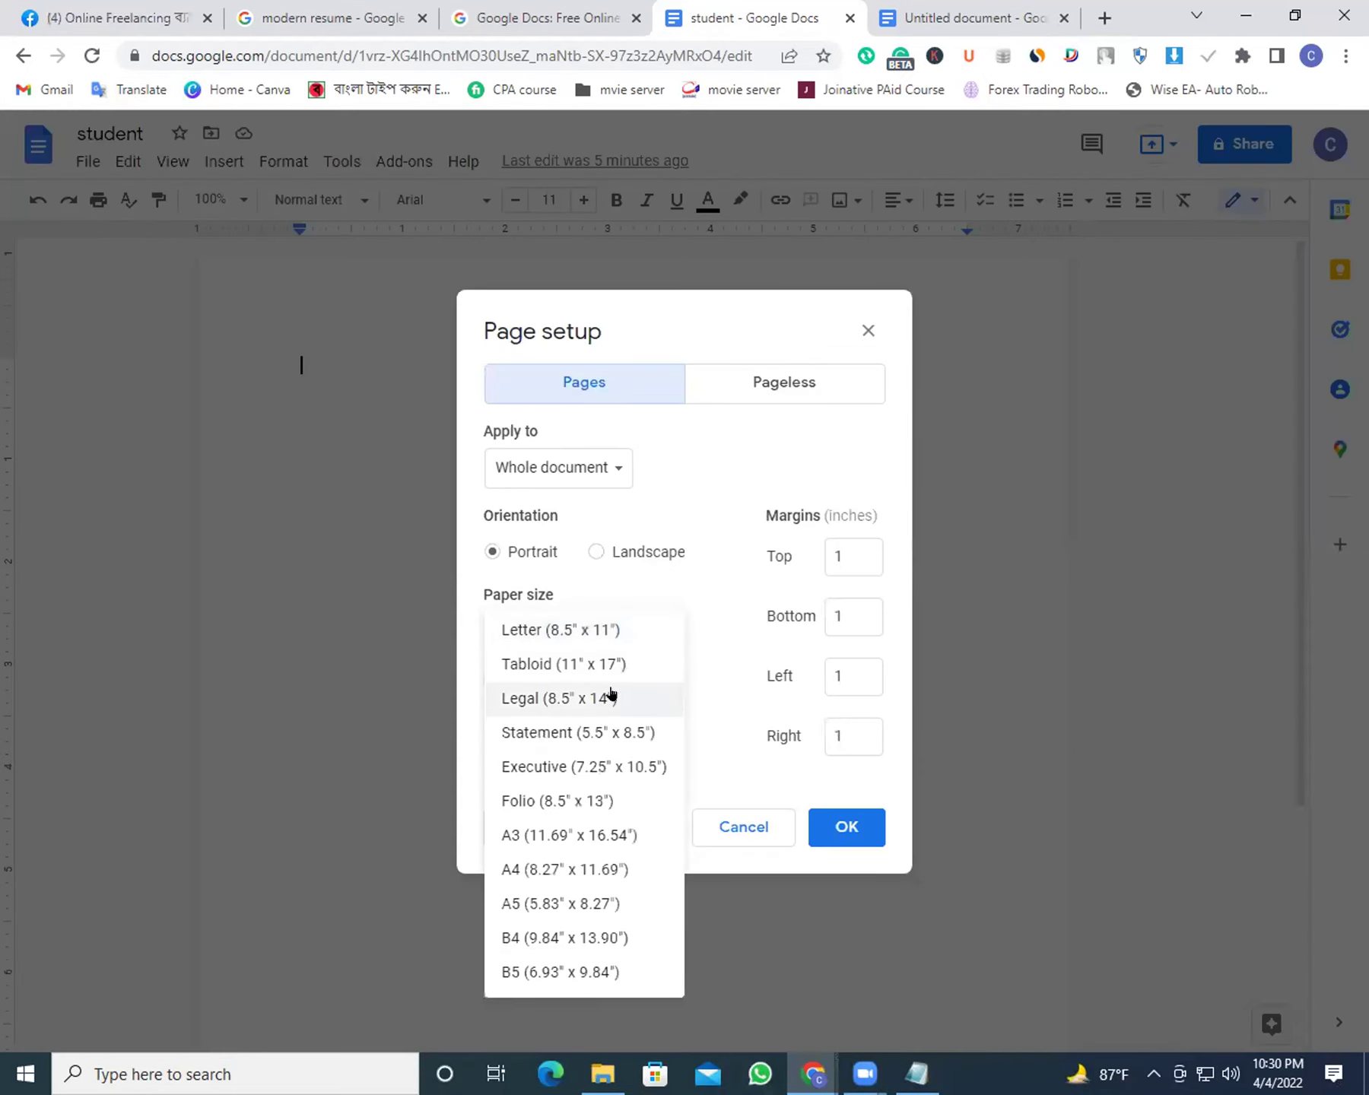
left_click(572, 867)
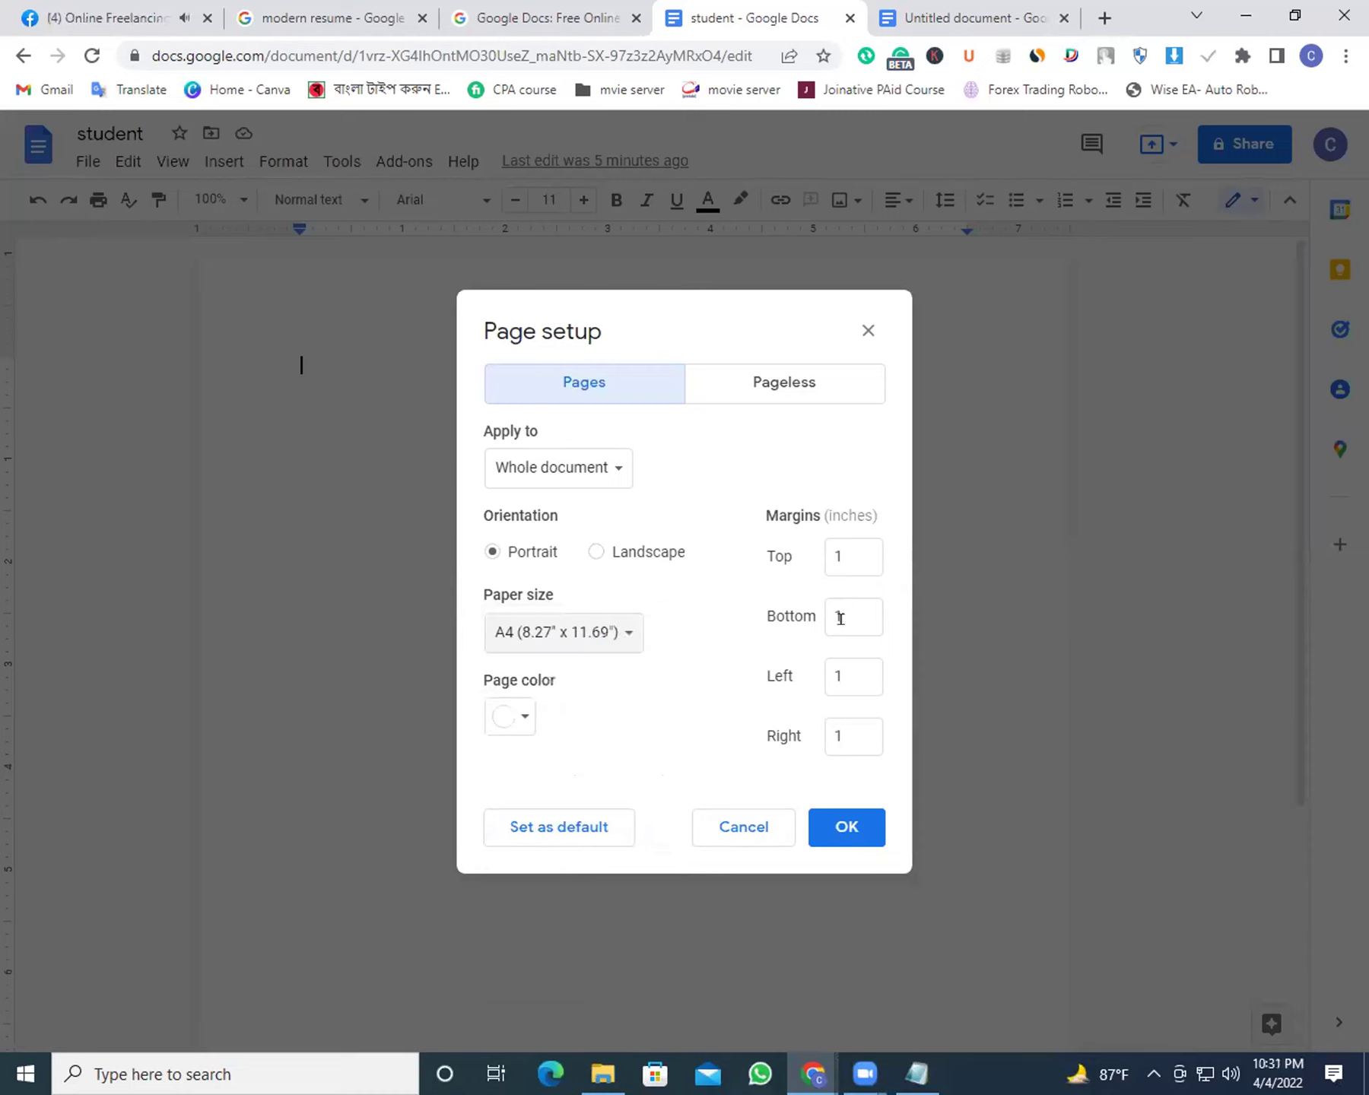
left_click(791, 373)
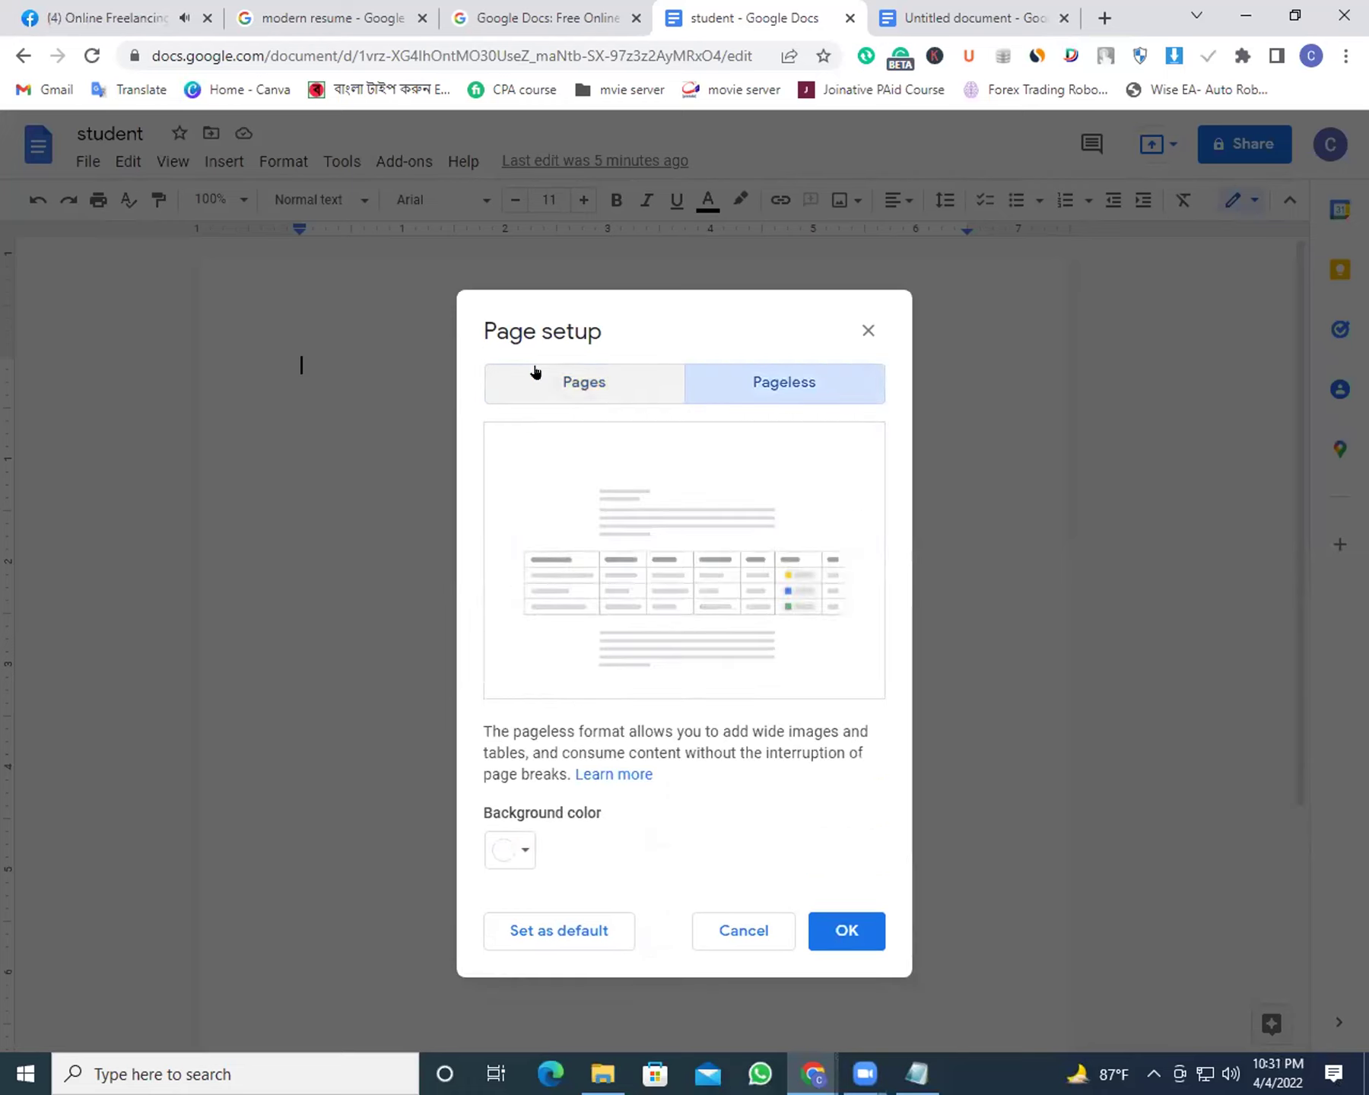
left_click(535, 374)
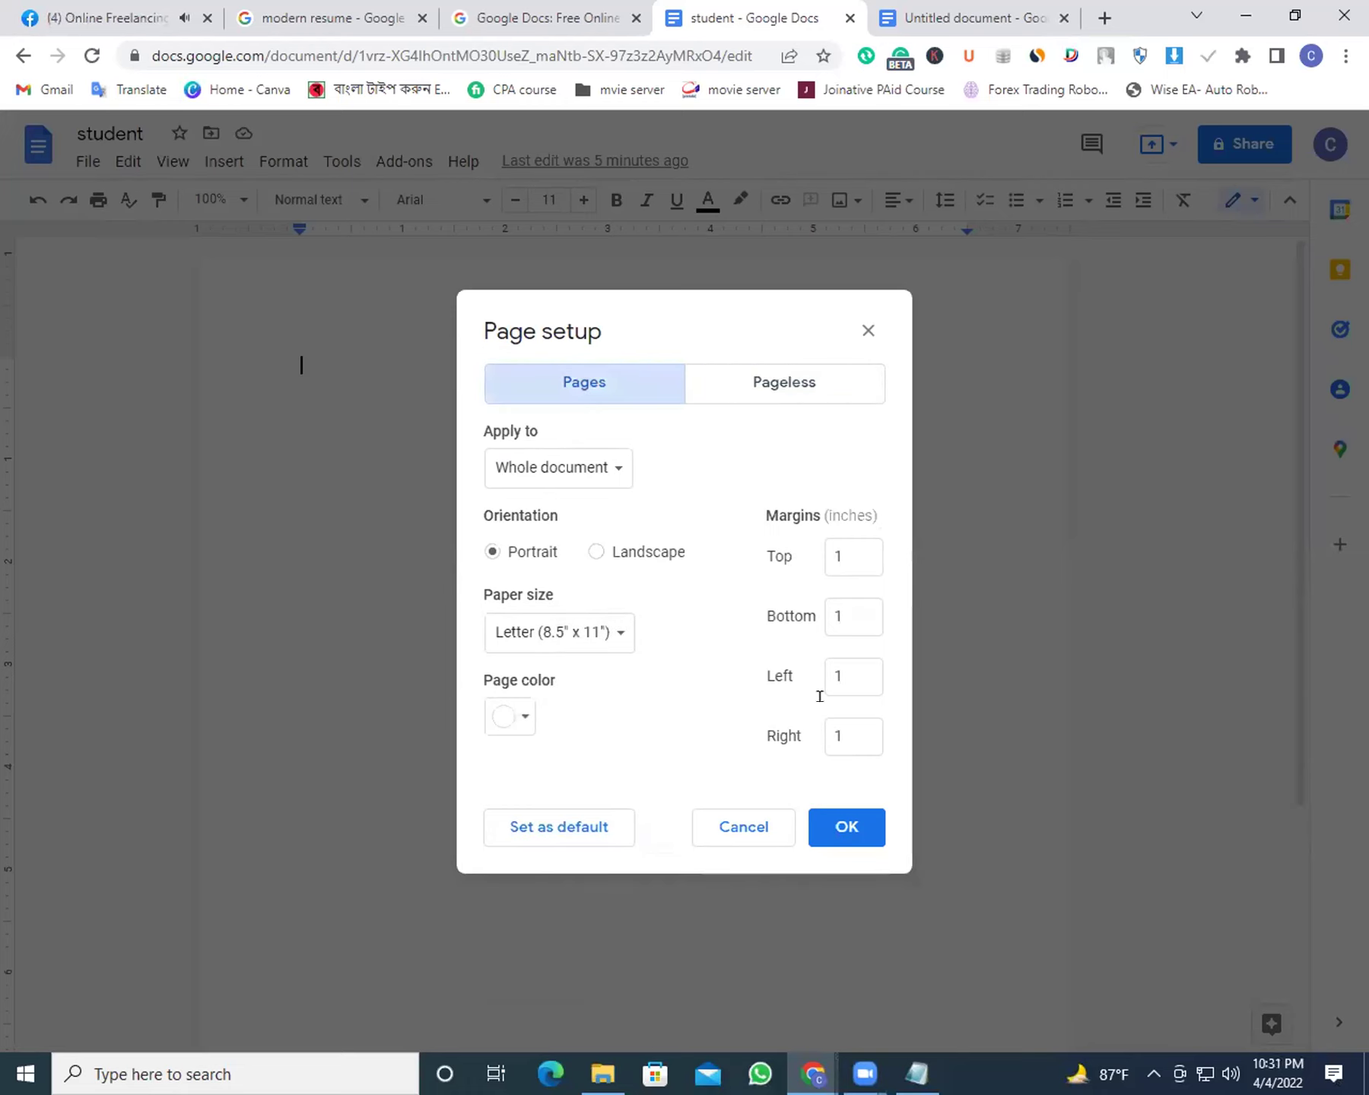
left_click(868, 332)
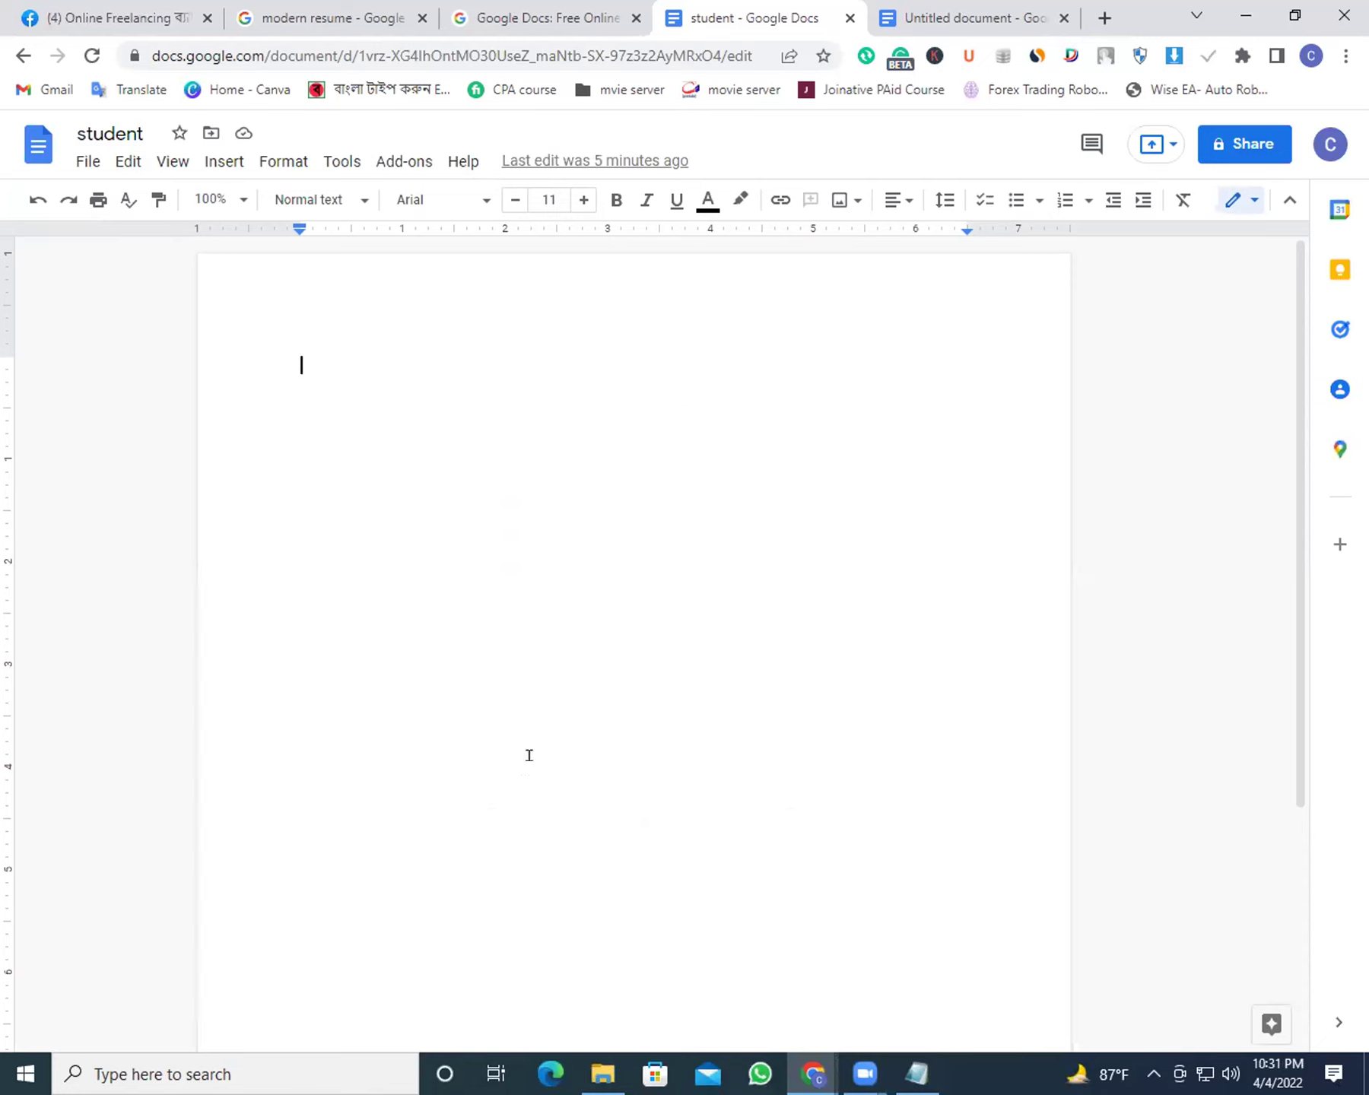
On the Facebook tab, close the open group chats and open the RI-116 chat
left_click(134, 13)
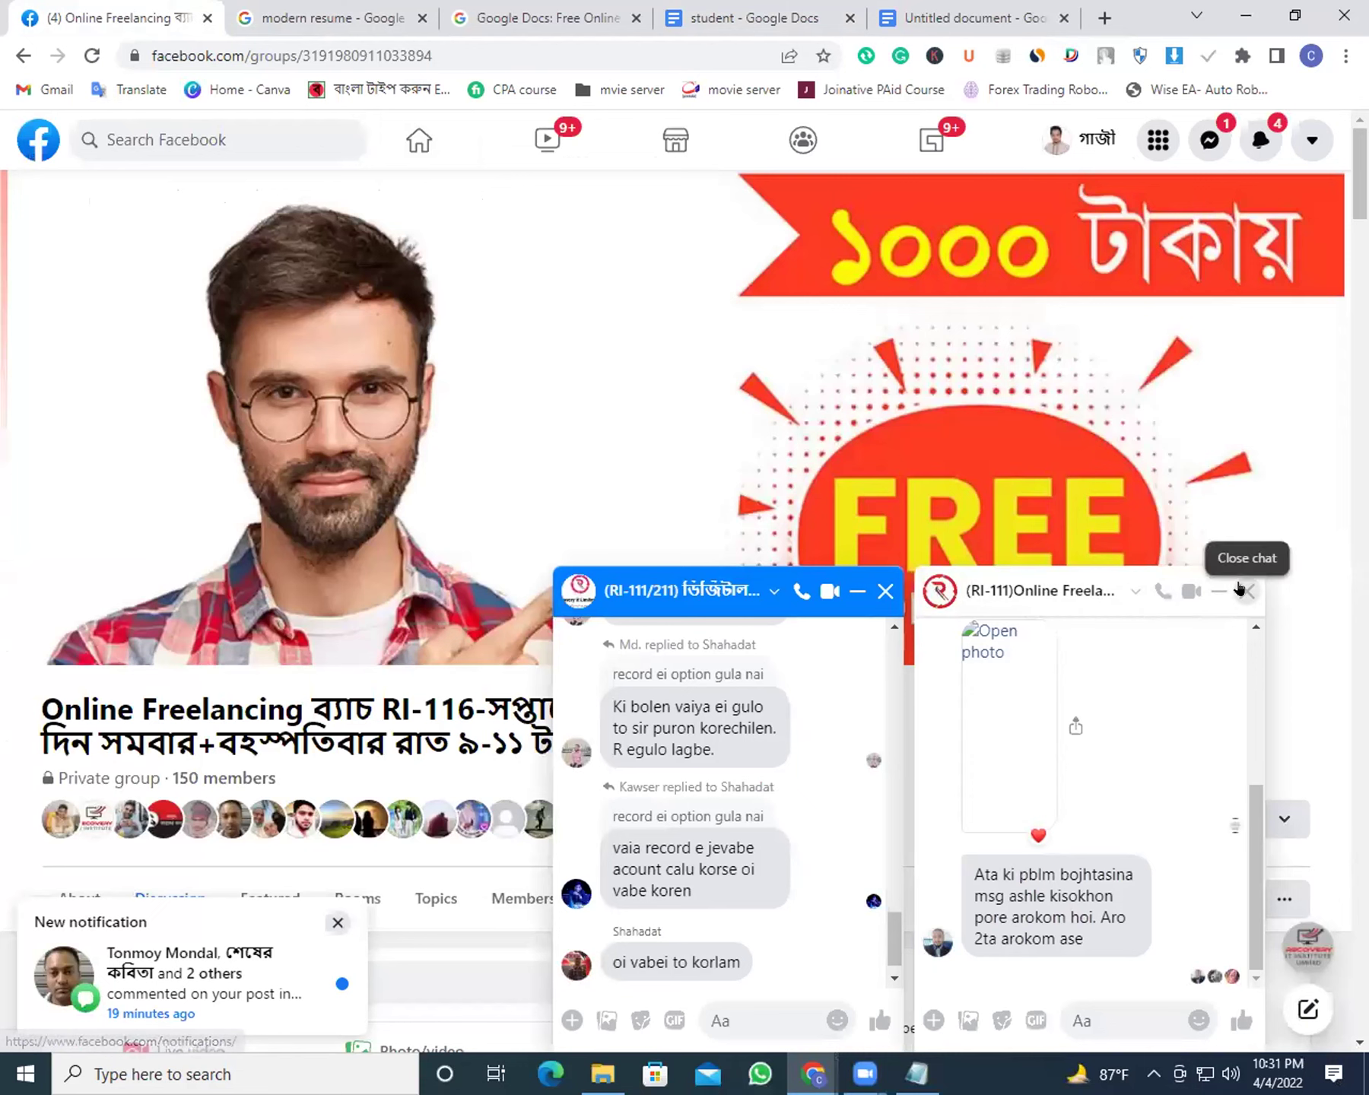
left_click(1241, 590)
left_click(1241, 590)
left_click(1241, 590)
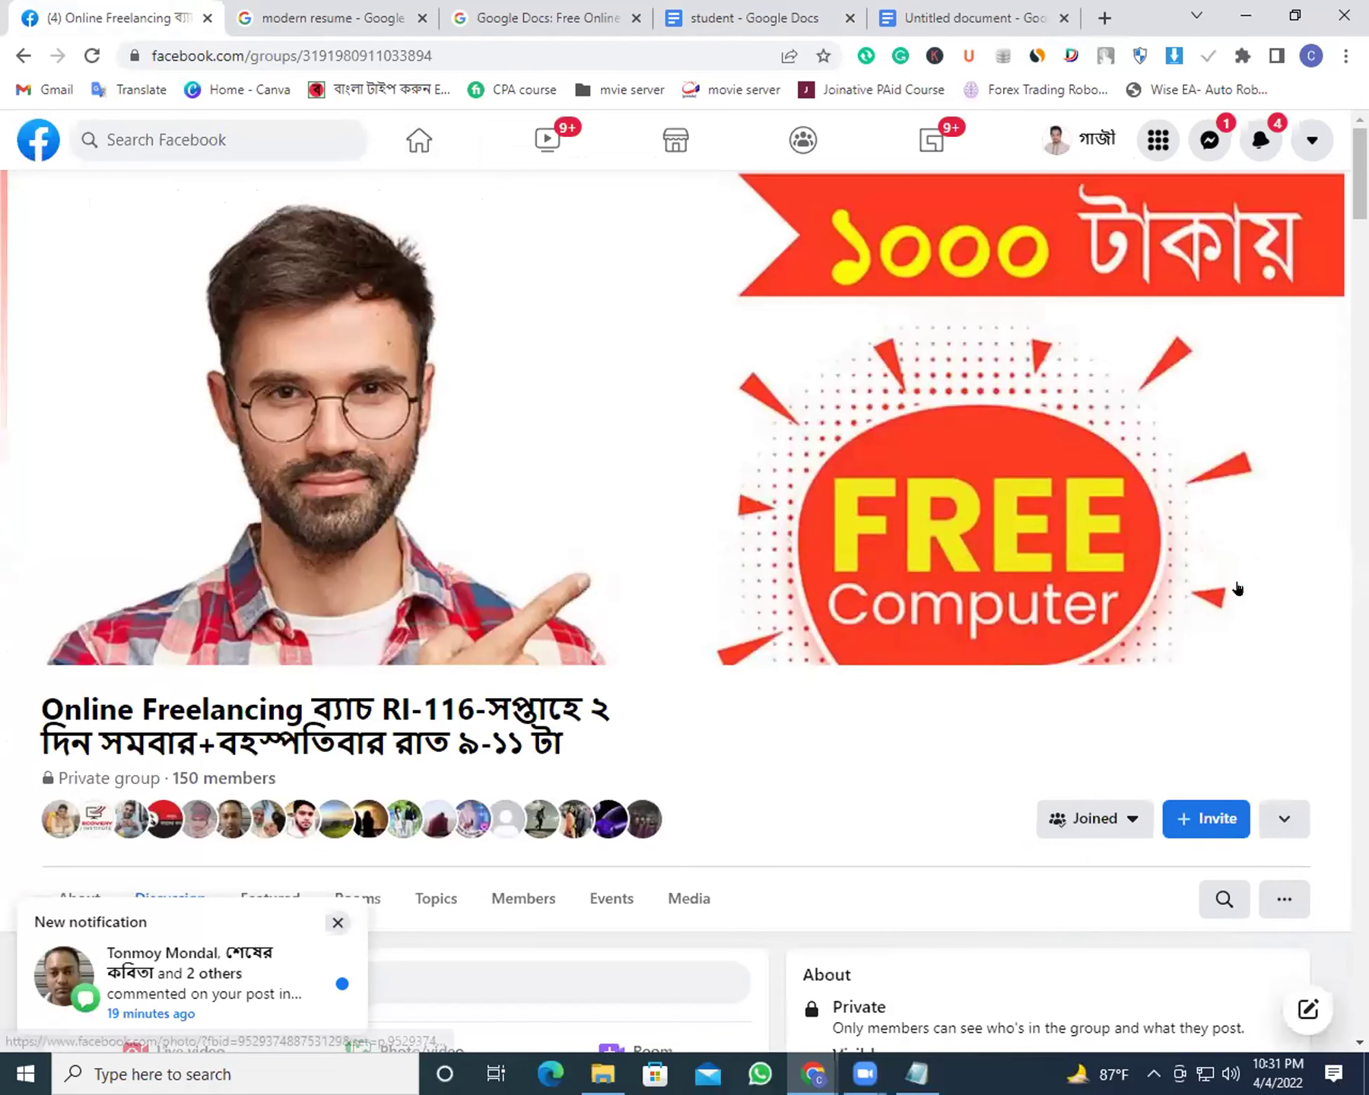
left_click(1223, 141)
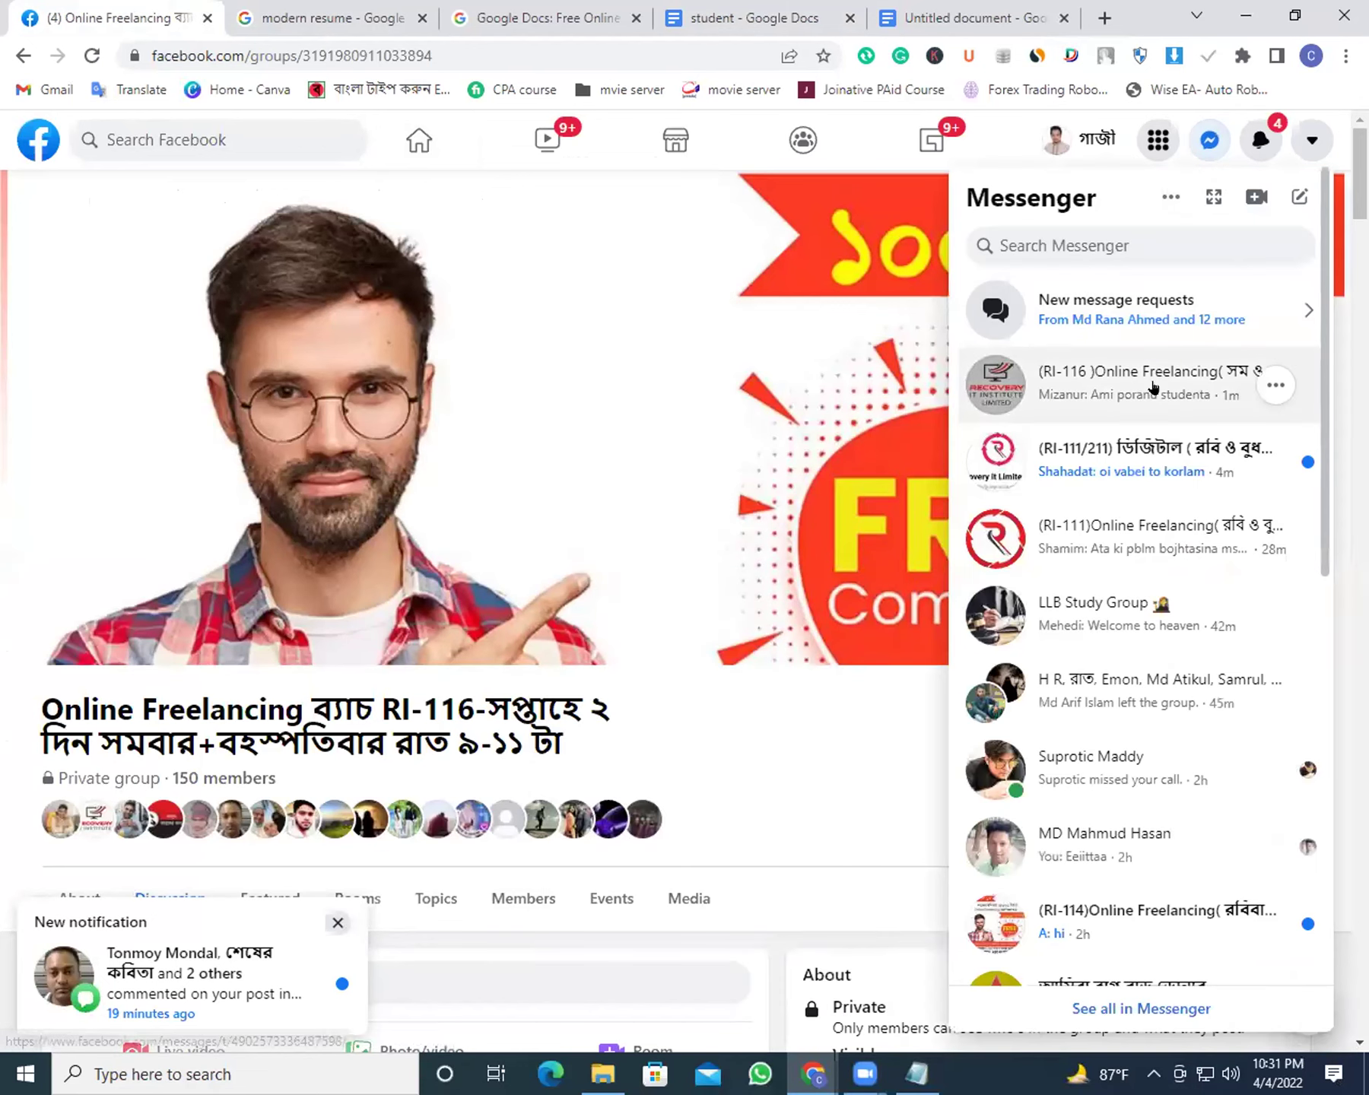
left_click(1152, 384)
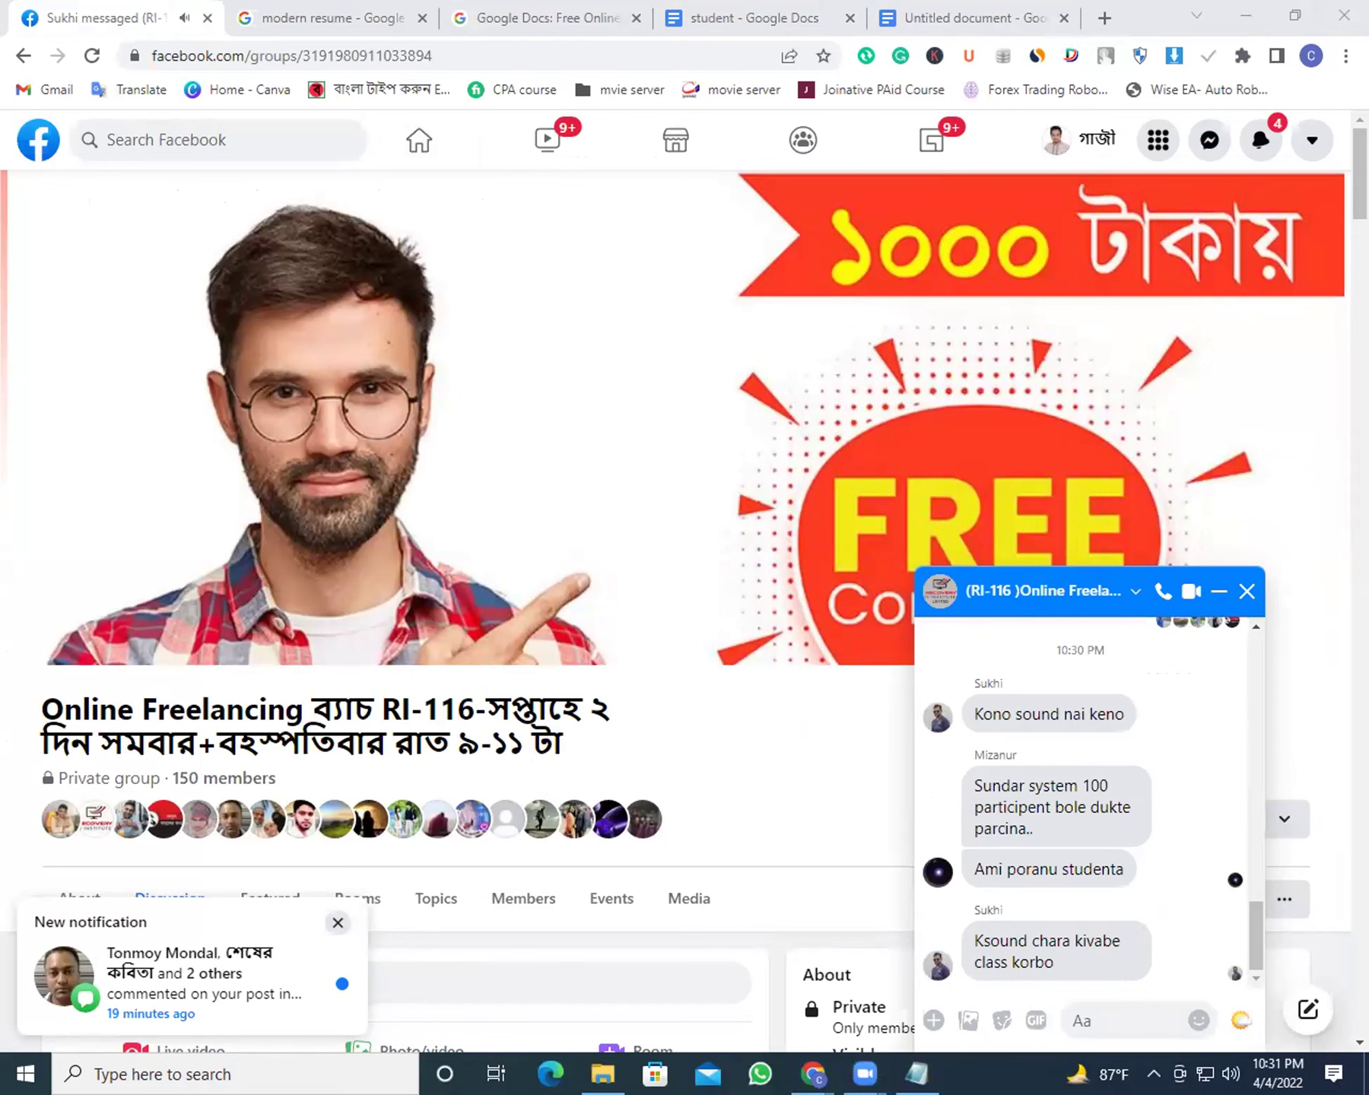
Send Screenshot_14 with the note 'eikhane click koren sound paben', then close the chat
left_click(968, 1020)
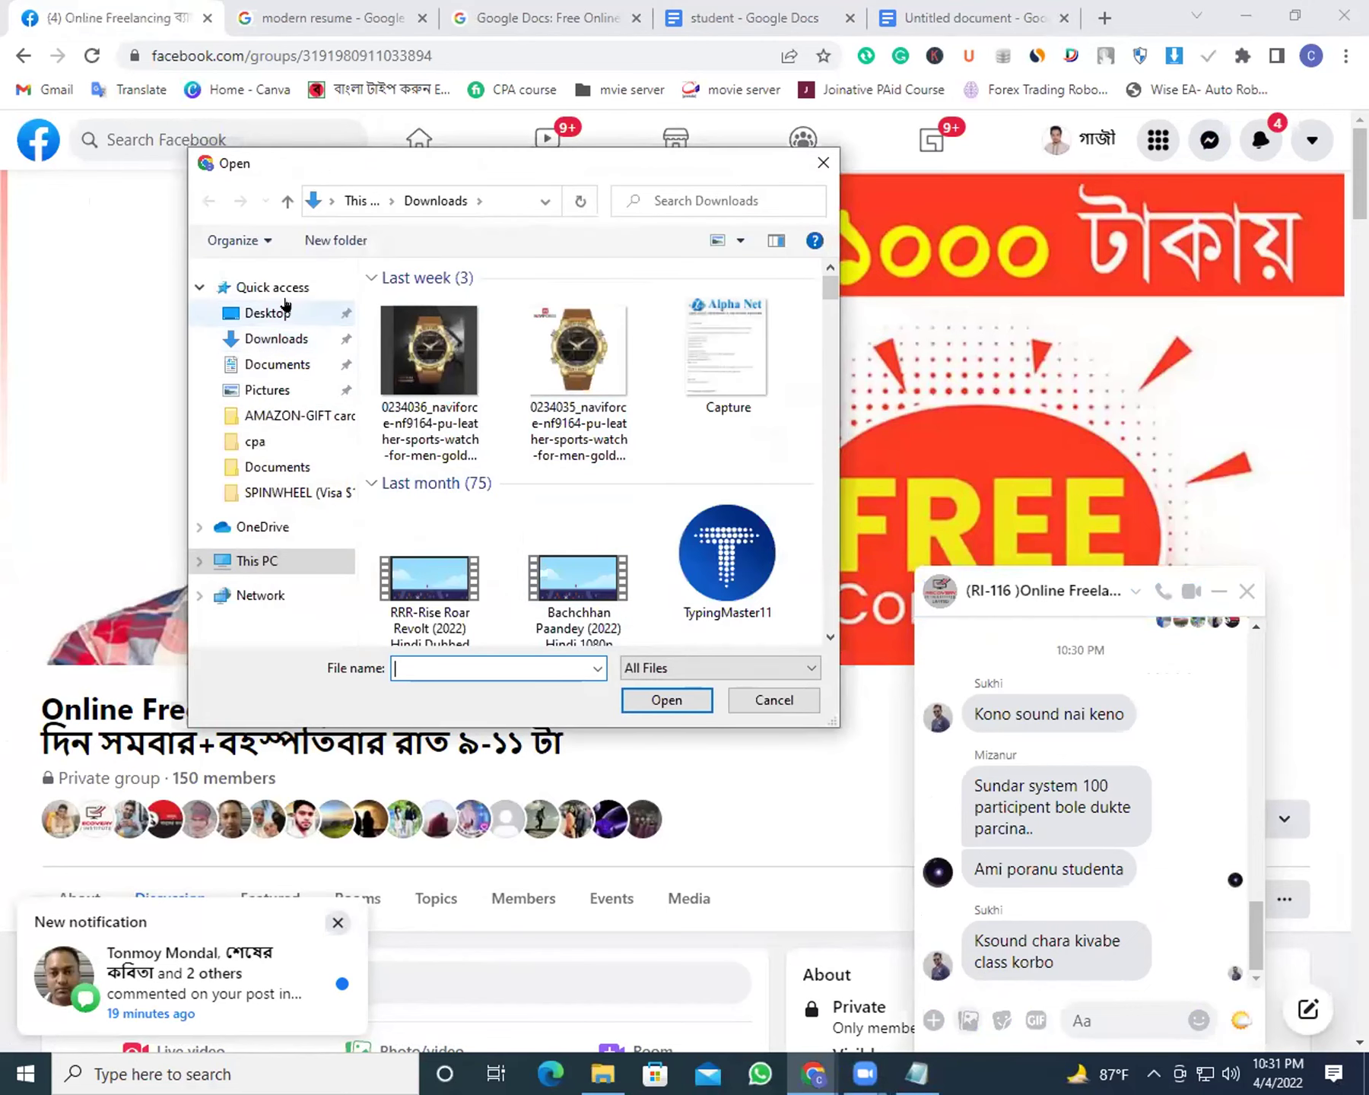
left_click(265, 312)
left_click_drag(828, 326, 828, 525)
double_click(756, 467)
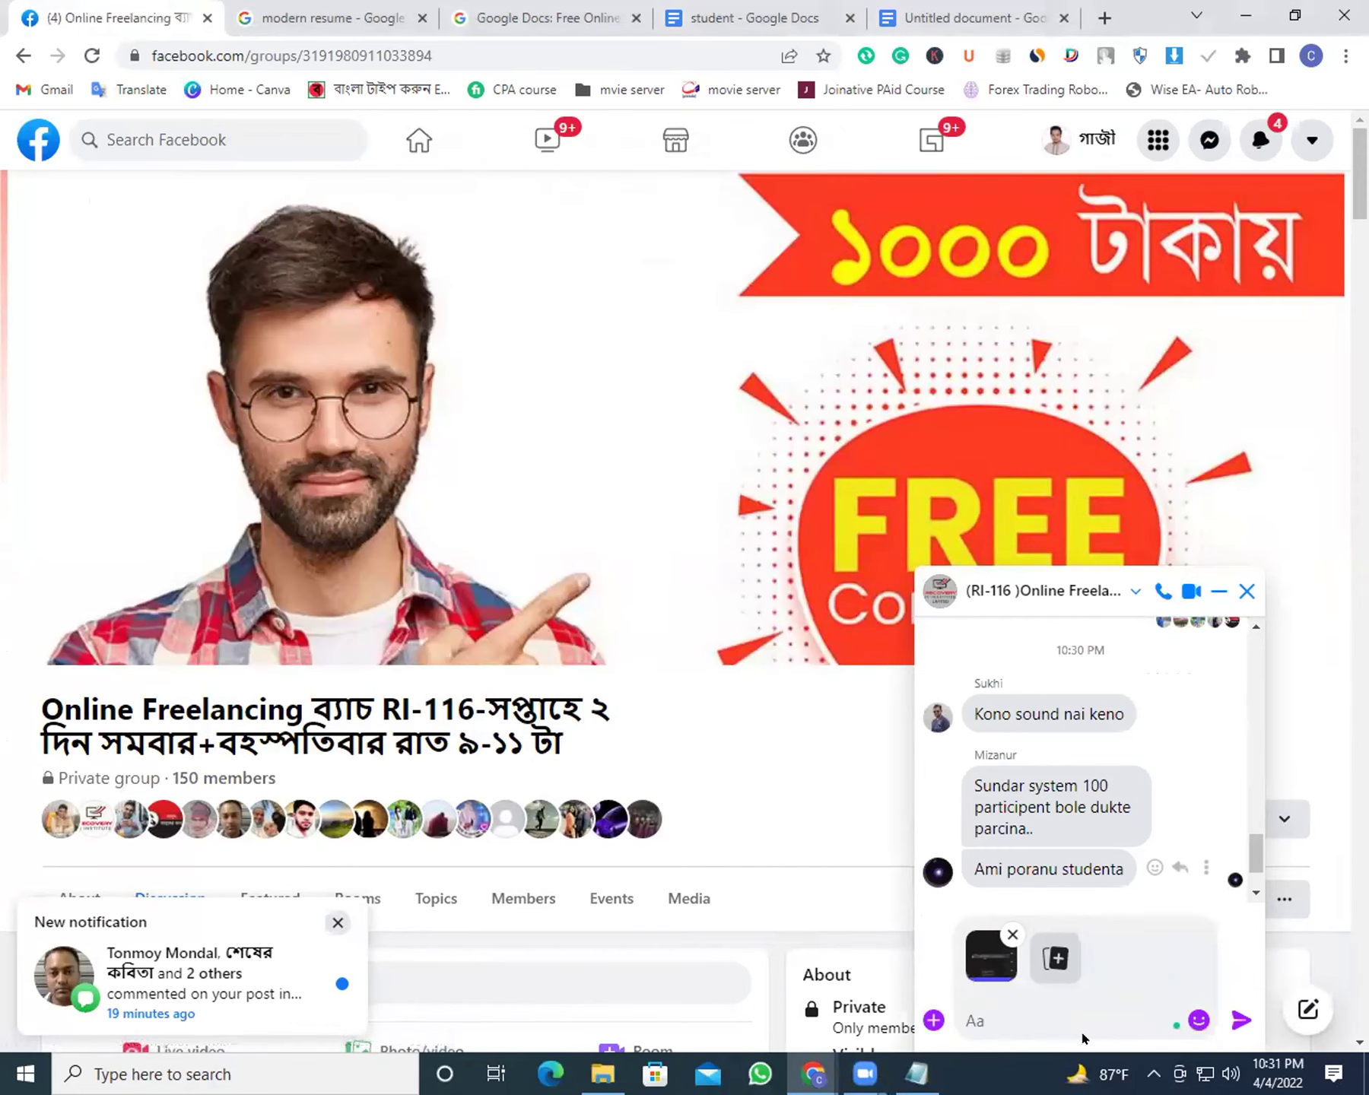
type("eikhane click ko")
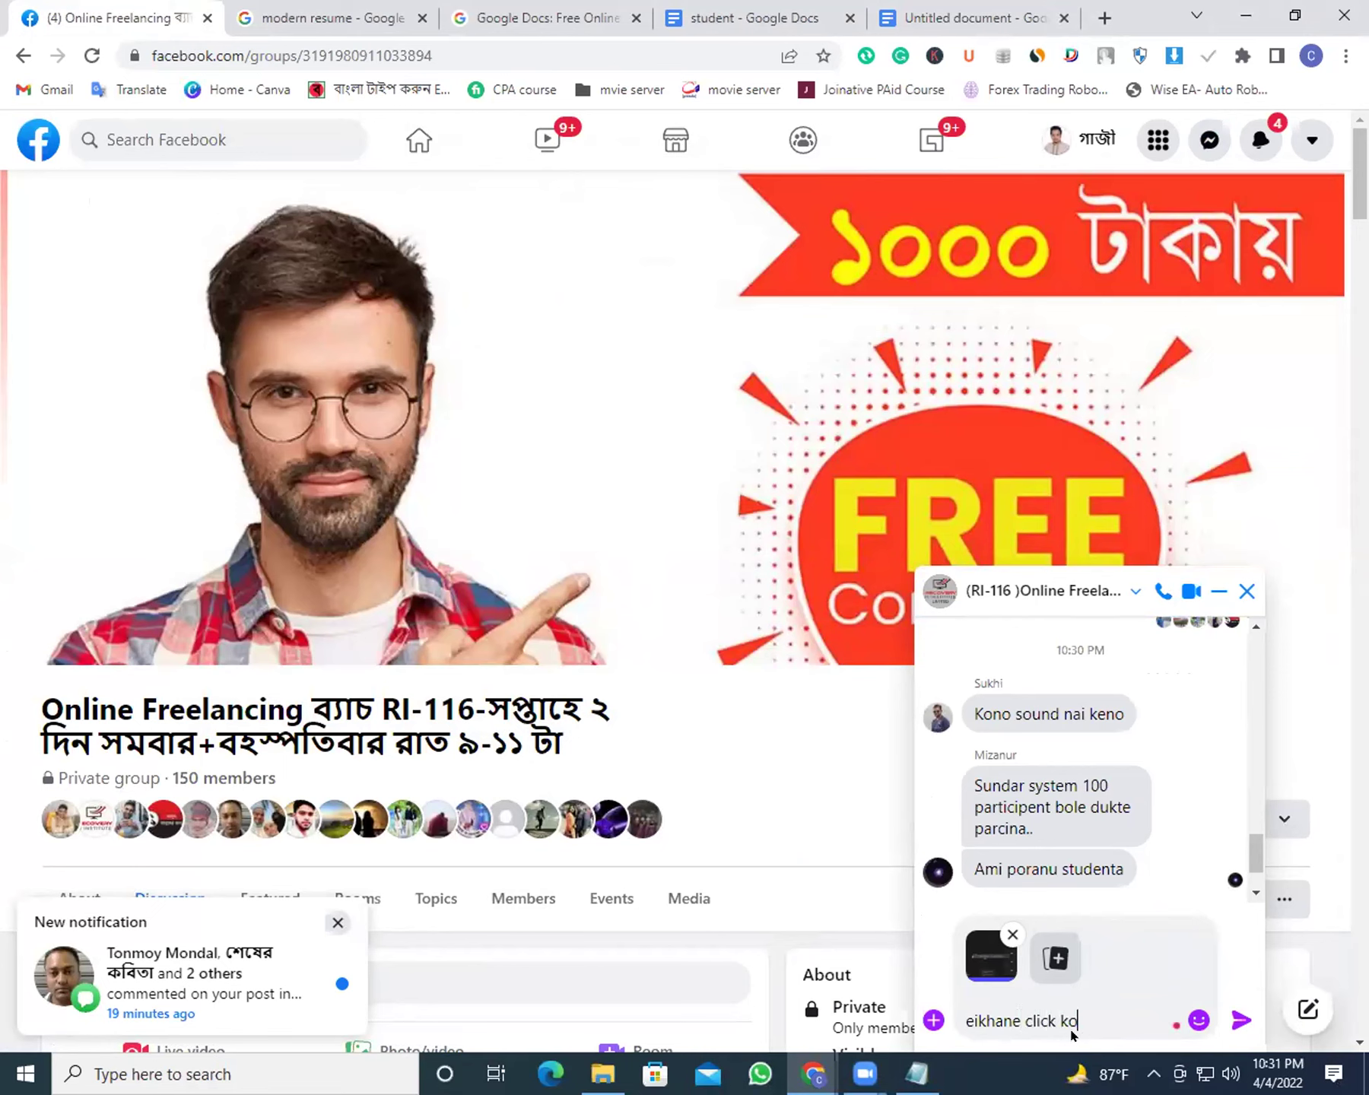
type("ren sound paben")
key("Return")
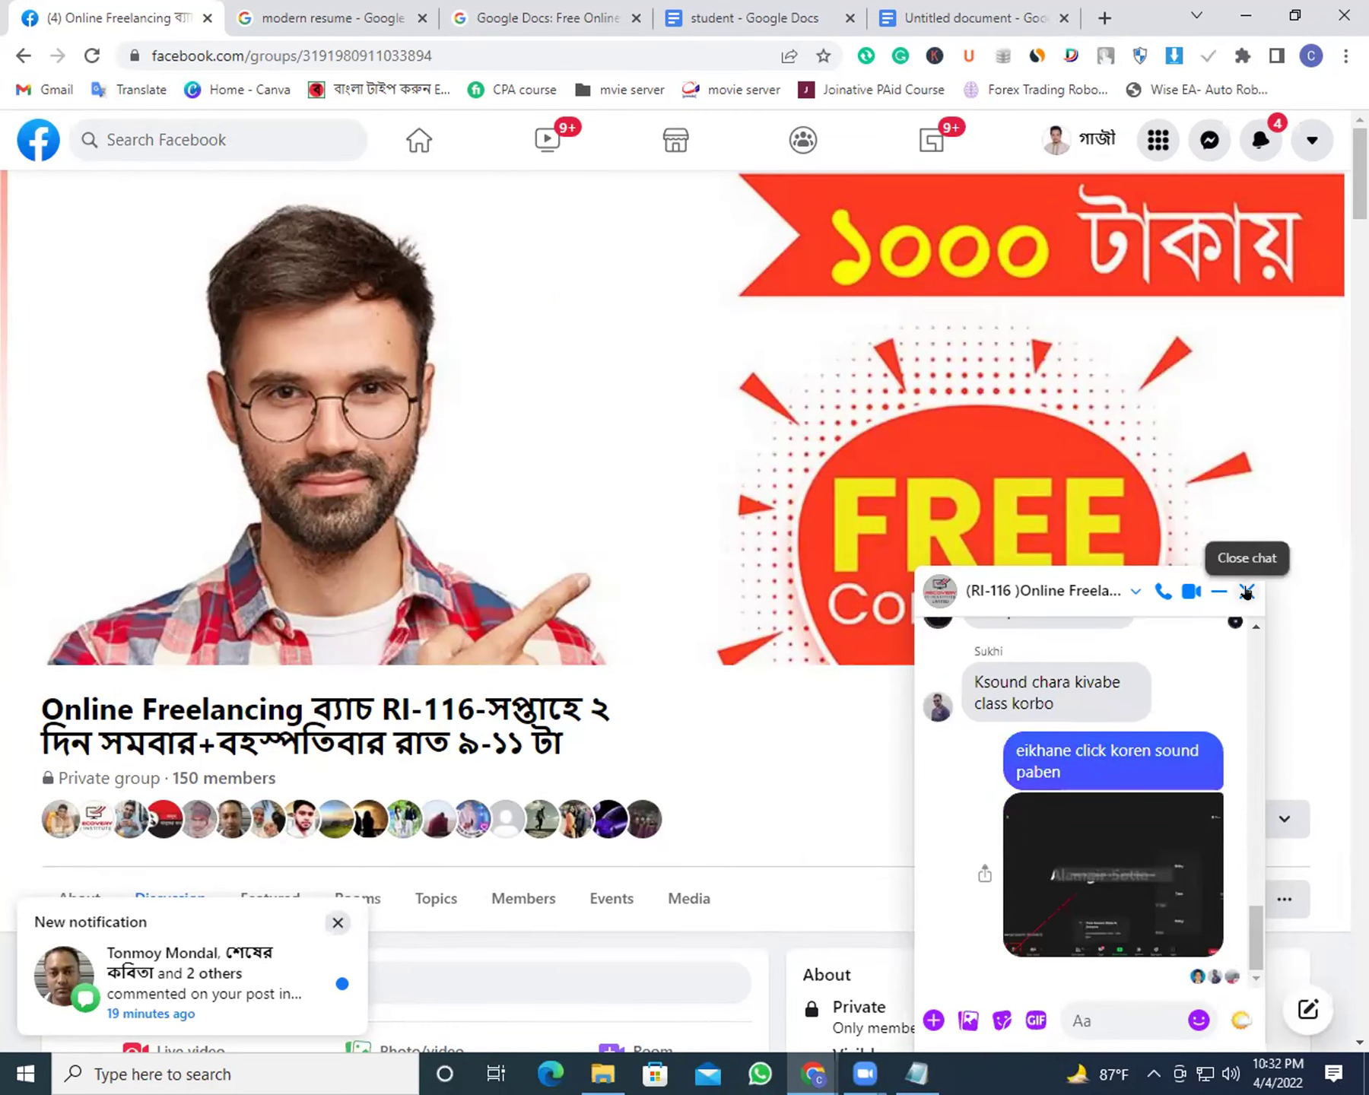
left_click(1245, 592)
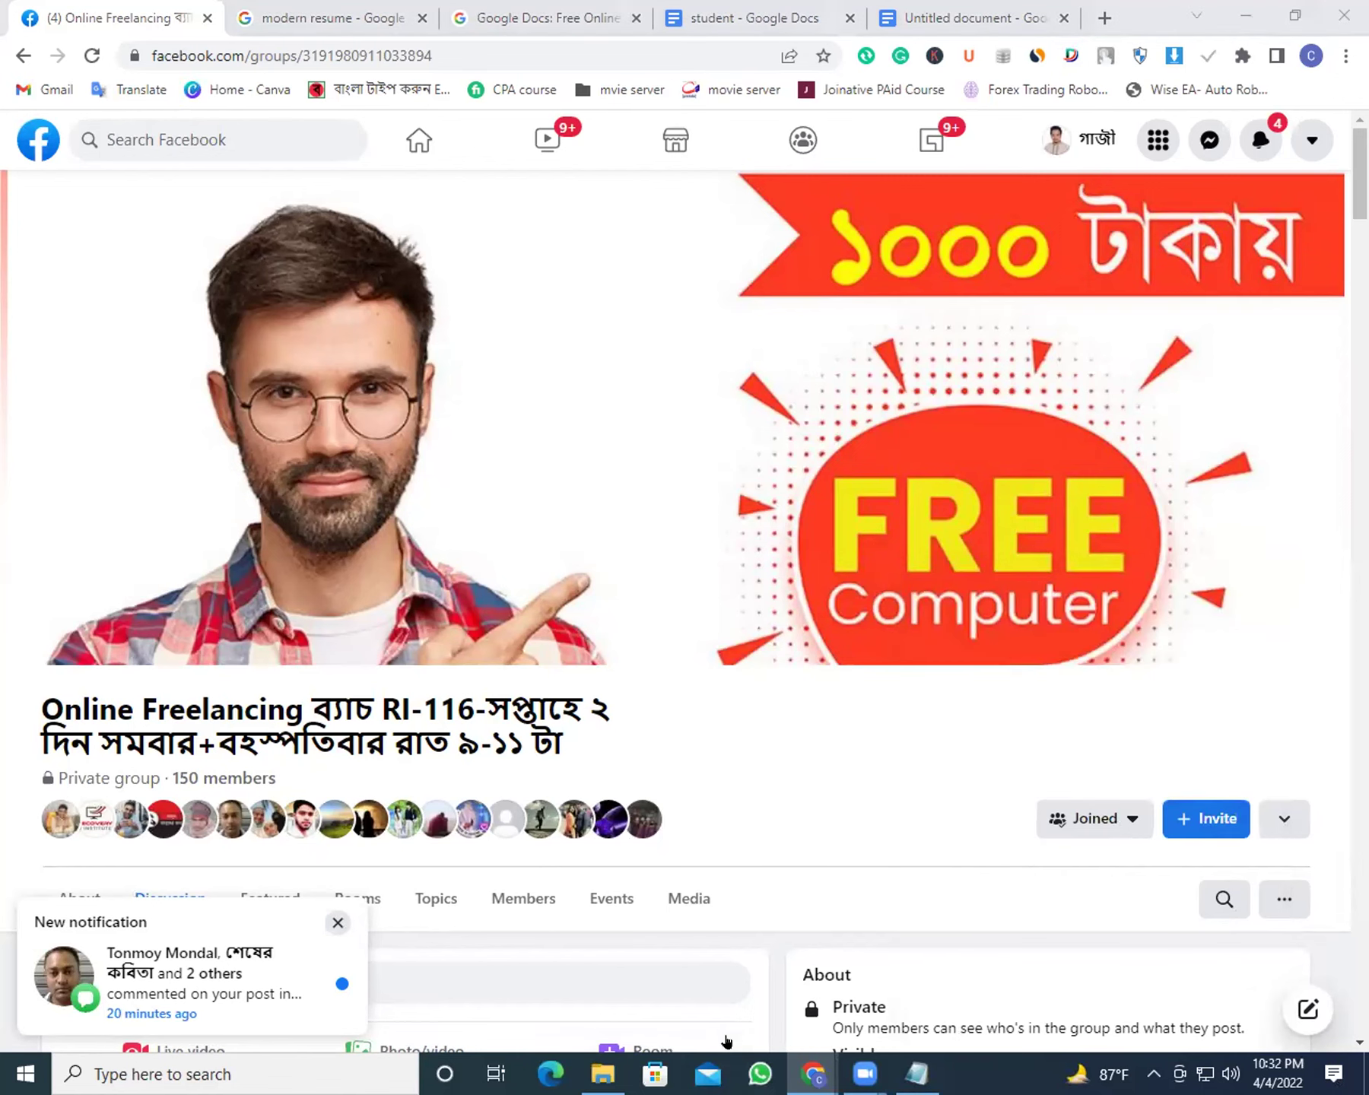
left_click(334, 17)
Back in student, type the test text 'aksdfhkadjsfhkjh' and delete it
left_click(721, 12)
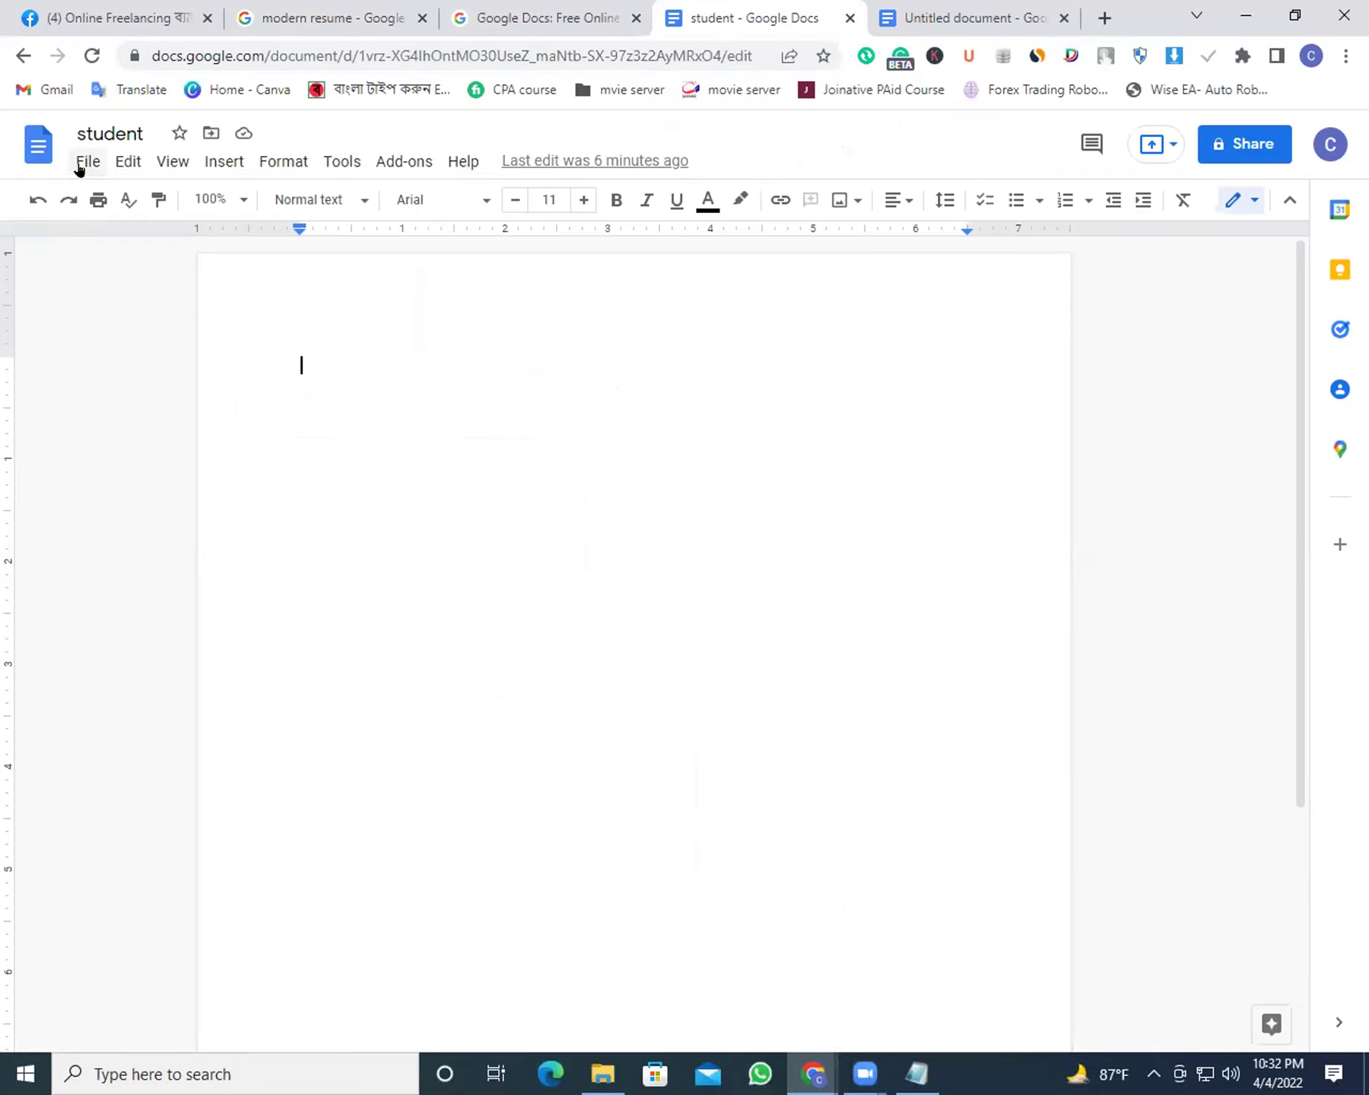
left_click(129, 161)
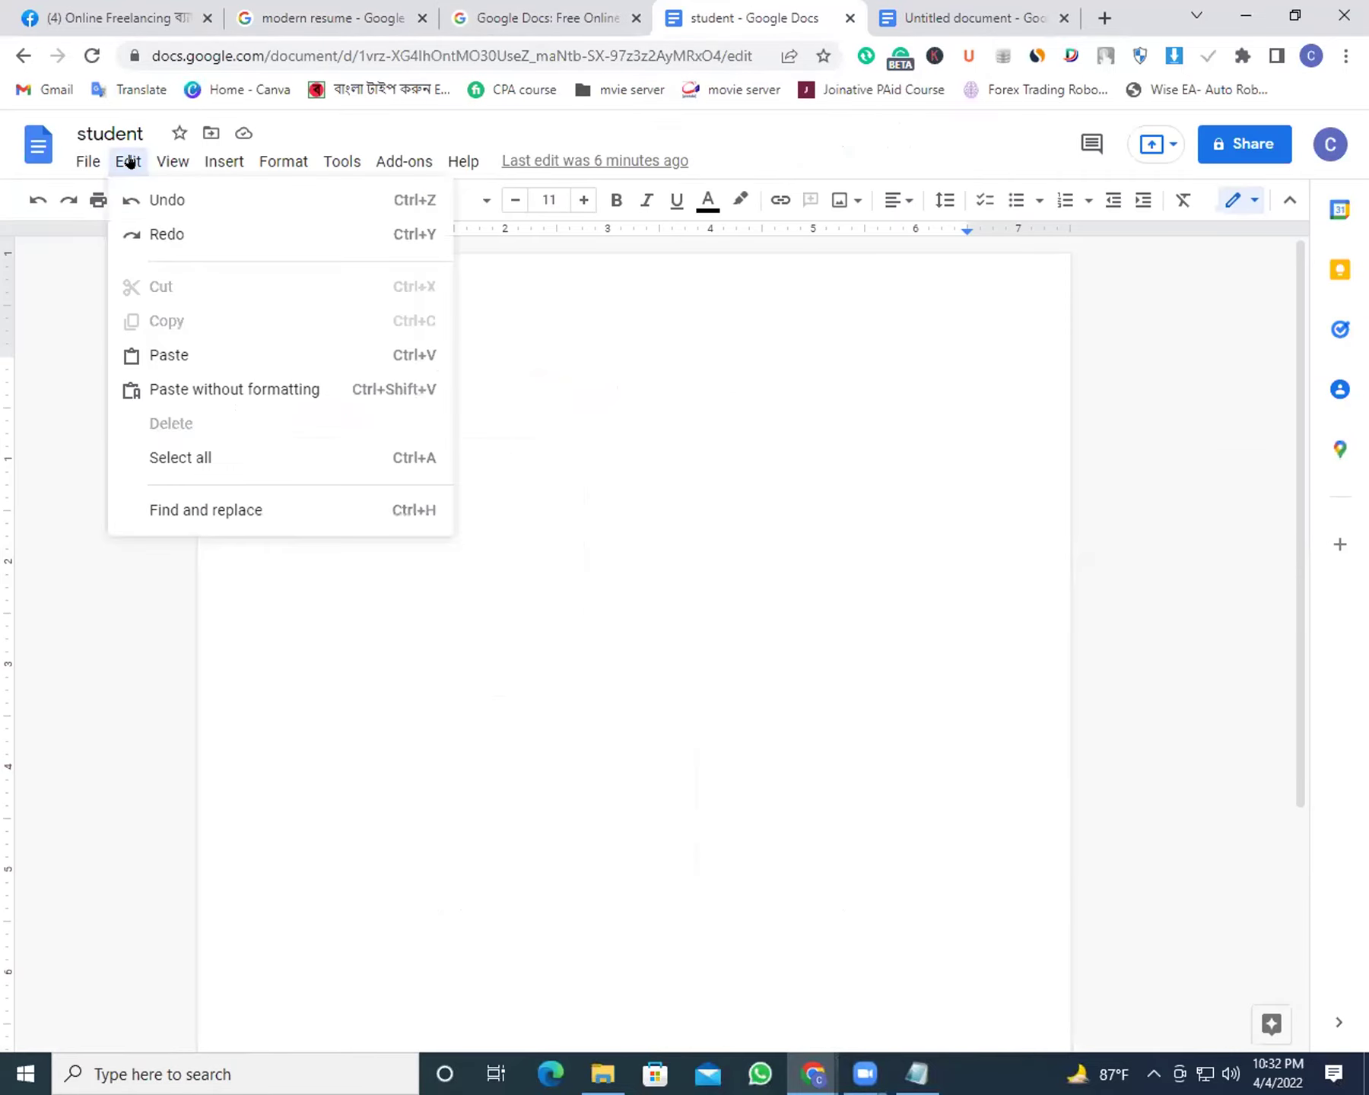
left_click(612, 324)
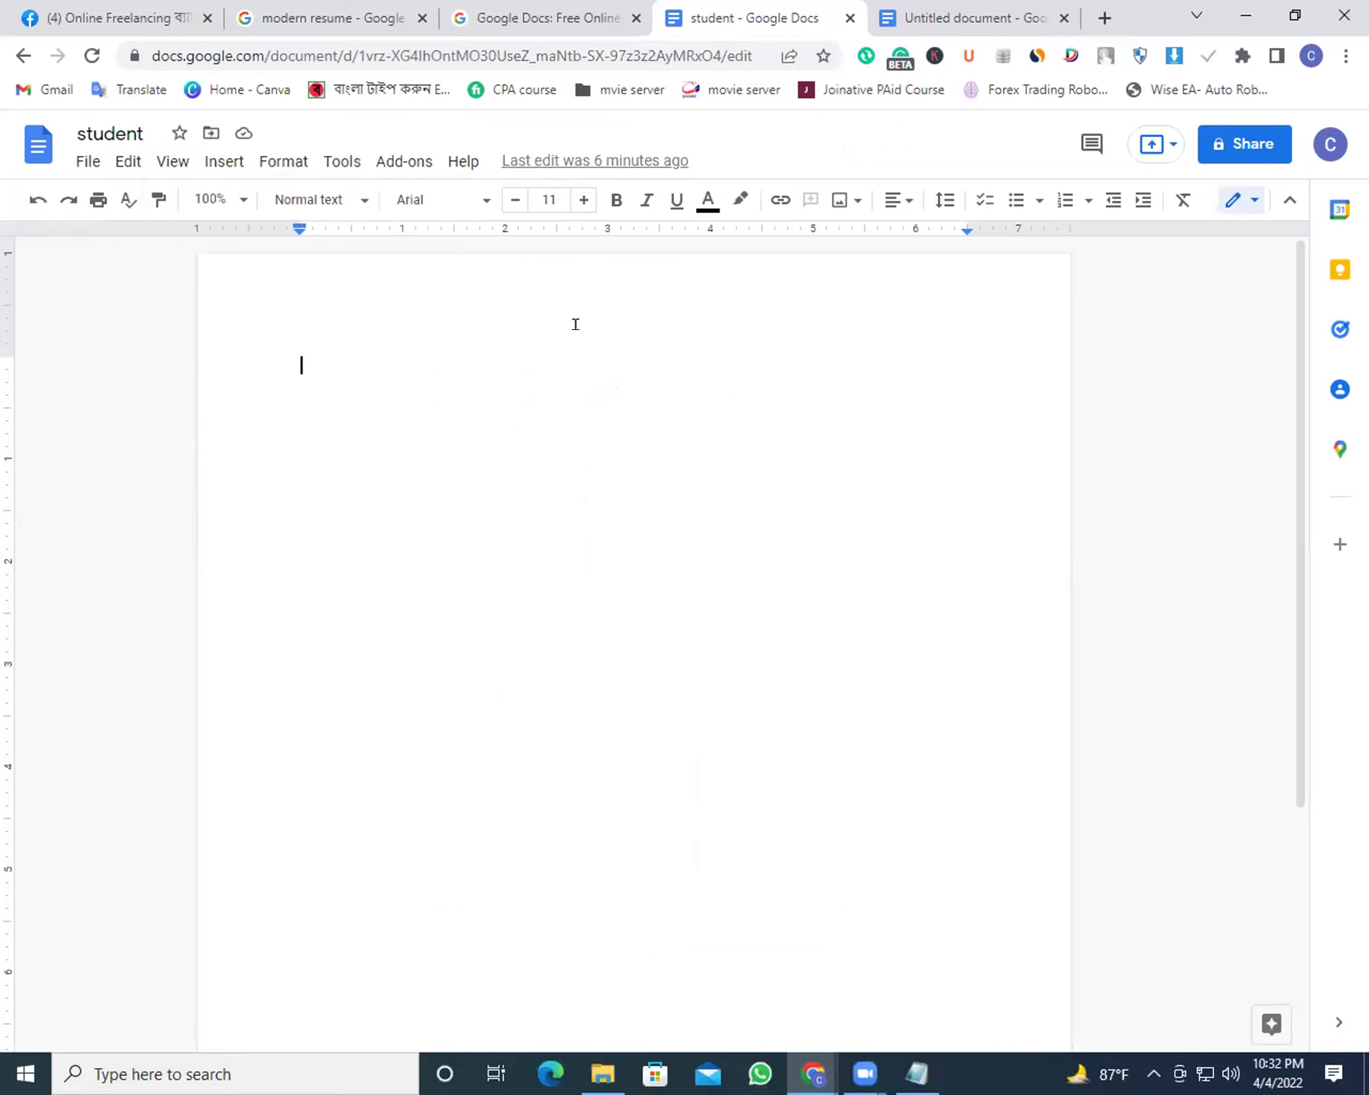
type("aksdfhkadjsfhkjh")
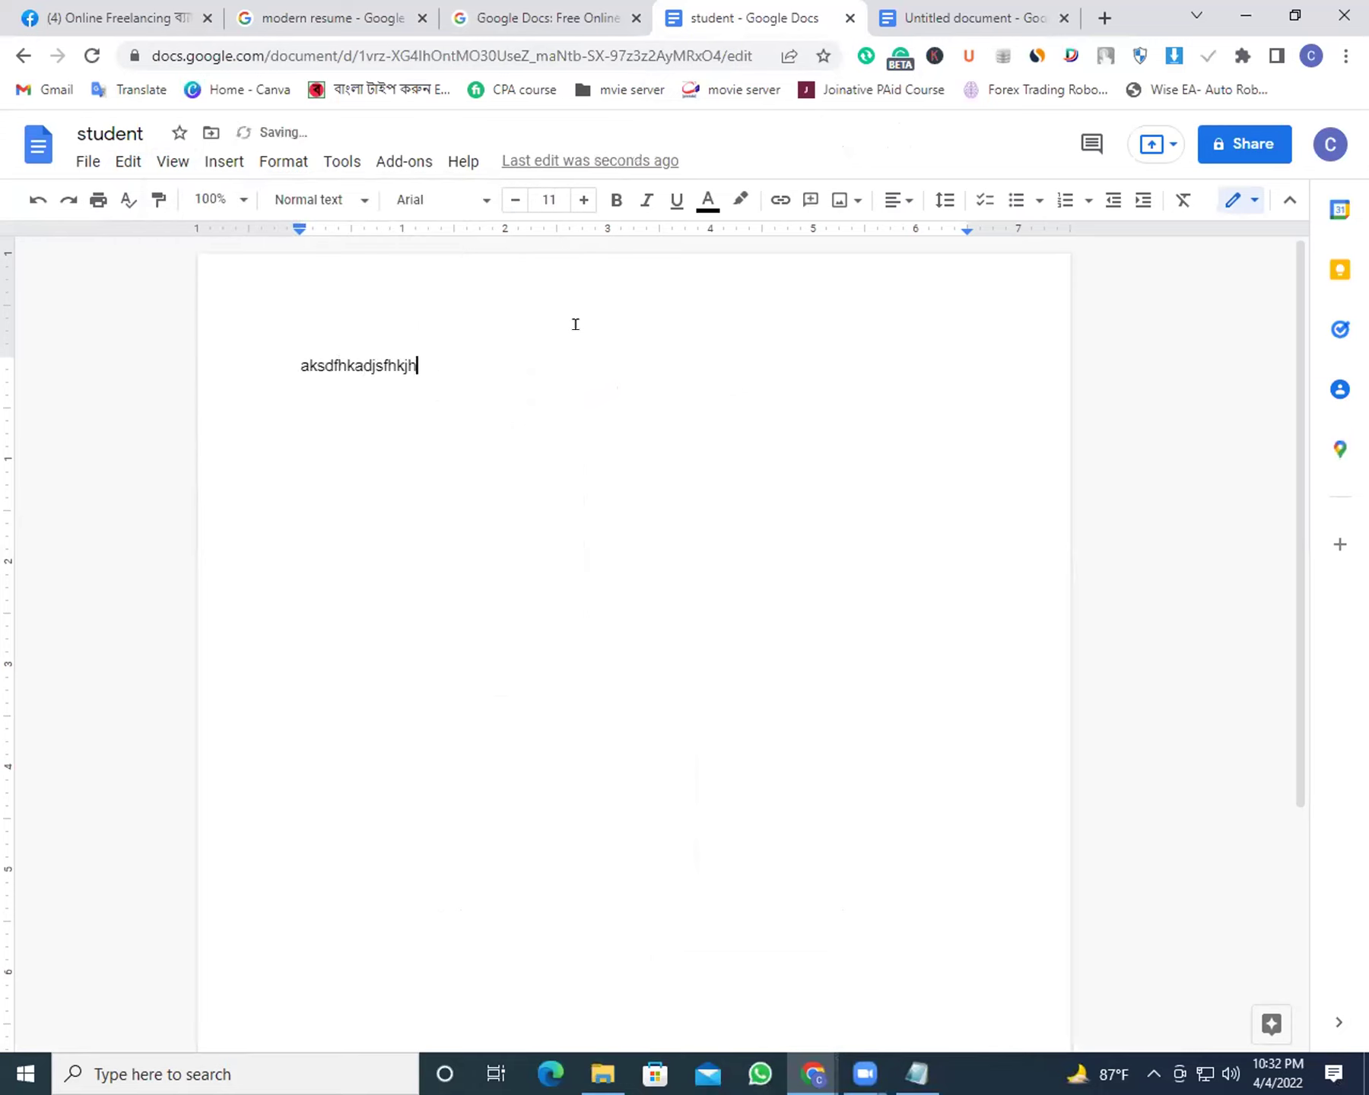
key("BackSpace")
key("BackSpace")
key("BackSpace")
key("BackSpace")
key("BackSpace")
key("BackSpace")
key("BackSpace")
key("BackSpace")
key("BackSpace")
key("BackSpace")
key("BackSpace")
key("BackSpace")
key("BackSpace")
key("BackSpace")
key("BackSpace")
key("BackSpace")
key("BackSpace")
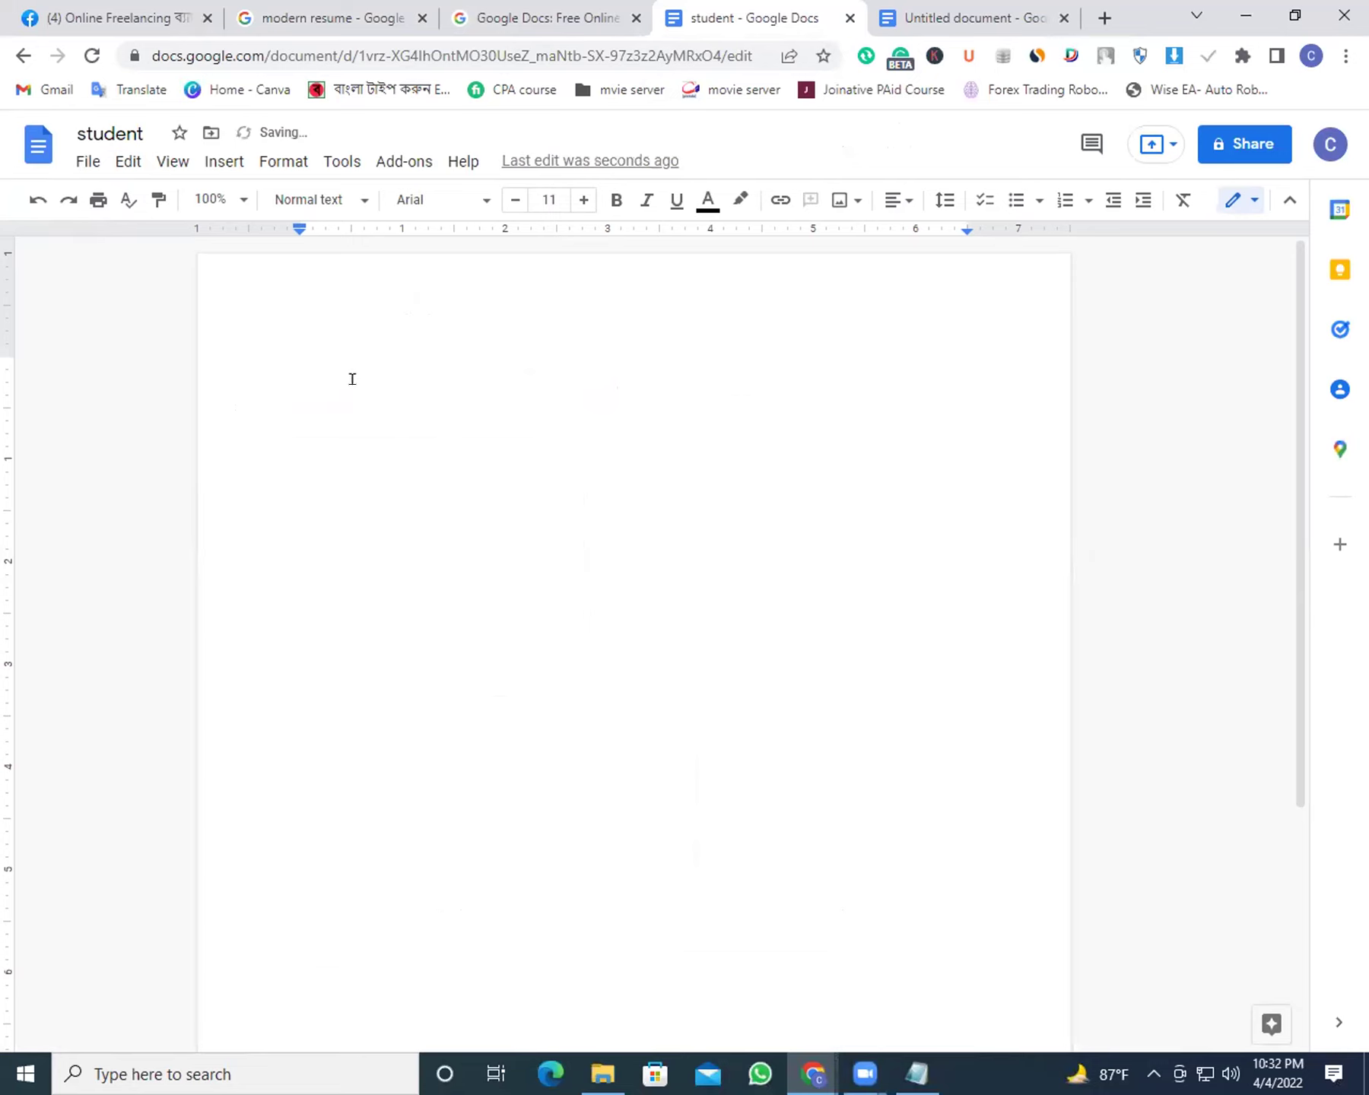
Restore the deleted line with Edit > Undo, delete it again, and undo with Ctrl+Z
left_click(126, 161)
mouse_move(172, 161)
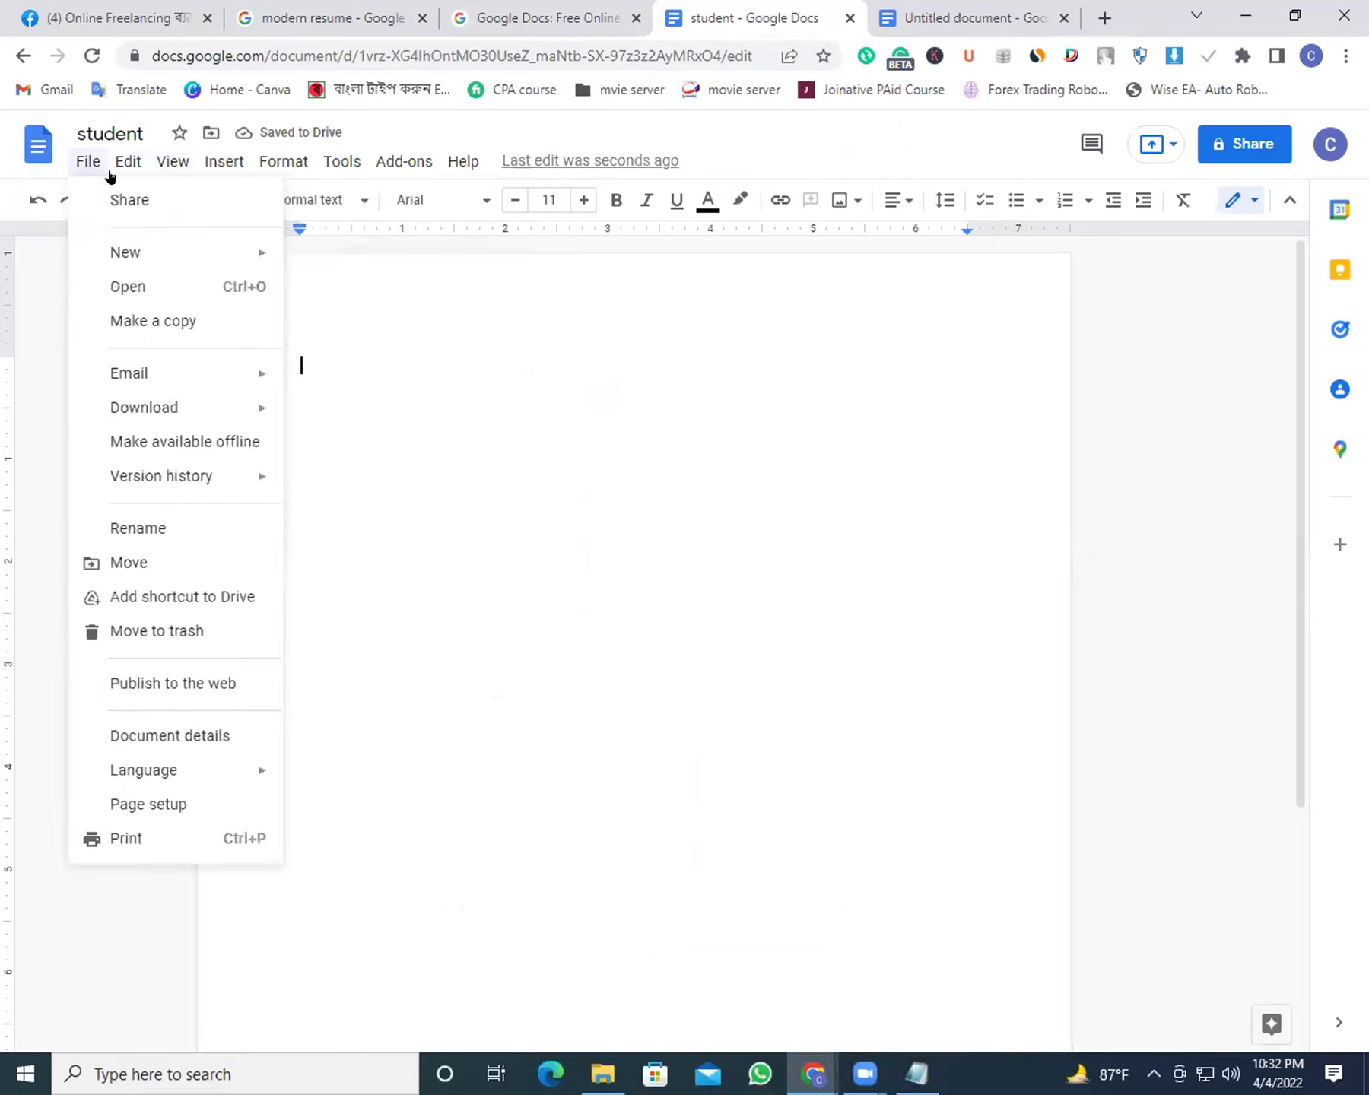
left_click(116, 199)
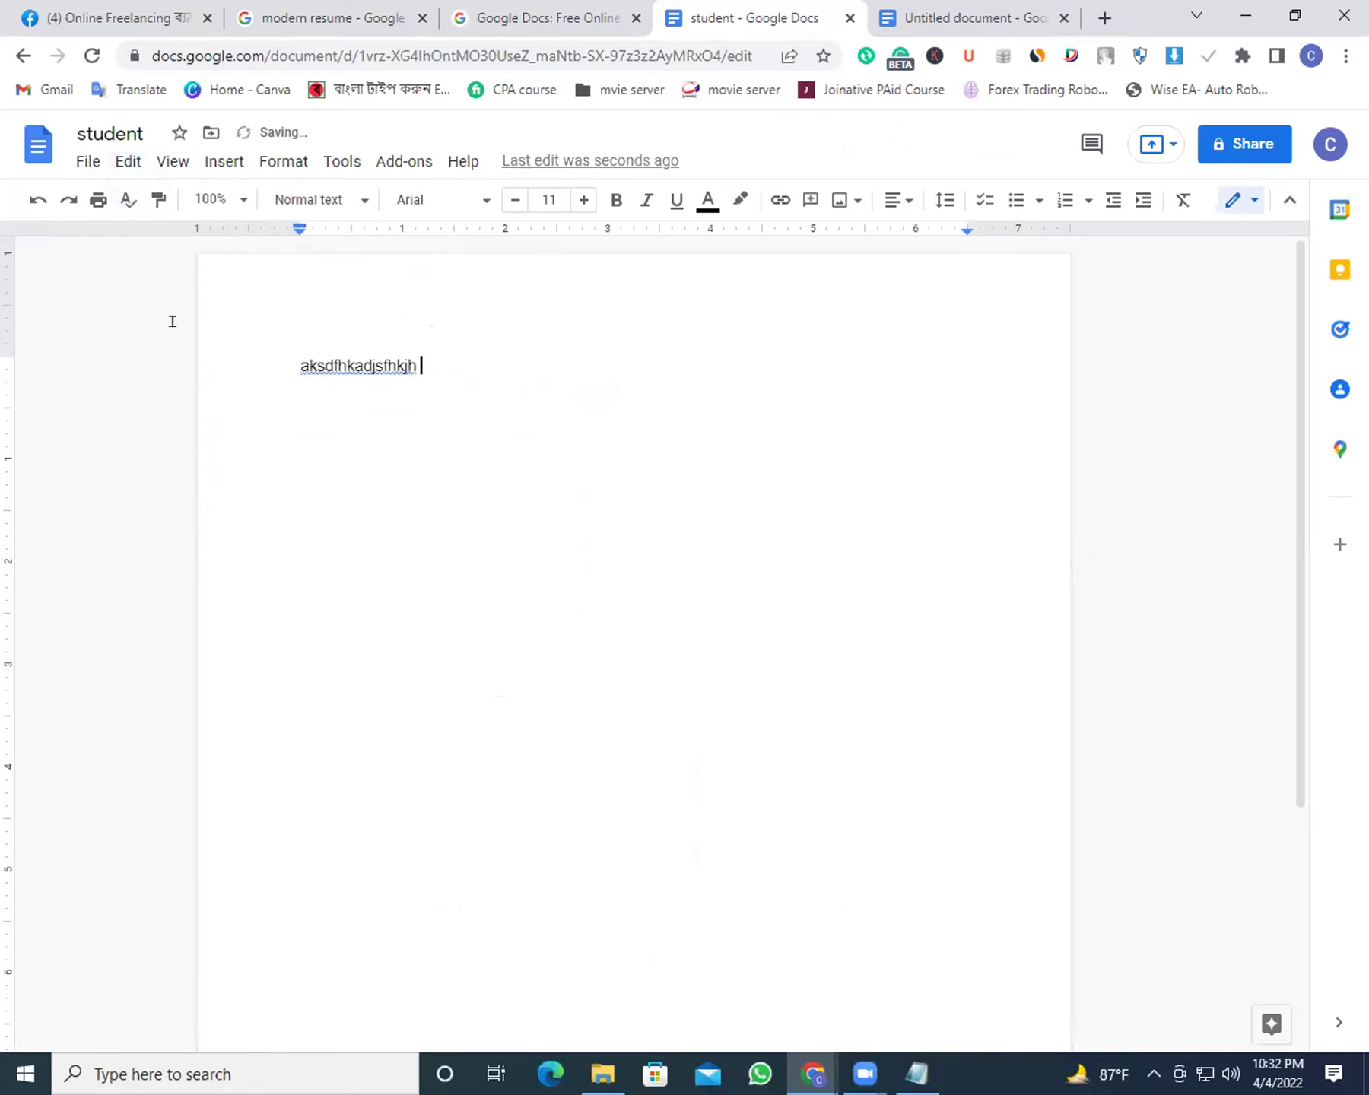
left_click_drag(464, 359, 232, 358)
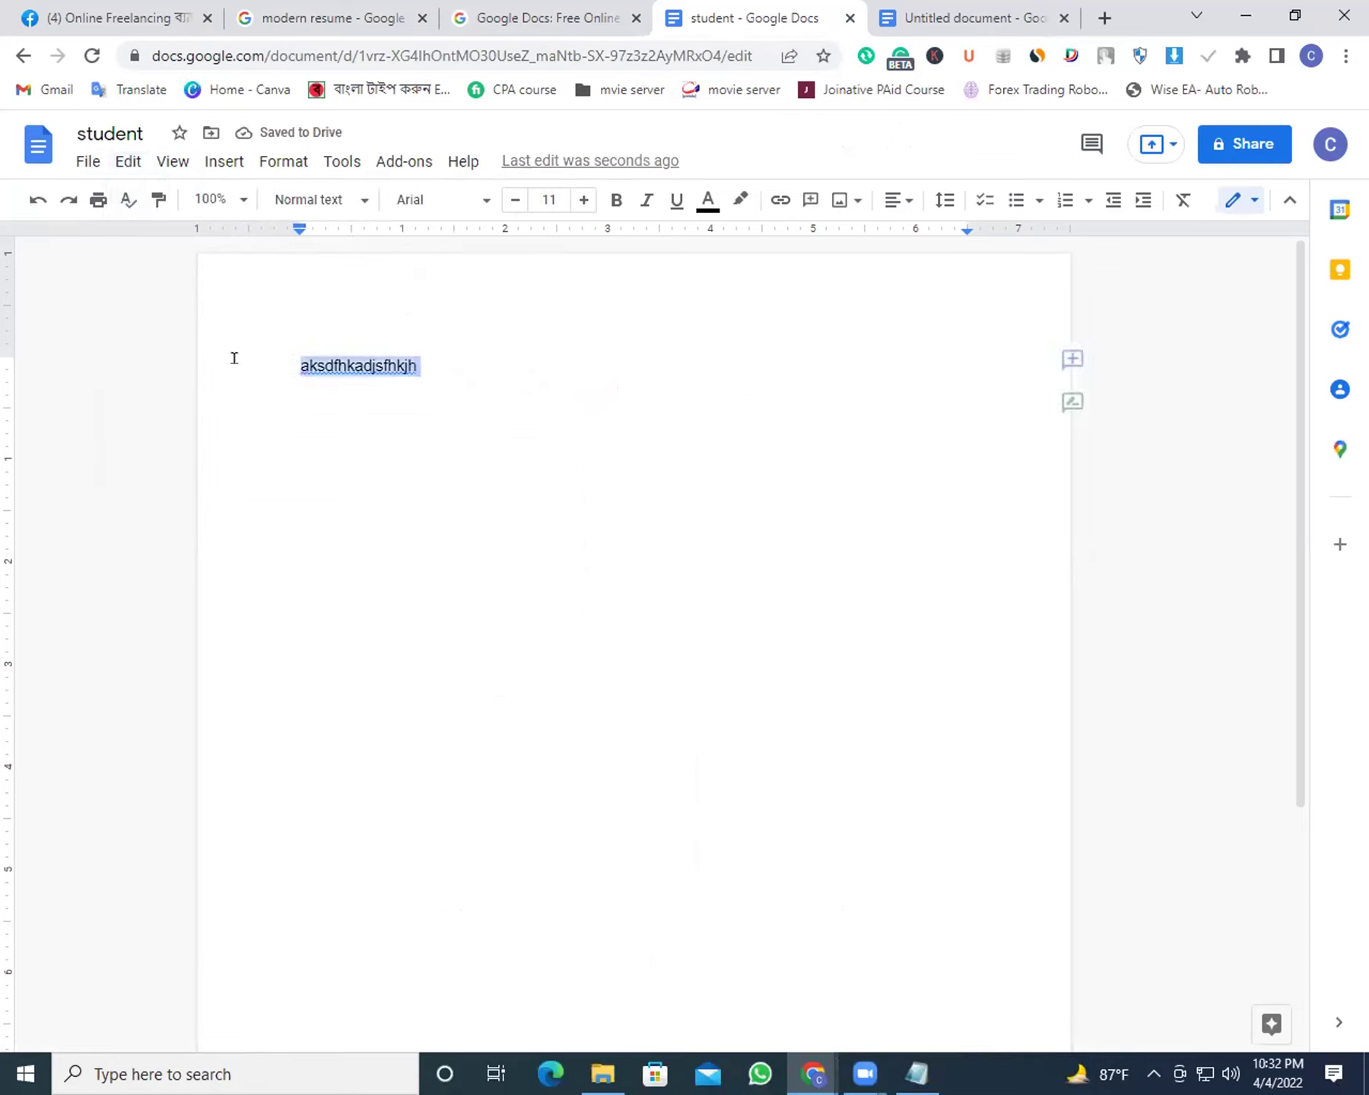
key("BackSpace")
key("ctrl+z")
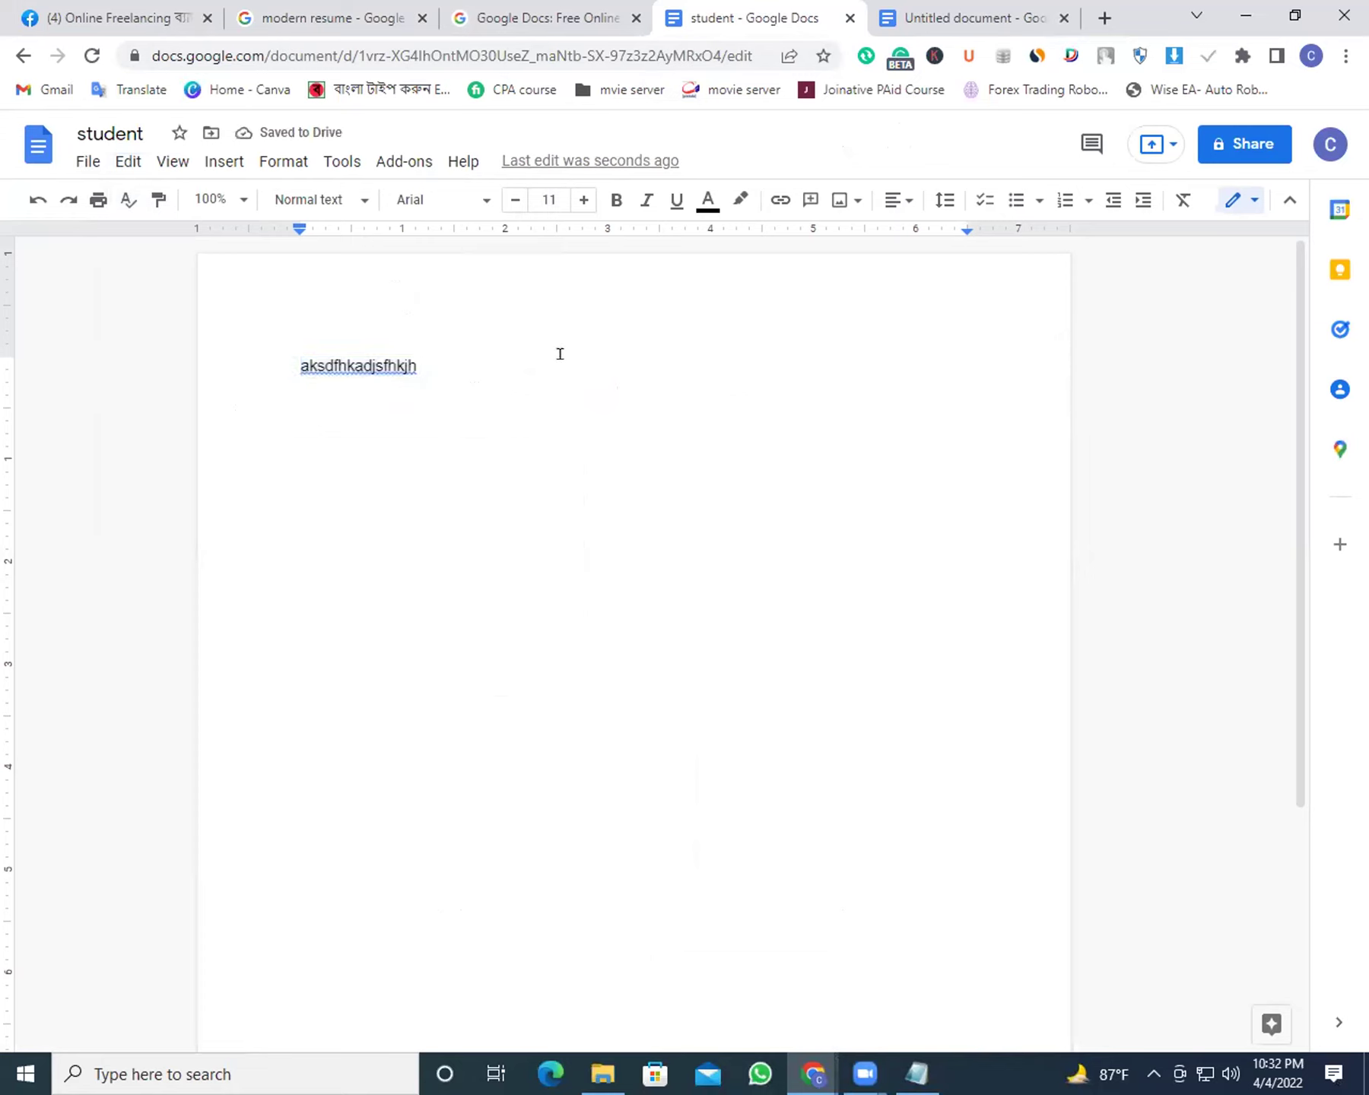
Redo the deletion with Edit > Redo, then toggle it back and forth with Ctrl+Z and Ctrl+Y
left_click_drag(422, 361, 293, 357)
left_click(441, 356)
left_click(129, 162)
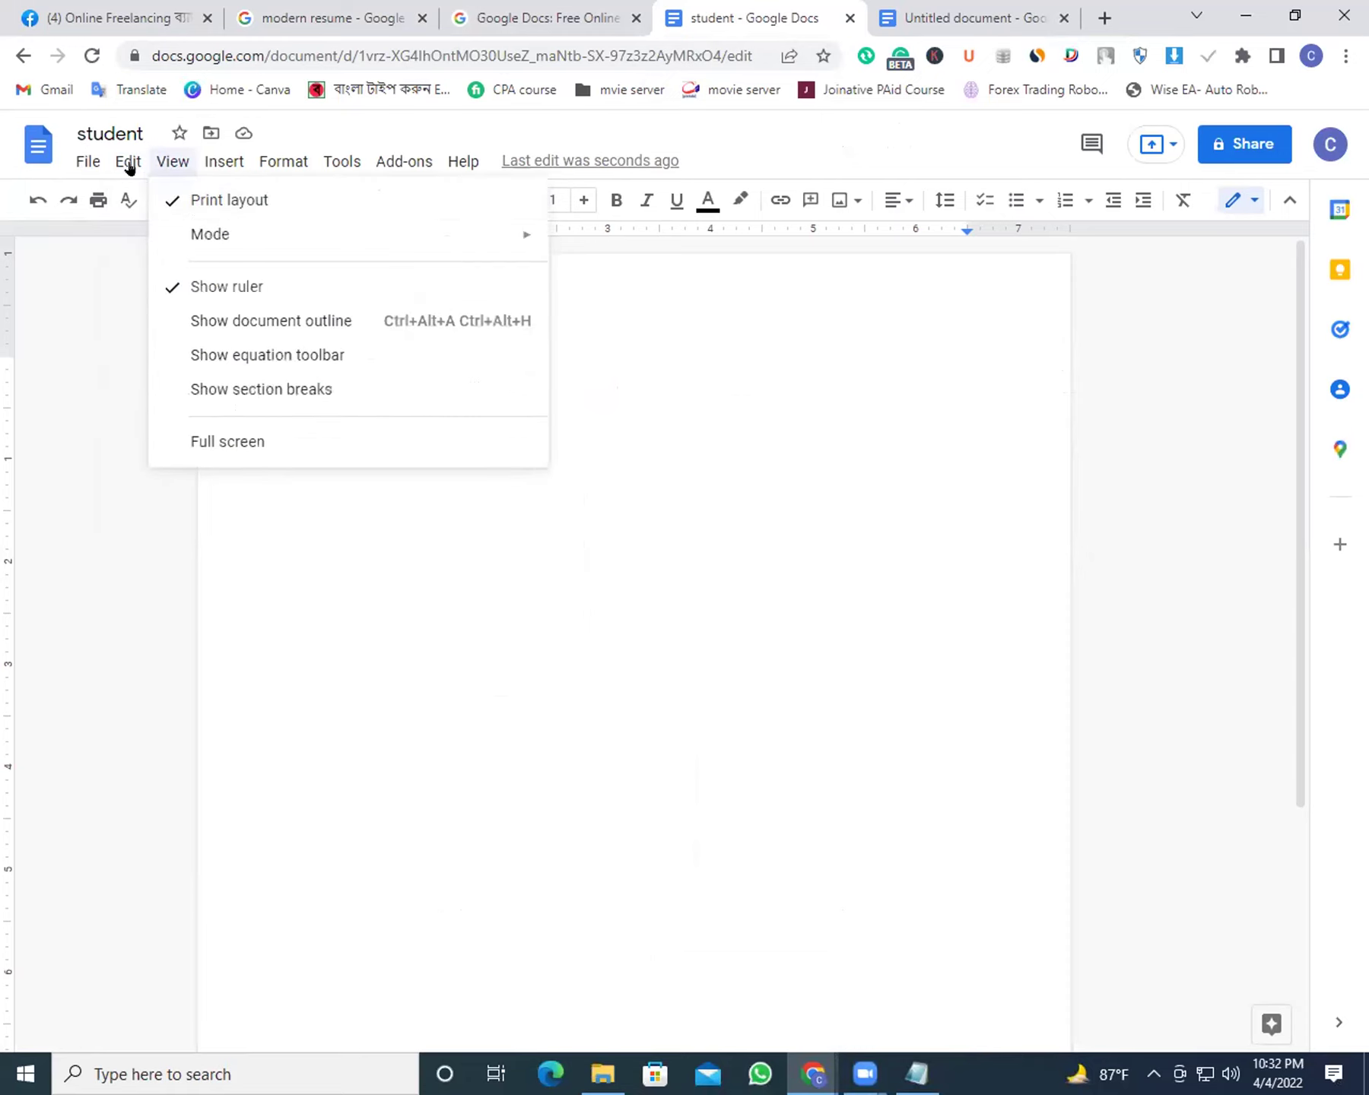
mouse_move(129, 166)
left_click(130, 233)
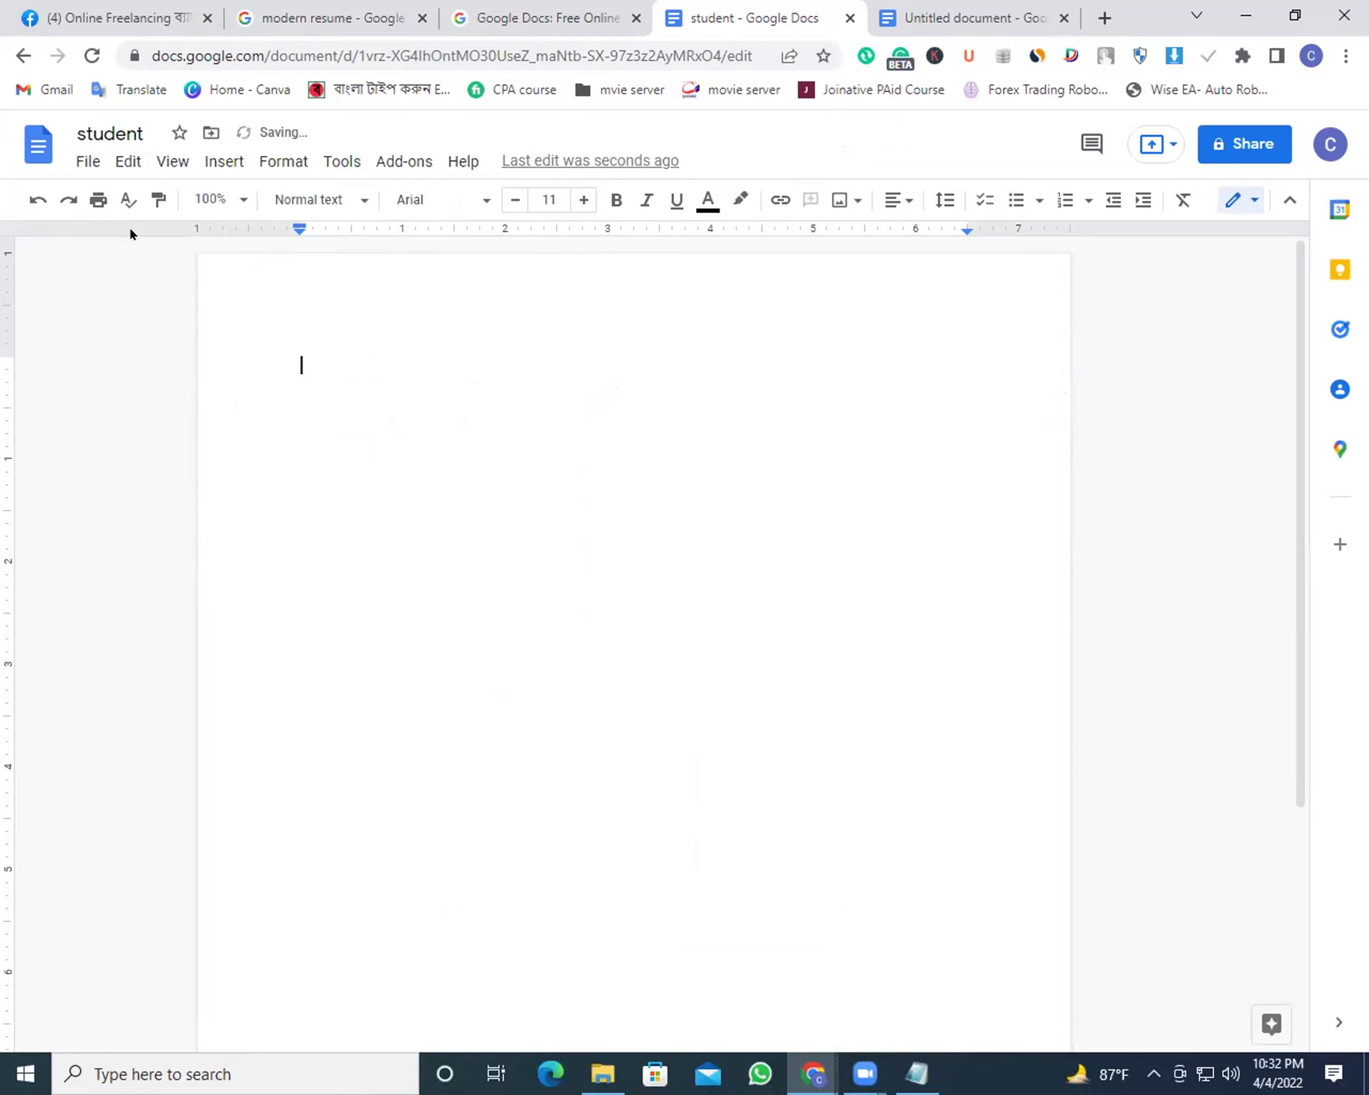
key("ctrl+z")
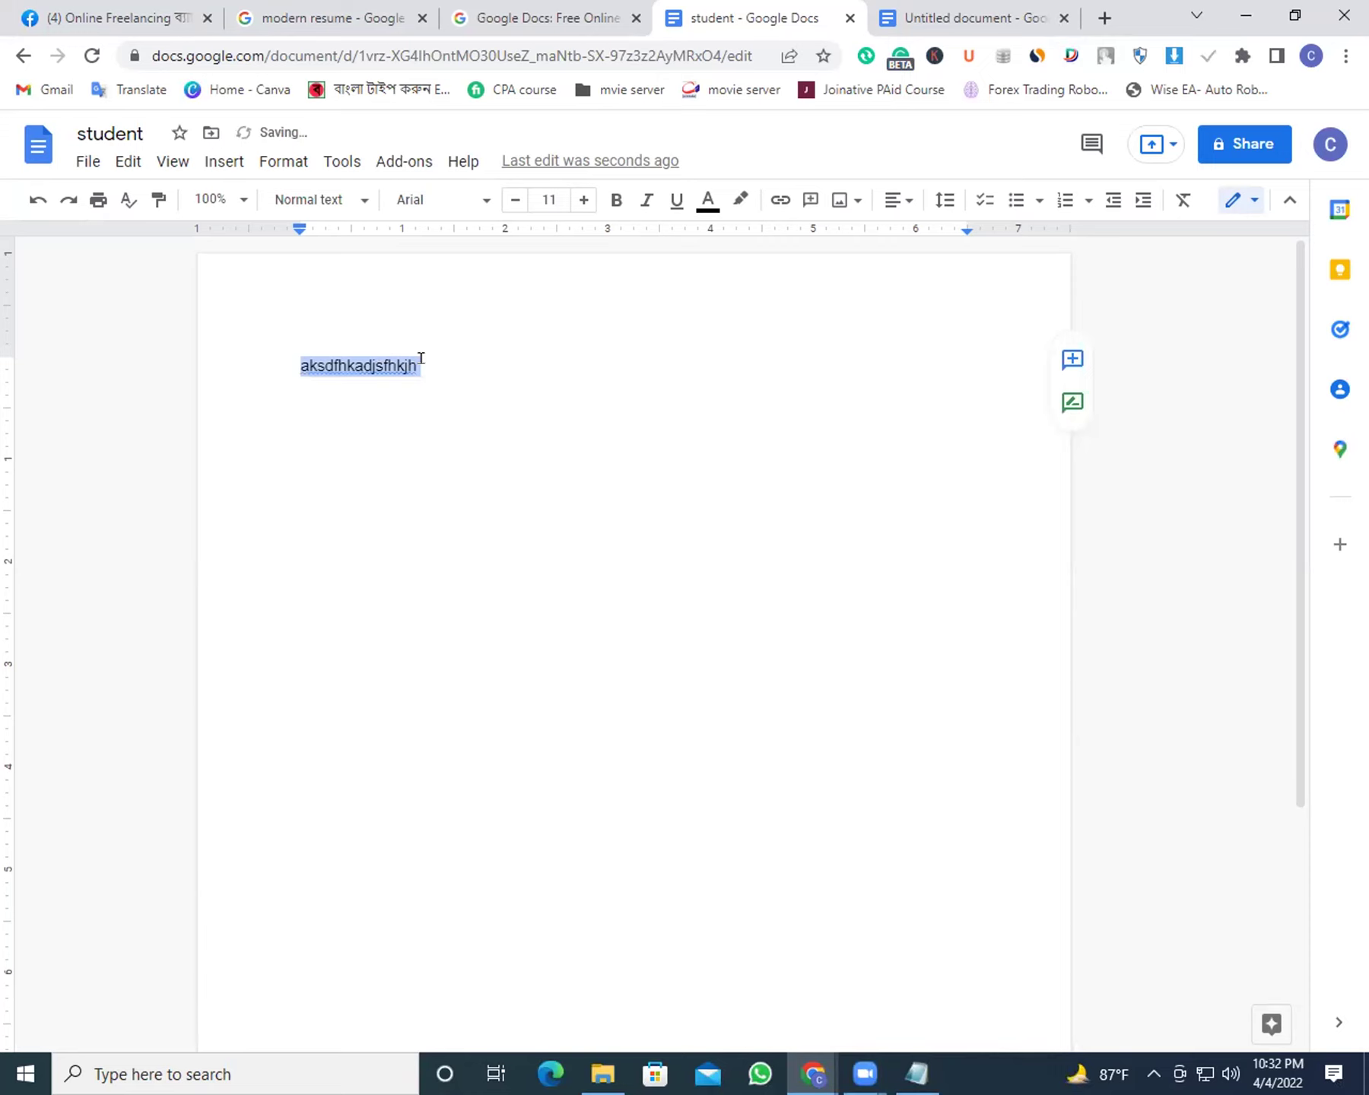
key("ctrl+y")
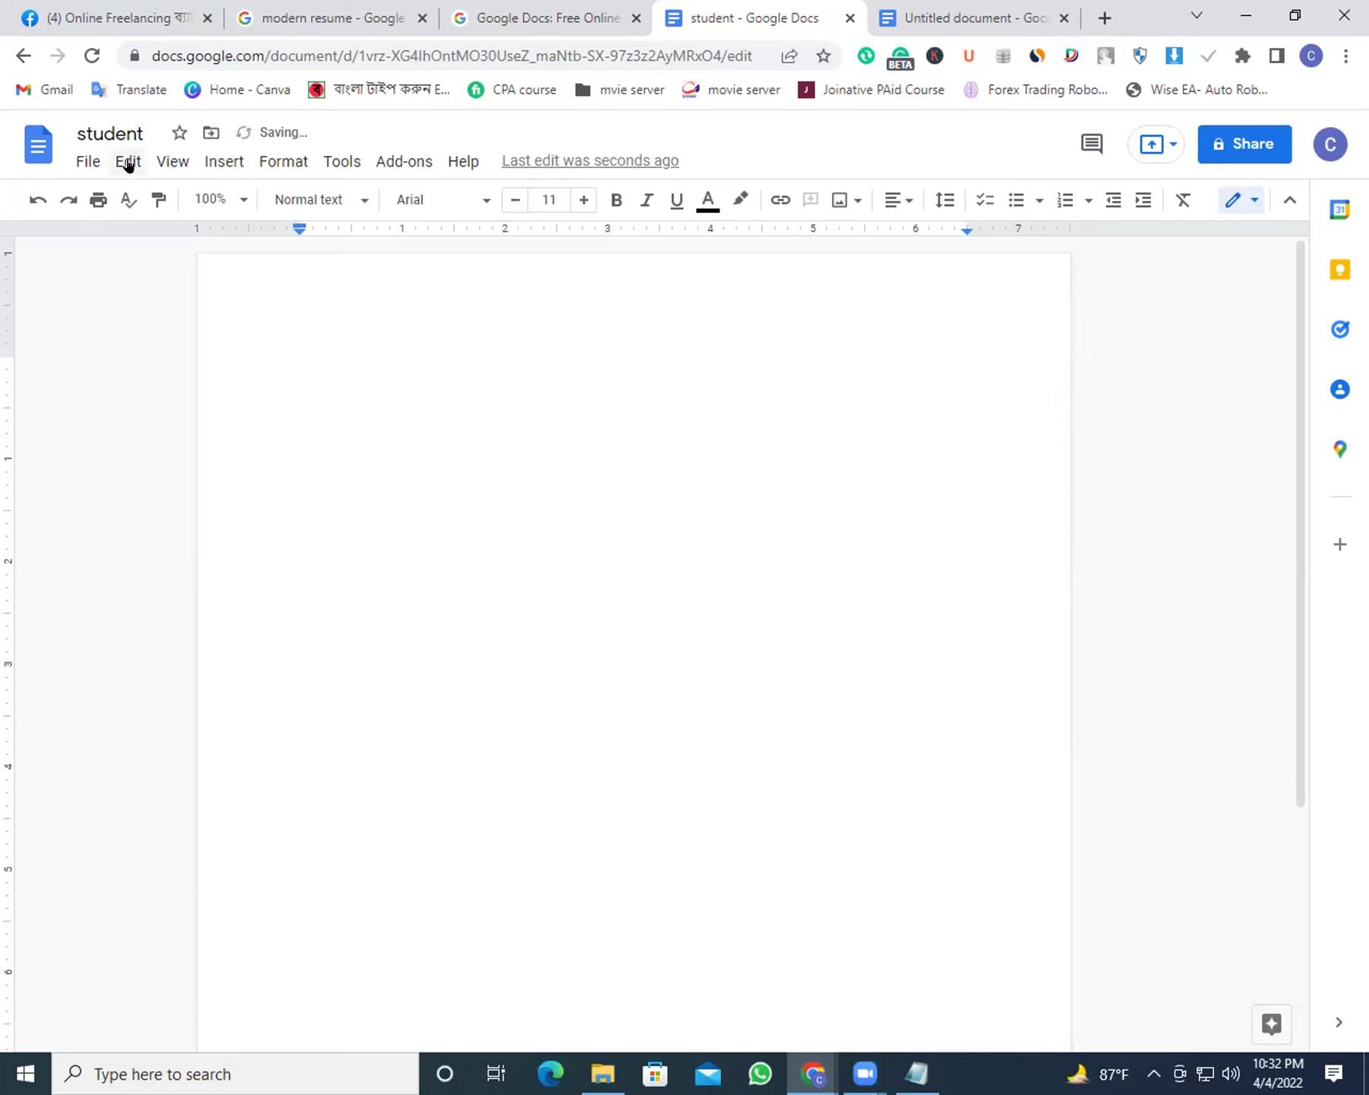
left_click(173, 161)
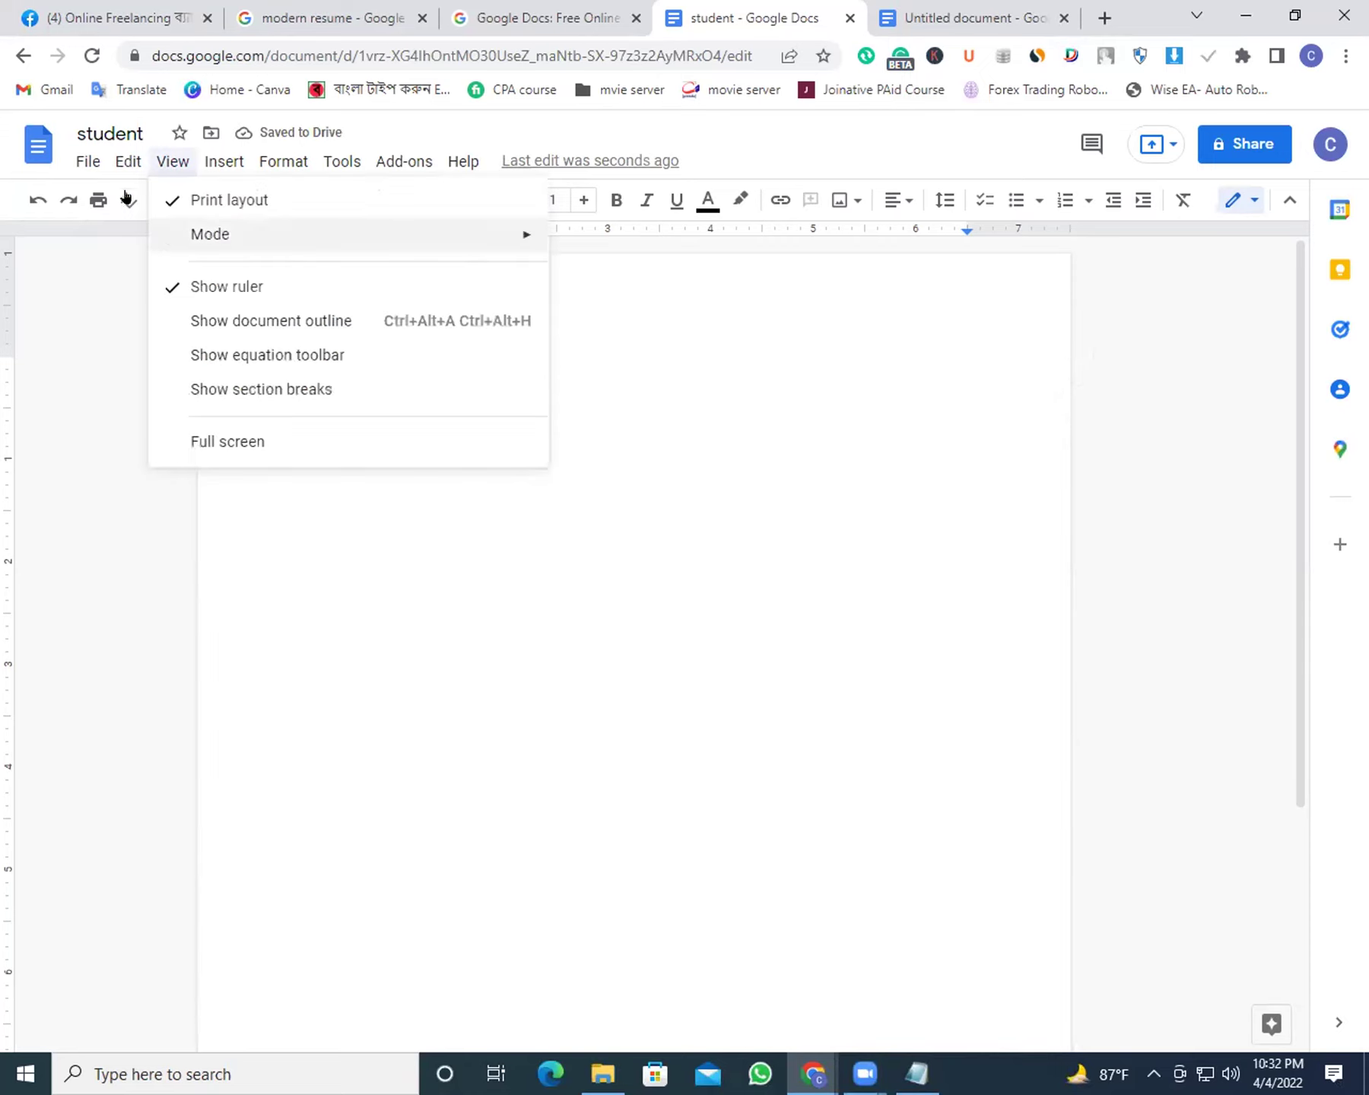
left_click(602, 352)
Type 'sdfgdfh', open Edit > Find and replace, and move the panel aside
type("sdfgdfh")
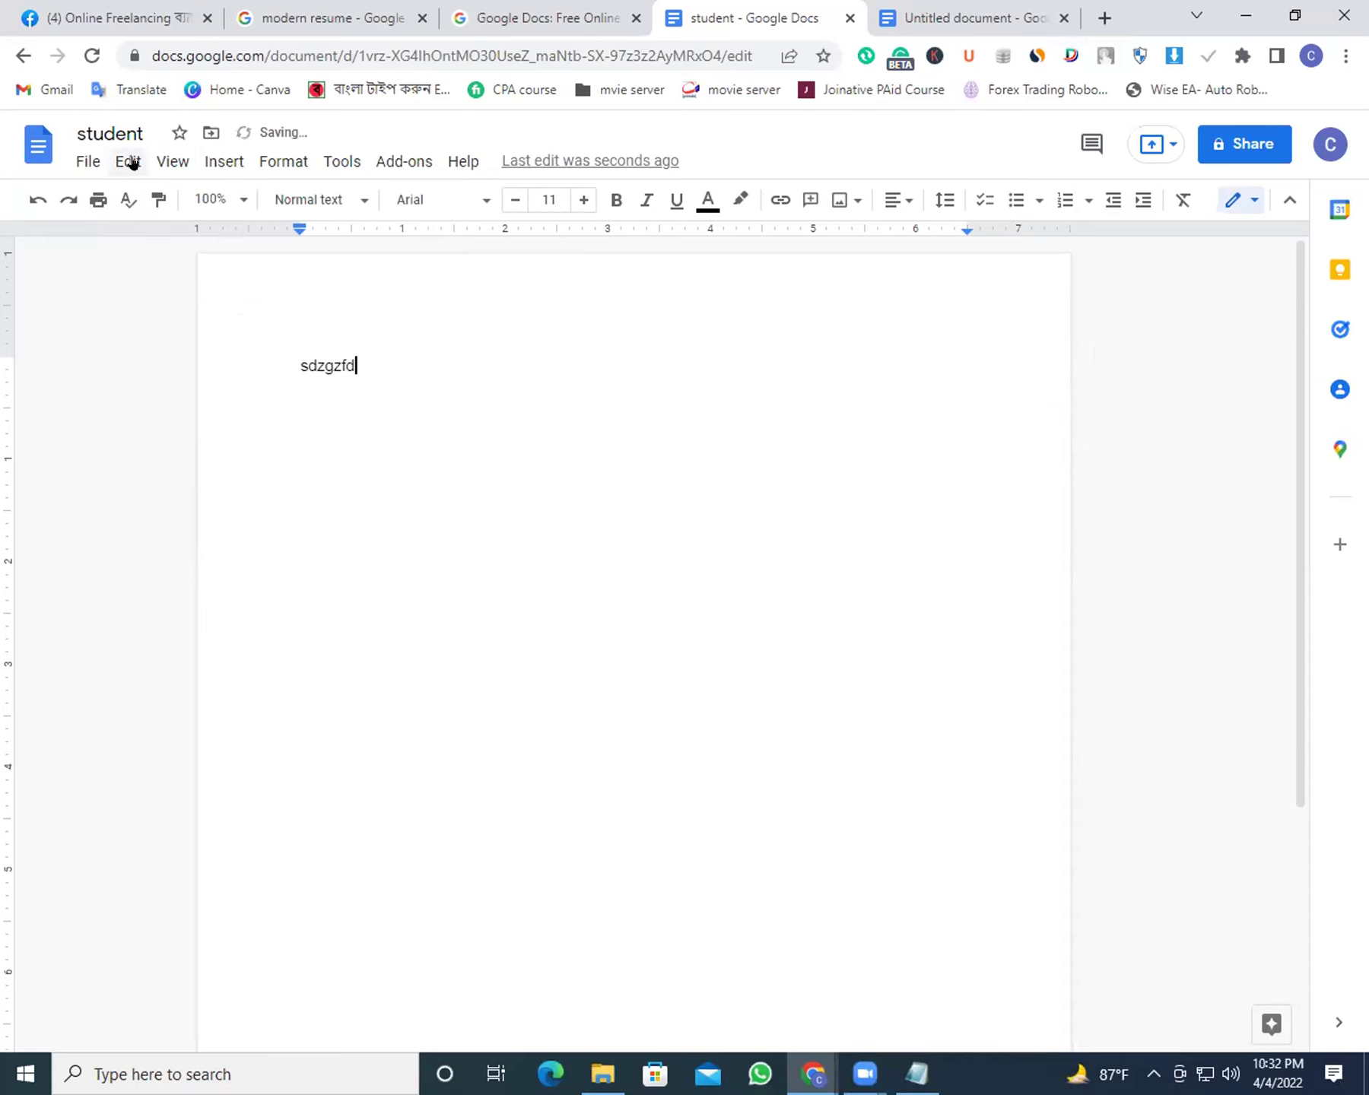
left_click(129, 161)
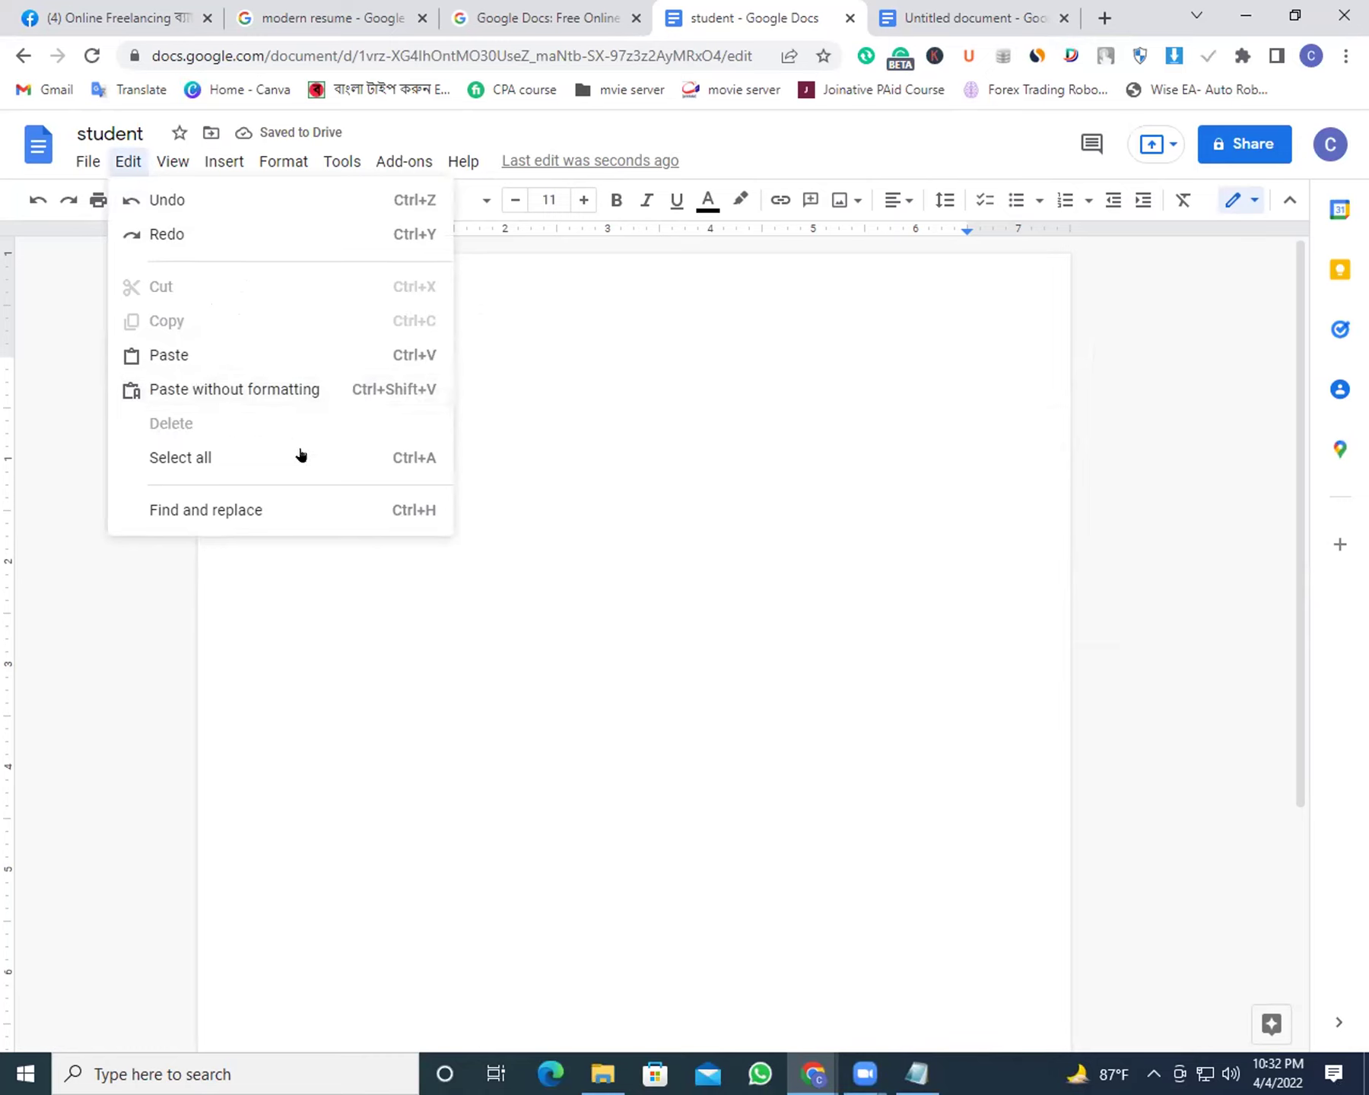
left_click(285, 509)
left_click_drag(752, 407, 992, 451)
Type three sample lines each containing the same name in a different spelling
left_click_drag(356, 366, 309, 364)
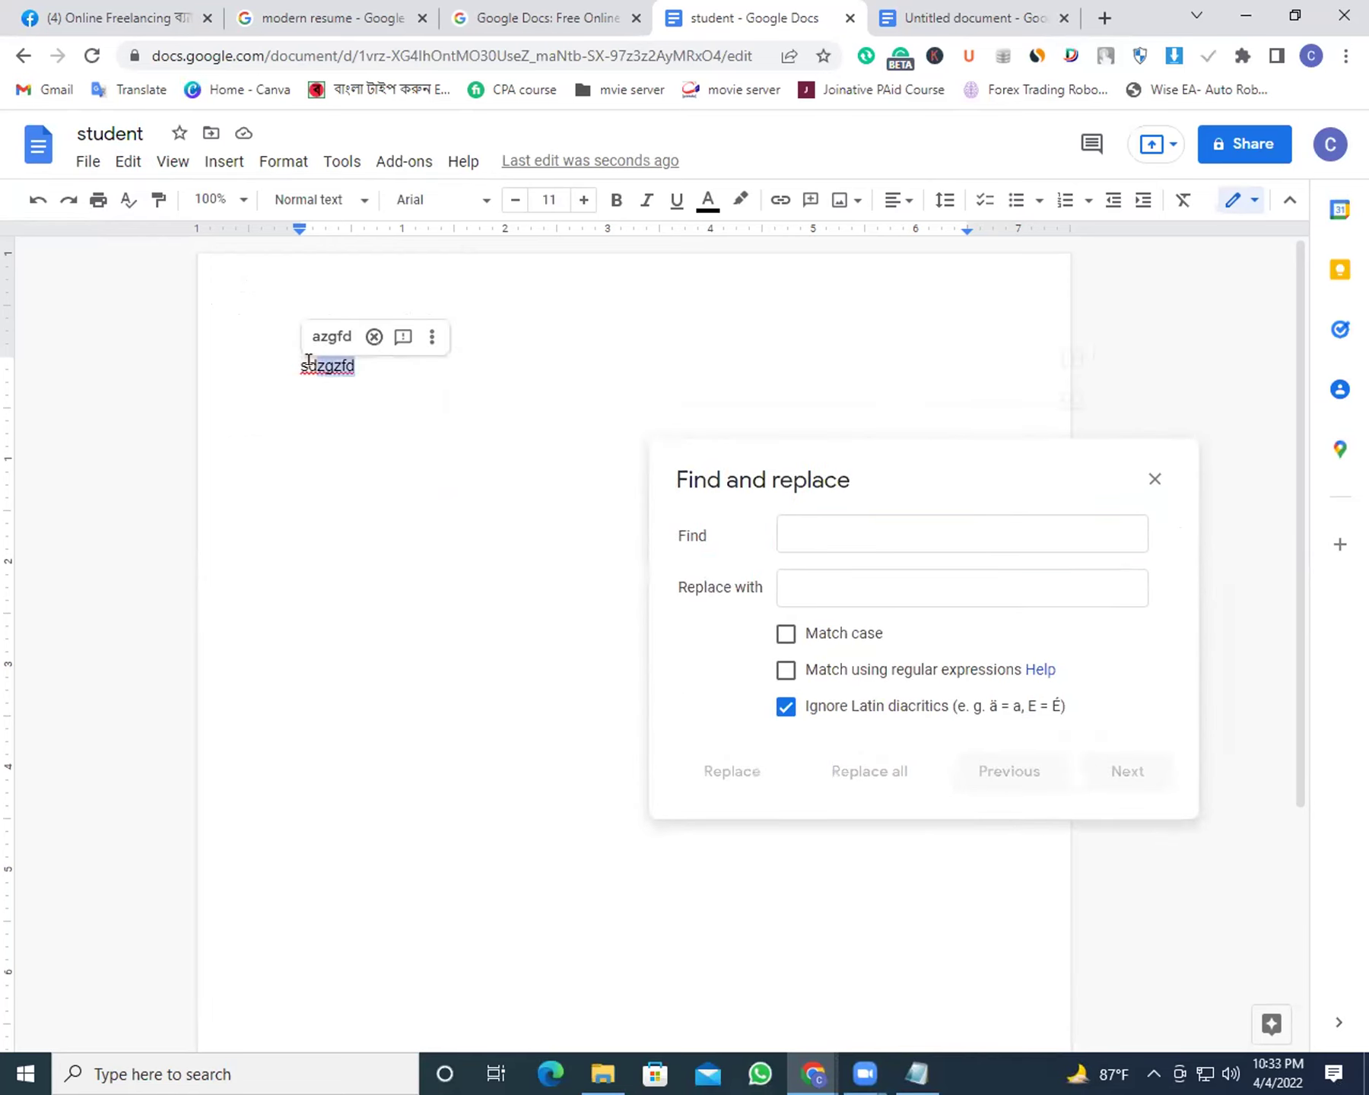
left_click(583, 359)
type("Shakil ")
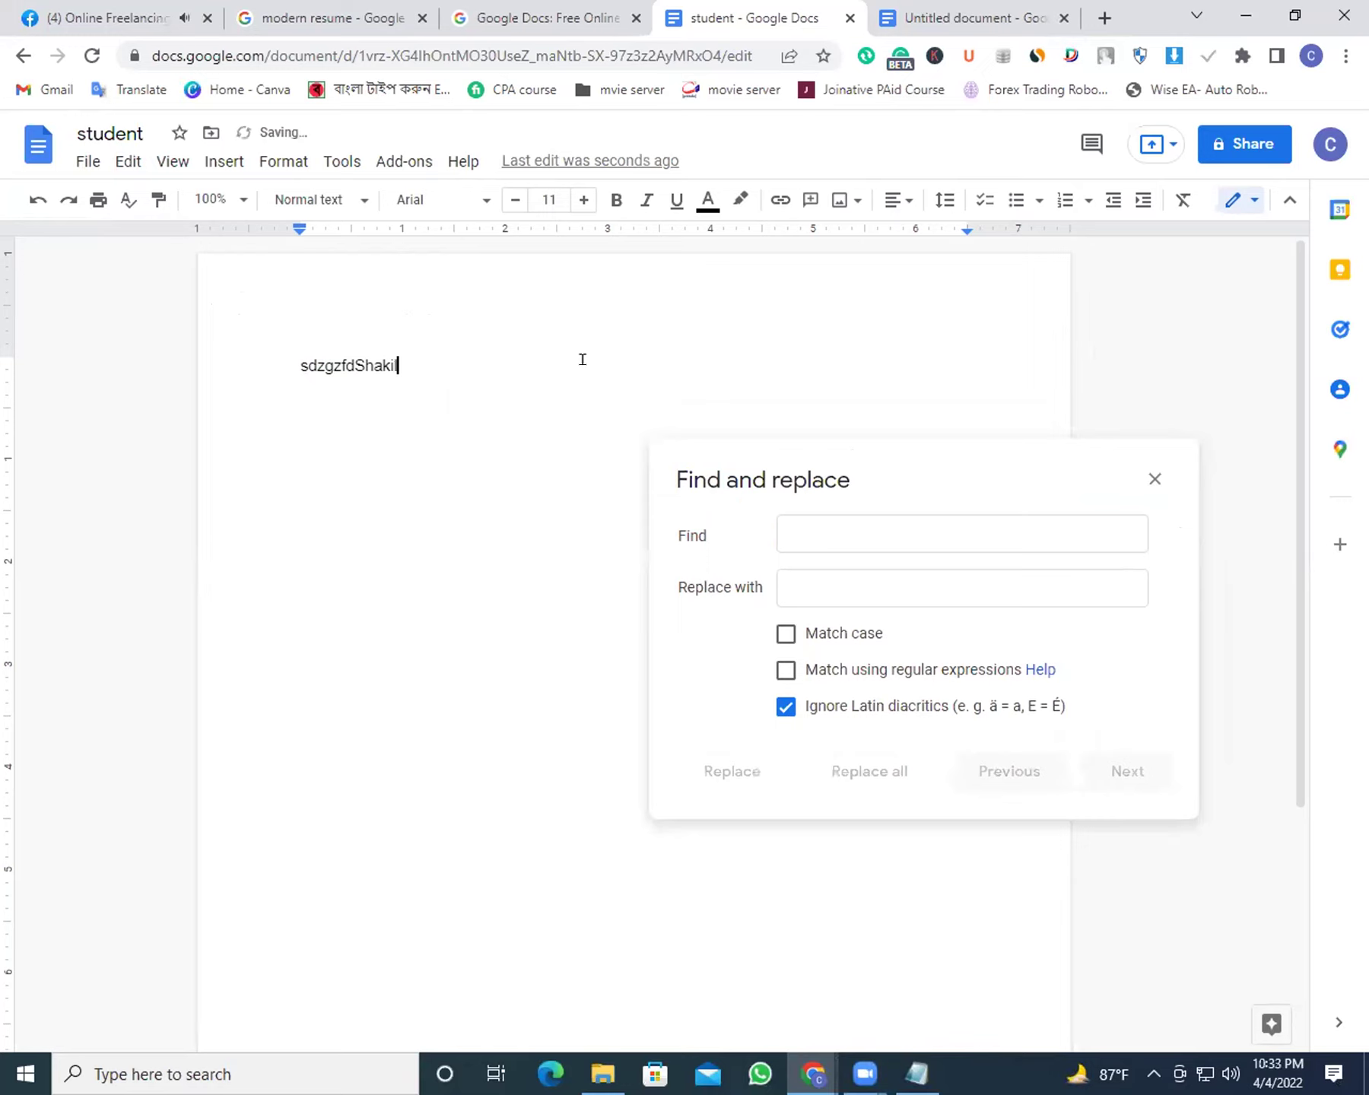
type("asdfnhgaksdfh")
key("Return")
type("shkail sdjkfgsadhf")
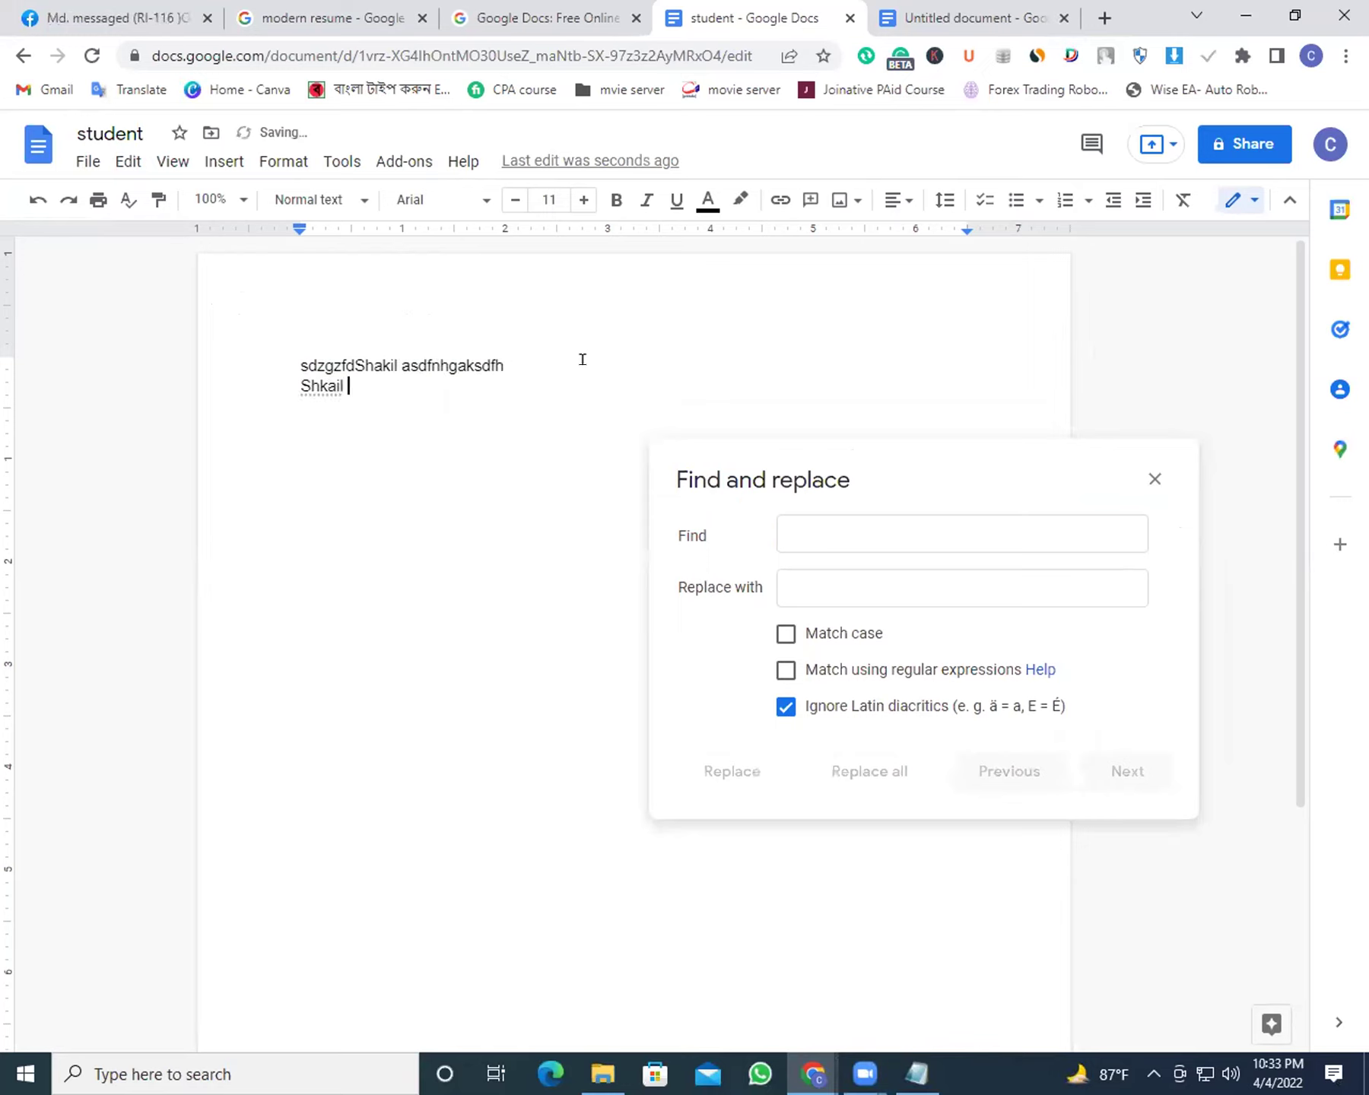
key("Return")
type("ajfsadfsha")
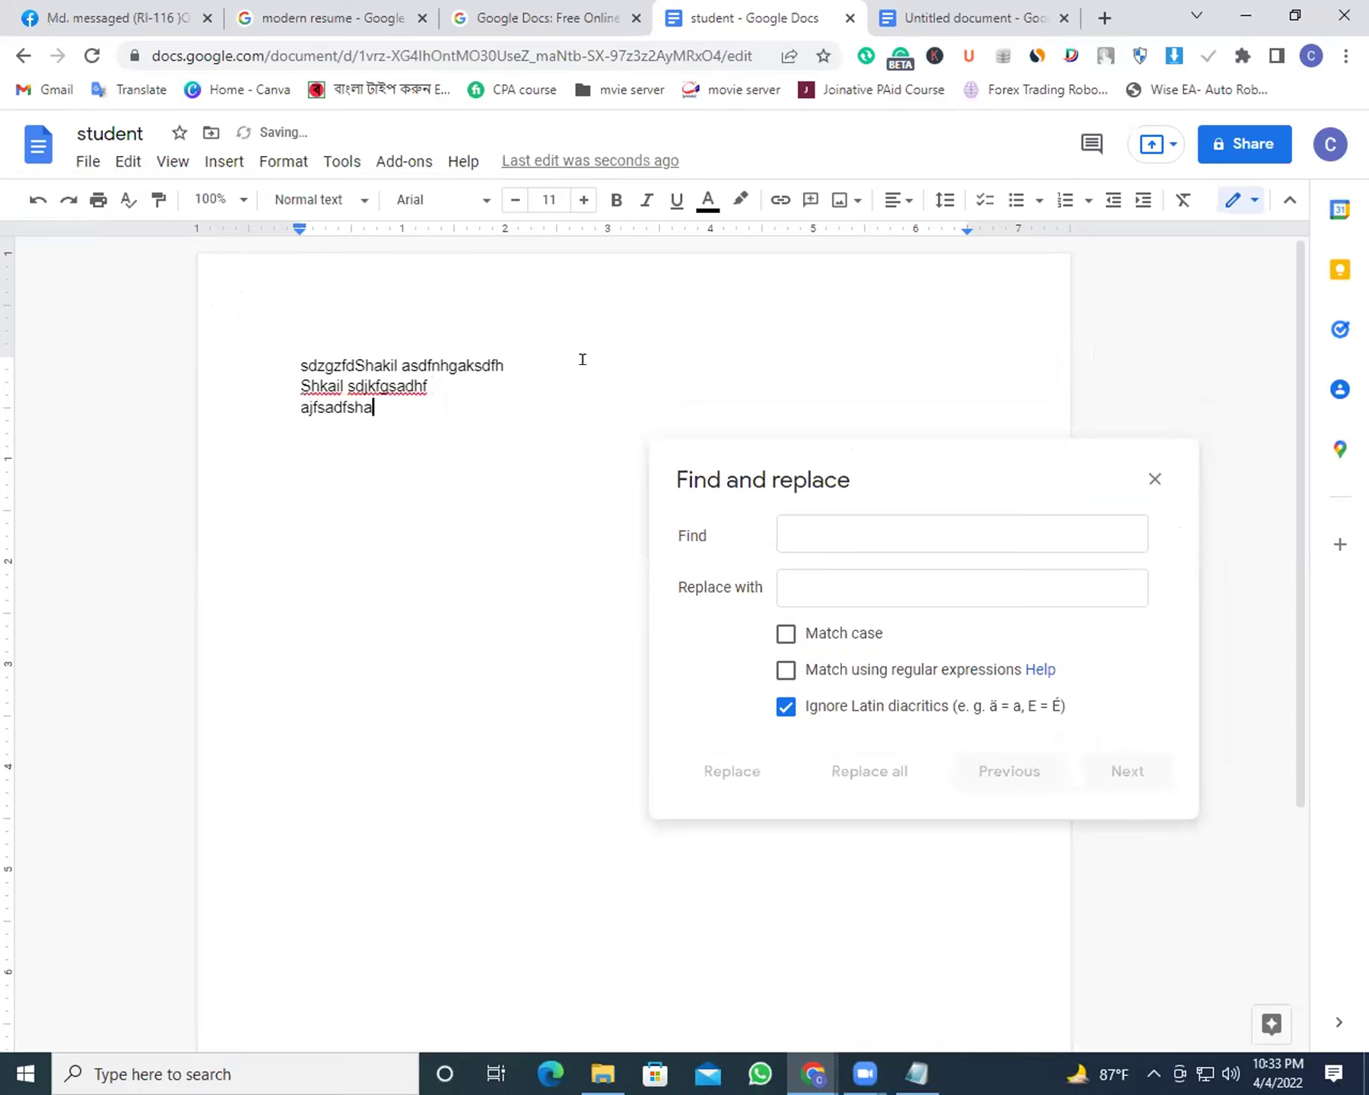
type("kilkjsadf")
key("Return")
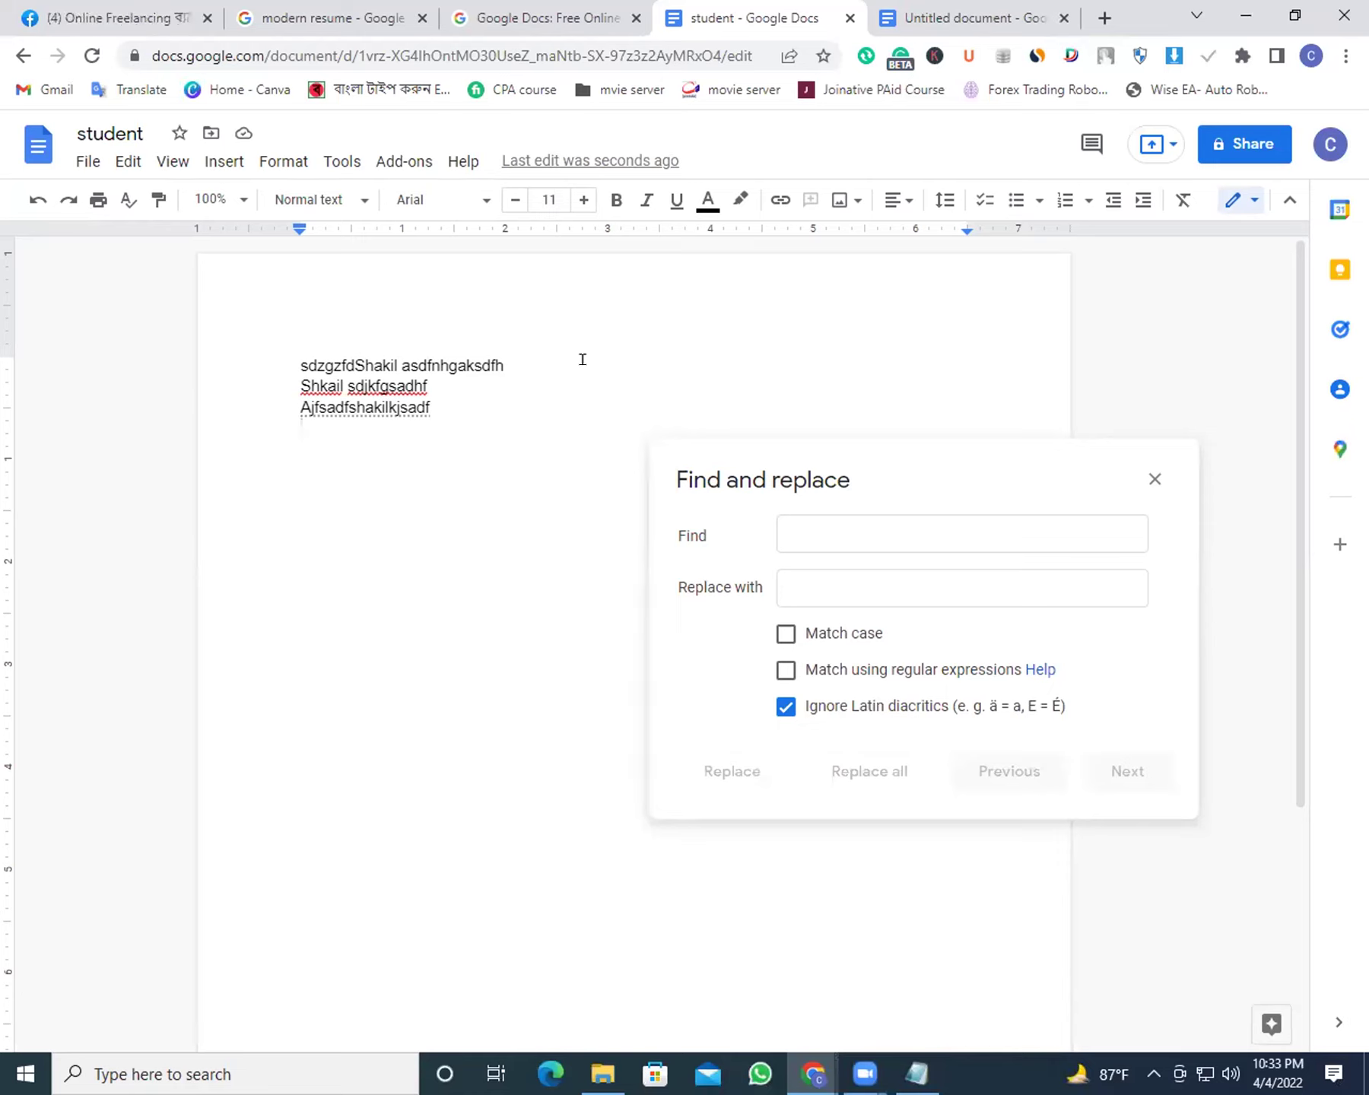
Type a fourth sample line with the name, fix its ending, and reposition the Find and replace panel
type("shak")
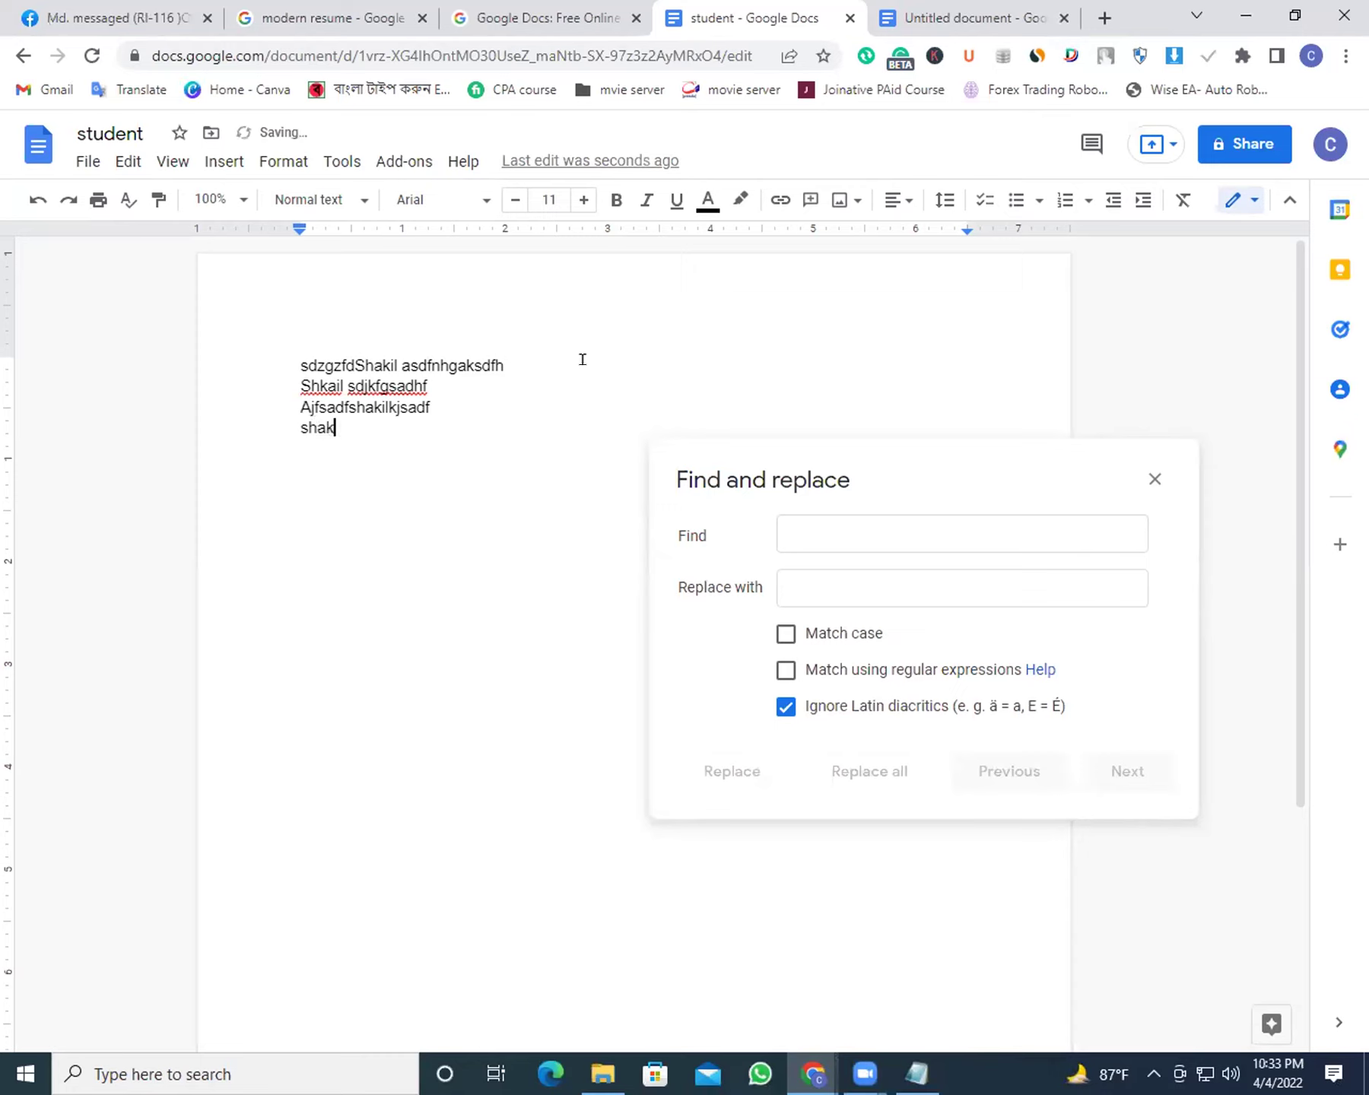
type("il sadkjfhs sadjklfshaj")
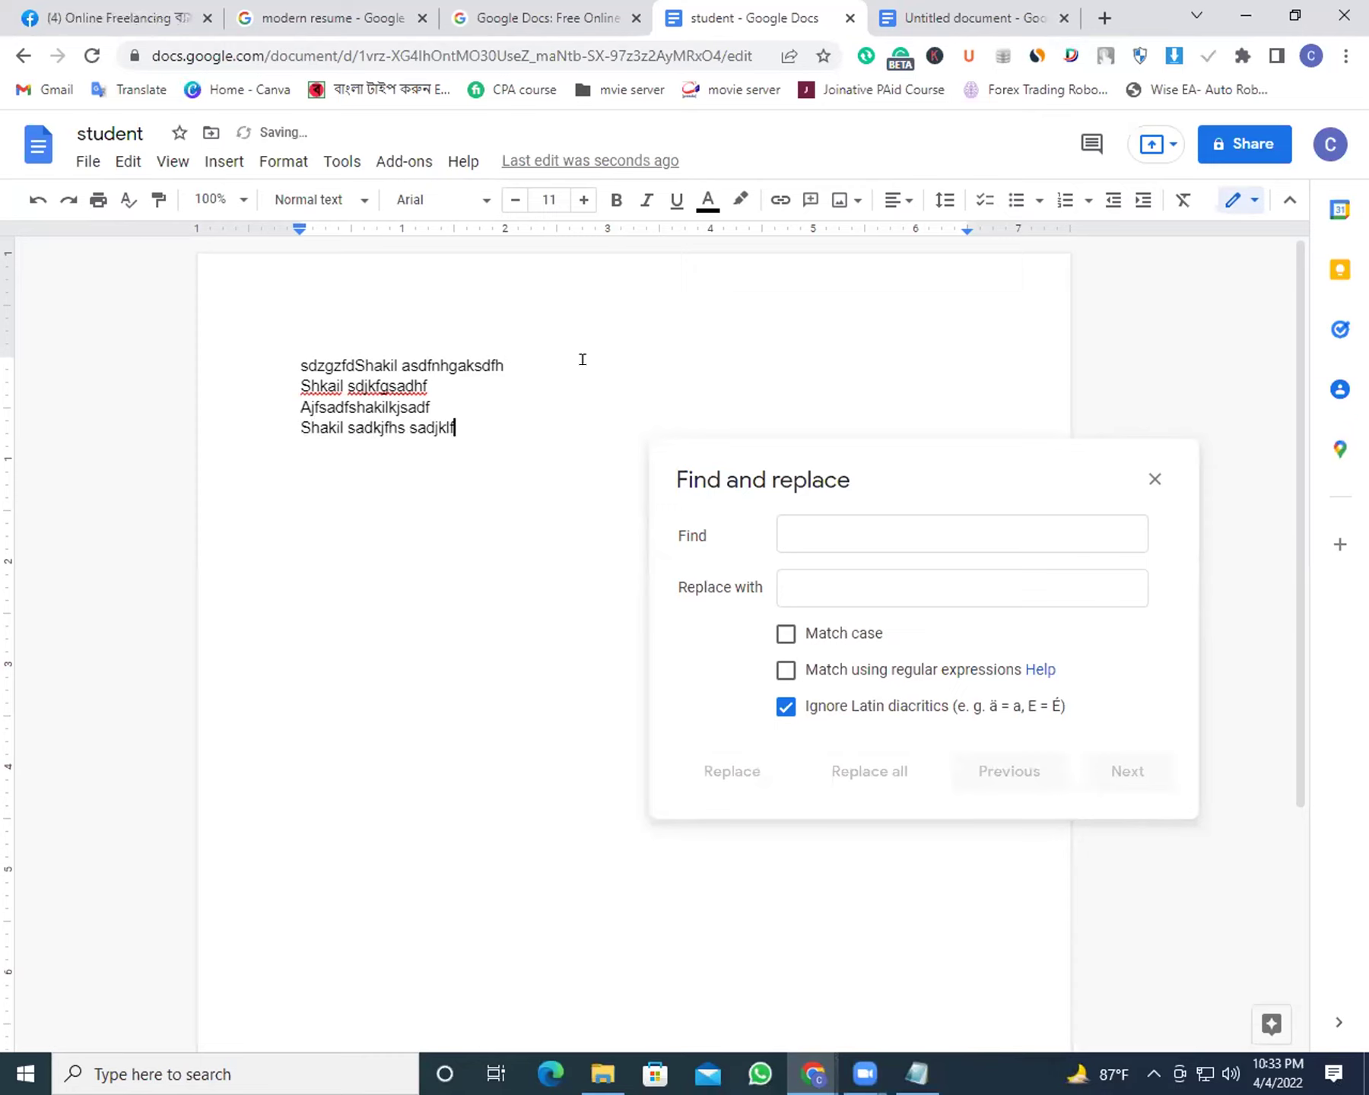
key("BackSpace")
key("BackSpace")
key("BackSpace")
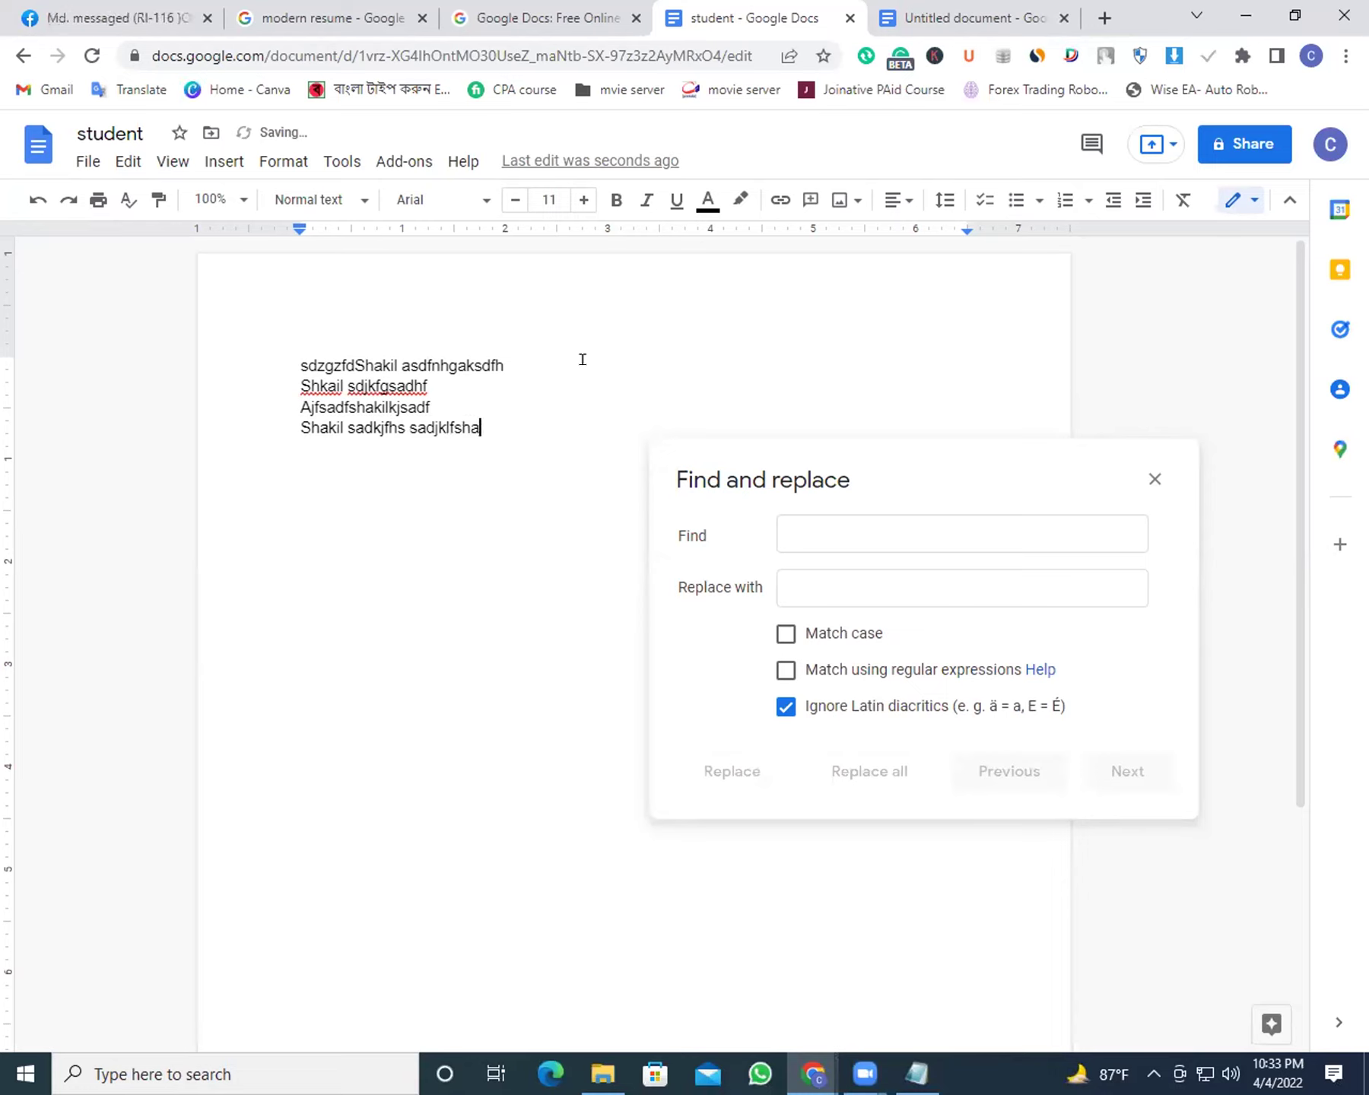
type("hakil")
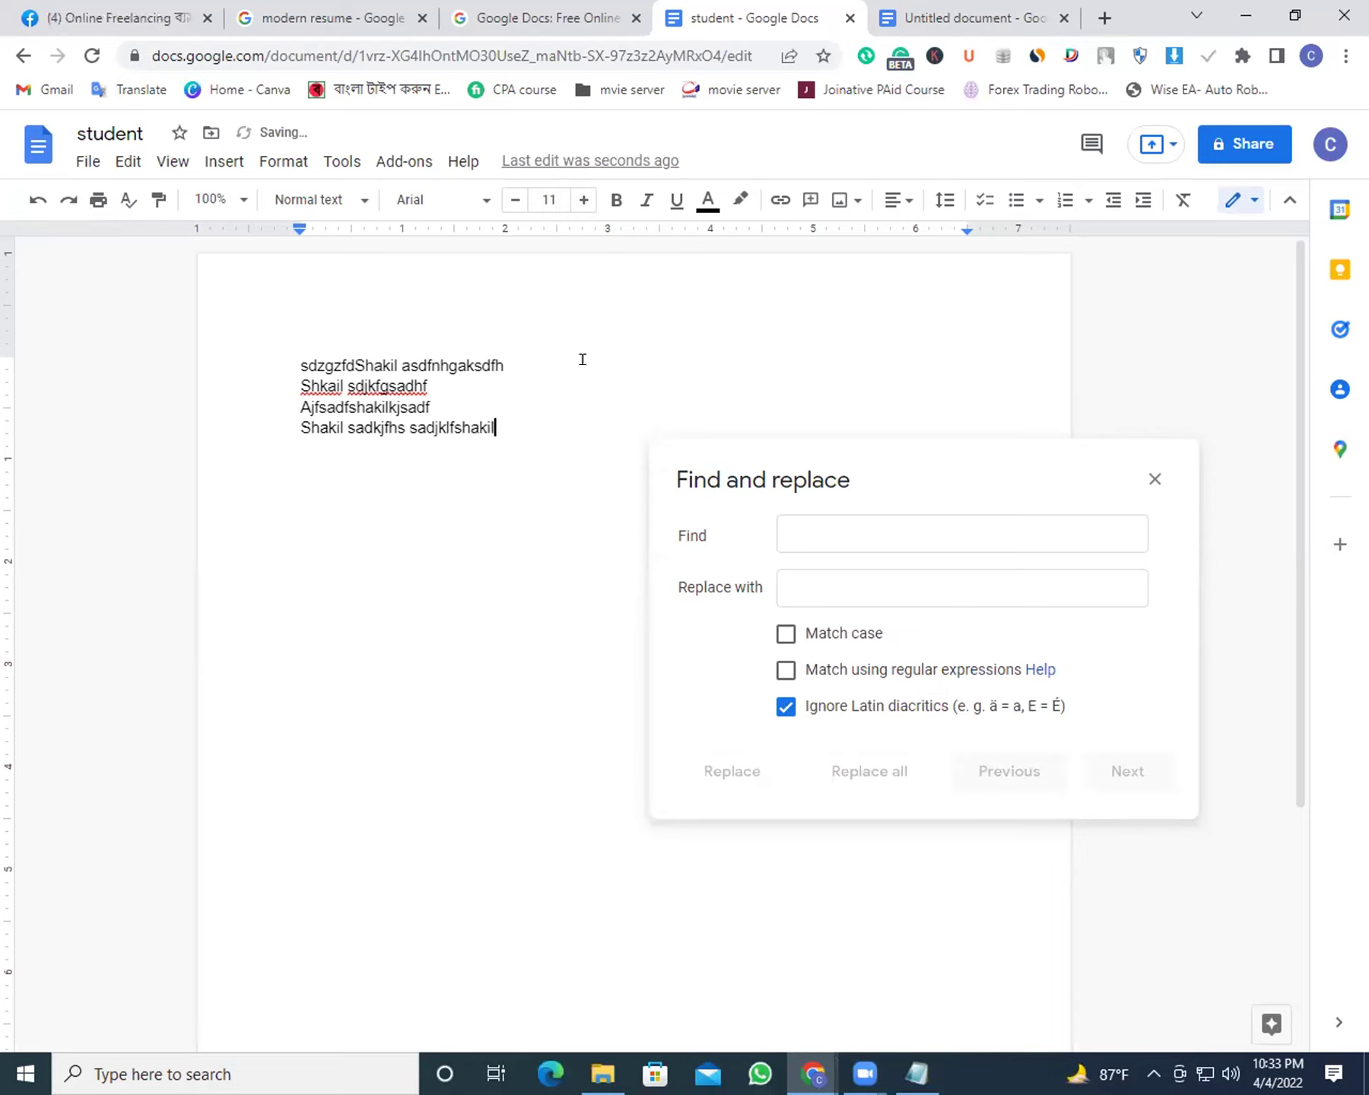
type("asdf")
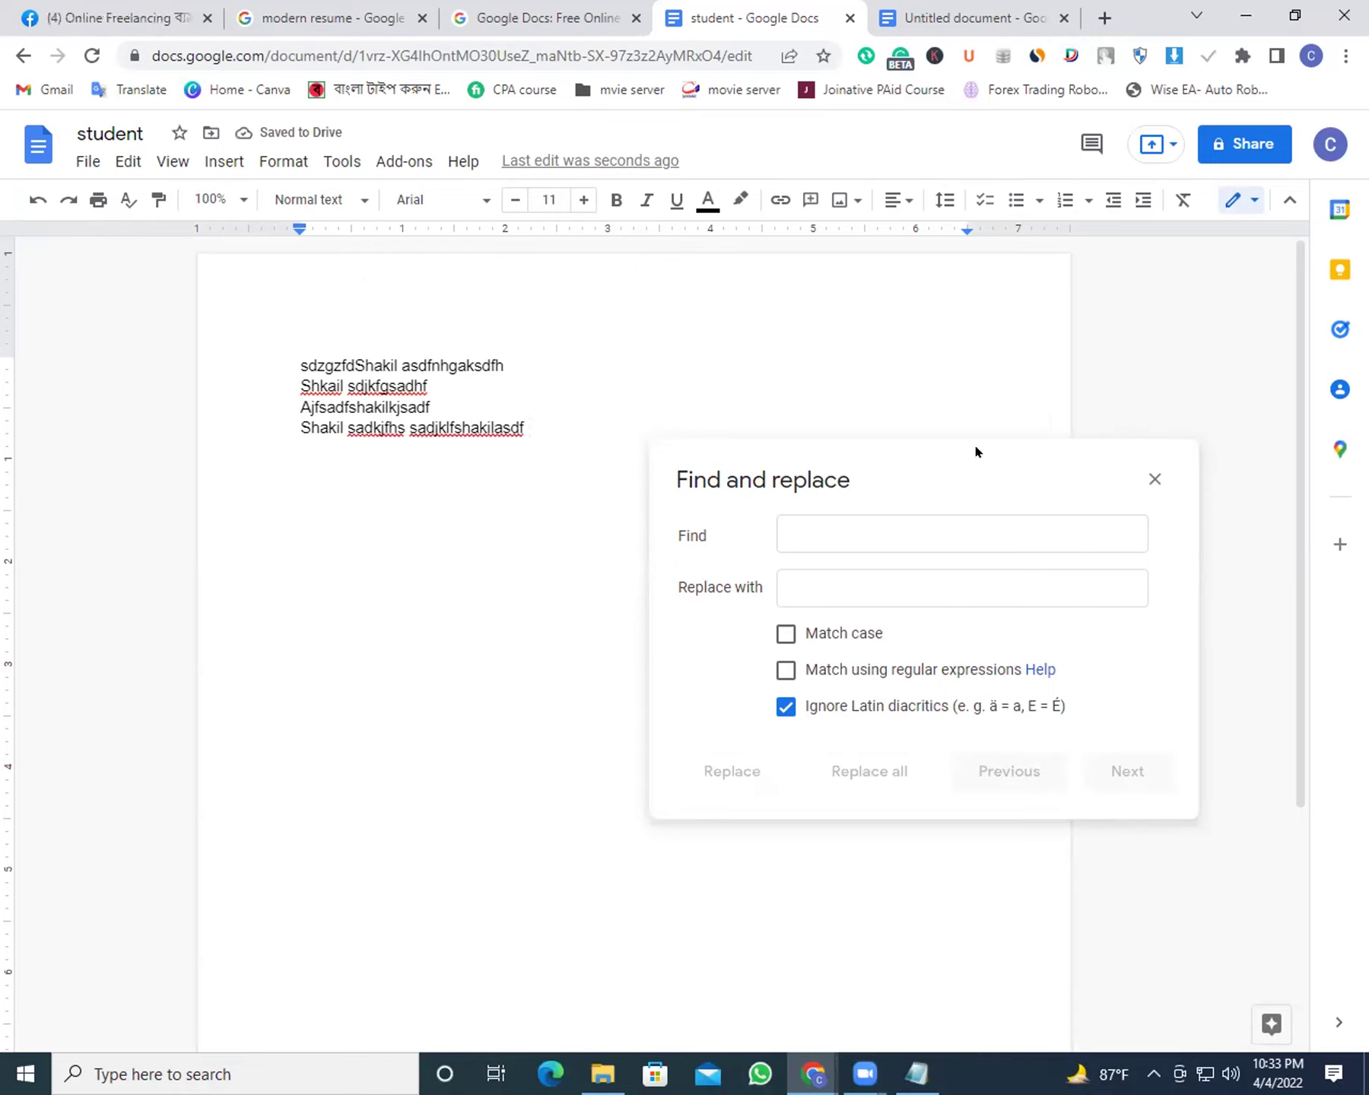
left_click_drag(975, 447, 857, 413)
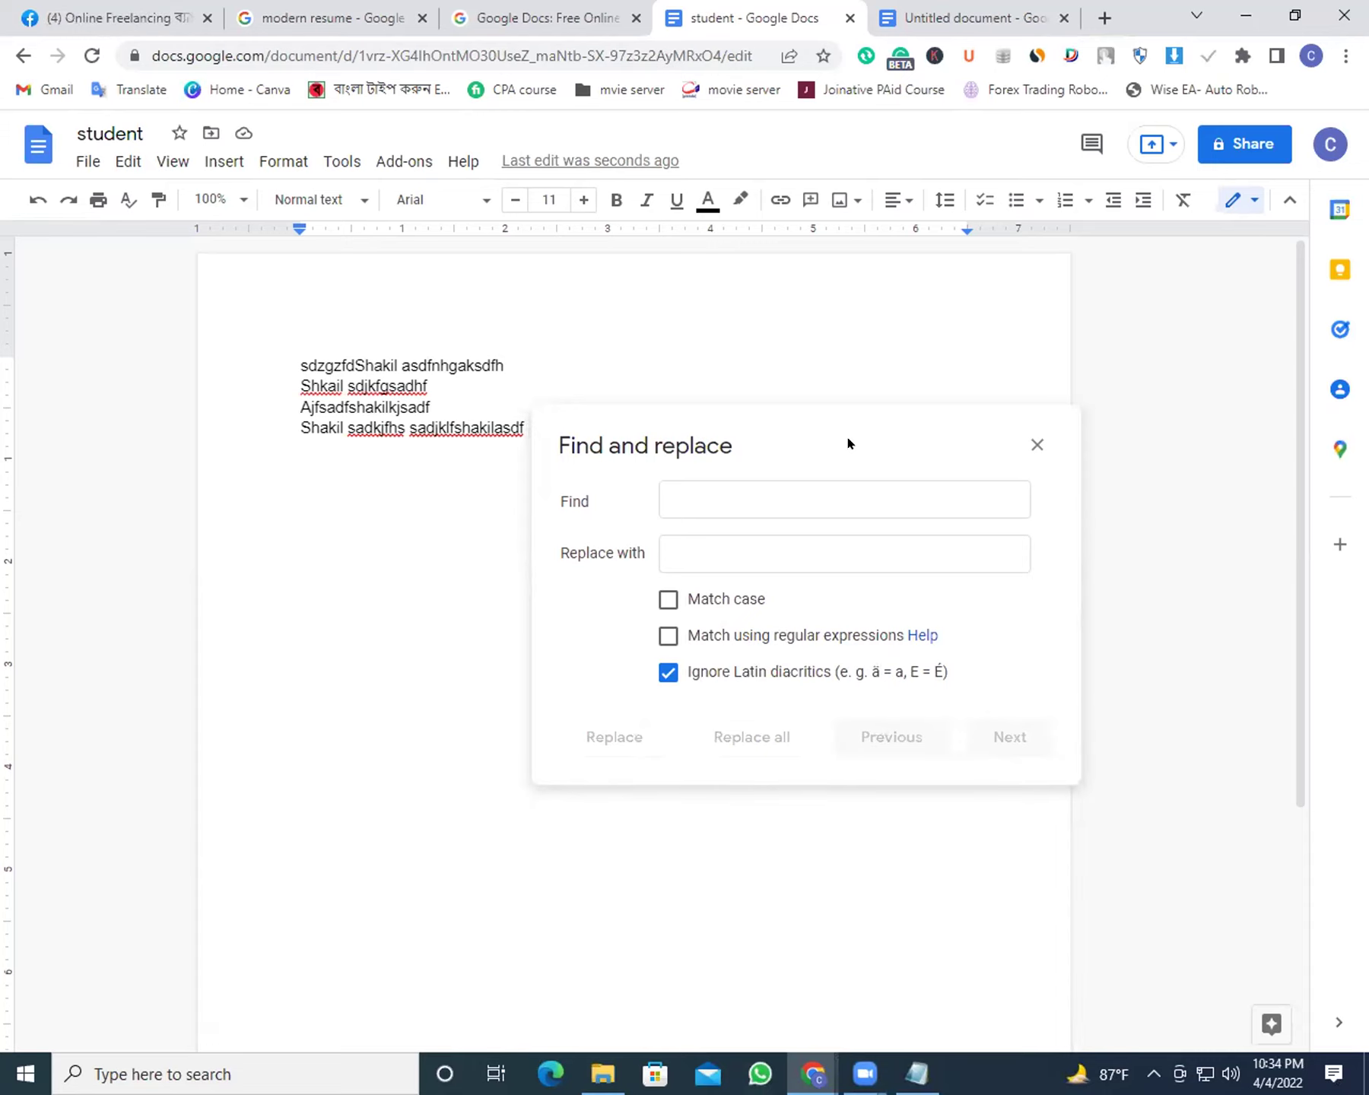
left_click_drag(770, 447, 862, 449)
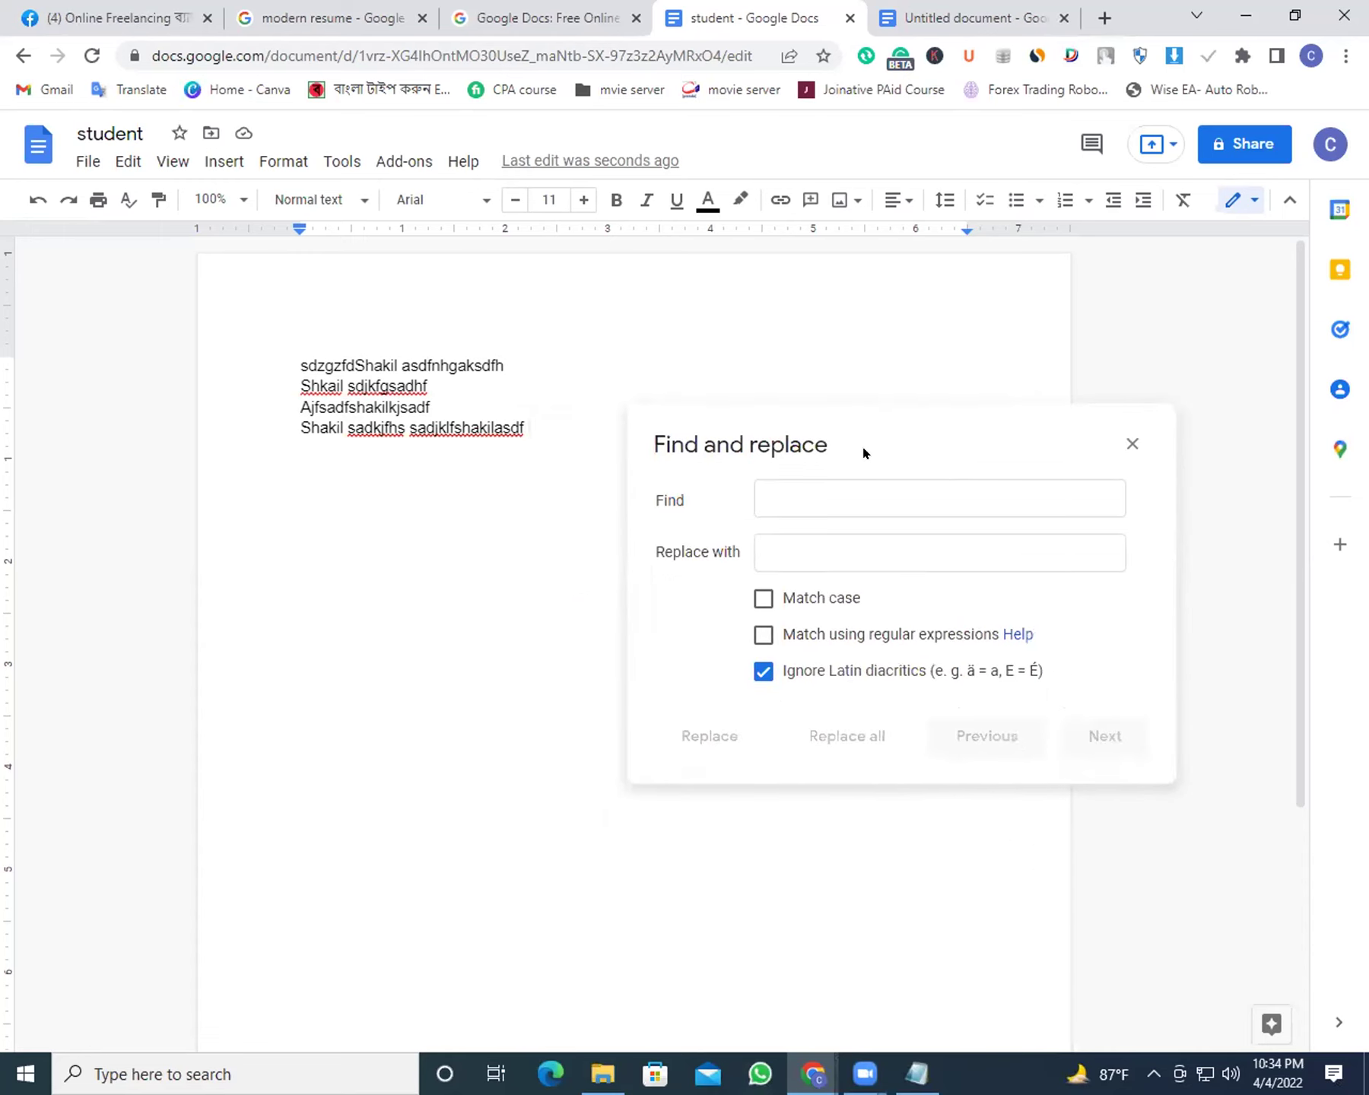
Search for 'Shakil' and check its matches in the document text
left_click(852, 481)
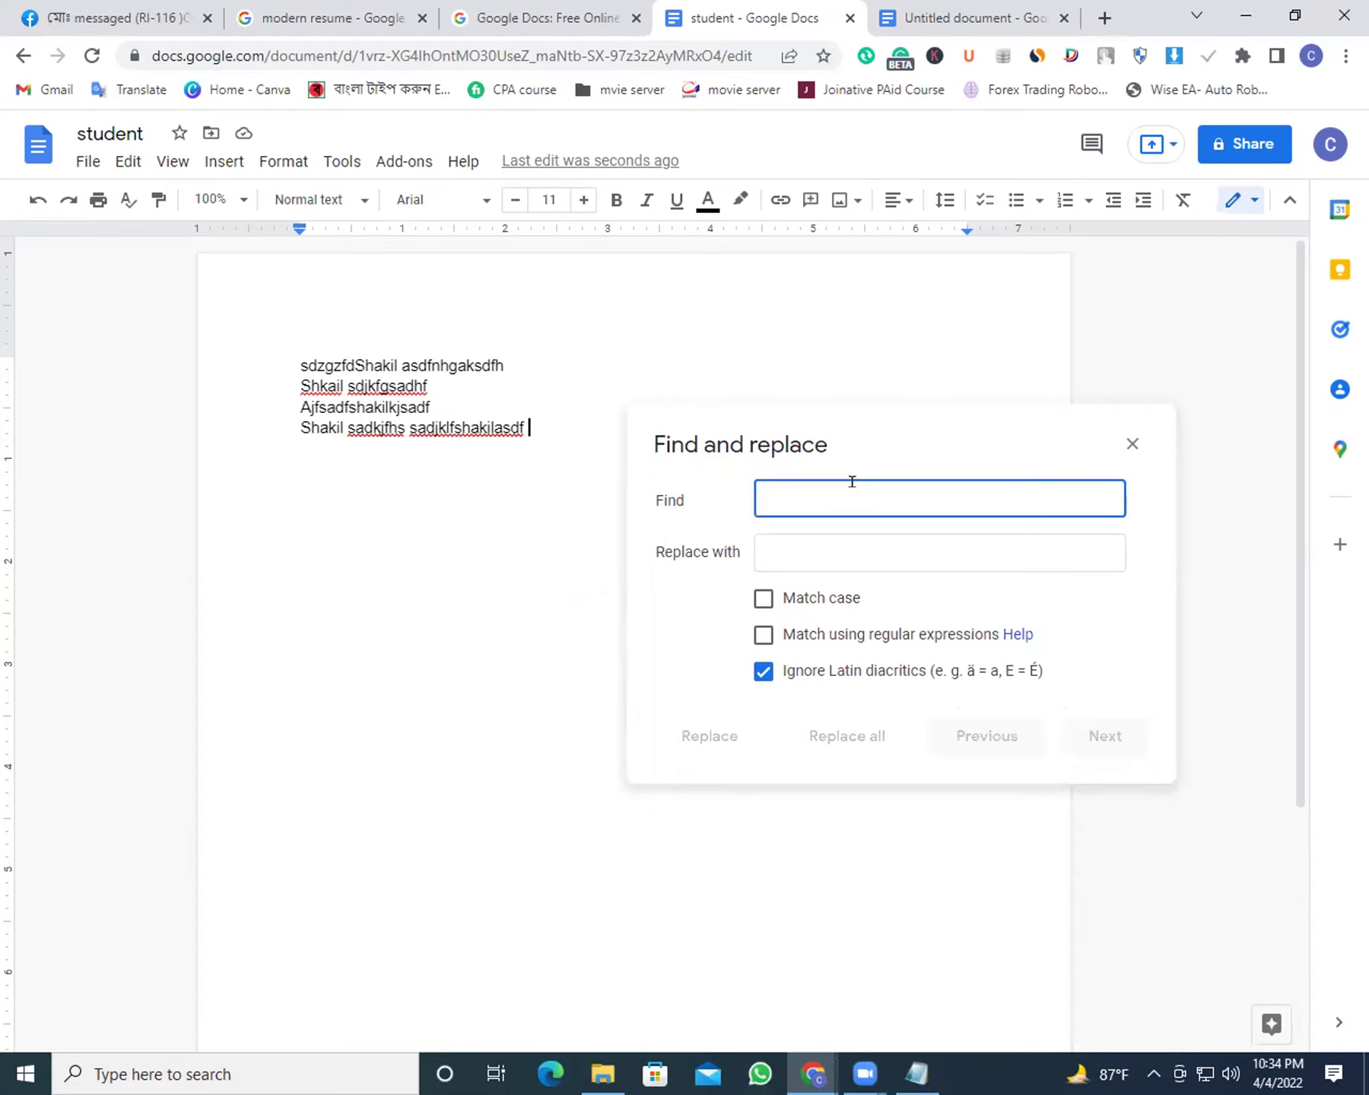
type("Shakil")
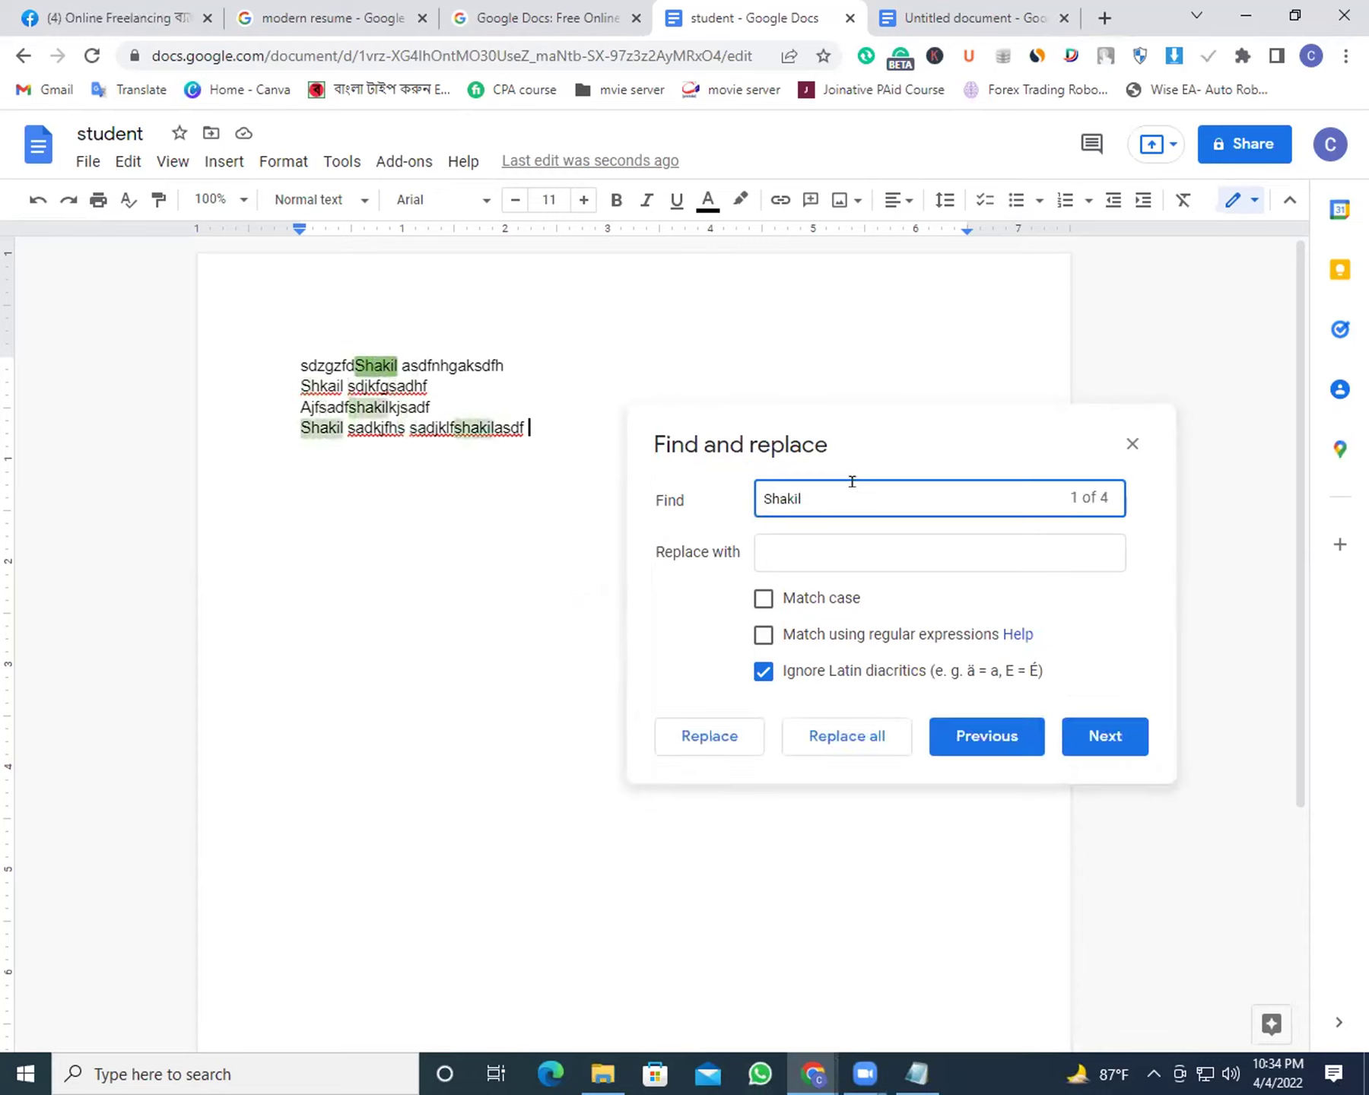
left_click(563, 362)
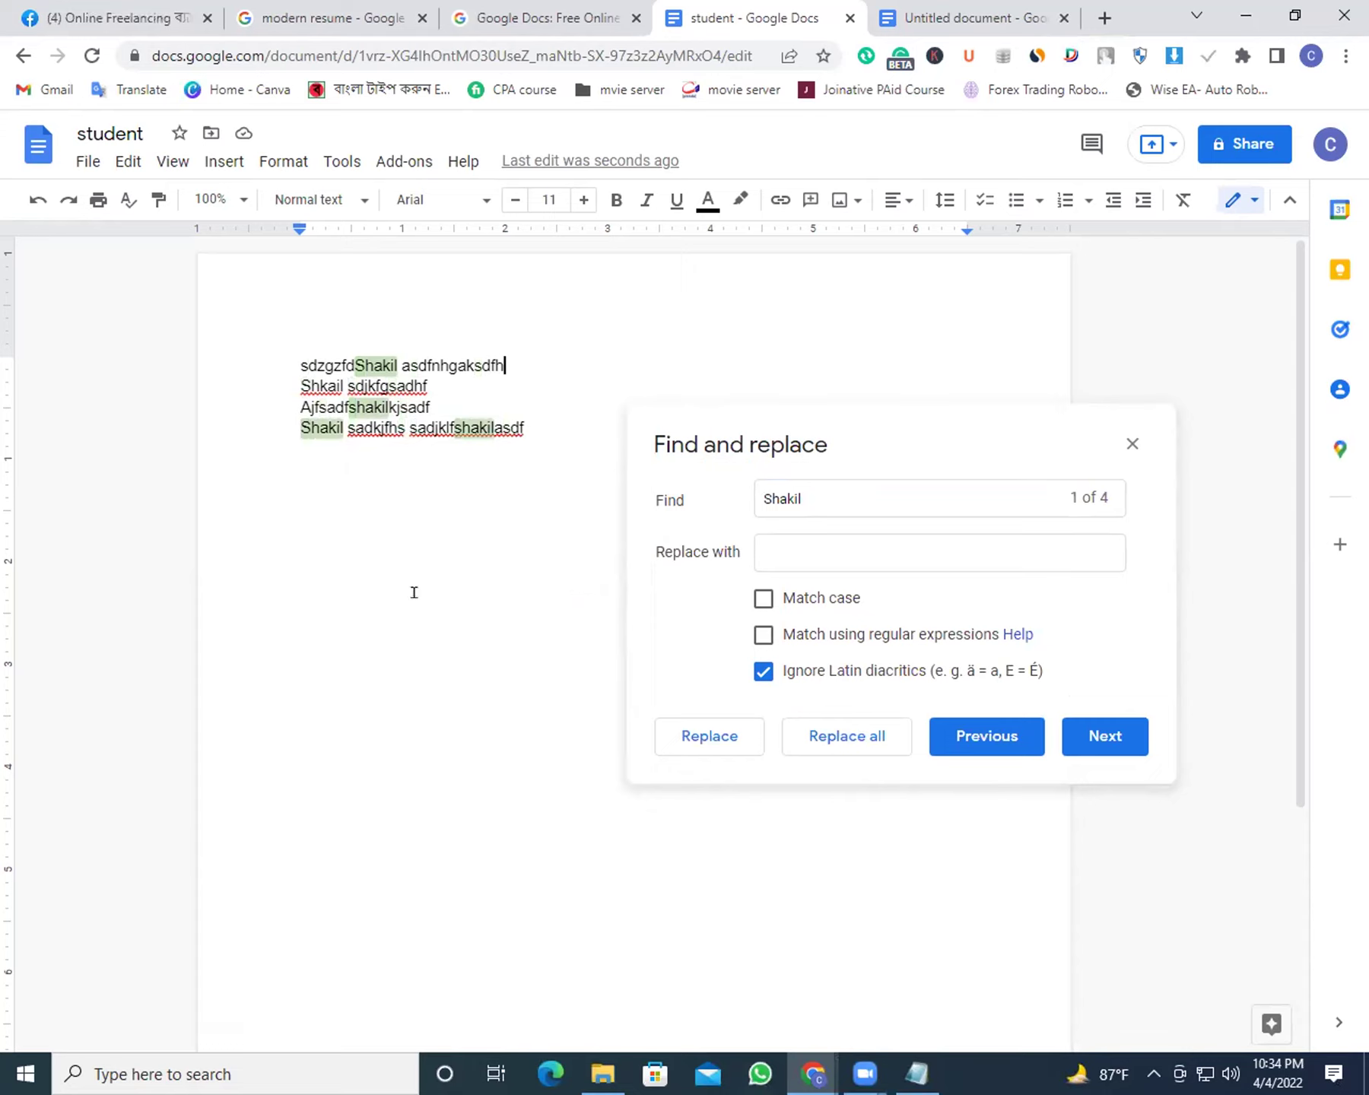
left_click(480, 428)
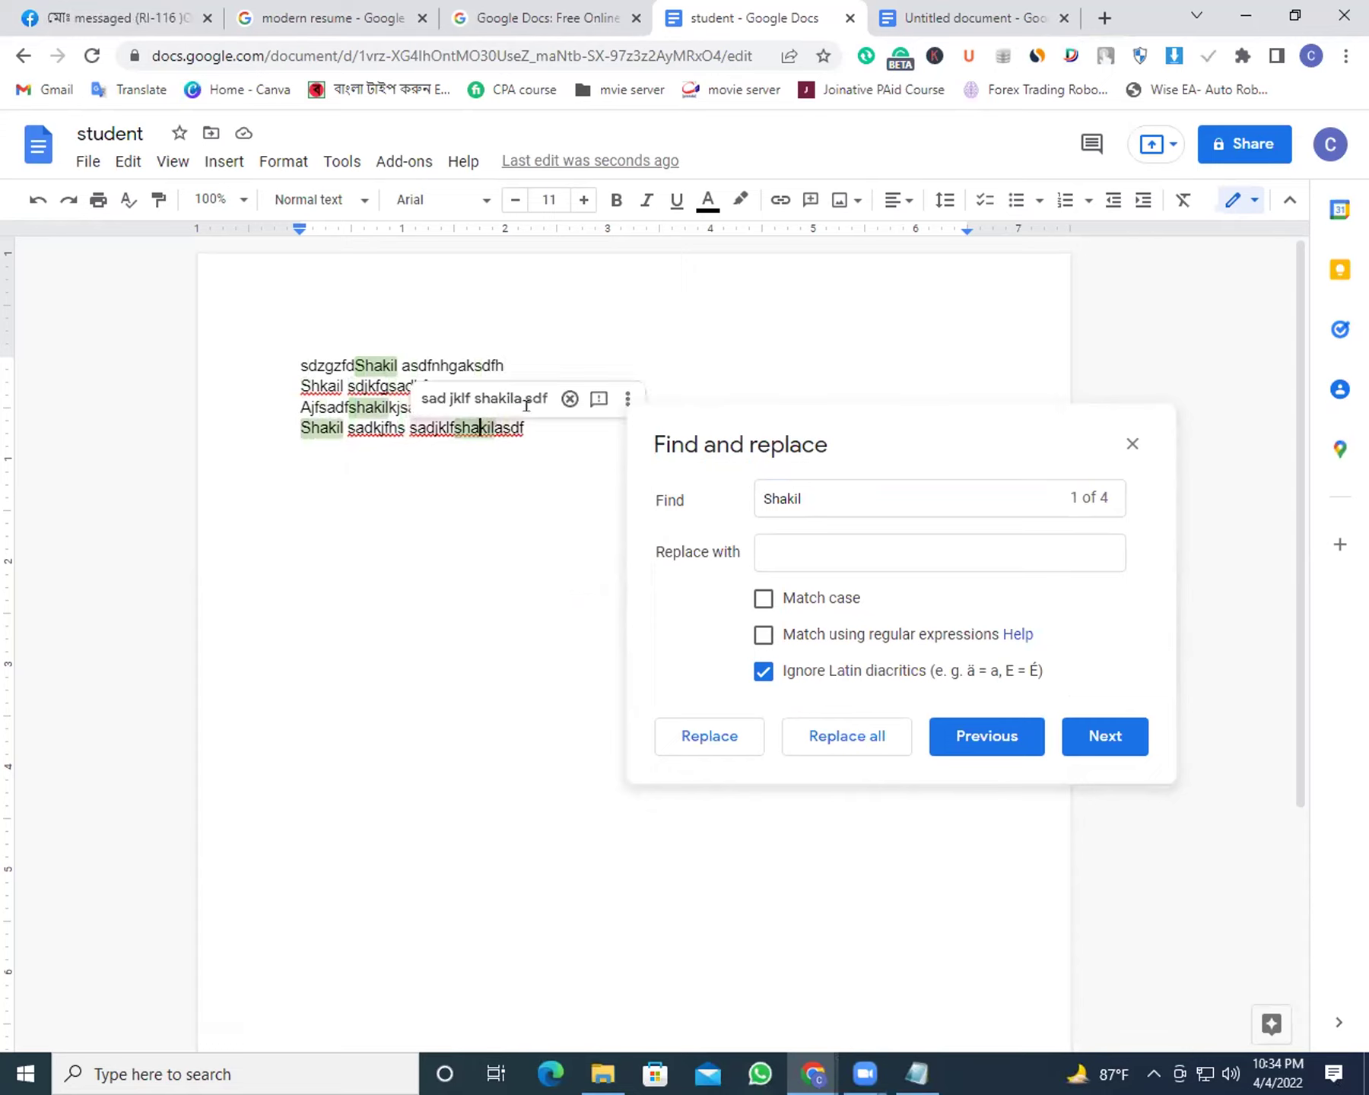
left_click(543, 443)
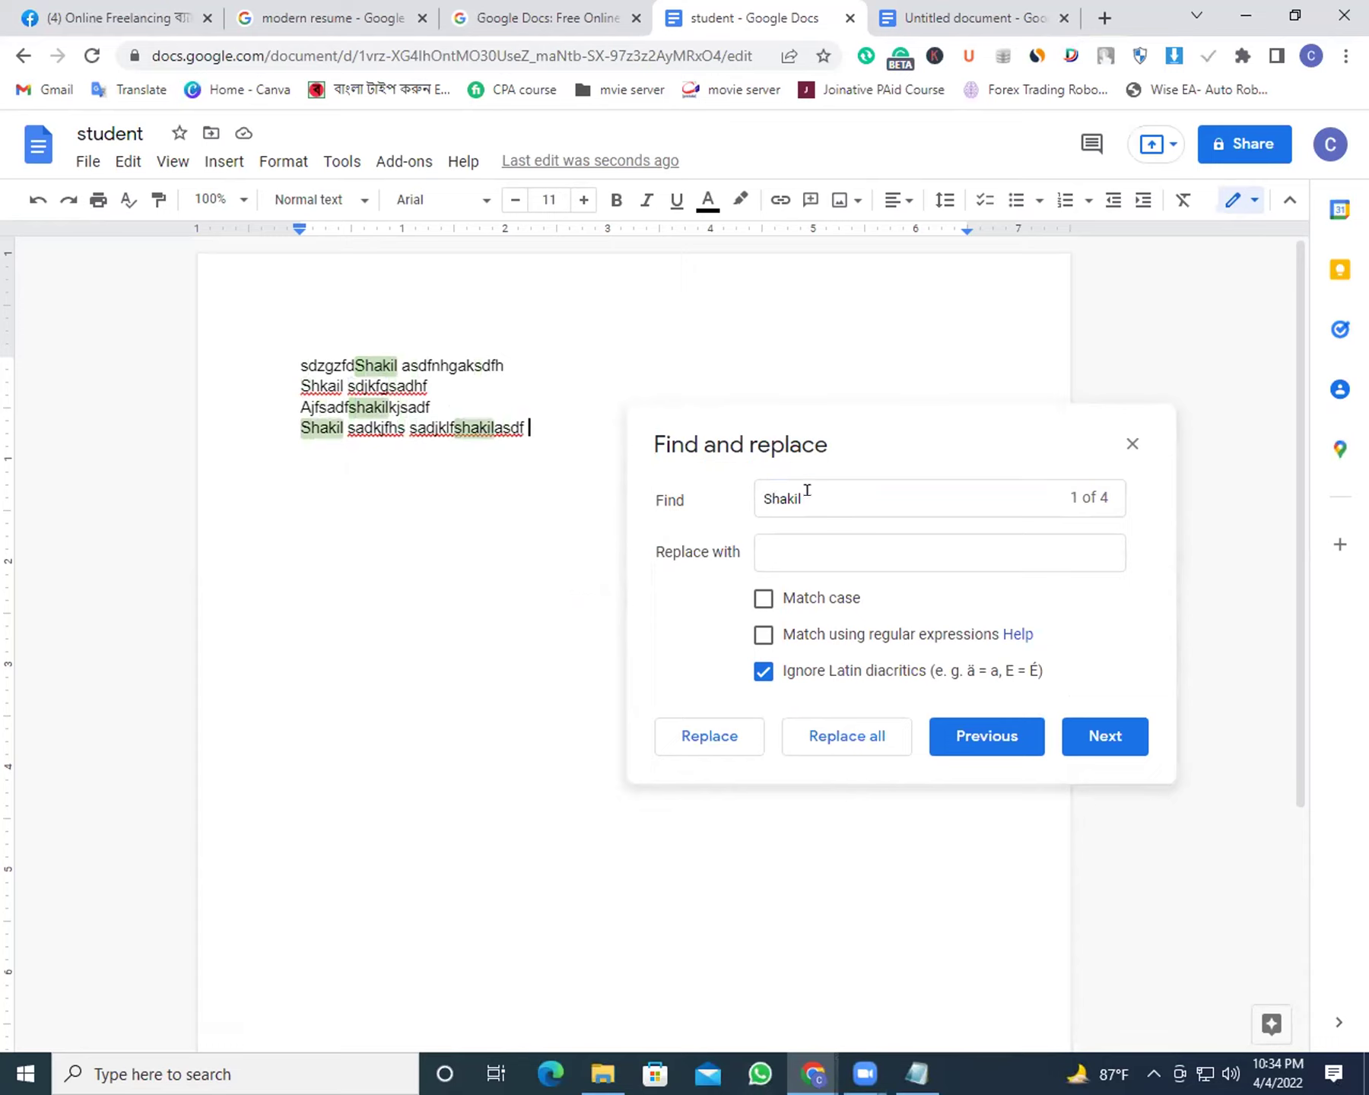
left_click(759, 504)
left_click(525, 511)
Set 'korim' as the replacement and replace all occurrences of Shakil
left_click(819, 543)
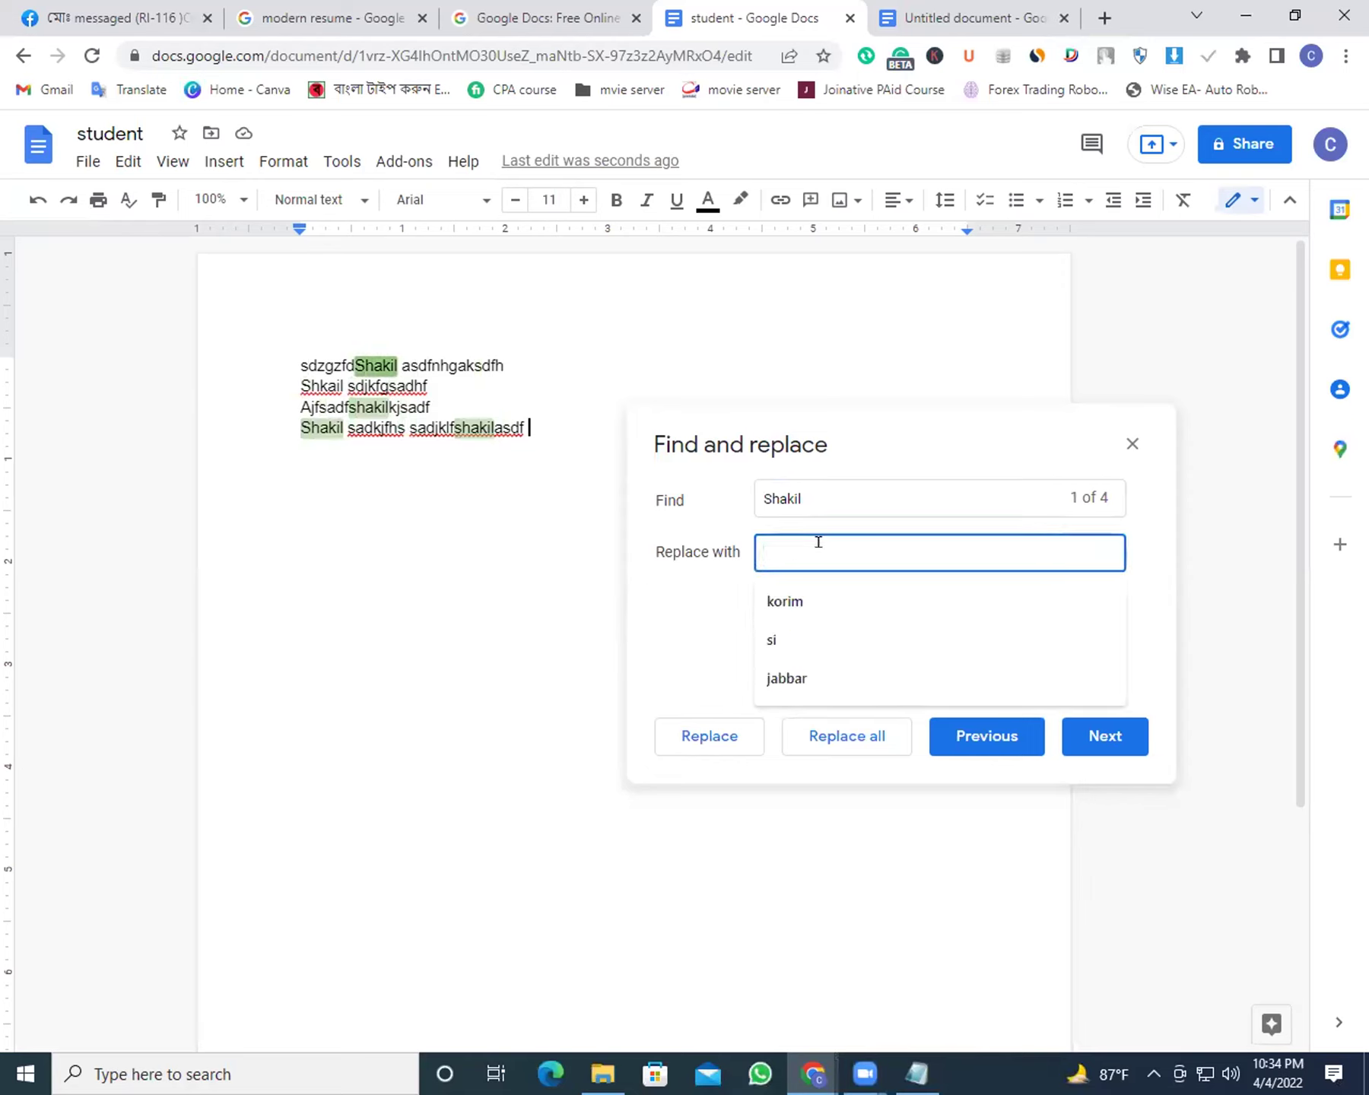
left_click(787, 601)
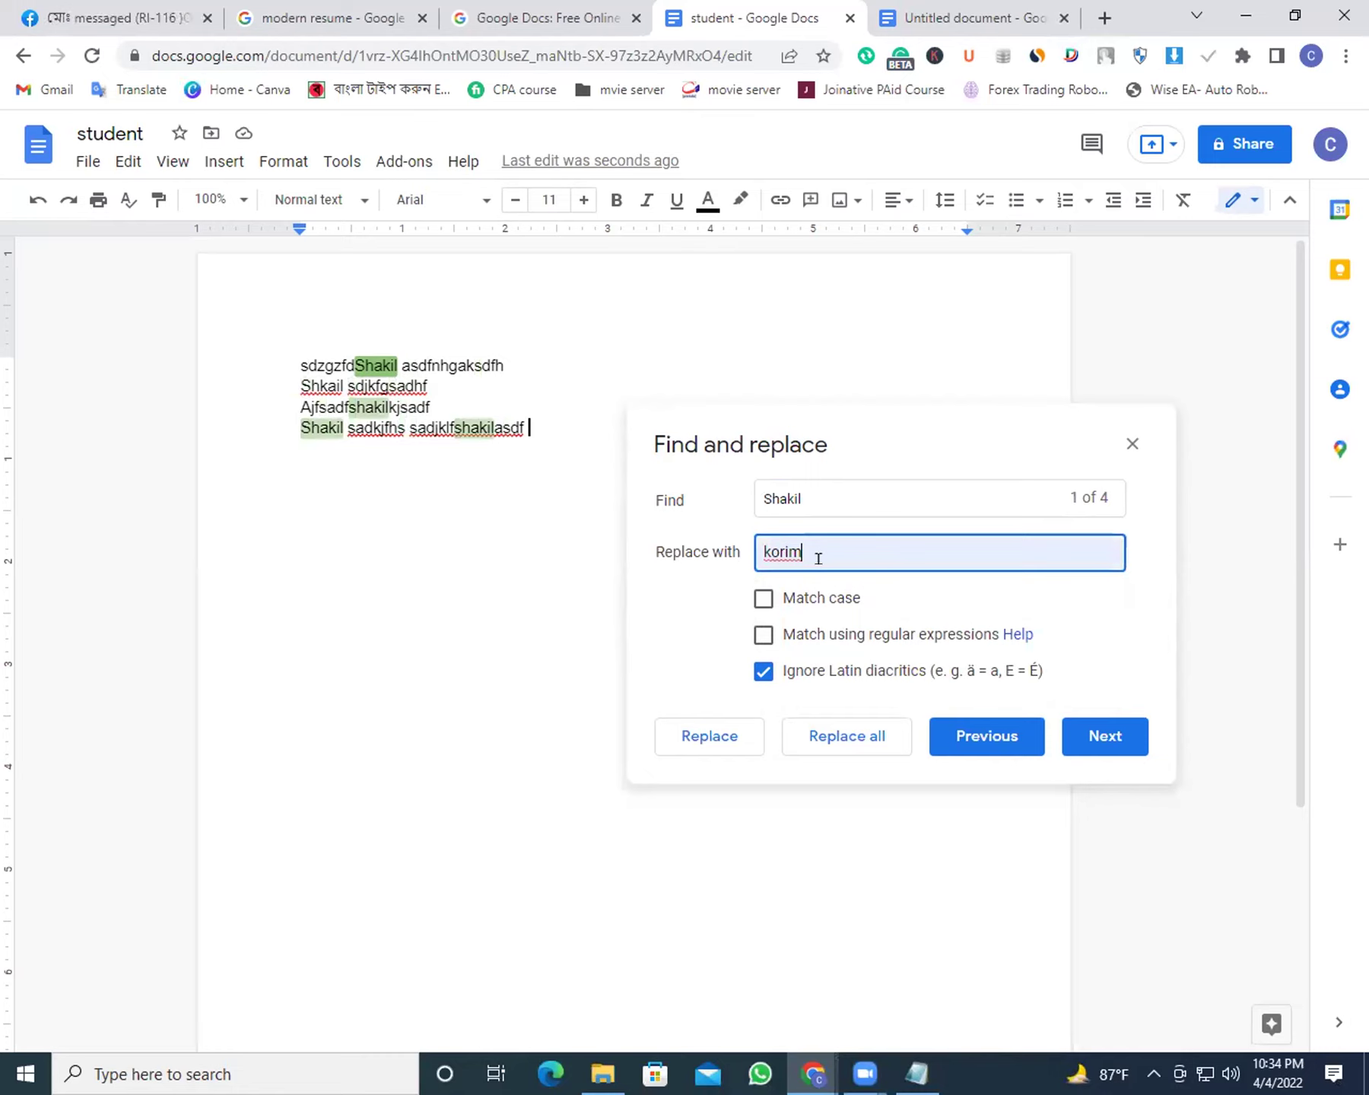
left_click_drag(748, 553, 637, 547)
double_click(840, 542)
left_click(889, 546)
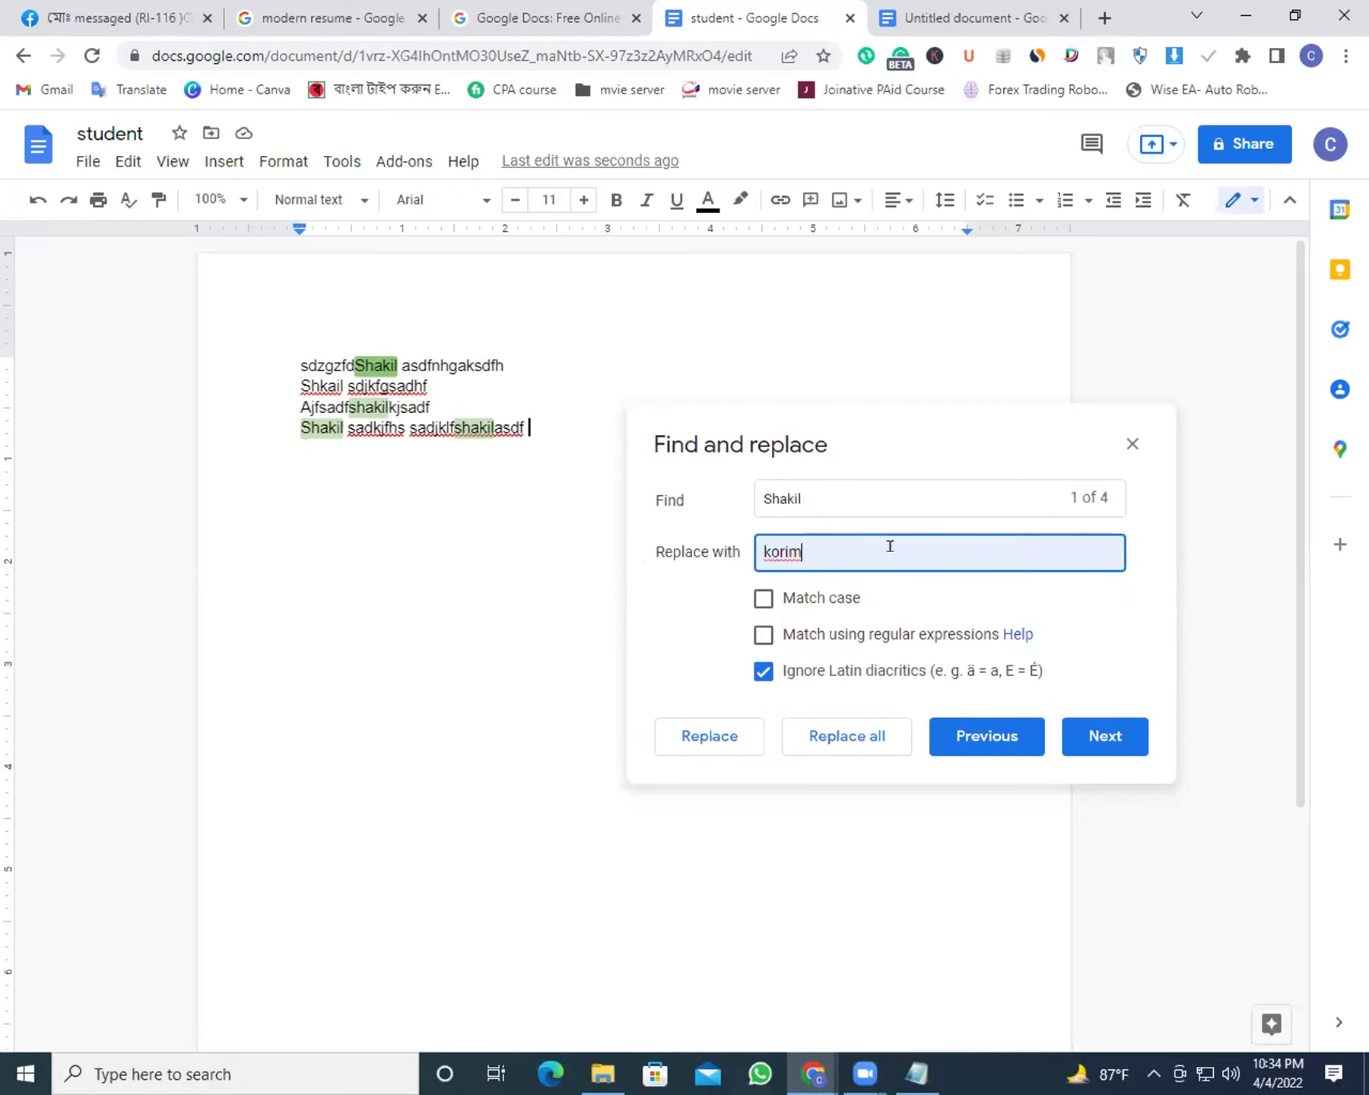
left_click(833, 734)
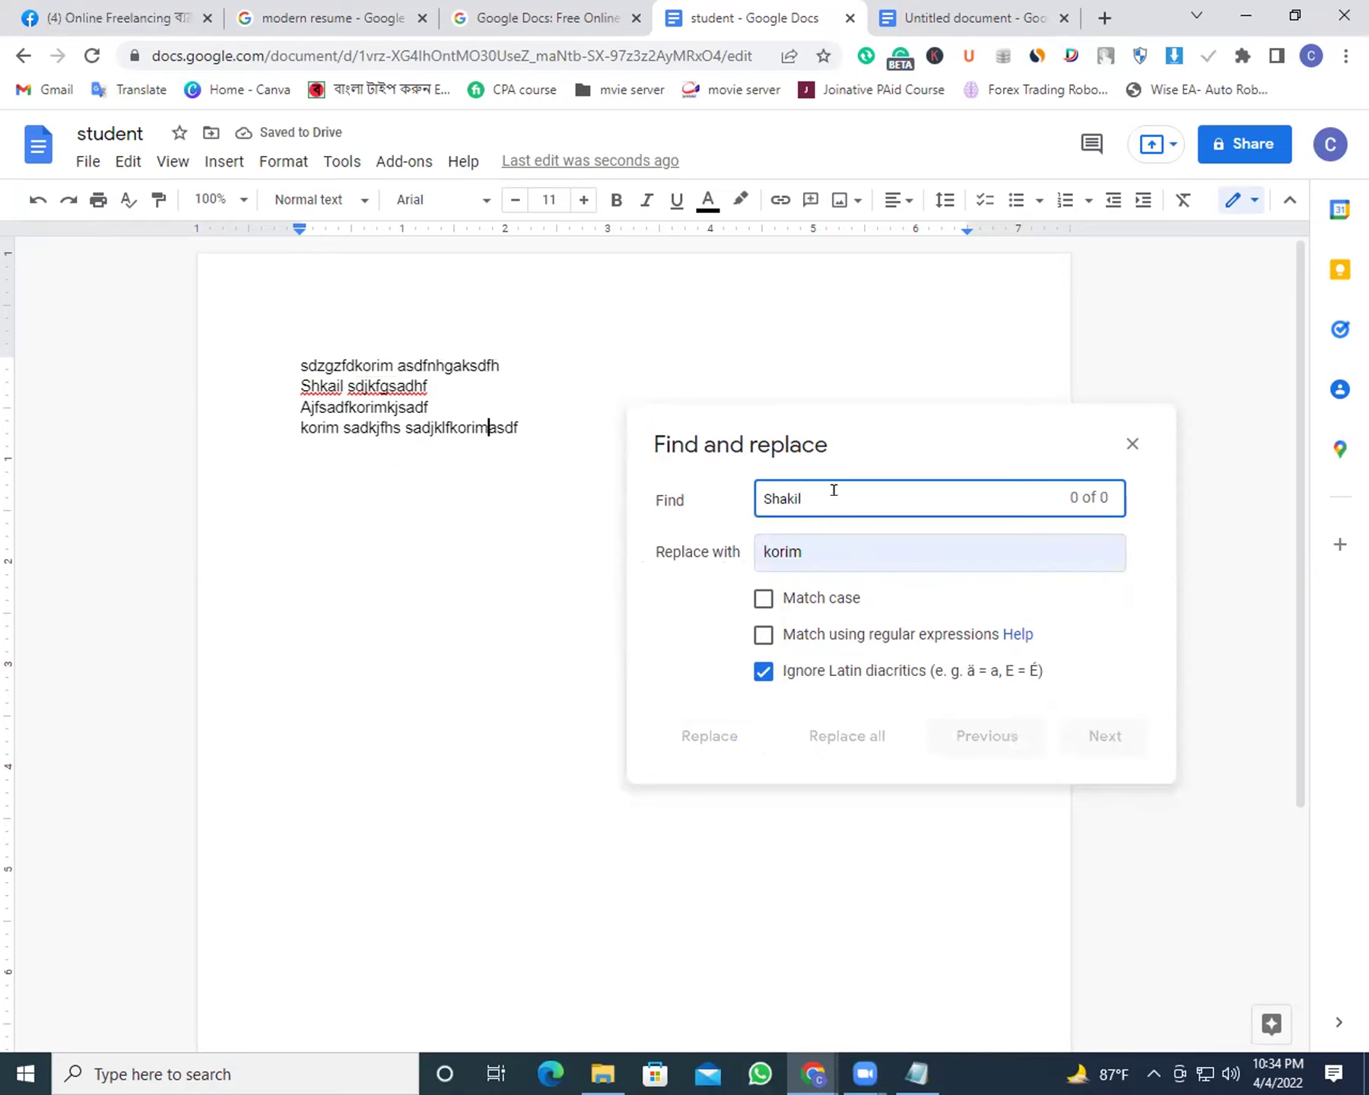
left_click(704, 553)
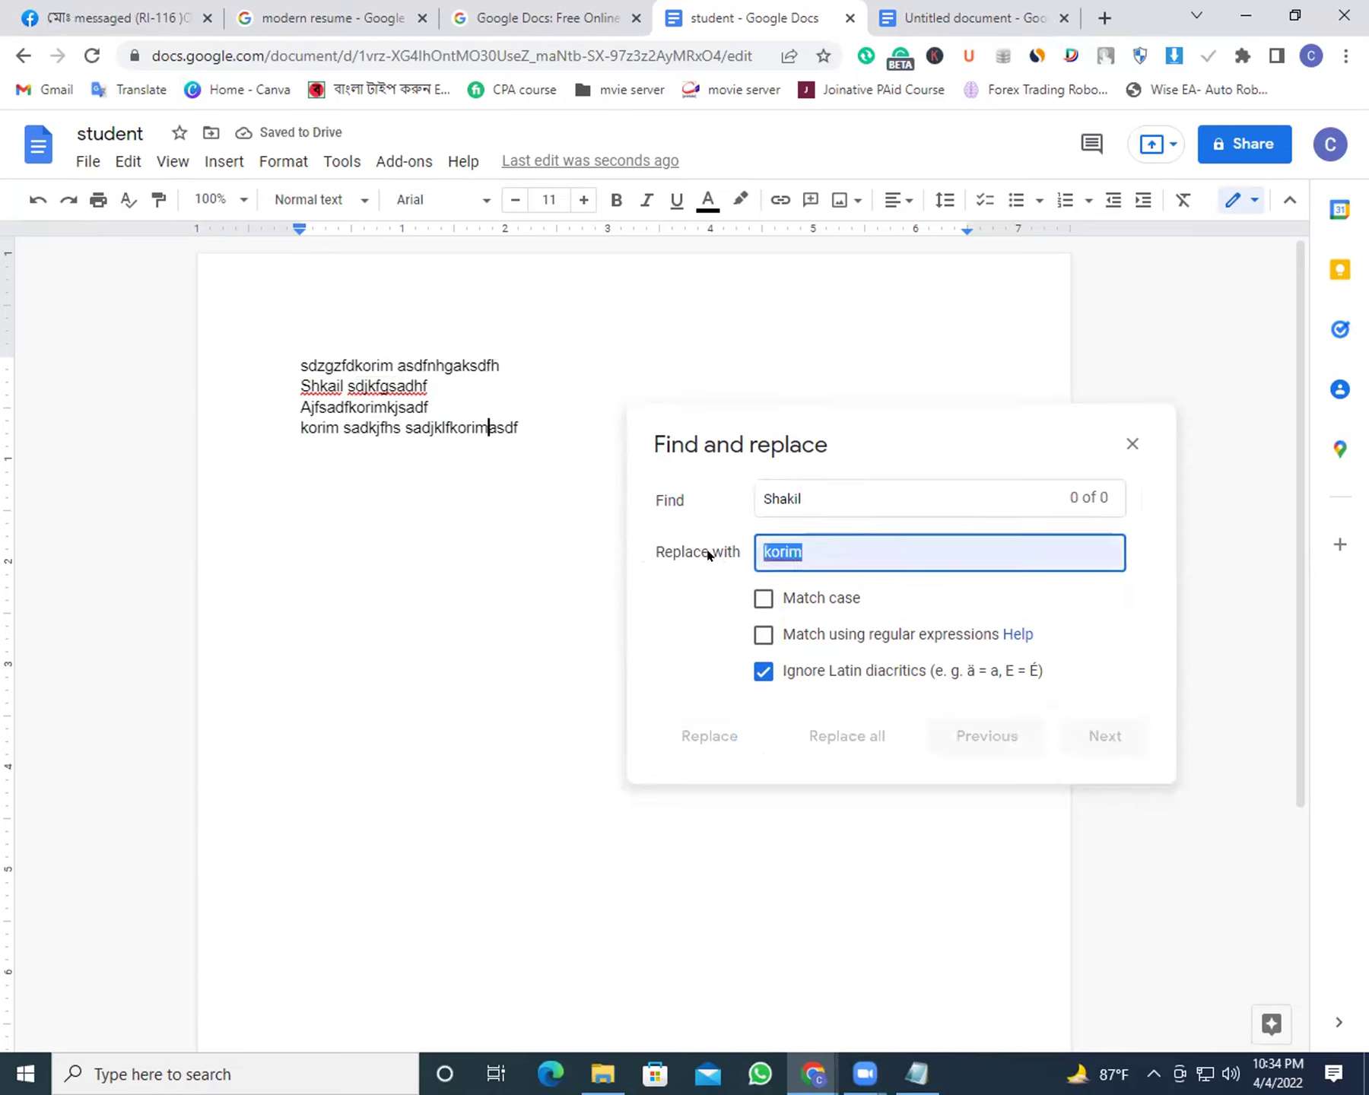
Clear the replacement and change the search term from Shakil to 'korim'
key("BackSpace")
left_click_drag(819, 482, 720, 501)
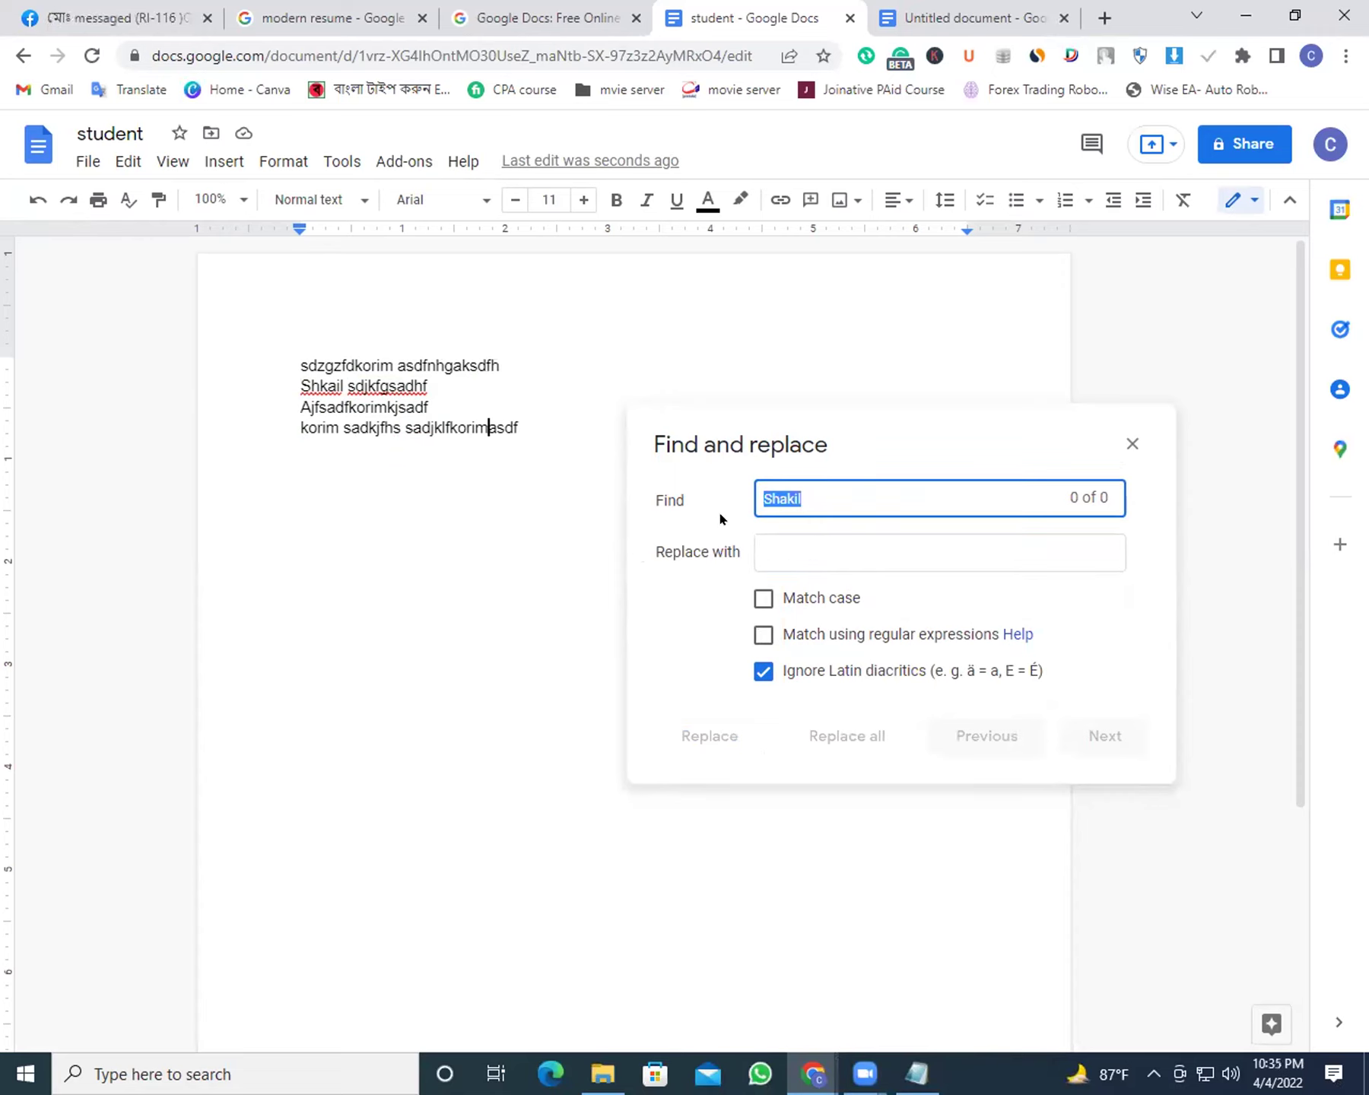
type("korim")
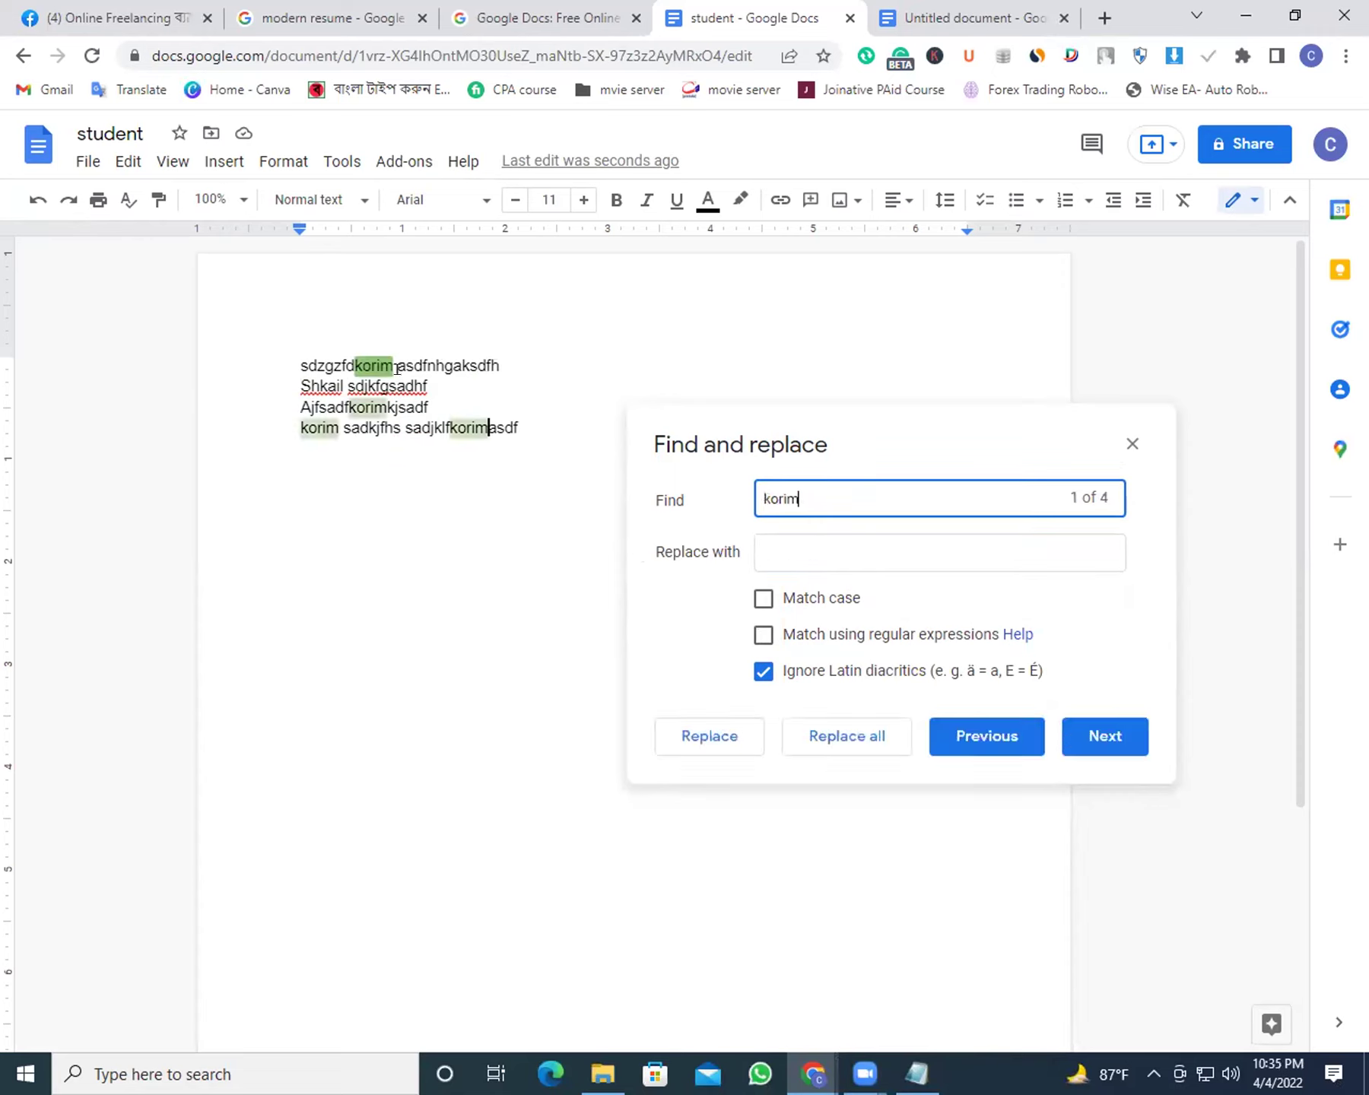
left_click(538, 360)
left_click(516, 410)
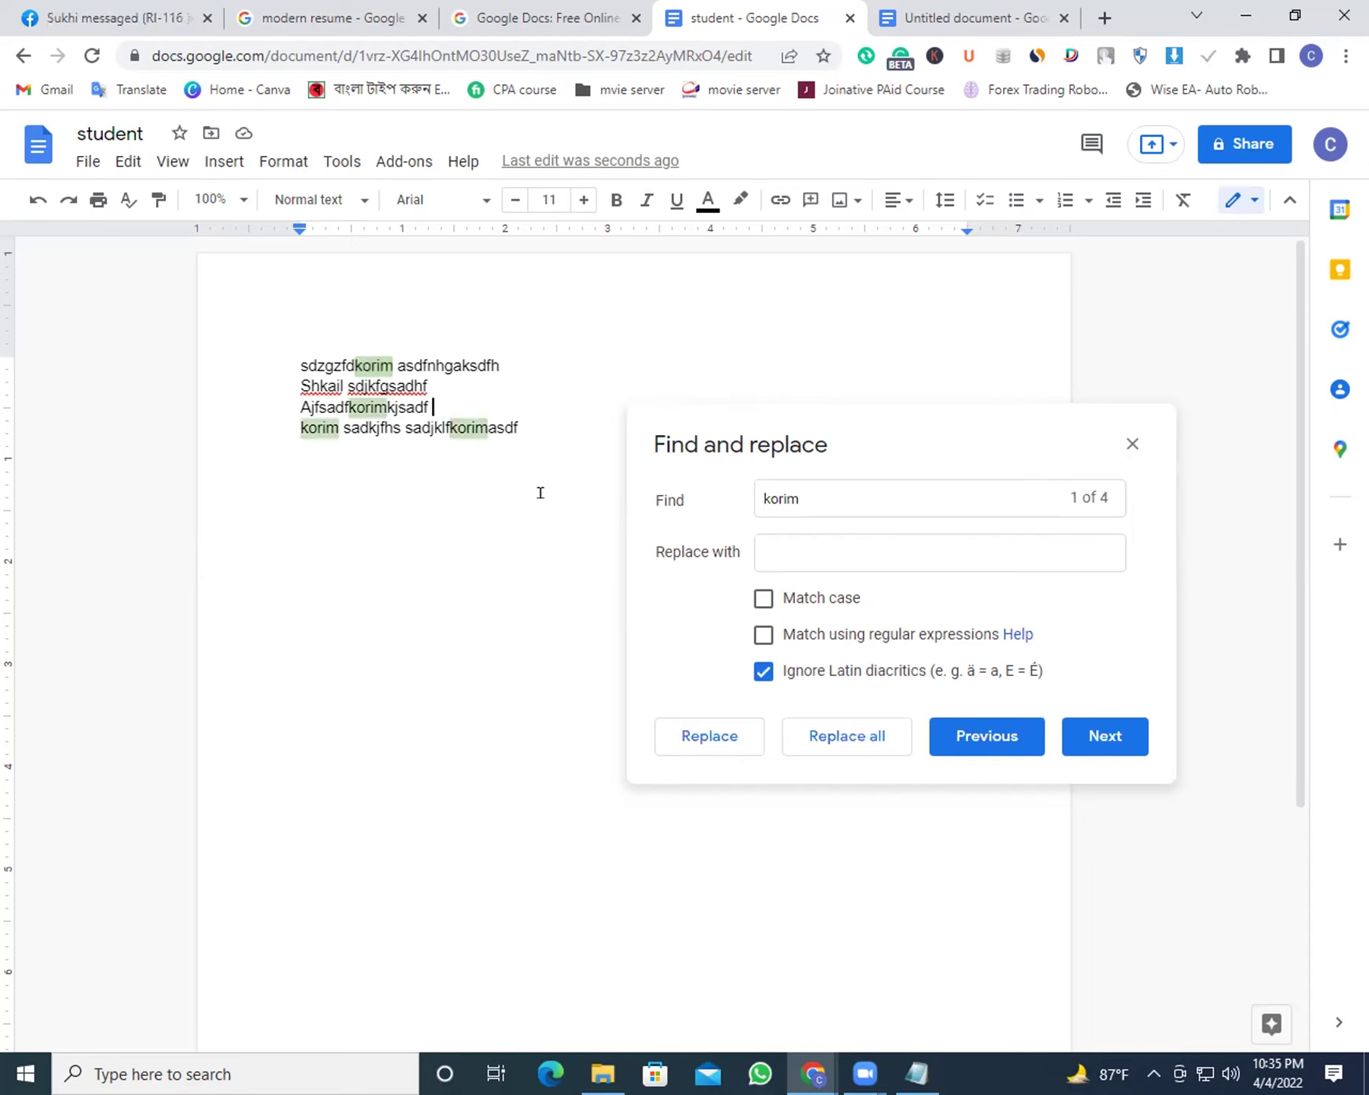
Replace all korim with 'jabbar', then clear the replacement field
left_click(823, 549)
left_click(799, 678)
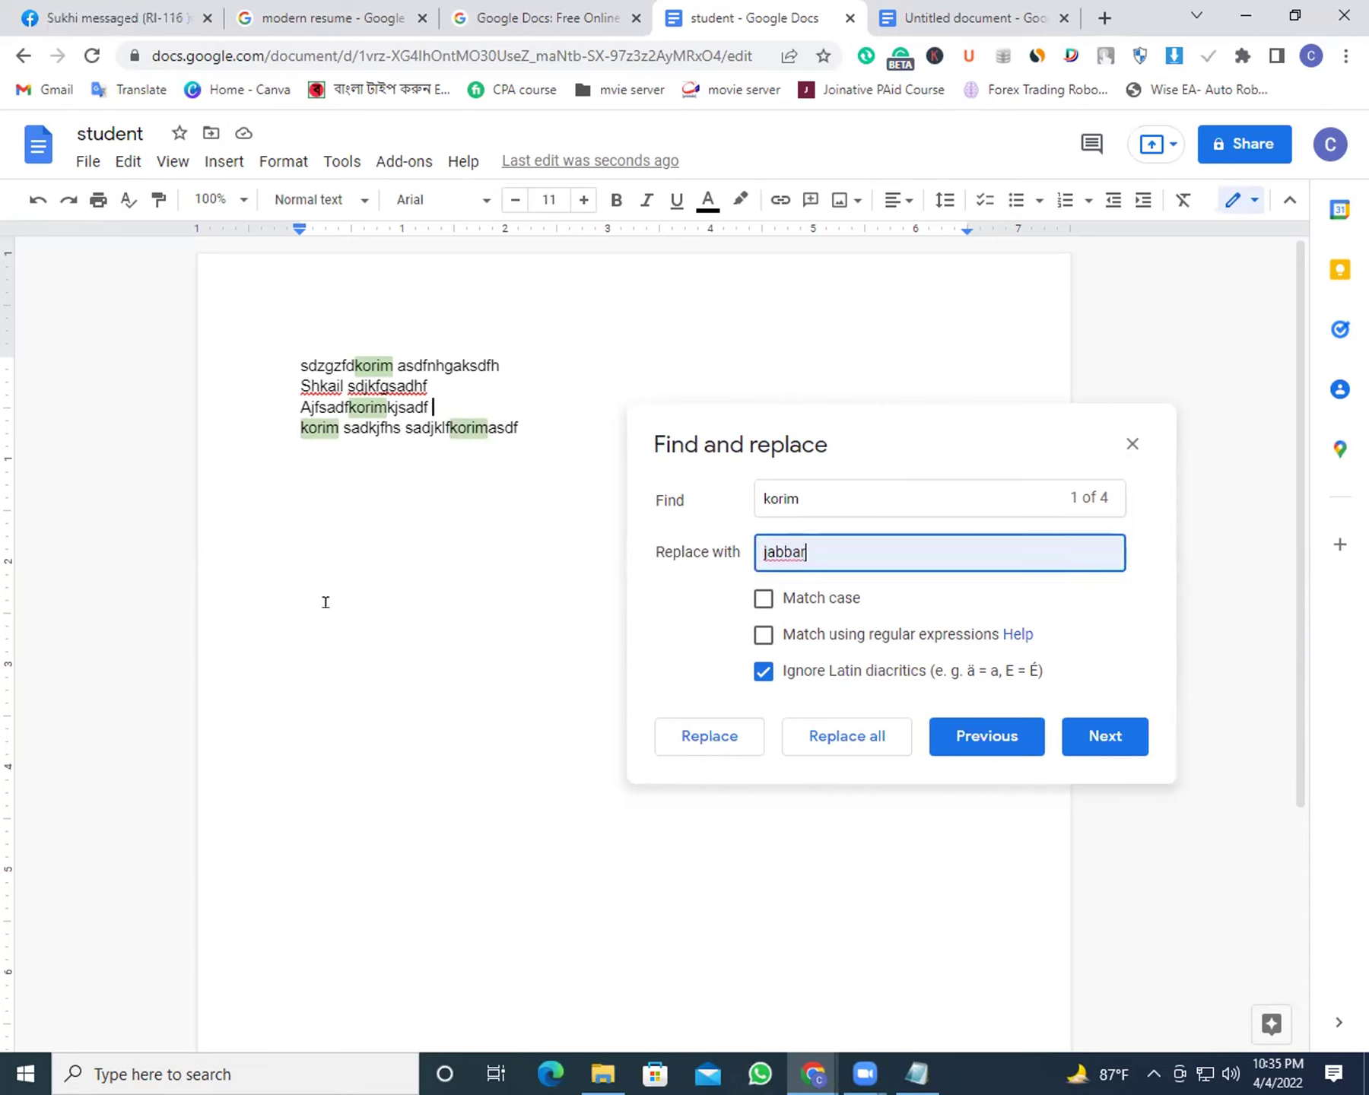
left_click(837, 736)
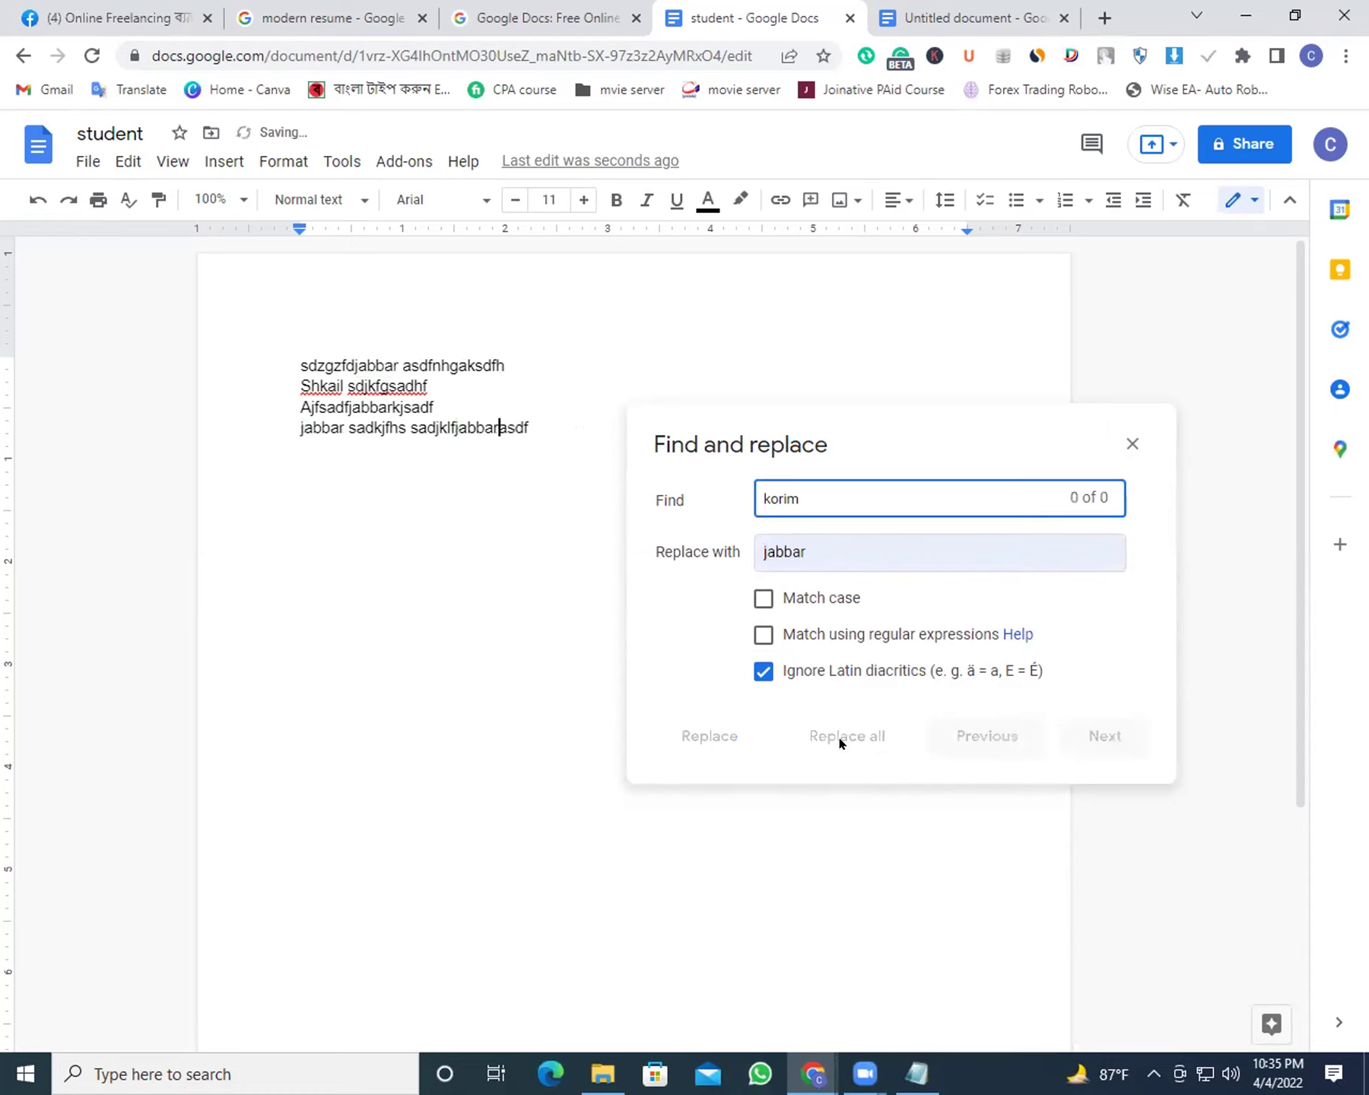
key("Tab")
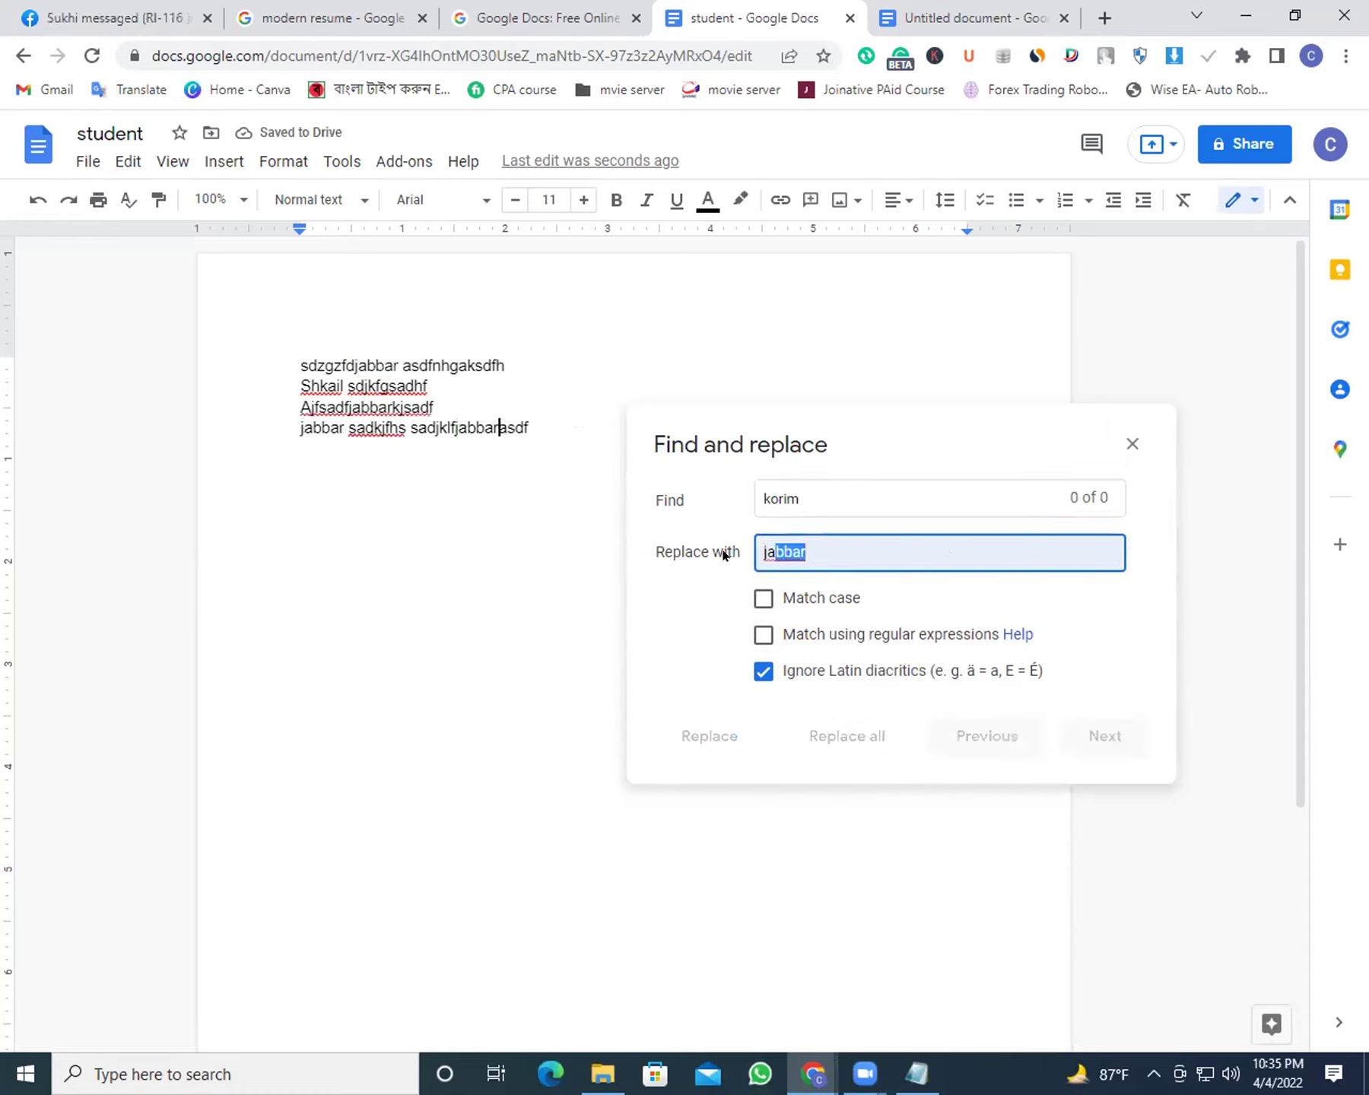
key("BackSpace")
key("shift+Tab")
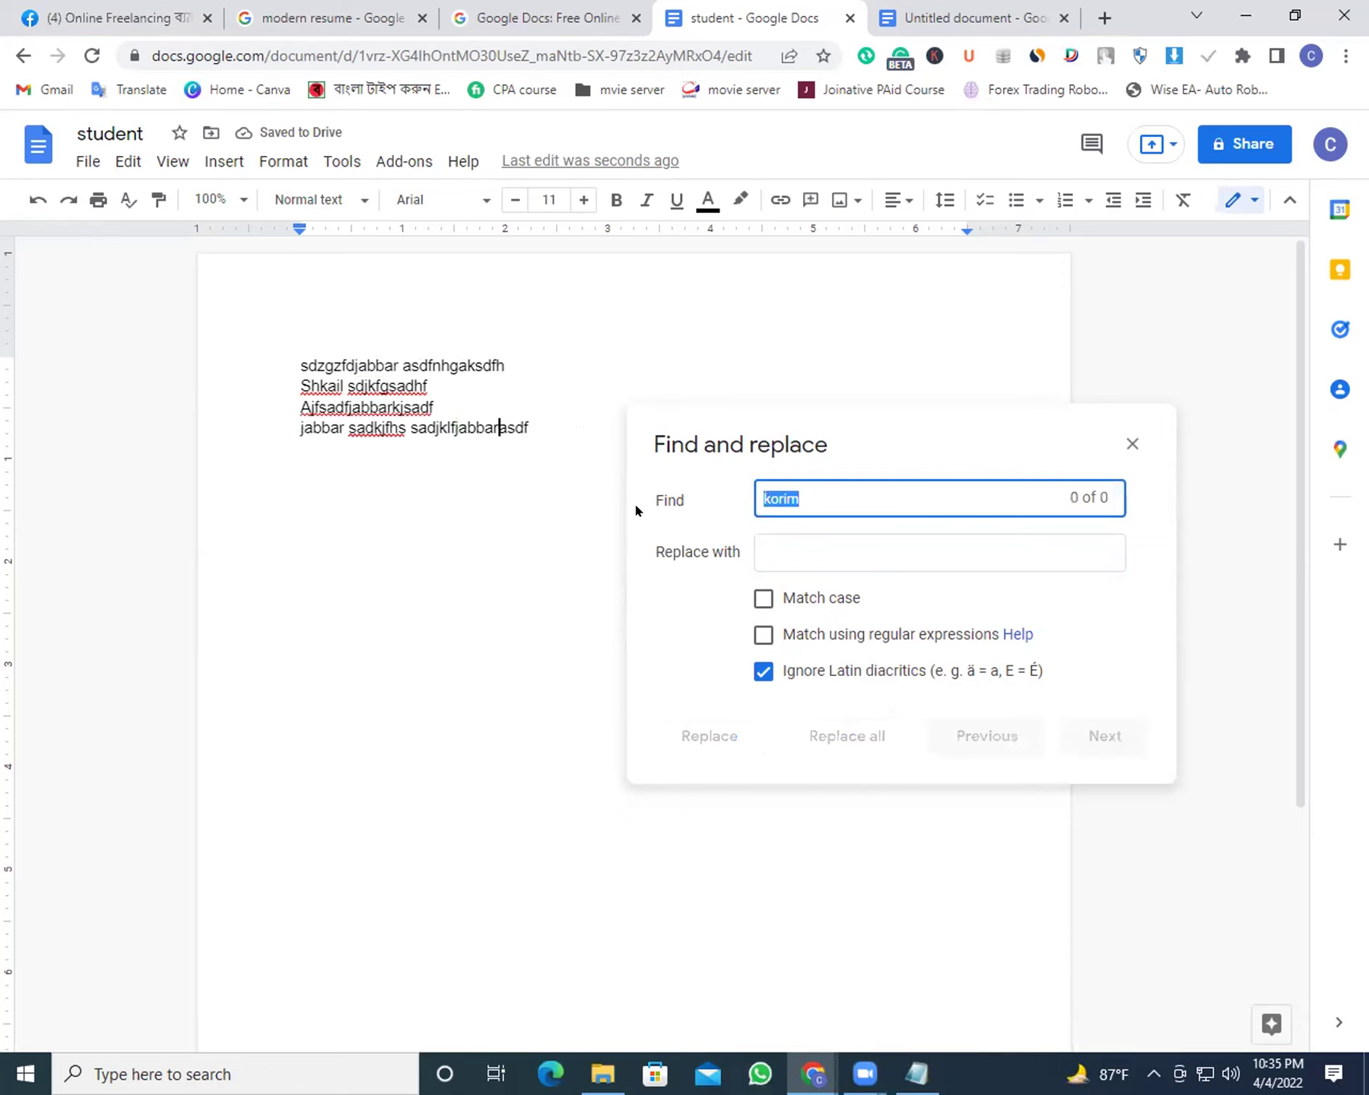
Search for 'jabbar', step to its next match, and enter 'shakil' as the replacement
type("jabbar")
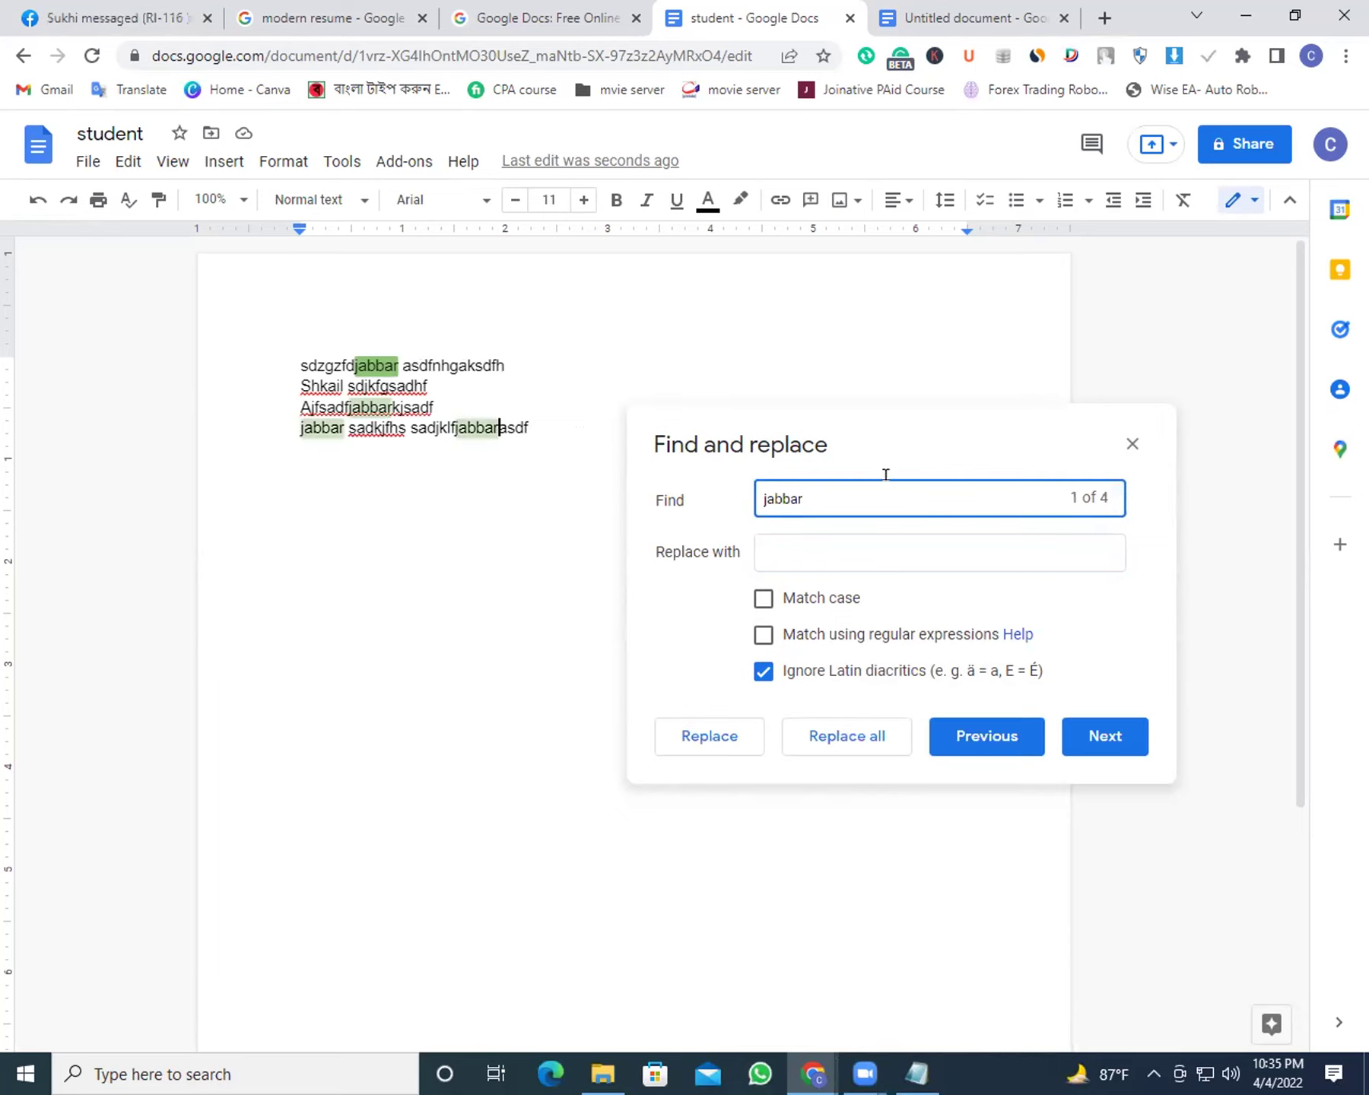
left_click(667, 355)
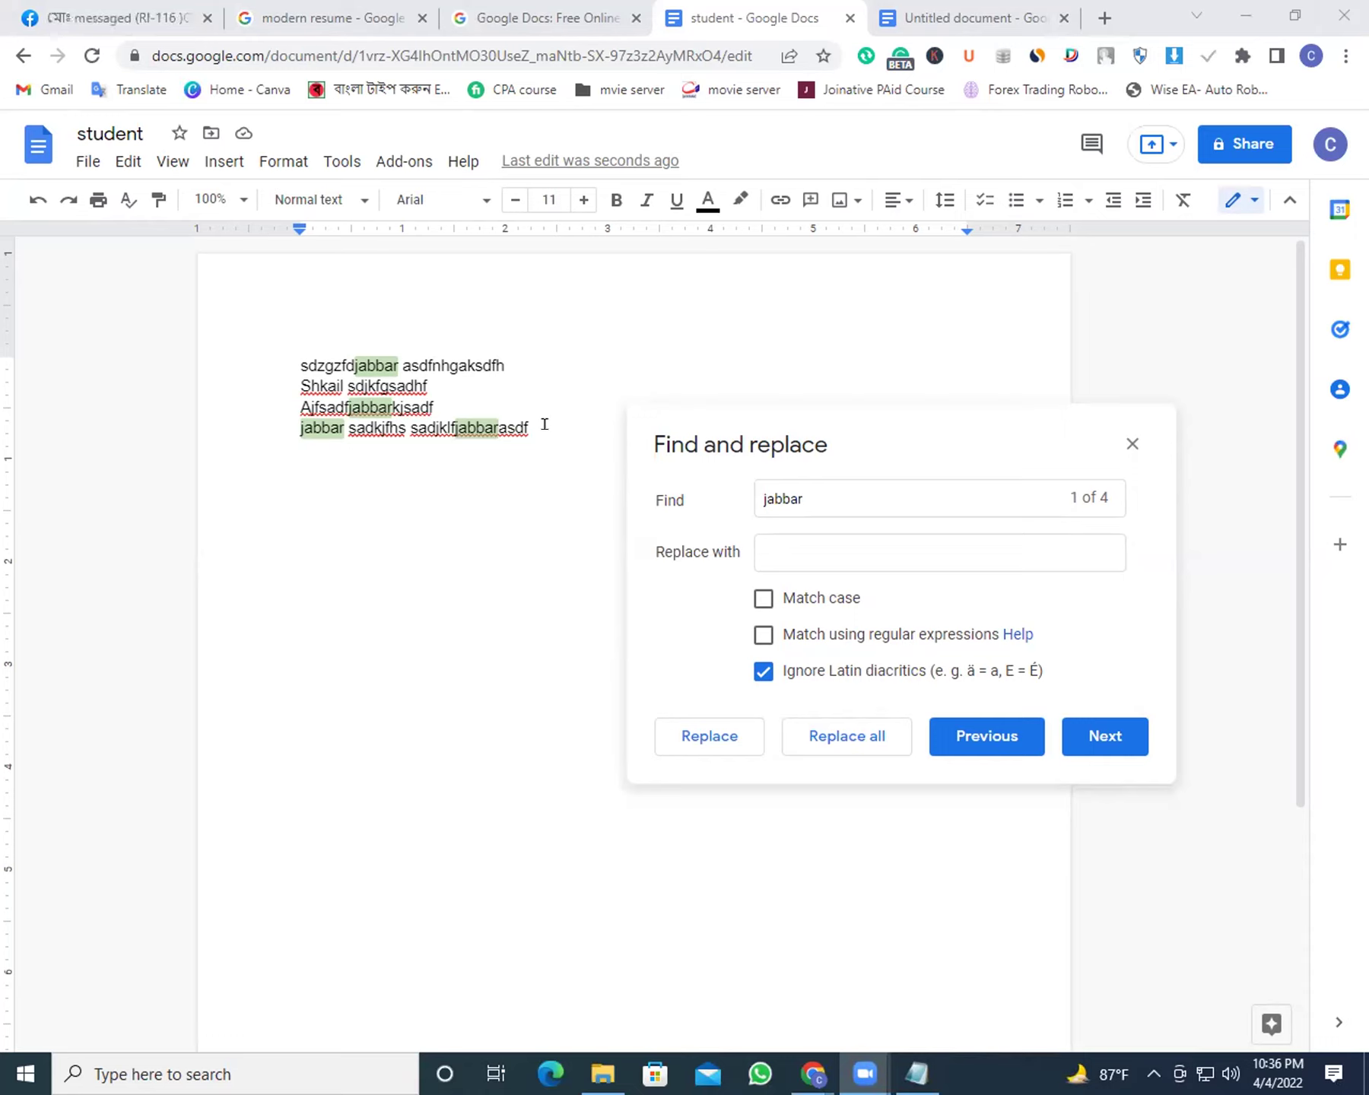
left_click(594, 368)
key("Down")
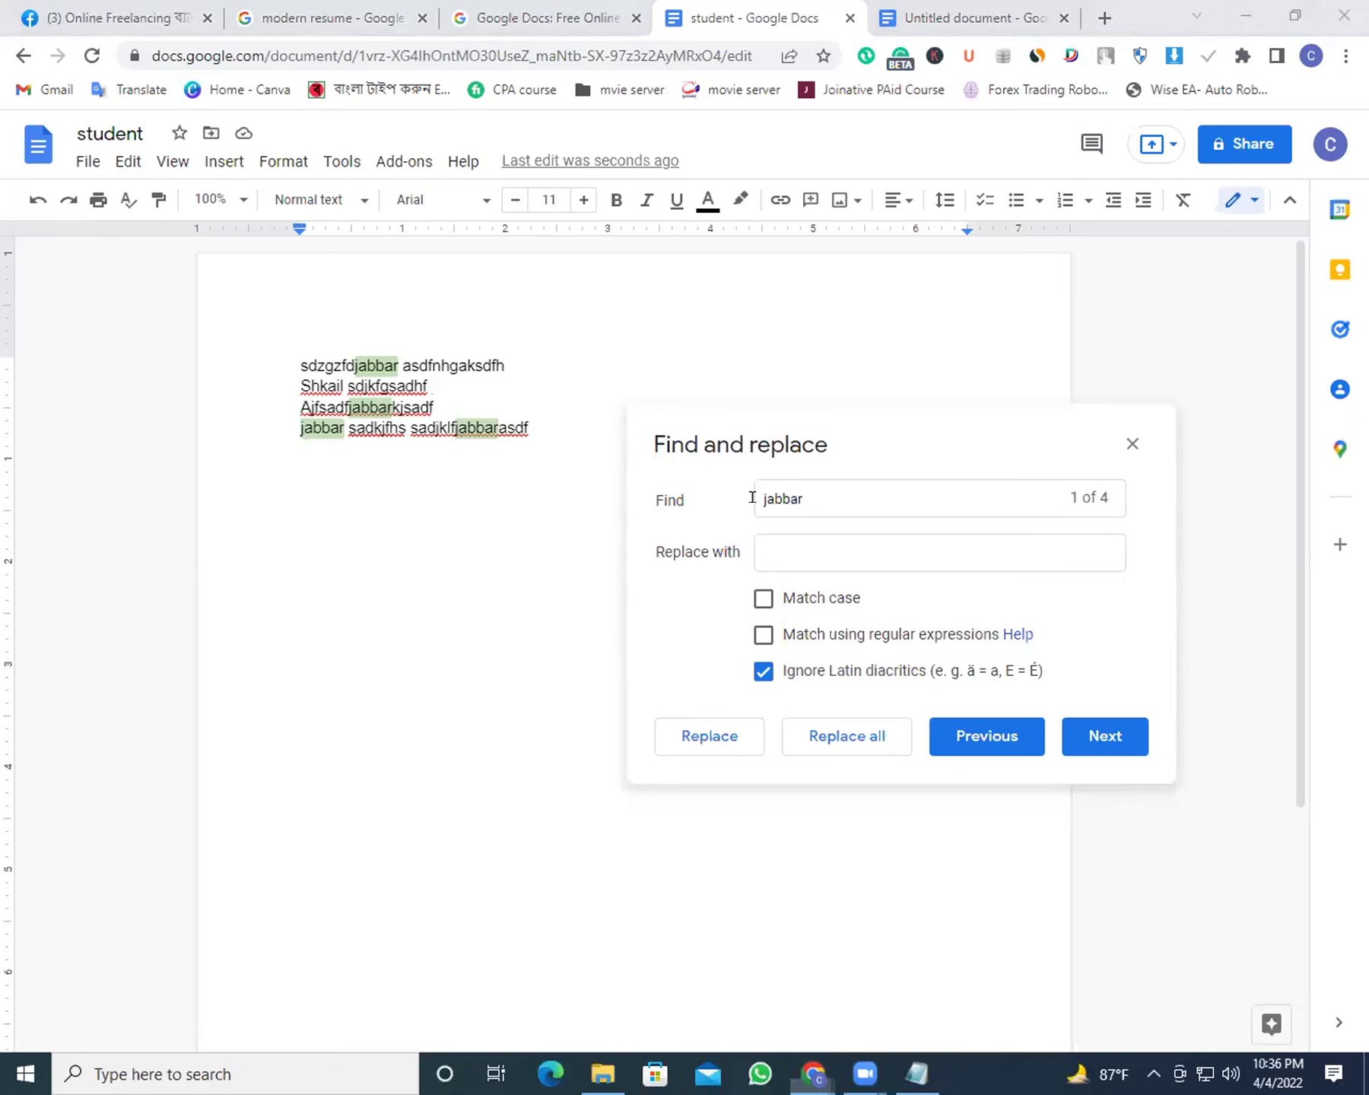
left_click(808, 499)
key("Return")
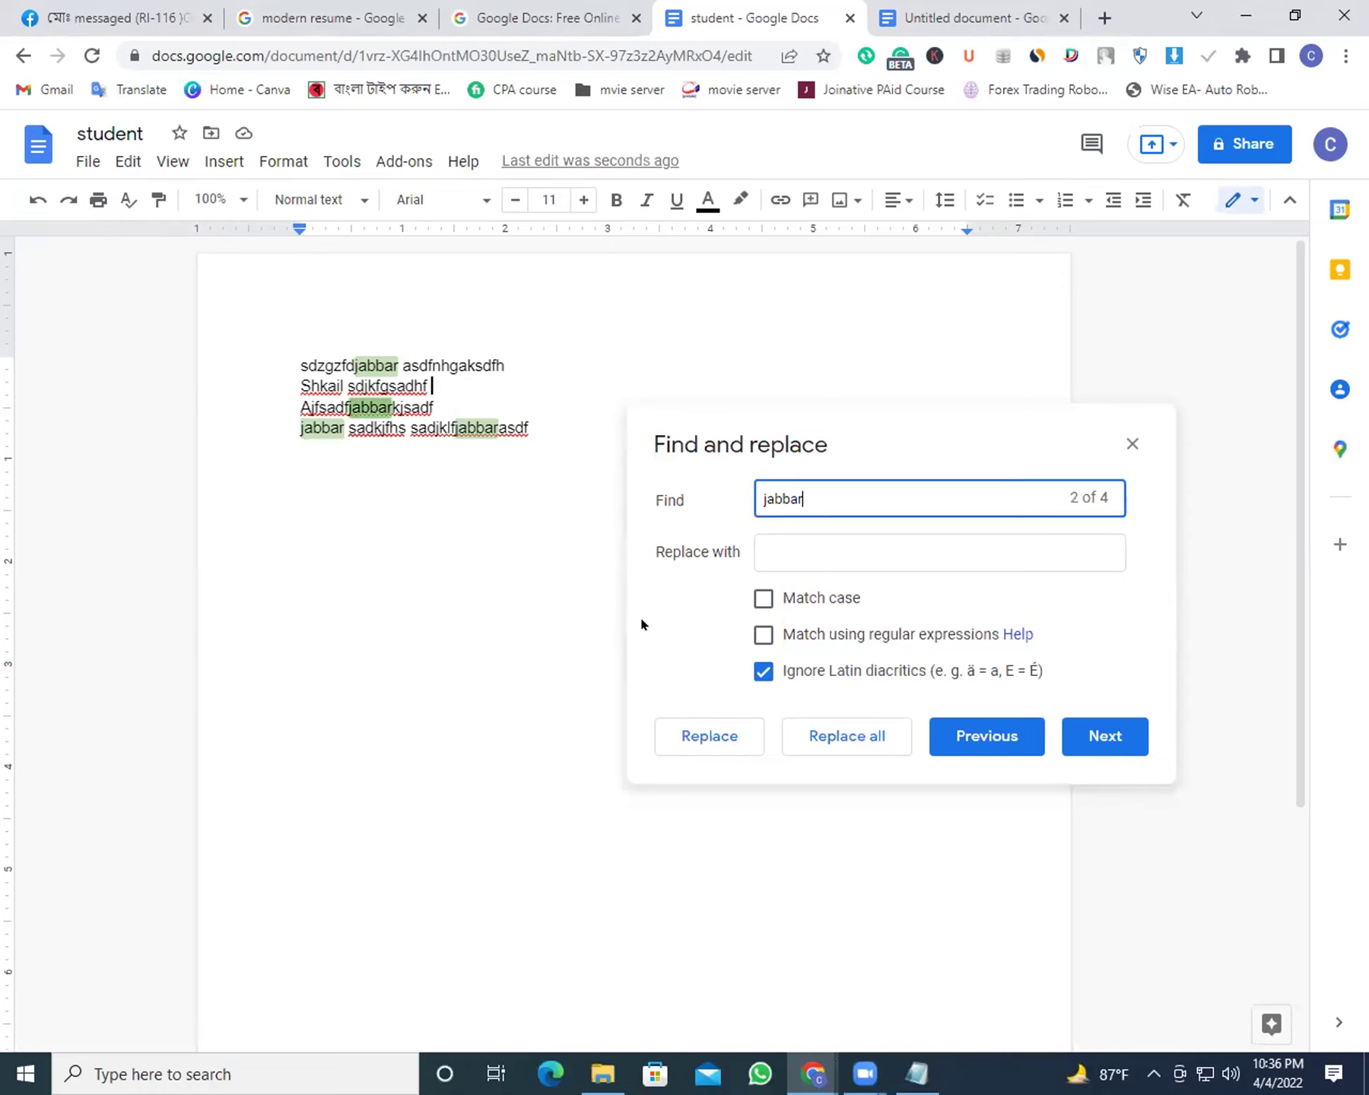
left_click(772, 542)
type("shakil")
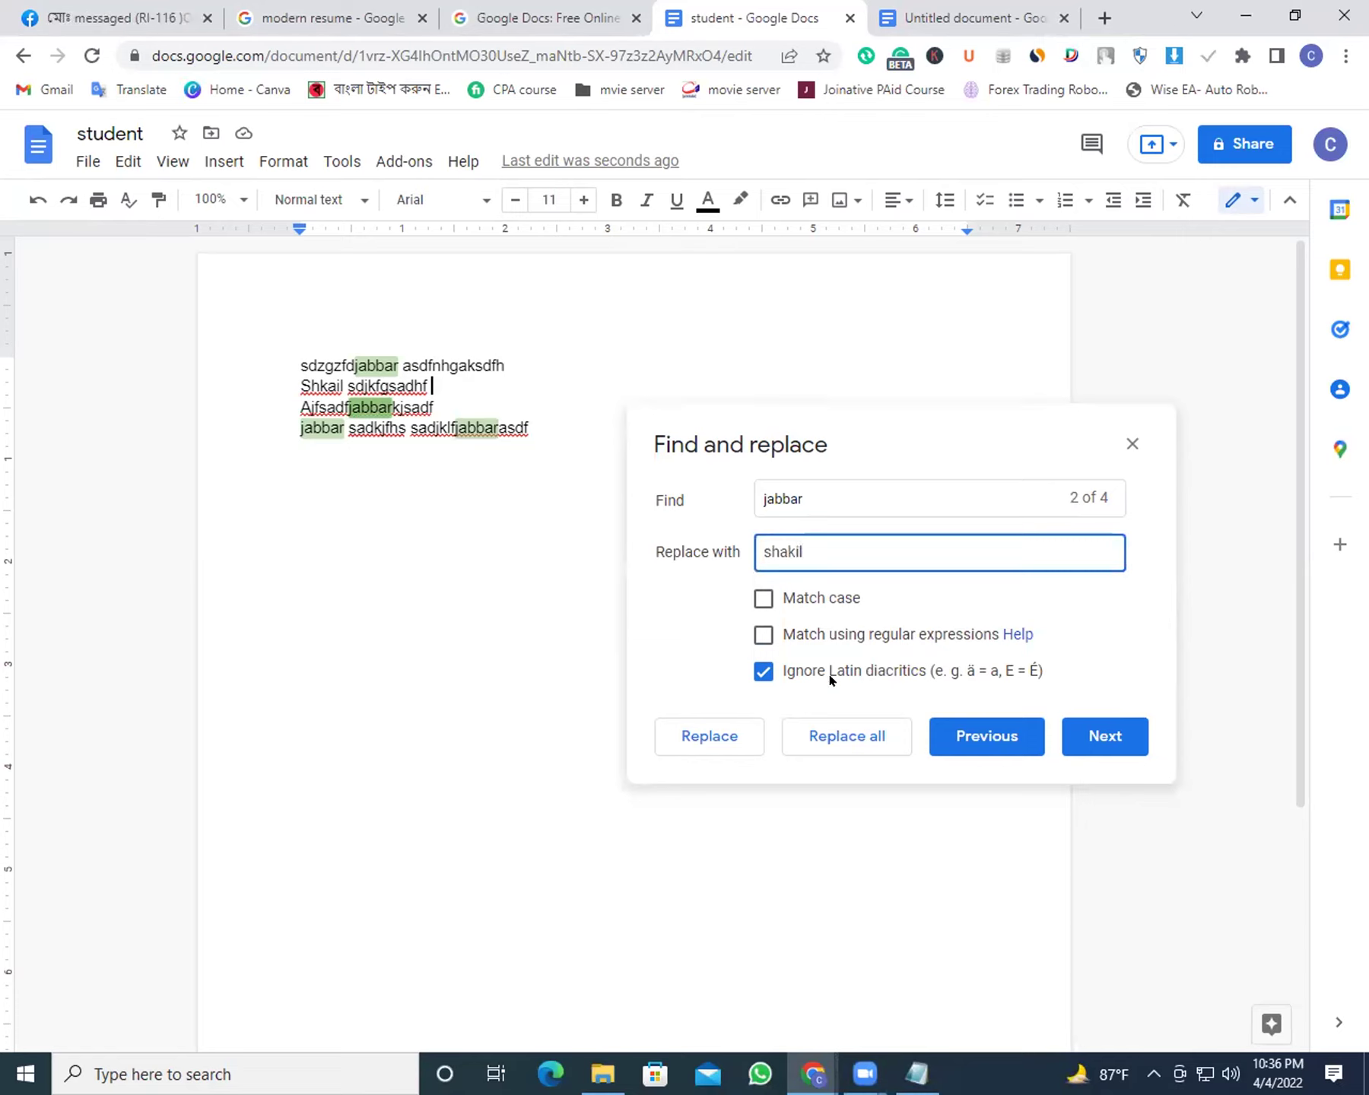
Replace each jabbar with shakil one at a time on lines 3, 4 and 1
left_click(384, 363)
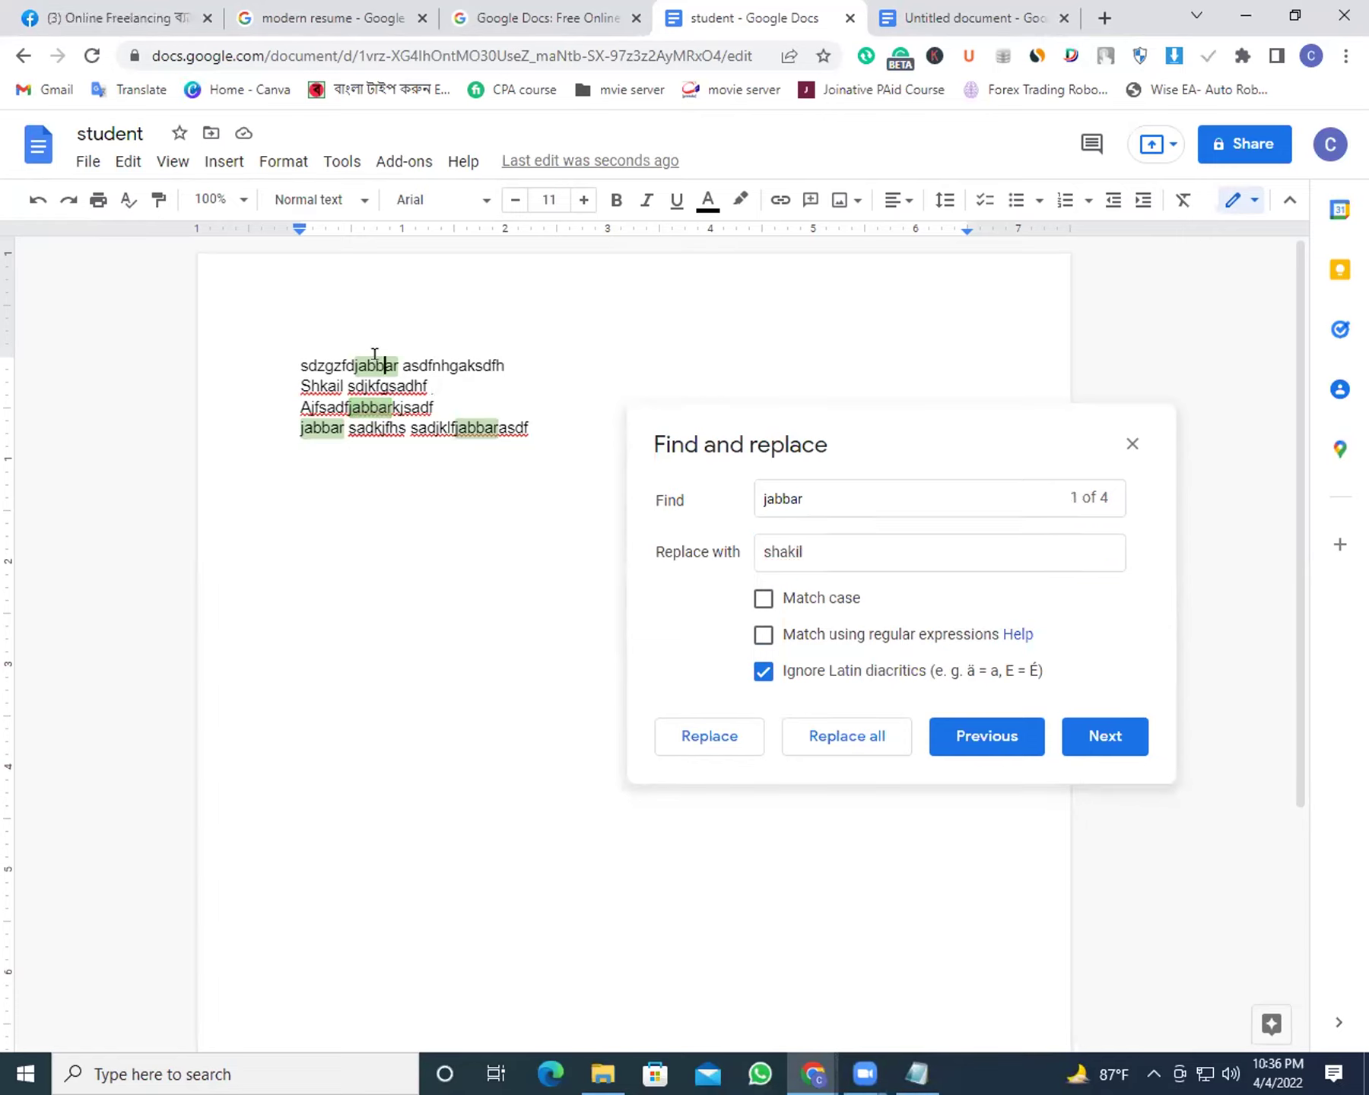
left_click(707, 744)
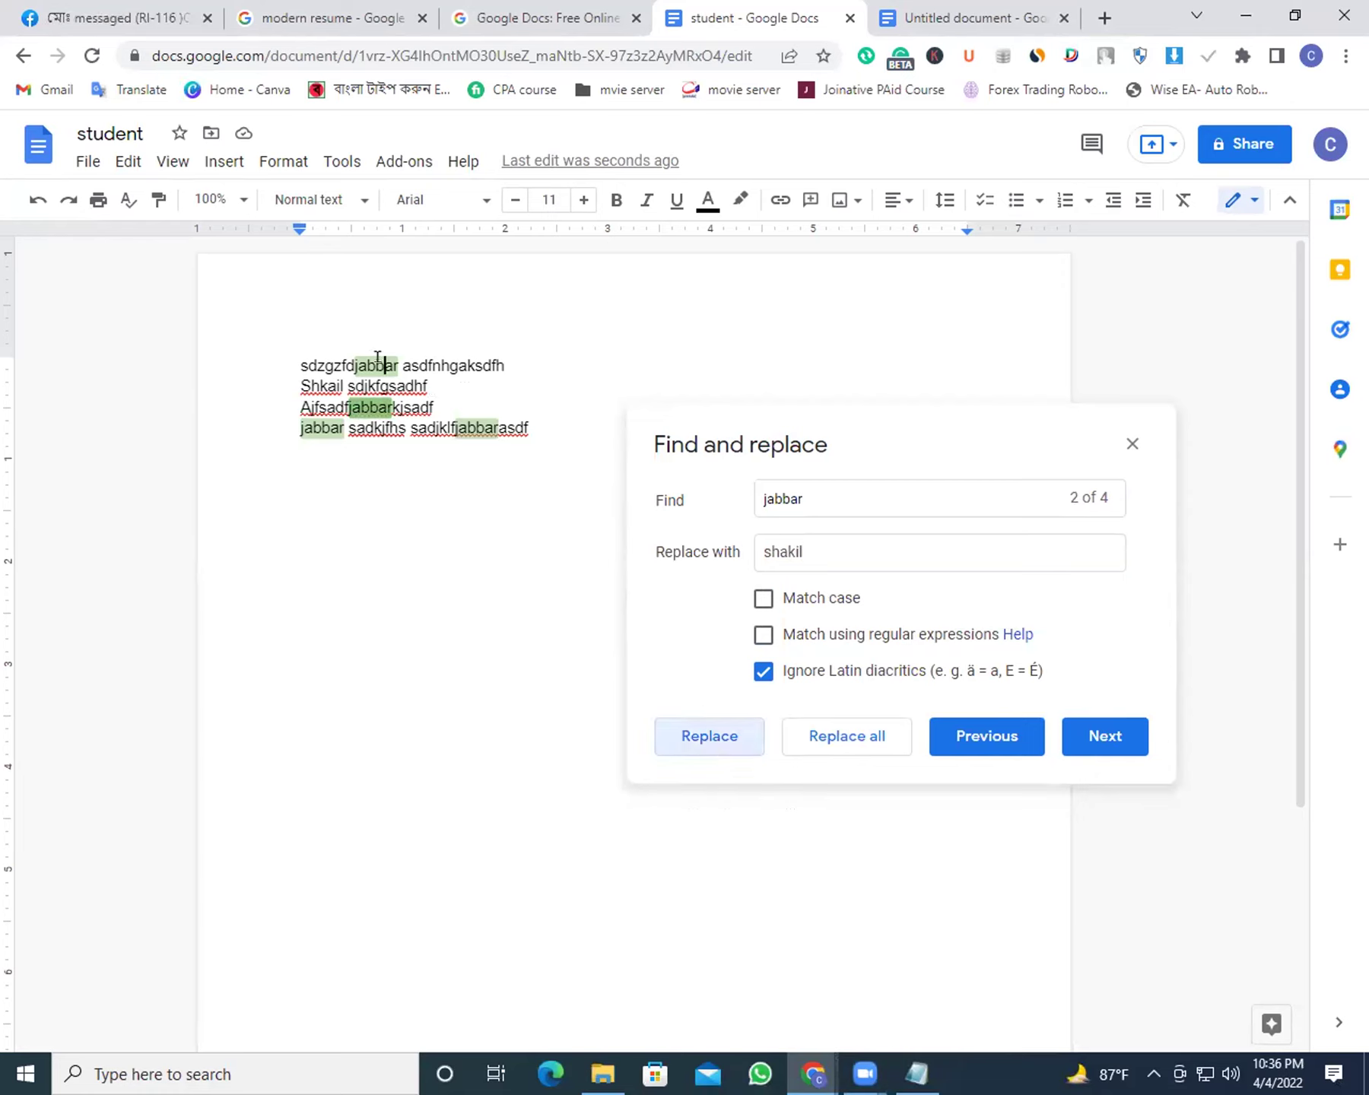
left_click(699, 734)
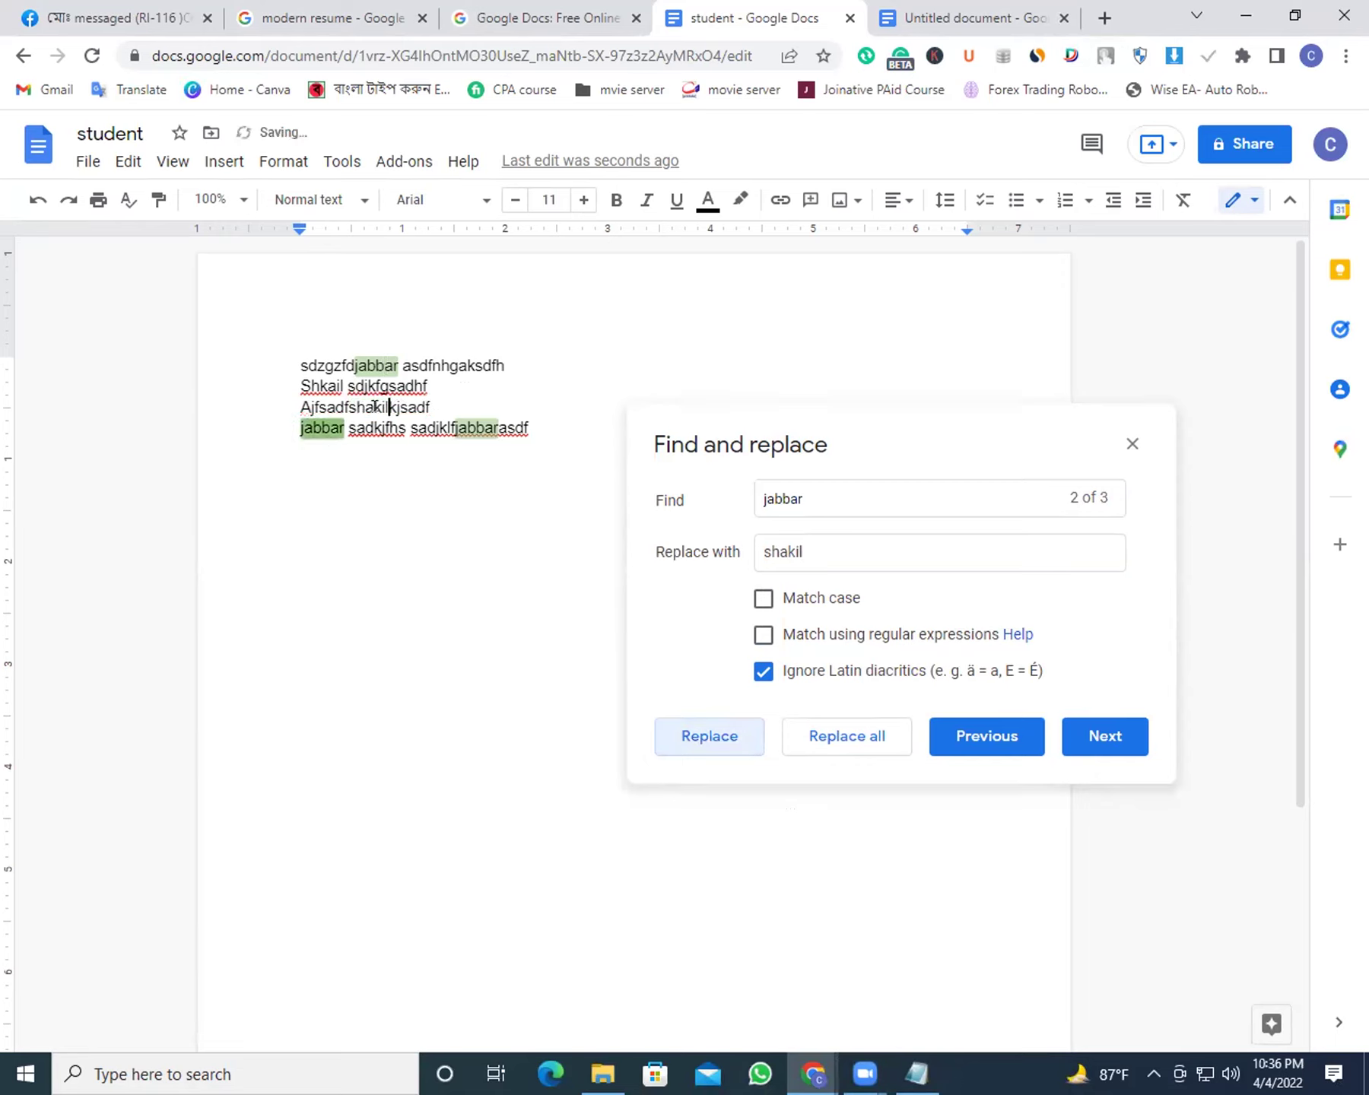
left_click(725, 740)
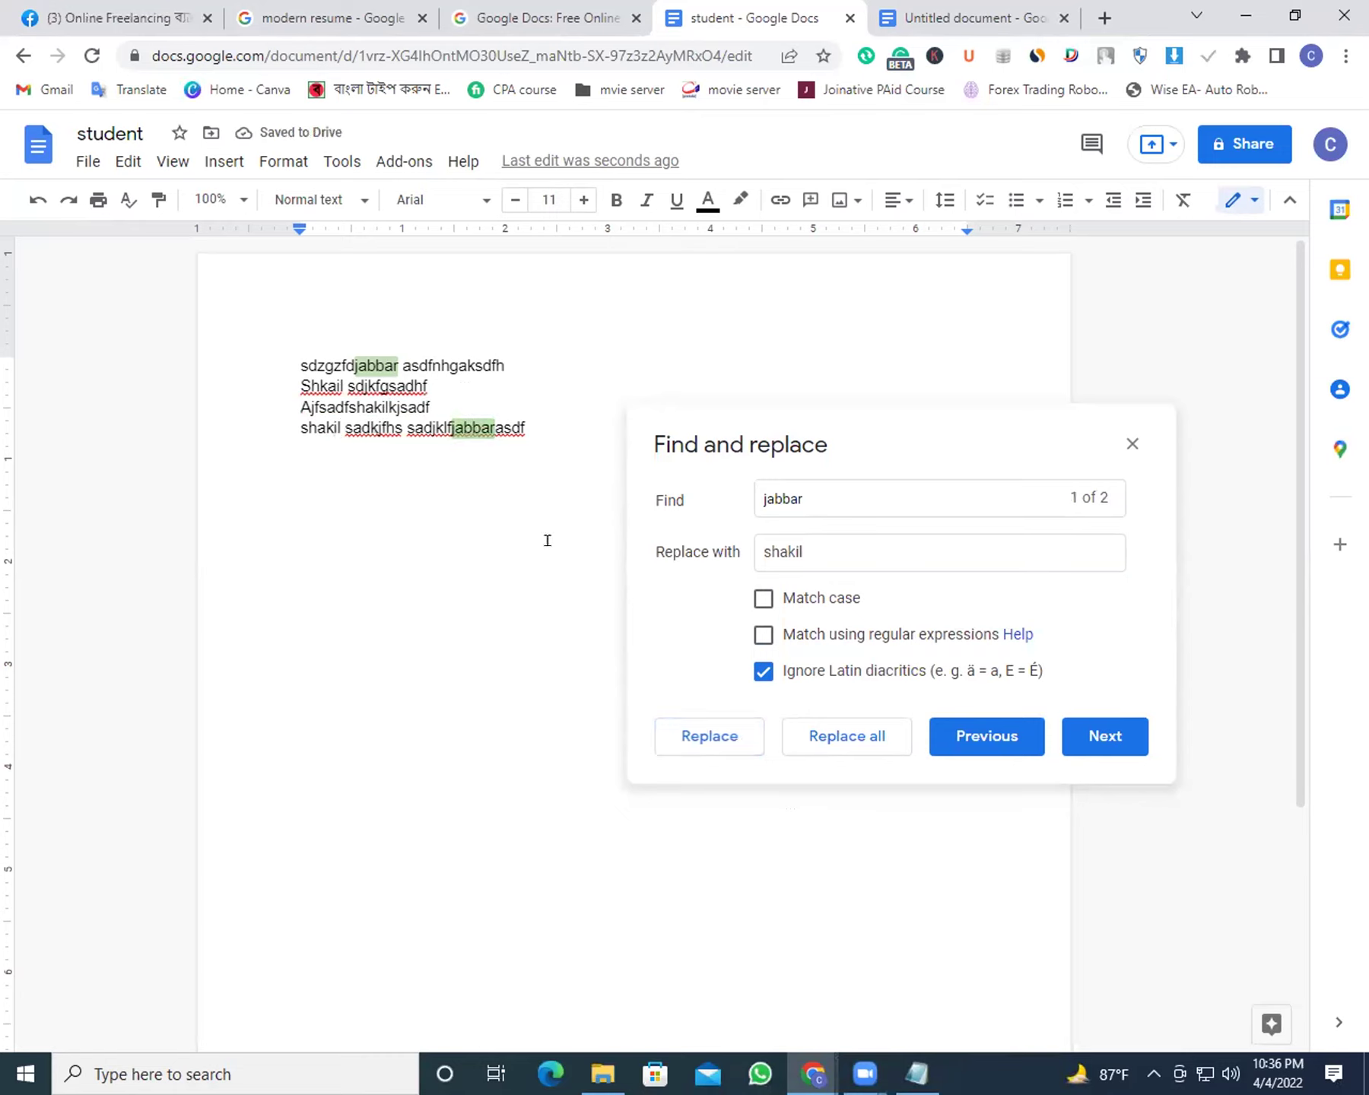
left_click(713, 729)
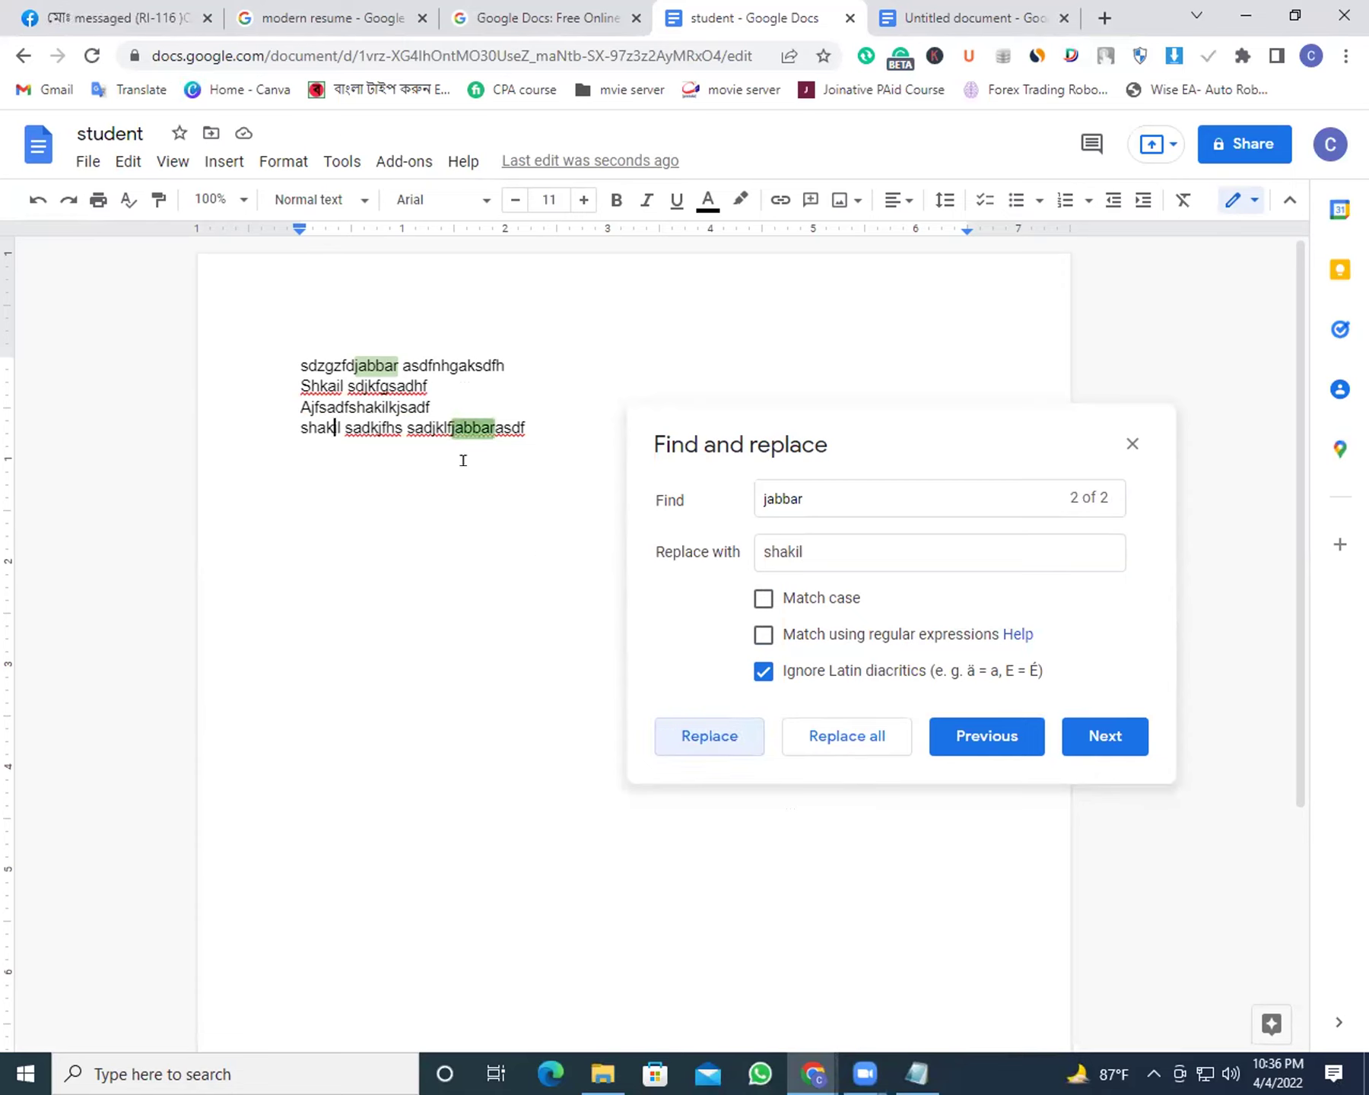
left_click(696, 745)
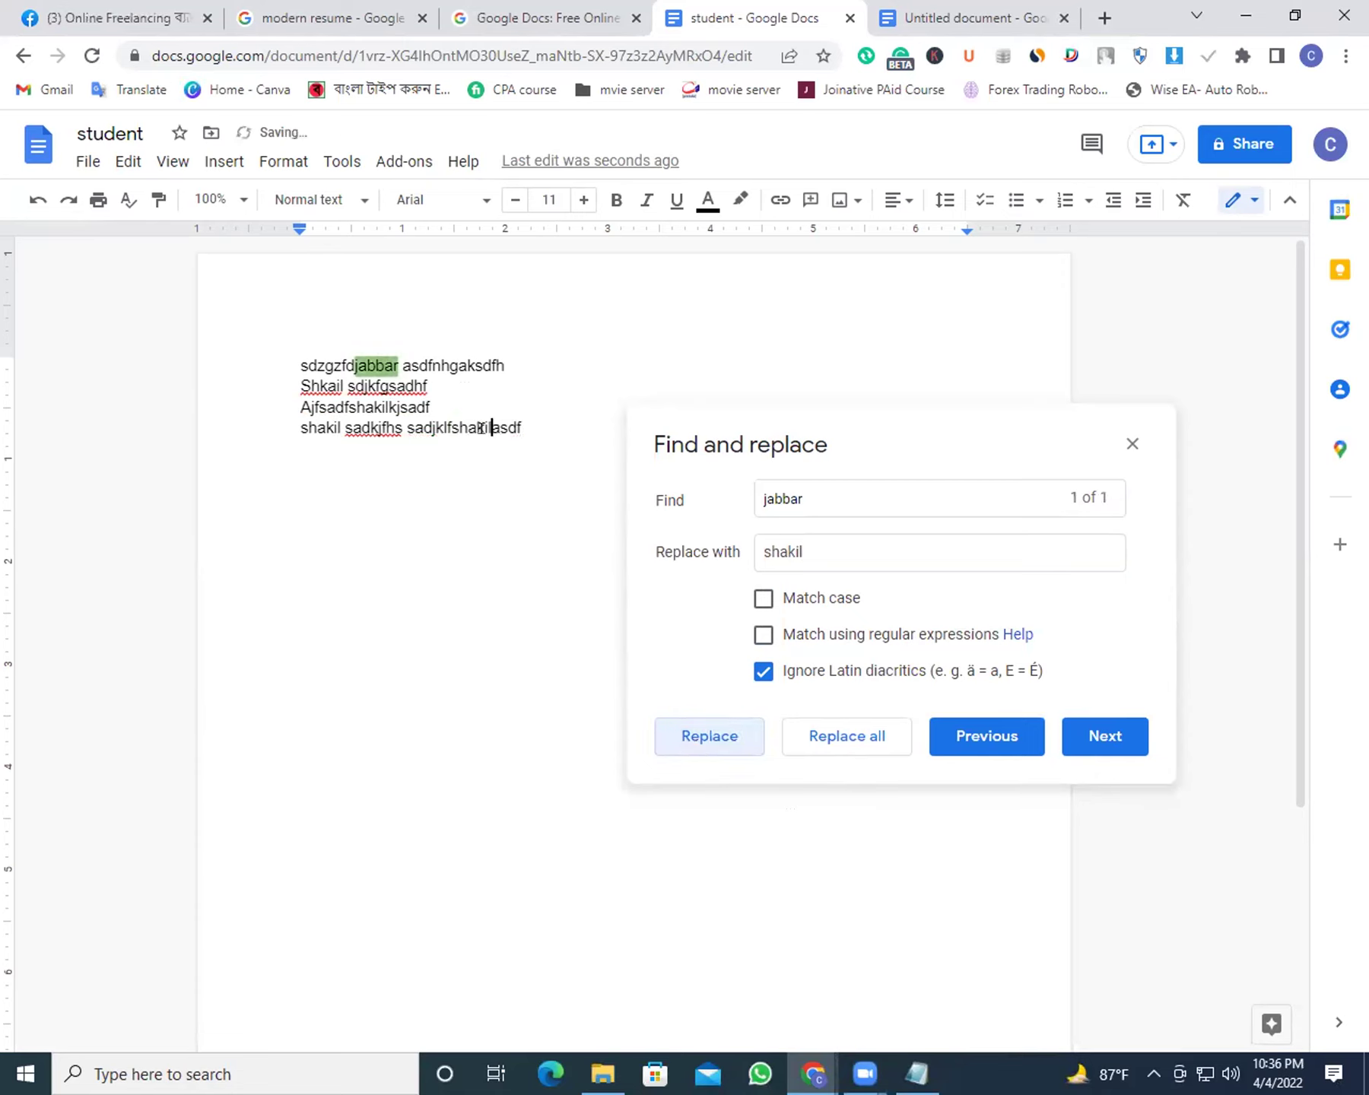
left_click(694, 741)
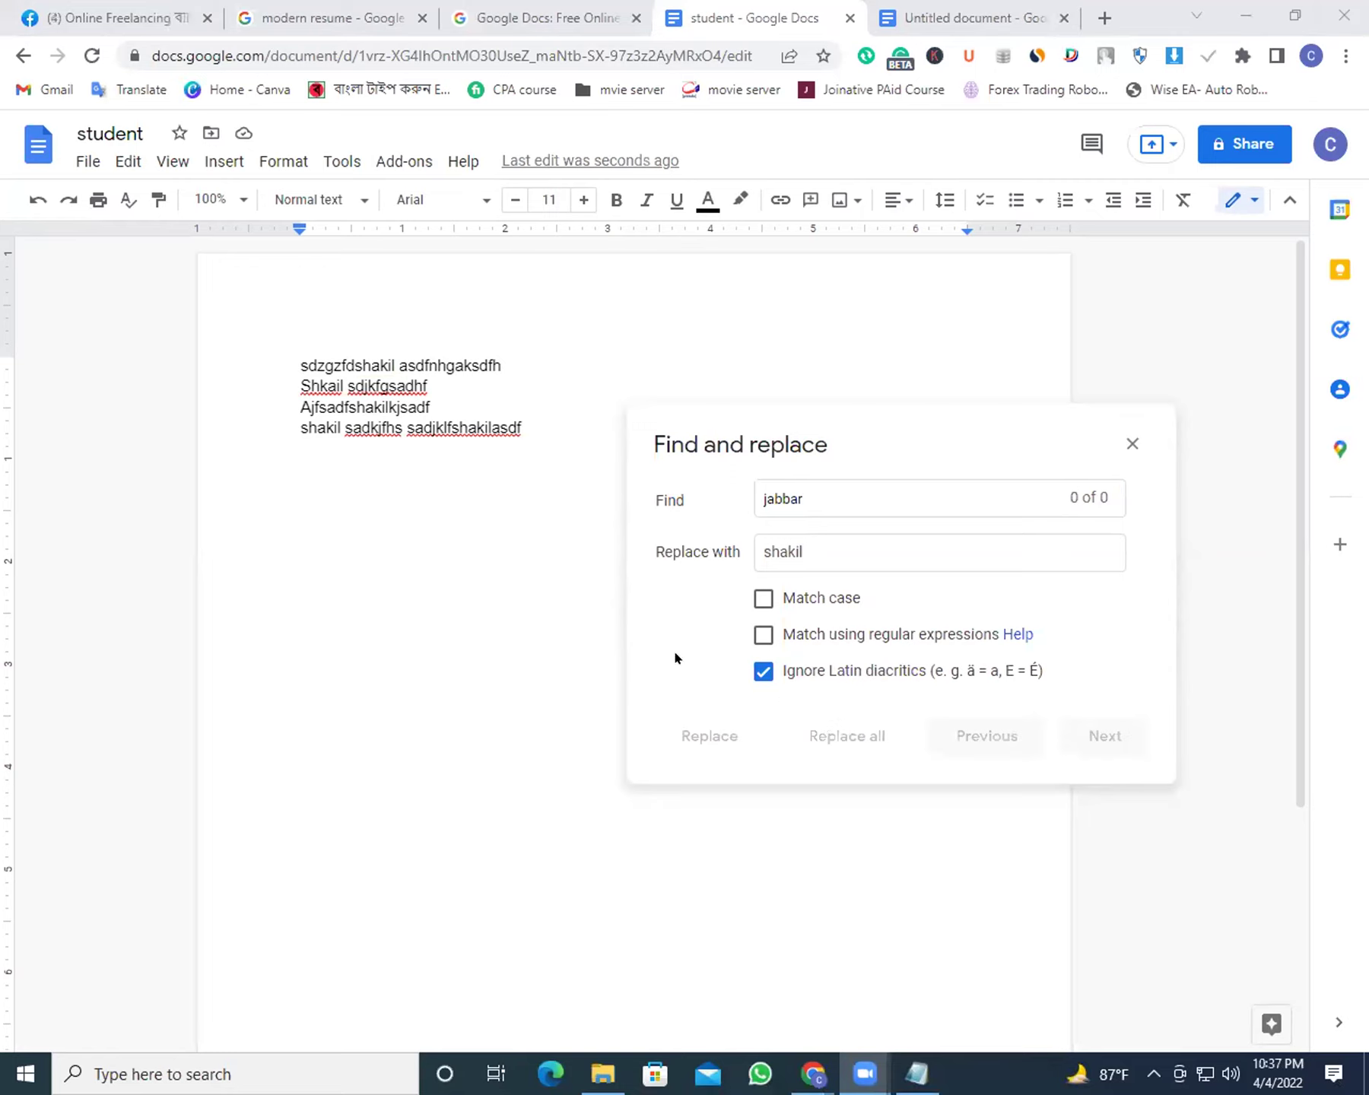
Close Find and replace and hide the ruler from the View menu
left_click(1132, 444)
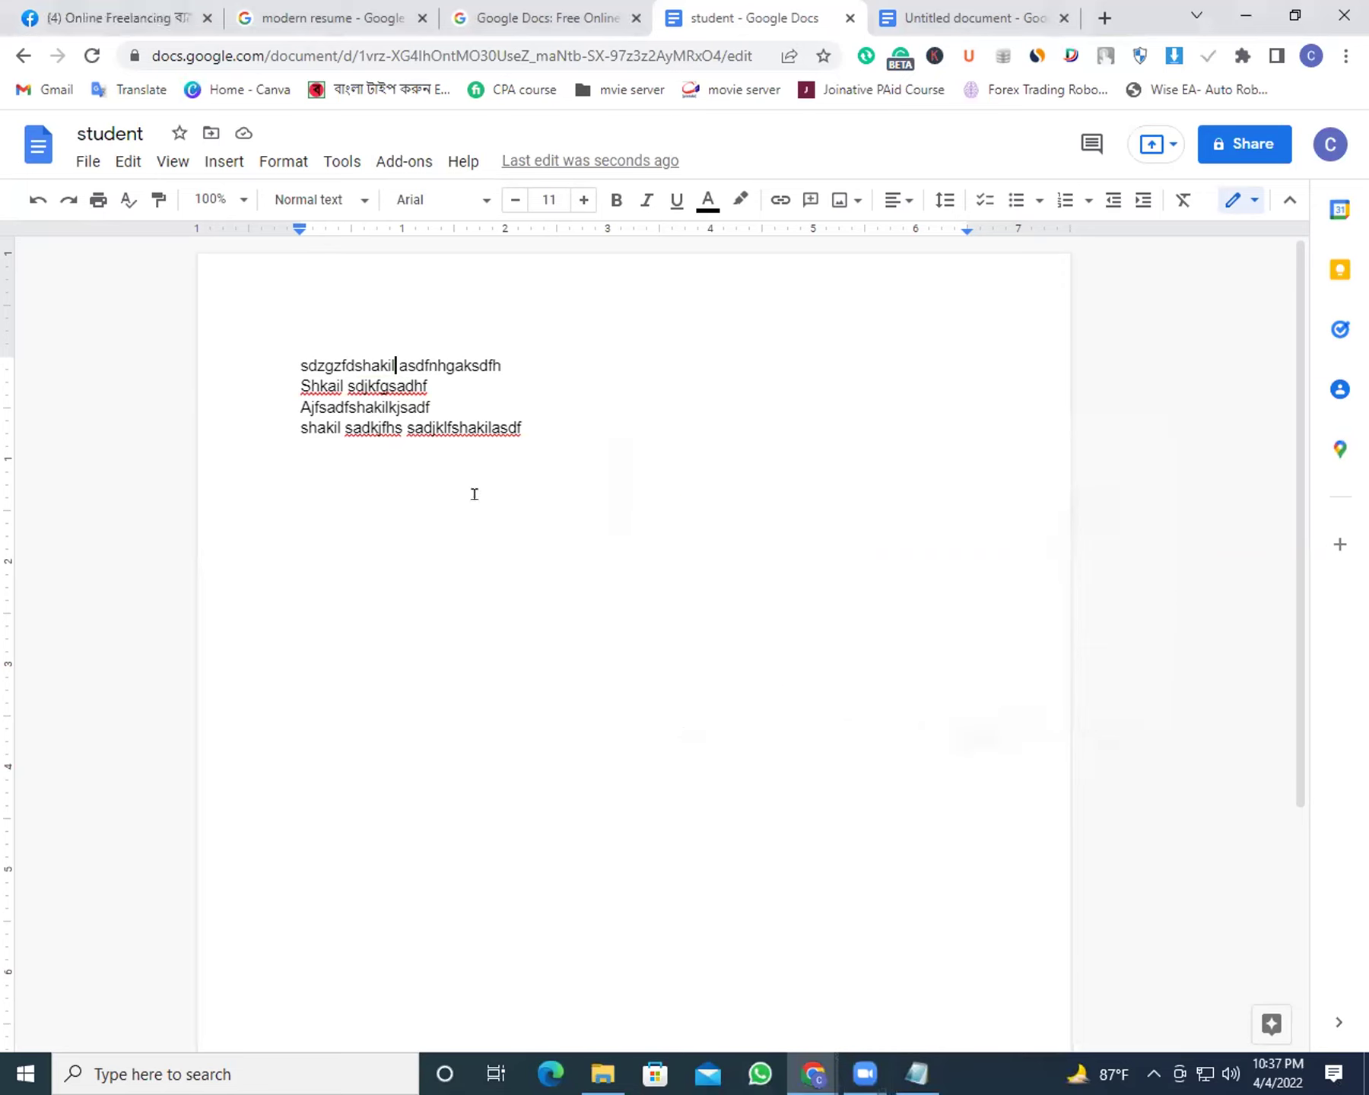
left_click(177, 161)
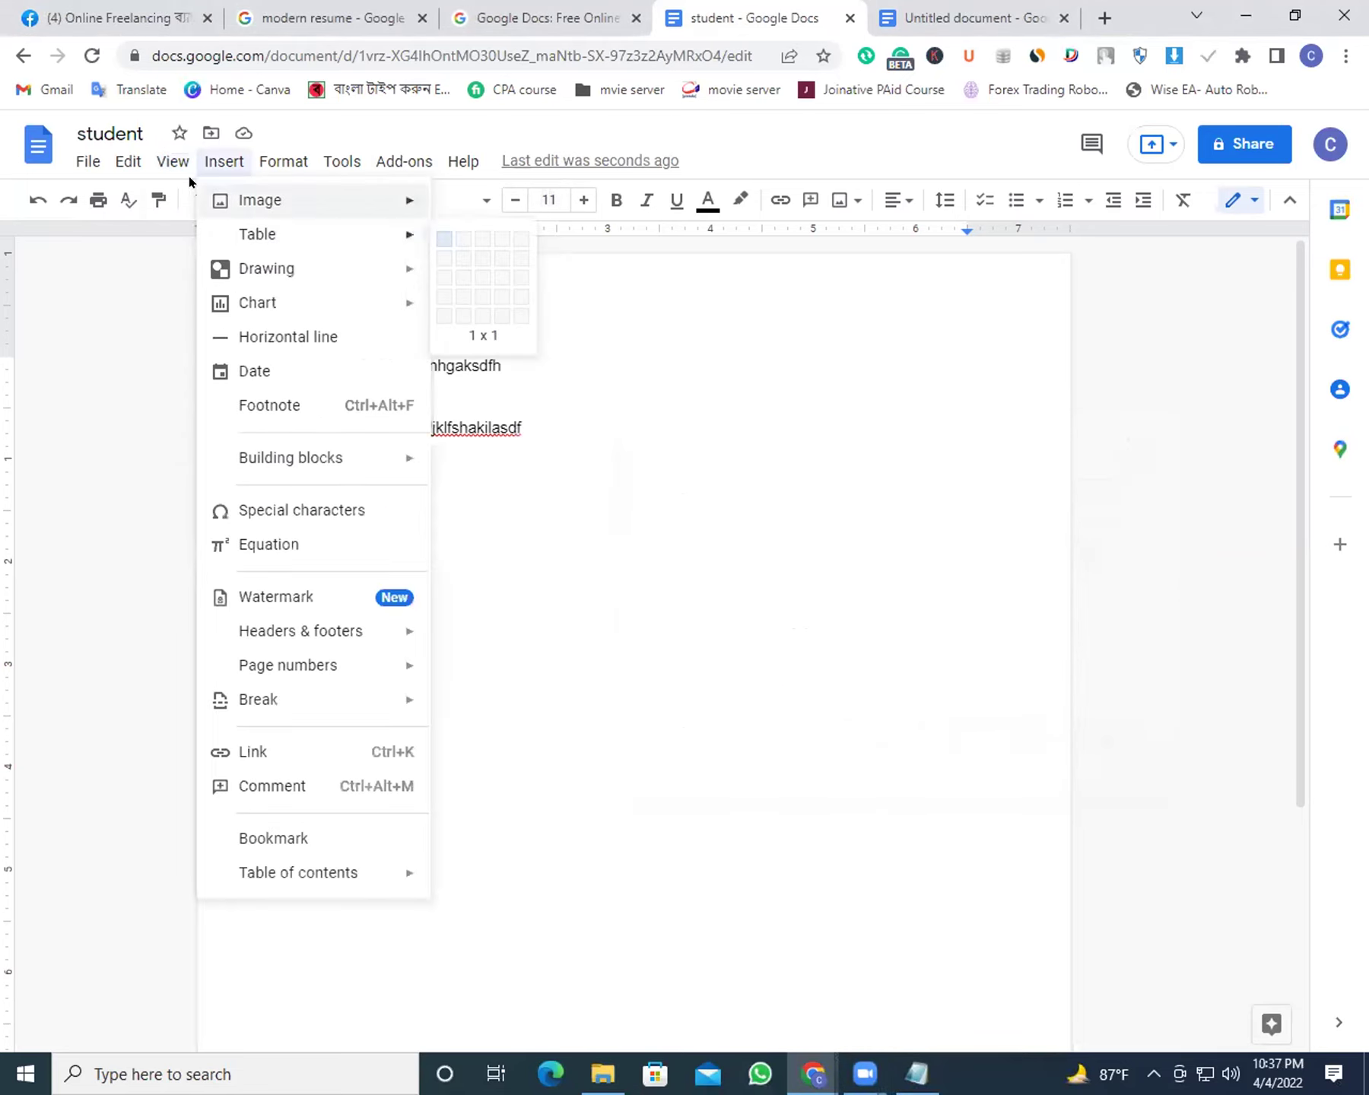
mouse_move(175, 234)
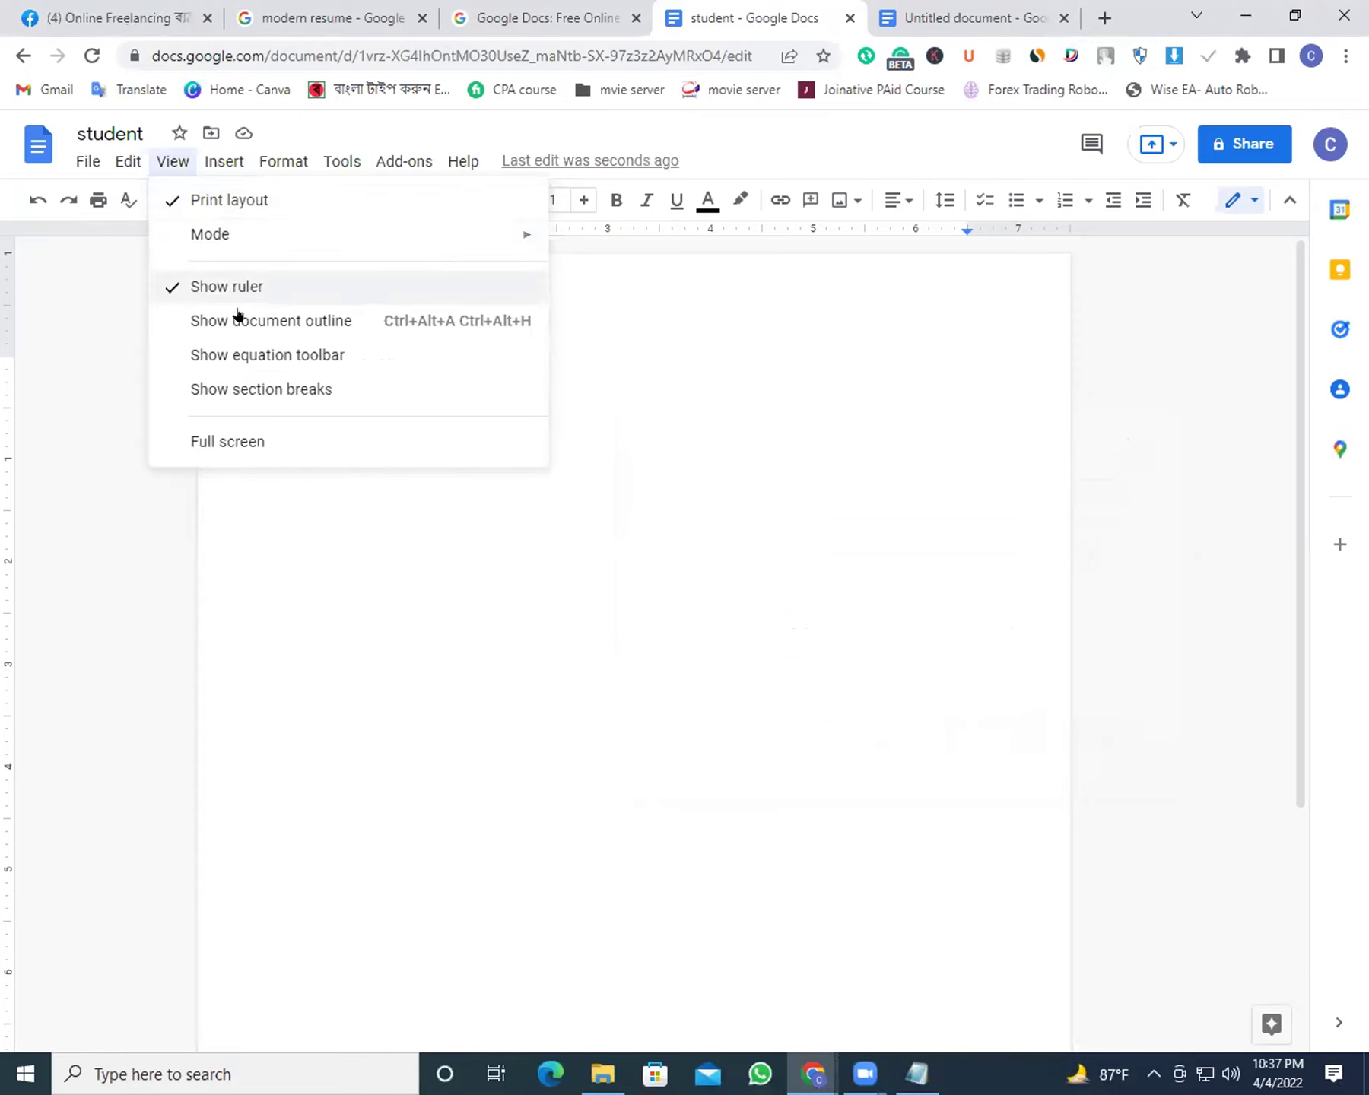
left_click(335, 286)
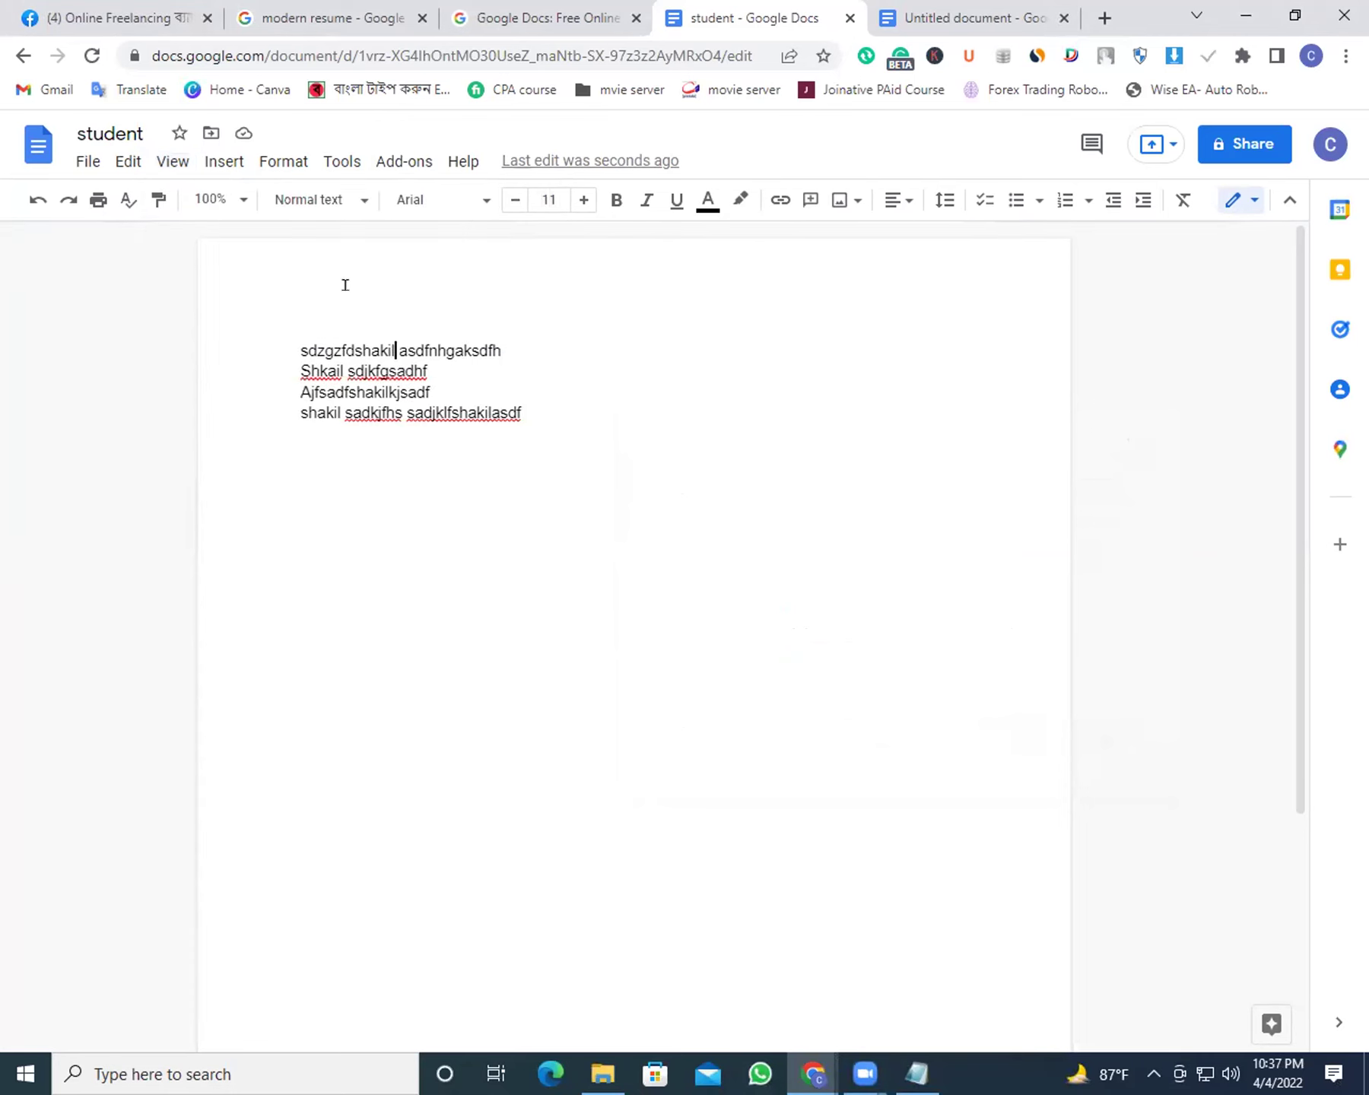
Show the document outline and turn the ruler back on
left_click(174, 162)
left_click(278, 320)
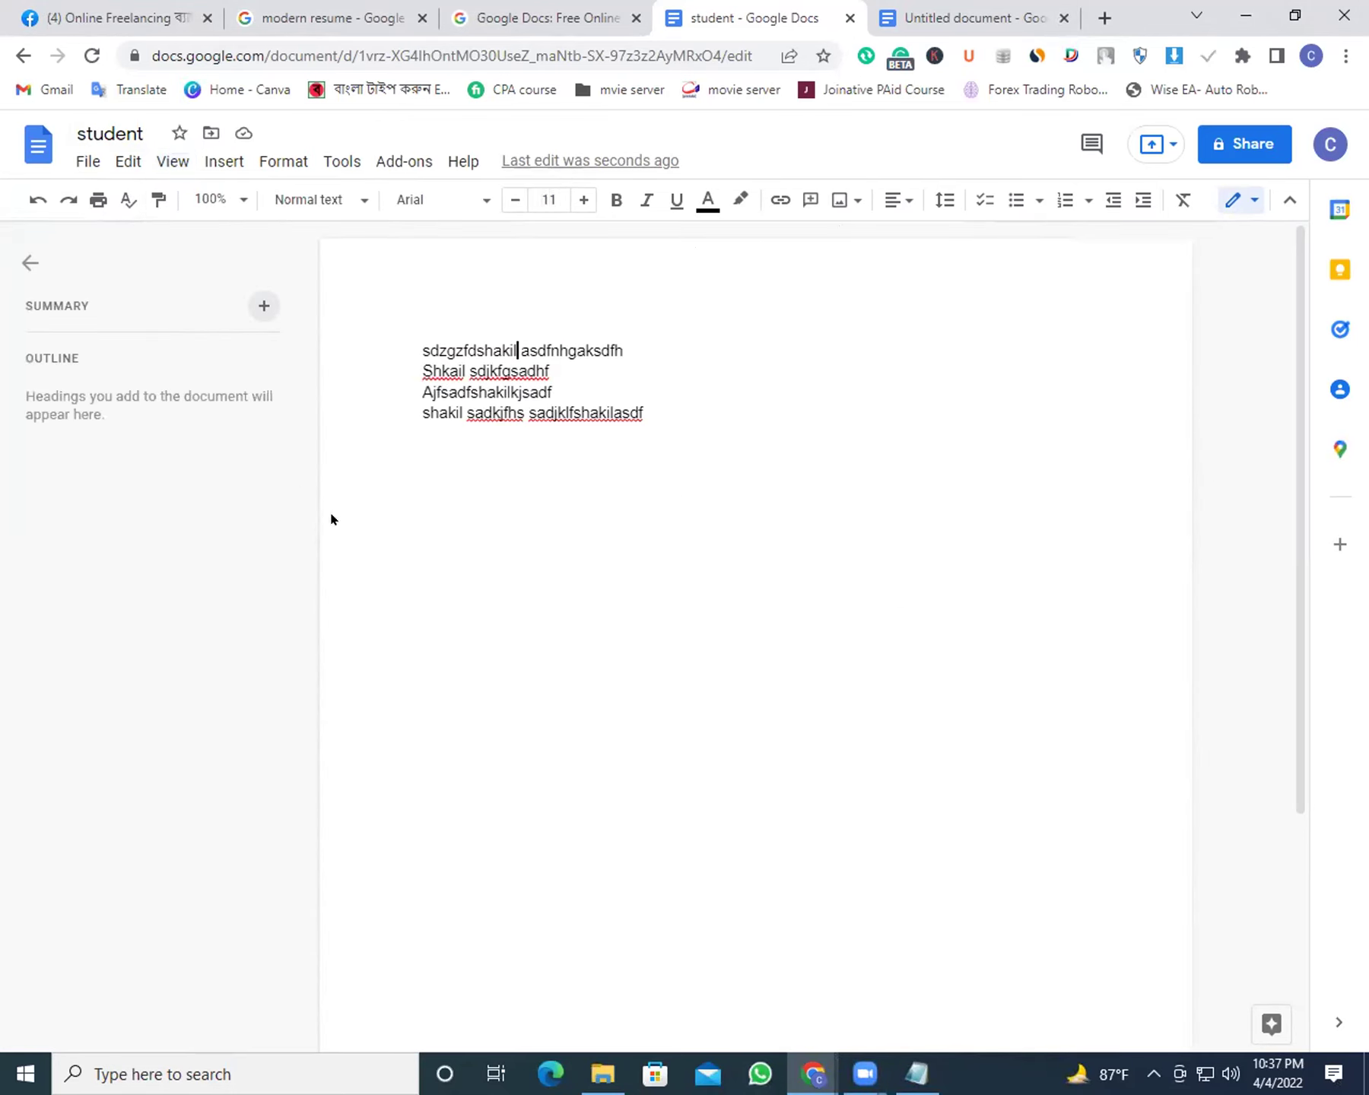
left_click(152, 154)
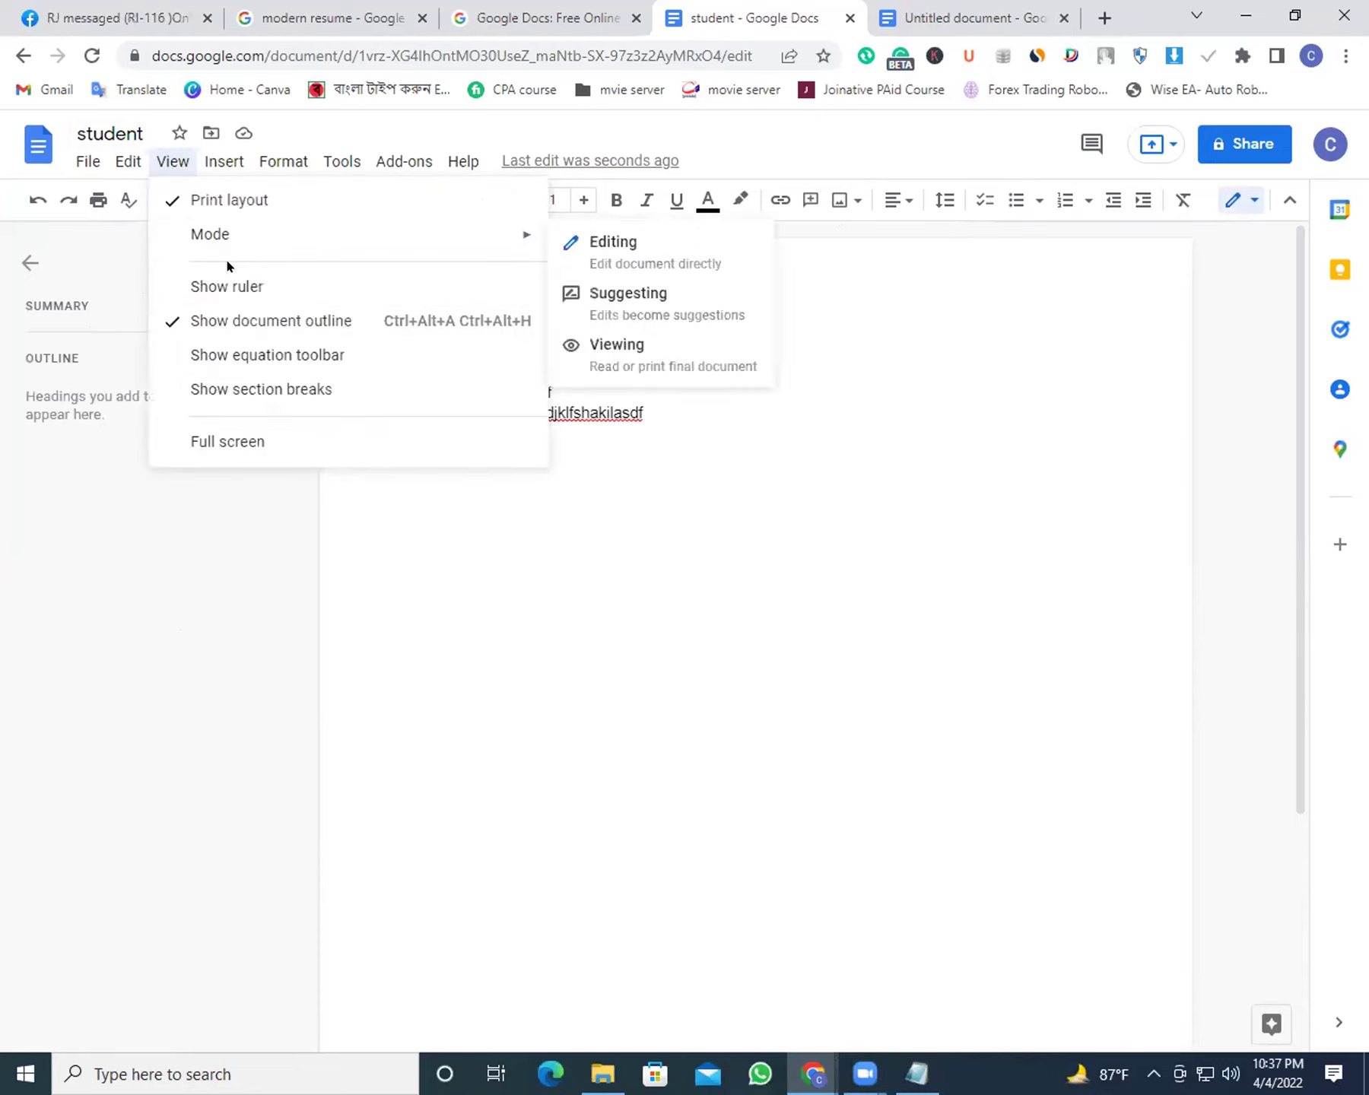
left_click(220, 281)
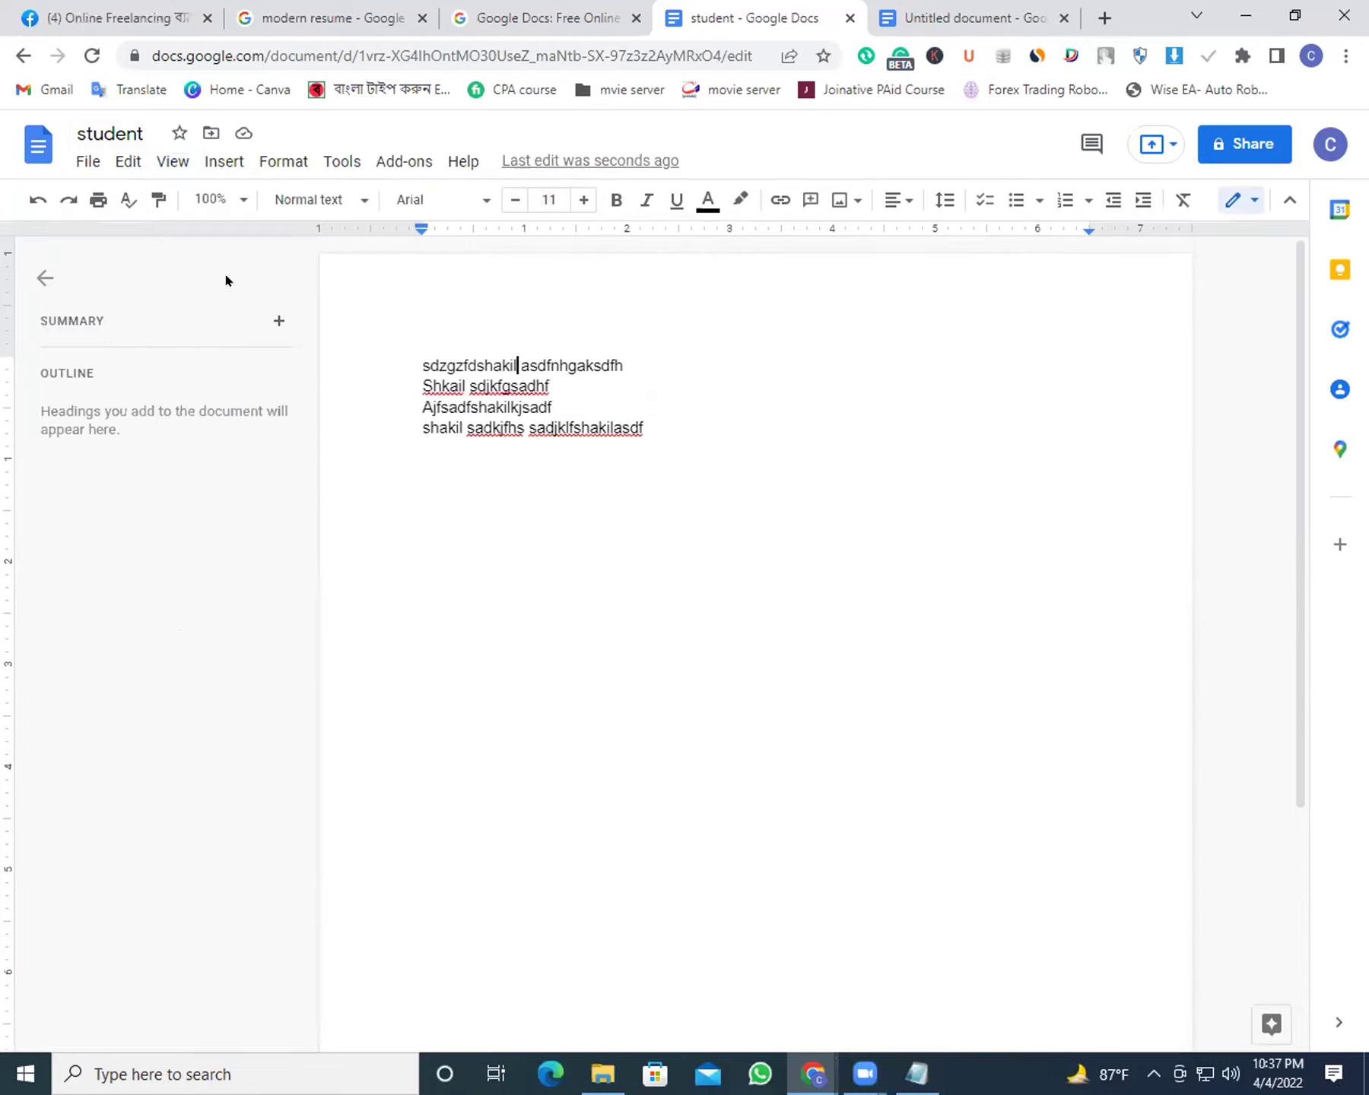
left_click(177, 152)
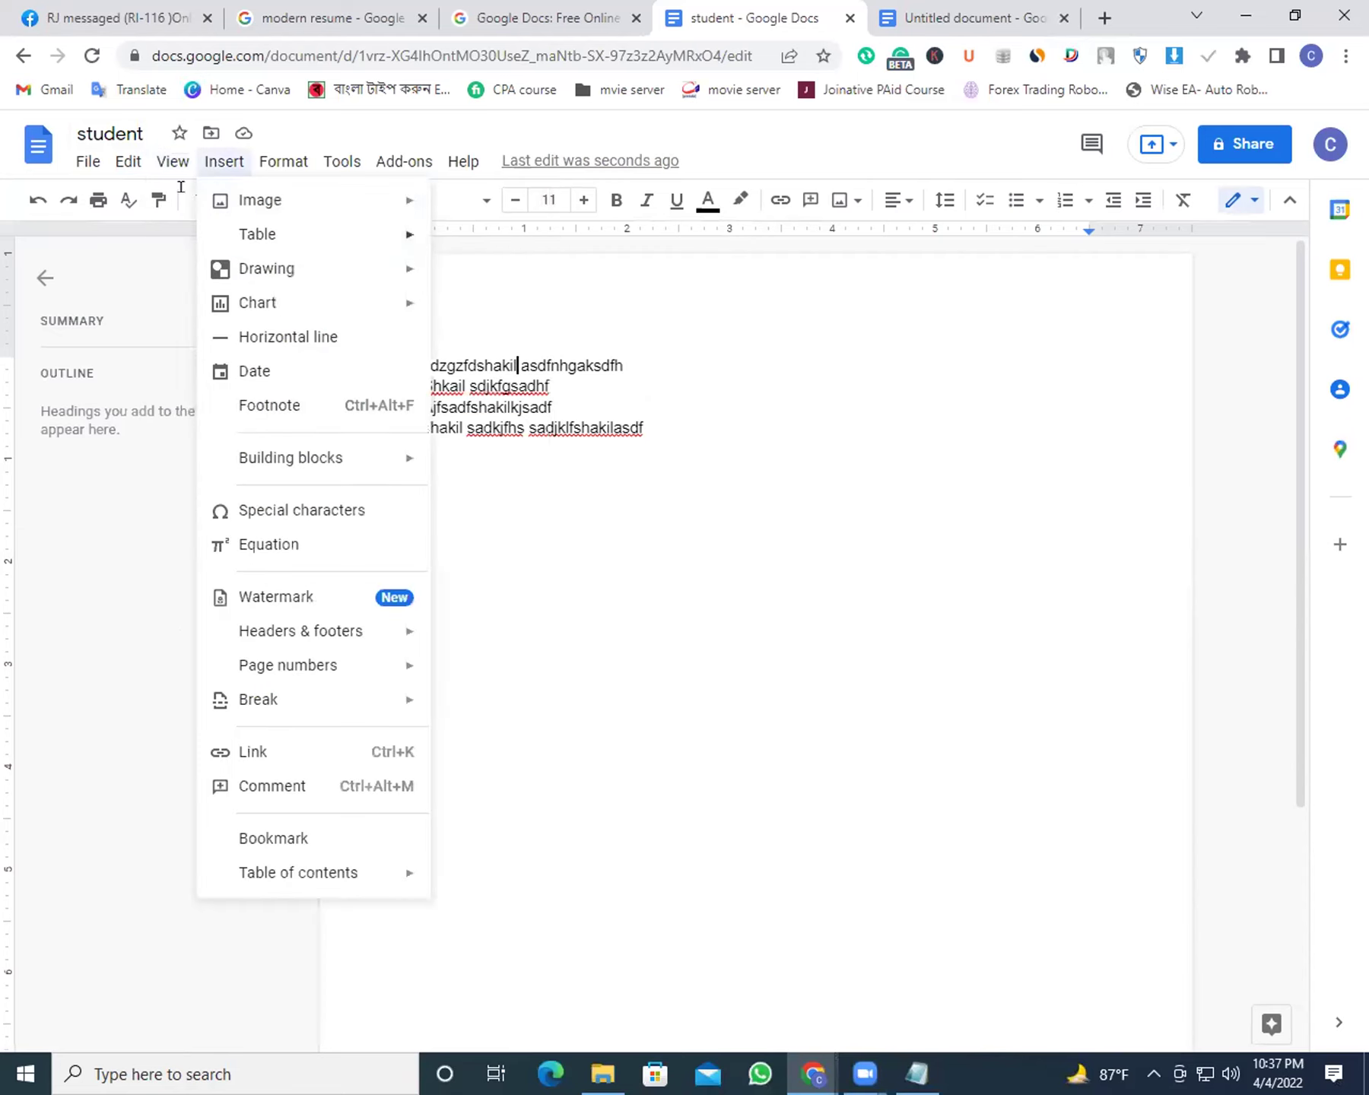
left_click(1004, 661)
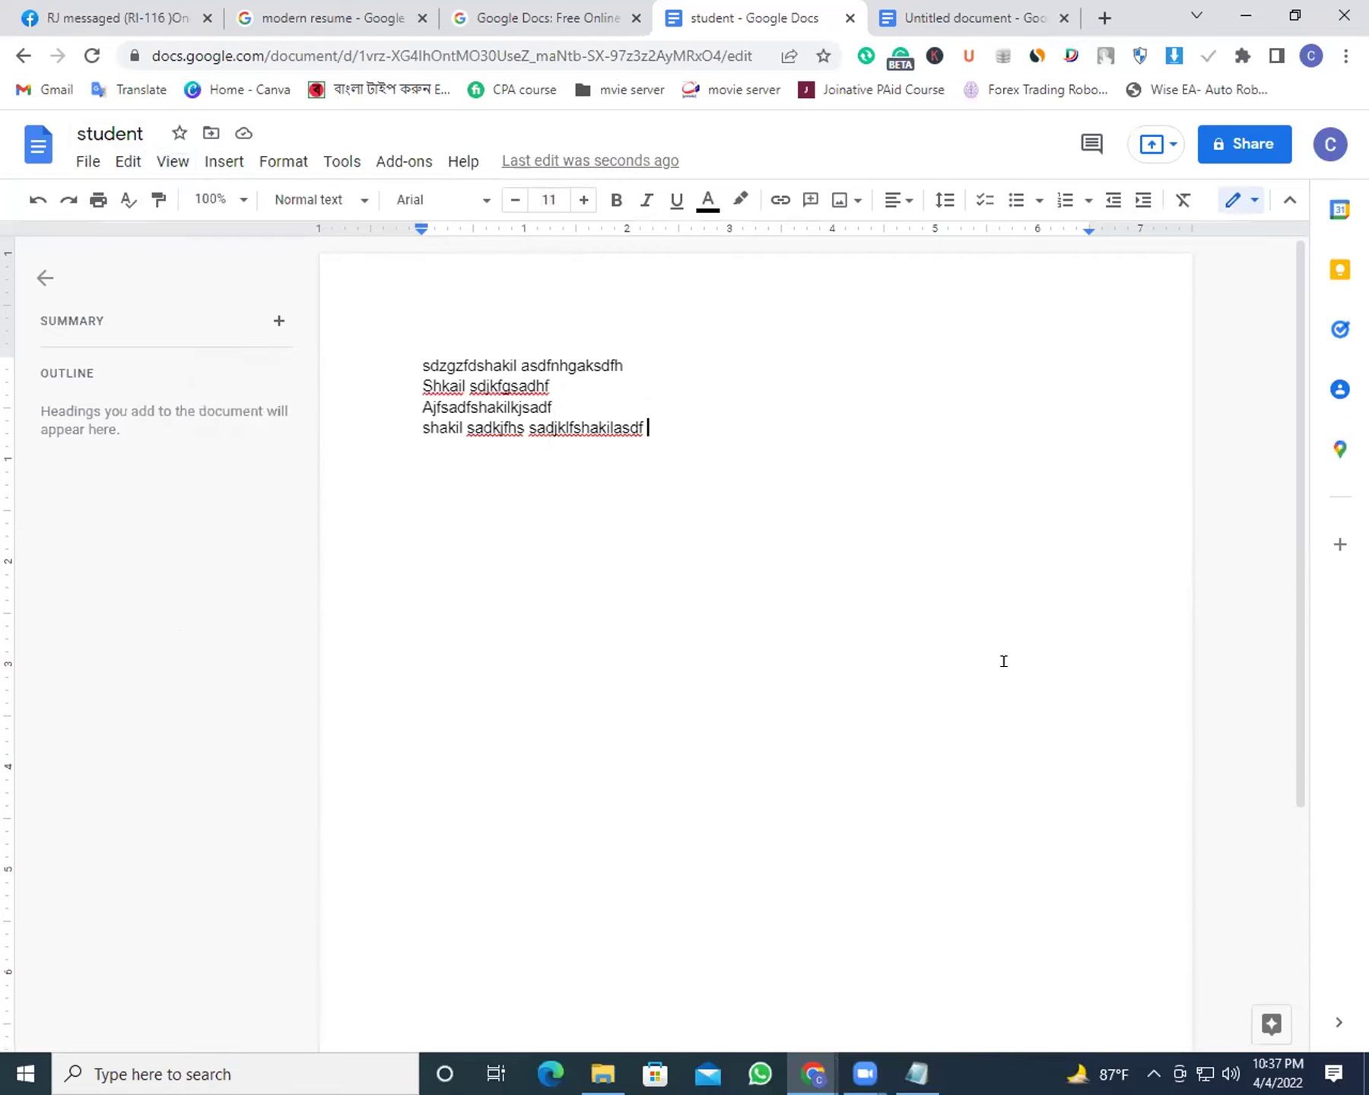
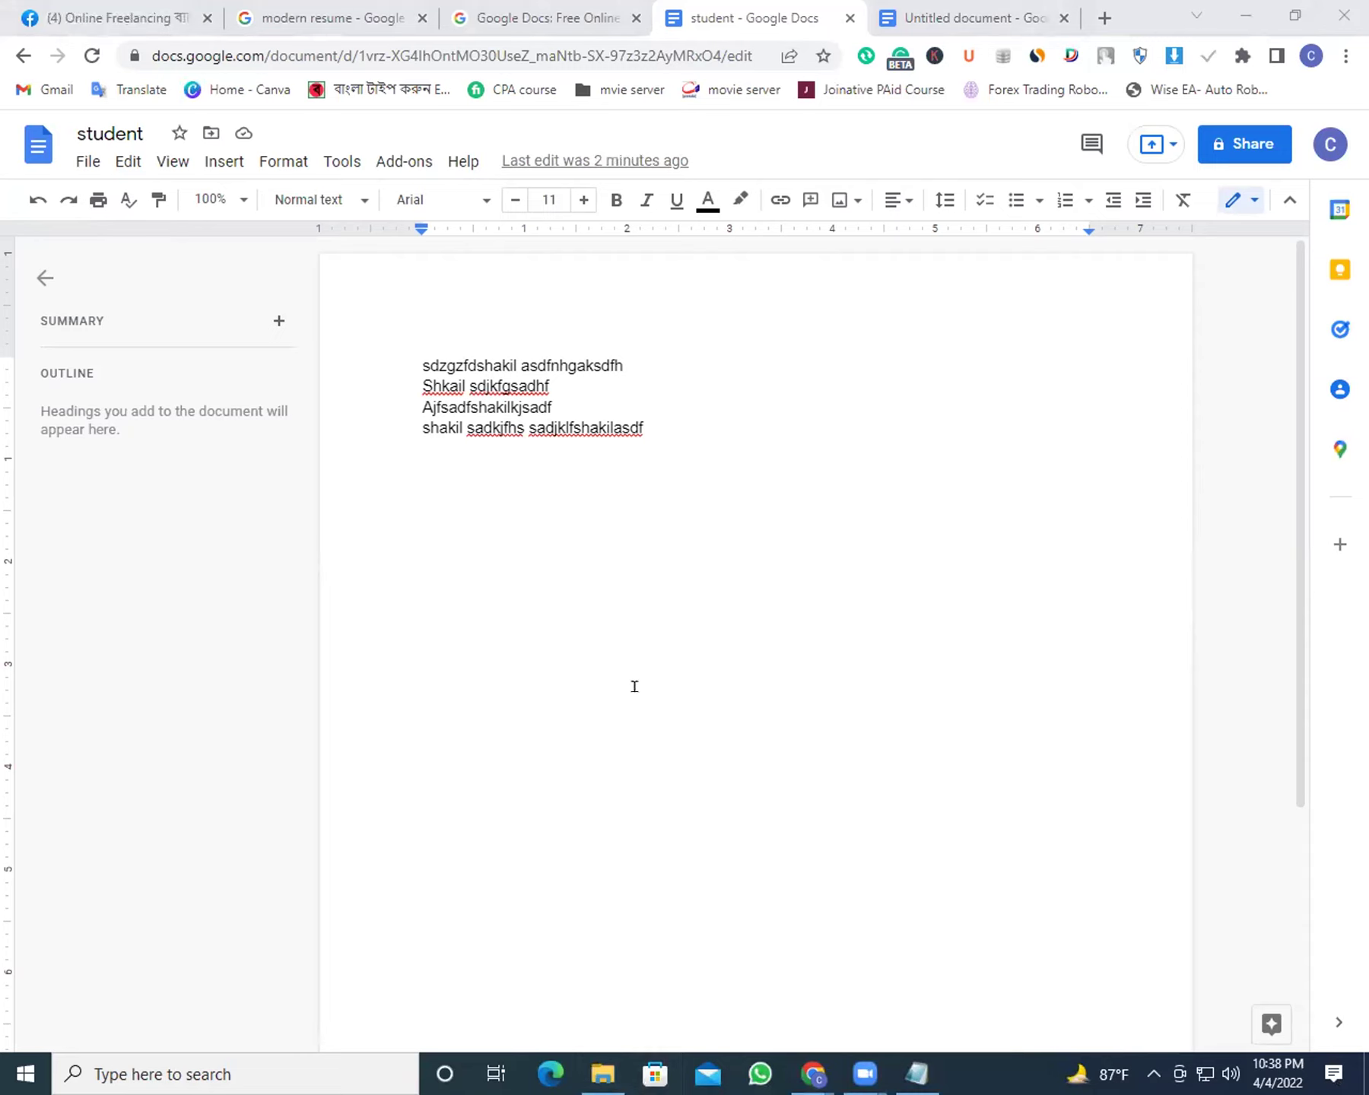
Turn on the equation toolbar and the display of section breaks from the View menu
left_click(172, 162)
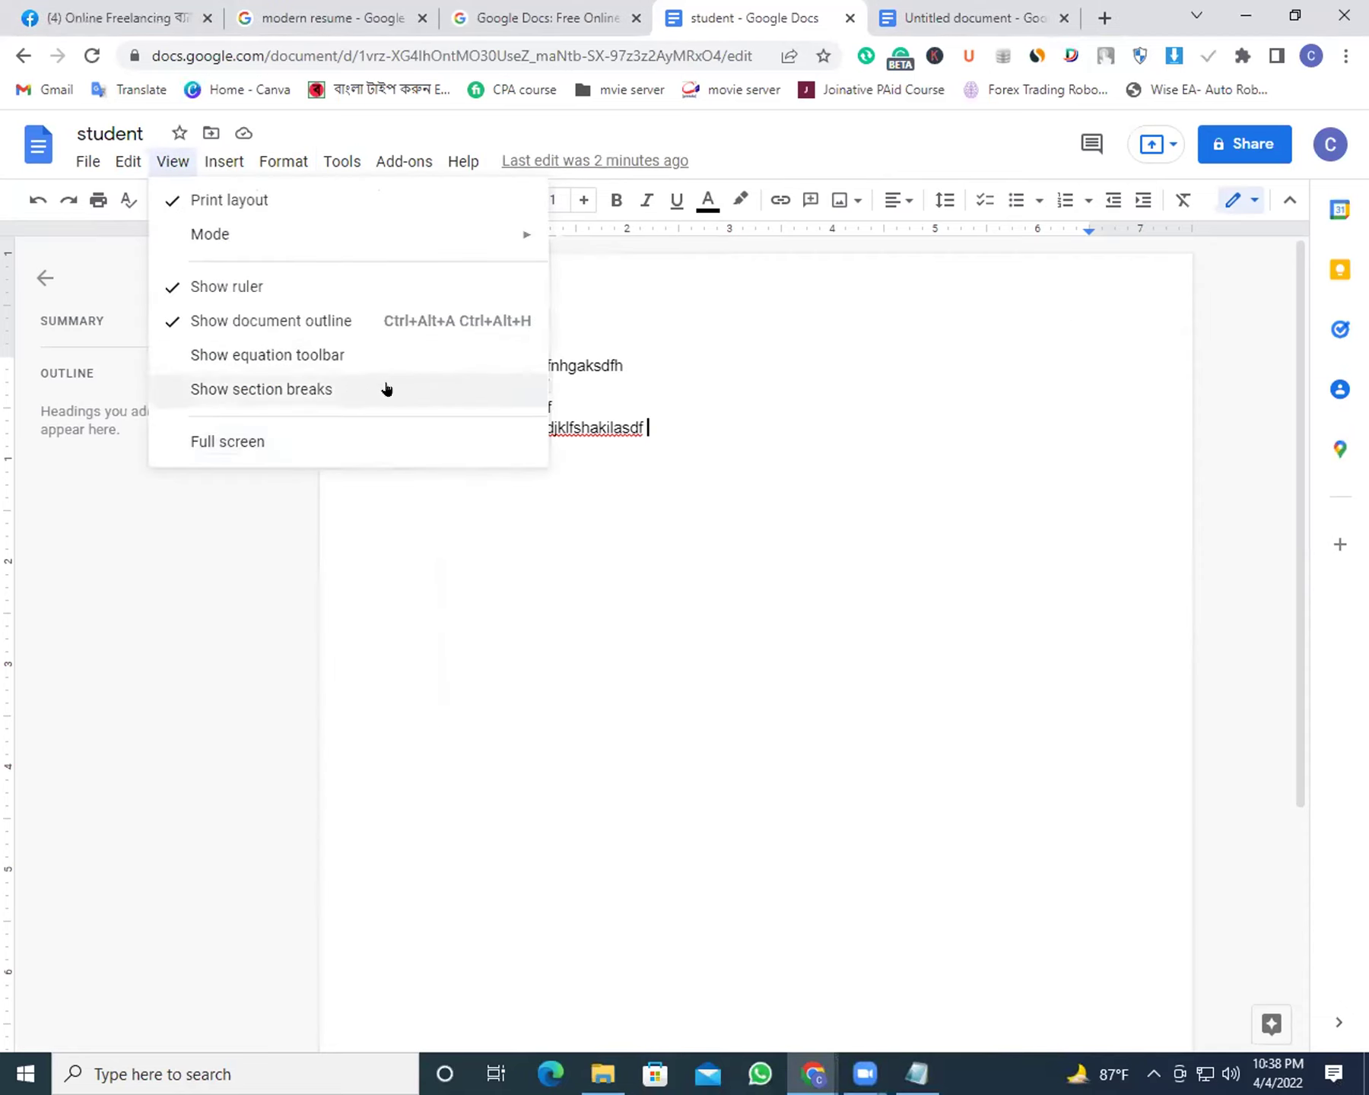
left_click(252, 347)
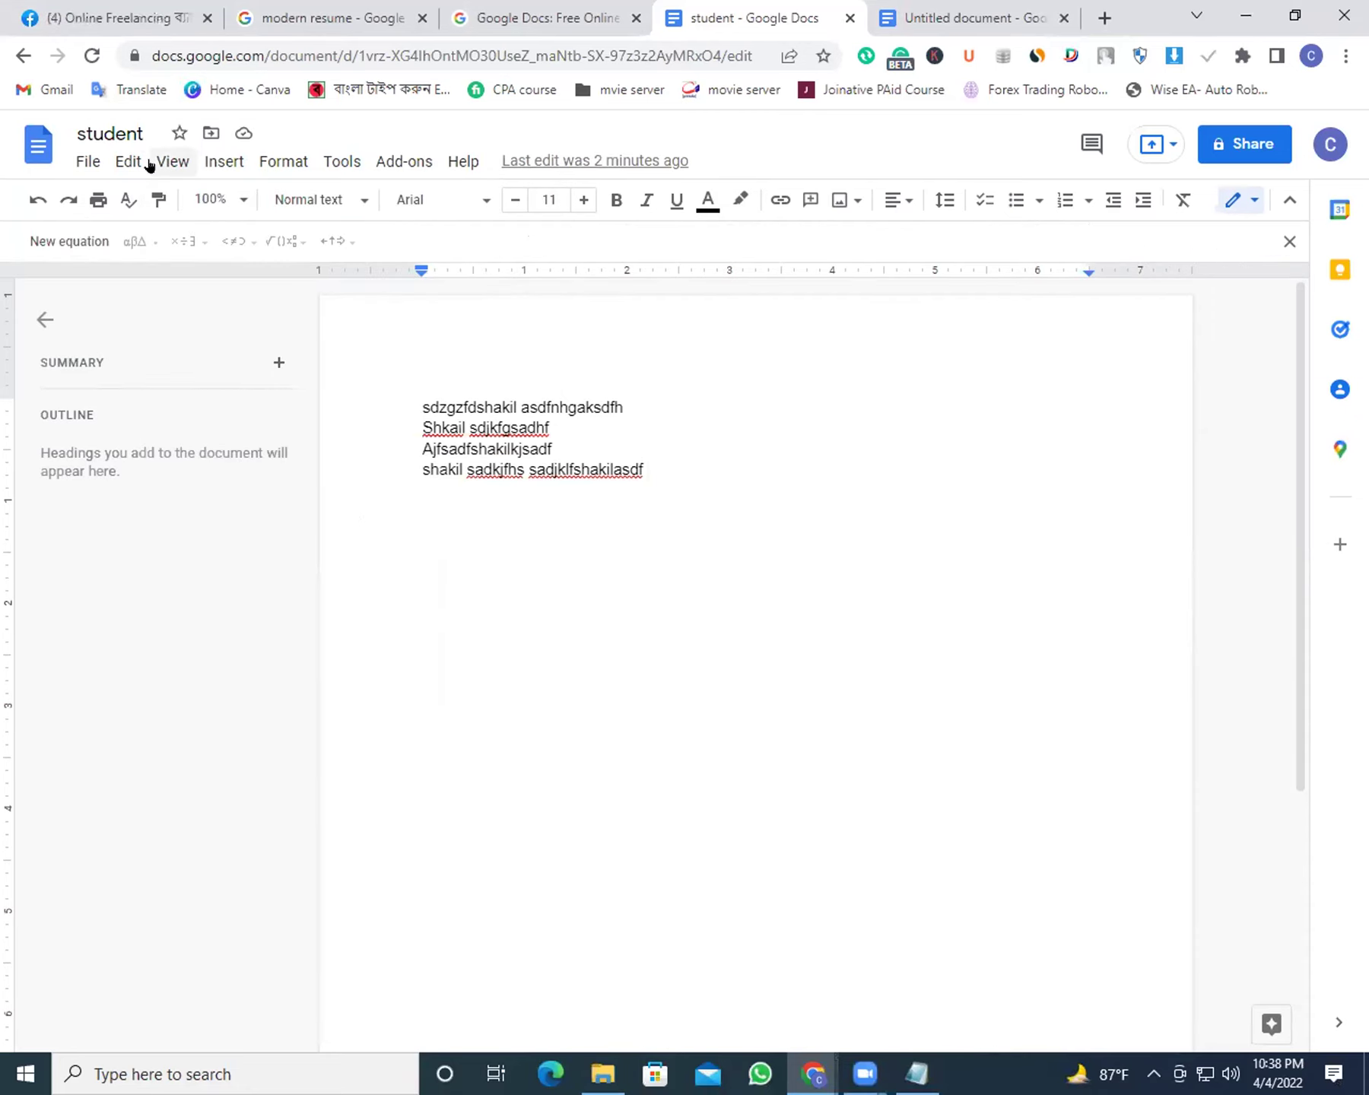
left_click(172, 161)
left_click(246, 391)
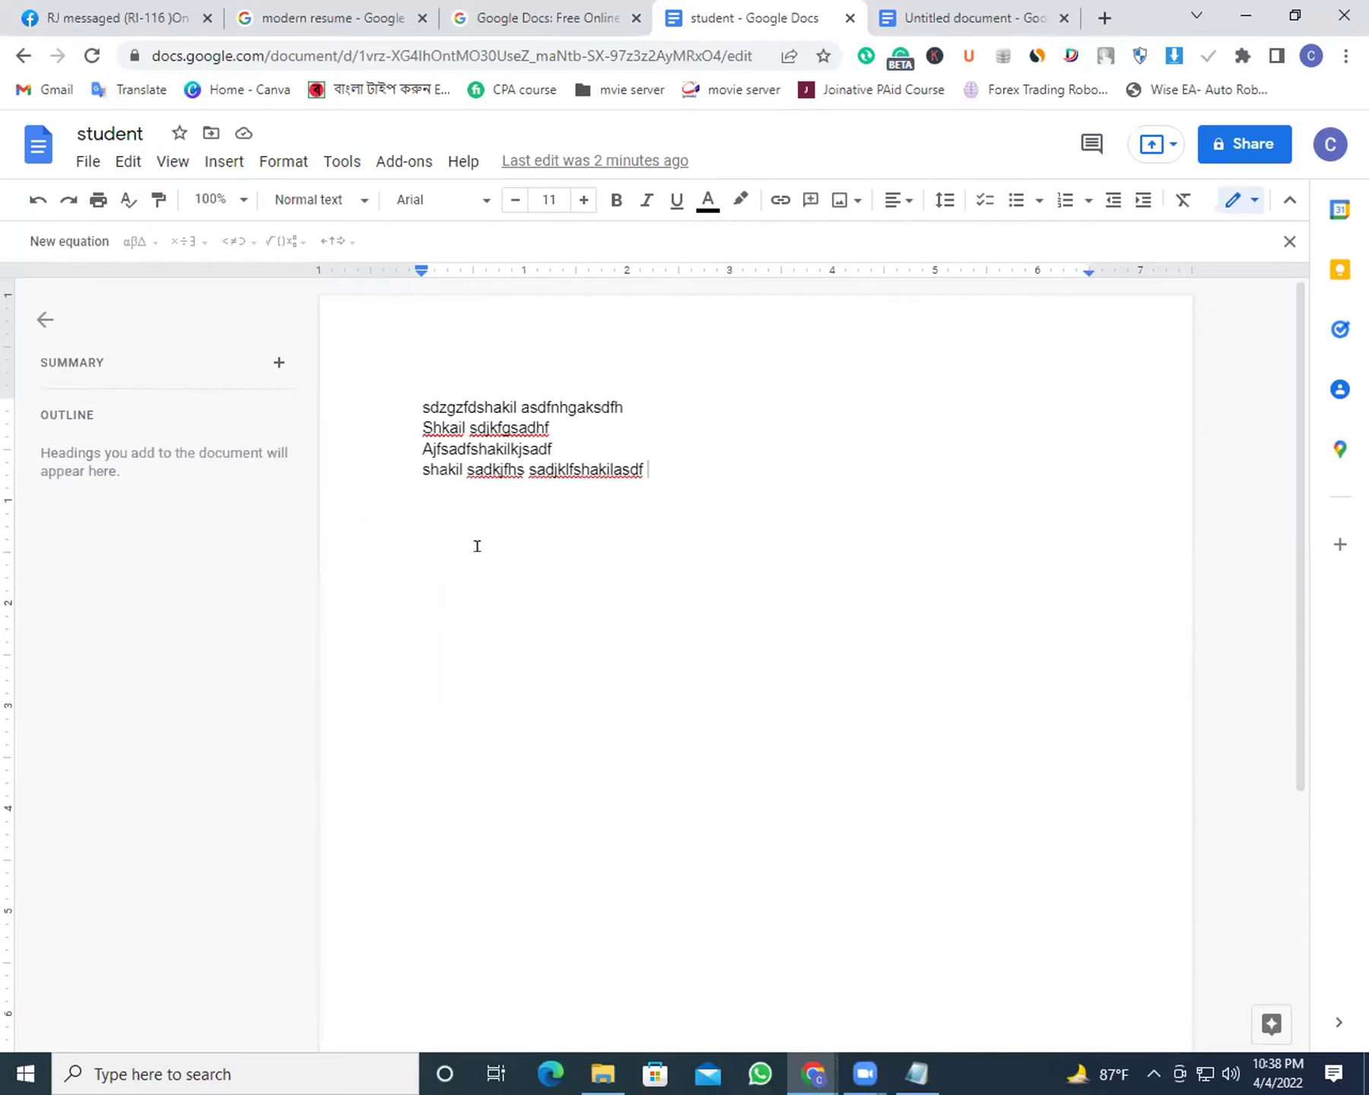
Hide the equation toolbar again while leaving section breaks shown
left_click(173, 161)
mouse_move(223, 162)
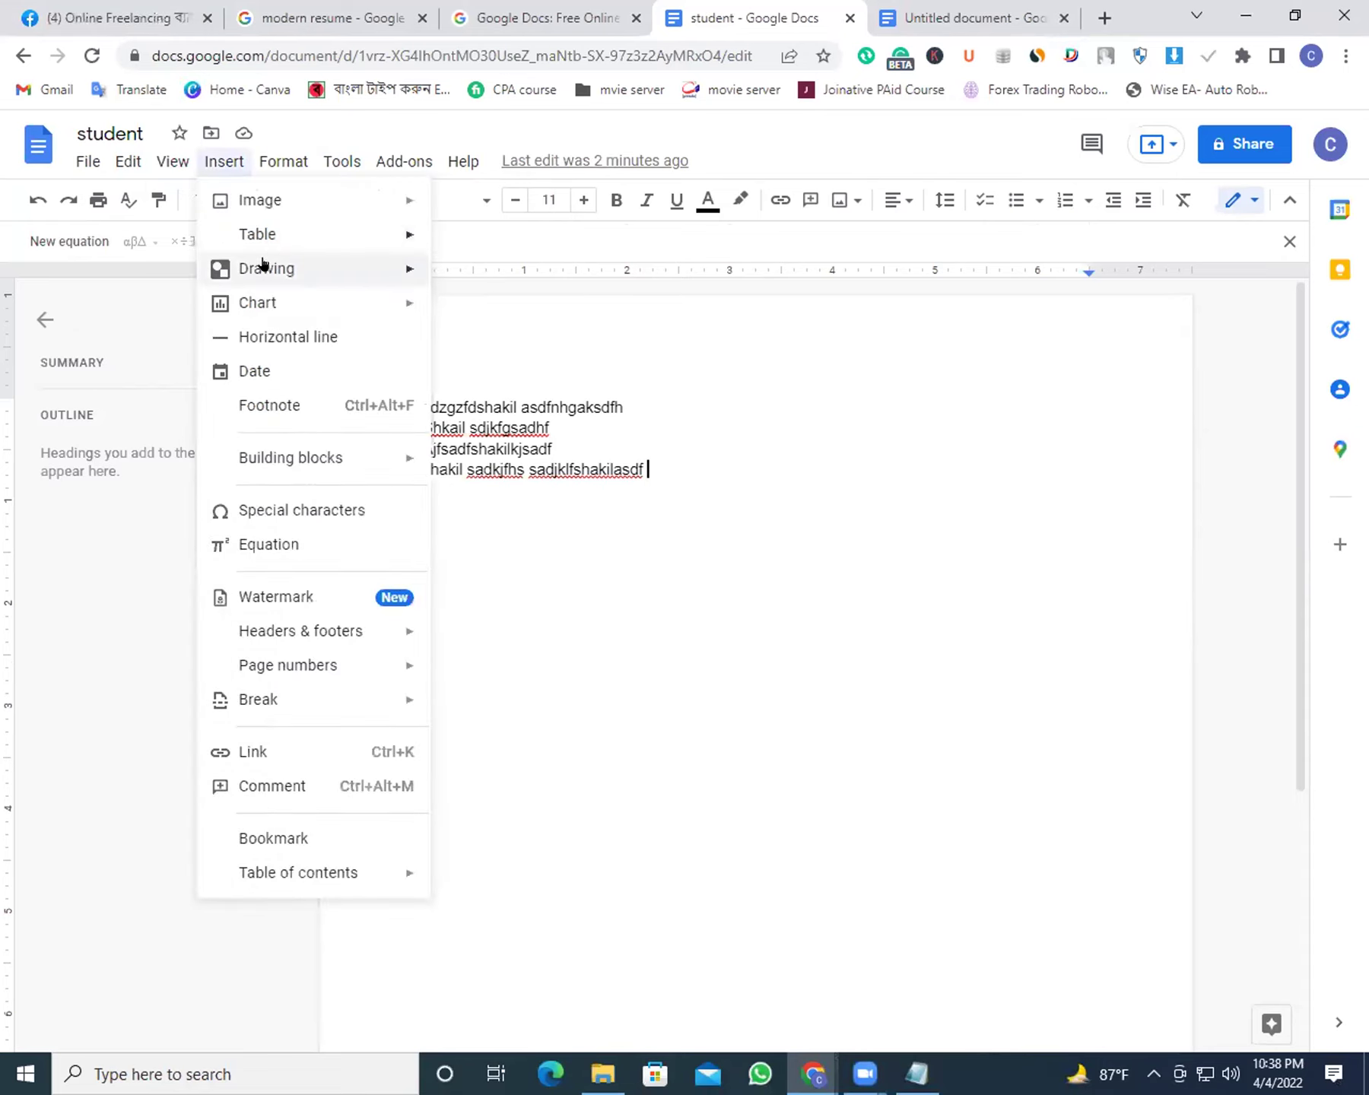
mouse_move(173, 161)
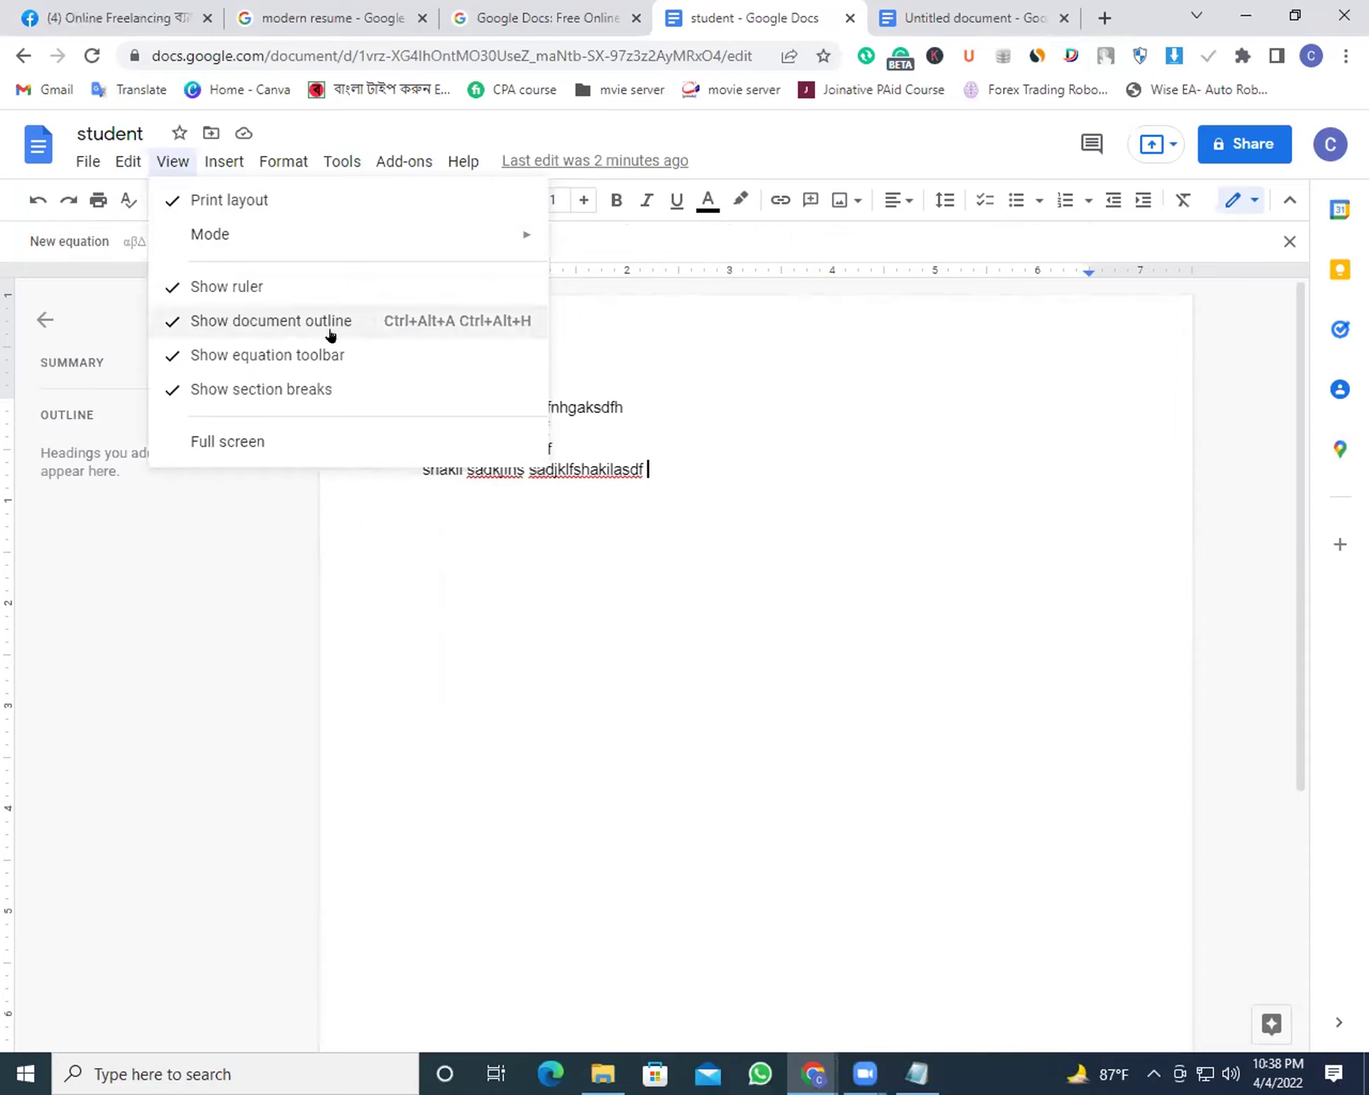
left_click(290, 388)
left_click(171, 162)
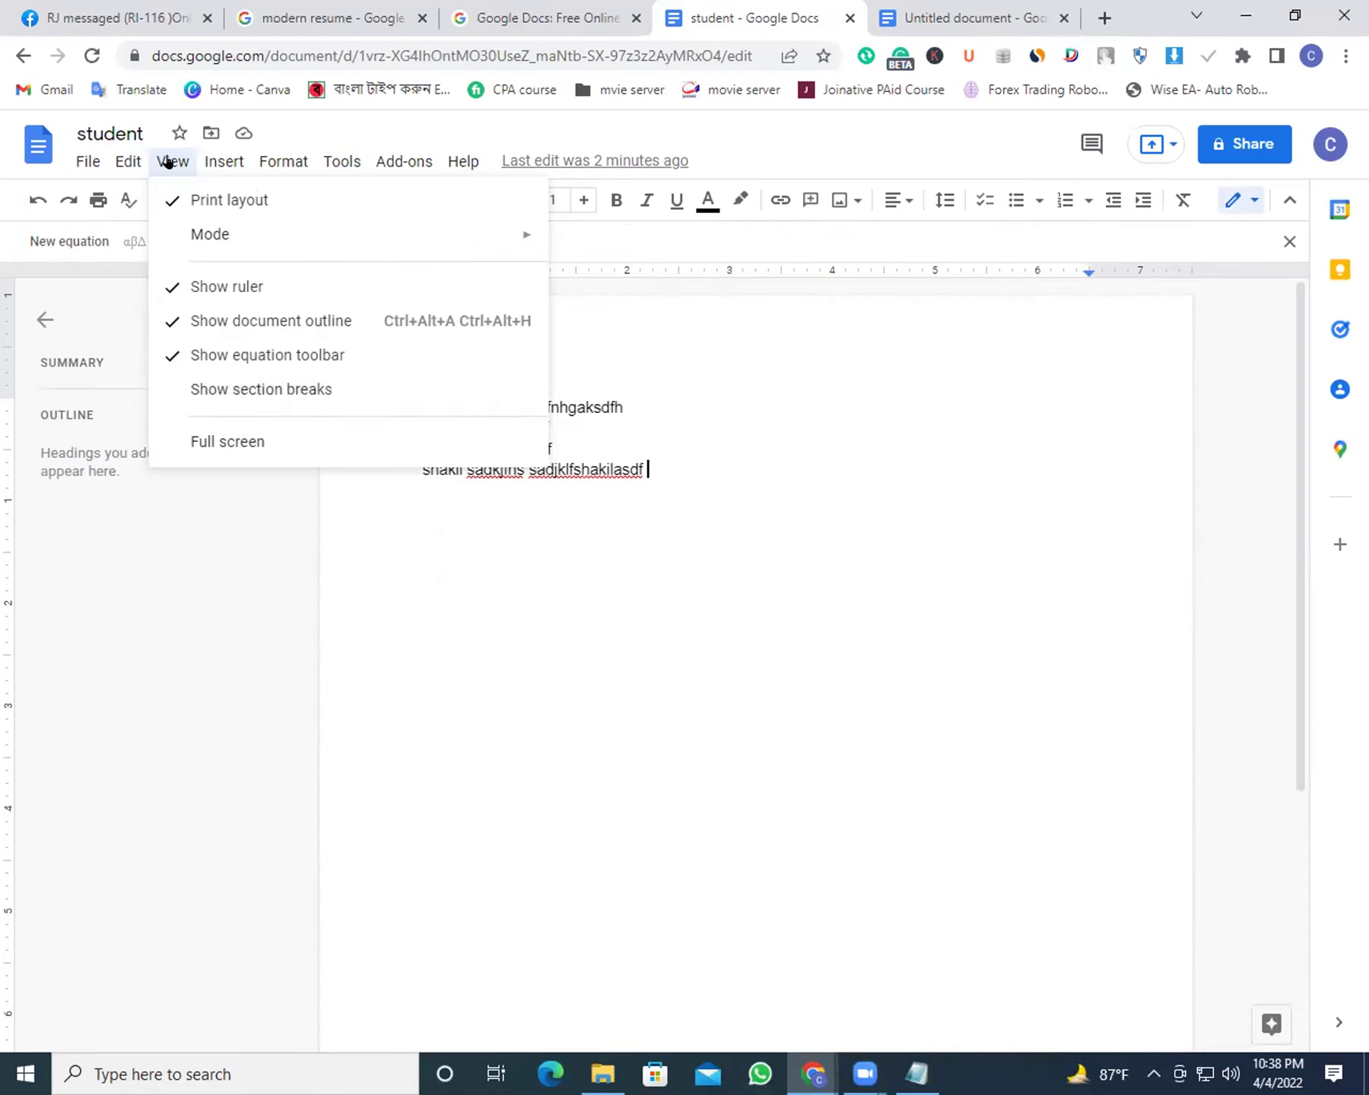
left_click(281, 355)
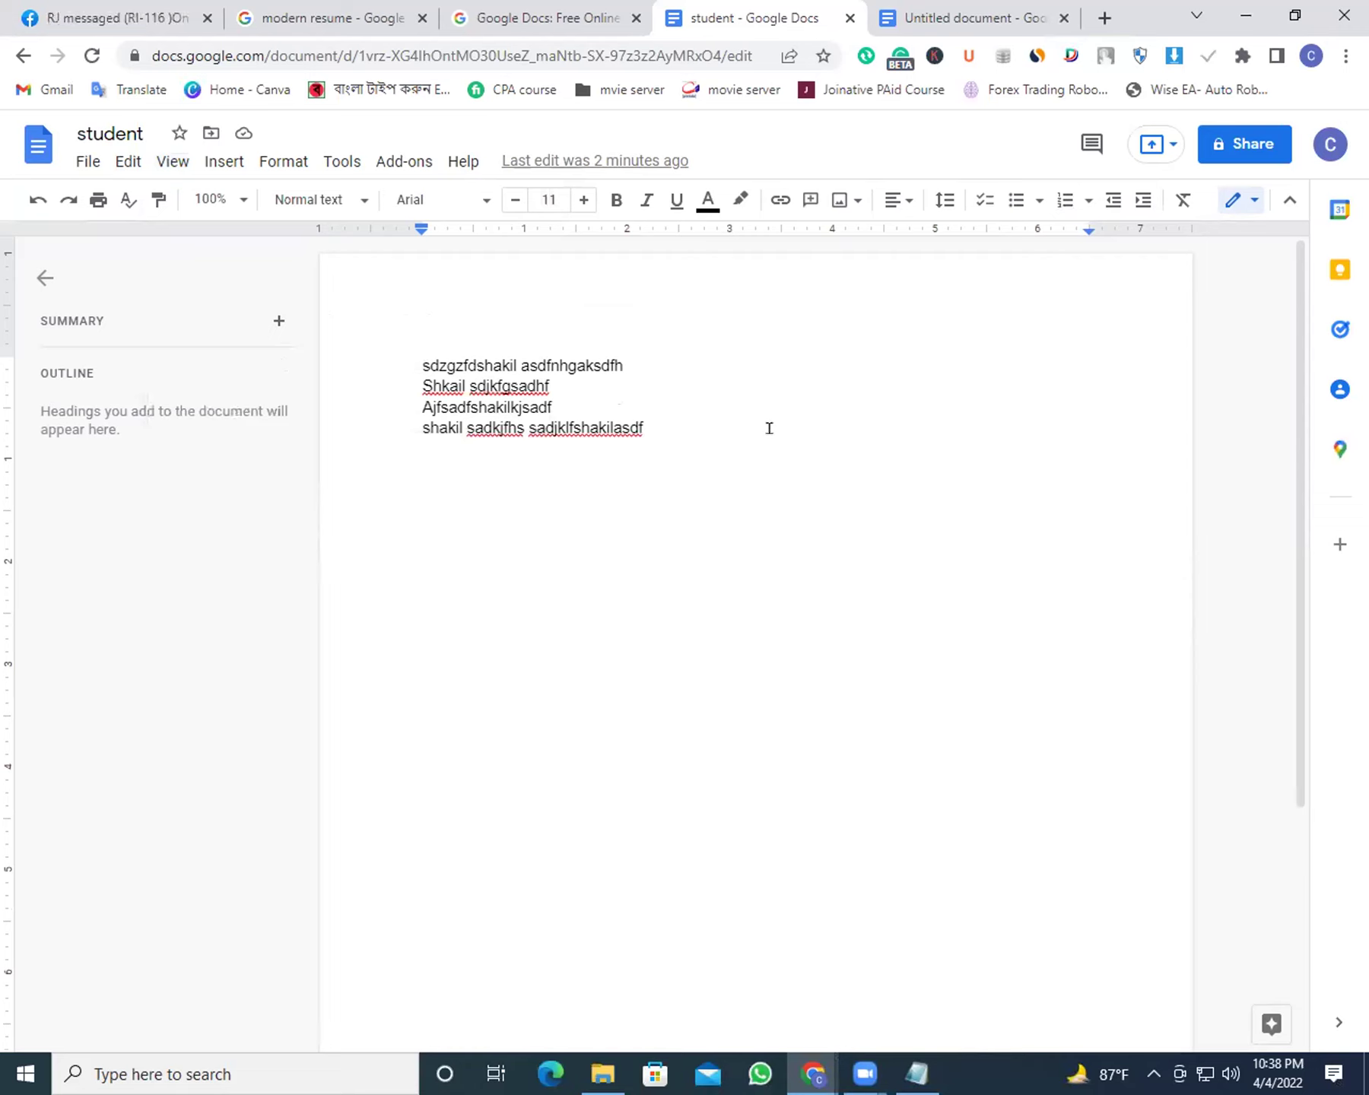
Browse the Insert menu down to the Chart types, then dismiss it
left_click(219, 162)
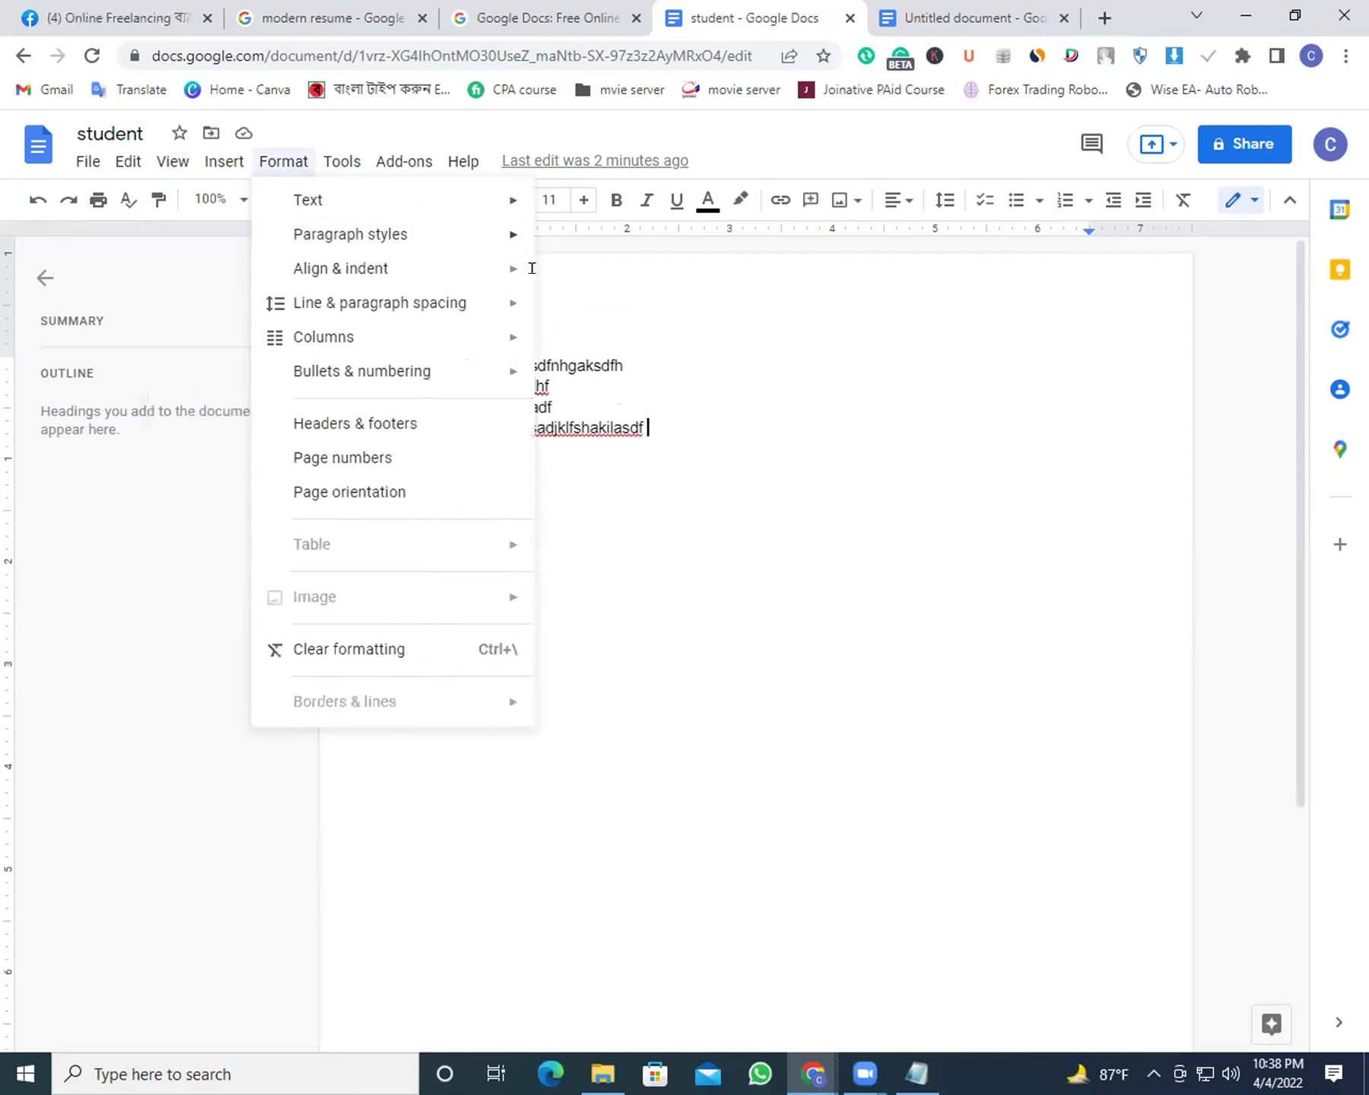
mouse_move(250, 202)
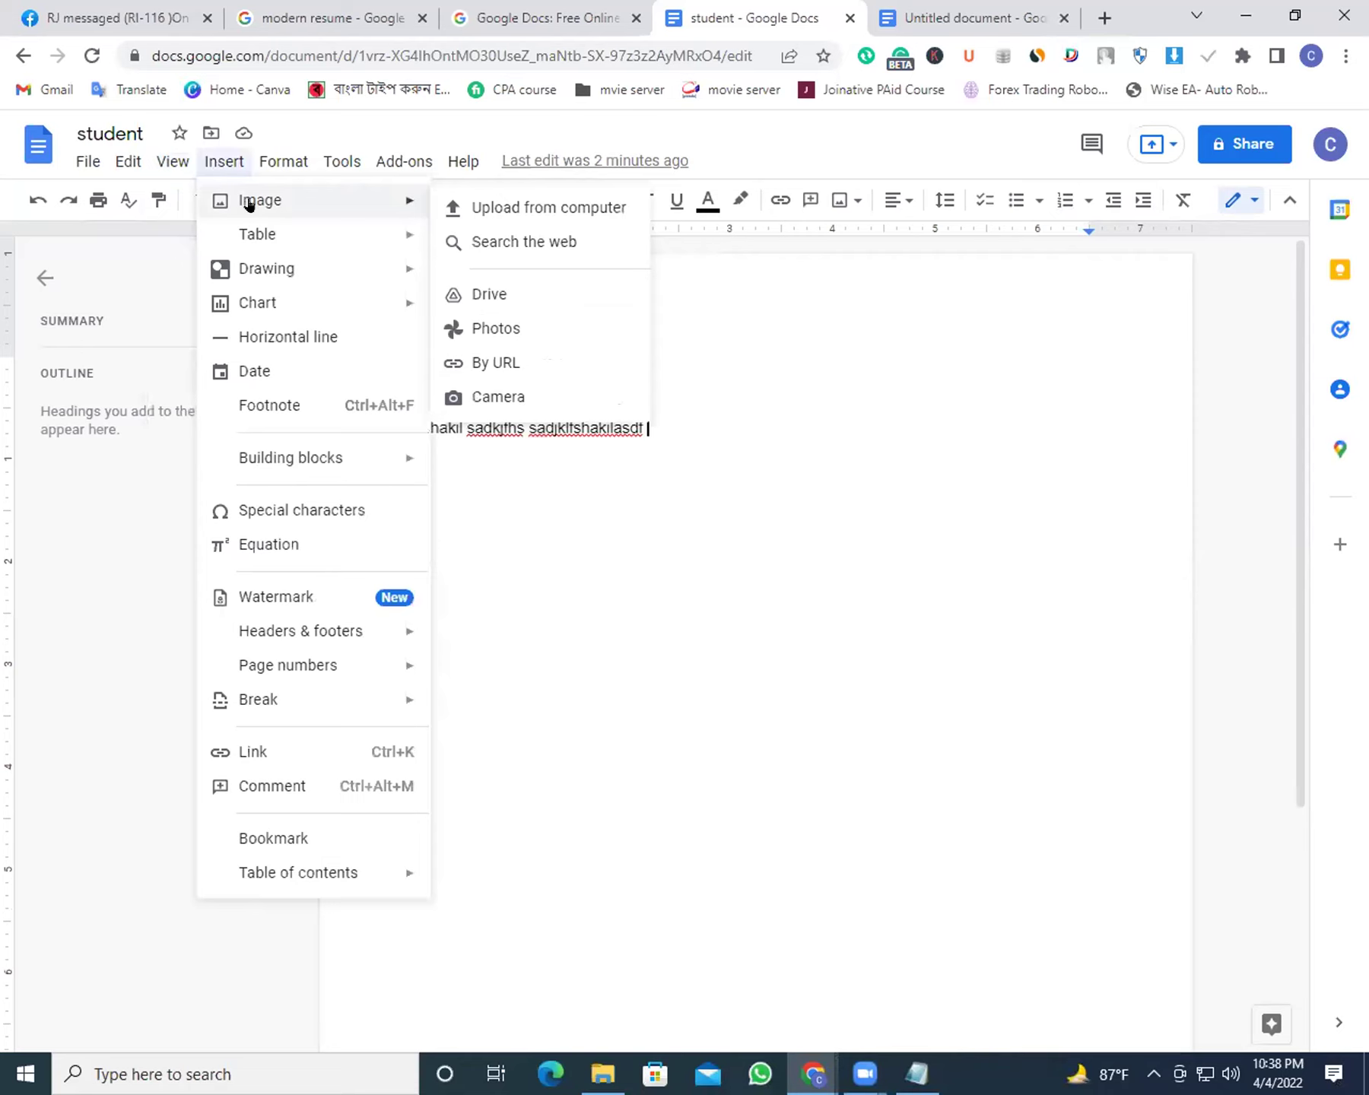
mouse_move(268, 241)
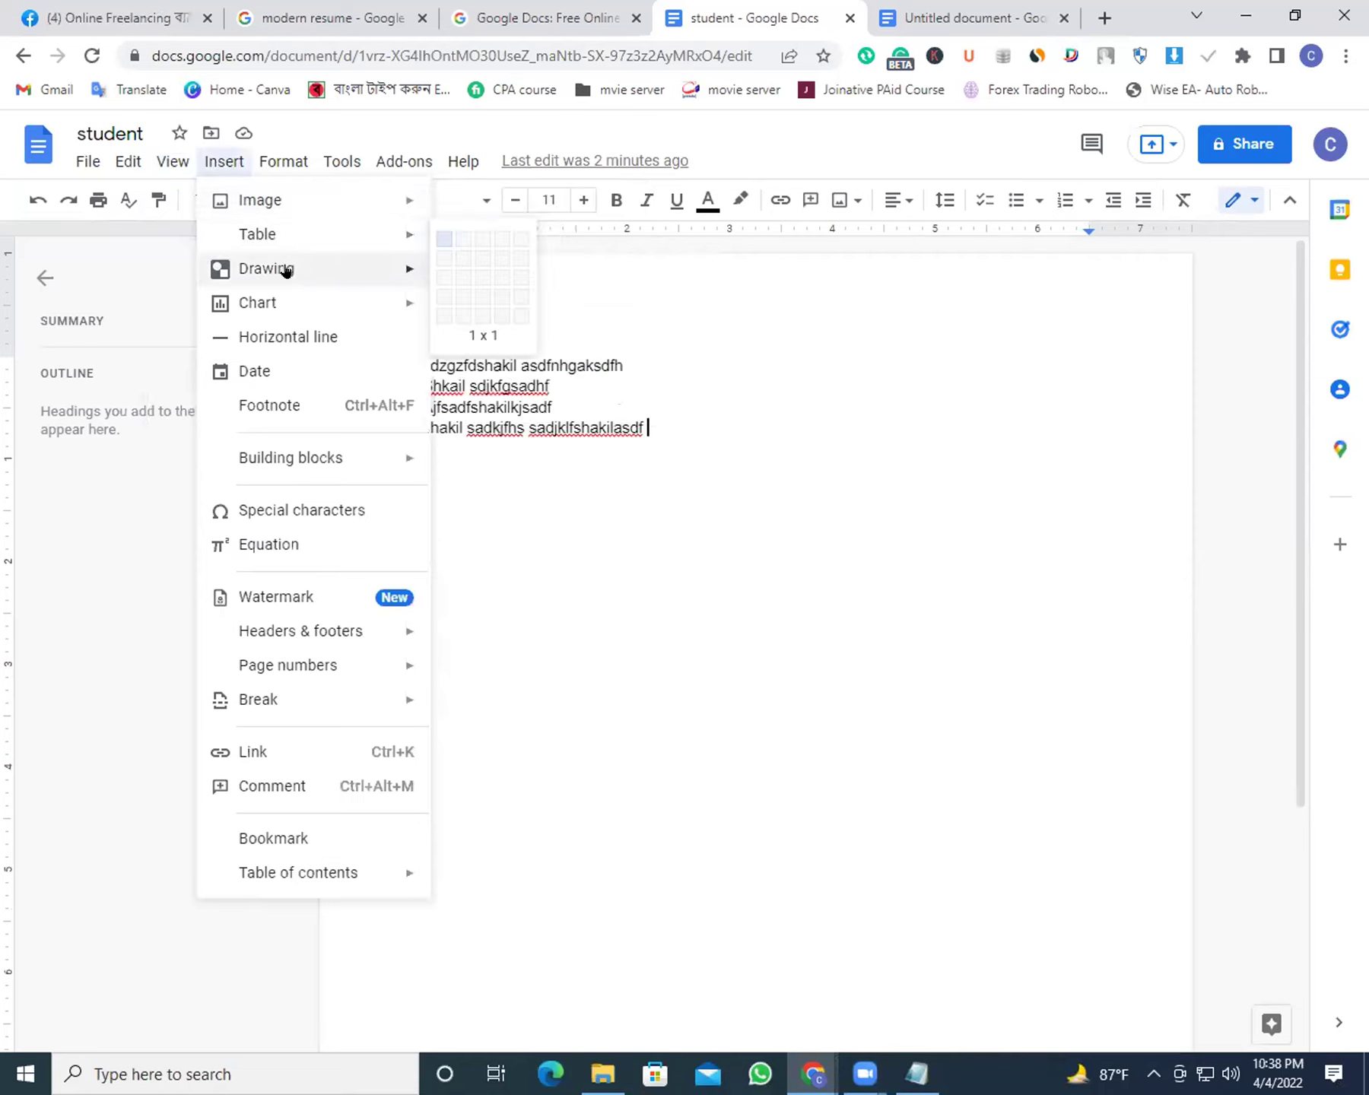
mouse_move(303, 289)
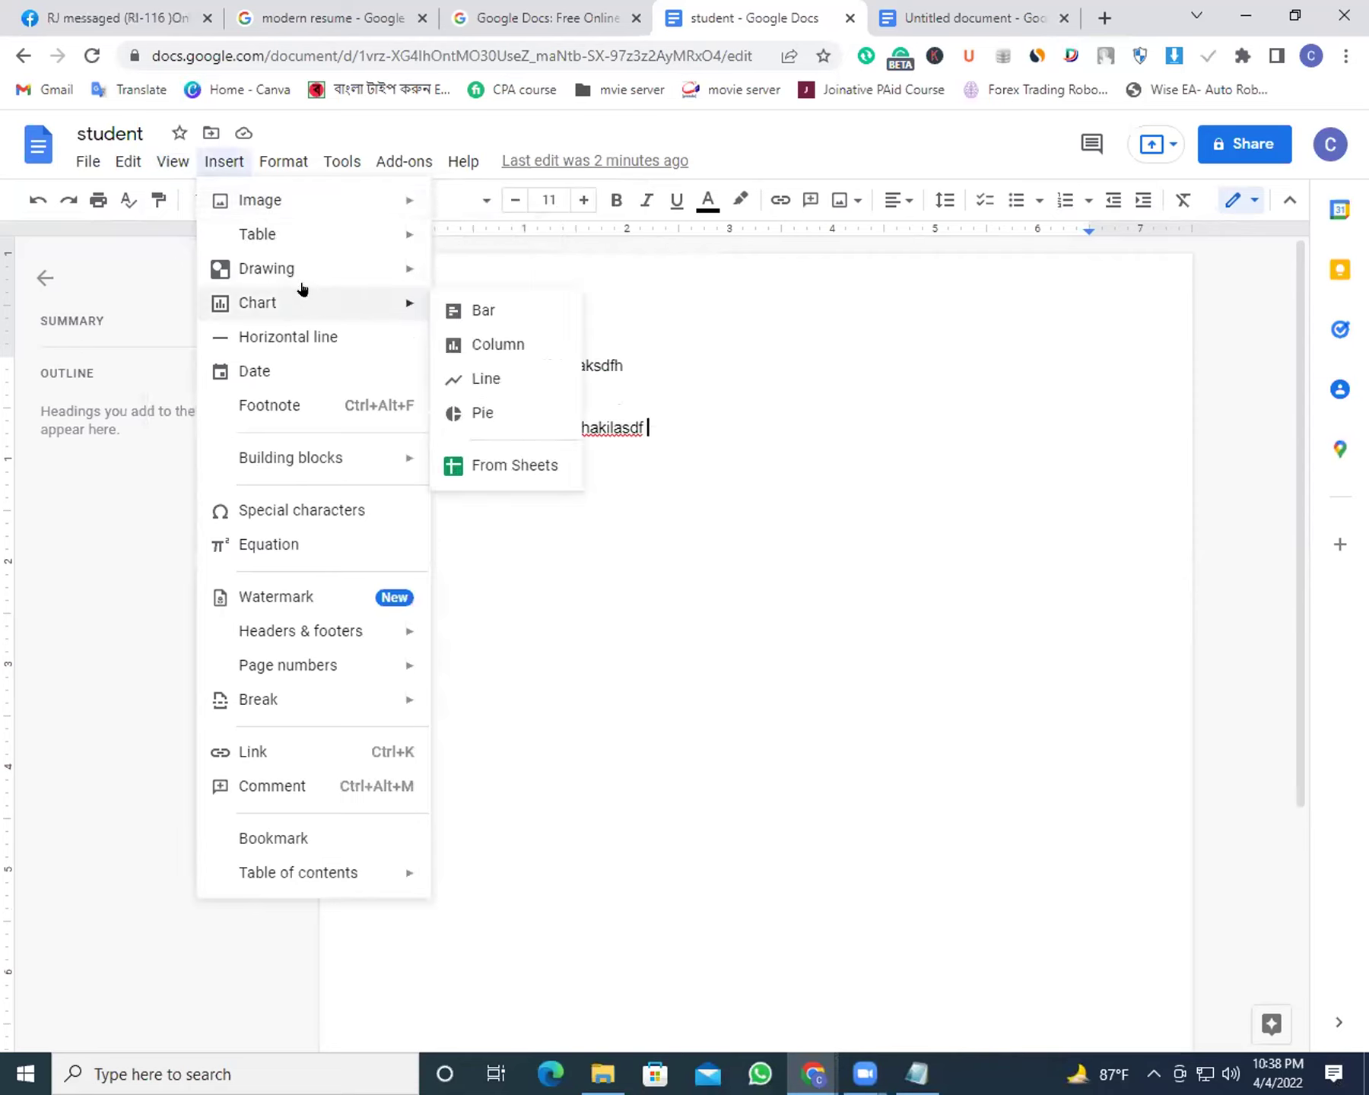
left_click(487, 248)
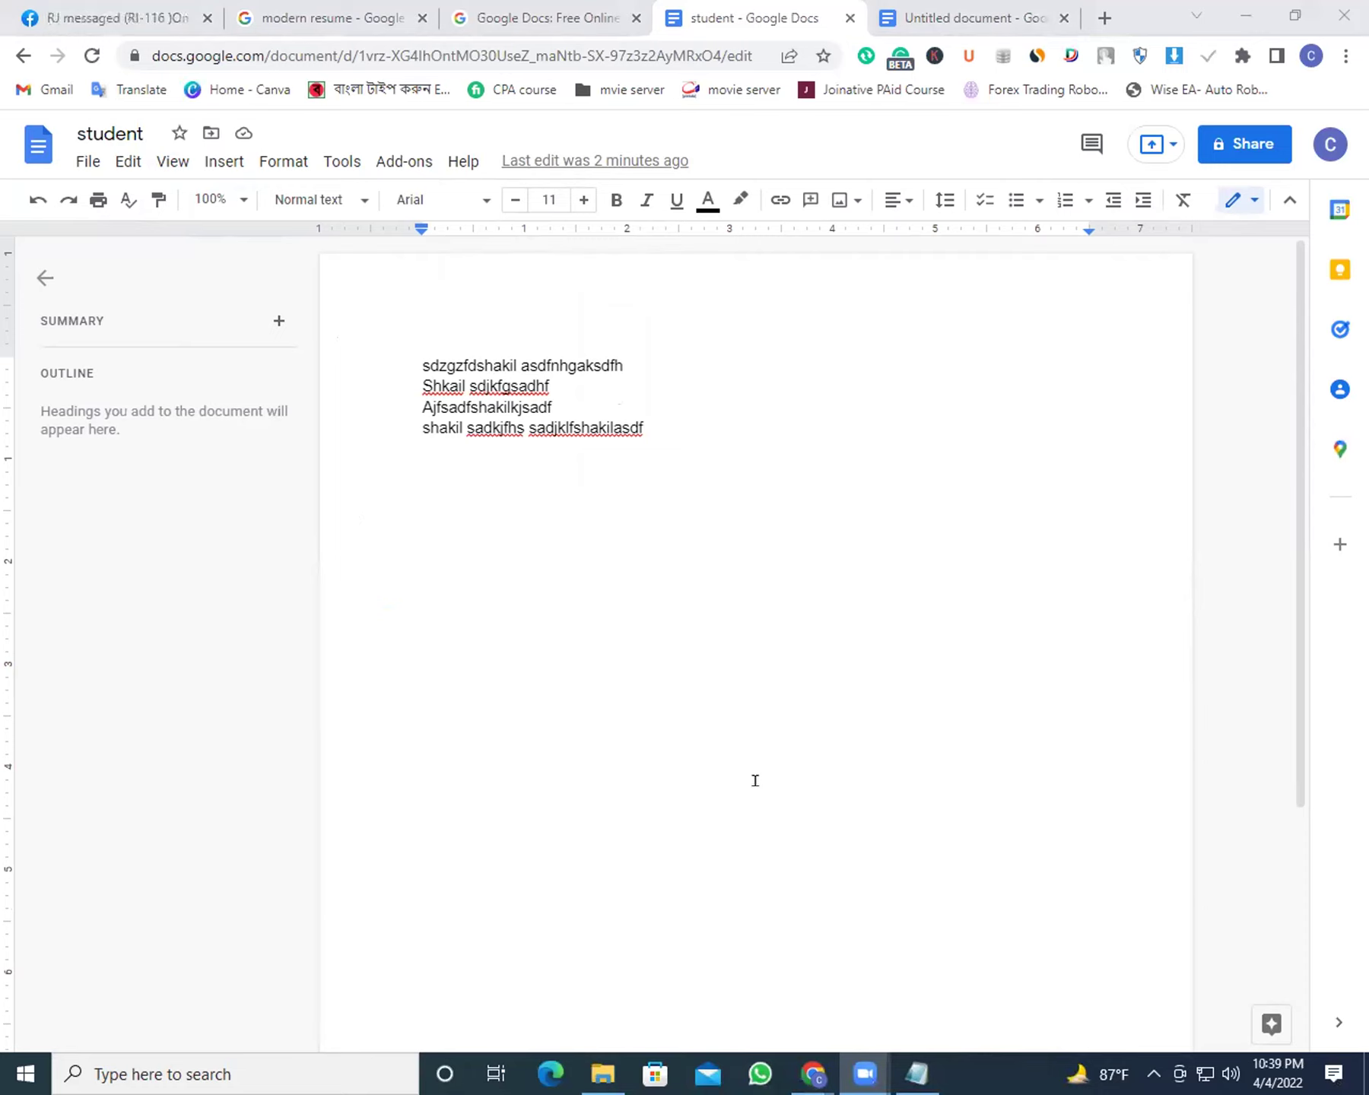
left_click(219, 162)
left_click(201, 162)
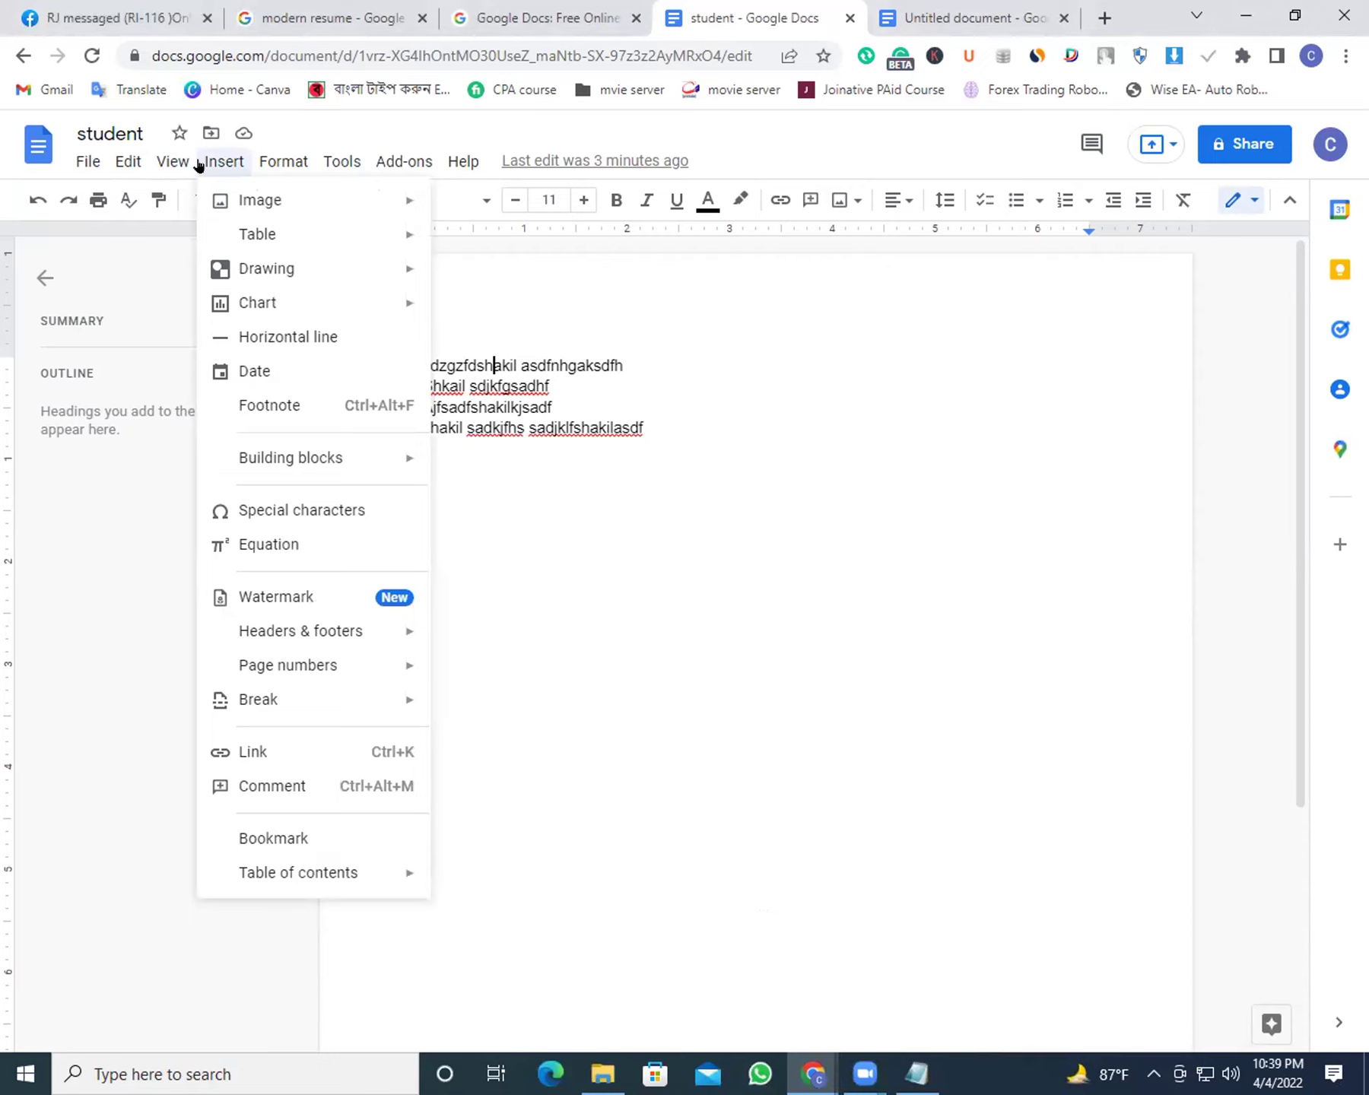
Insert Screenshot_14 from the desktop via Insert > Image > Upload from computer
mouse_move(251, 200)
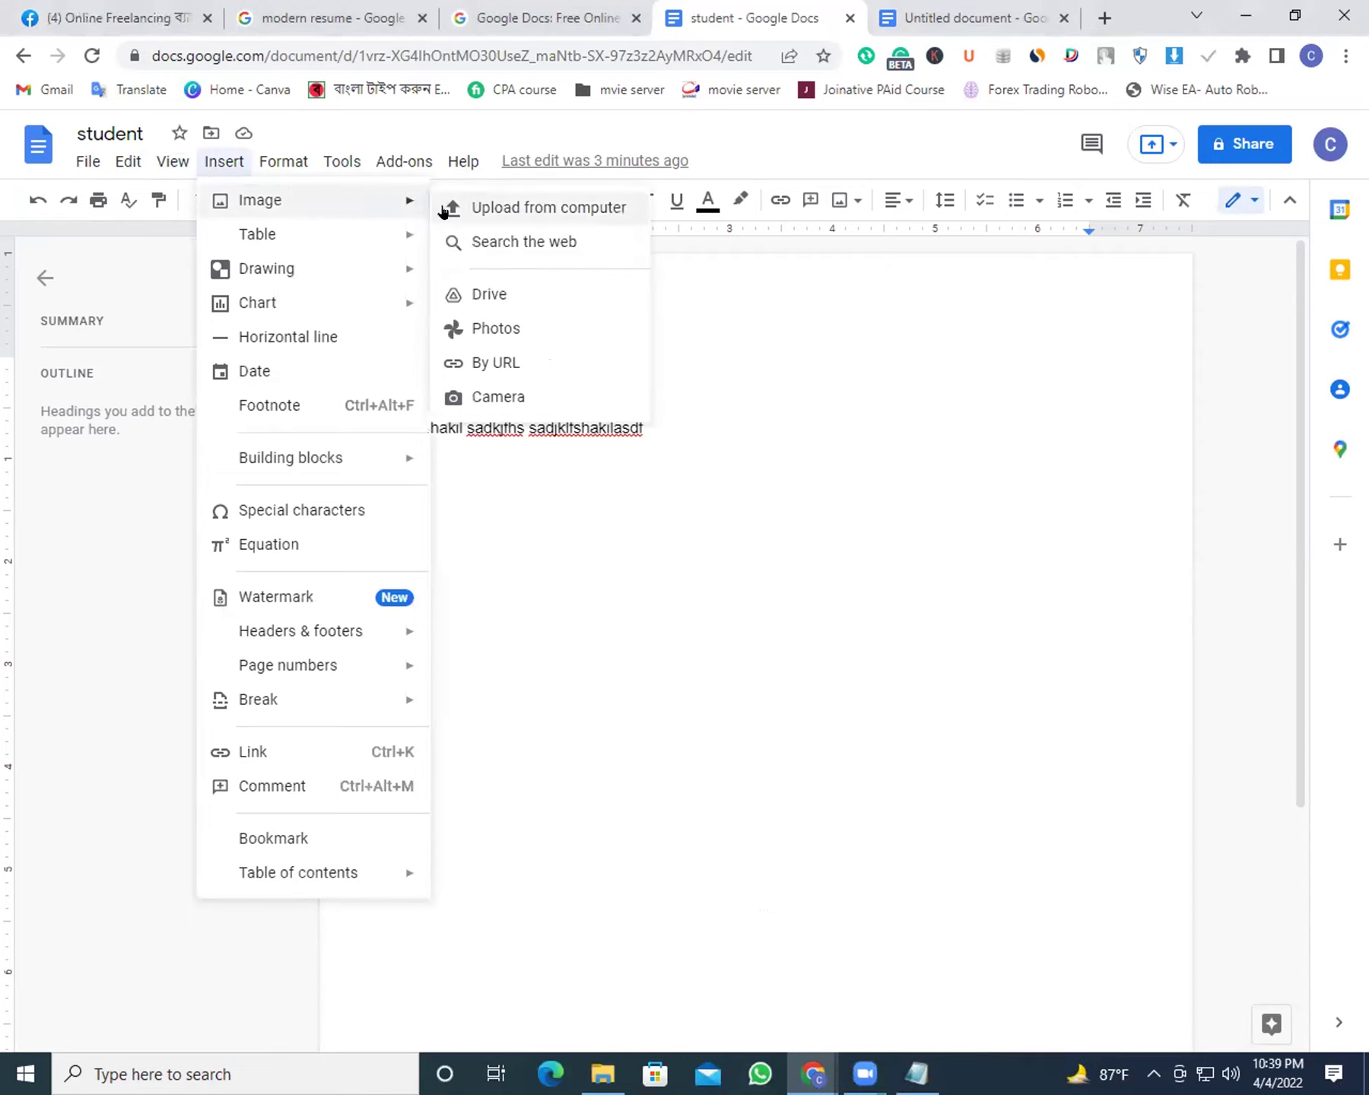
left_click(783, 506)
left_click(229, 165)
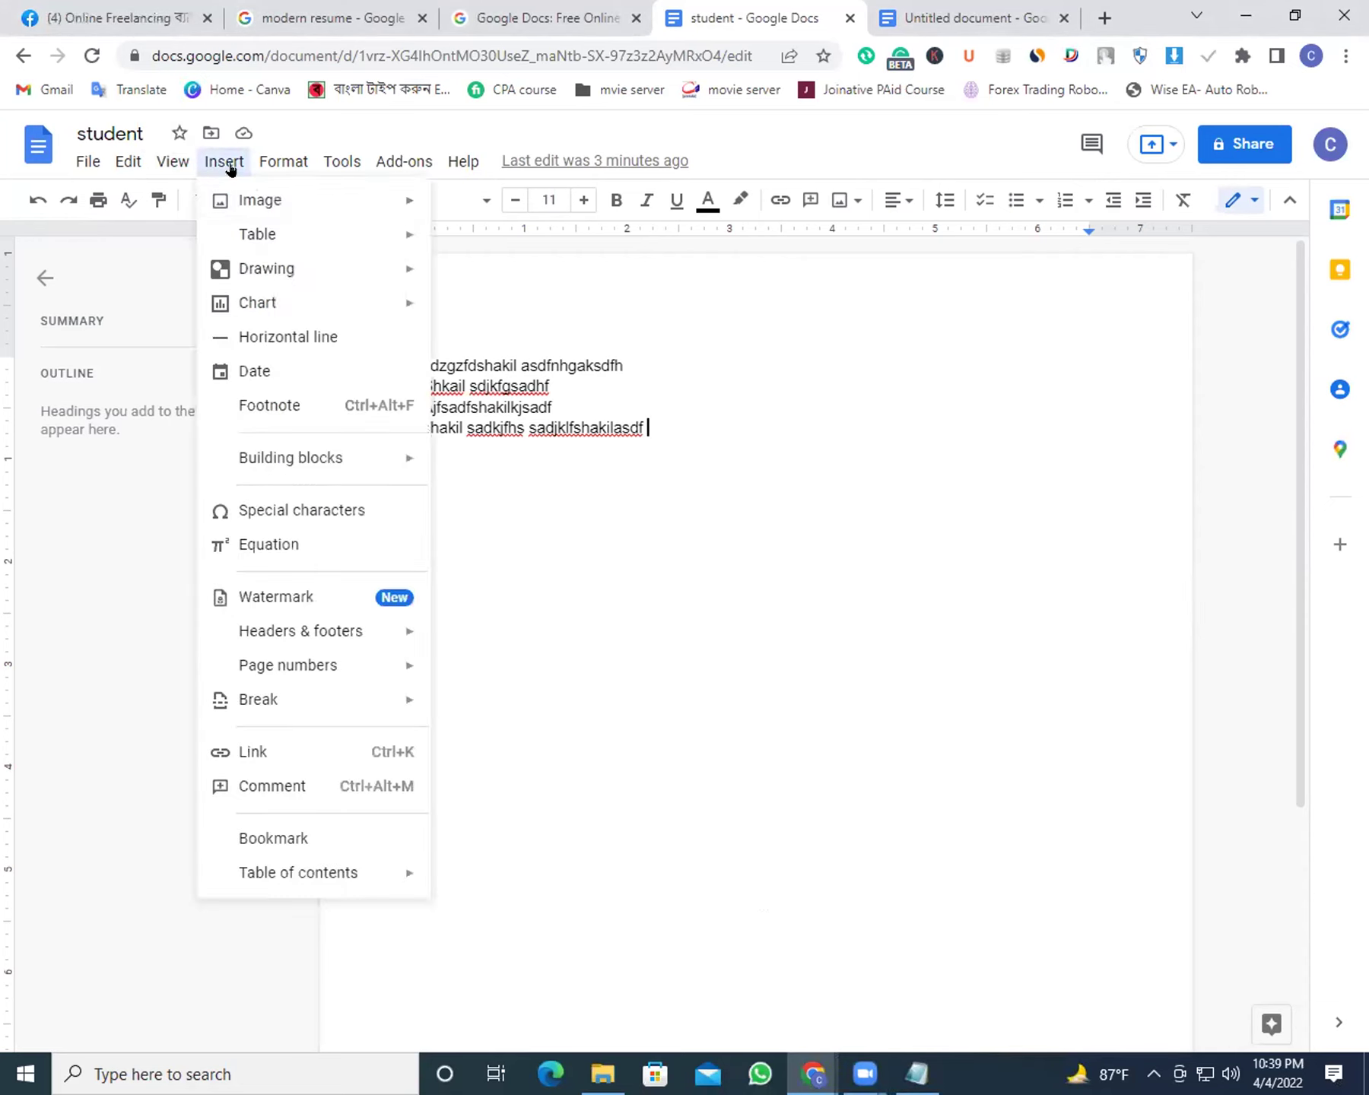
mouse_move(318, 204)
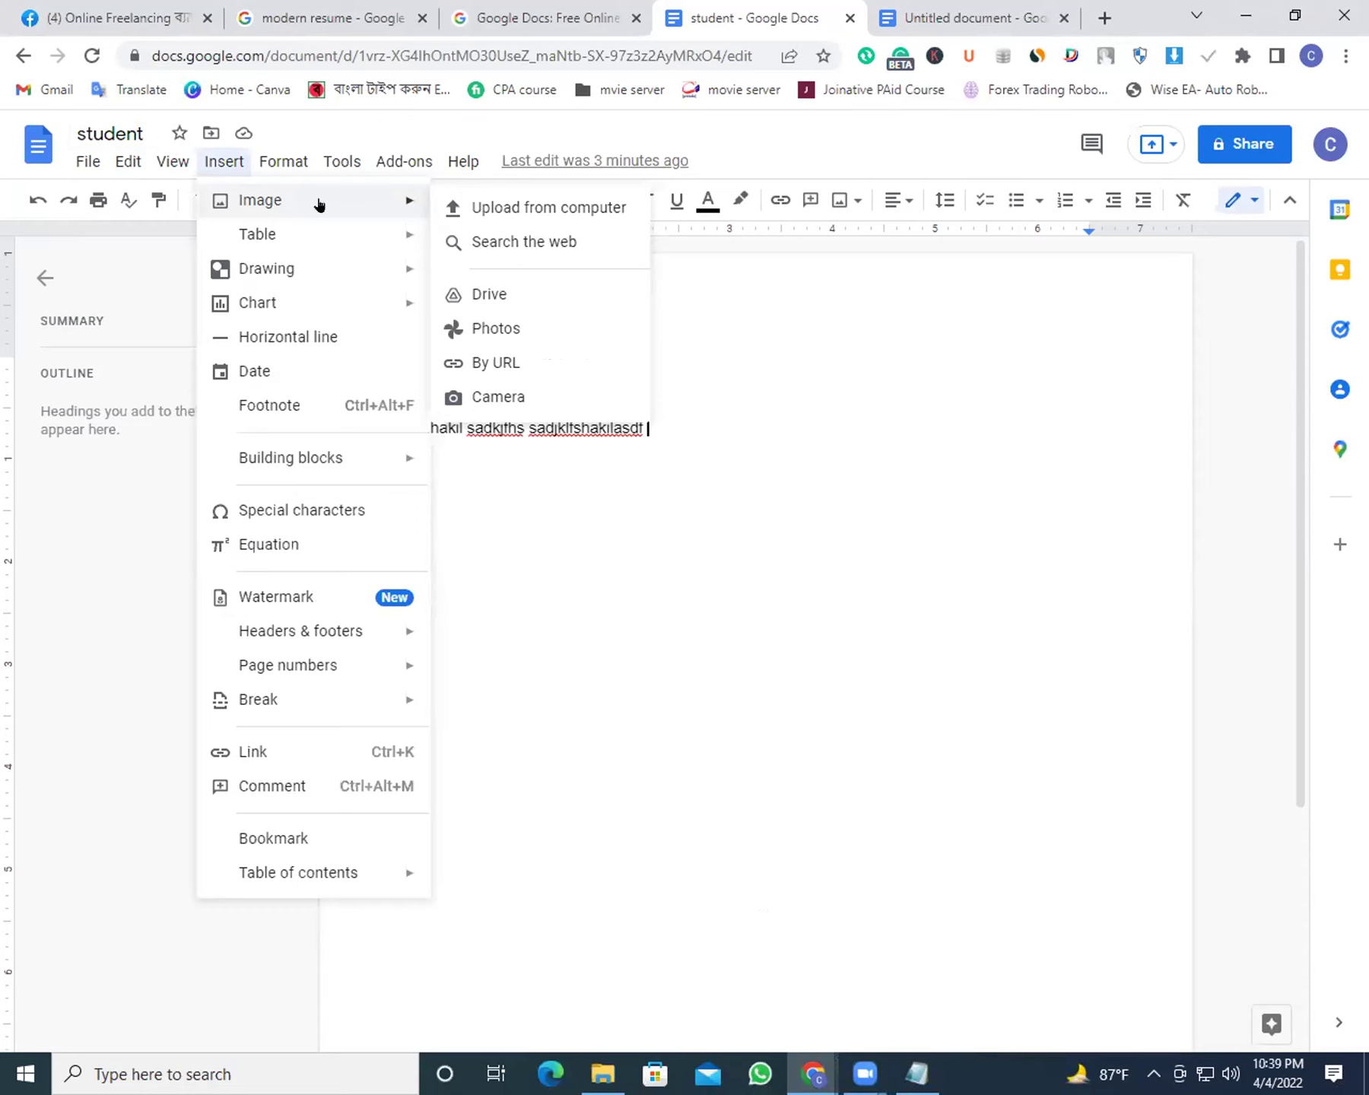
left_click(493, 208)
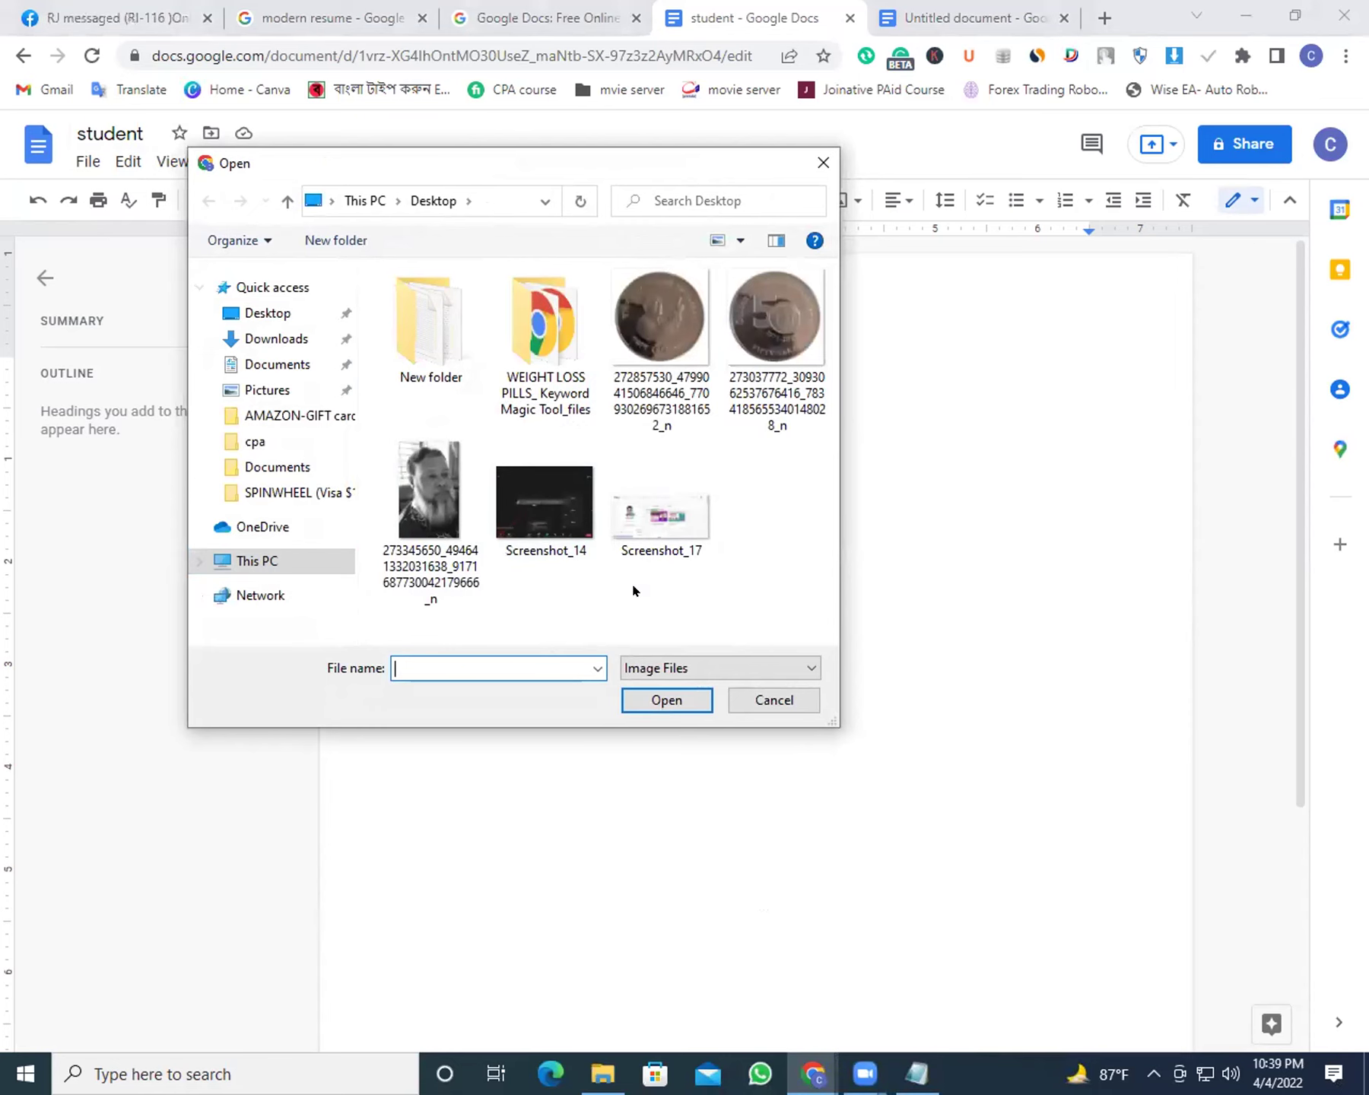
double_click(502, 507)
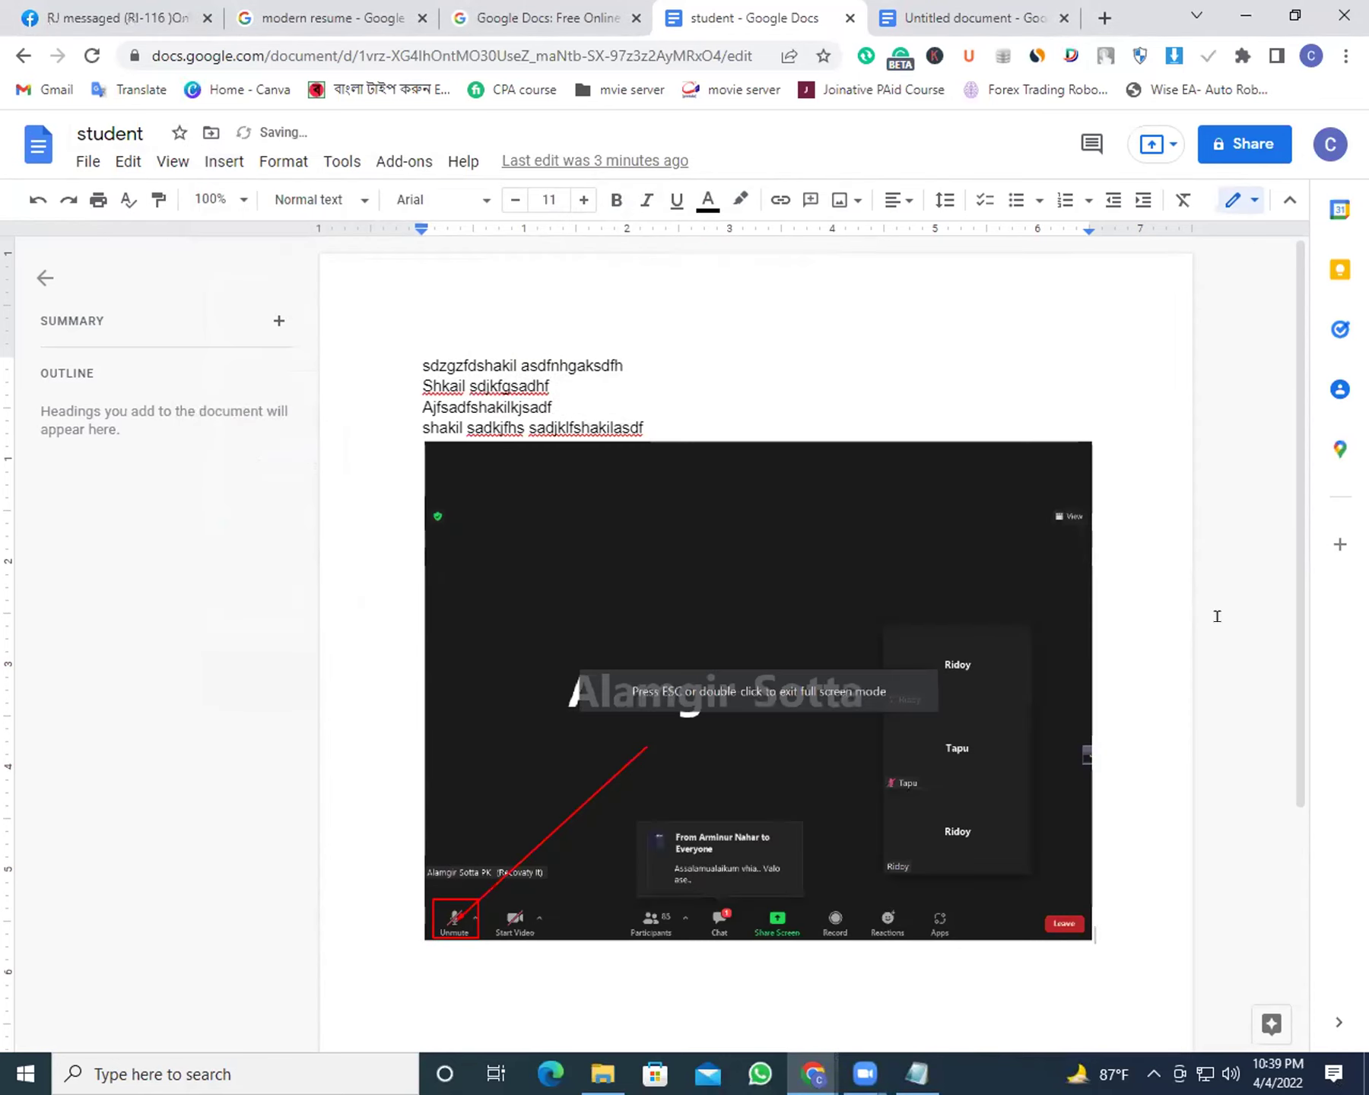
key("alt+Tab")
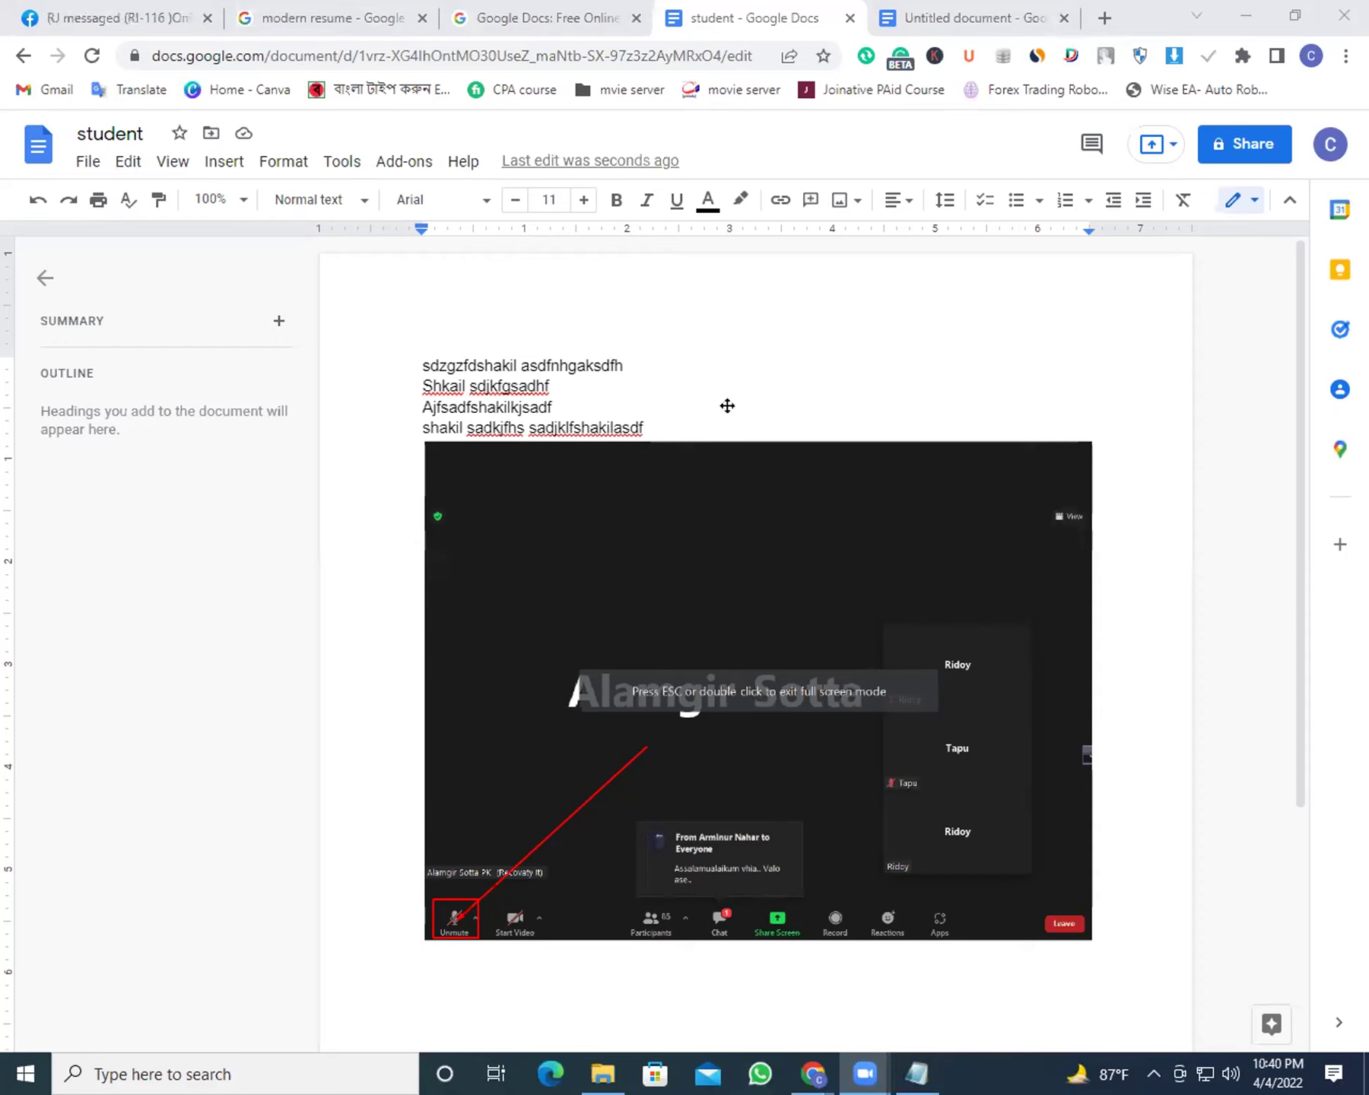
Shrink the screenshot using its top-middle and bottom-right handles, then show its Image options
left_click(224, 161)
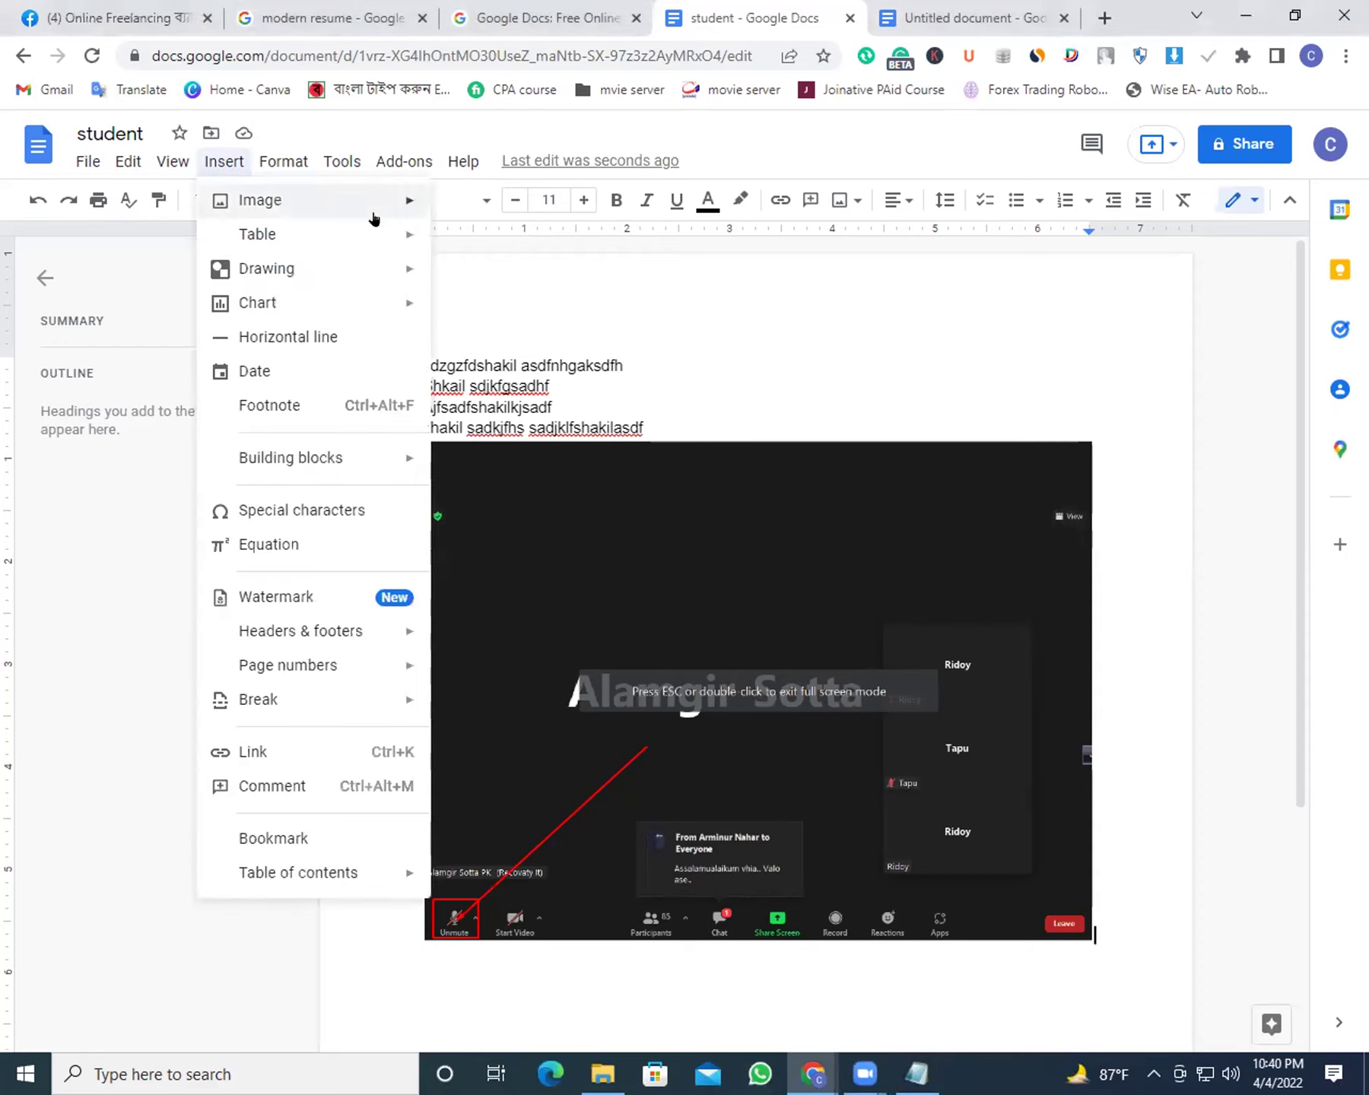
mouse_move(365, 234)
left_click(924, 339)
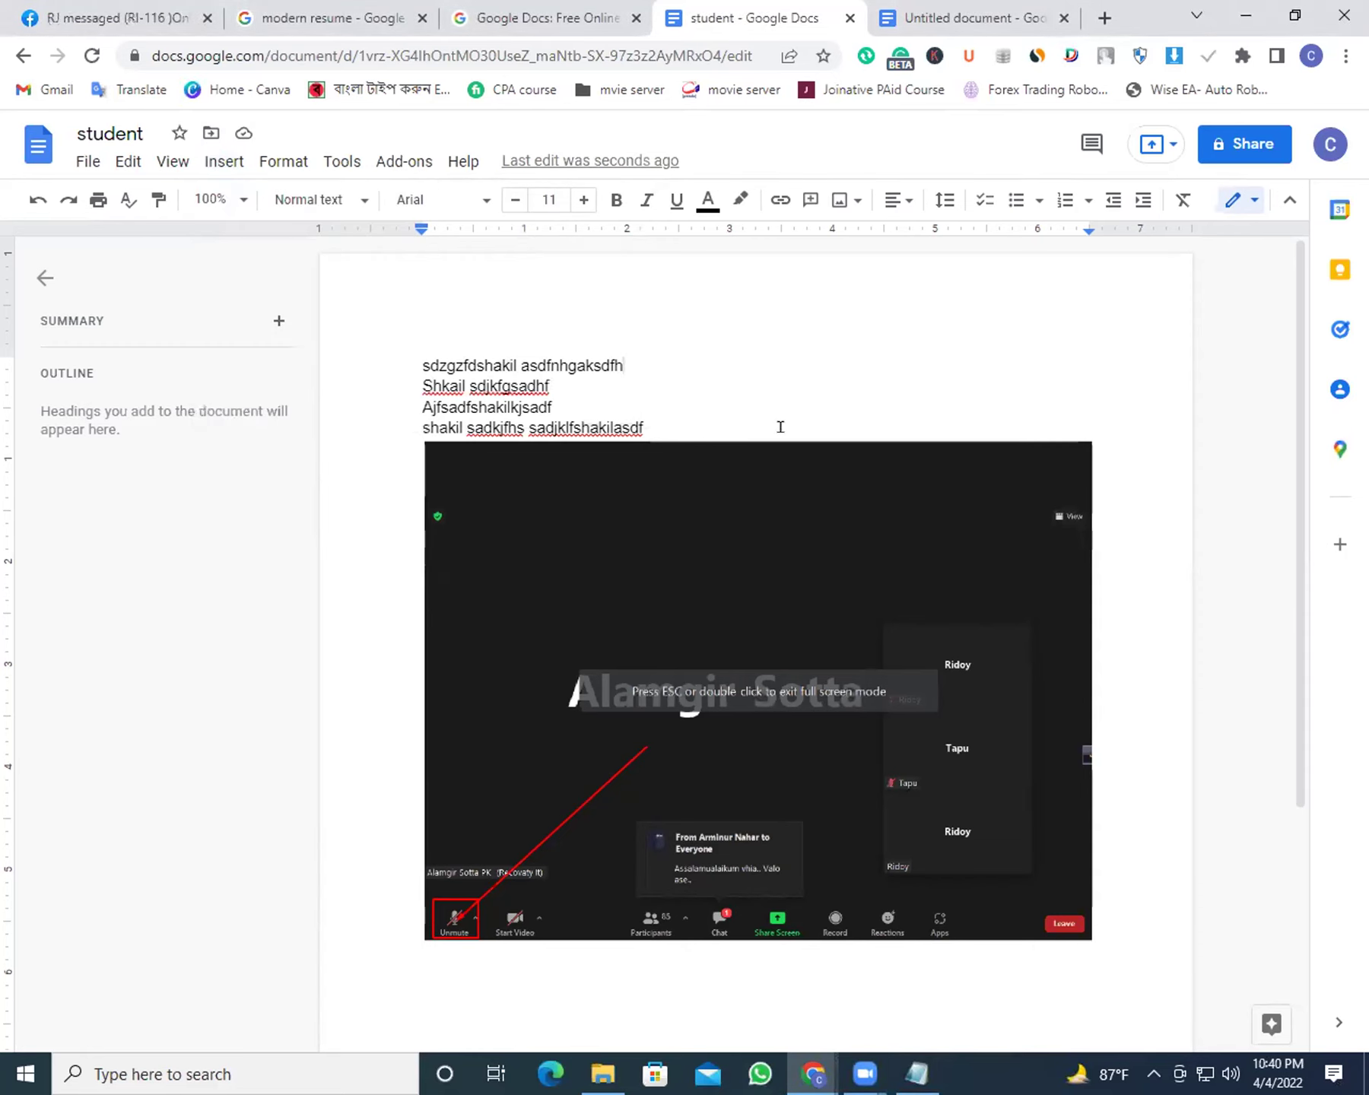
scroll(1306, 350, "down", 2)
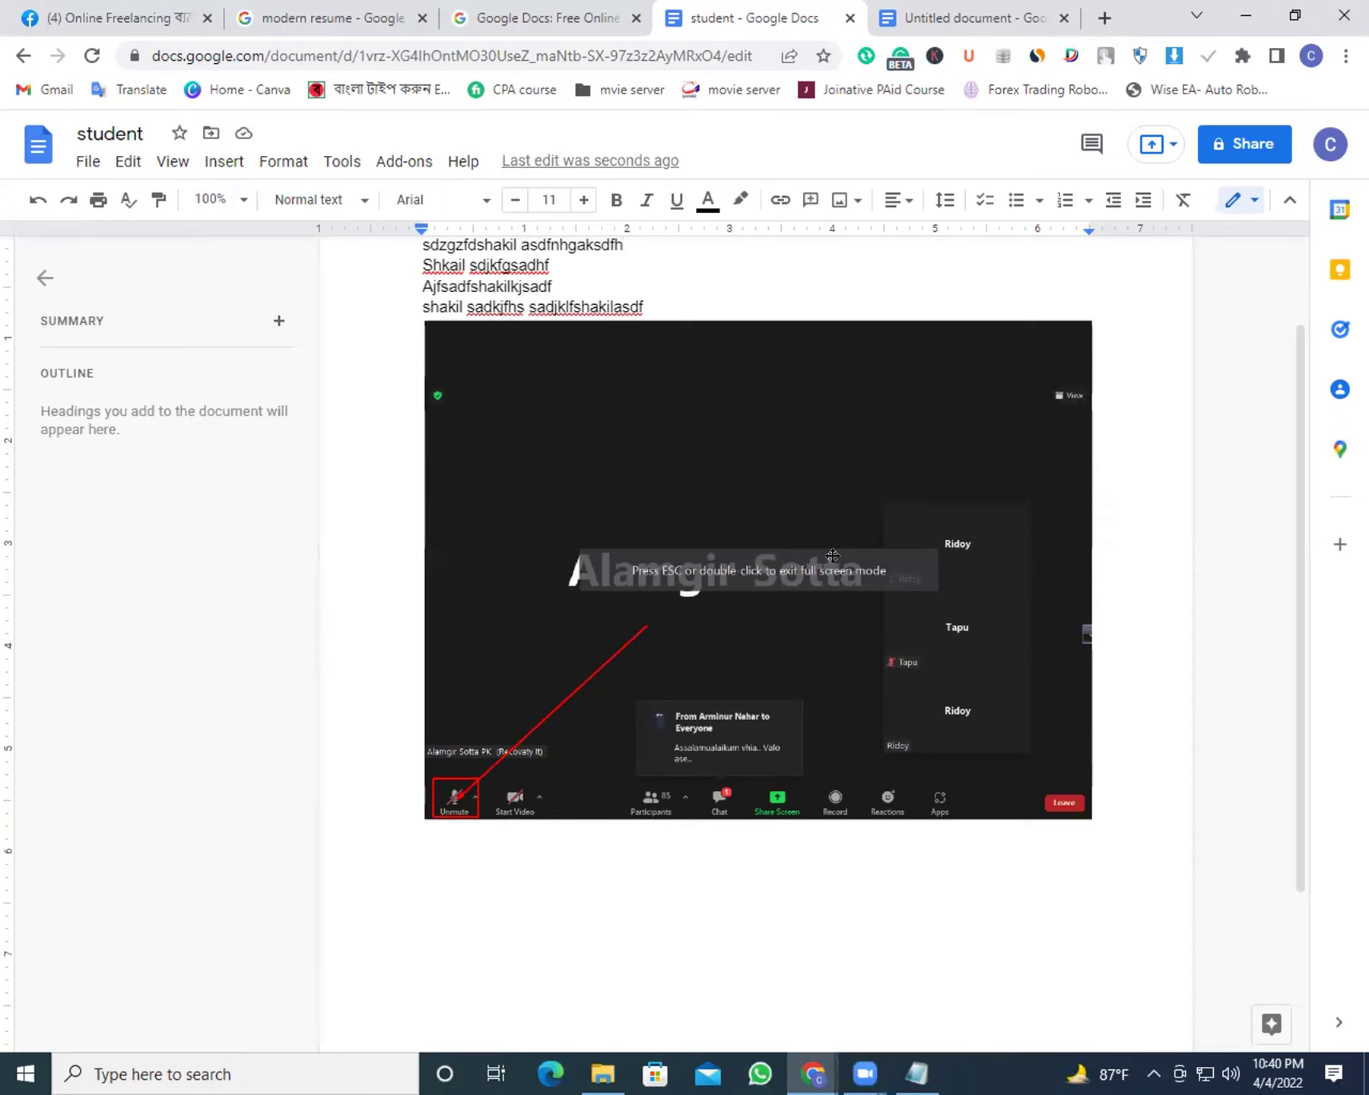
left_click(818, 477)
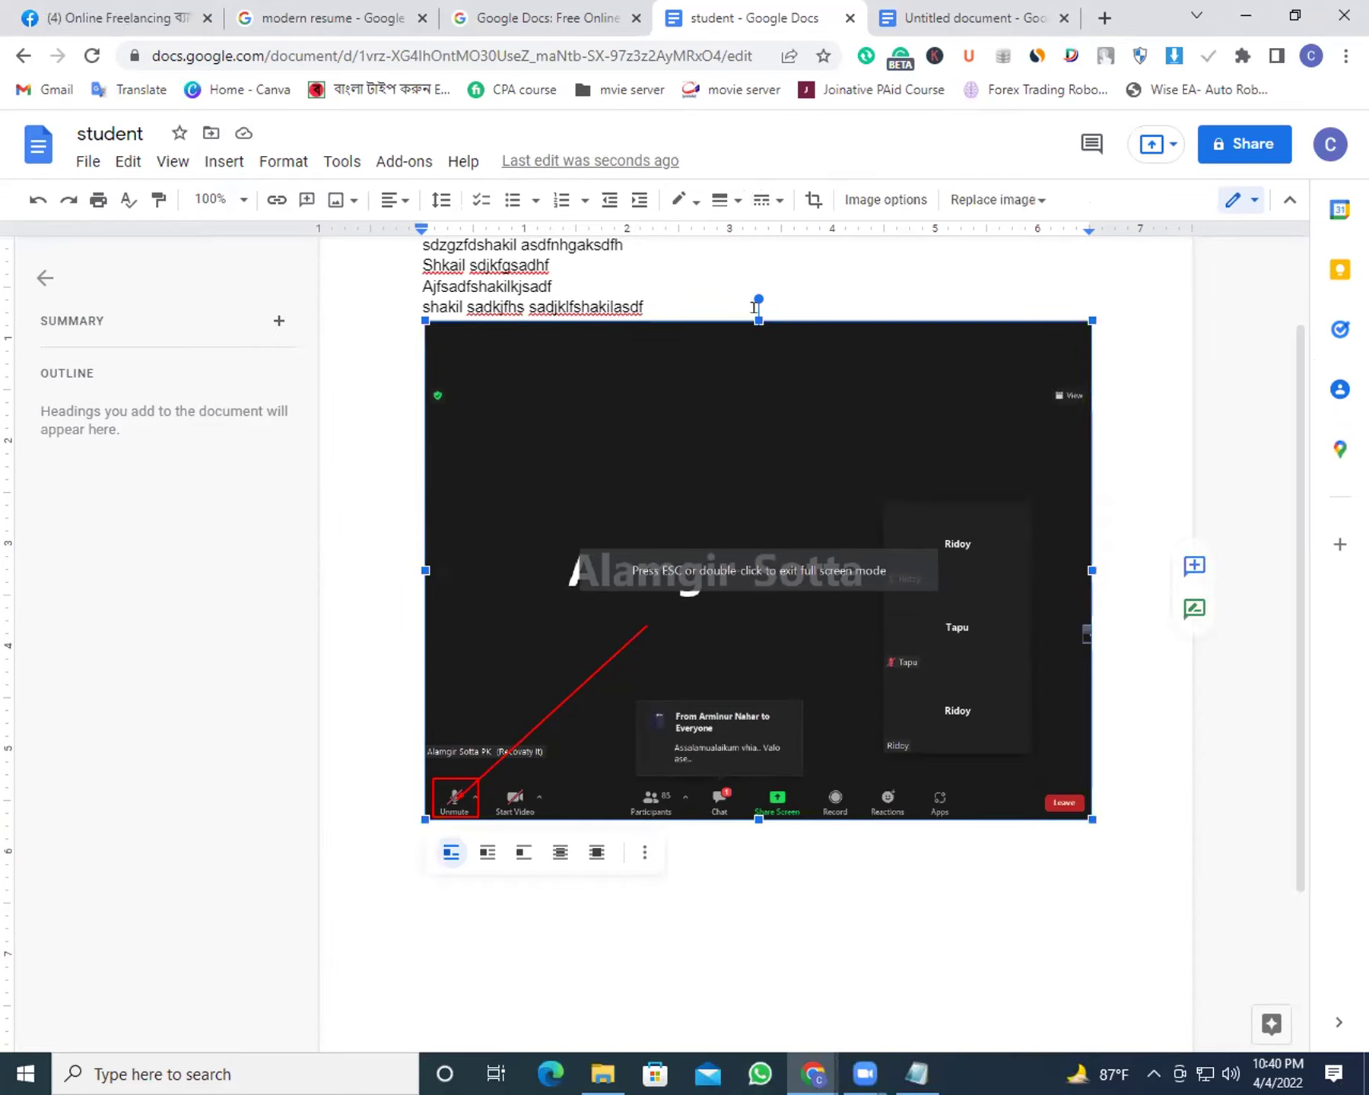
left_click_drag(758, 314, 758, 413)
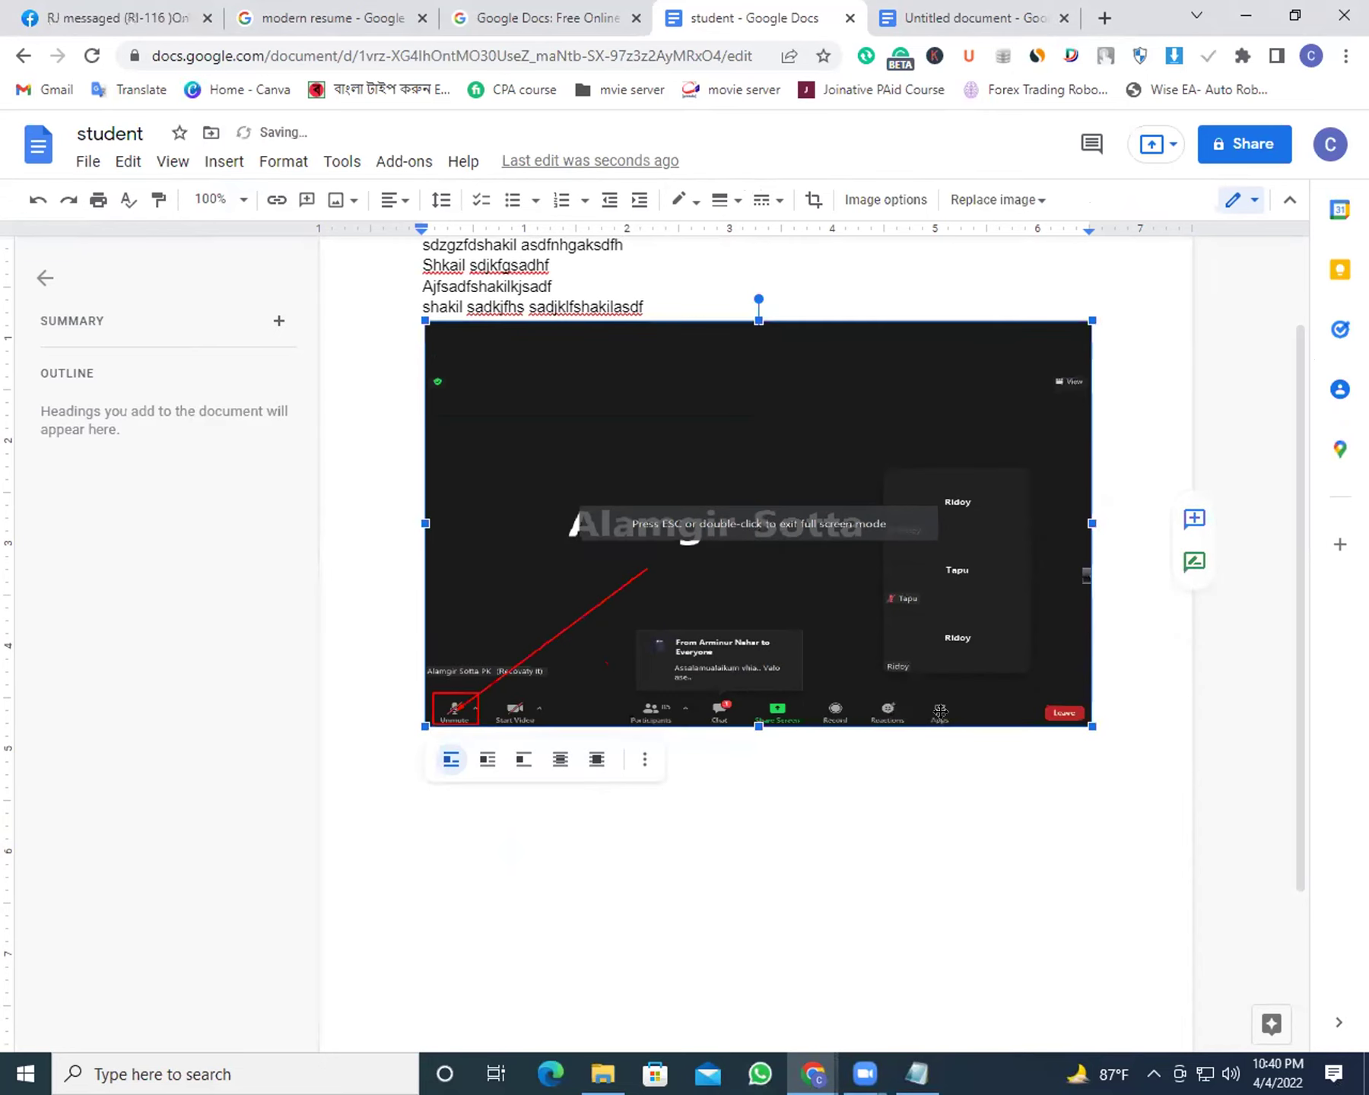
left_click_drag(1092, 726, 986, 666)
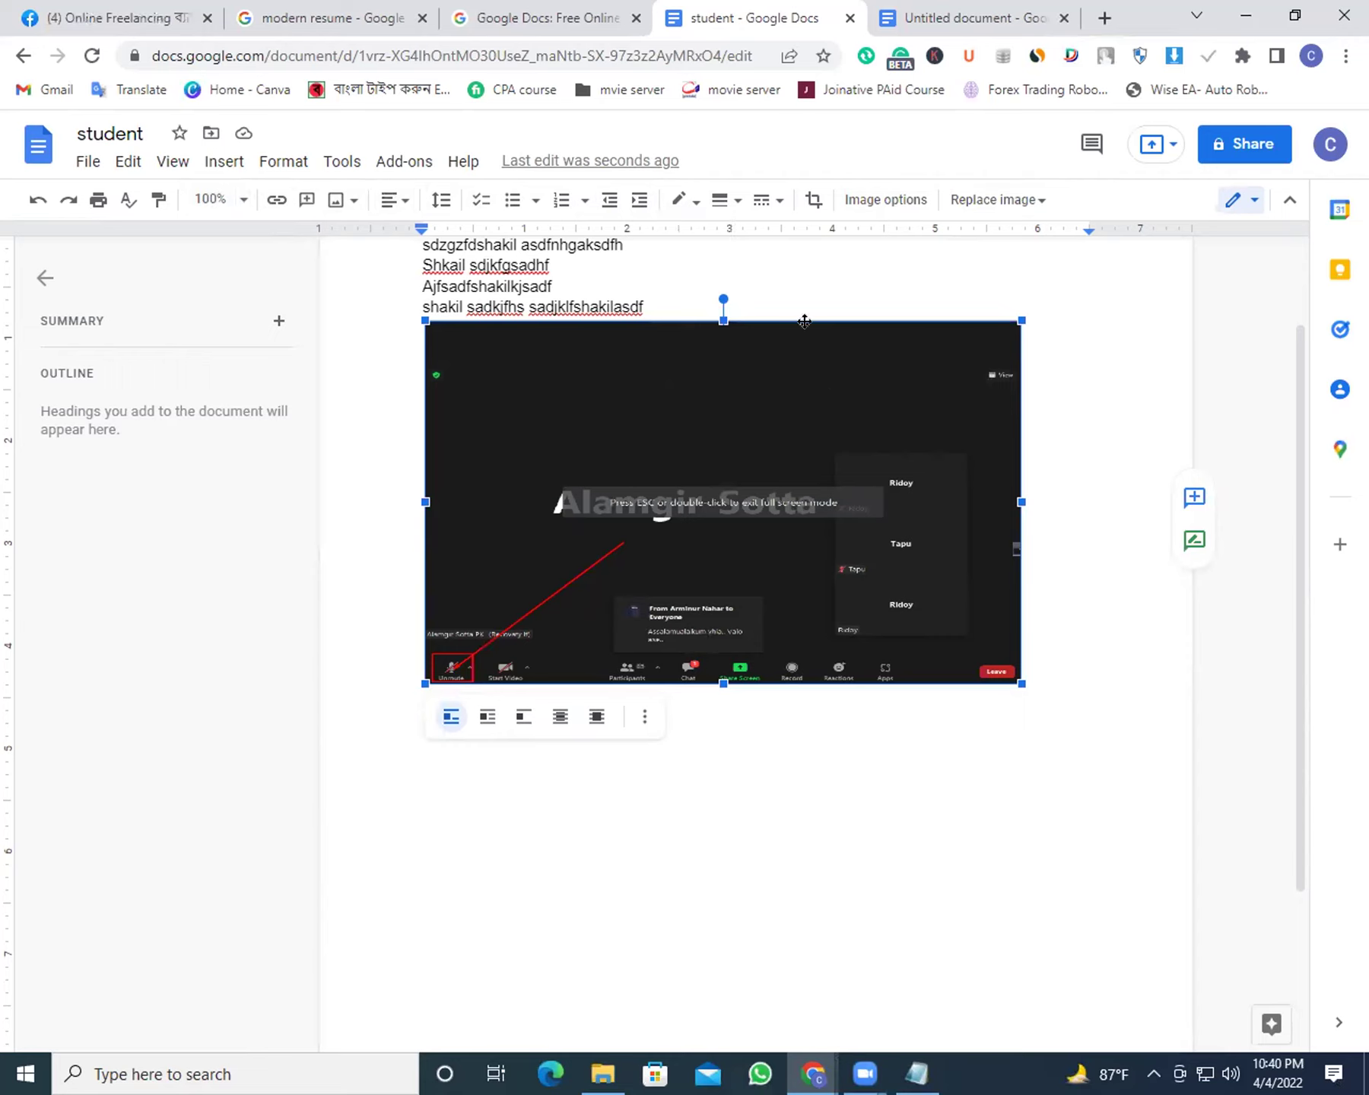
left_click(886, 199)
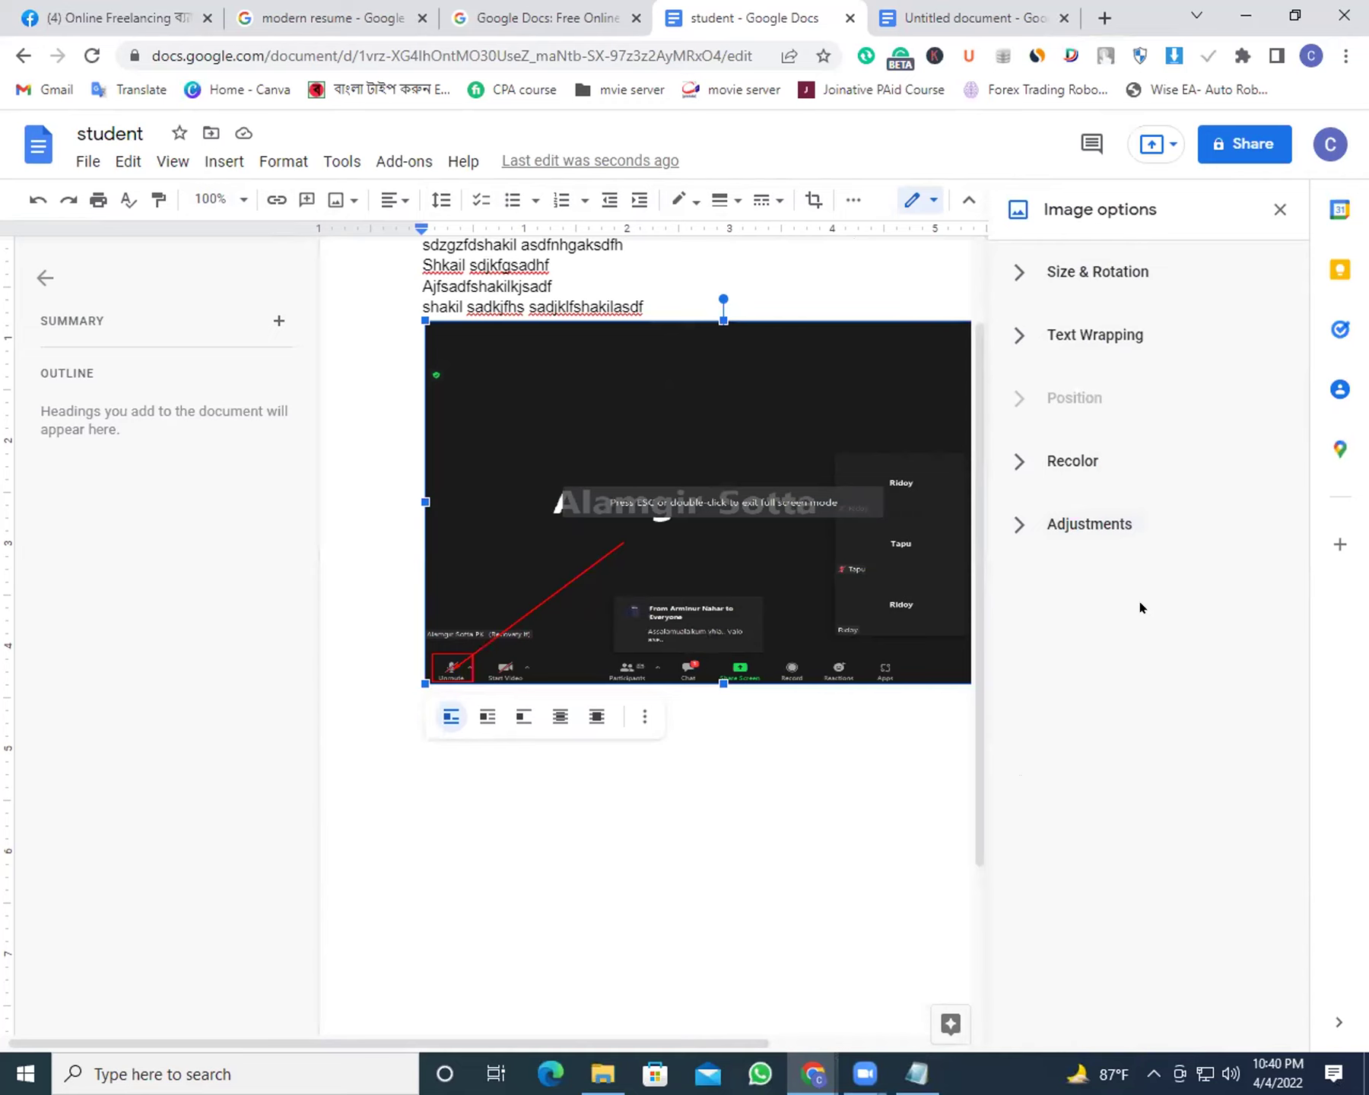
Reduce the screenshot scale to 99% (5.75 × 3.5 in) and expand the Text Wrapping section
left_click(1089, 285)
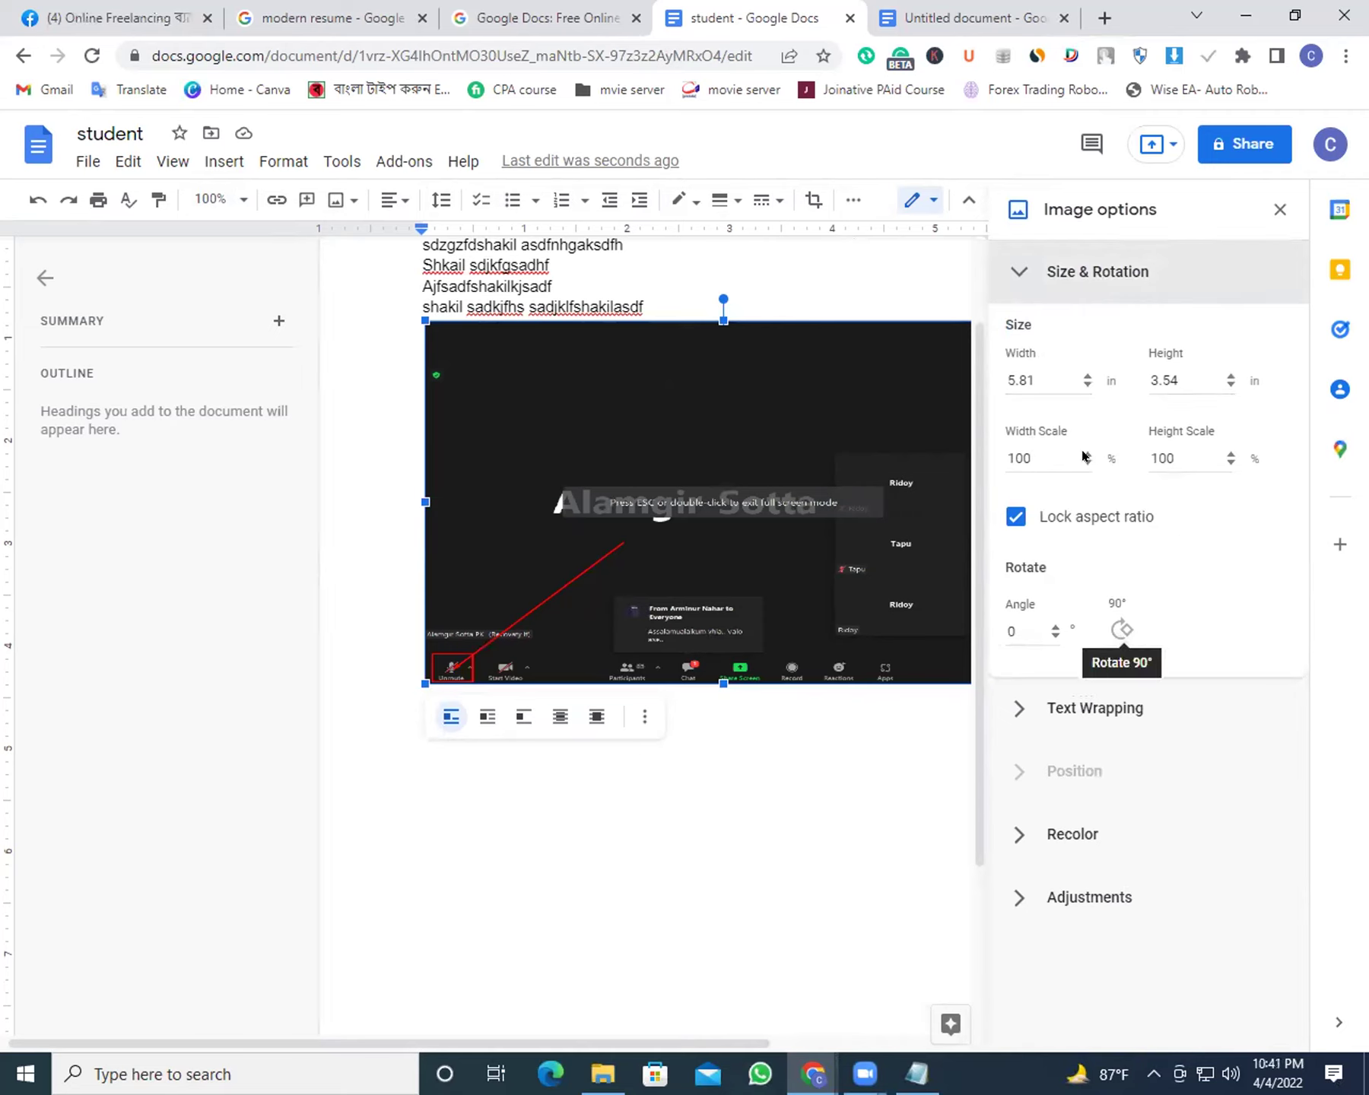
left_click(1054, 378)
left_click(1195, 370)
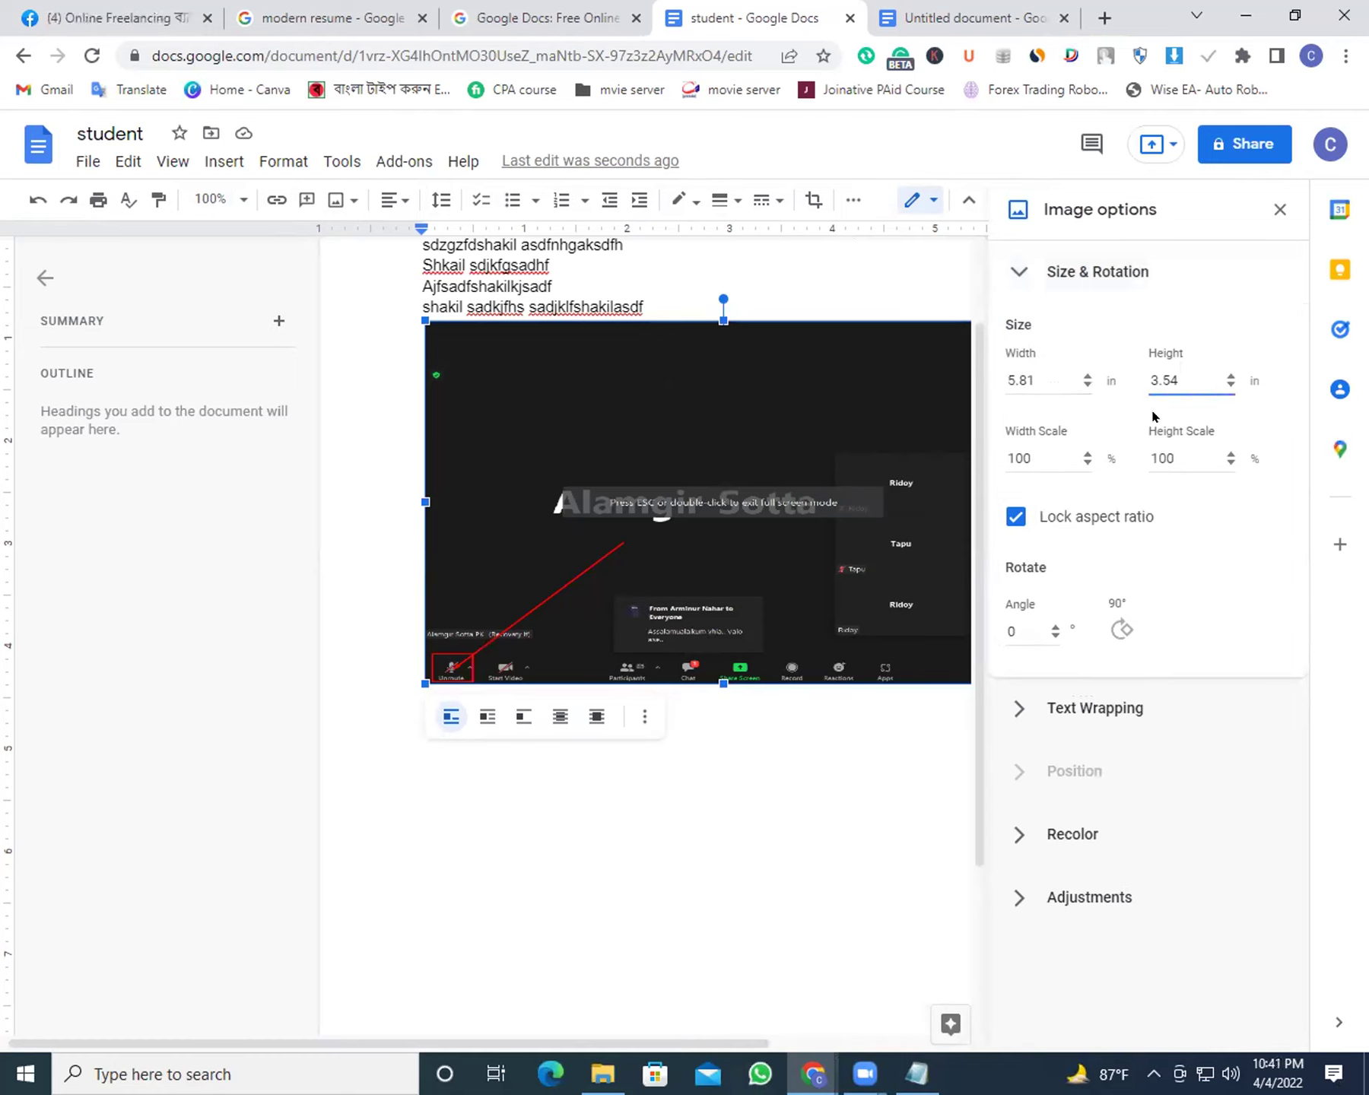
left_click(1045, 447)
key("Down")
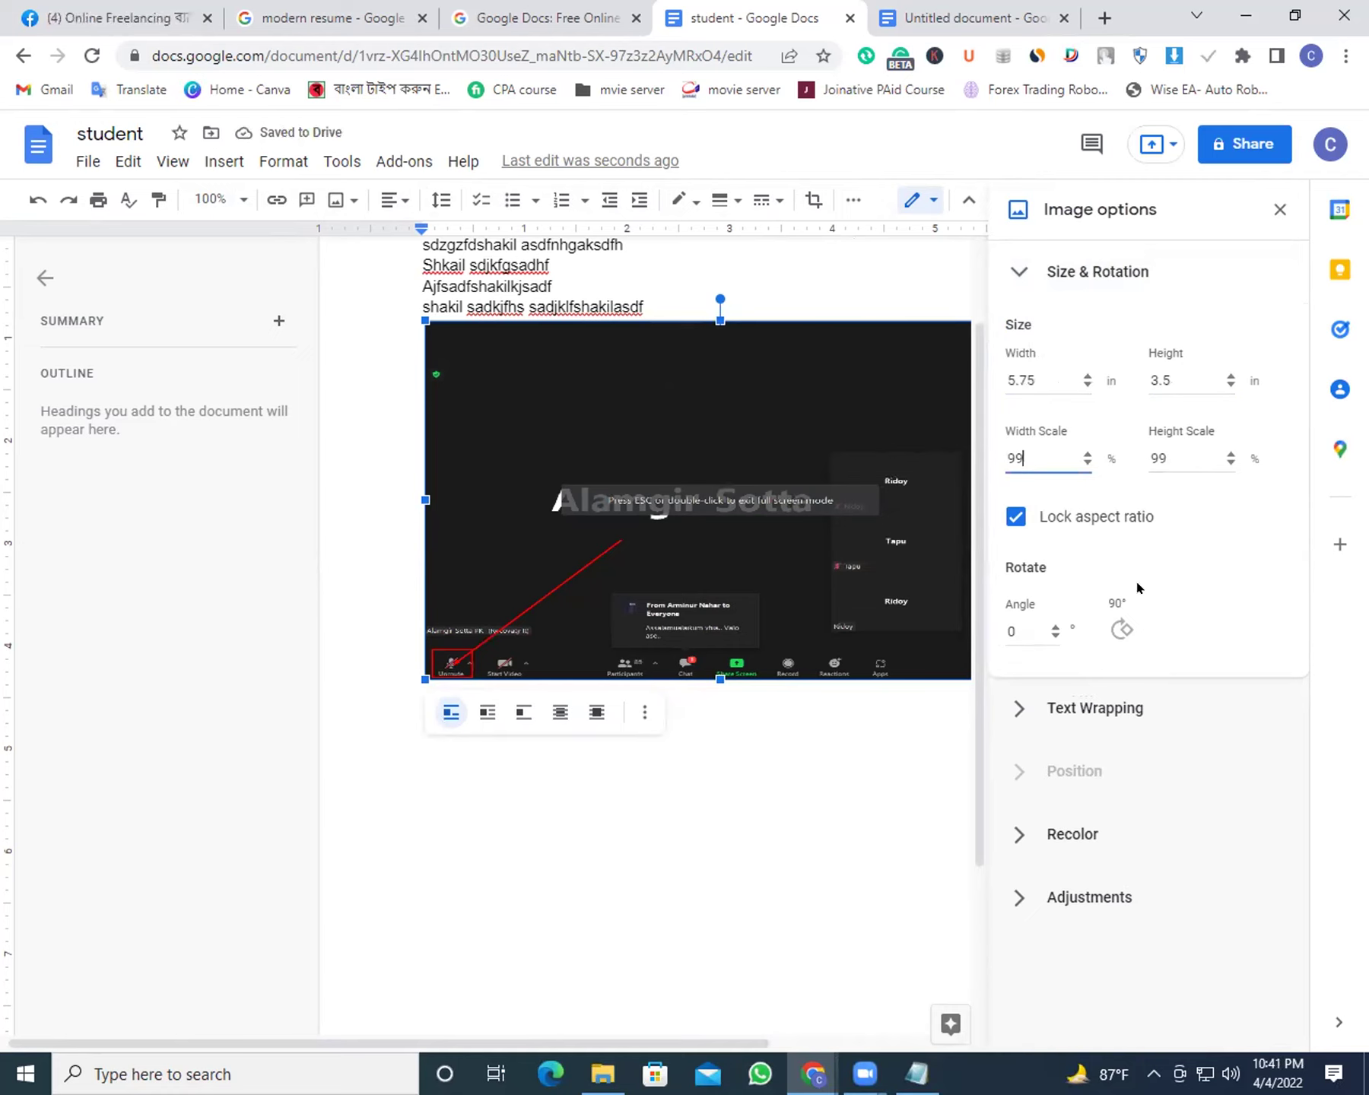
left_click(1016, 271)
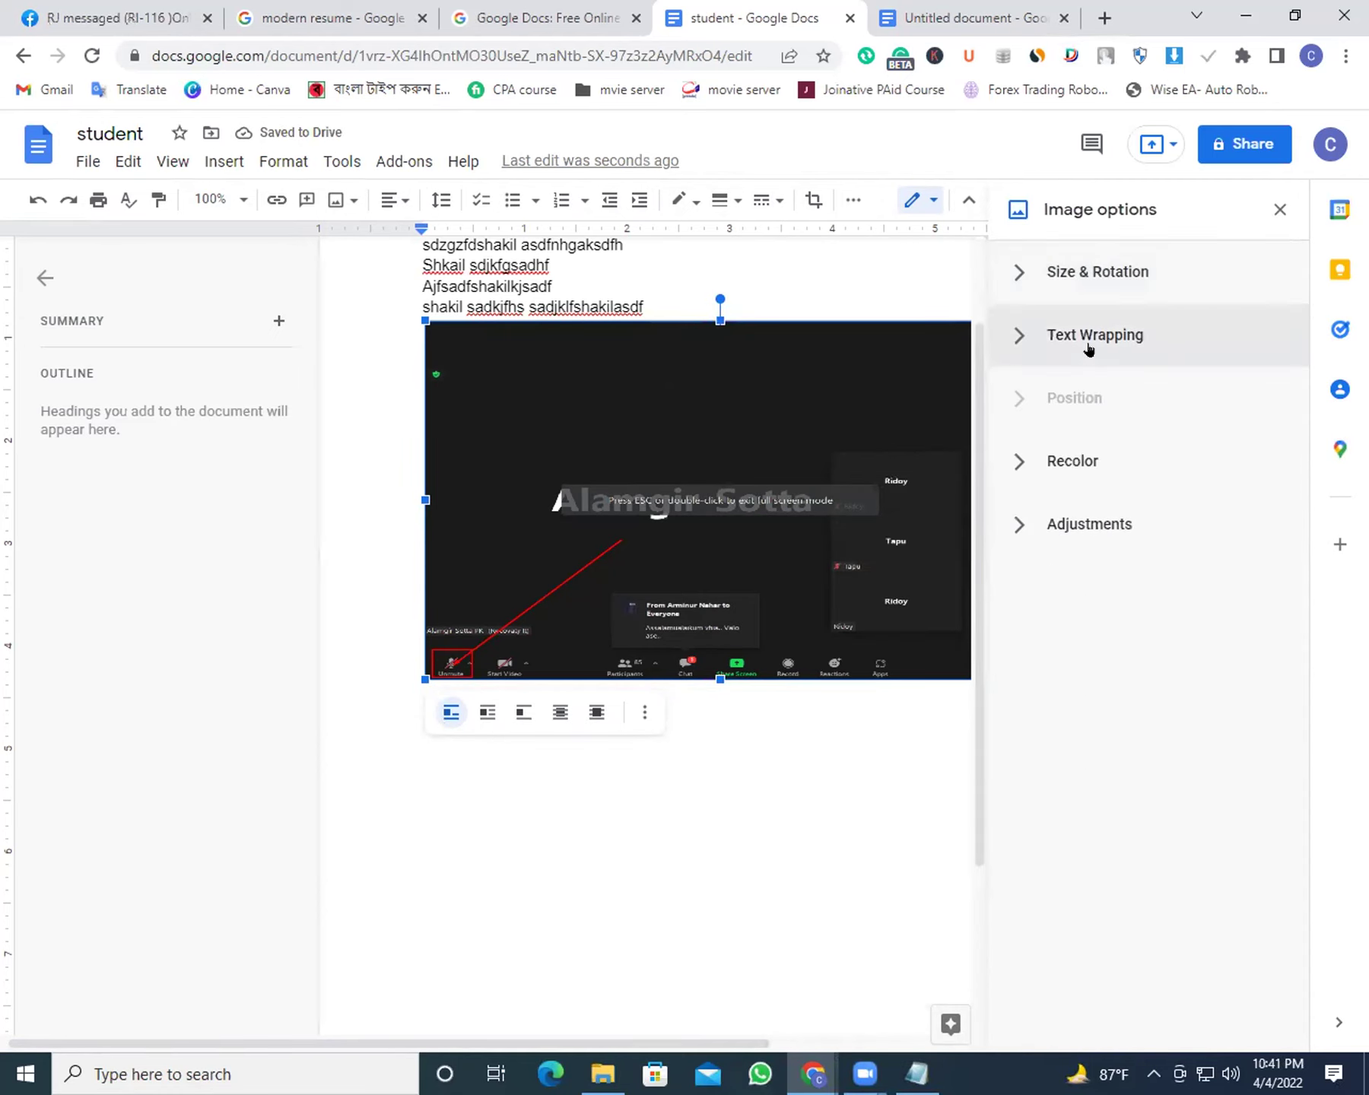
left_click(1089, 348)
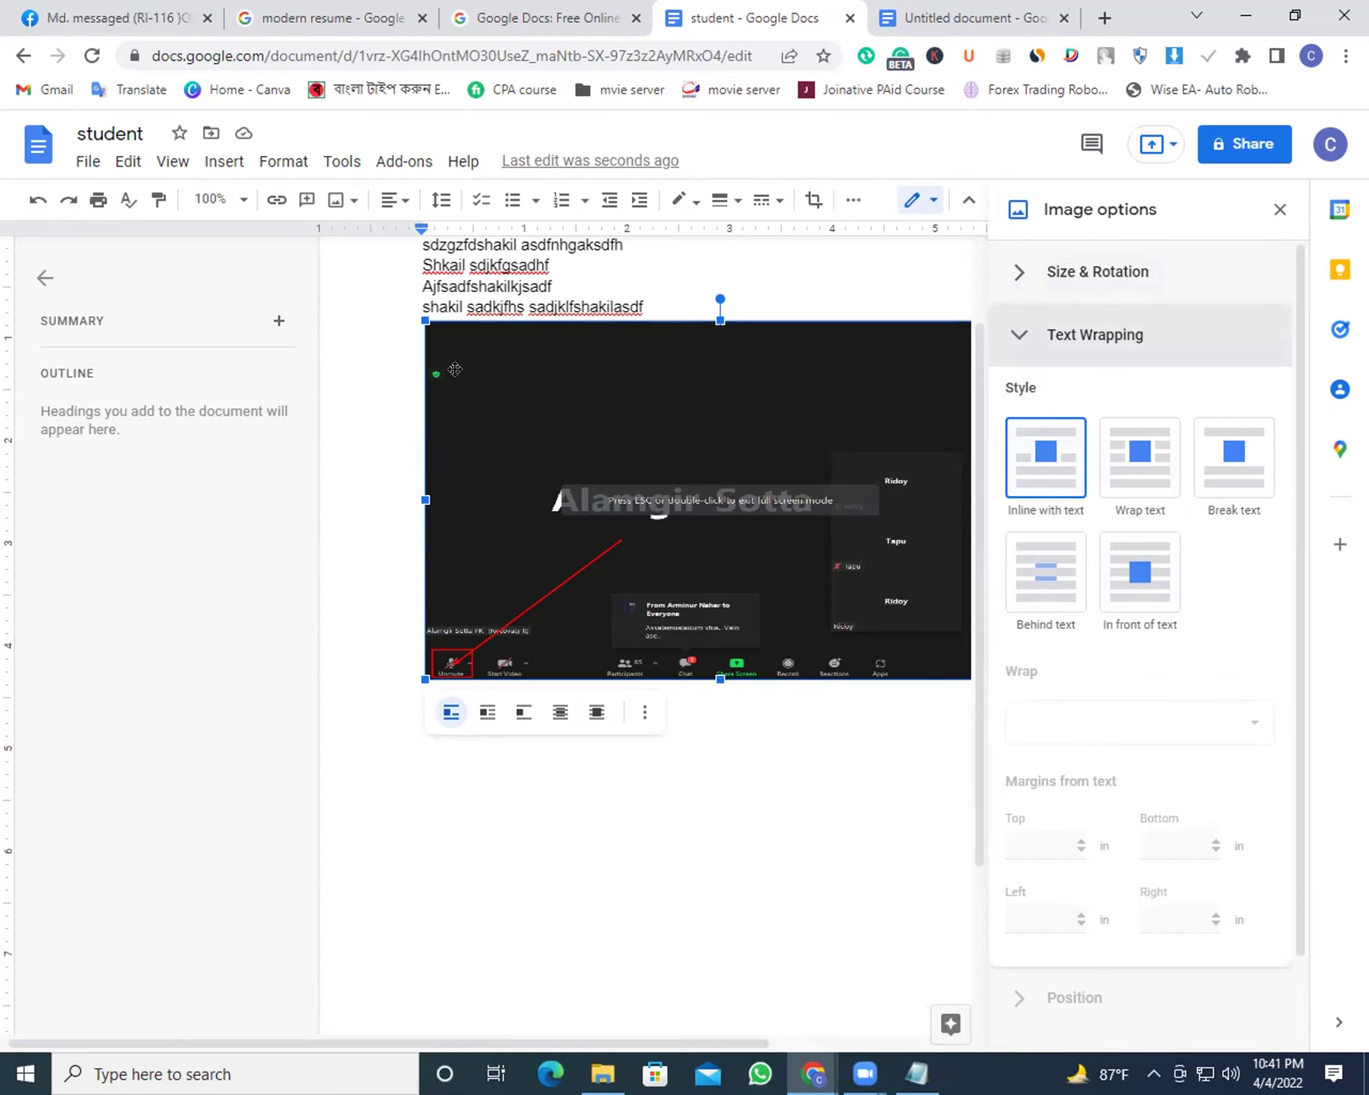
Append 'jrwehlwehr asdfksadjfh' above the image and type 'gdfdldfgklj' on the image's line
left_click(1280, 209)
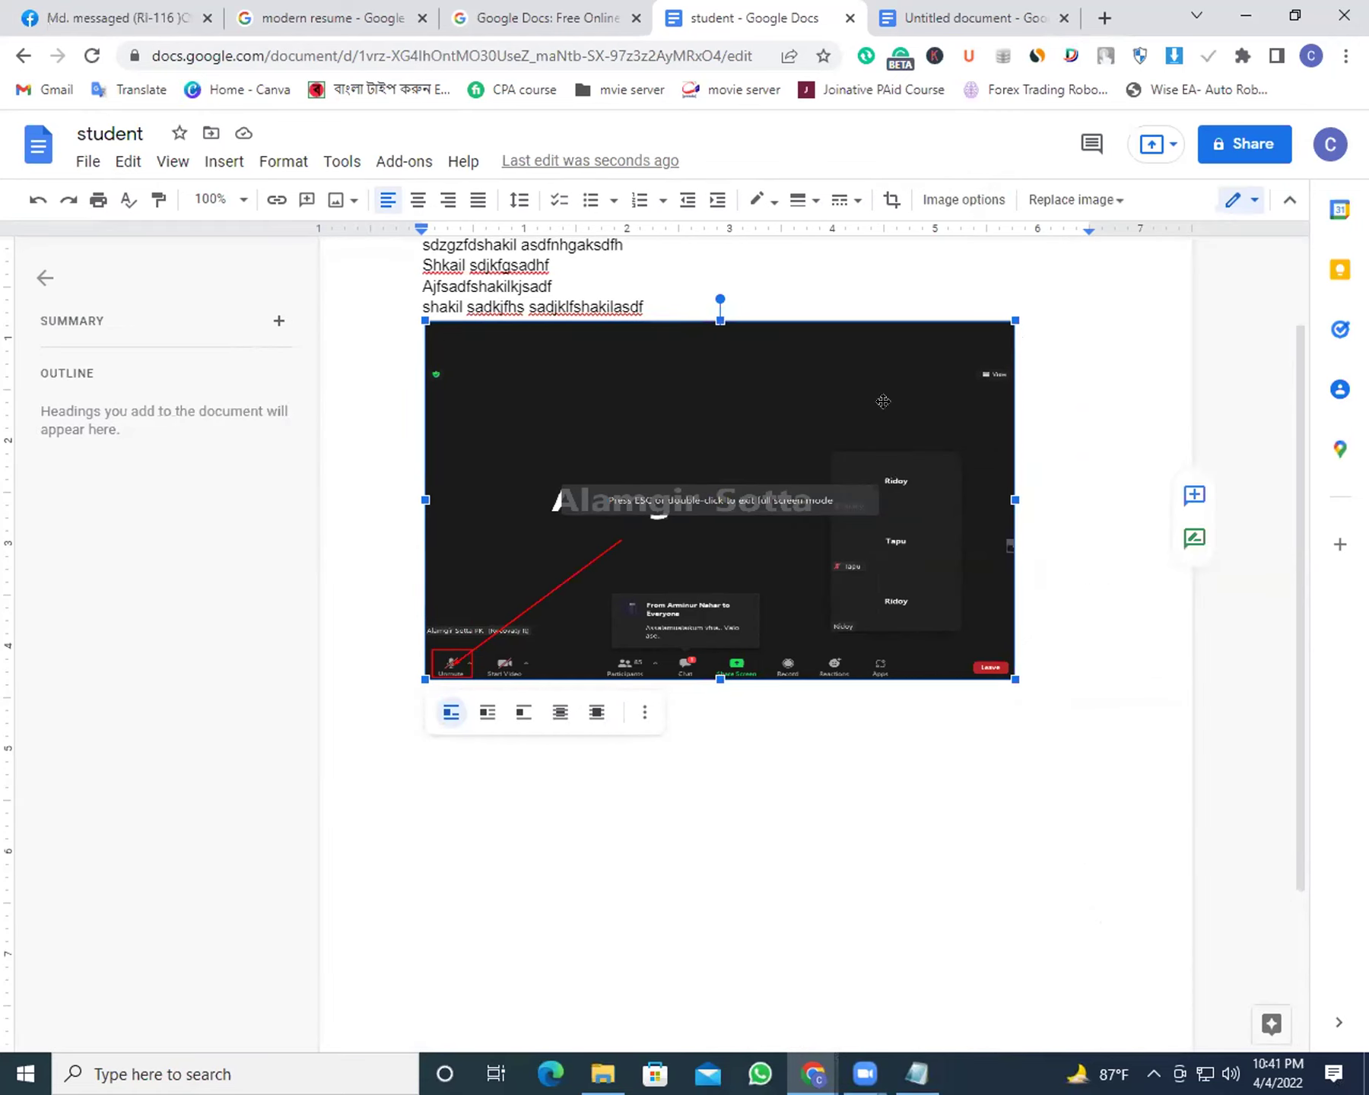
left_click(663, 293)
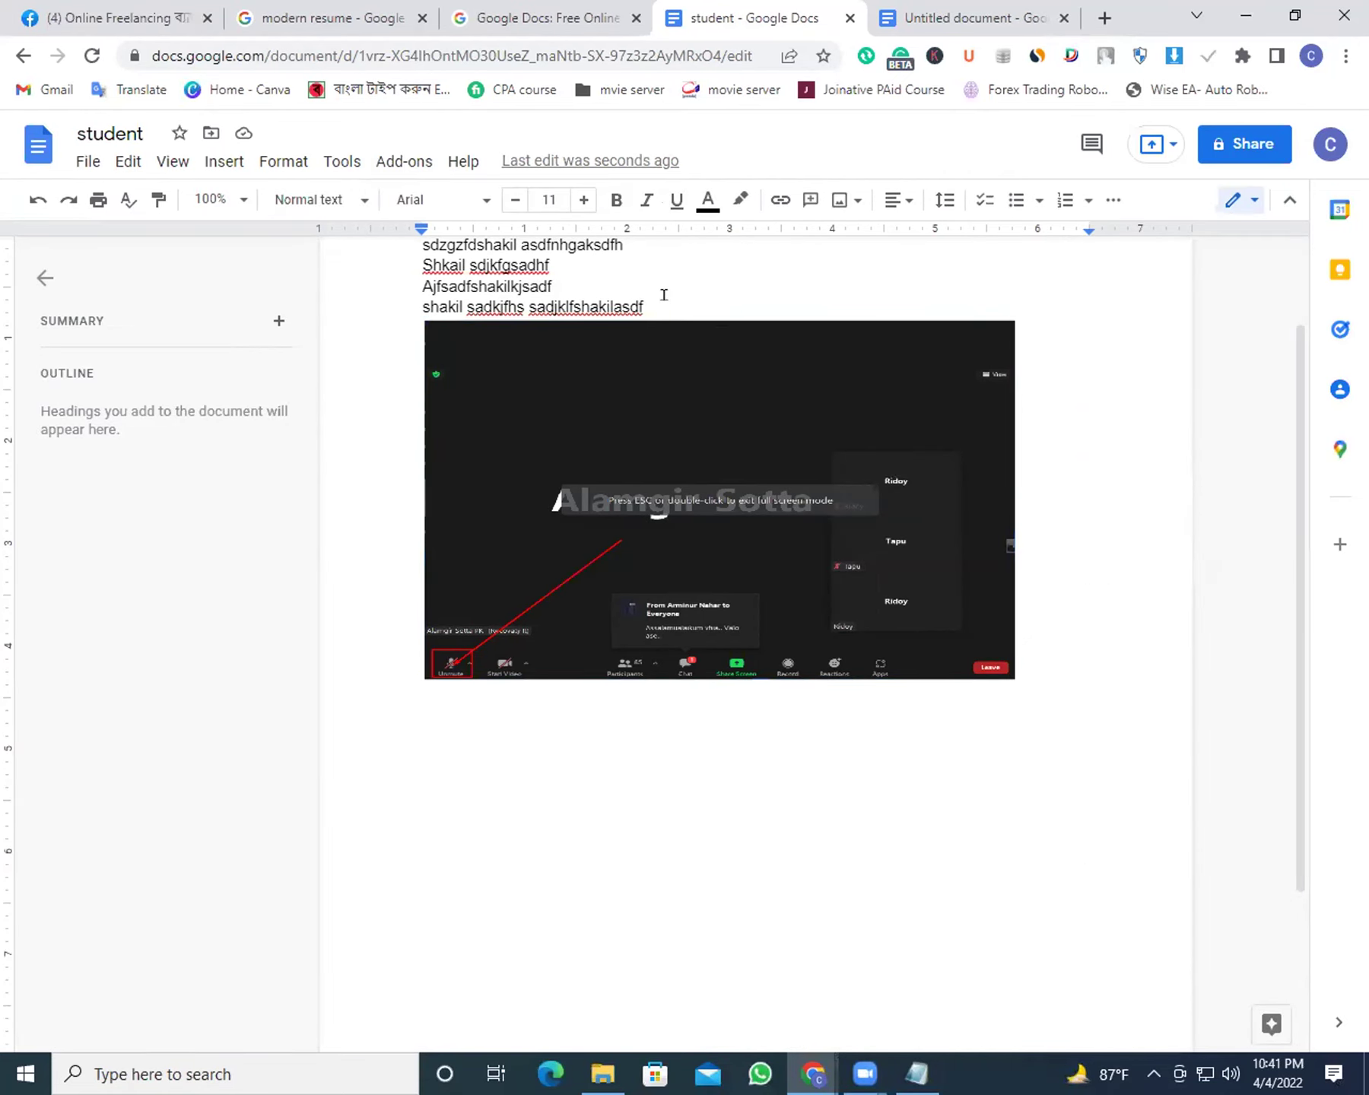
type("jrwehlwehr asdfksadjfh")
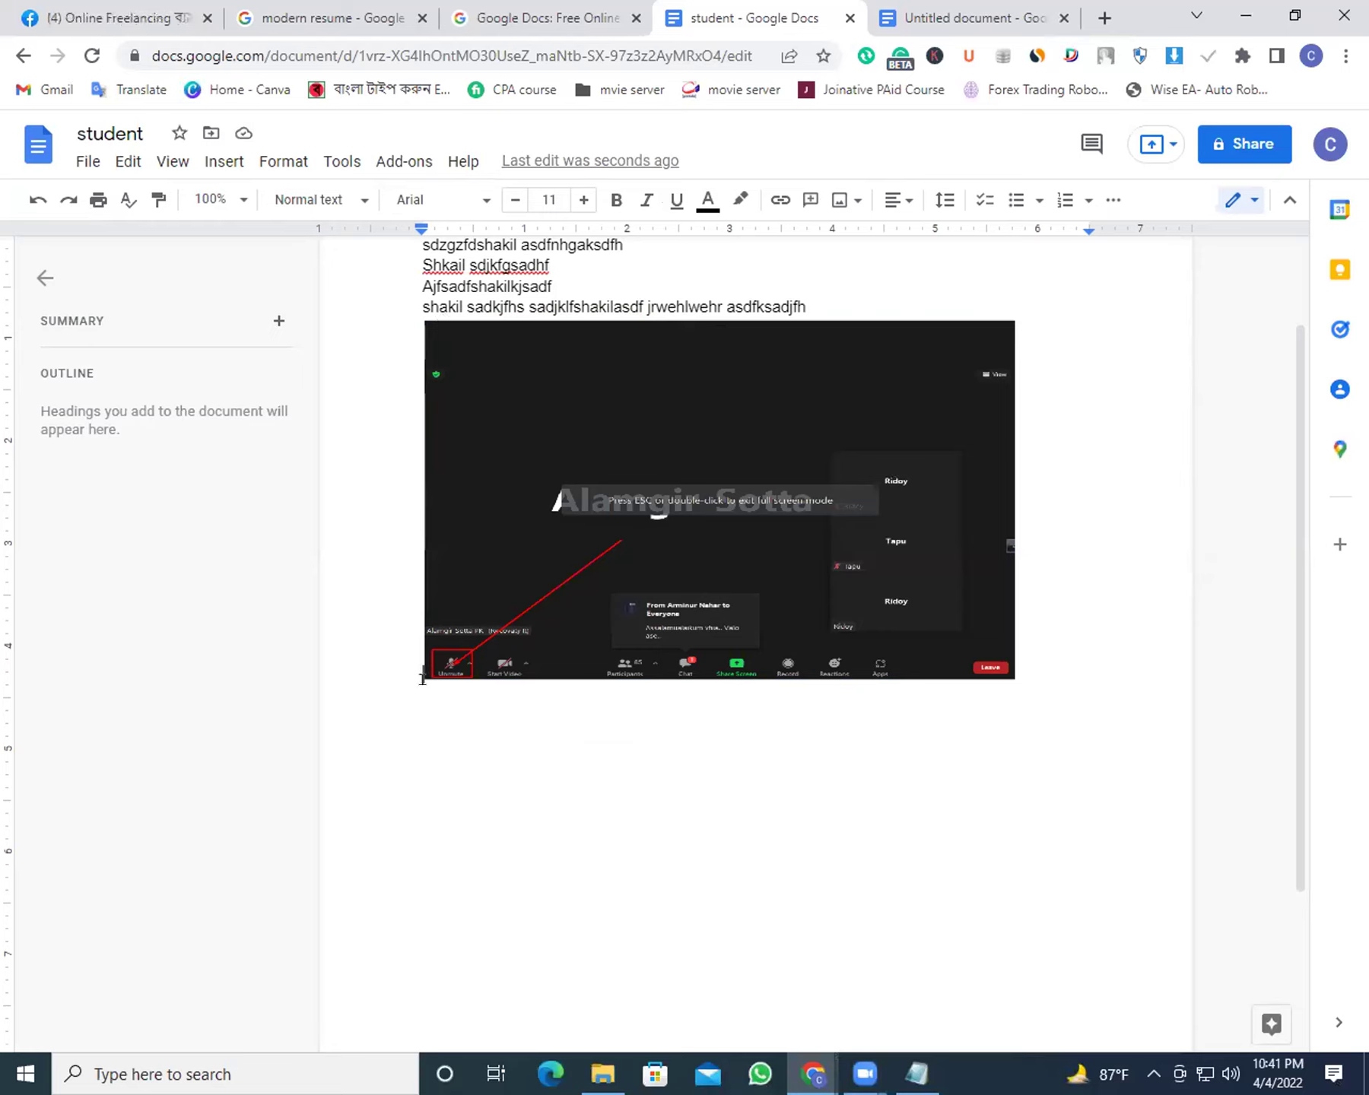
type("gdfdldfgklj")
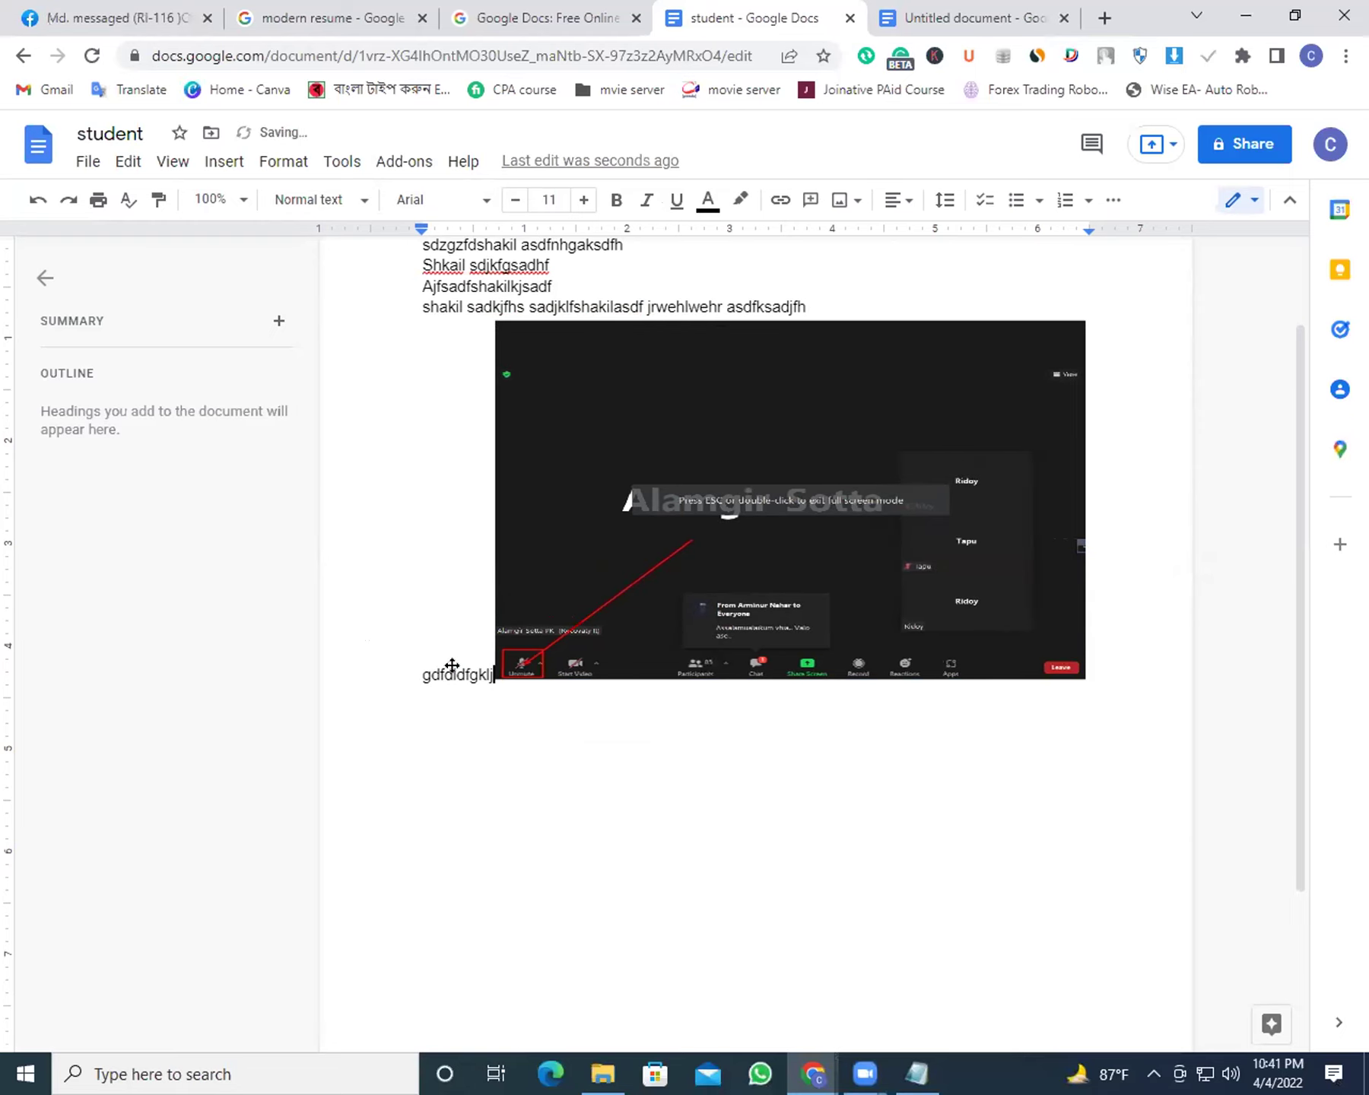
key("shift+Home")
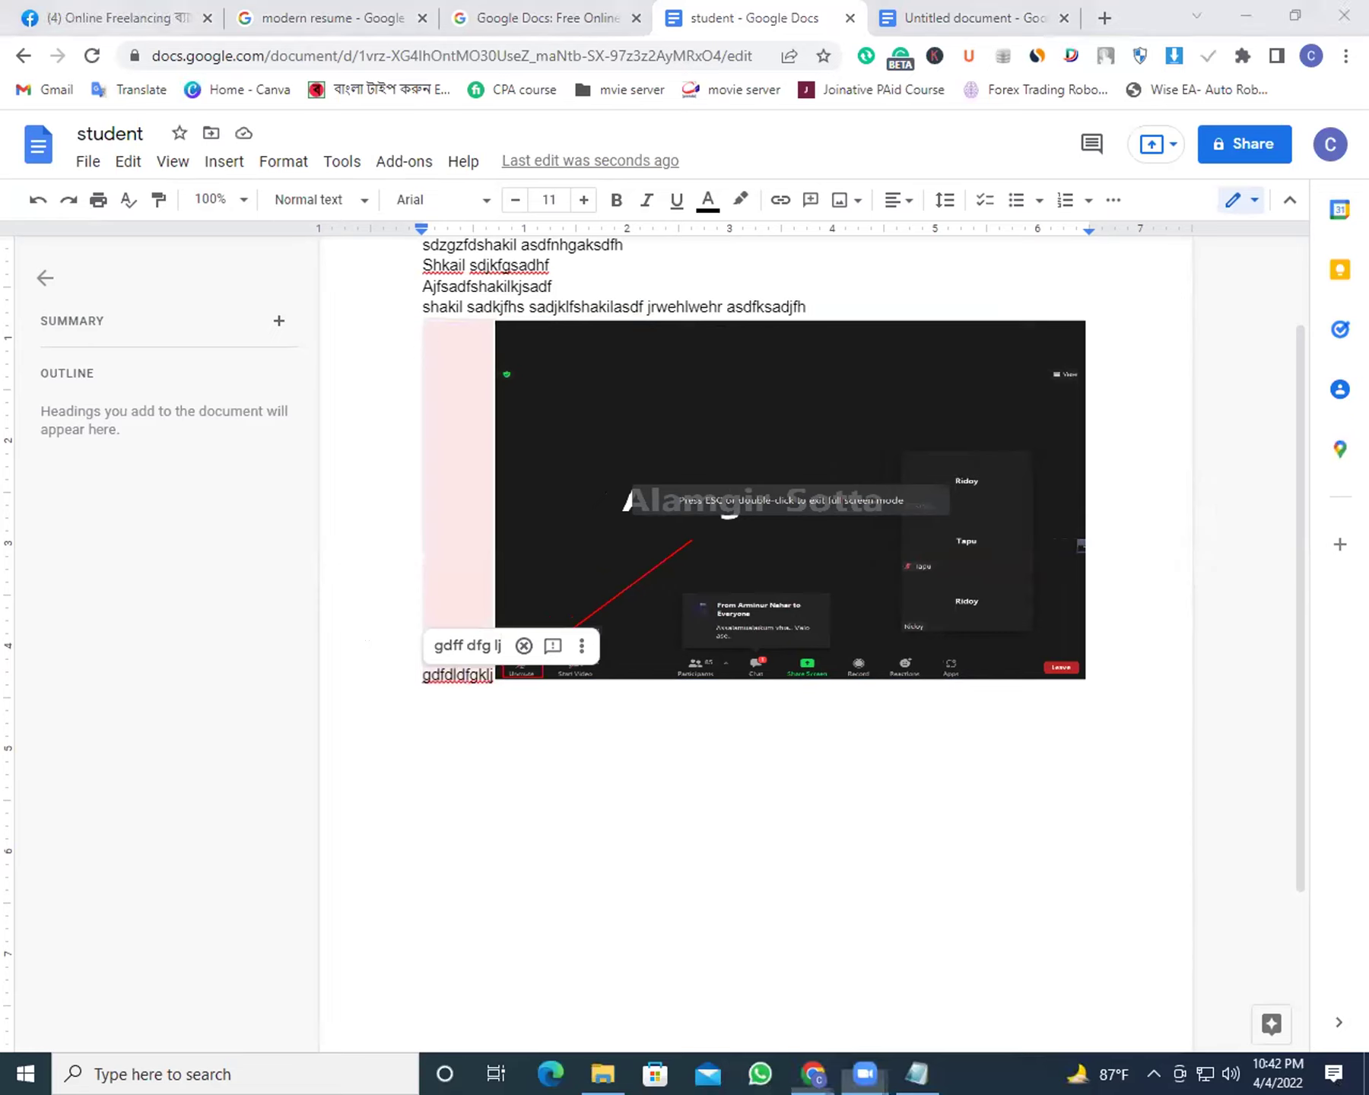
left_click_drag(404, 336, 480, 393)
left_click_drag(1101, 341, 1177, 396)
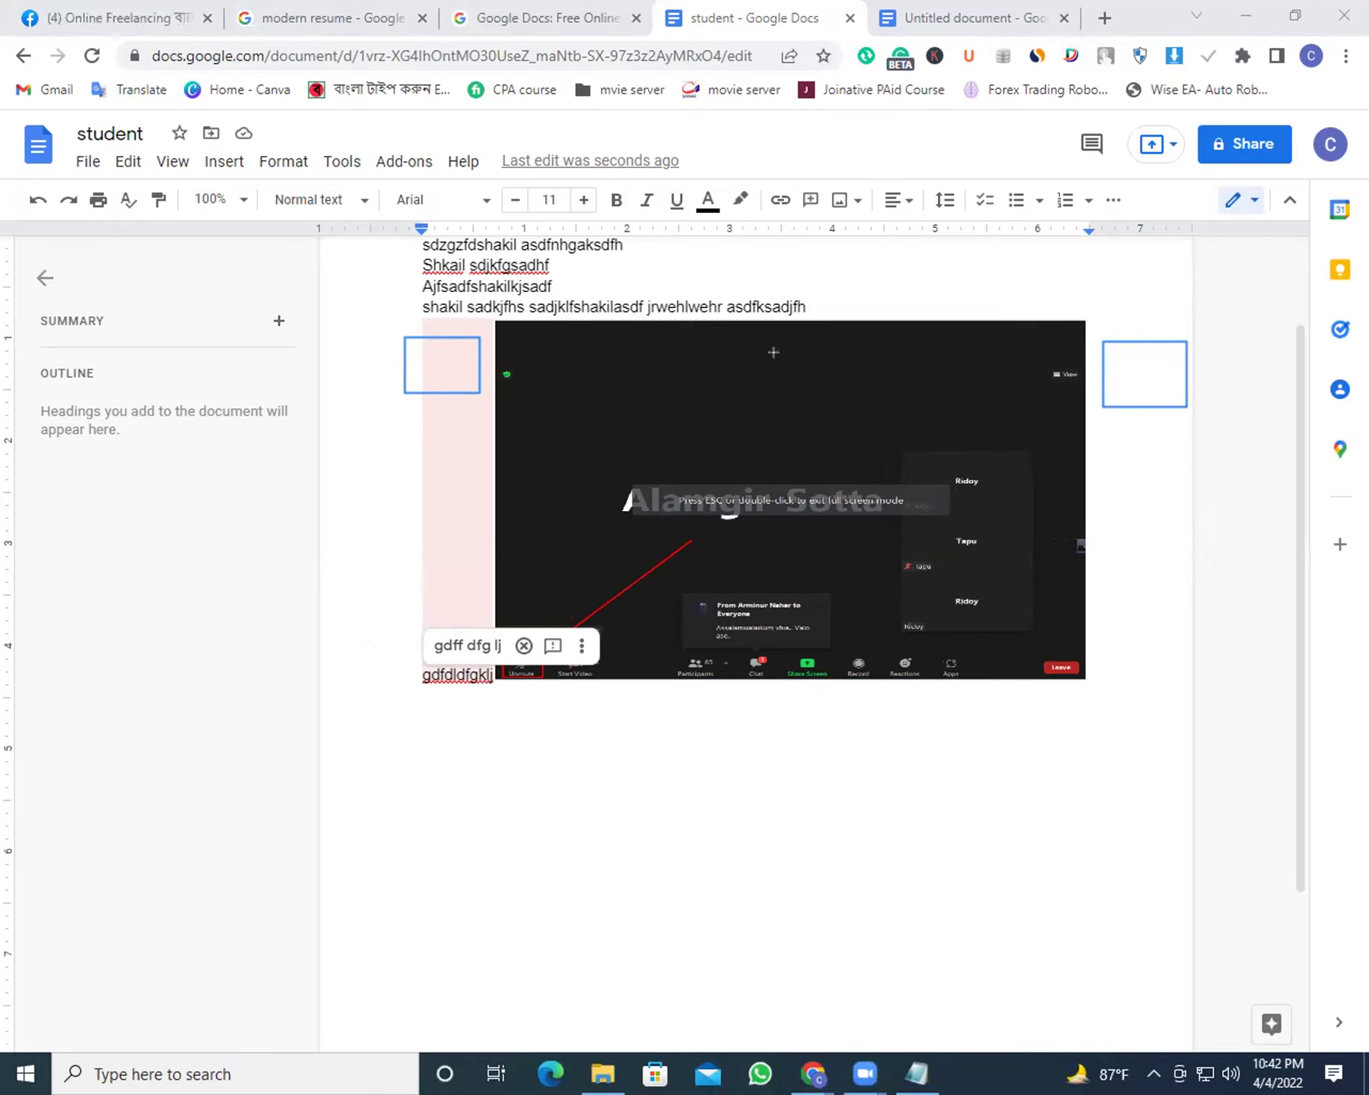
left_click_drag(613, 271, 1065, 295)
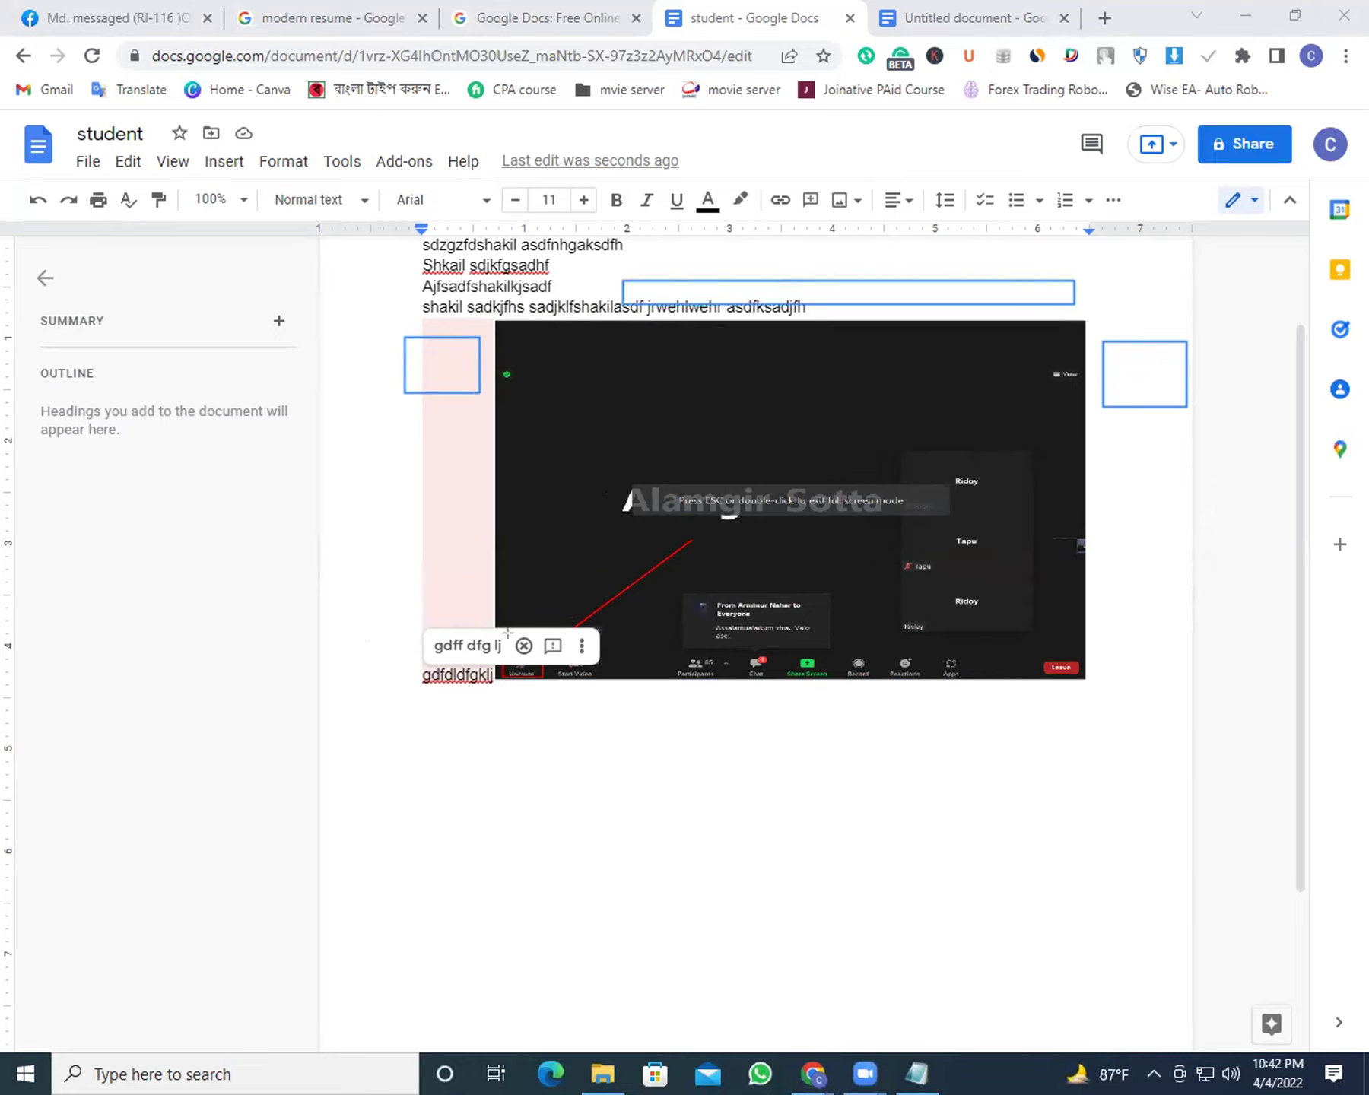
left_click_drag(338, 676, 500, 684)
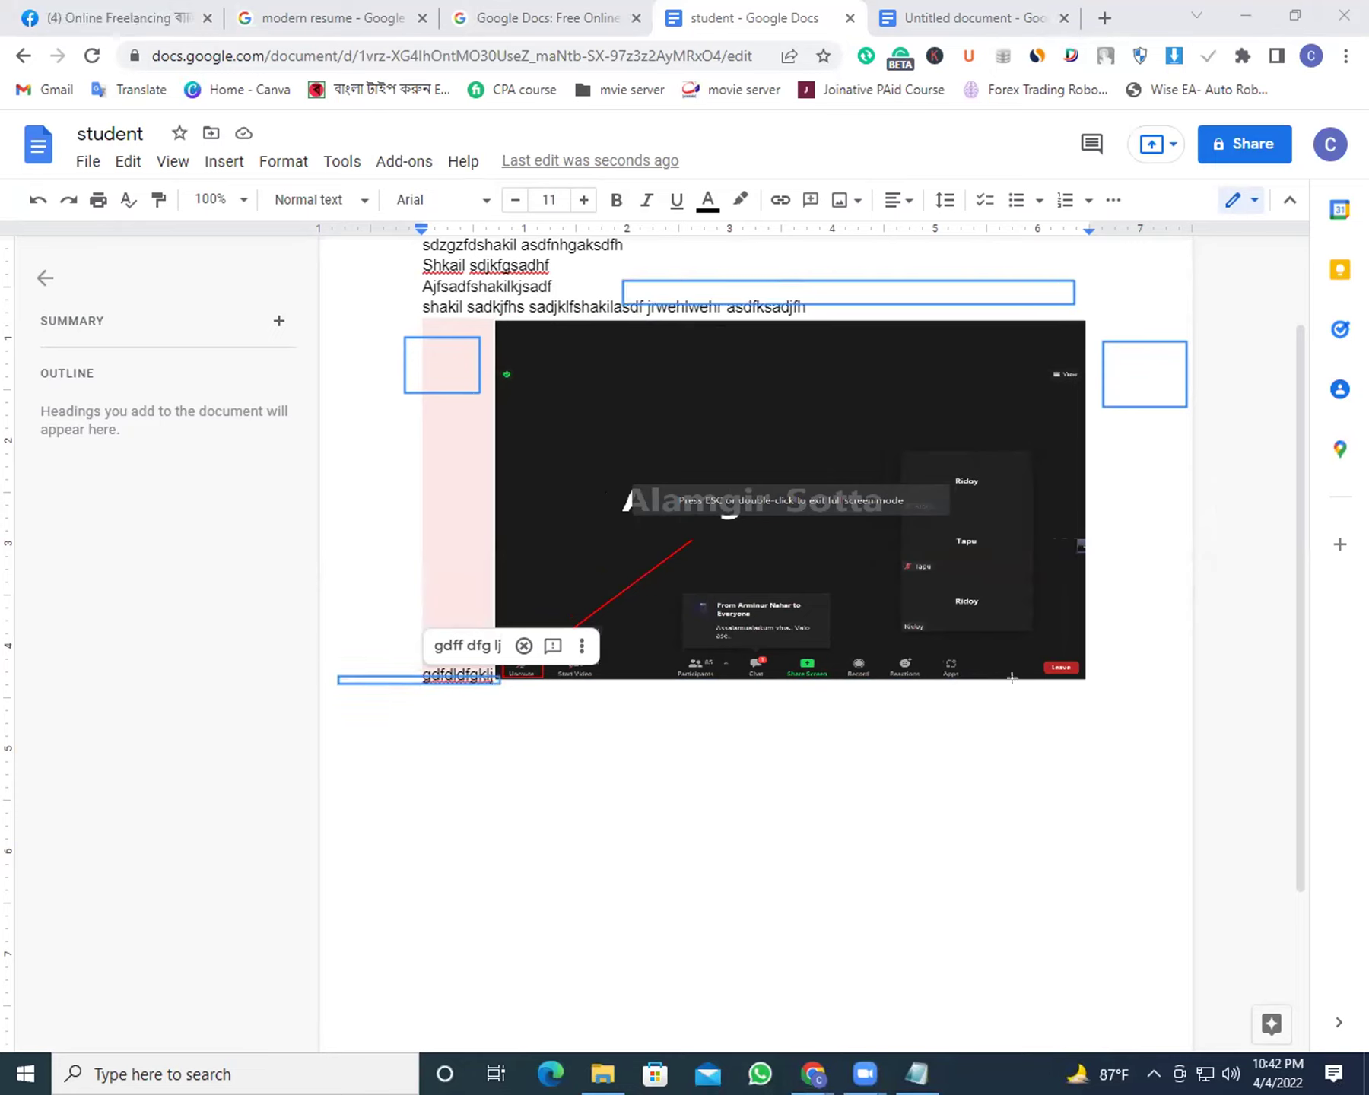
left_click_drag(1100, 646, 1206, 682)
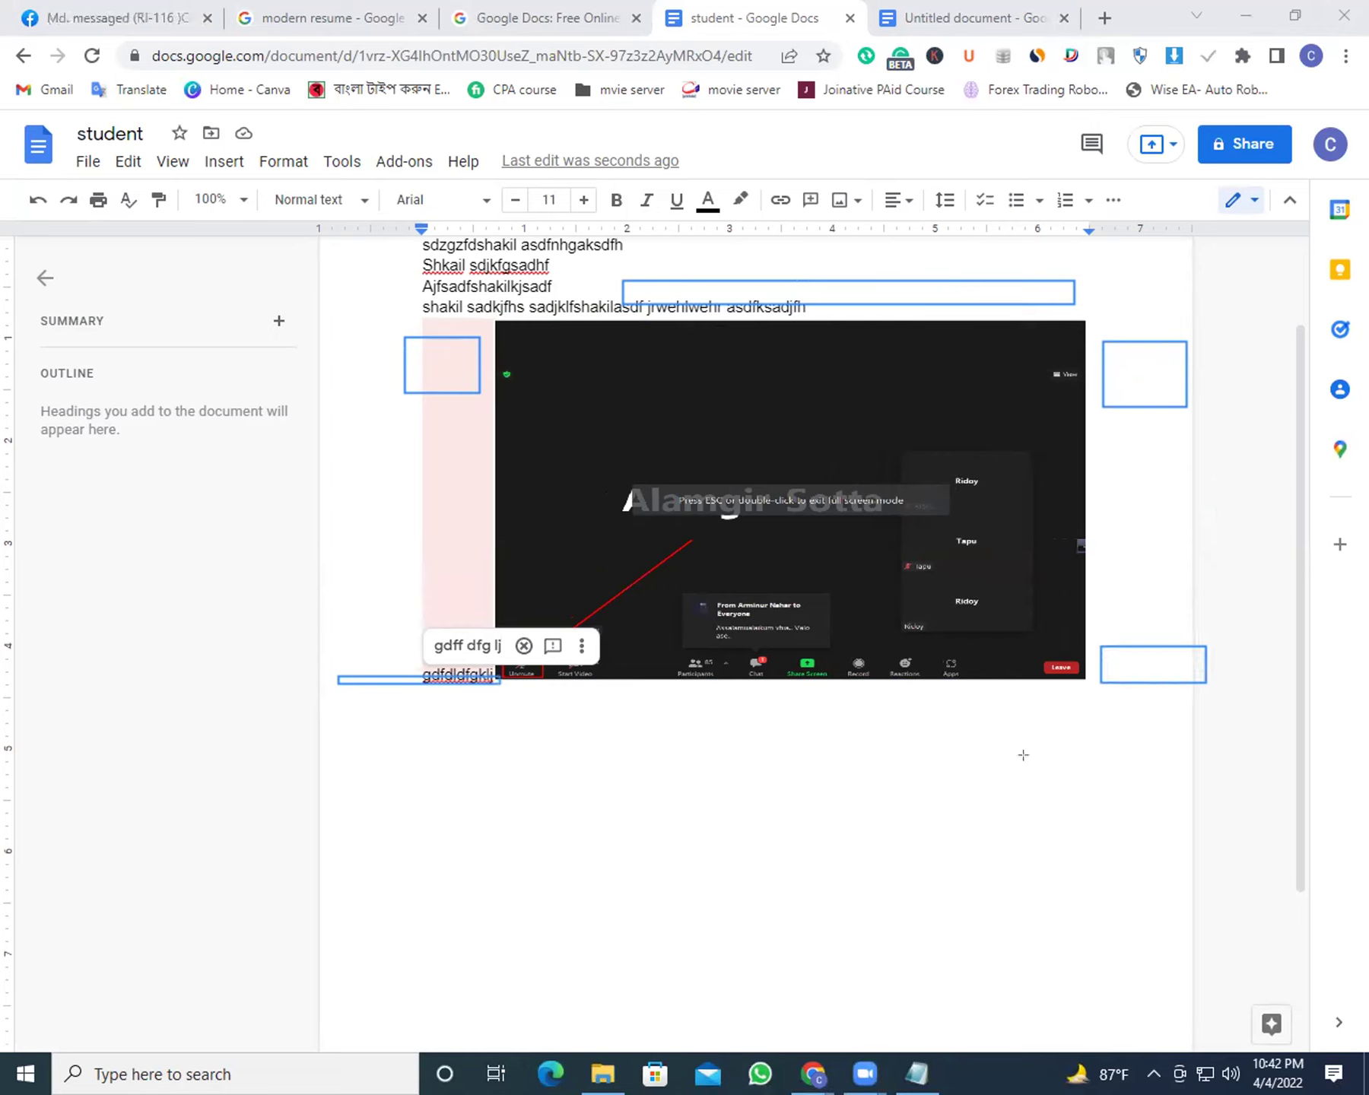
left_click_drag(1087, 320, 1206, 616)
left_click_drag(387, 323, 492, 570)
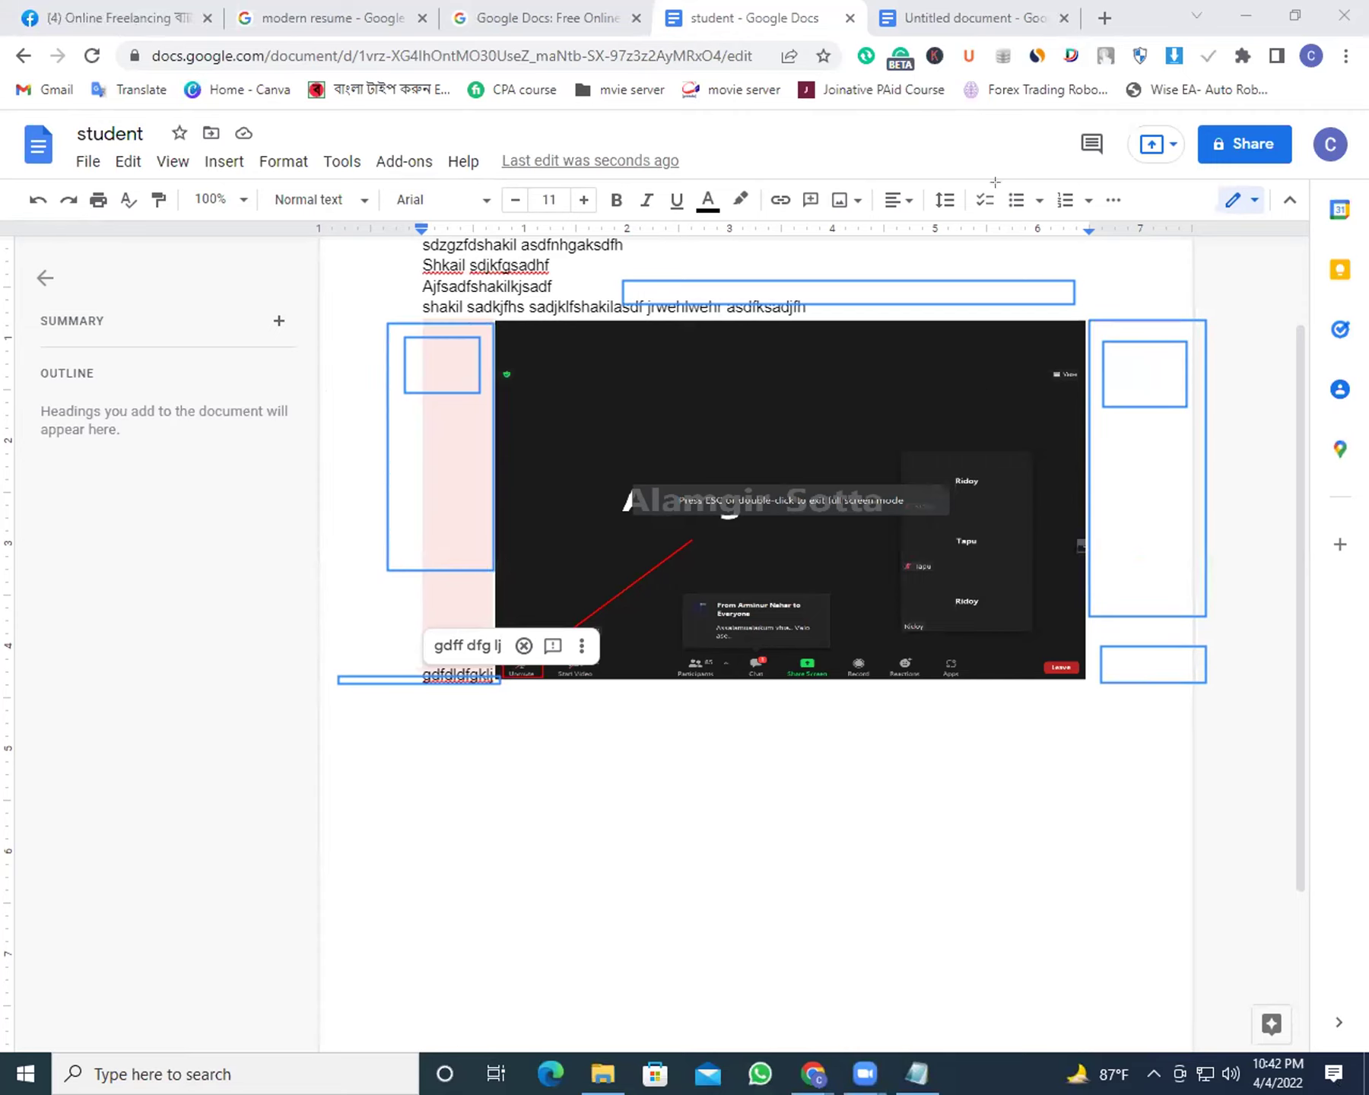
key("e")
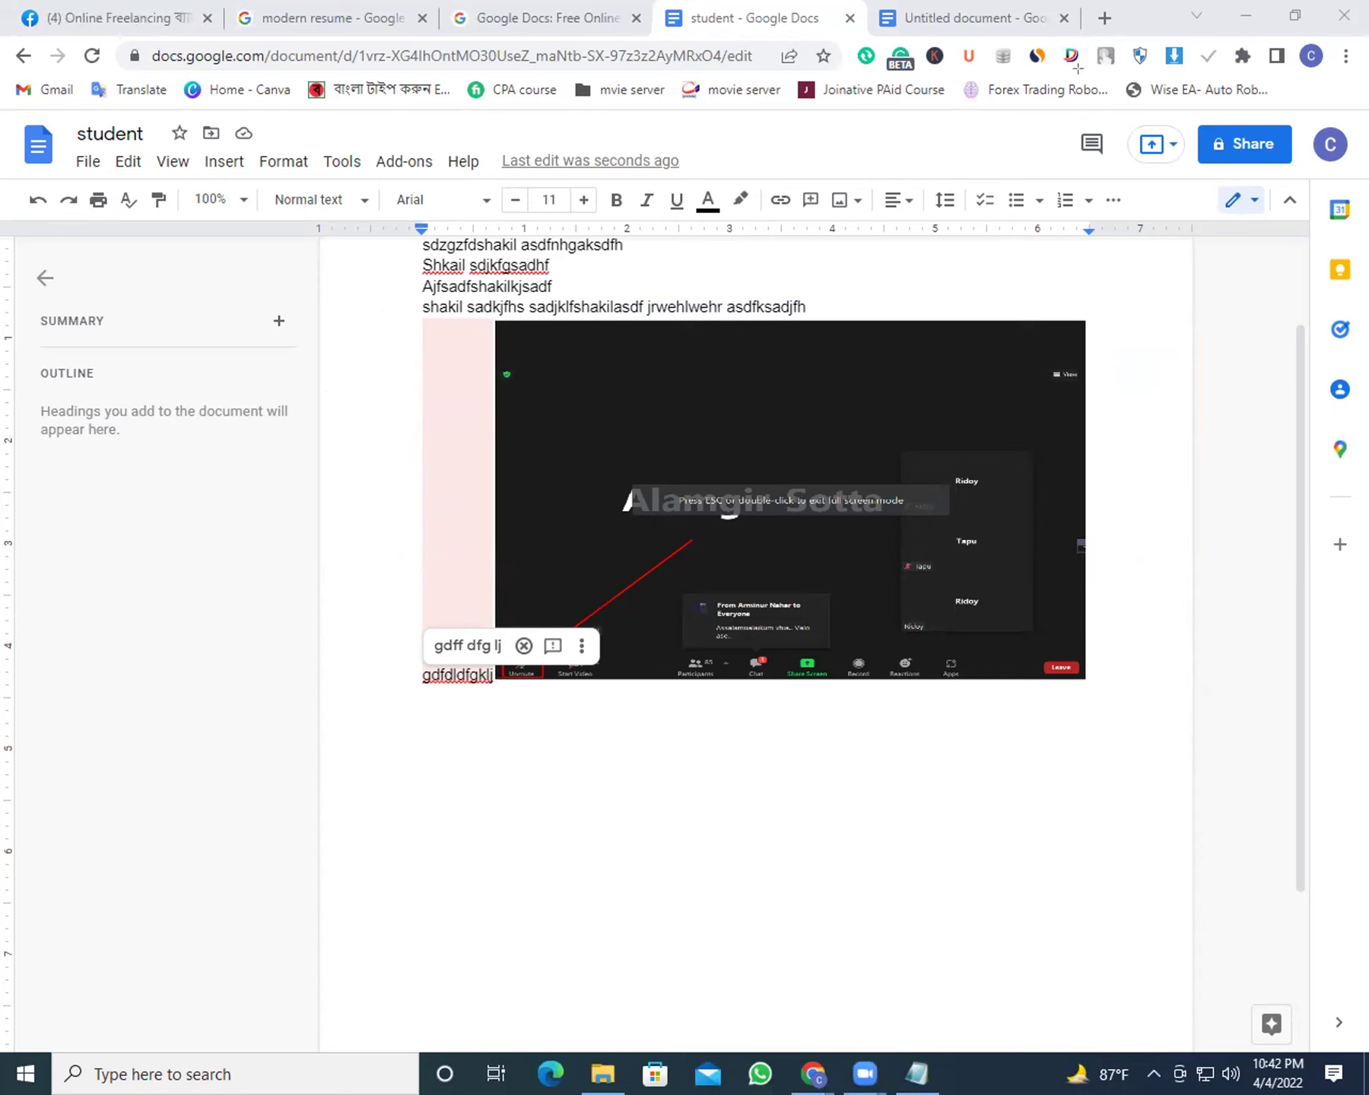
Set the screenshot to Wrap text with 0.13 in margins and close Image options
left_click(850, 402)
left_click(939, 199)
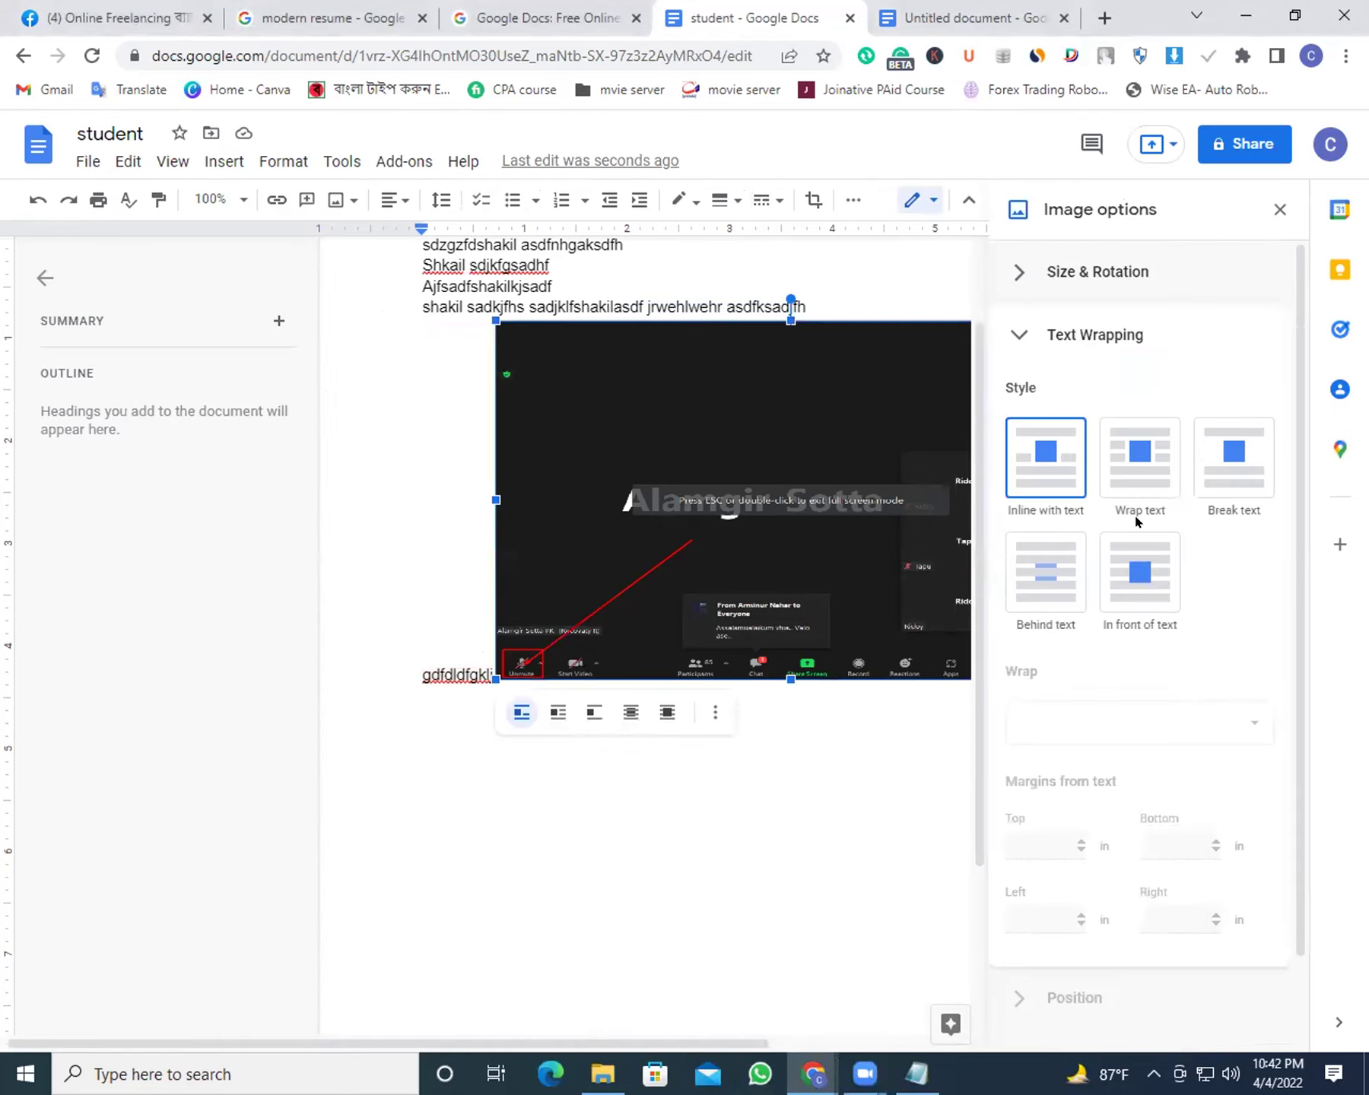
left_click(1139, 470)
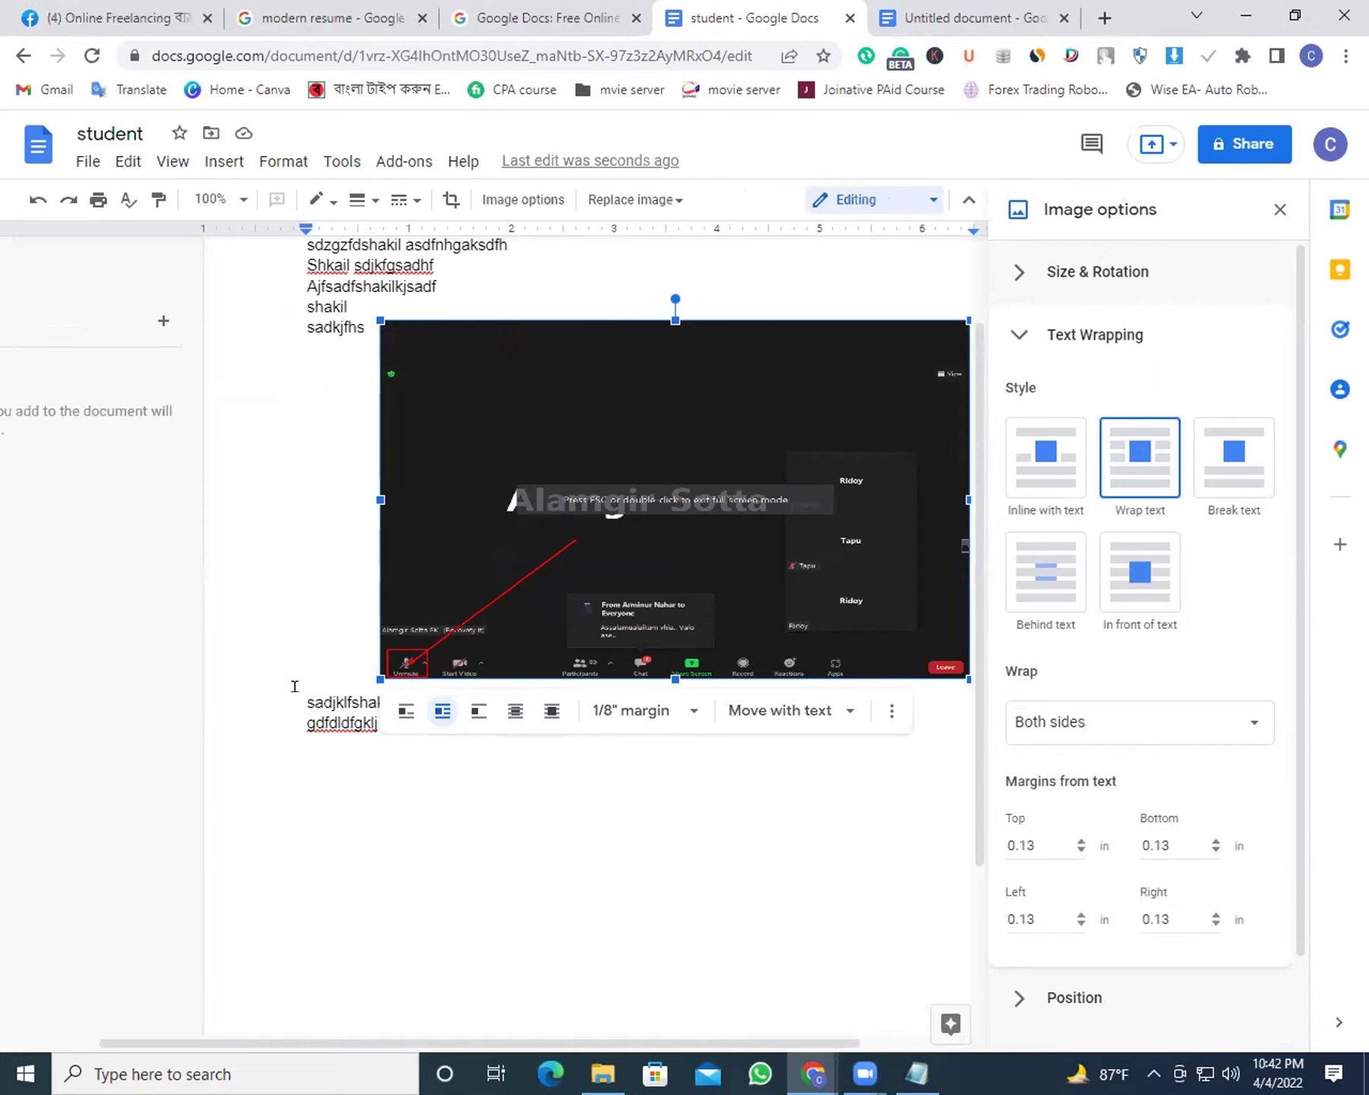
left_click(343, 345)
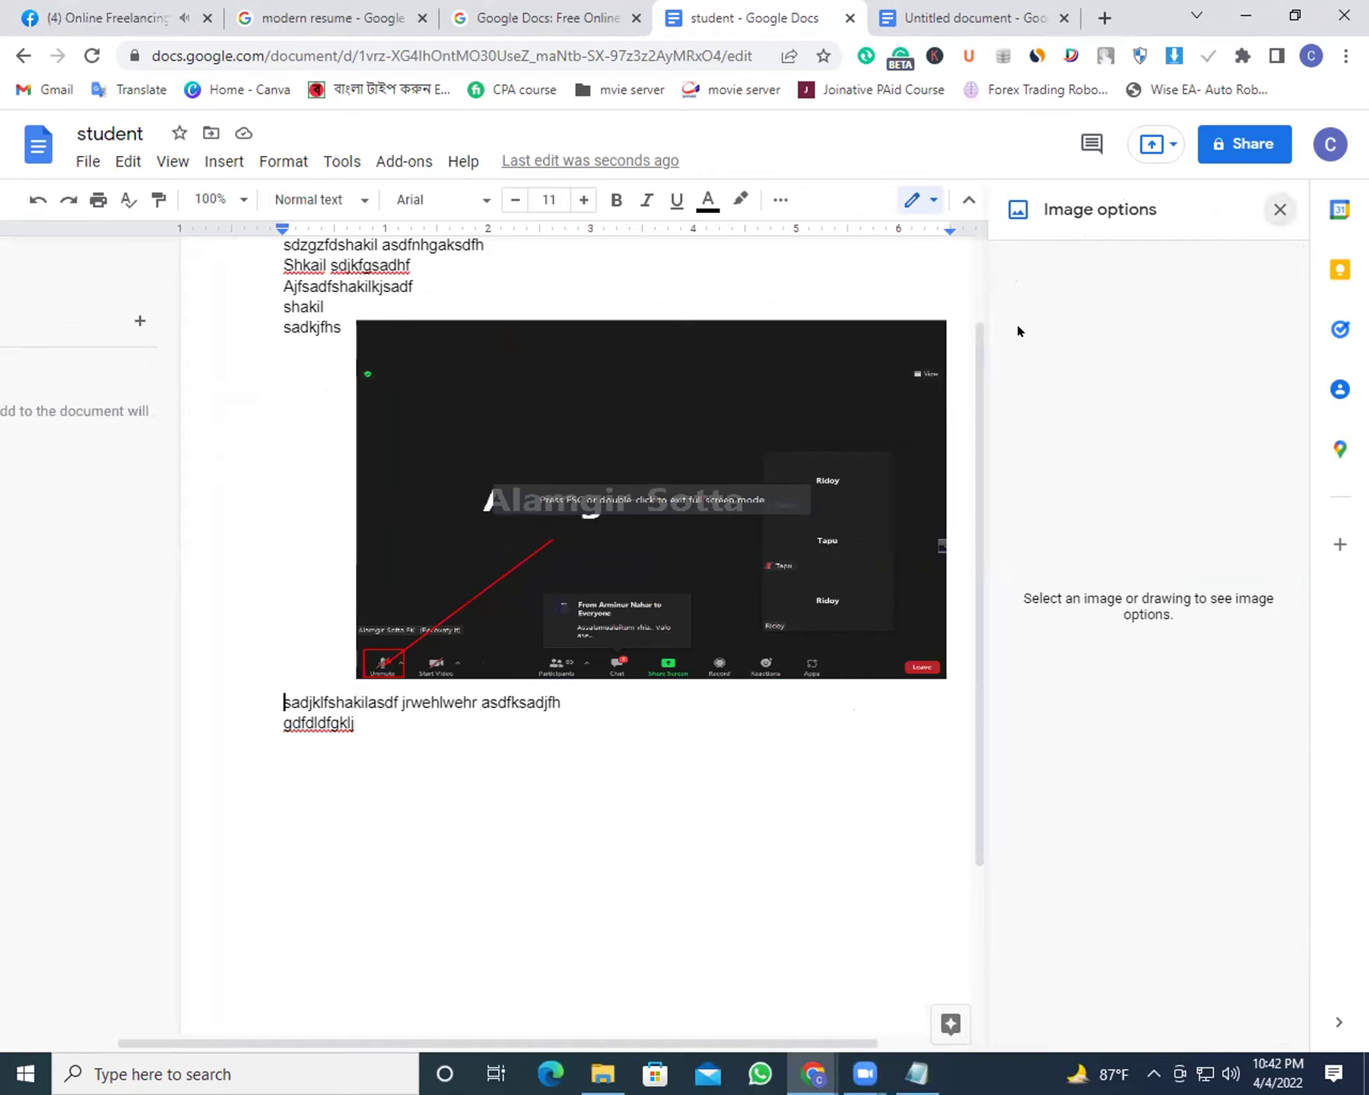
left_click(1106, 319)
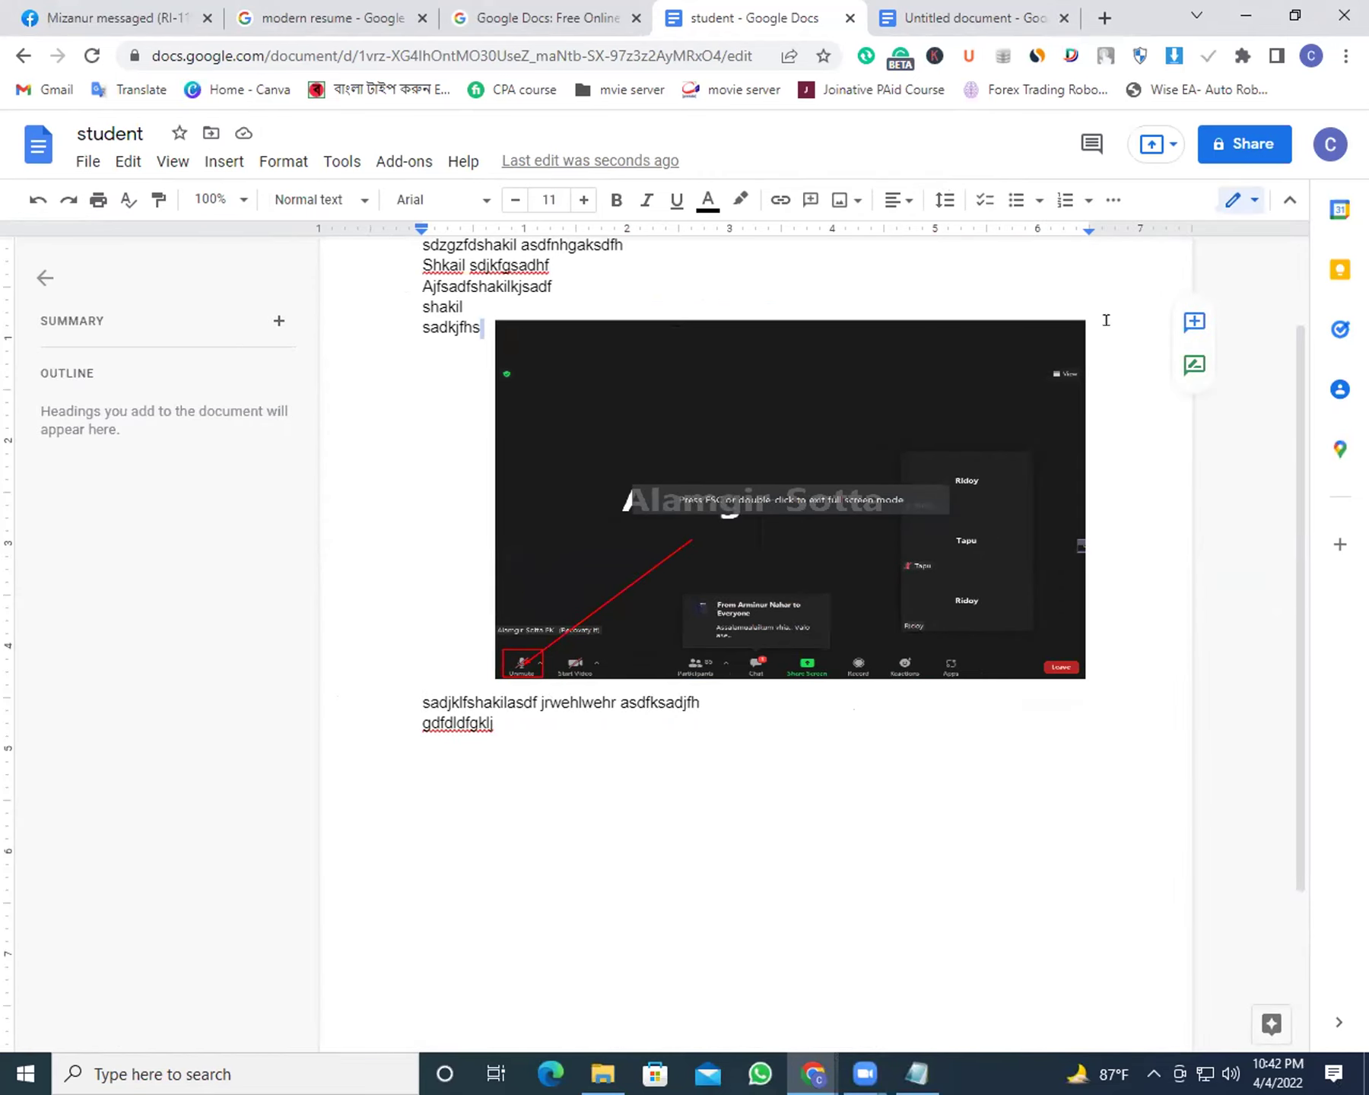
Type 'oiwuqorui', join 'shakil' onto the following line and add 'sdf'
type("oiwuqoruisadjklfshakilasdf jrwehlwehr asdfksadjfh")
left_click(460, 321)
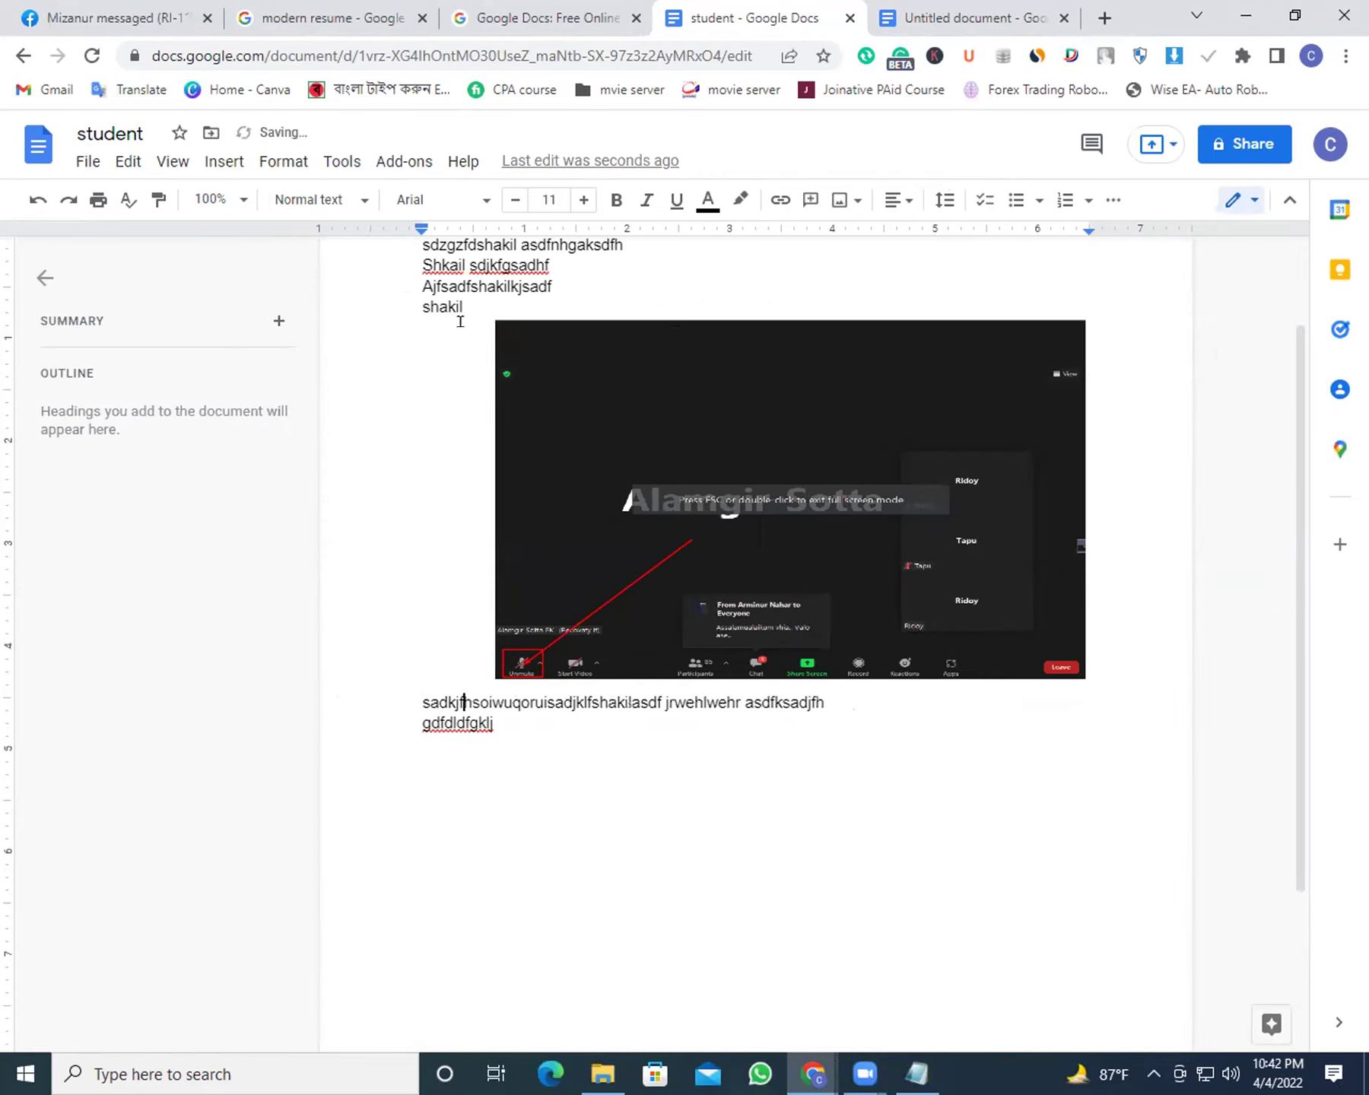
left_click(498, 323)
left_click(464, 303)
key("Delete")
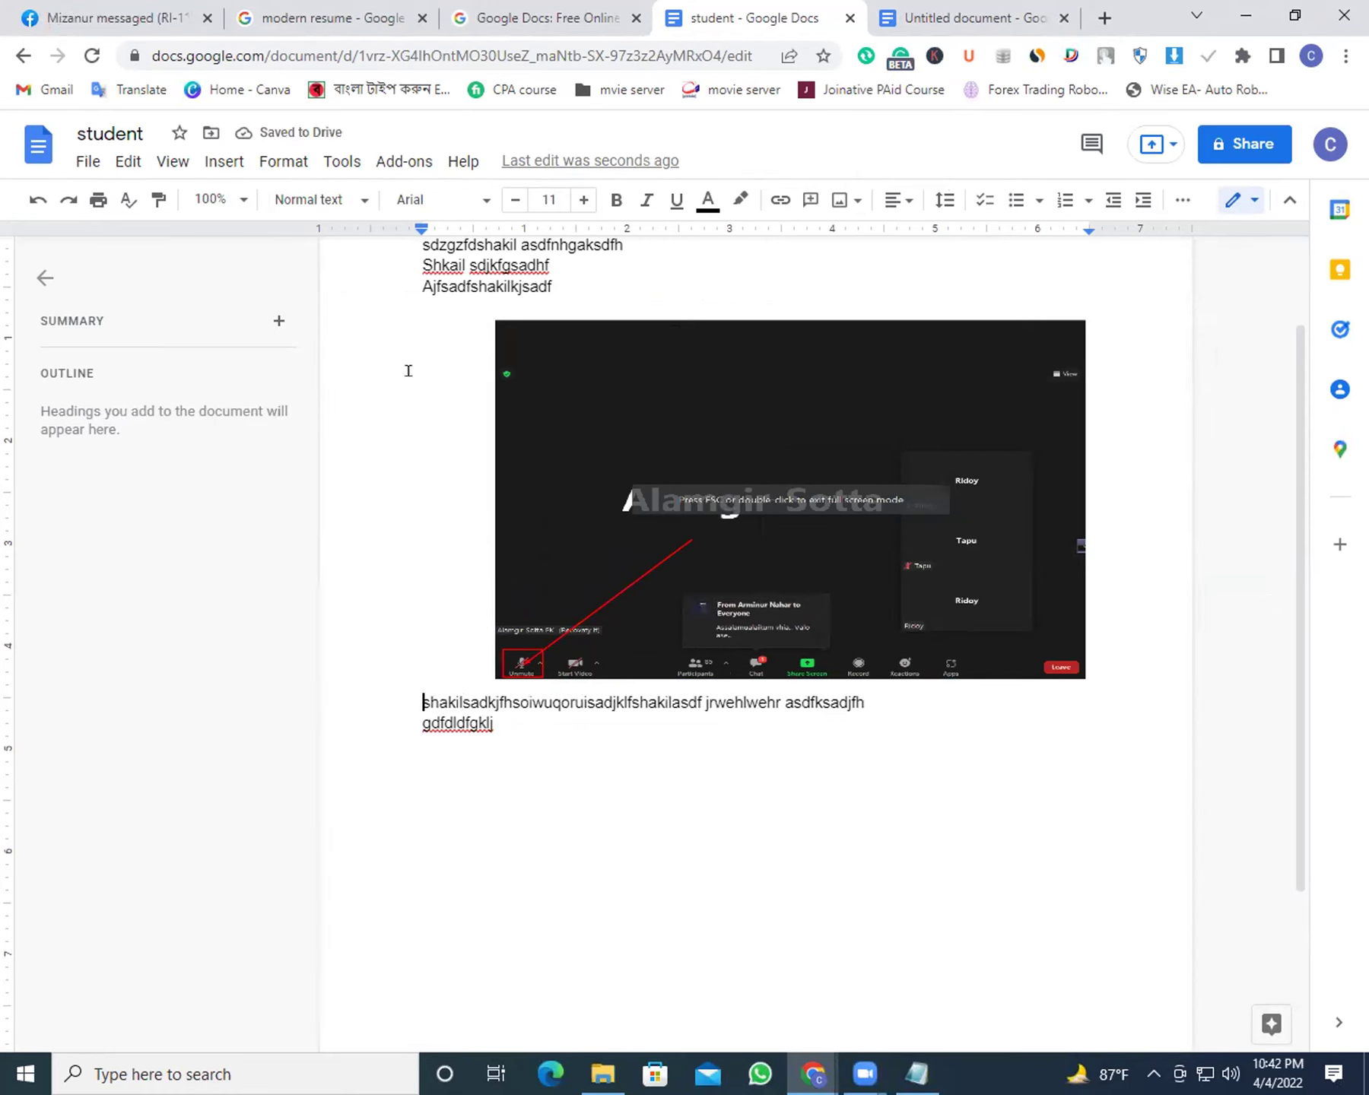
type("sdf")
Add a new line below 'Ajfsadfshakilkjsadf' with the long 'asd;lfkasd…' string
left_click(712, 339)
left_click(633, 282)
key("Return")
type("asd;lfkasd;lkfj;")
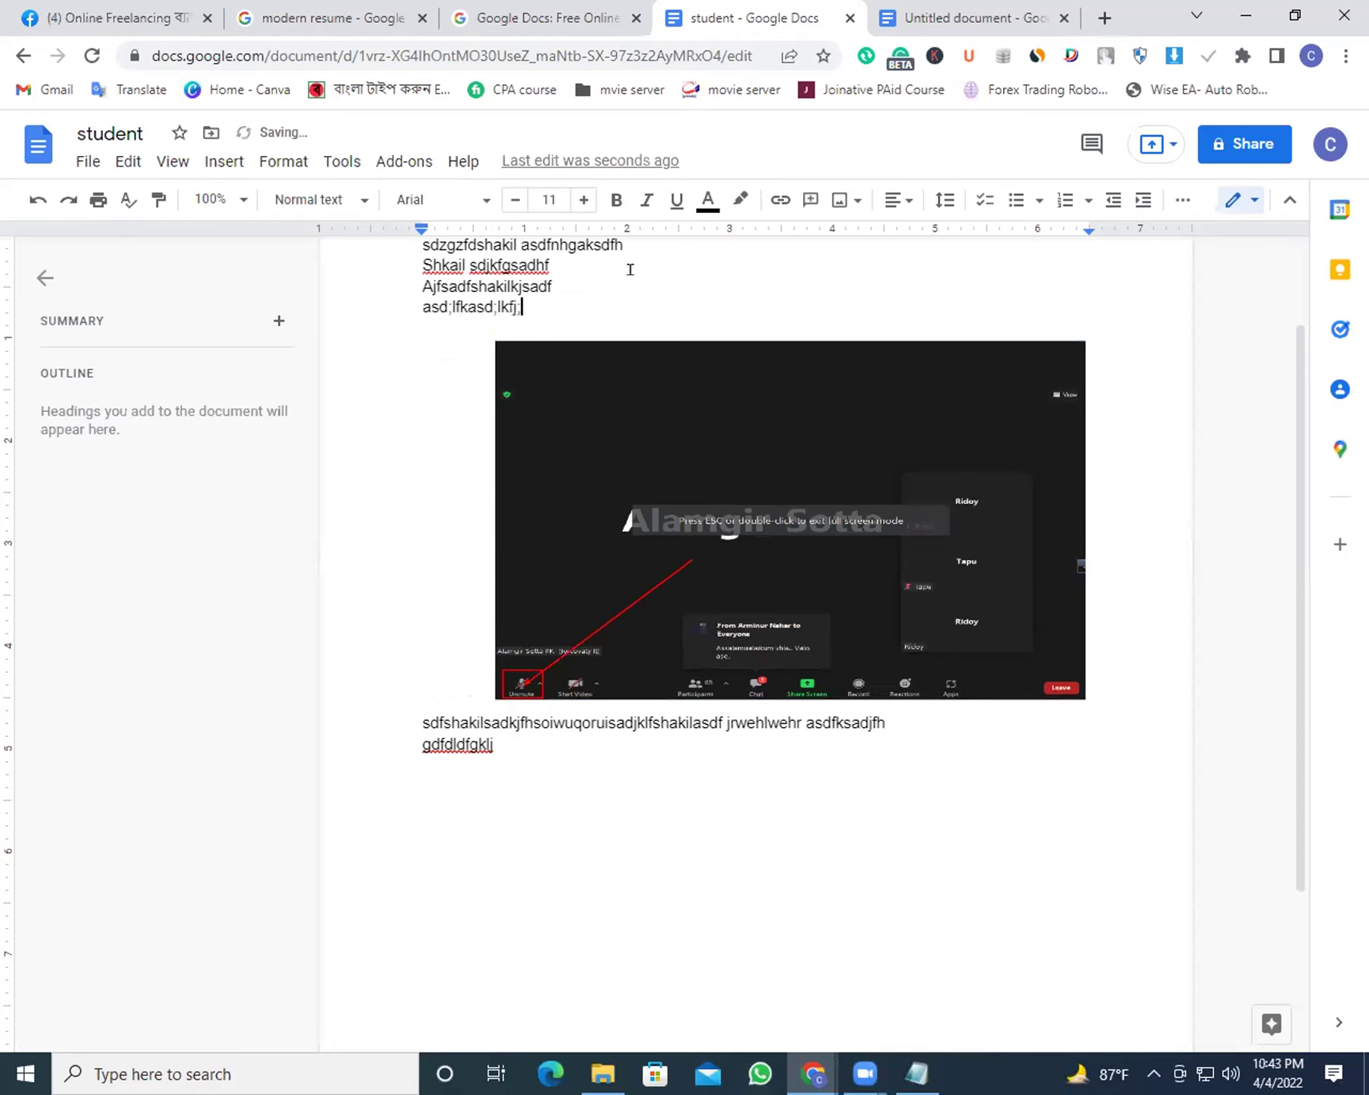
type("lasdlkf'sadlkfsadlf;ladksssssssssssssssssssss")
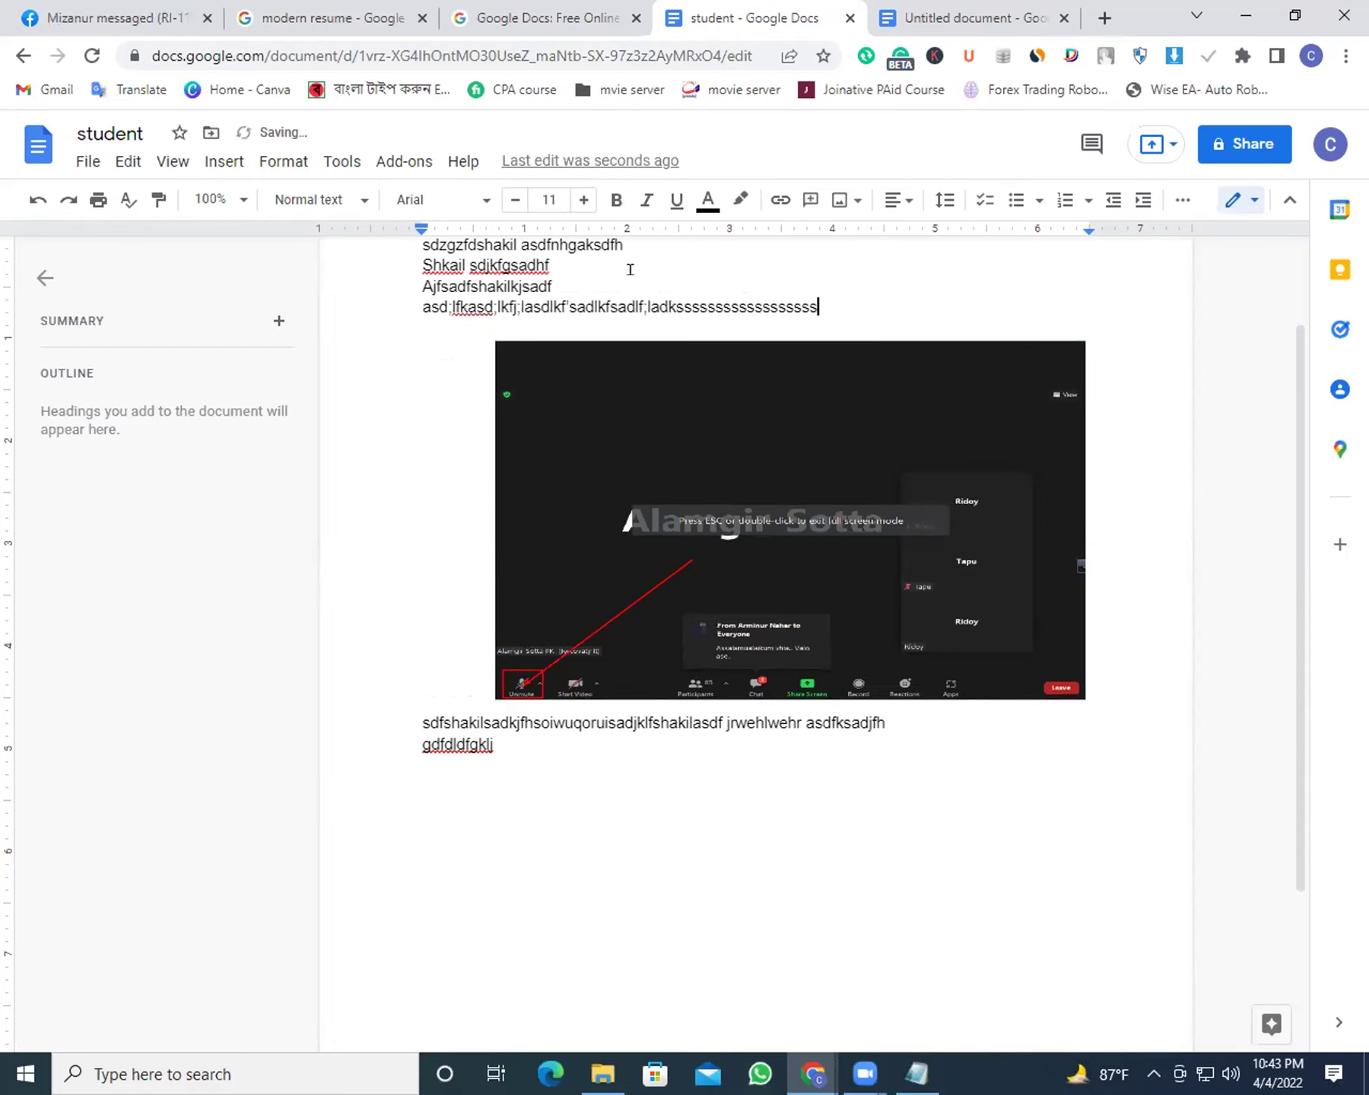
type("sssssssssssssssssssssssssssssssssssssssssssssssssssssssssss")
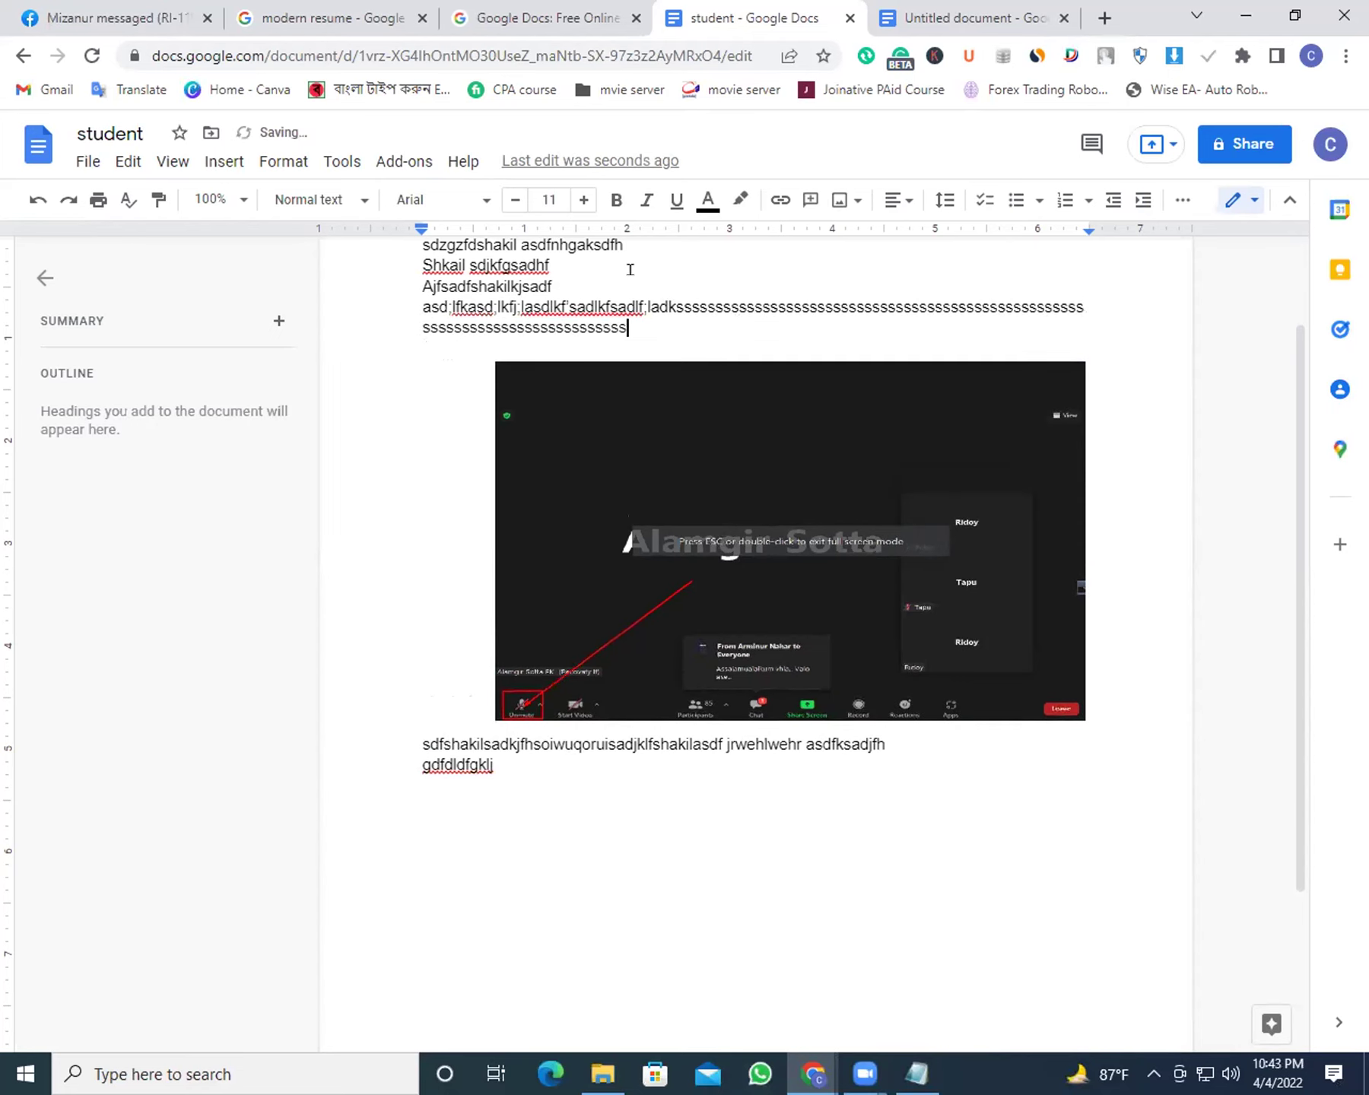
Type 'asdf' on the line below the image, then trim its trailing characters
left_click(456, 372)
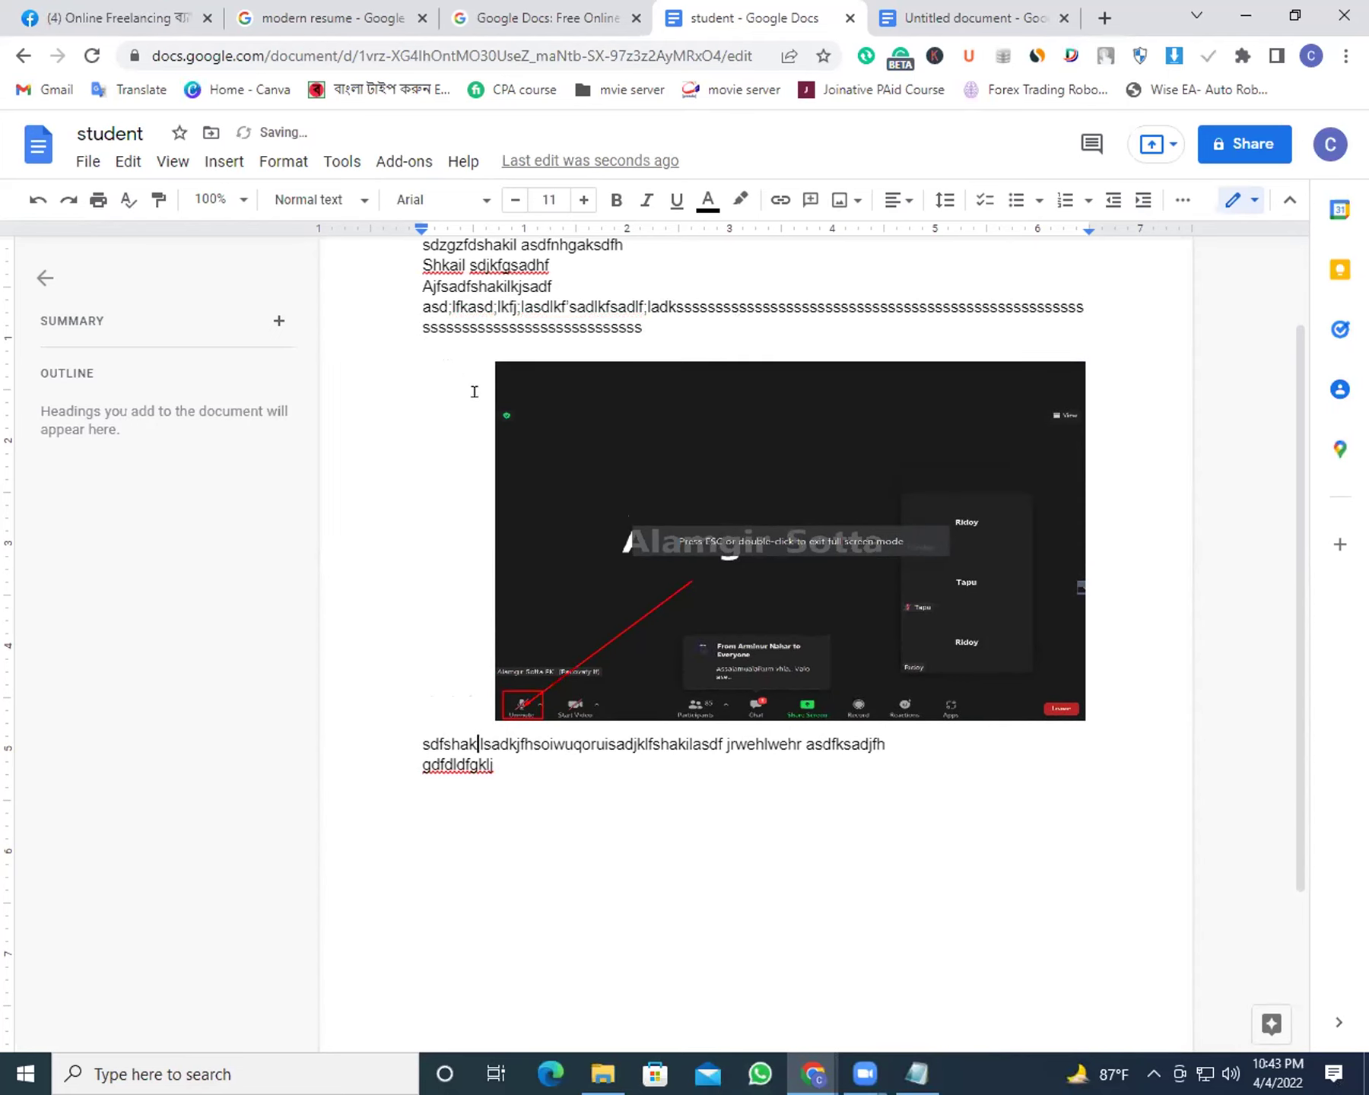
left_click(1116, 598)
left_click(952, 593)
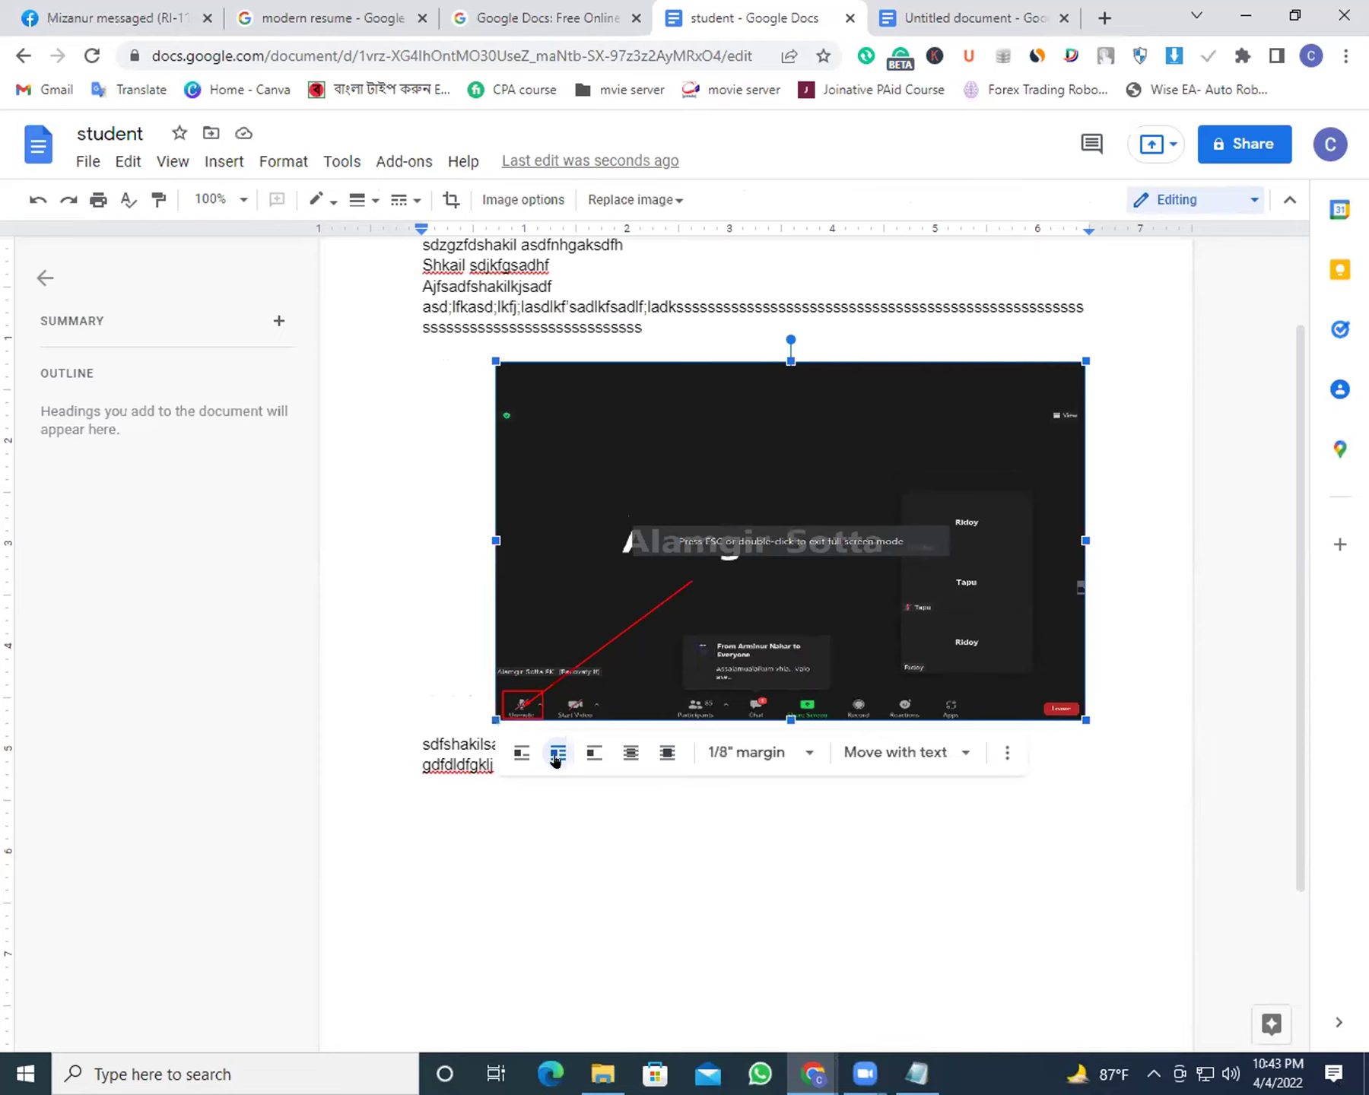
left_click(1114, 379)
type("asdf jrwehlwehr asdfksadjfhasdf")
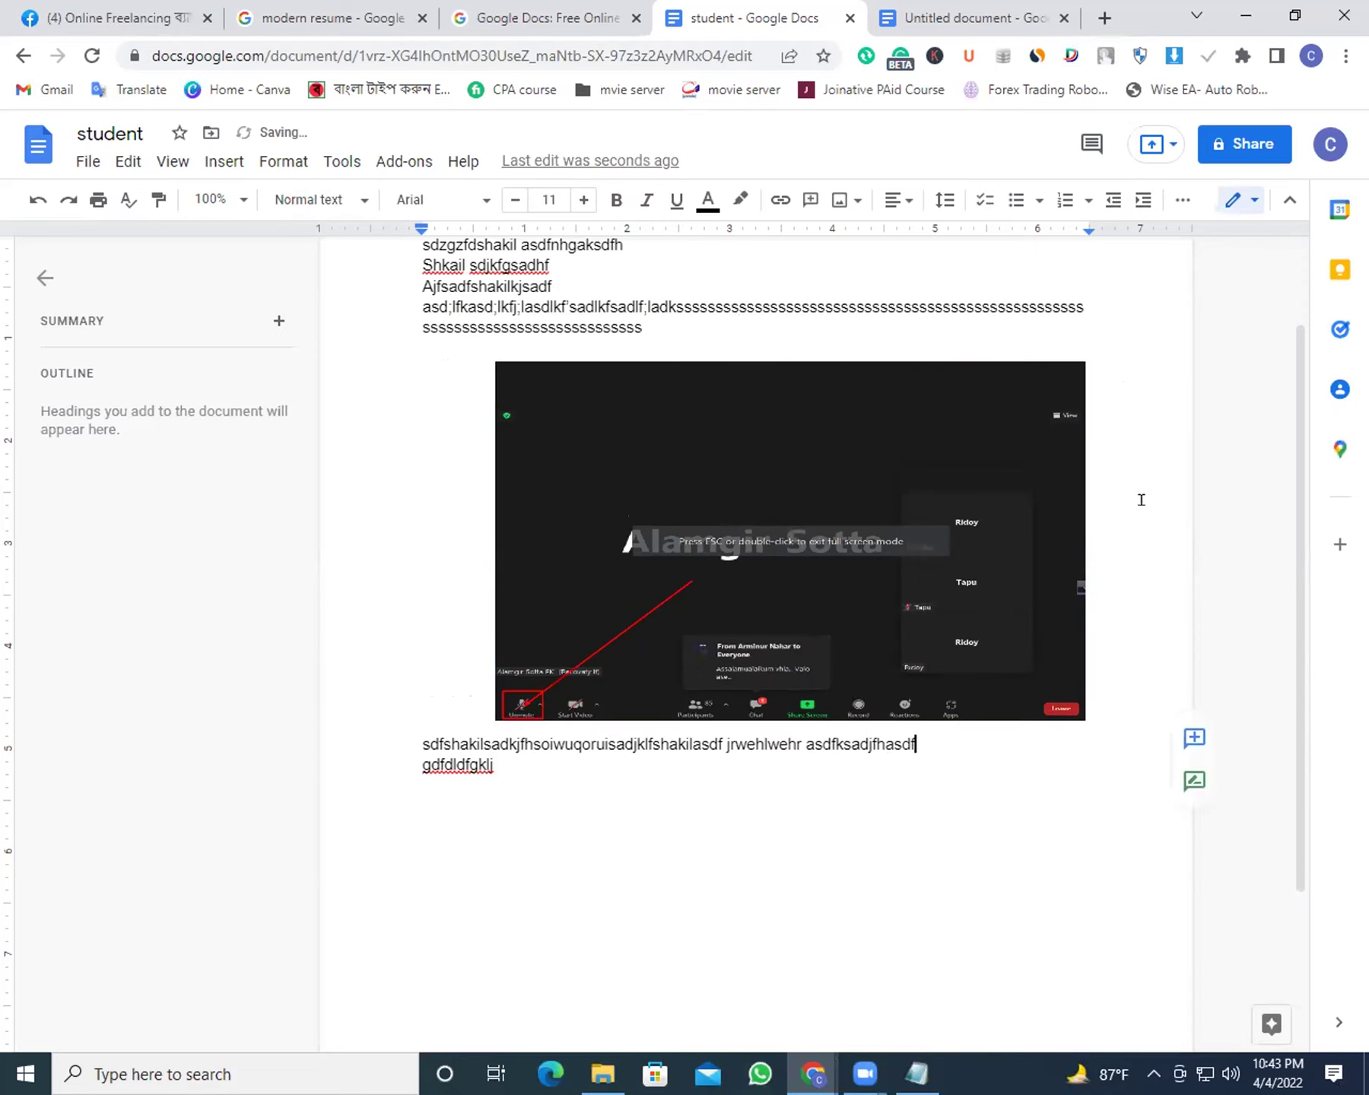
key("BackSpace")
key("BackSpace")
key("BackSpace")
key("BackSpace")
key("BackSpace")
key("BackSpace")
key("BackSpace")
key("BackSpace")
key("BackSpace")
key("BackSpace")
key("BackSpace")
key("BackSpace")
key("BackSpace")
key("BackSpace")
key("BackSpace")
key("BackSpace")
key("BackSpace")
key("BackSpace")
key("BackSpace")
key("BackSpace")
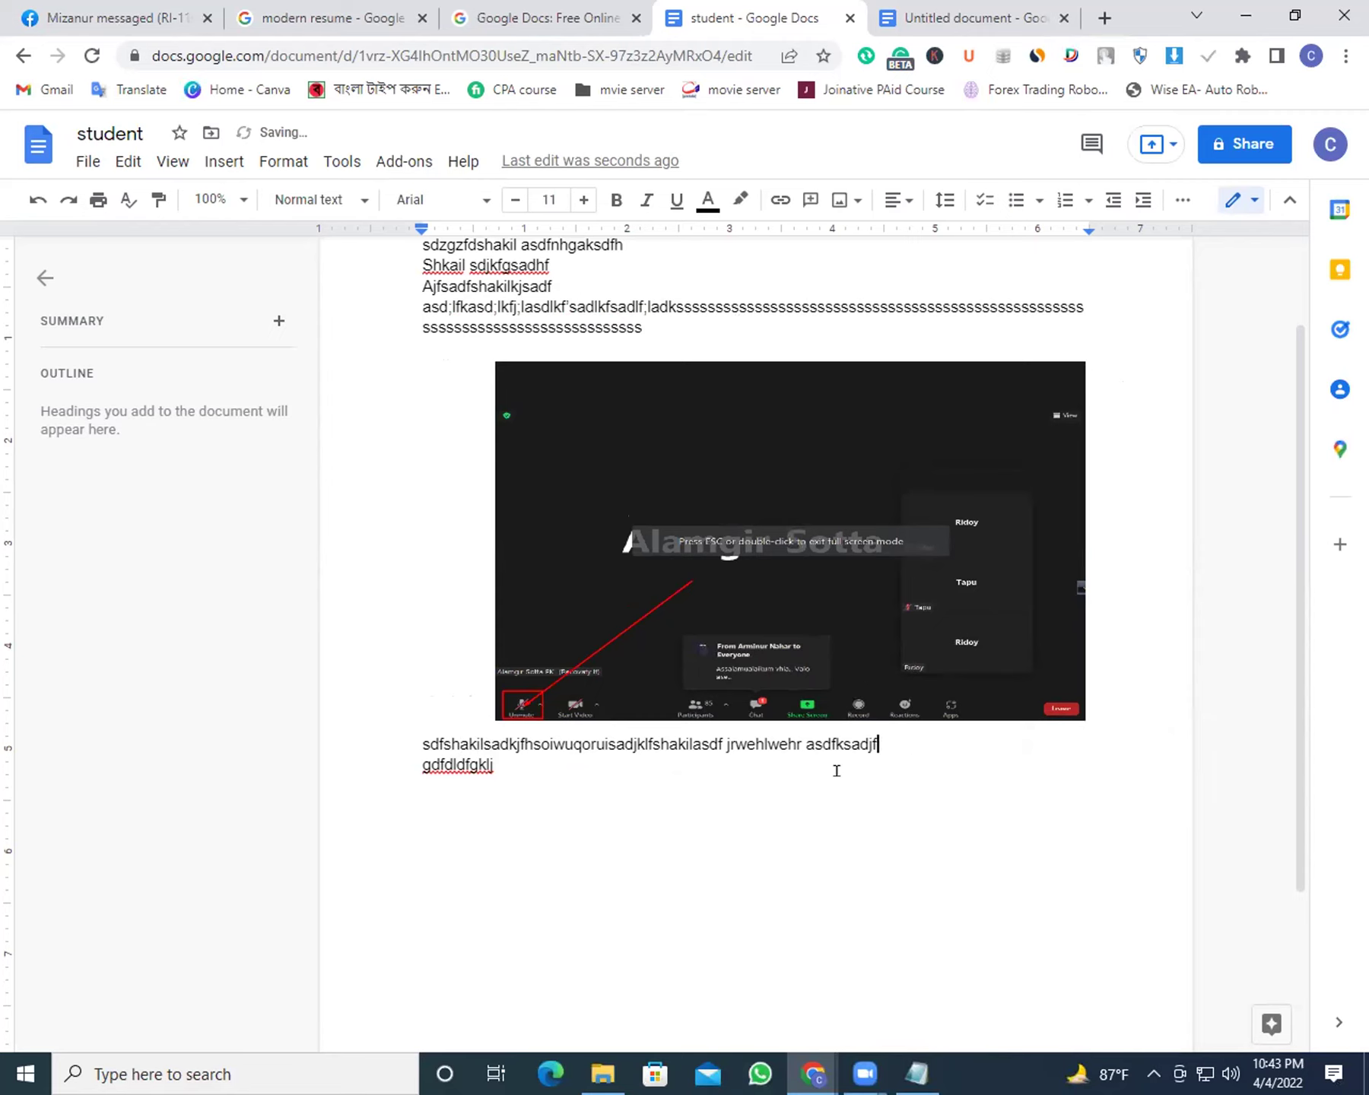
key("BackSpace")
key("BackSpace")
key("BackSpace")
key("BackSpace")
key("BackSpace")
key("BackSpace")
key("BackSpace")
key("BackSpace")
key("BackSpace")
key("BackSpace")
key("BackSpace")
key("BackSpace")
key("BackSpace")
key("BackSpace")
key("BackSpace")
key("BackSpace")
key("BackSpace")
key("BackSpace")
key("BackSpace")
key("BackSpace")
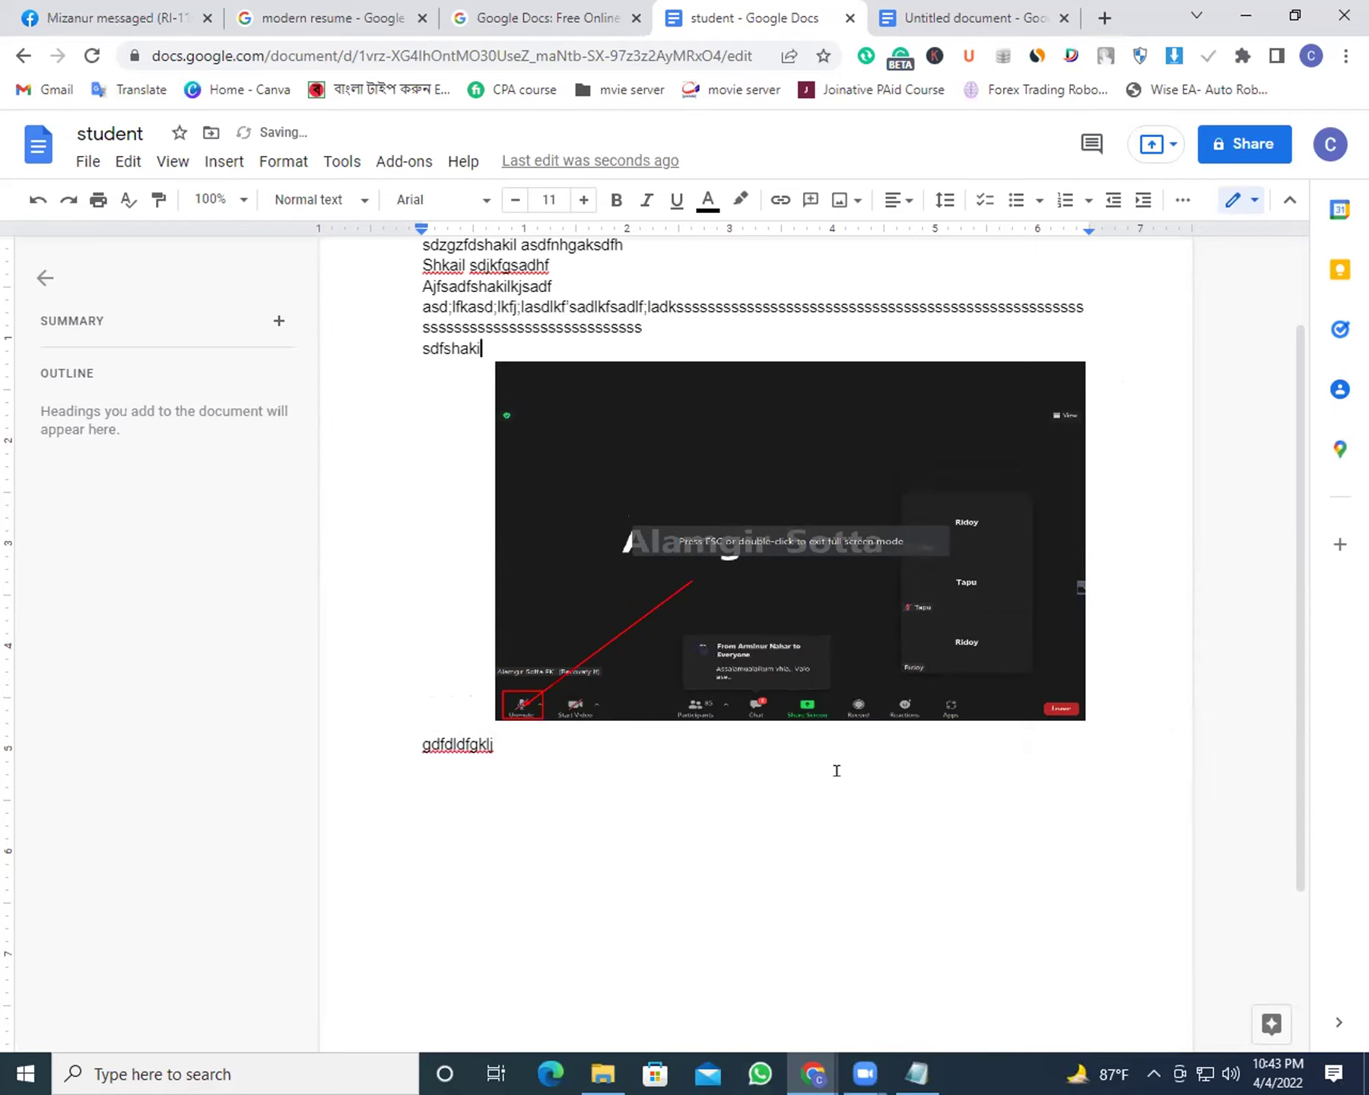
key("BackSpace")
key("BackSpace")
key("BackSpace")
key("BackSpace")
key("BackSpace")
key("BackSpace")
key("BackSpace")
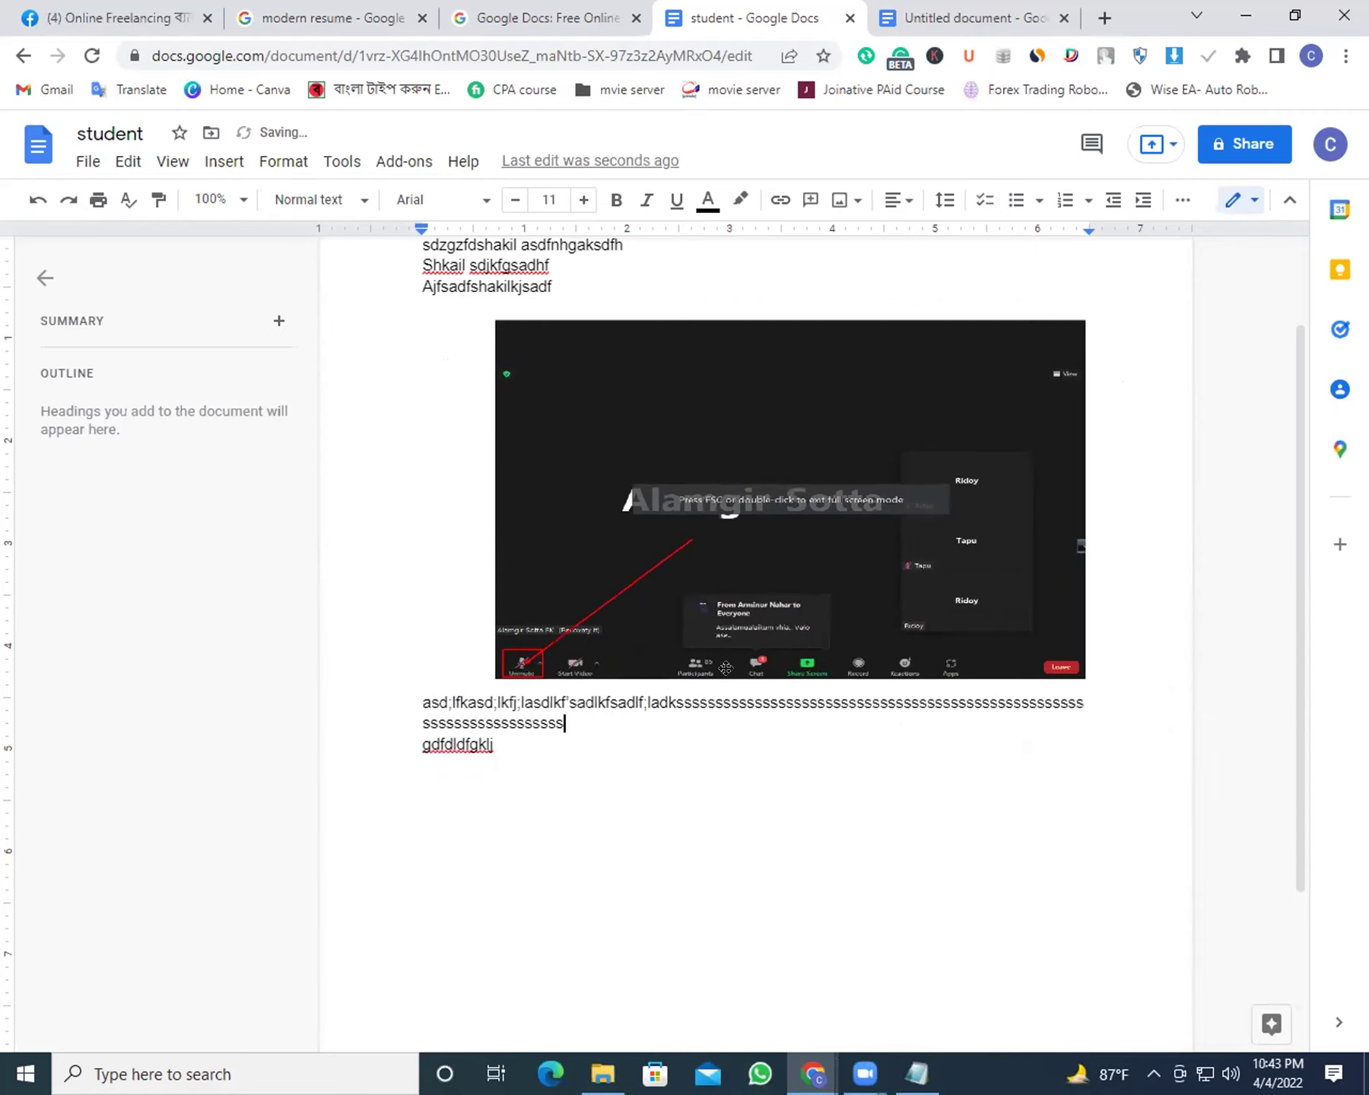
Set the screenshot to Break text
left_click(799, 453)
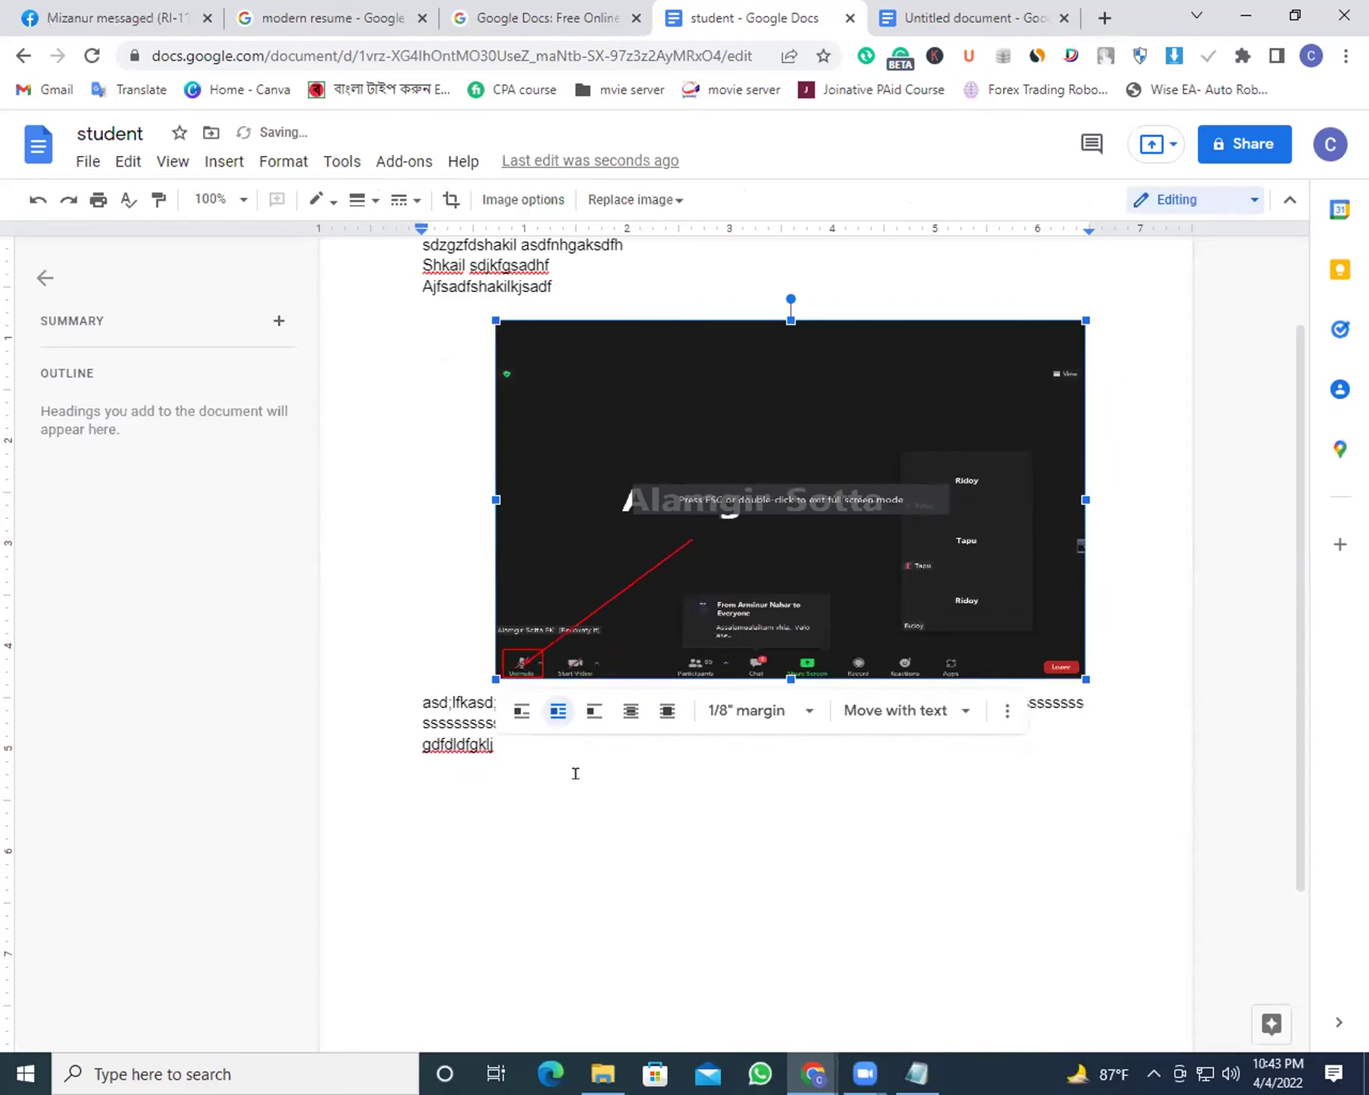
left_click(593, 712)
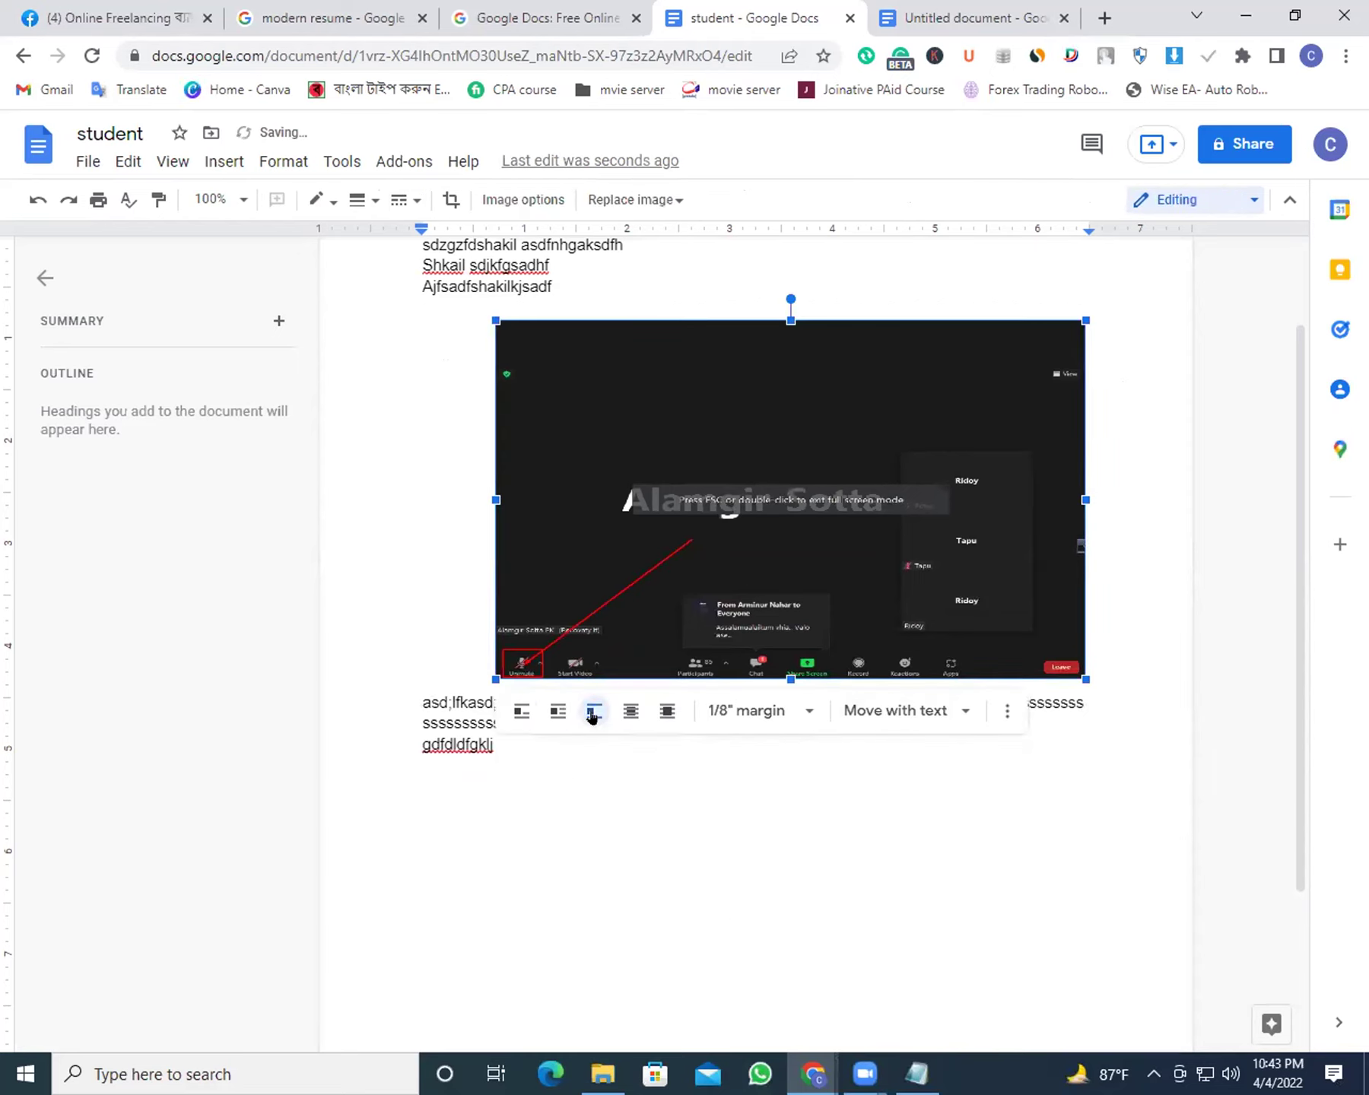
left_click(642, 749)
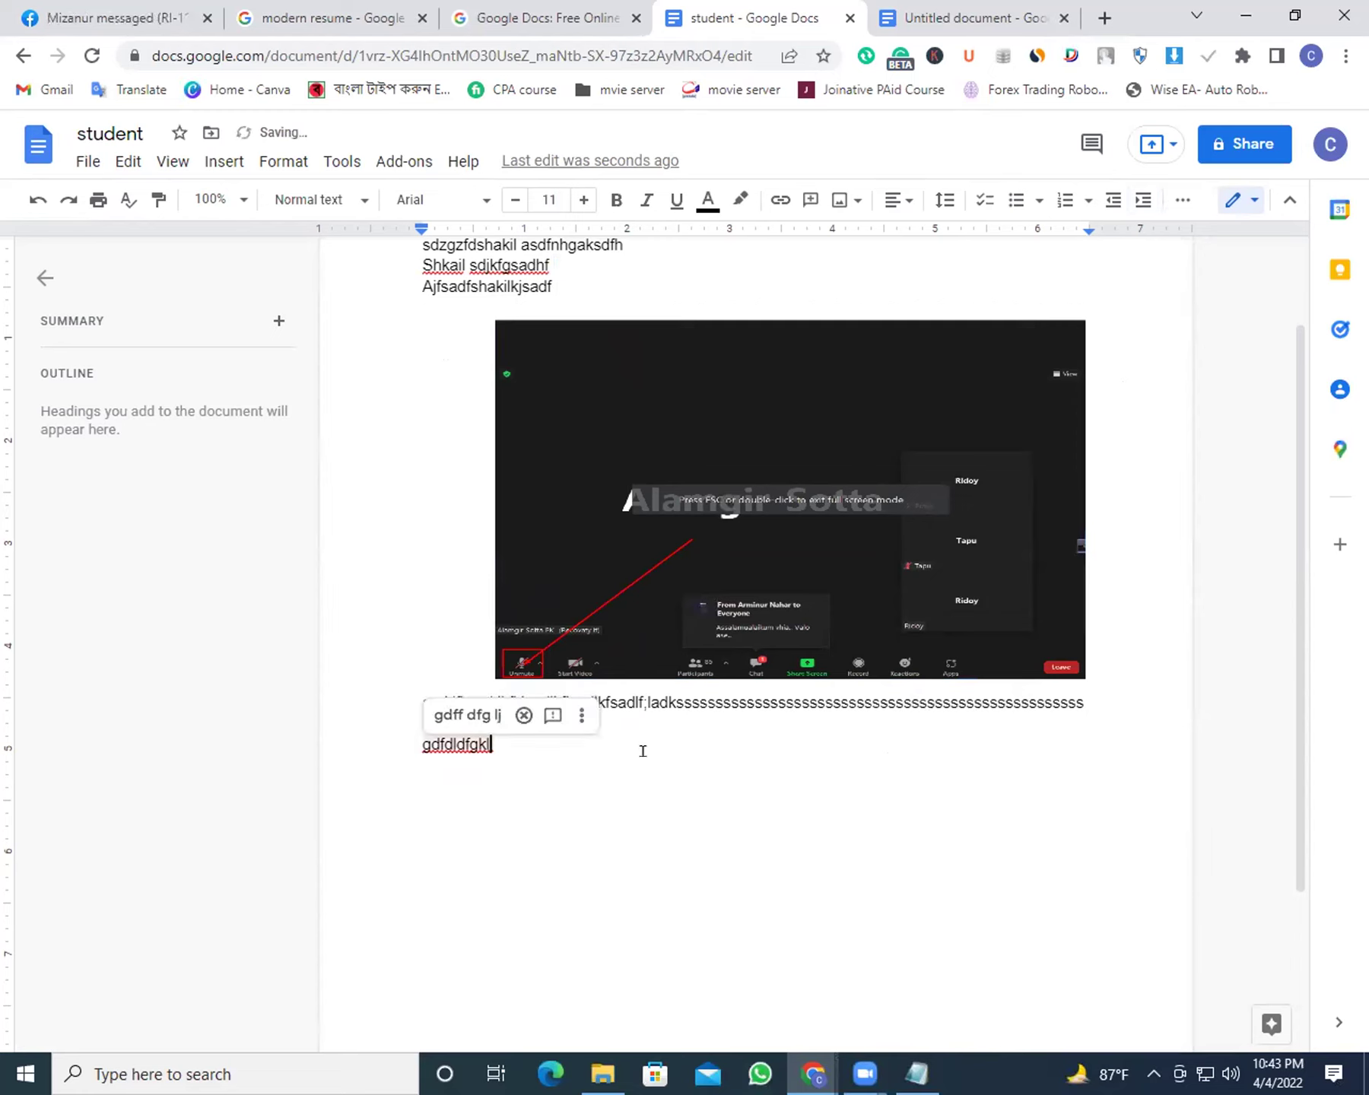
Put the screenshot behind text and colour the trailing run of s's white
left_click(732, 506)
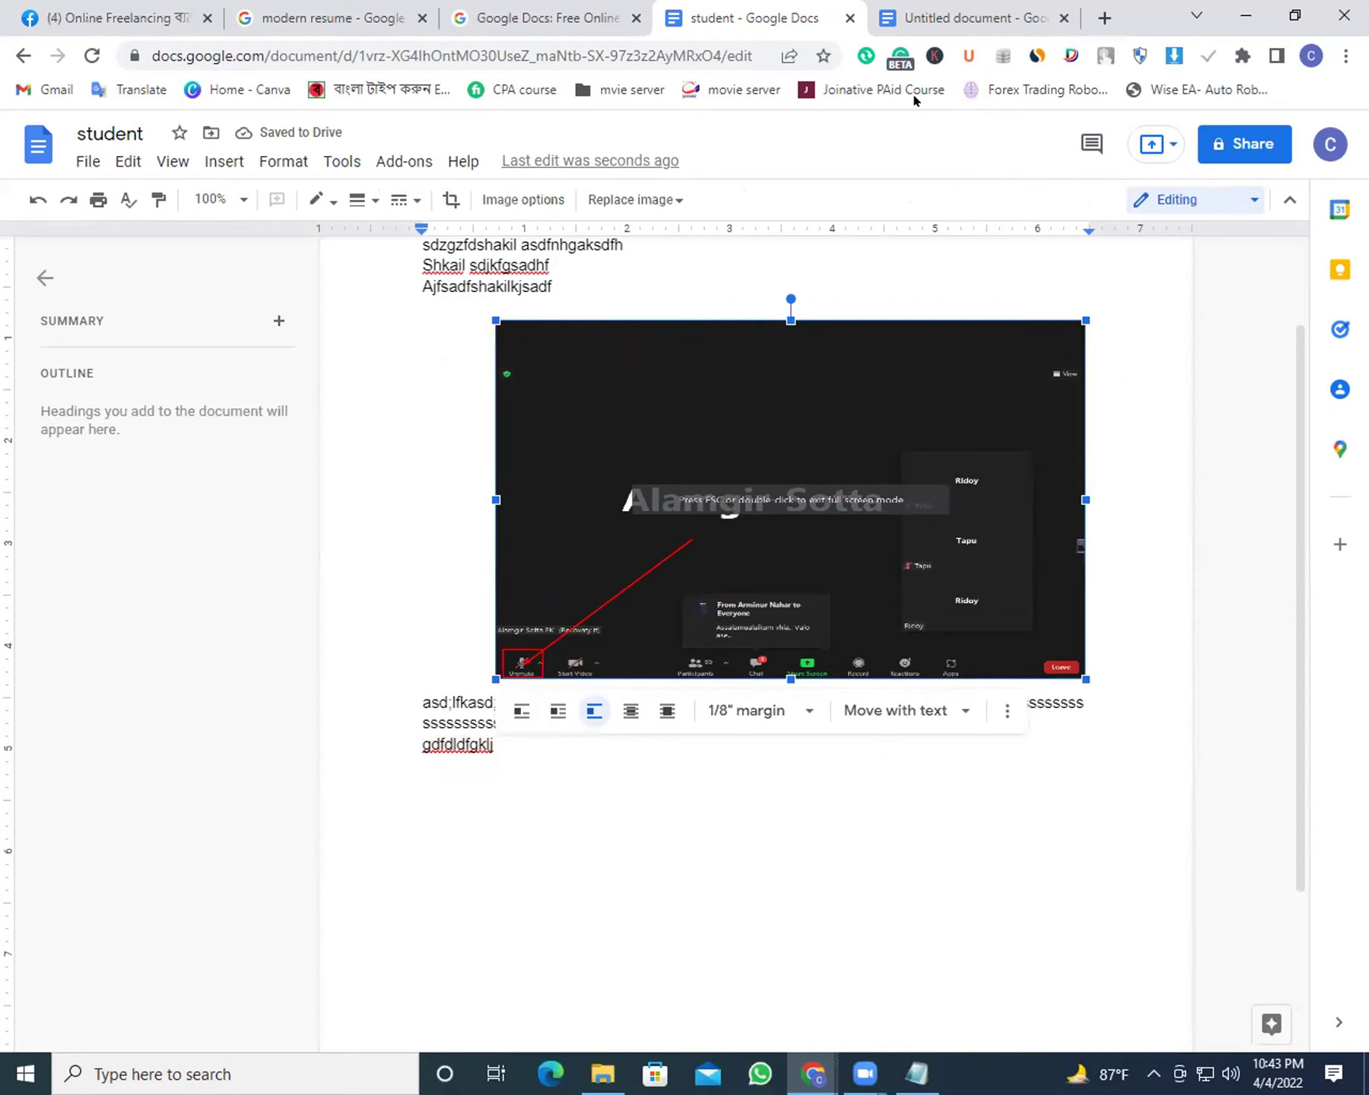
left_click(524, 199)
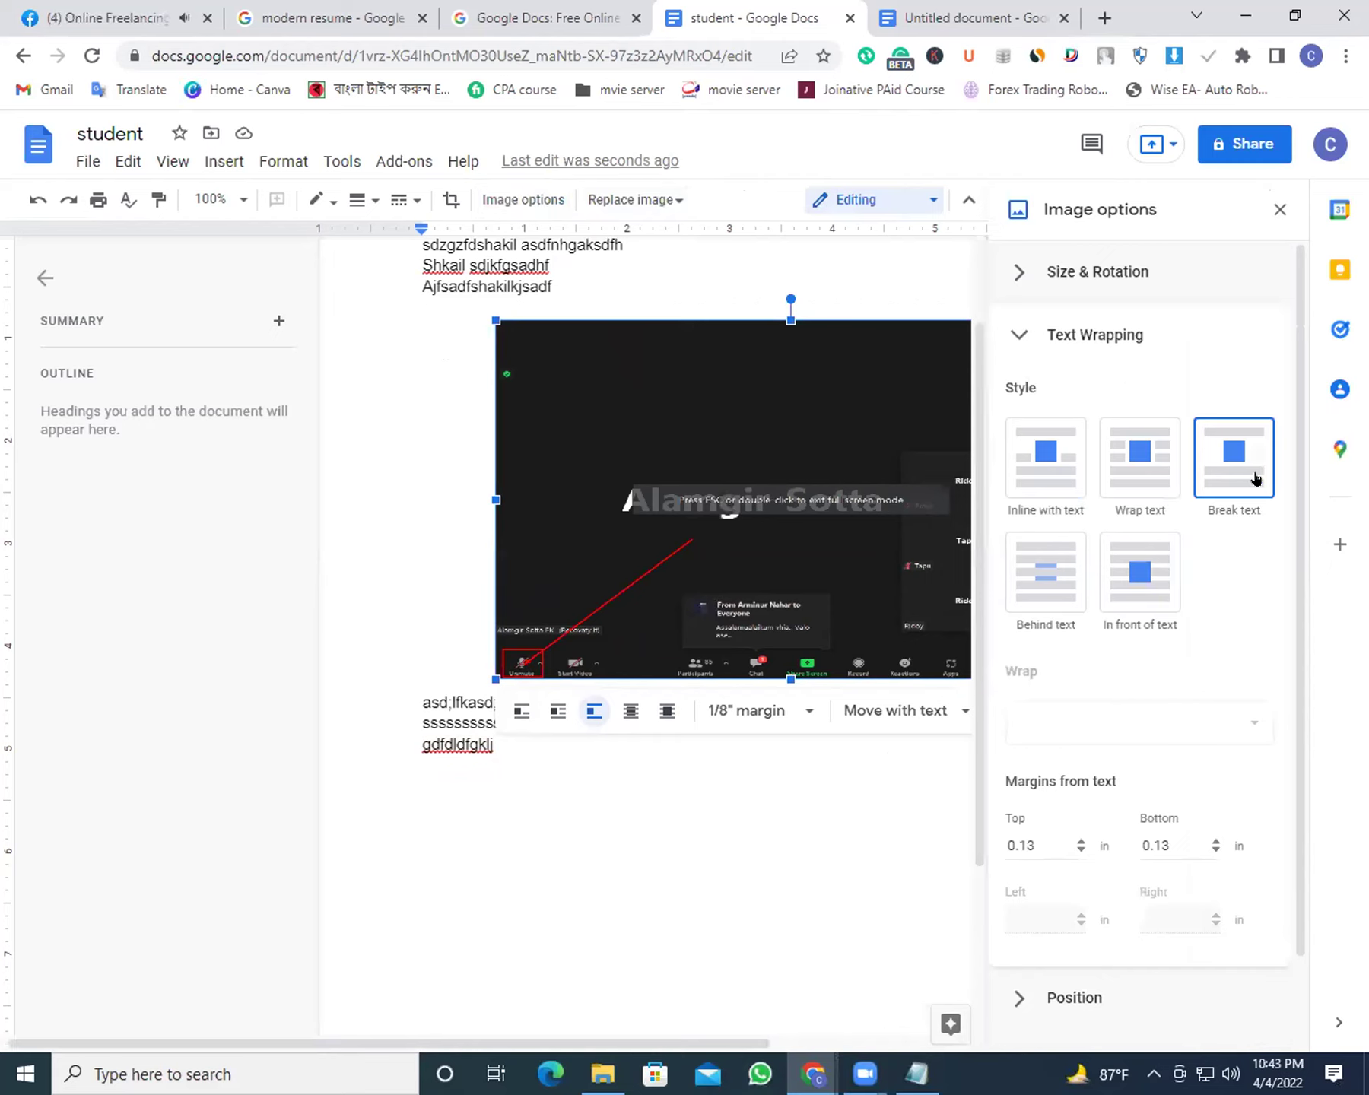
left_click(1065, 572)
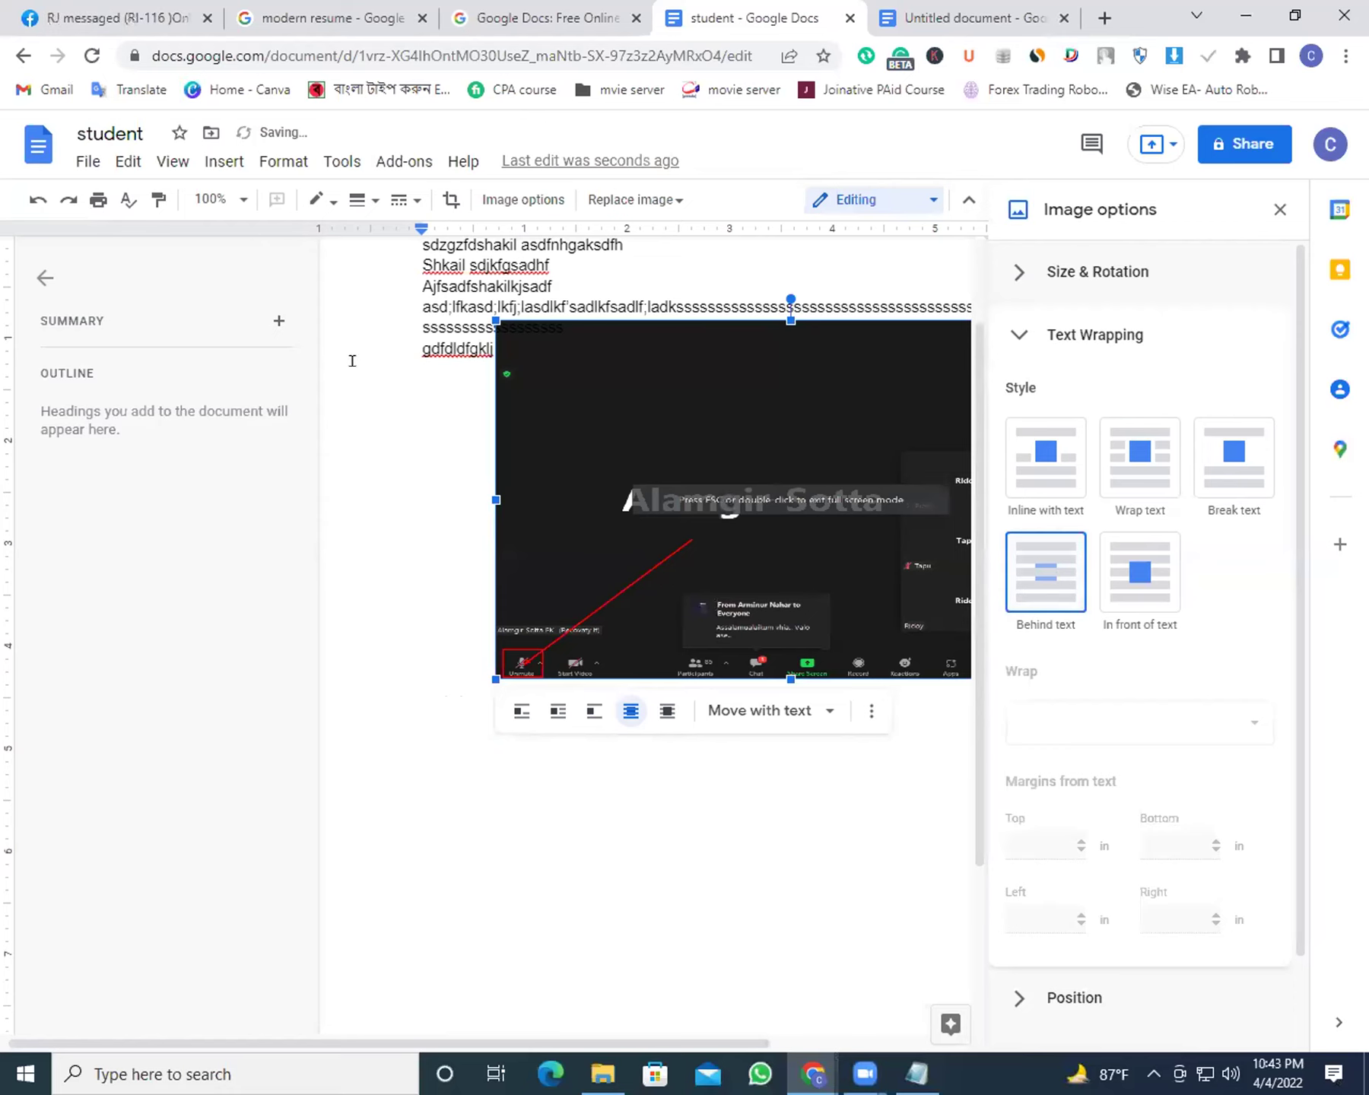
left_click(394, 342)
left_click_drag(587, 326, 645, 298)
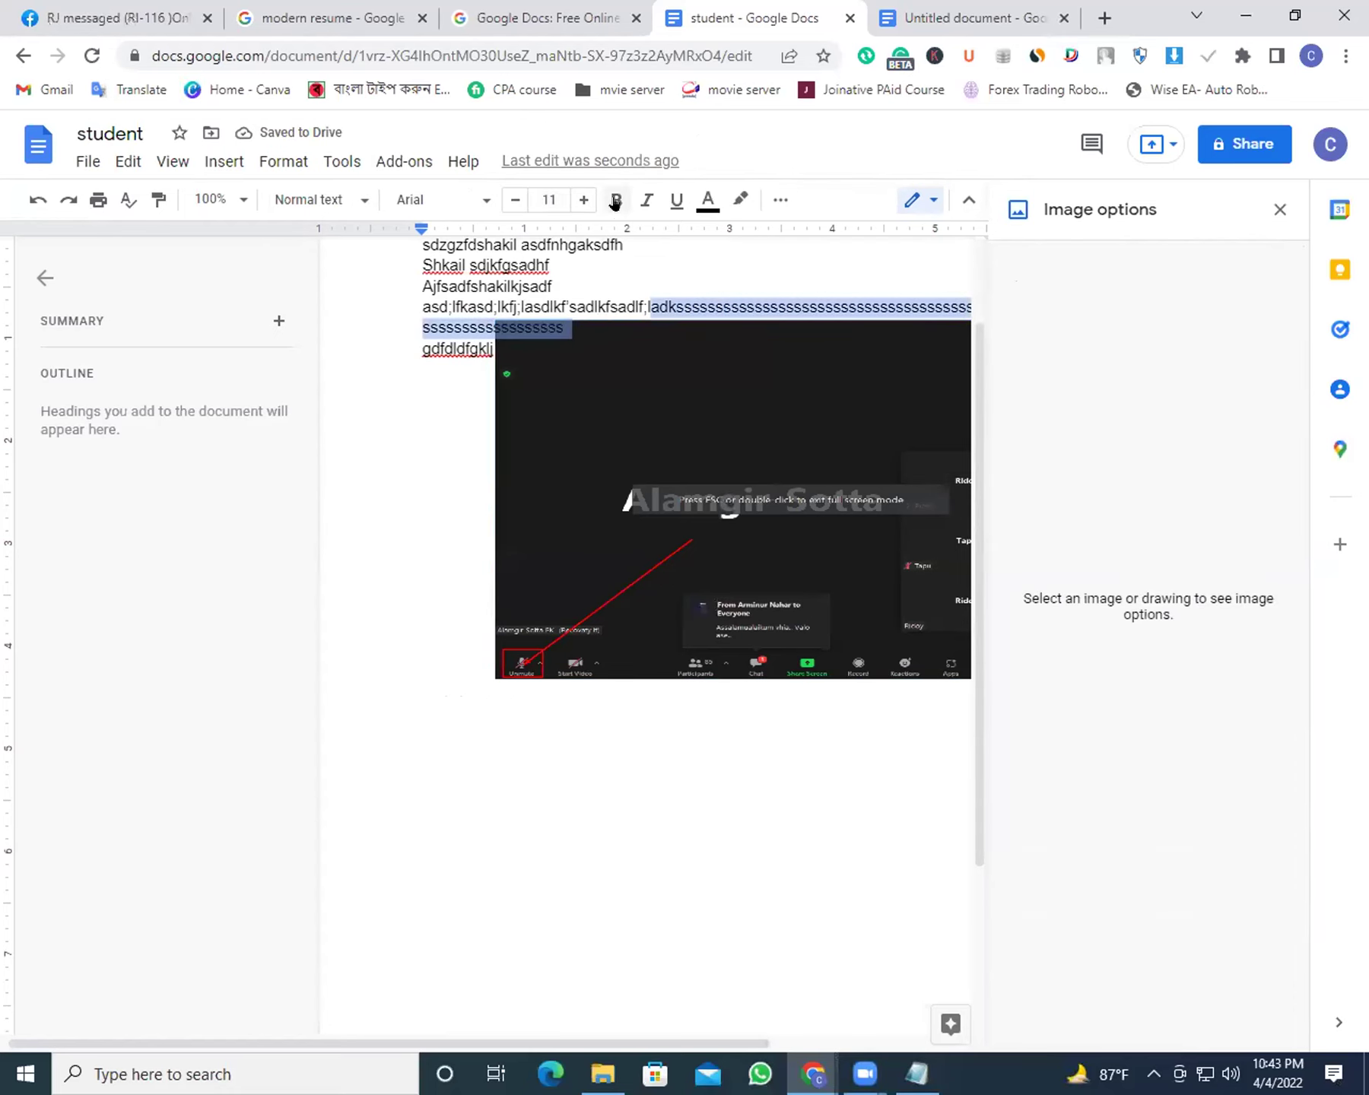
left_click(695, 207)
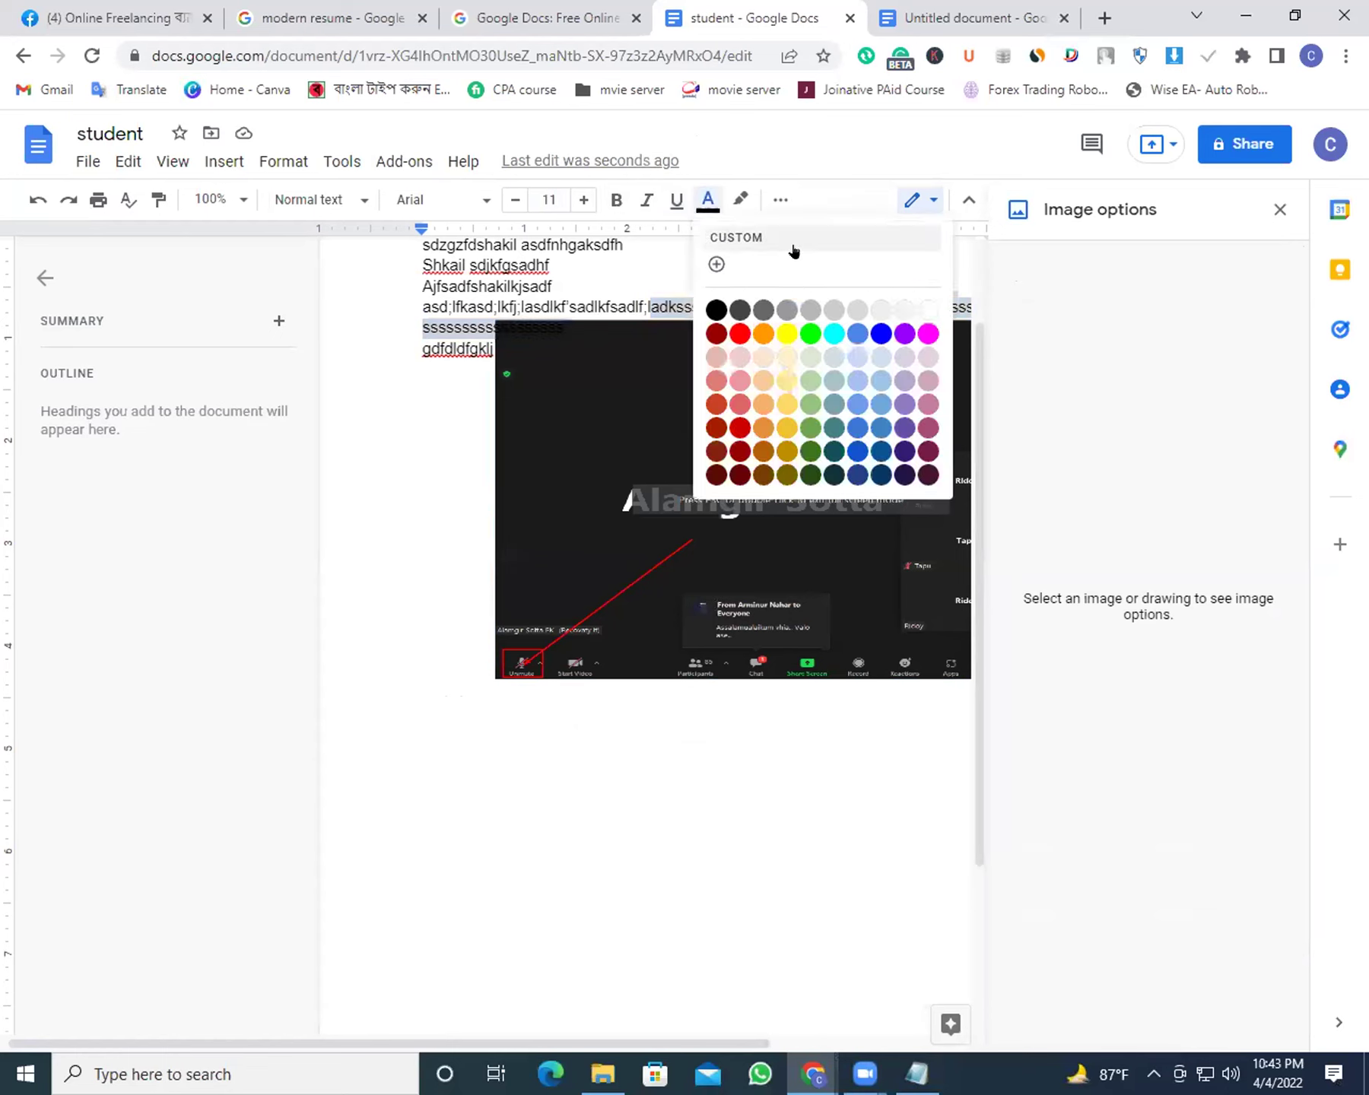
left_click(918, 312)
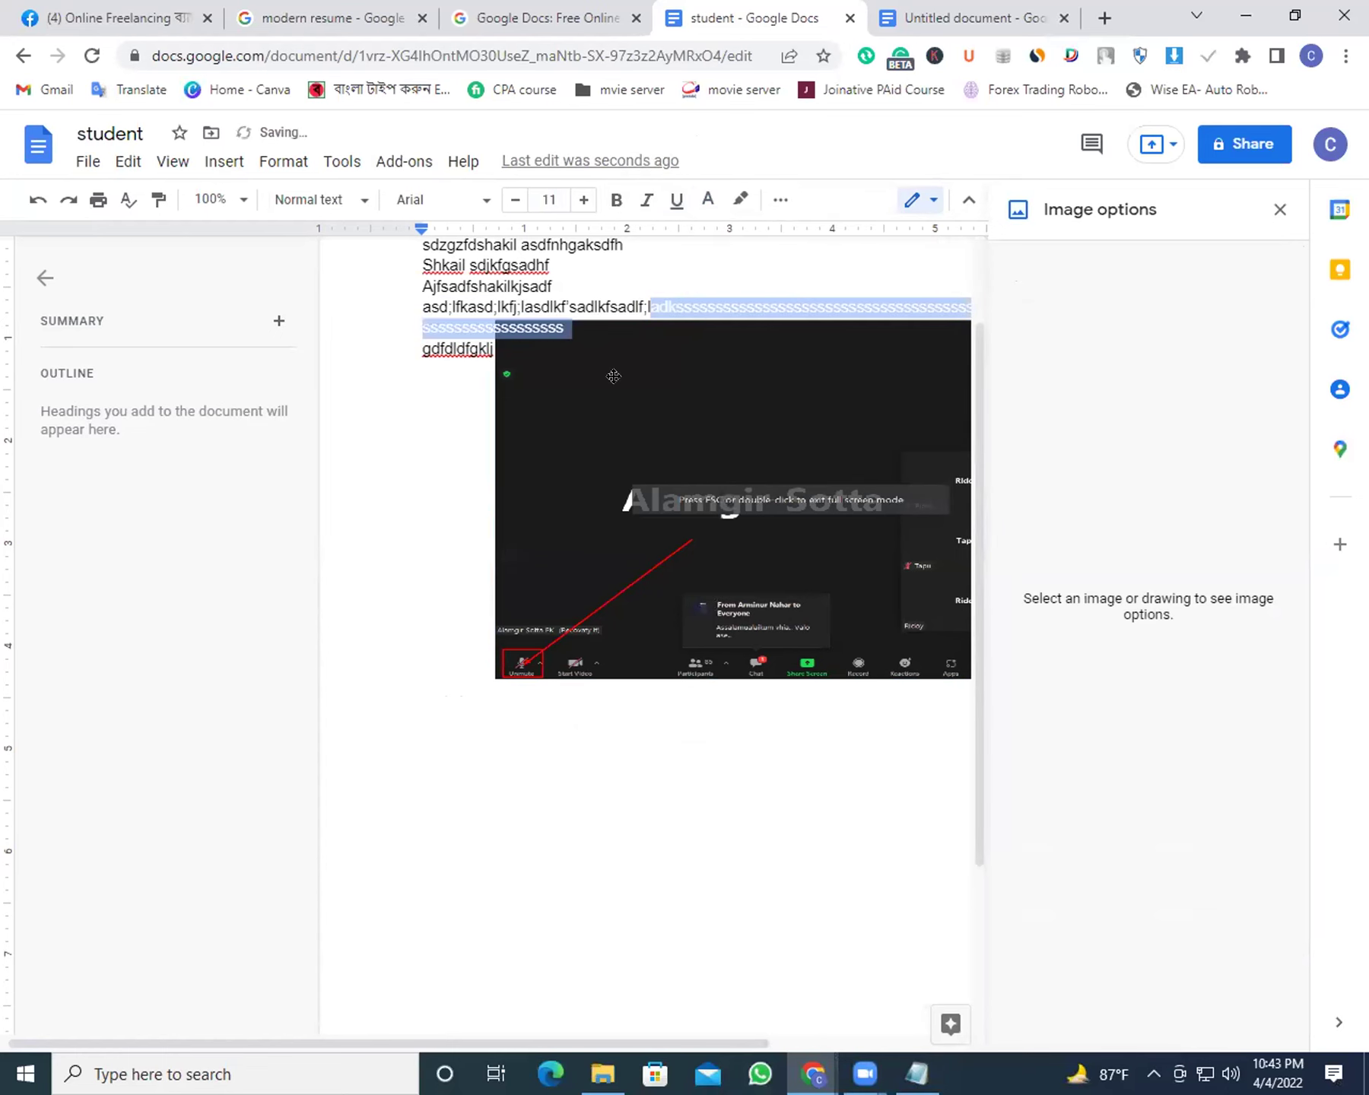
Move the screenshot up and left beneath the text lines
double_click(633, 372)
key("Return")
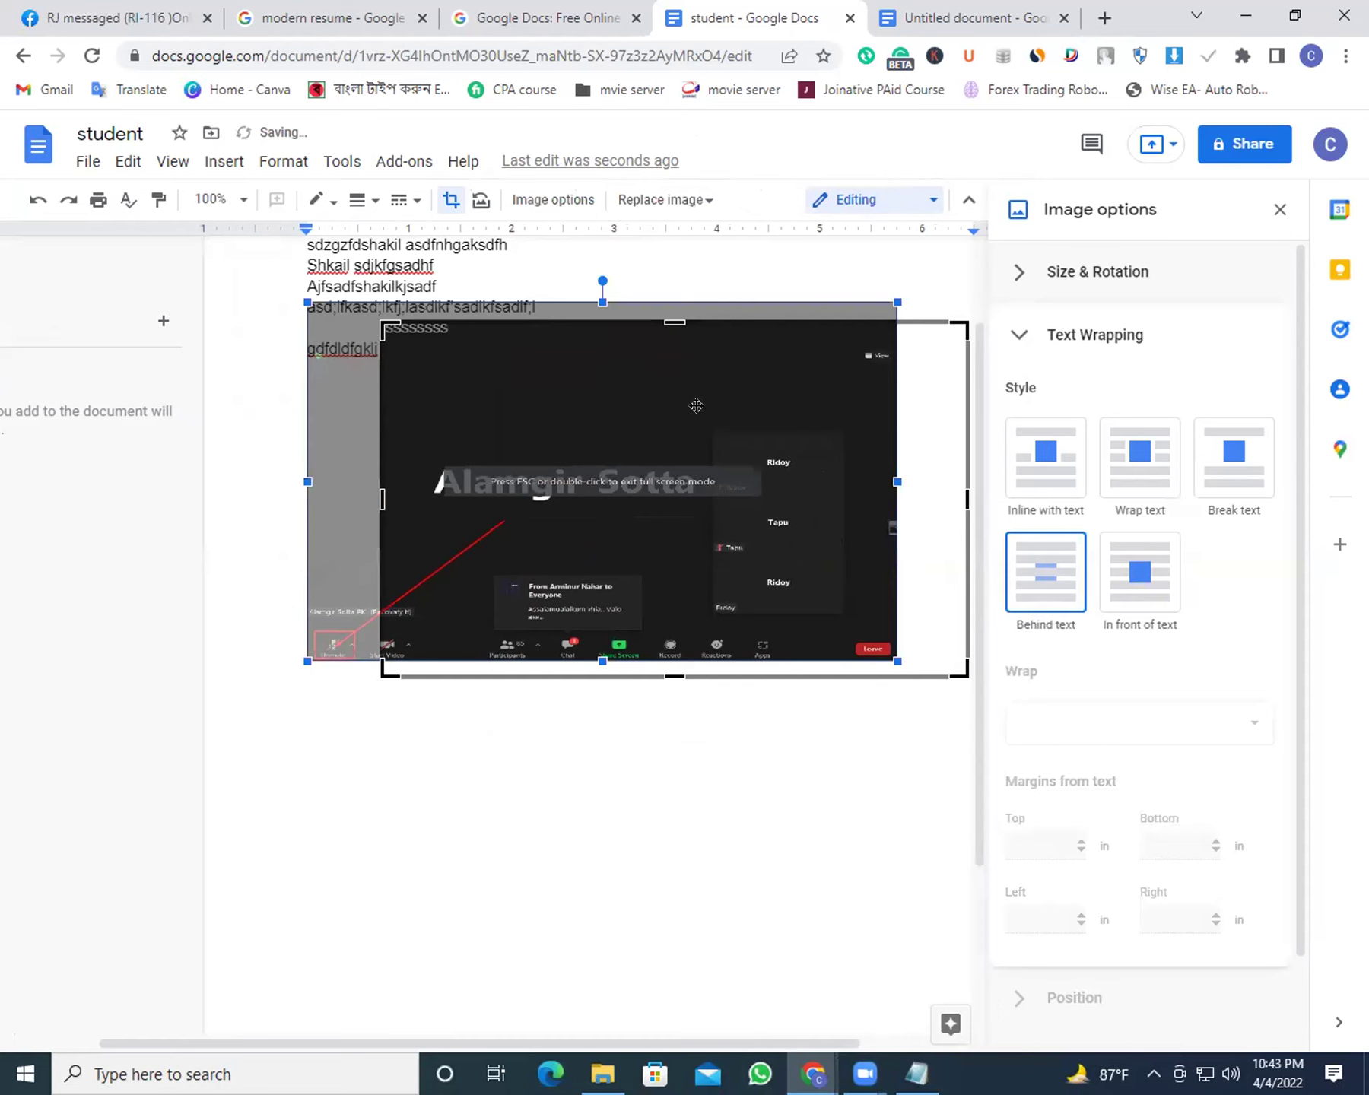
left_click(631, 803)
left_click_drag(559, 411, 469, 354)
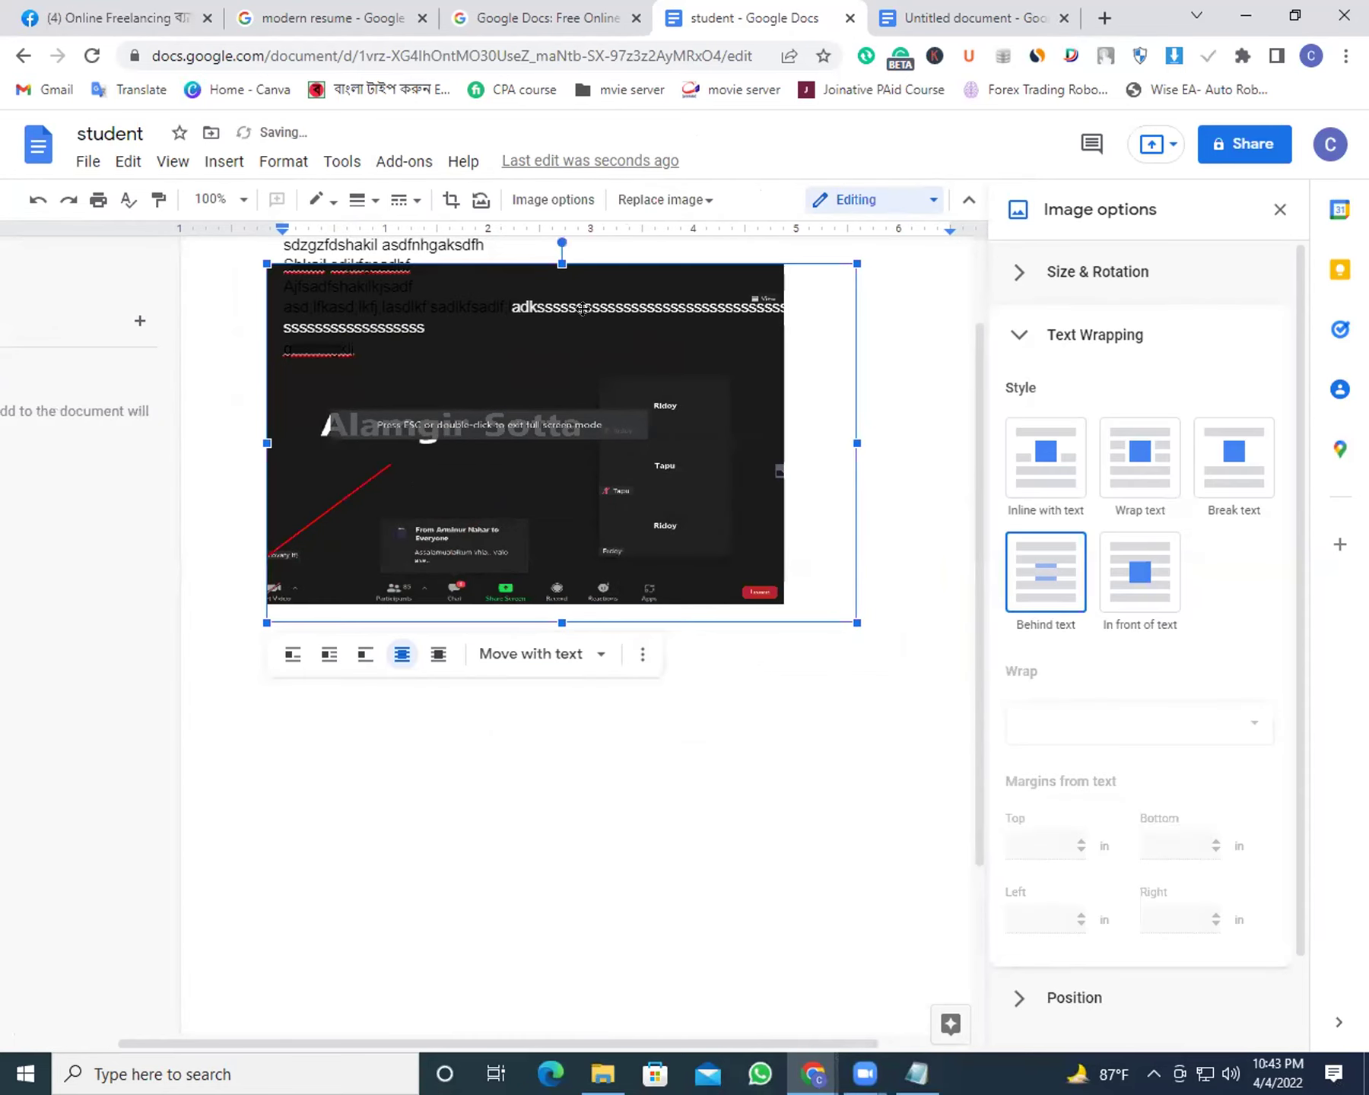
left_click(546, 426)
Colour the first part of the fourth text line white
left_click_drag(504, 307, 274, 294)
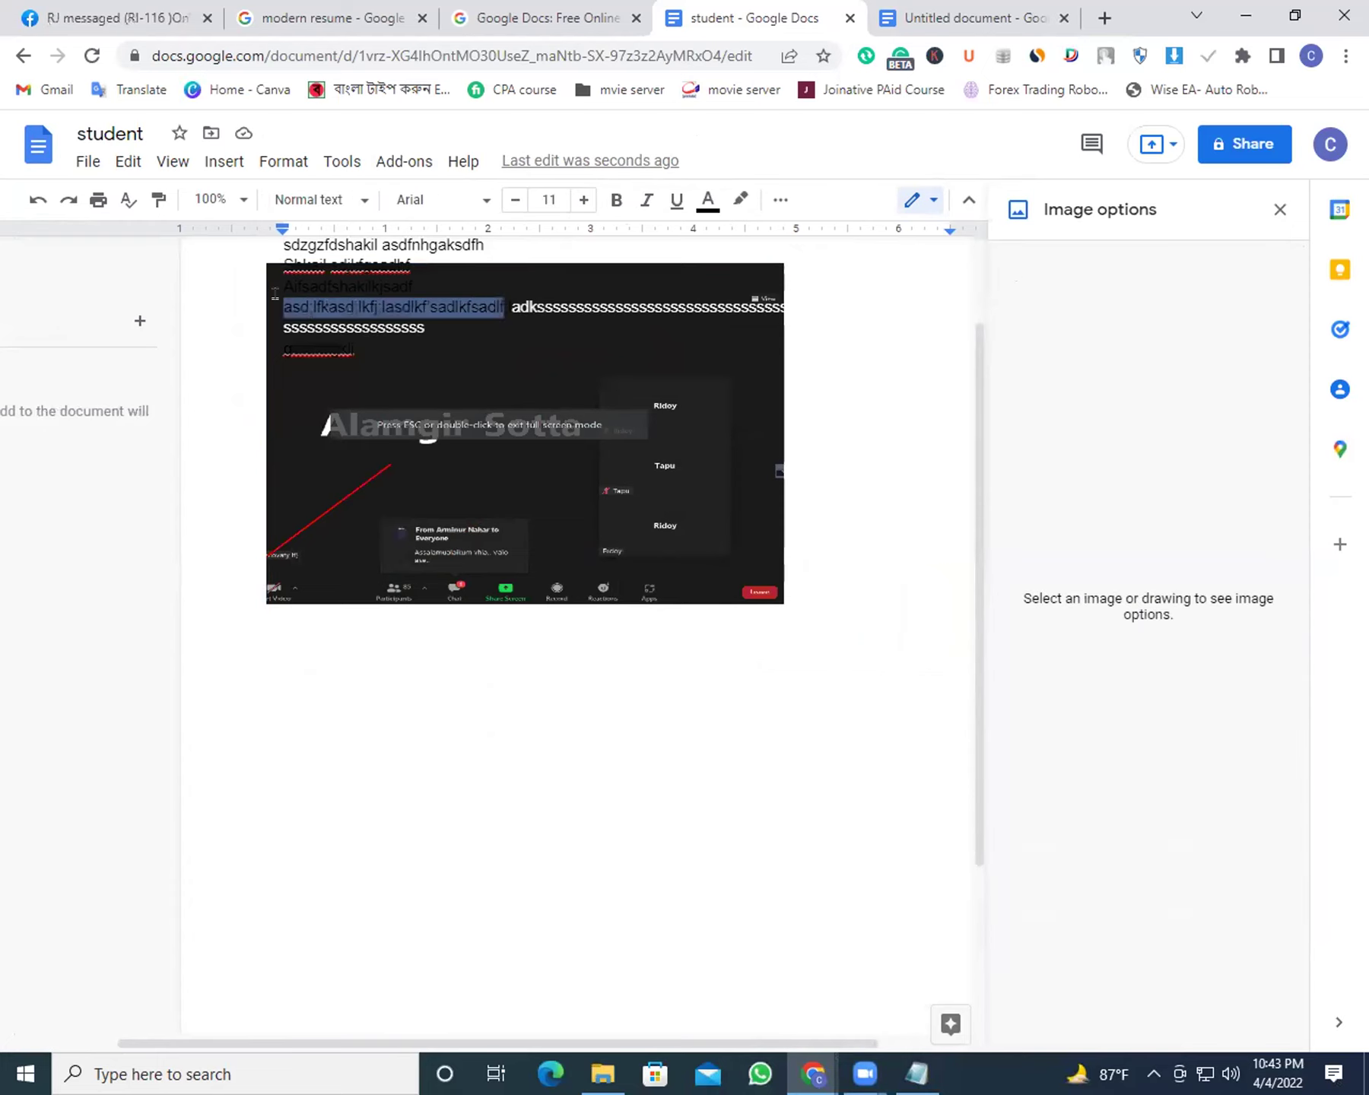
left_click(707, 201)
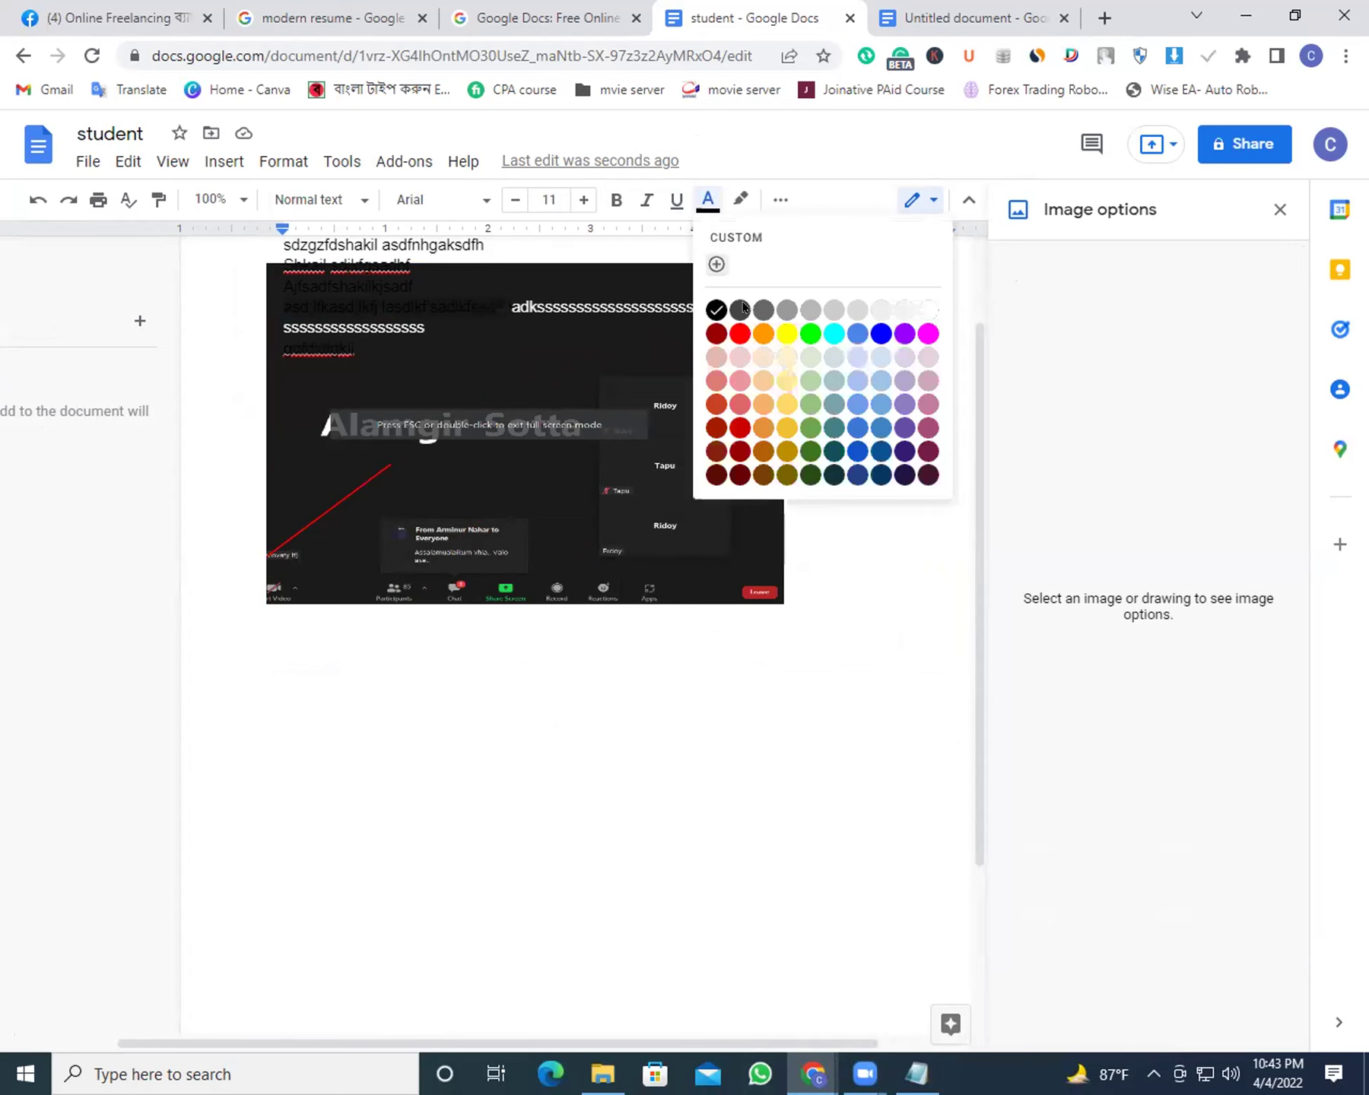
left_click(922, 311)
left_click(697, 372)
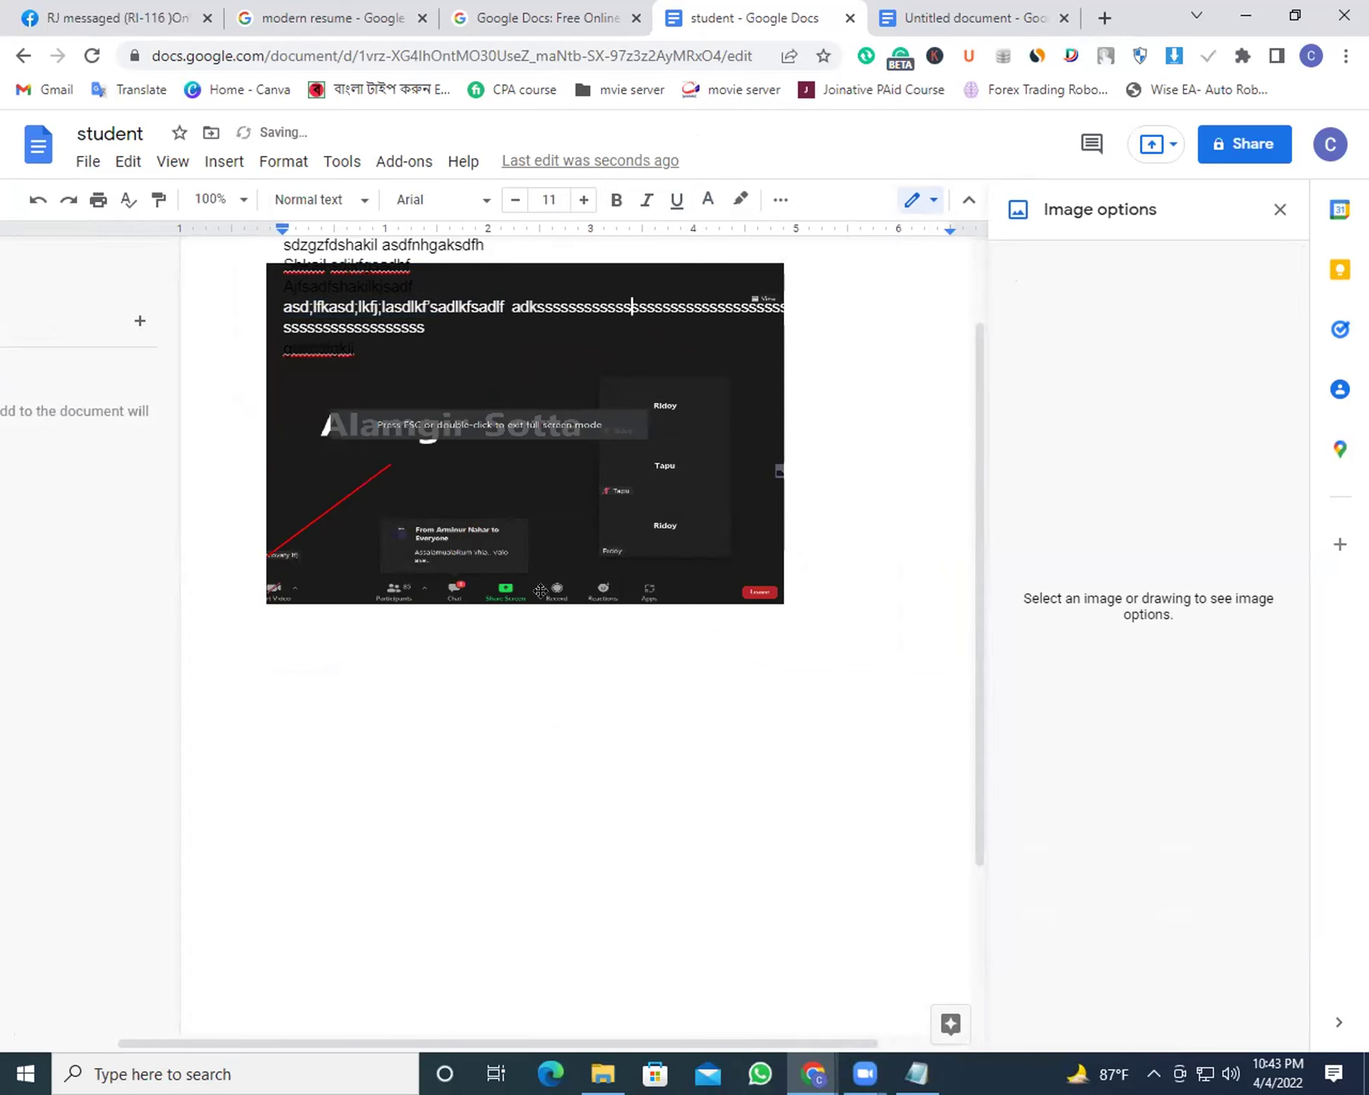
Shift the screenshot slightly right and set it to In front of text
left_click(476, 324)
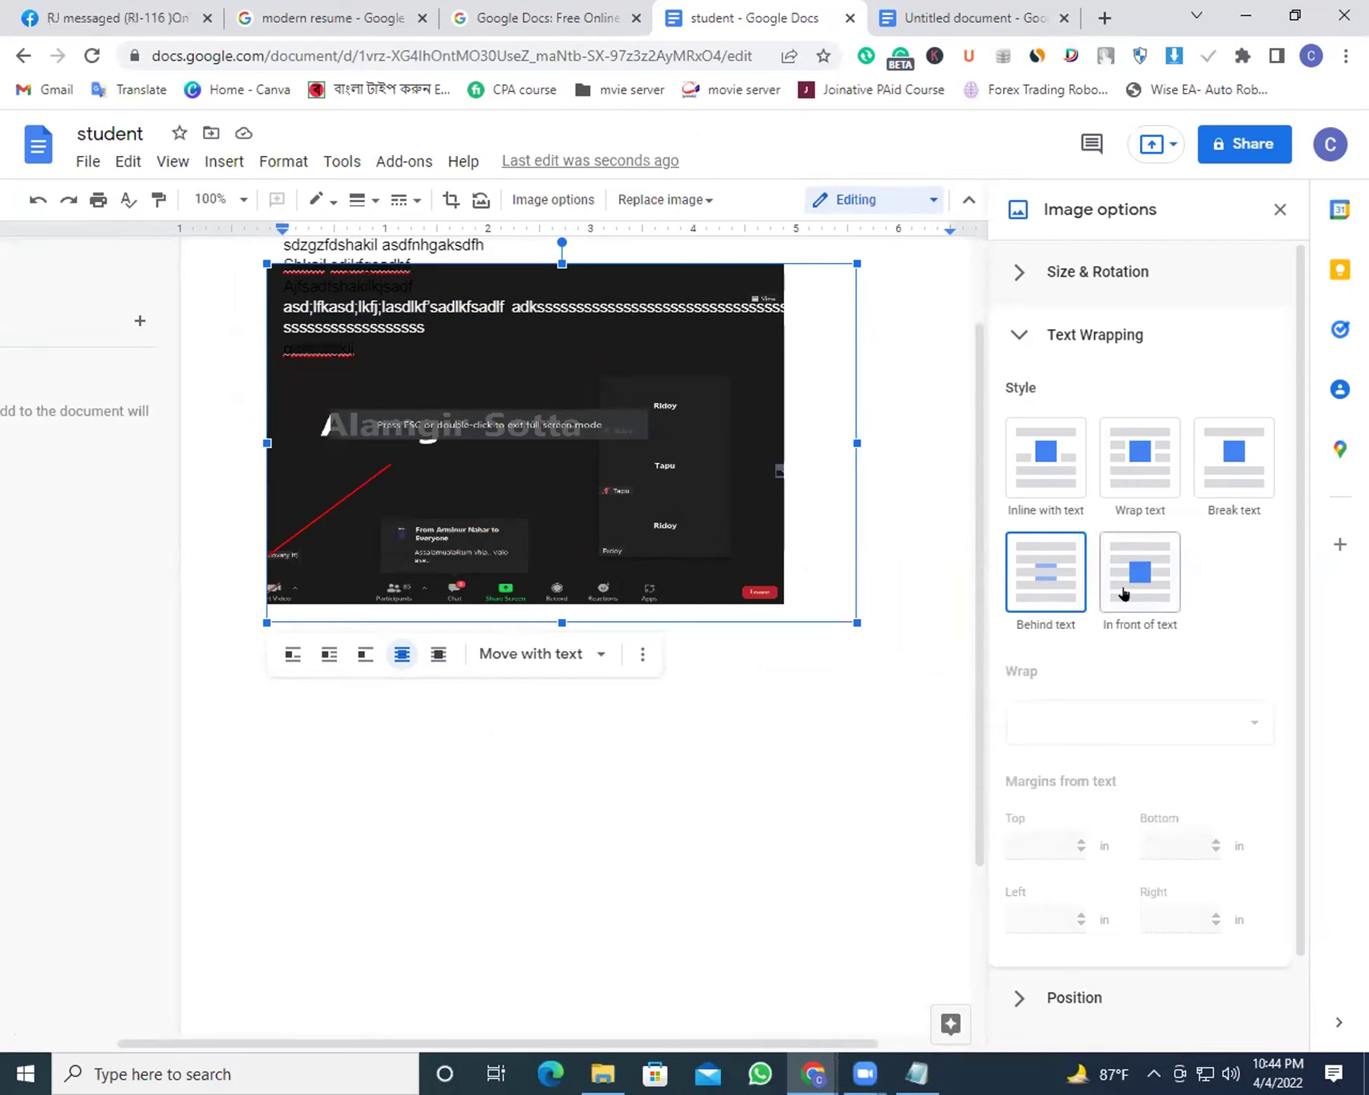
left_click_drag(438, 353, 520, 386)
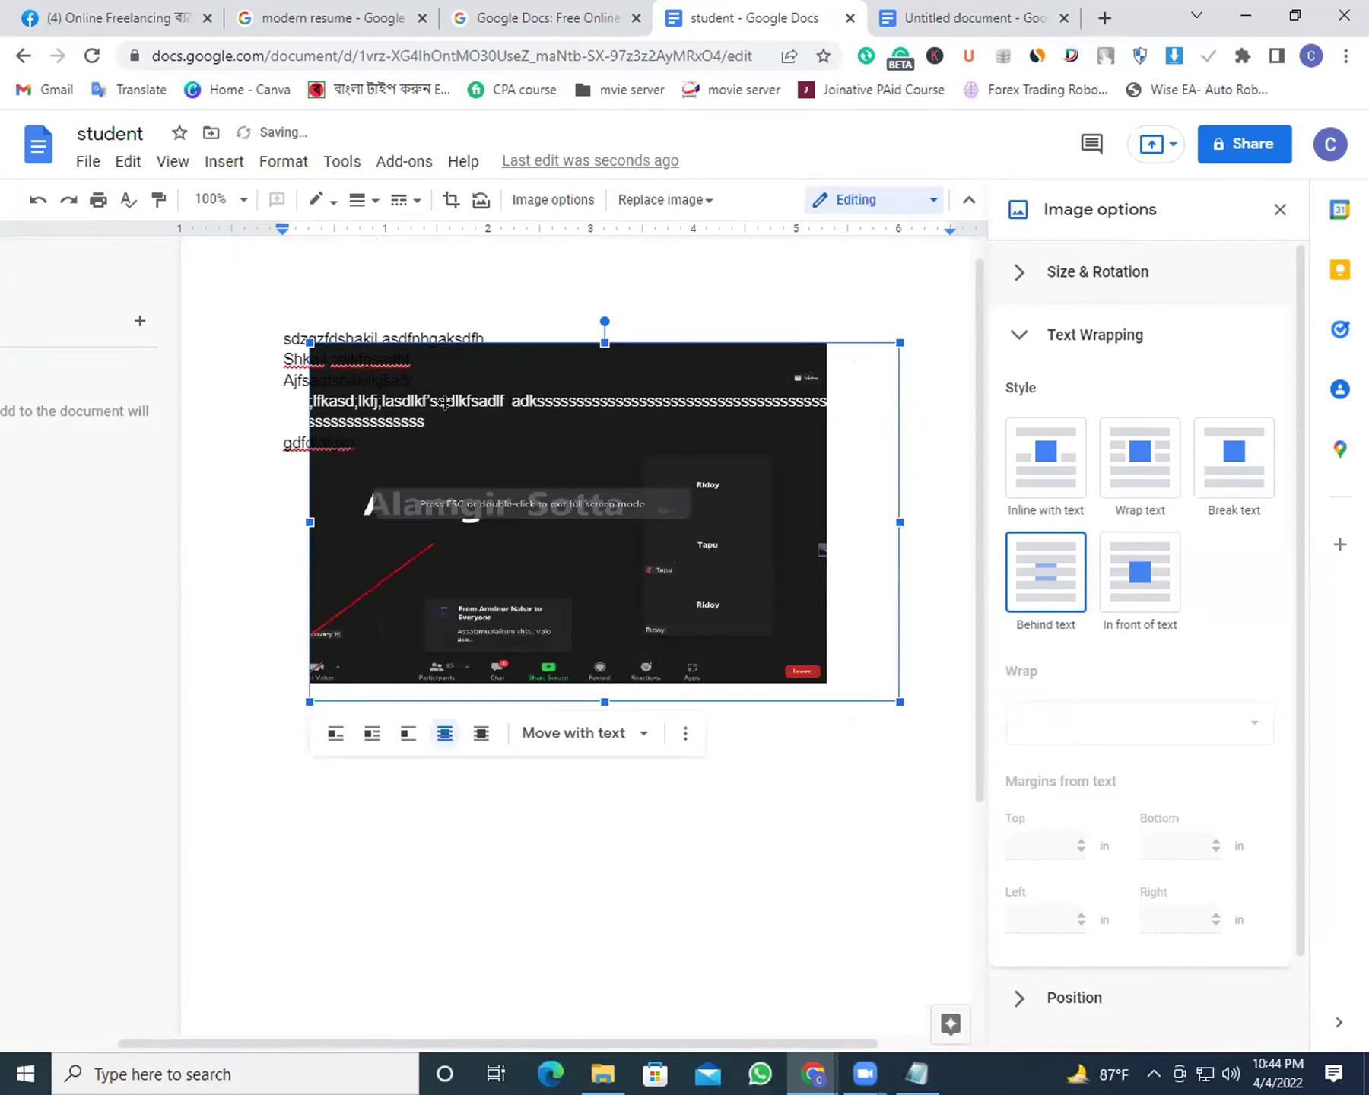
left_click(1127, 592)
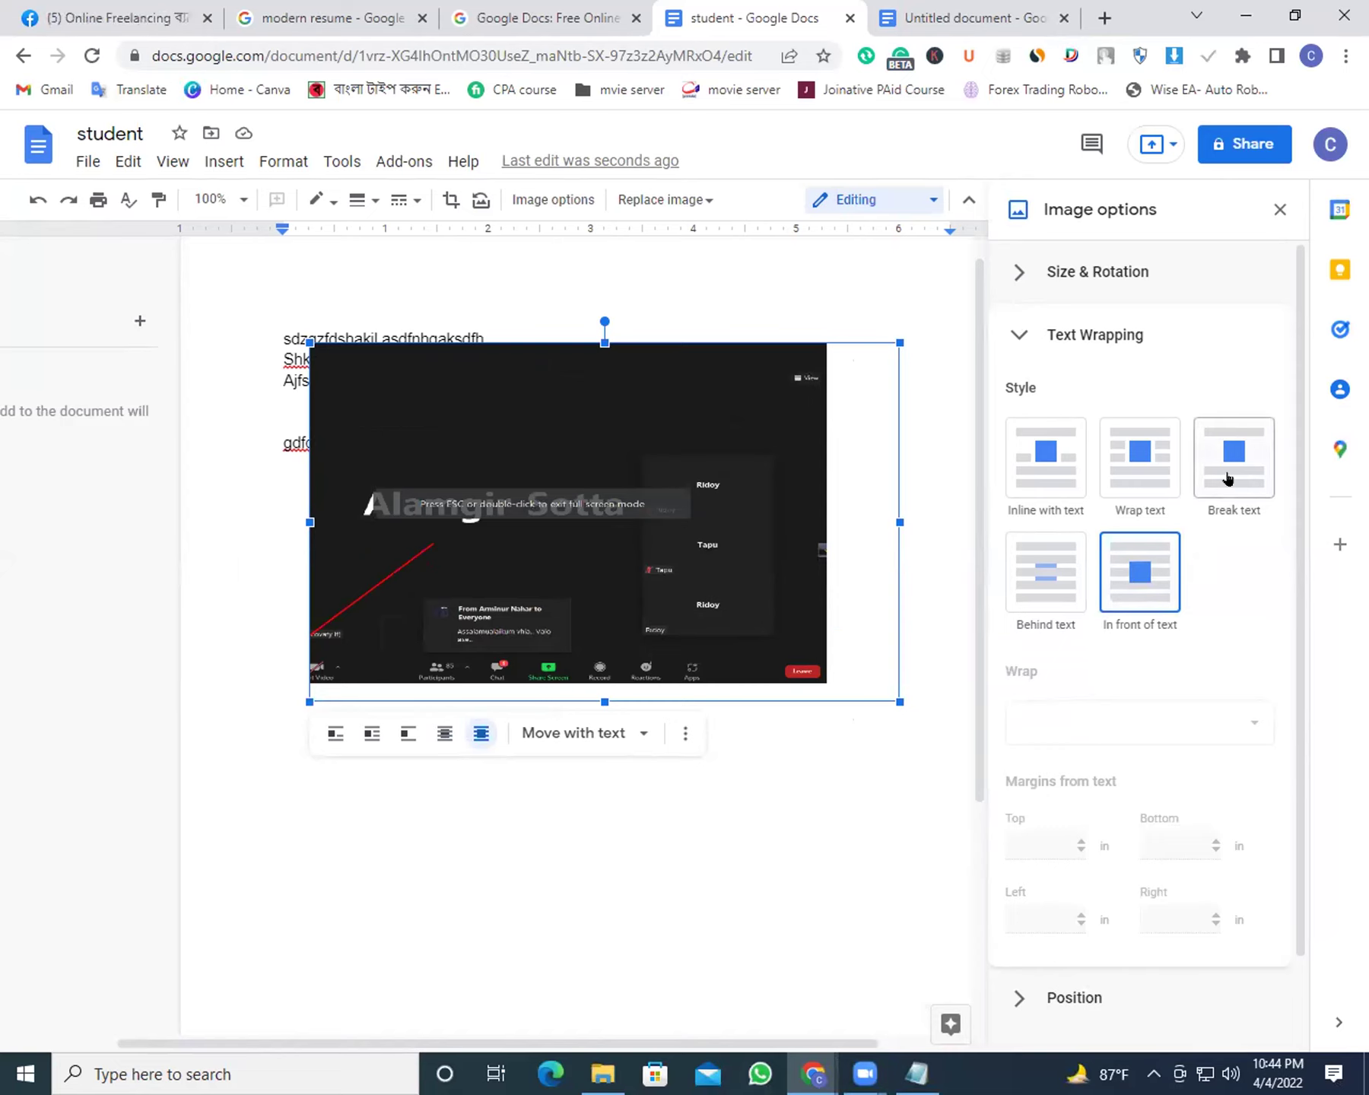
Move the screenshot slightly left, trying Fix position on page before returning to Move with text
left_click(1022, 333)
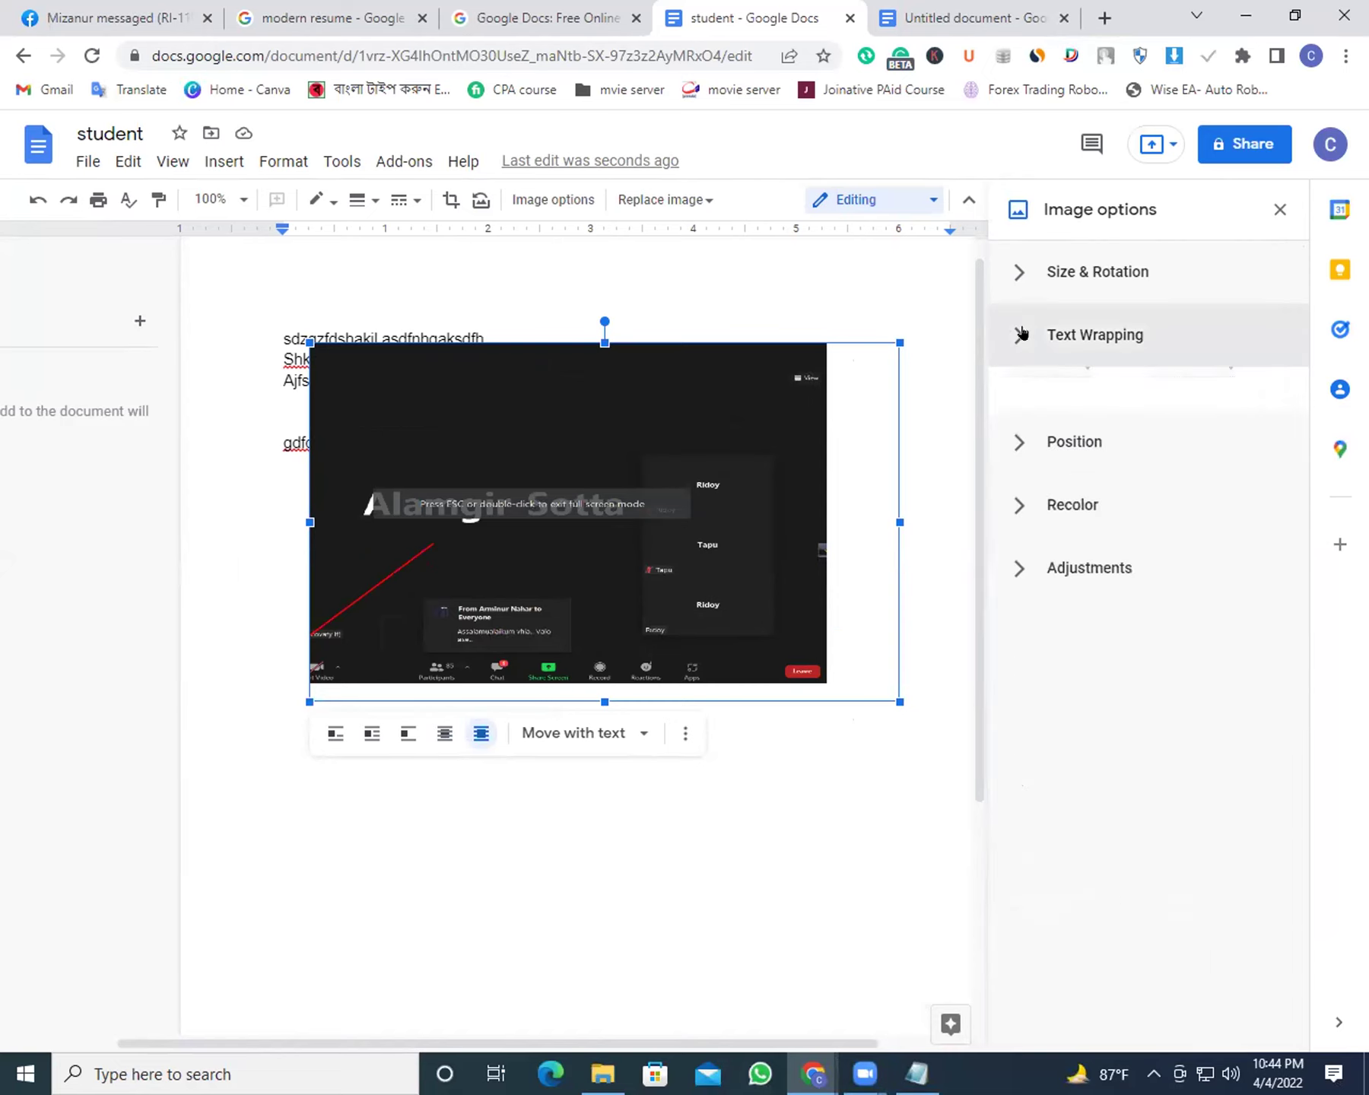
left_click(1076, 406)
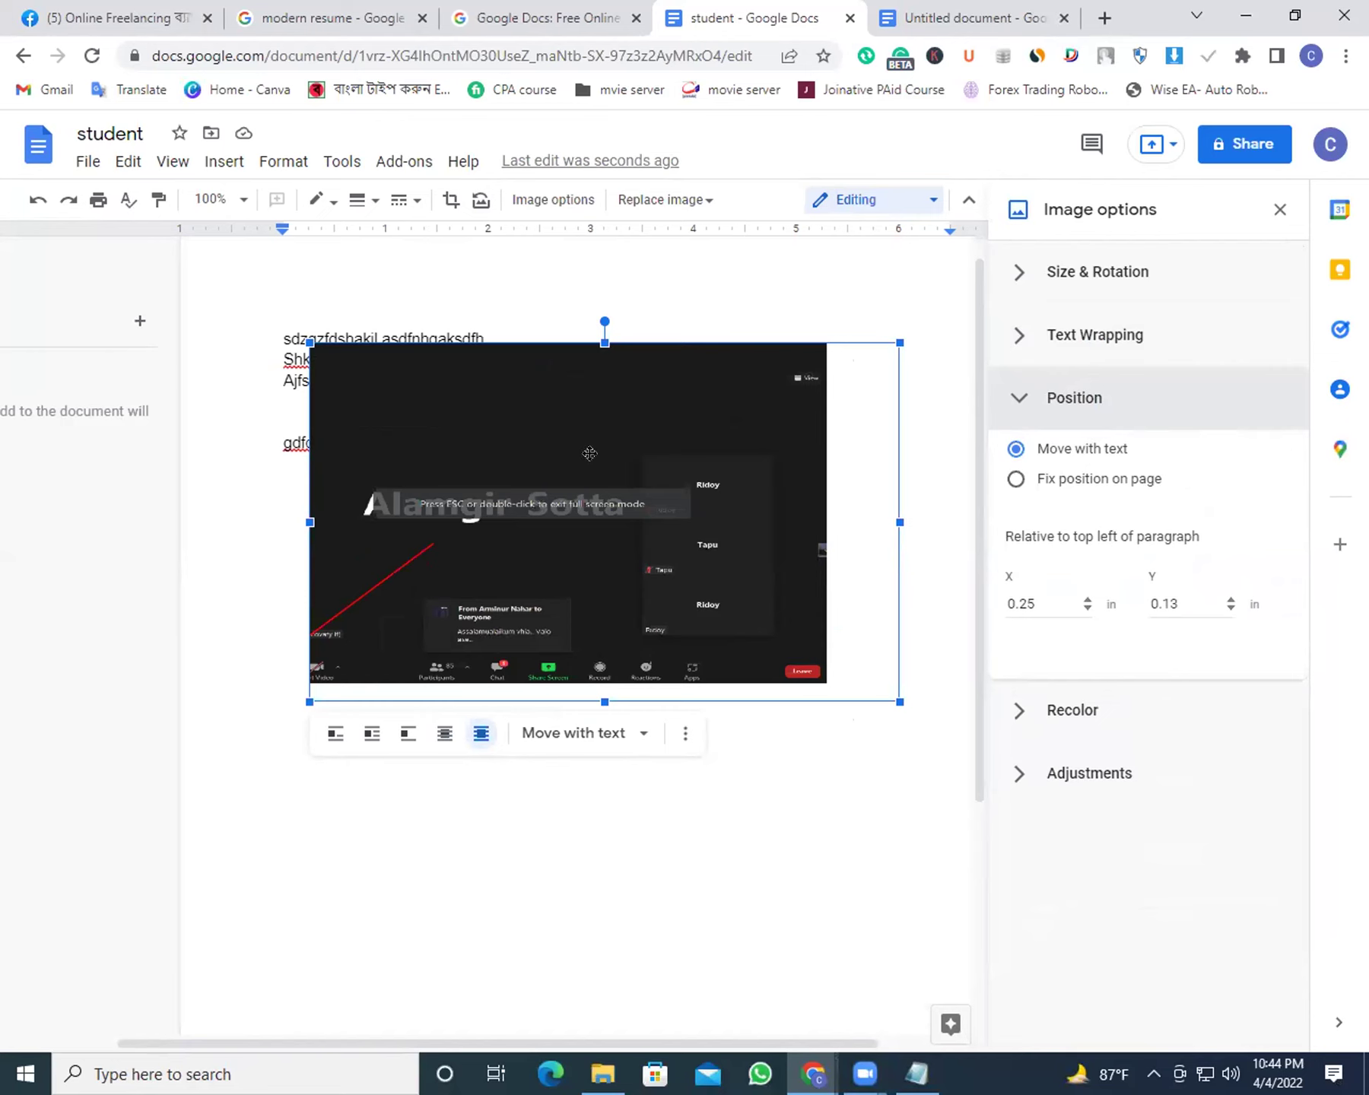
left_click_drag(544, 556, 578, 456)
left_click(1087, 477)
left_click_drag(676, 443, 676, 448)
left_click(1063, 448)
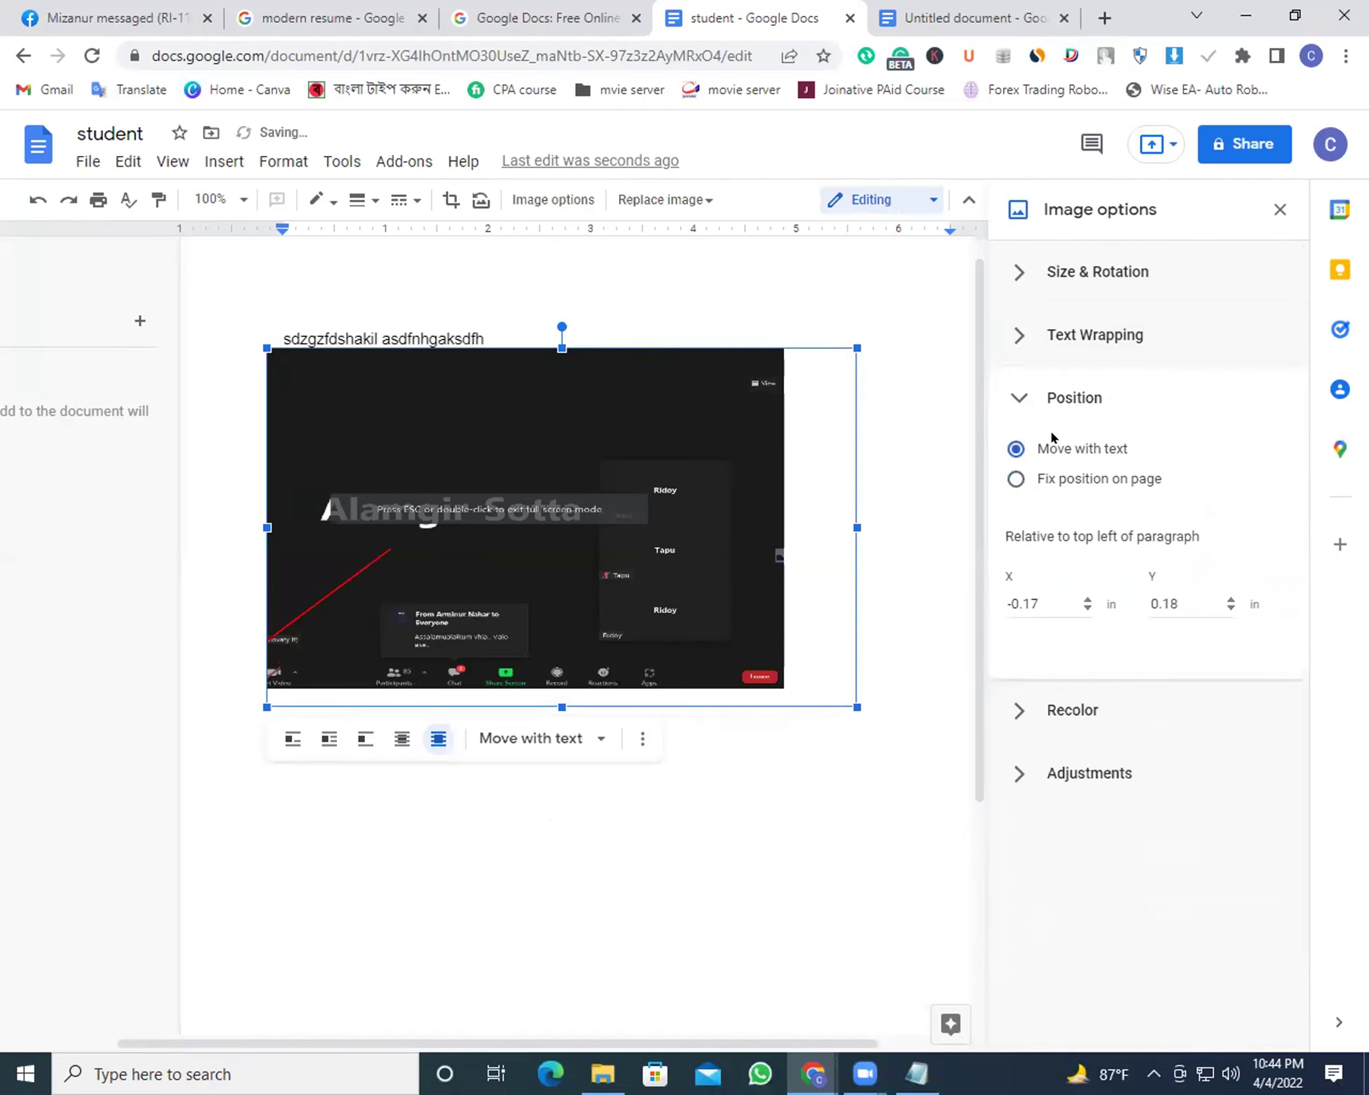
Apply the Light 3 recolour to the screenshot
left_click(1085, 710)
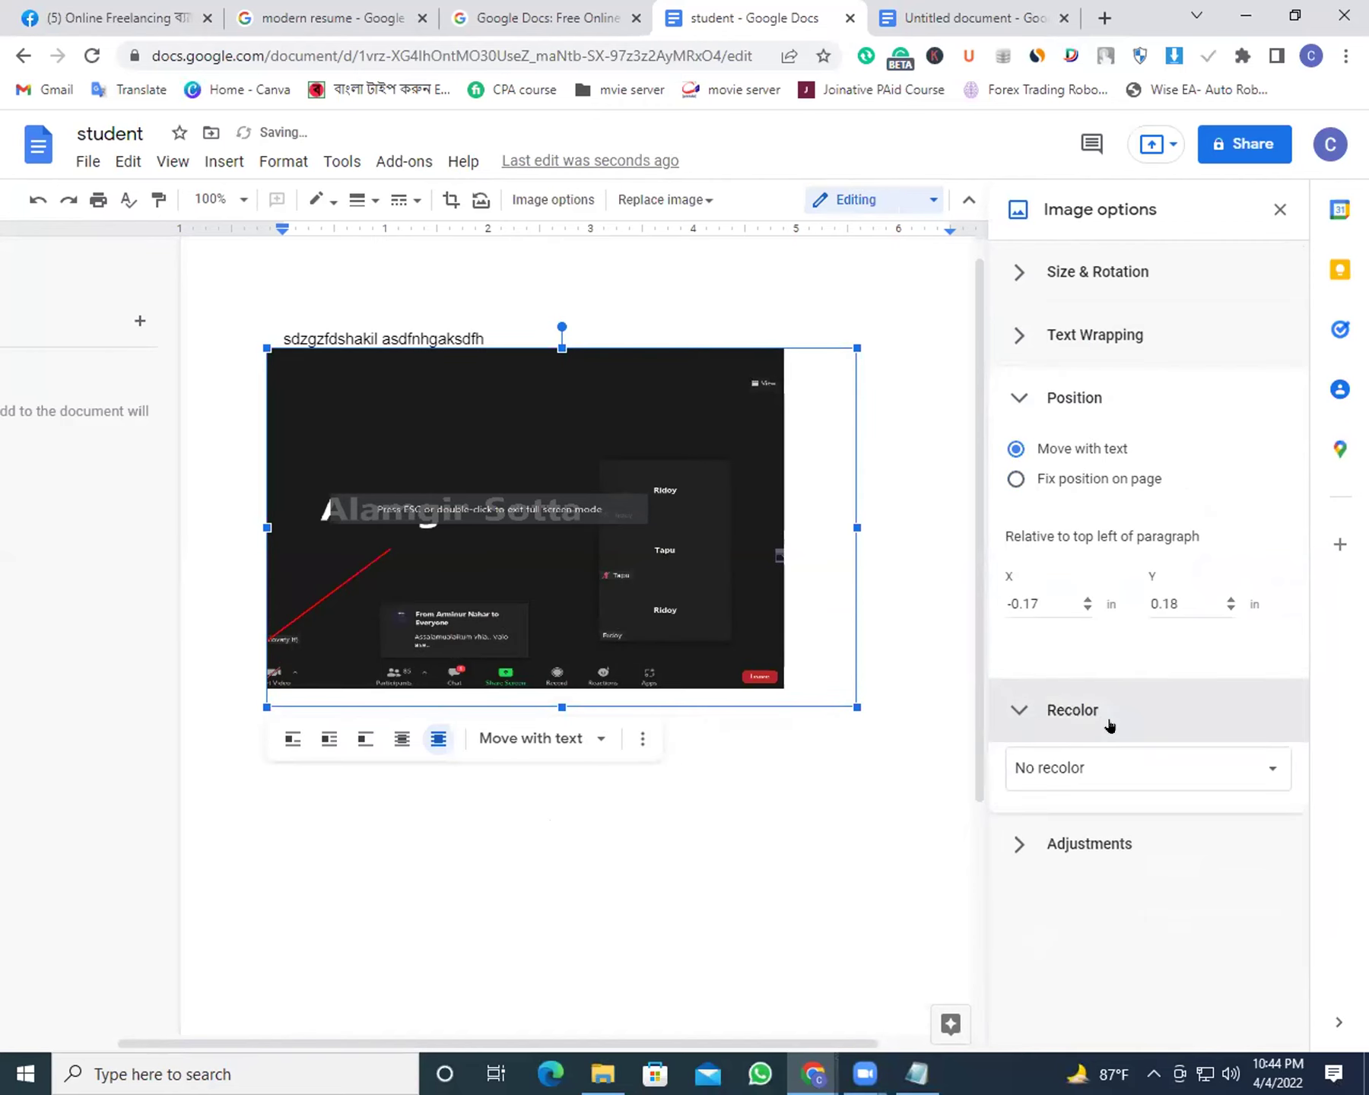
left_click(1122, 777)
left_click(1216, 886)
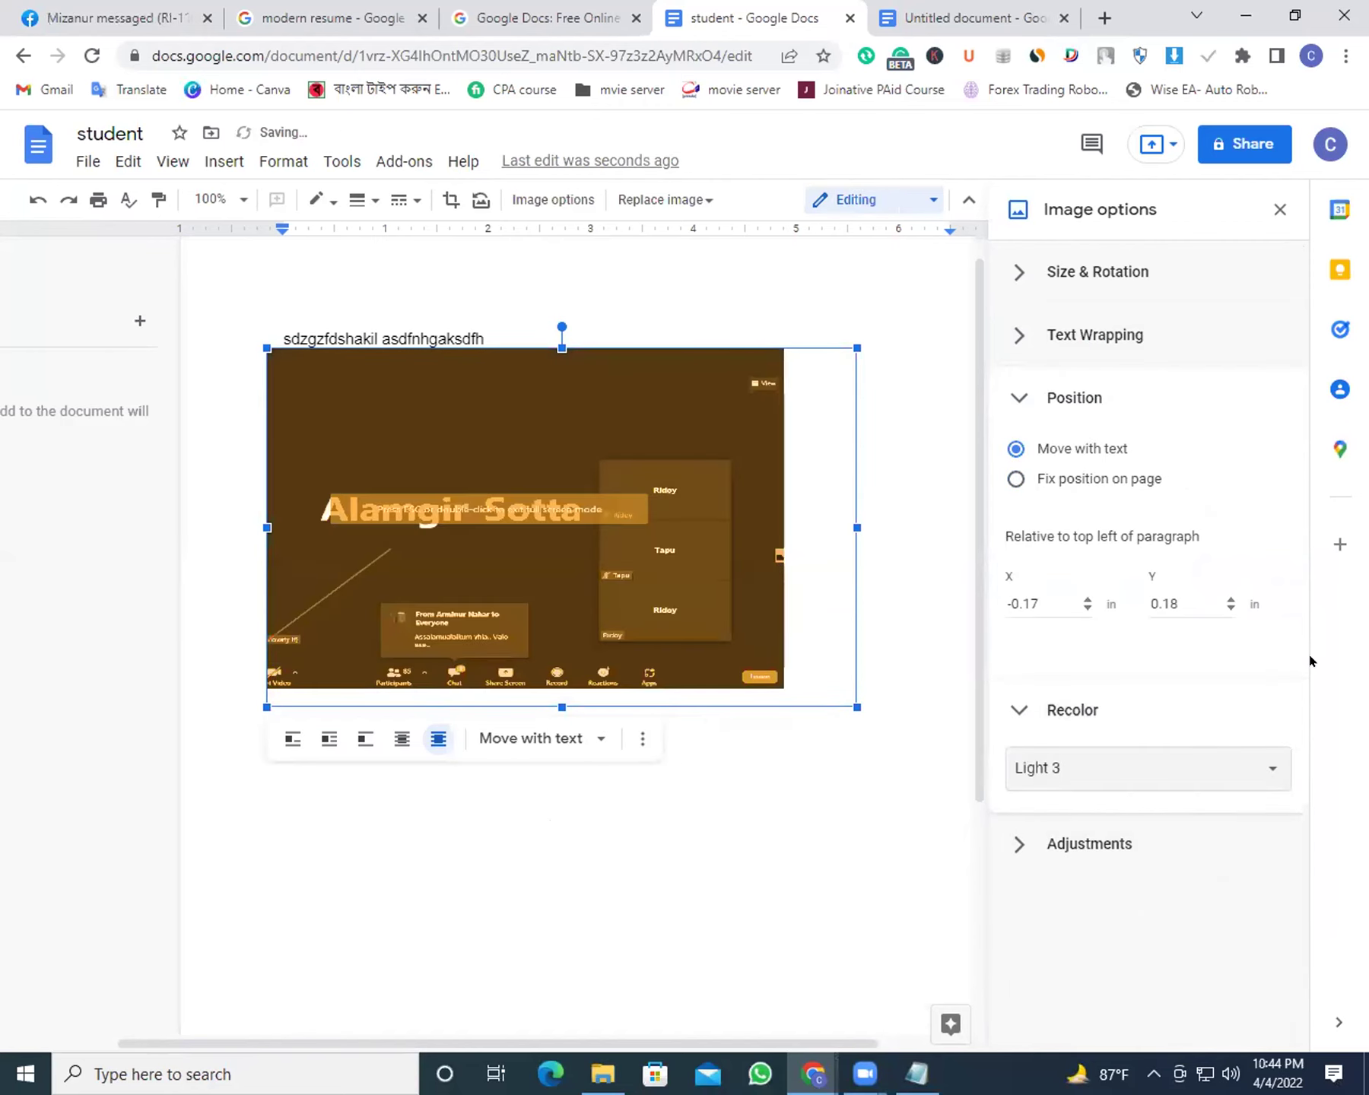
left_click(1019, 707)
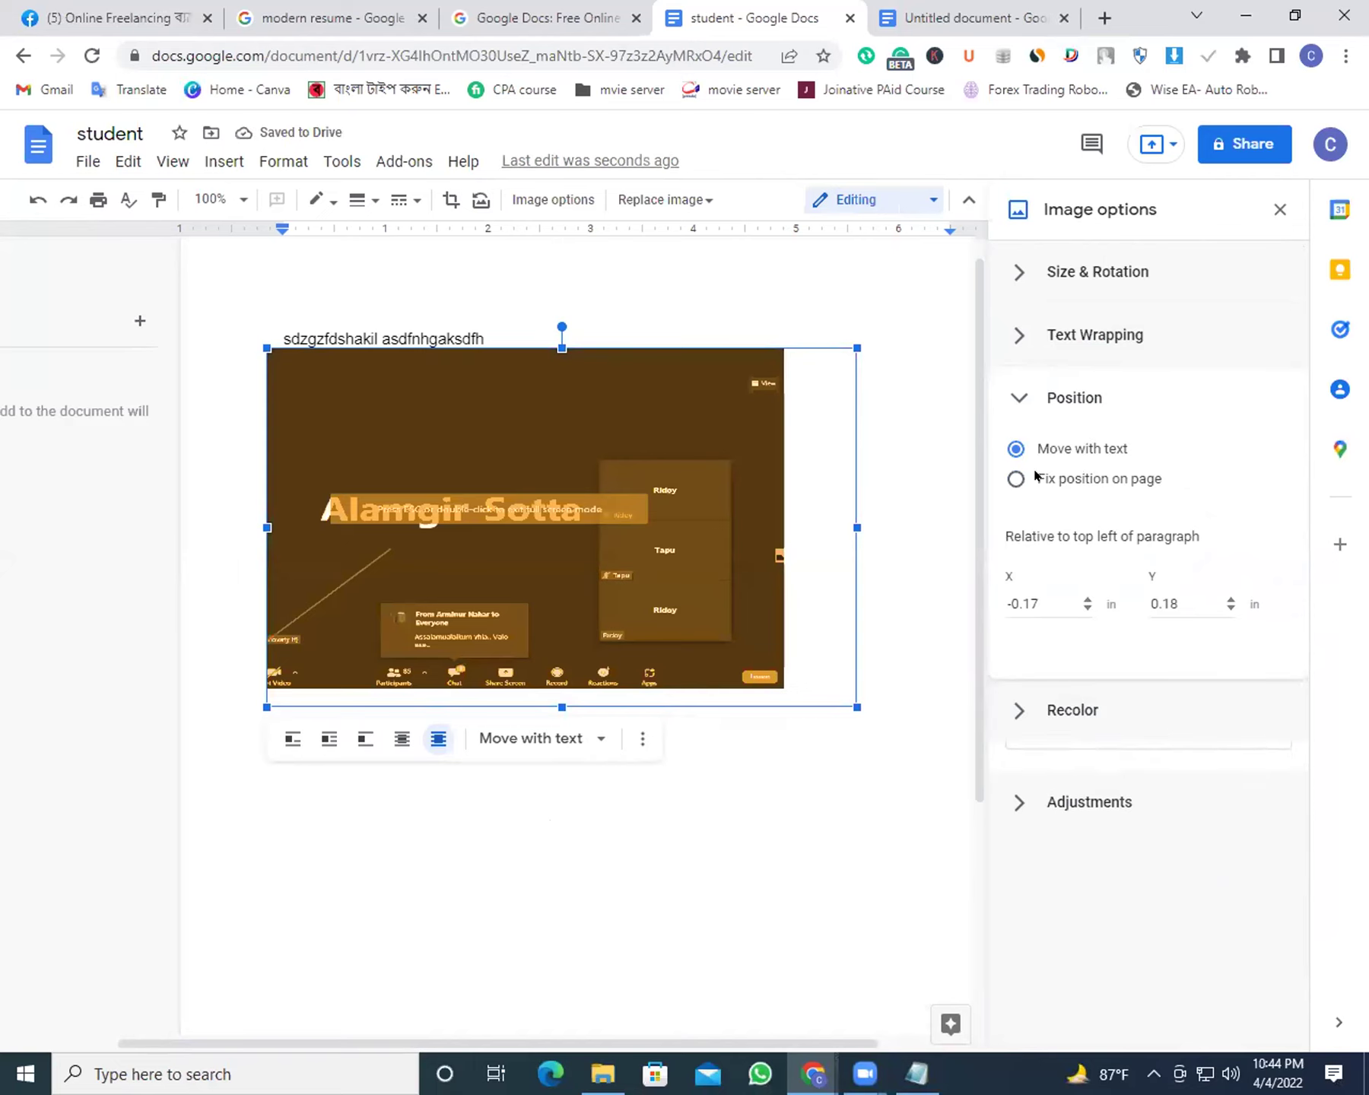
left_click(1019, 403)
Adjust the screenshot's transparency, brightness and contrast sliders
left_click(1116, 524)
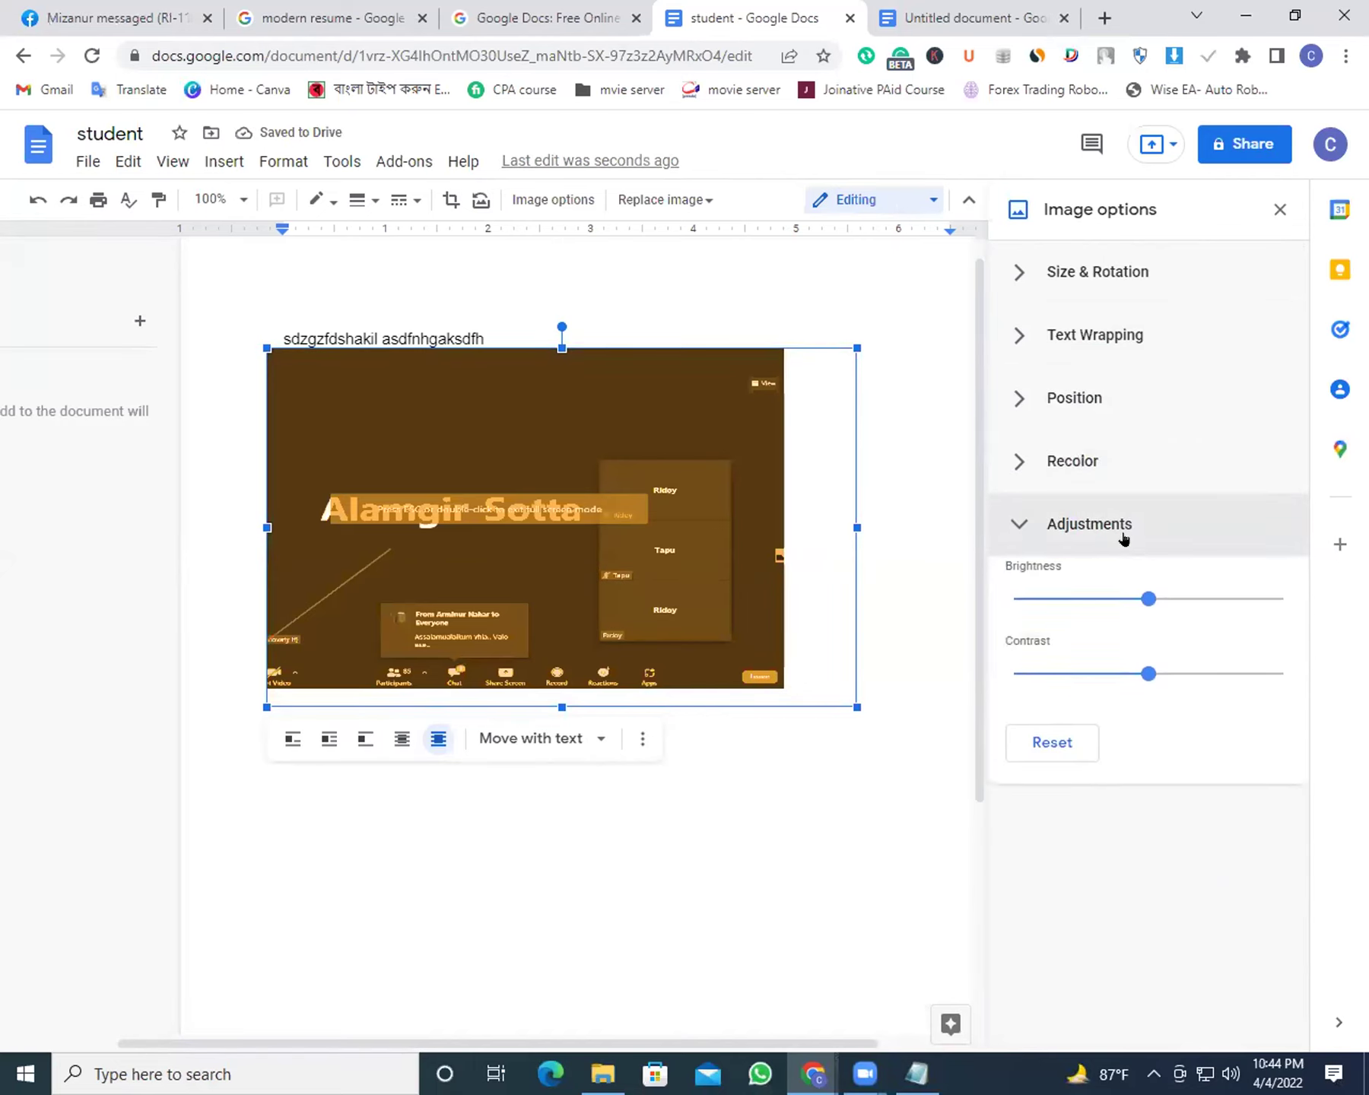
left_click(1122, 606)
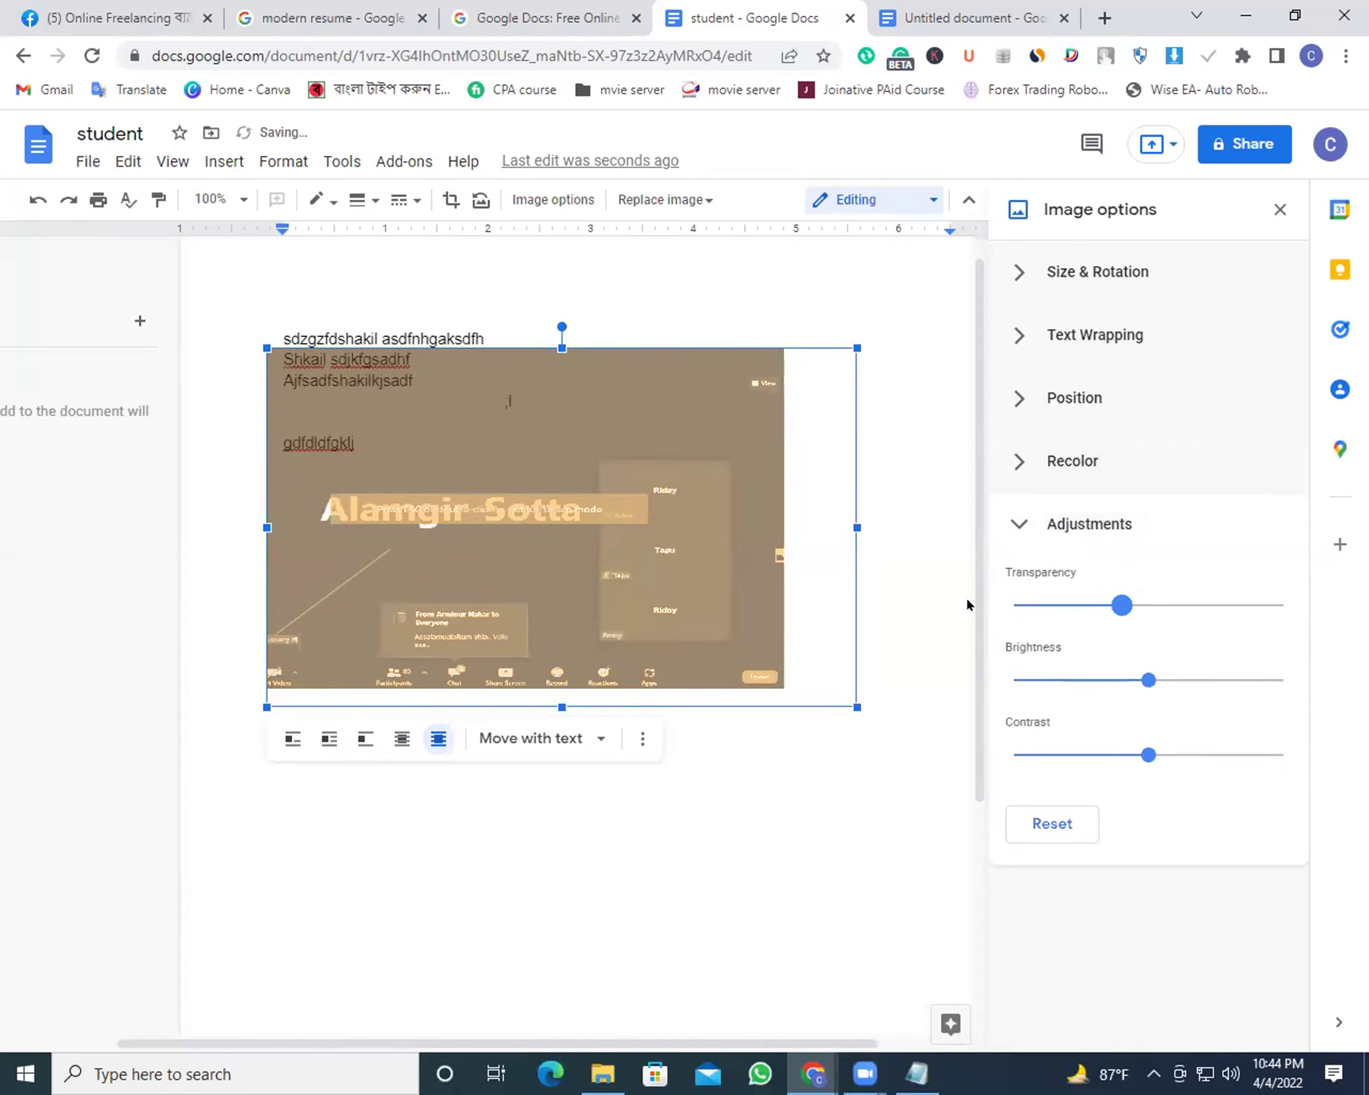
left_click(1036, 605)
mouse_move(1147, 679)
left_mouse_down()
mouse_move(1209, 680)
mouse_move(978, 687)
mouse_move(1157, 689)
left_mouse_up()
left_click_drag(1147, 755, 1216, 755)
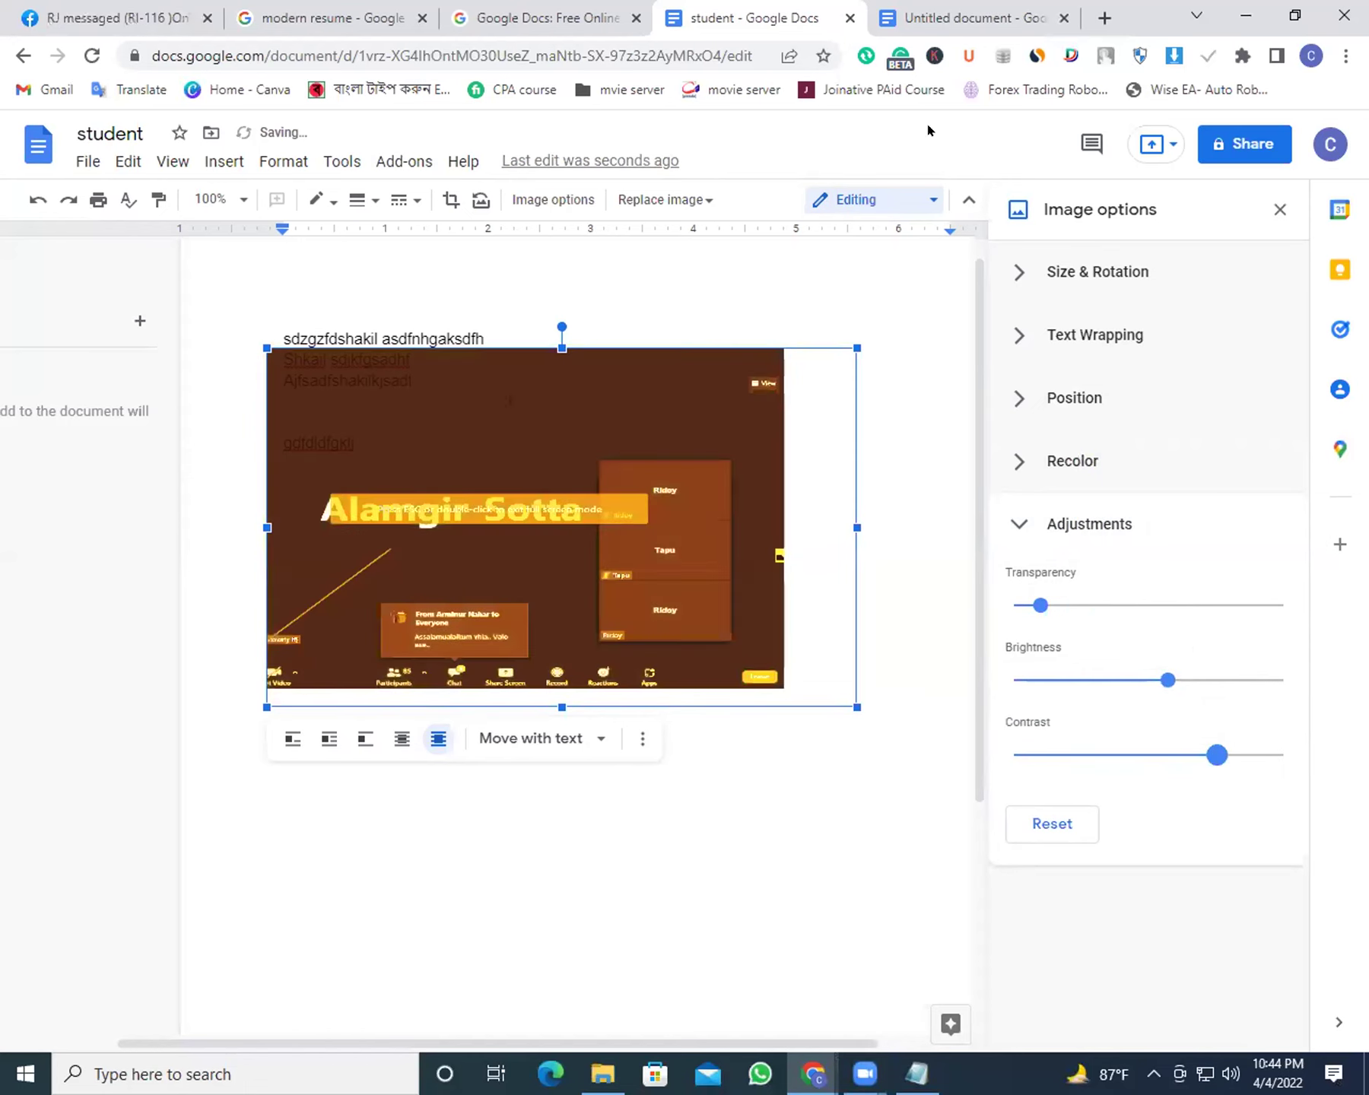
left_click(1124, 522)
Reset the screenshot's recolour to No recolor and deselect it
left_click(1127, 471)
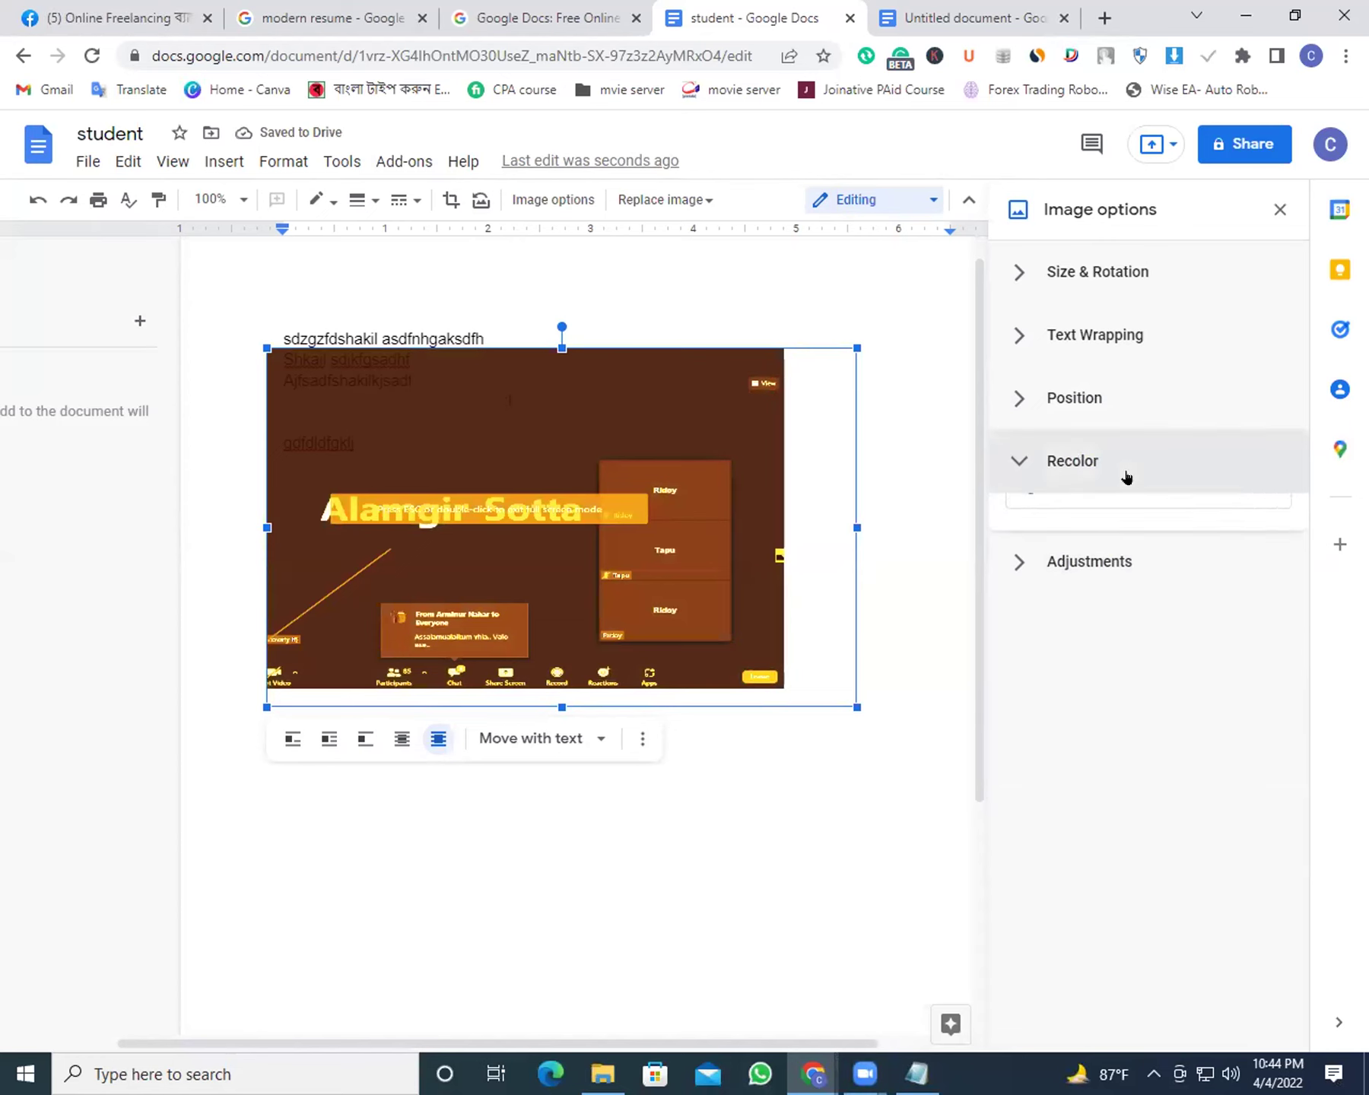
left_click(1185, 526)
left_click(1083, 563)
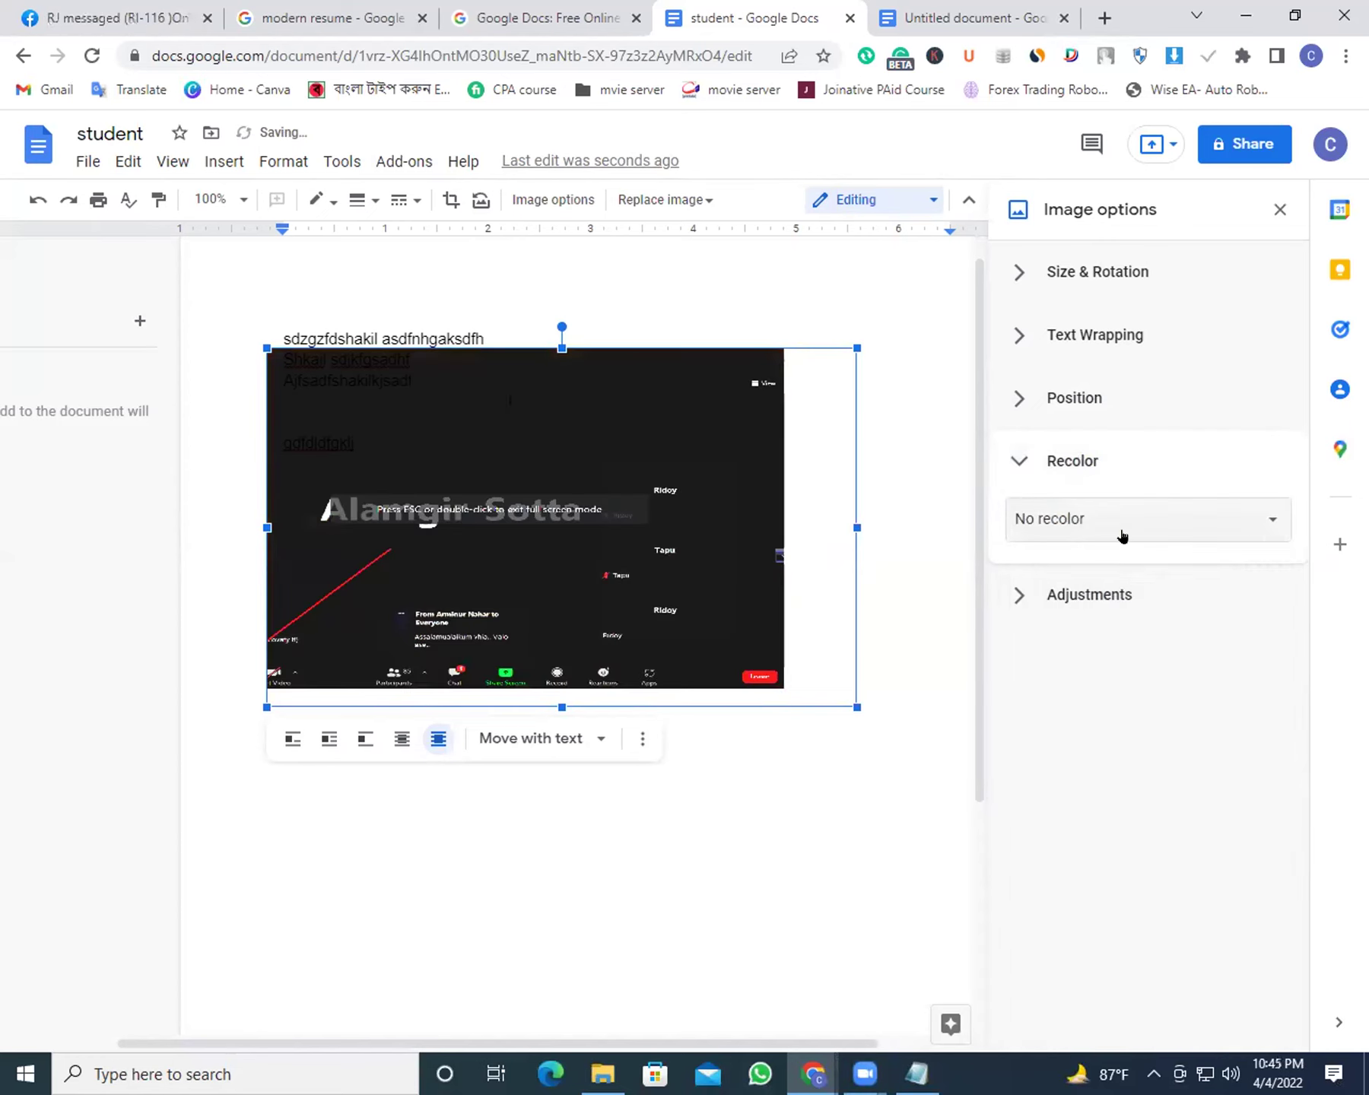
left_click(853, 668)
left_click(443, 441)
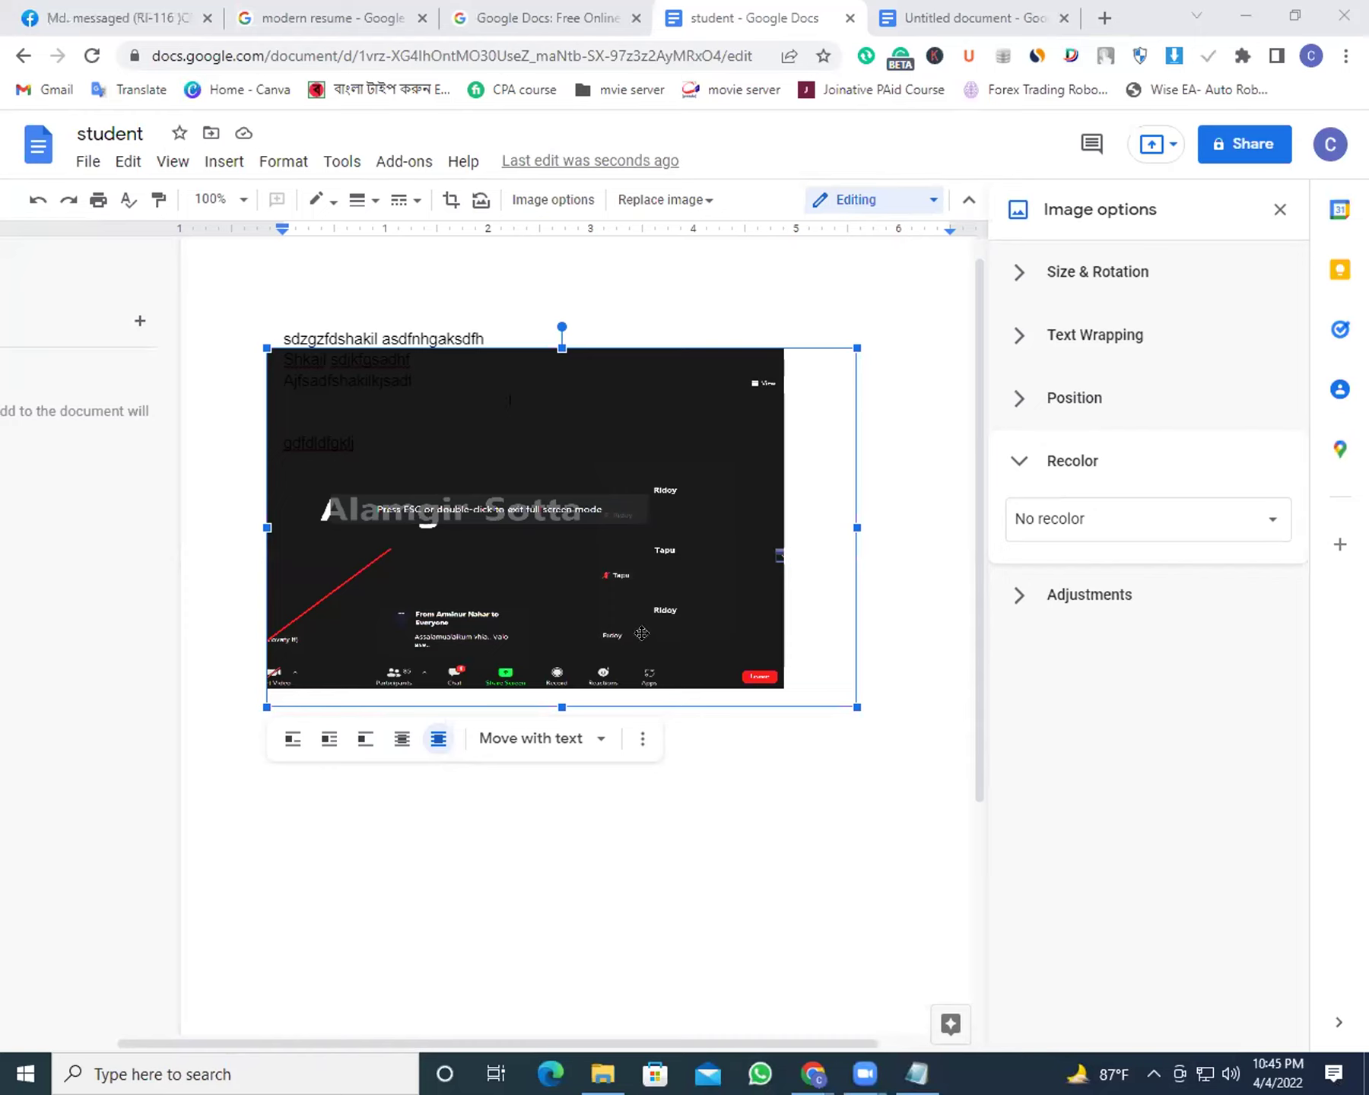
left_click(582, 472)
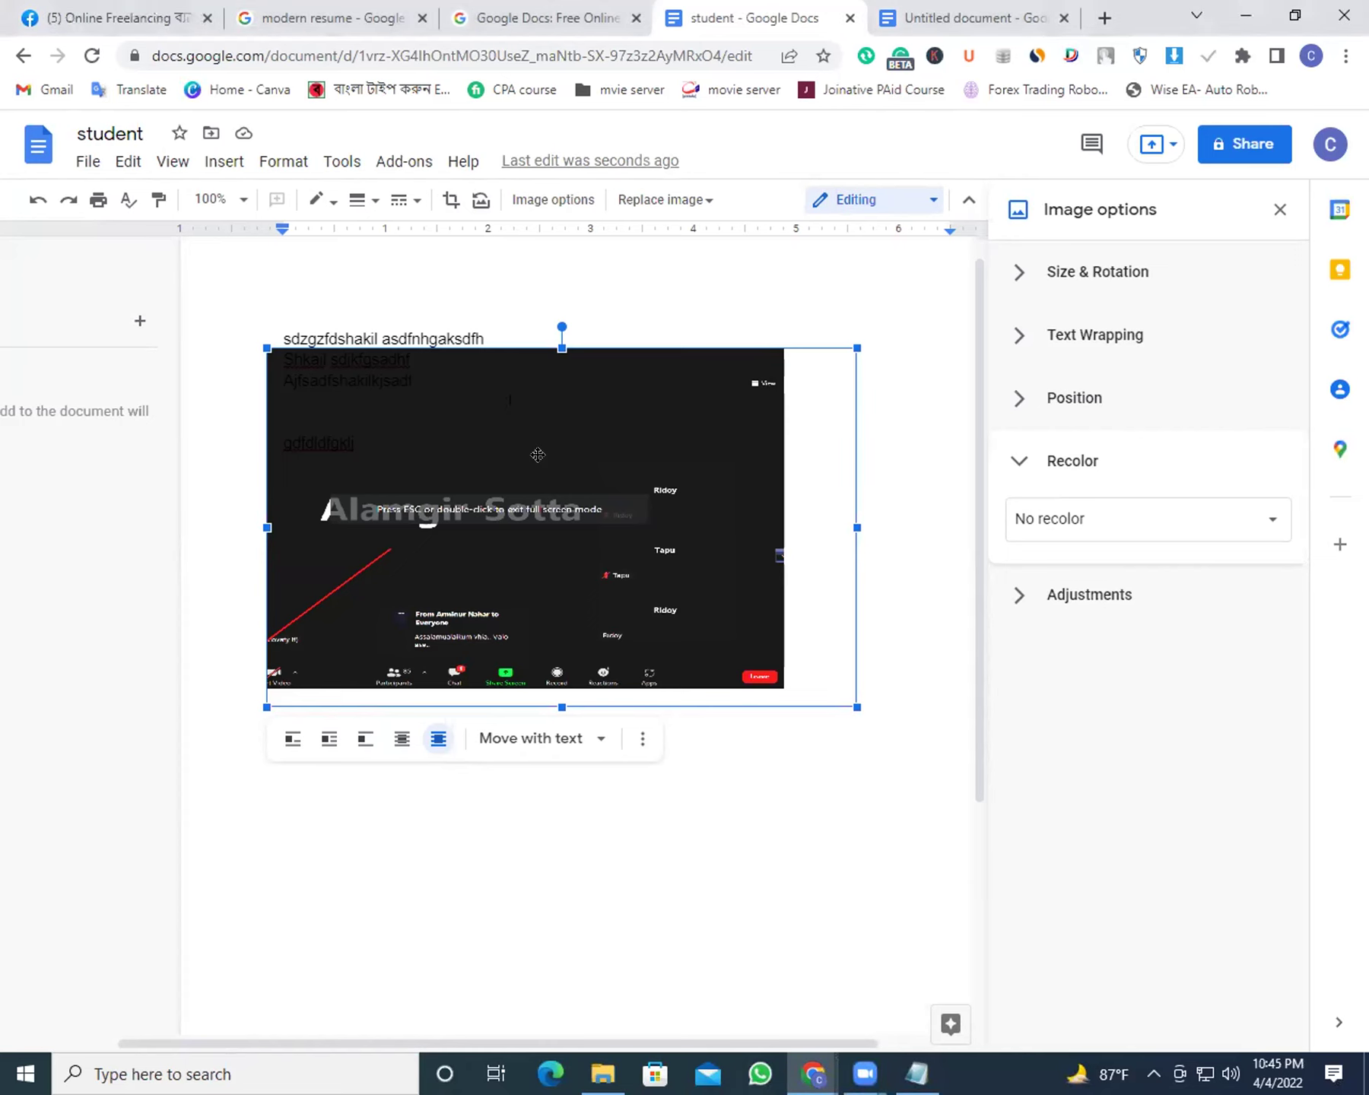
left_click(1277, 210)
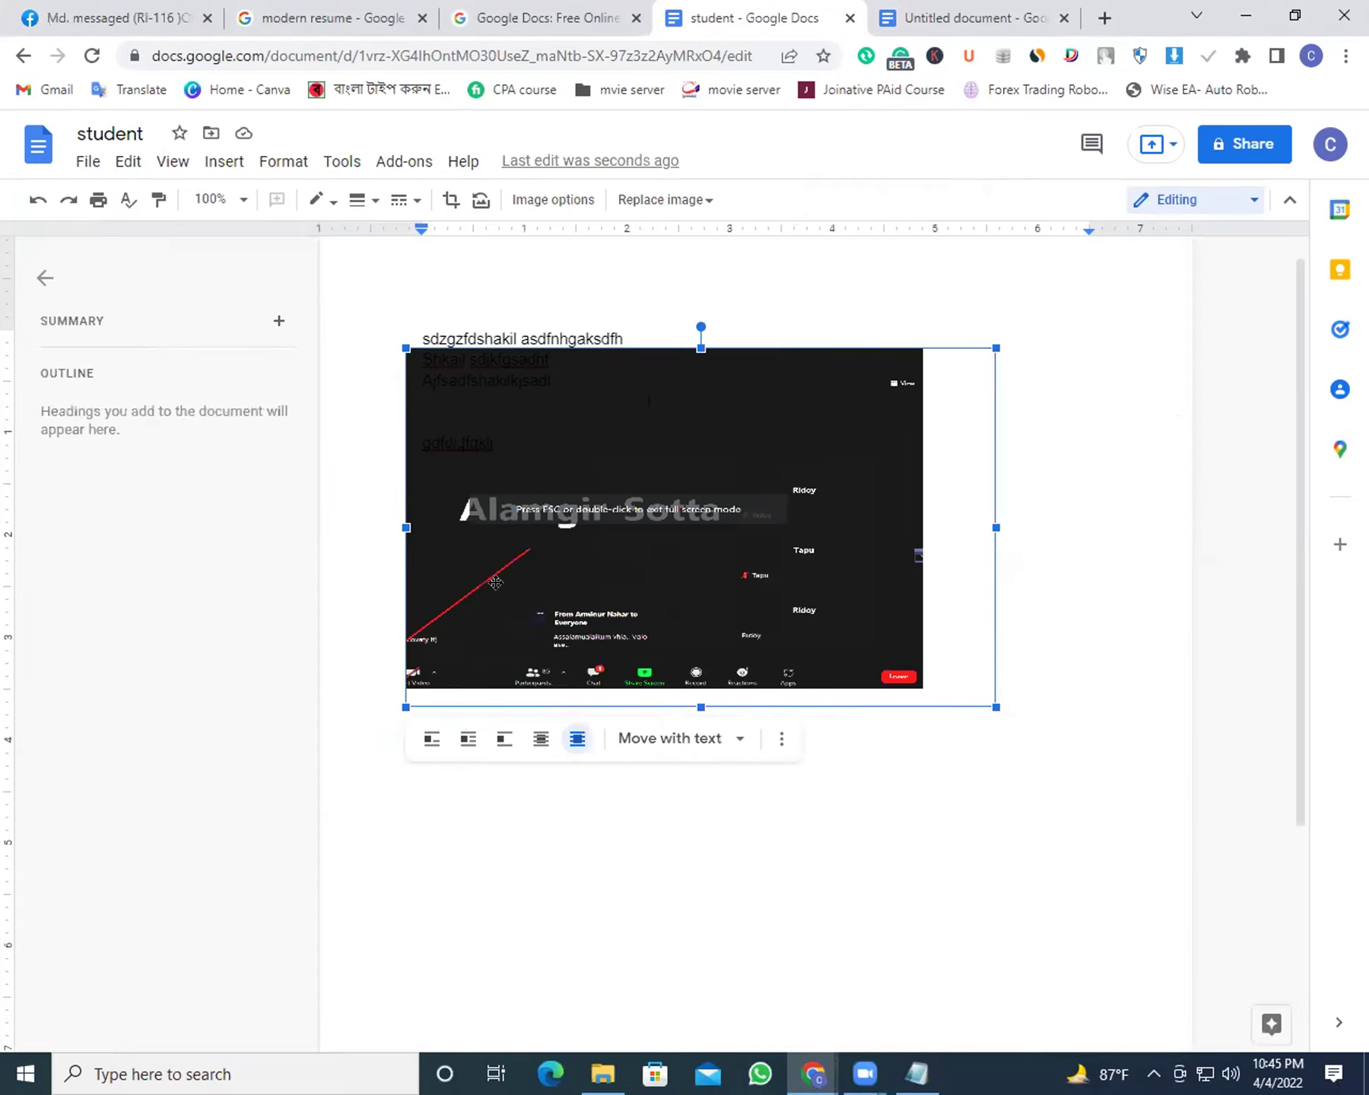
left_click(801, 803)
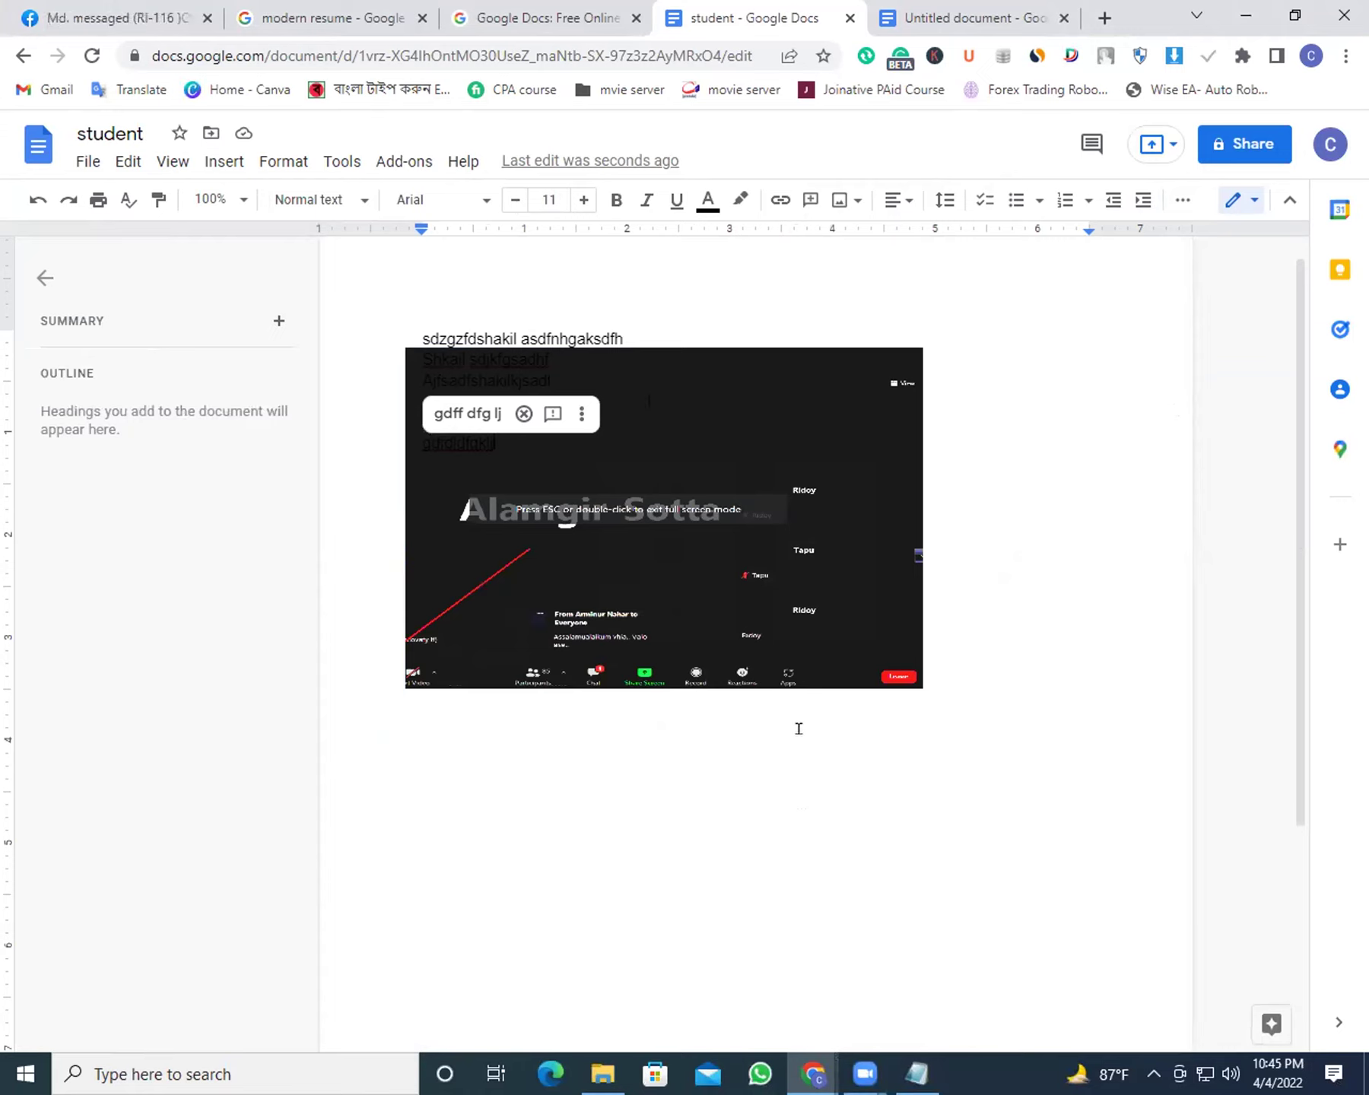
left_click(819, 505)
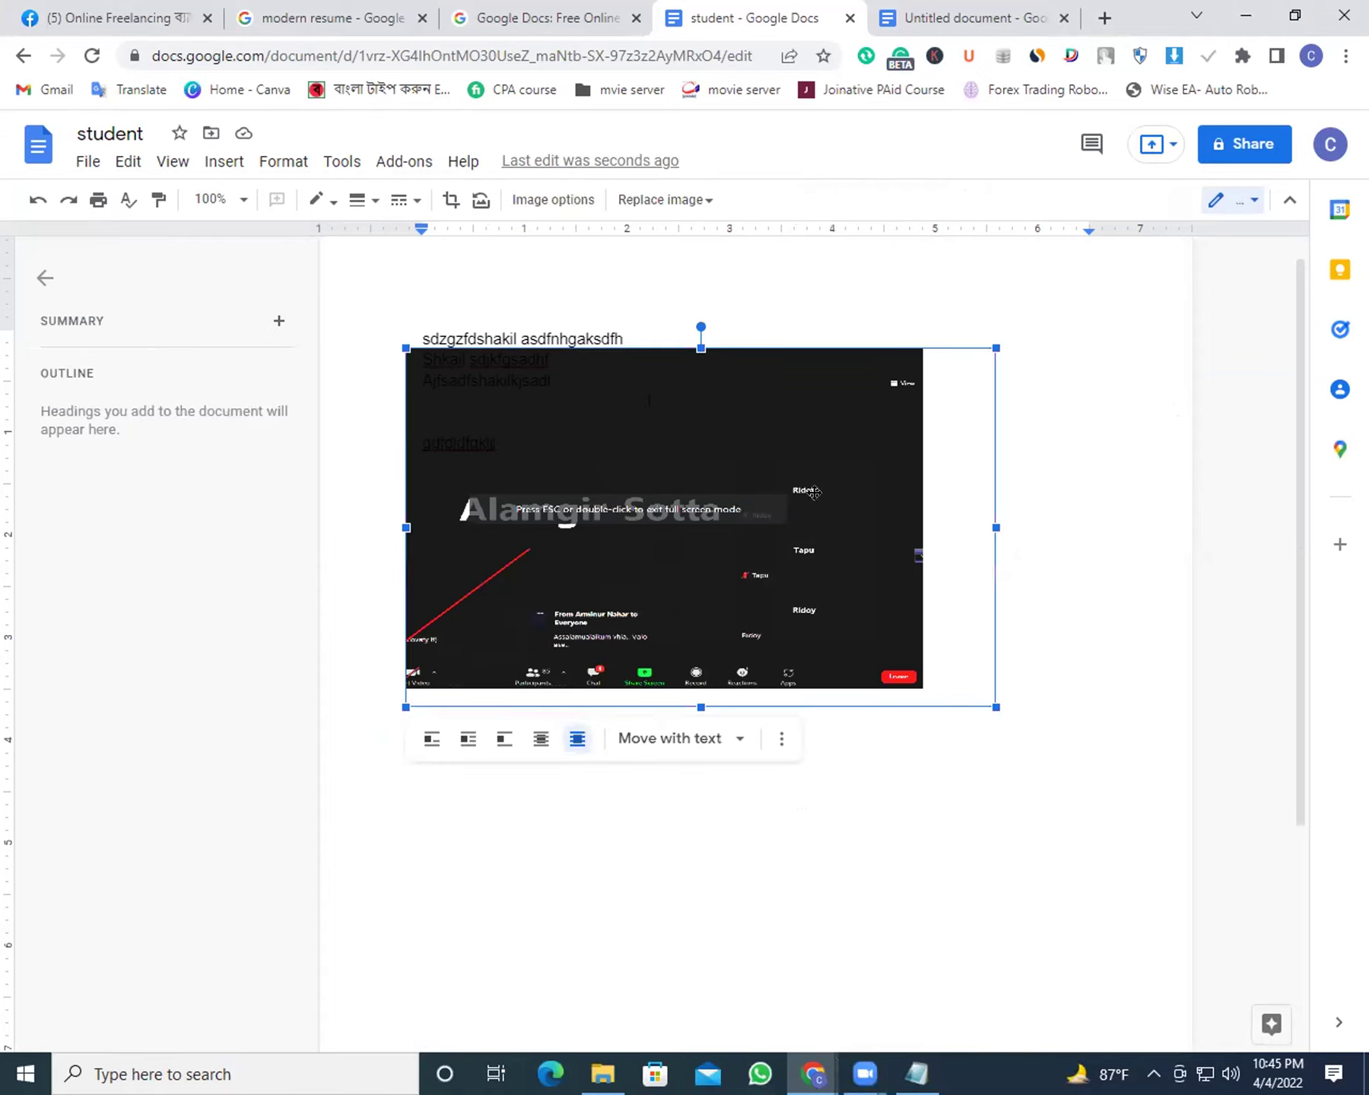
left_click(538, 200)
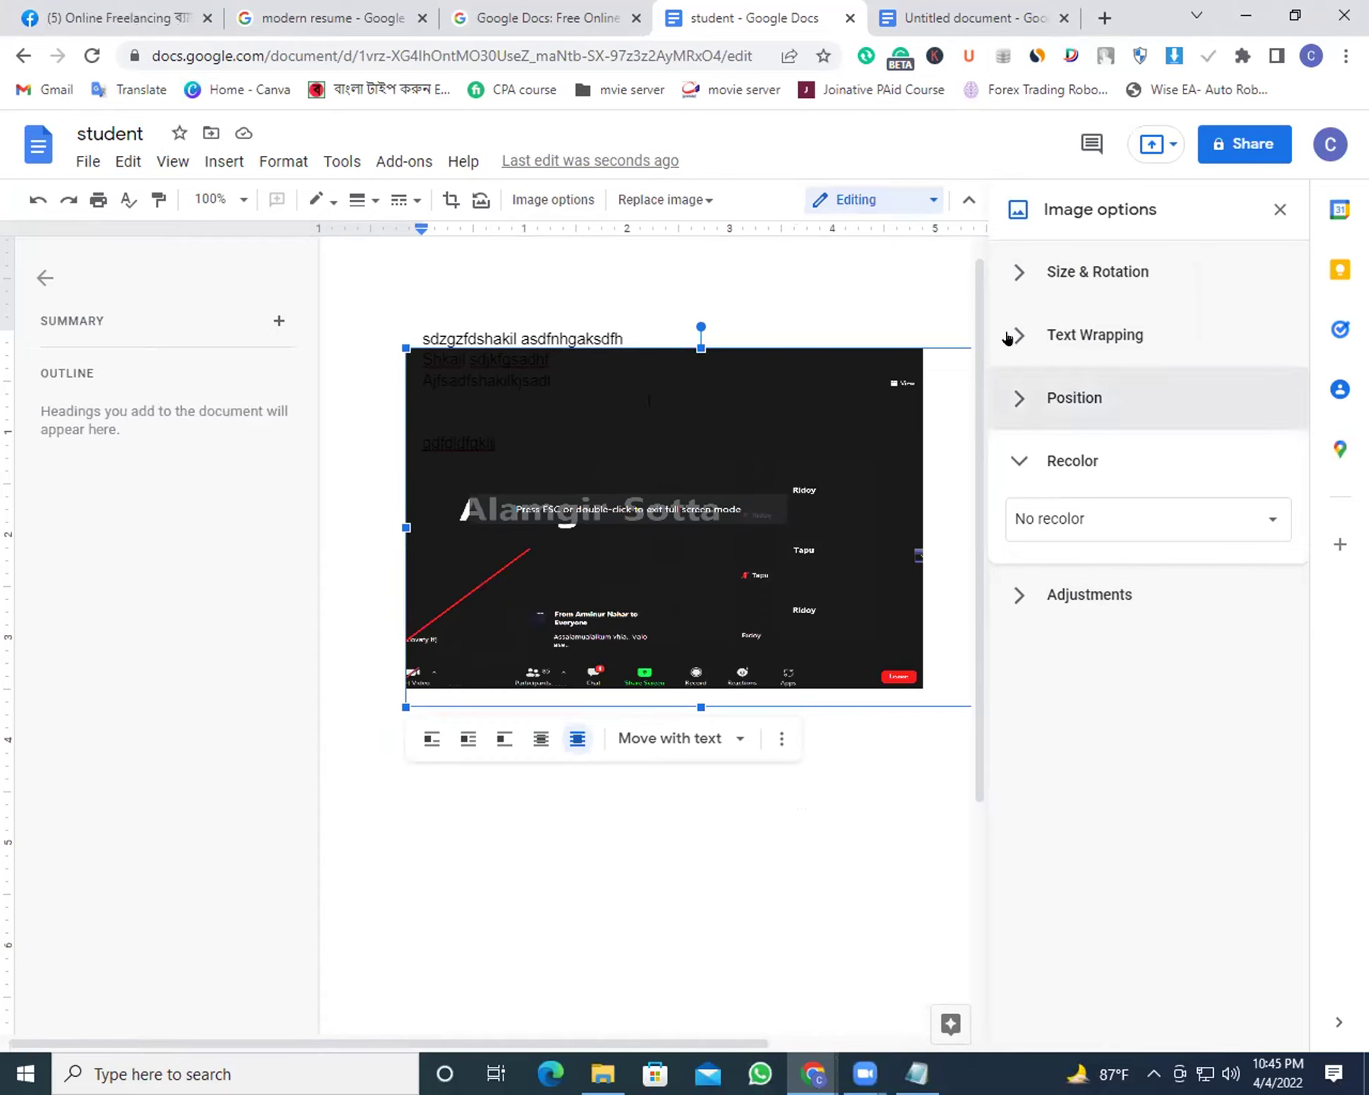
left_click(1279, 210)
left_click(815, 871)
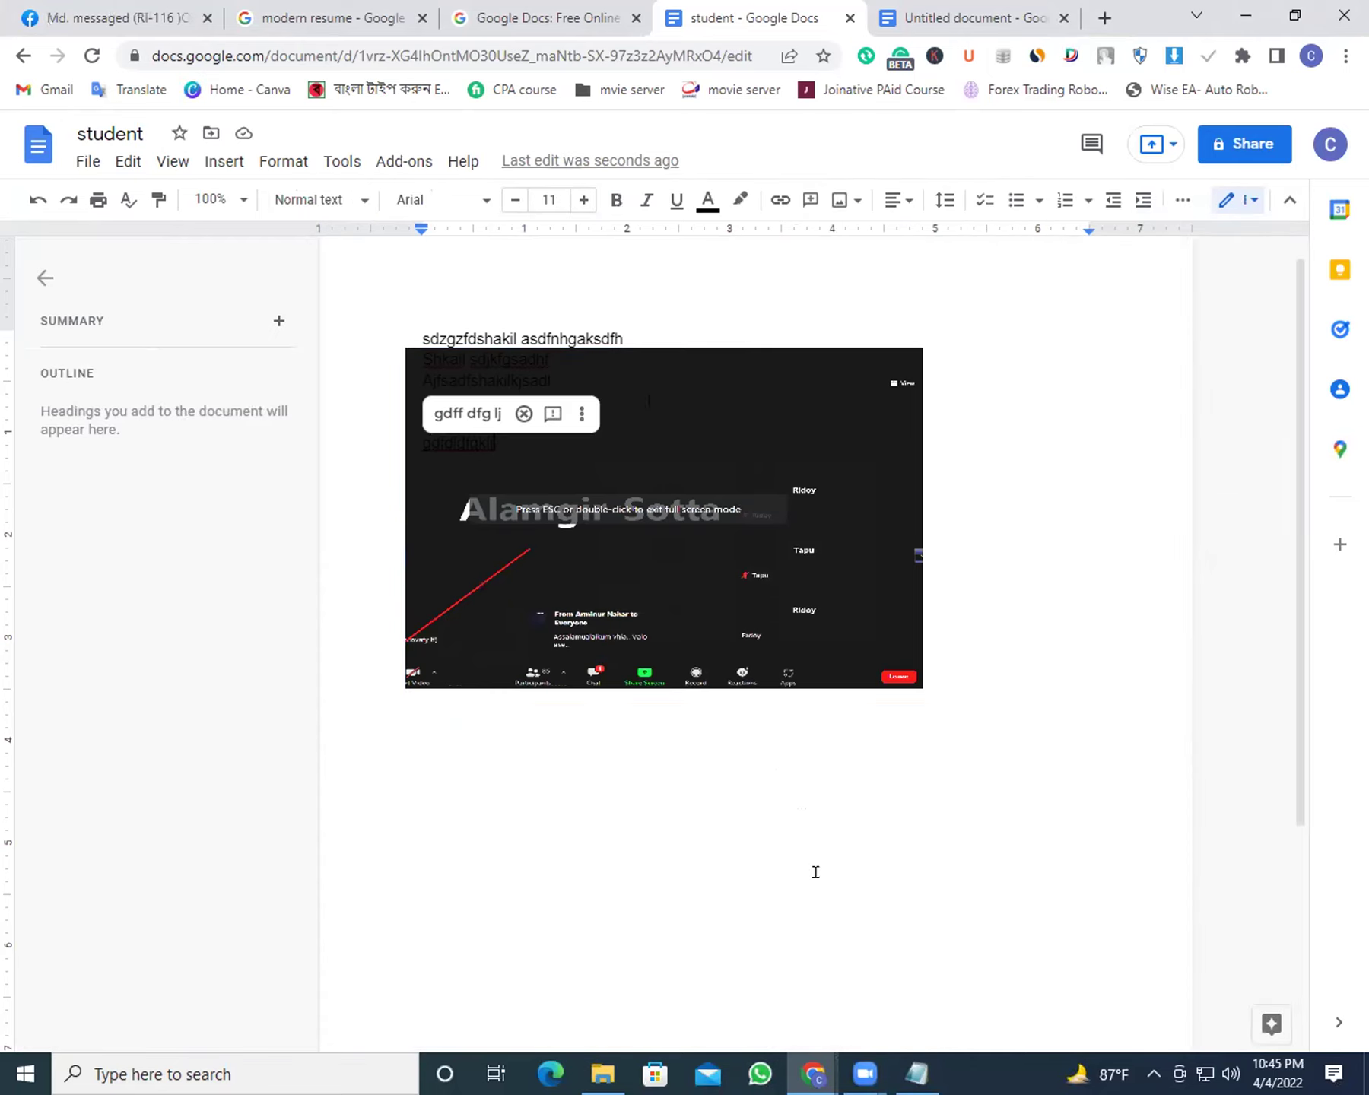
left_click(730, 566)
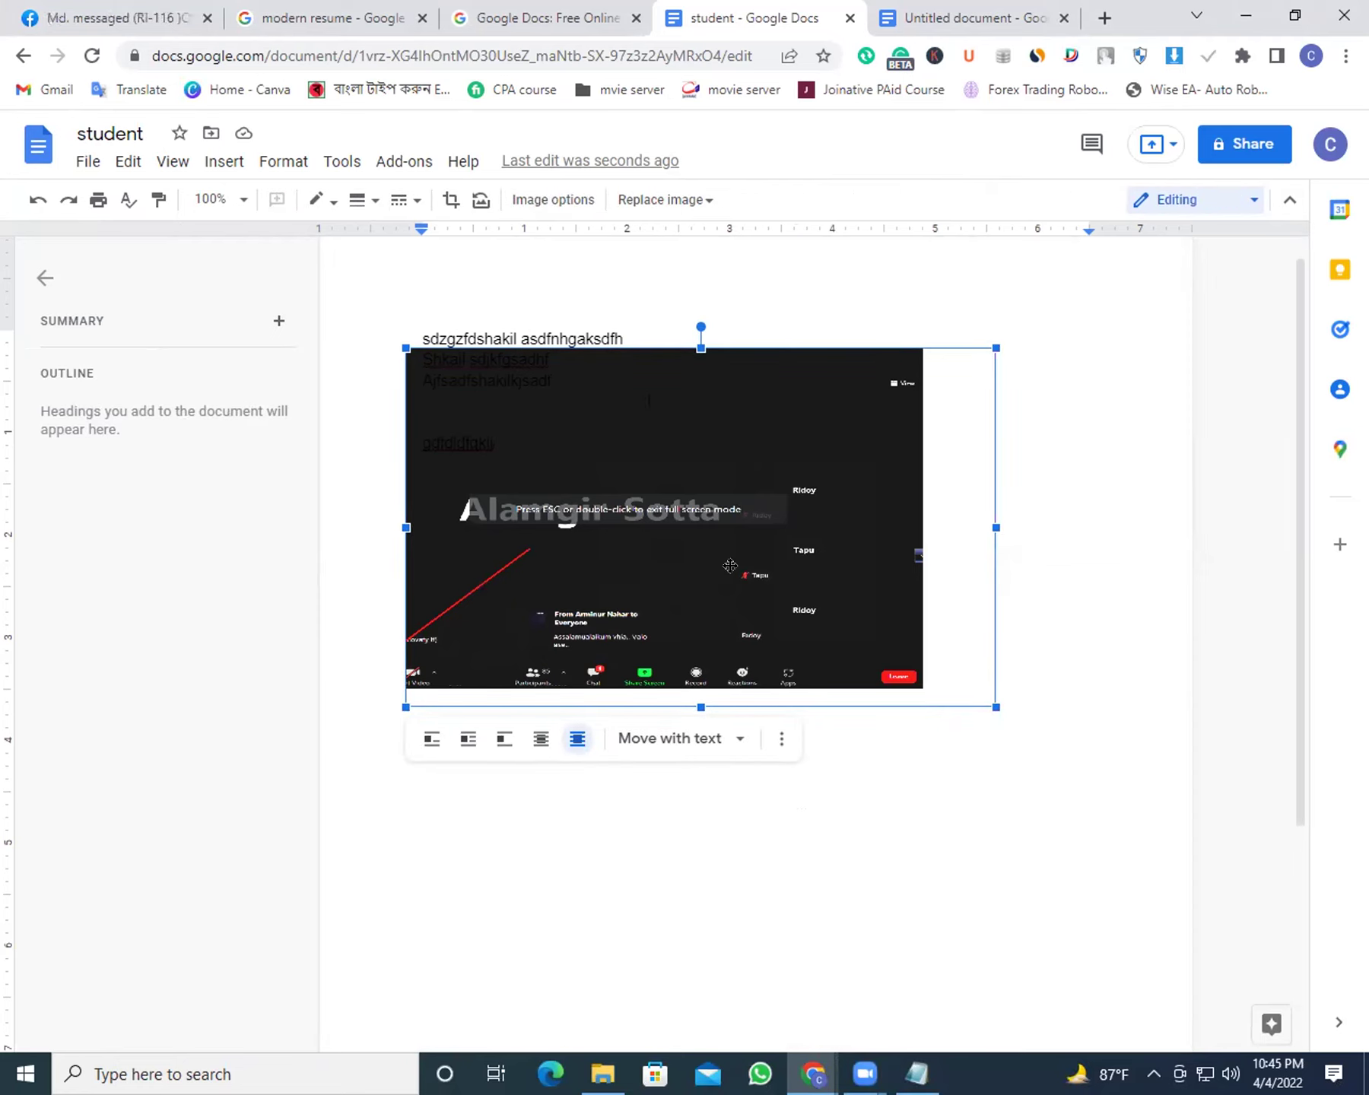
left_click(558, 212)
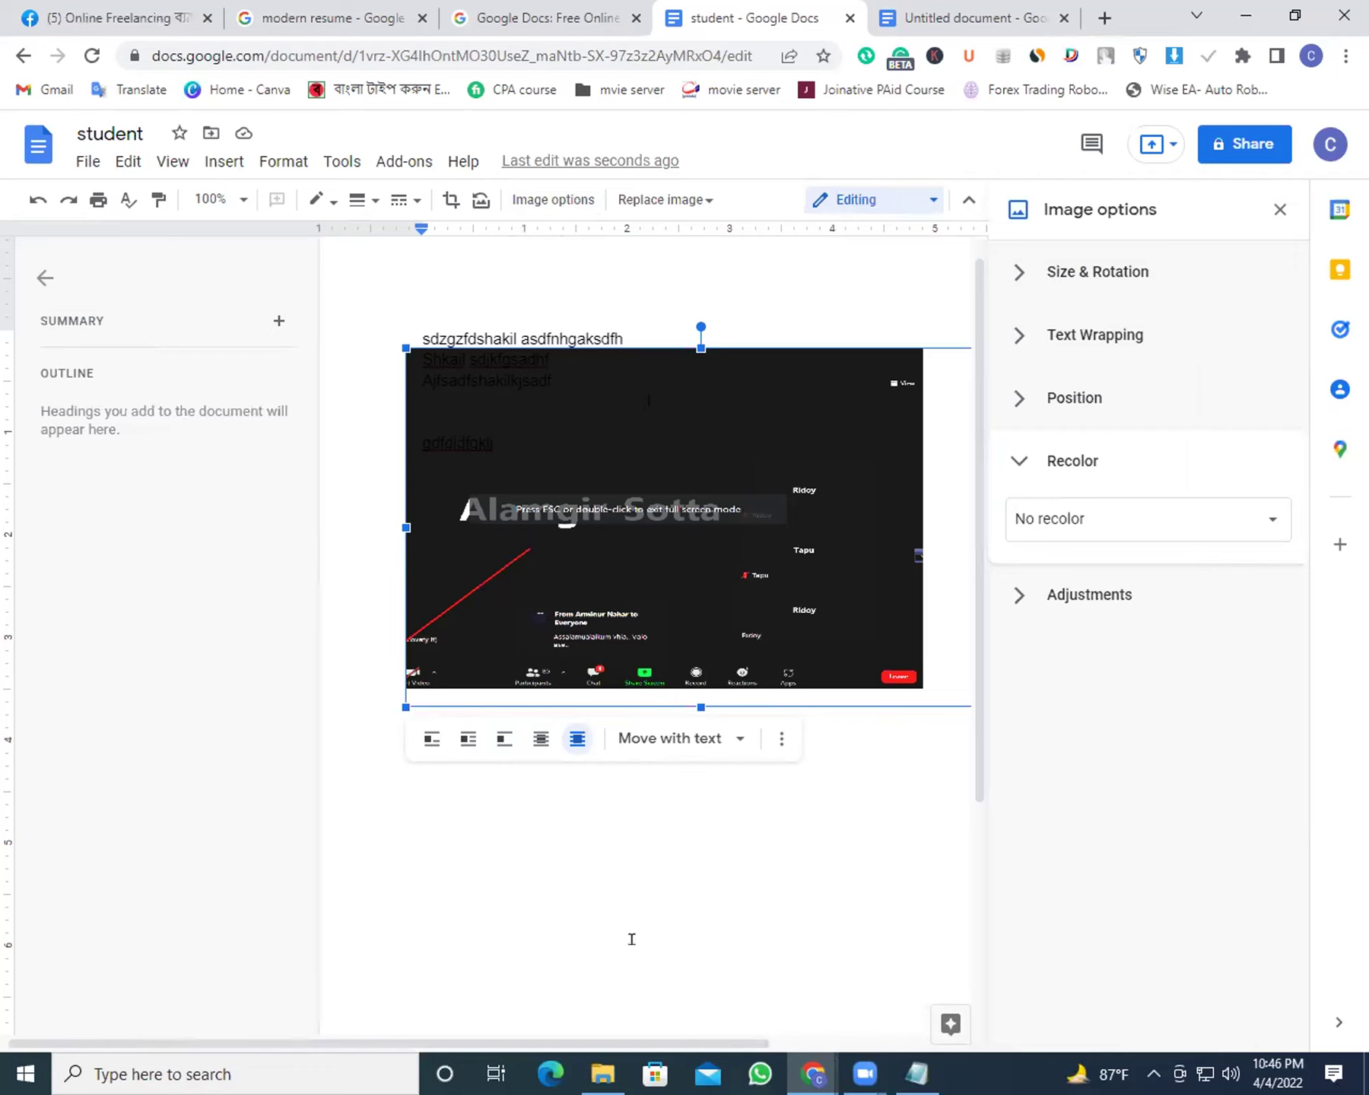
left_click(1279, 210)
left_click(804, 831)
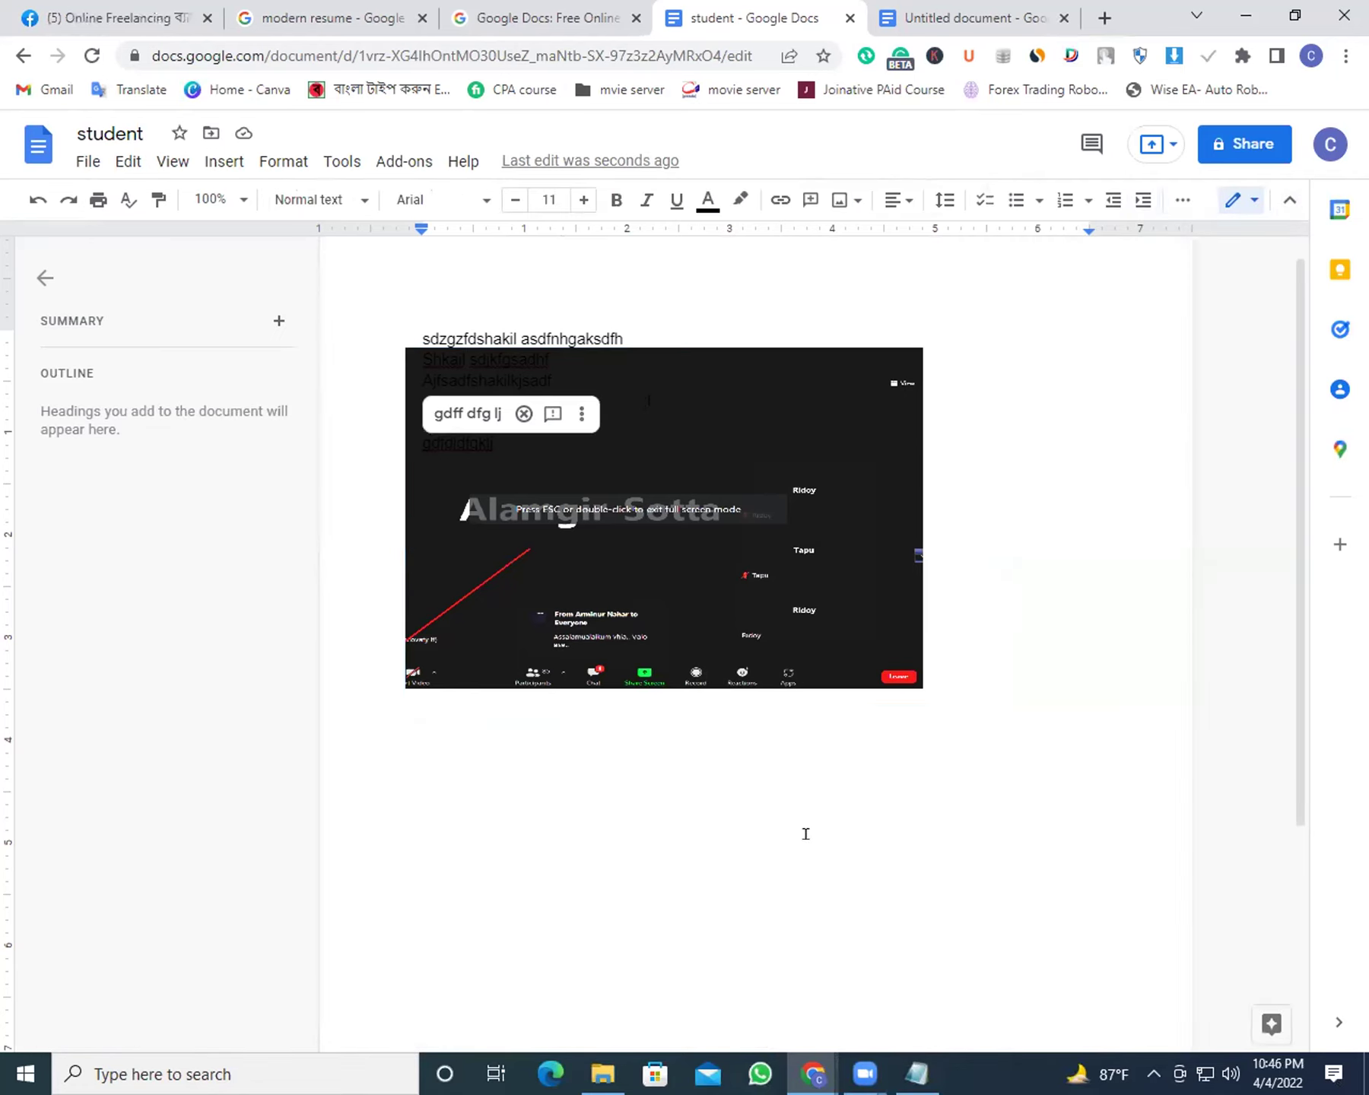
left_click(645, 562)
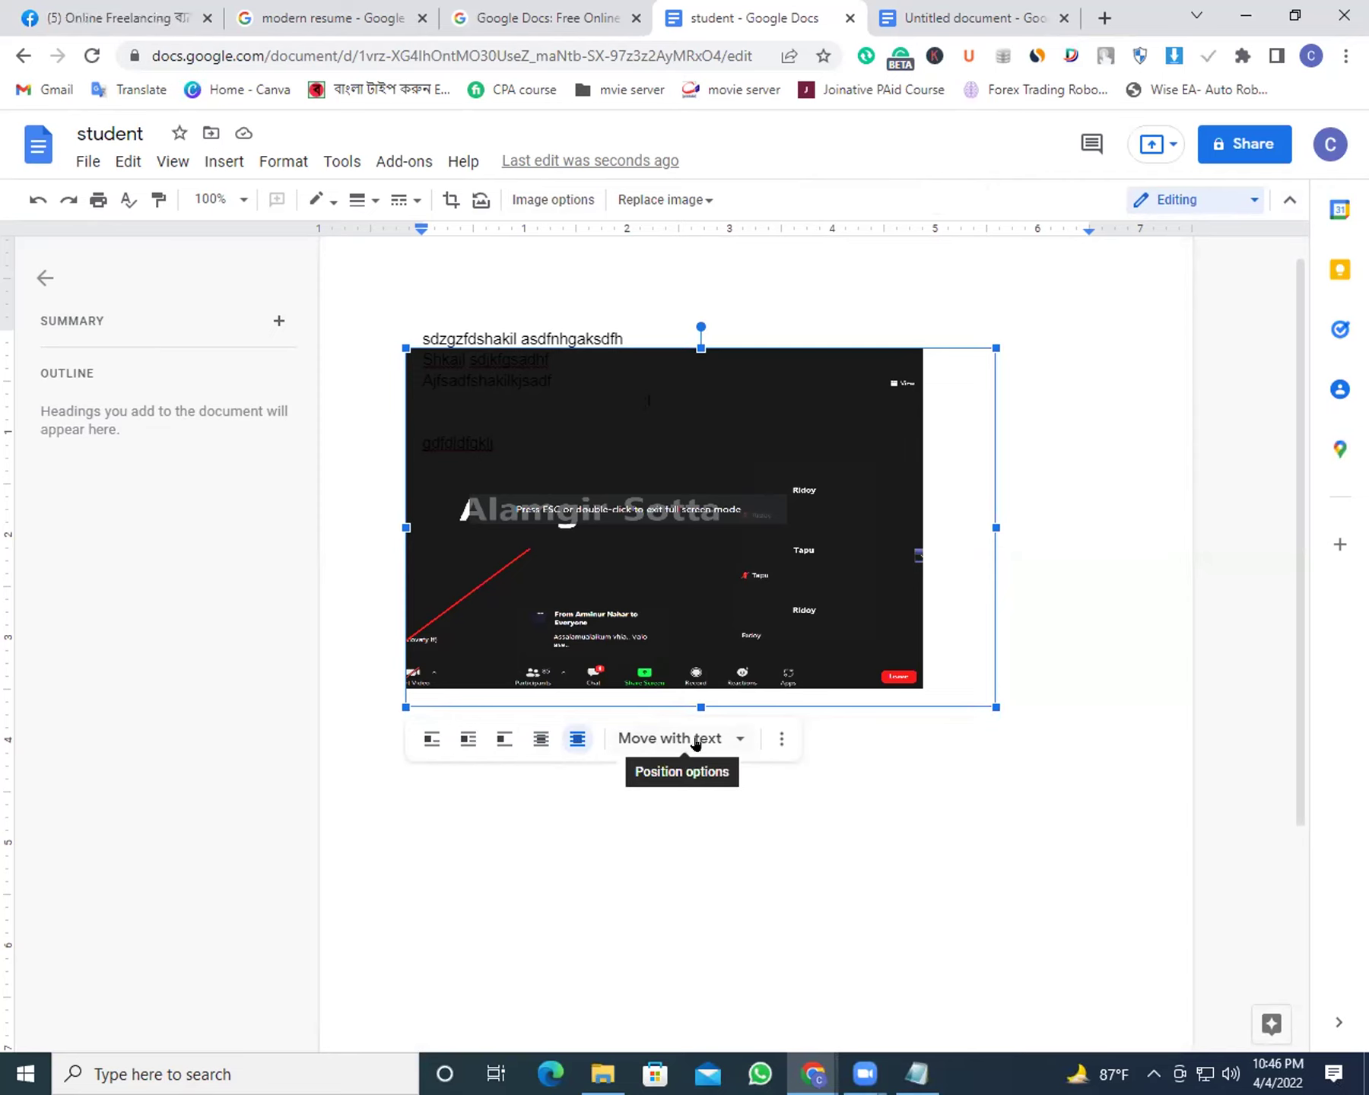
left_click(779, 736)
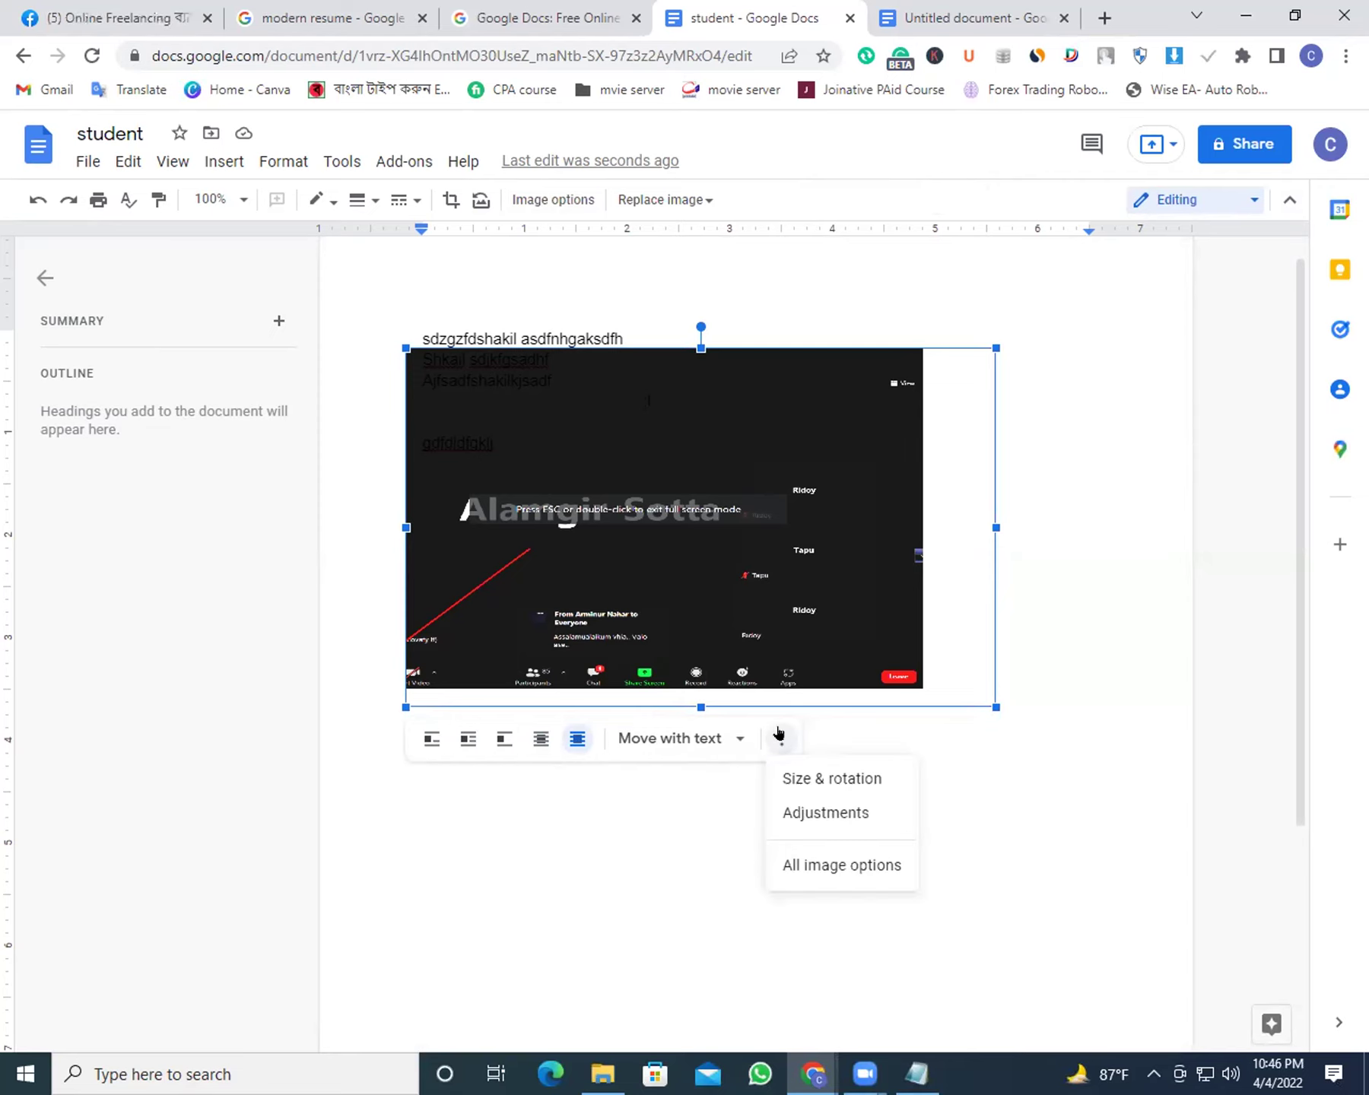
left_click(827, 865)
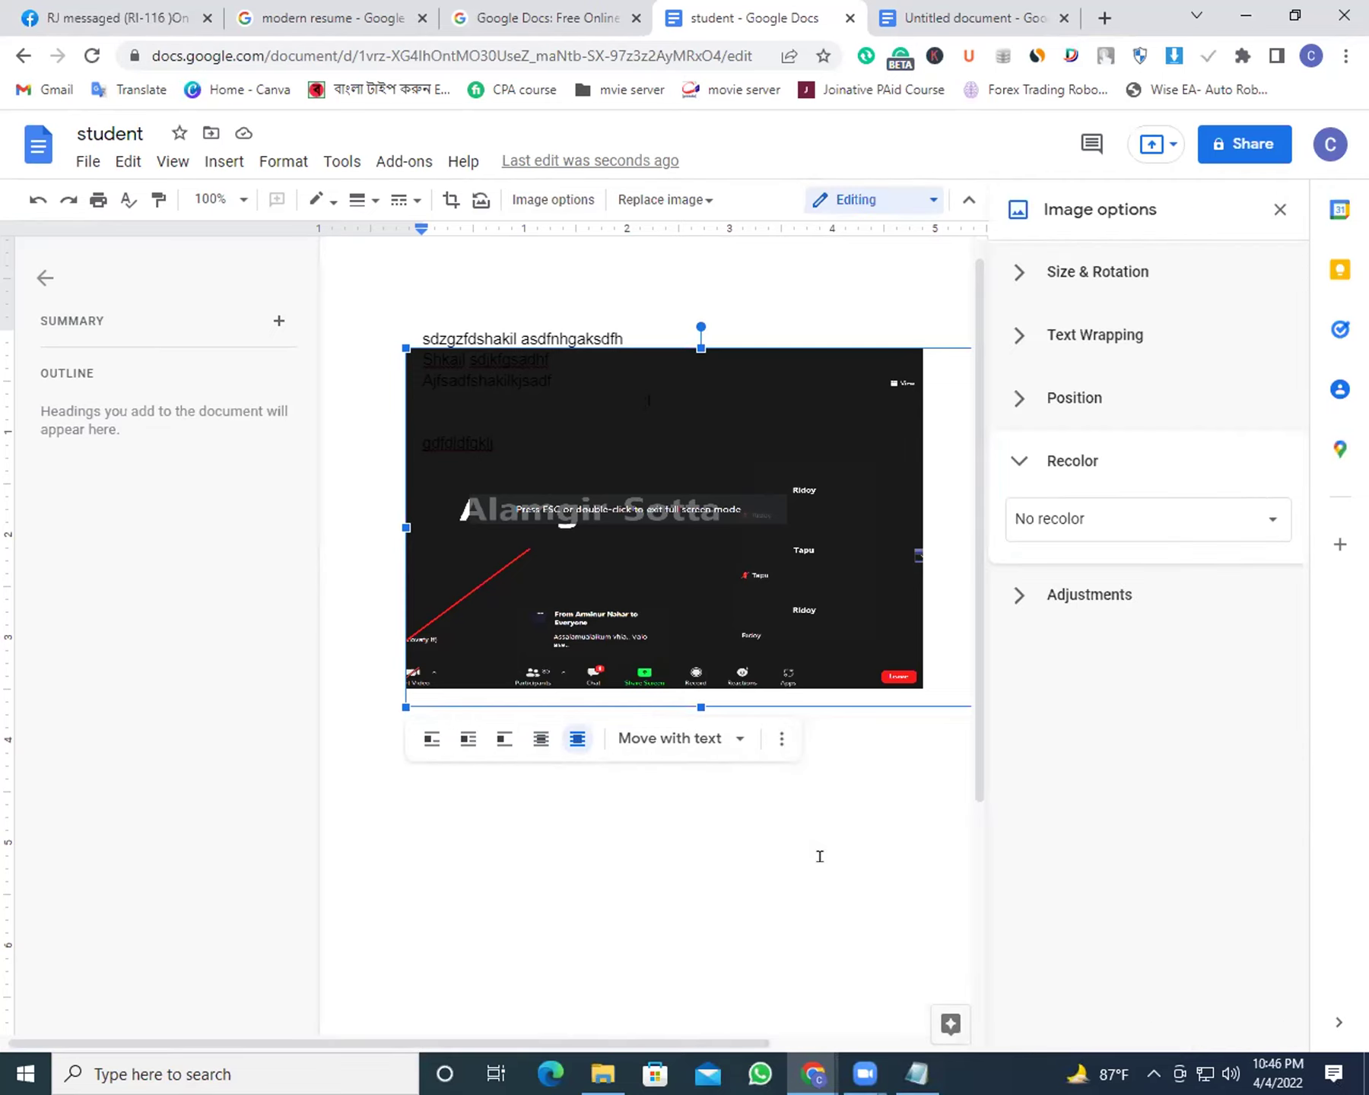
left_click(1280, 209)
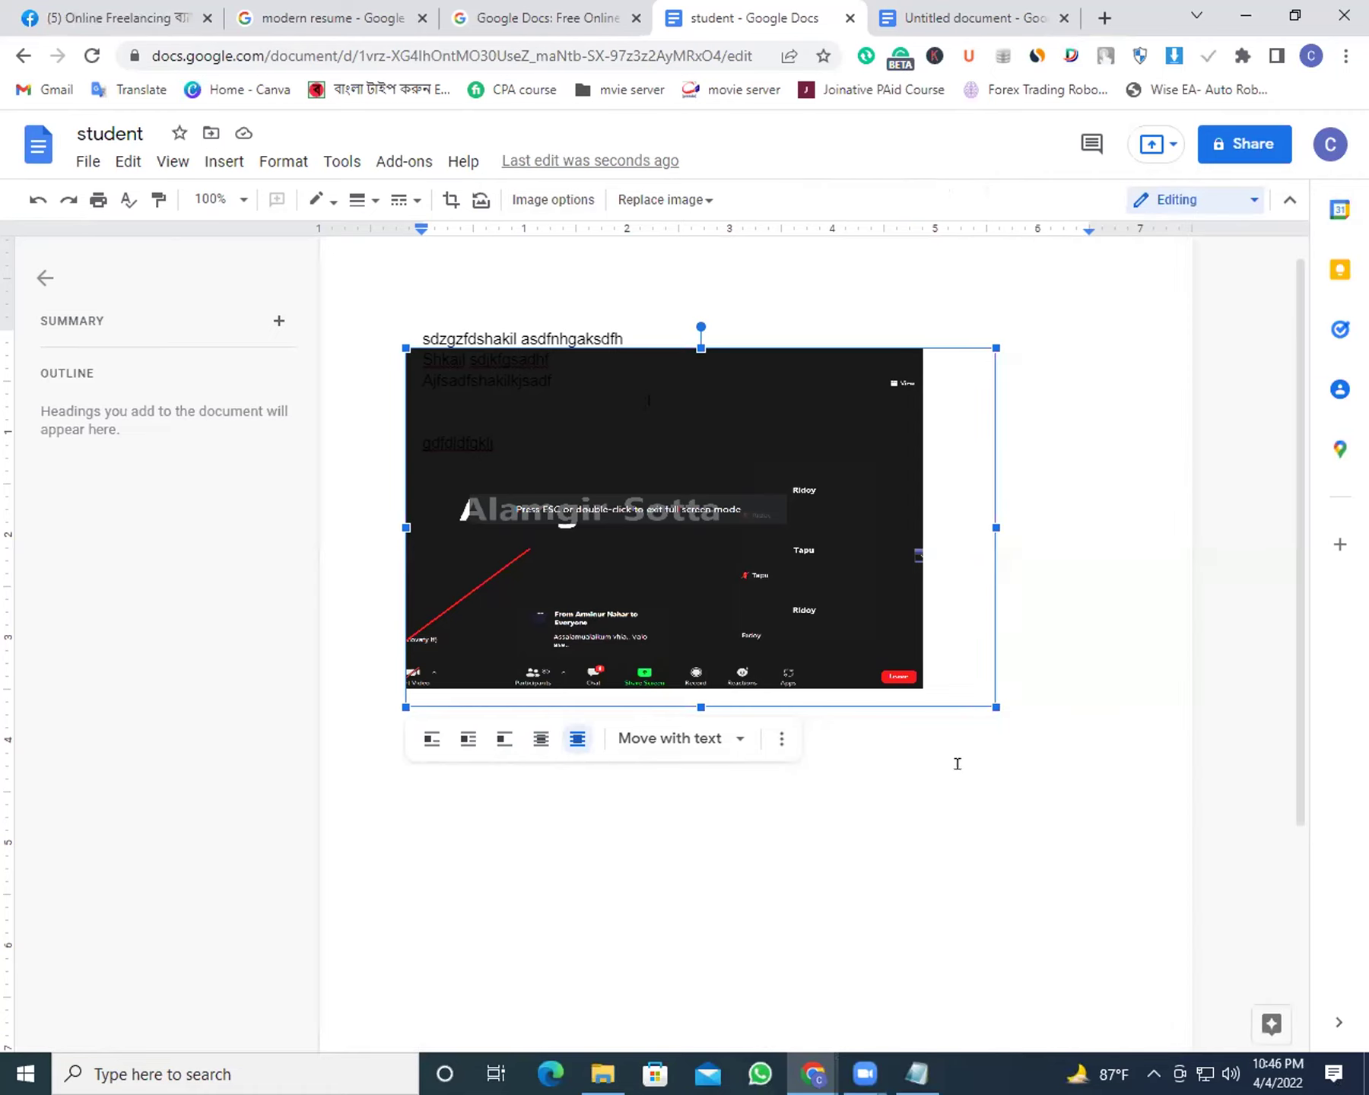
left_click(779, 737)
left_click(856, 865)
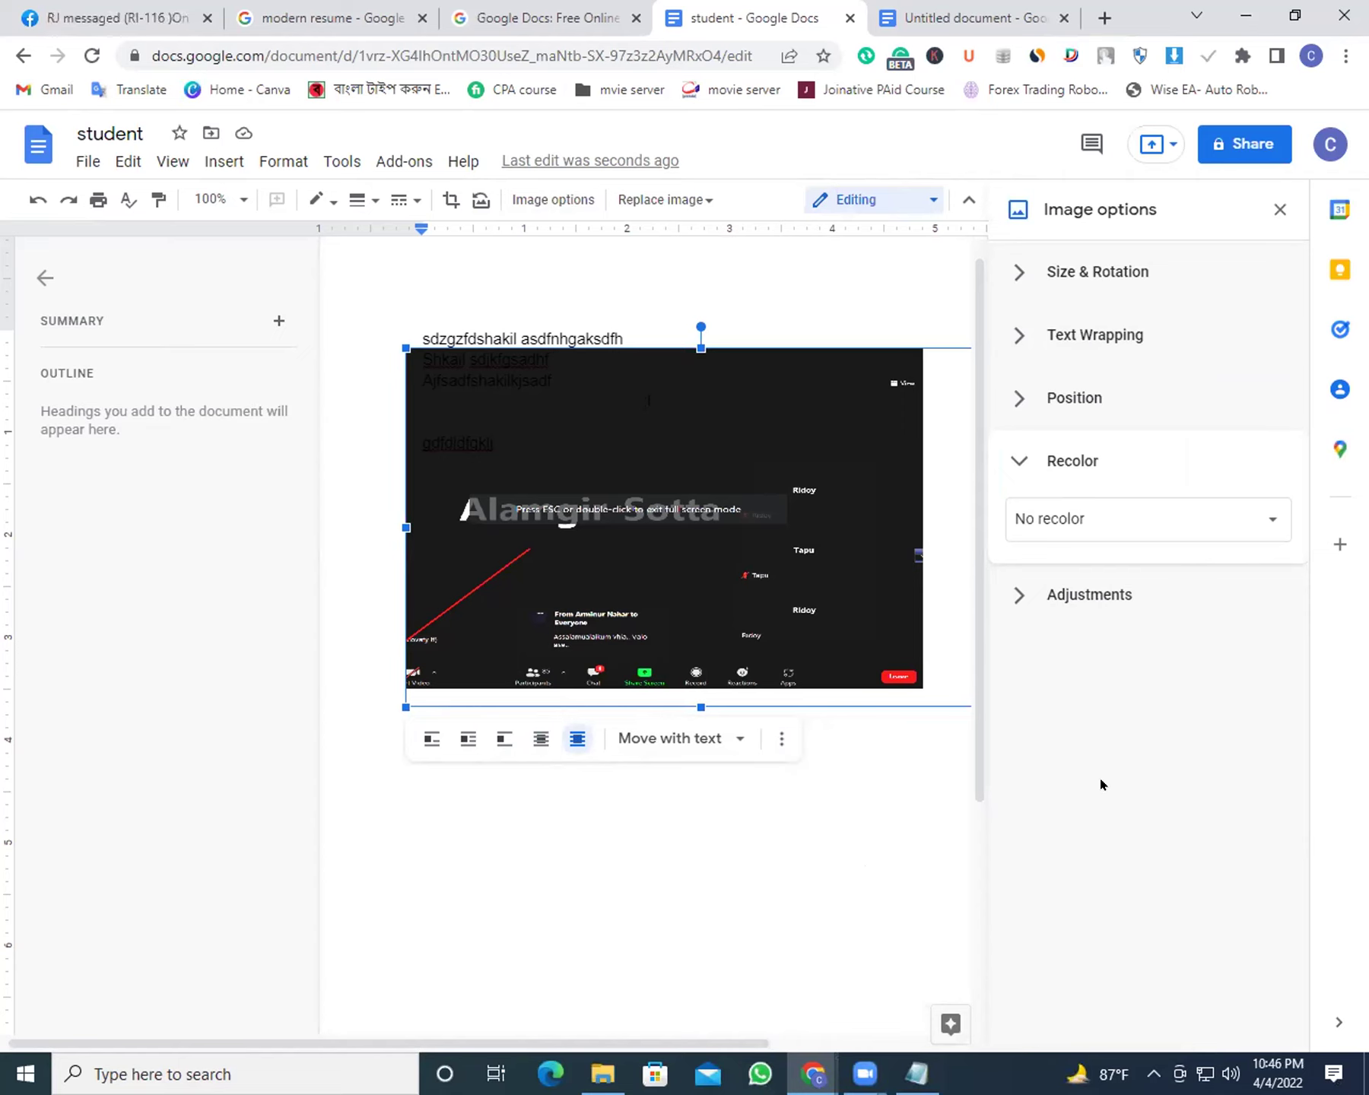
left_click(1279, 211)
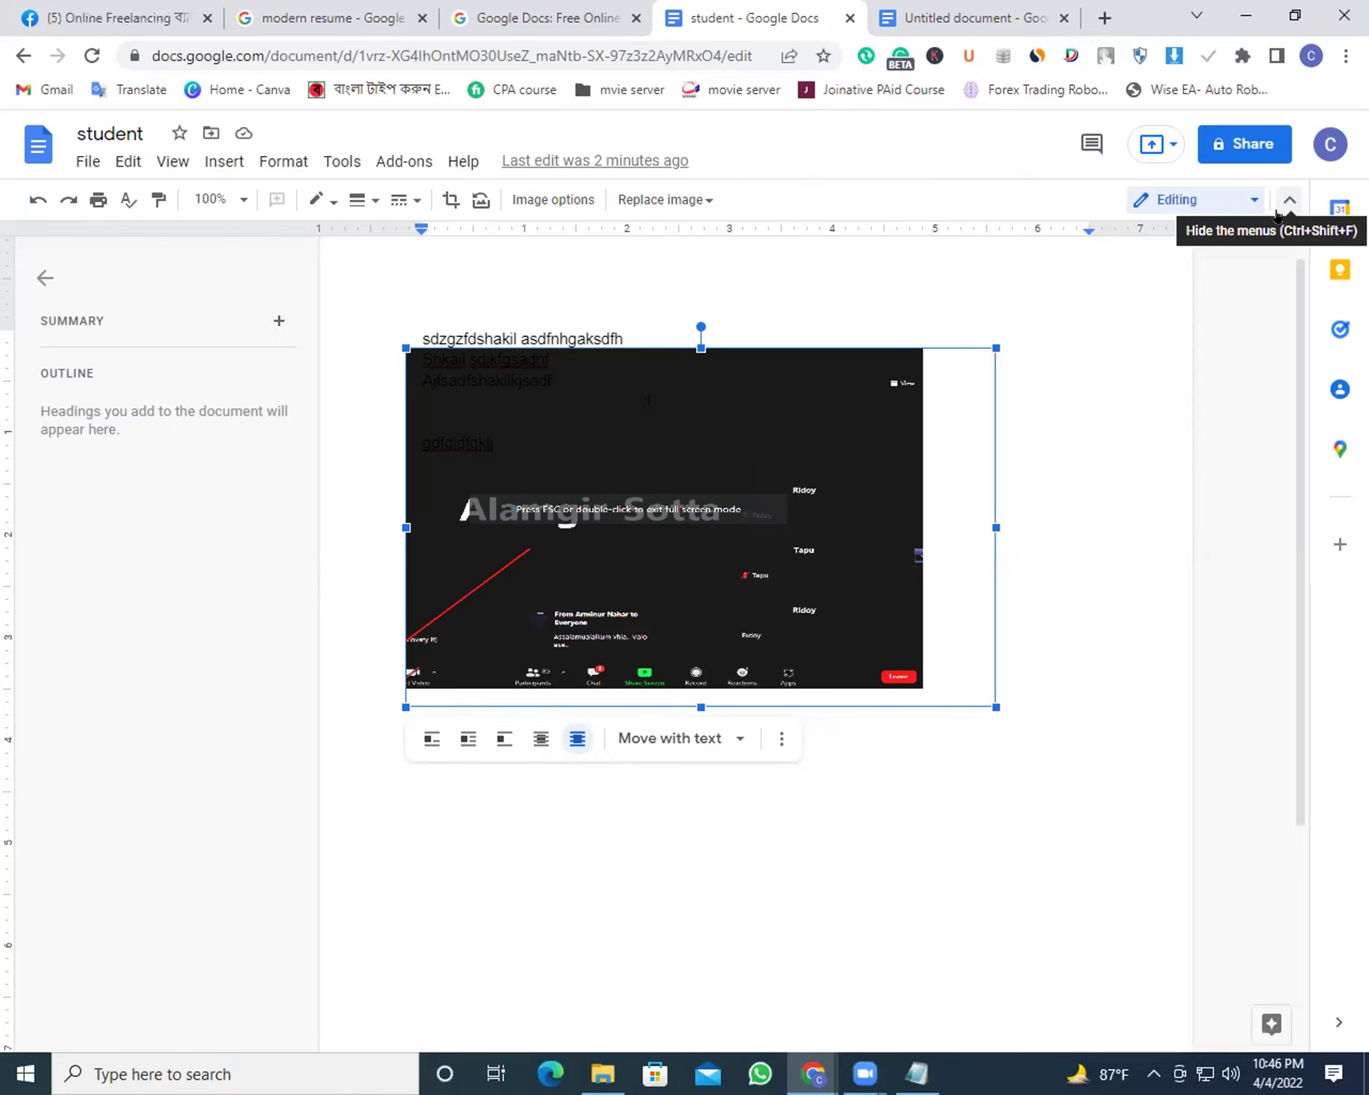
left_click(764, 308)
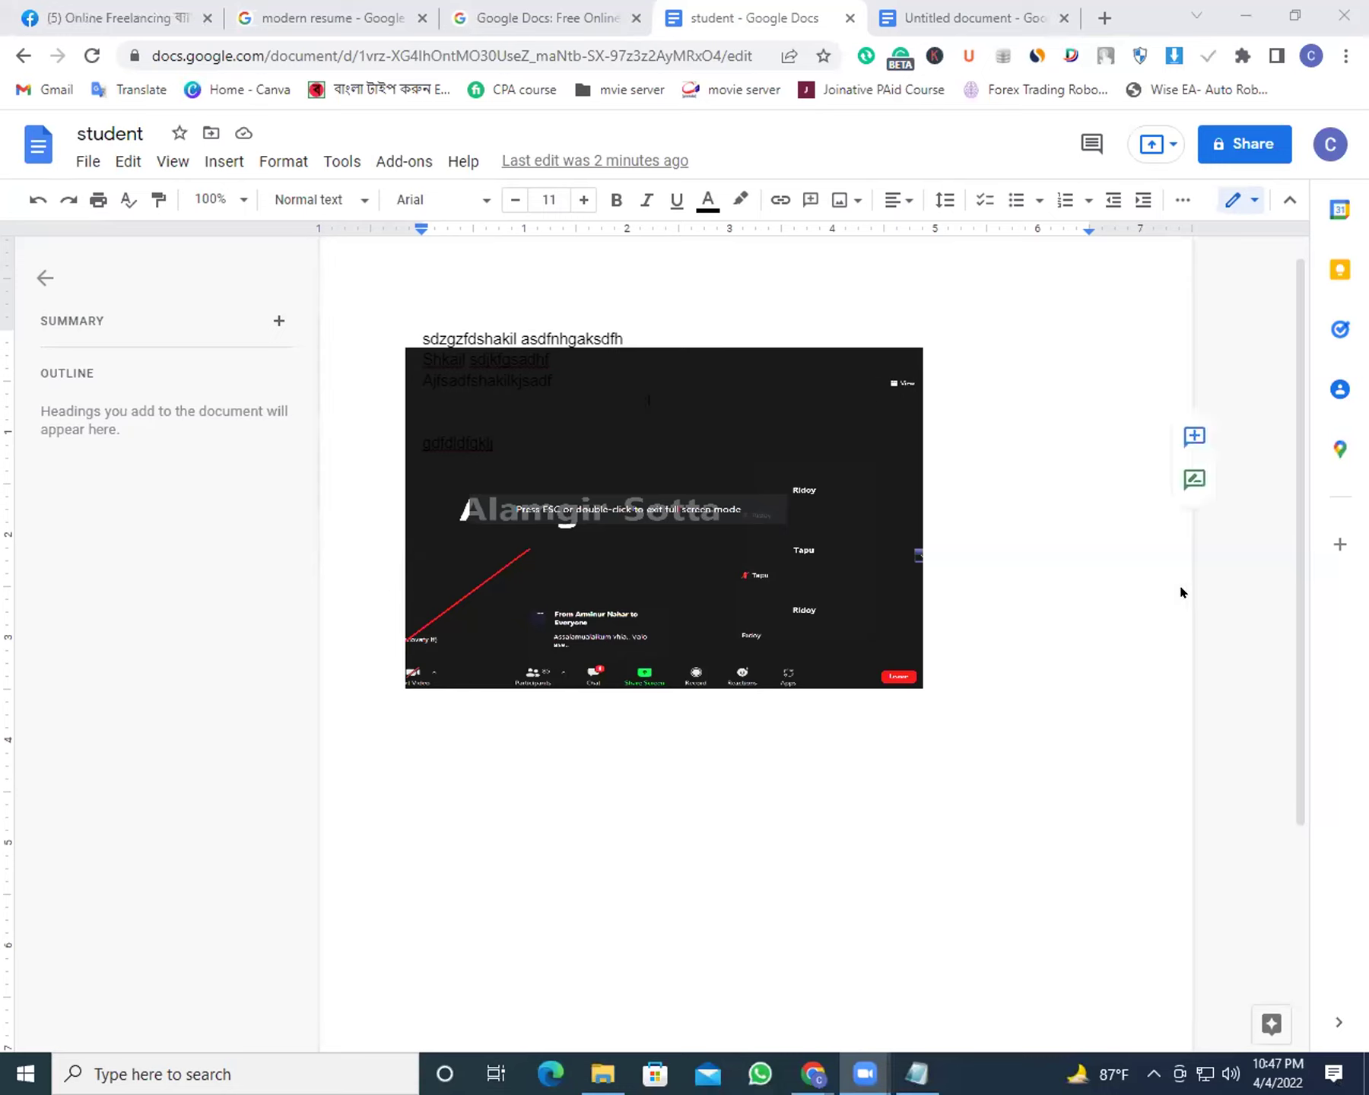
Place the screenshot under the 'gdfdldfgklj' line and enlarge it from its bottom-right corner
left_click(831, 572)
left_click_drag(831, 573, 838, 728)
left_click_drag(781, 604, 752, 556)
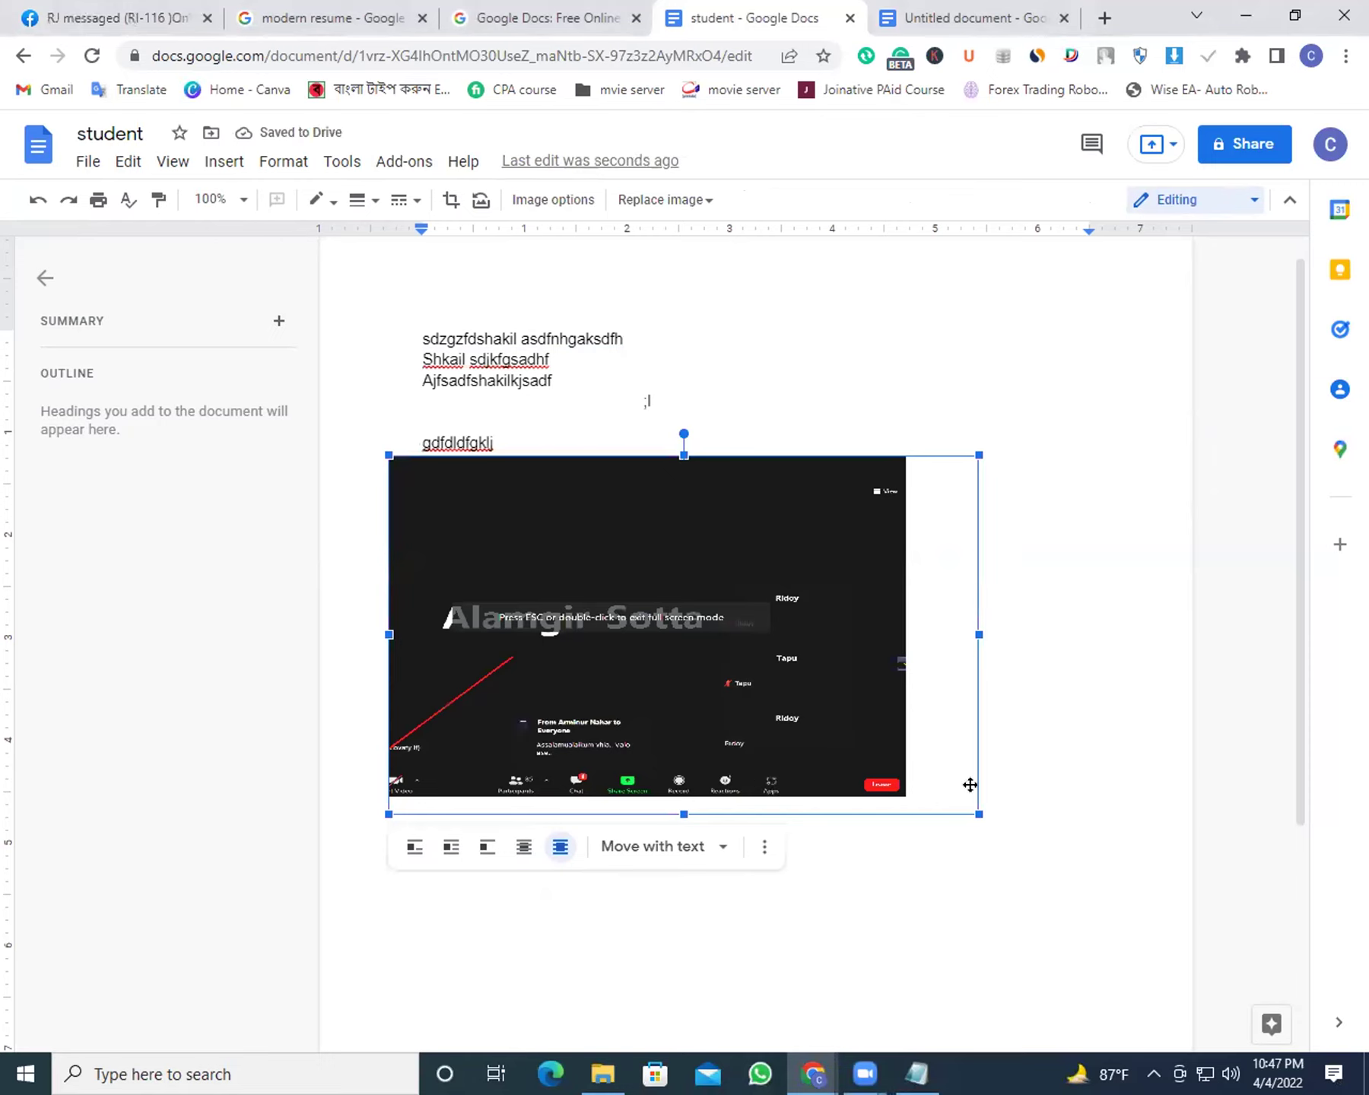
left_click_drag(977, 812, 1018, 851)
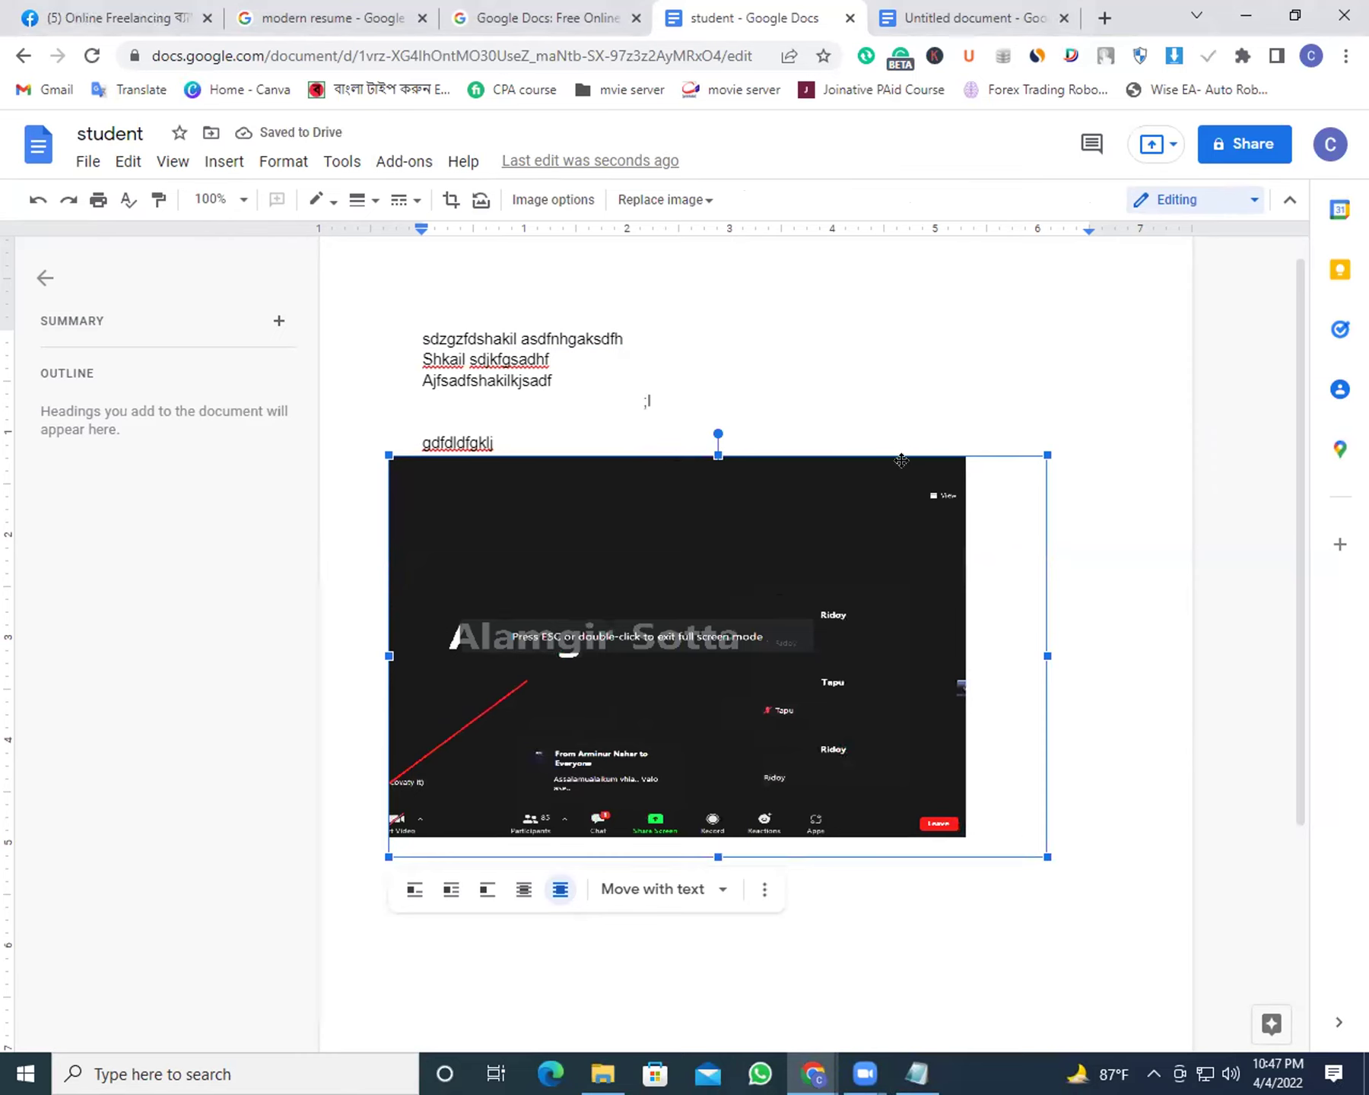
Drag the screenshot back up so the sample lines overlay its top
left_click(956, 423)
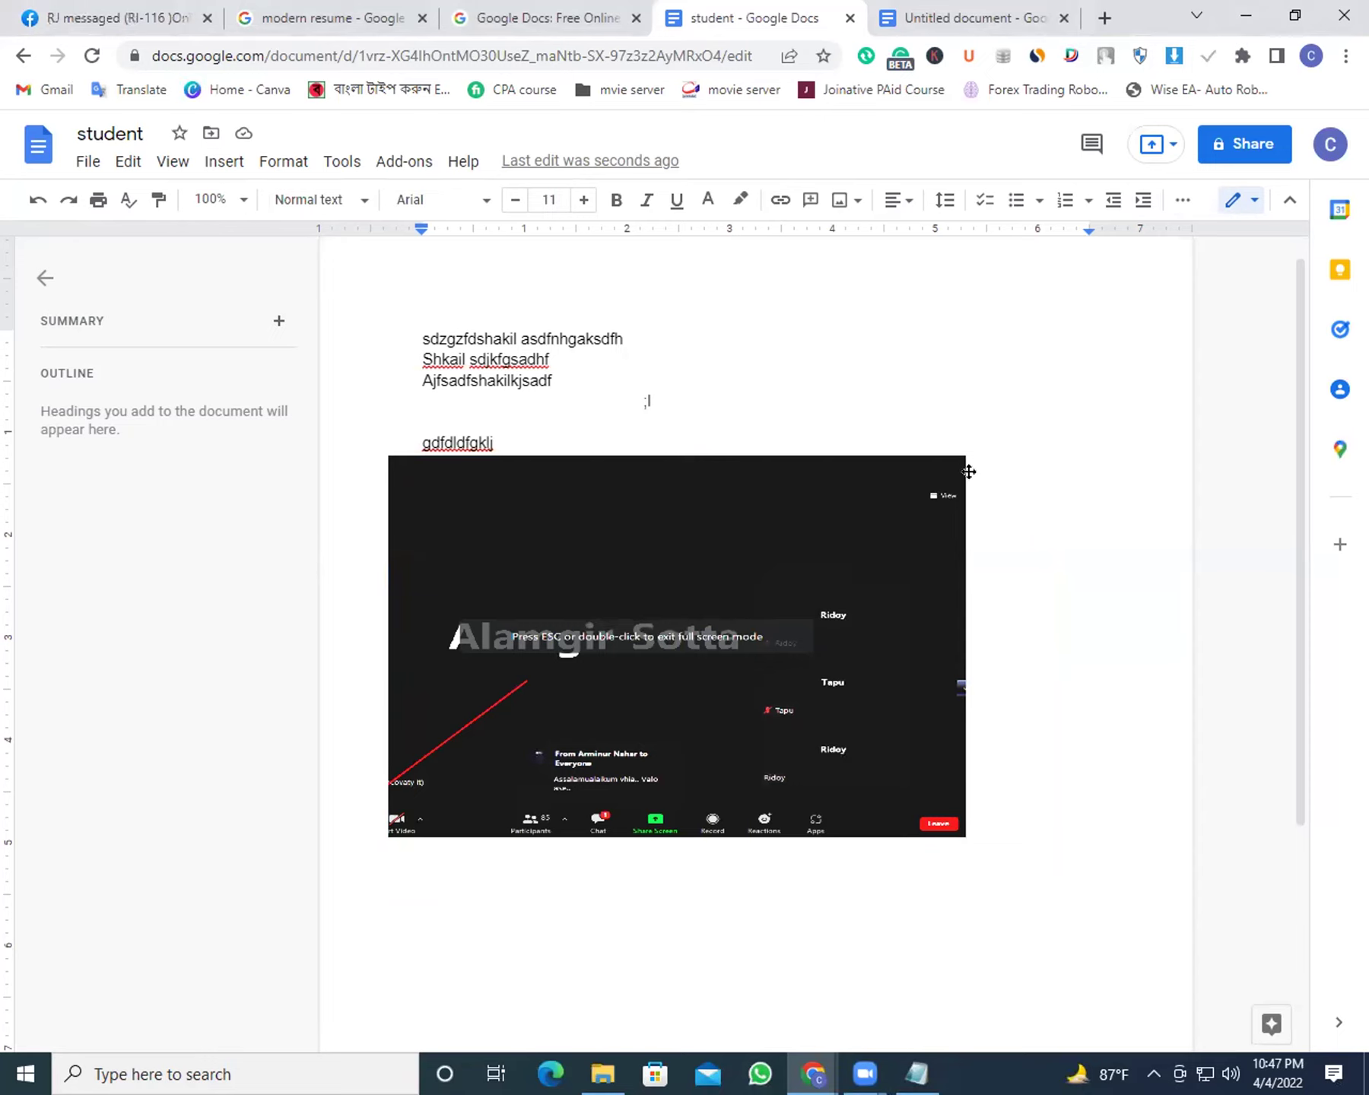
left_click(968, 471)
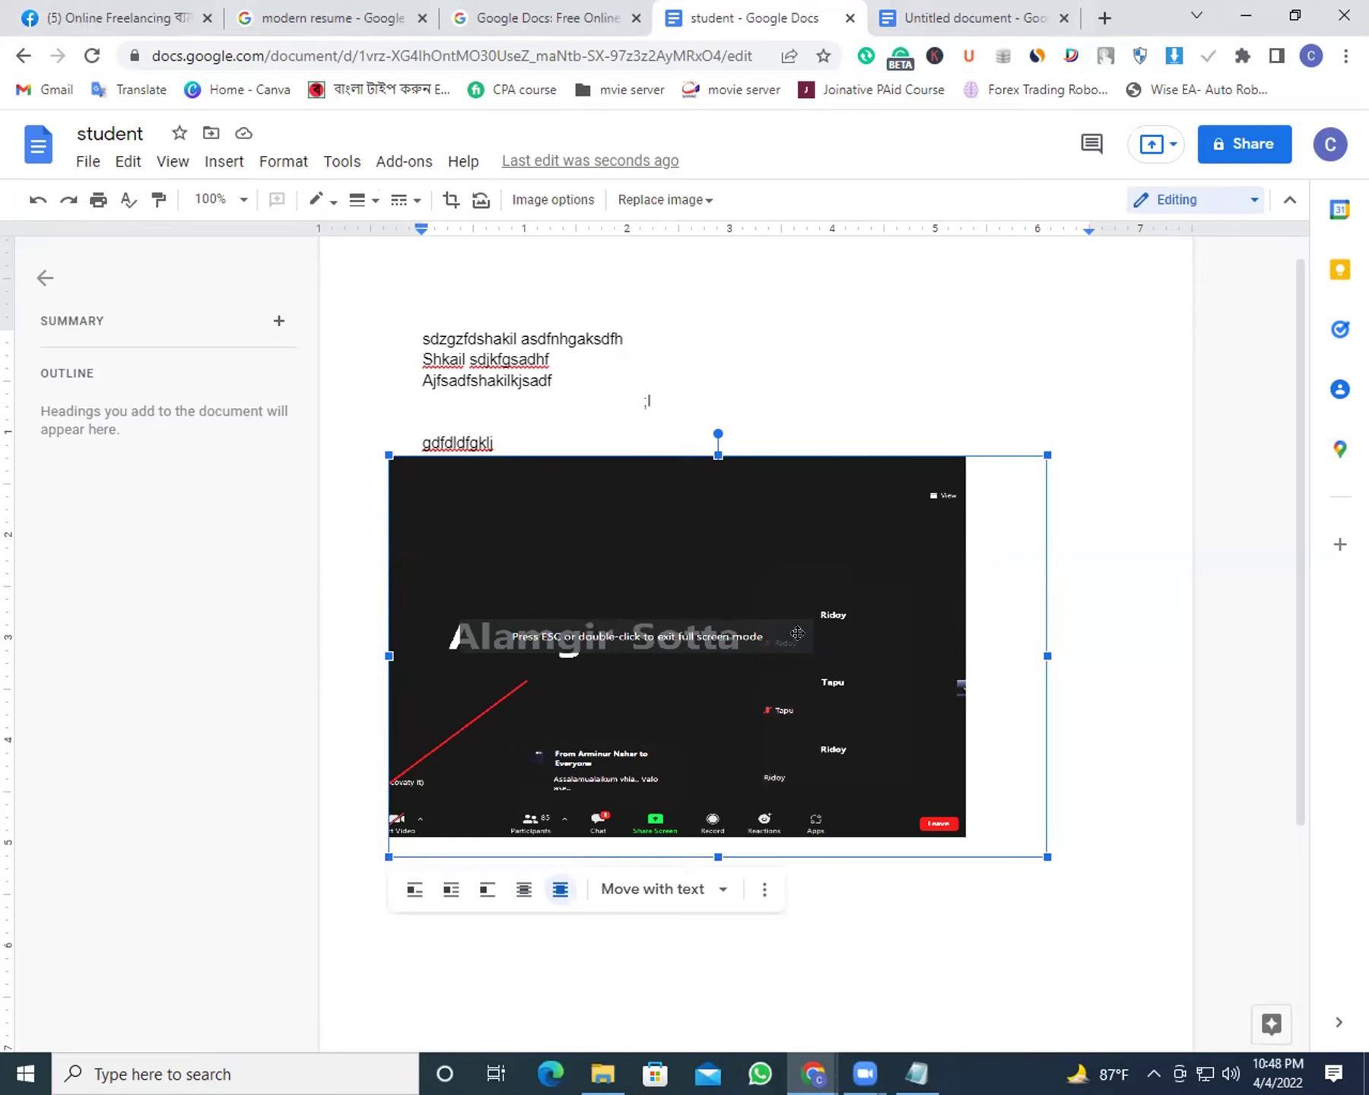
left_click_drag(712, 578, 713, 445)
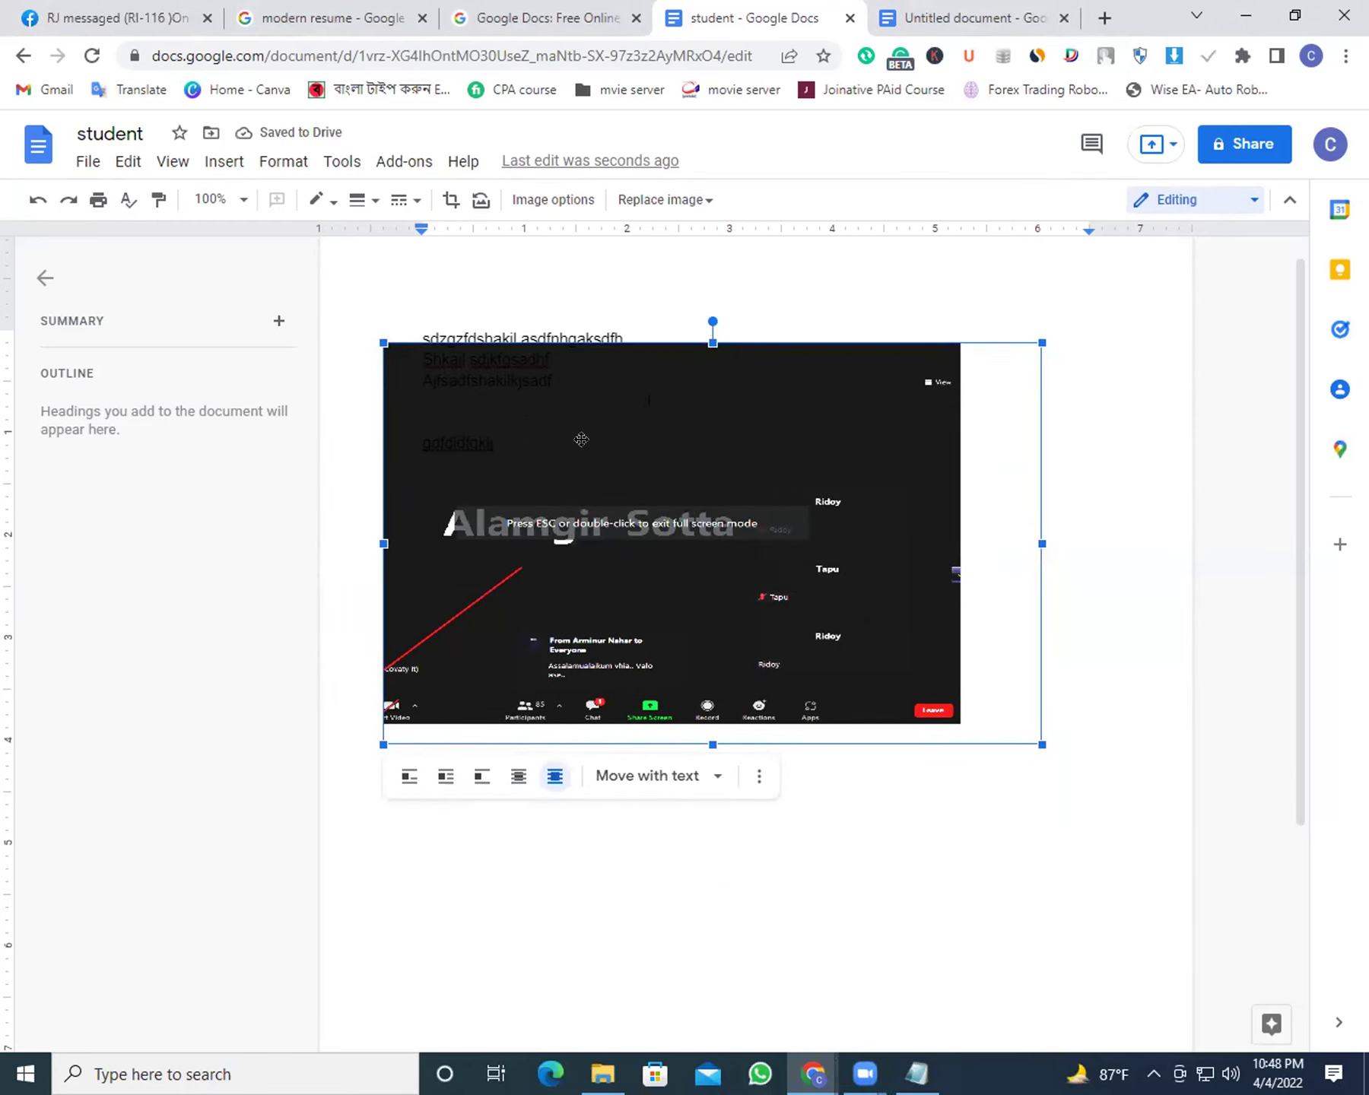
left_click(235, 151)
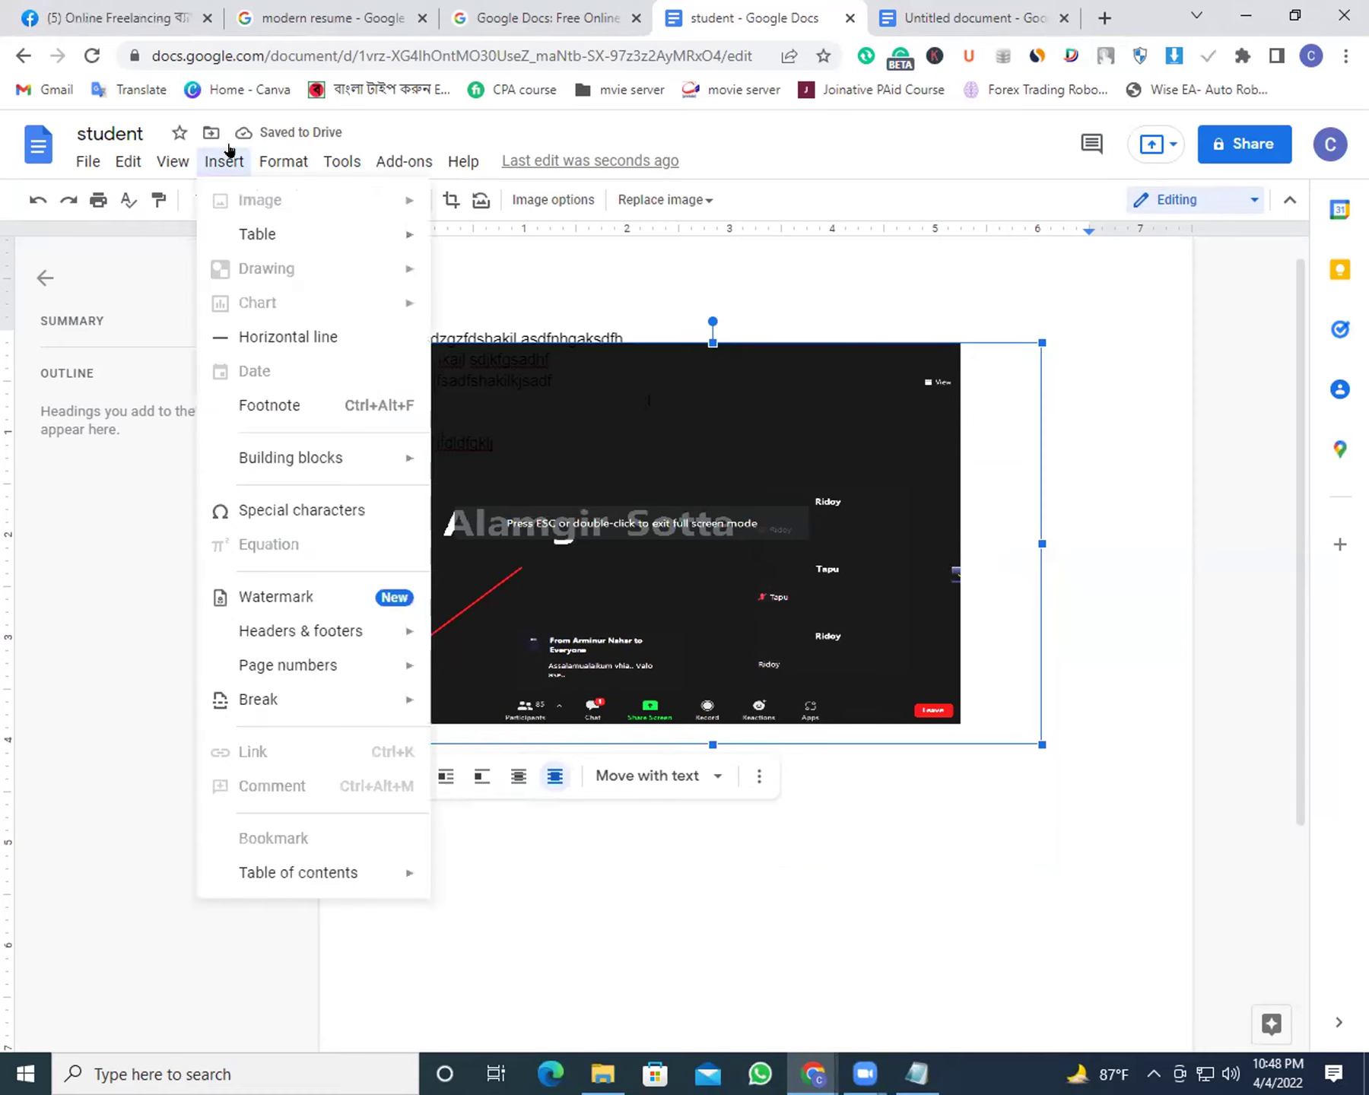
Delete the selected screenshot image
mouse_move(283, 161)
left_click(872, 424)
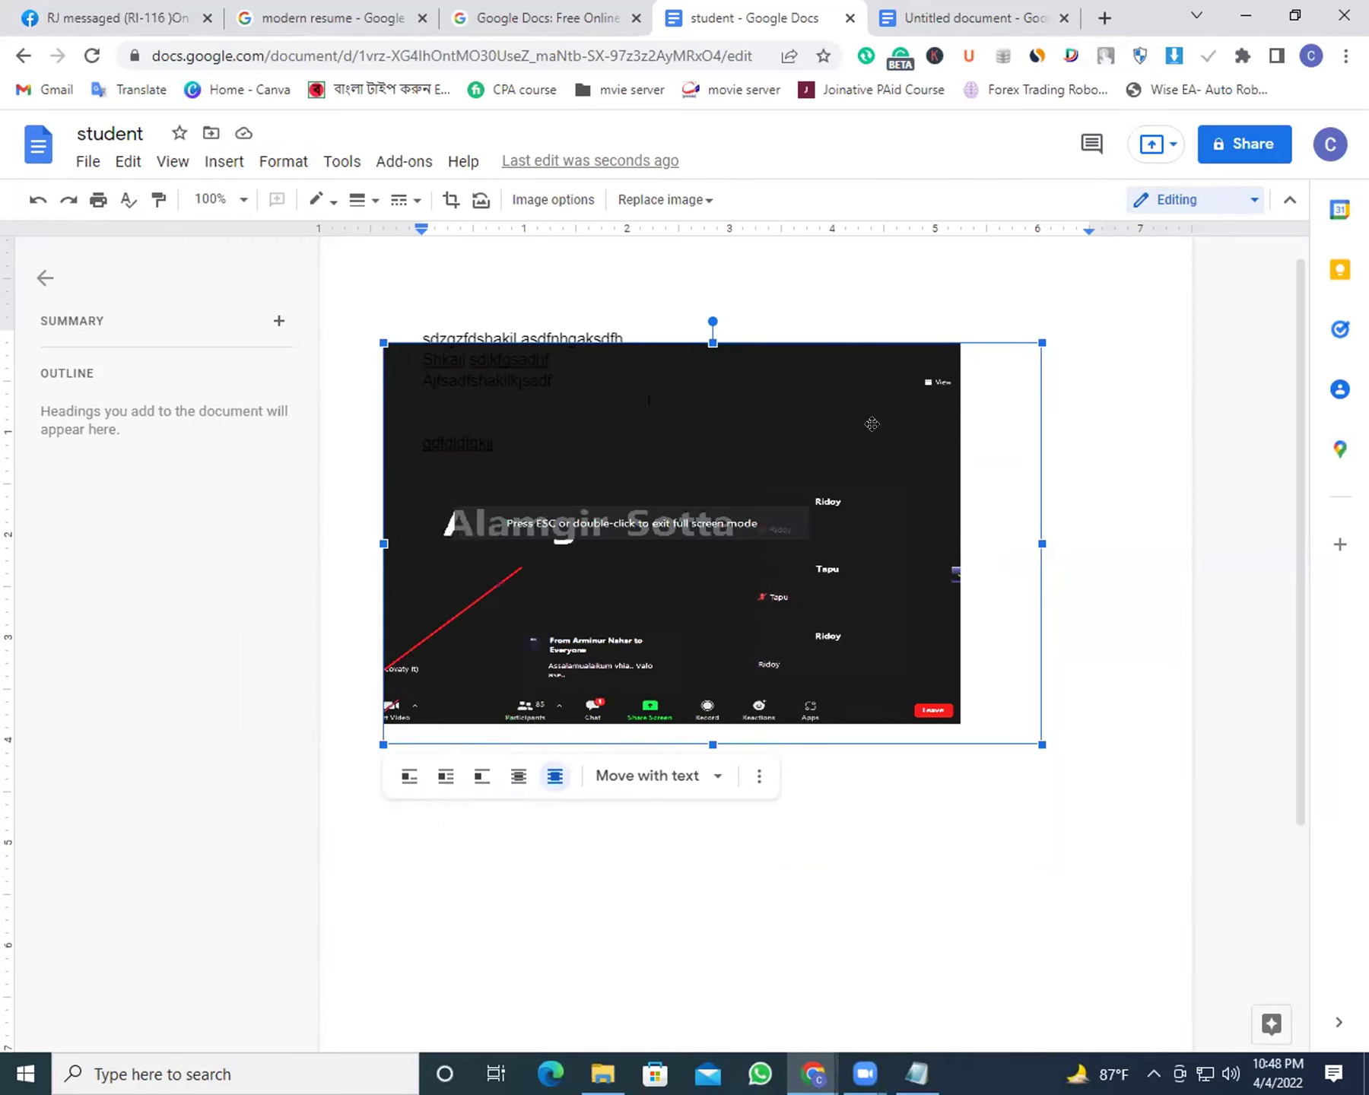
key("Delete")
Recolor the hidden white gdfdldfgklj text line black
left_click(495, 444)
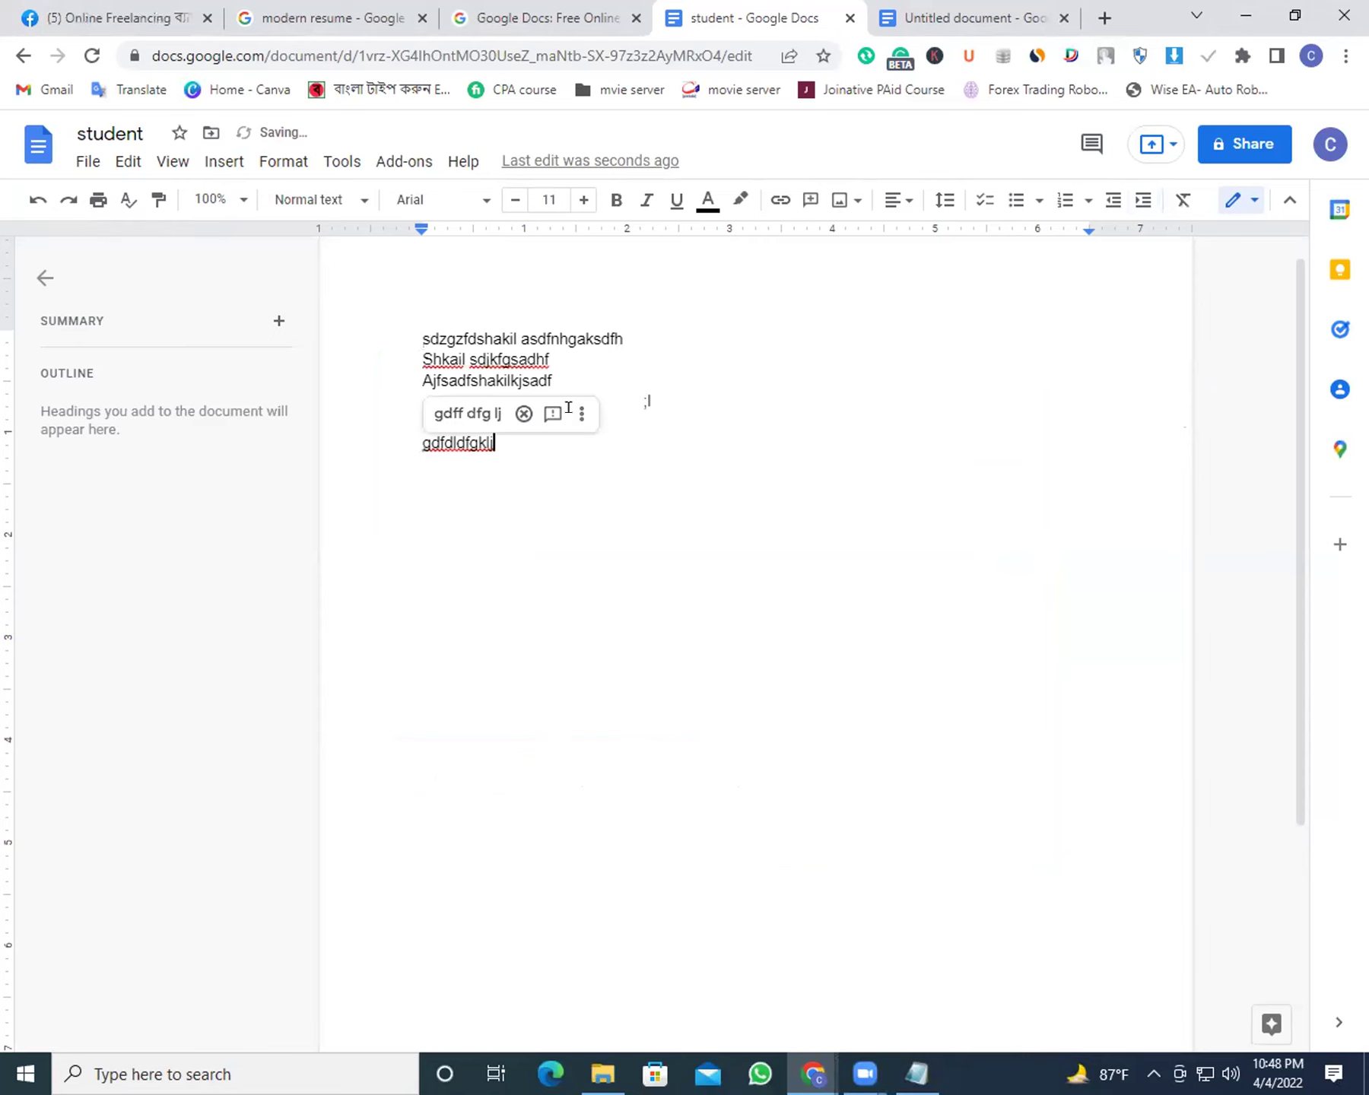
left_click_drag(495, 445, 415, 390)
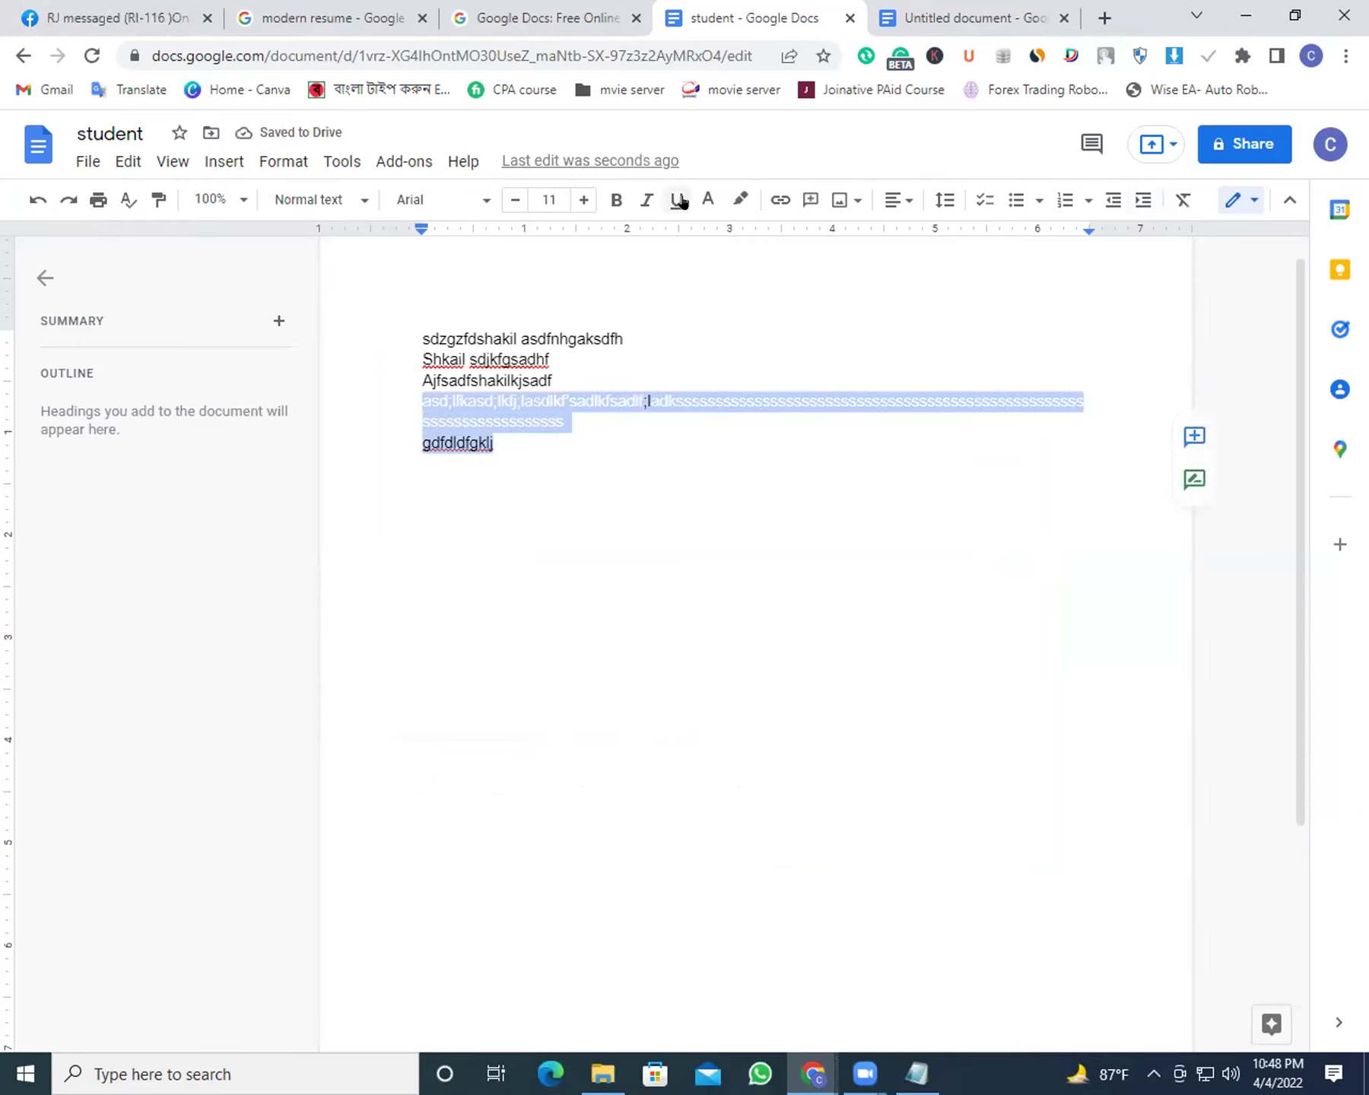
left_click(707, 199)
left_click(715, 310)
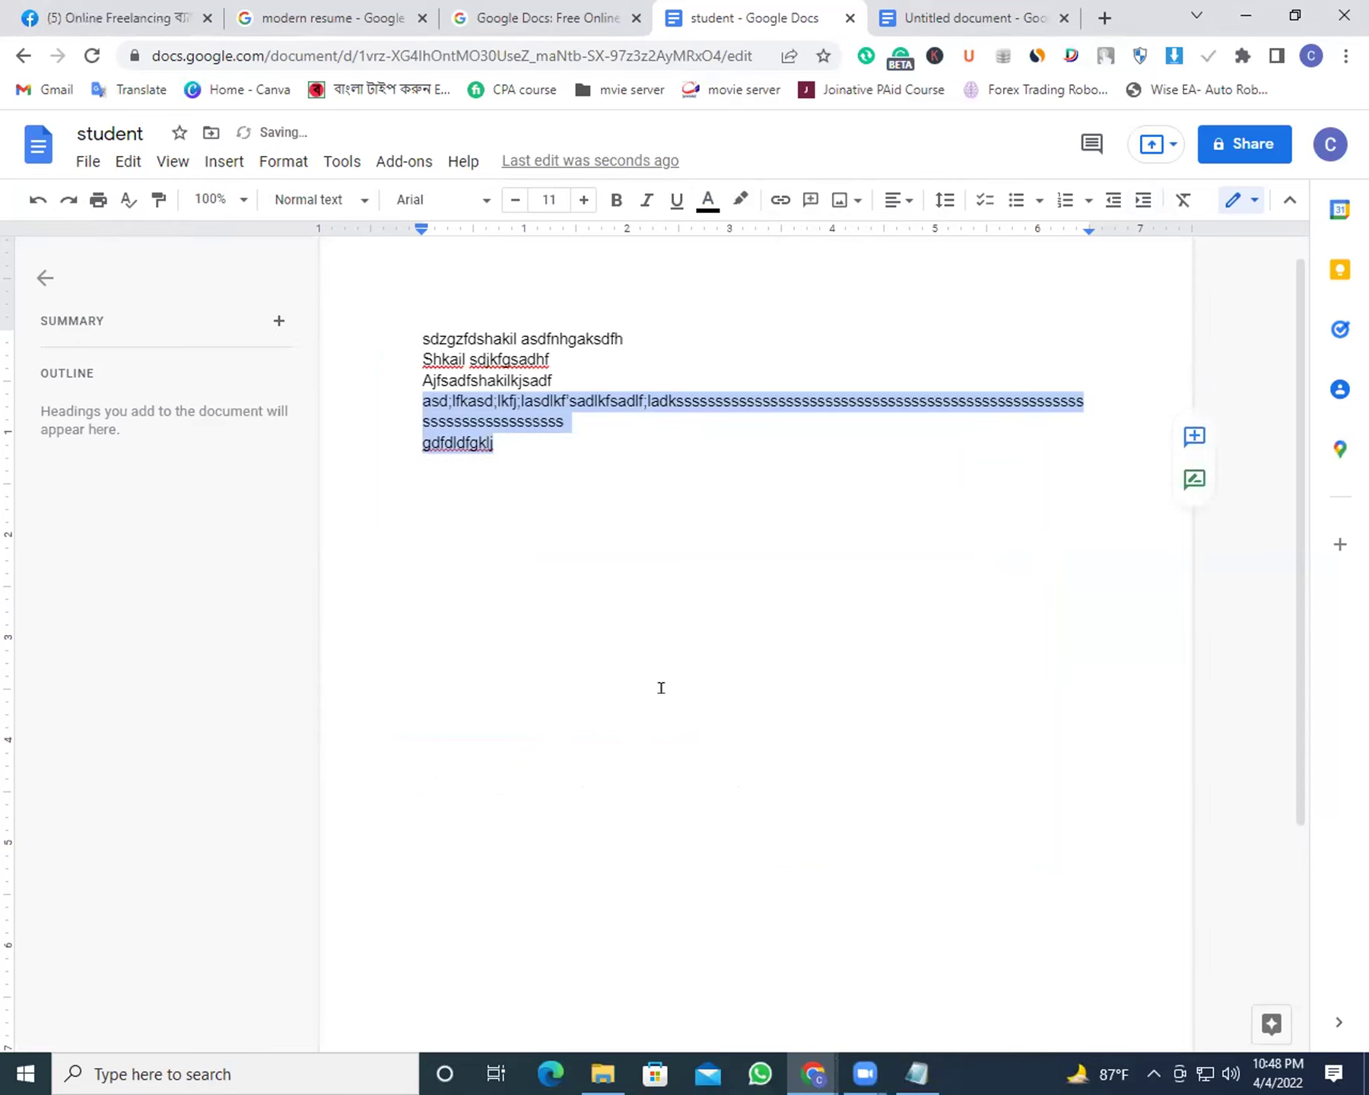
left_click(660, 688)
Browse the Insert menu options and close it without adding anything
left_click(223, 162)
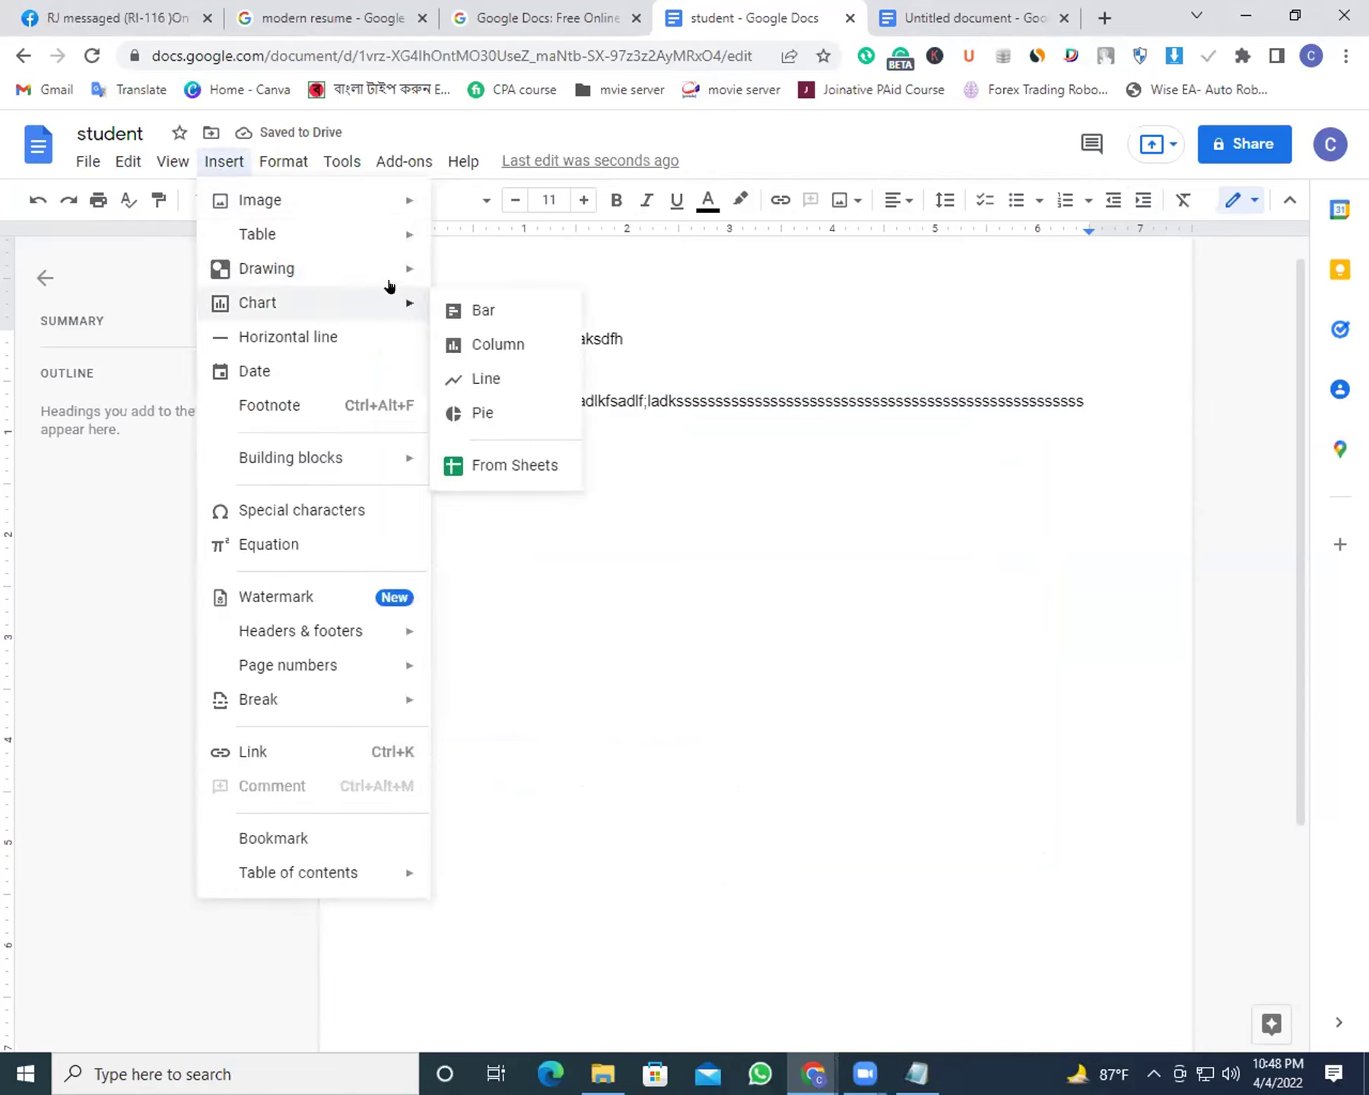
mouse_move(392, 297)
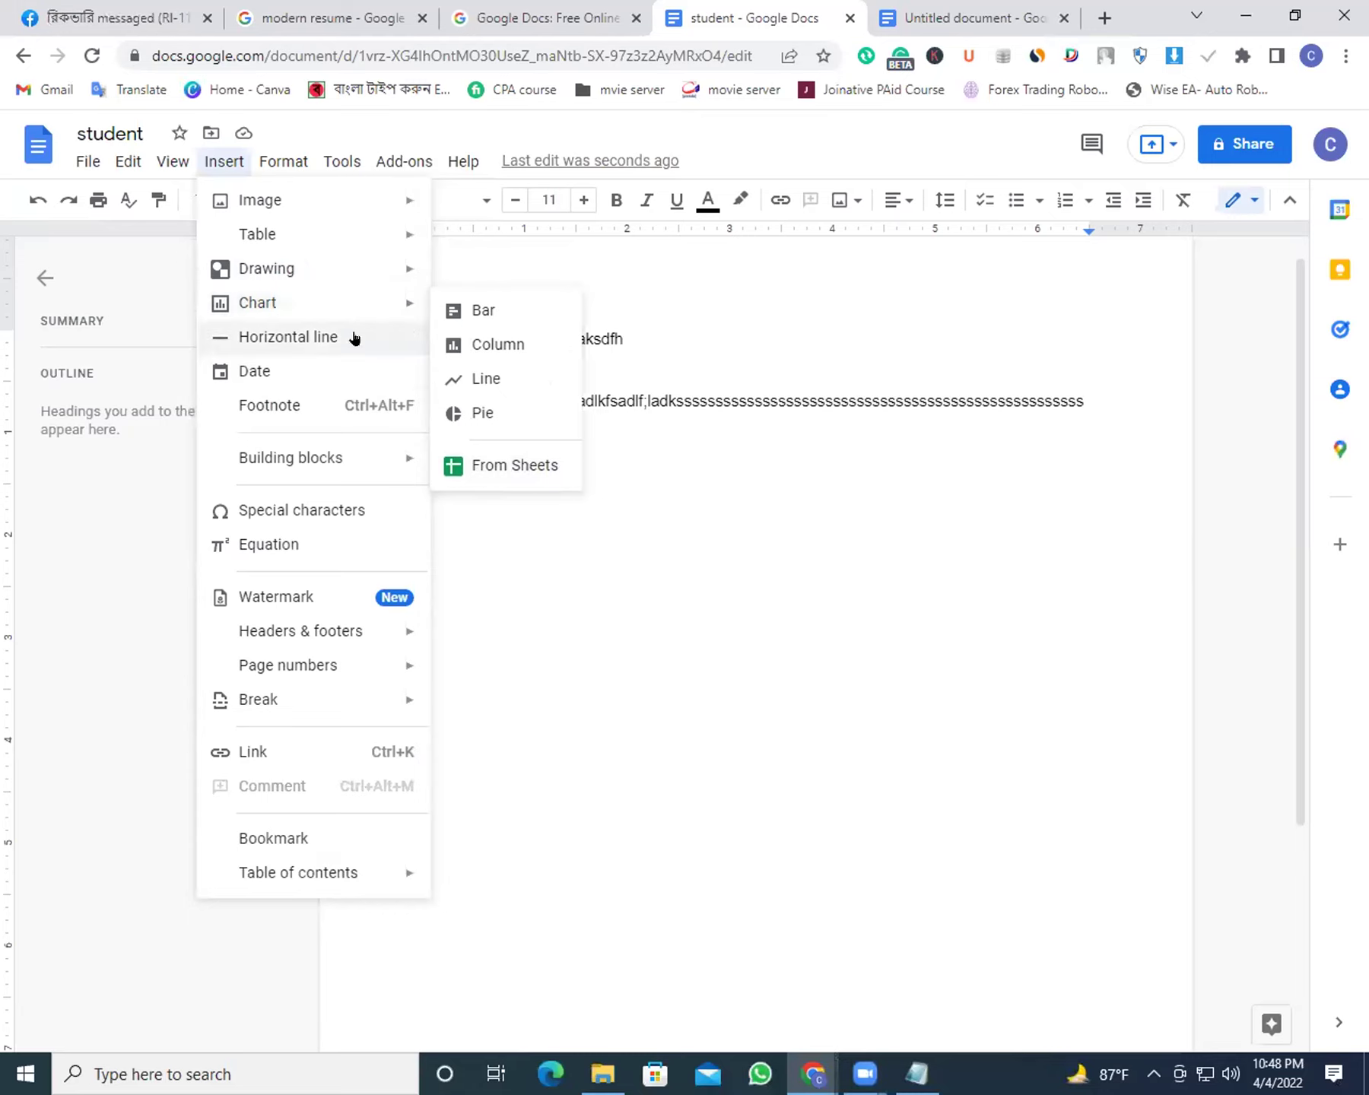
mouse_move(340, 286)
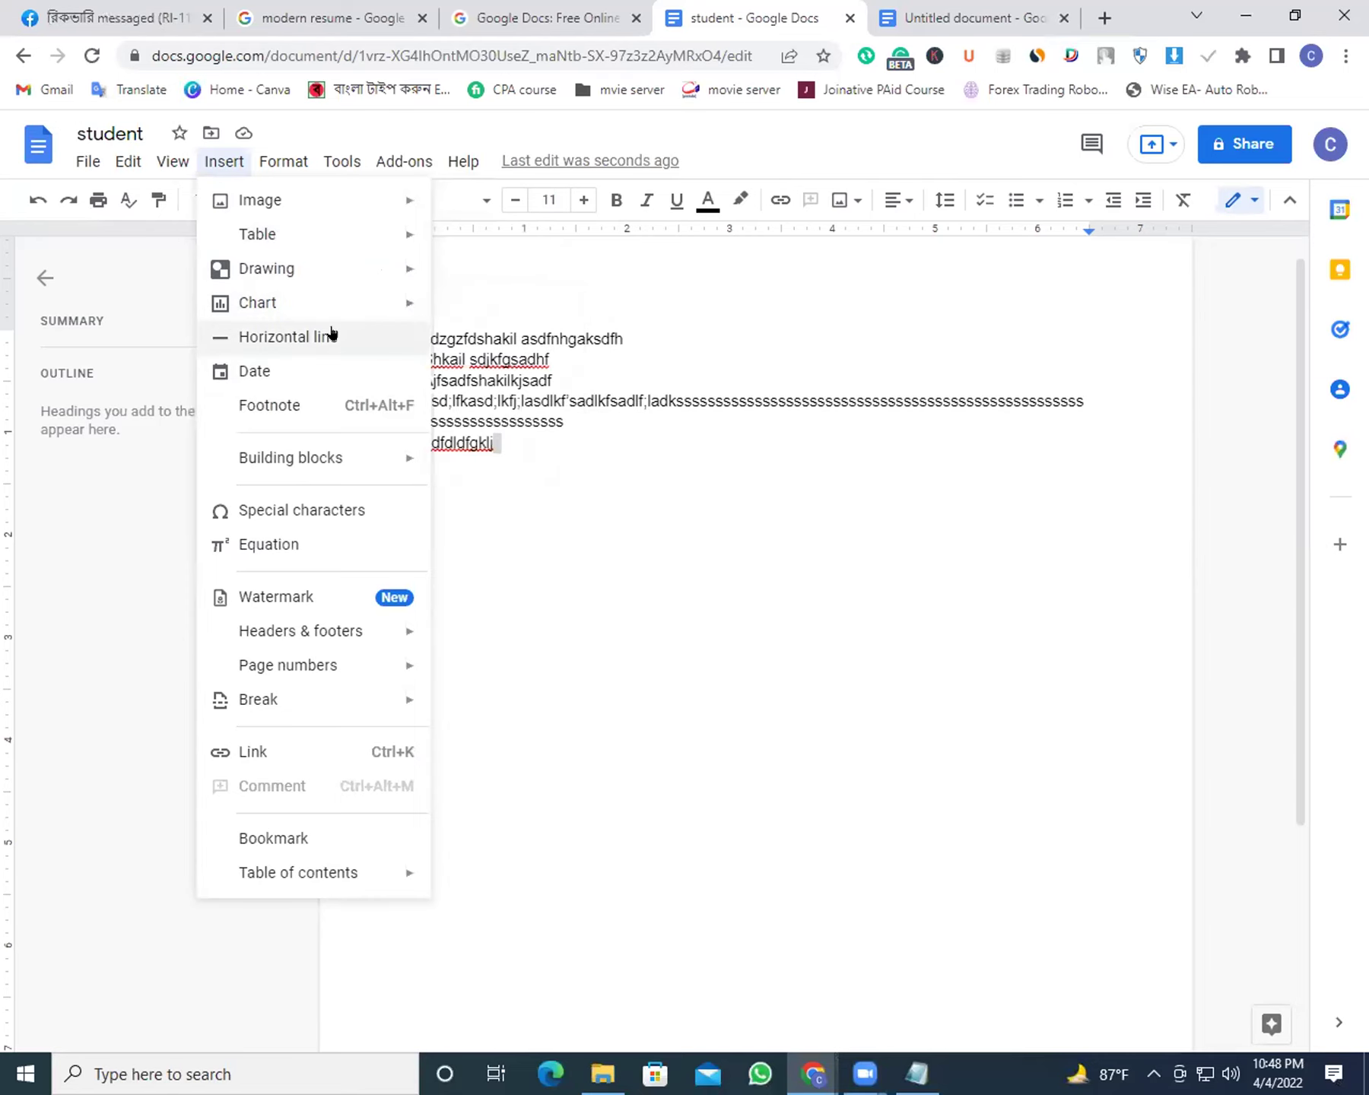
left_click(528, 430)
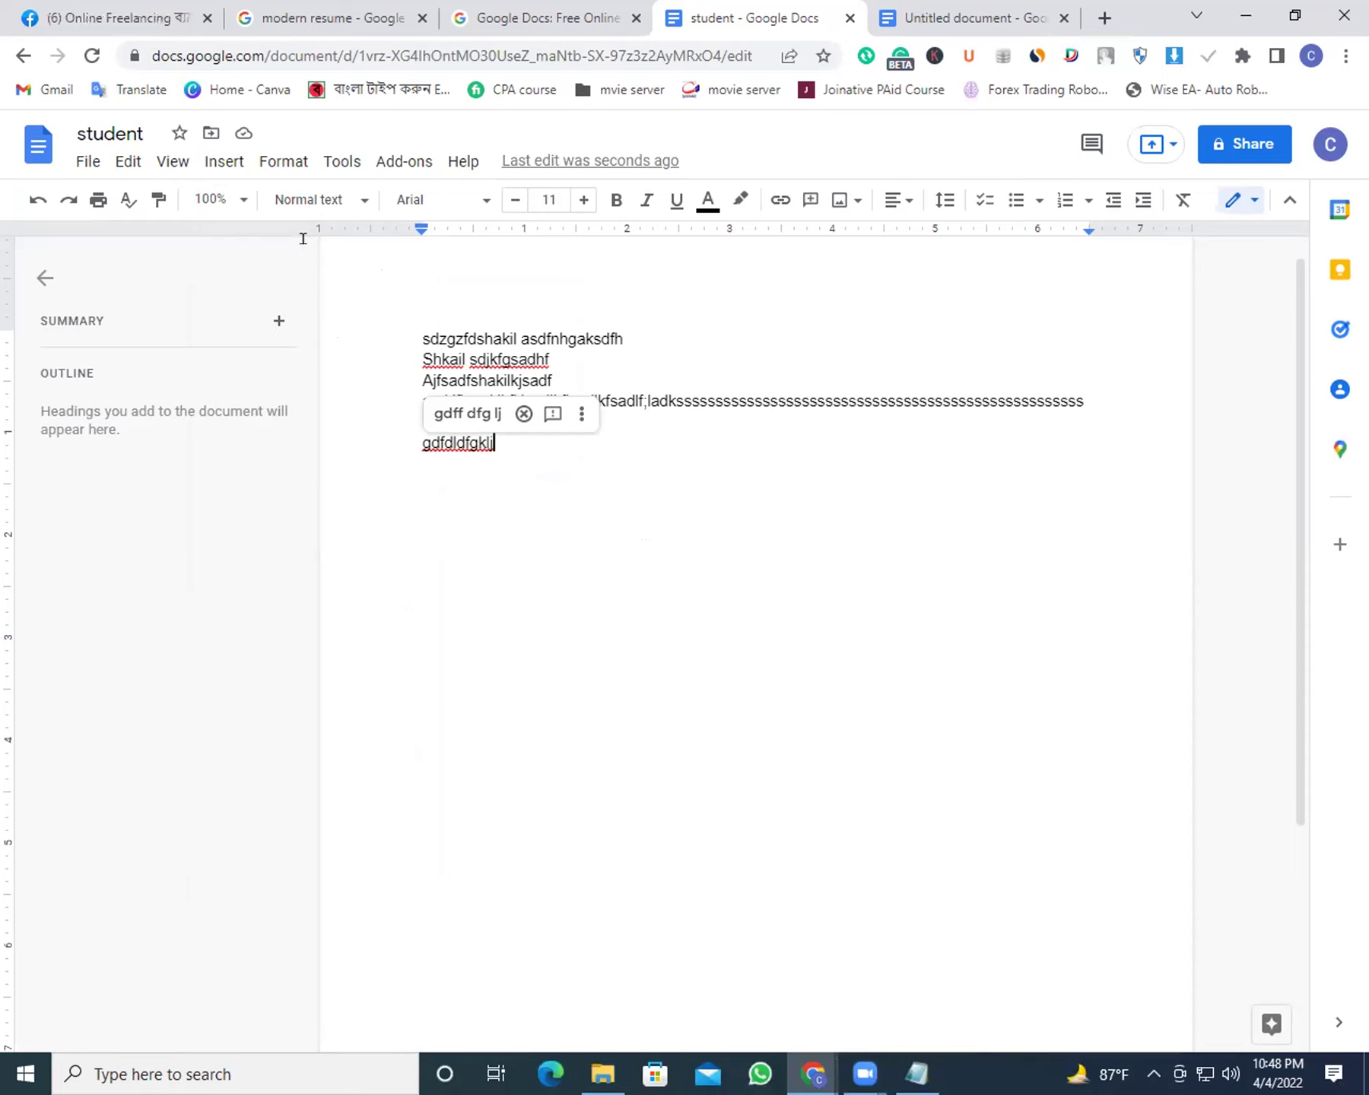
Insert a horizontal line below the gdfdldfgklj line
left_click(228, 161)
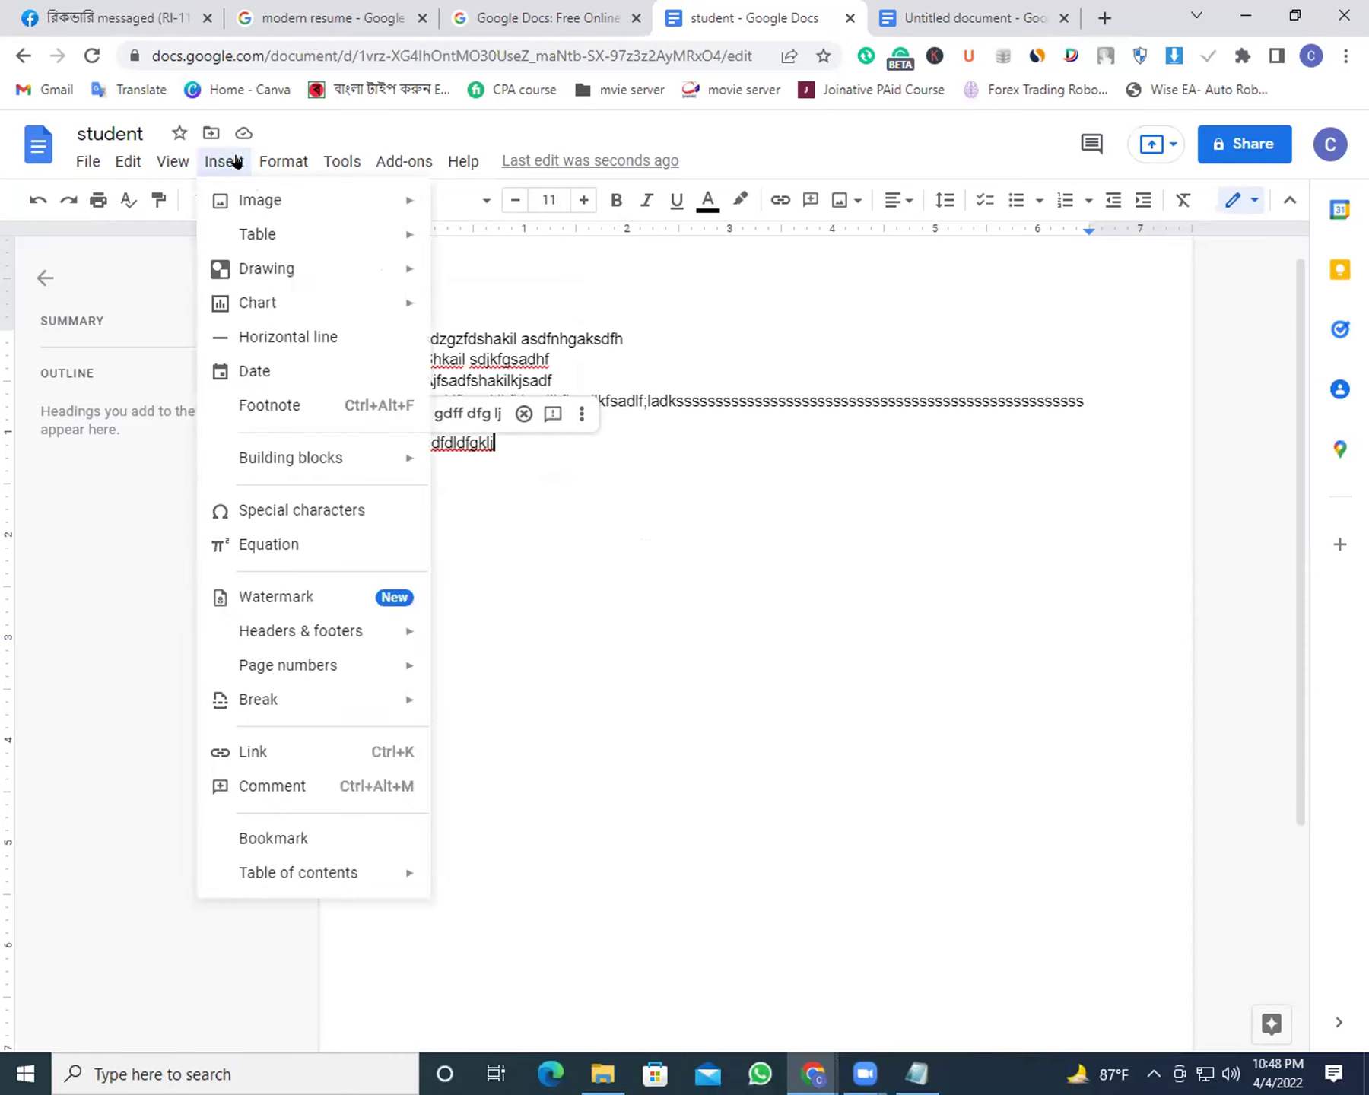
left_click(299, 337)
left_click_drag(954, 456, 577, 459)
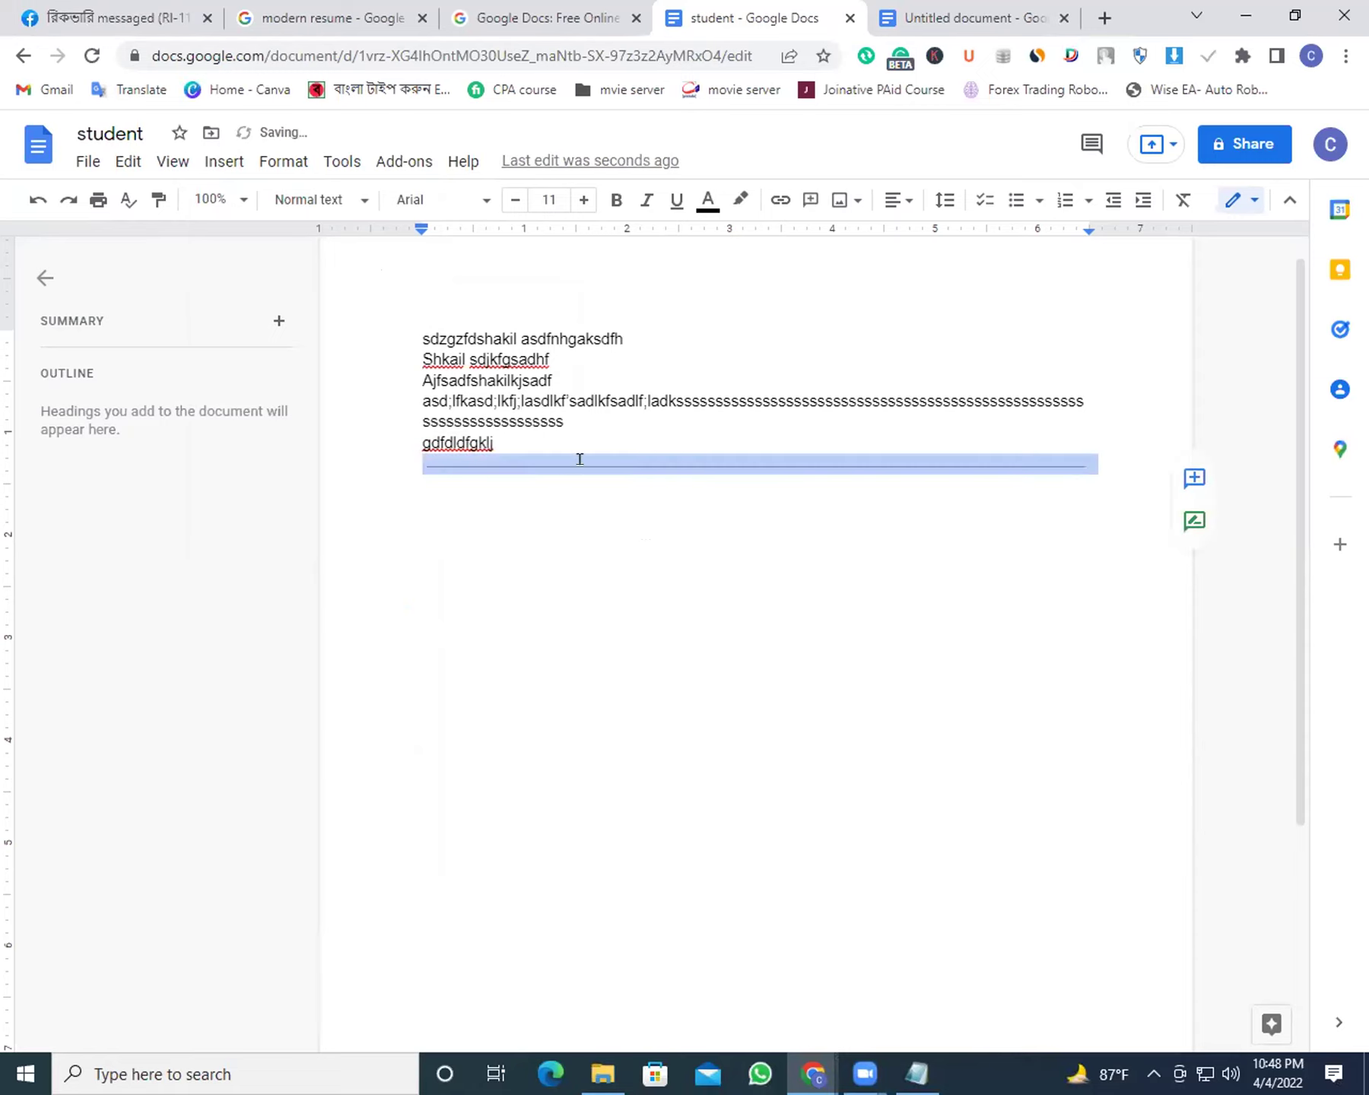
left_click(1044, 559)
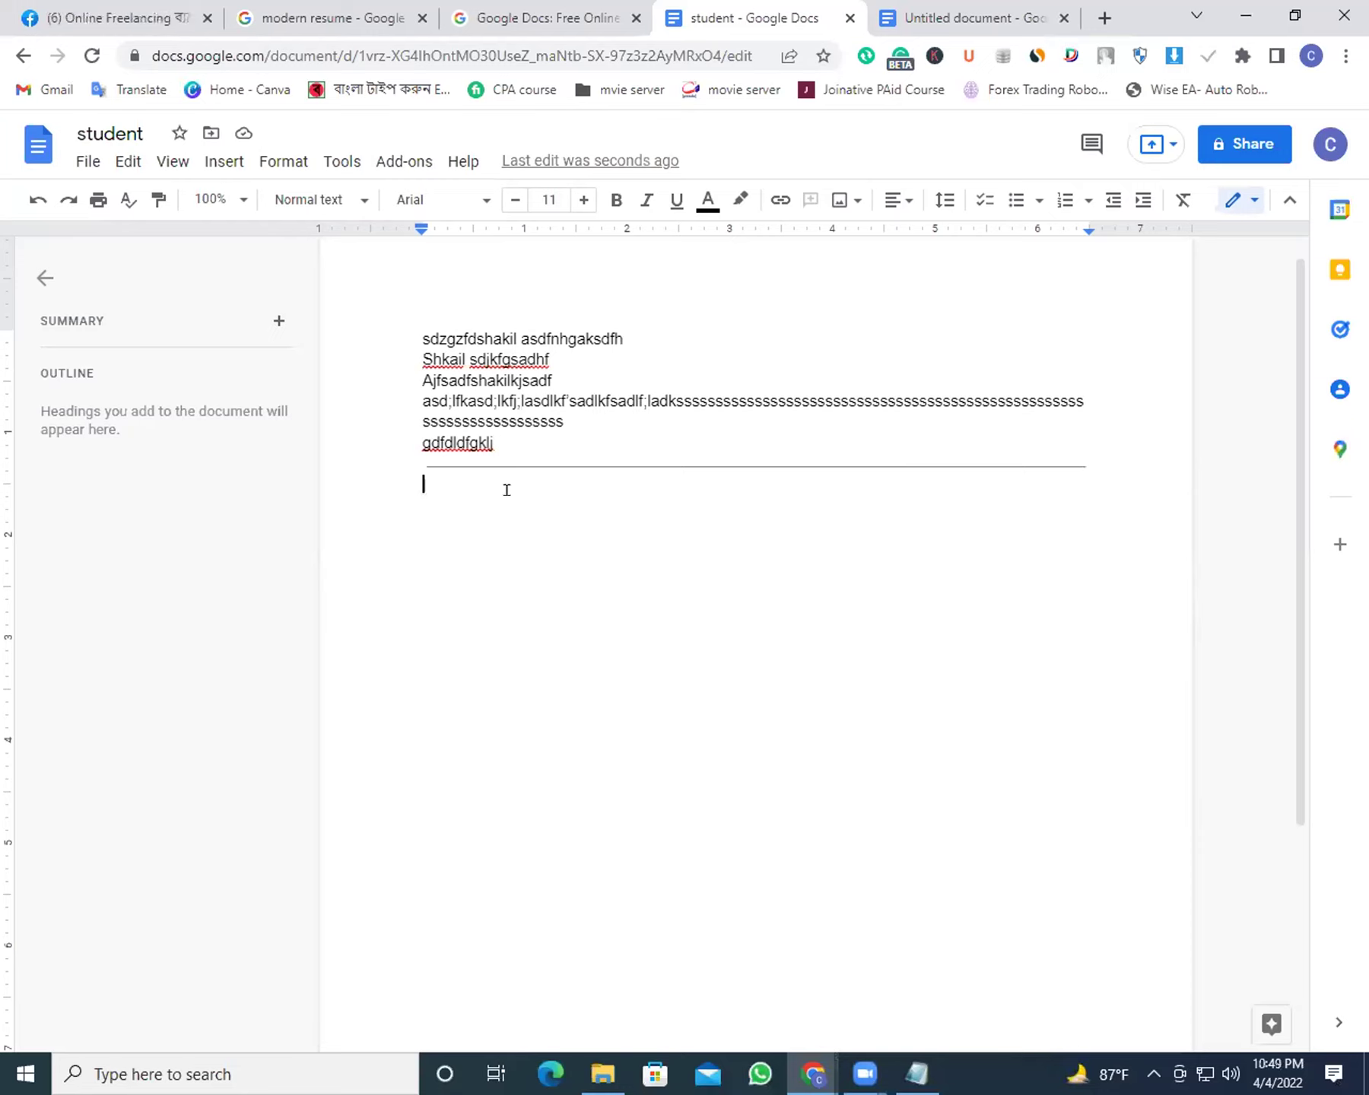
Make the horizontal rule line bold
left_click(175, 165)
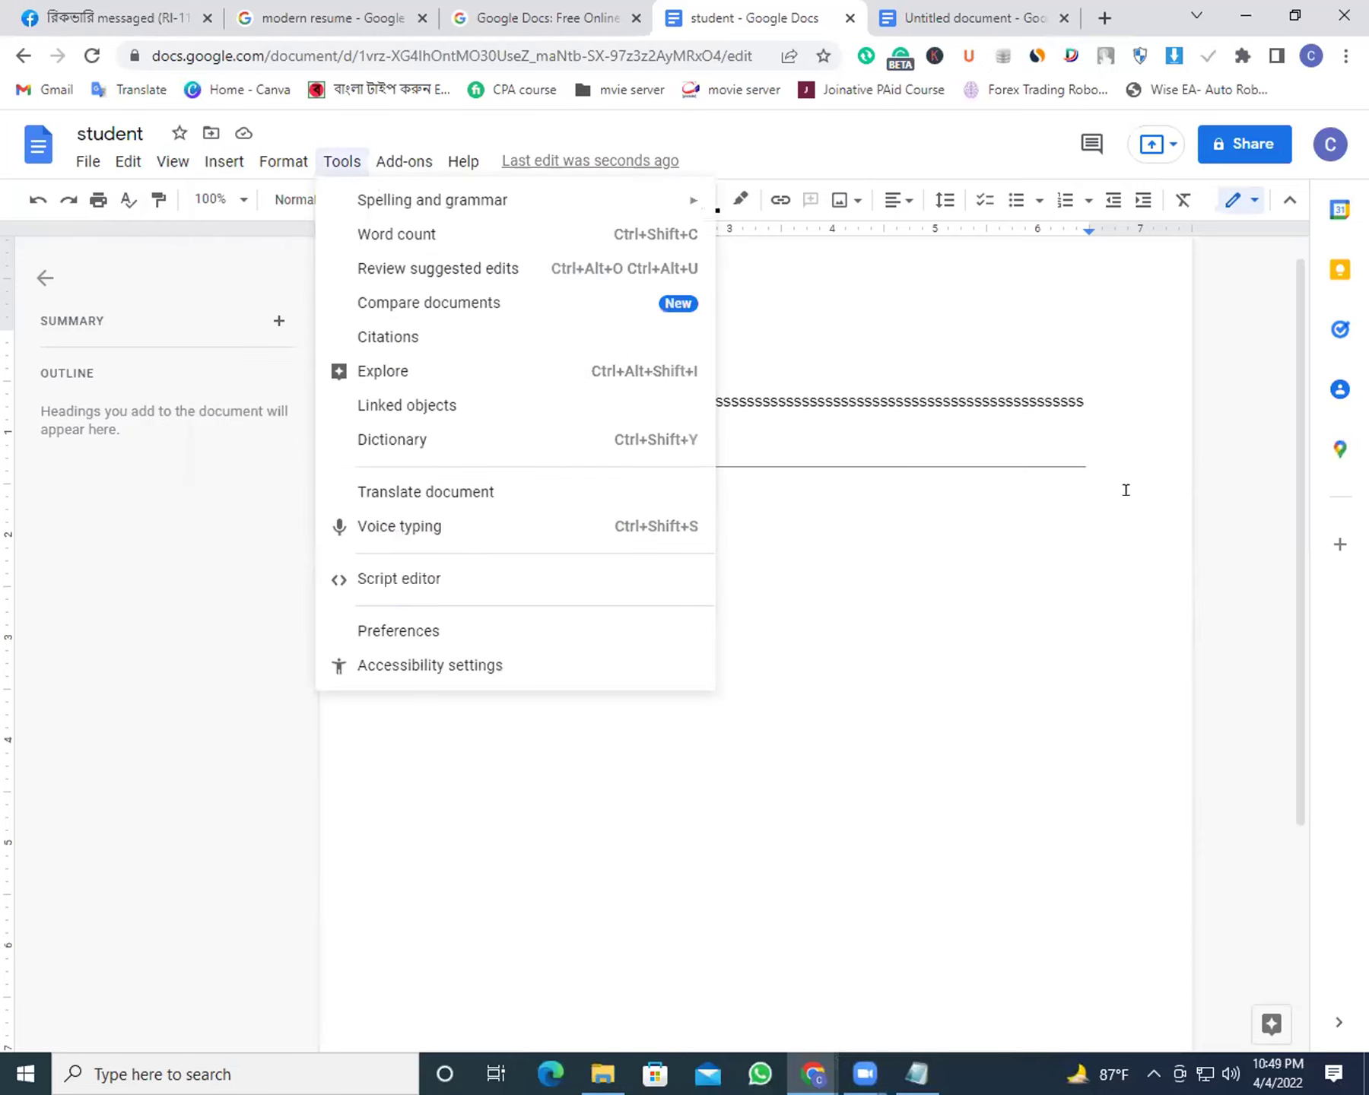
left_click(1024, 455)
left_click_drag(406, 465, 423, 484)
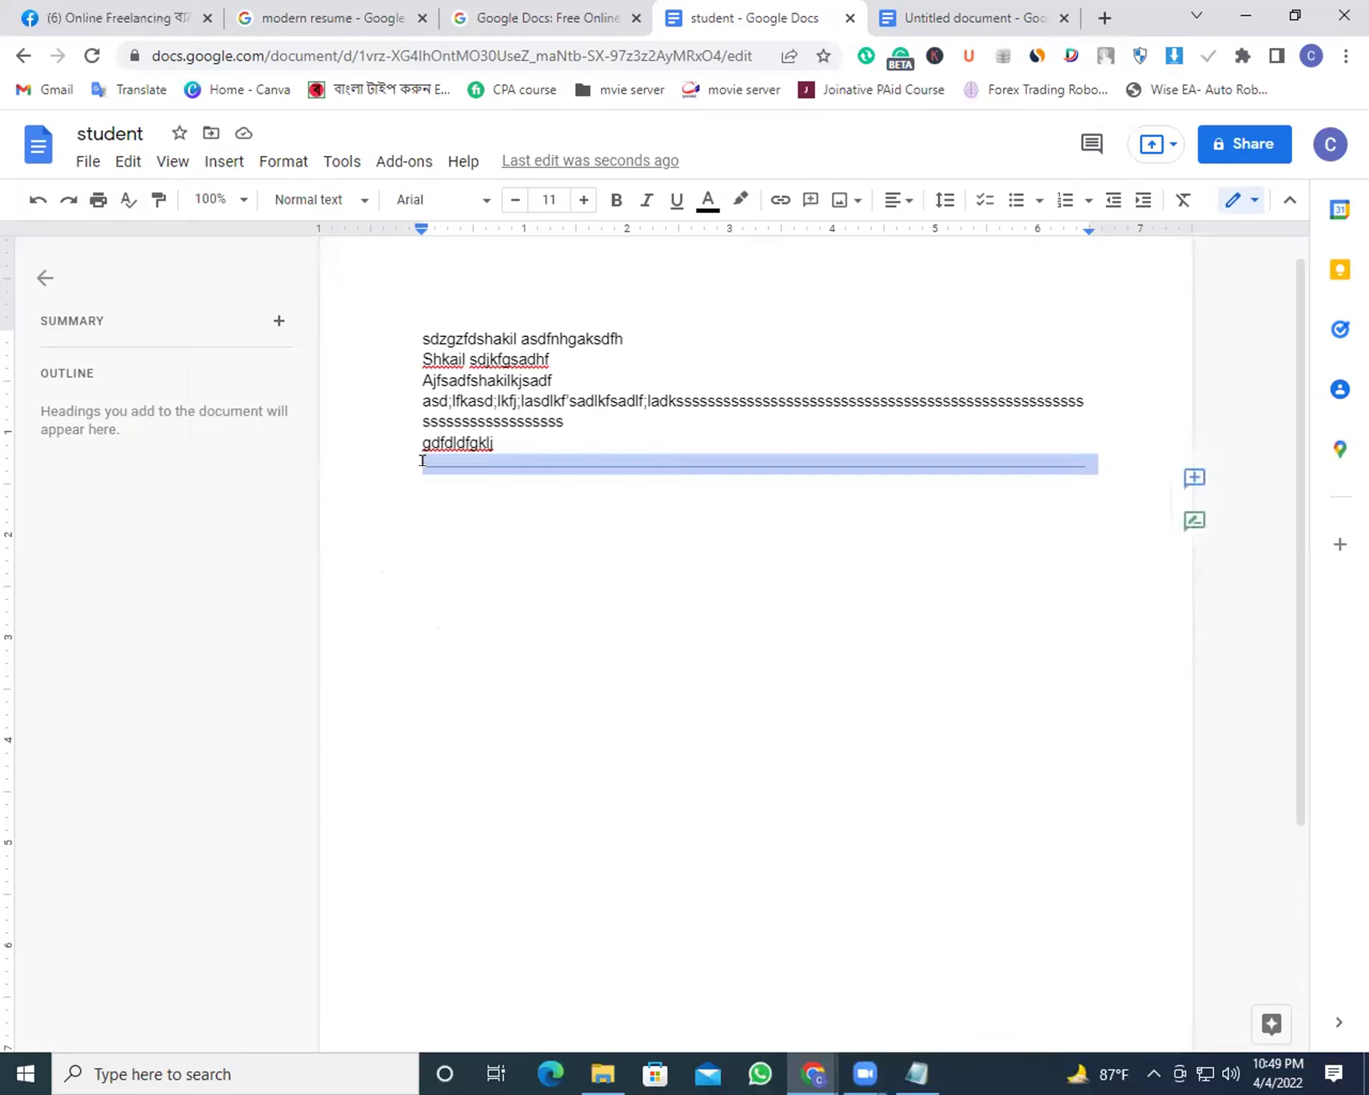
left_click(617, 201)
left_click(700, 599)
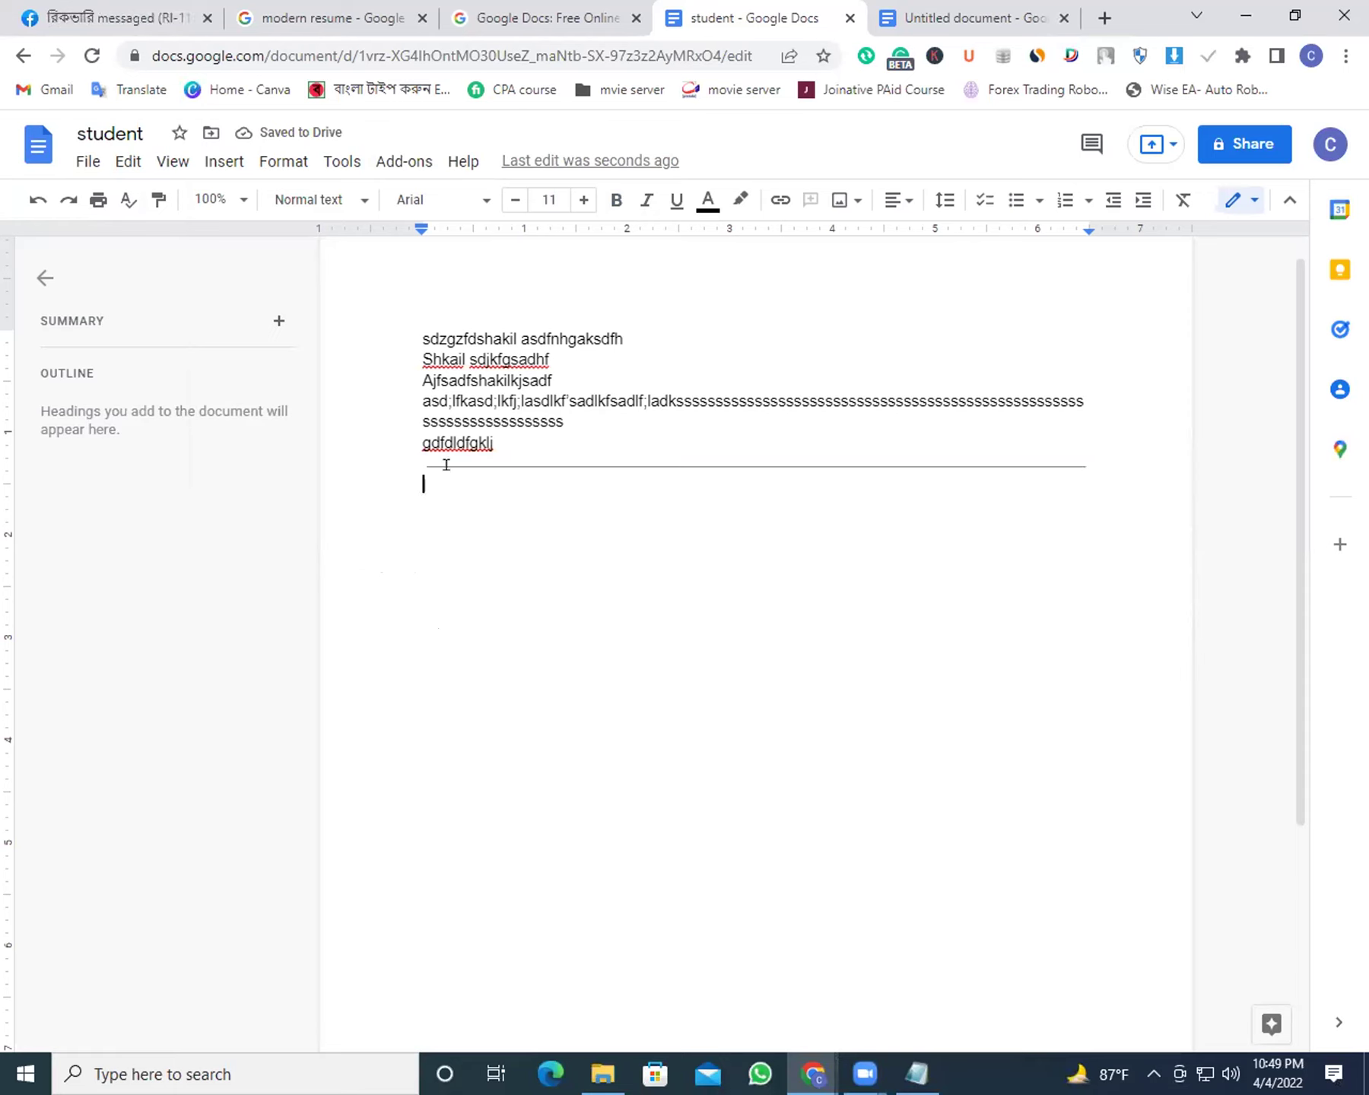
Insert the date Apr 14, 2022 on the line below the rule
left_click(203, 162)
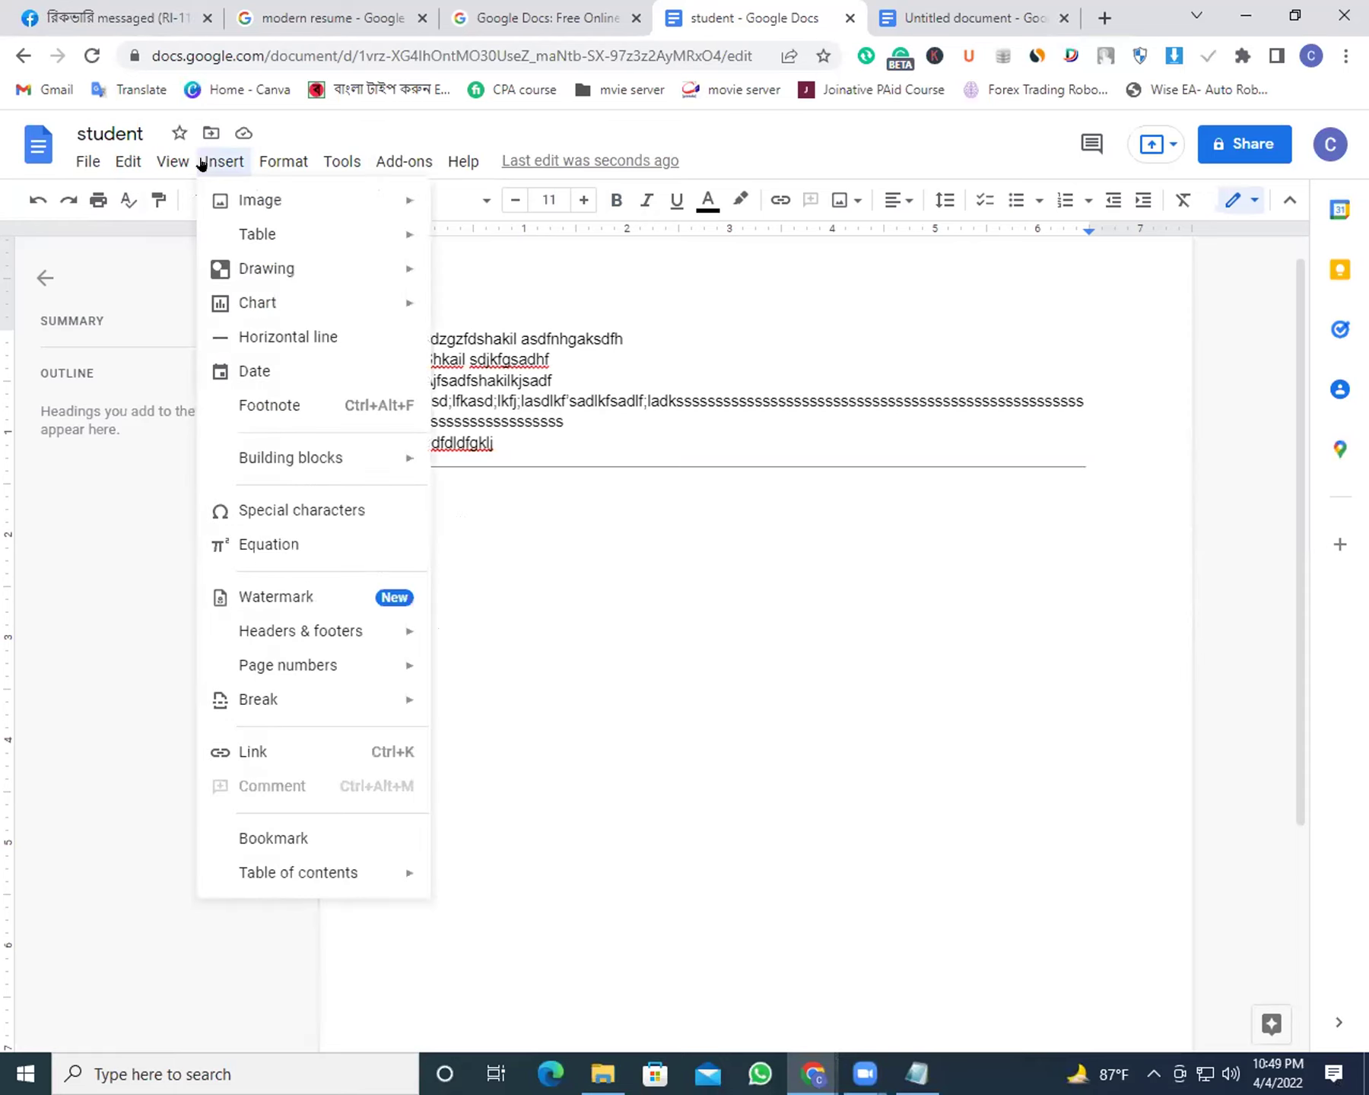
left_click(284, 359)
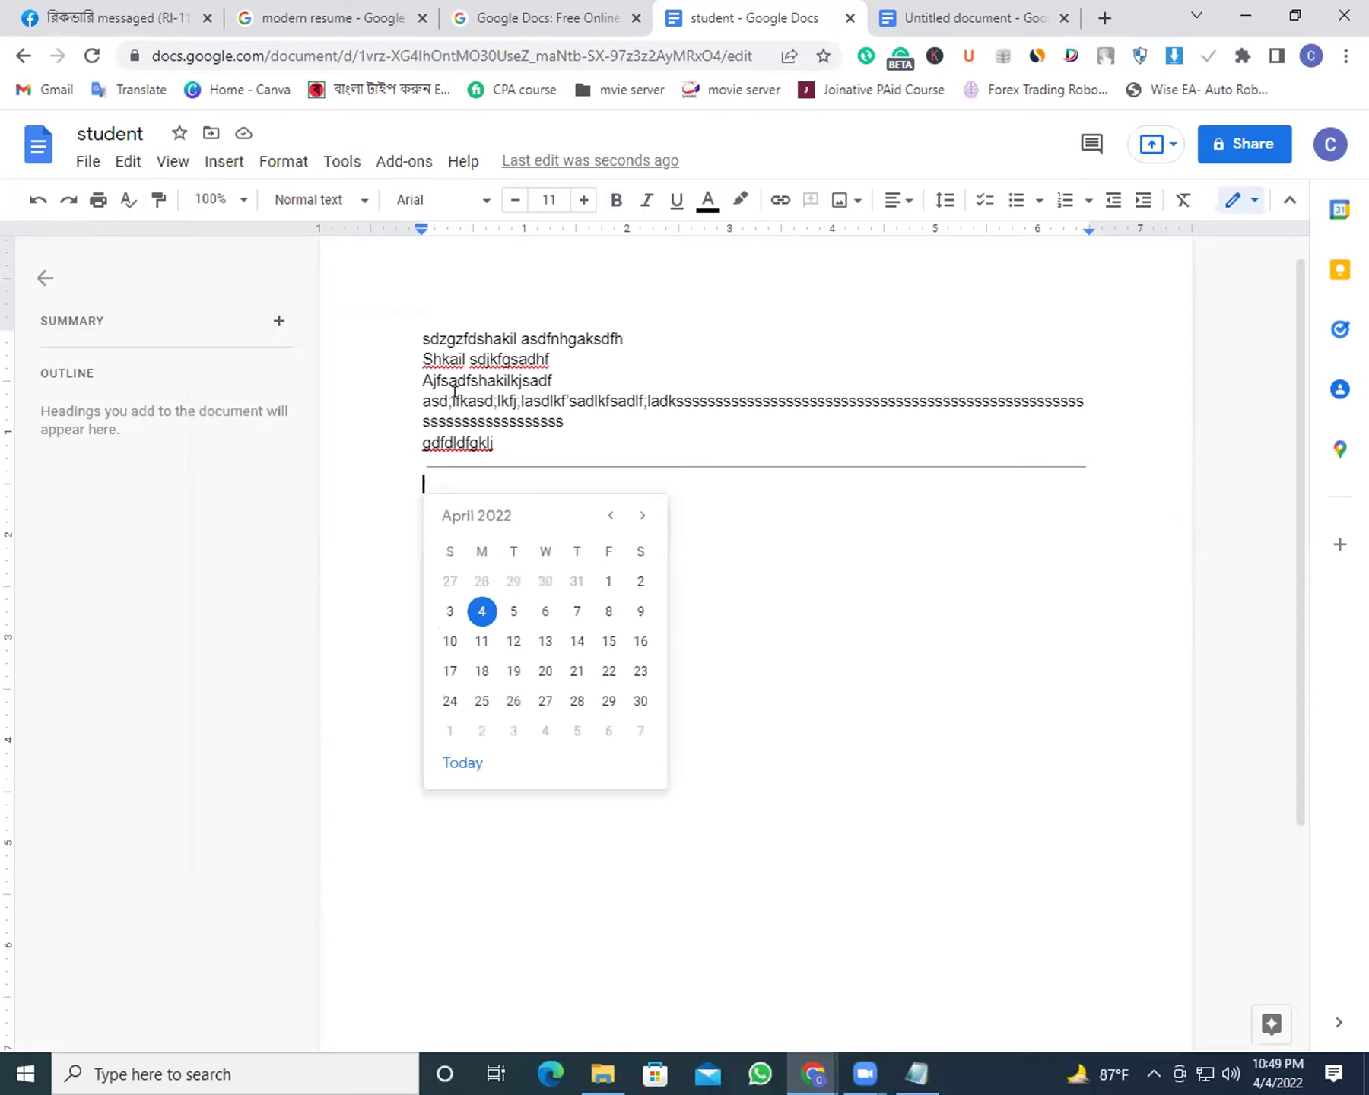
left_click(575, 639)
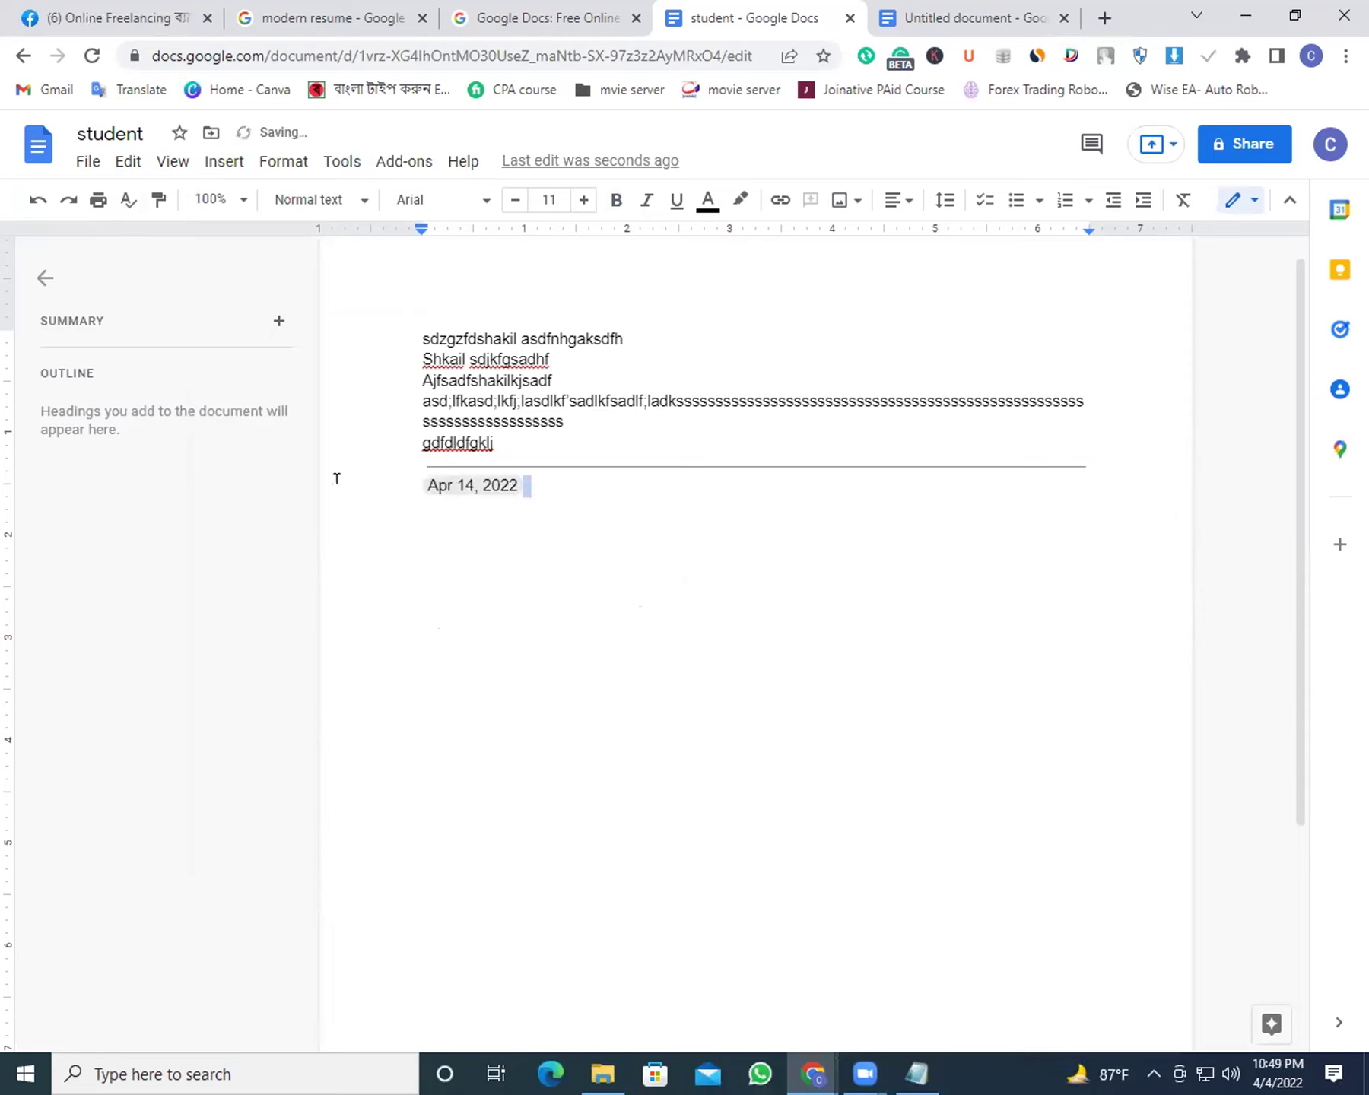
left_click_drag(337, 477, 611, 479)
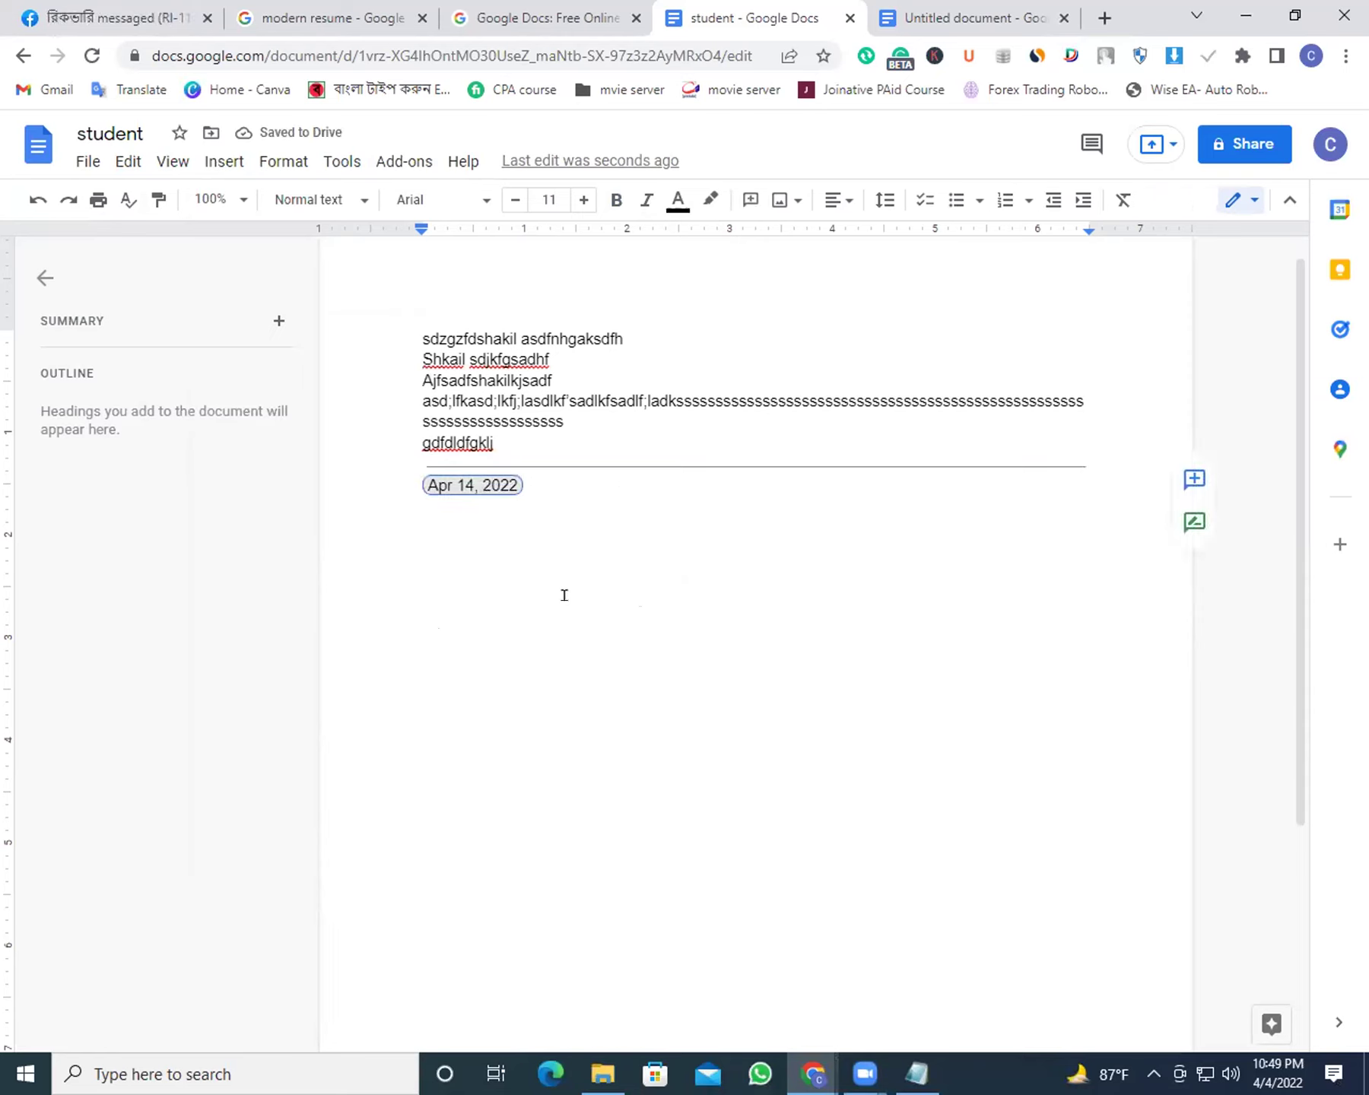
left_click(220, 163)
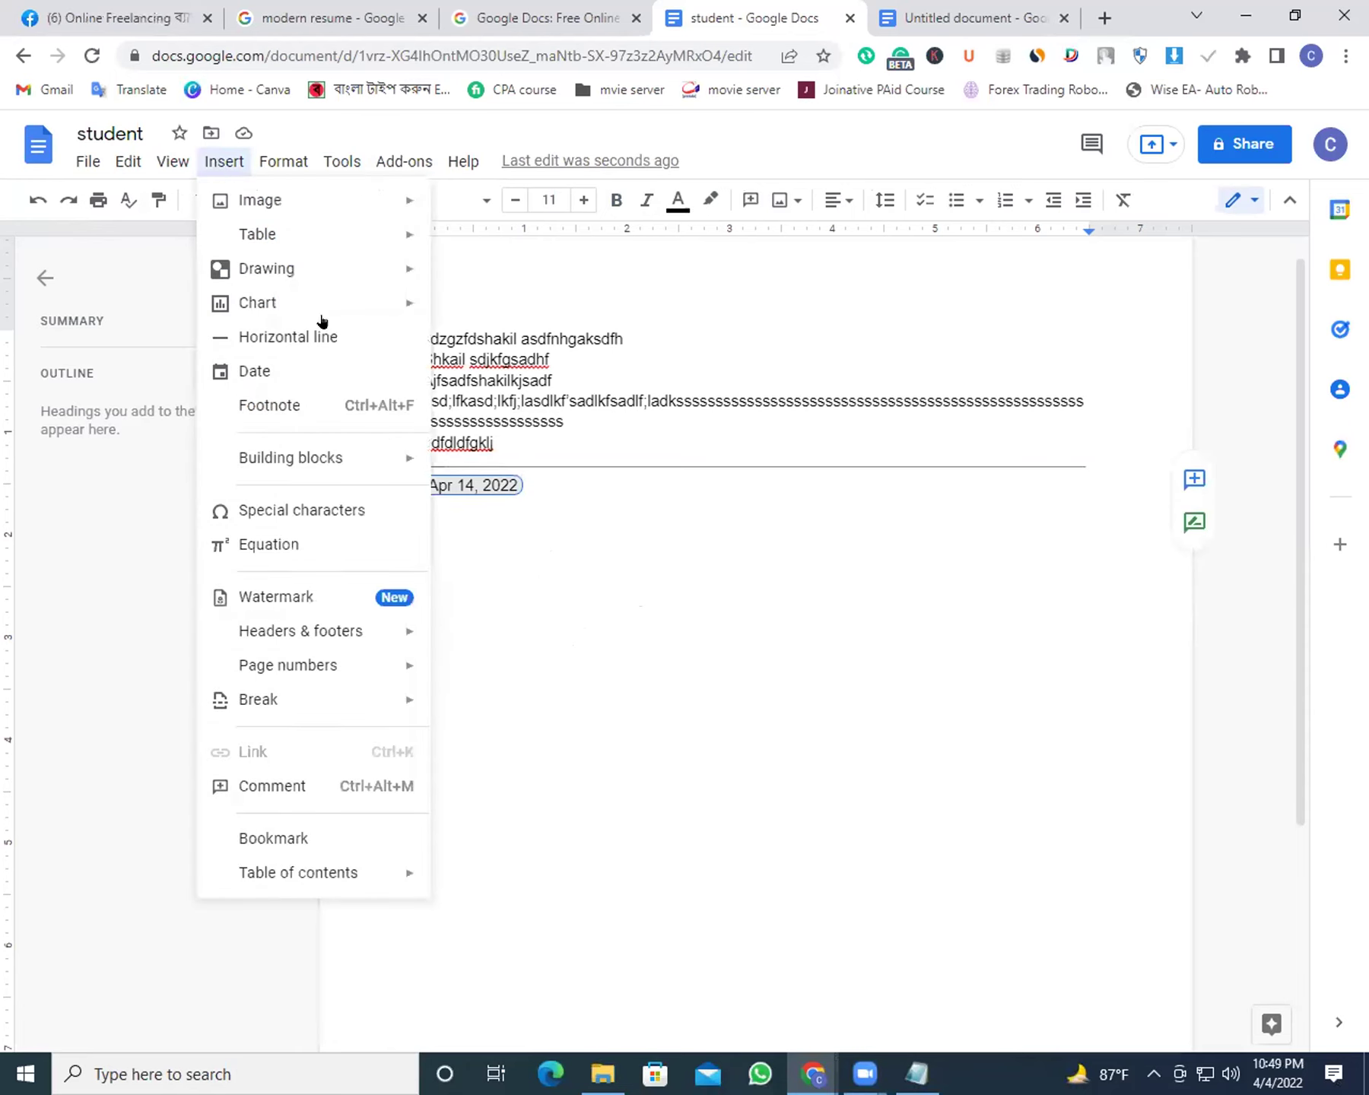
Add footnote 1 after the Apr 14, 2022 date, leaving the note empty
left_click(328, 404)
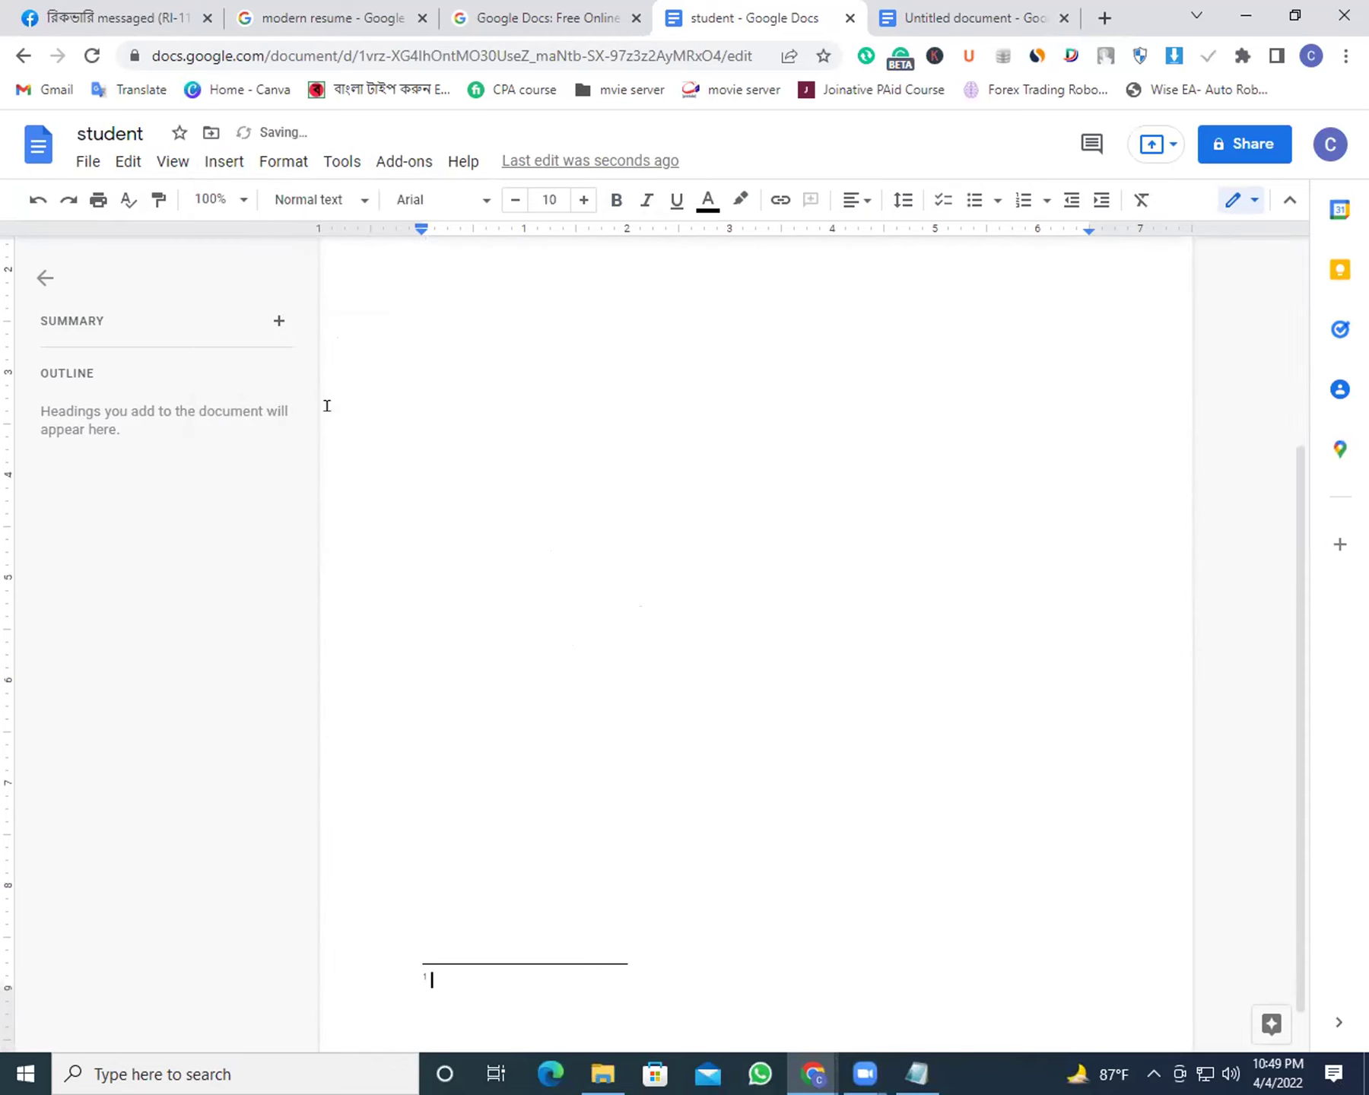
left_click_drag(1299, 452, 1296, 537)
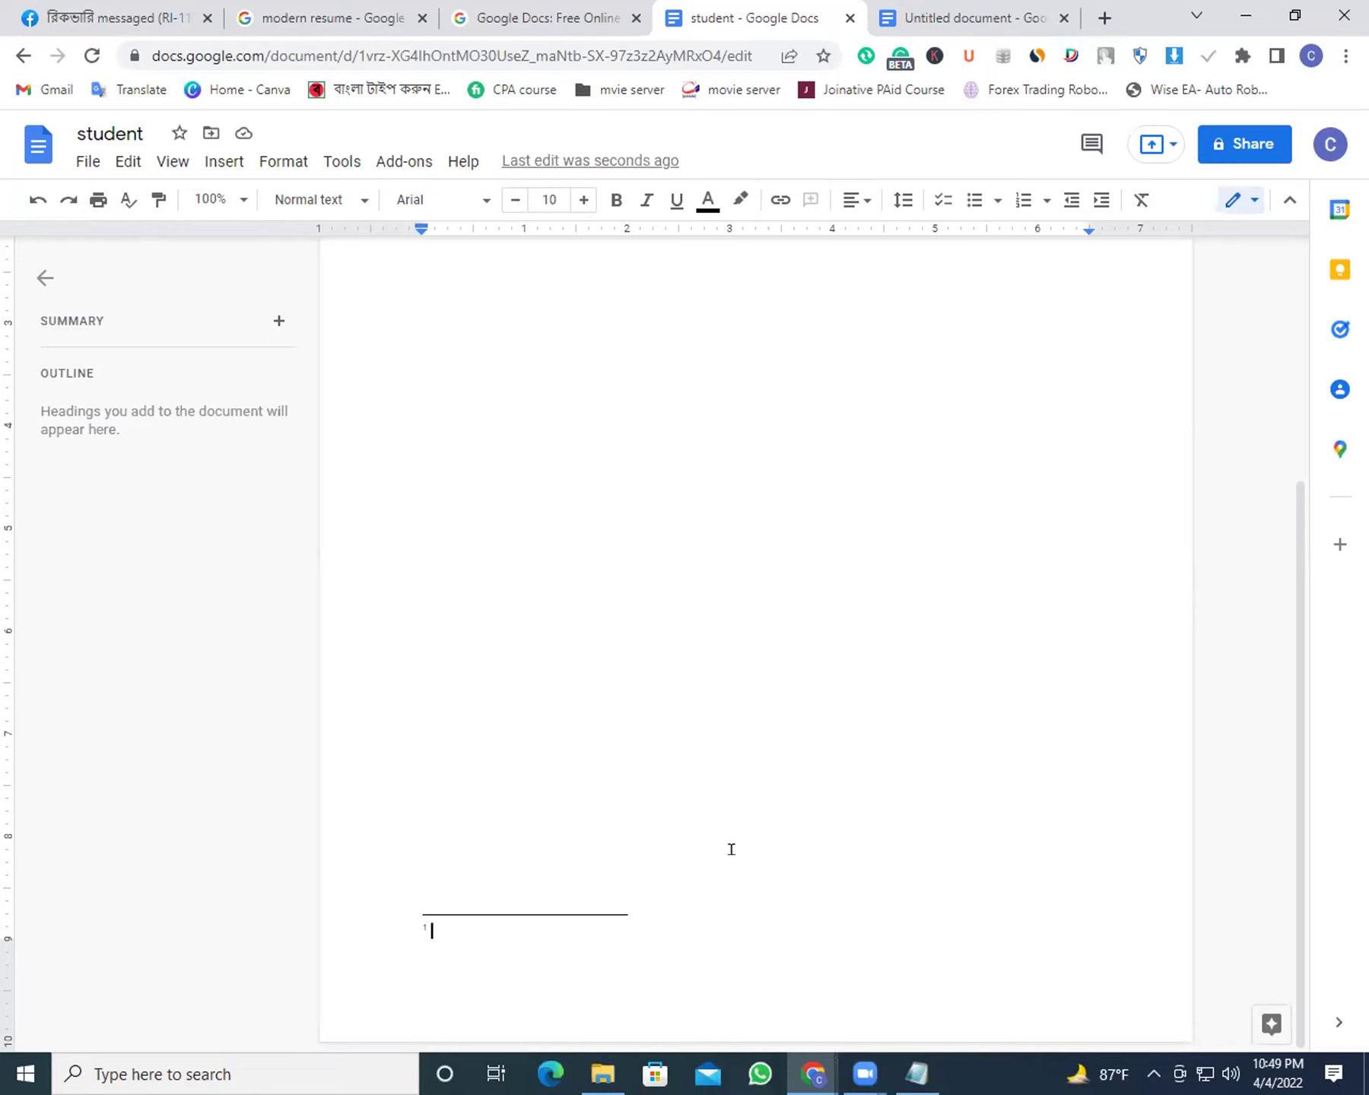
key("Escape")
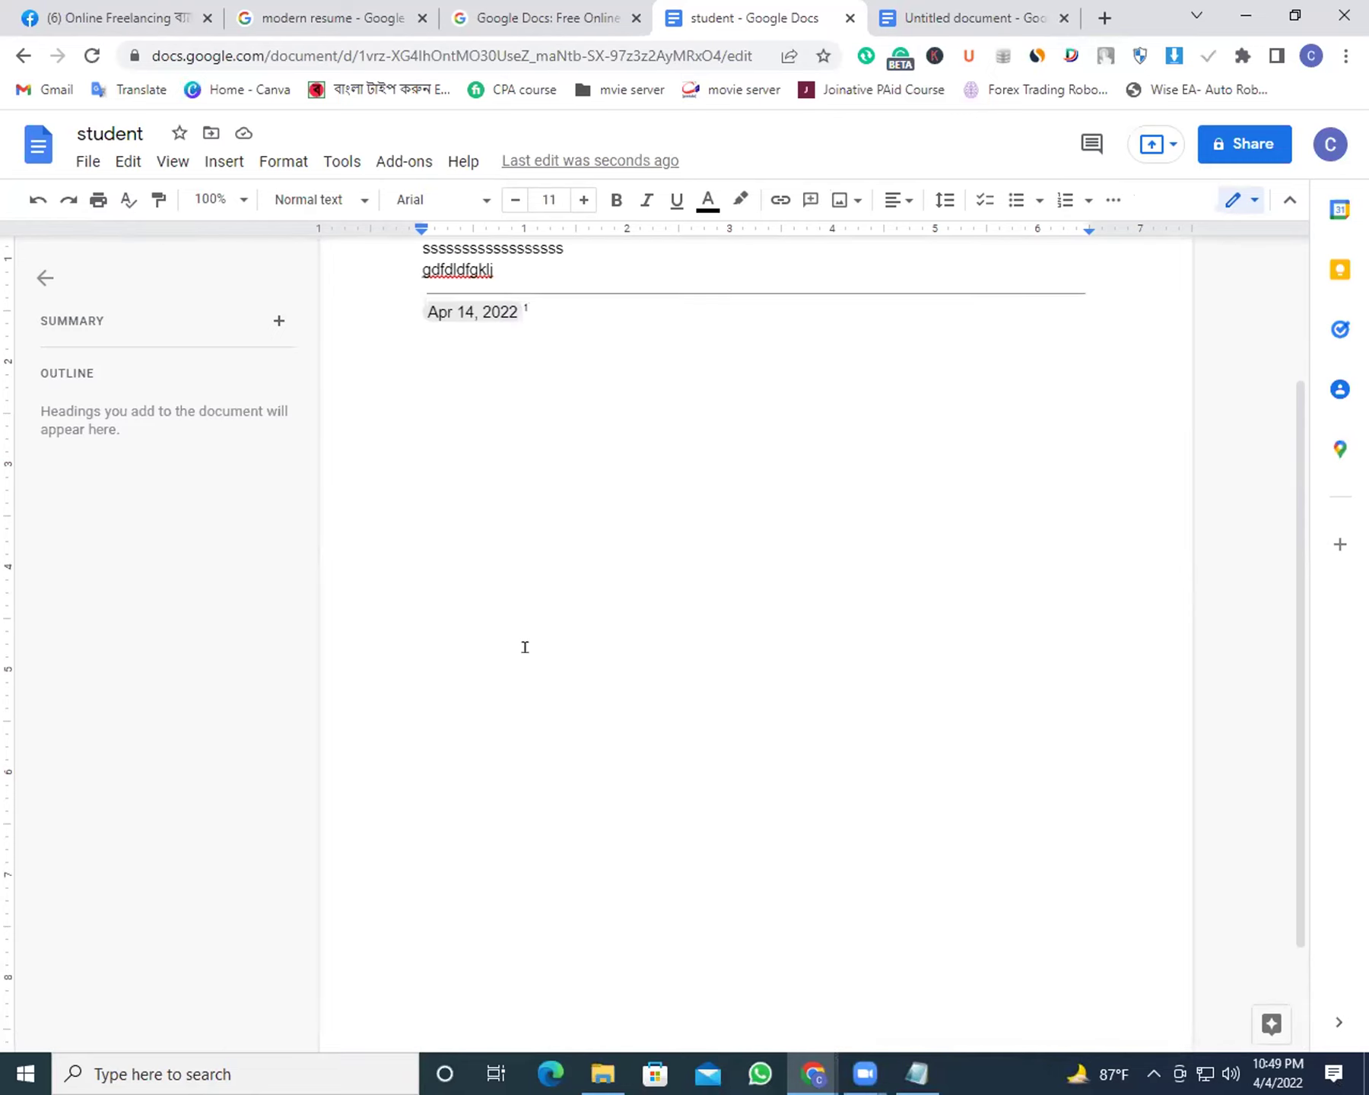
left_click(217, 162)
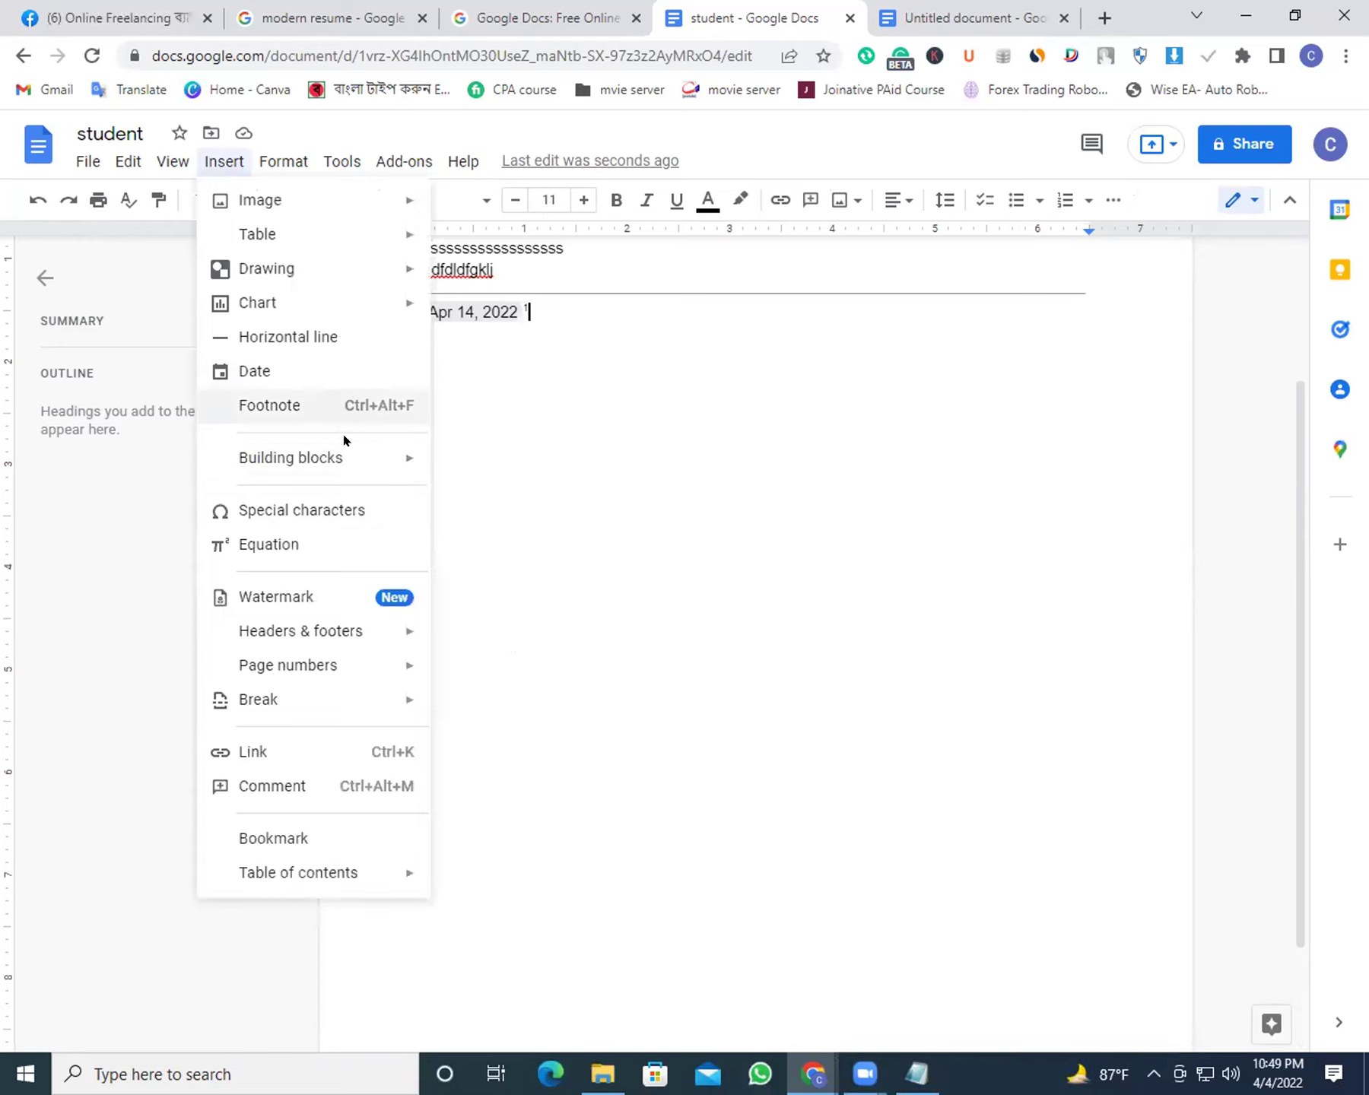
Insert eight arrow symbols after the date from Special characters
mouse_move(350, 459)
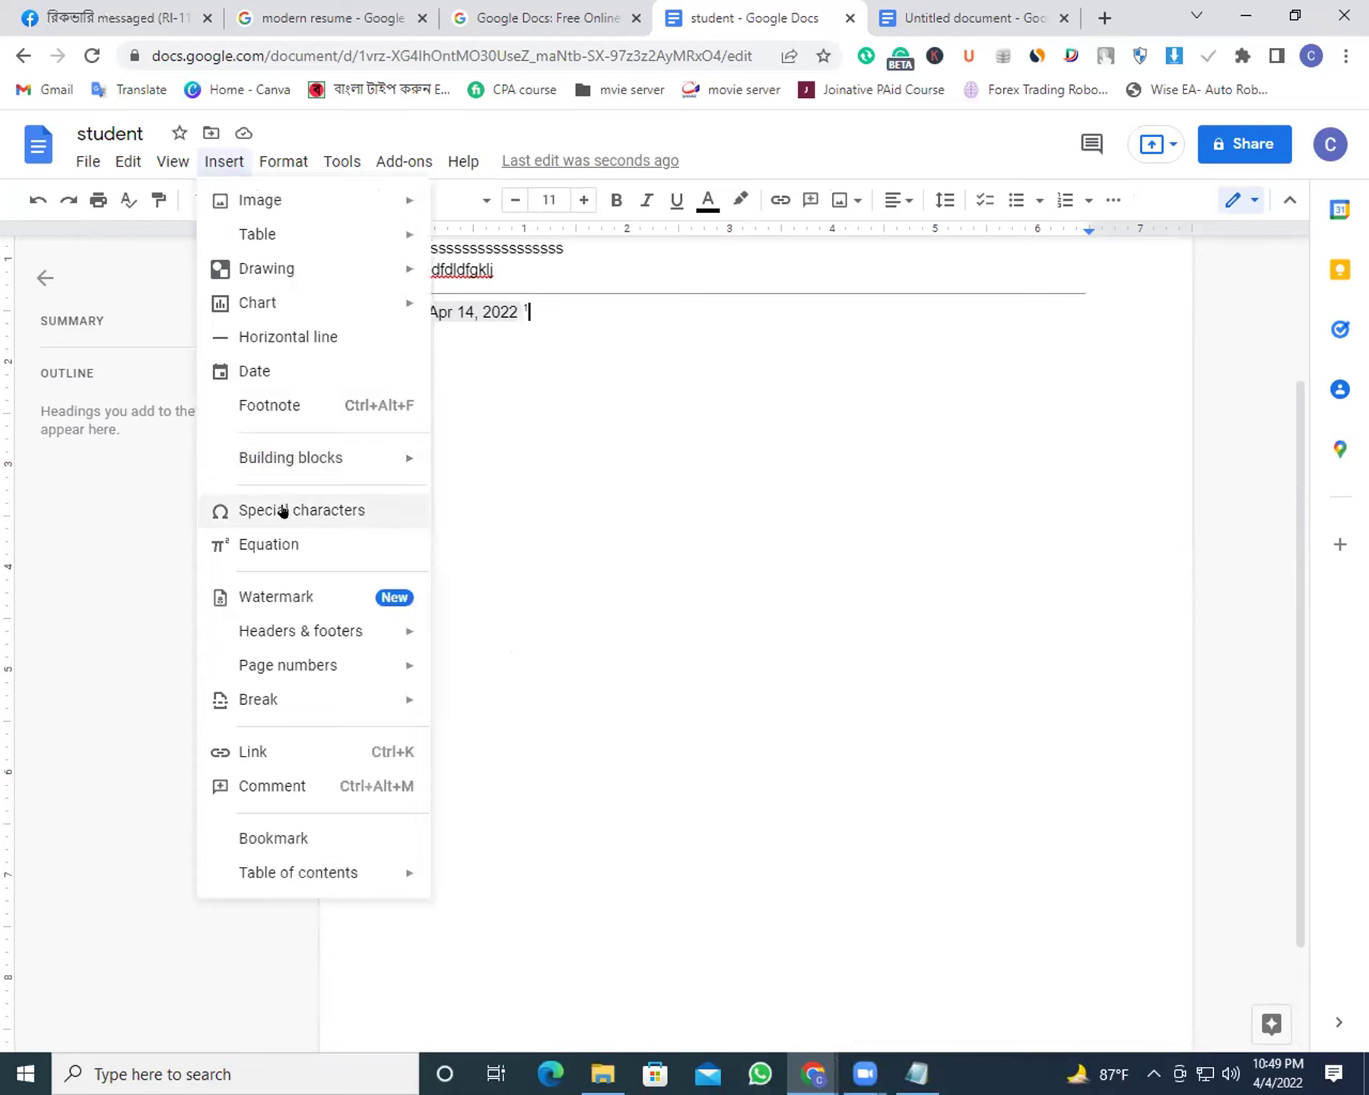
left_click(320, 498)
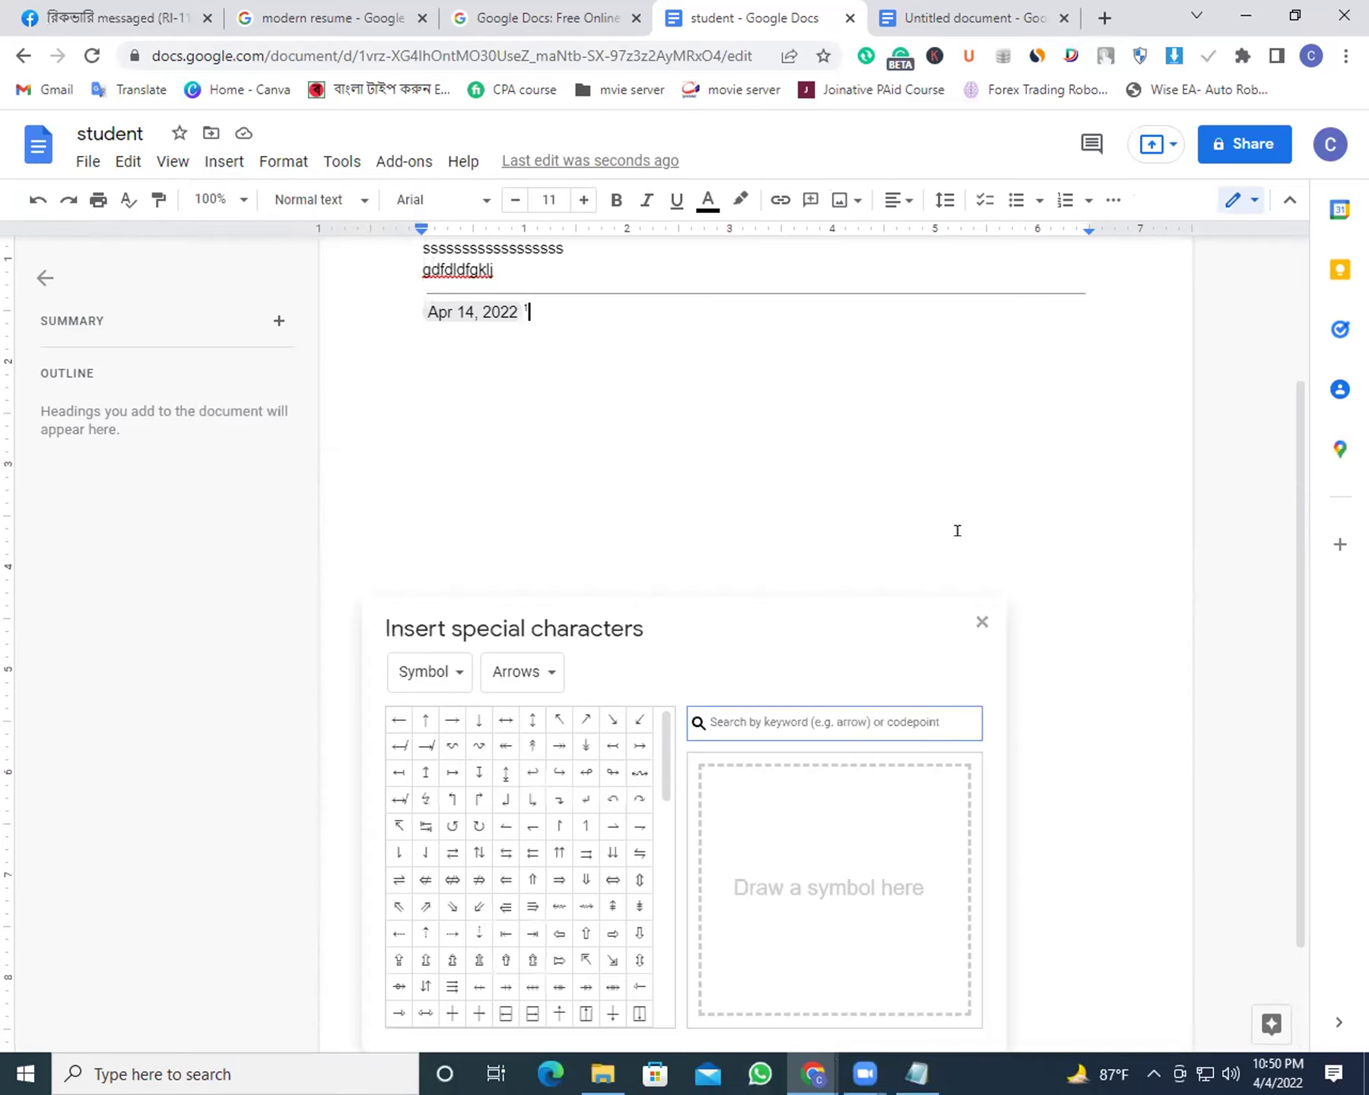
left_click(575, 711)
left_click(521, 711)
left_click(495, 792)
left_click(522, 899)
left_click(628, 873)
left_click(628, 819)
left_click(548, 765)
left_click(442, 738)
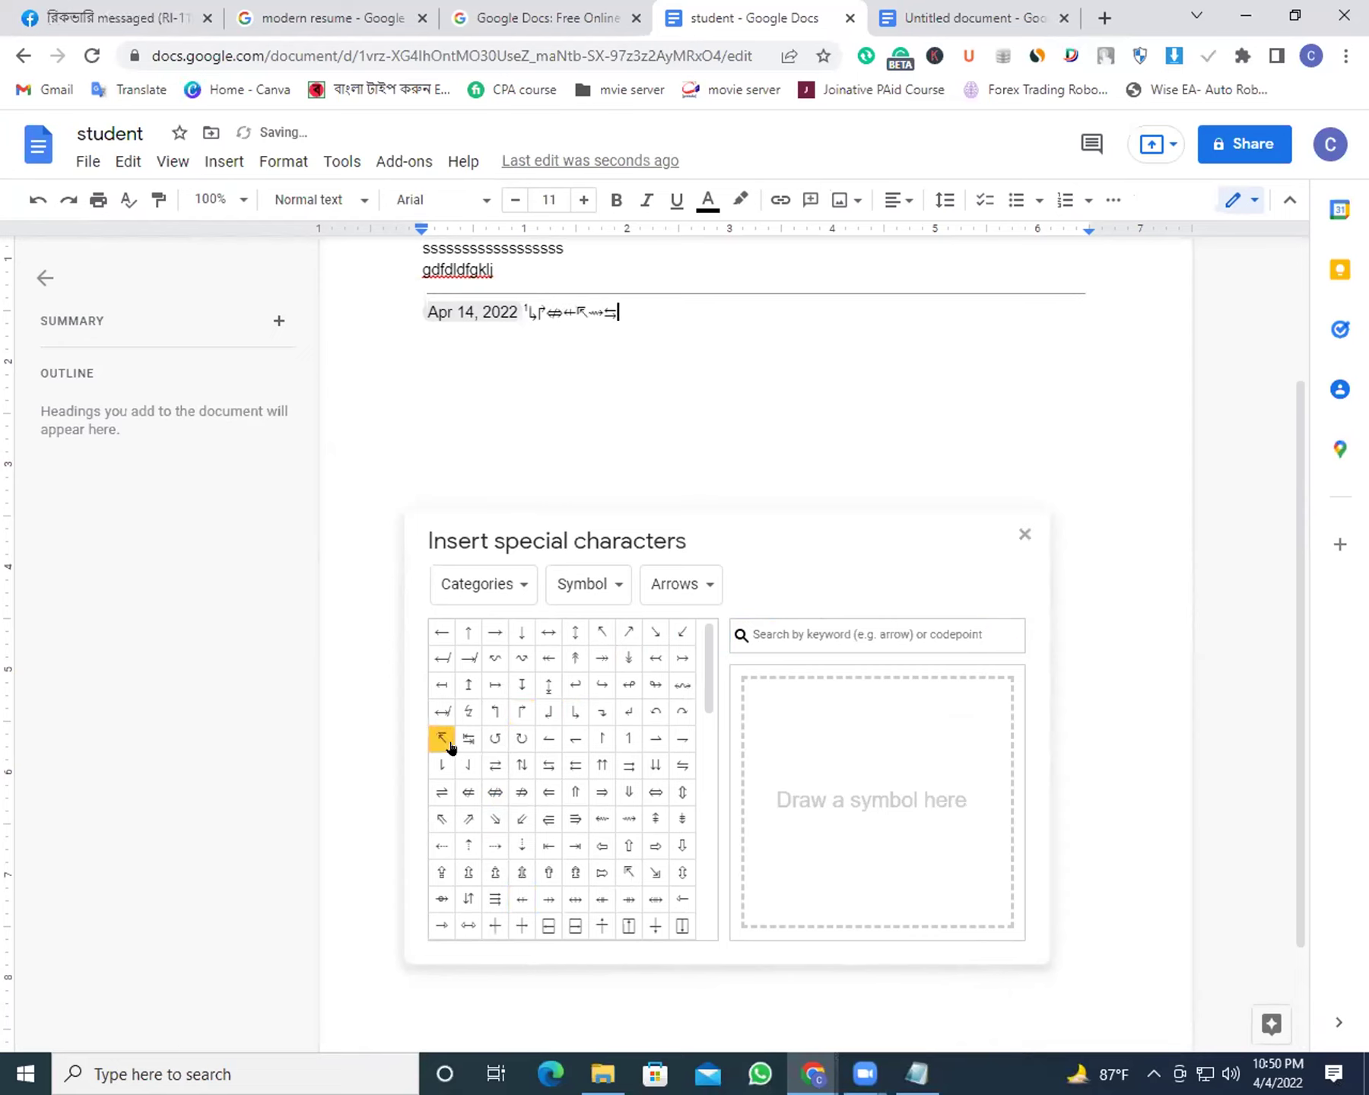
Raise the inserted arrows' font size to 29
left_click_drag(652, 311, 536, 313)
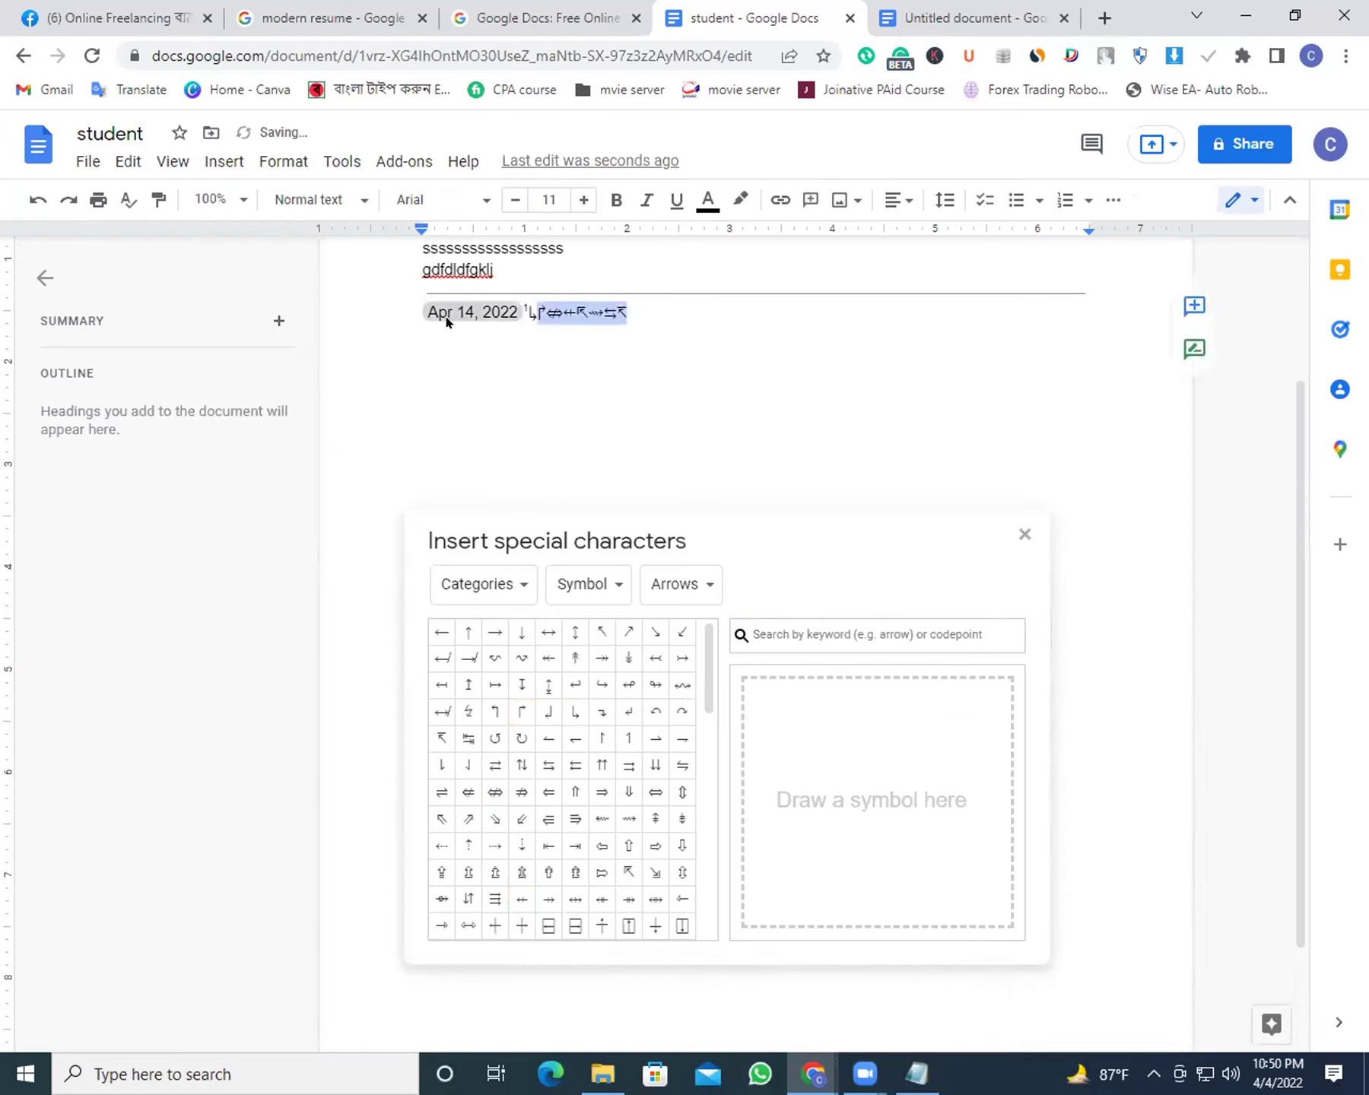
left_click(579, 199)
left_click(579, 199)
left_click(580, 199)
left_click(580, 200)
left_click(580, 200)
left_click(579, 199)
left_click(580, 199)
left_click(580, 199)
left_click(579, 199)
left_click(580, 199)
left_click(579, 200)
left_click(580, 199)
left_click(579, 199)
left_click(579, 199)
left_click(580, 199)
left_click(579, 199)
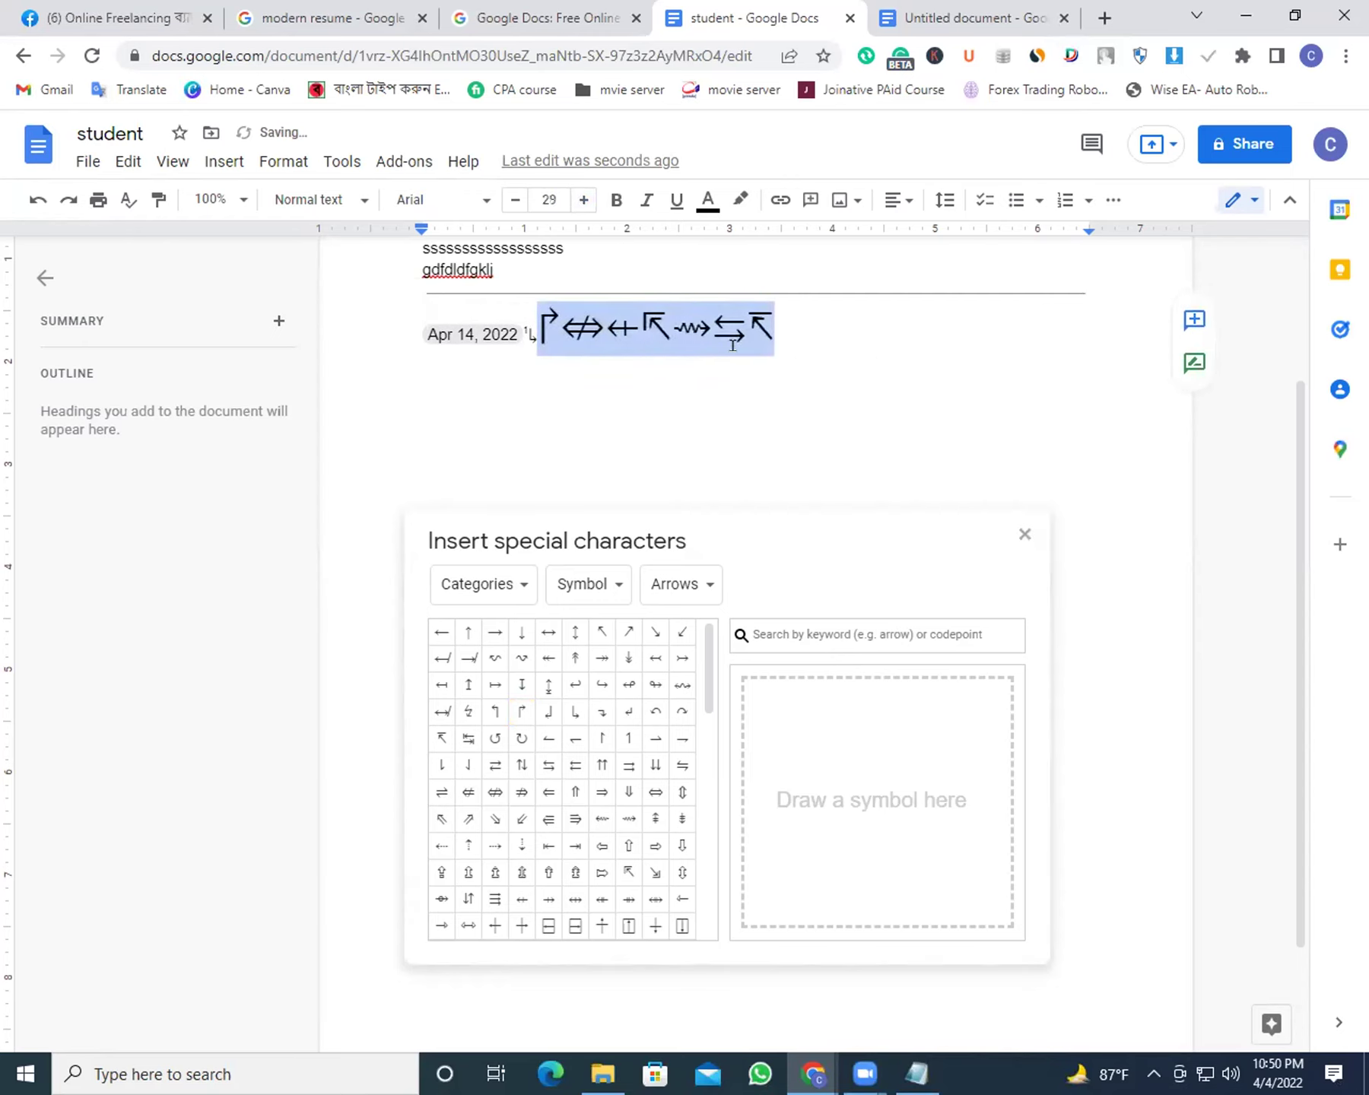
Append four more arrows and two Modifier enclosing box shapes at the line end
left_click(801, 325)
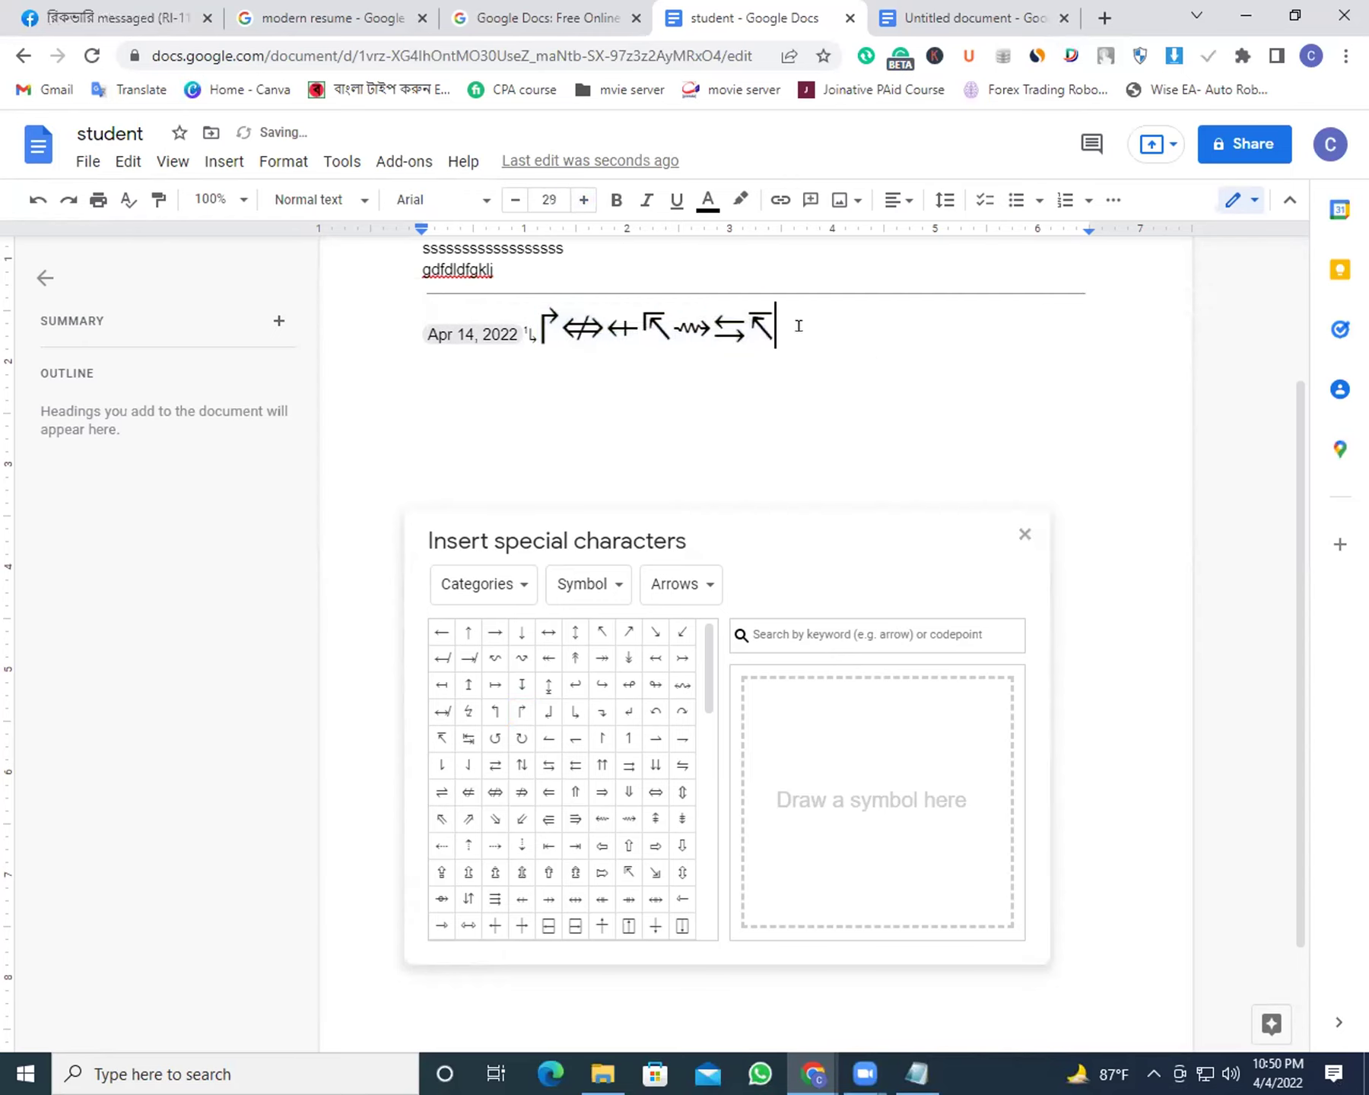
left_click(602, 899)
left_click(601, 792)
left_click(548, 765)
left_click(468, 711)
left_click(590, 602)
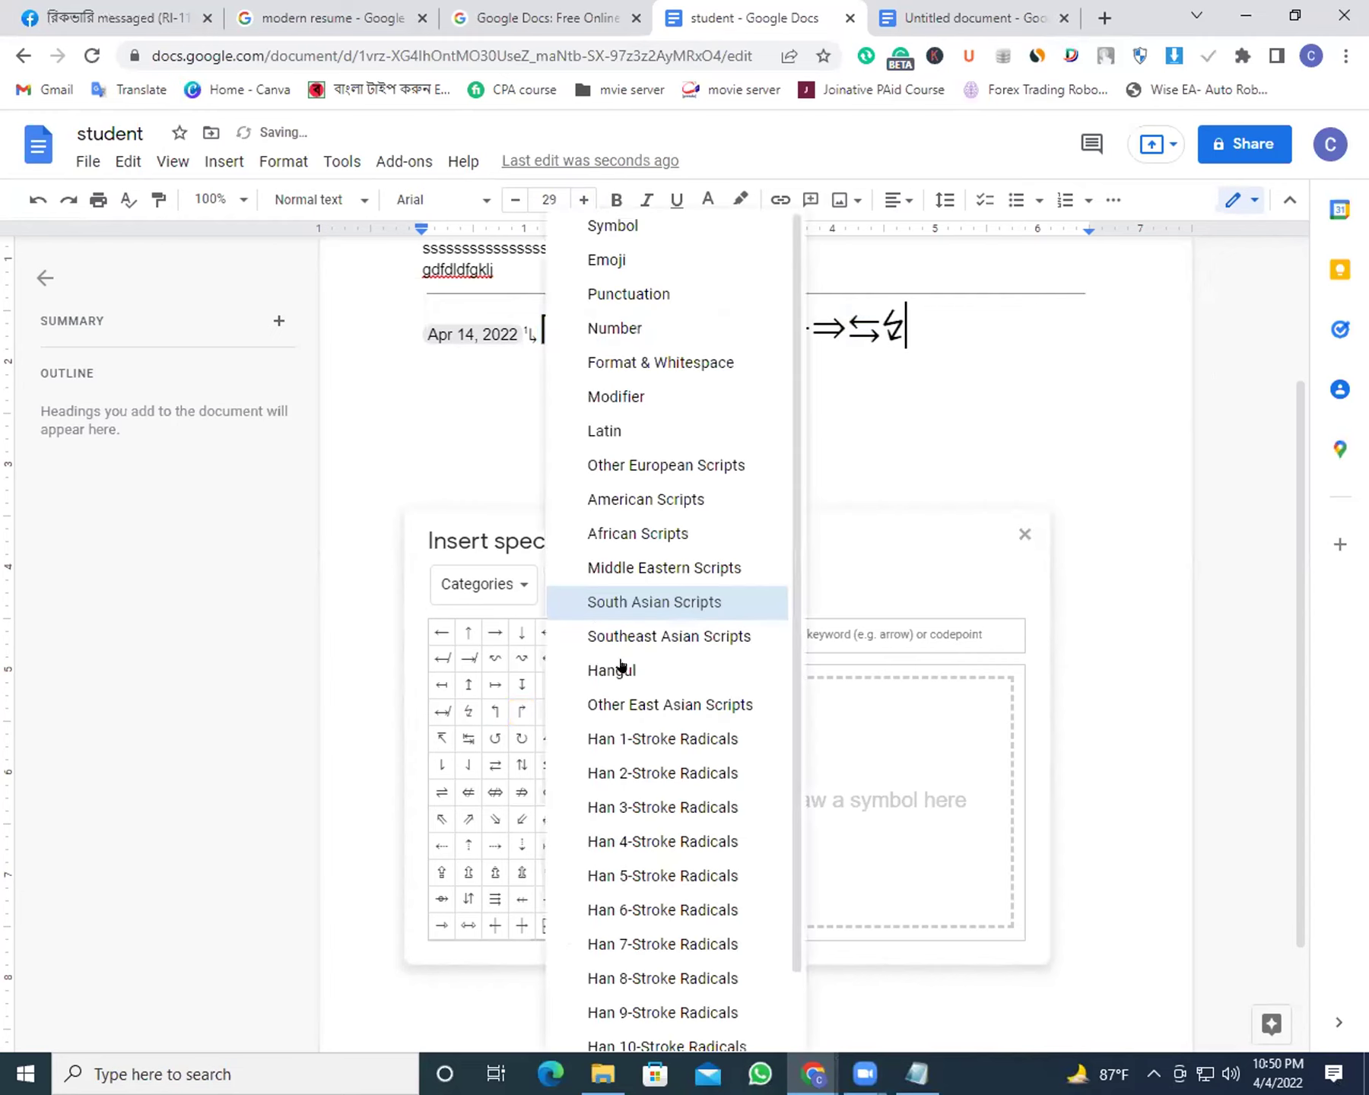
left_click(676, 400)
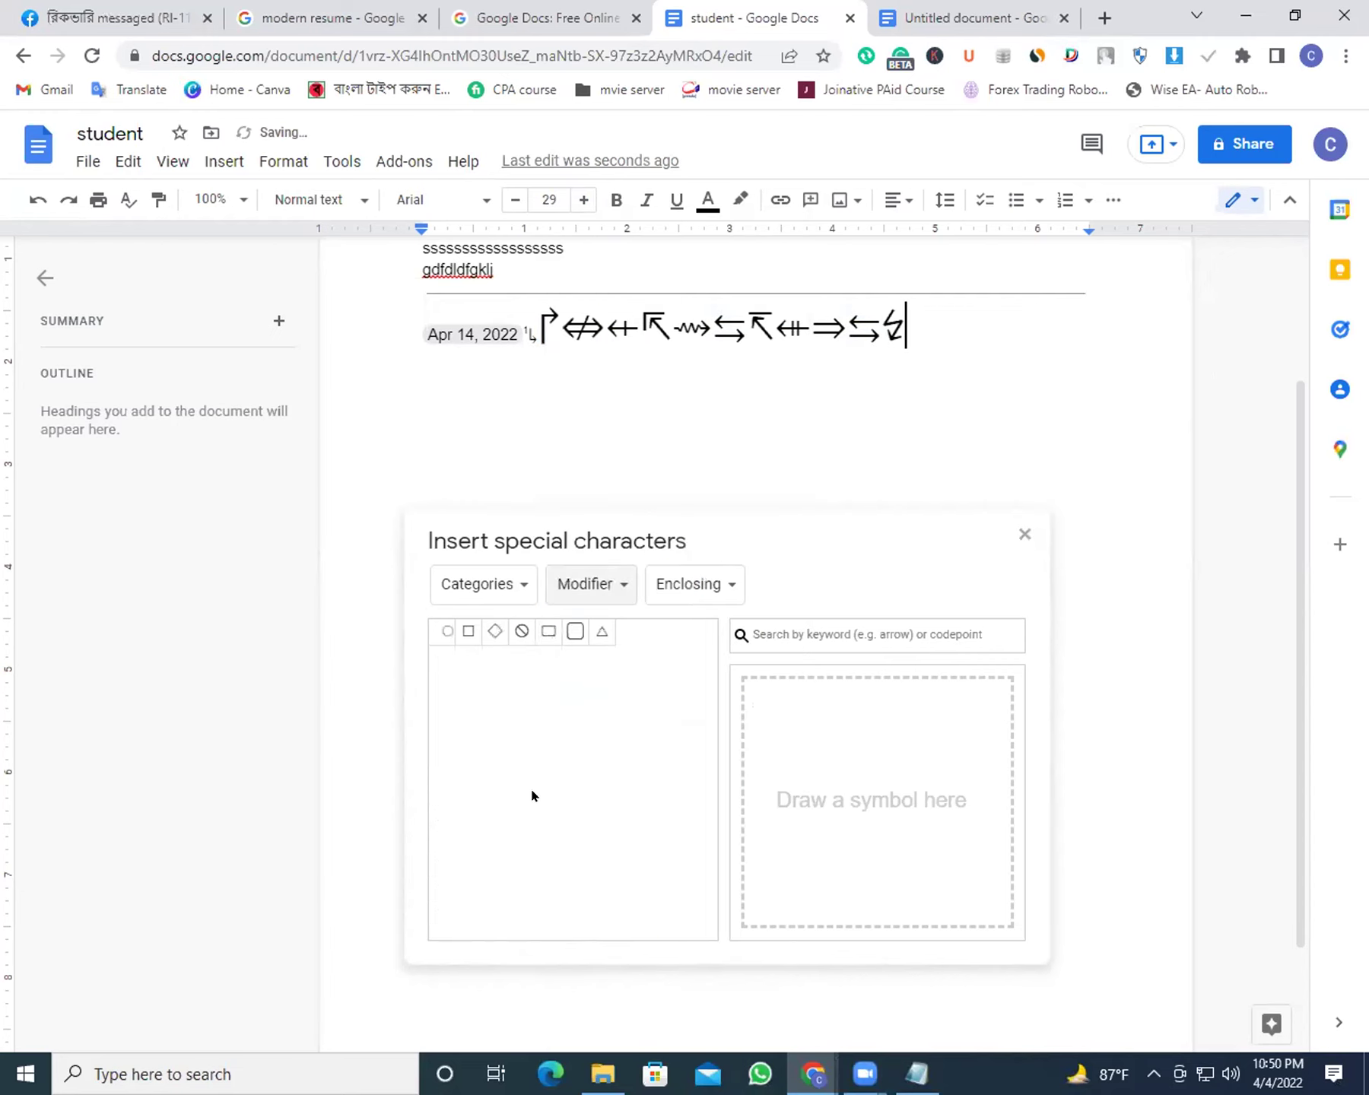
left_click(575, 631)
left_click(468, 631)
Add four Canadian Aboriginal syllabics and four Historic Deseret letters
left_click(594, 590)
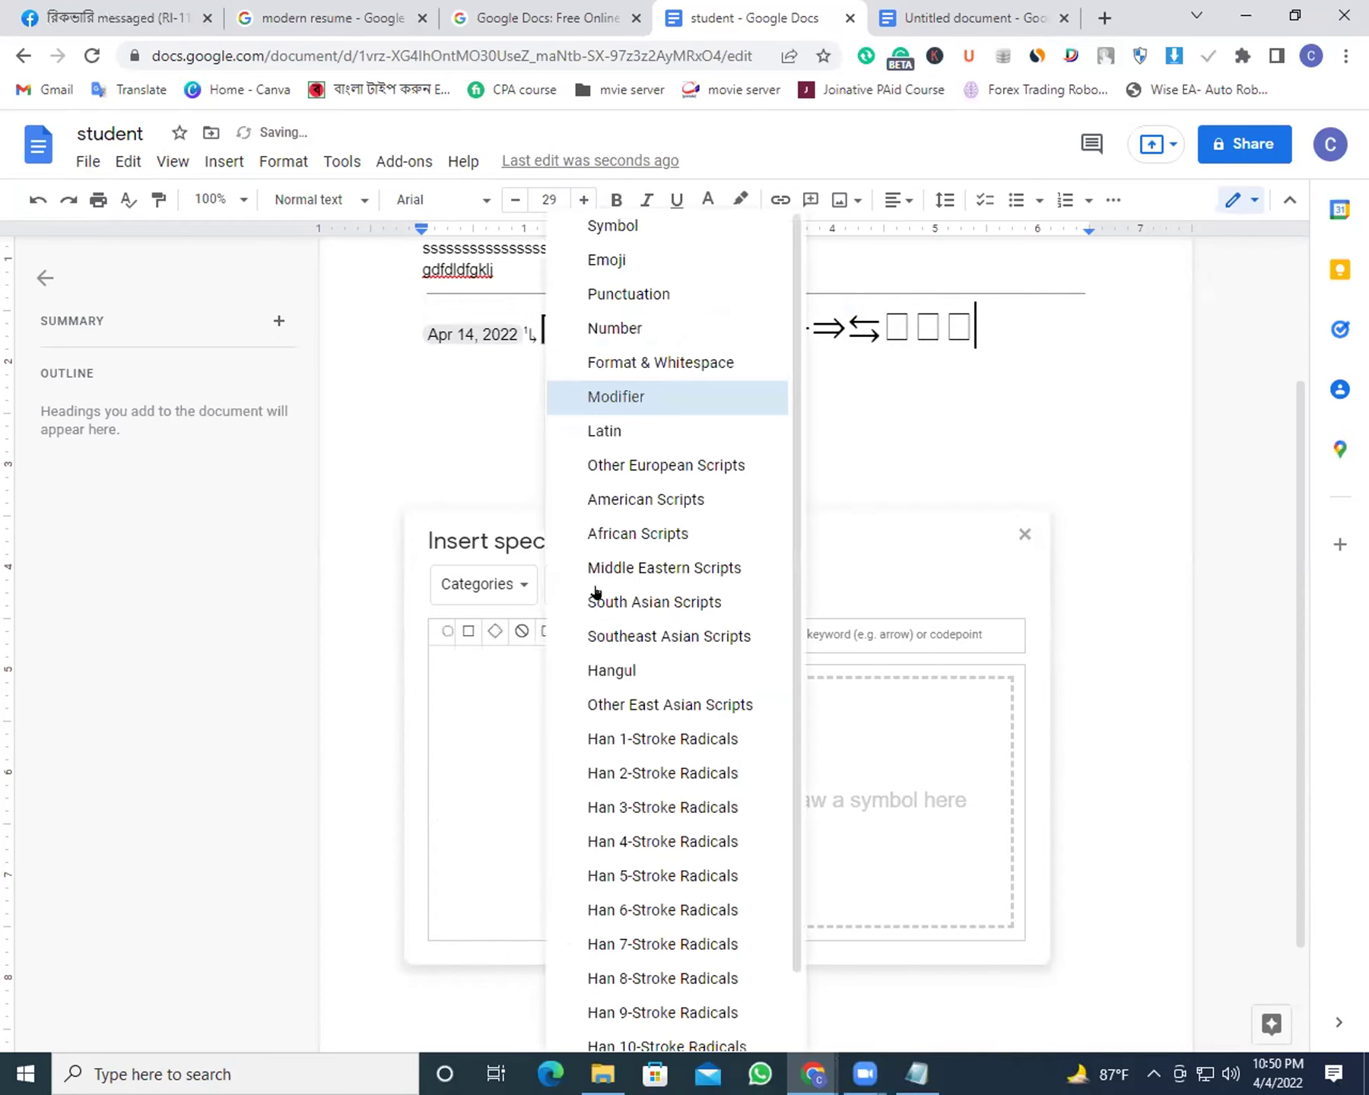
left_click(646, 499)
left_click(469, 657)
left_click(495, 657)
left_click(521, 737)
left_click(602, 737)
left_click(784, 584)
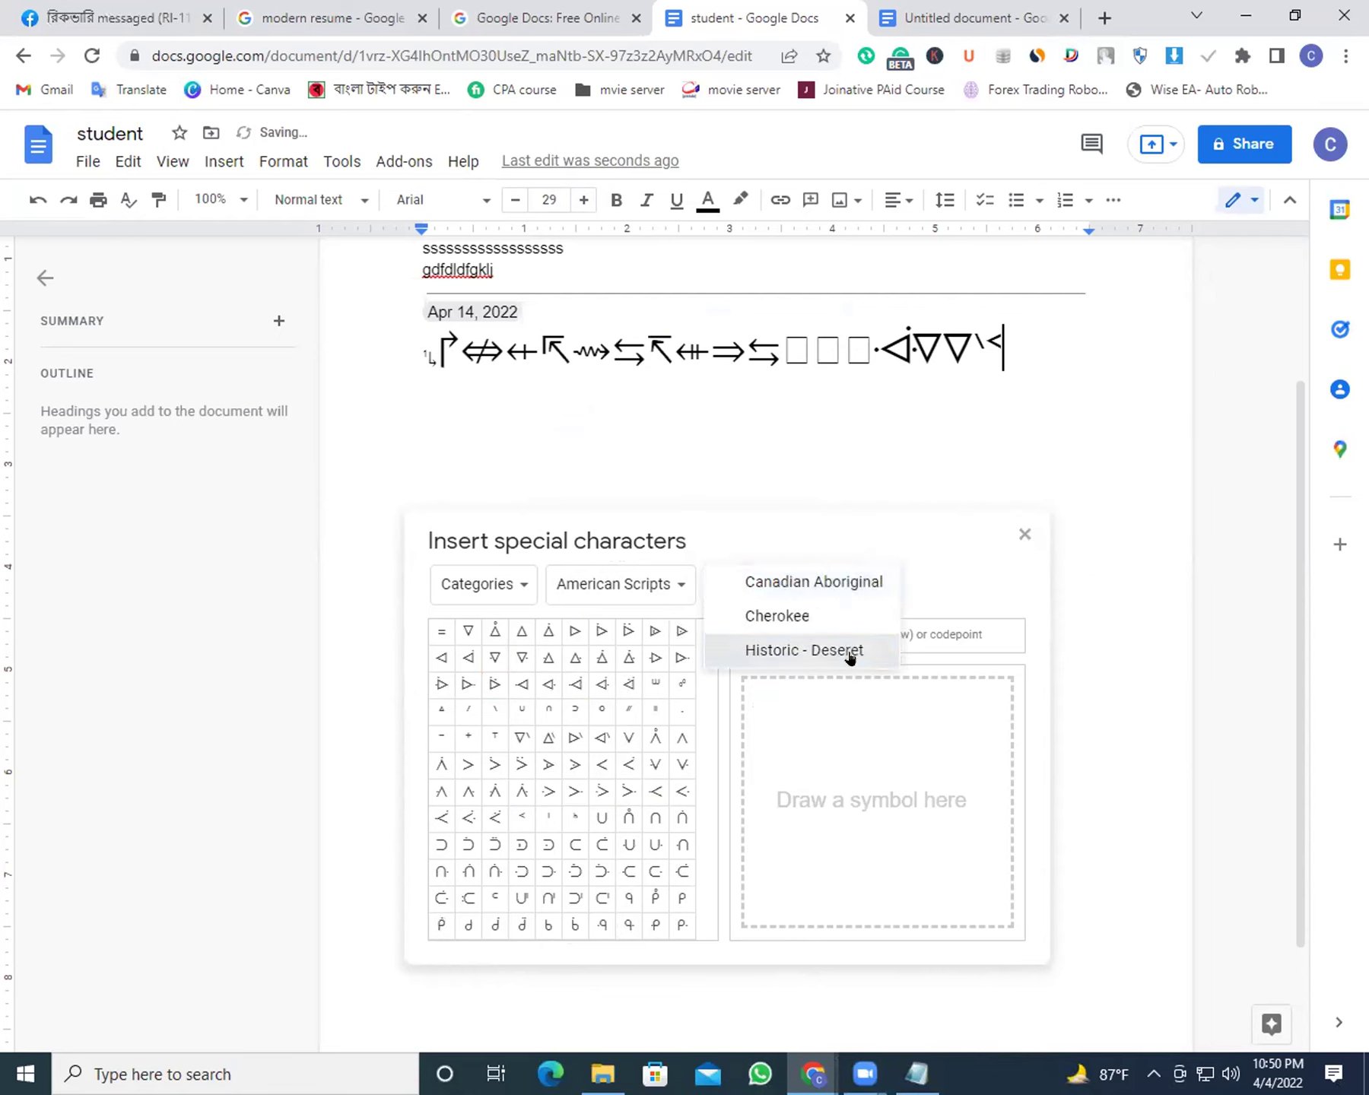
left_click(844, 648)
left_click(521, 711)
left_click(522, 685)
left_click(494, 632)
left_click(602, 658)
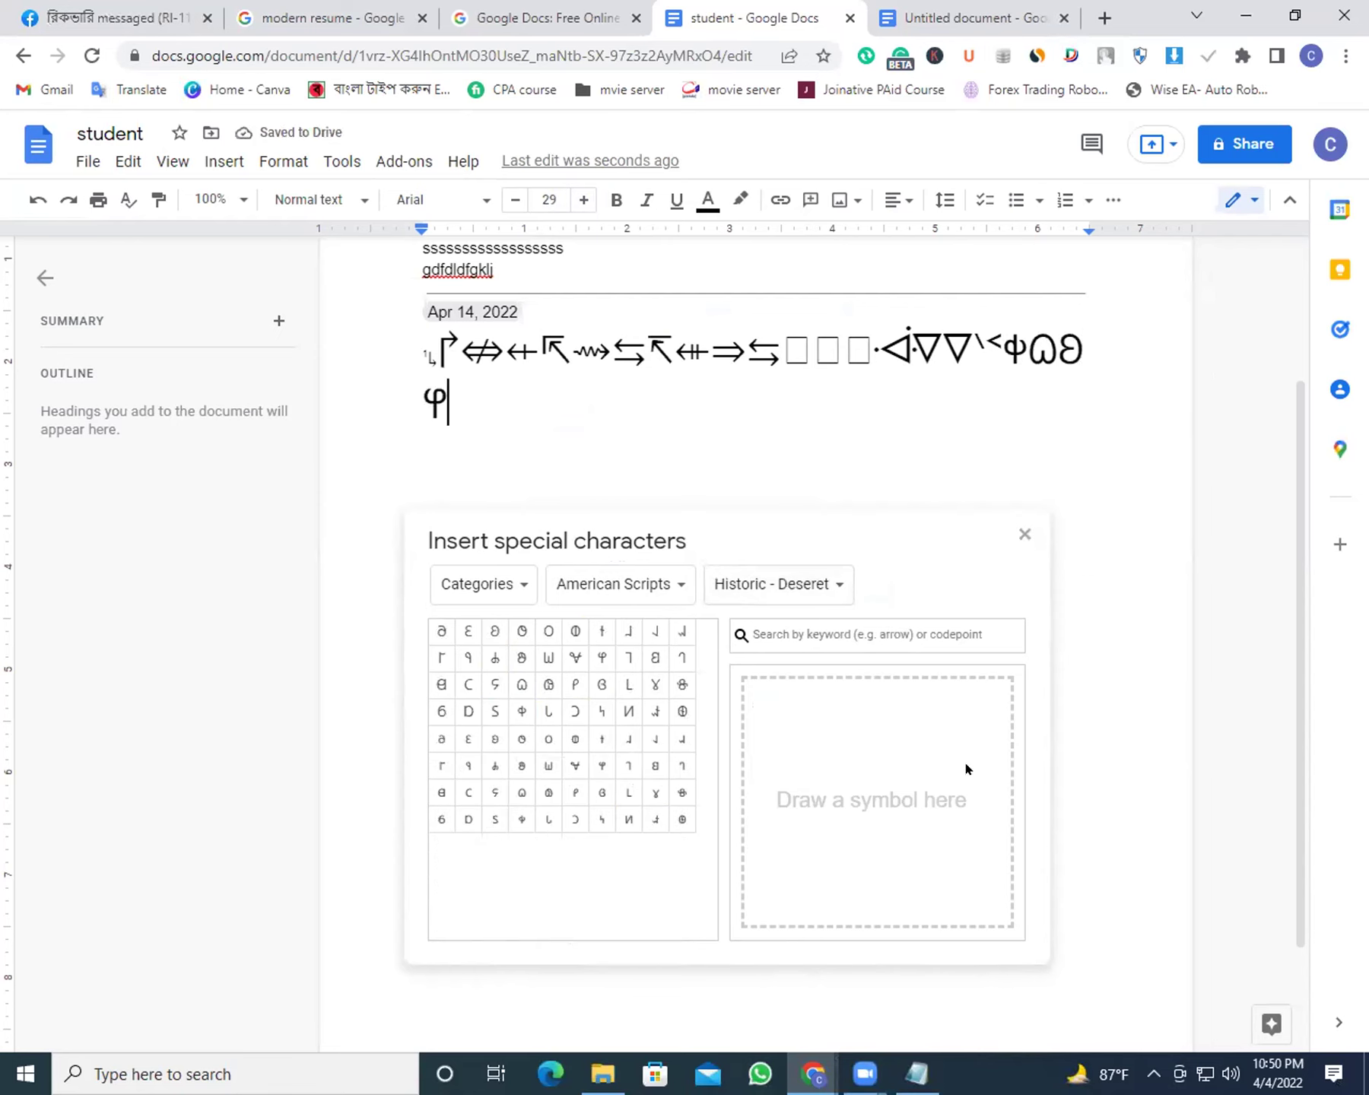
End the string with Latin letters j and r after φ
left_click(489, 582)
left_click(489, 582)
left_click(646, 583)
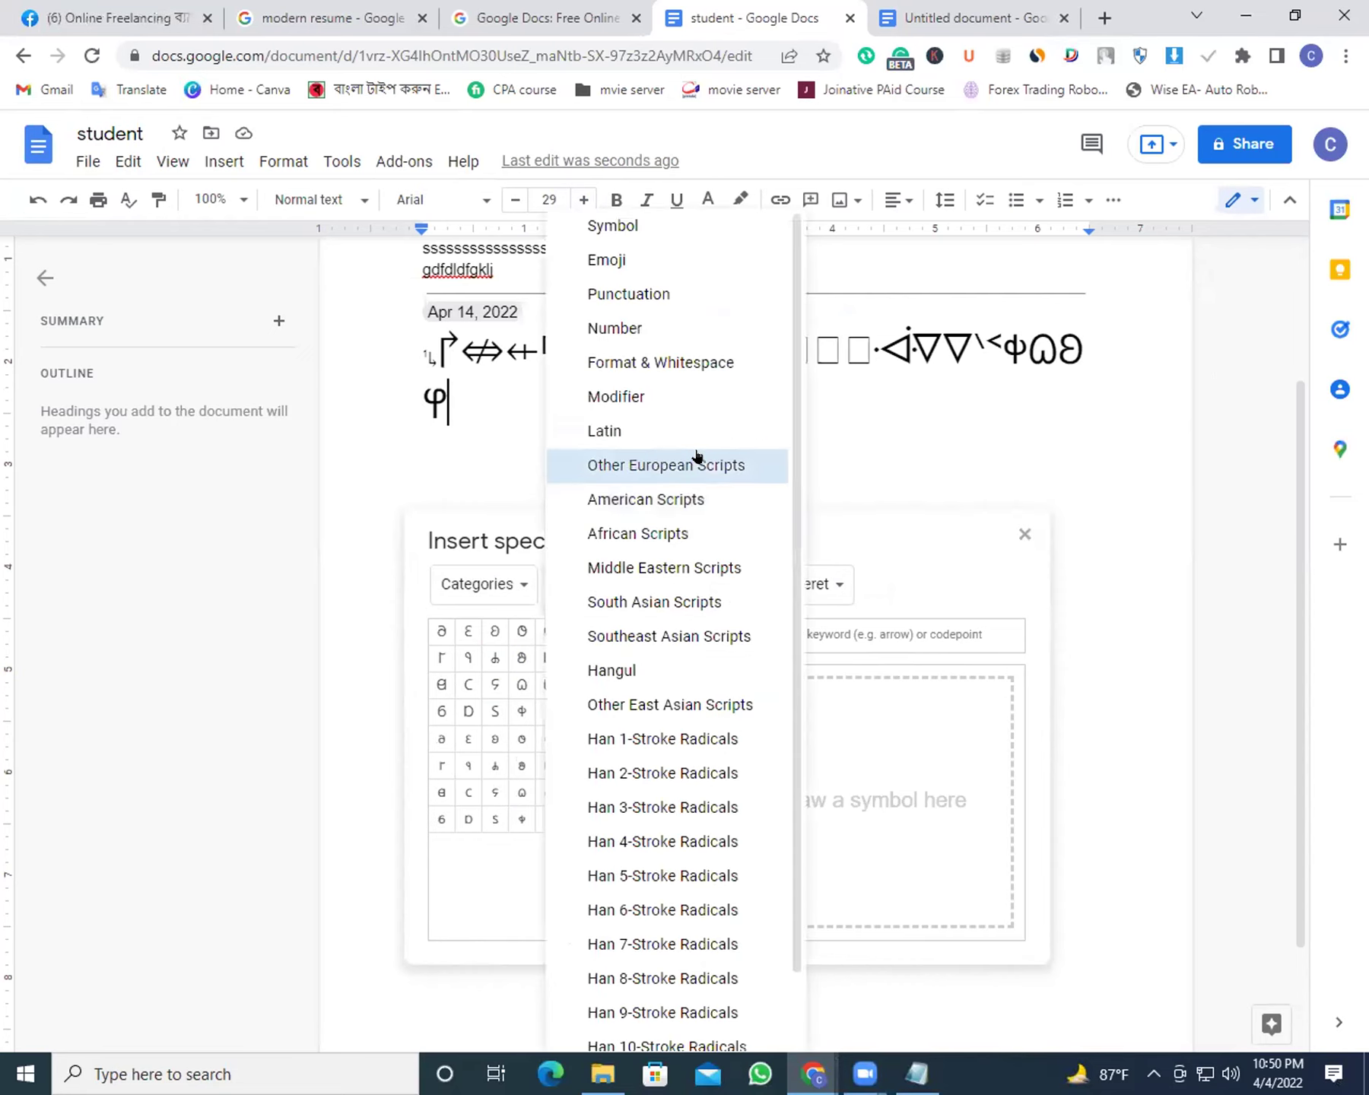
left_click(666, 430)
left_click(575, 711)
left_click(522, 737)
left_click(1025, 534)
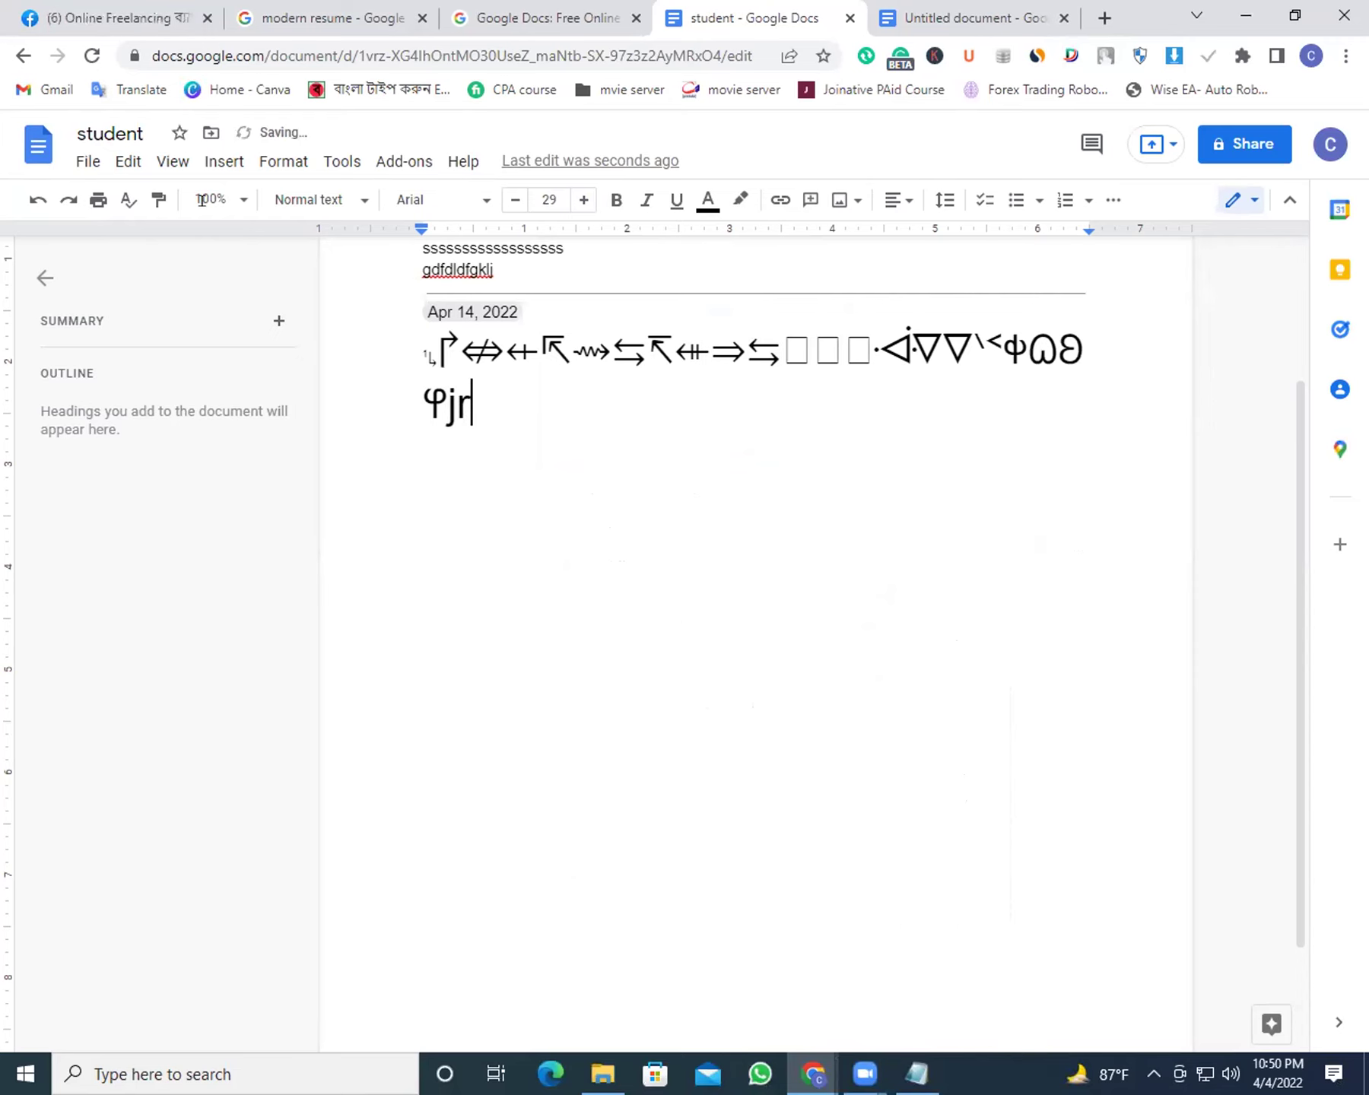
left_click(224, 161)
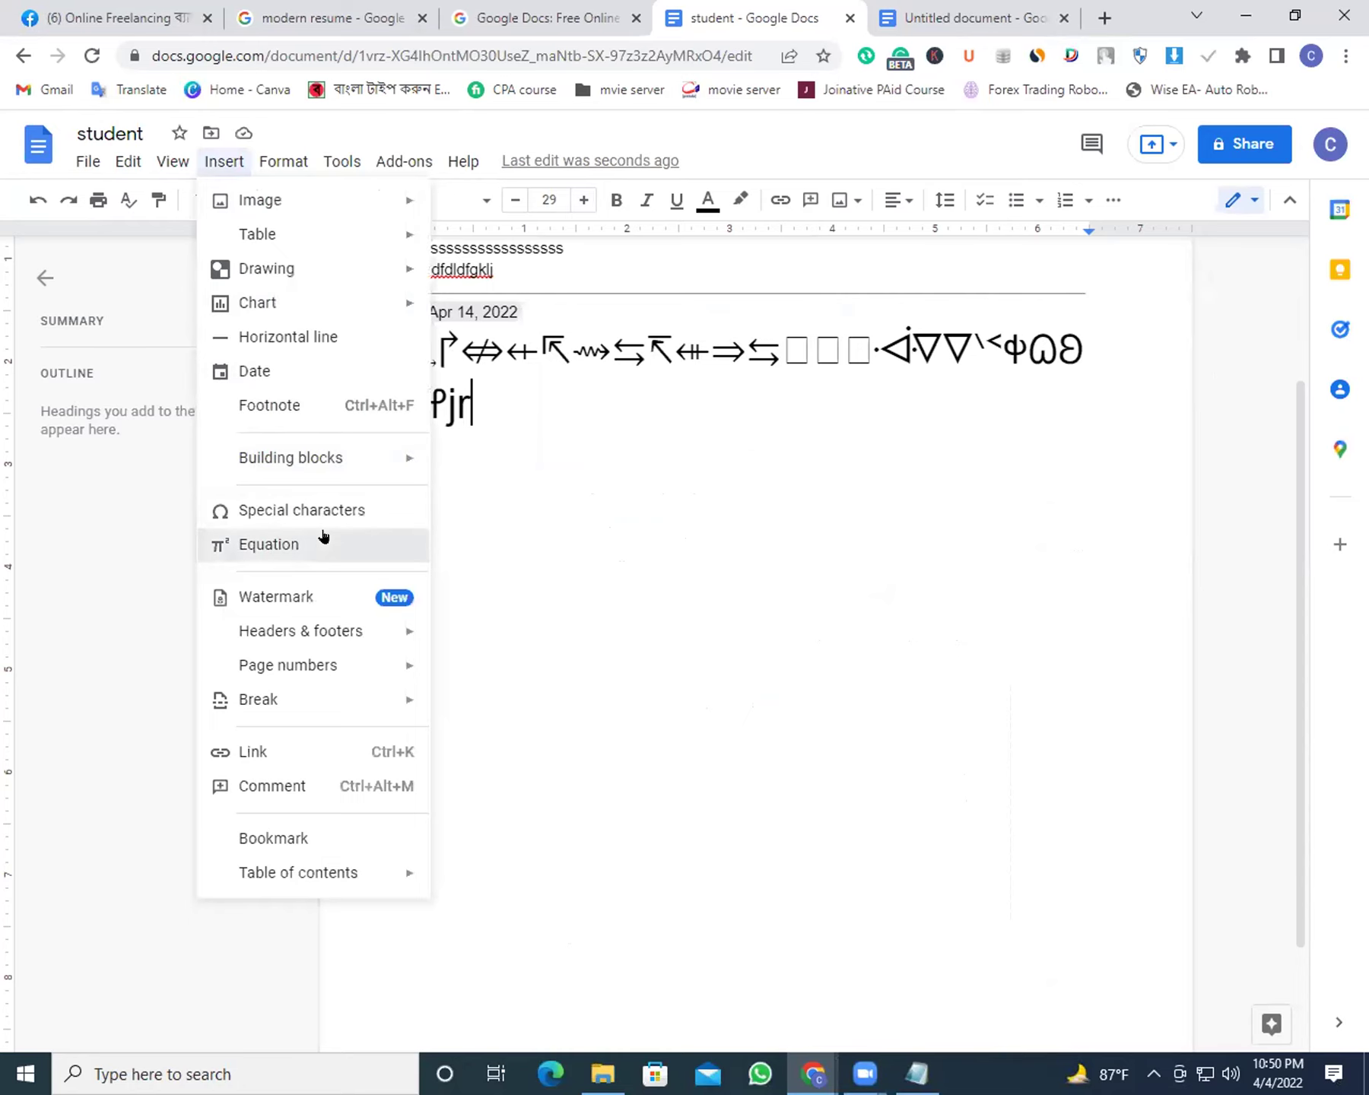
Insert an equation after φjr and type a + 2ab + b into it
left_click(268, 544)
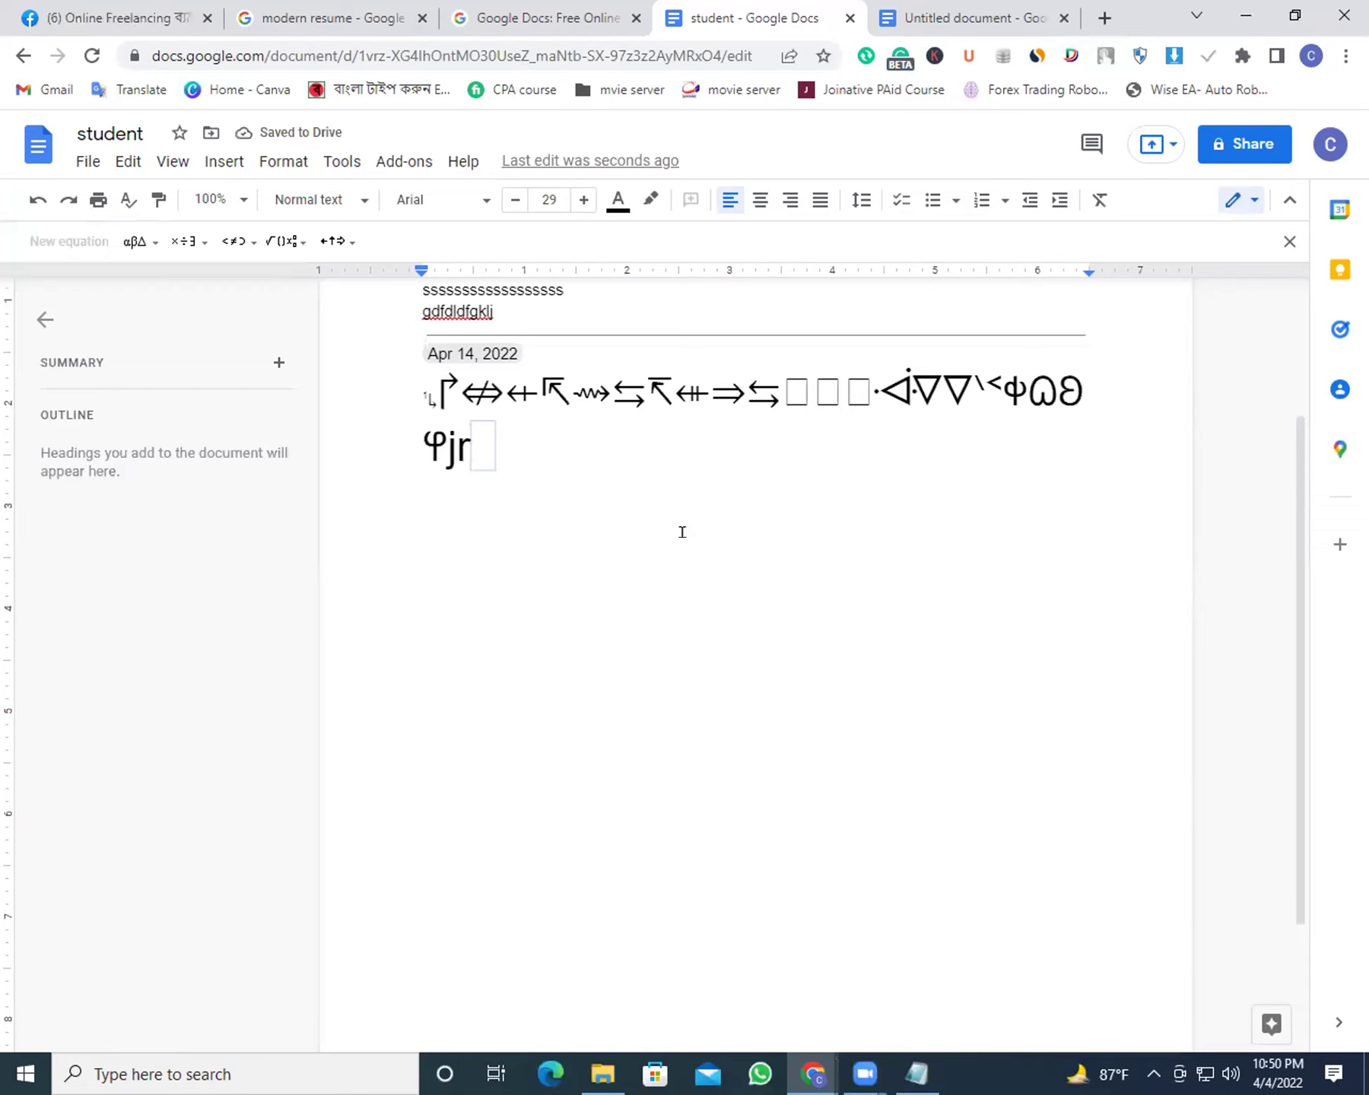
left_click(173, 161)
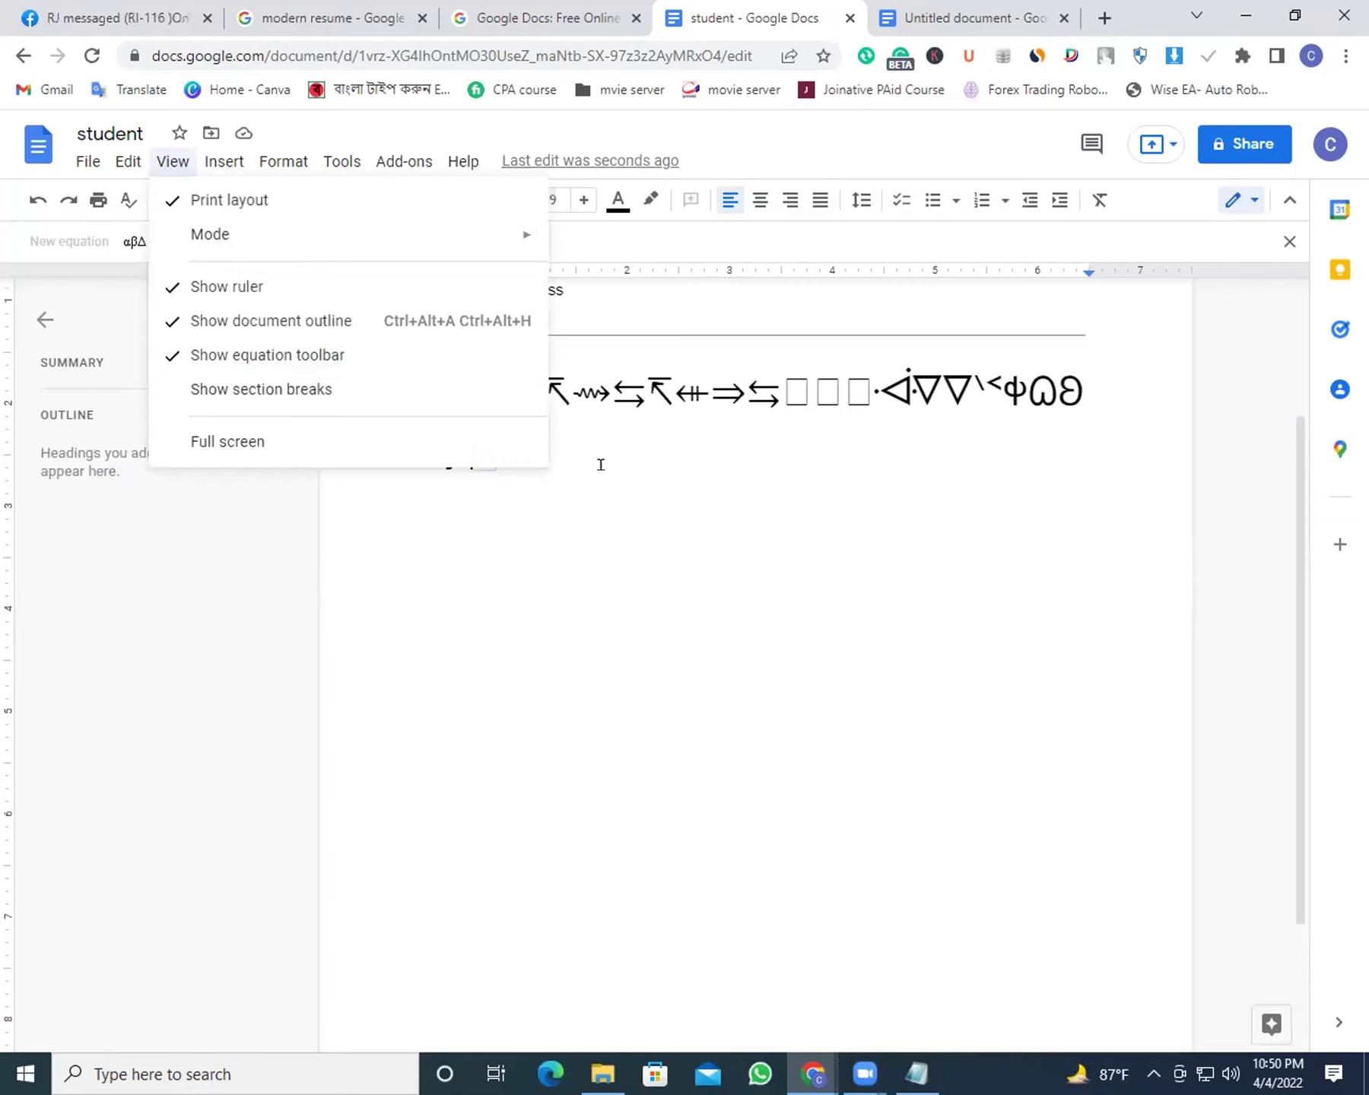
left_click(485, 445)
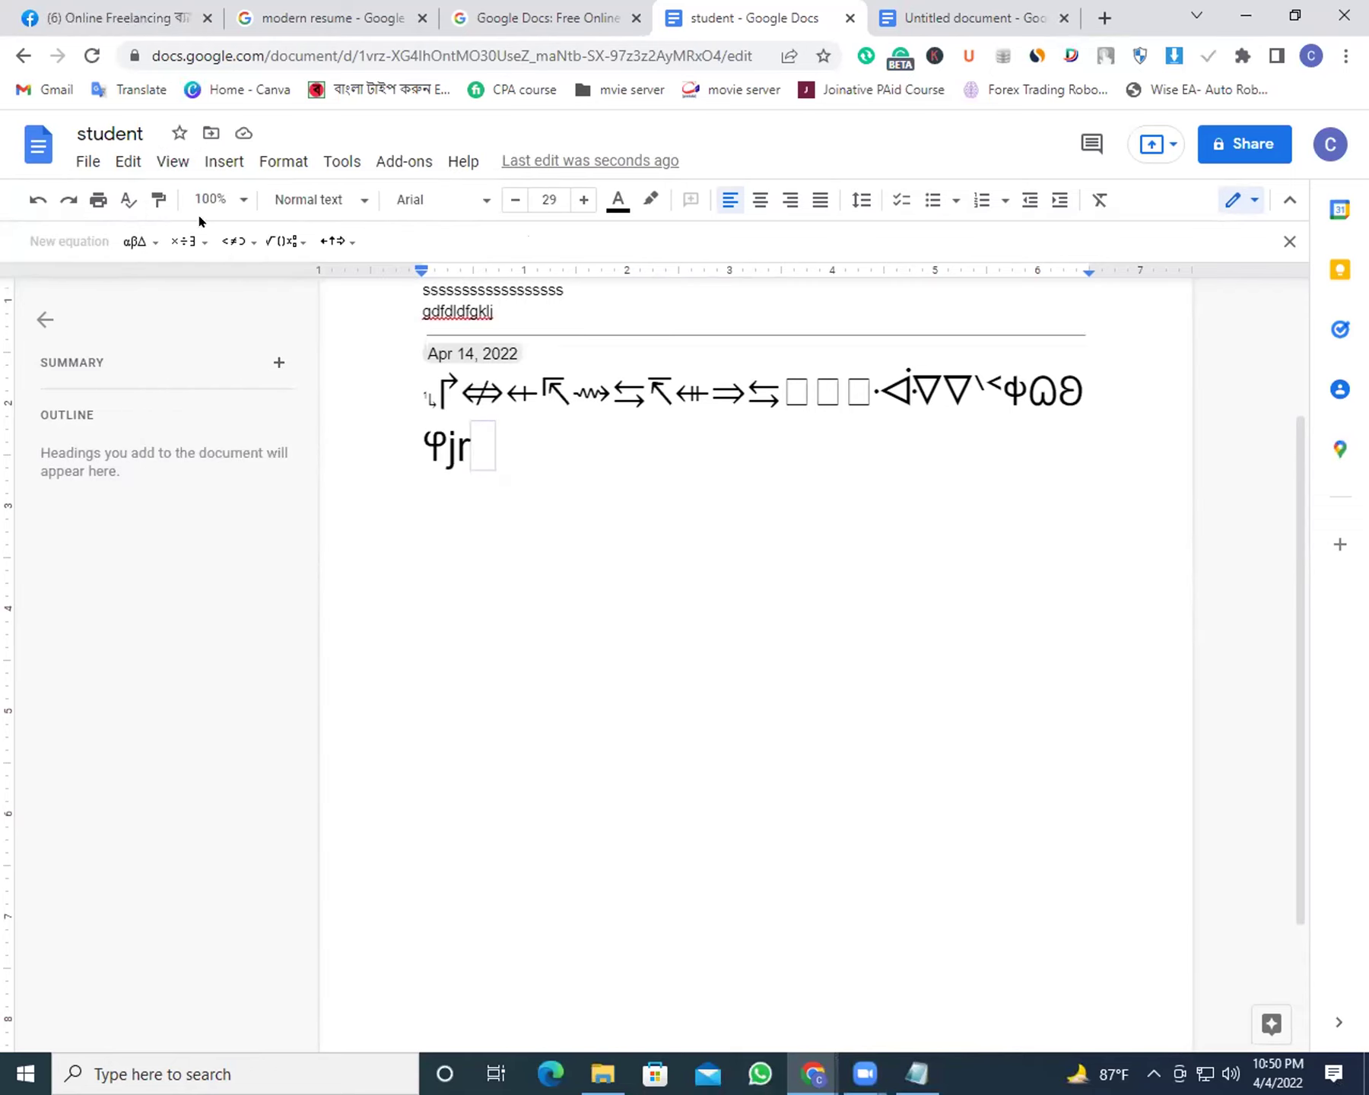
left_click(223, 161)
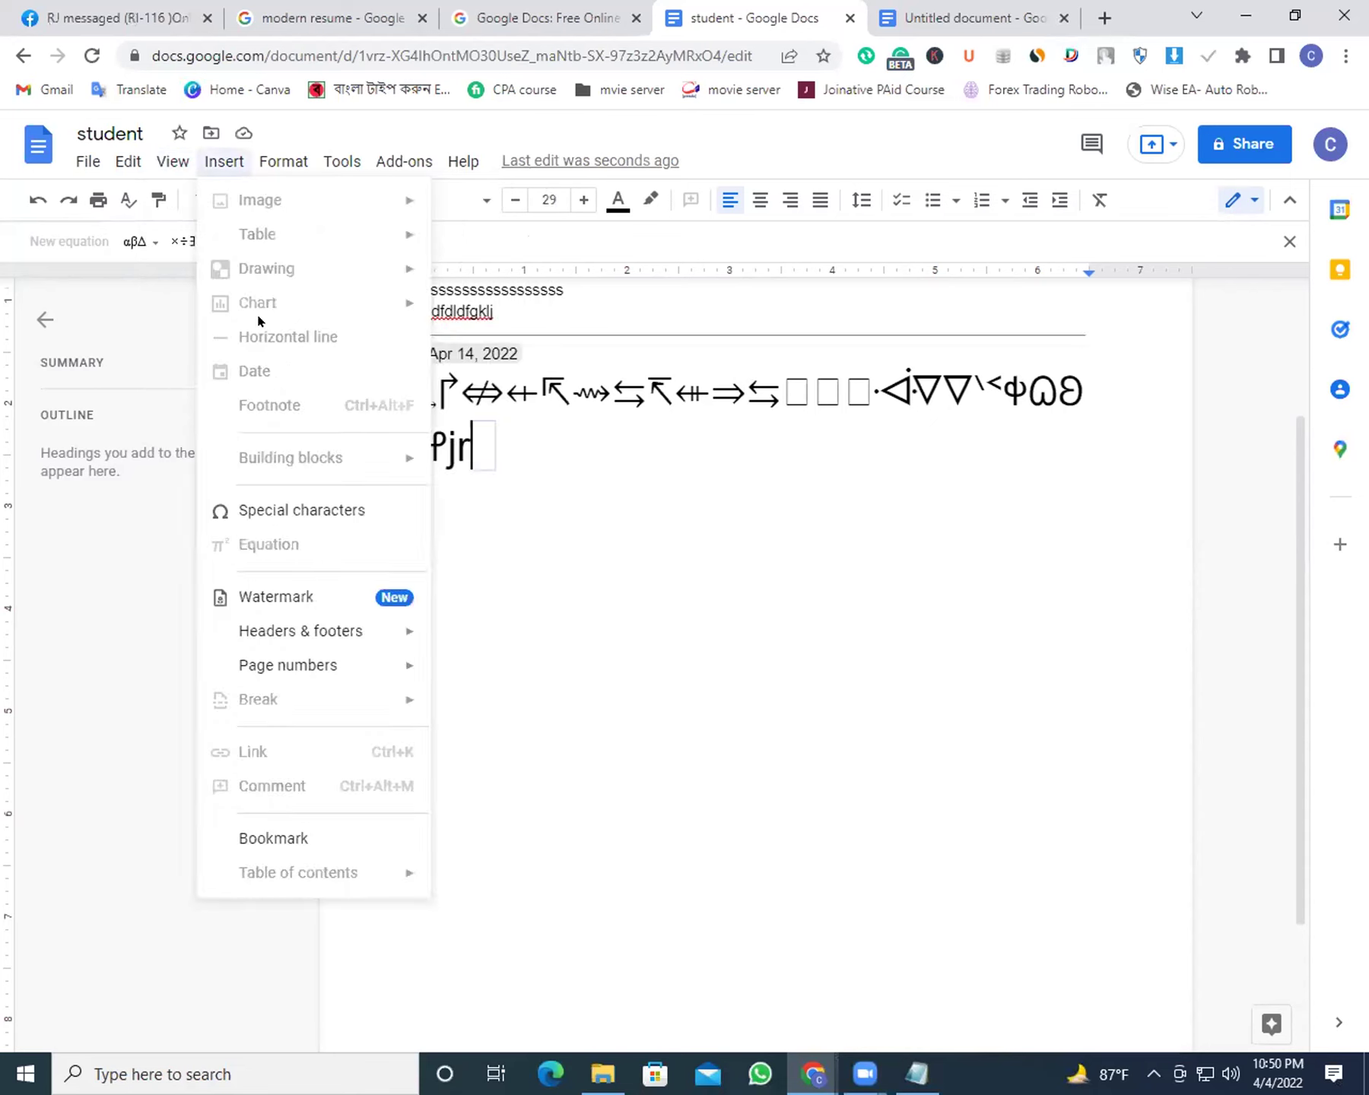
left_click(475, 438)
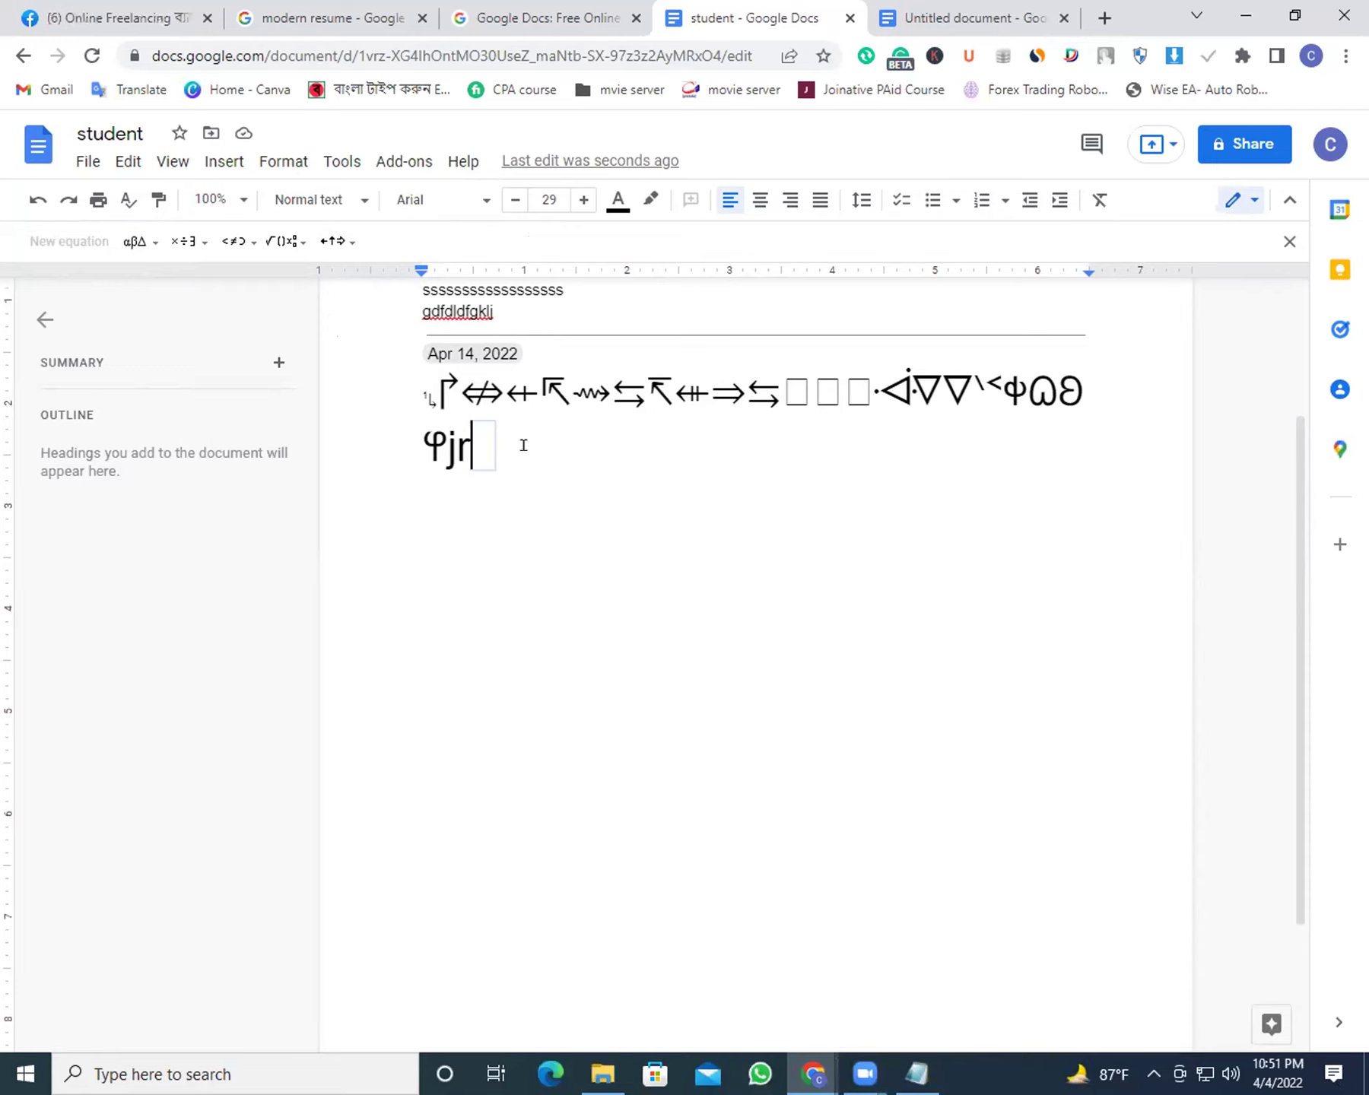
type("a ")
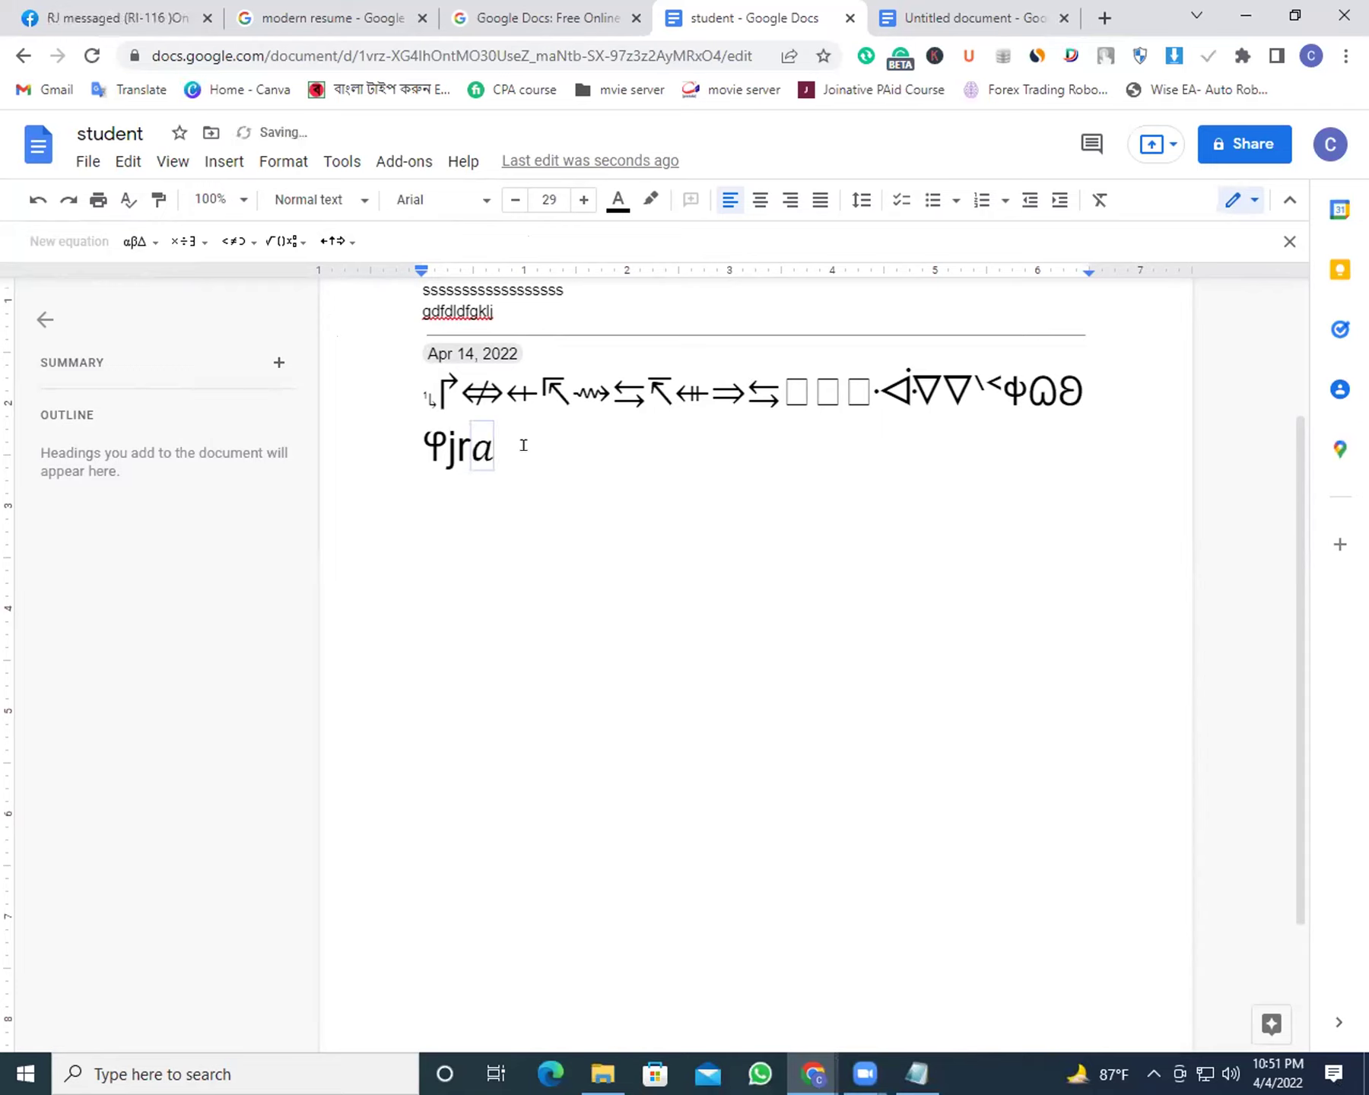
type("+ ")
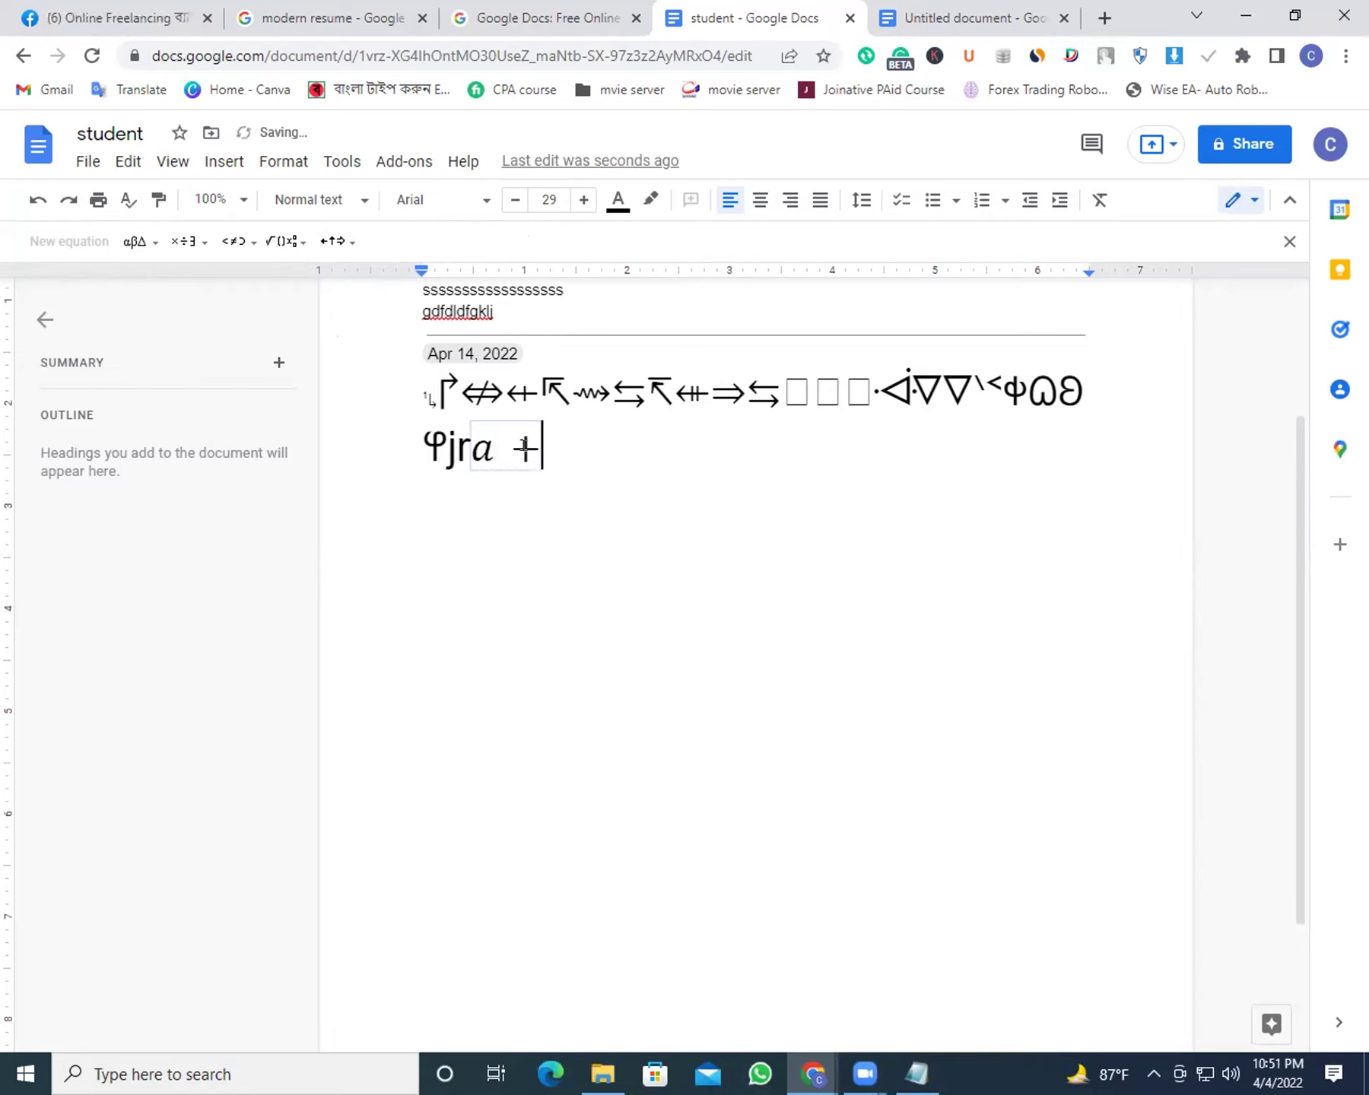
type("2a")
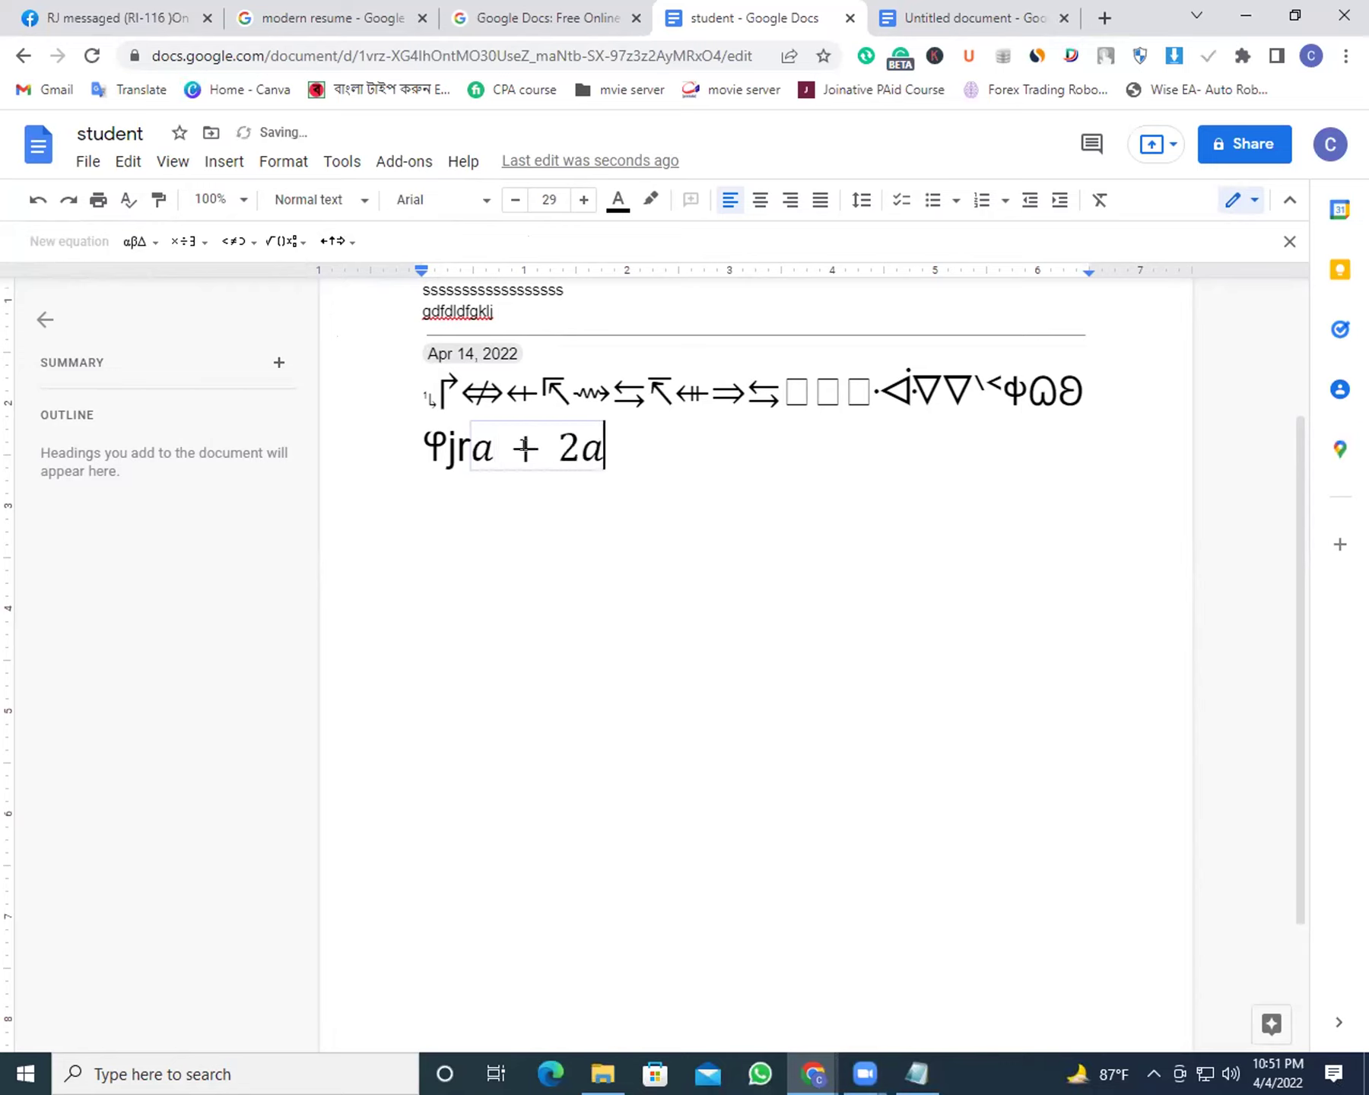
type("b + ")
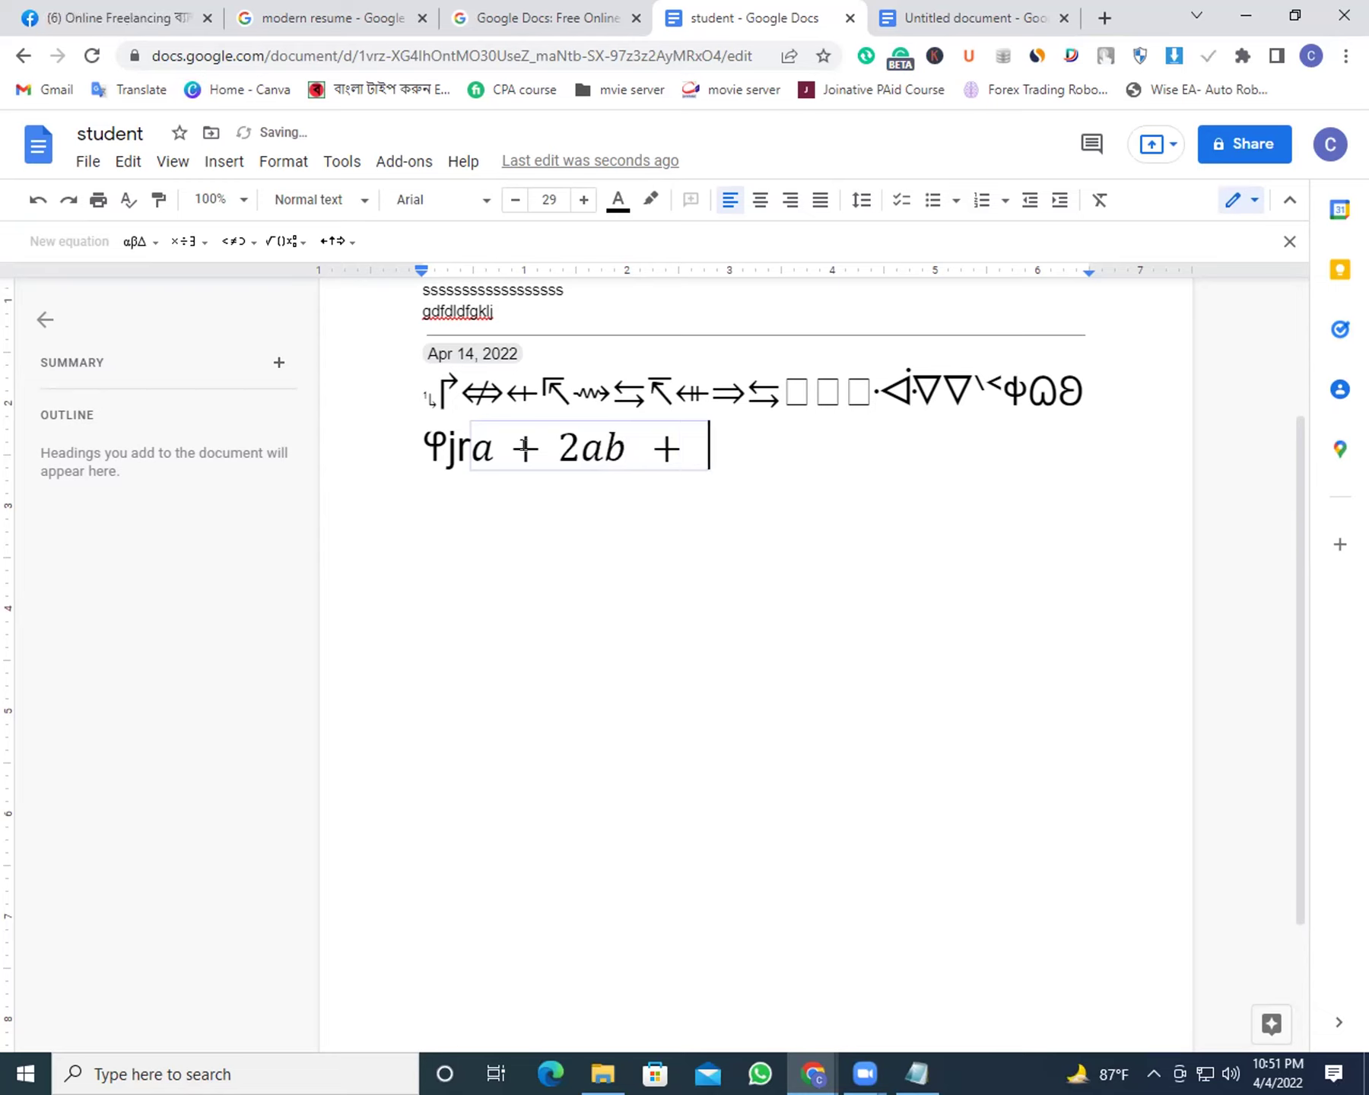
type("b")
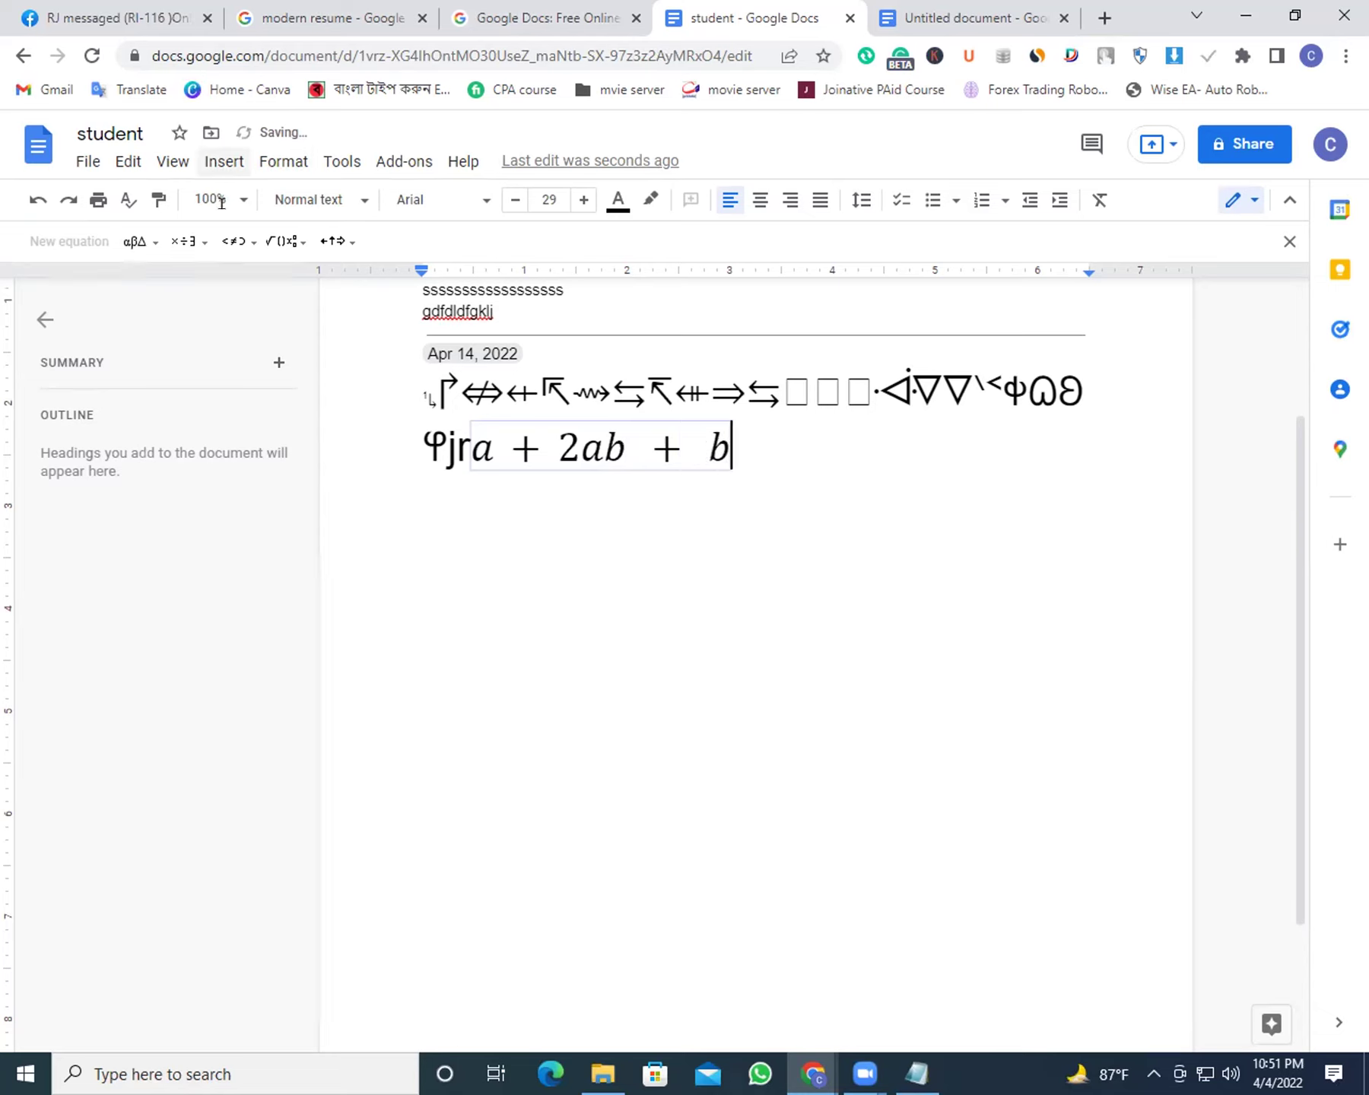
Try then remove a superscript 2 after b, and delete the entire a + 2ab + b equation
mouse_move(233, 244)
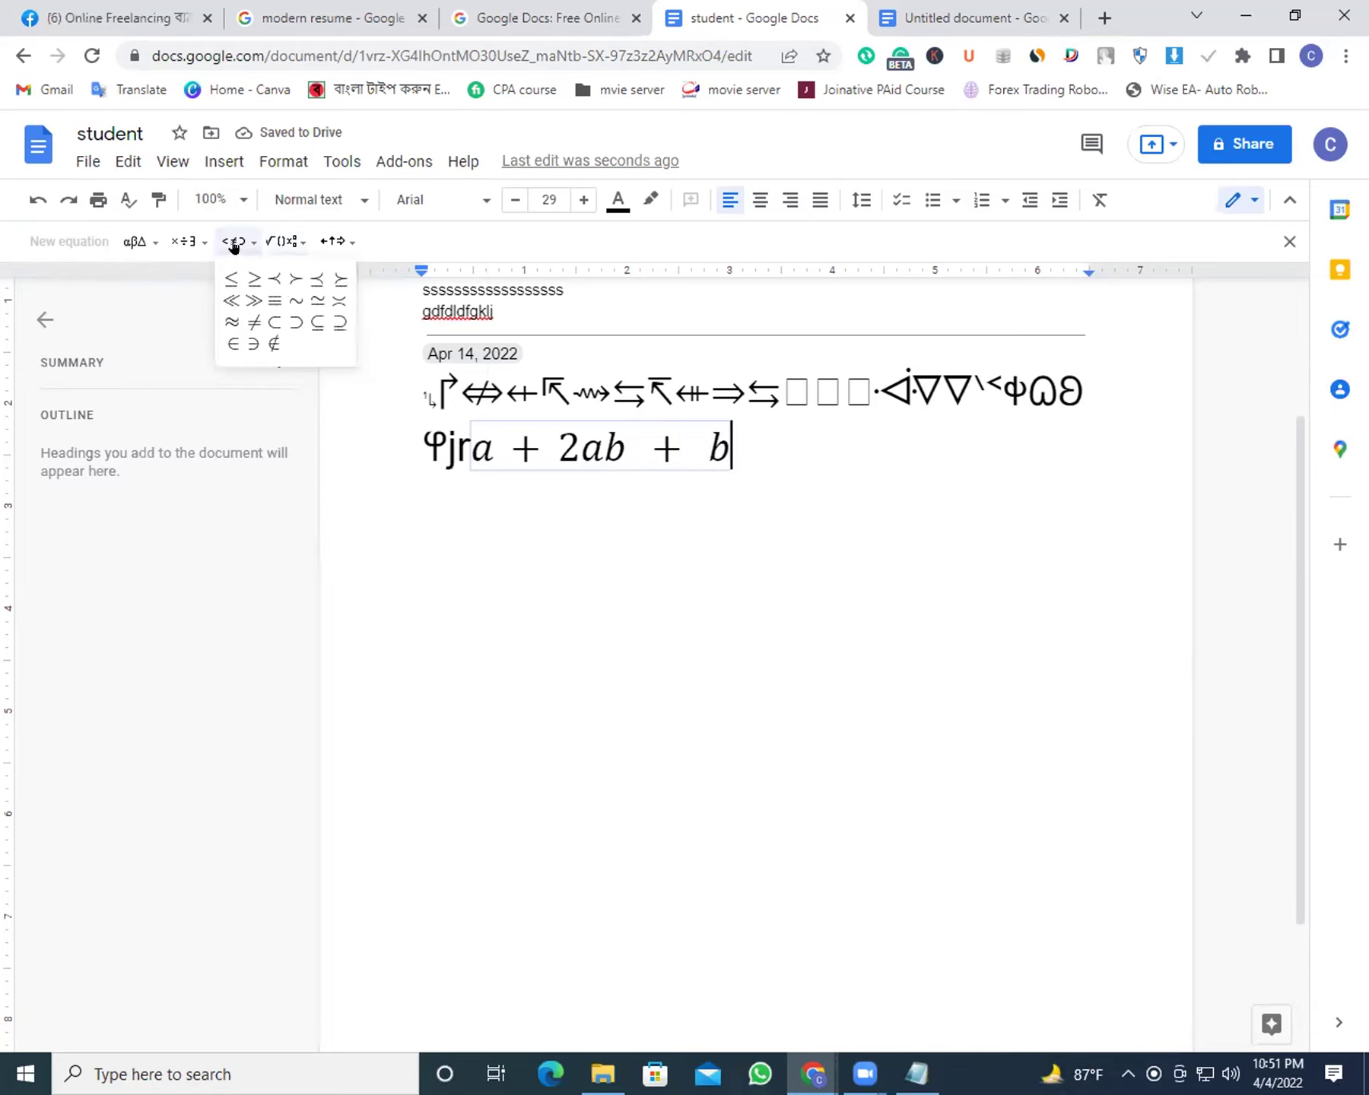
mouse_move(124, 243)
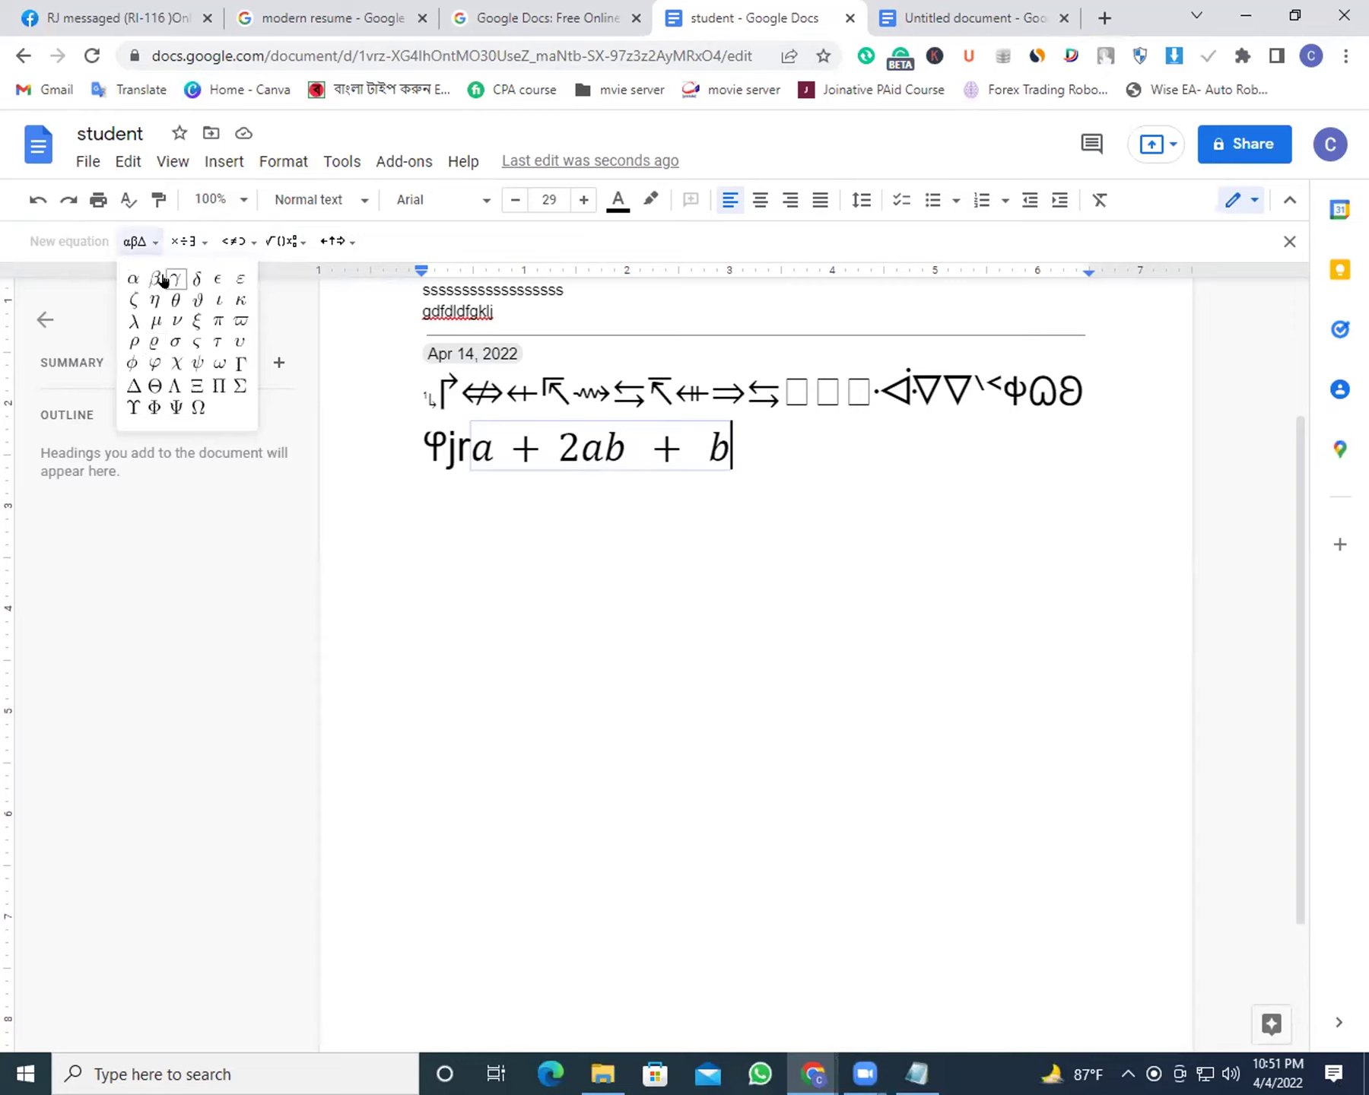
mouse_move(183, 245)
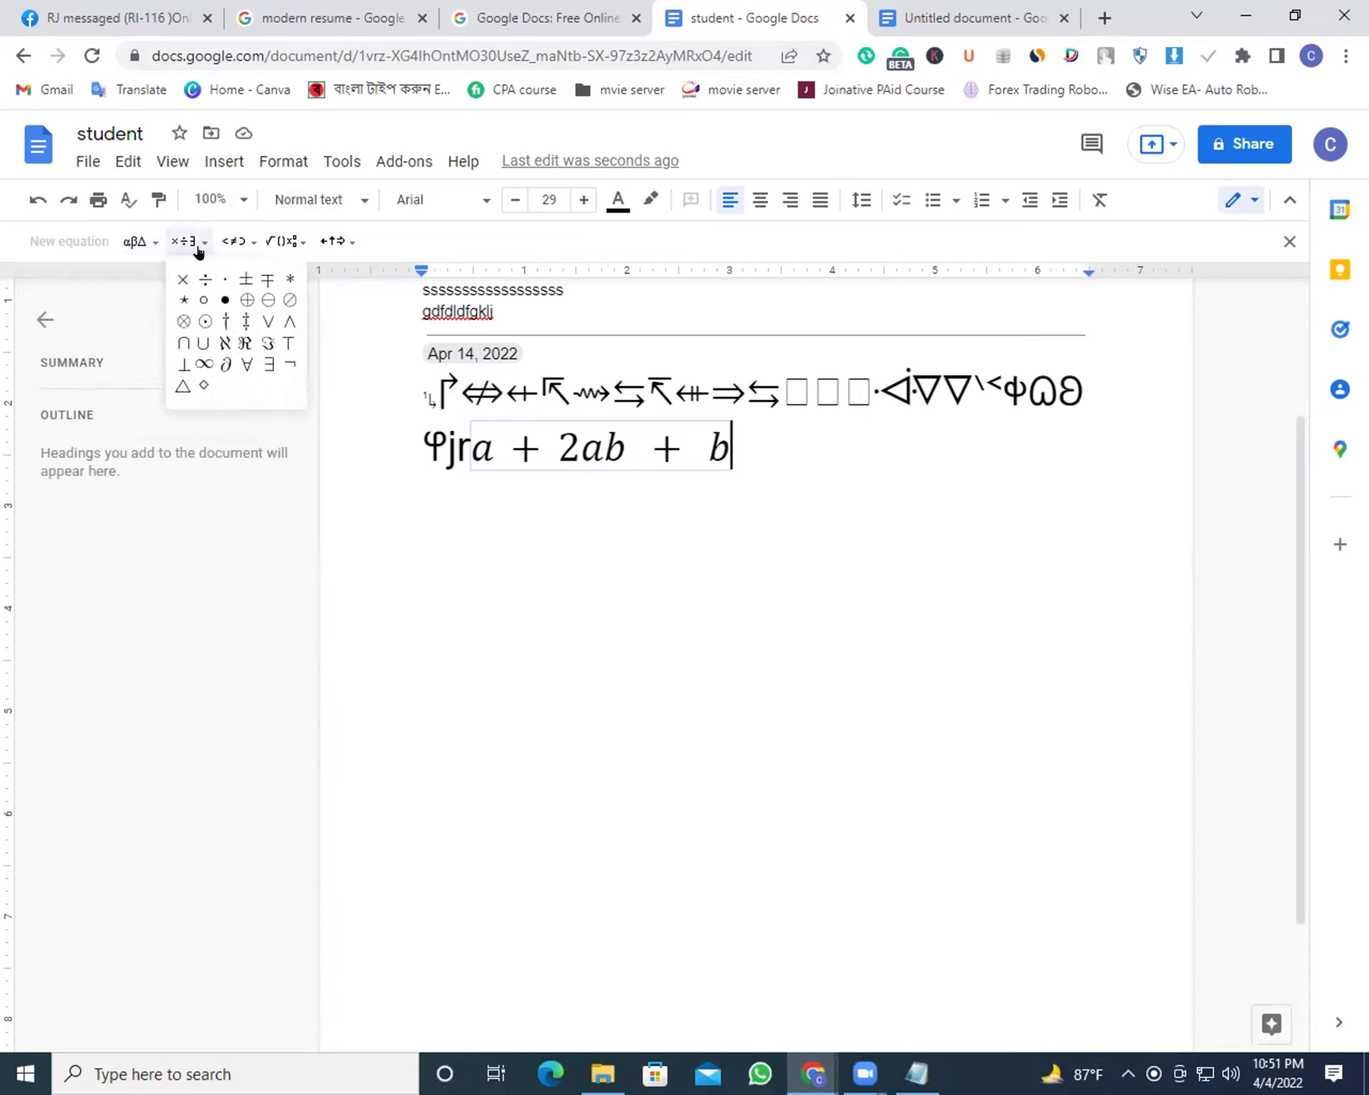
mouse_move(300, 252)
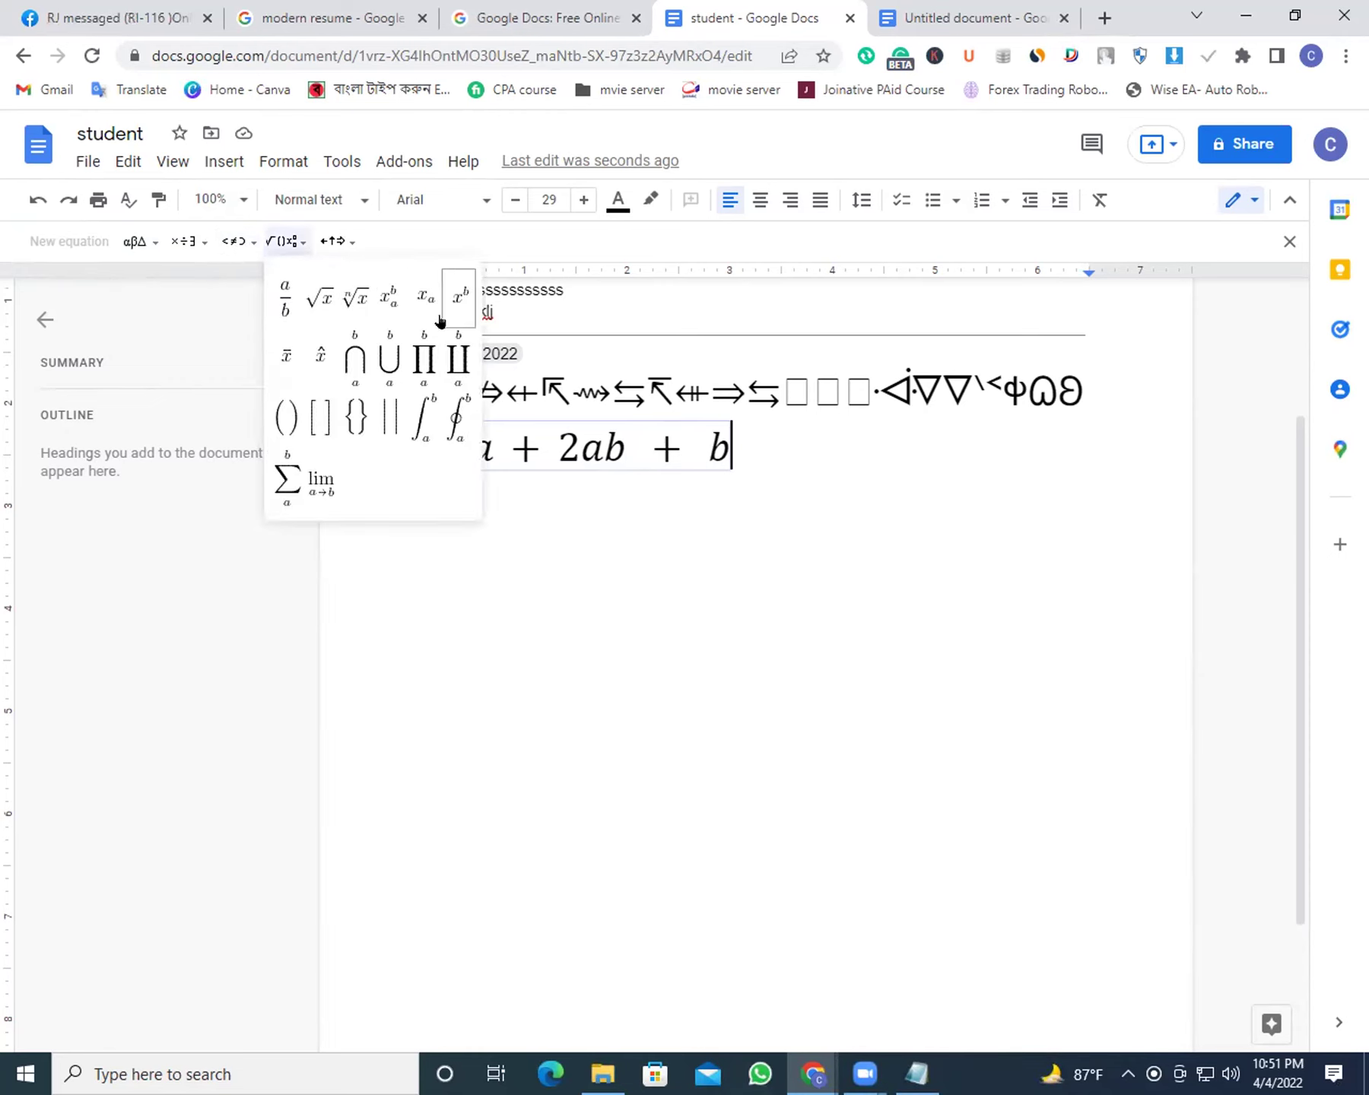
left_click(458, 295)
type("2")
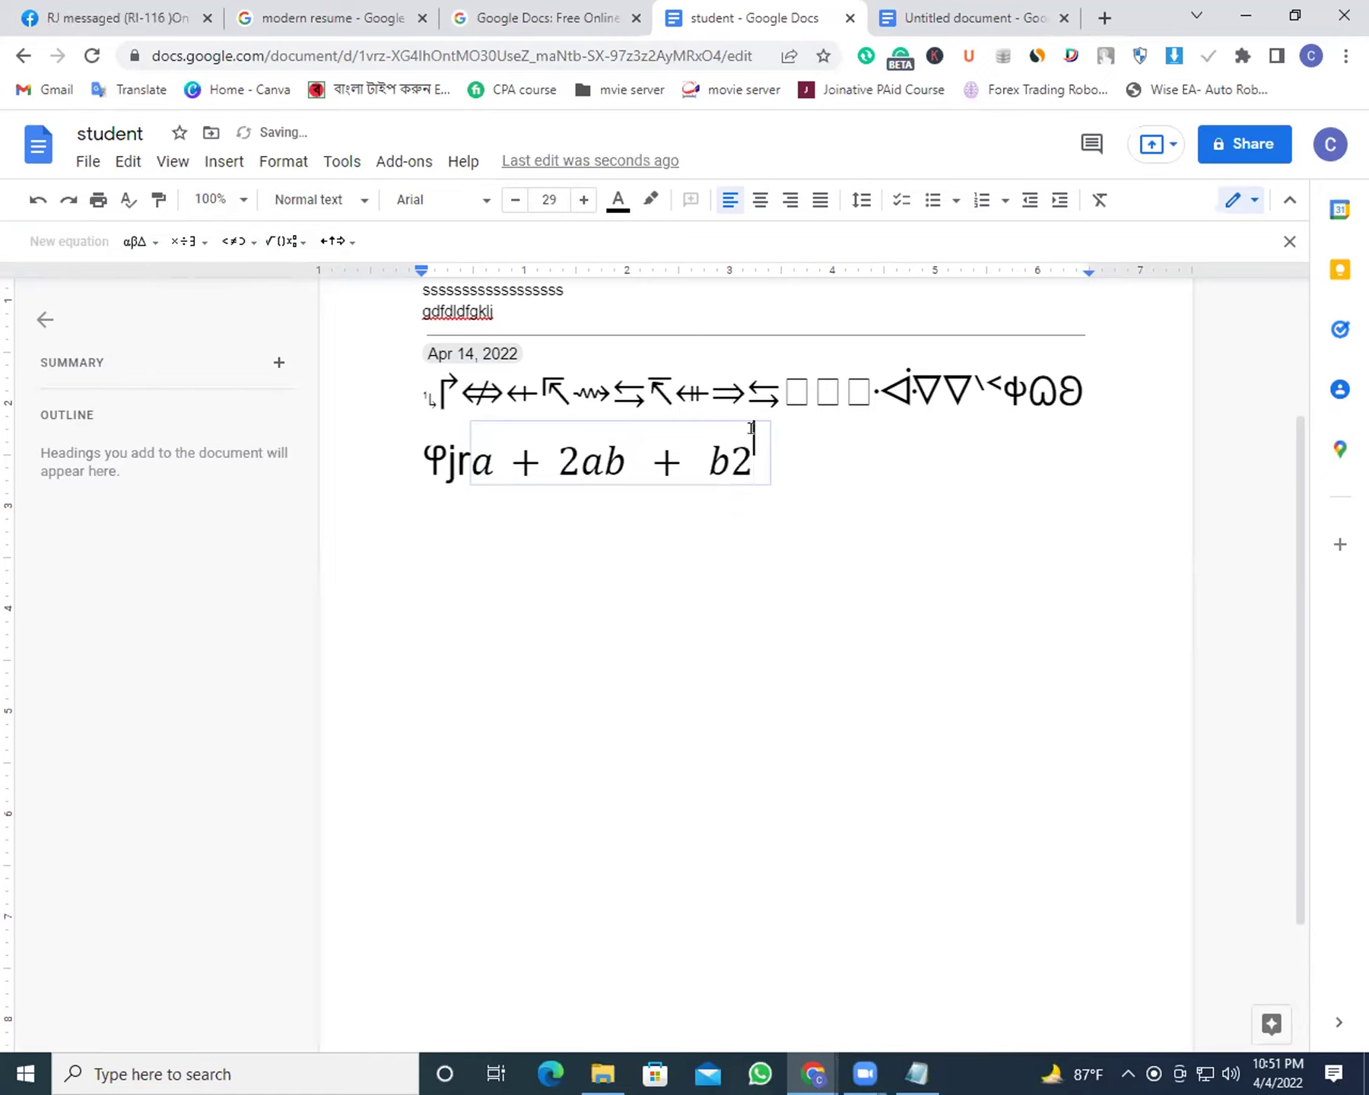
type("^2")
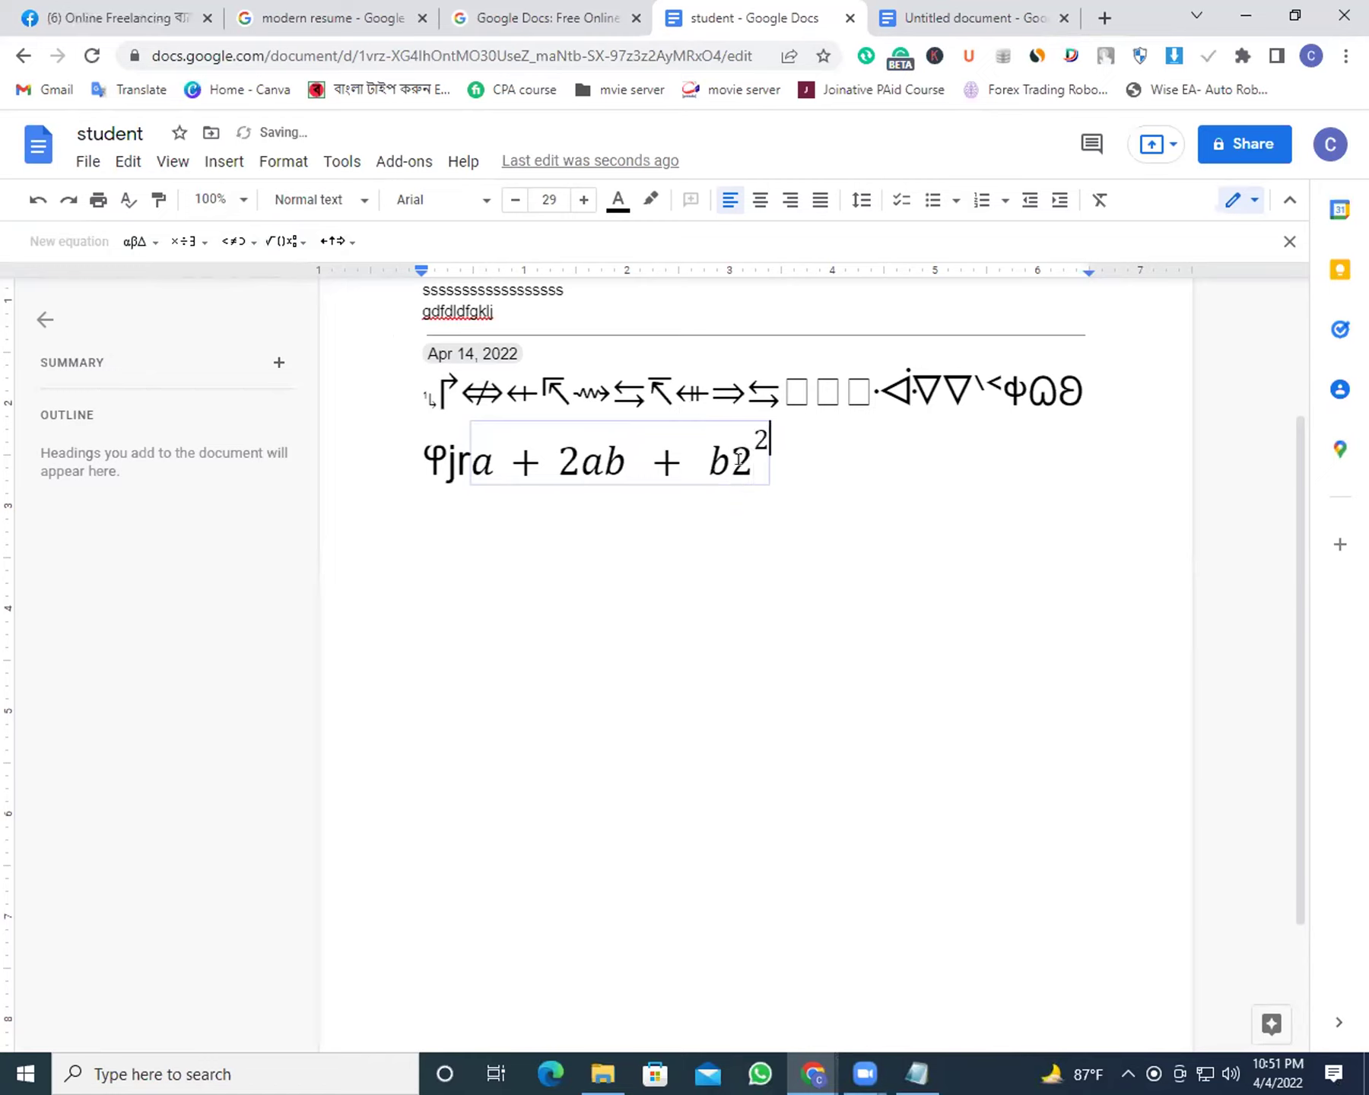
key("BackSpace")
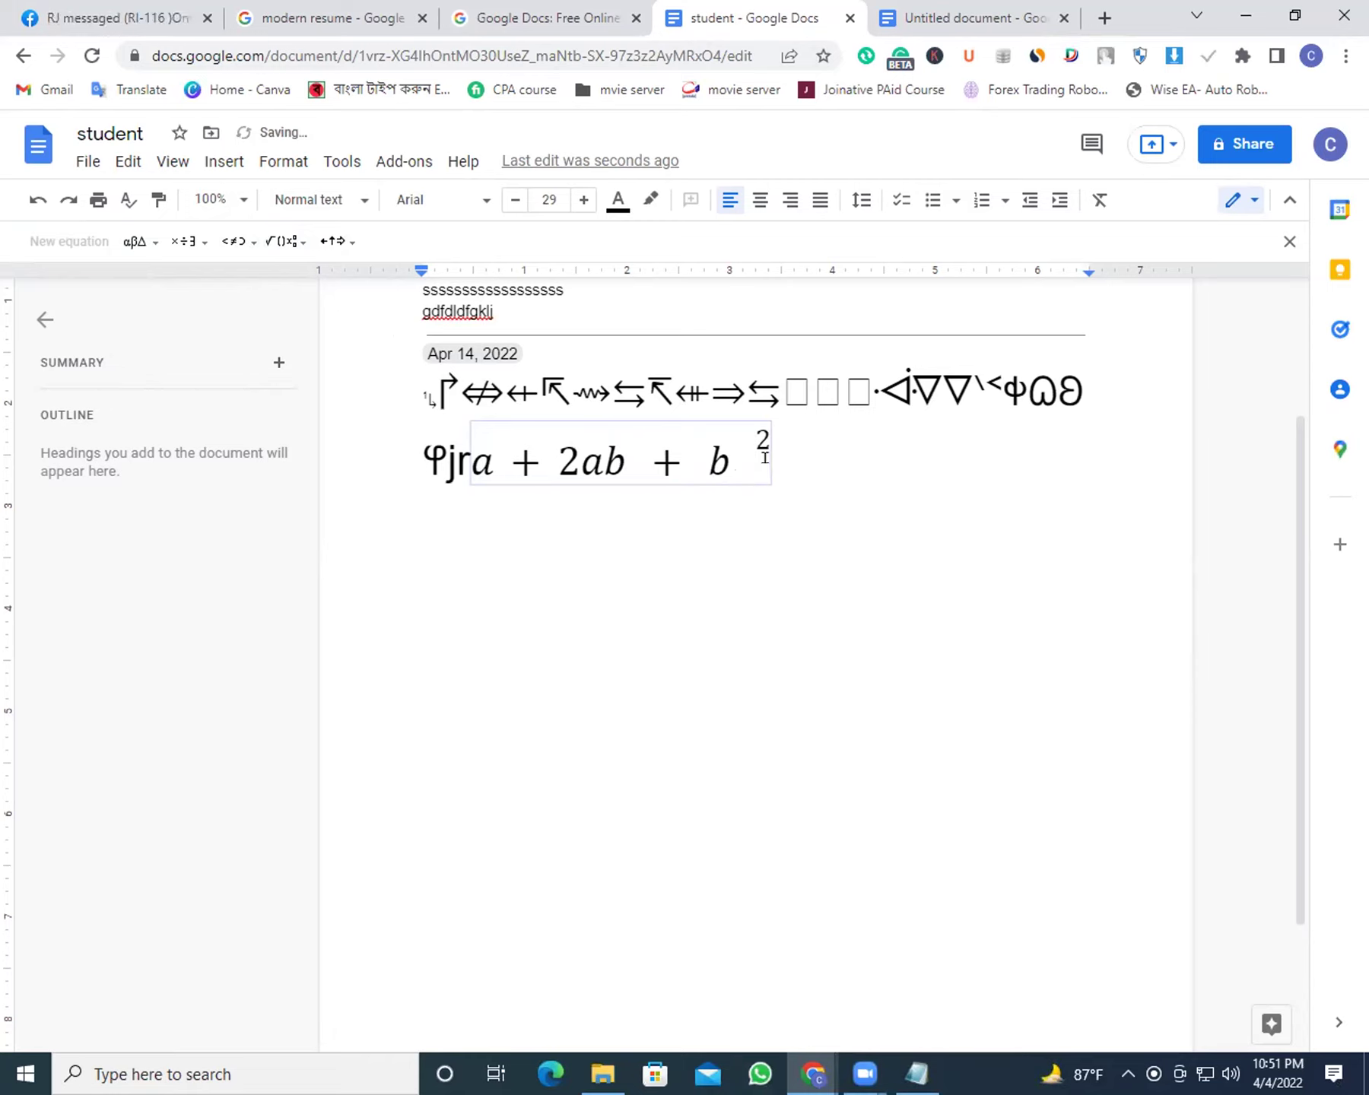
key("Right")
key("BackSpace")
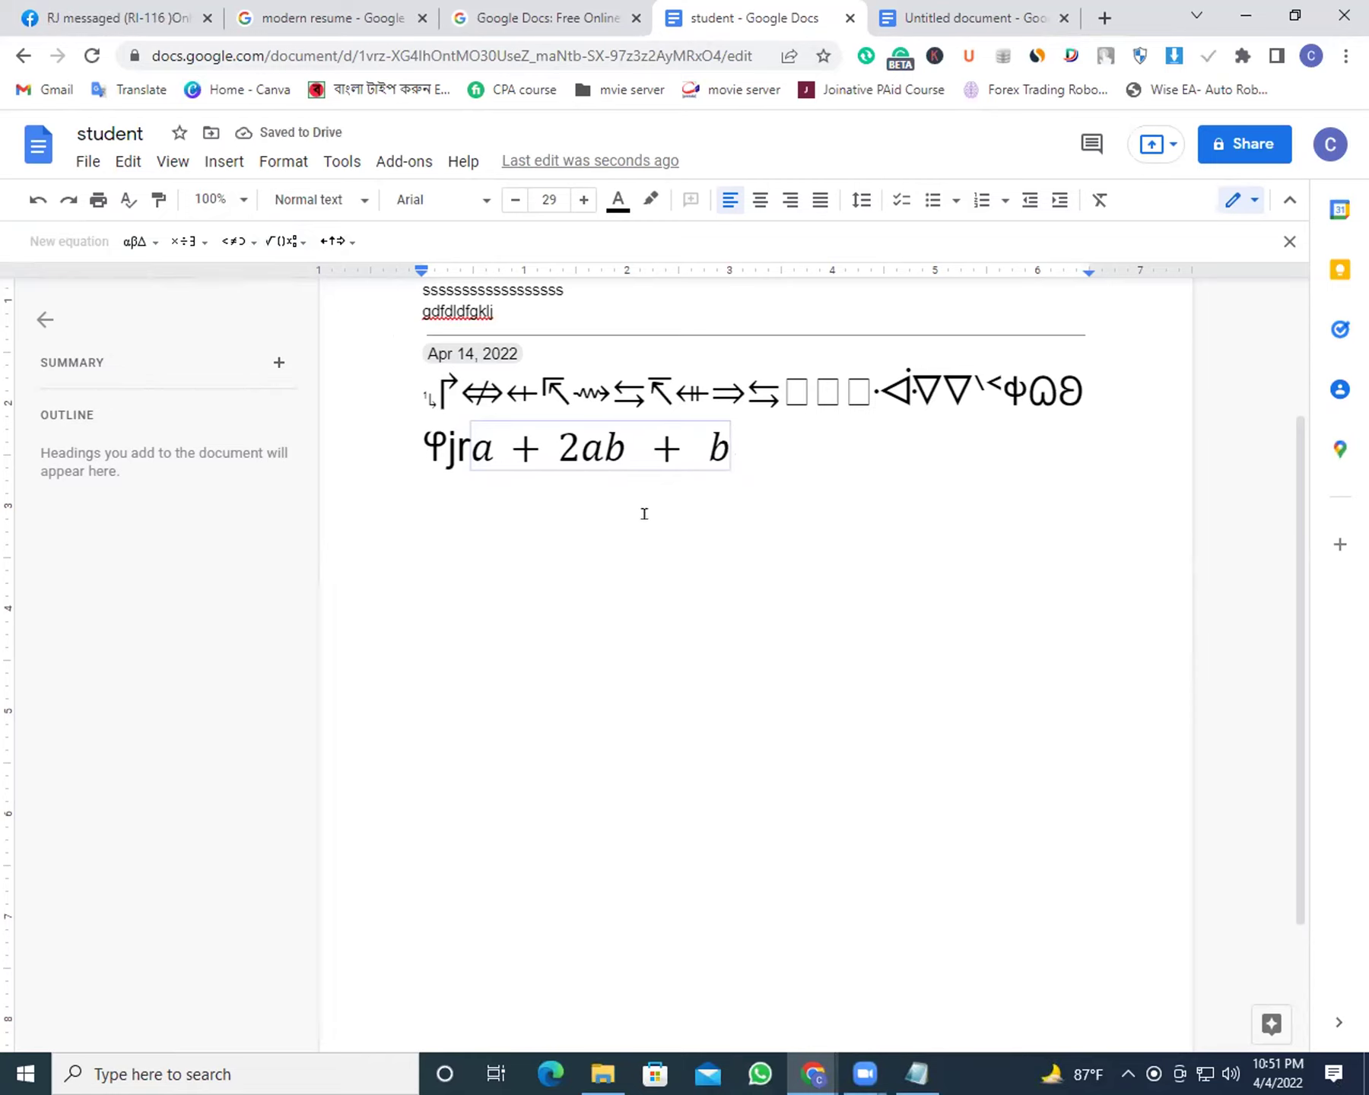
left_click_drag(822, 452, 512, 431)
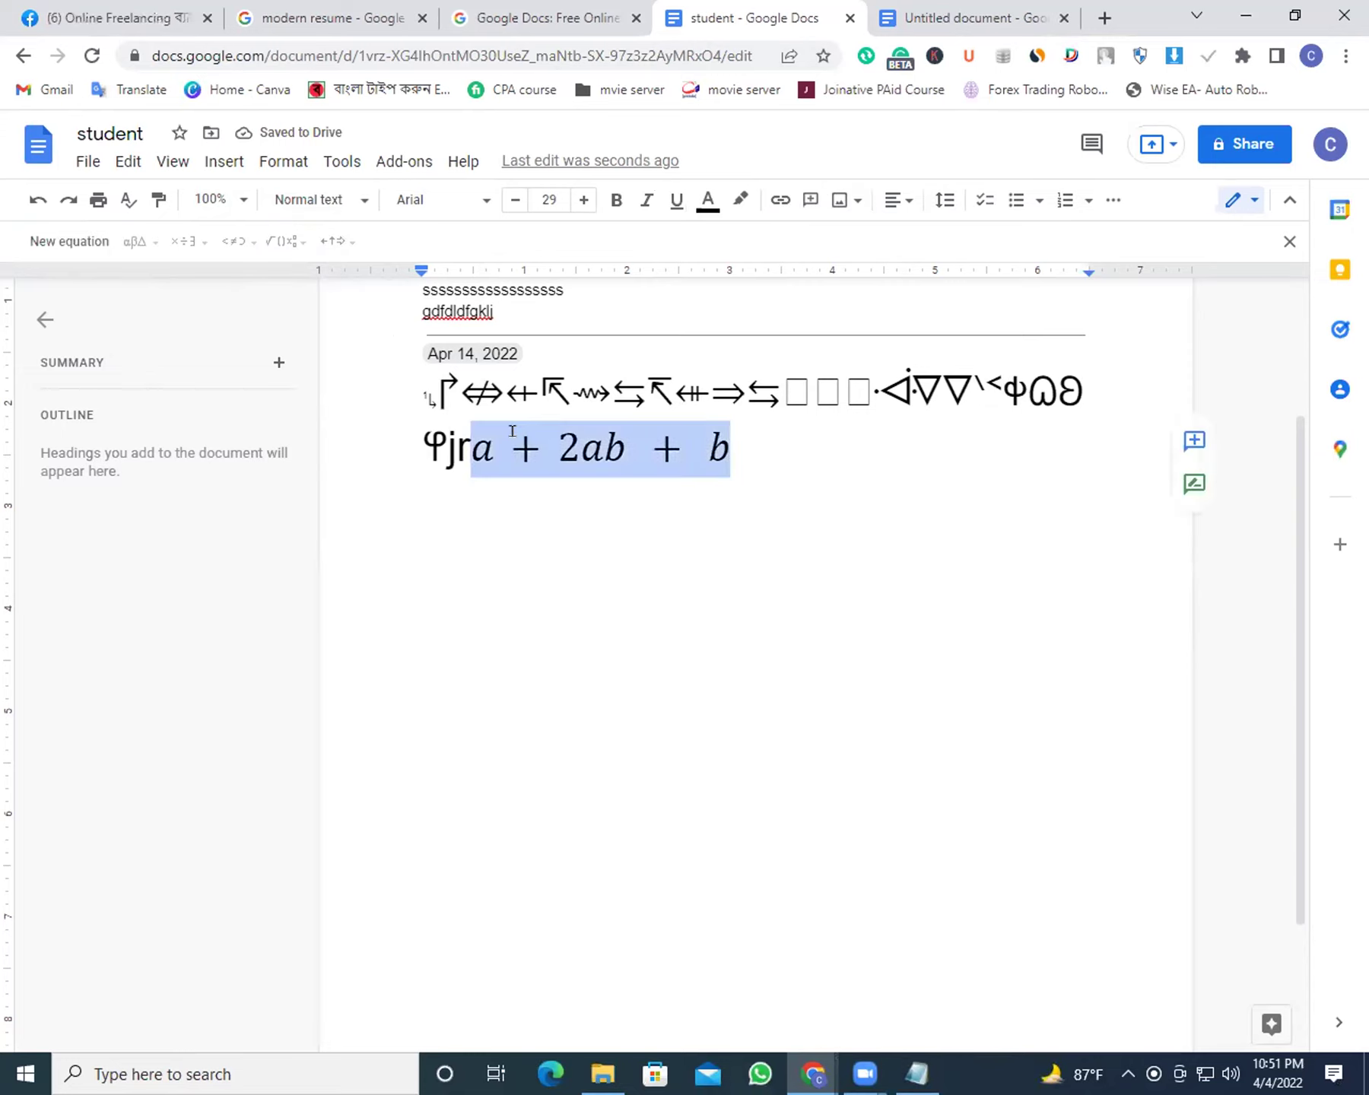
key("BackSpace")
key("BackSpace")
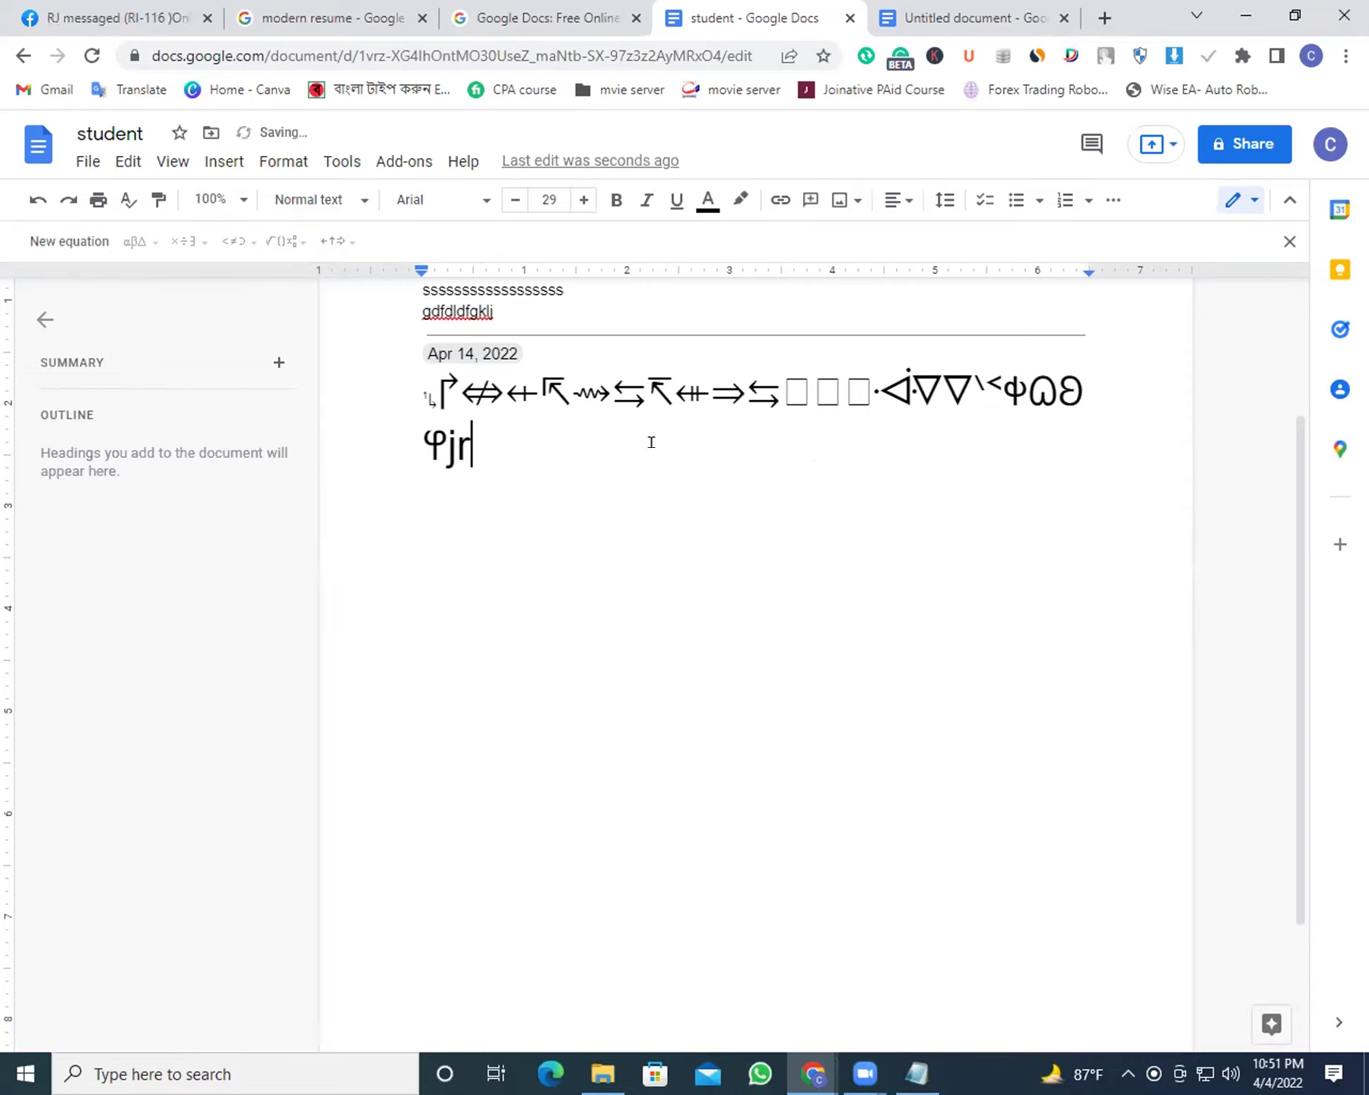
Open the Watermark panel, close the Untitled document tab, and start a new browser tab
left_click(223, 162)
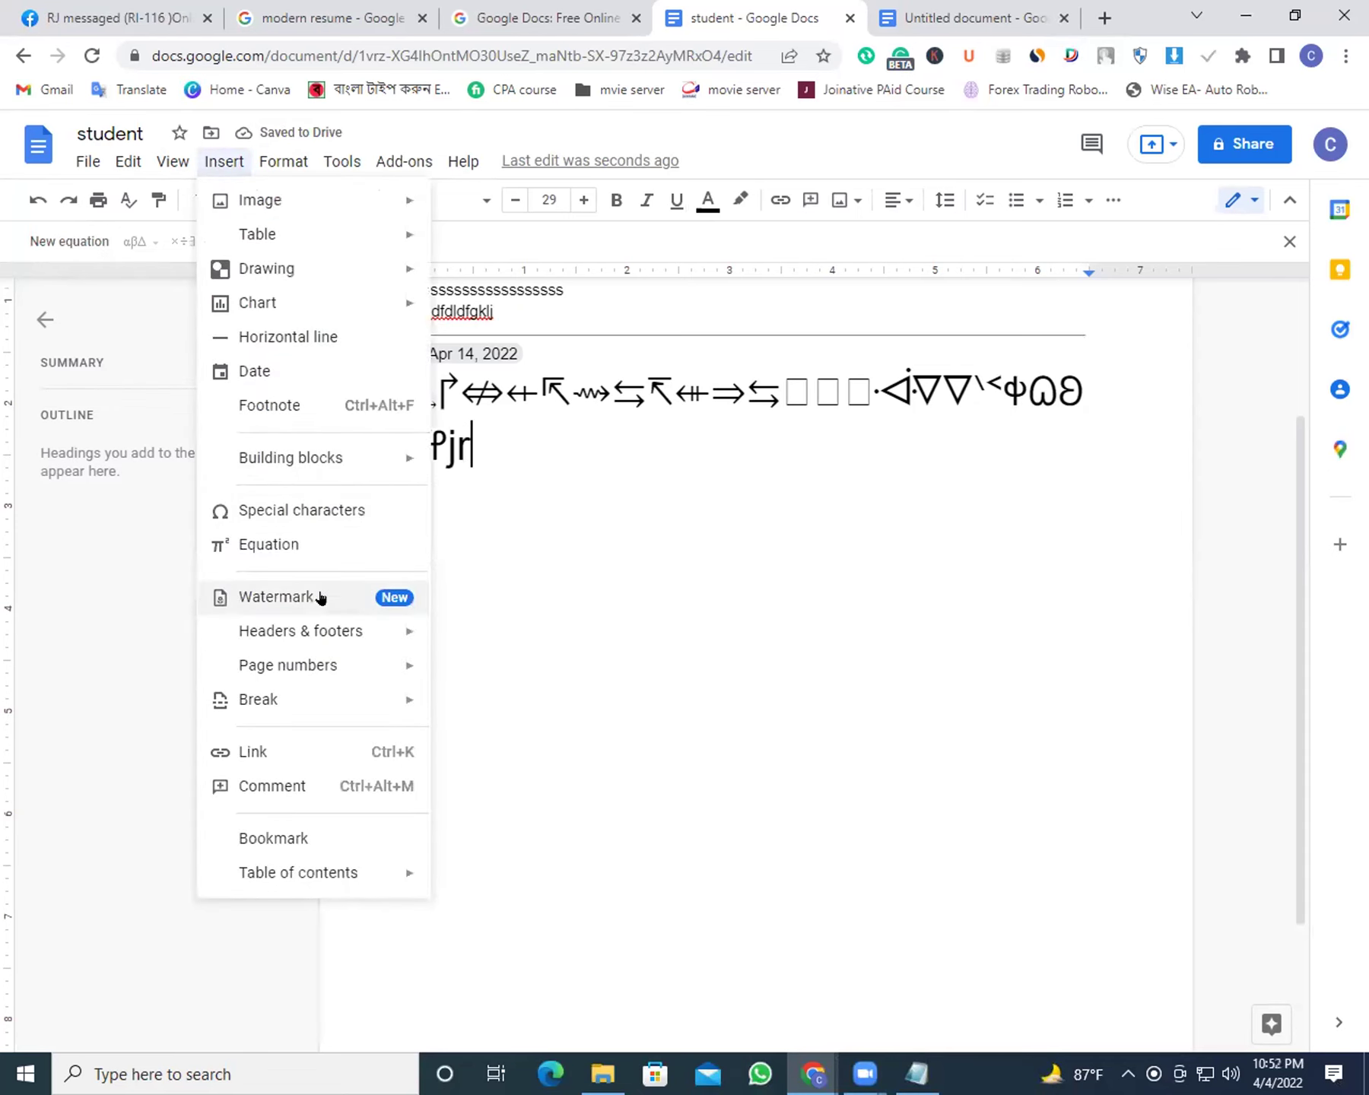
left_click(320, 598)
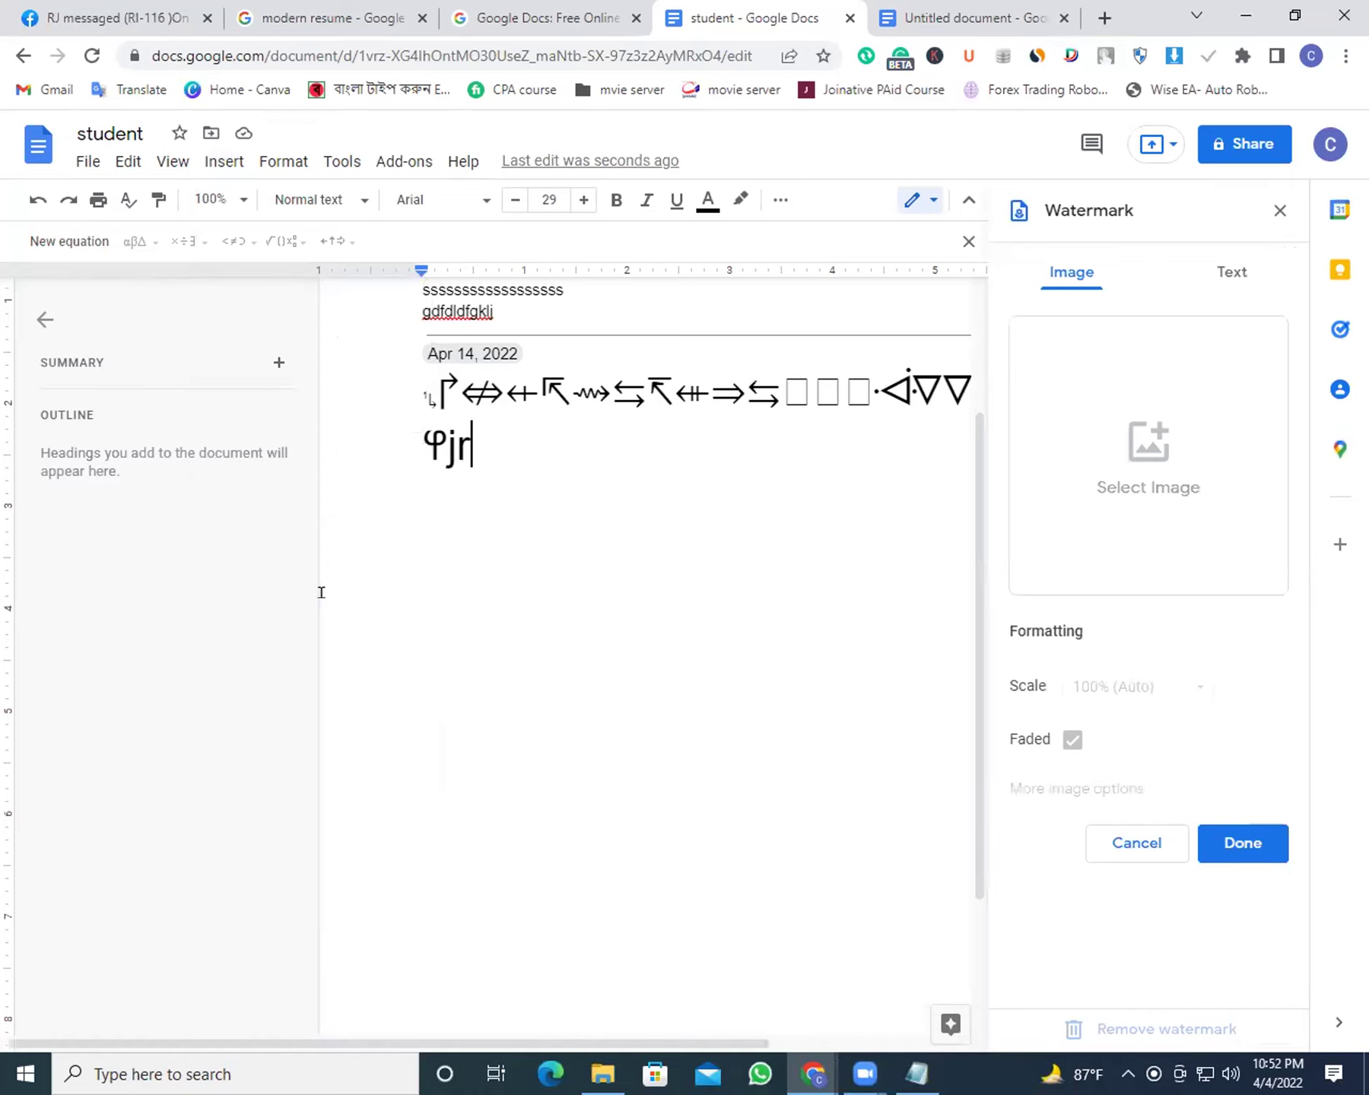
left_click(974, 17)
left_click(1063, 18)
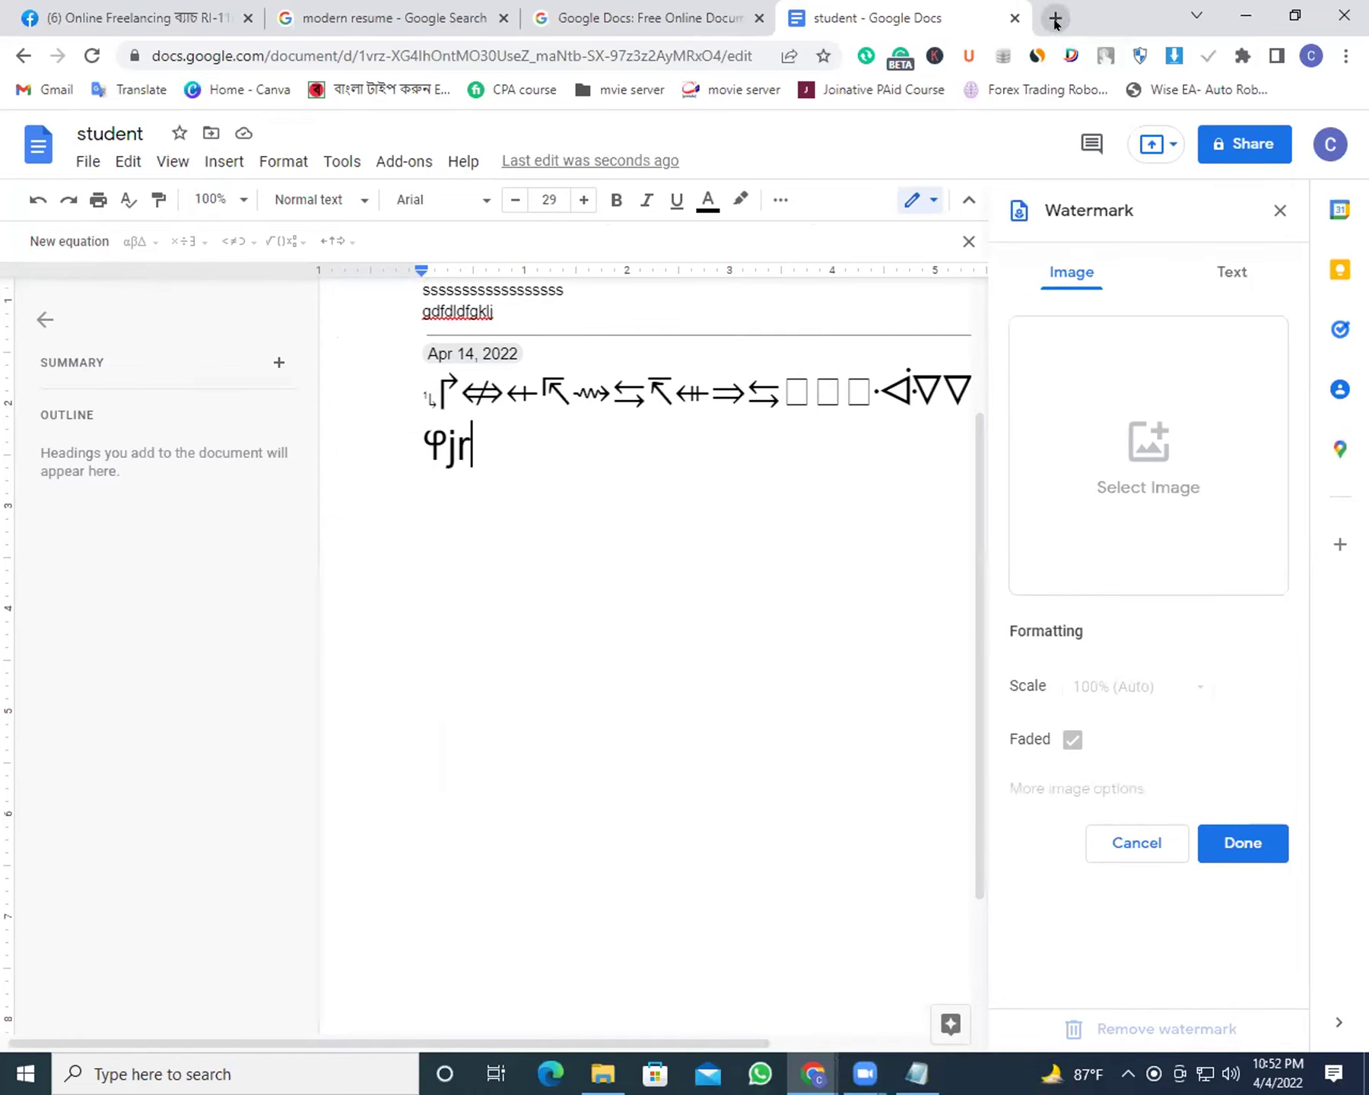
left_click(1055, 17)
Search Google for 'watermark' and view the image results
type("wa")
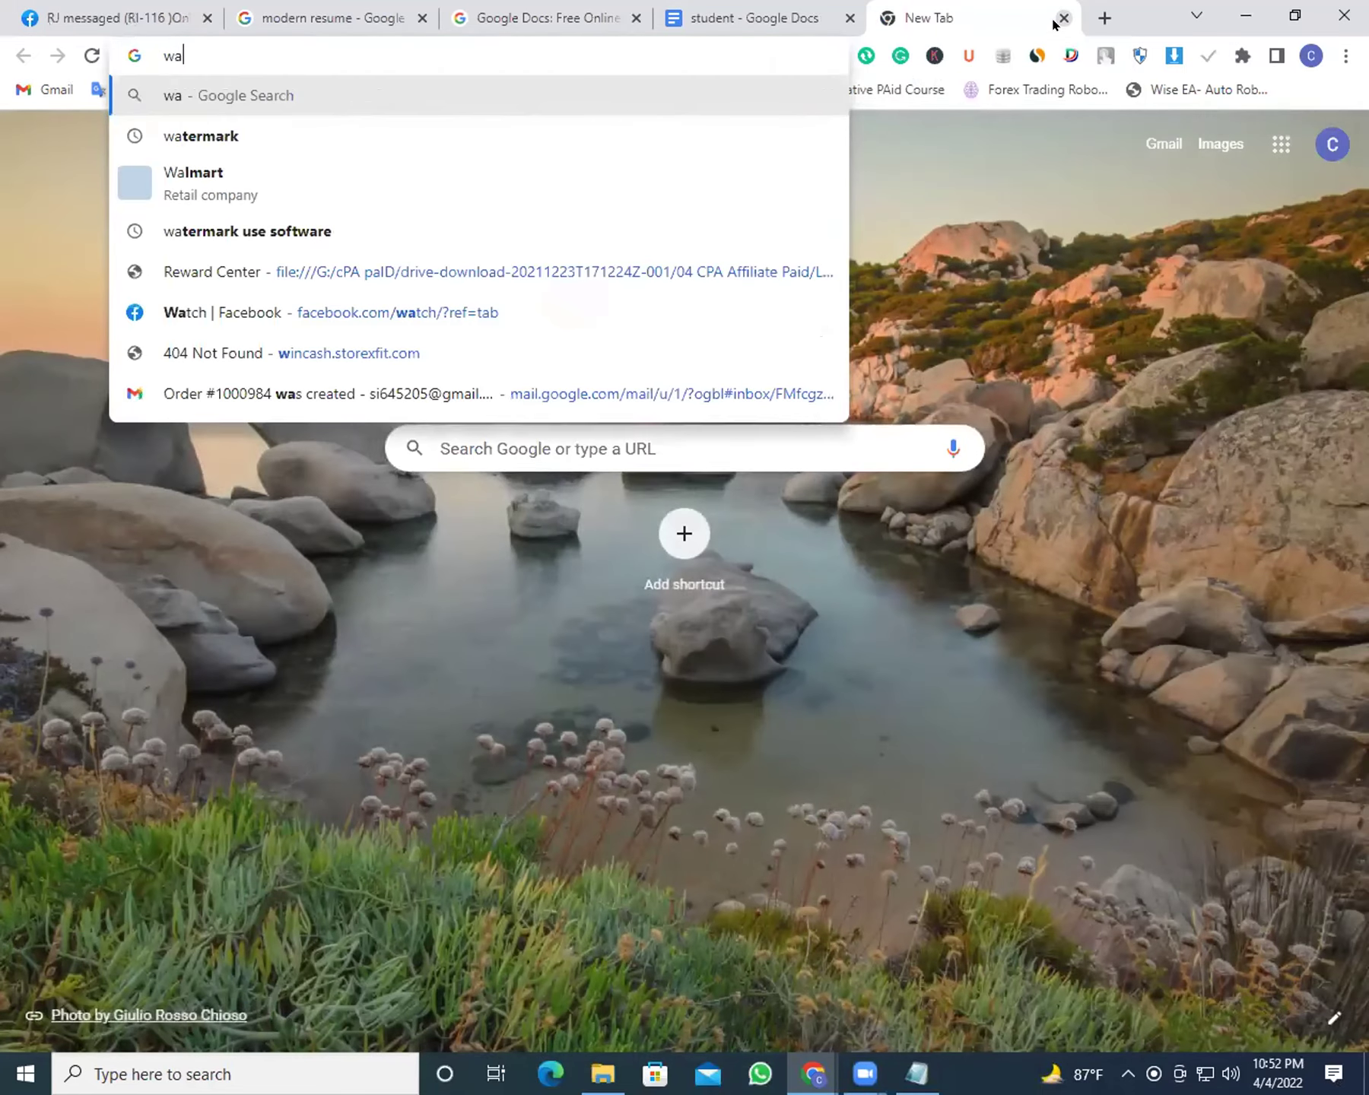
type("ter a")
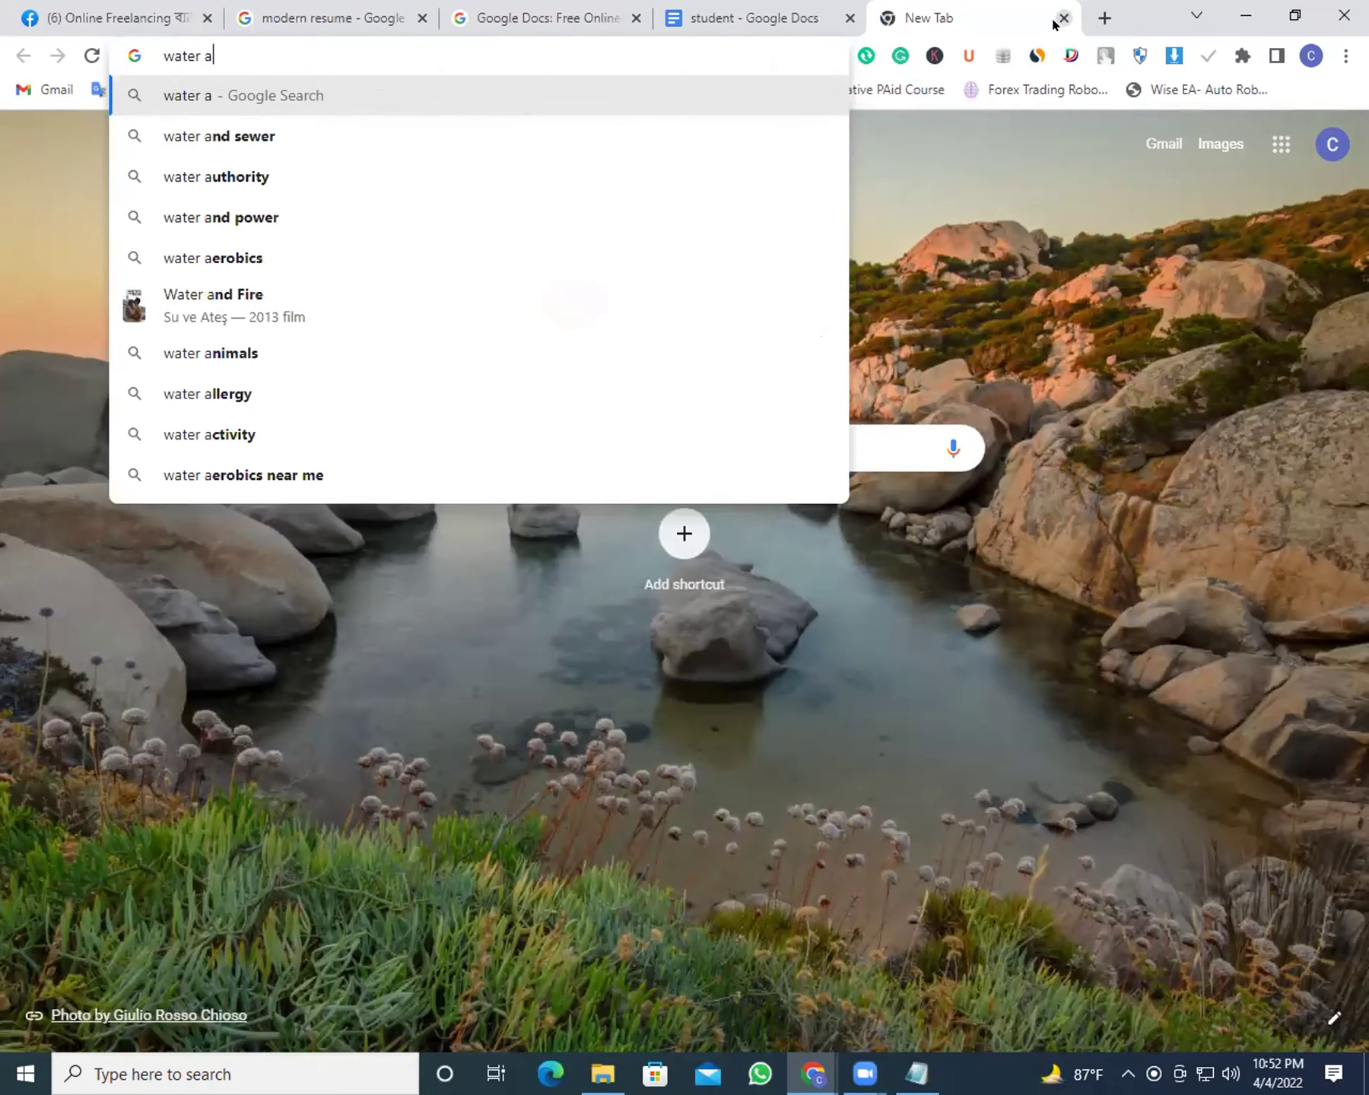
key("BackSpace")
key("BackSpace")
type("mark")
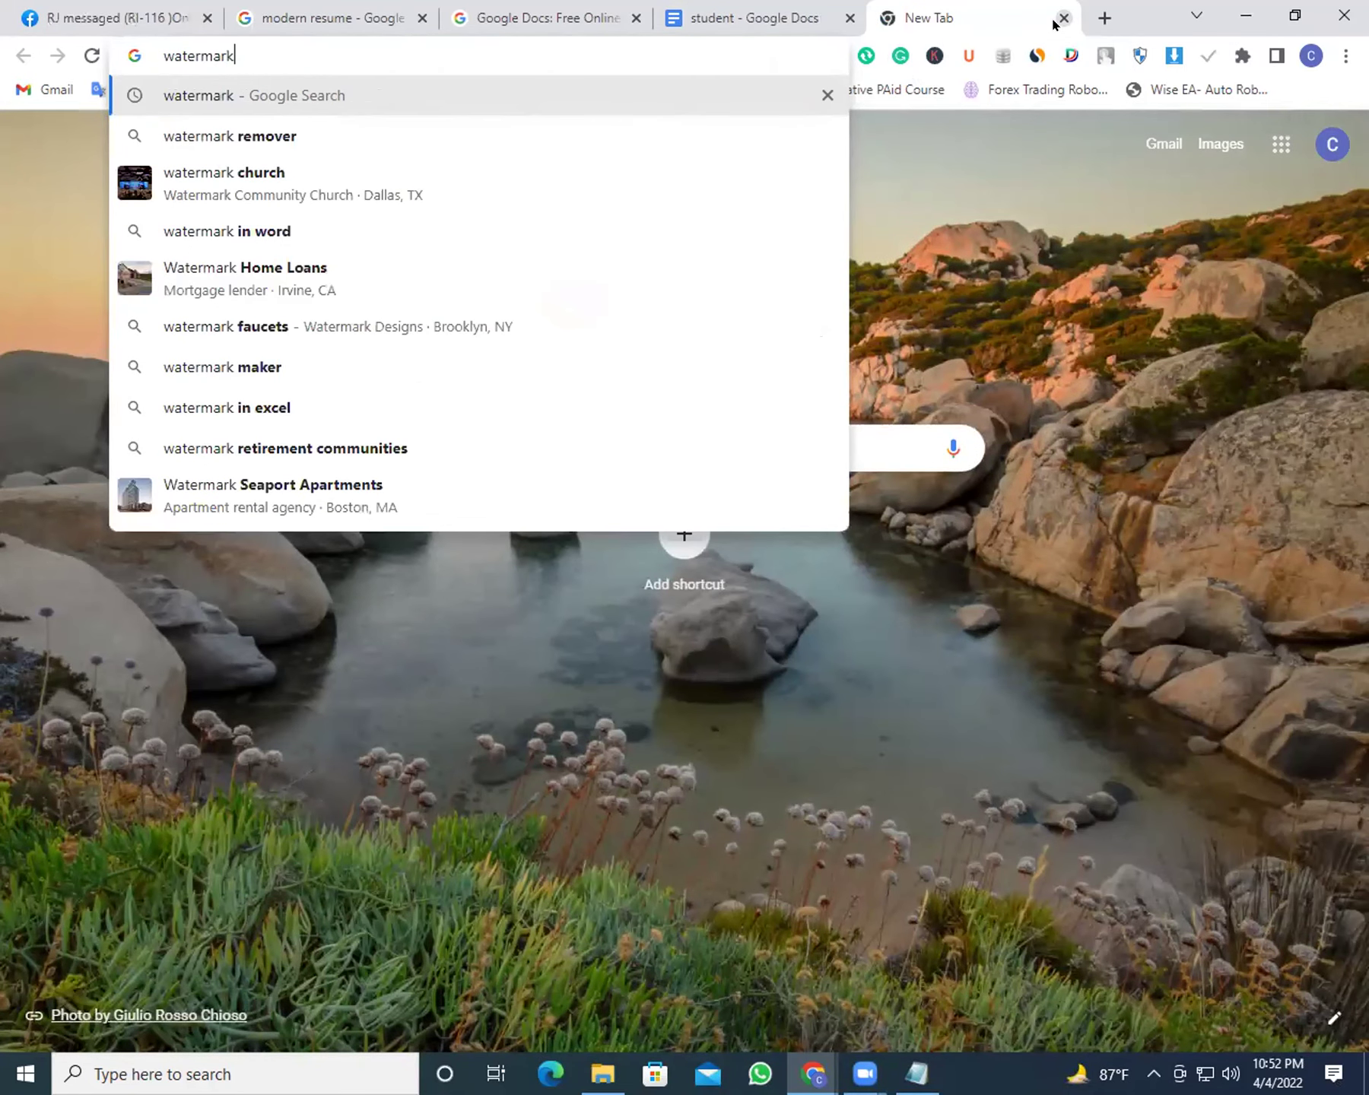
key("Return")
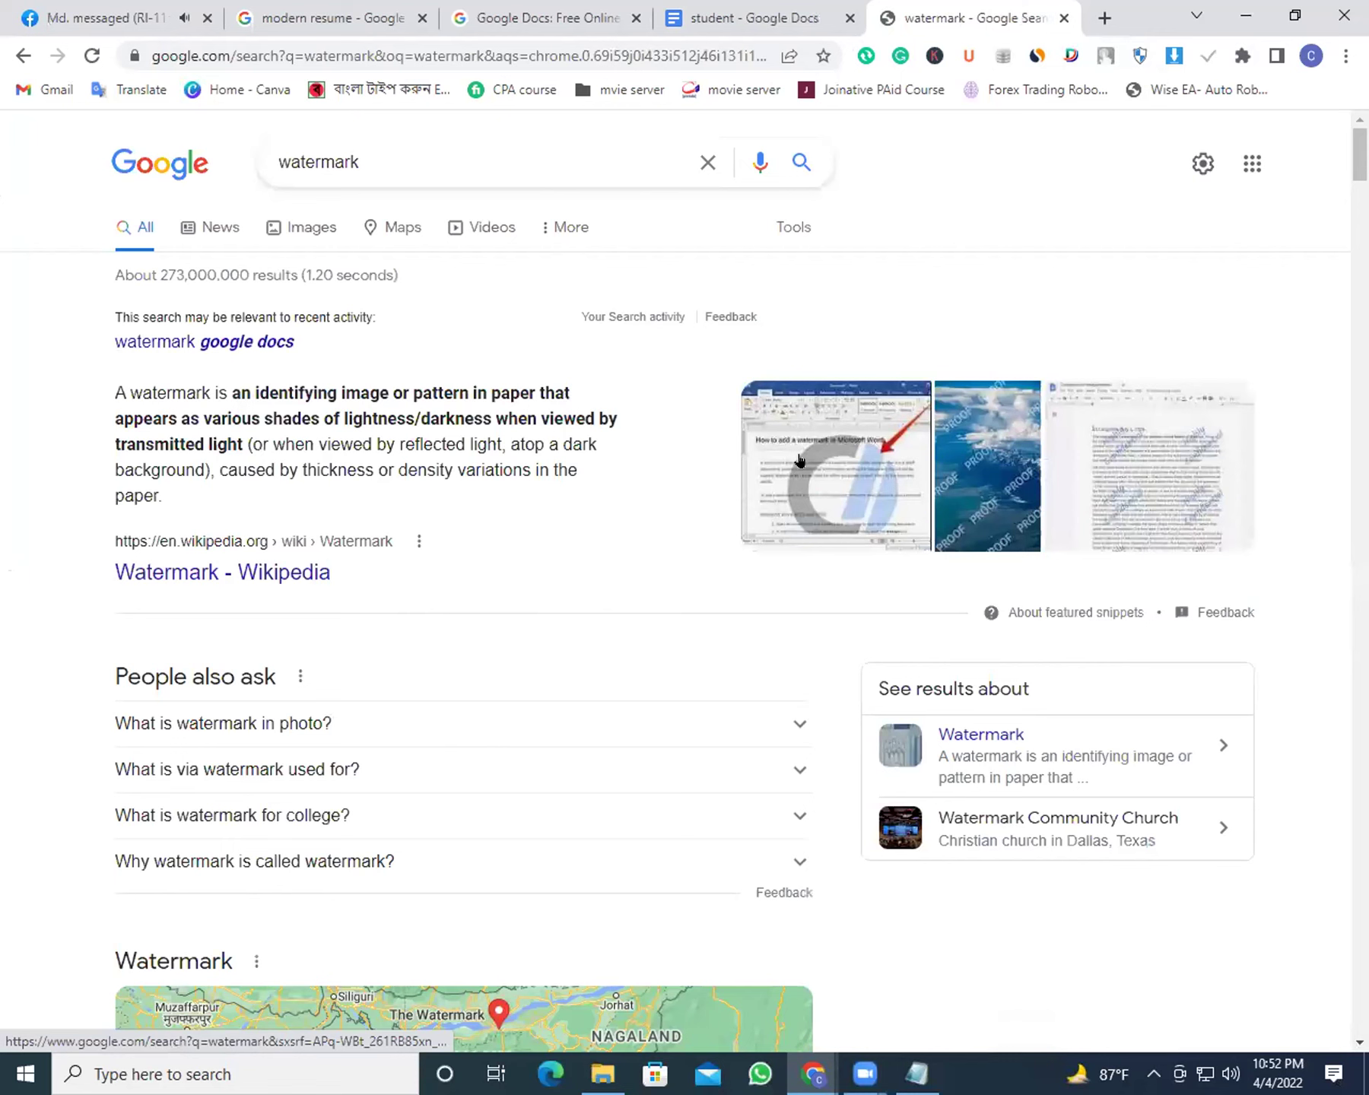
left_click(799, 460)
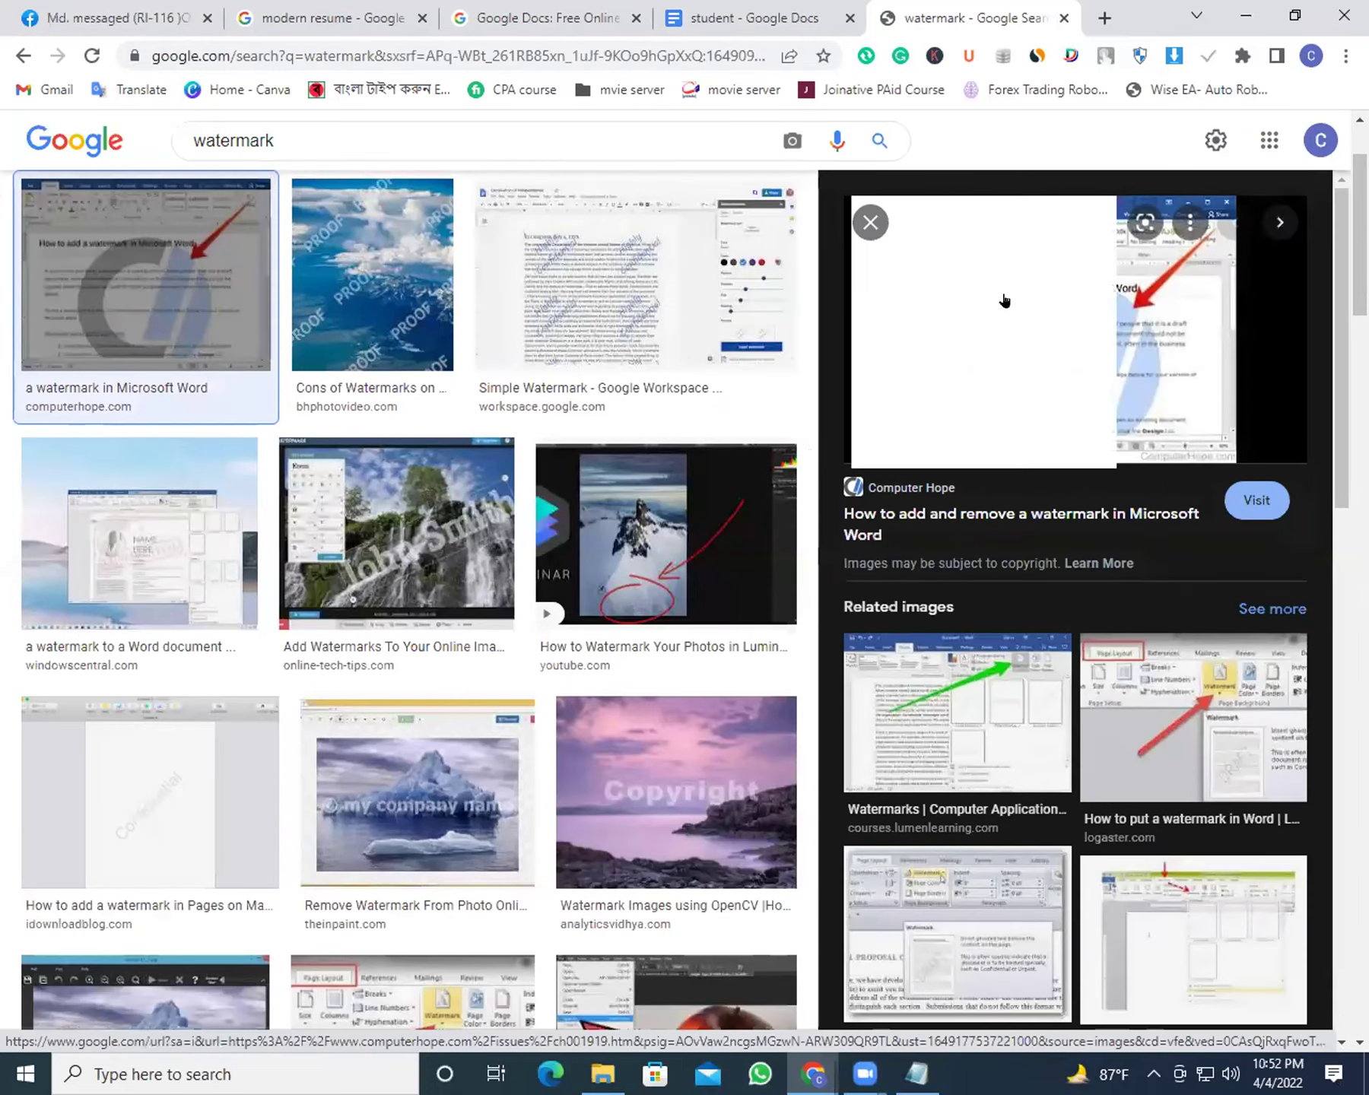
Open Computer Hope's watermark guide in a new tab, then return to the student document
left_click(1140, 340)
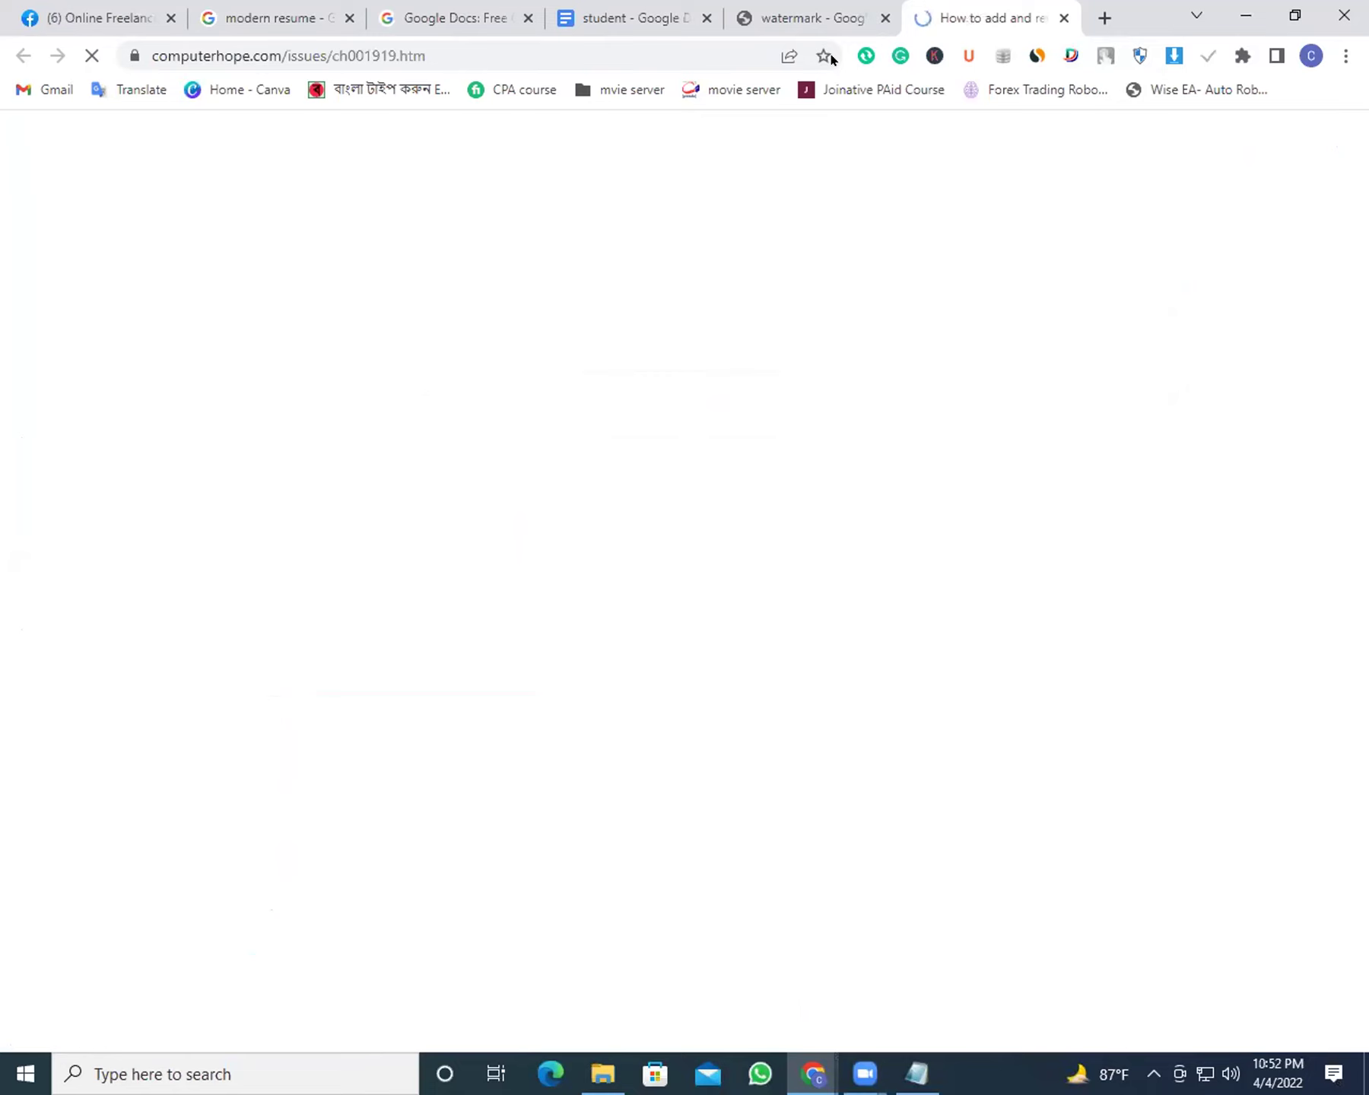
left_click(808, 16)
right_click(1119, 350)
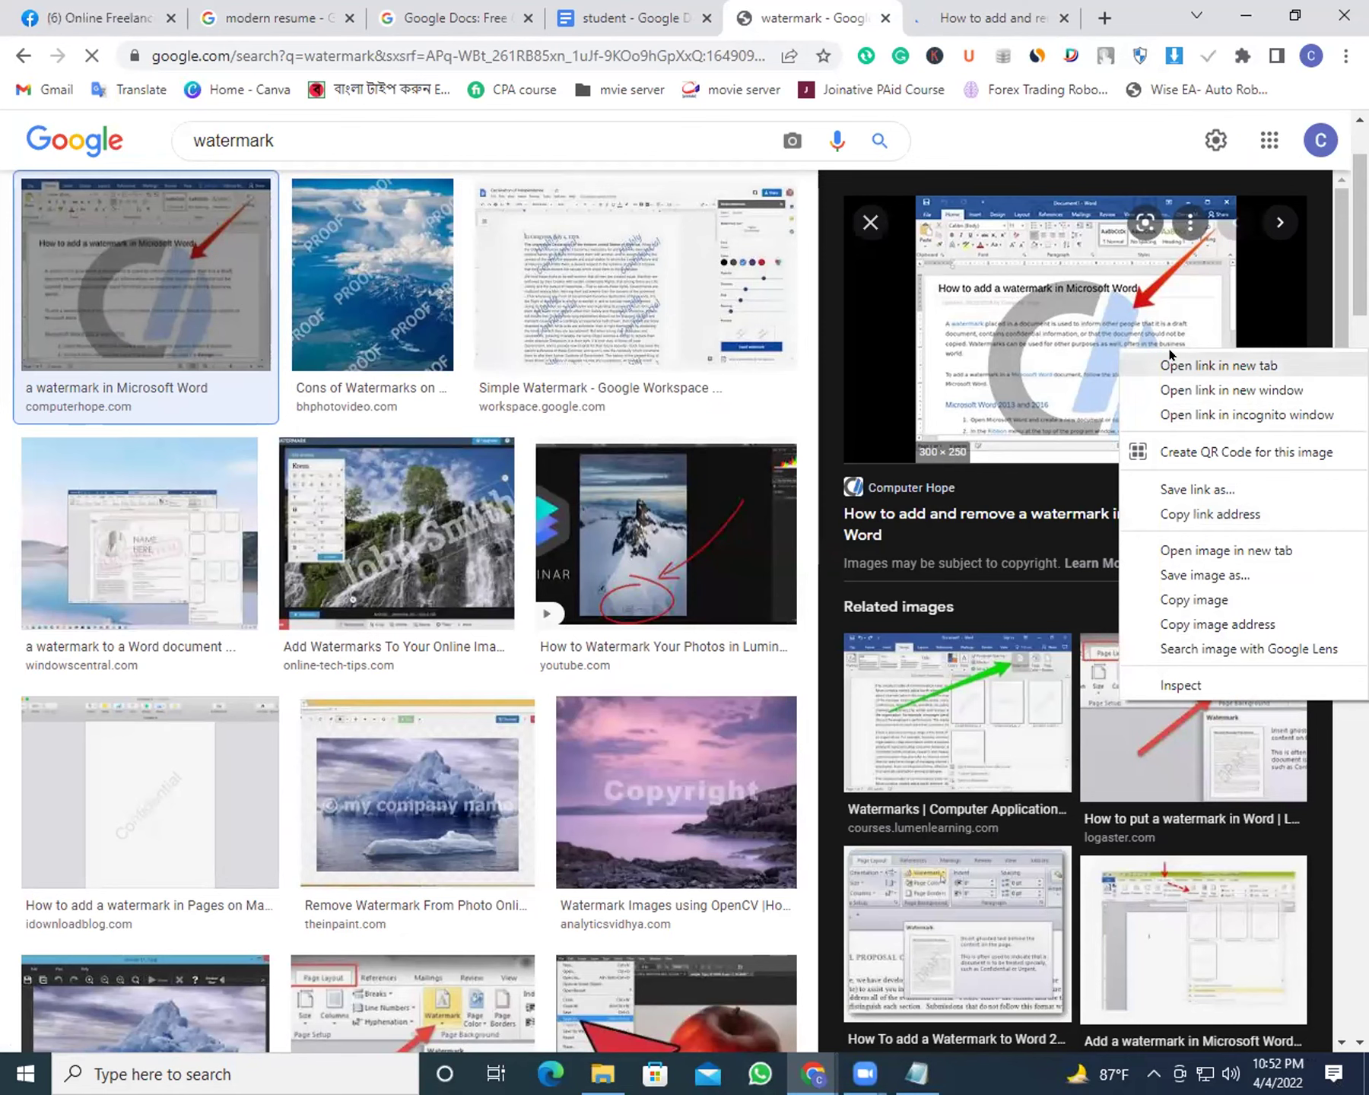
left_click(609, 9)
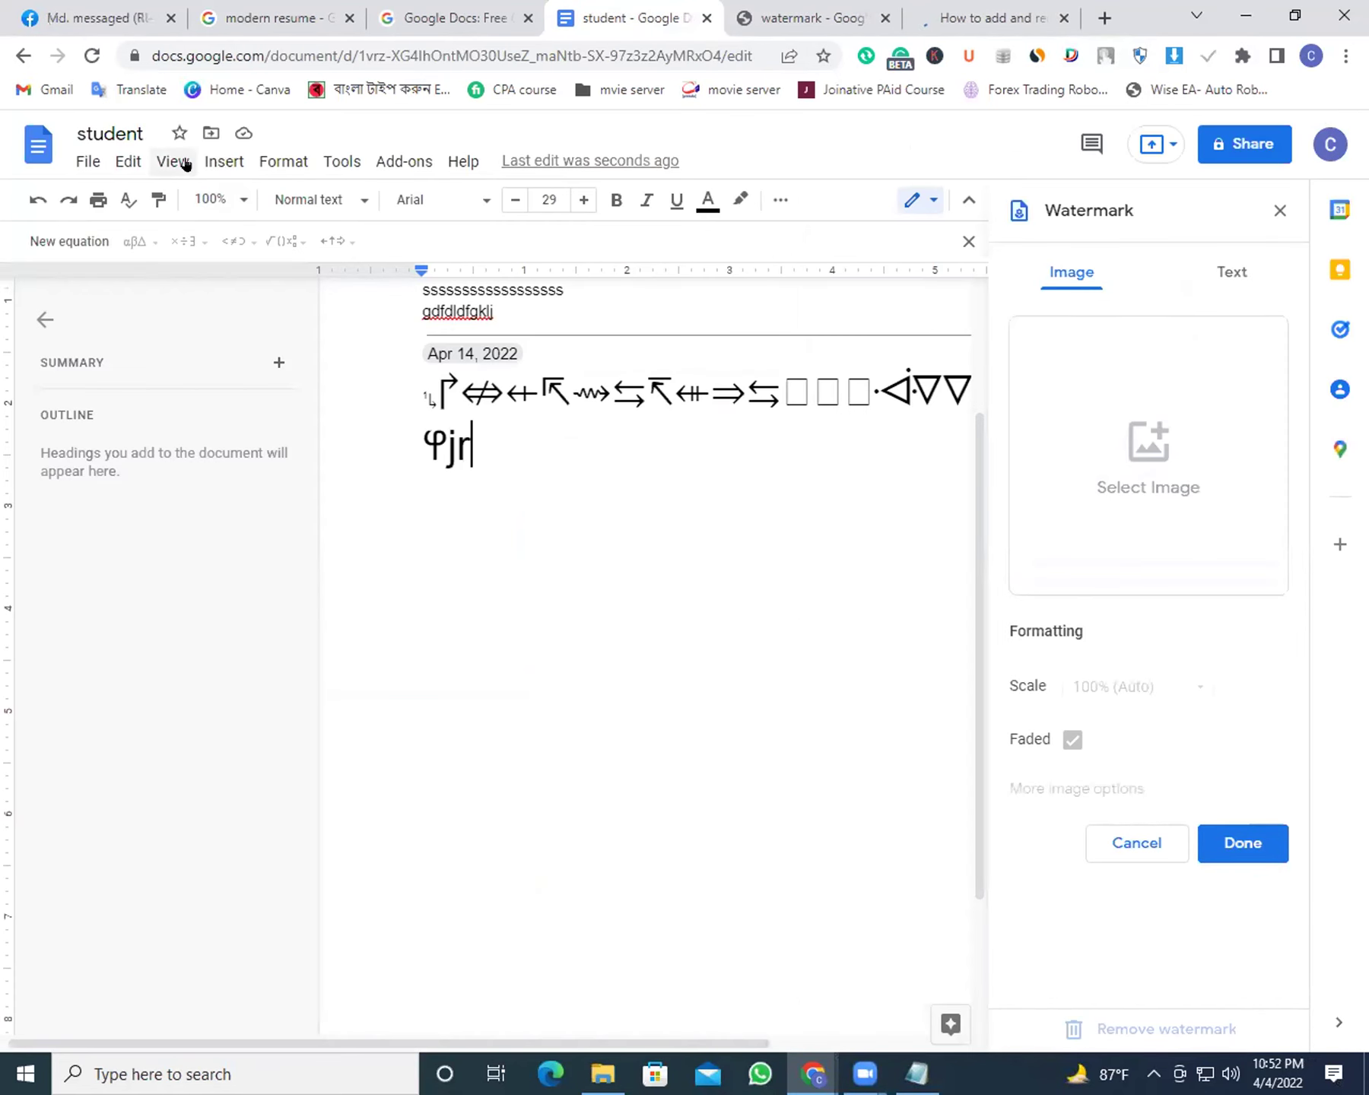
Upload the coin photo from the Desktop as the image watermark at 100% (Auto)
left_click(221, 172)
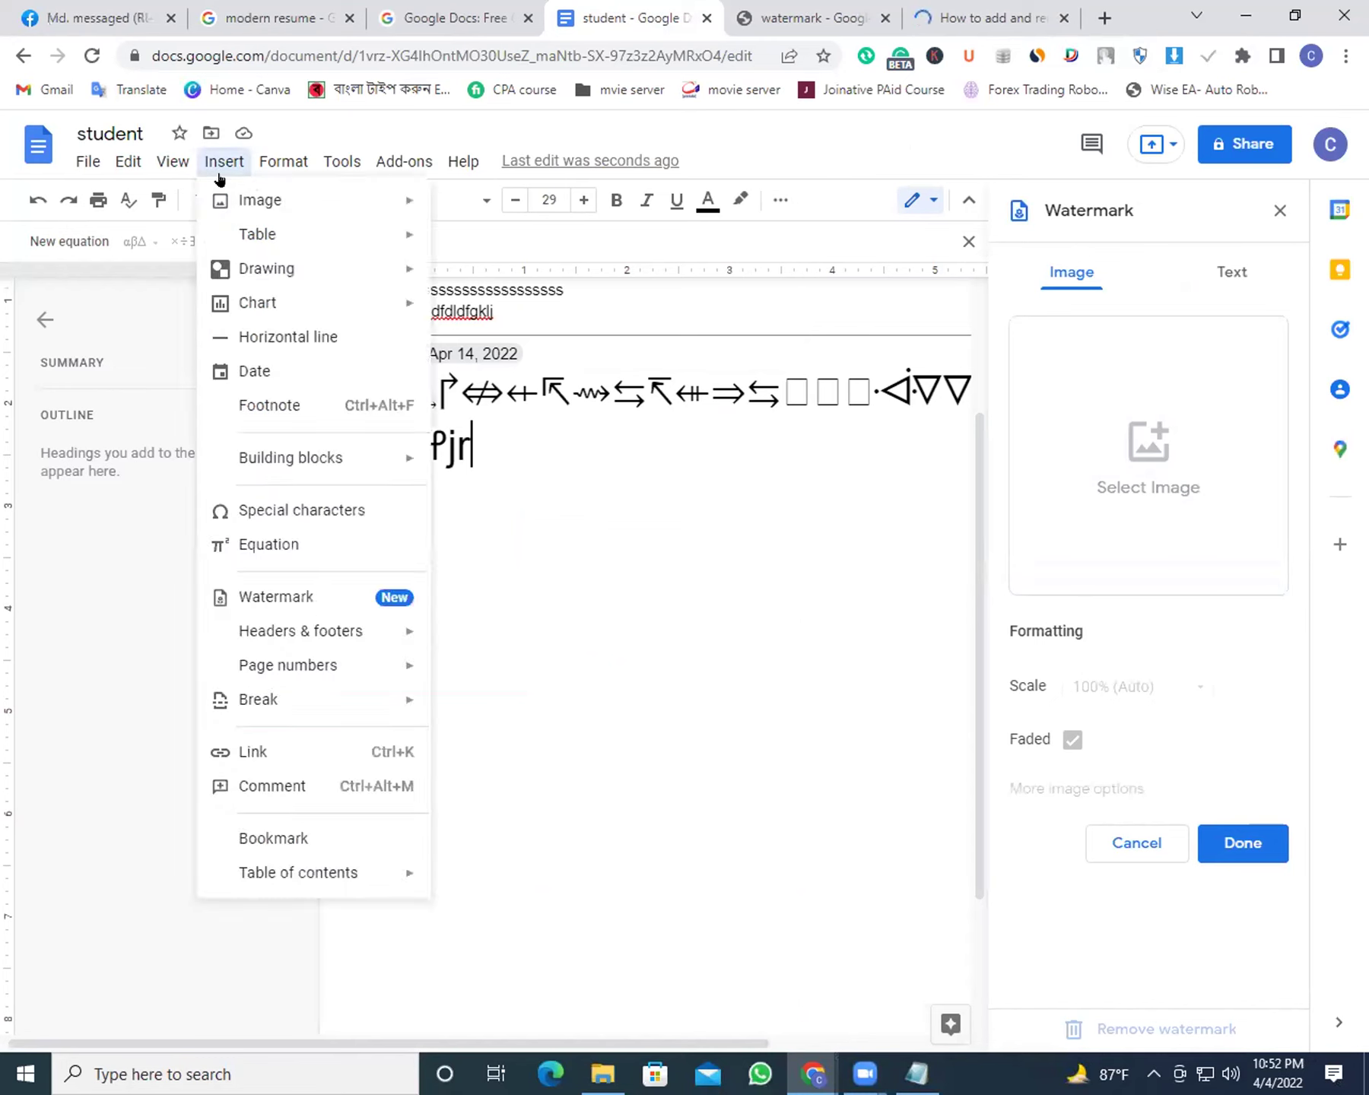
left_click(349, 590)
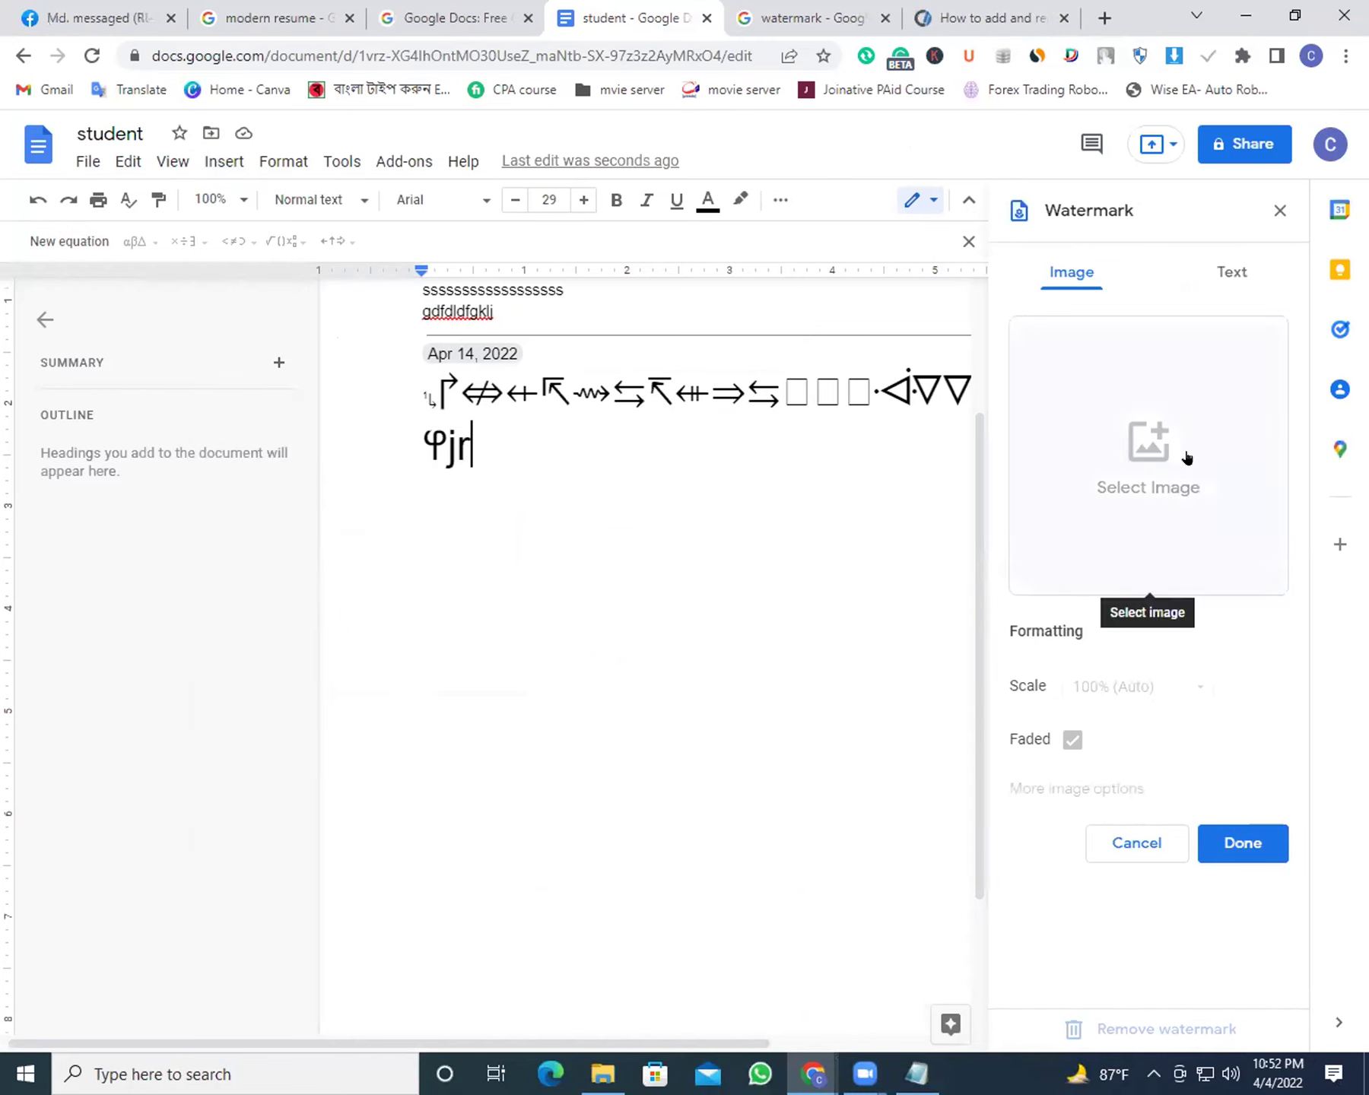
left_click(1140, 450)
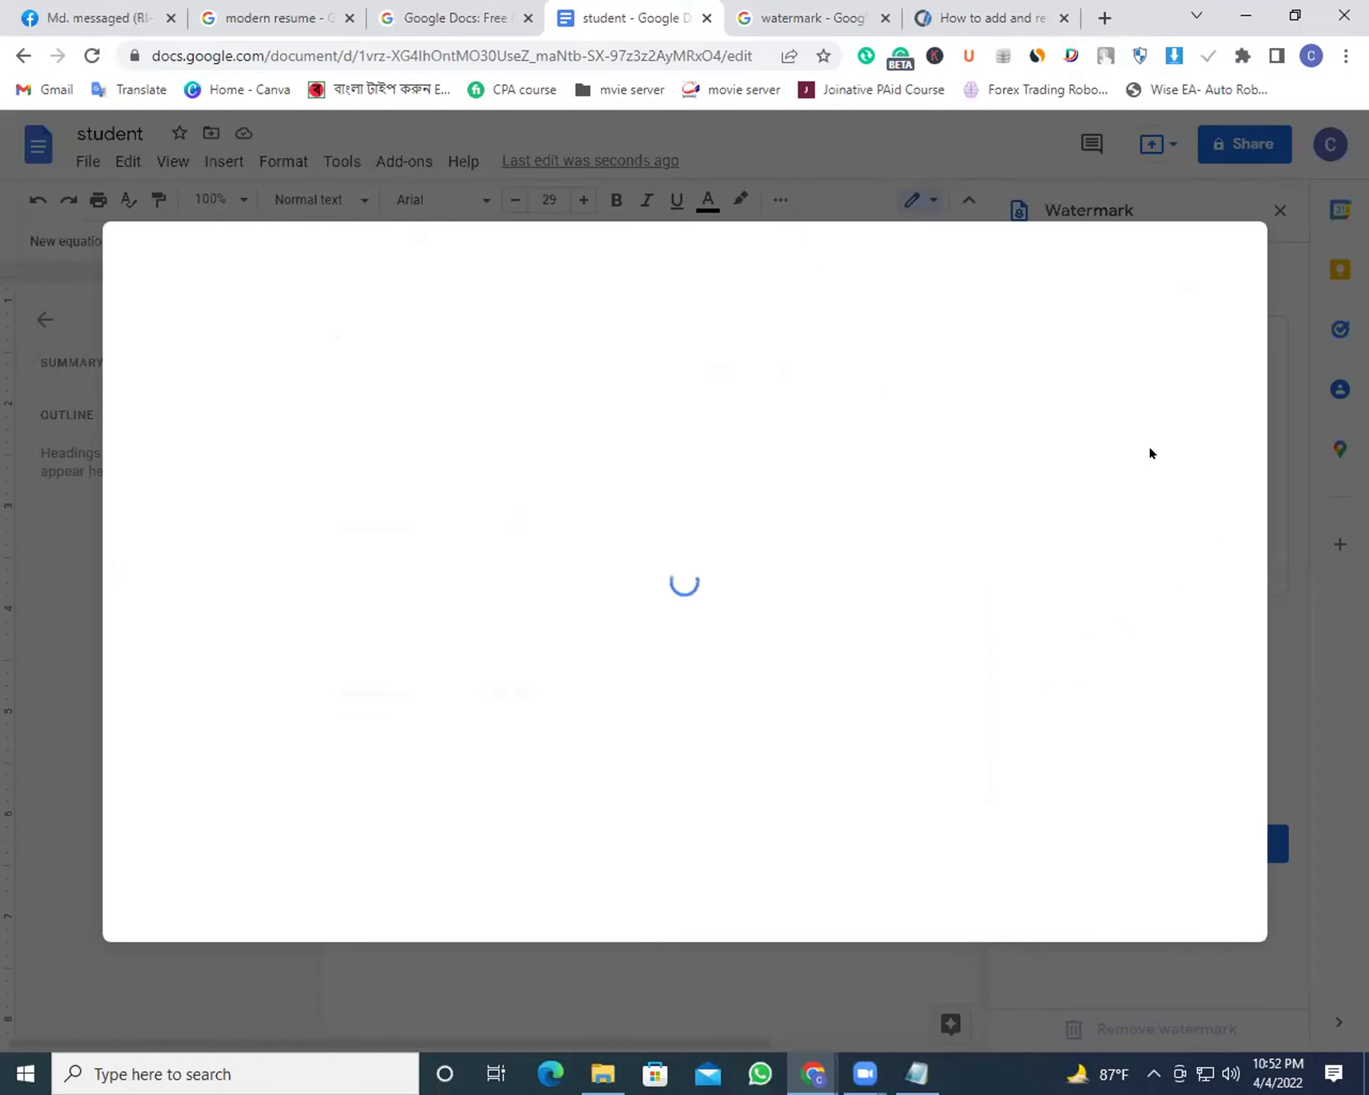
left_click(767, 329)
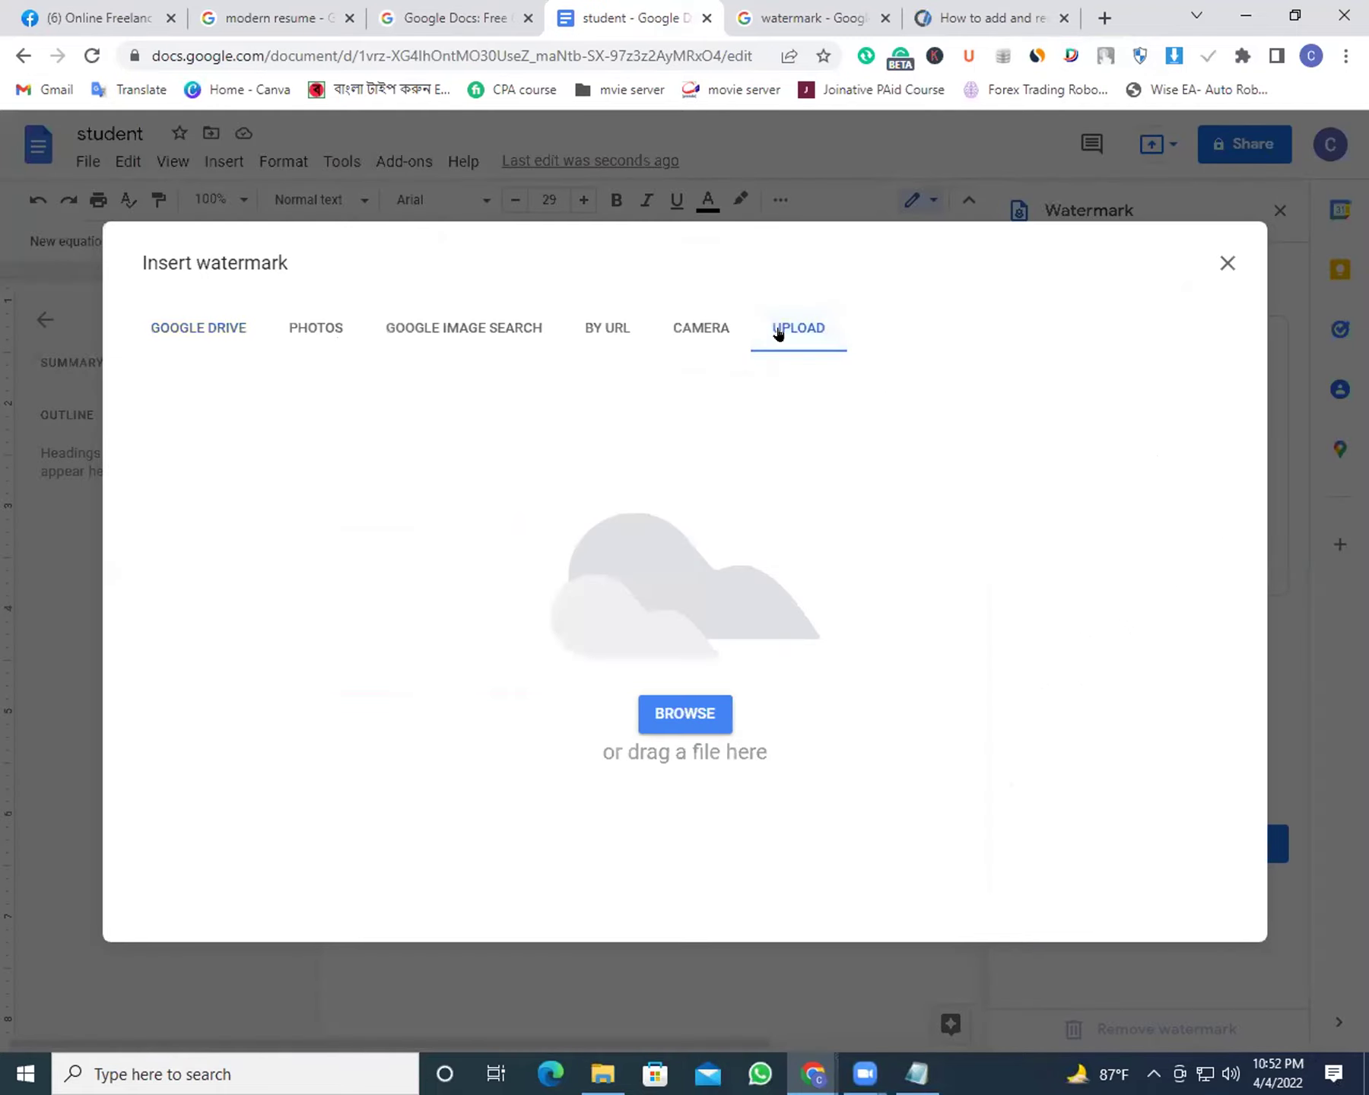
left_click(674, 723)
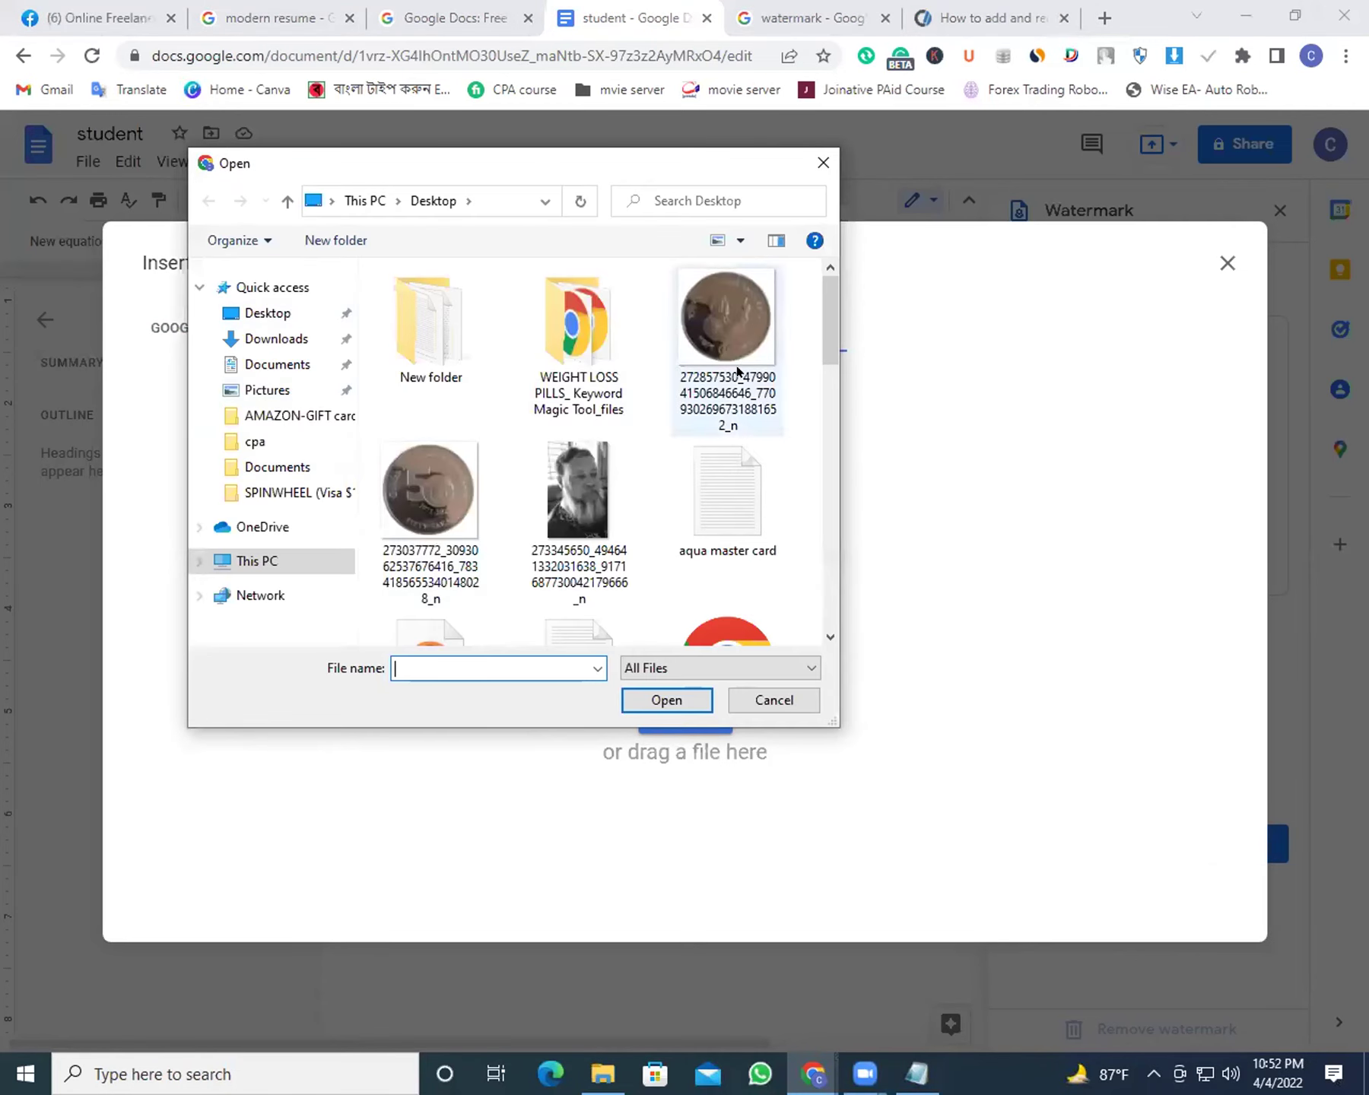
mouse_move(834, 288)
left_mouse_down()
mouse_move(824, 418)
mouse_move(829, 277)
left_mouse_up()
double_click(708, 326)
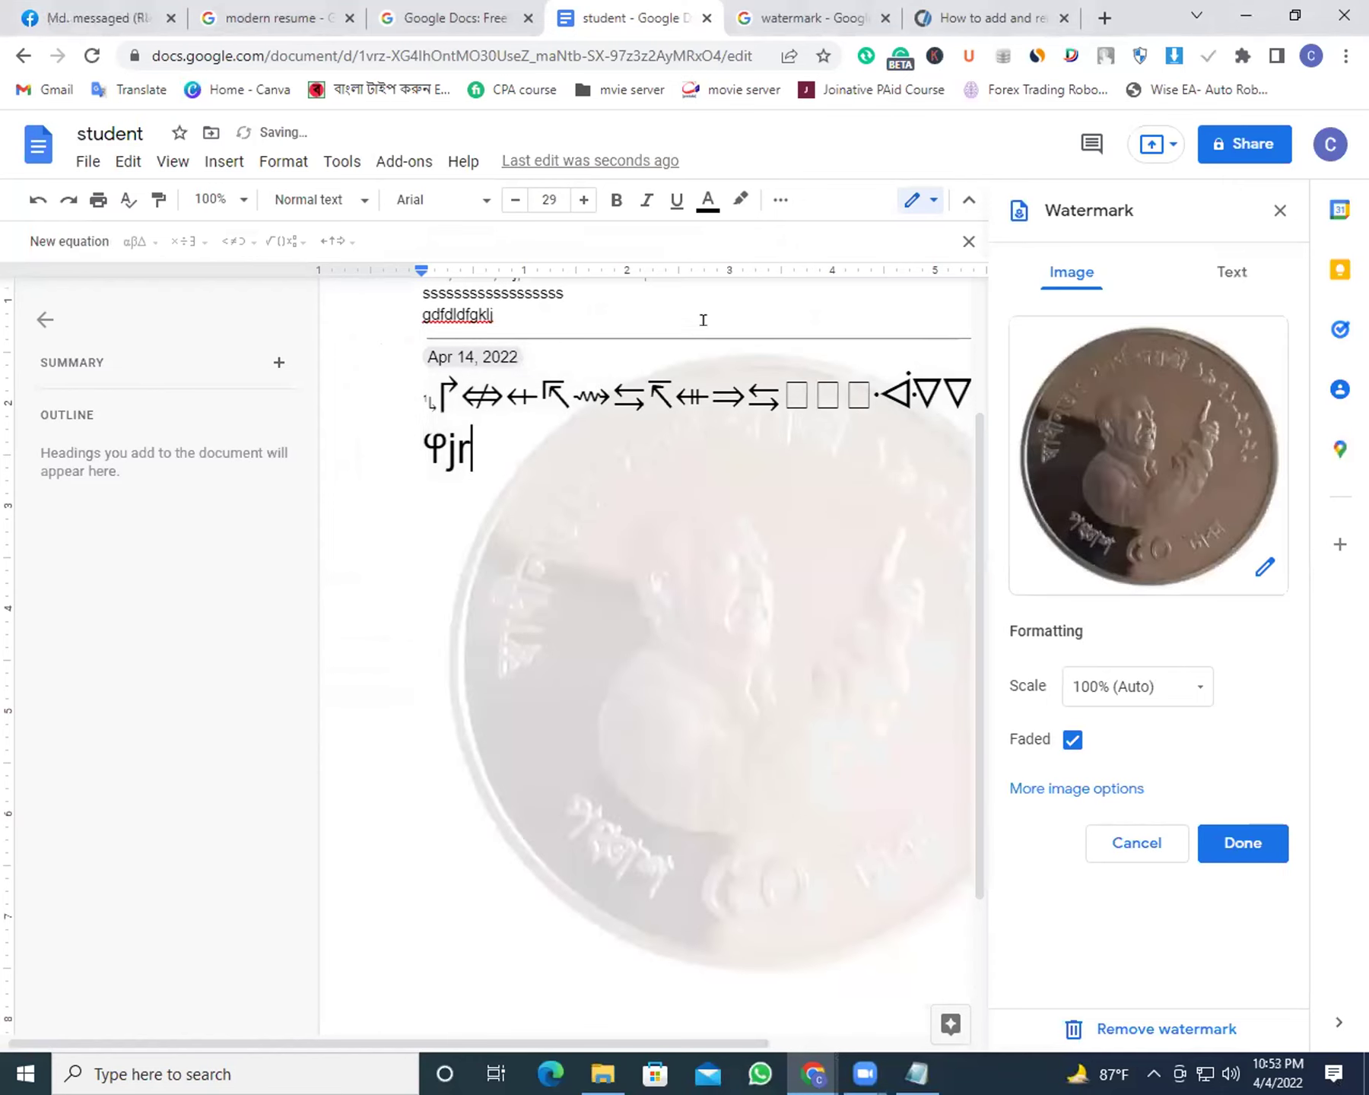
Place the cursor after φjr and toggle the coin watermark's Faded option off and back on
left_click(732, 323)
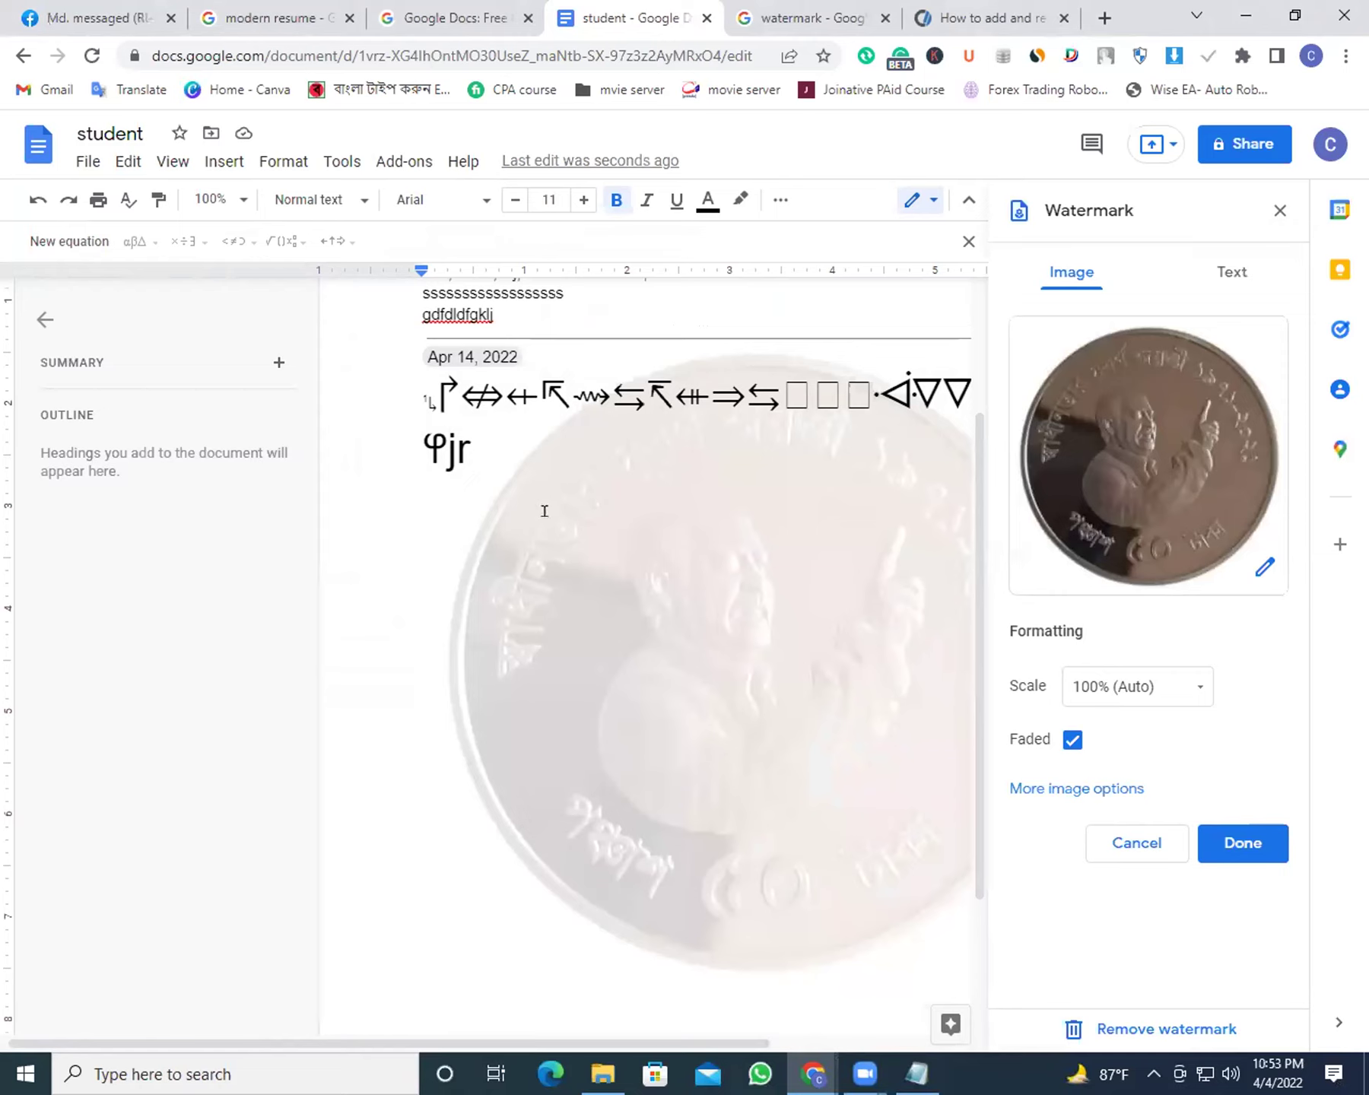
left_click(533, 465)
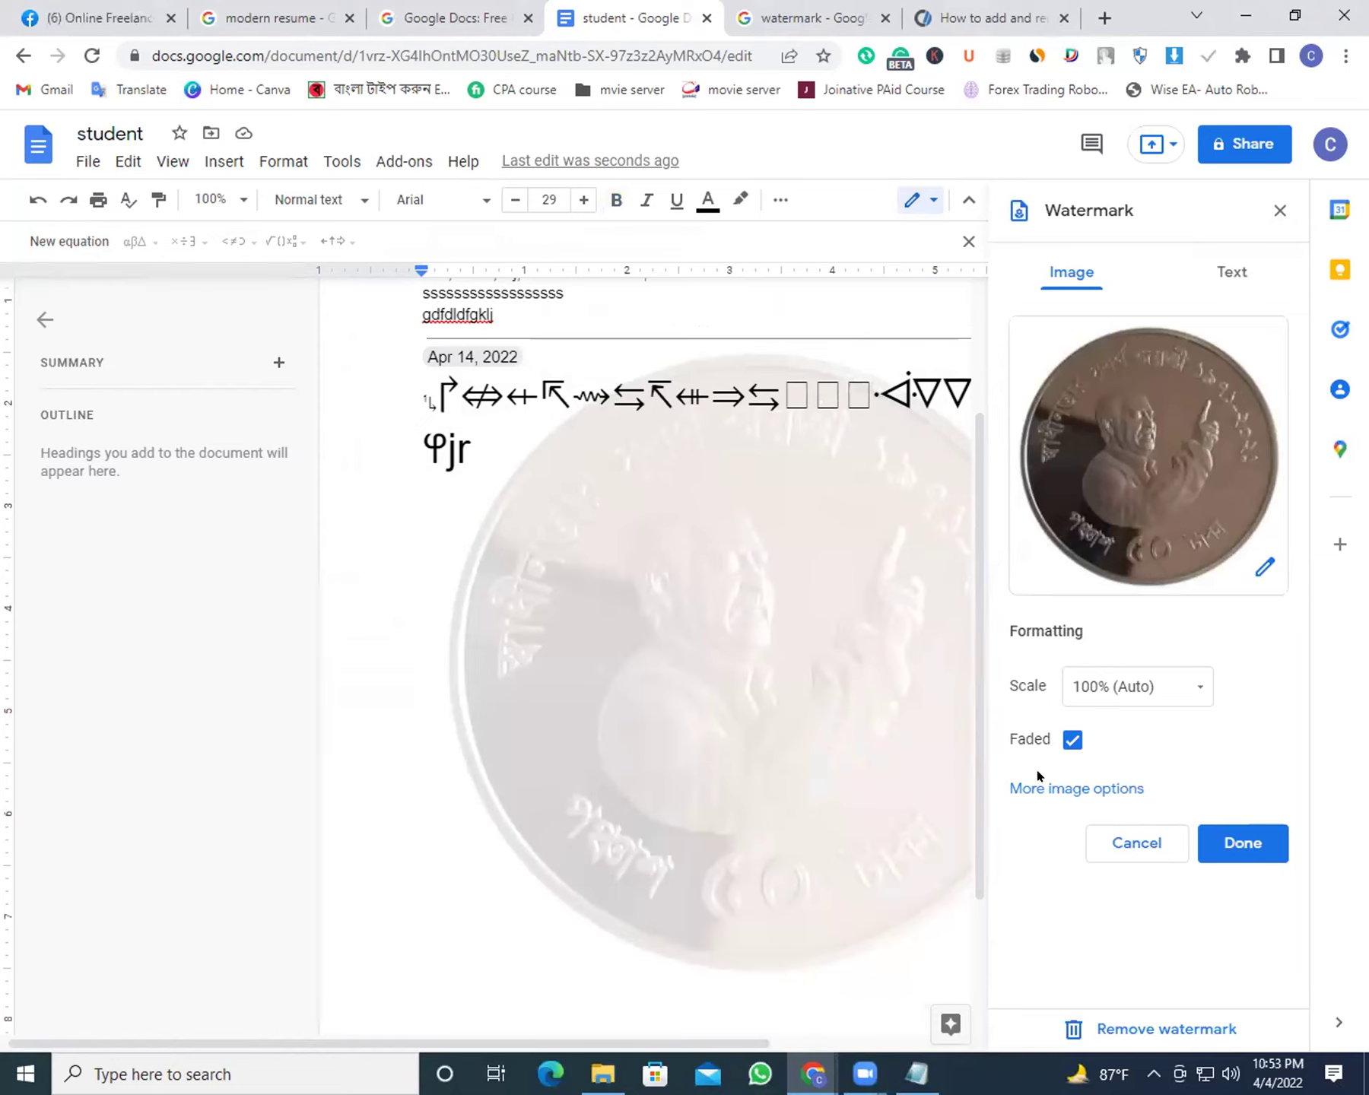
left_click(1073, 741)
left_click(1072, 742)
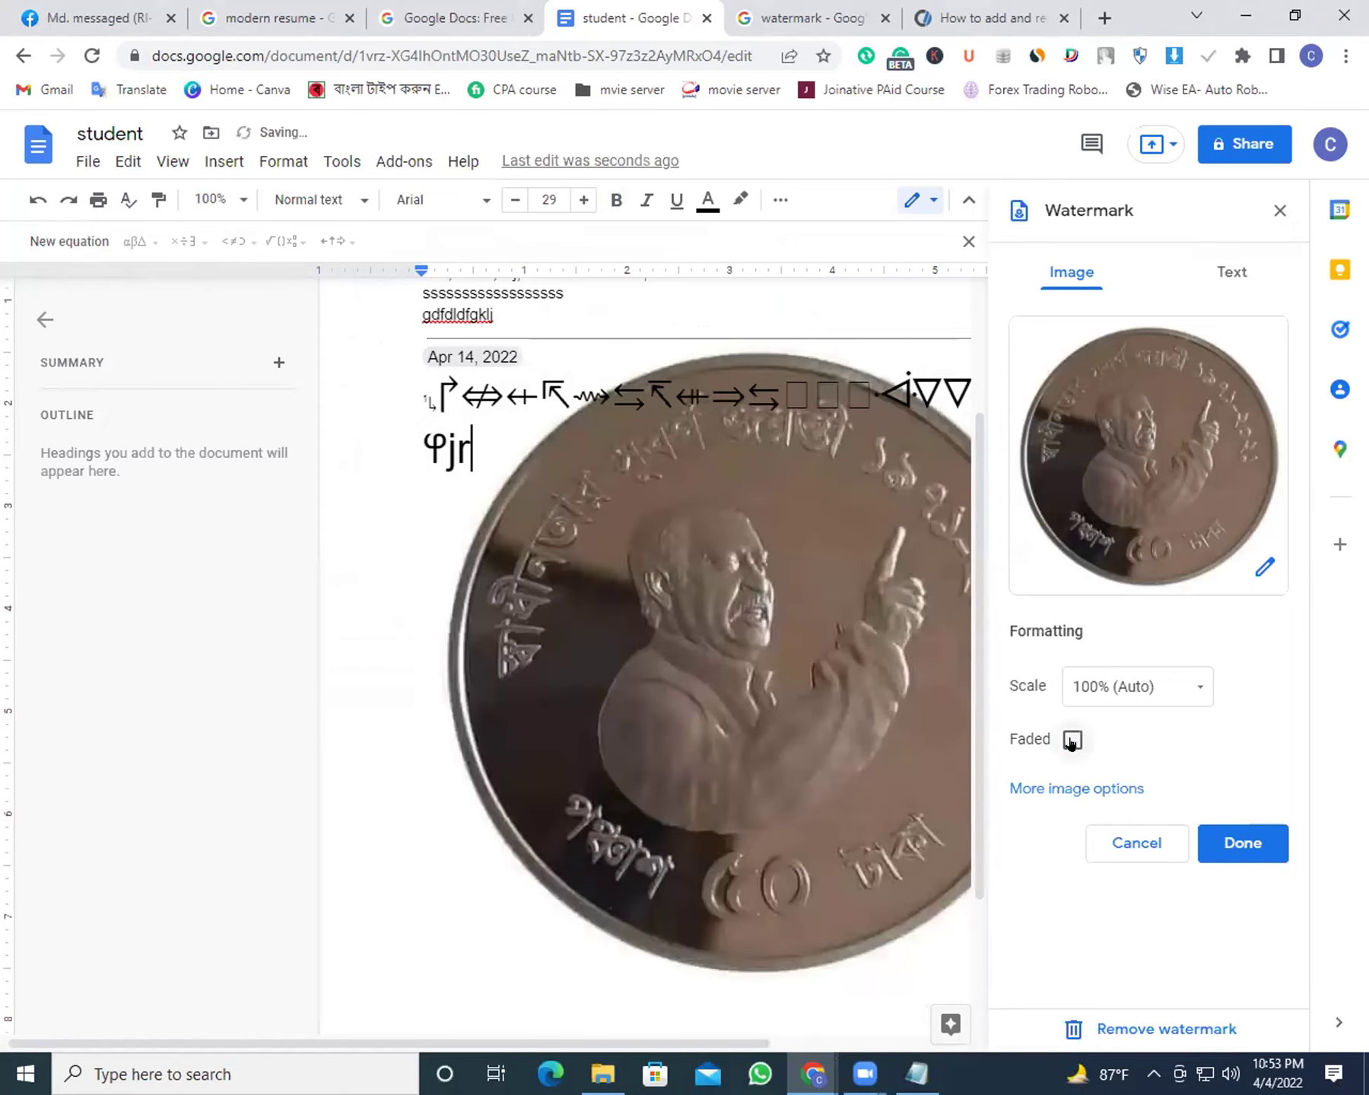
Switch the watermark to Text and enter 'gzdgfddfgdfg' as placeholder text
left_click(1231, 272)
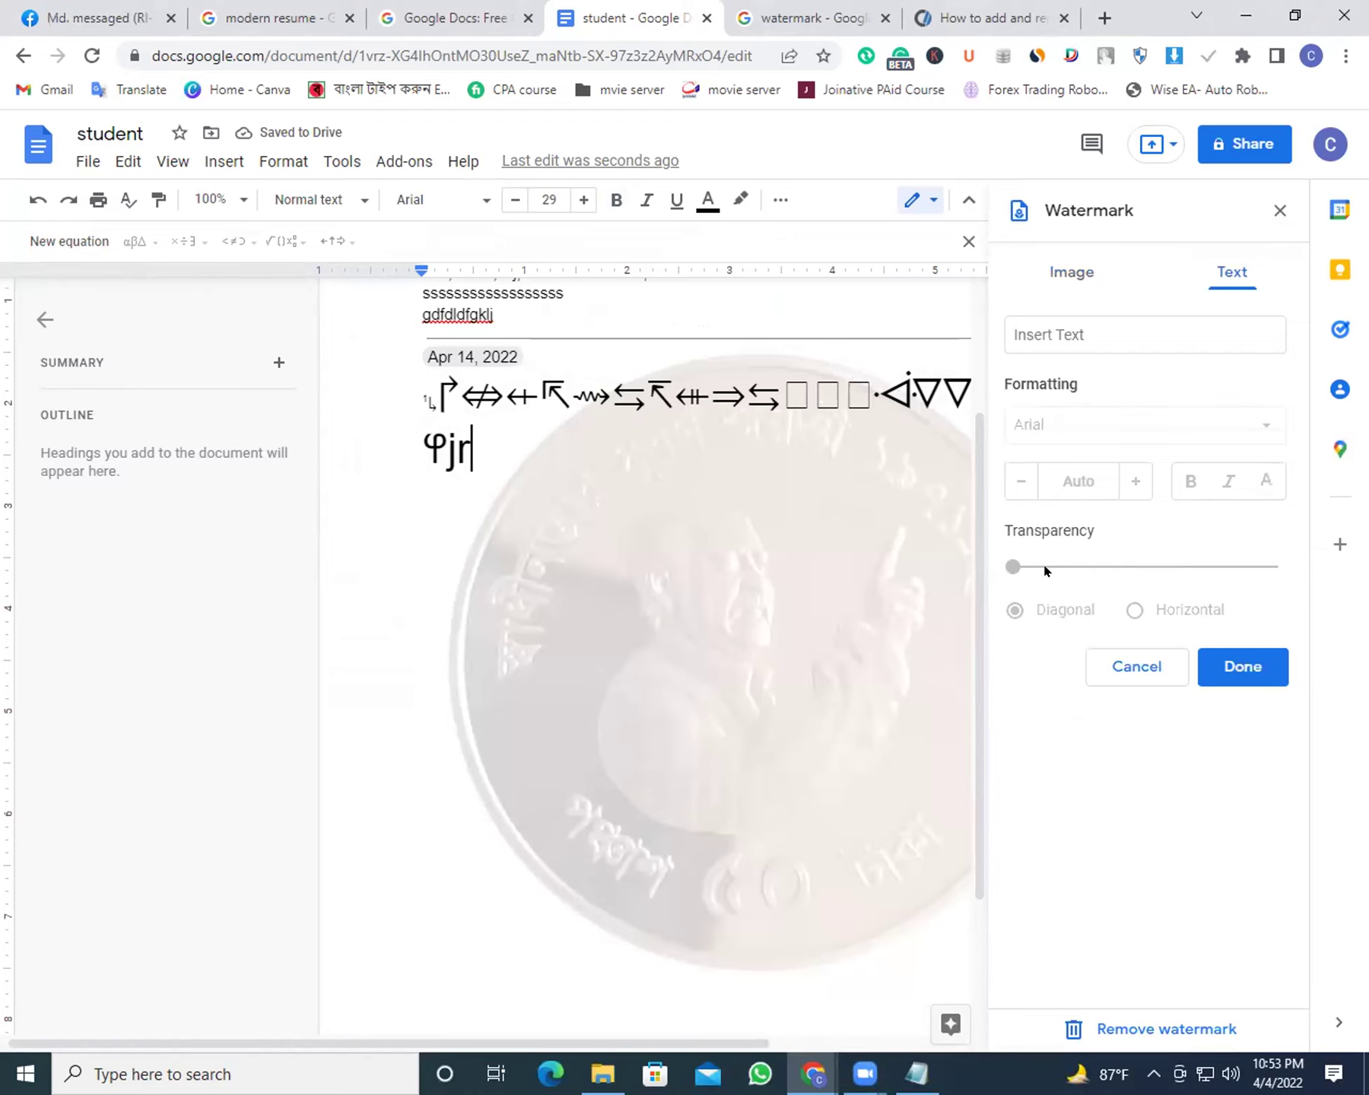
left_click(1076, 332)
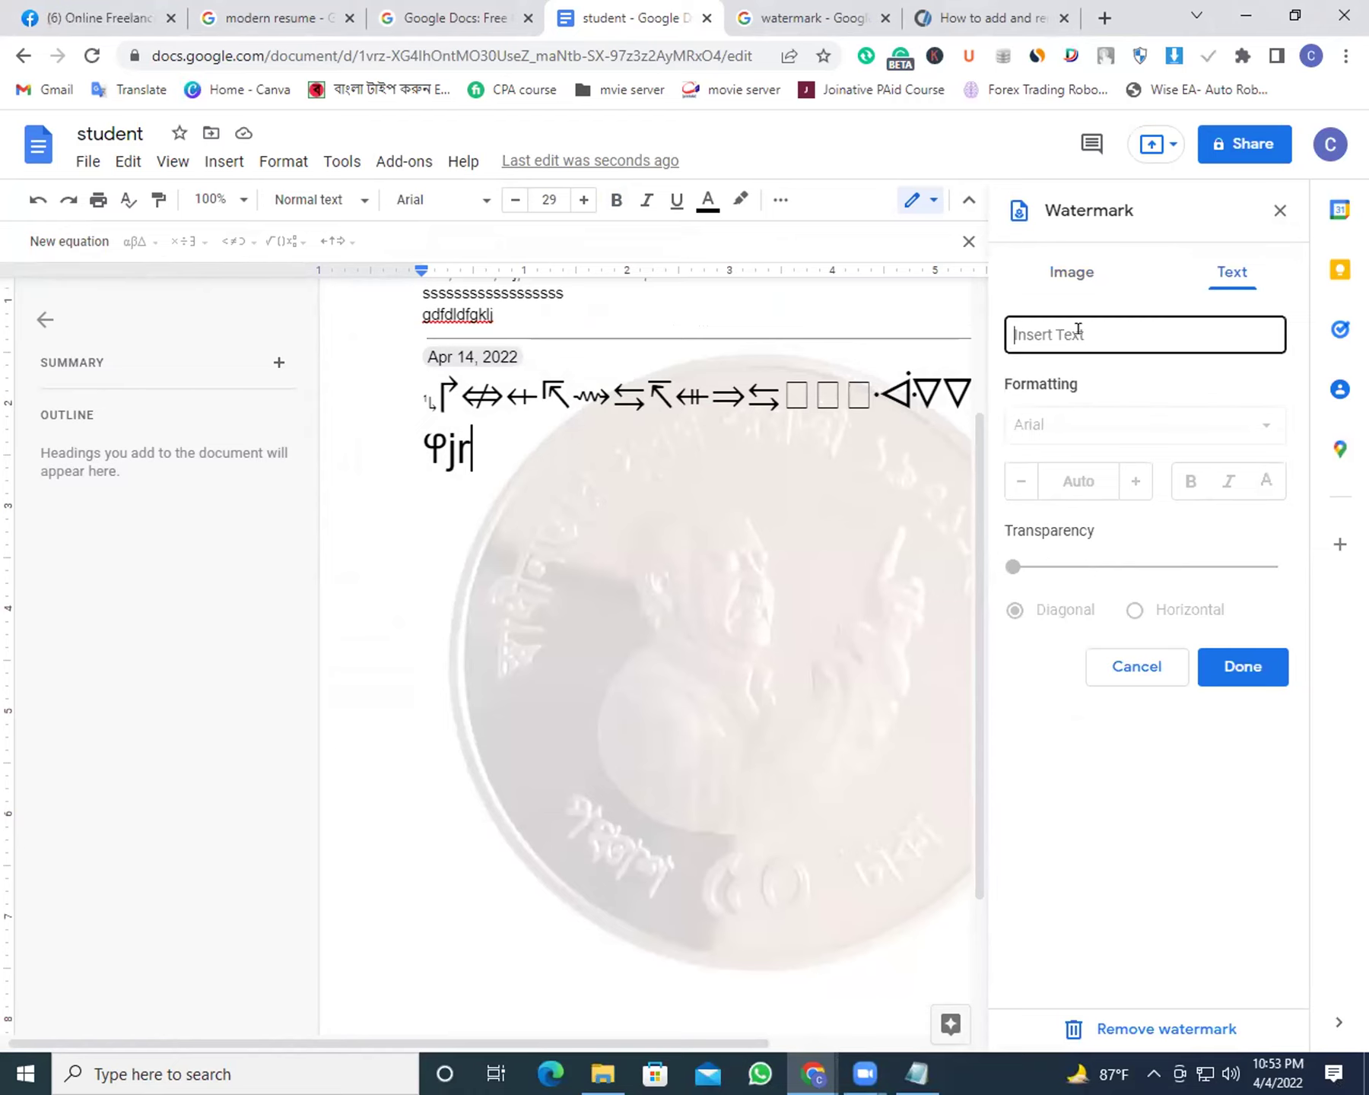
type("gzdgfddfgdfg")
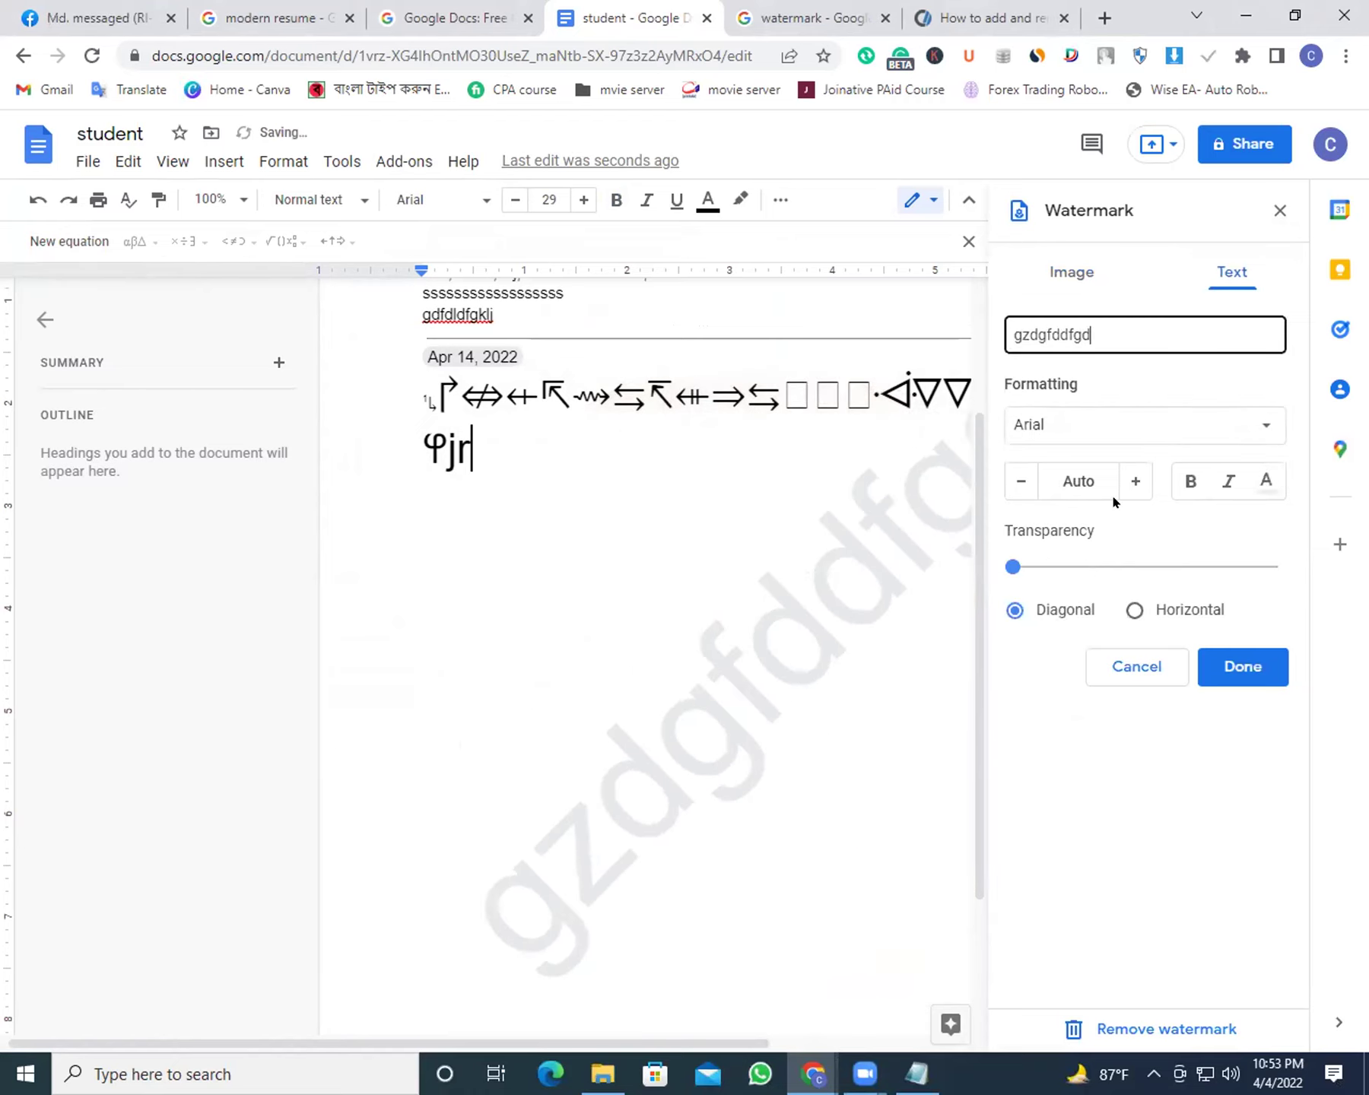
Replace the placeholder watermark text with 'Recovery It Institute'
double_click(1146, 327)
type("R")
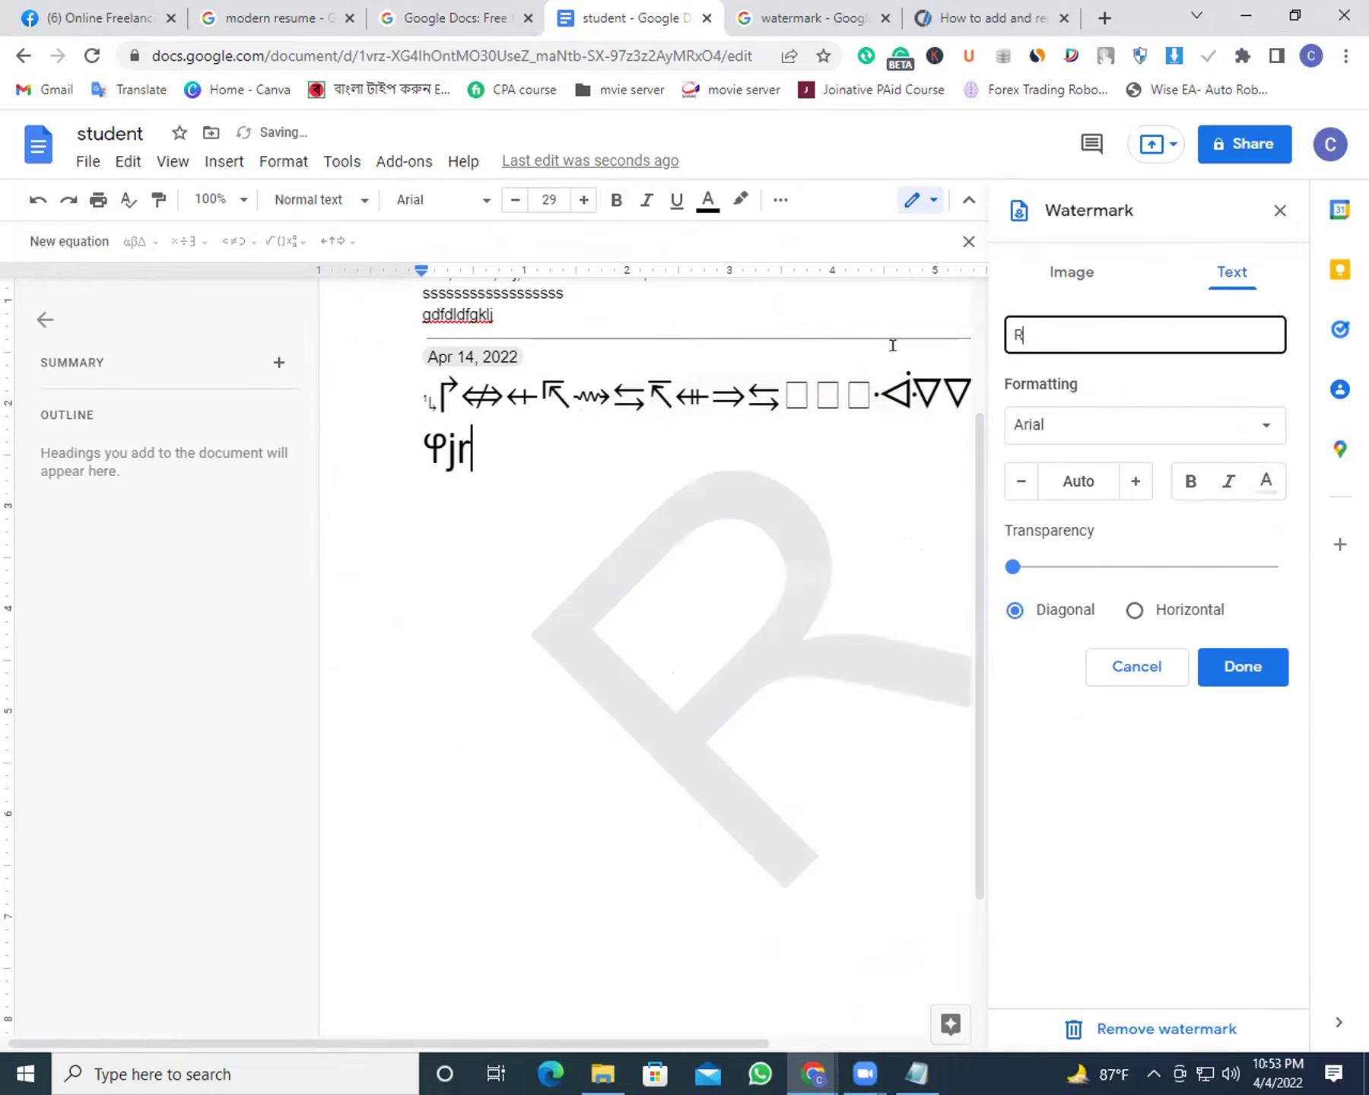
type("ecovery ")
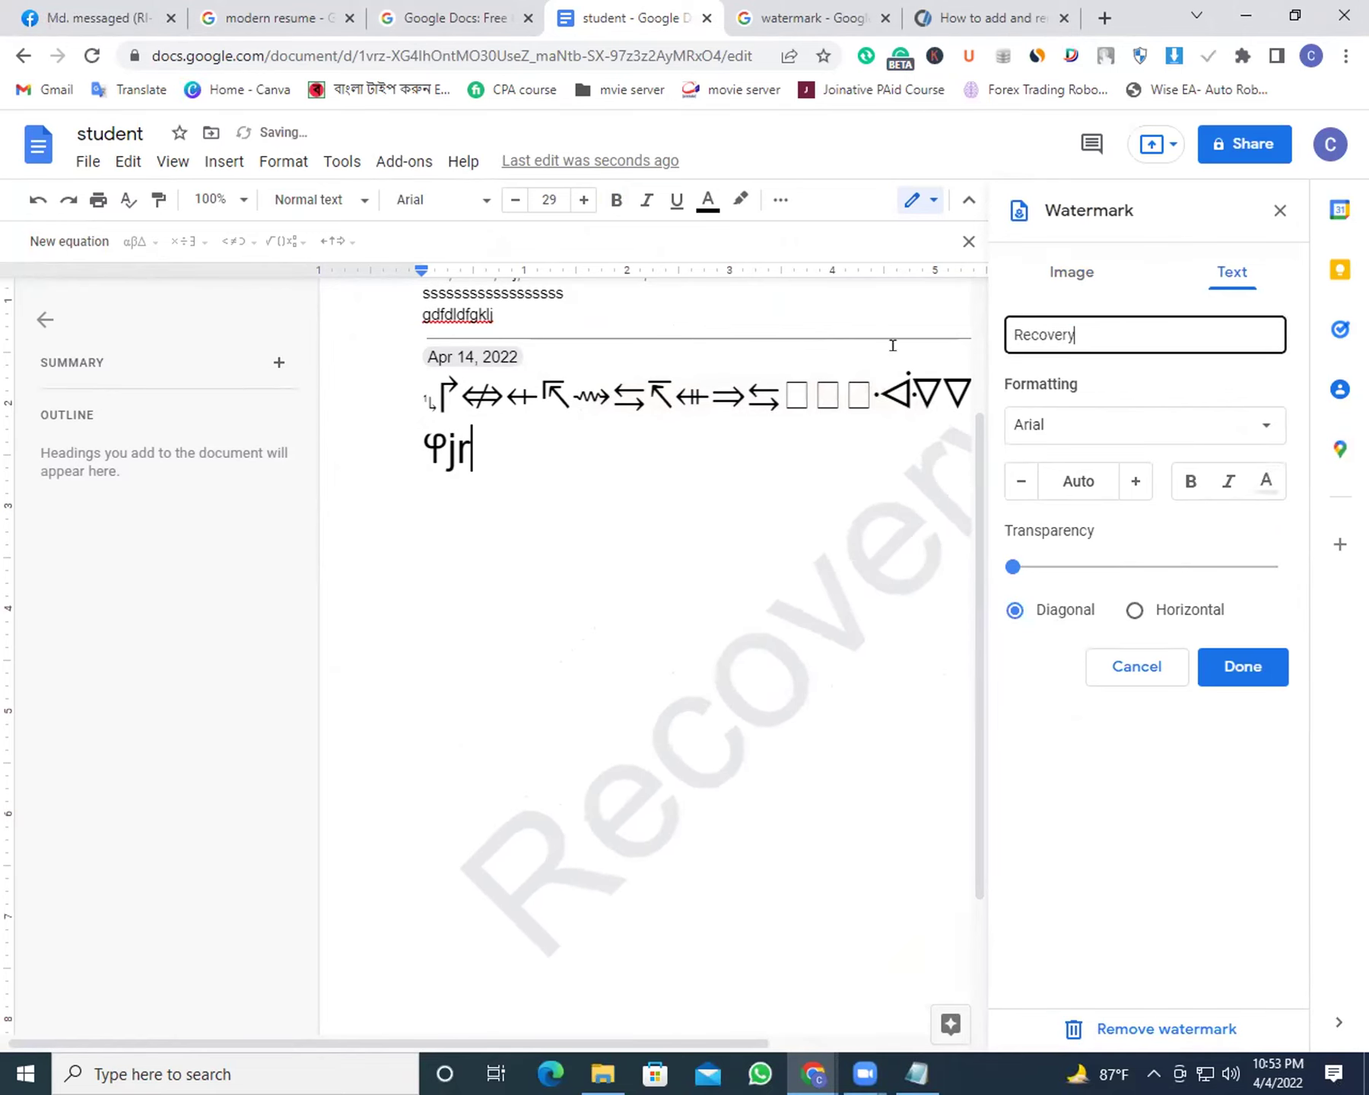
type("It ")
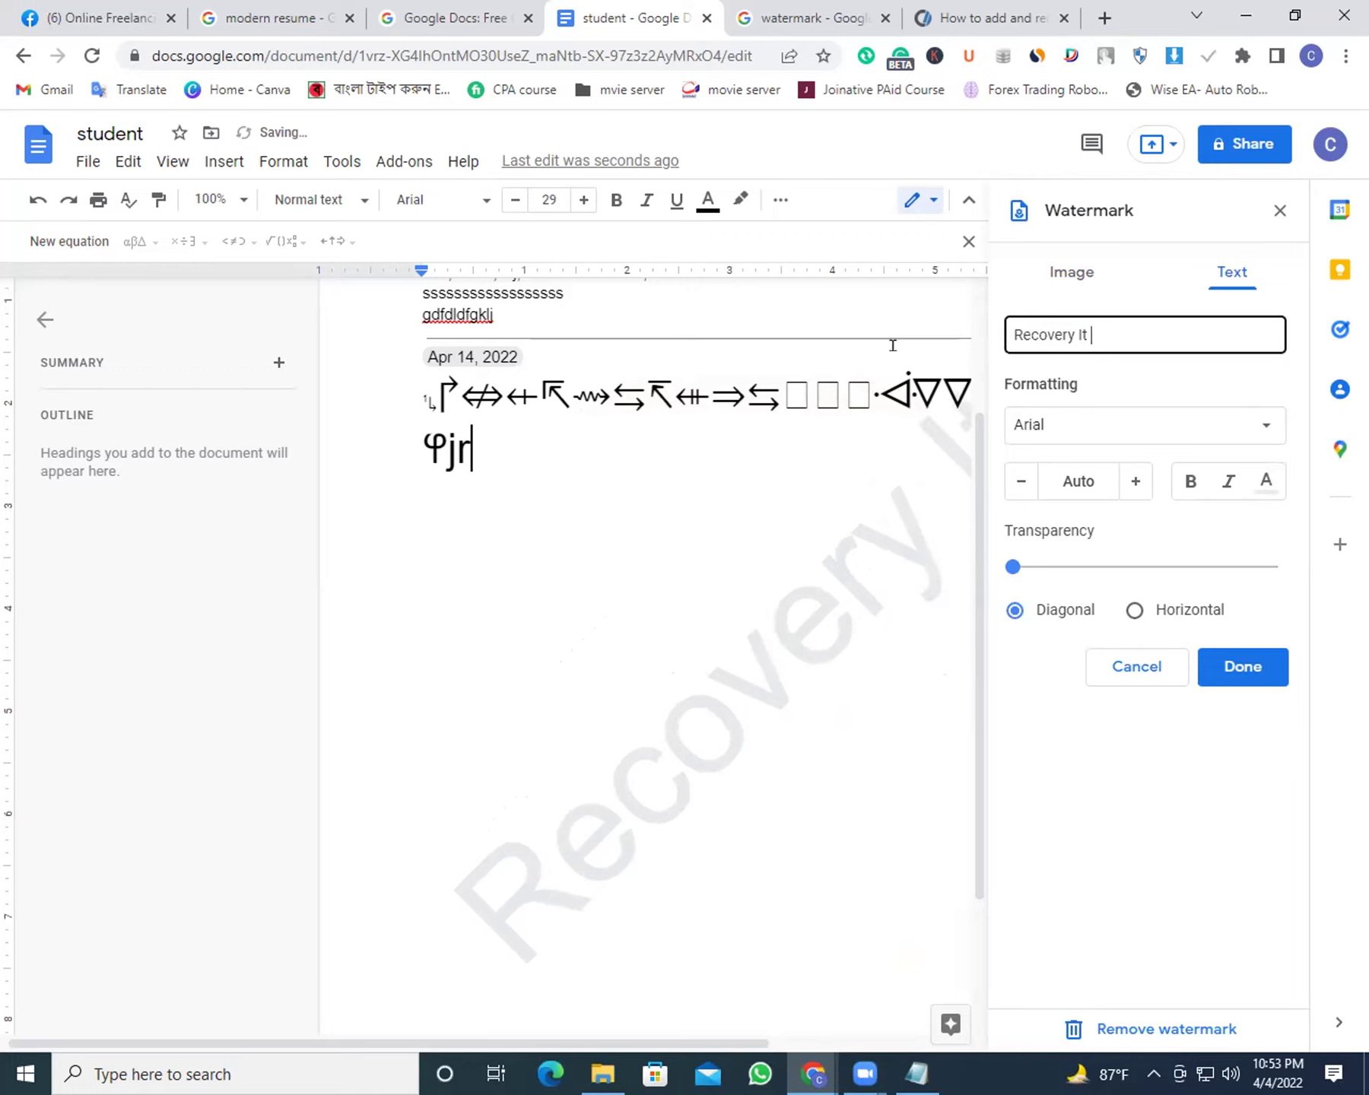
type("Institute")
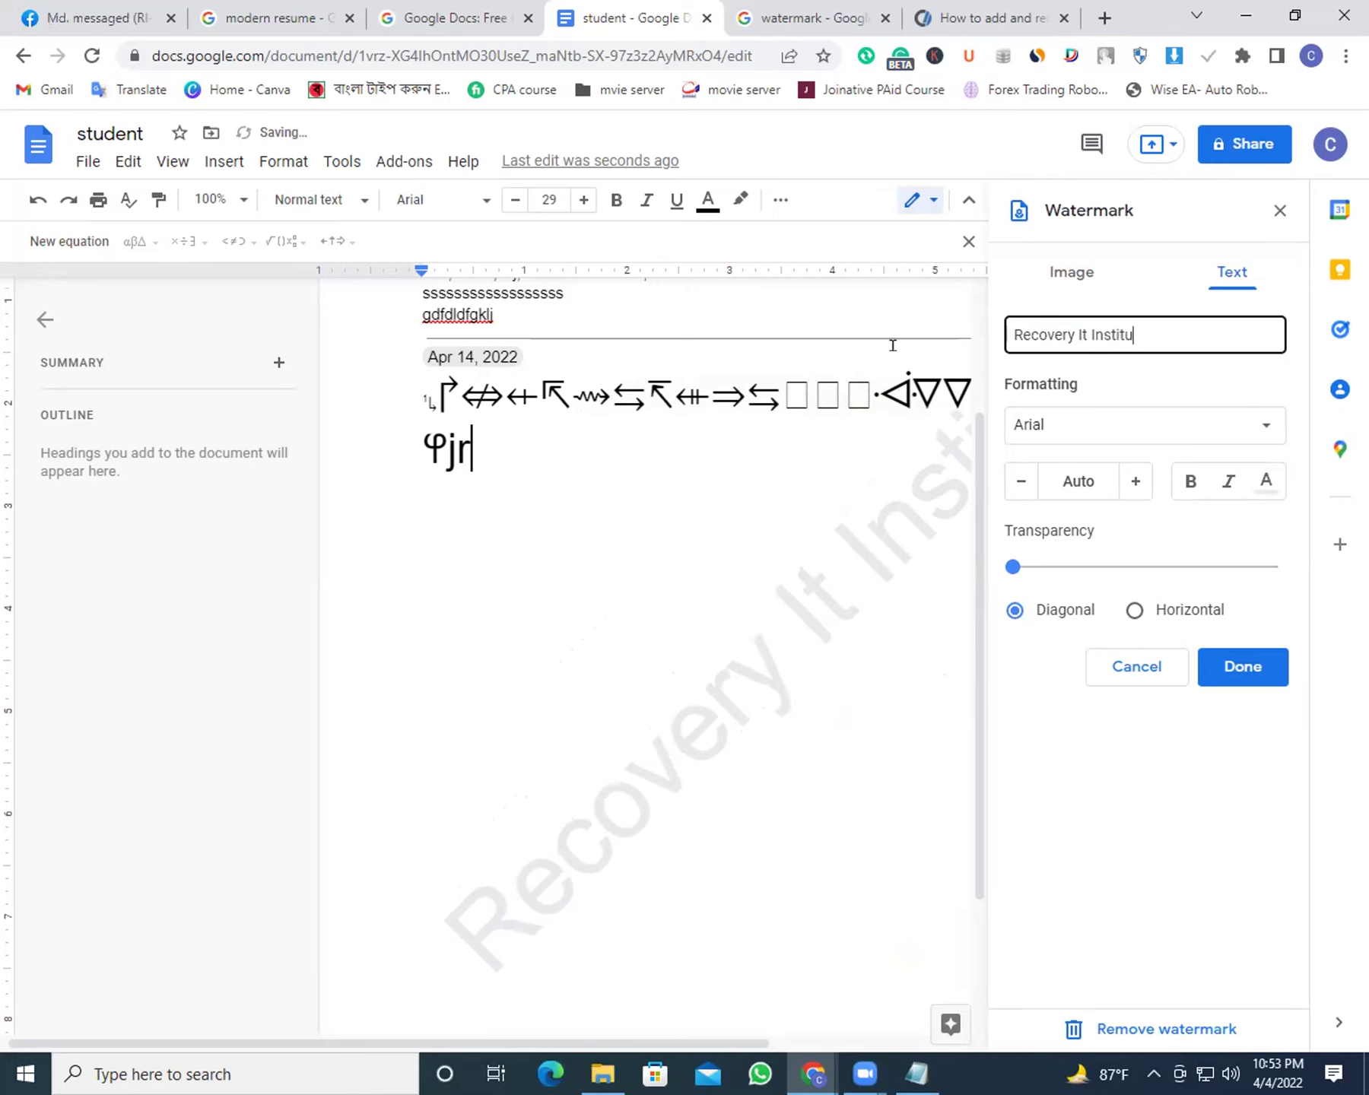
left_click(836, 671)
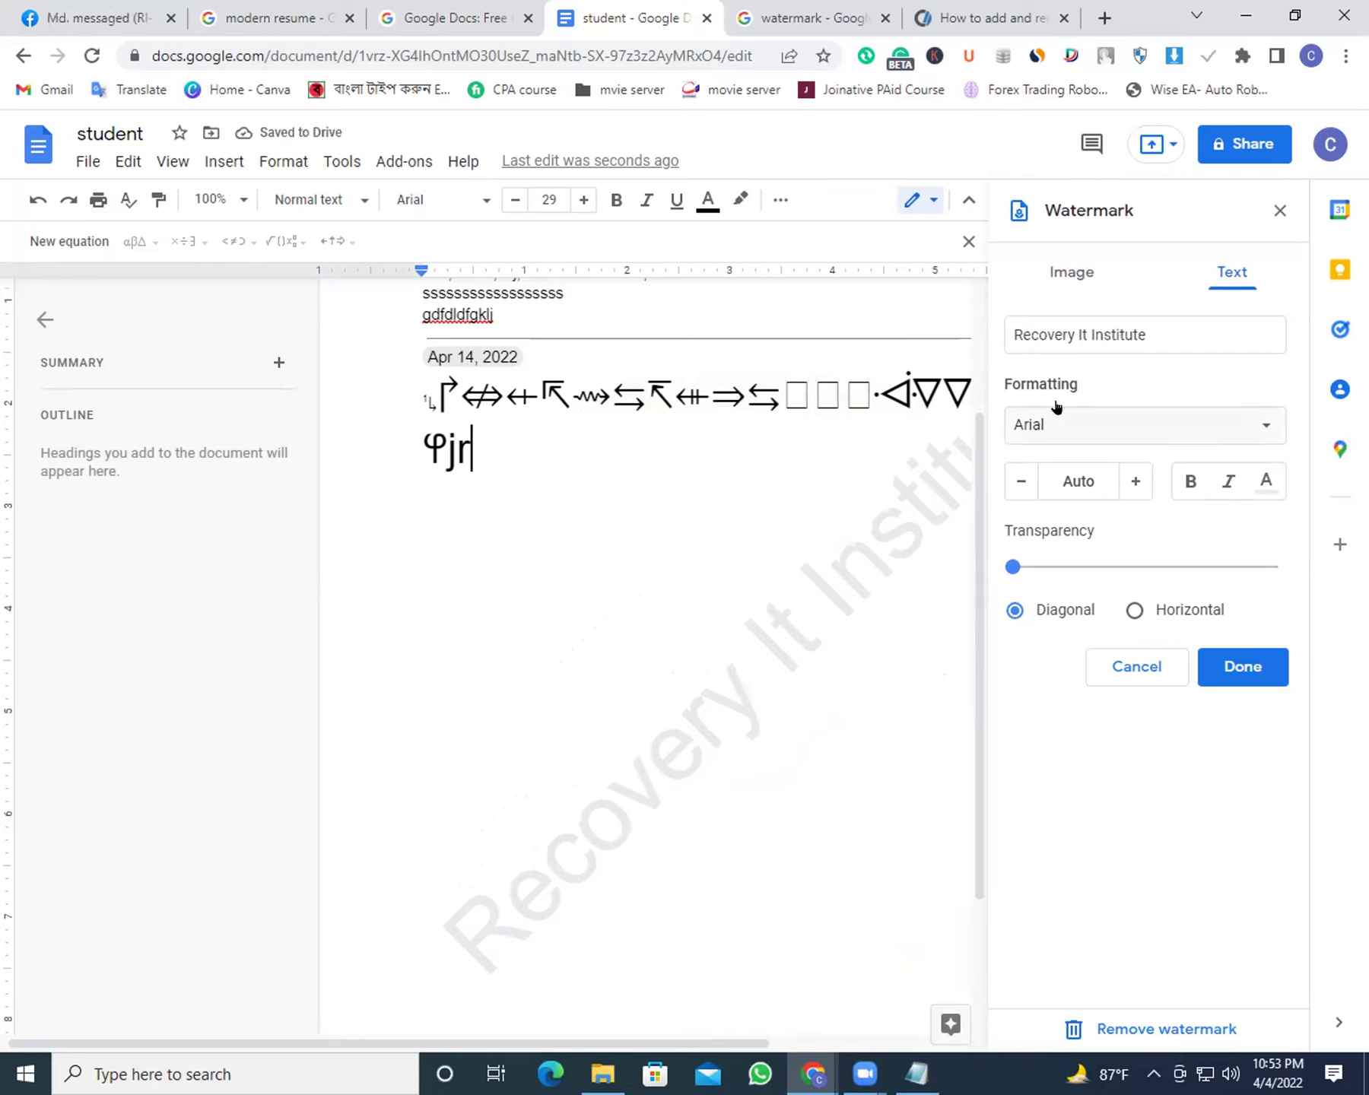
Set the watermark font to Pacifico with horizontal layout and apply it
left_click(1065, 424)
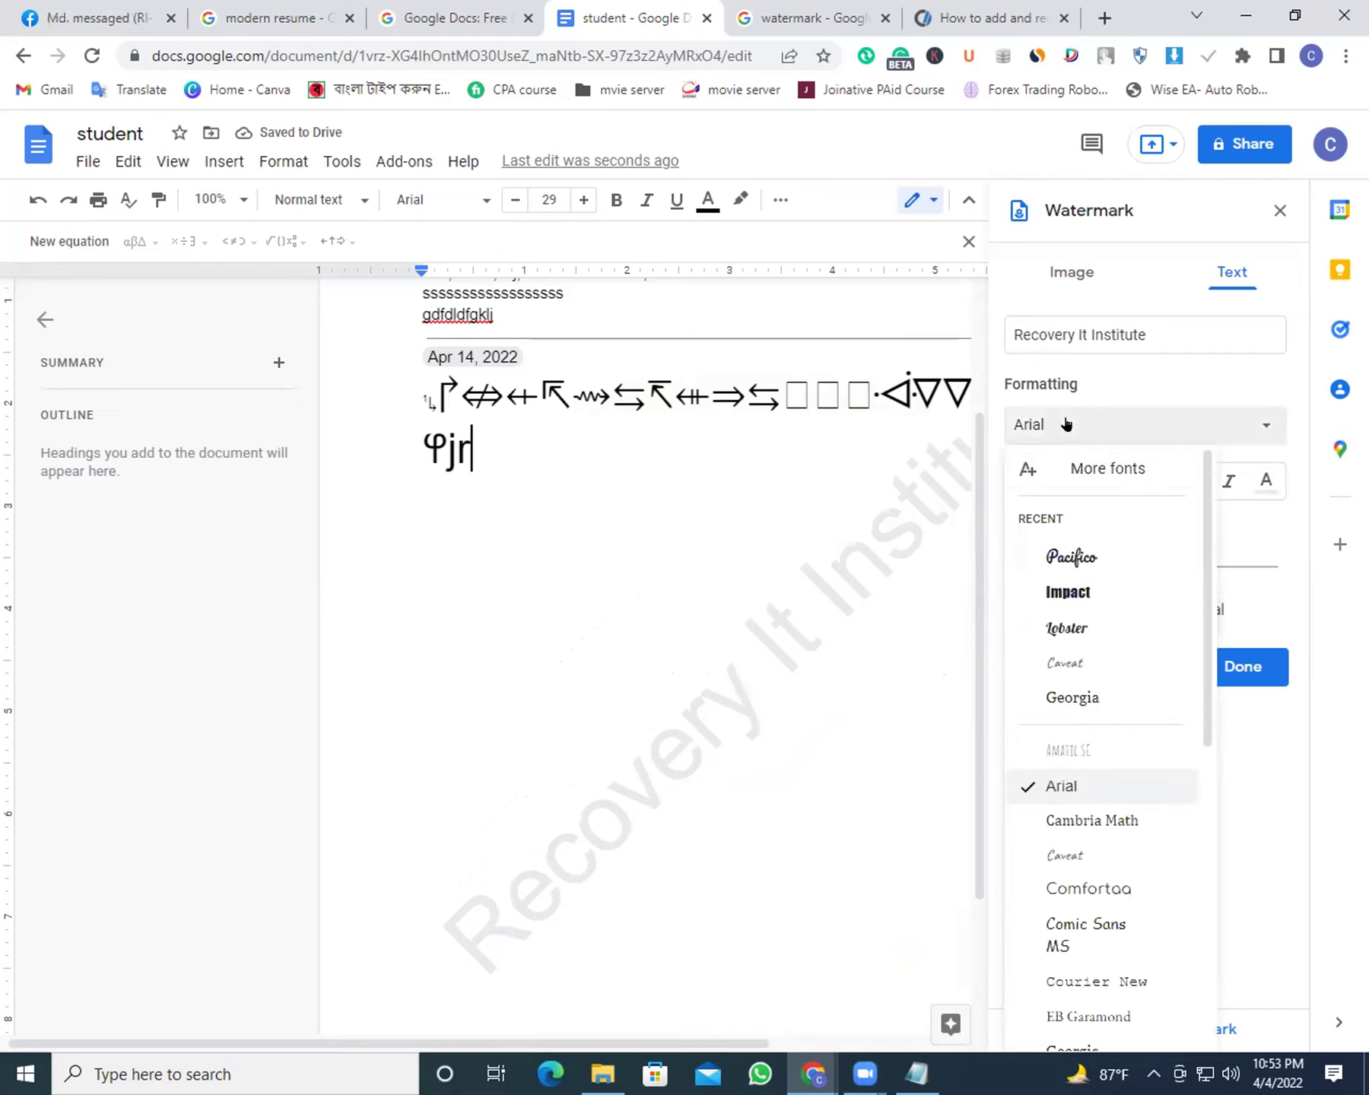
left_click(1079, 553)
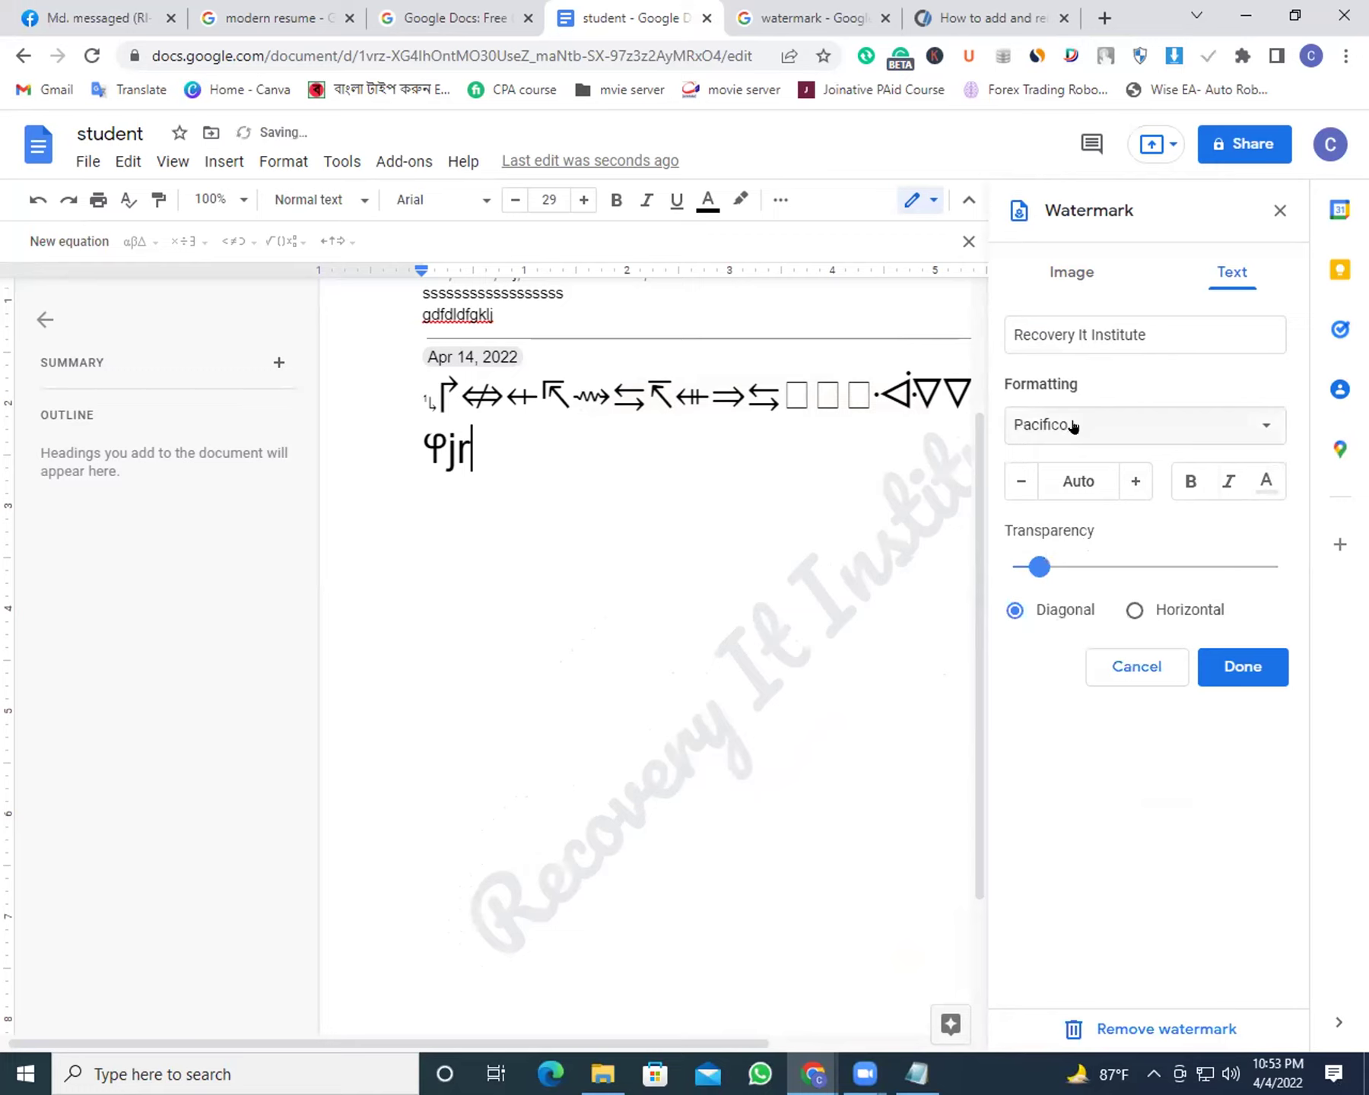
left_click_drag(1035, 561, 998, 560)
left_click(1134, 609)
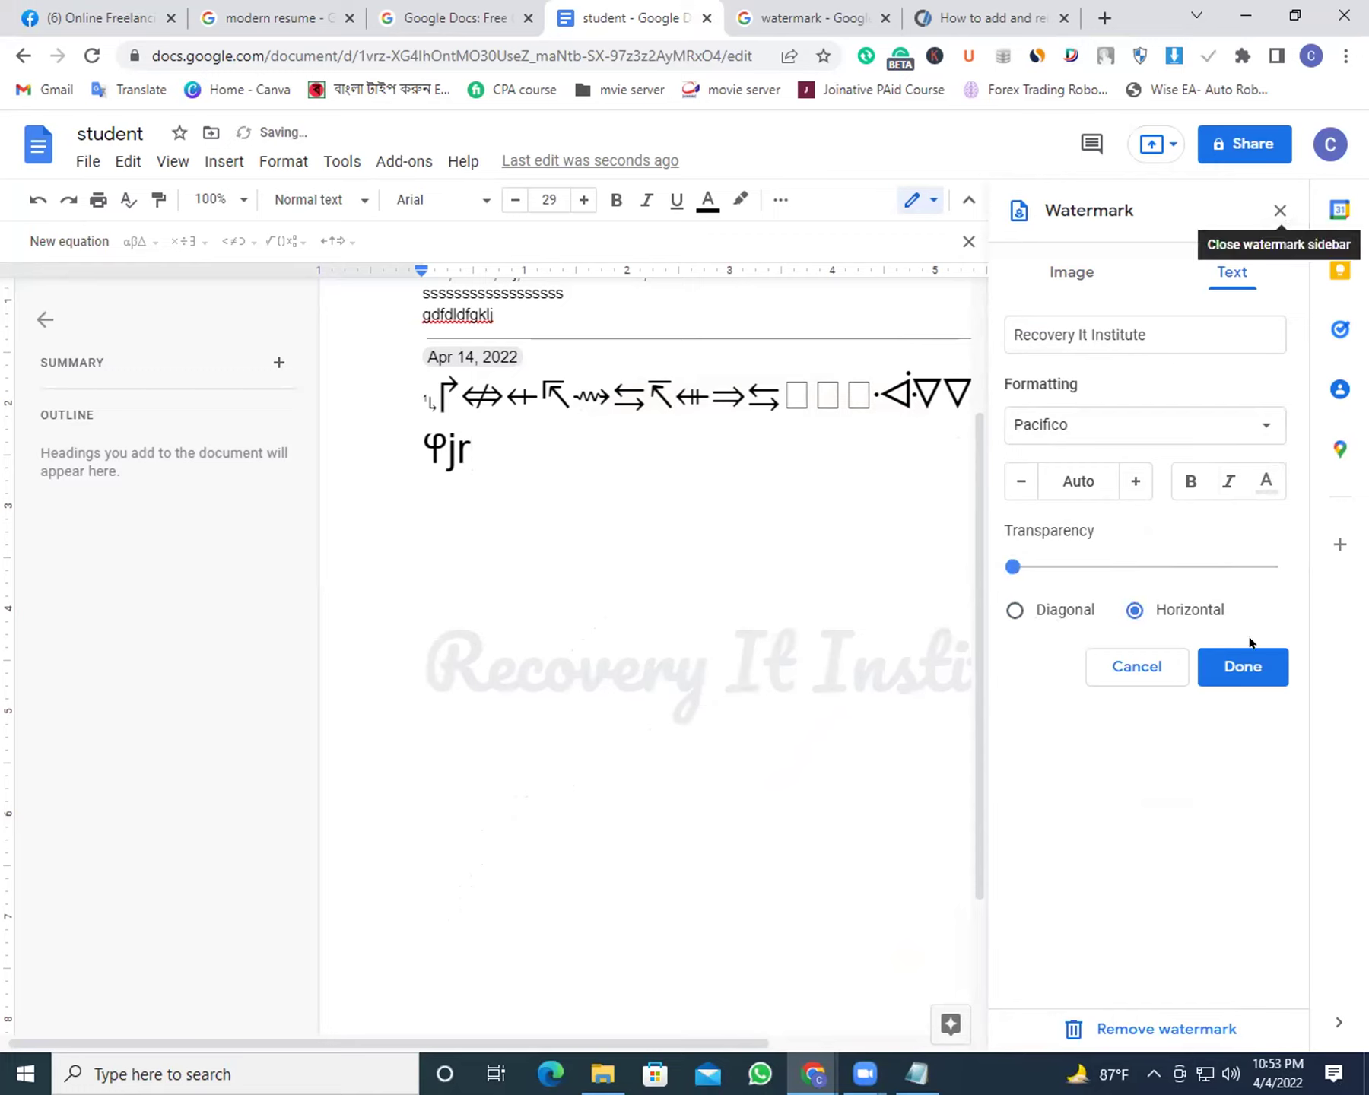
left_click(1251, 666)
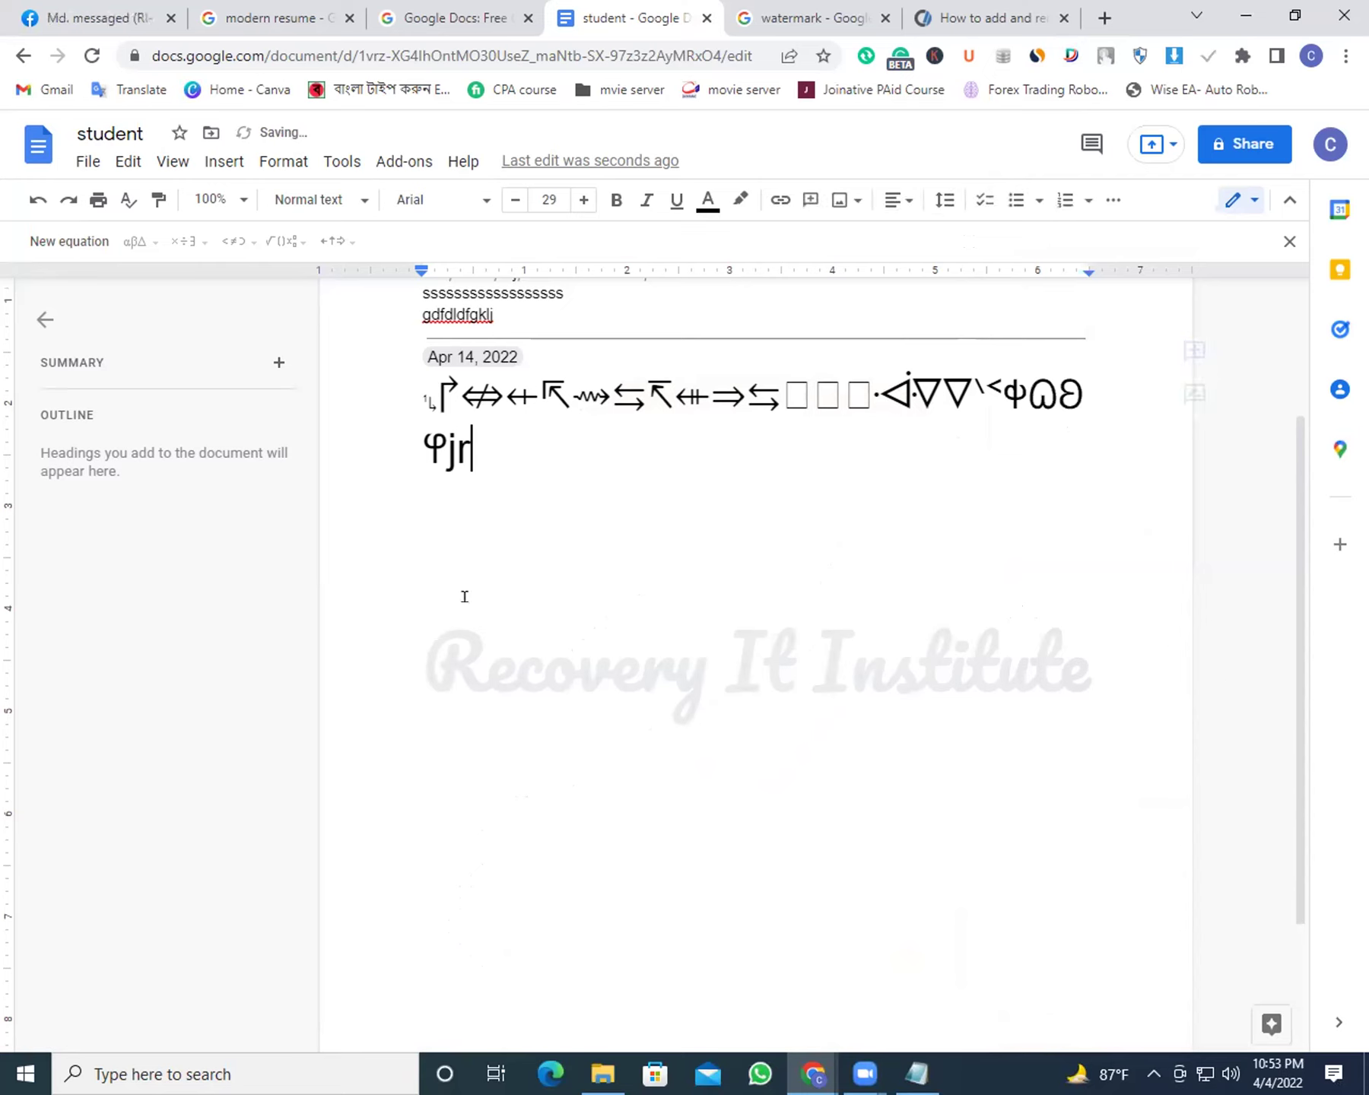
Add page numbers at the top right of the header, so page 1 shows 1
left_click(216, 162)
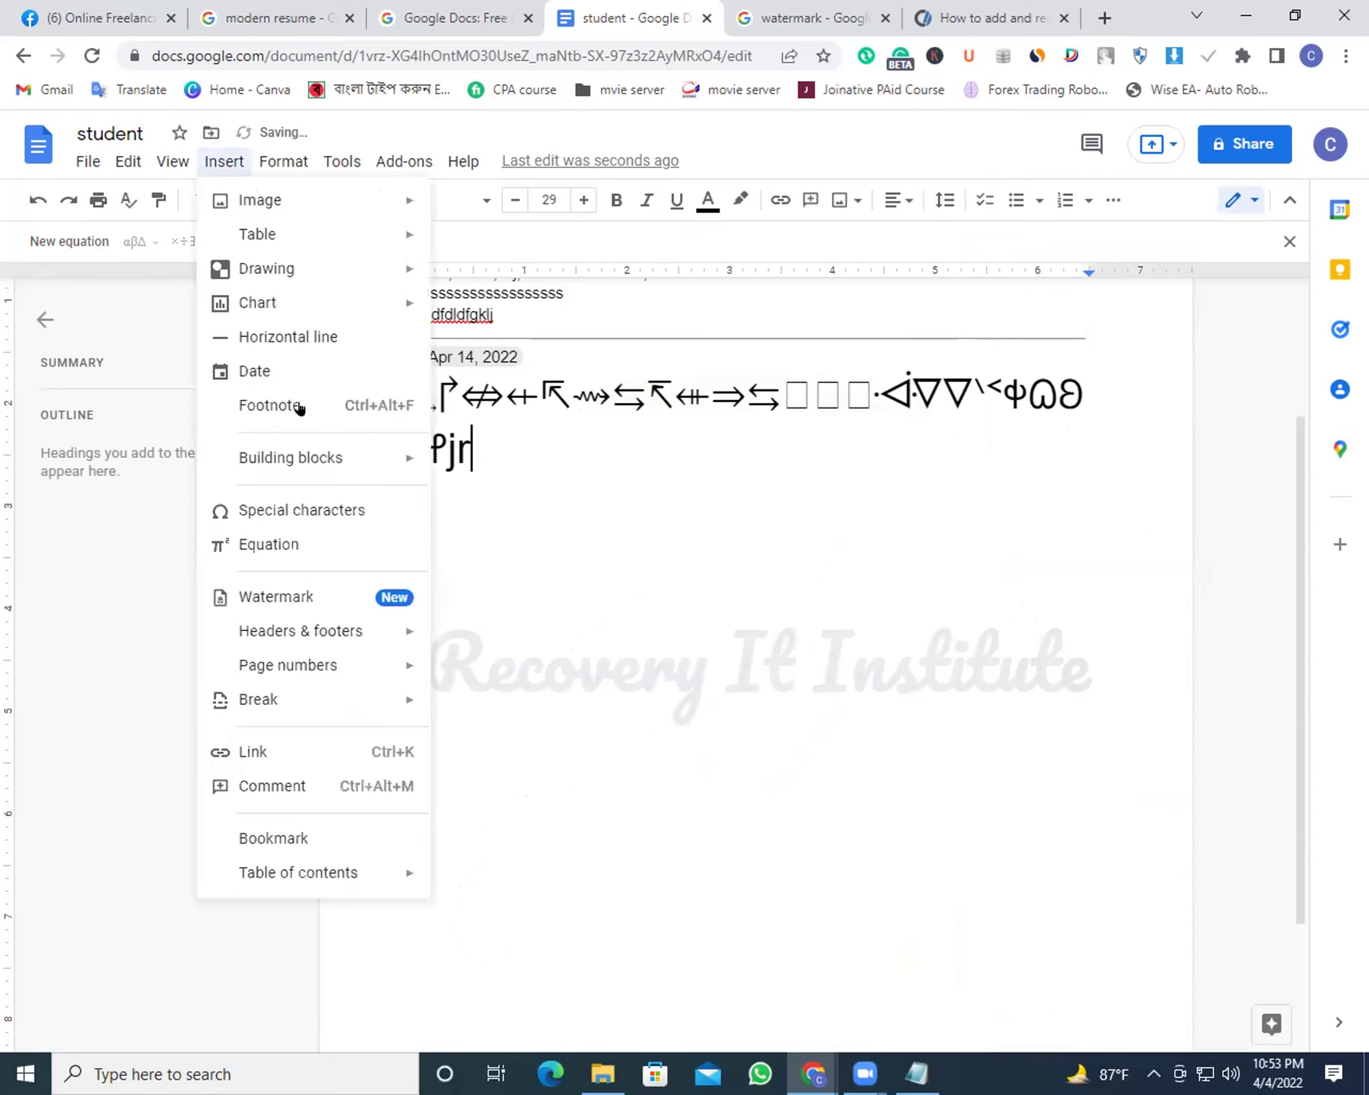
mouse_move(352, 625)
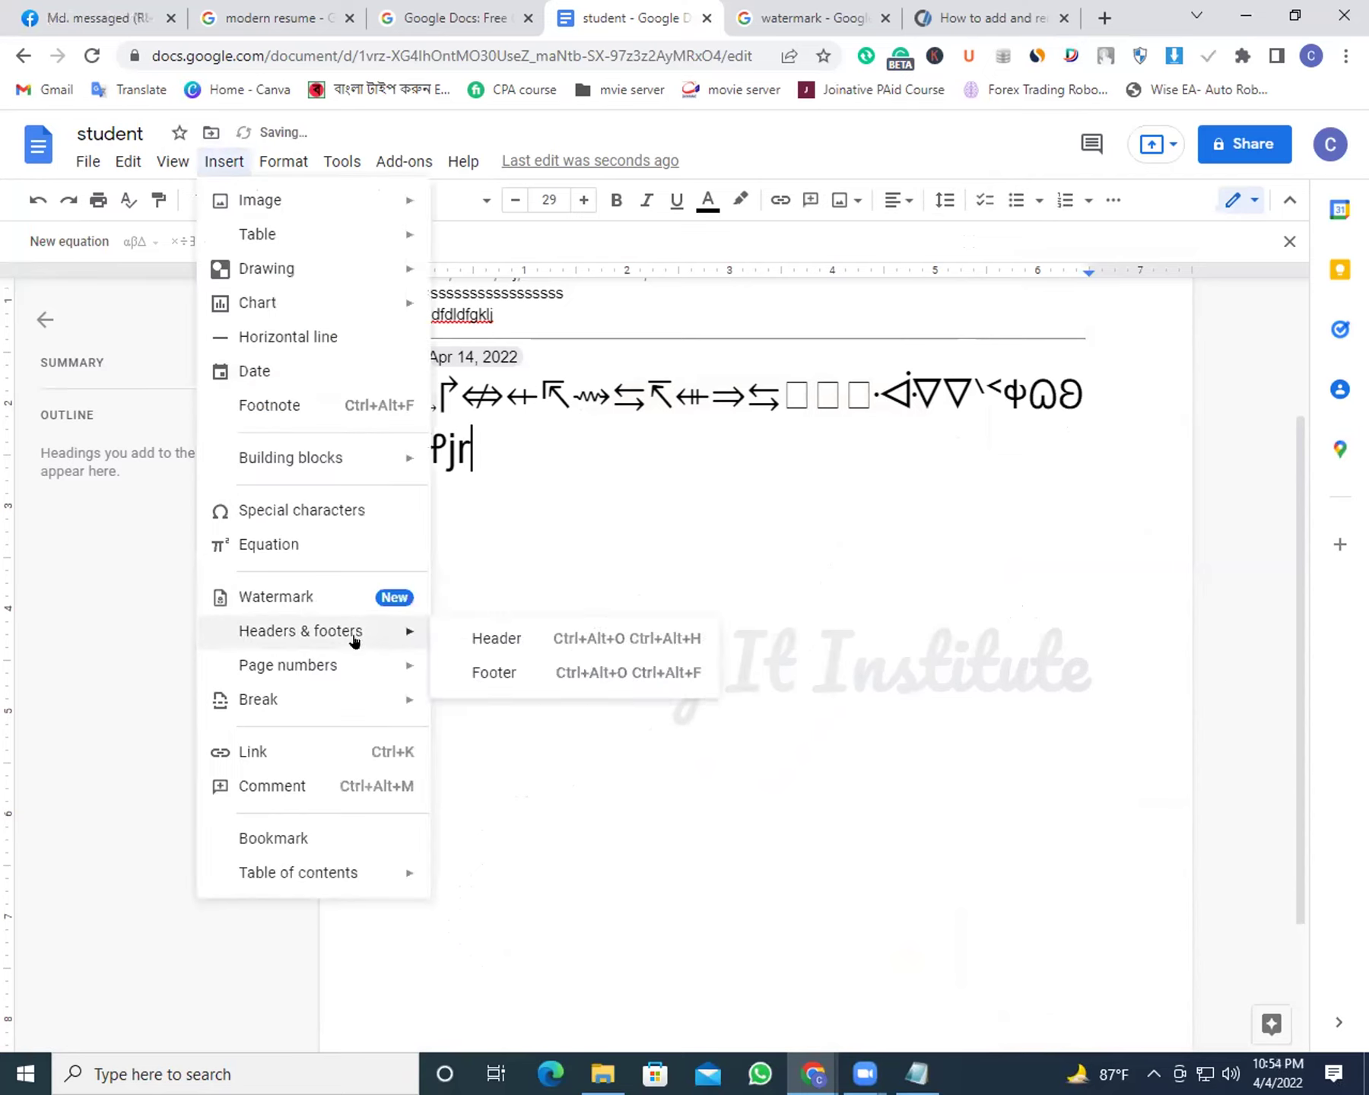
mouse_move(374, 661)
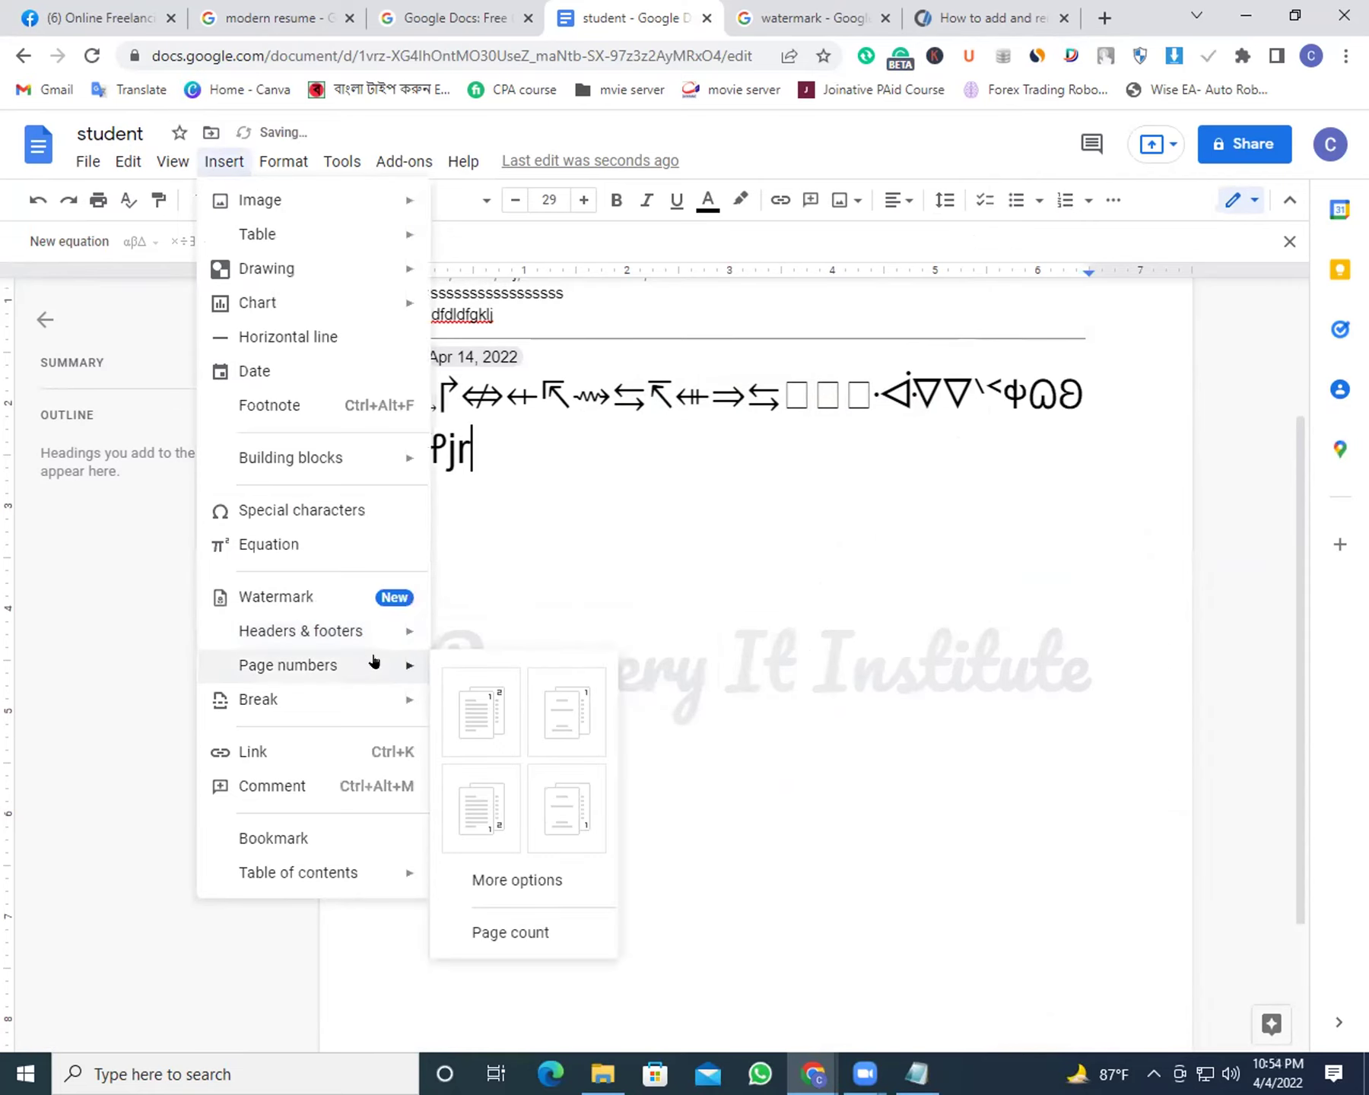
left_click(452, 684)
left_click(1146, 550)
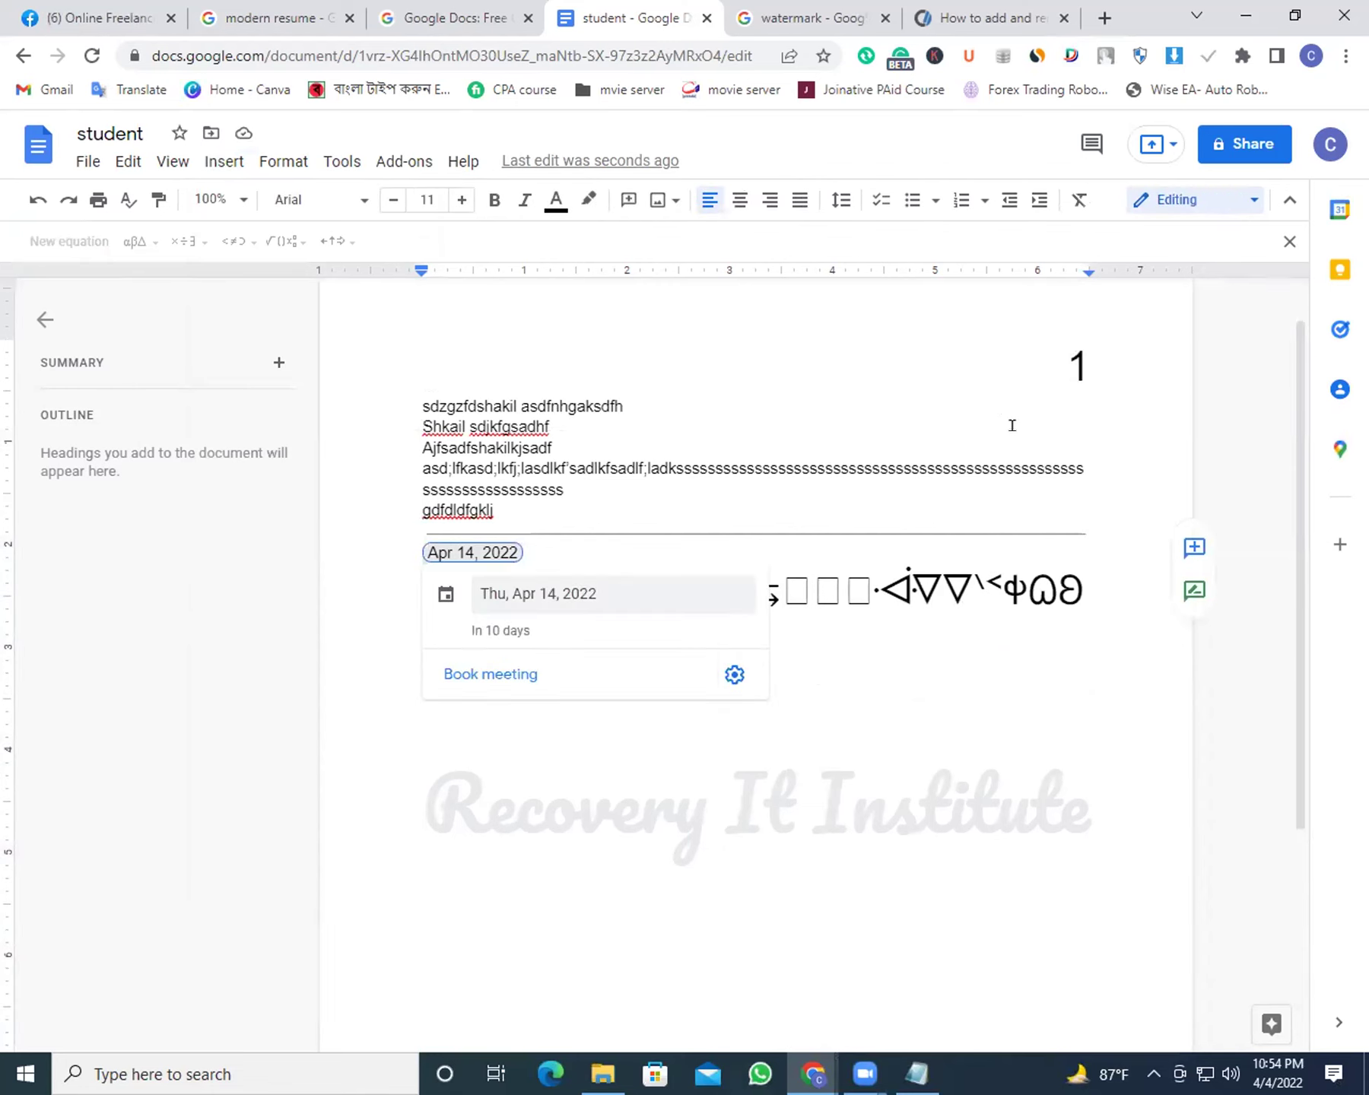
left_click(202, 162)
mouse_move(340, 676)
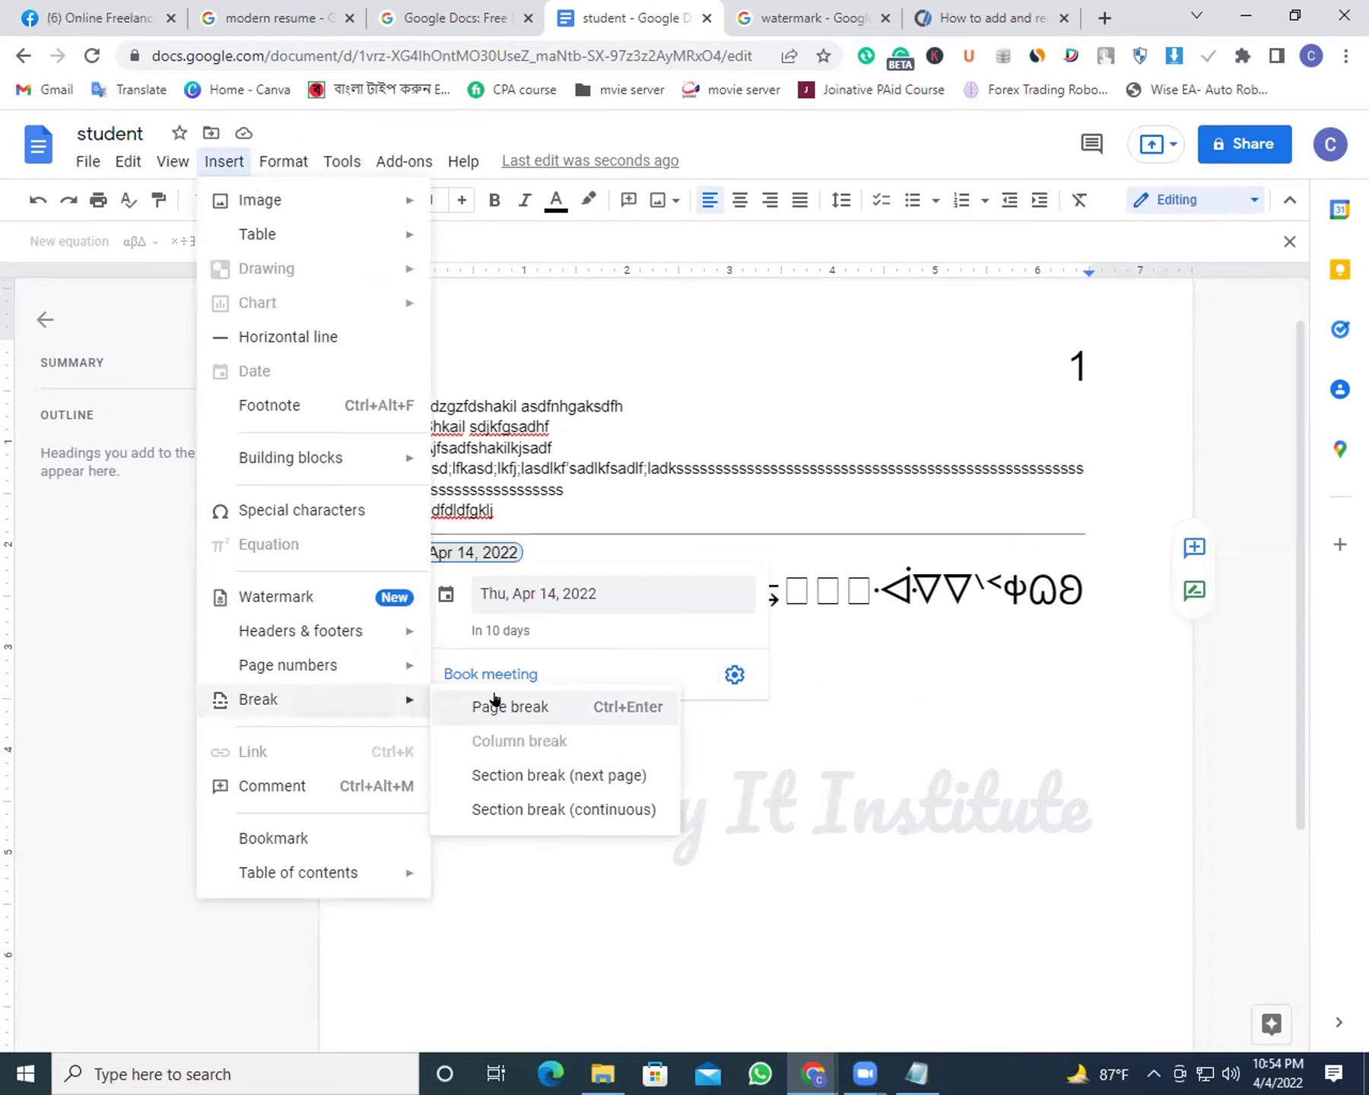
left_click(992, 651)
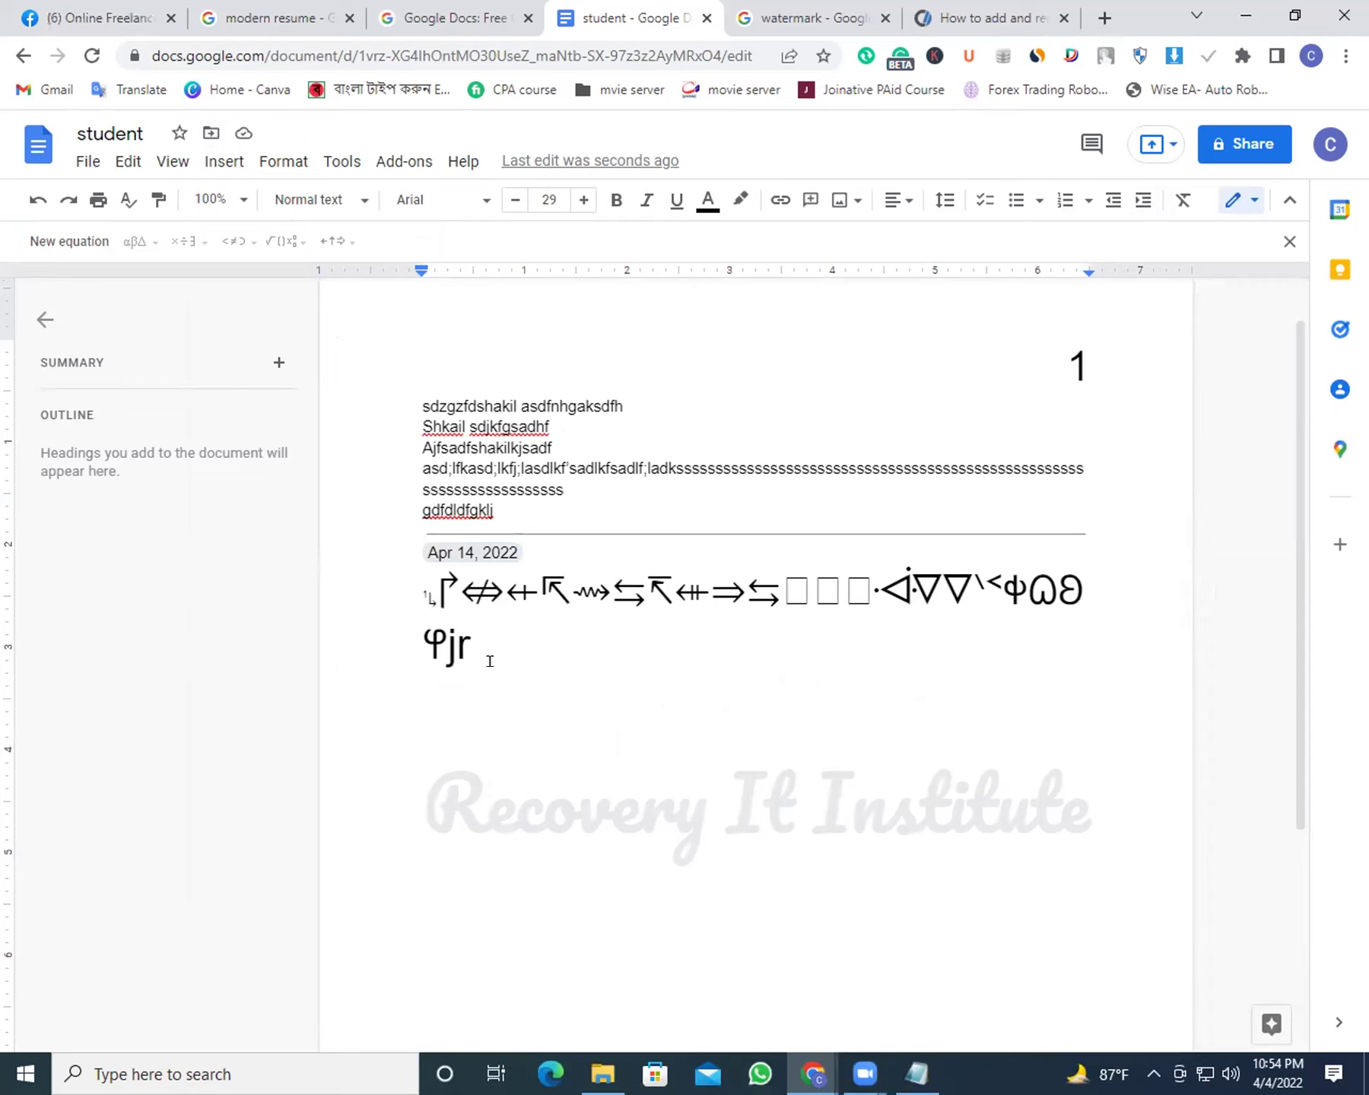
Insert a page break after the symbol line
left_click(213, 161)
mouse_move(397, 696)
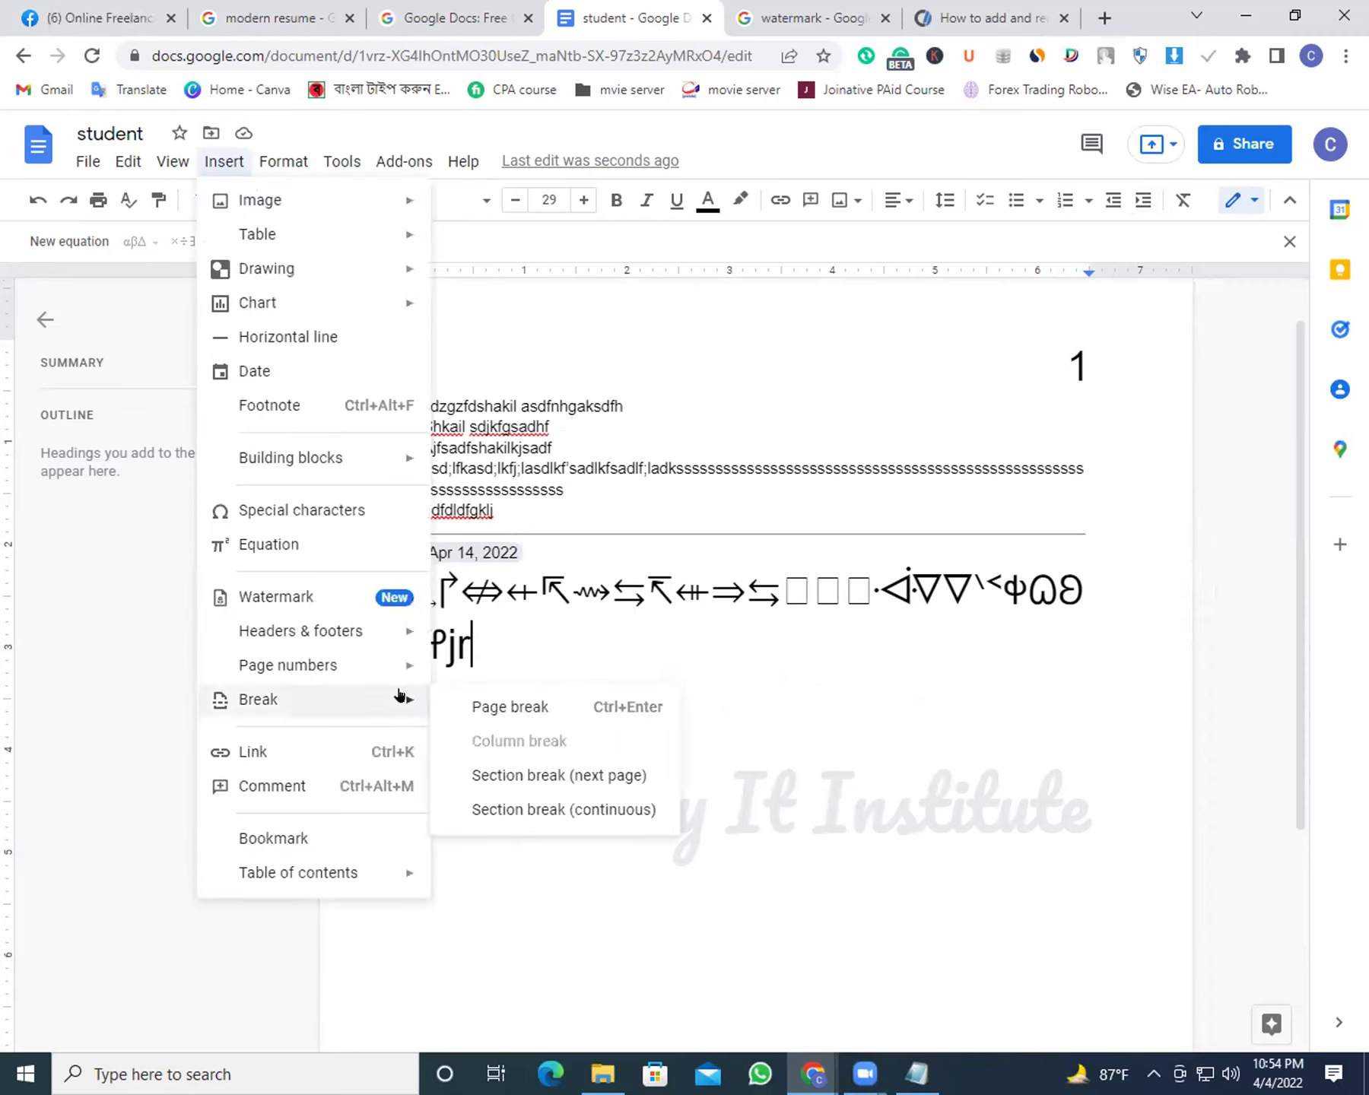
left_click(531, 700)
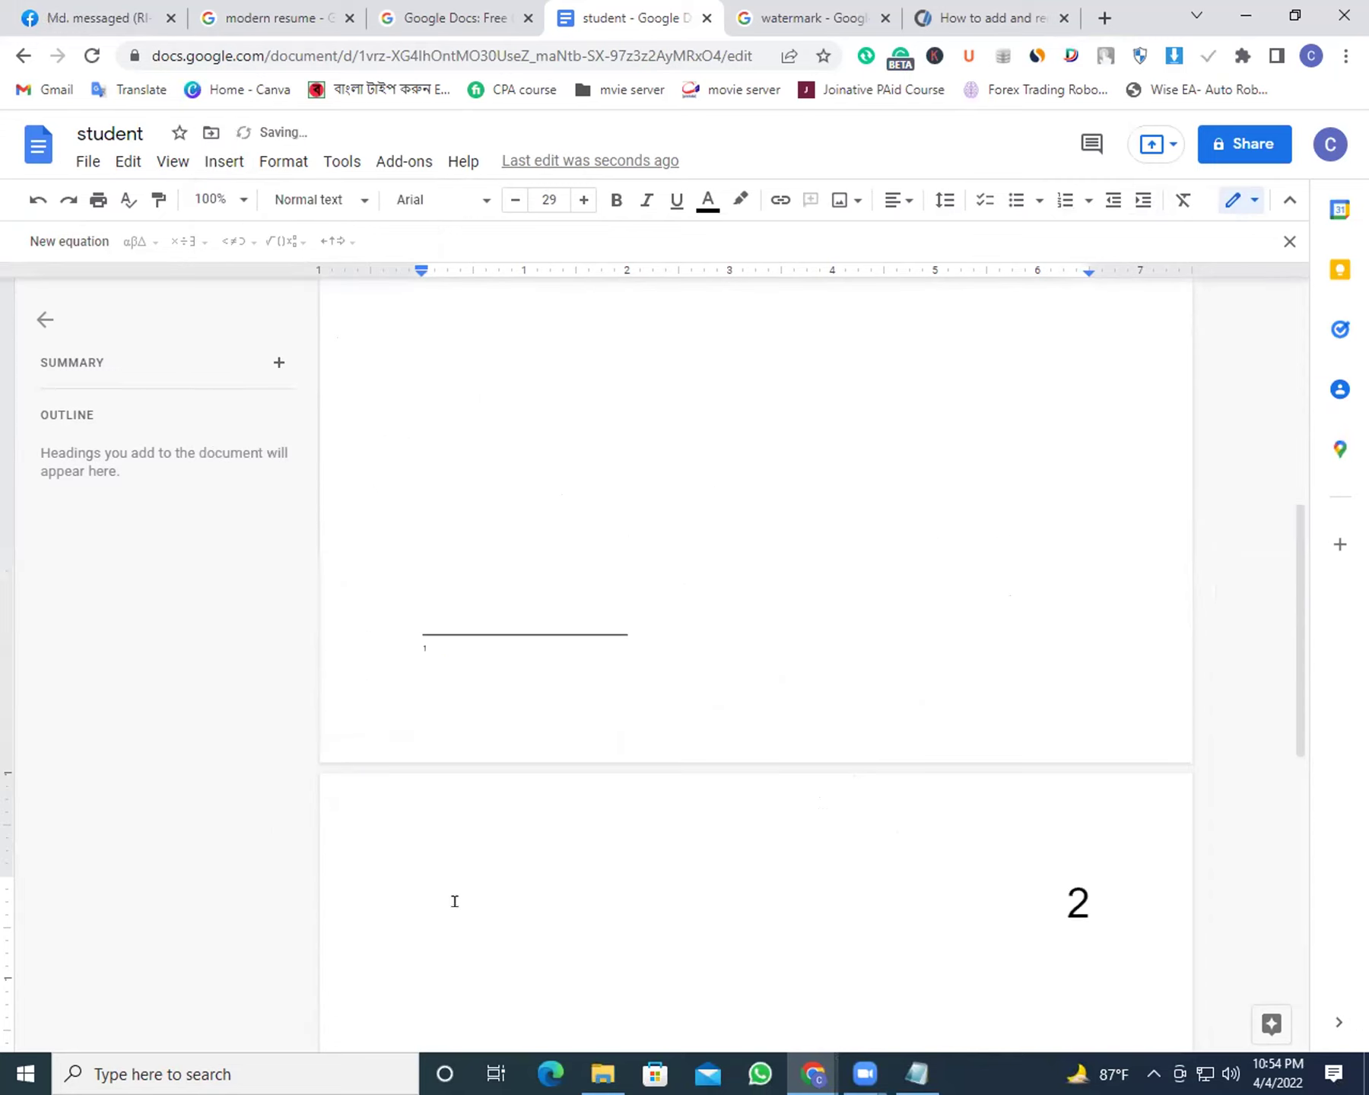
scroll(1305, 636, "down", 4)
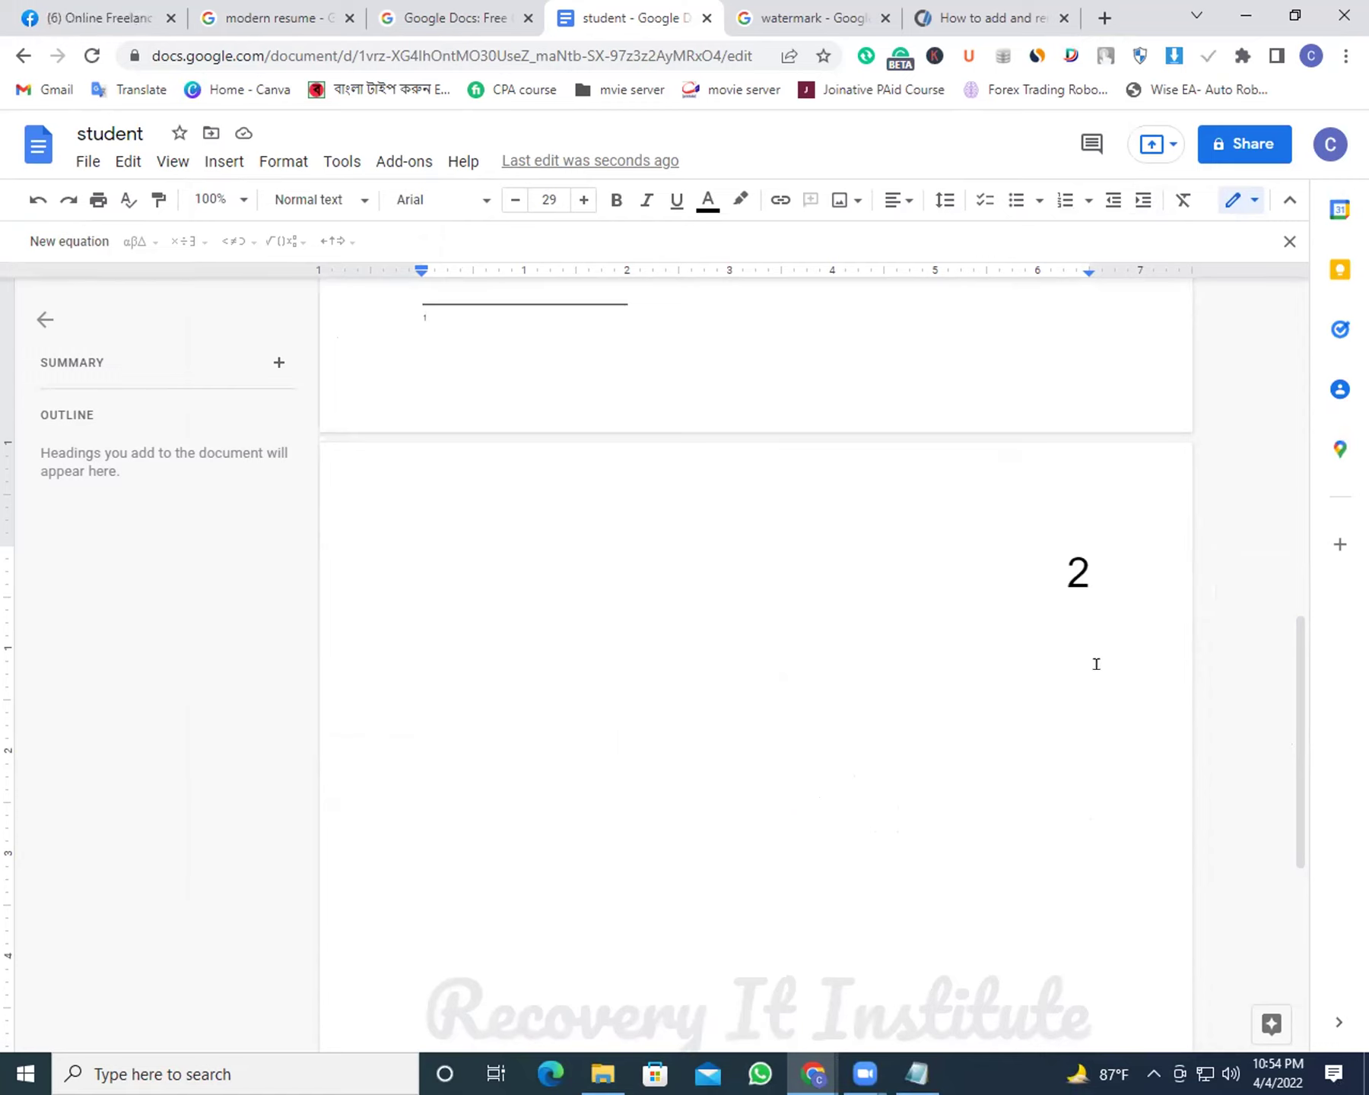
Add a section break that starts the next page
left_click(213, 162)
mouse_move(365, 684)
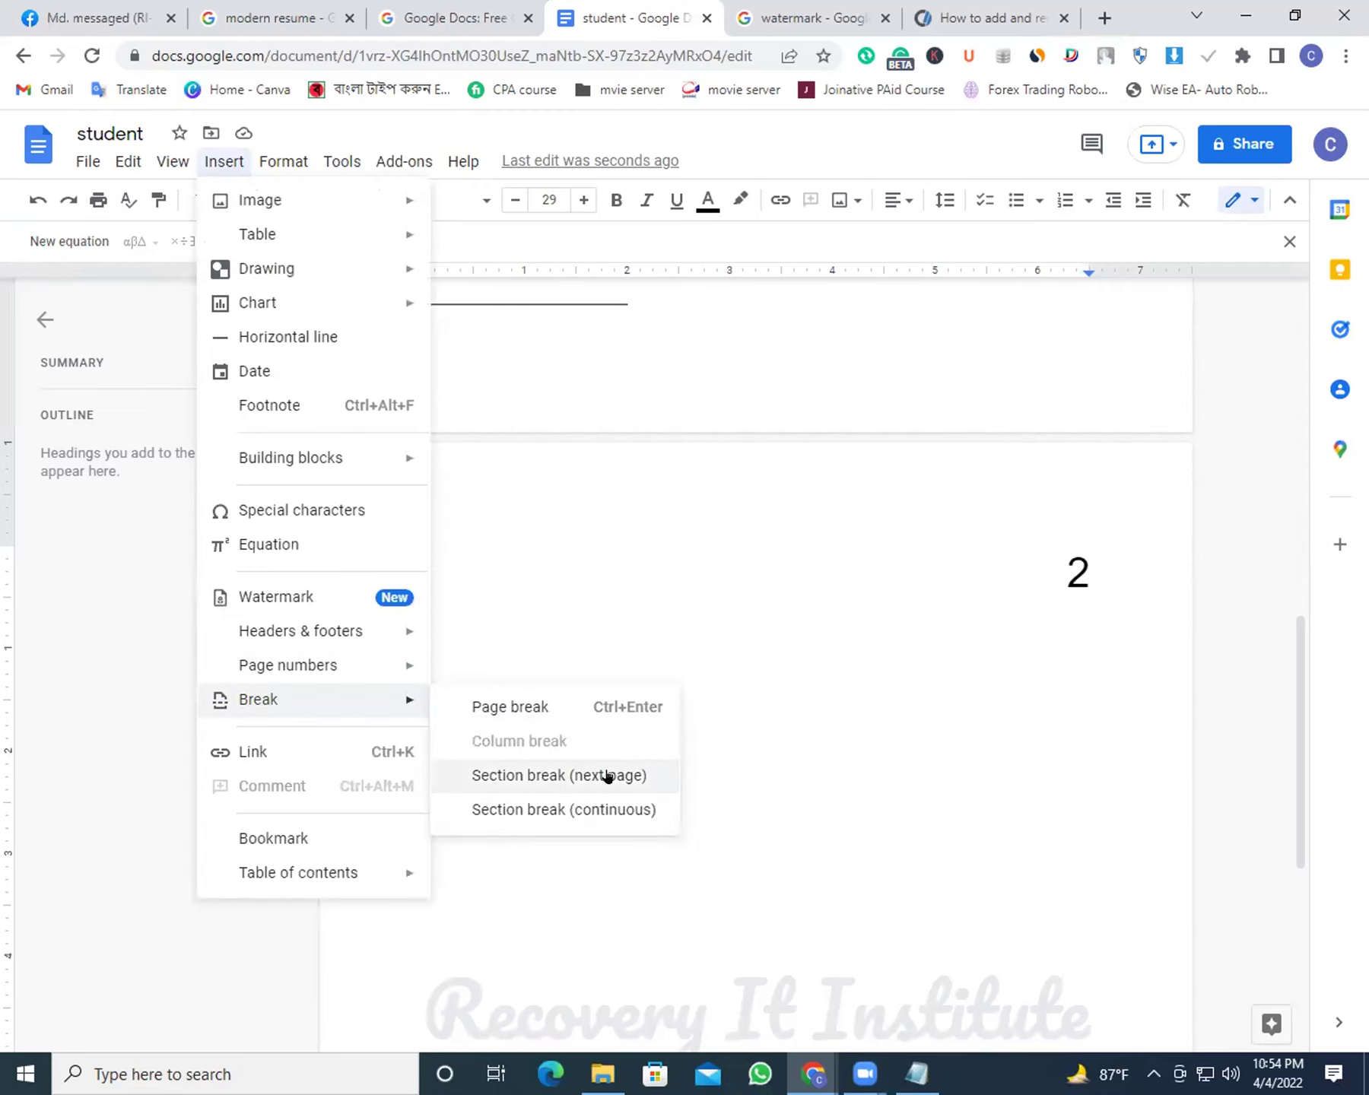
left_click(1282, 581)
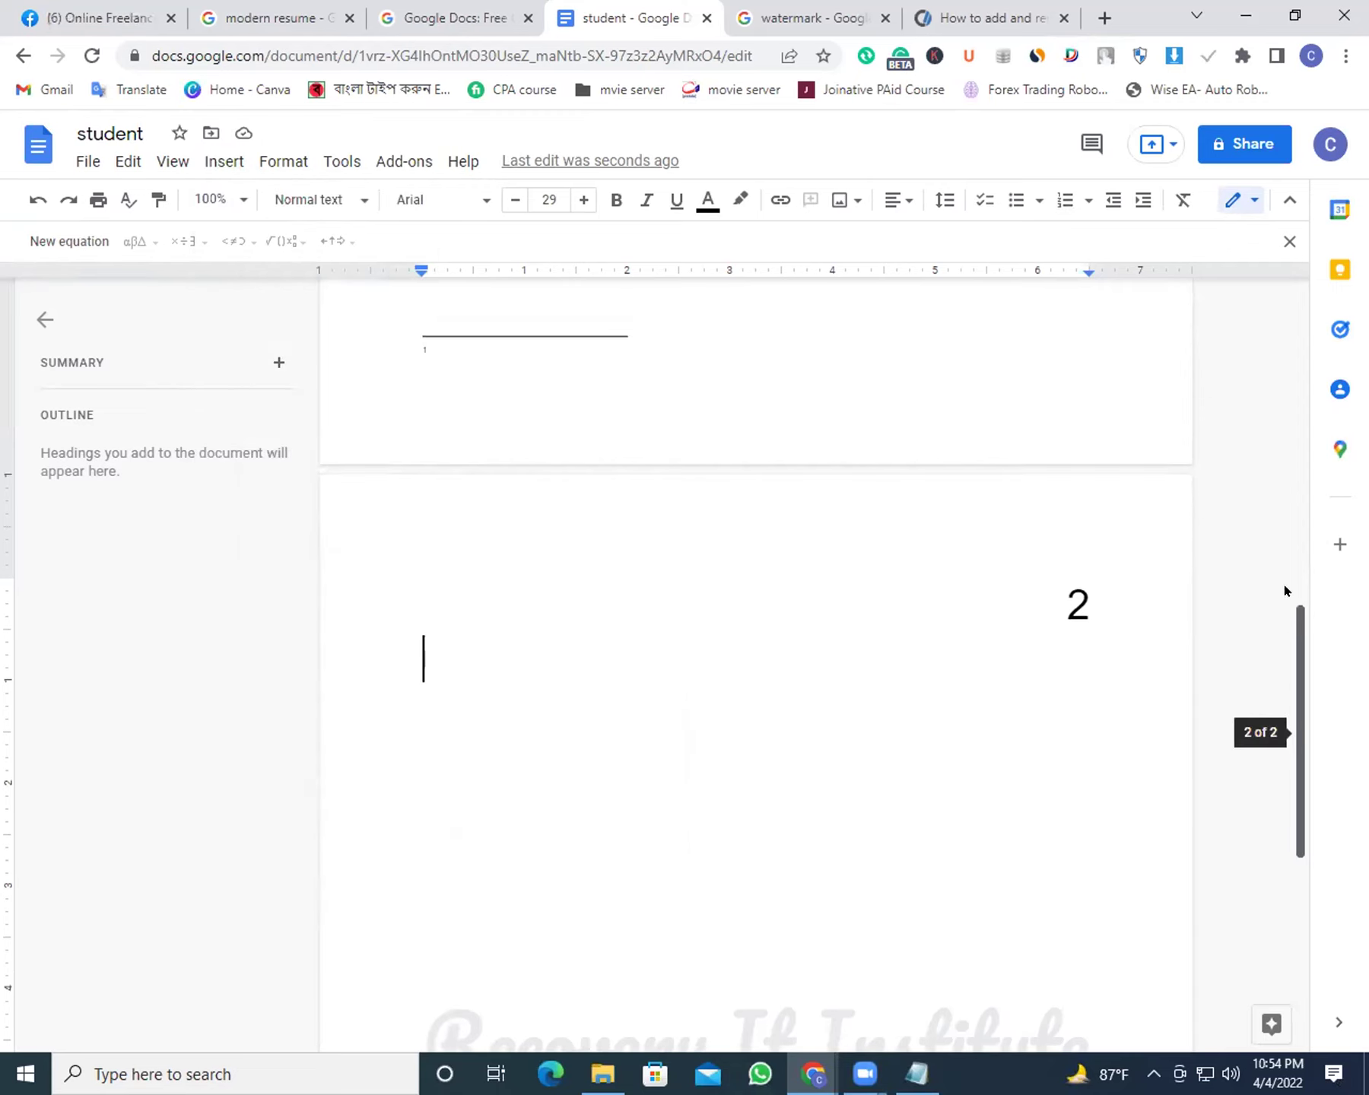
scroll(1271, 307, "up", 5)
Delete the stray 'rt' and the empty second page, leaving a single page
left_click_drag(1299, 445, 994, 578)
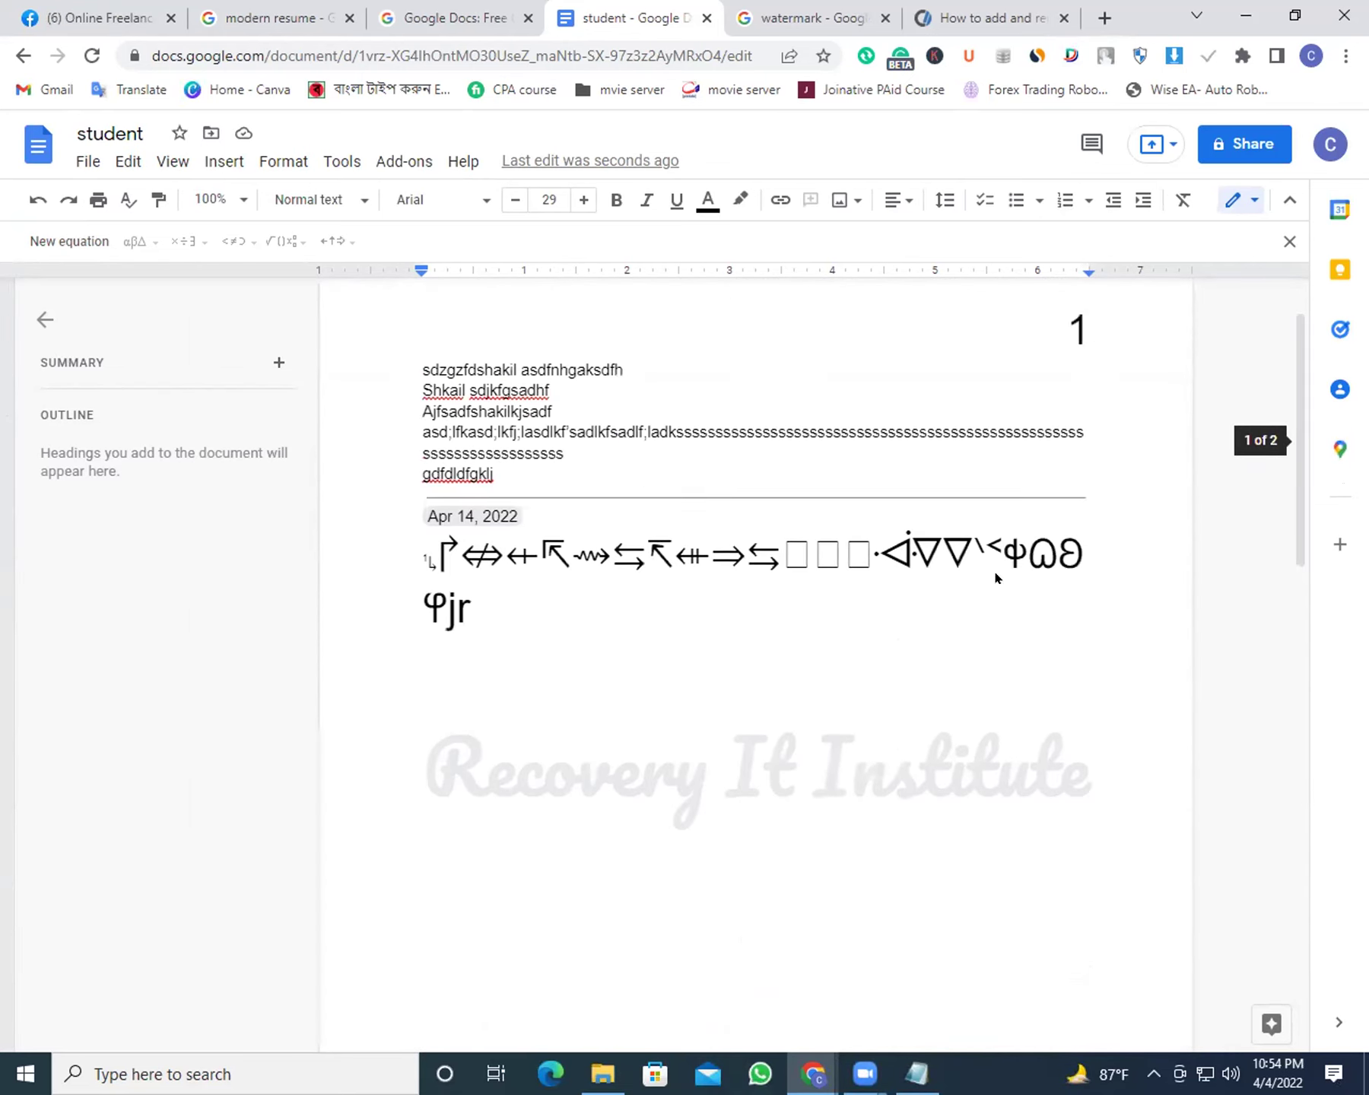
key("Down")
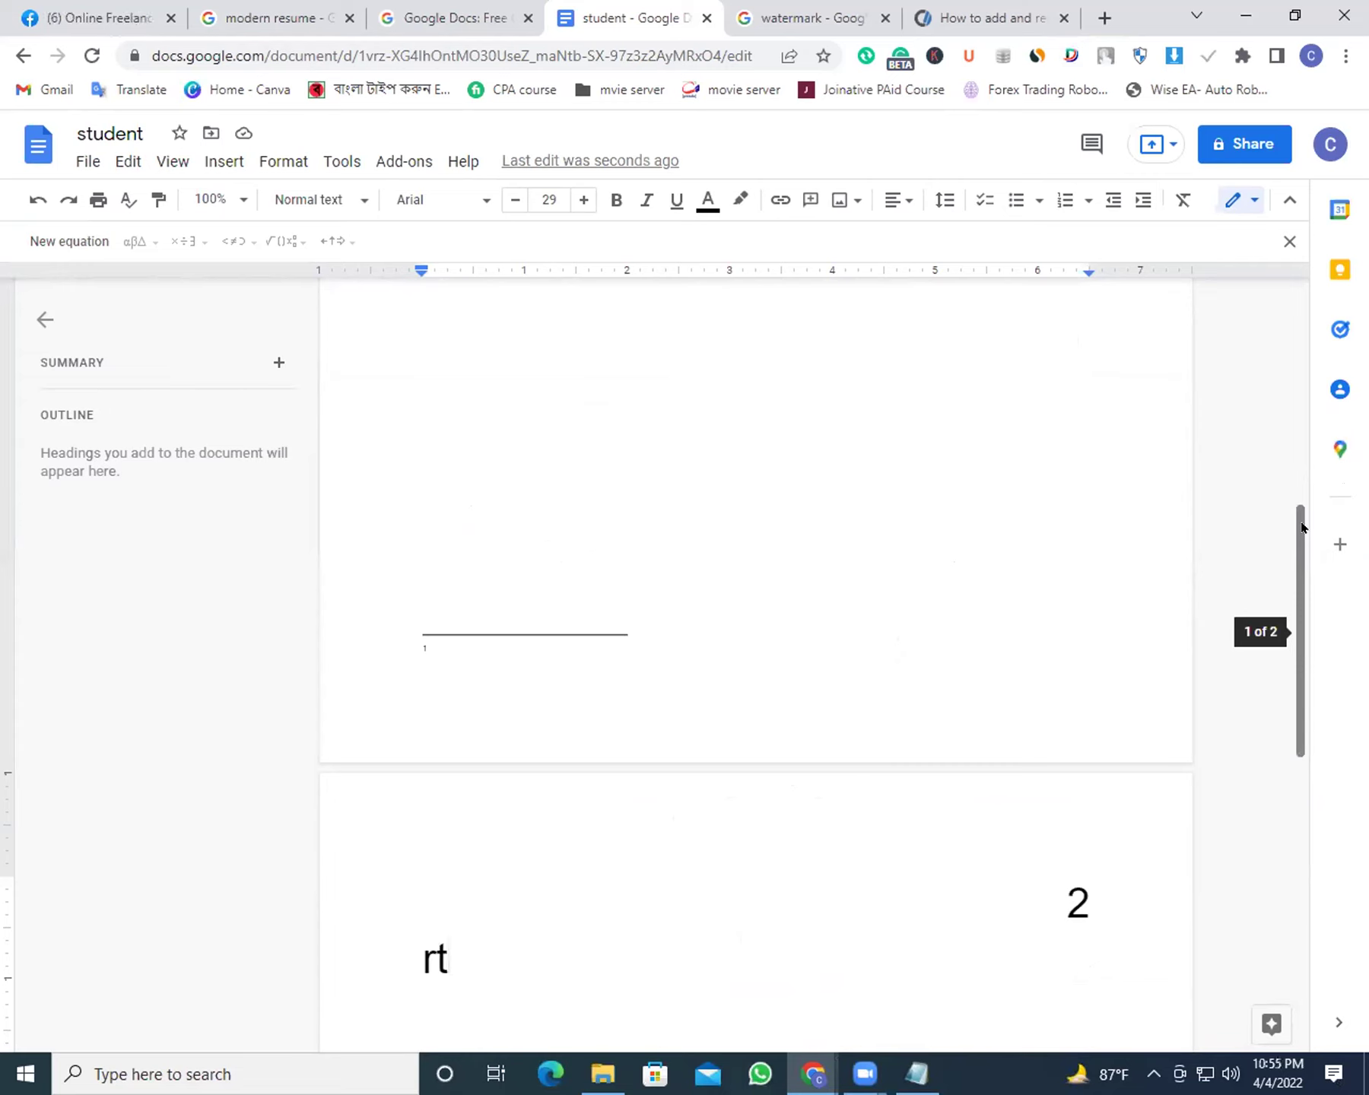
left_click_drag(1302, 527, 1296, 610)
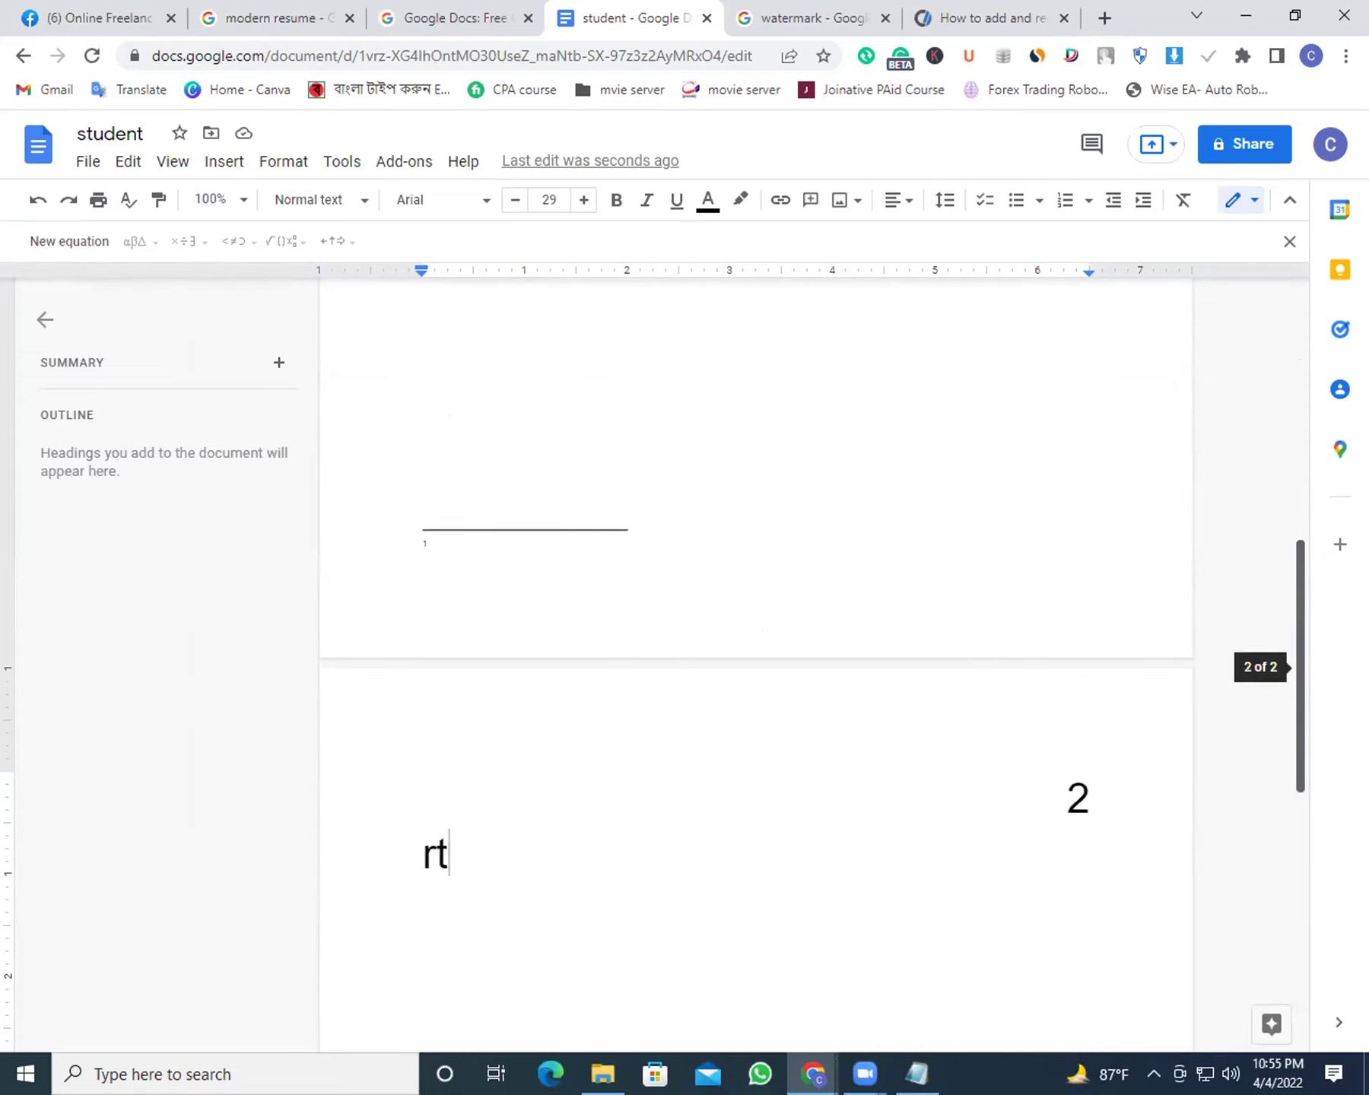
key("BackSpace")
key("BackSpace")
key("BackSpace")
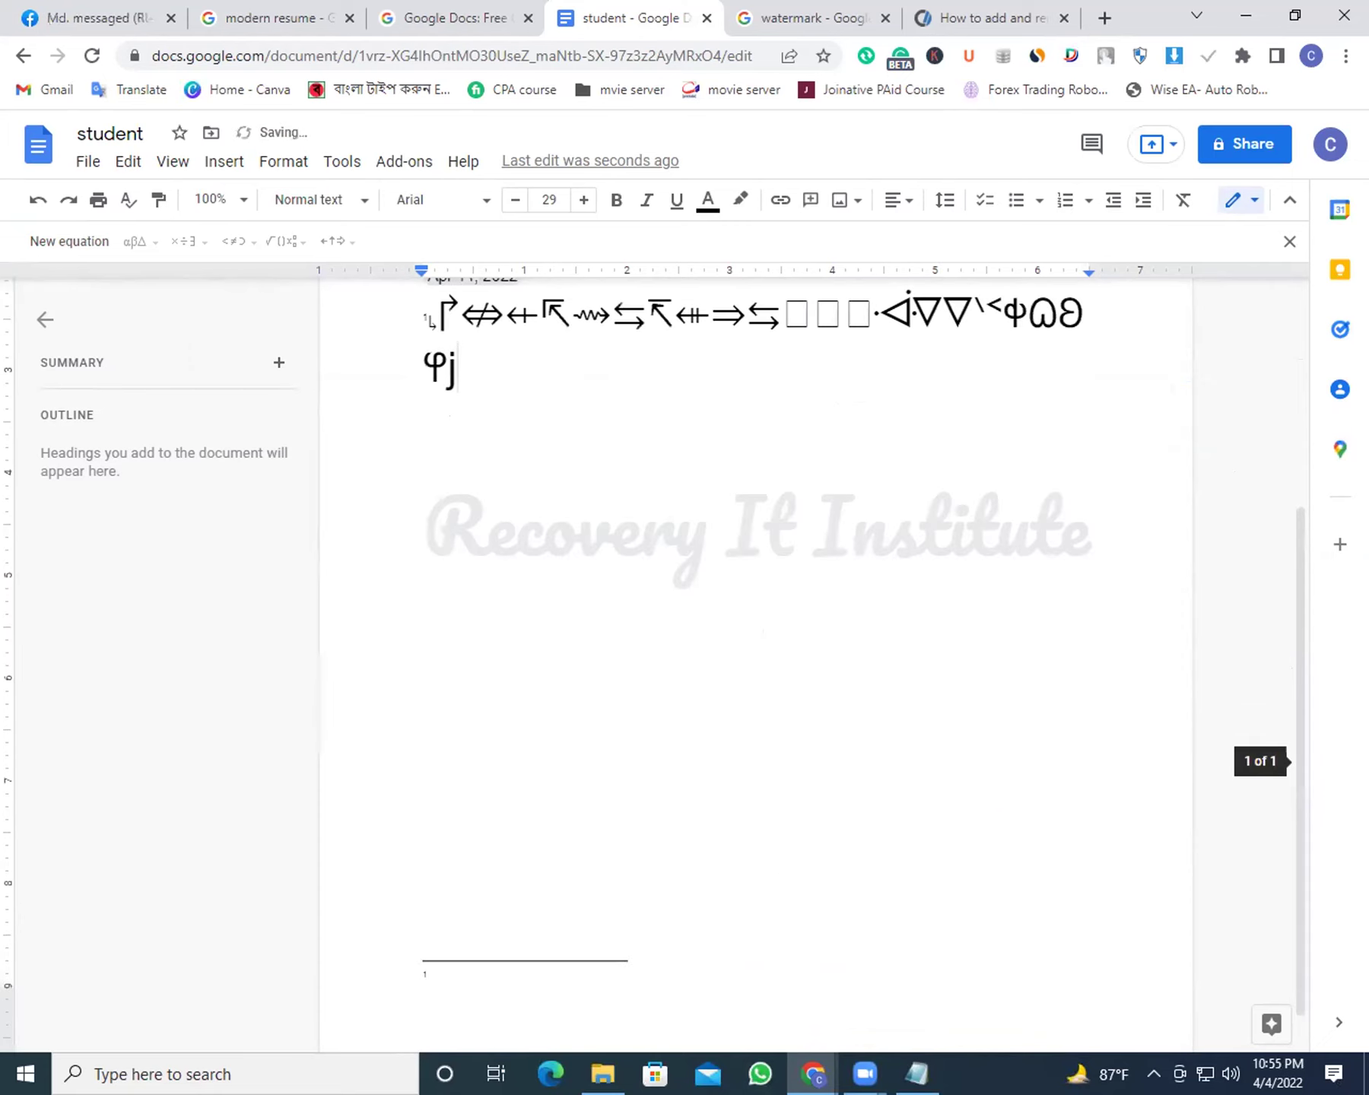
scroll(1303, 508, "up", 4)
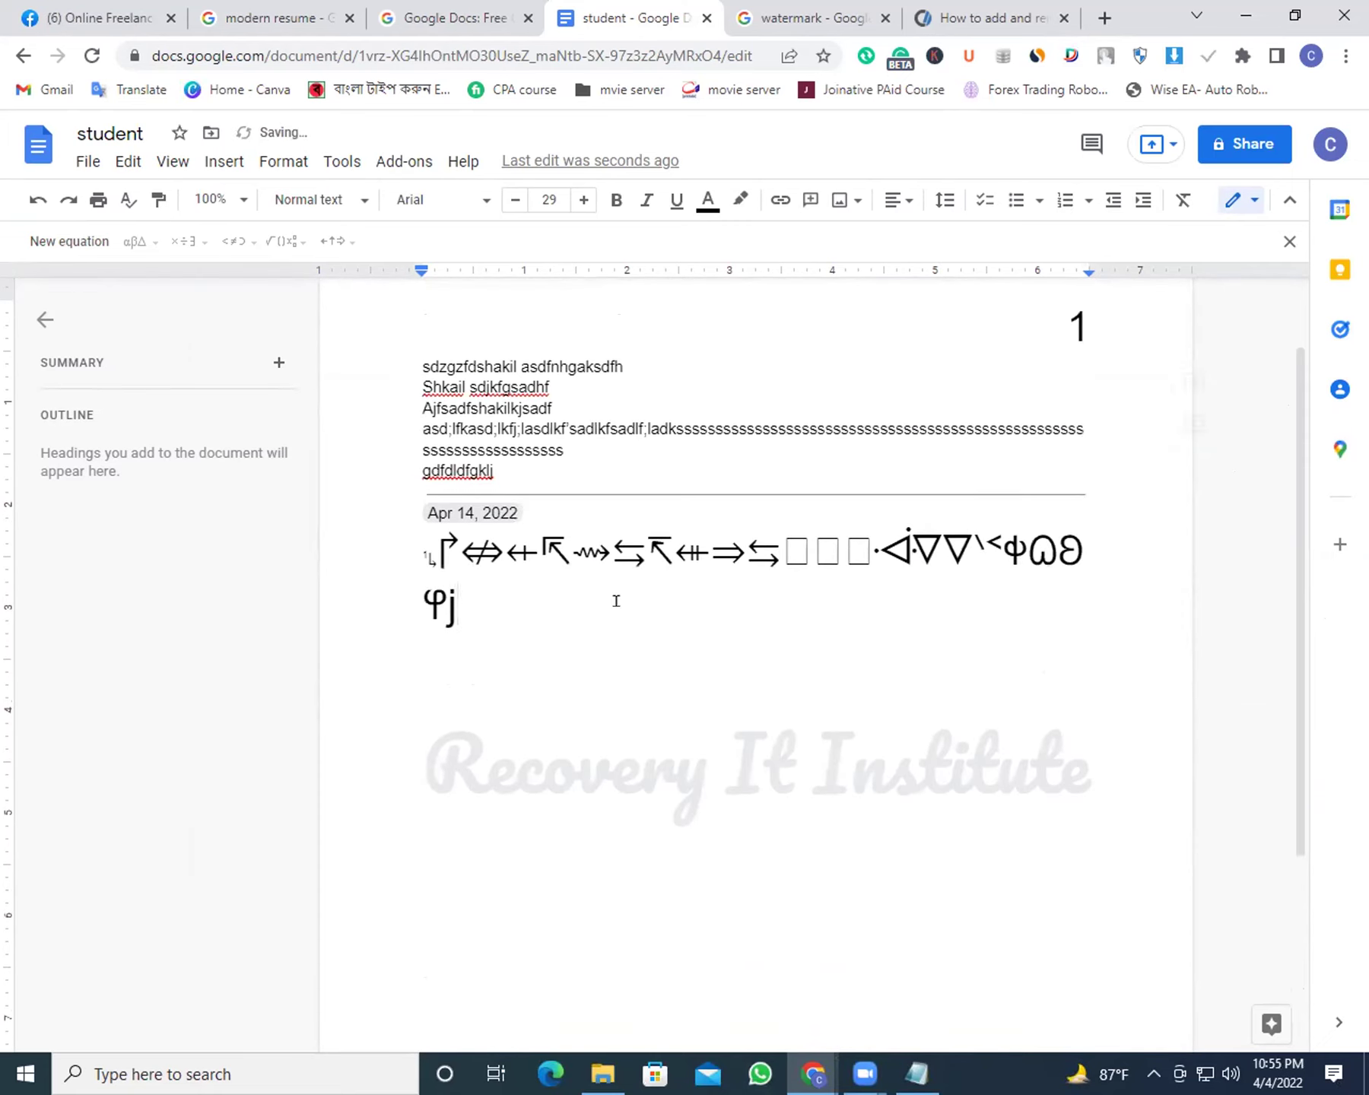
Insert a section break that starts a new page
left_click(224, 162)
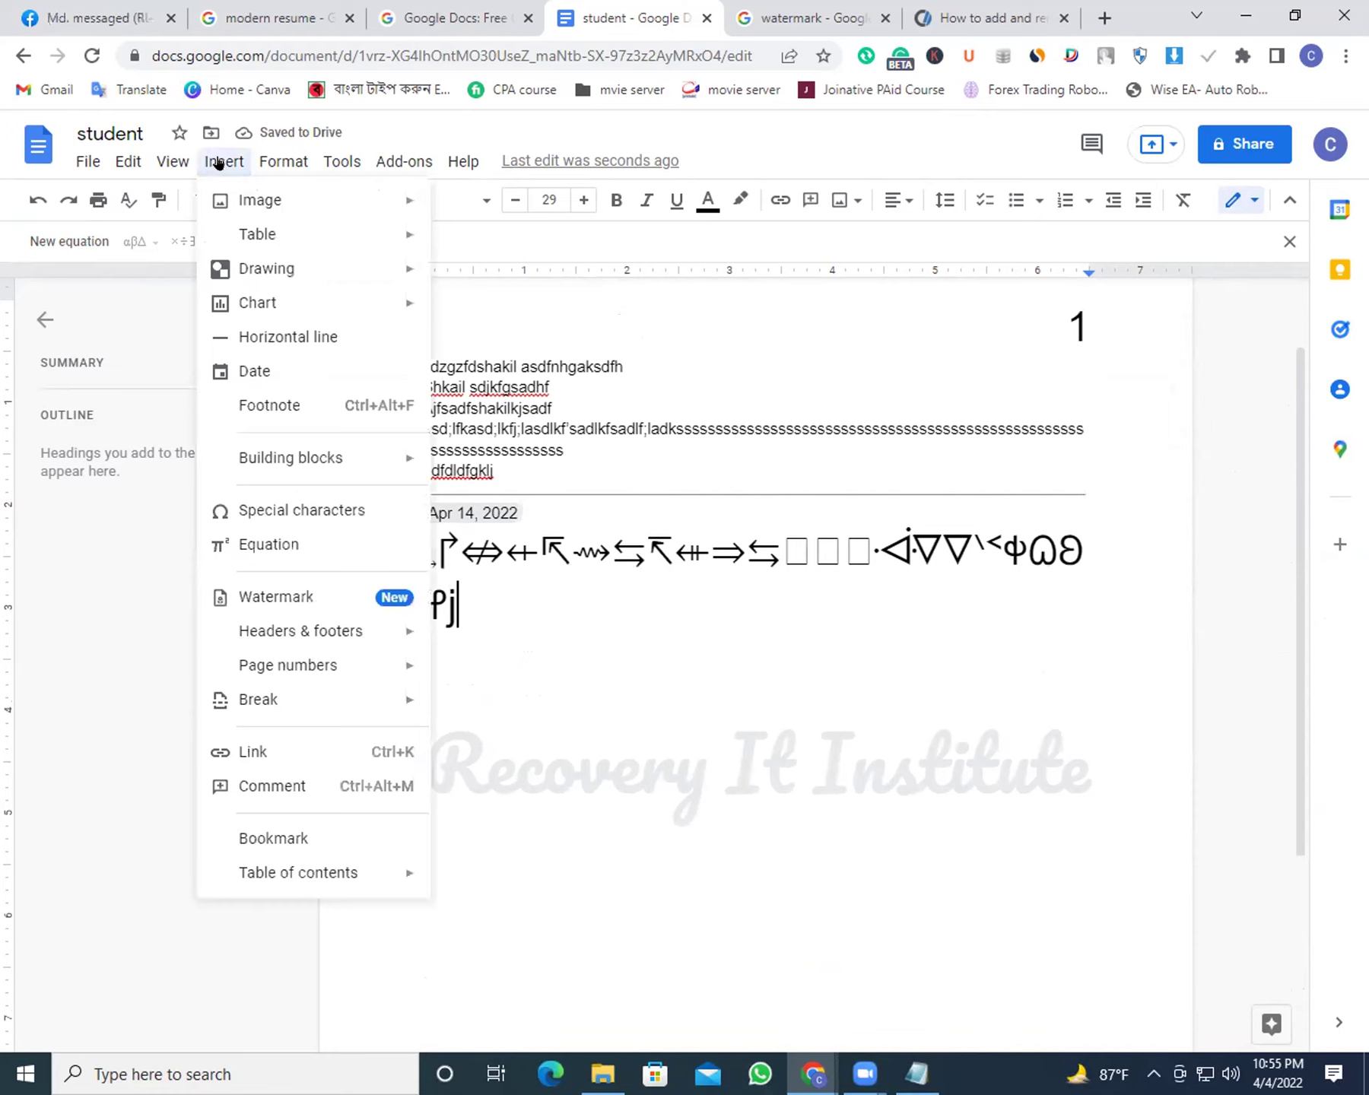
mouse_move(321, 708)
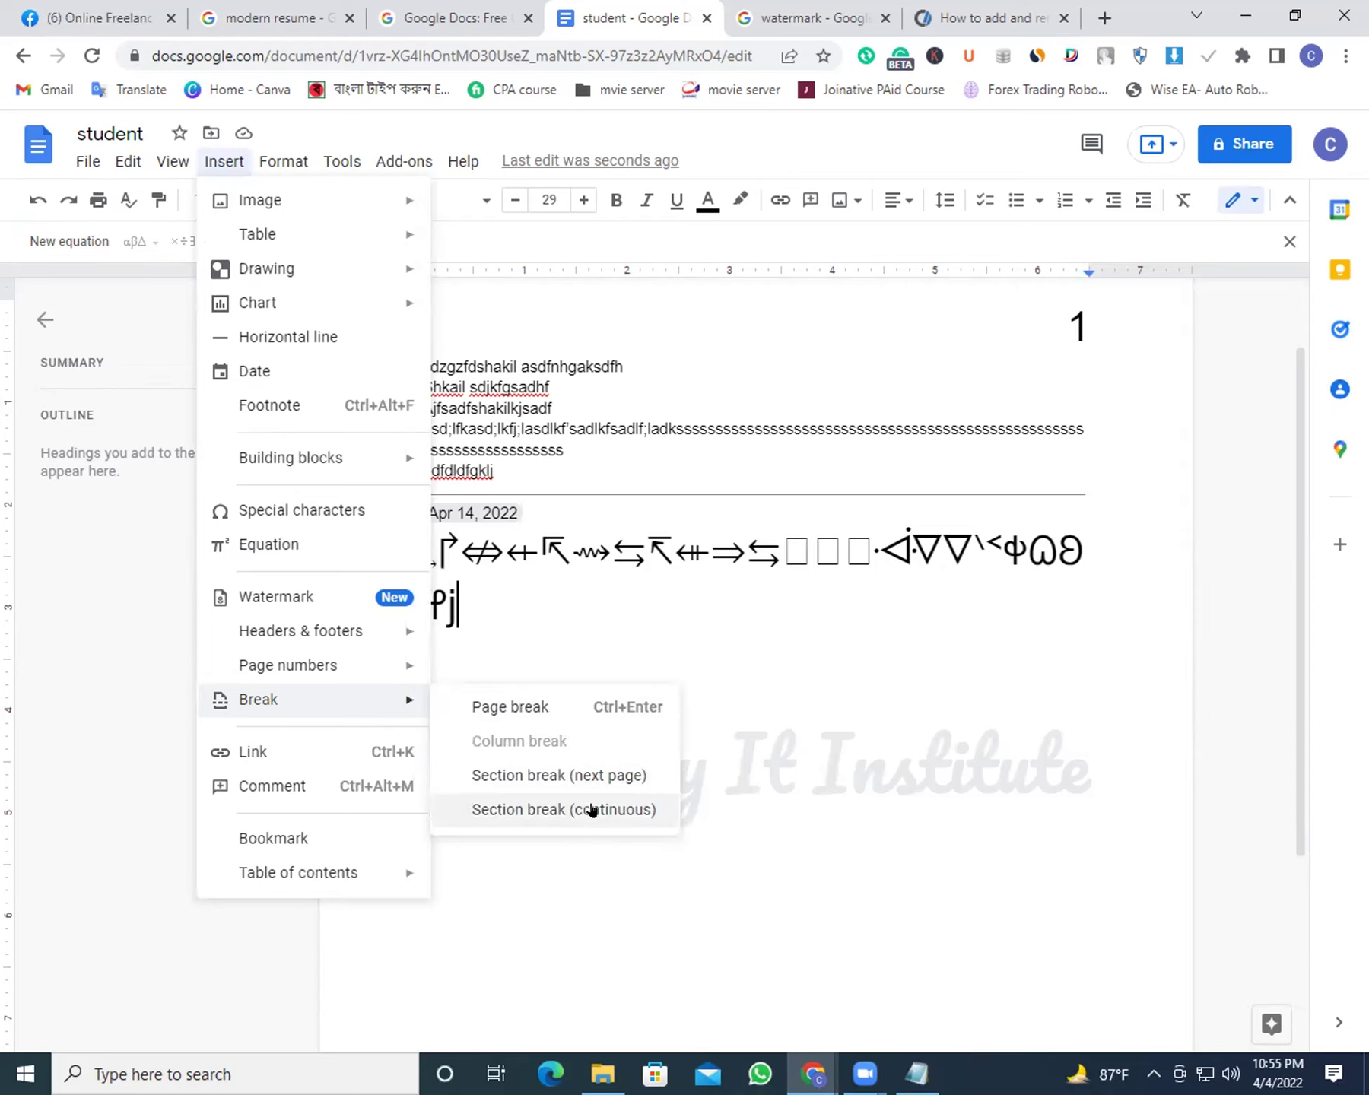
left_click(591, 809)
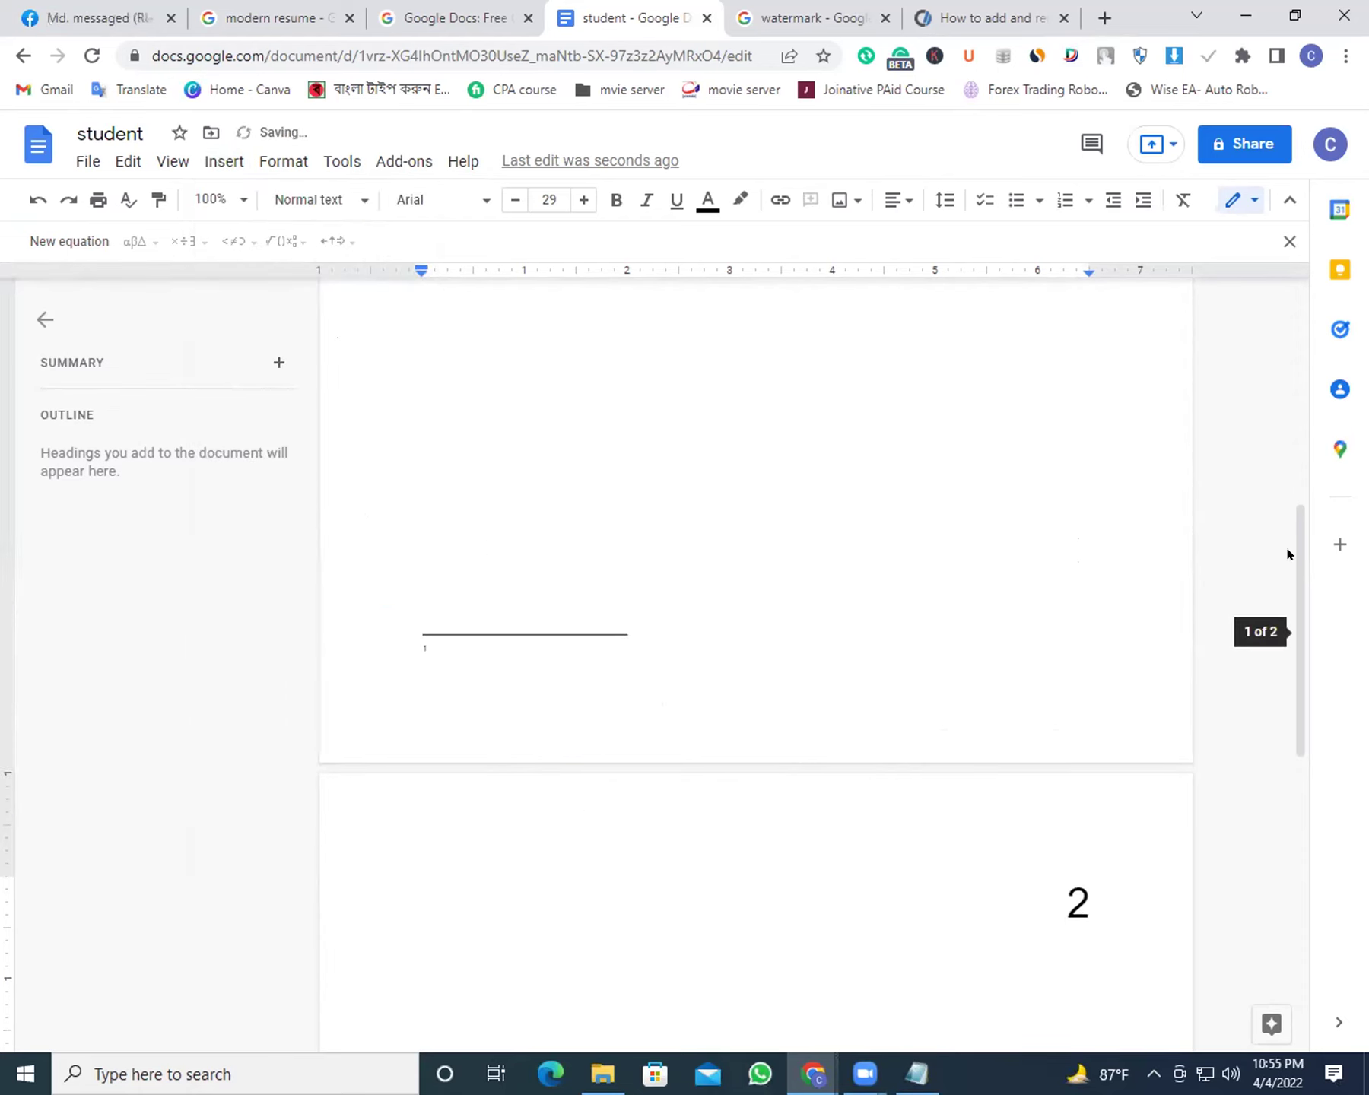
left_click_drag(1294, 549, 1131, 437)
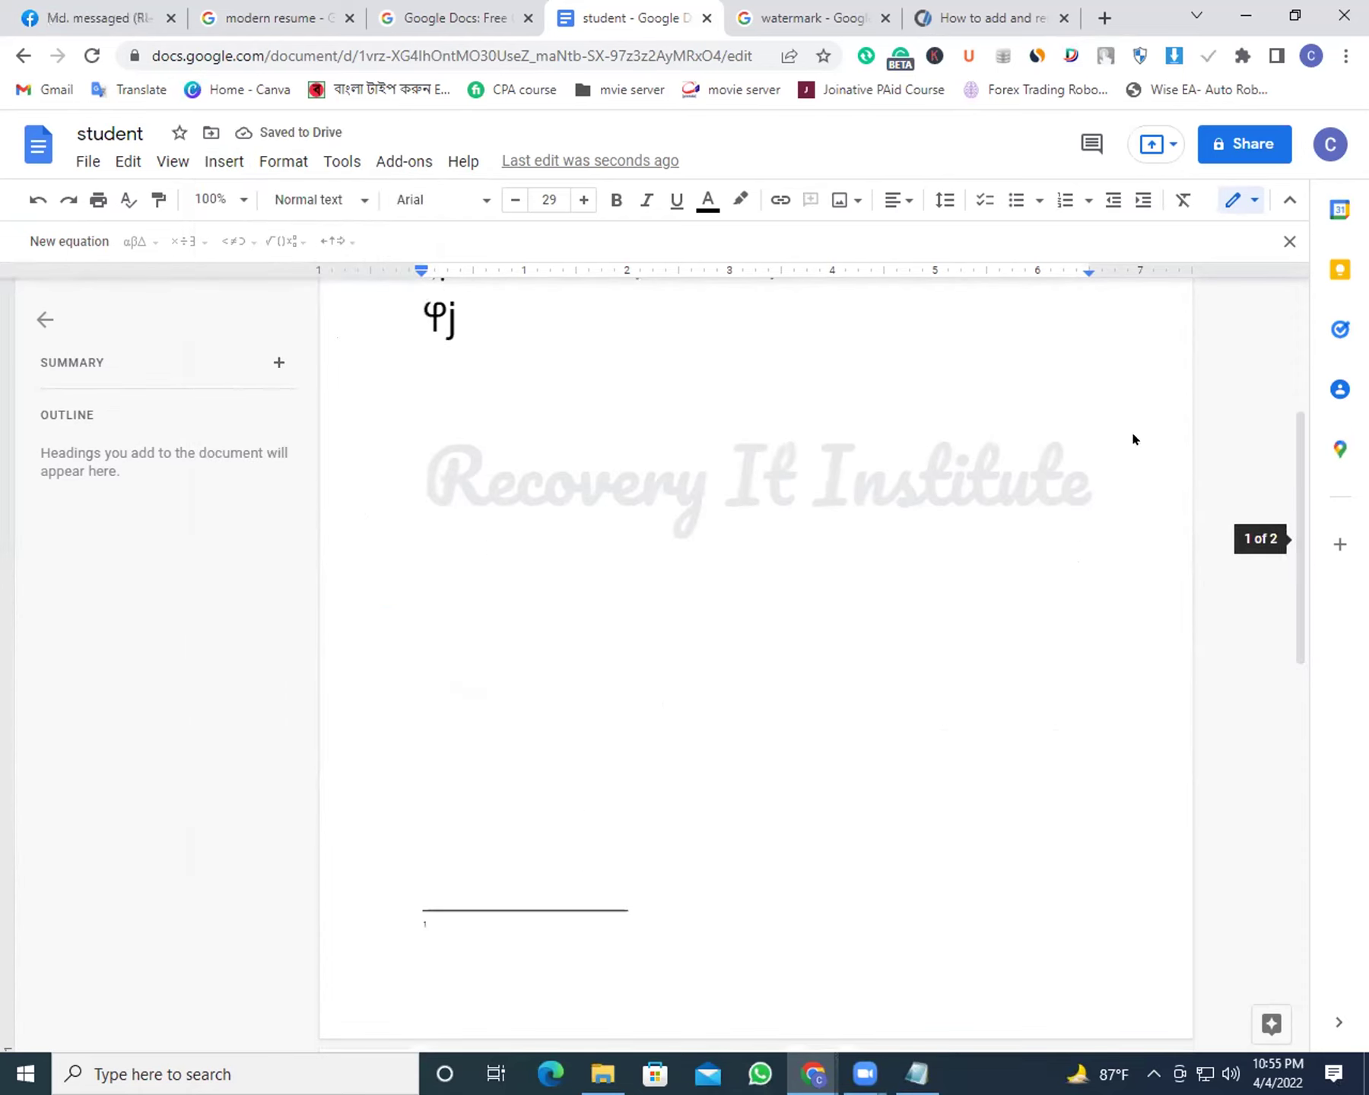
Append 'egf sdfkjgfhsd gkjh dfg' after the symbol line, then switch to the watermark help article
left_click(559, 323)
type("egf sdfkjgfhsd gkjh dfg")
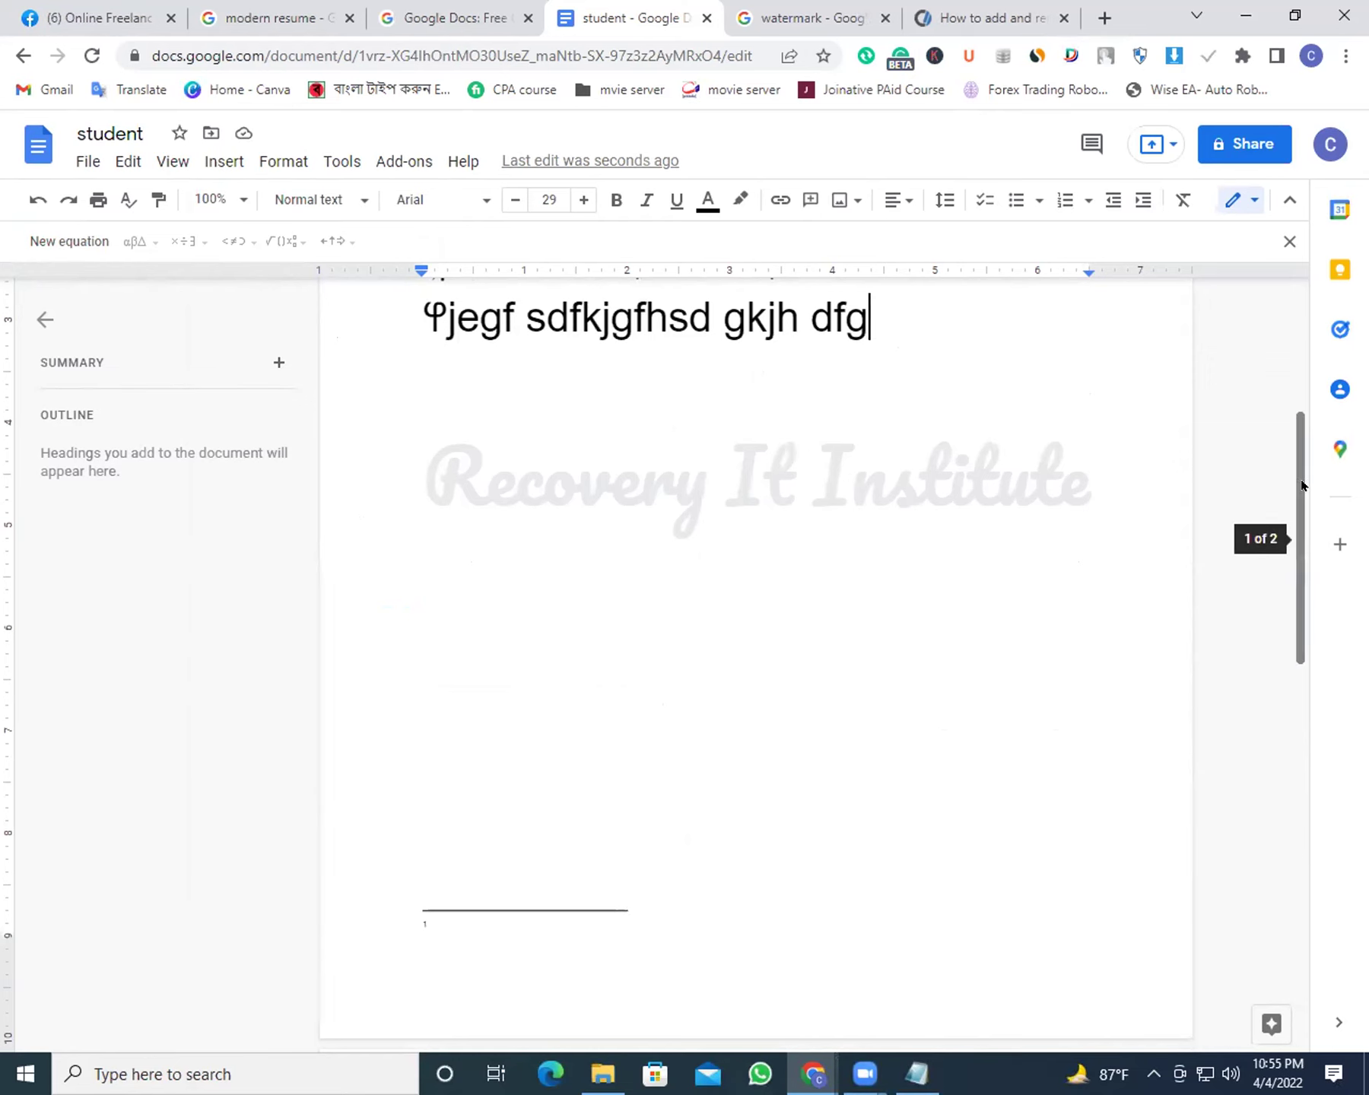
left_click_drag(1304, 481, 1302, 392)
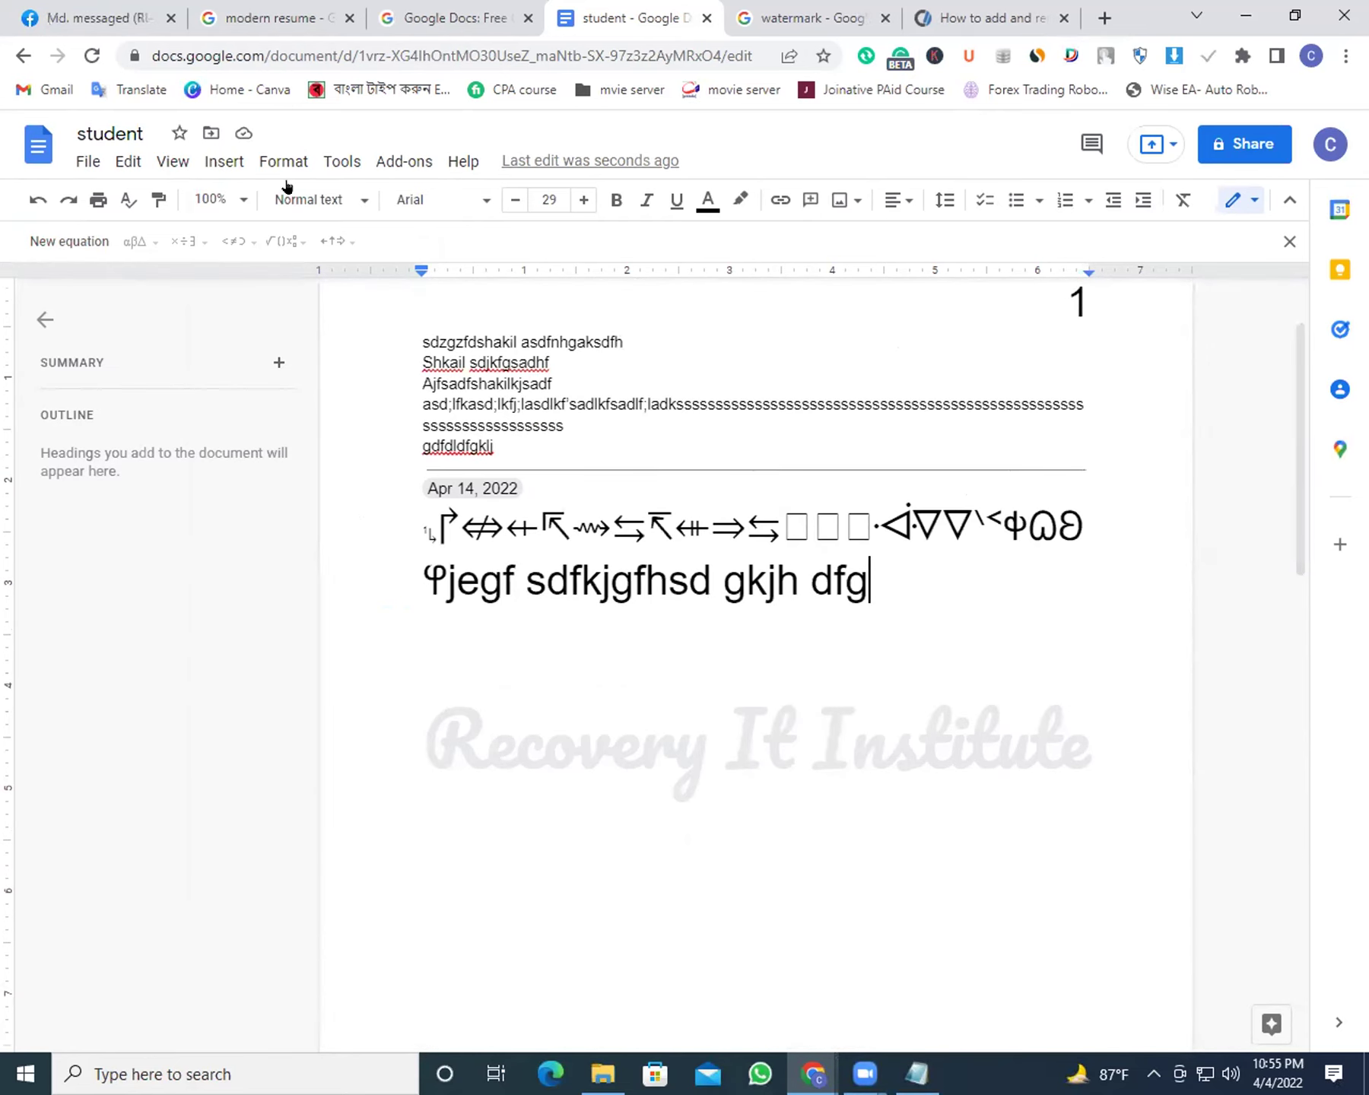
left_click(242, 160)
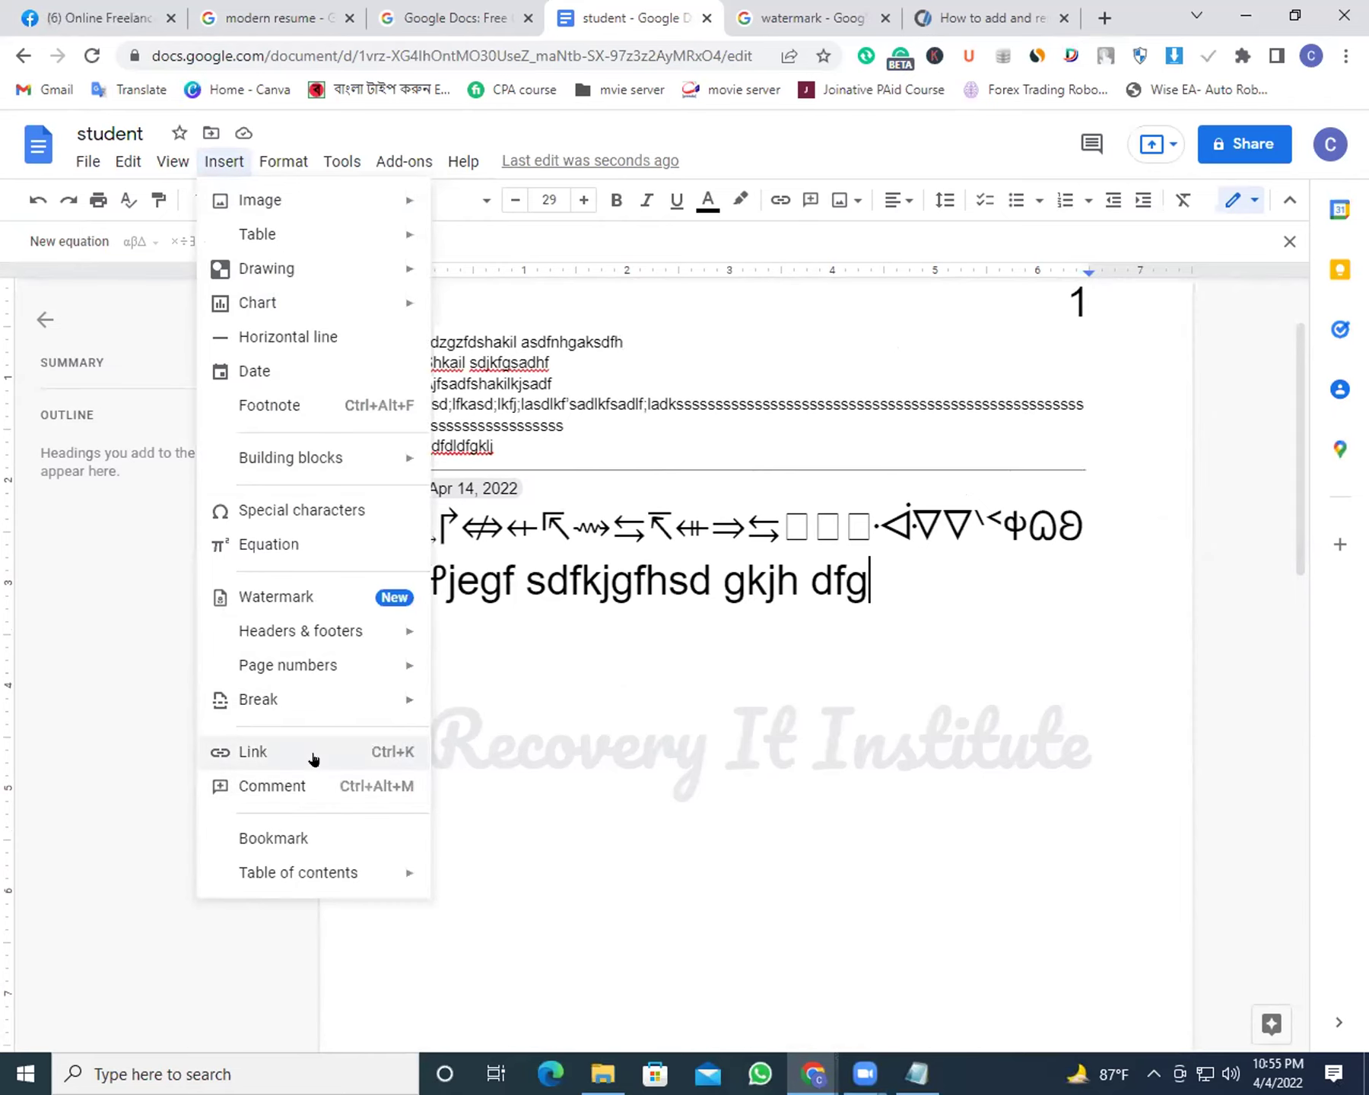
left_click(981, 10)
Search 'banglades' from the address bar and open the Bangladesh Wikipedia article
left_click(683, 50)
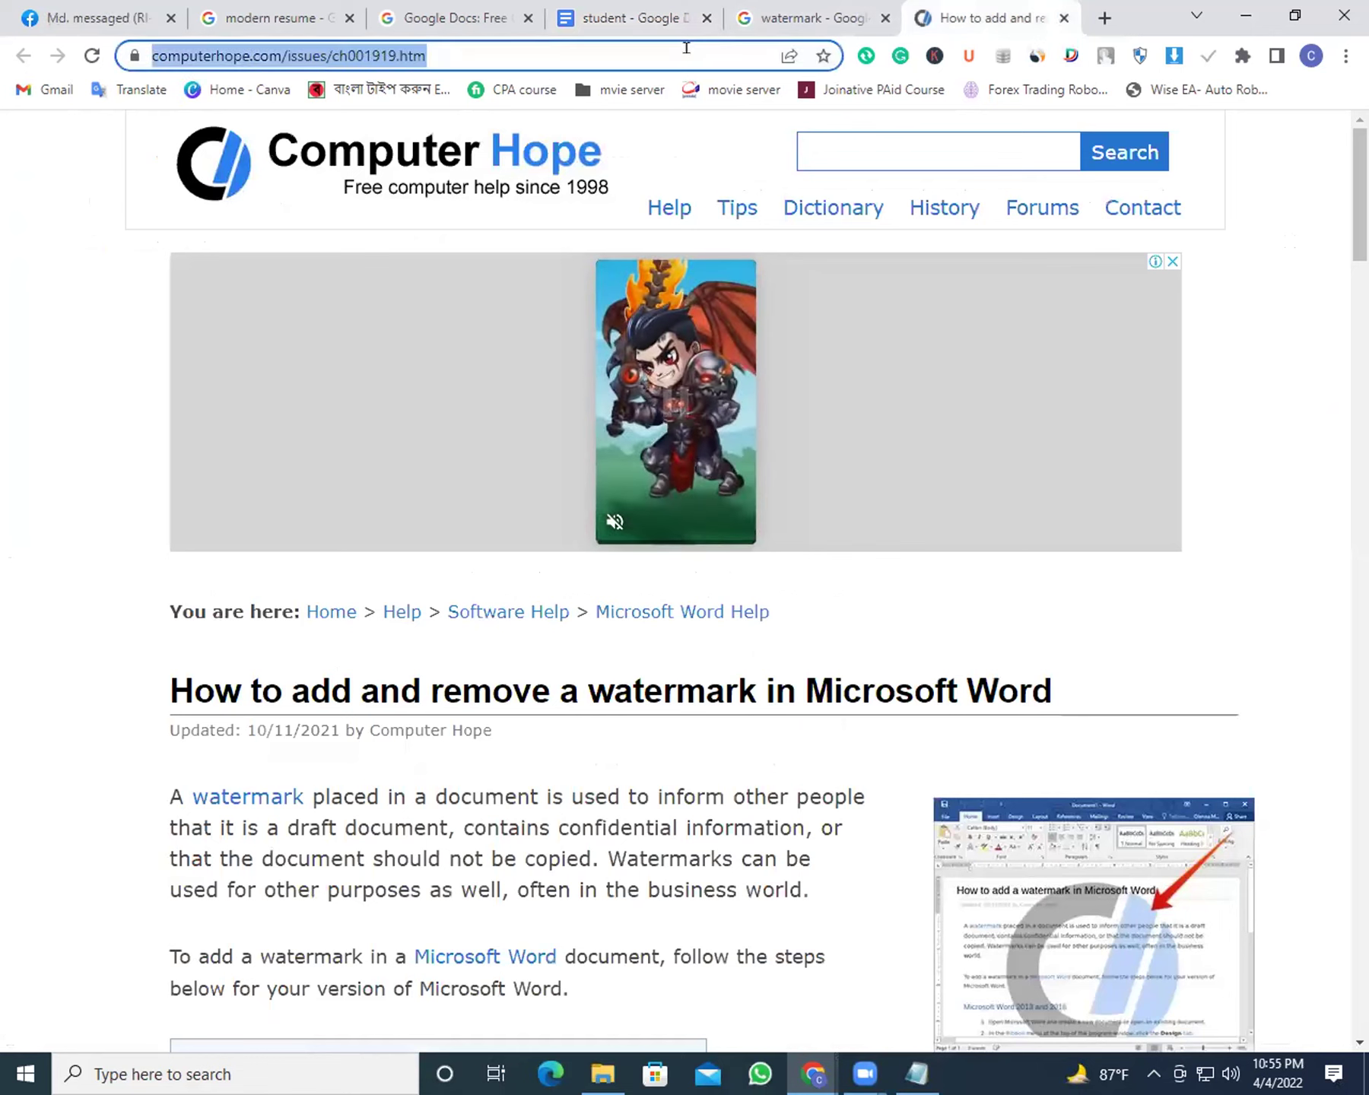
type("ban")
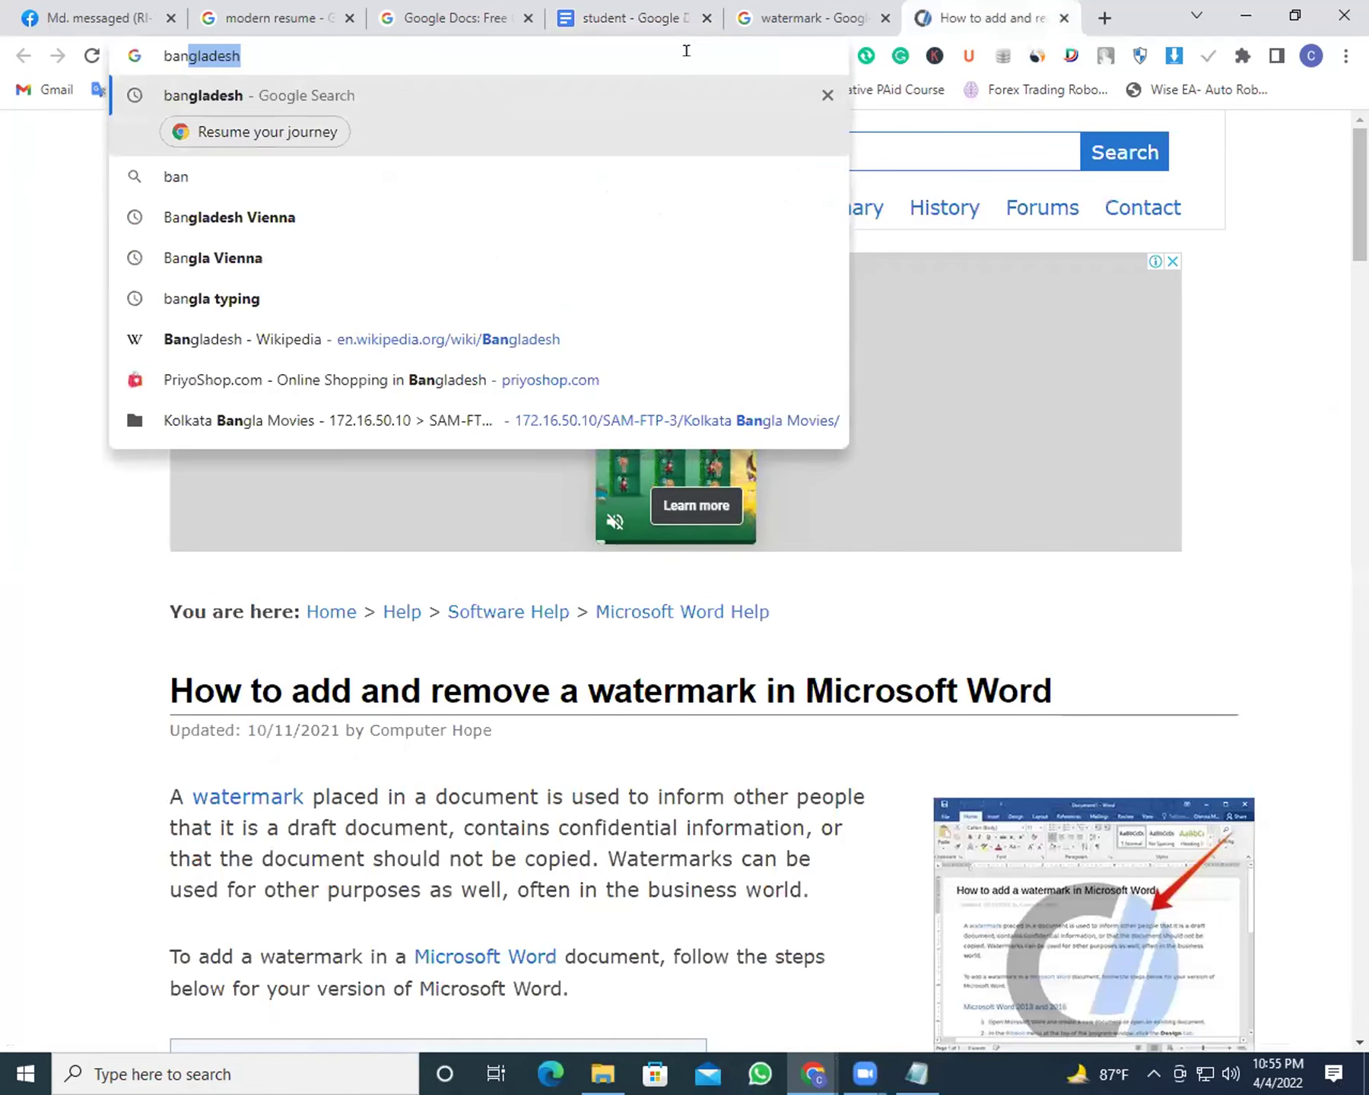
type("gladesh&oq=bangladesh&aqs=chrome..69i57j46i433i512j69i59j...")
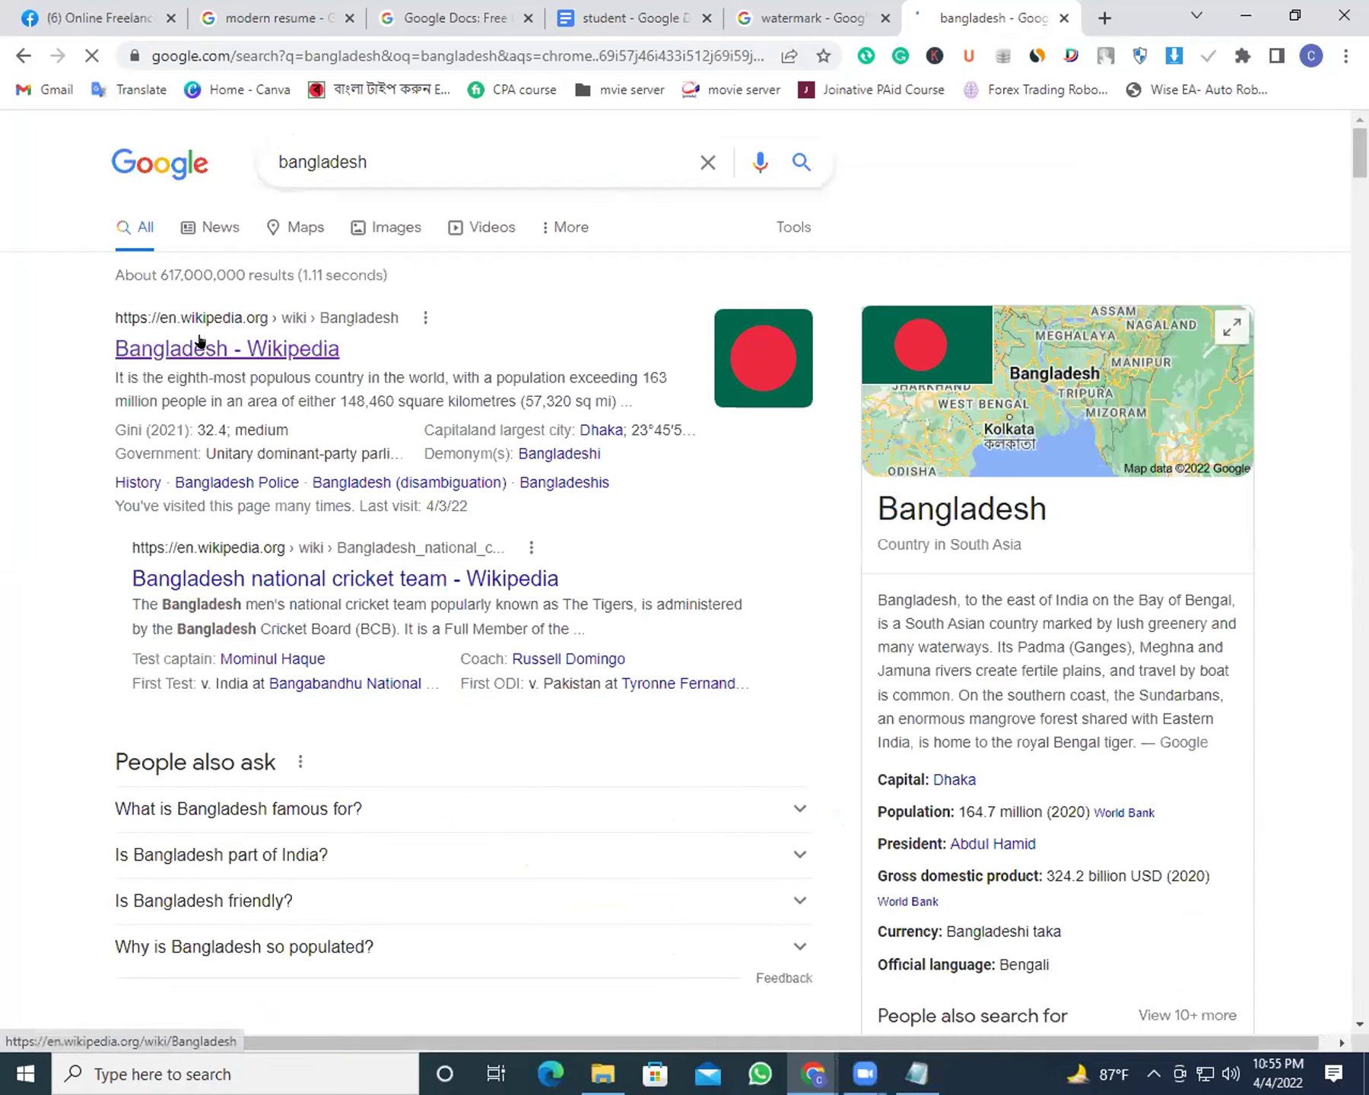
left_click(199, 344)
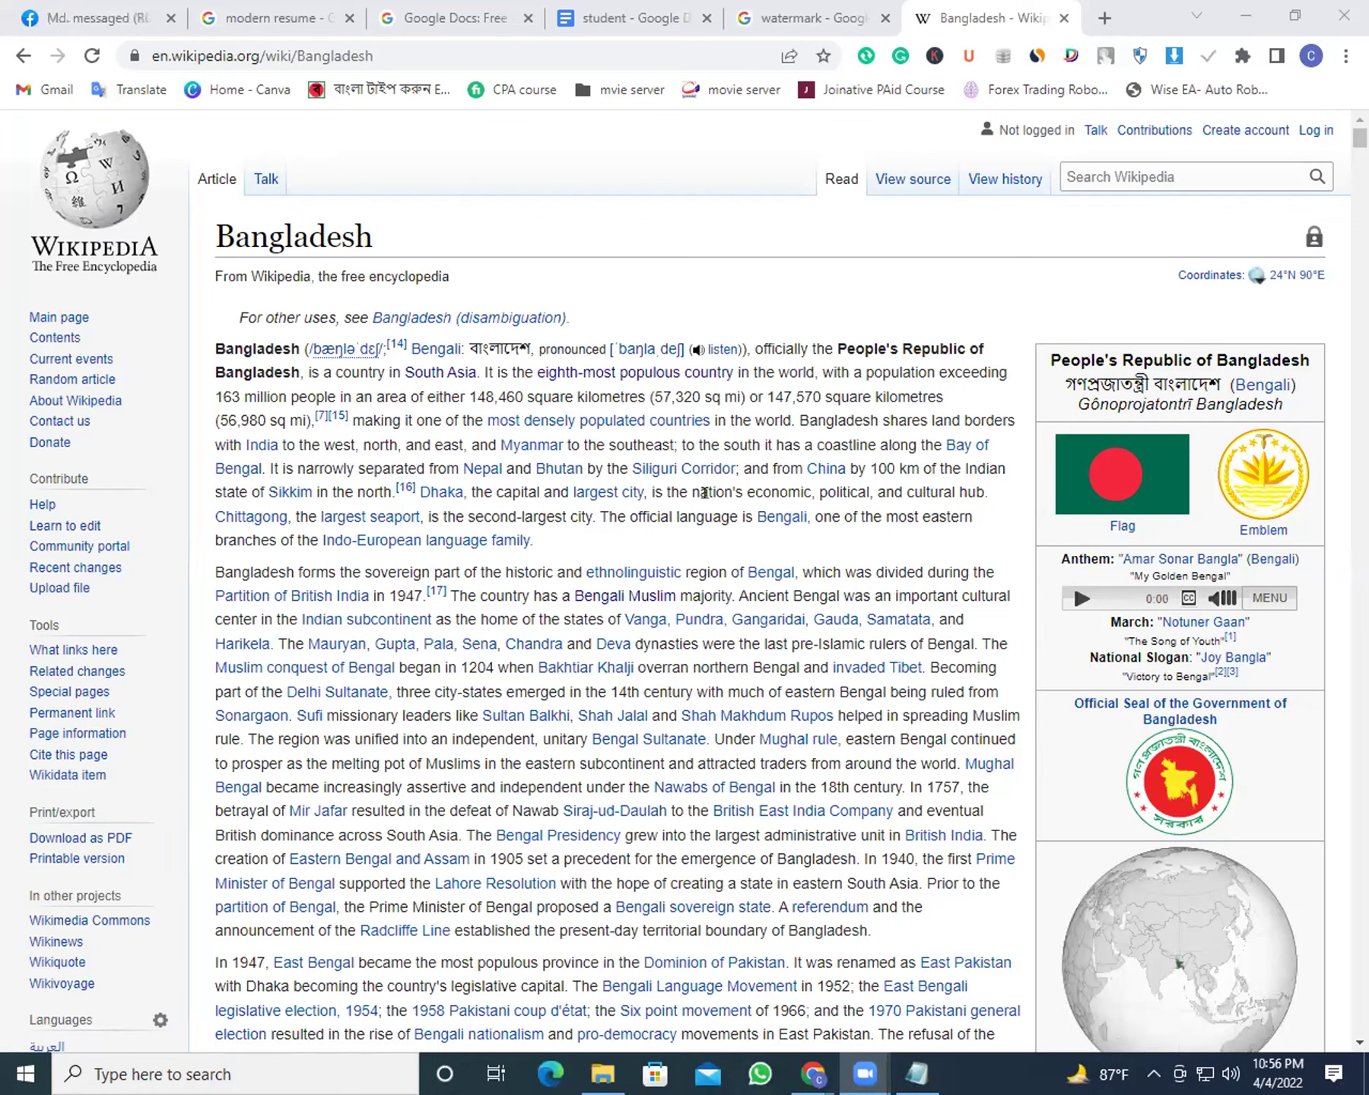
Select and deselect parts of the Dhaka sentence in the Bangladesh article
left_click_drag(715, 486, 791, 482)
left_click(835, 480)
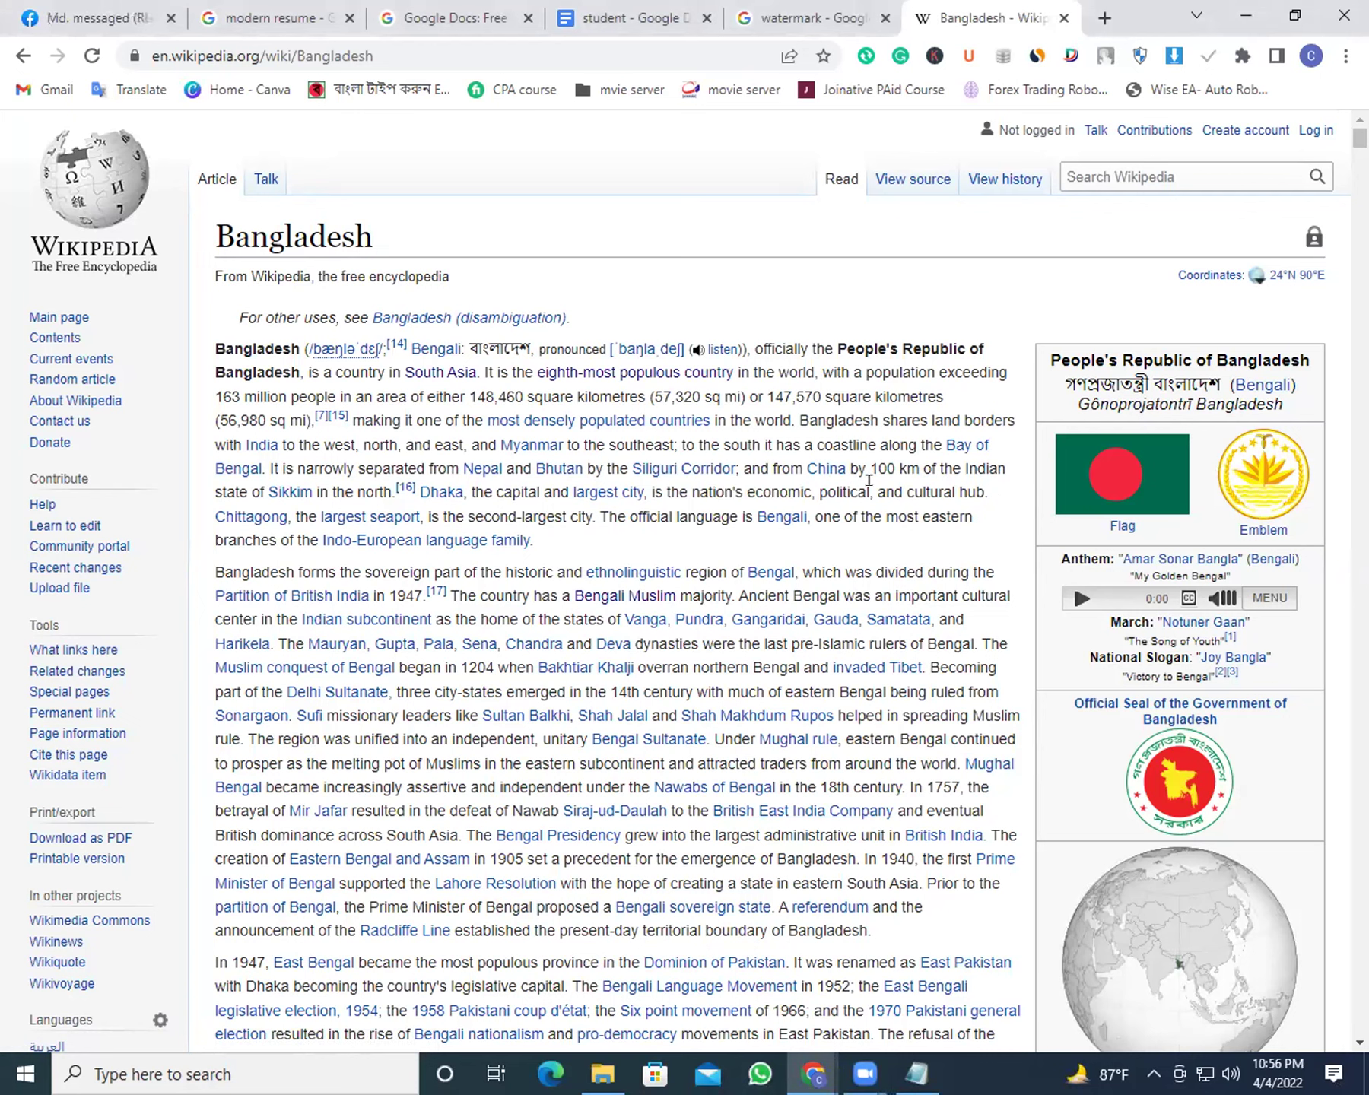
left_click_drag(941, 492, 816, 480)
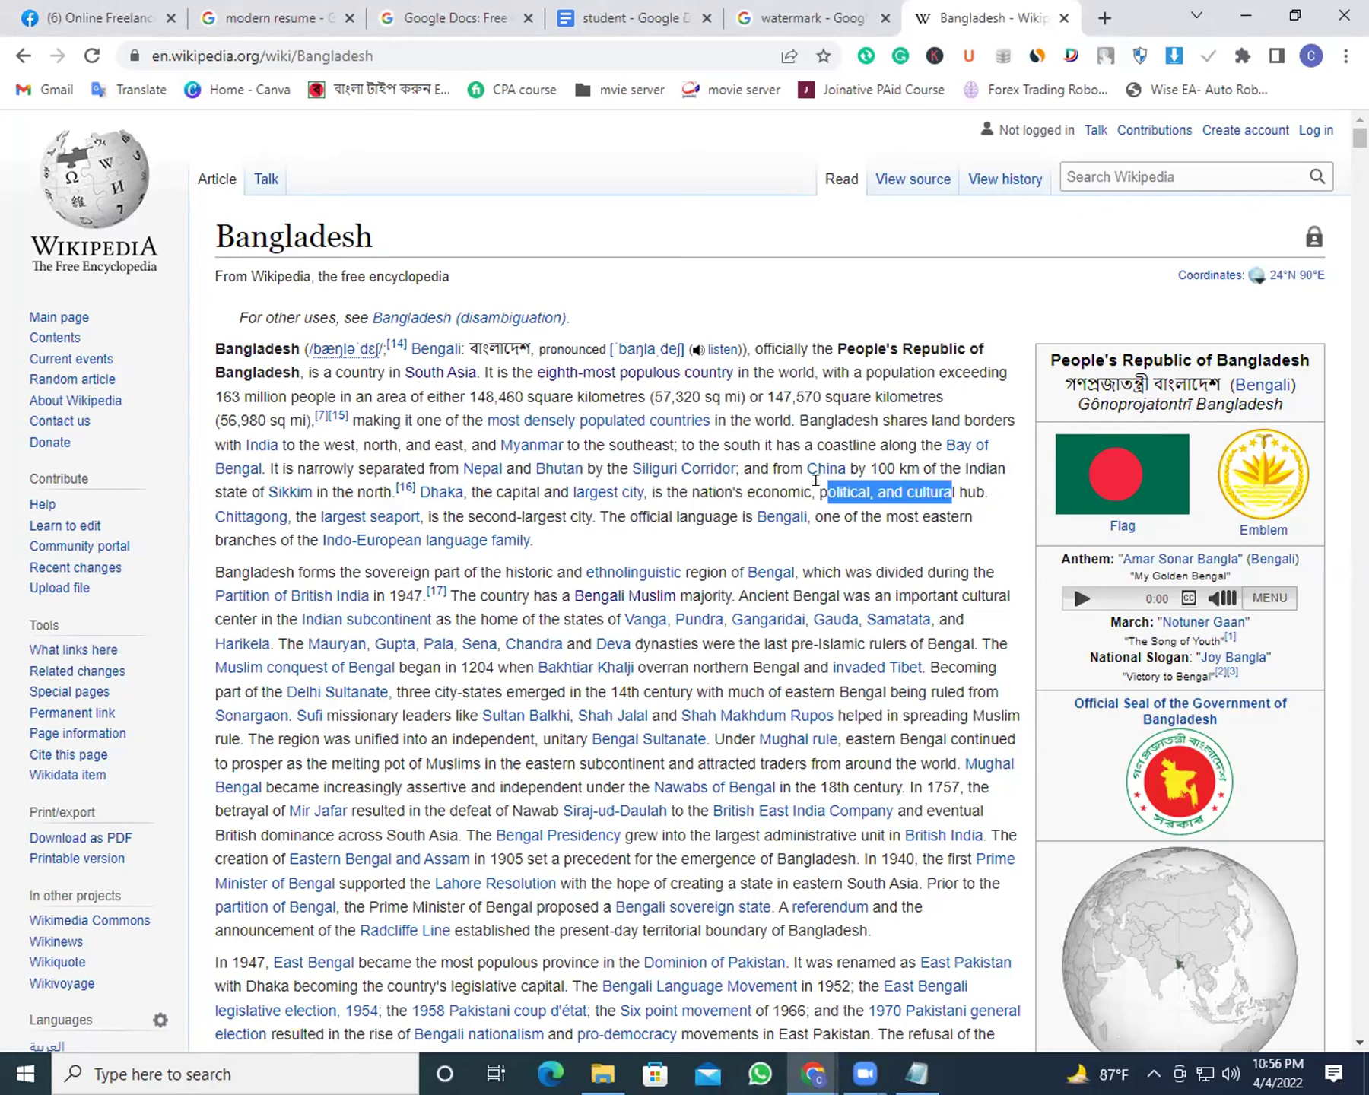
left_click(773, 480)
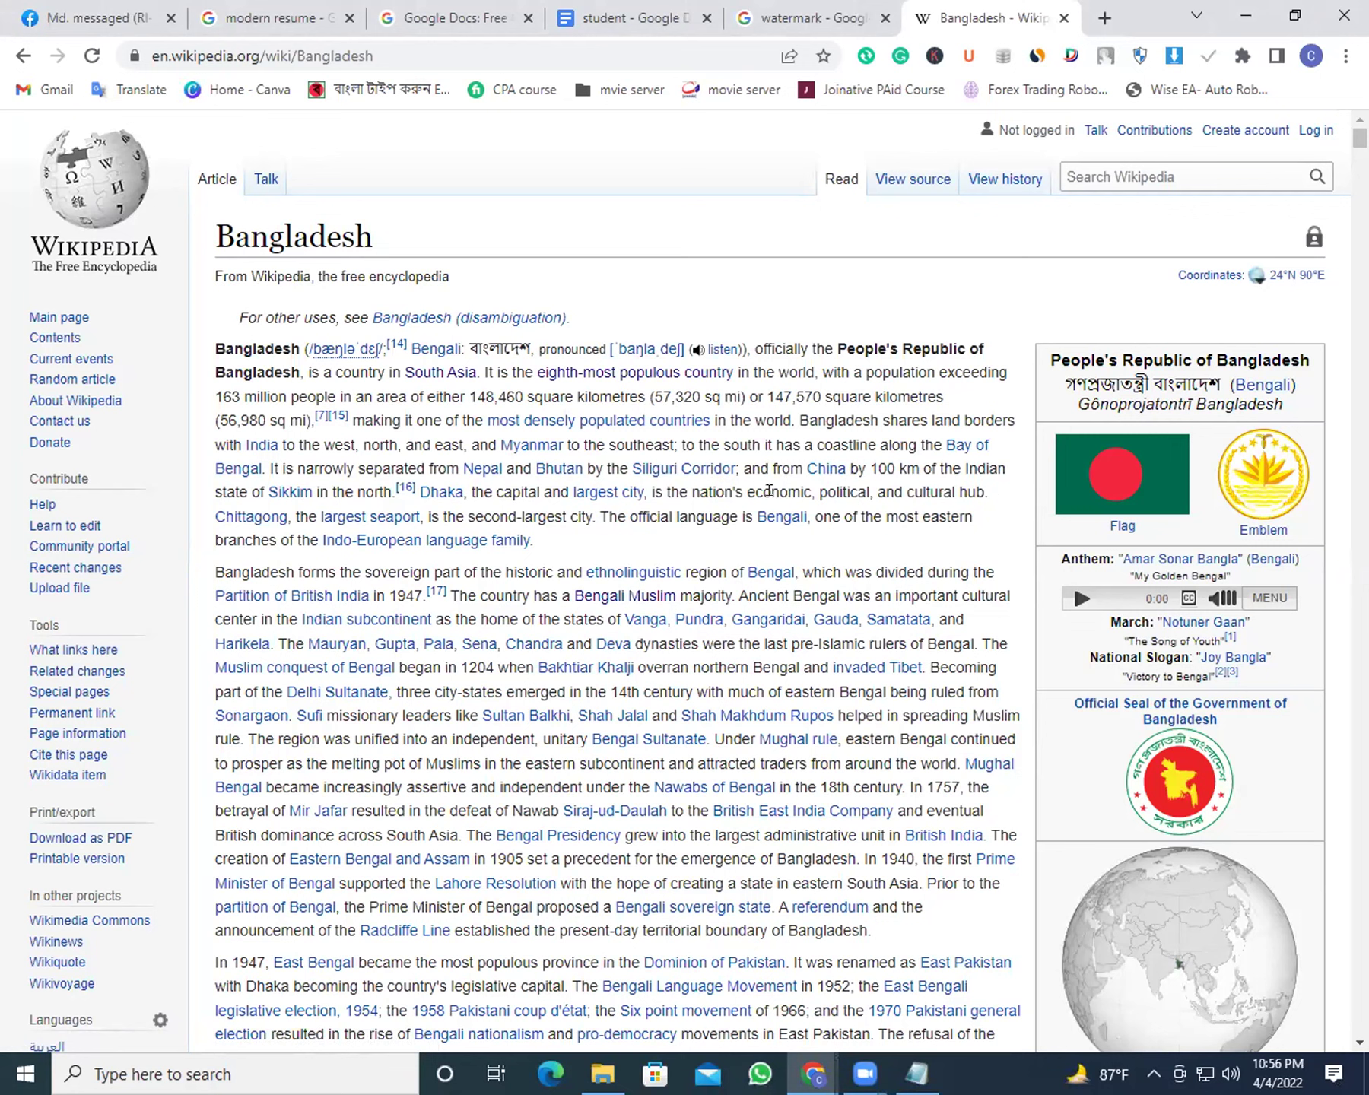
Follow the list of countries by population link to the United Kingdom article
mouse_move(612, 502)
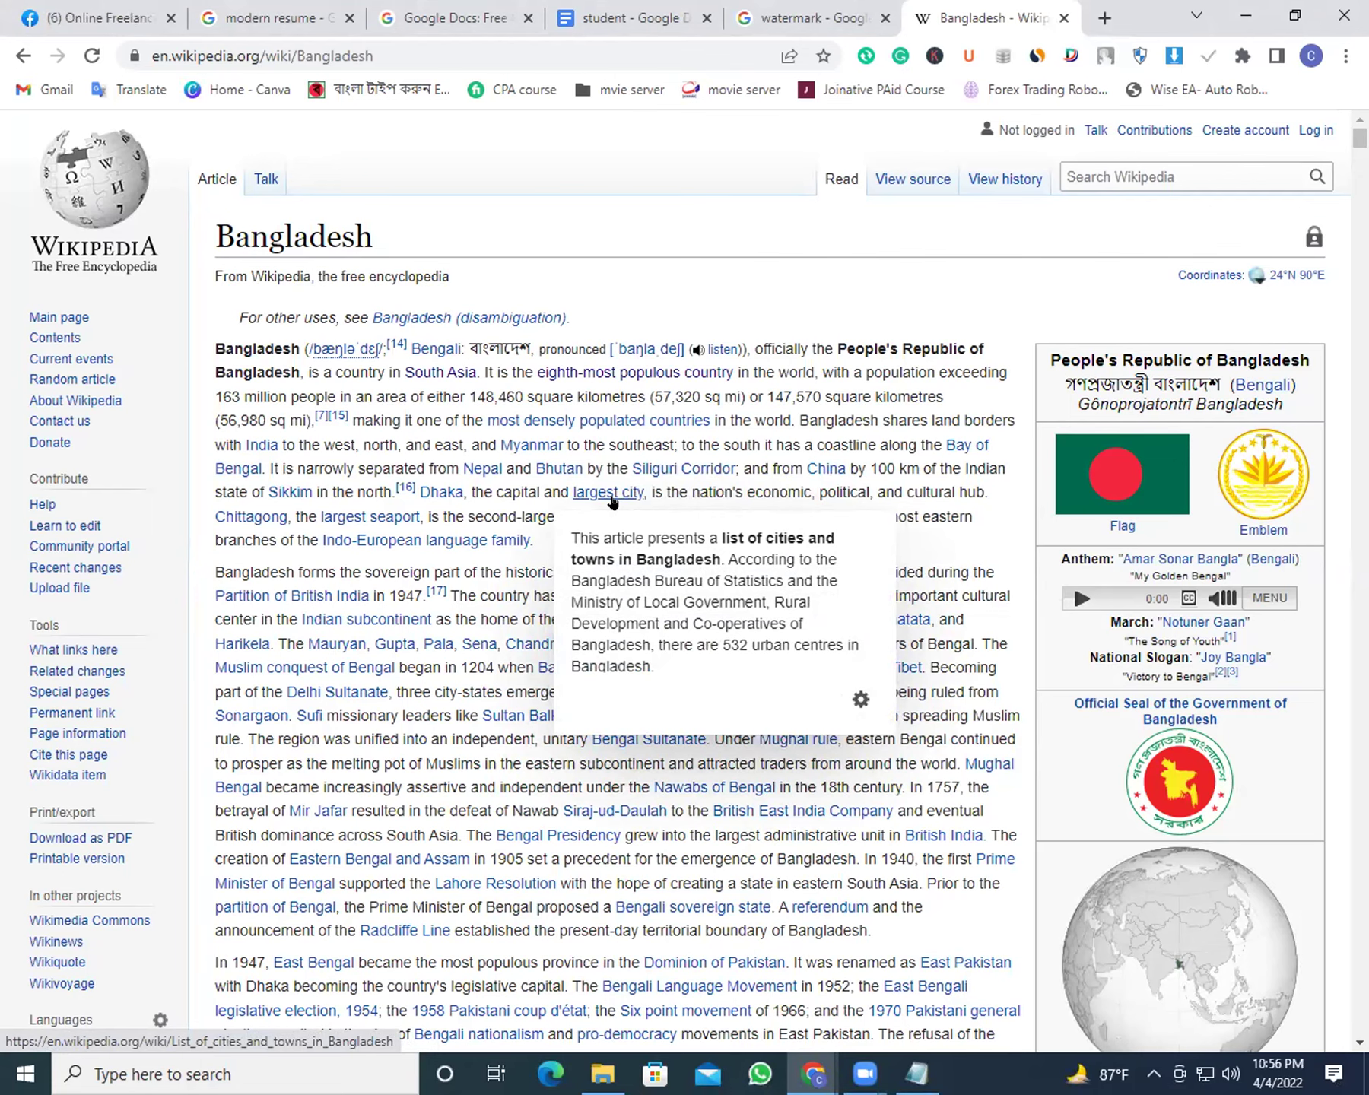
mouse_move(662, 472)
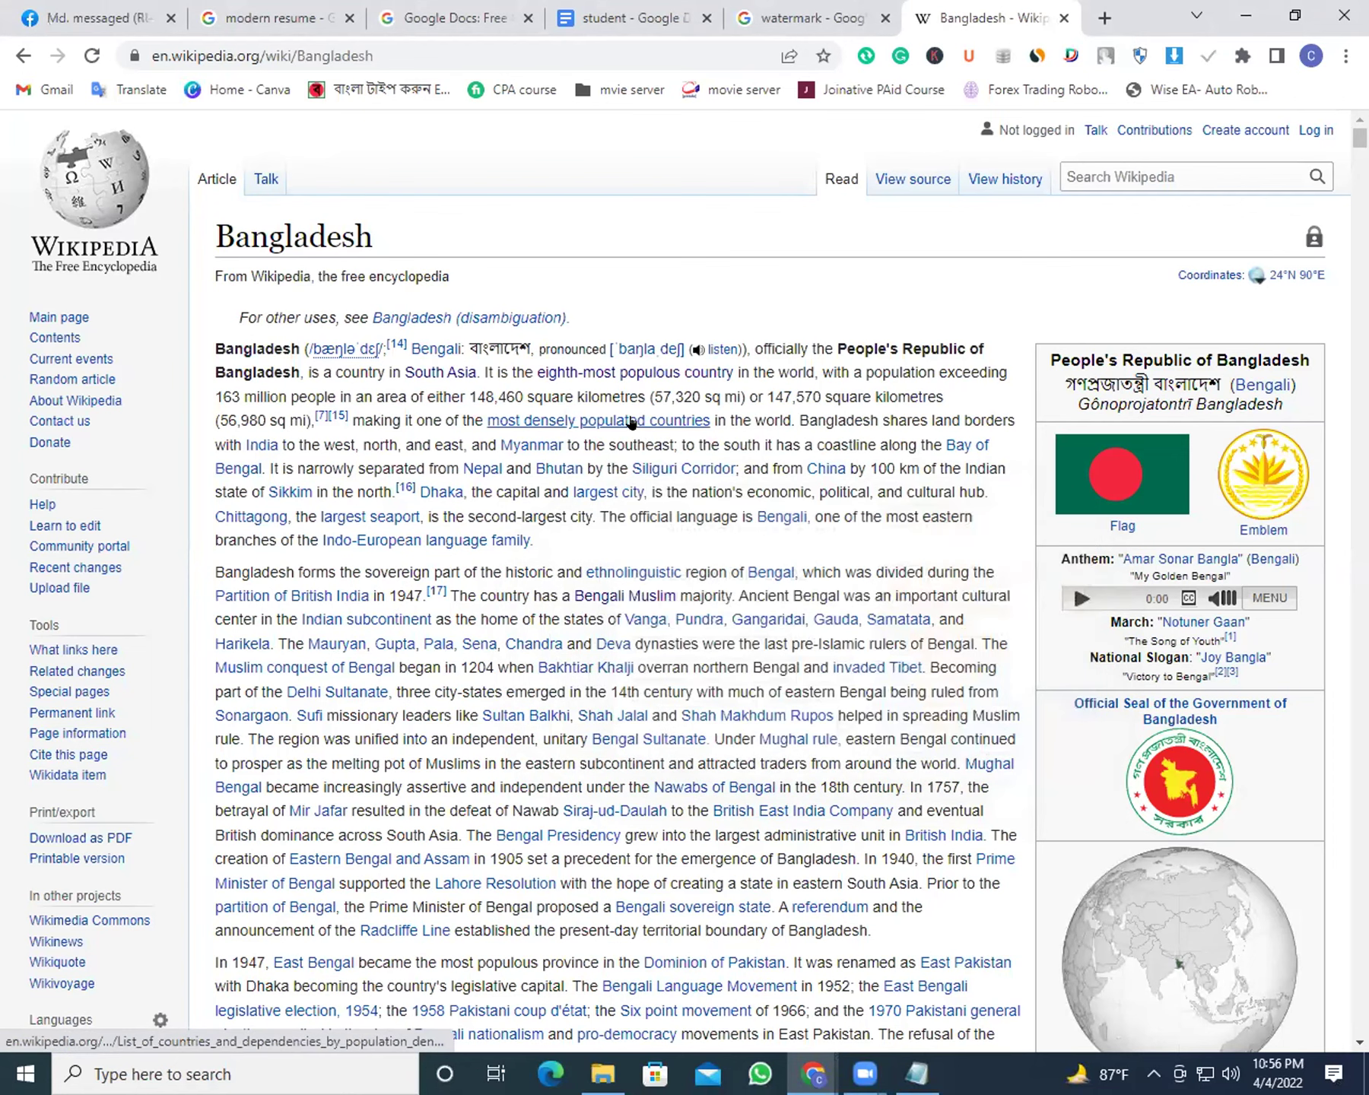
mouse_move(631, 423)
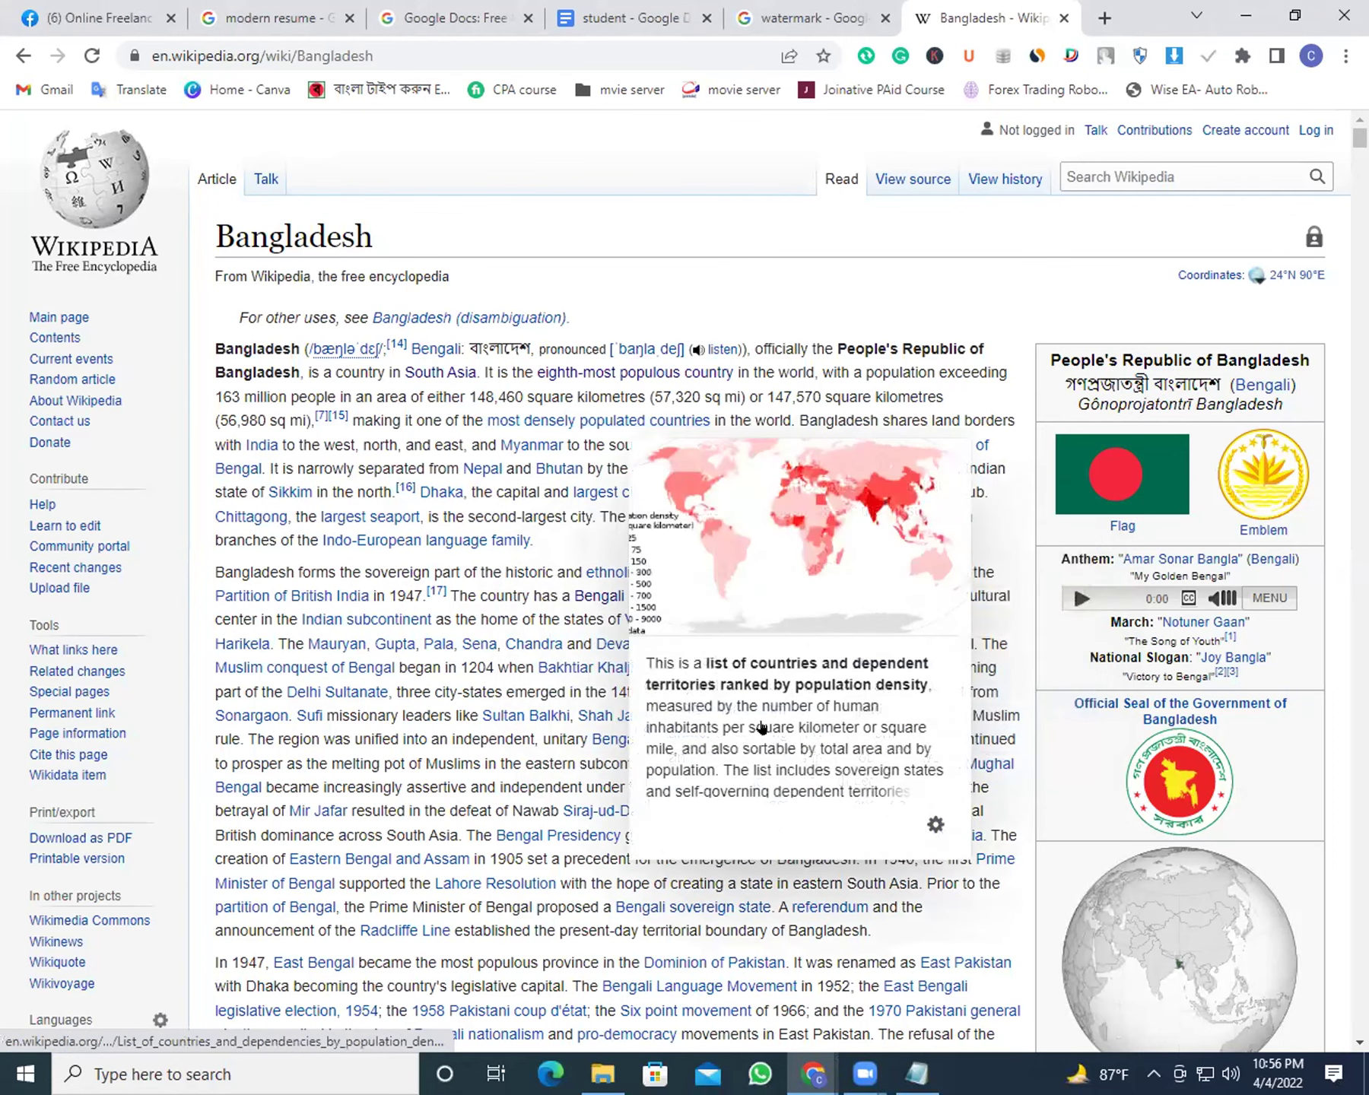
mouse_move(697, 373)
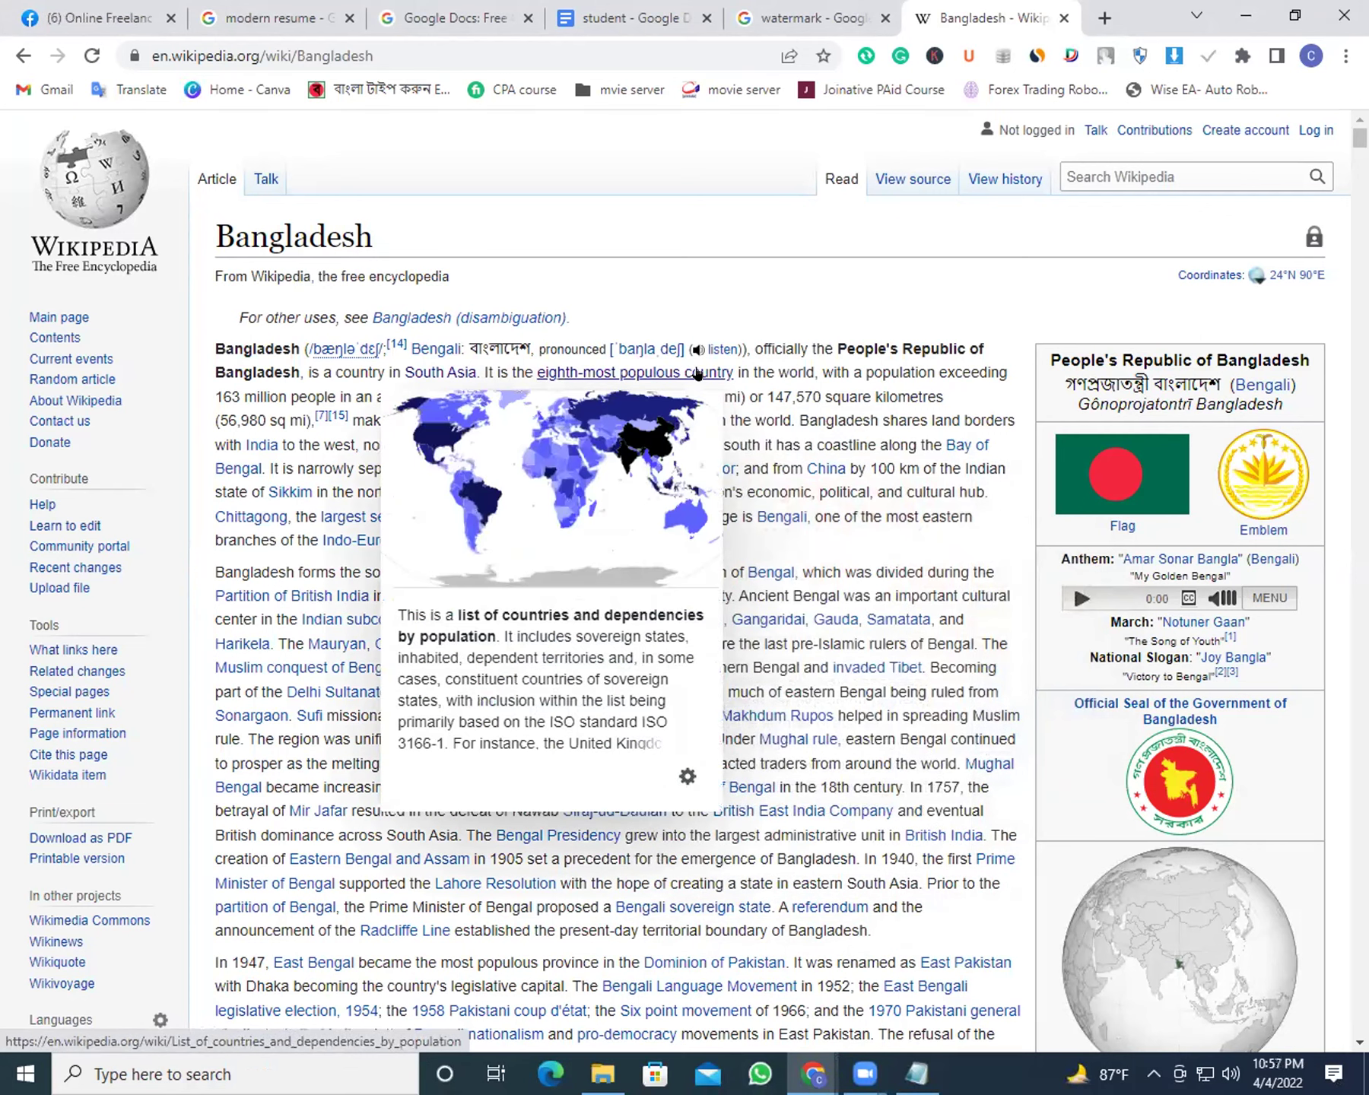
left_click(697, 374)
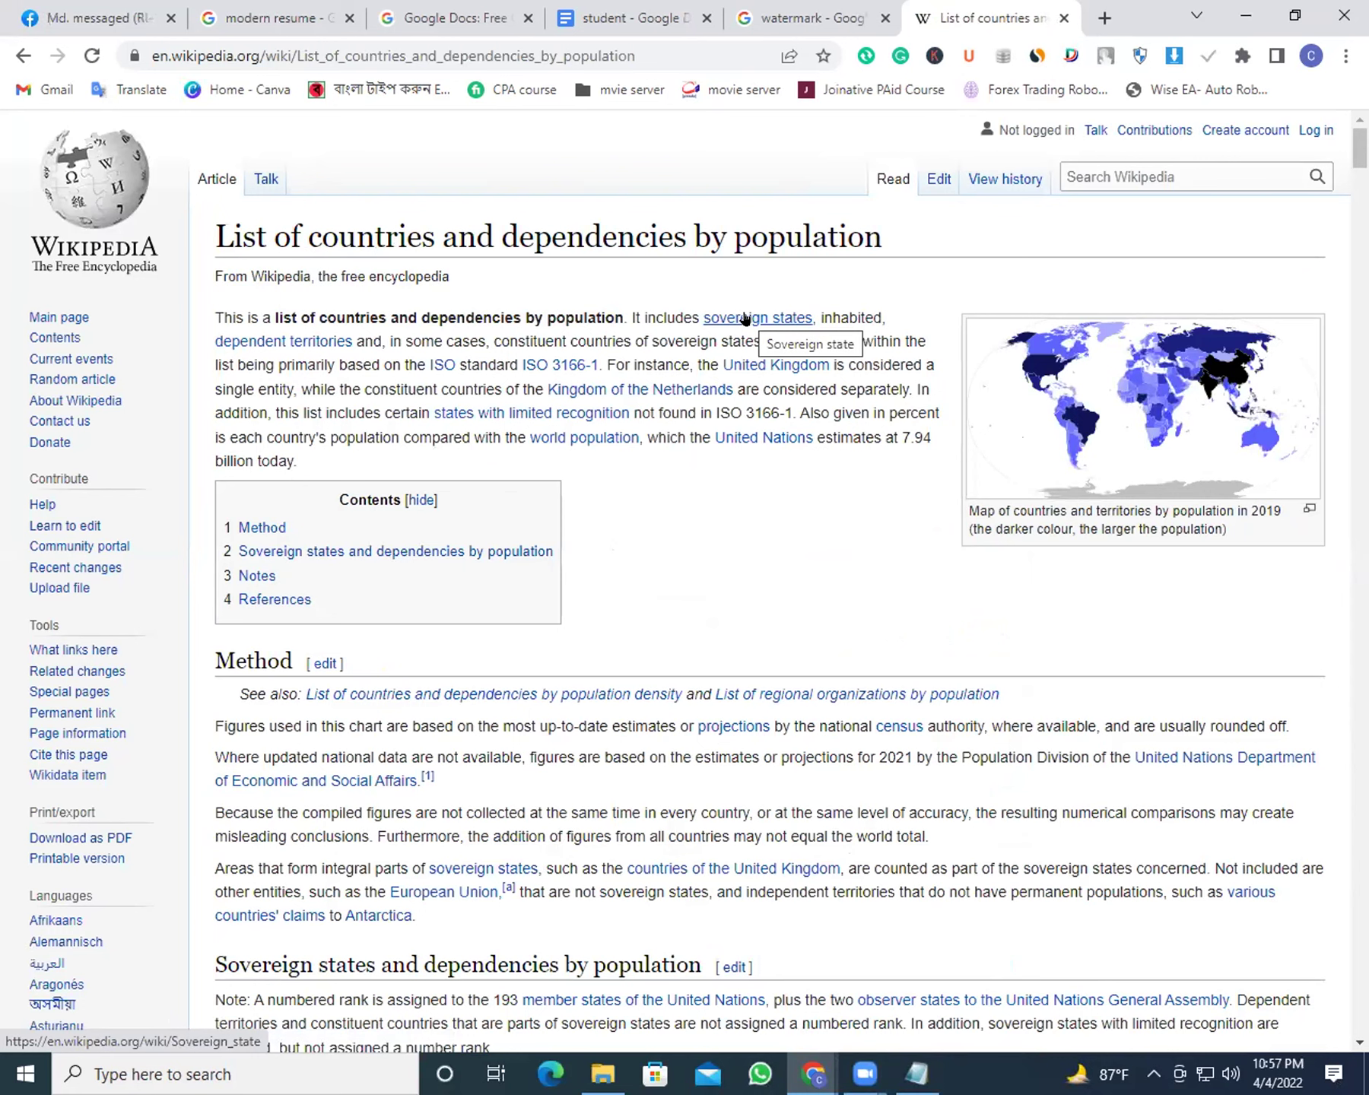
left_click(775, 368)
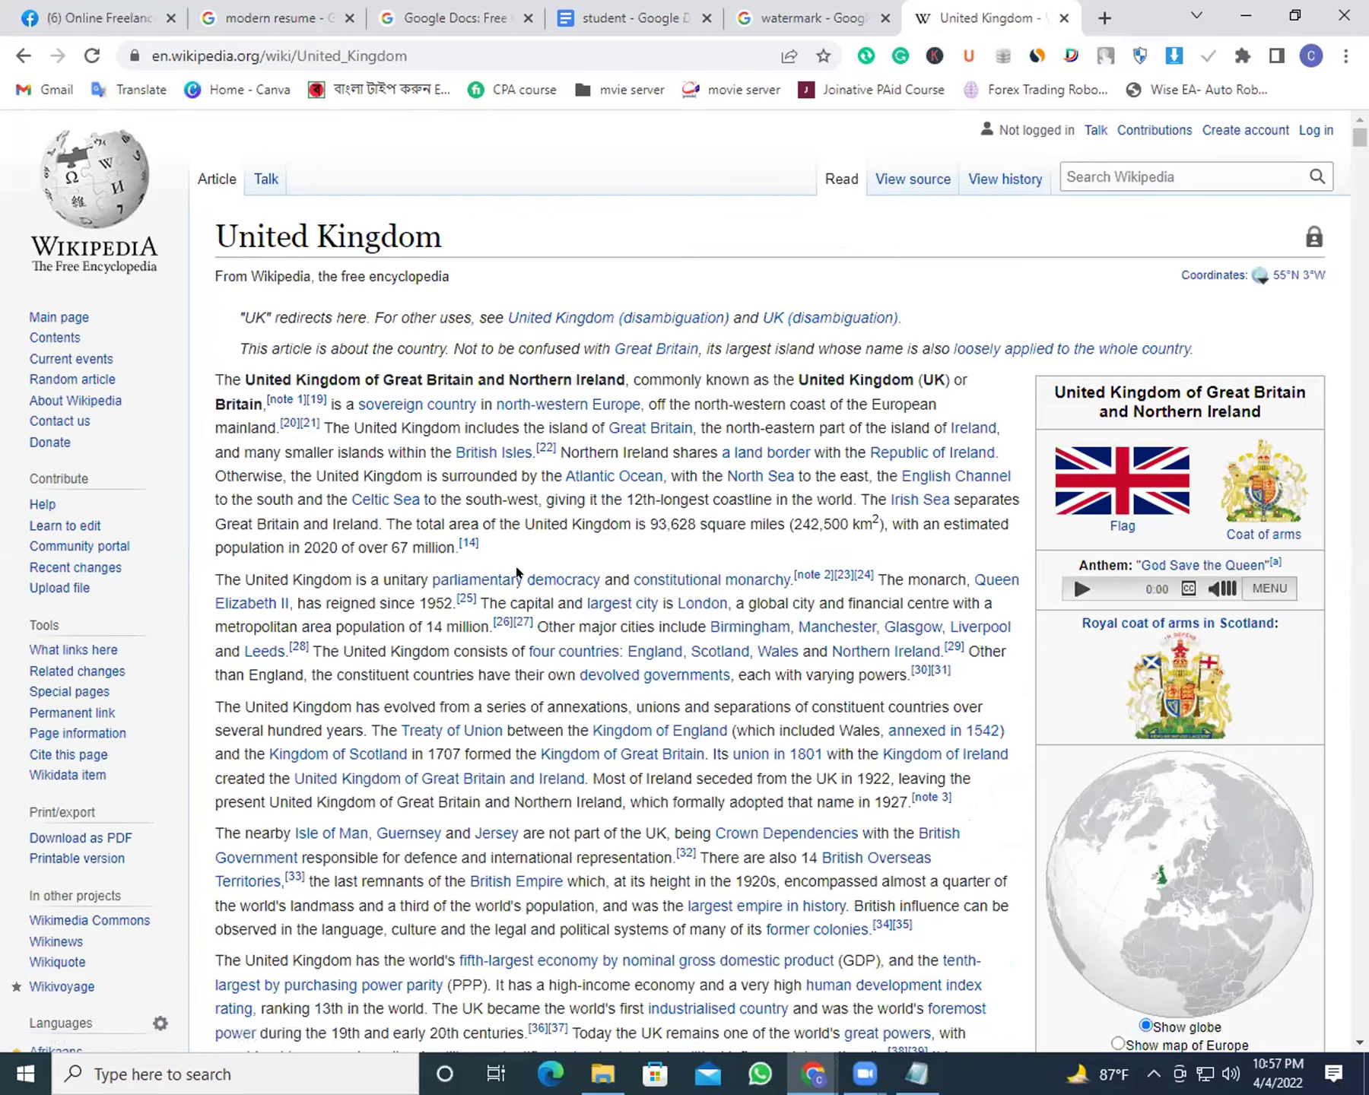
mouse_move(511, 578)
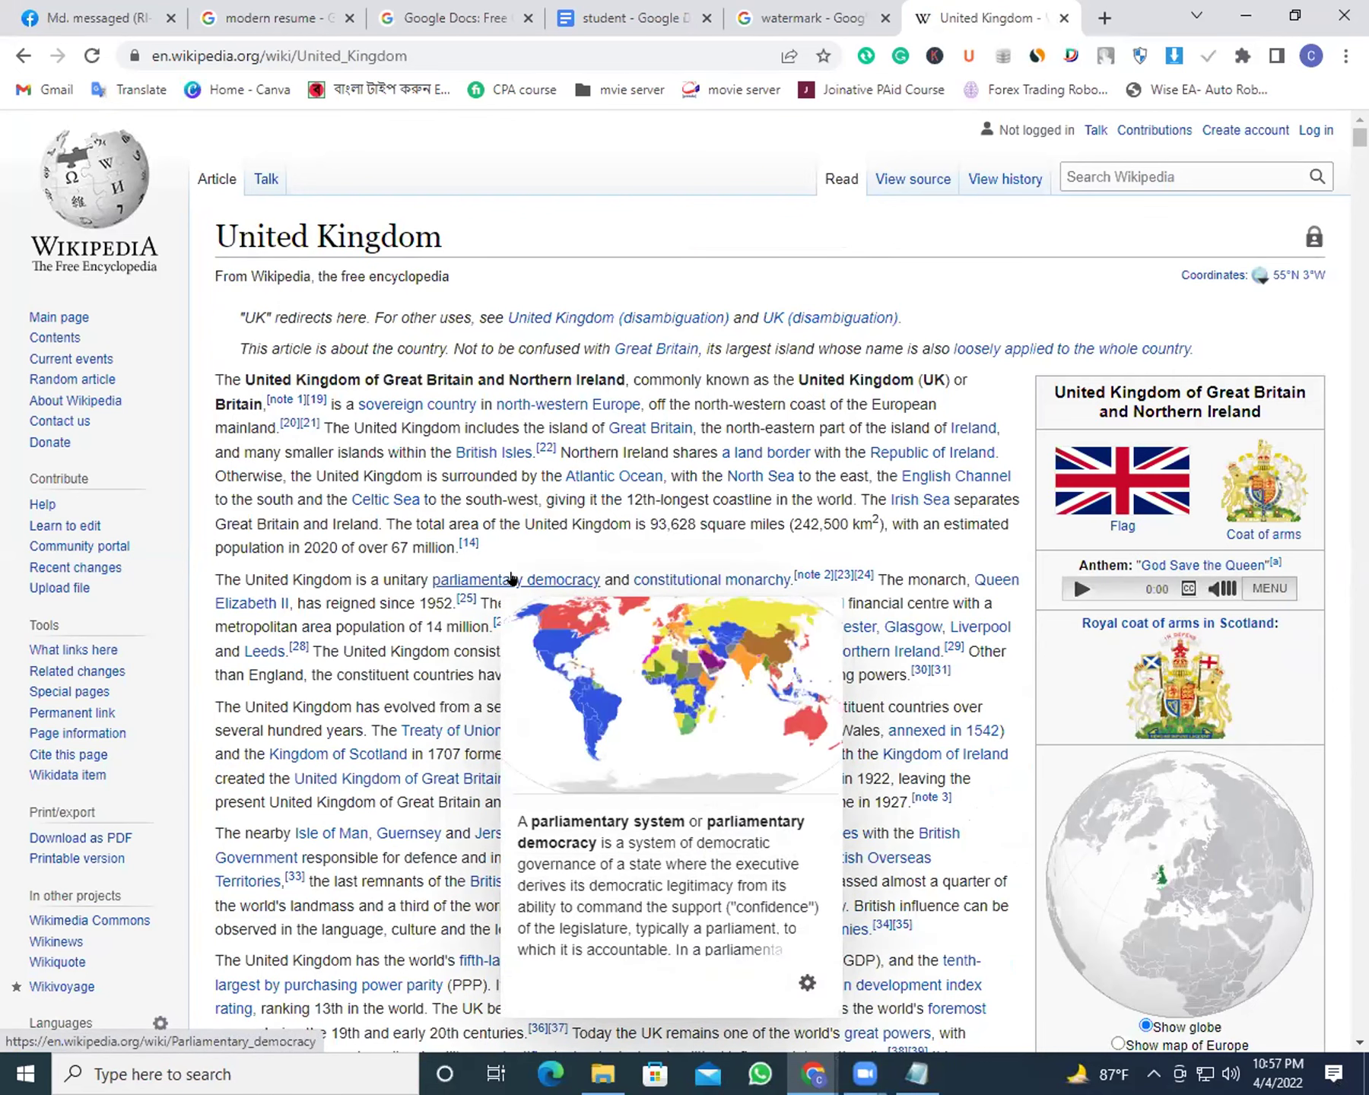
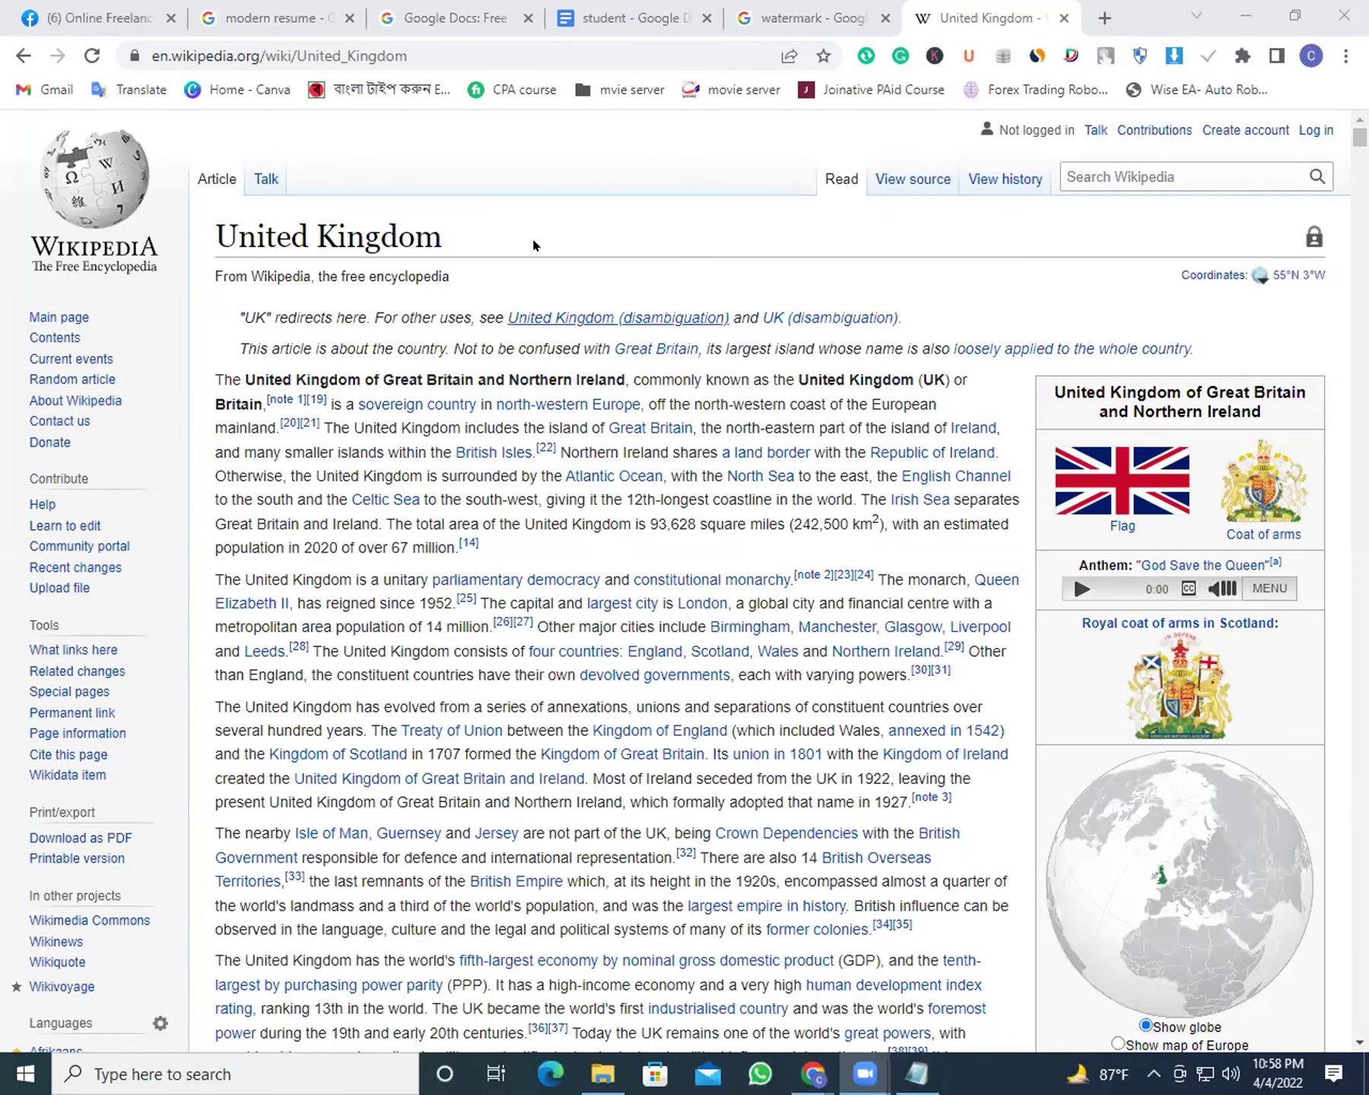
In the student document, type 'Facebook' on a new line below the existing text
left_click(593, 11)
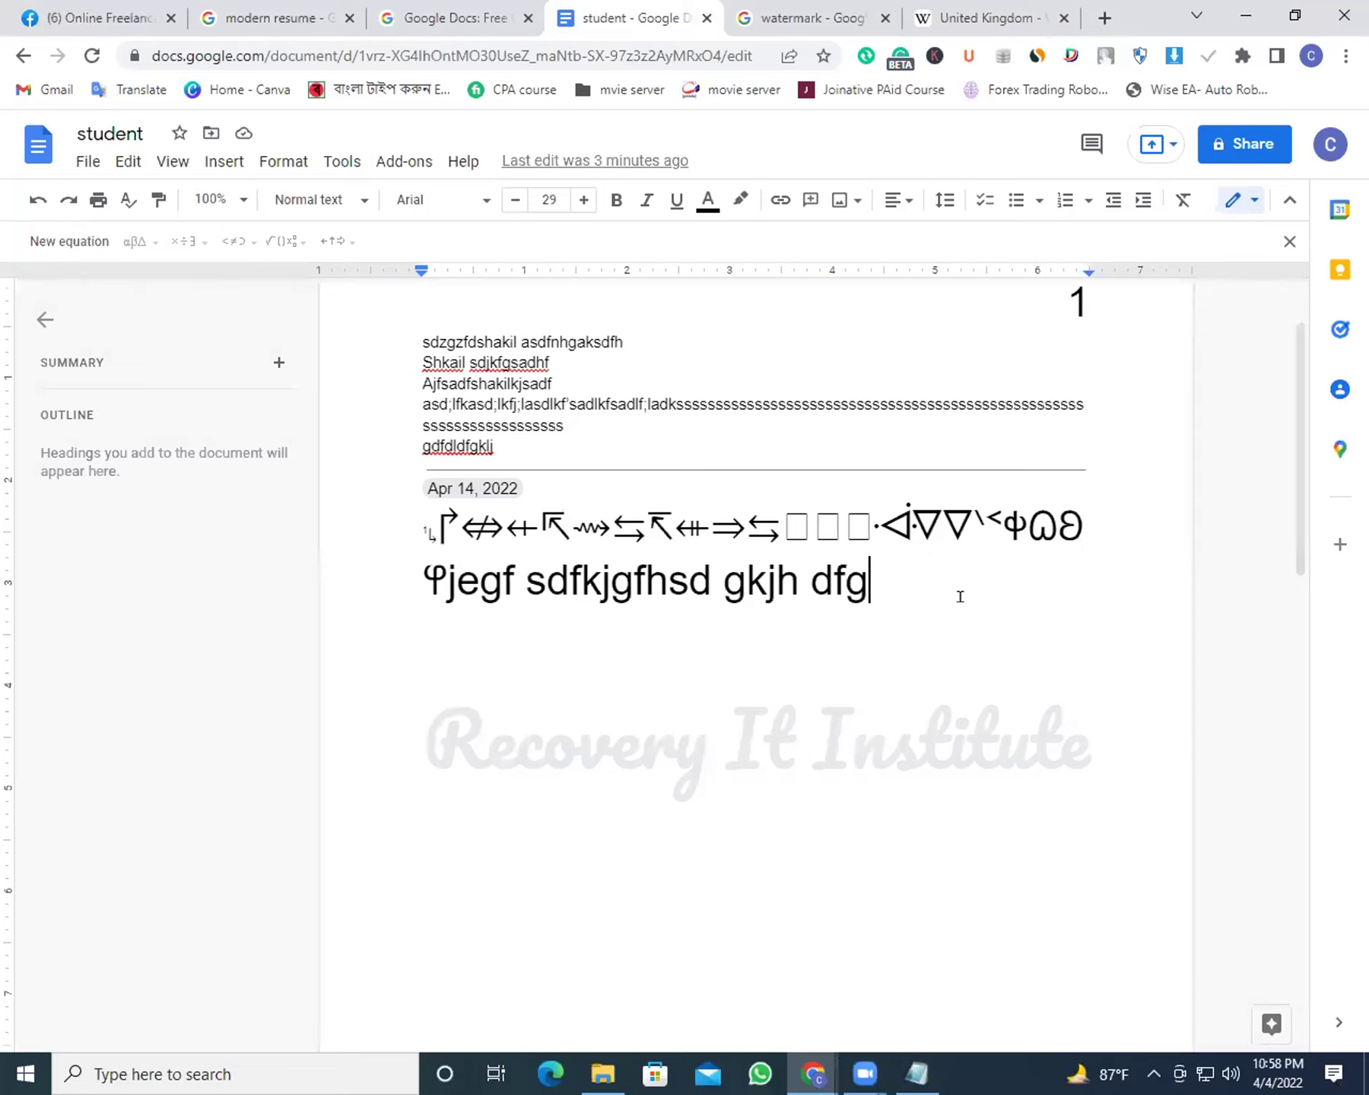
key("Return")
key("Return")
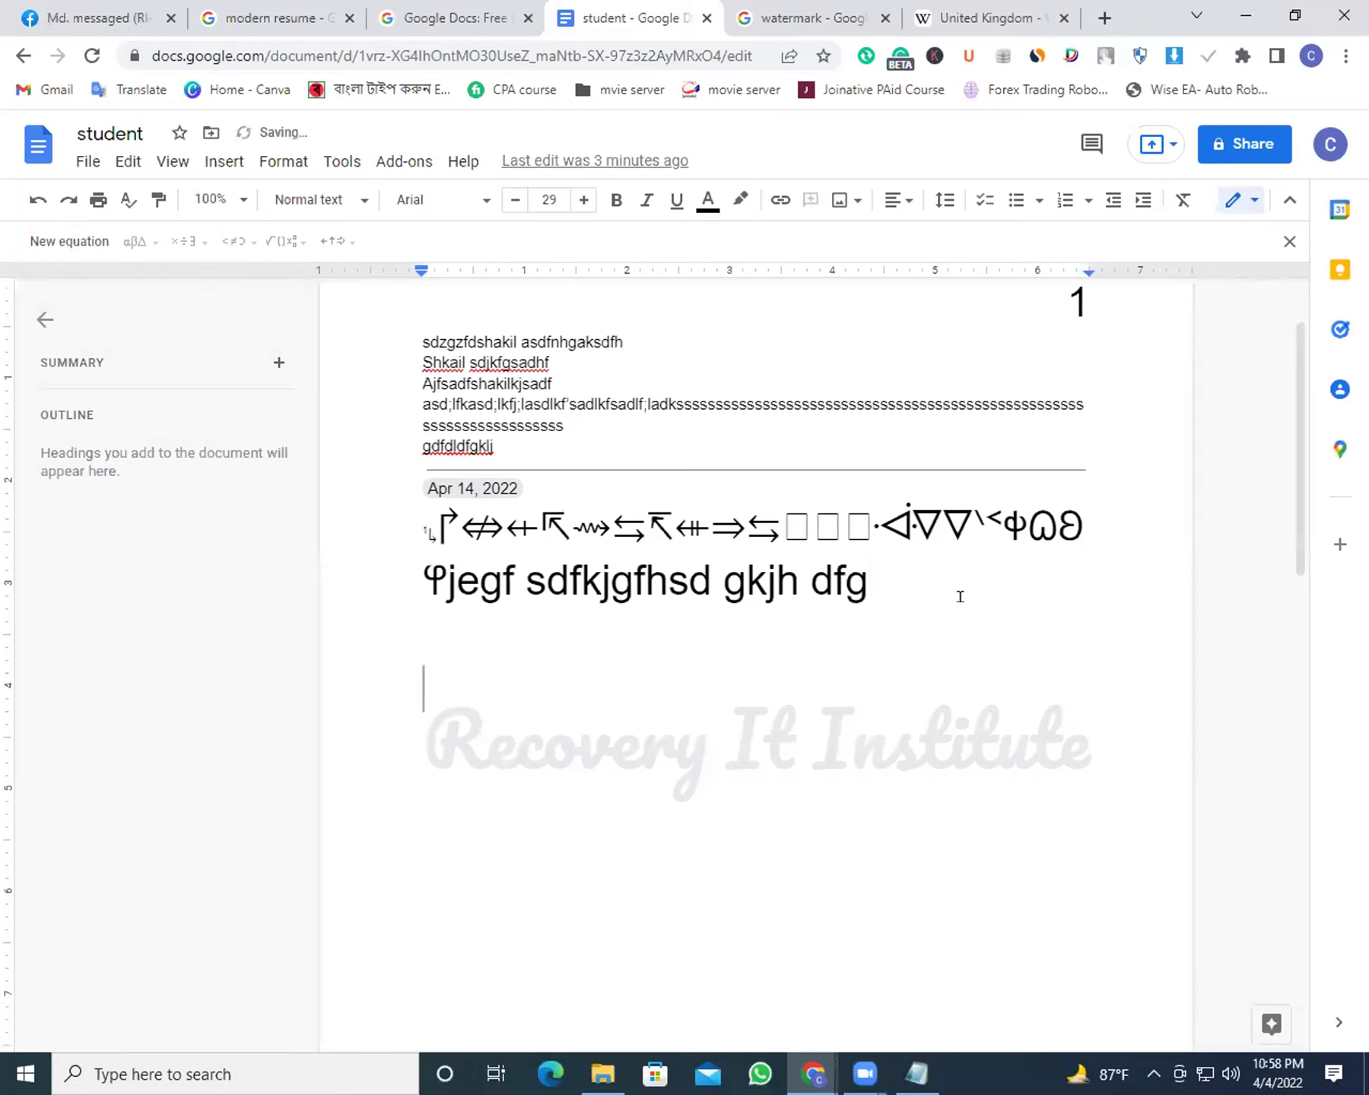
type("Facebook")
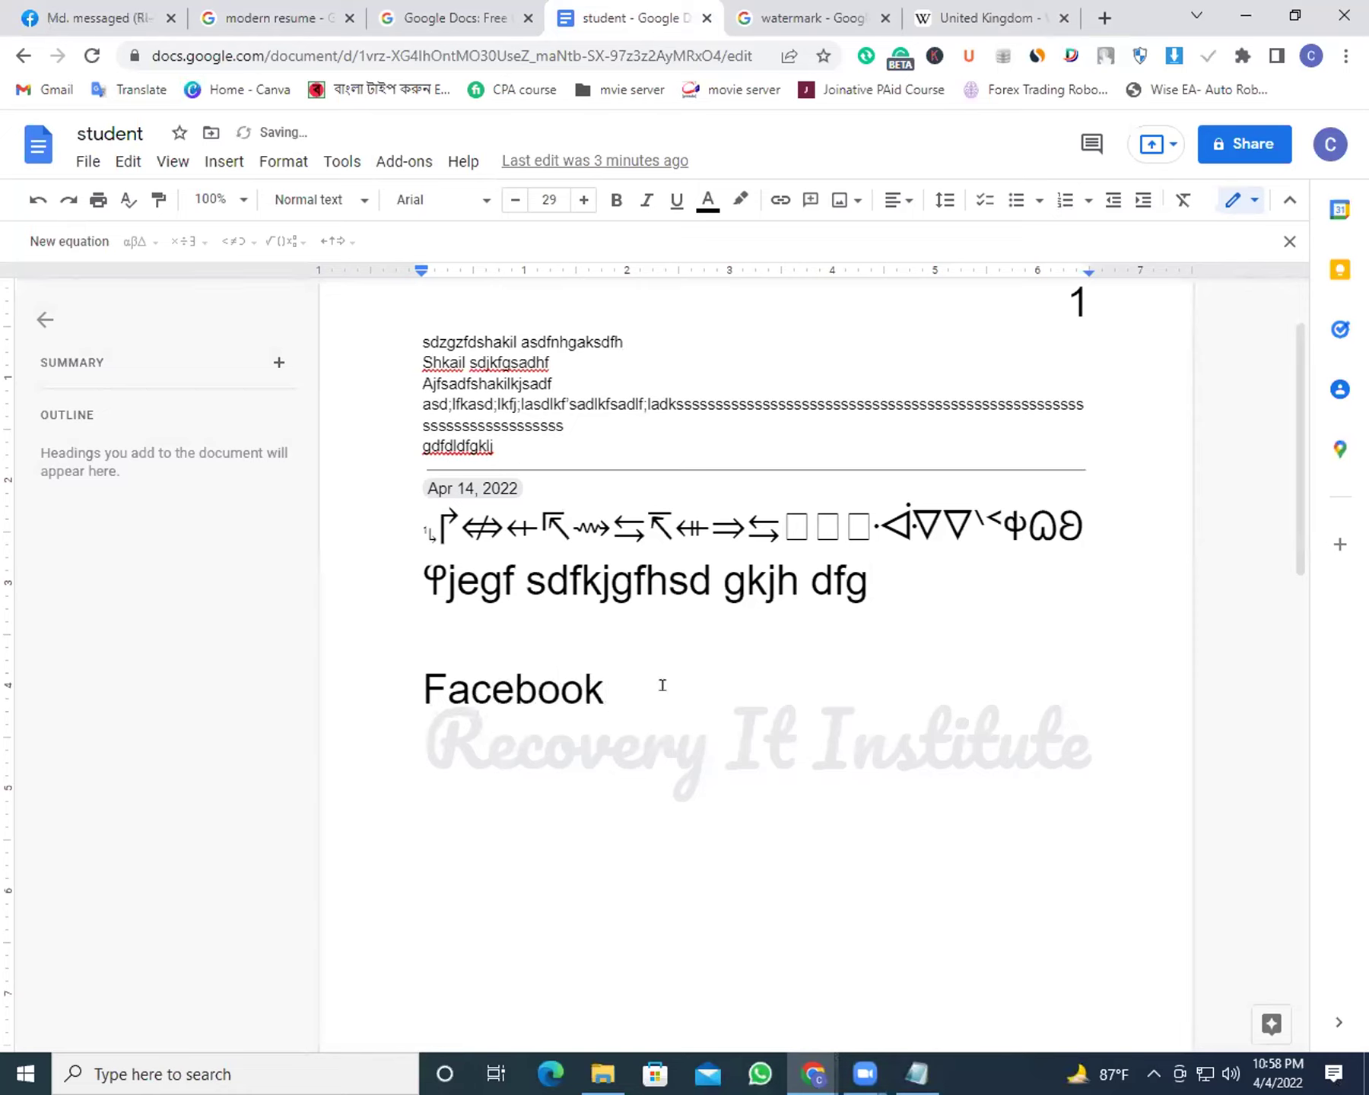
left_click_drag(636, 694, 424, 663)
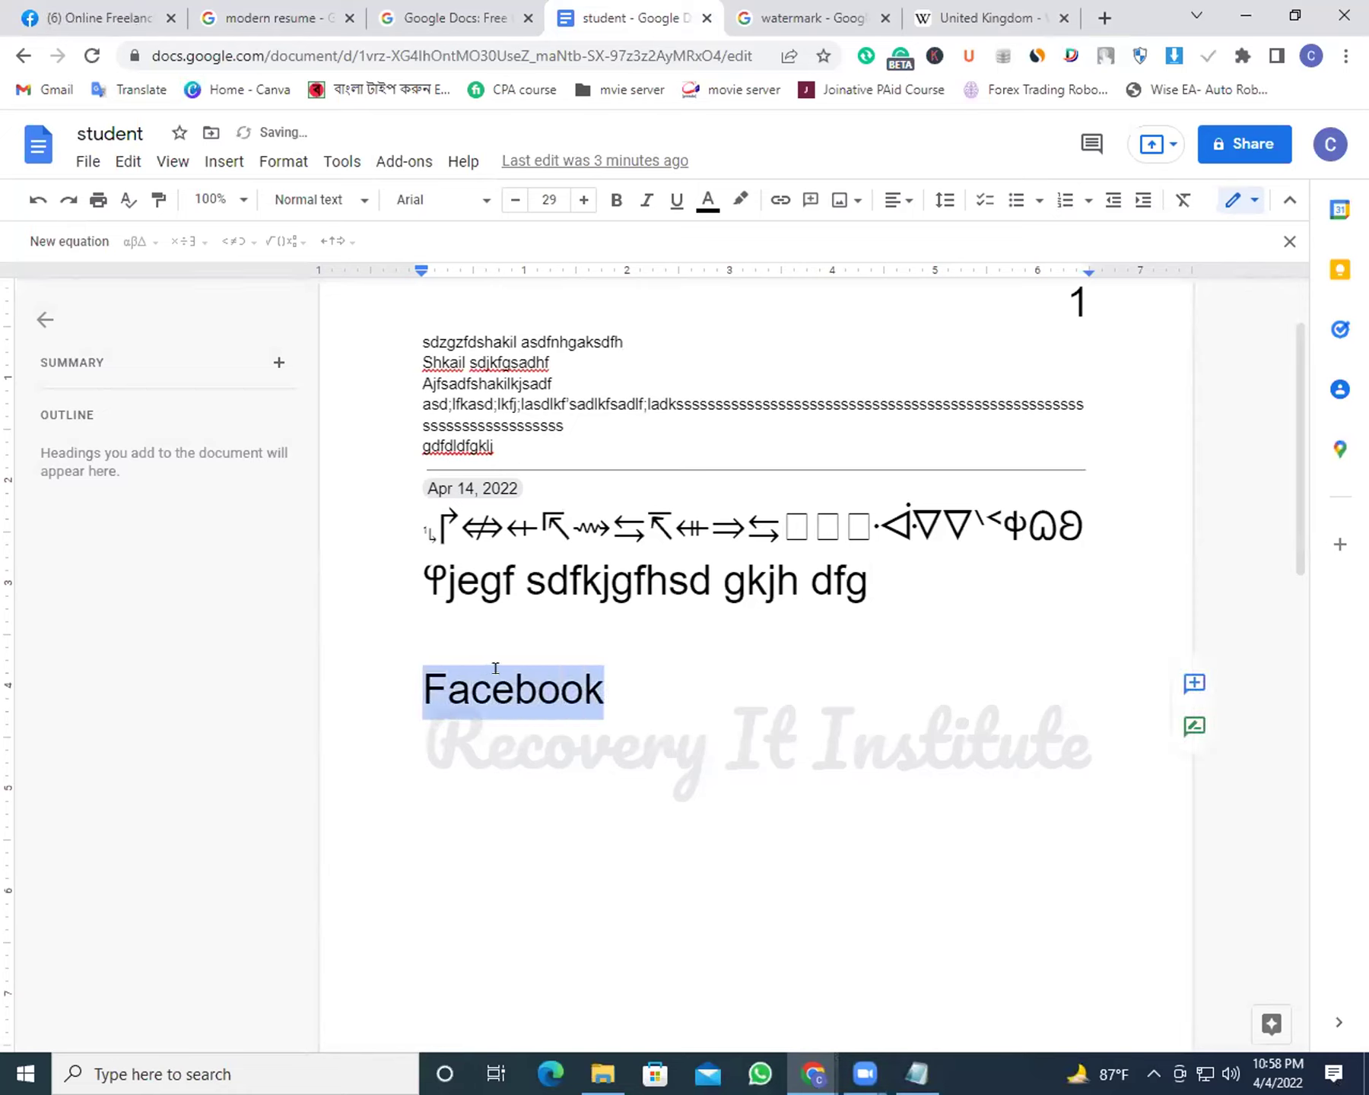
Link the word Facebook to facebook.com
left_click(218, 157)
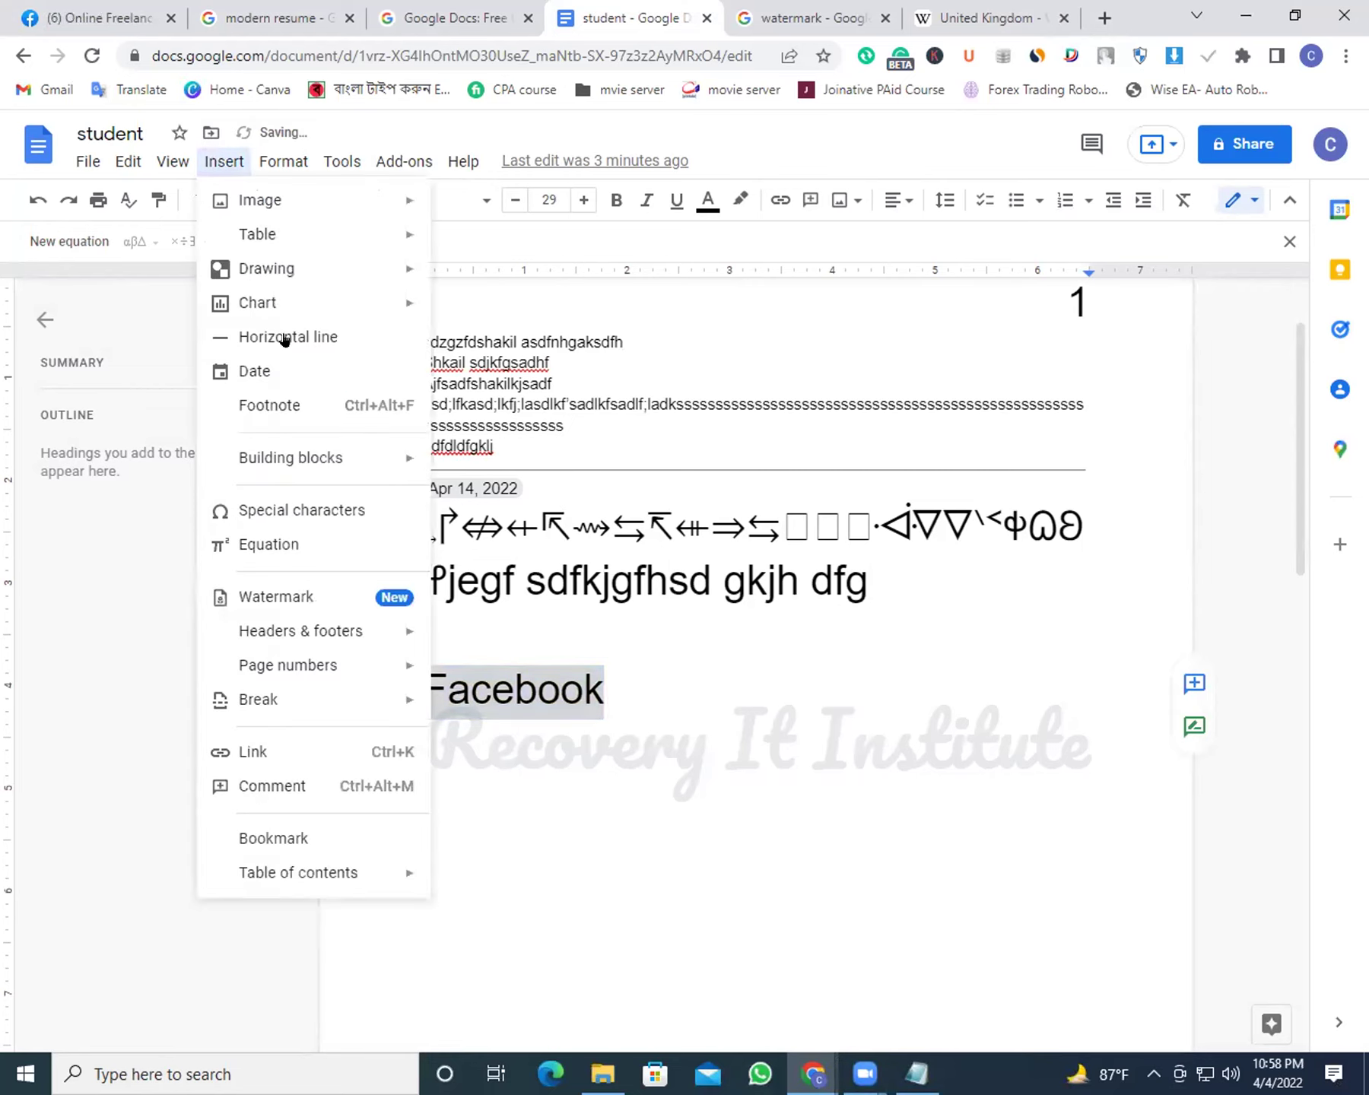
left_click(273, 755)
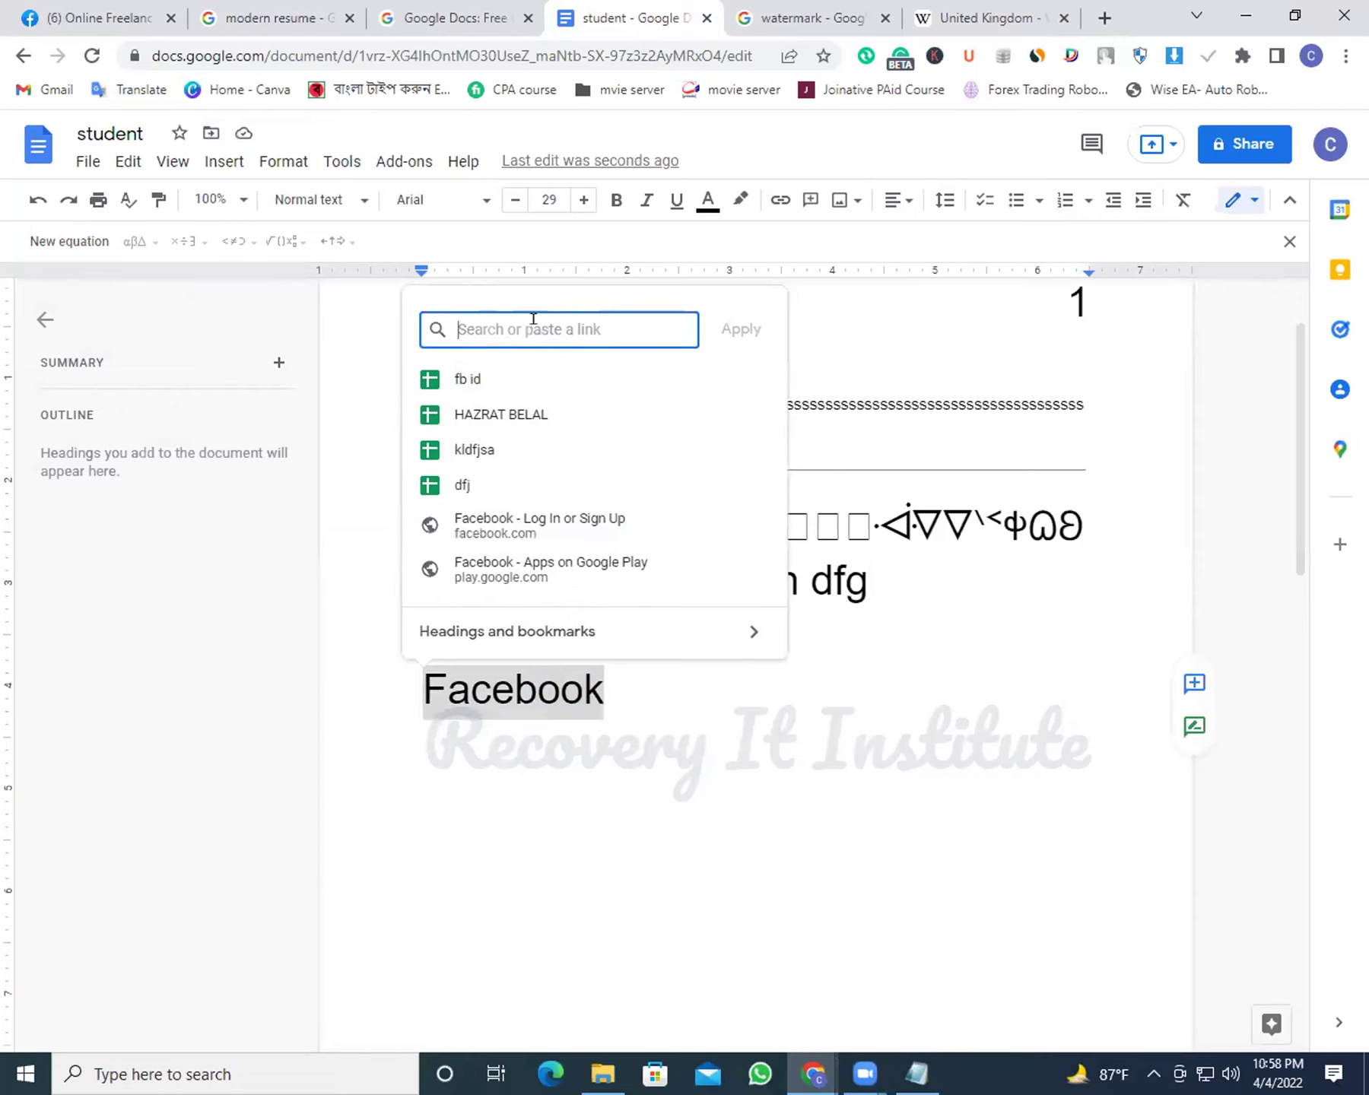
type("facebo")
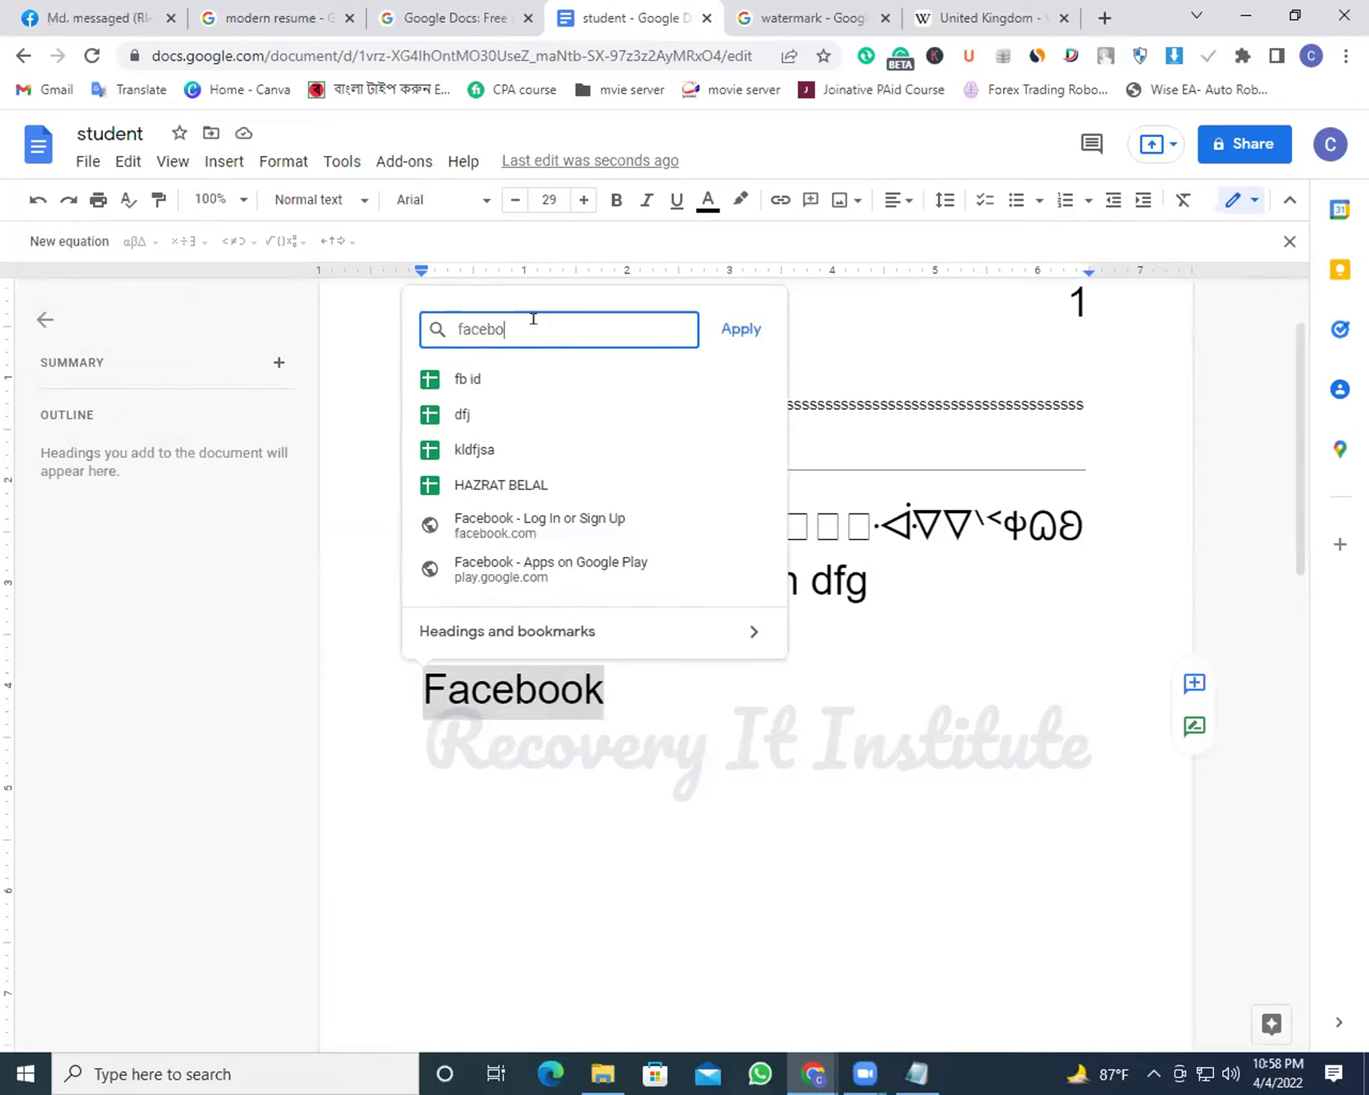
type("ok.com")
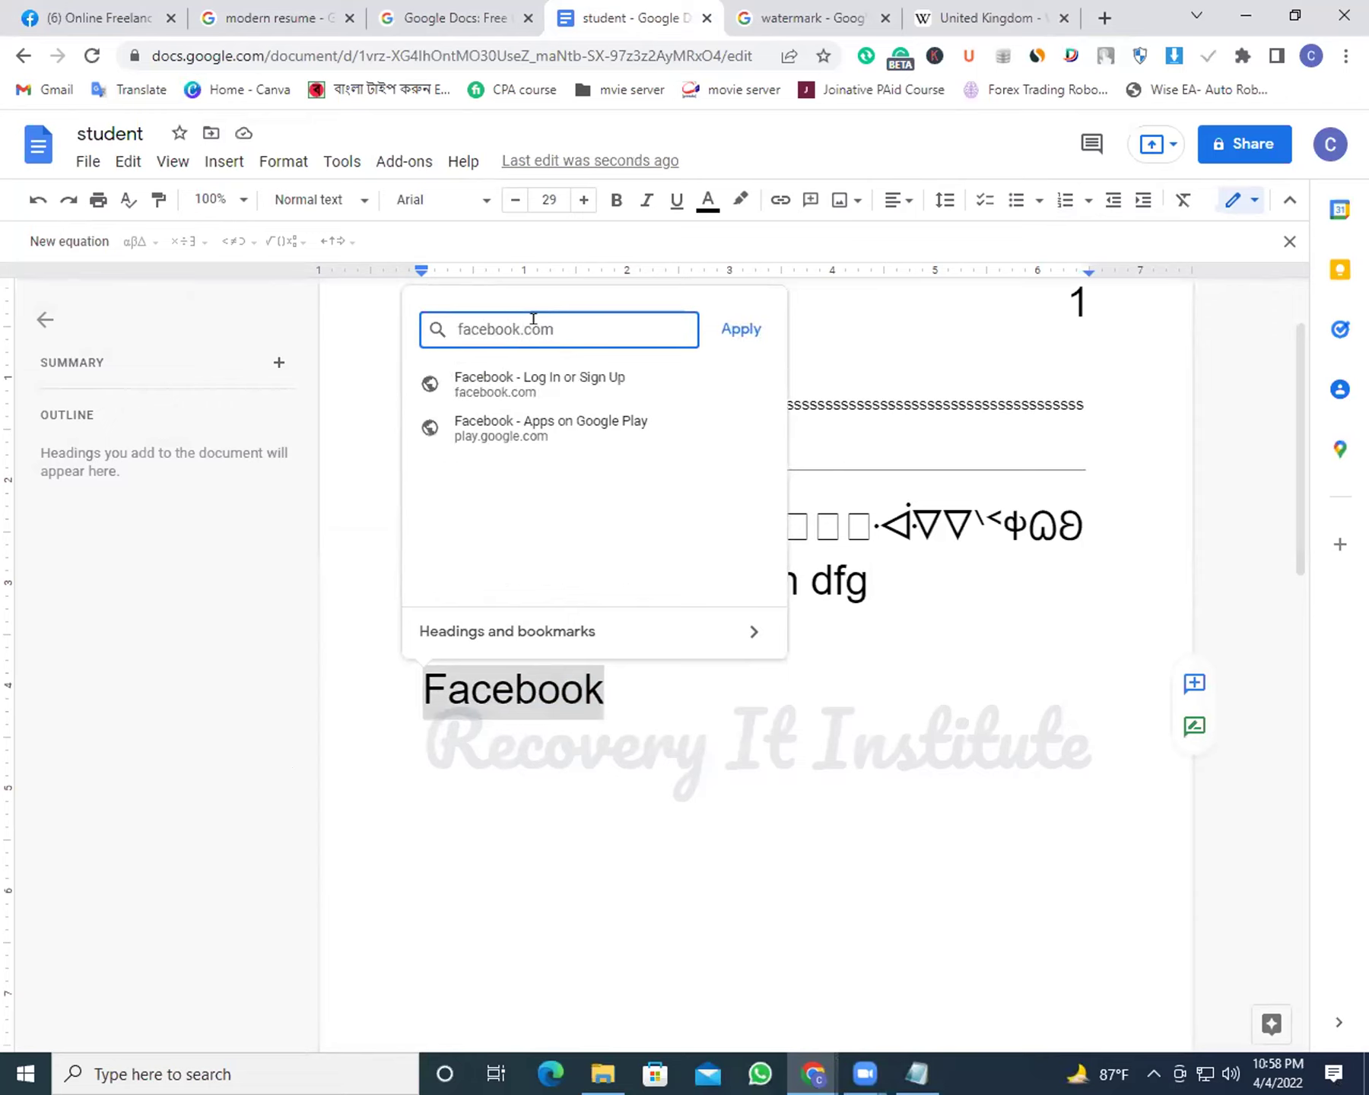
left_click(730, 333)
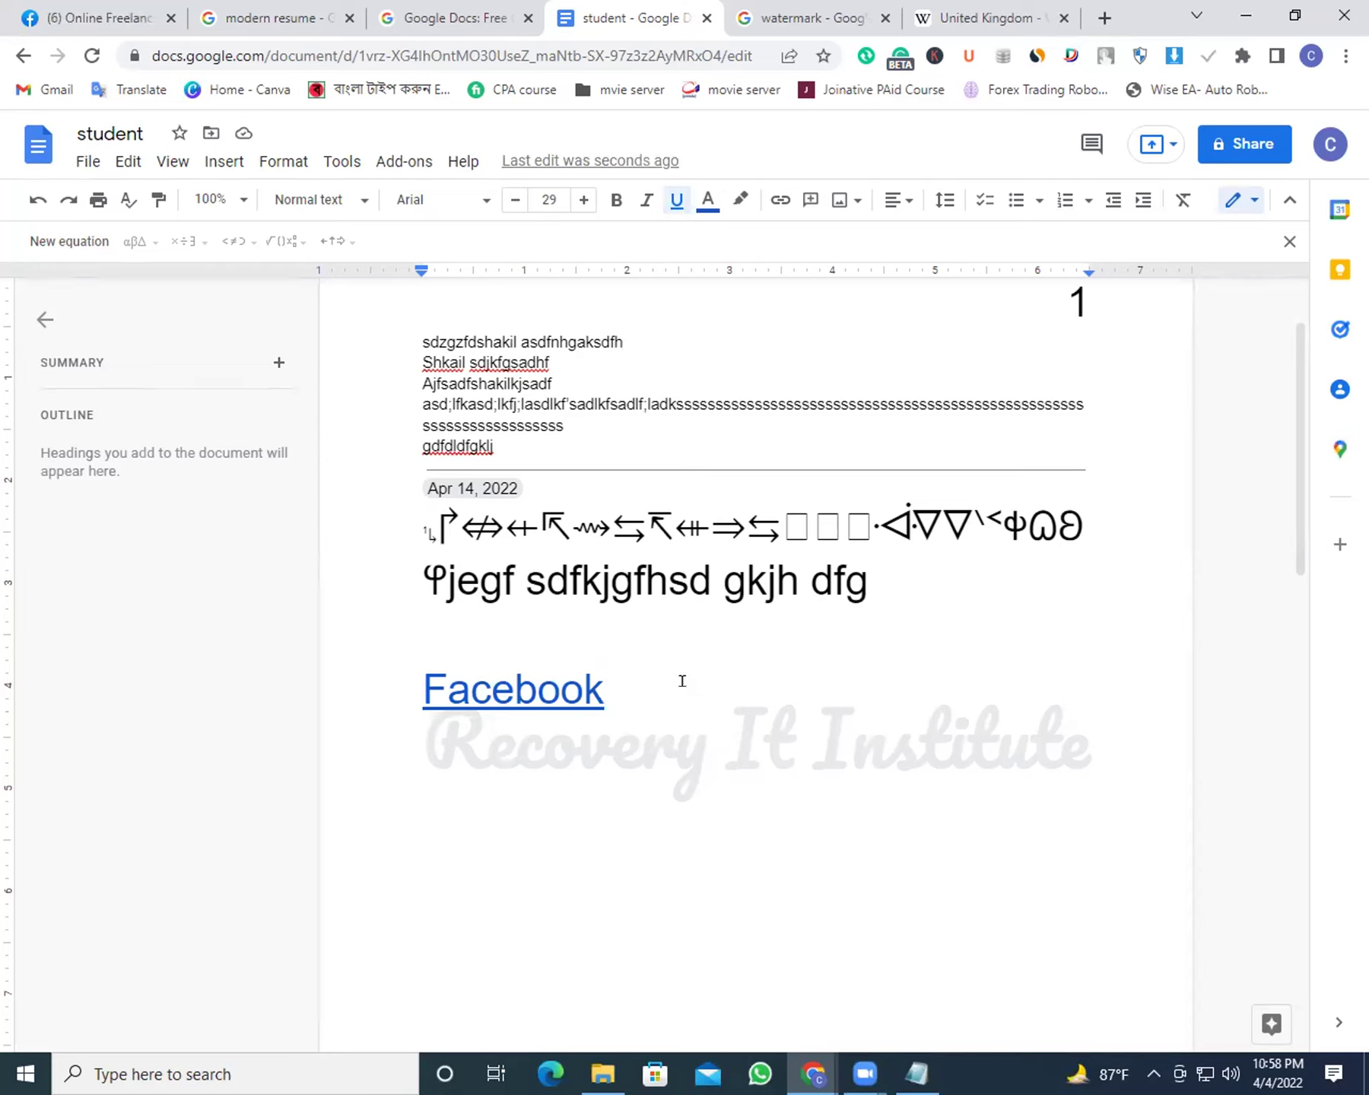
left_click(559, 680)
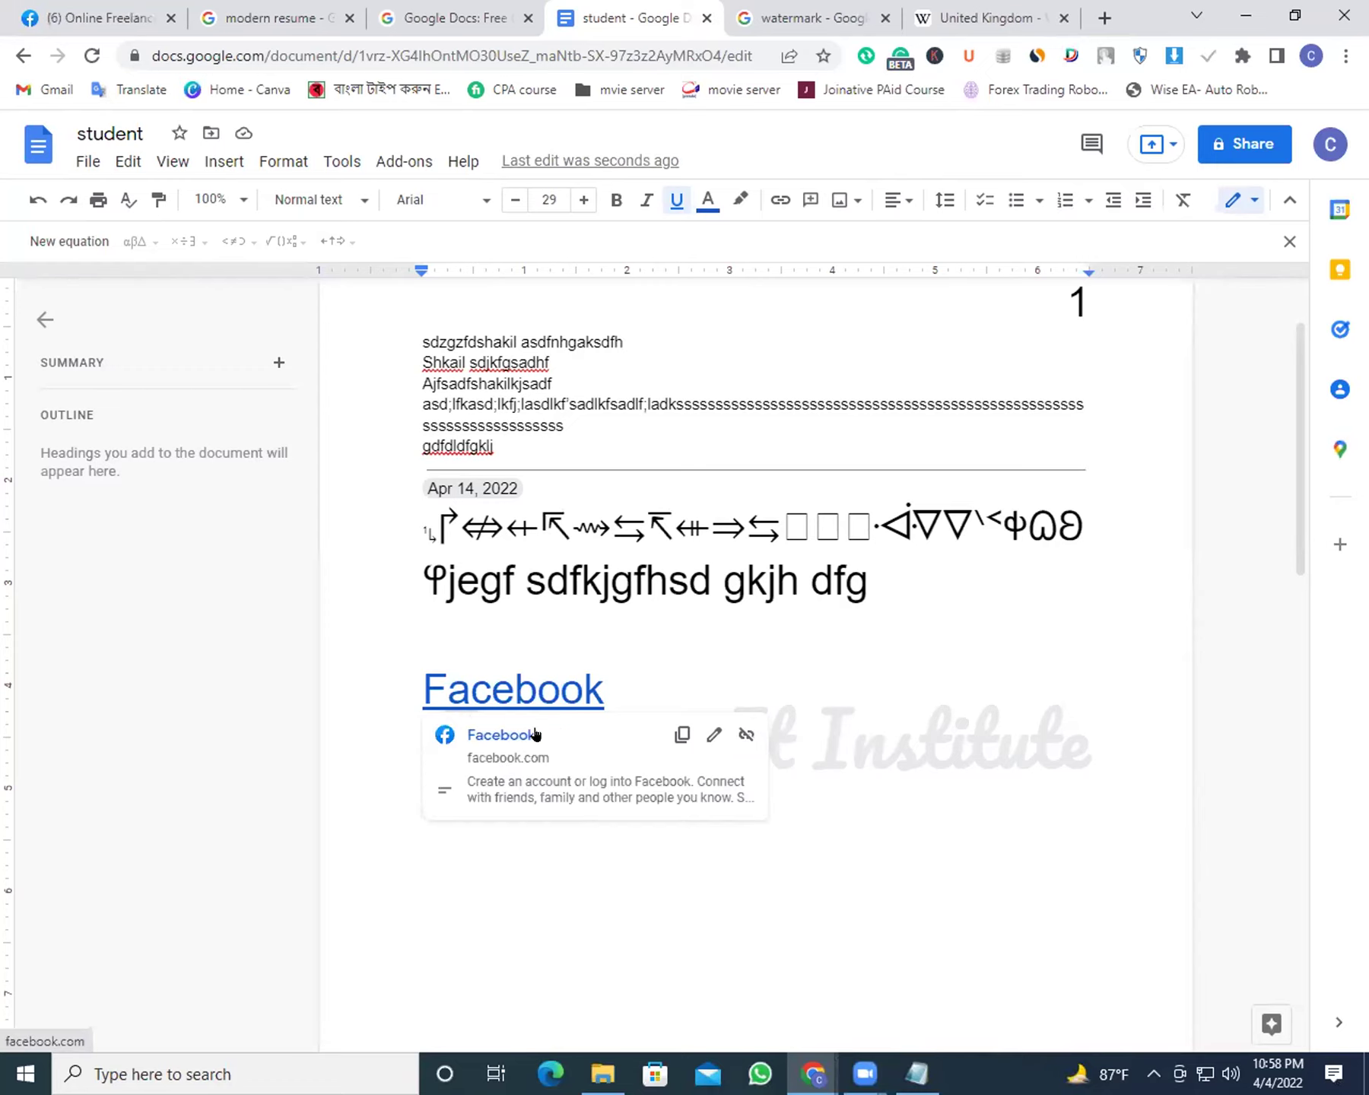
left_click(536, 732)
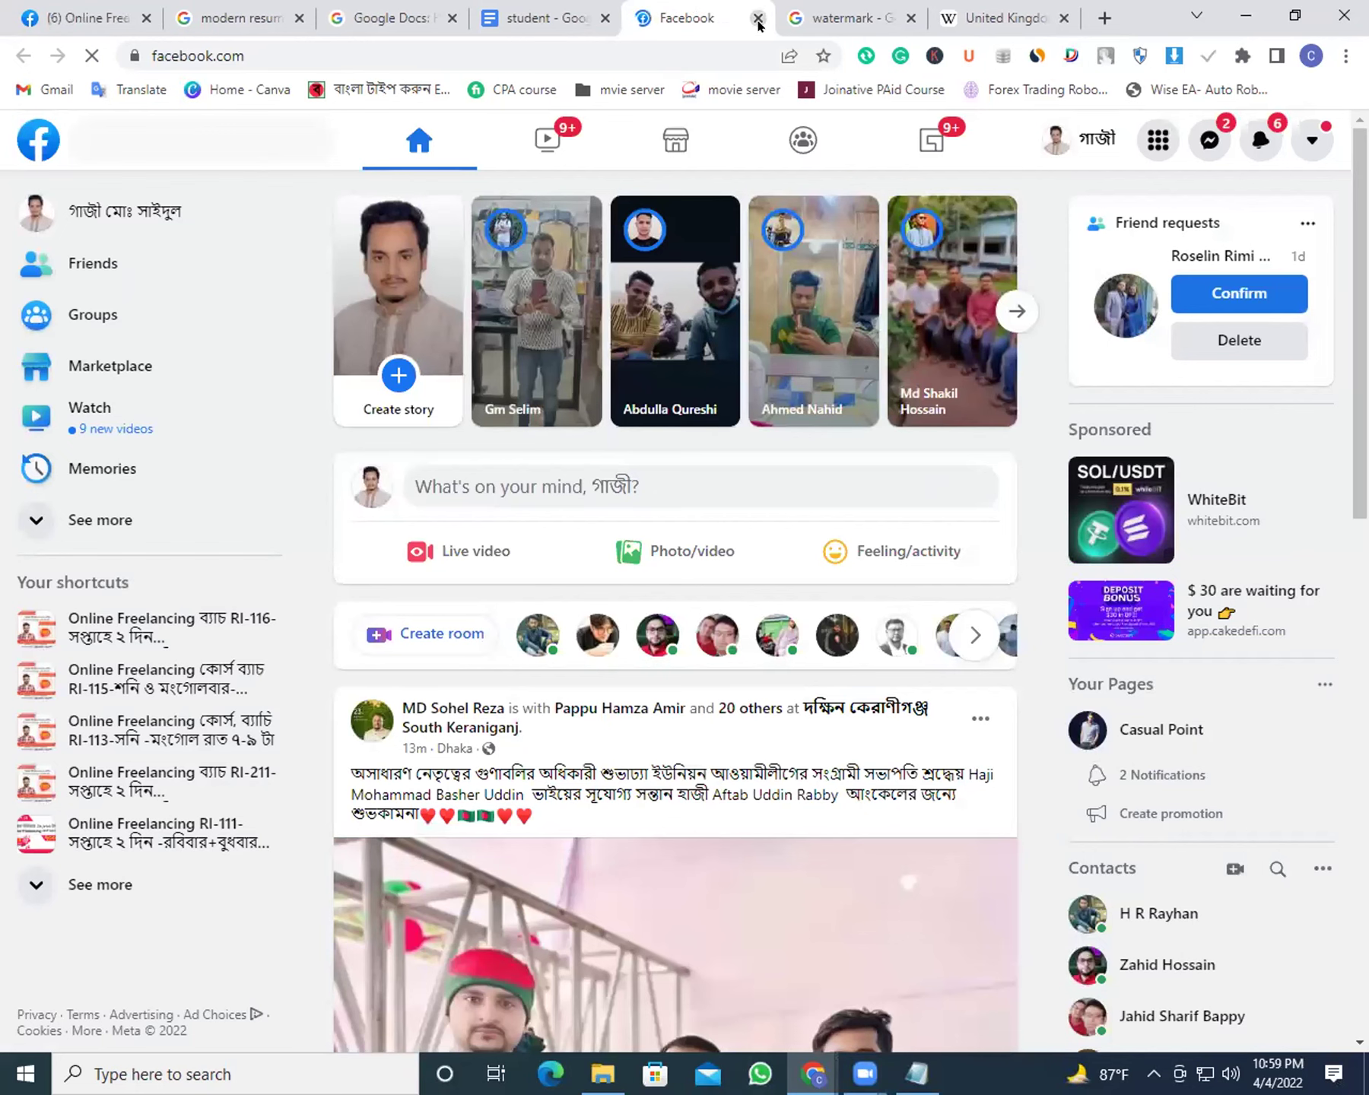
left_click(758, 23)
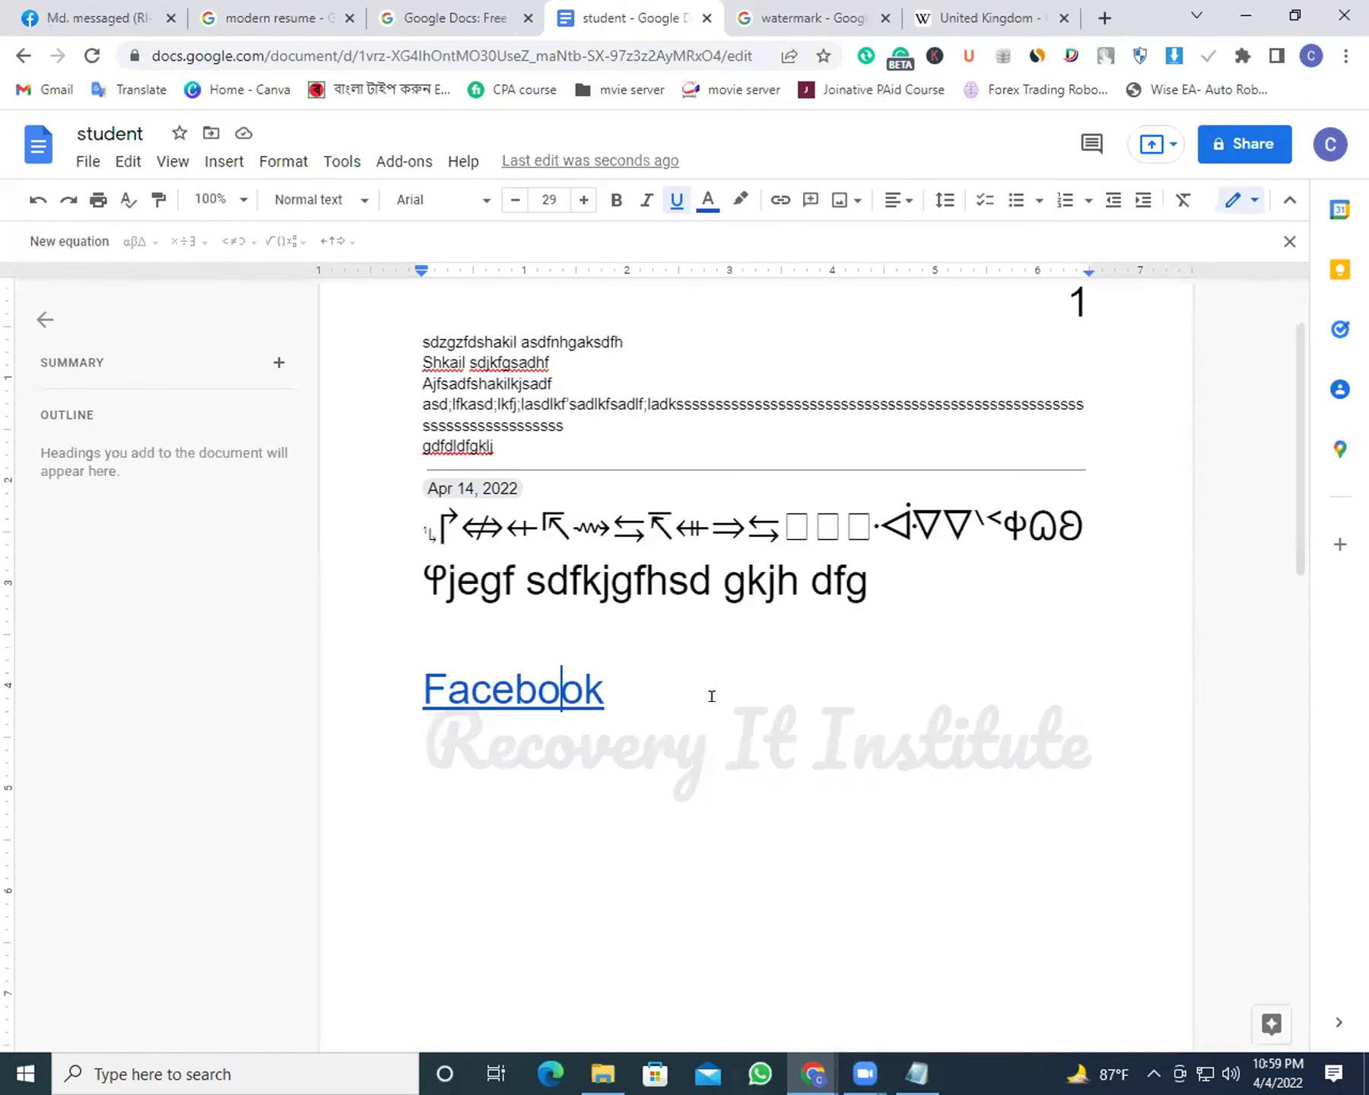
left_click(690, 669)
left_click(941, 596)
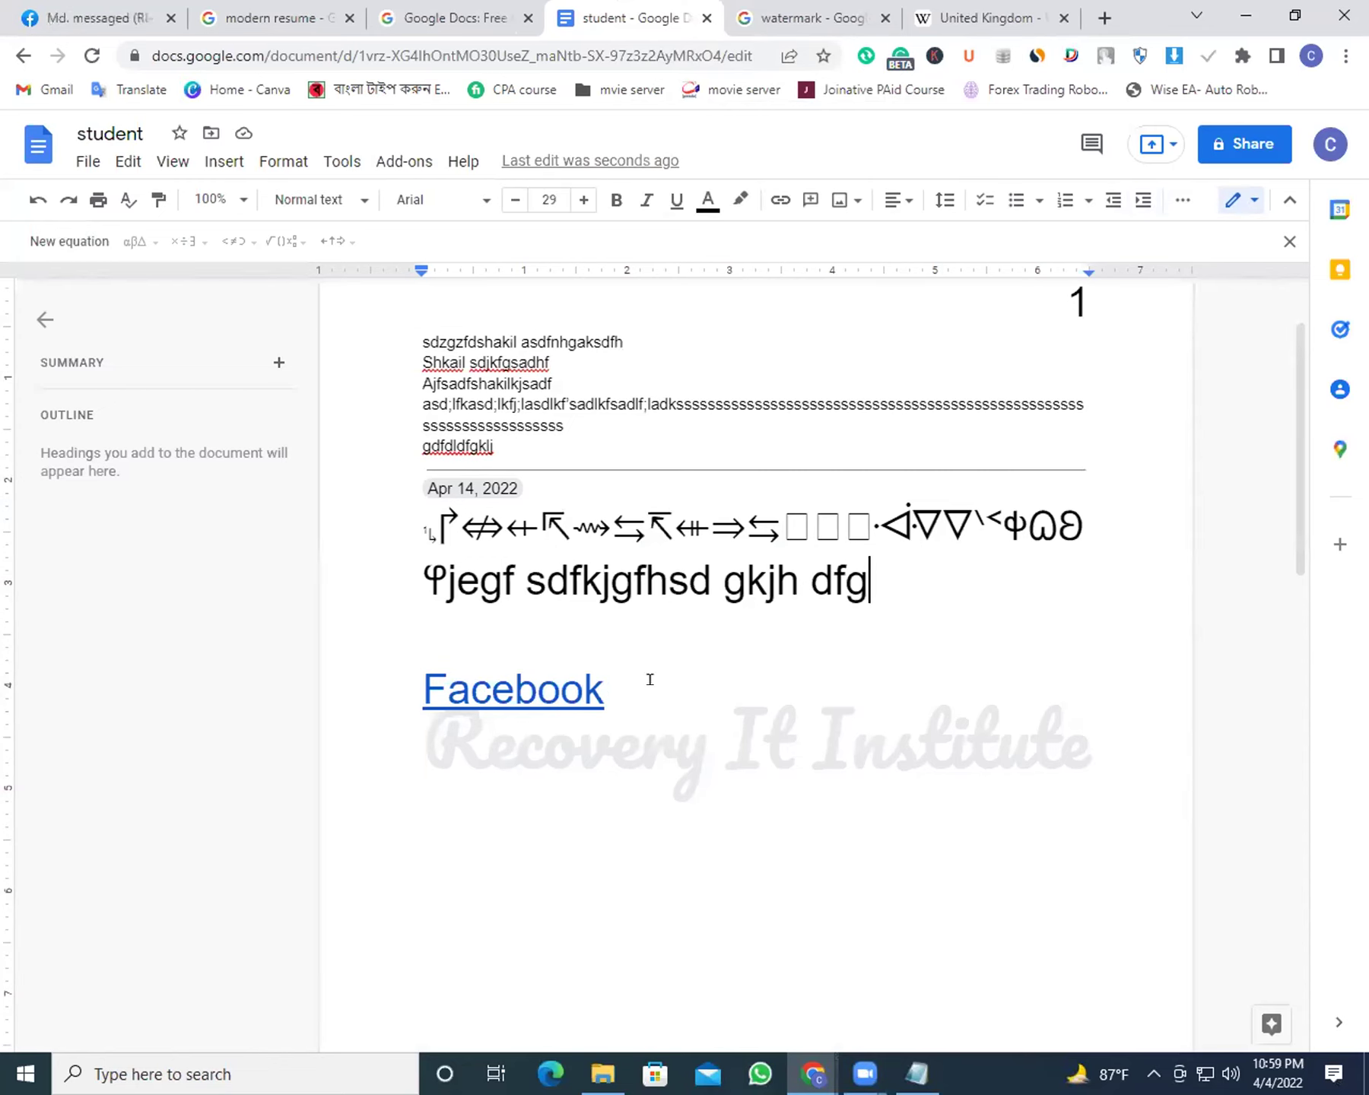
left_click(228, 162)
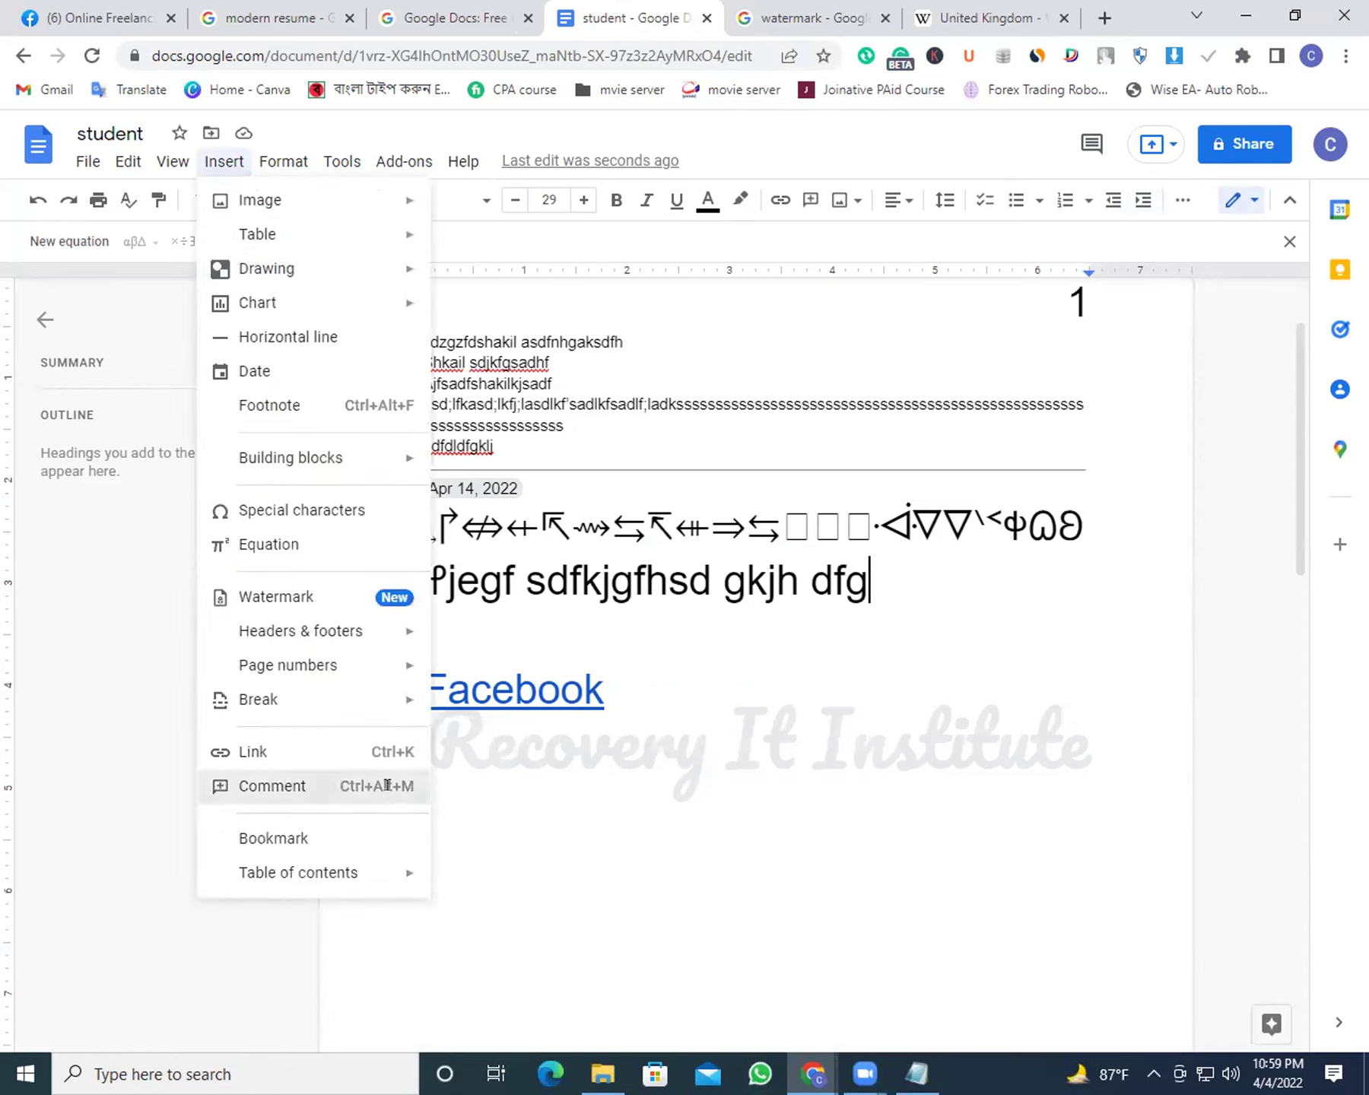
left_click(387, 791)
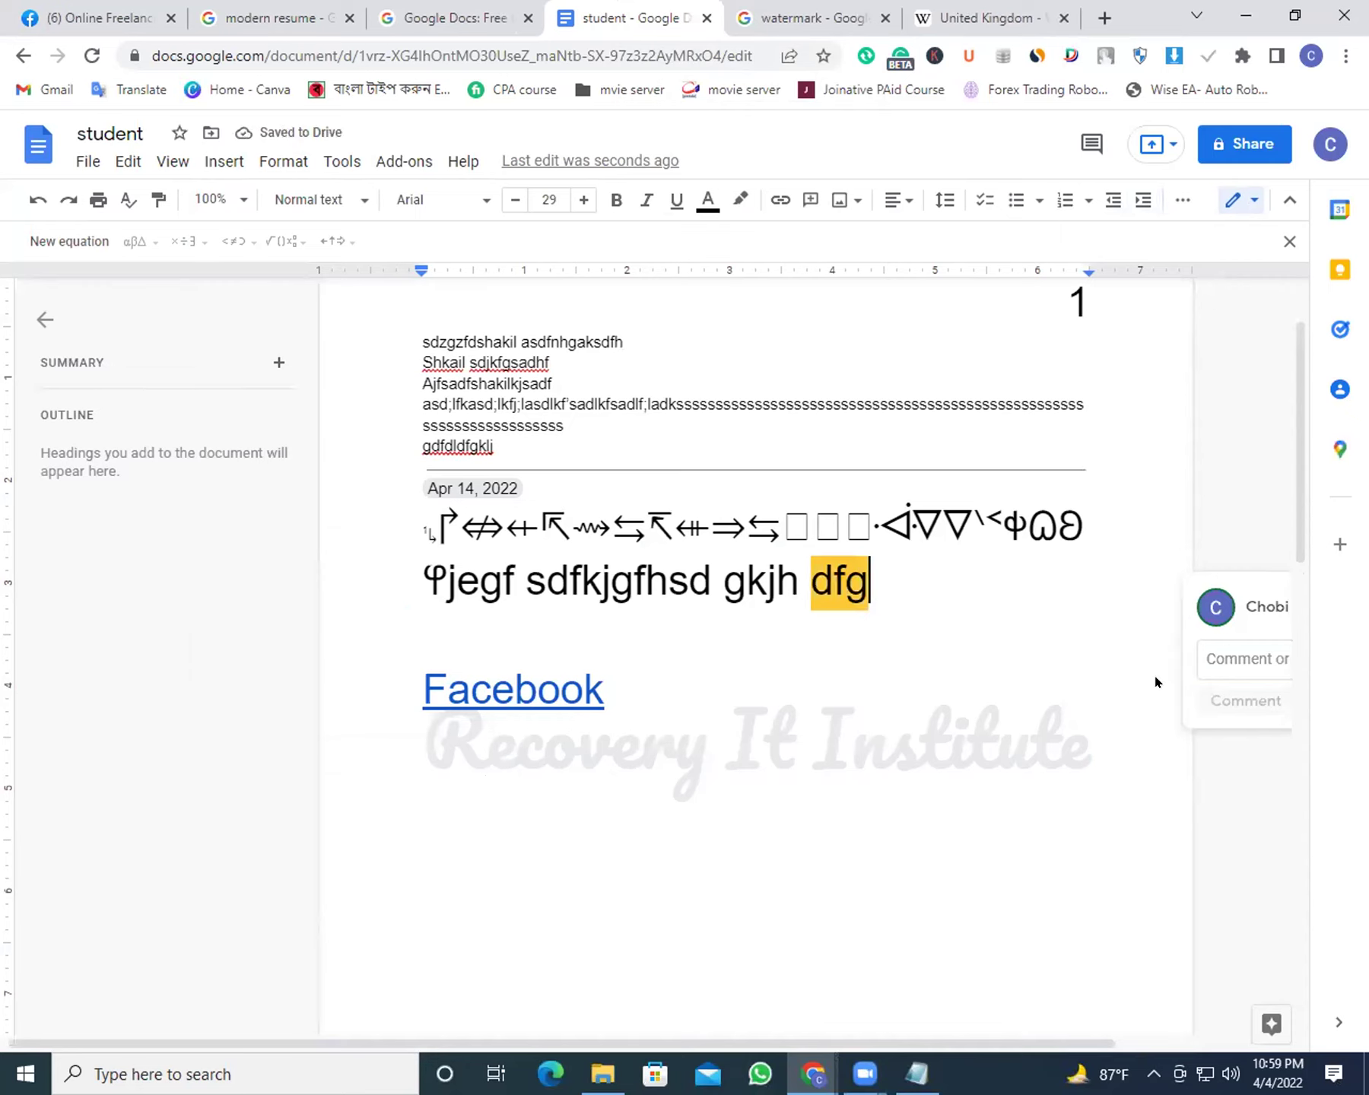
left_click(963, 596)
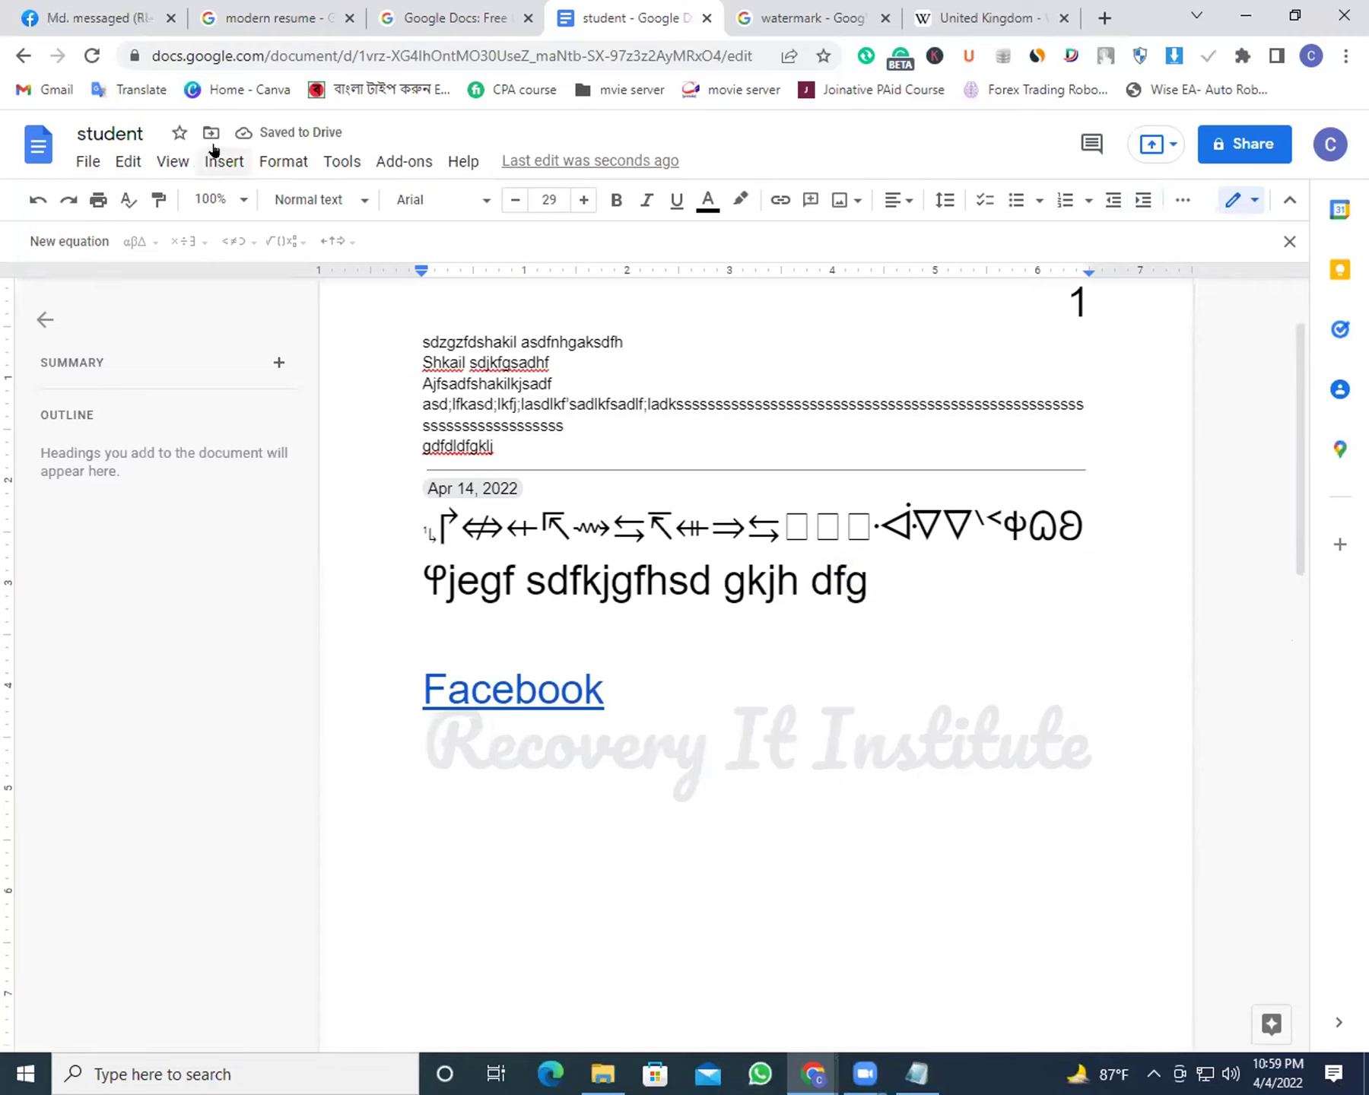
left_click(216, 160)
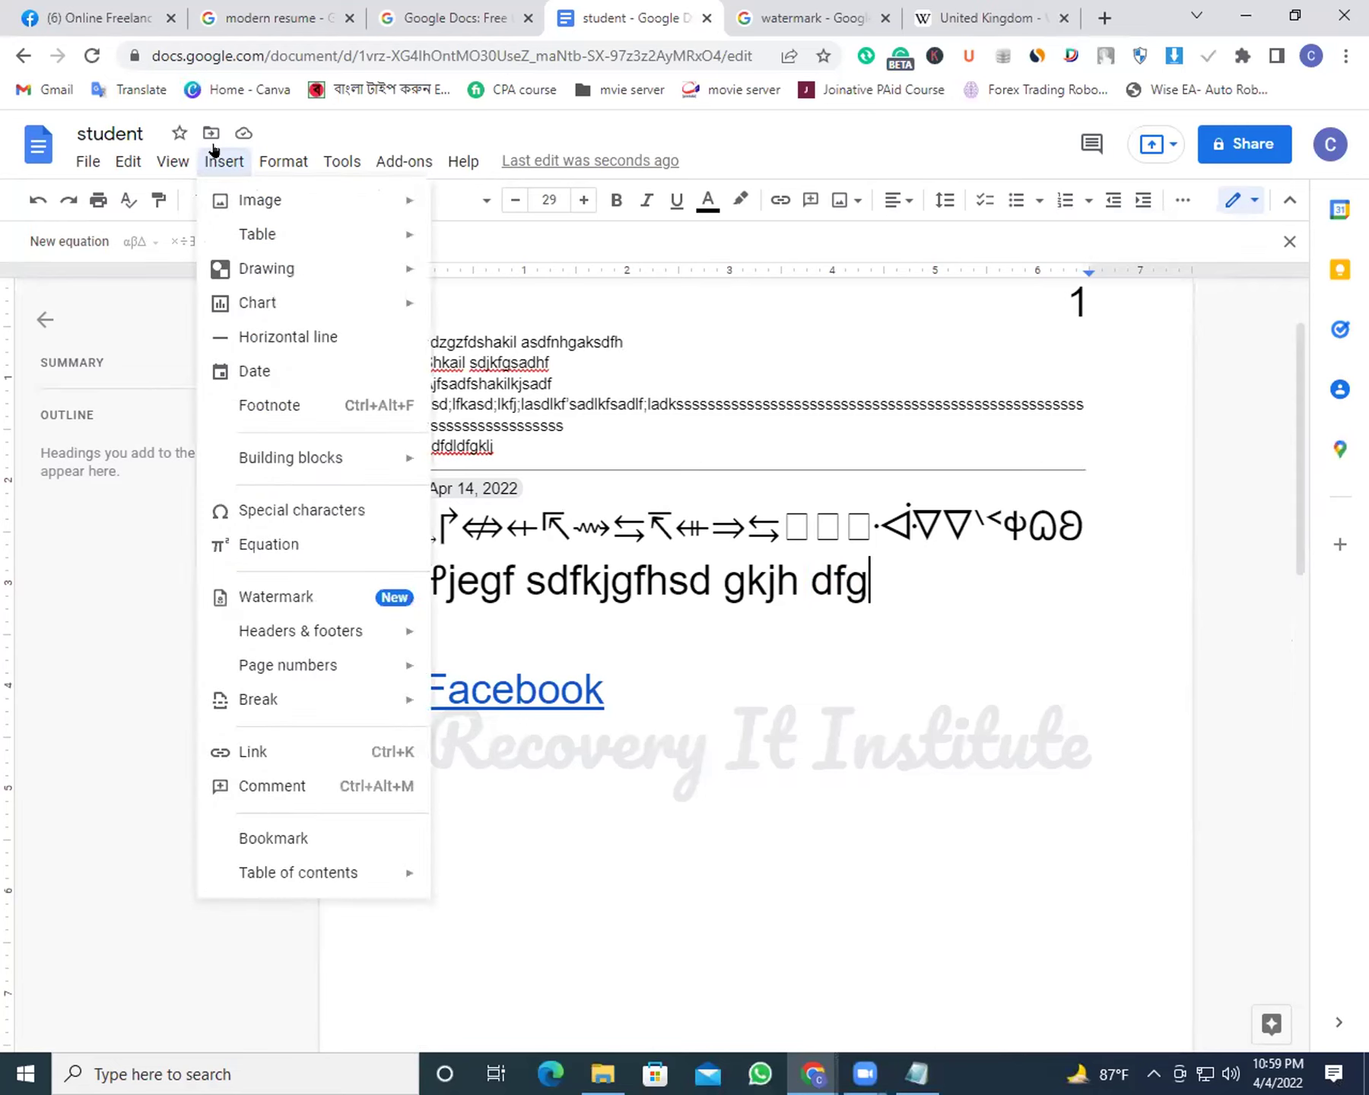
mouse_move(287, 163)
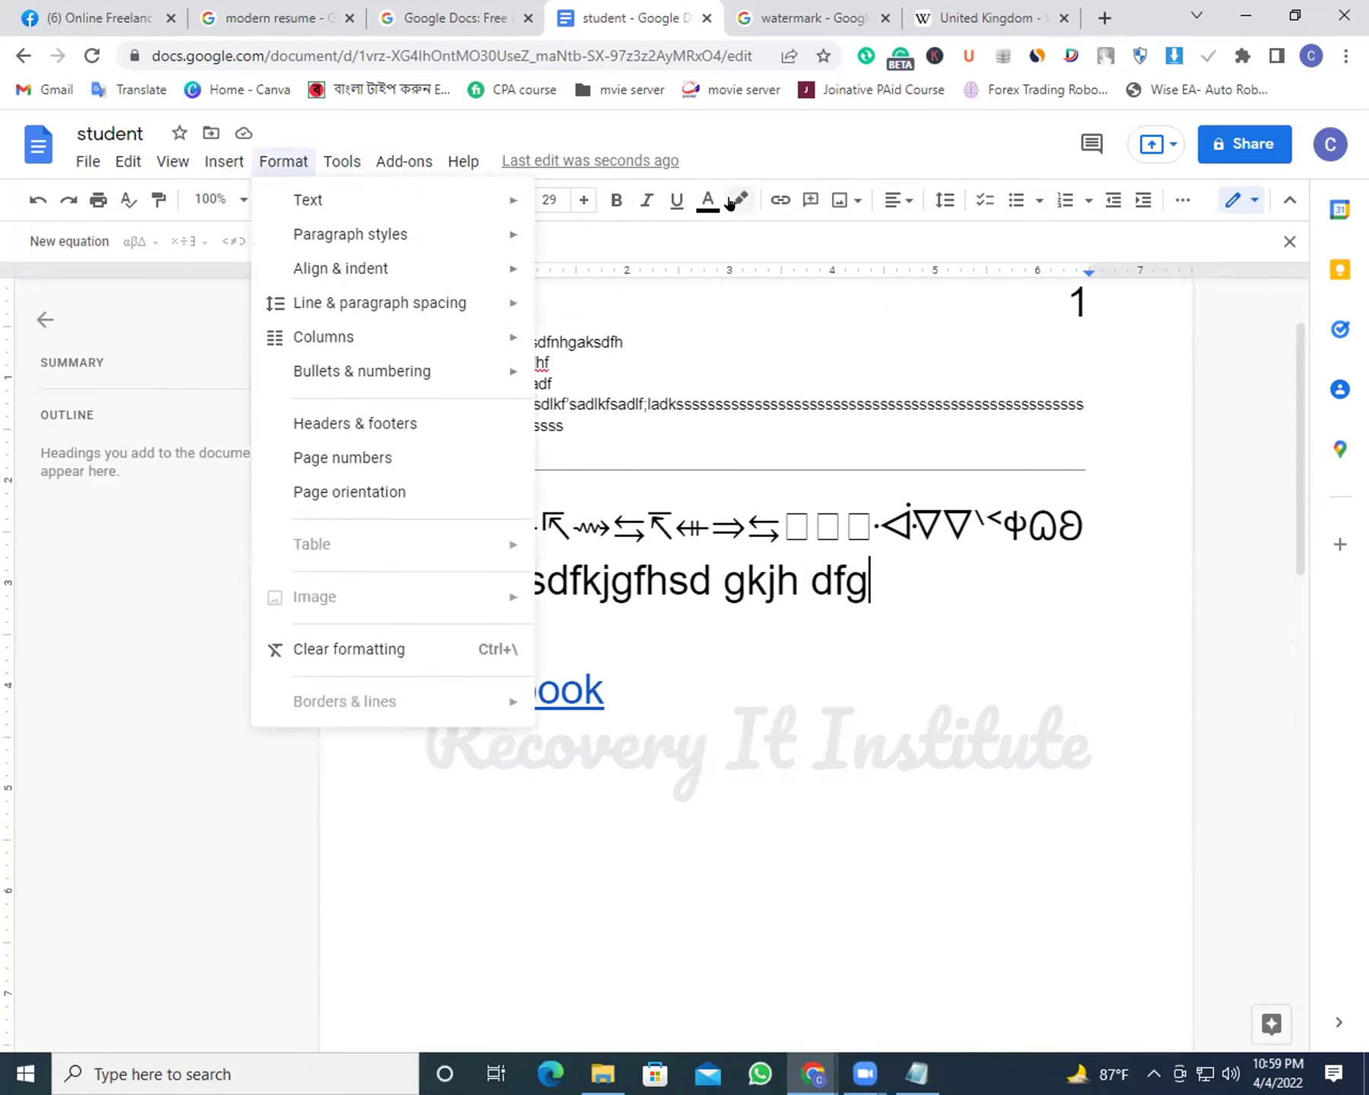
scroll(1171, 539, "up", 2)
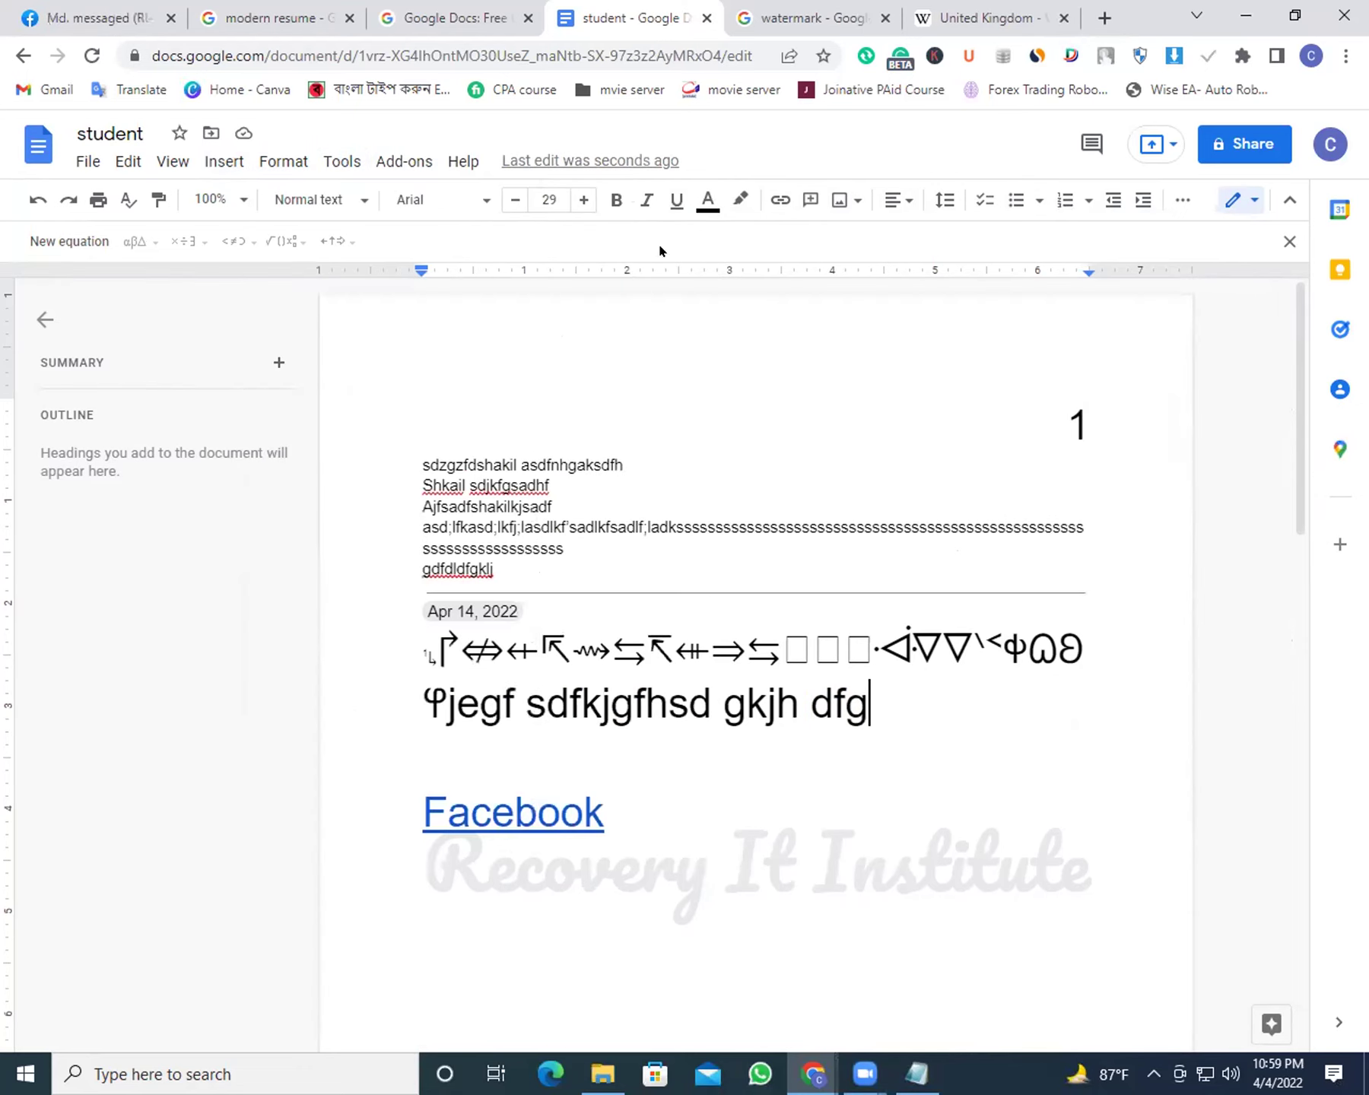
left_click(295, 165)
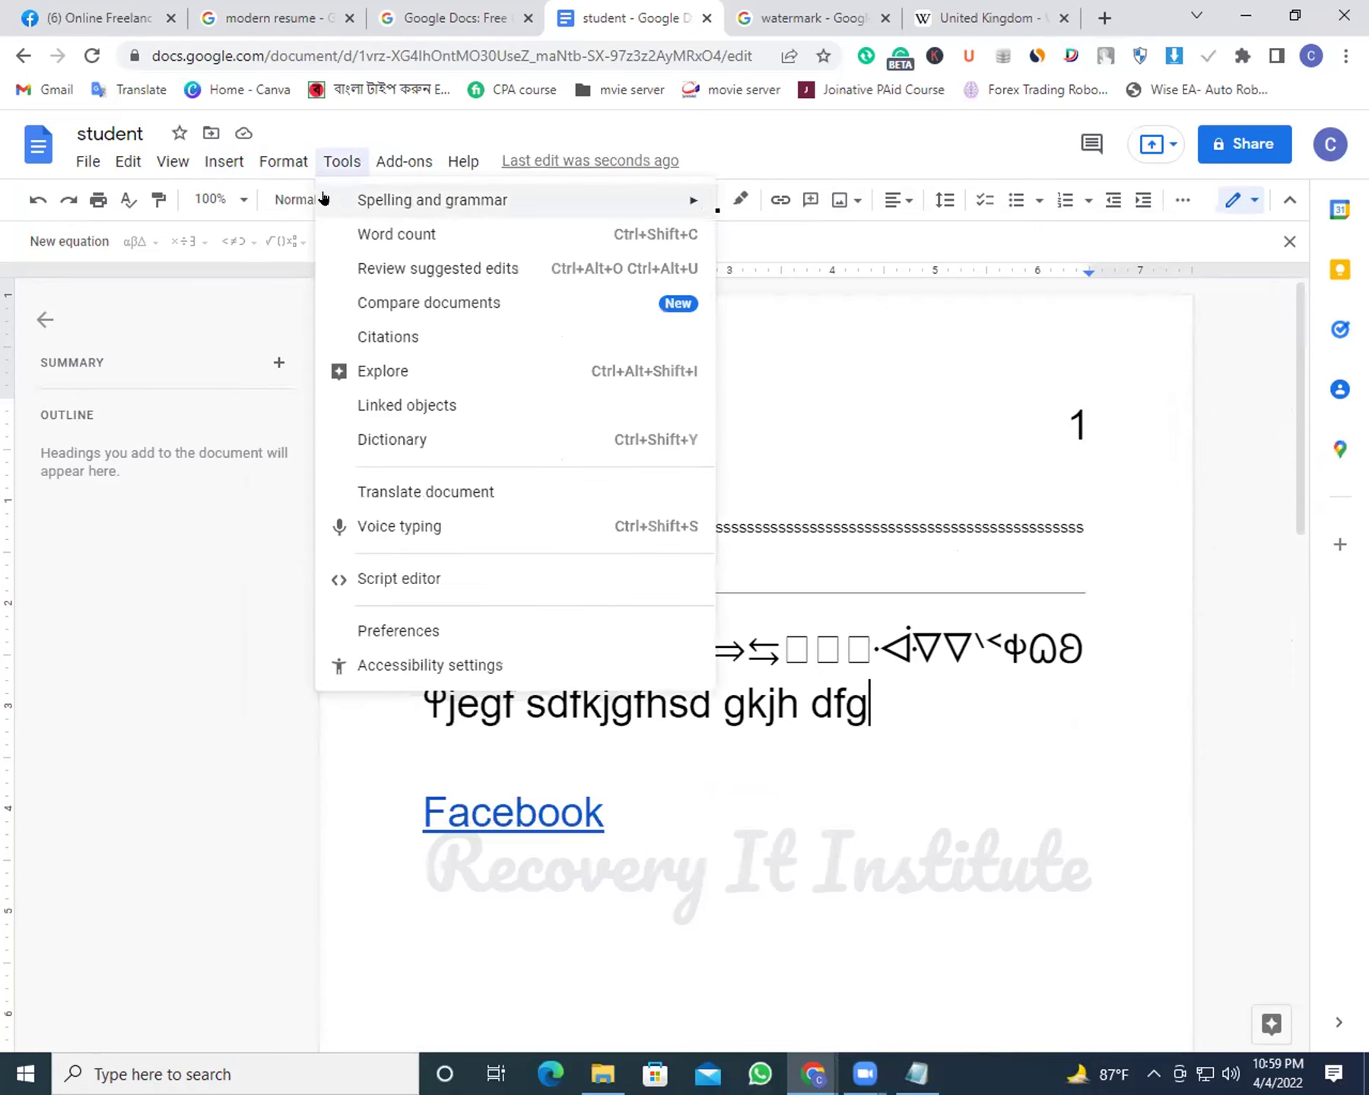
mouse_move(270, 199)
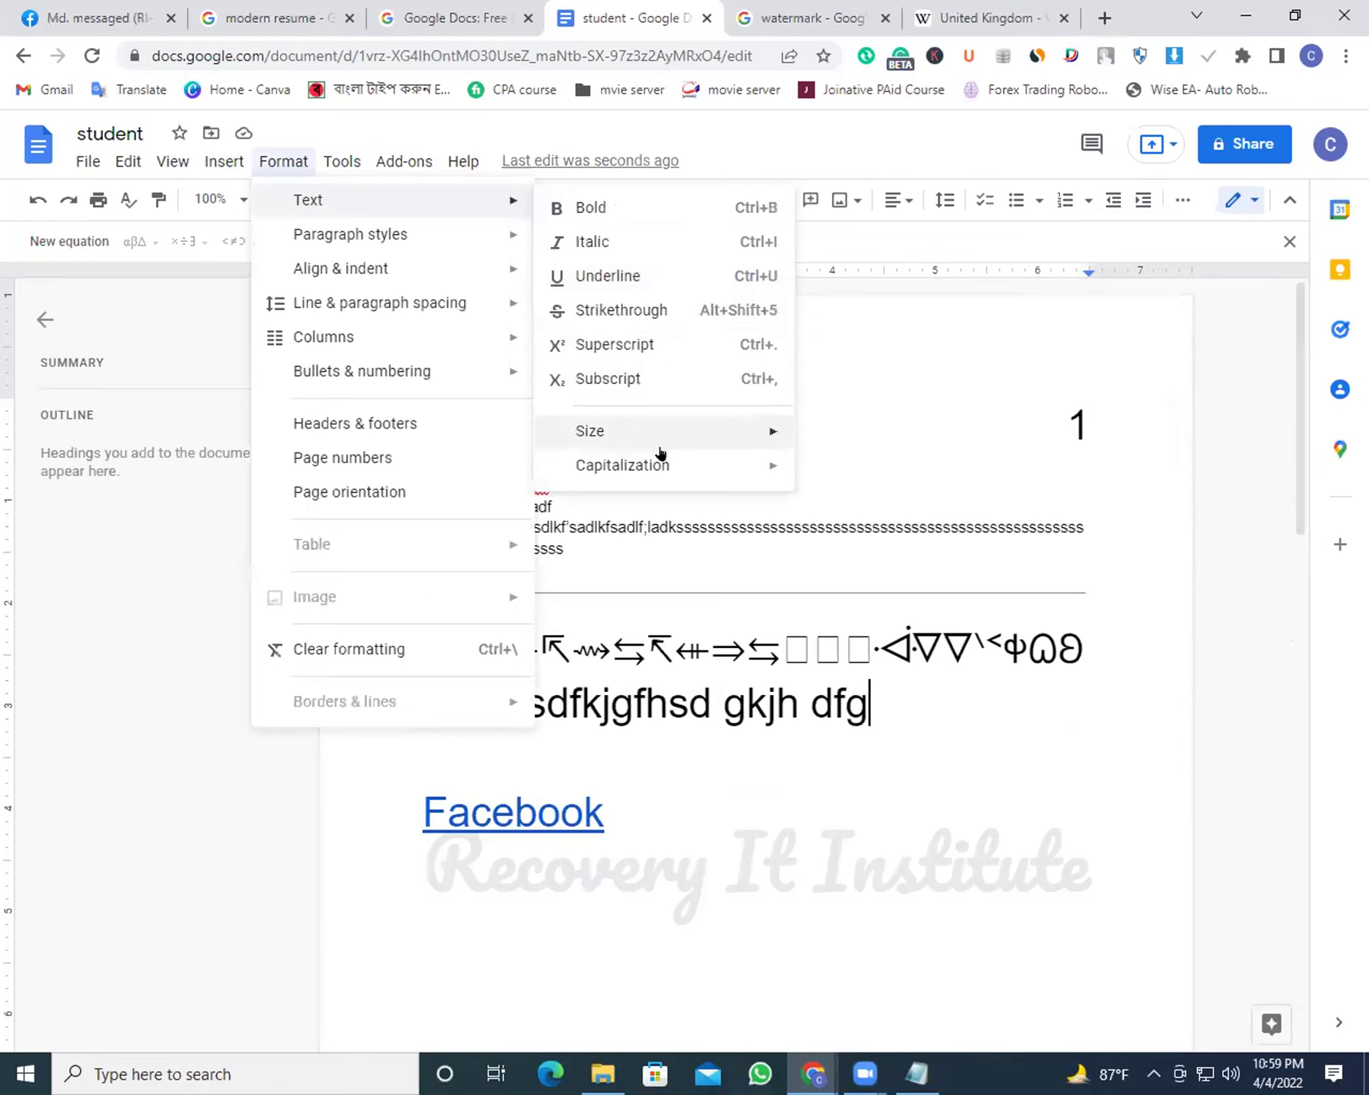
mouse_move(658, 456)
left_click(913, 222)
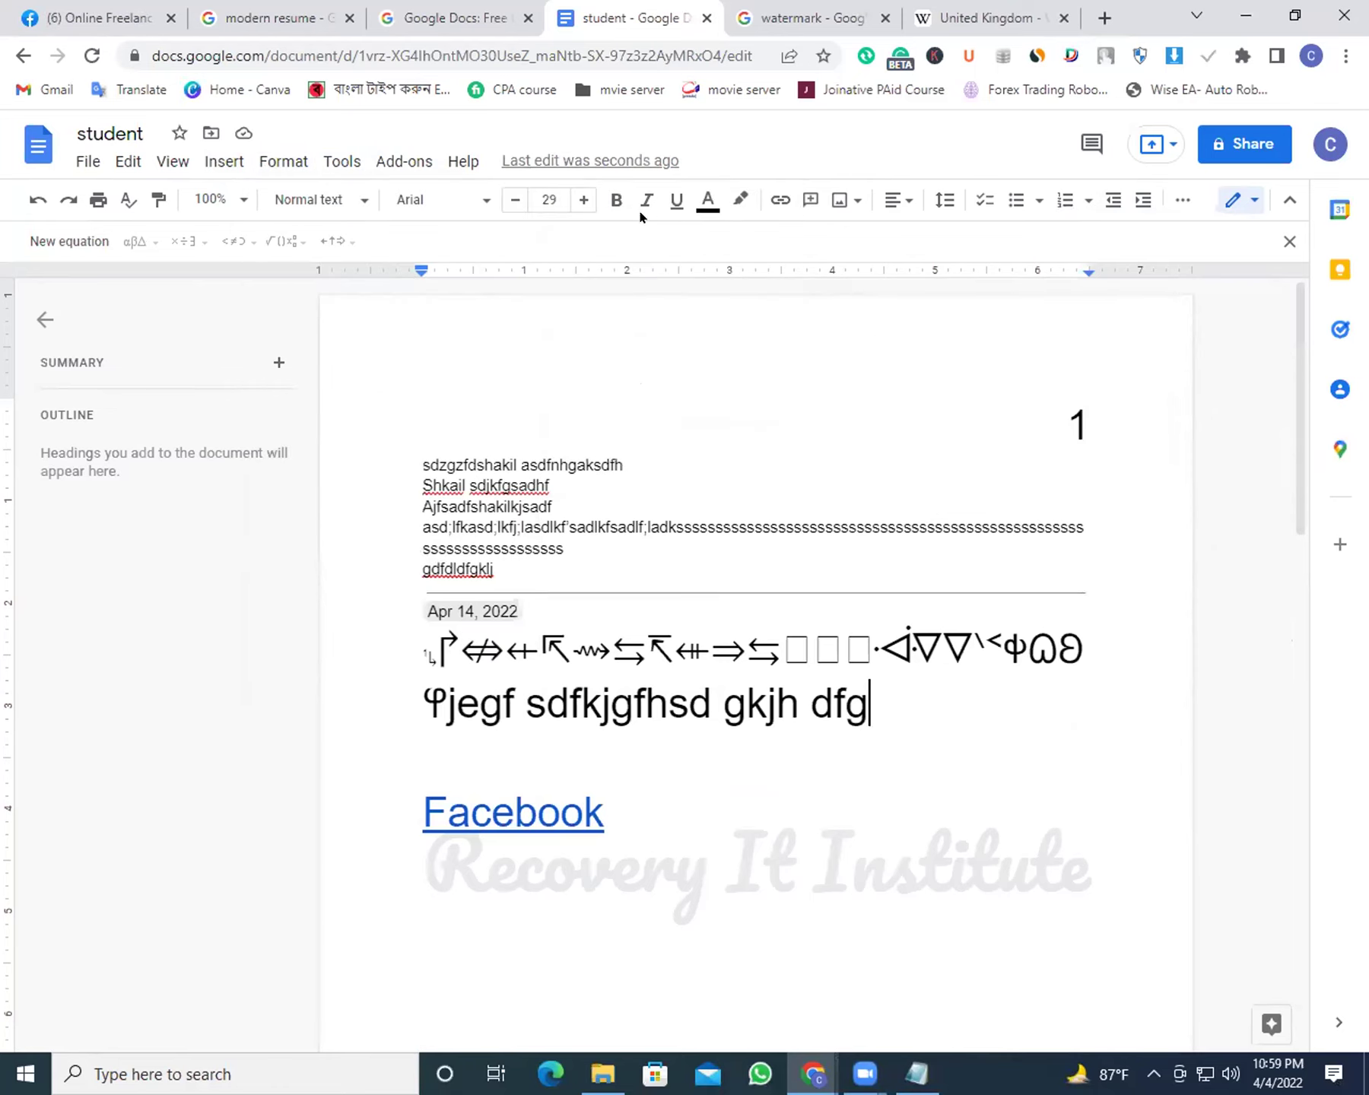
left_click(409, 200)
left_click(409, 200)
Glance over the United Kingdom Wikipedia and watermark tabs, then return to the student document
left_click(1004, 9)
left_click_drag(446, 221, 213, 232)
left_click(487, 230)
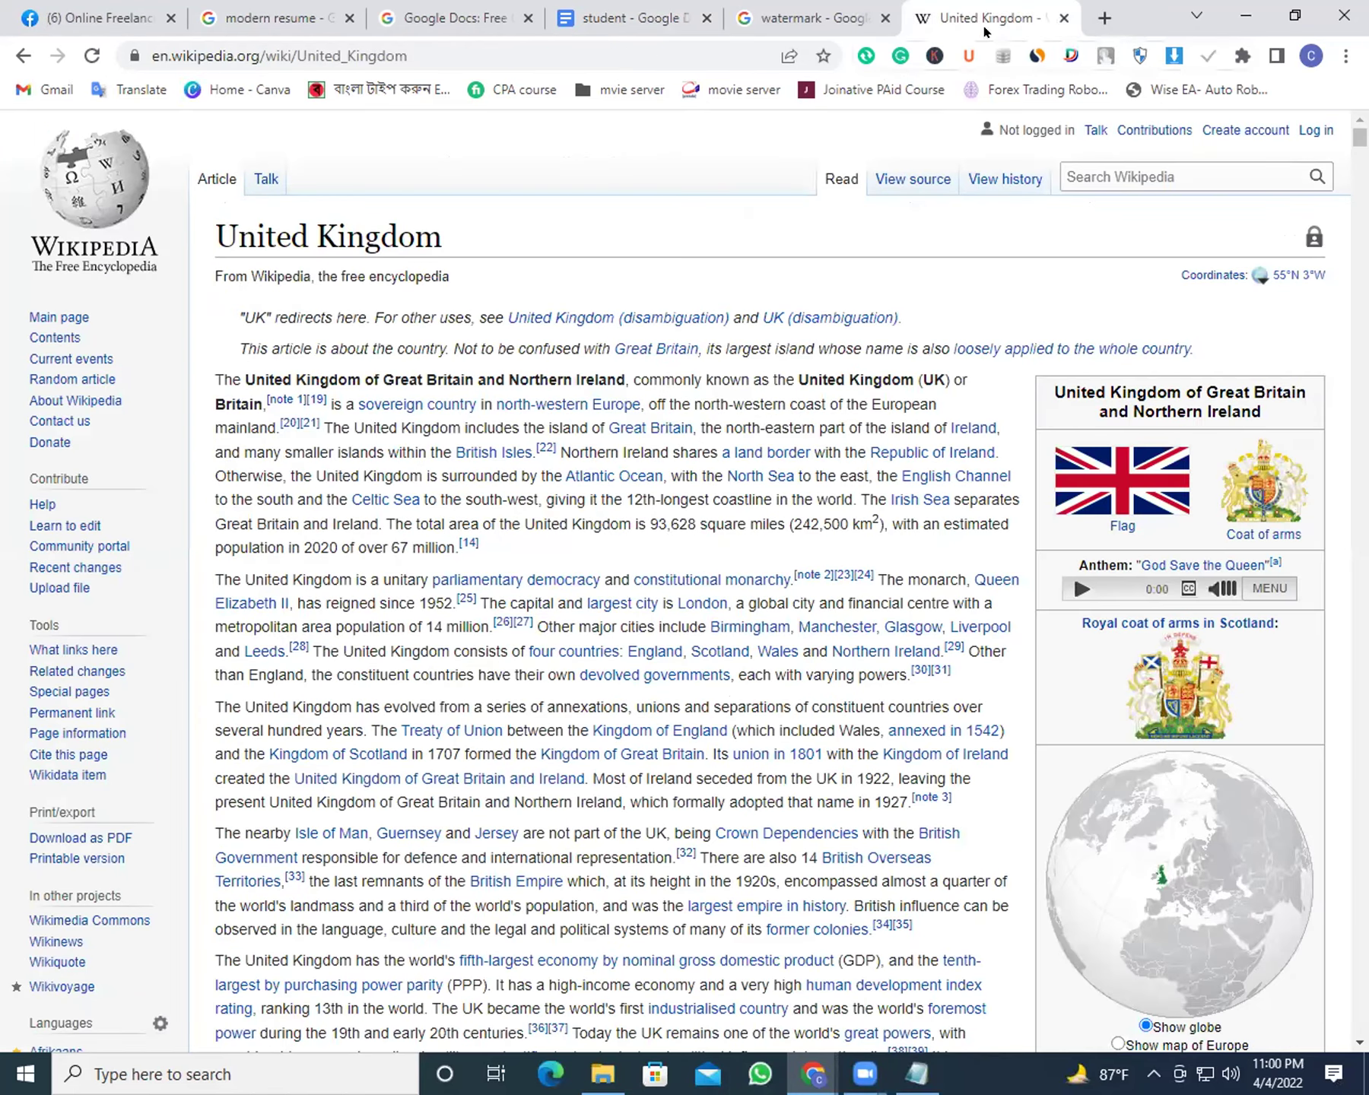
left_click(806, 17)
left_click(631, 17)
Enter editing mode on the page header above page number 1
double_click(1022, 326)
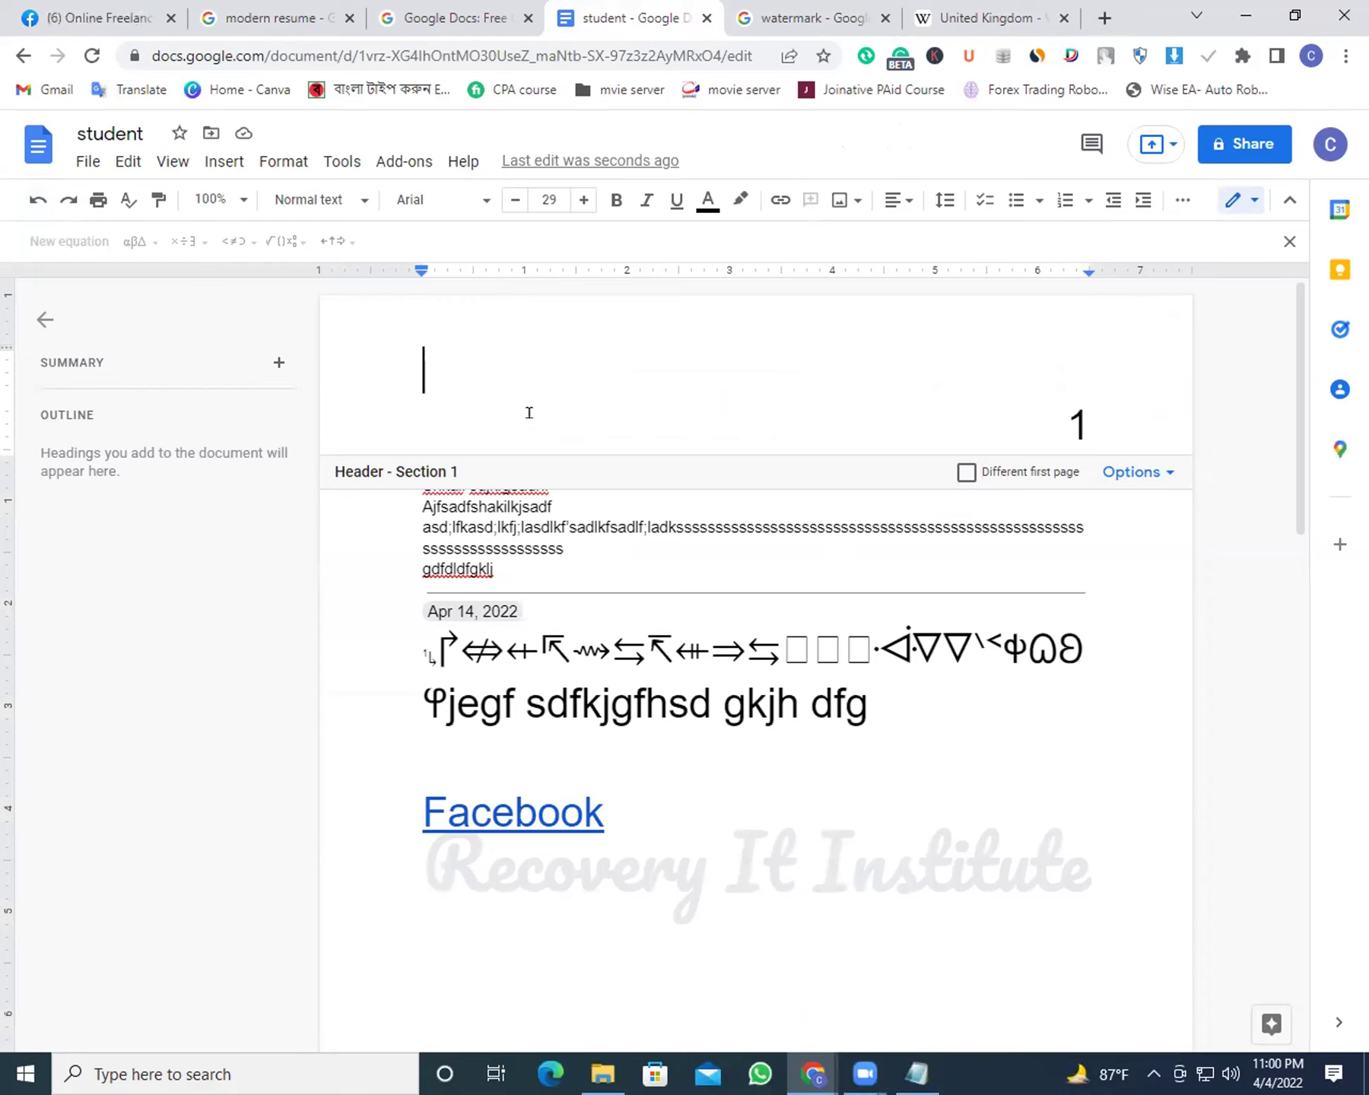
left_click(359, 626)
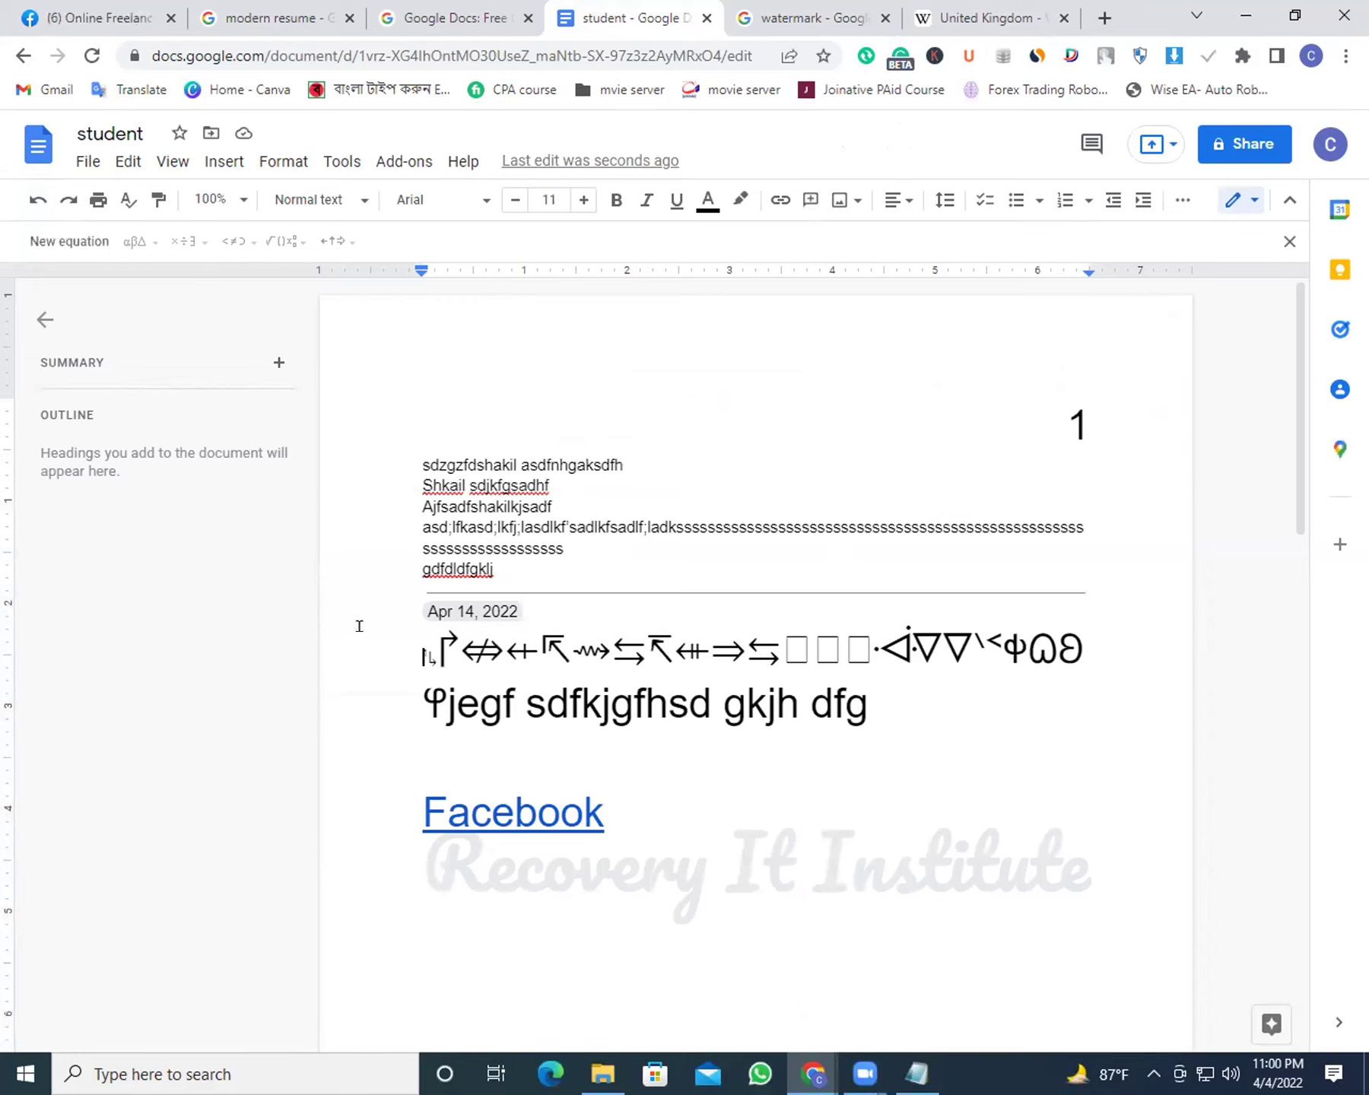
left_click(224, 161)
mouse_move(322, 628)
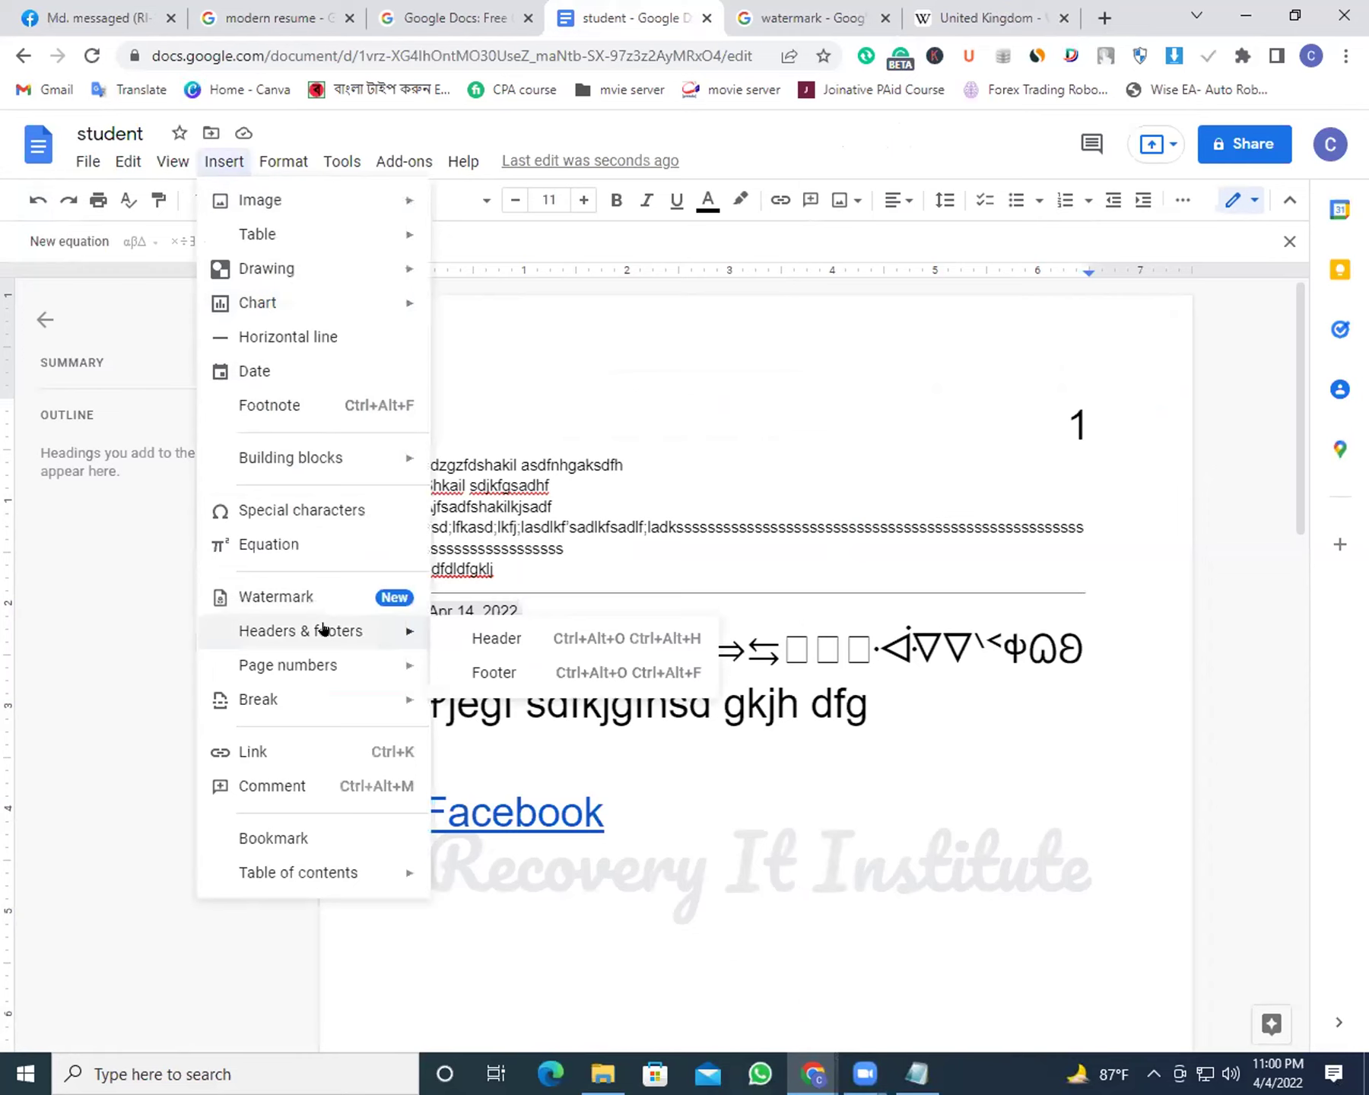
left_click(490, 636)
left_click(897, 838)
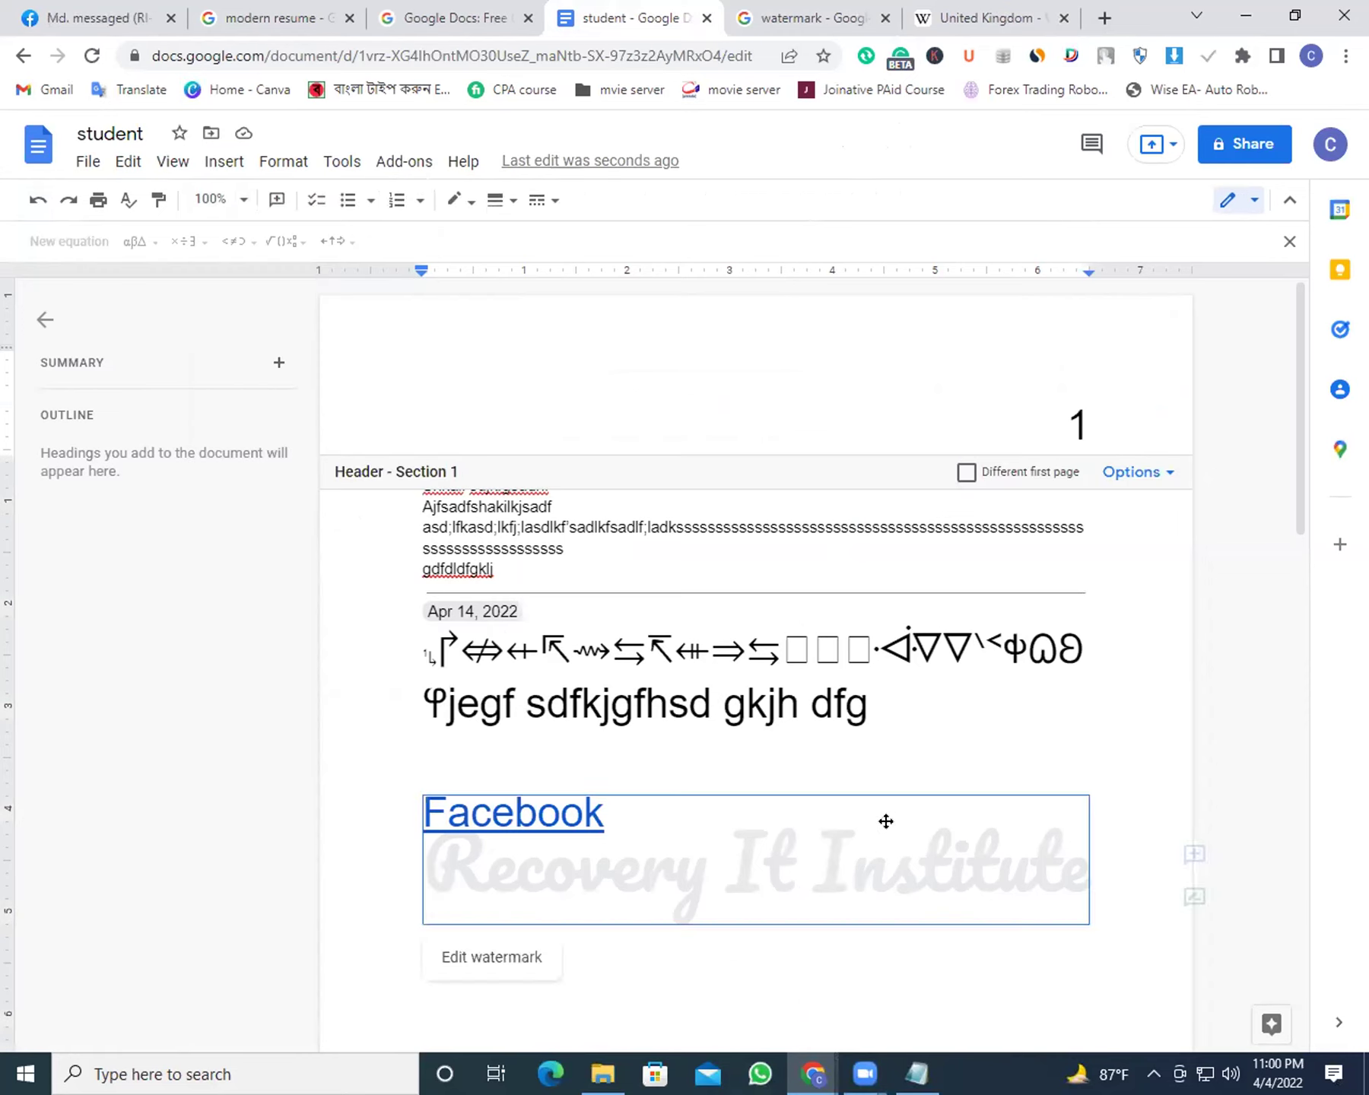
left_click(1060, 730)
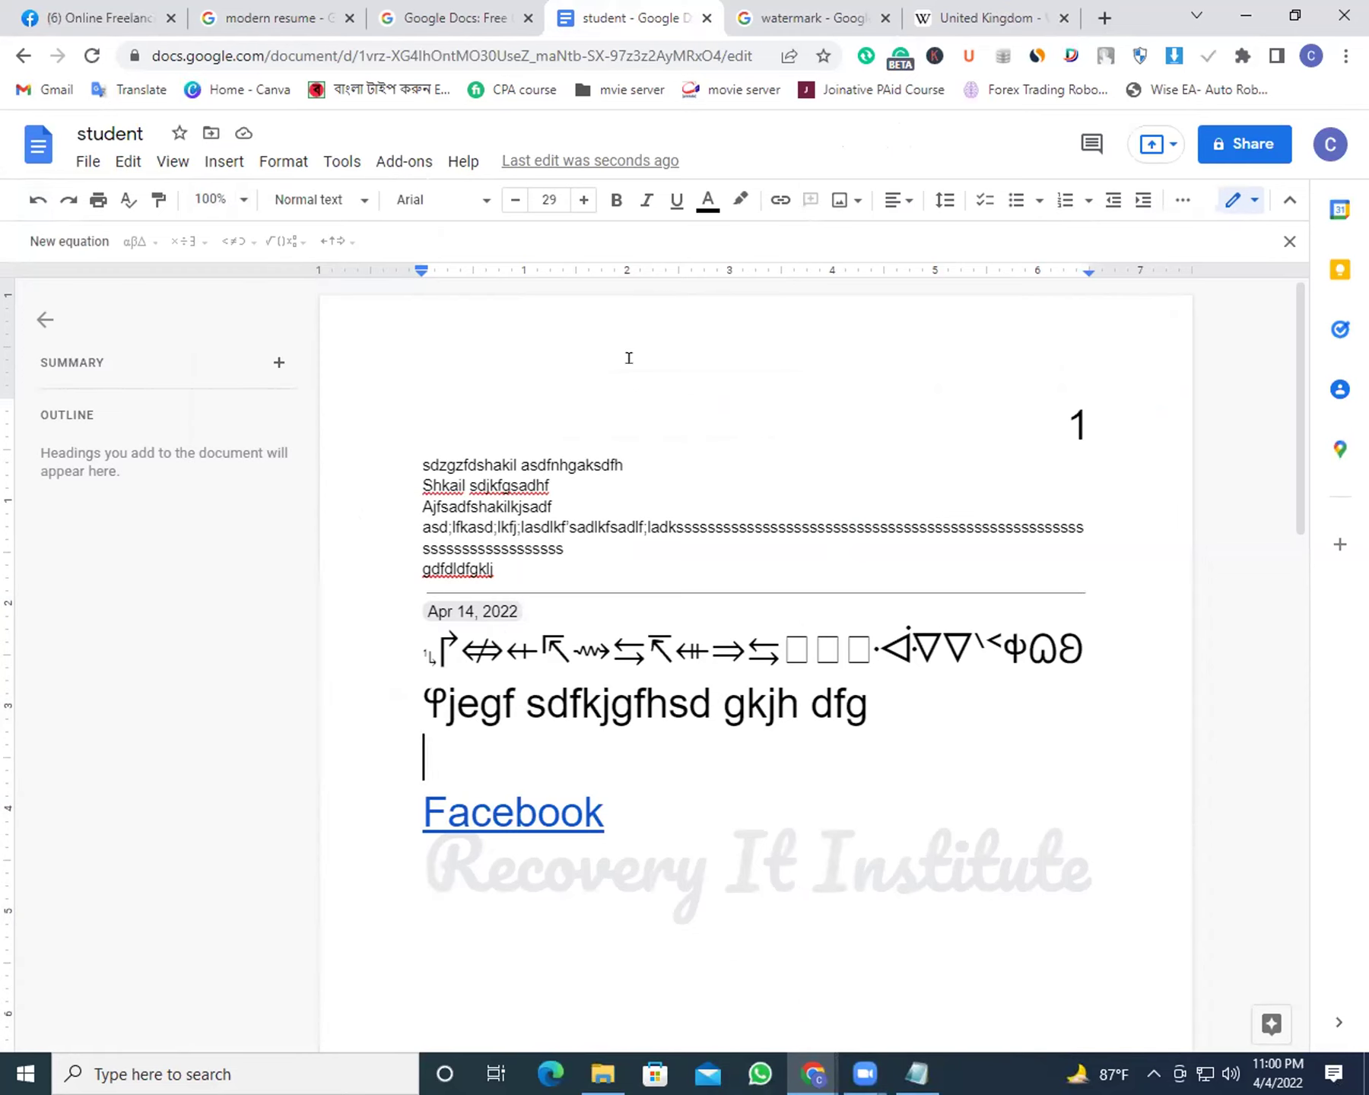
double_click(856, 357)
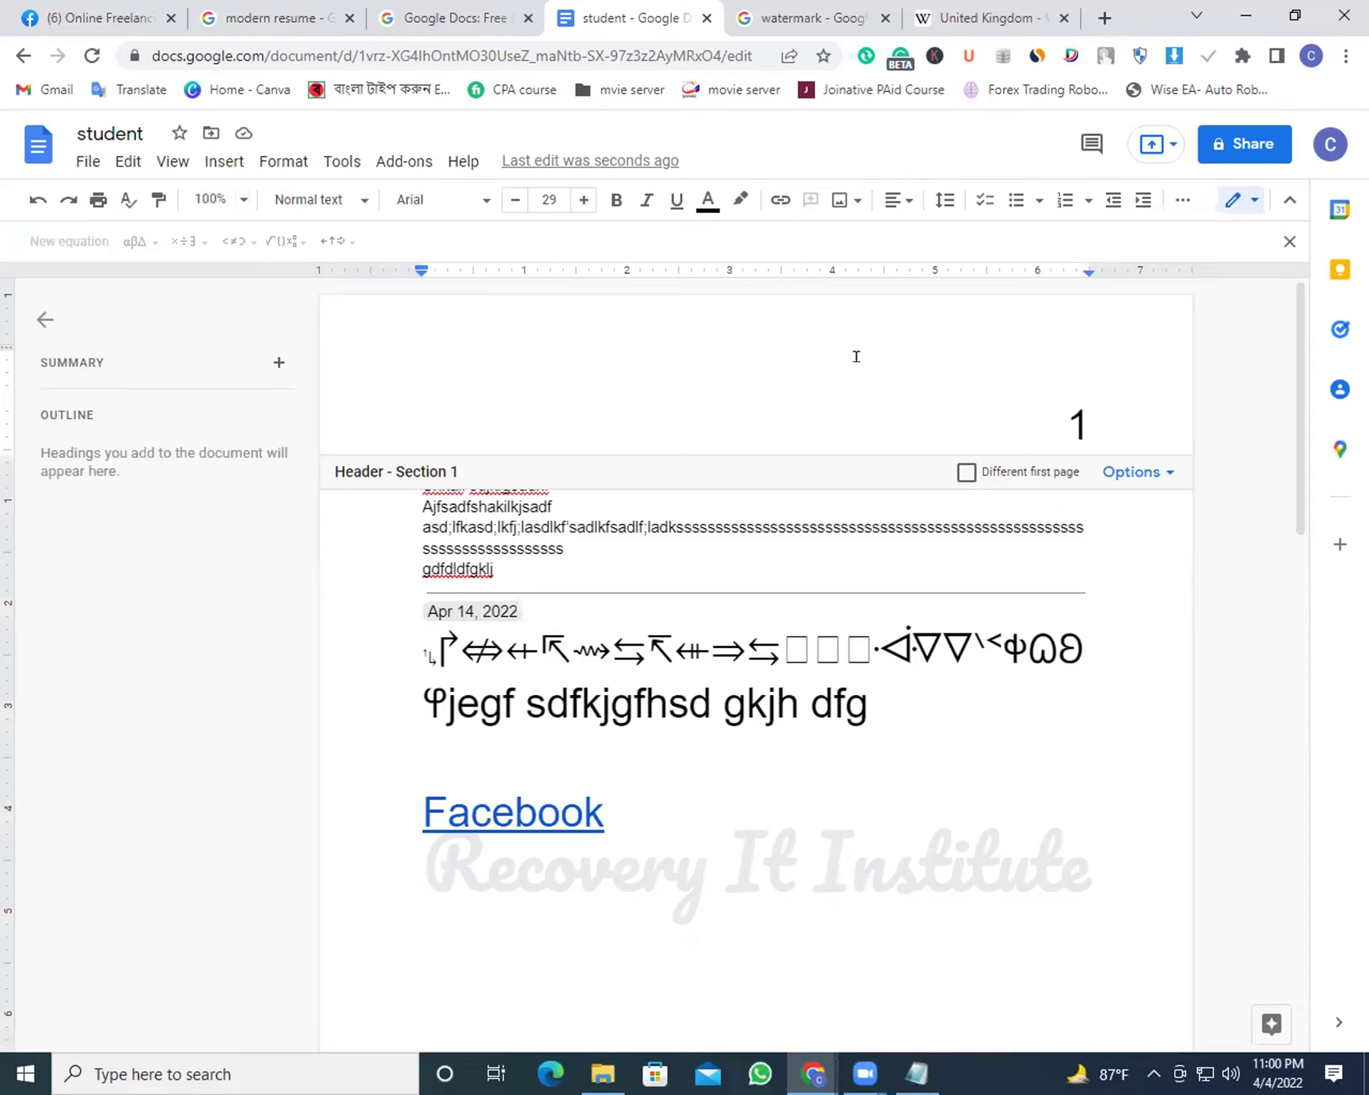
Replace the old header text with 'Recovery It Institute'
type("recover")
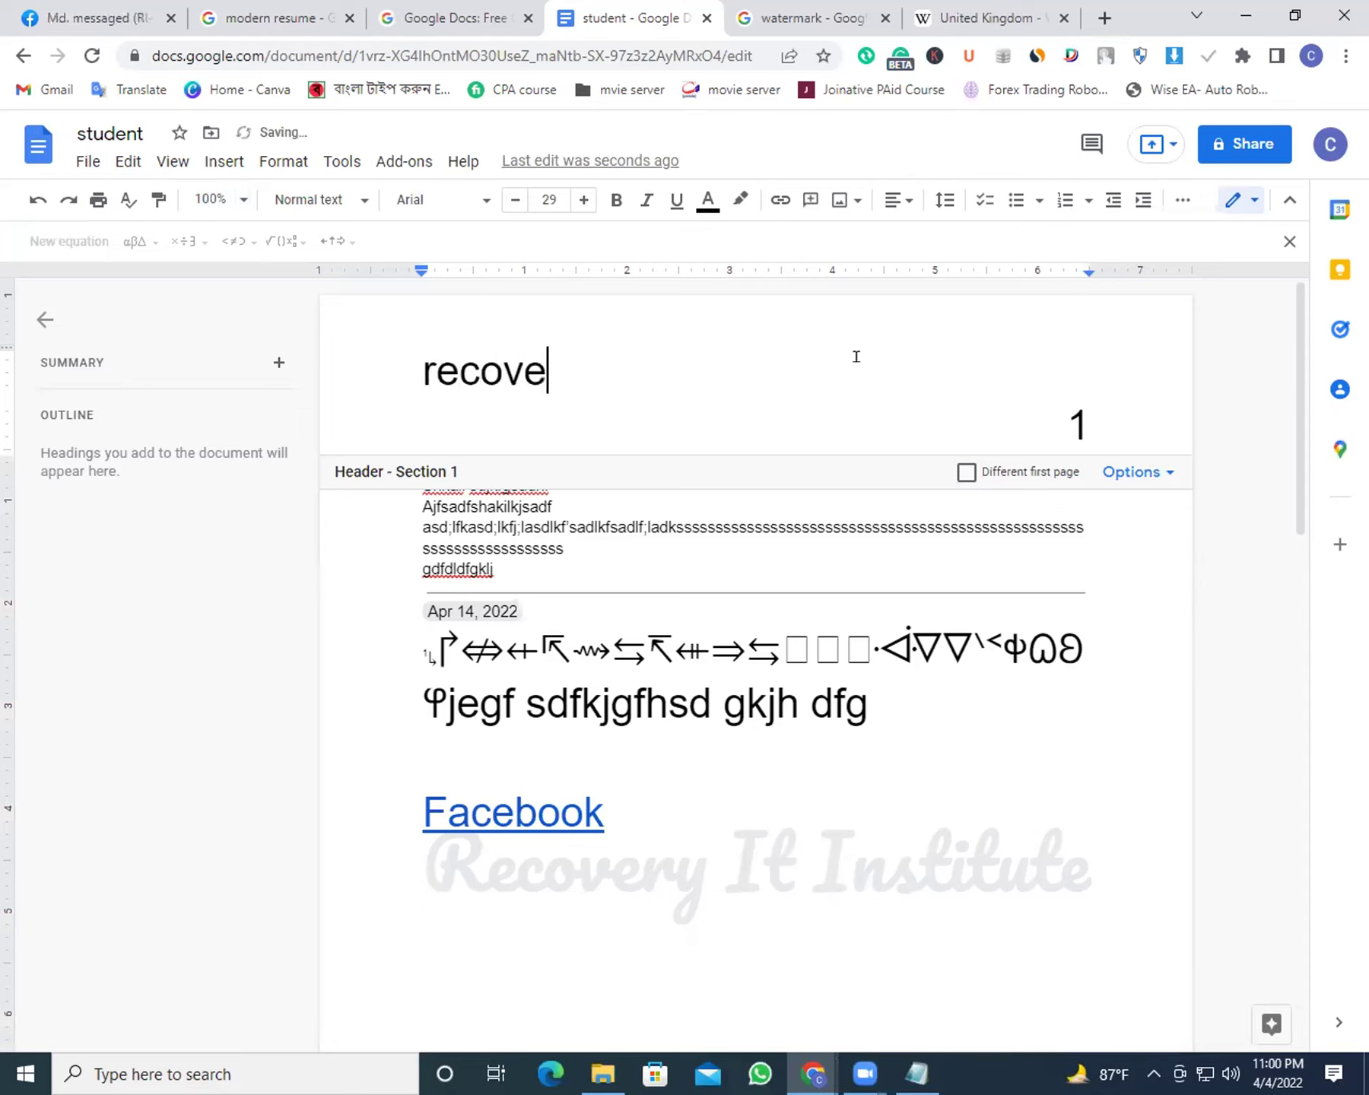
key("BackSpace")
key("BackSpace")
key("BackSpace")
key("BackSpace")
key("BackSpace")
key("BackSpace")
key("BackSpace")
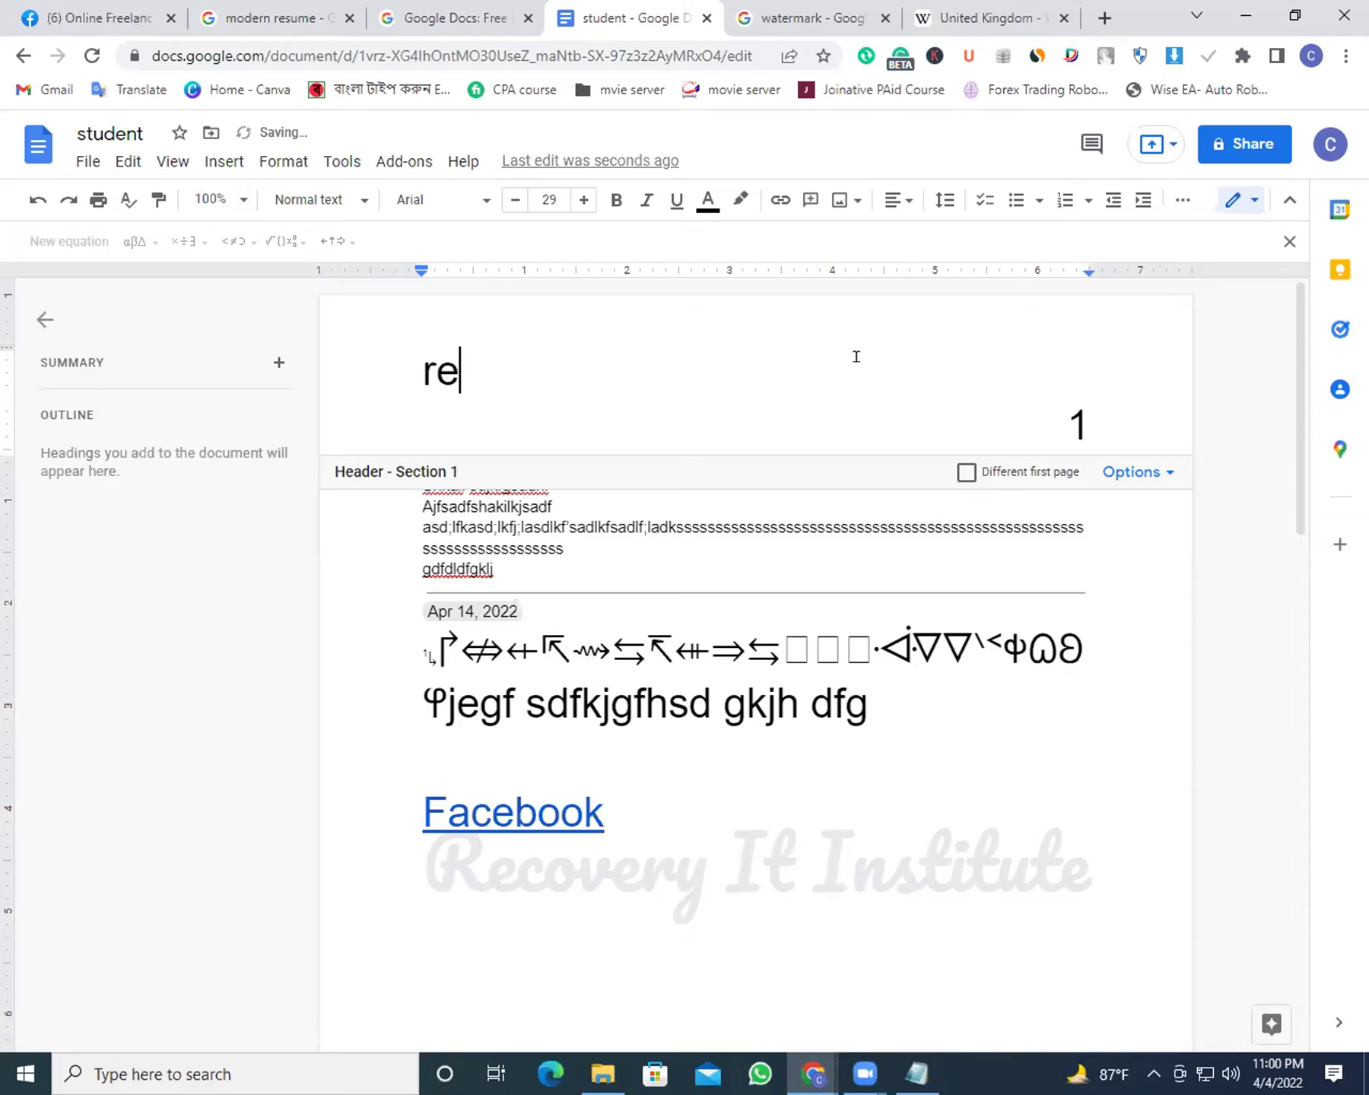
type("E")
key("BackSpace")
type("Reco")
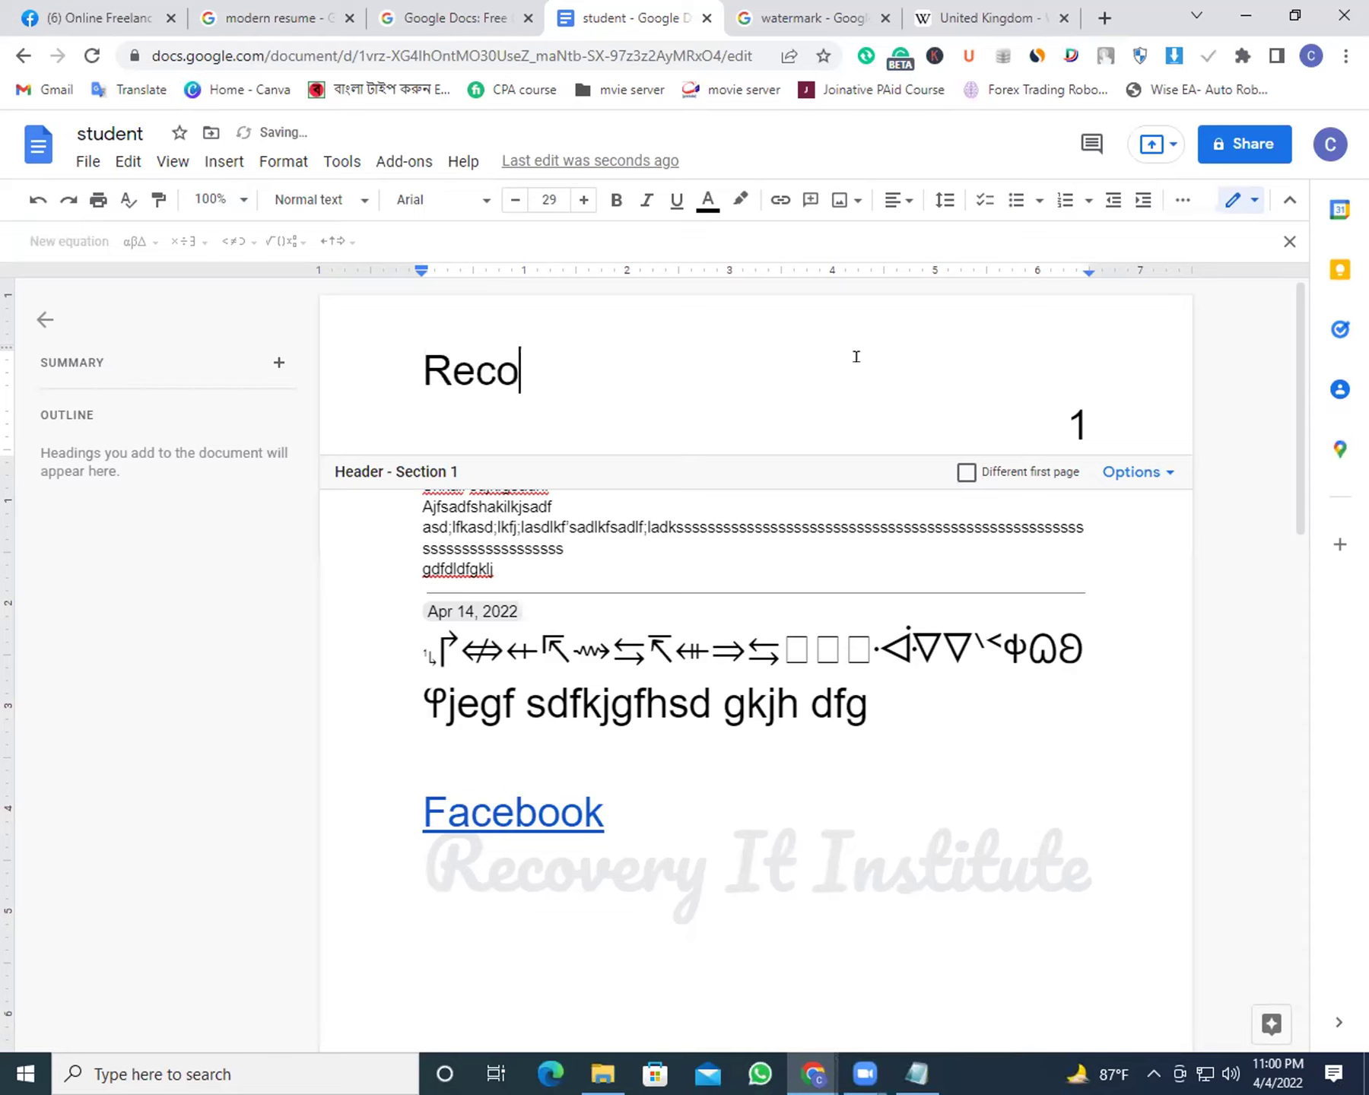
type("very I")
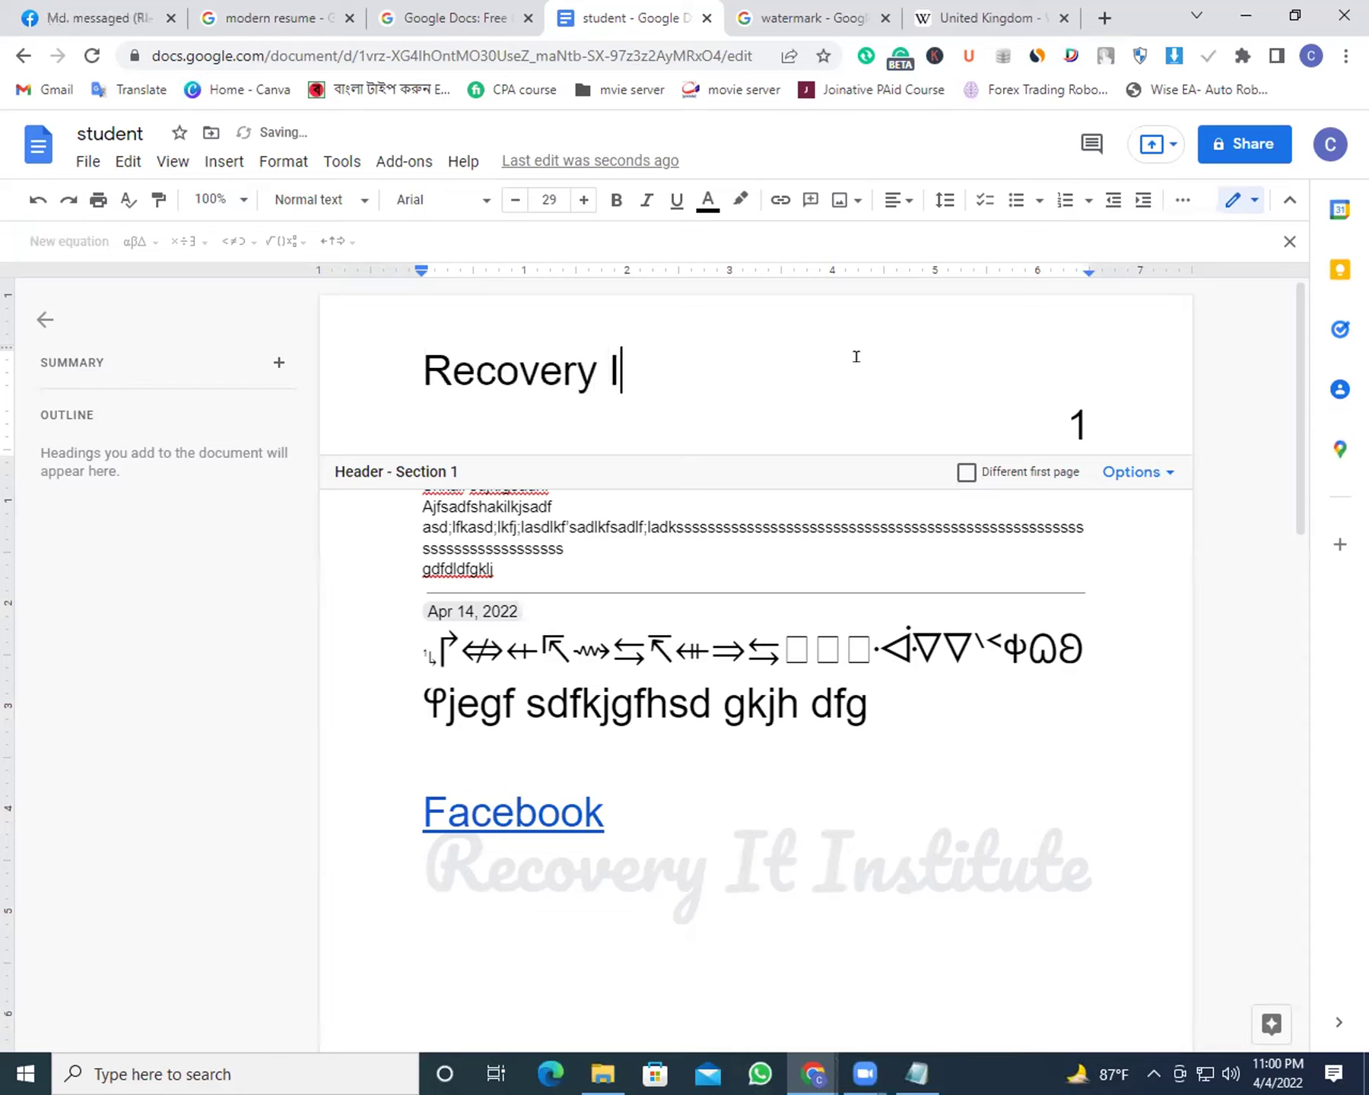
type("t Ins")
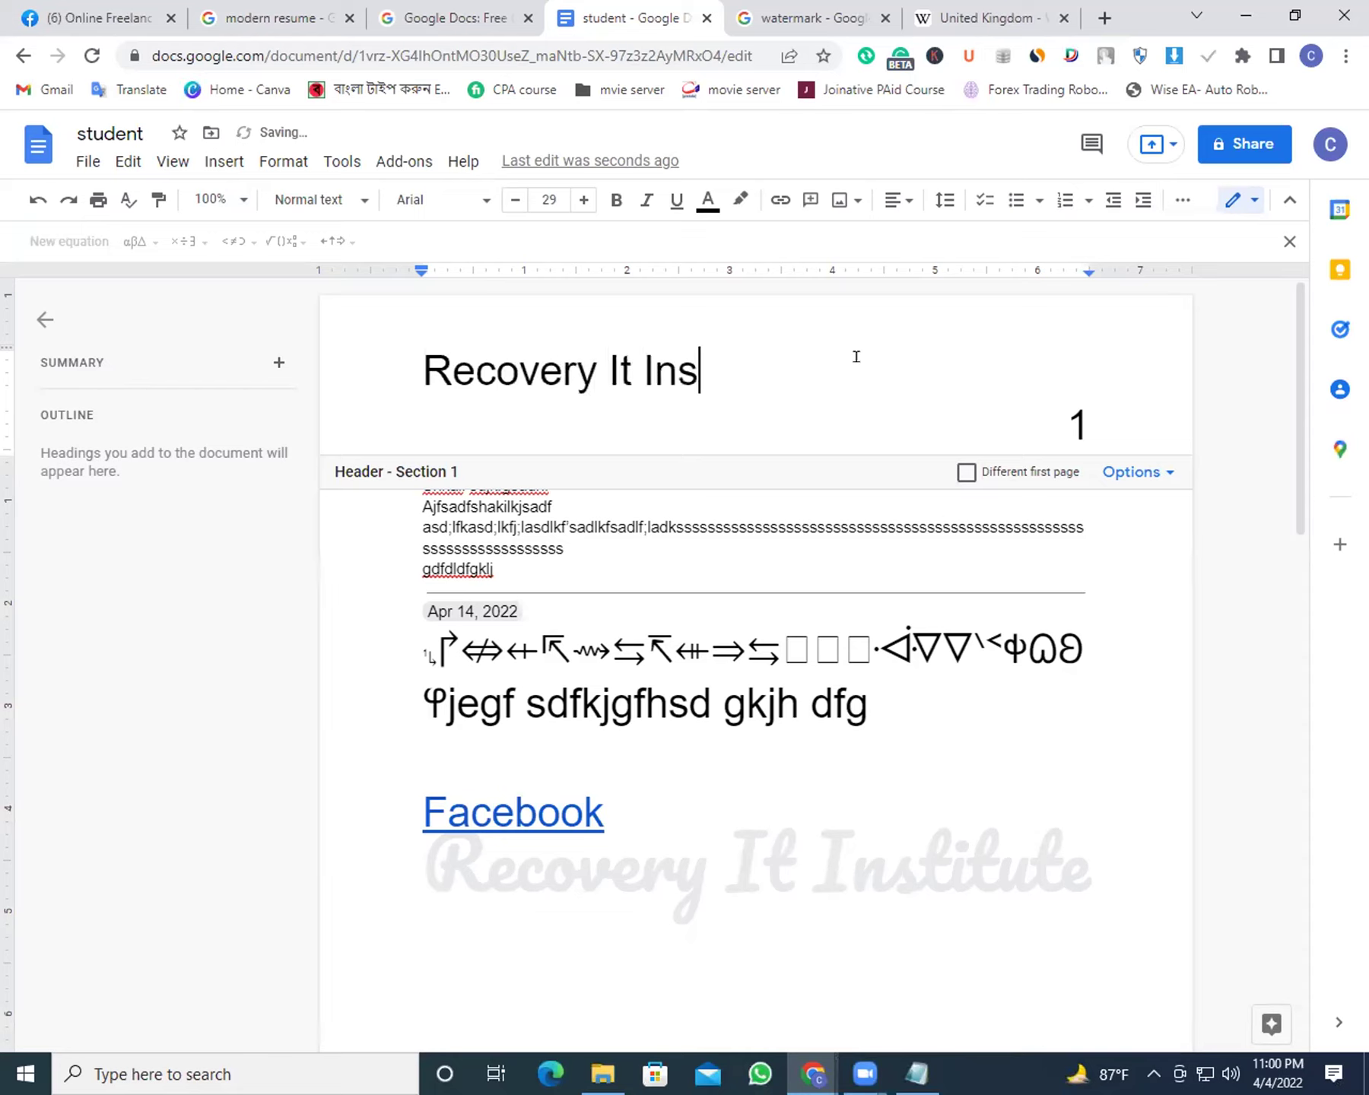
type("titute")
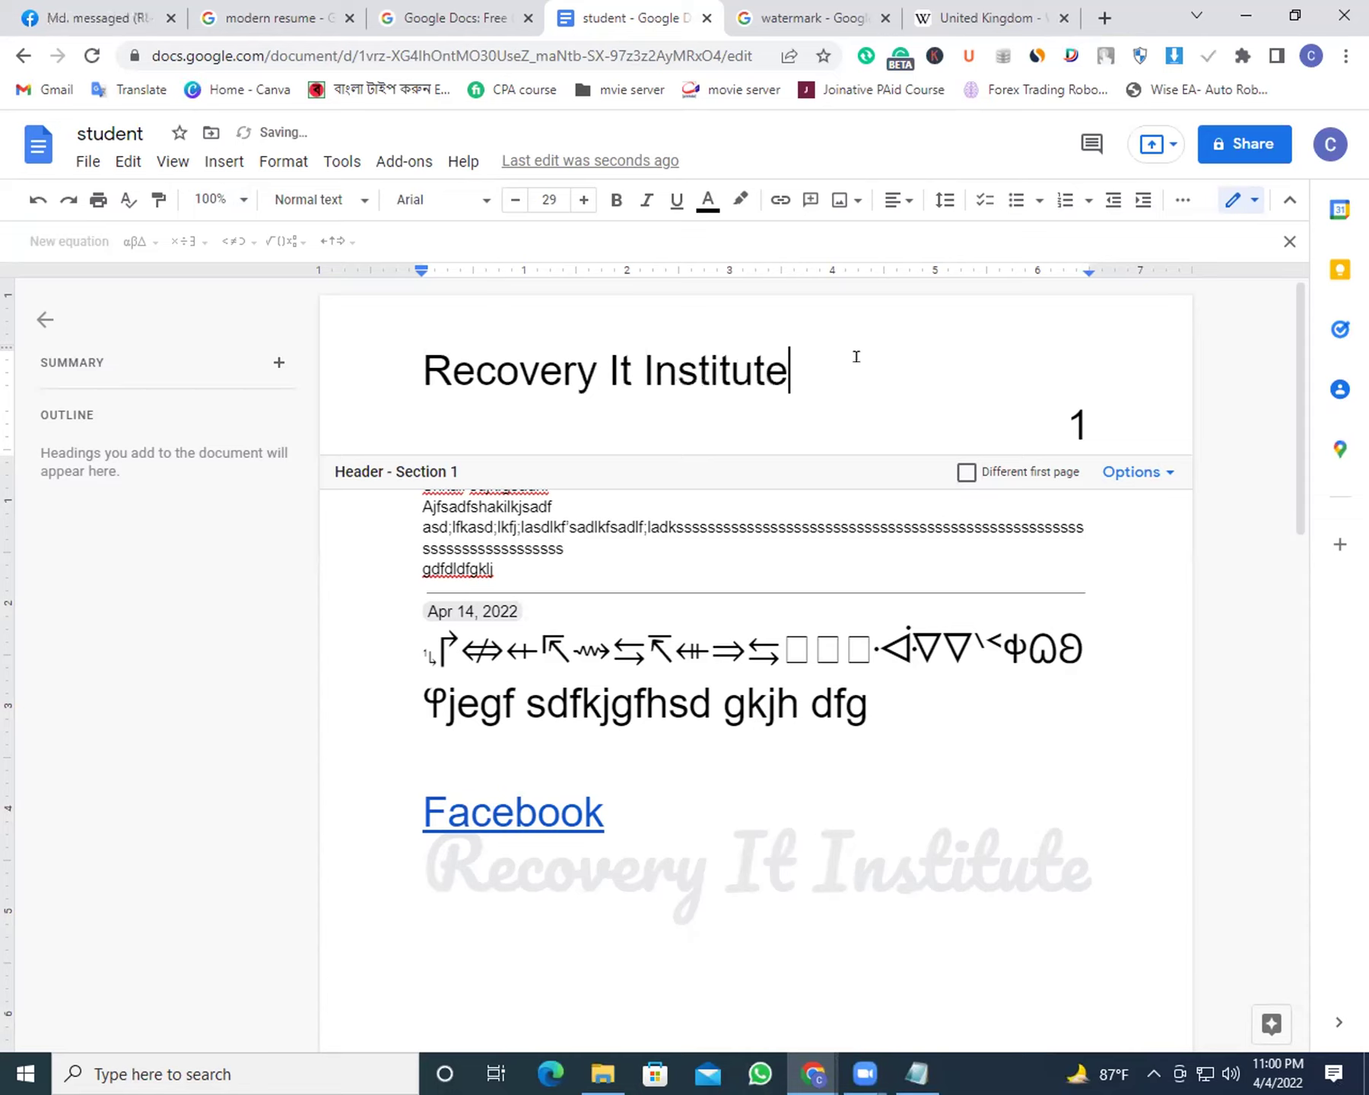
Format the header text 'Recovery It Institute' in Pacifico, enlarging it from 29 to 30
left_click_drag(856, 357, 652, 261)
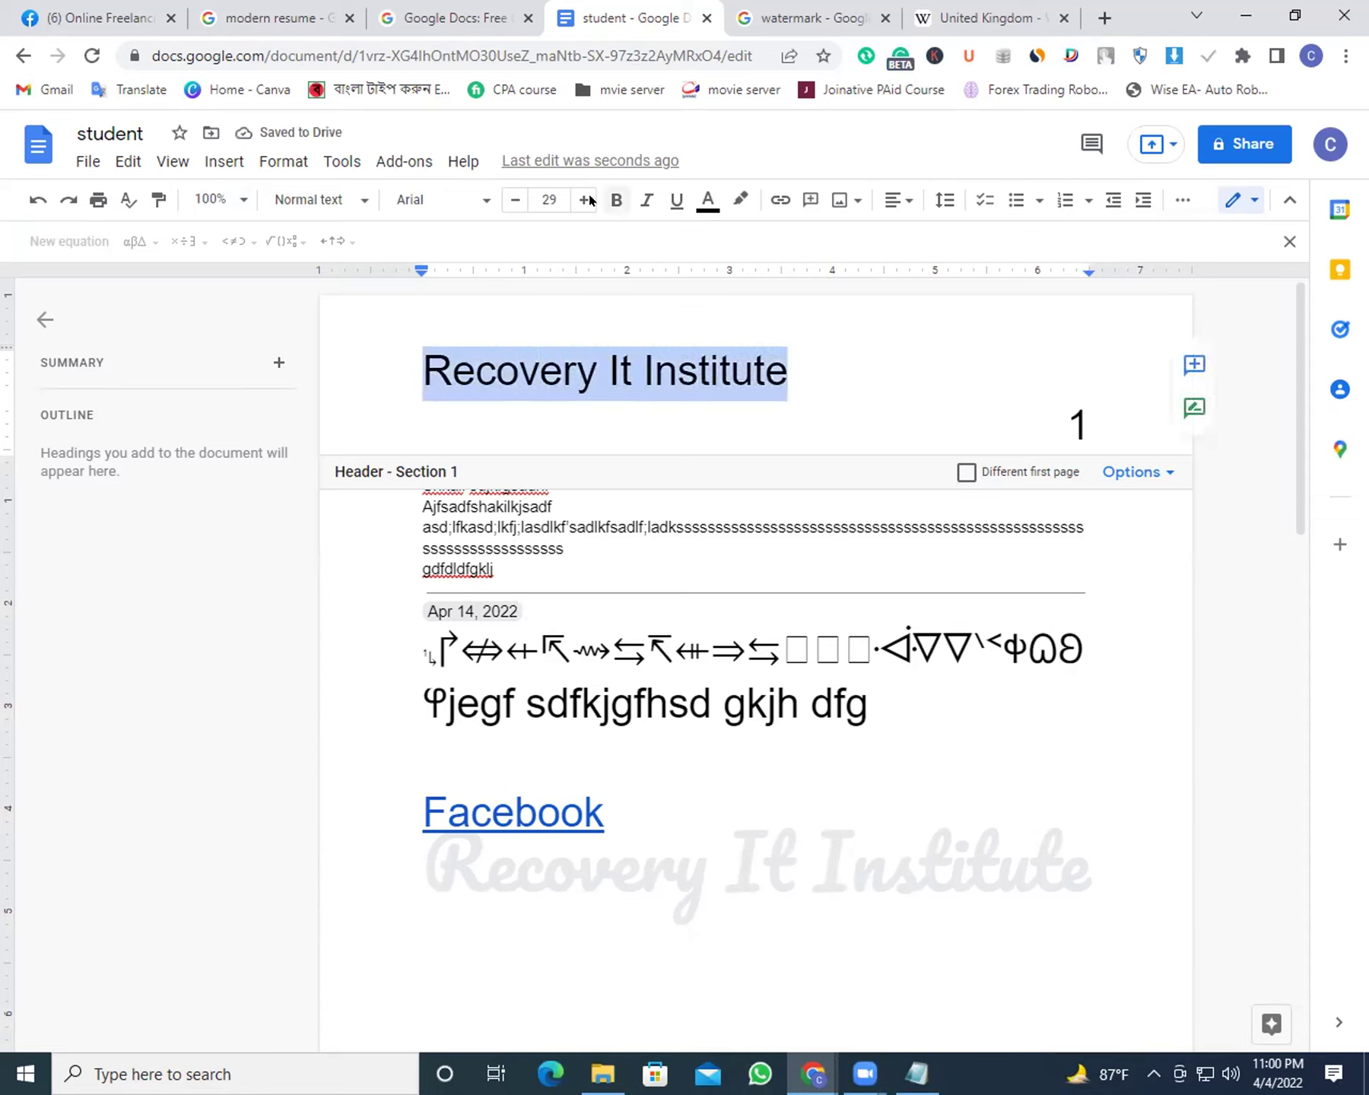
left_click(457, 201)
left_click(486, 325)
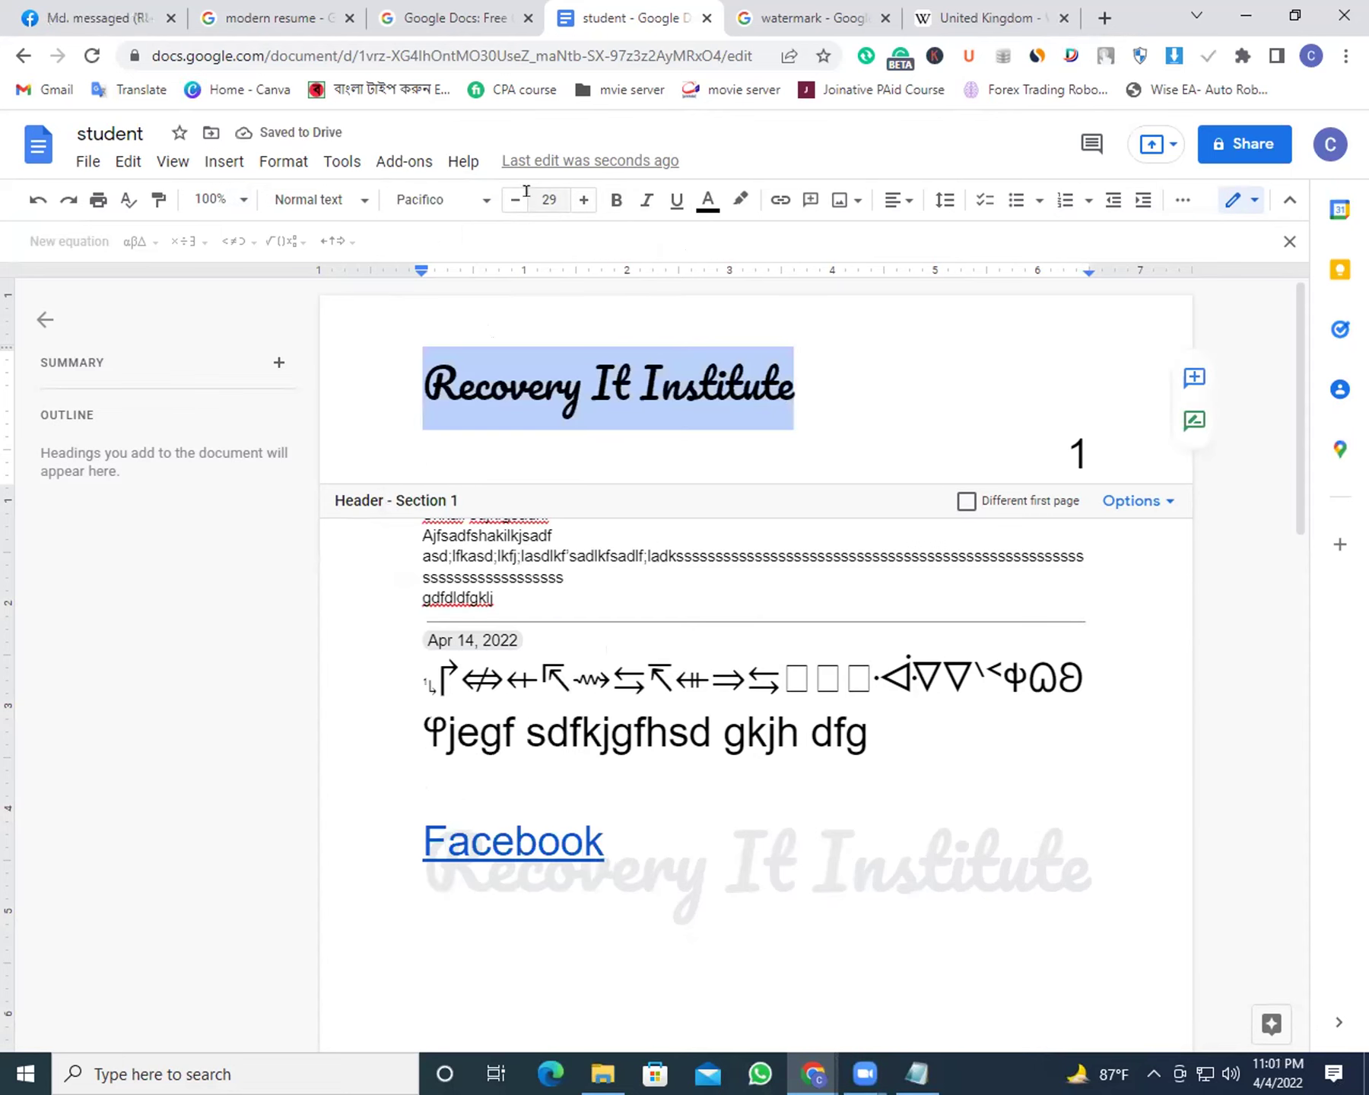
left_click(579, 199)
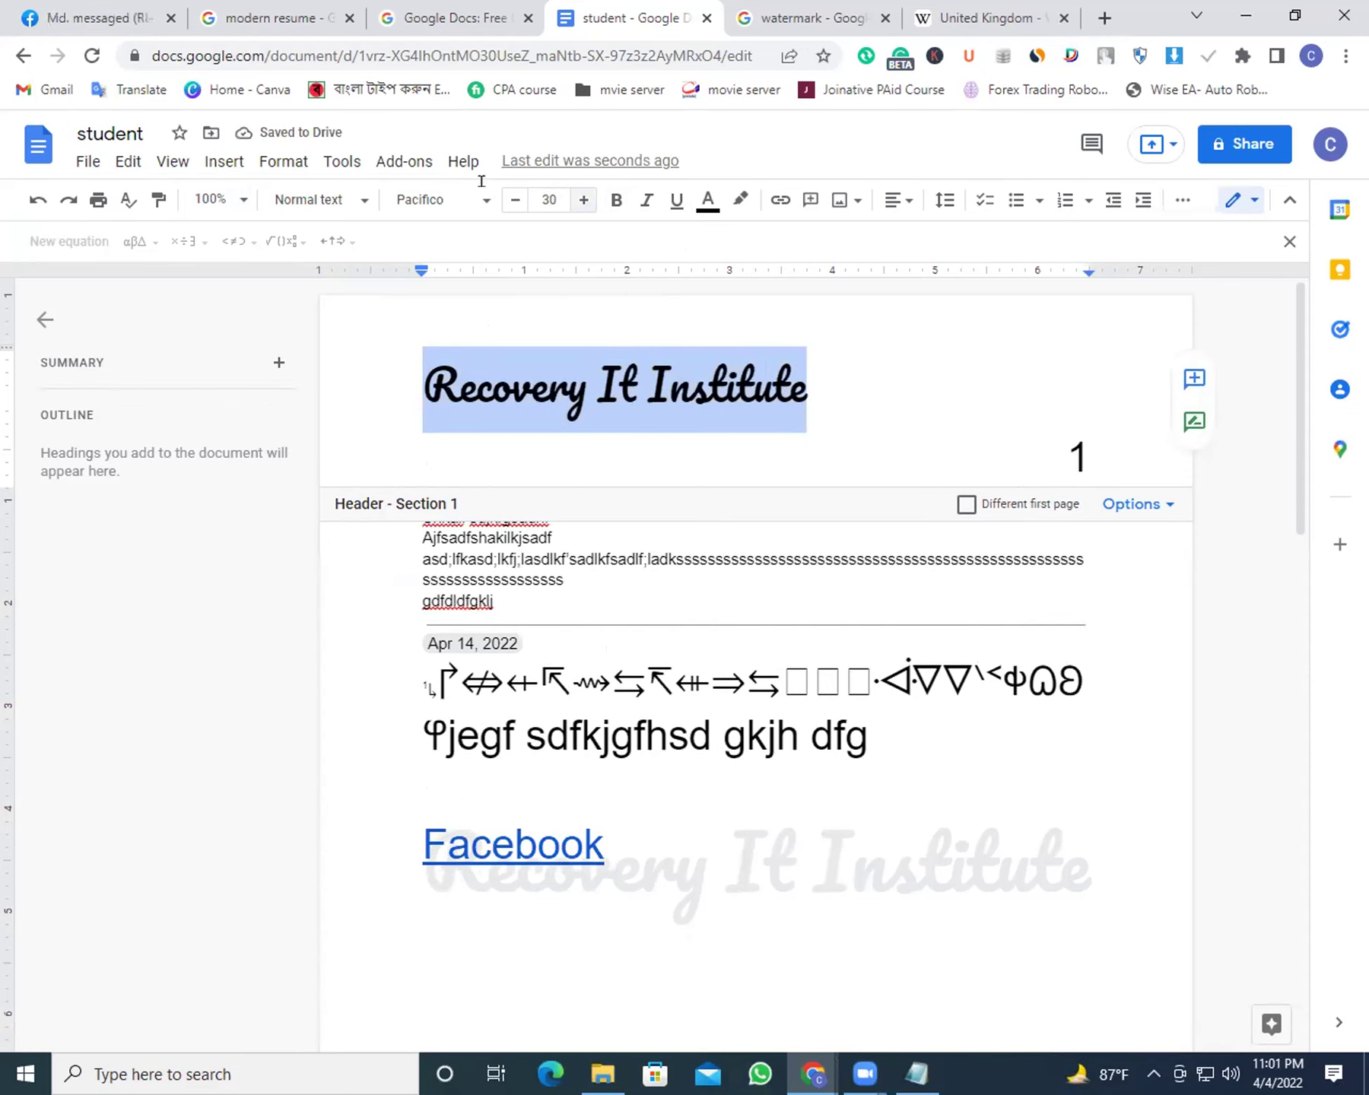
left_click(235, 198)
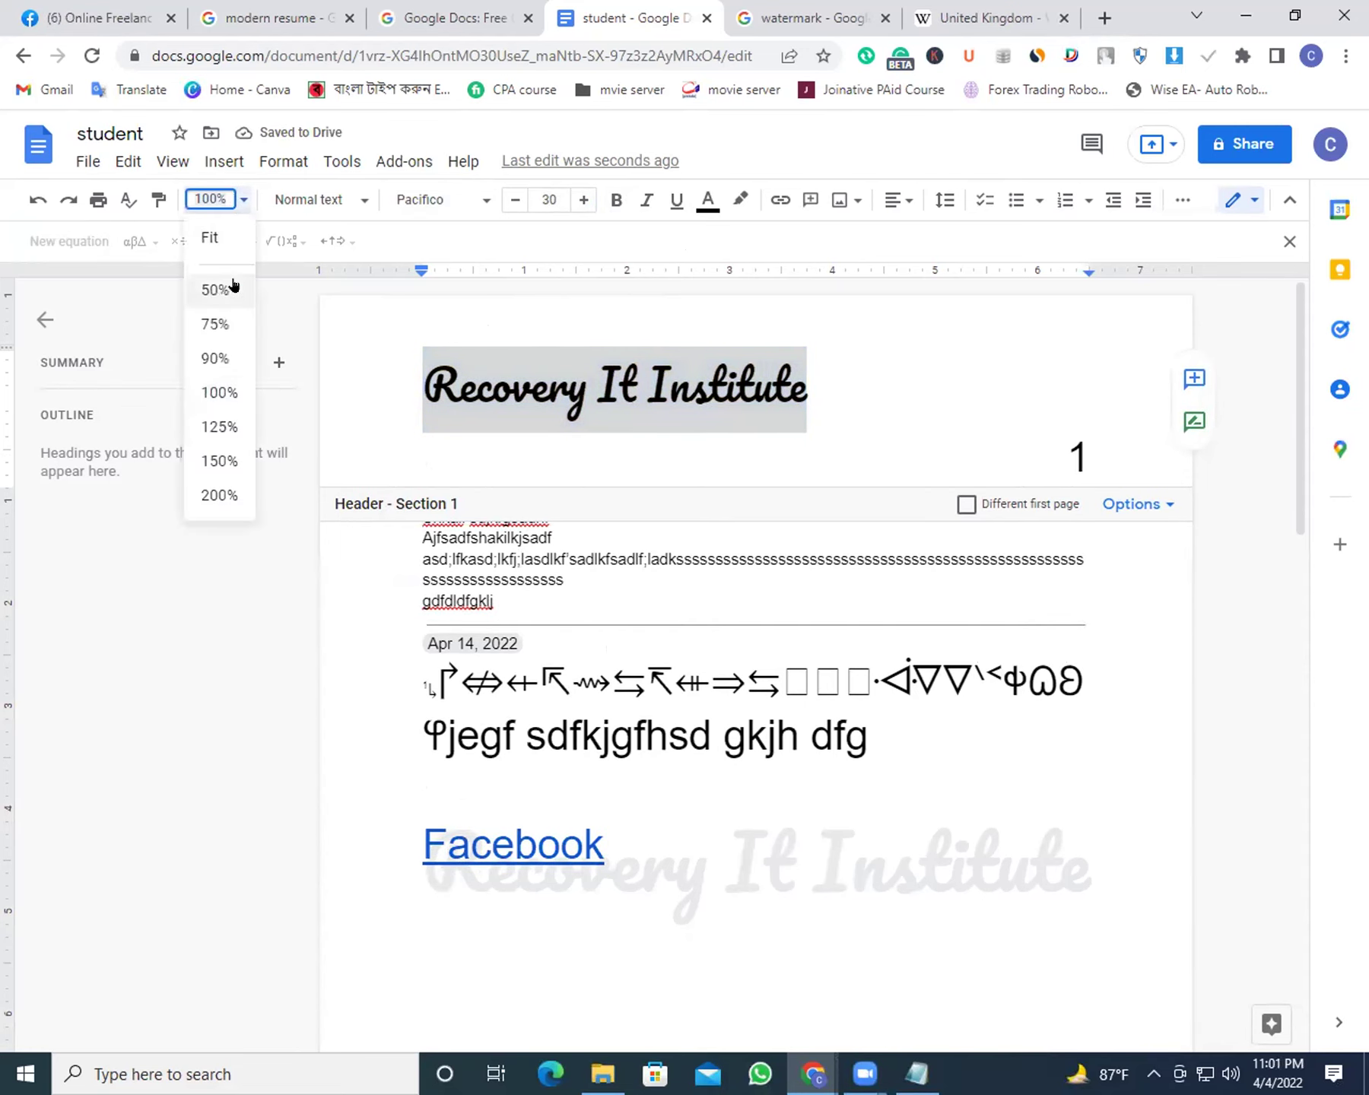
left_click(221, 464)
left_click(232, 200)
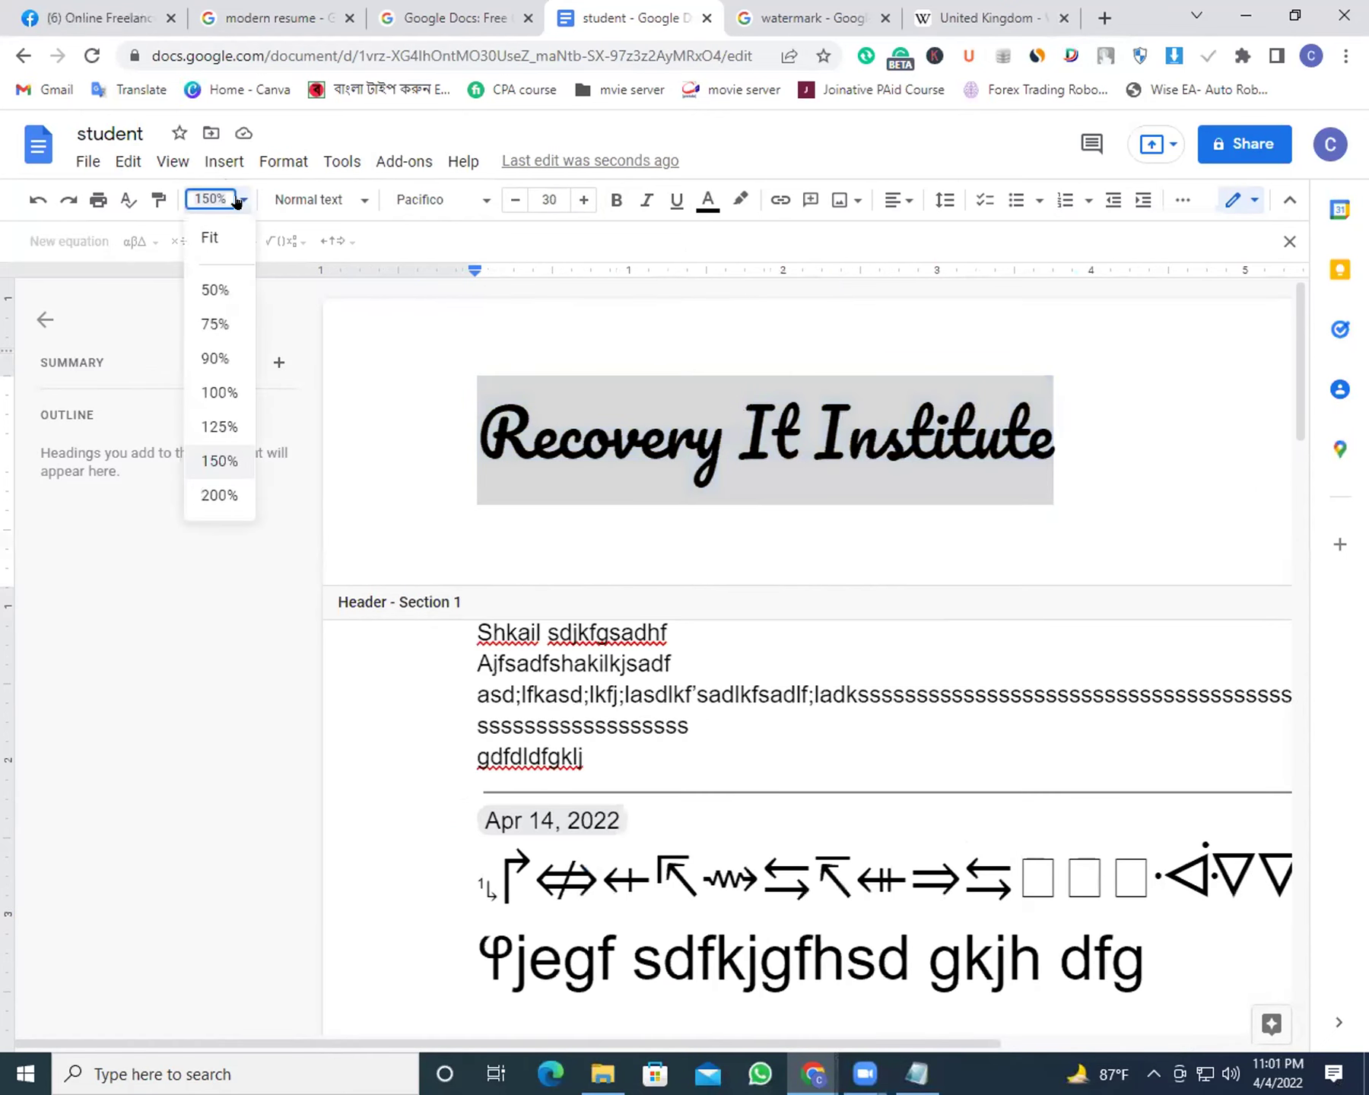
left_click(223, 240)
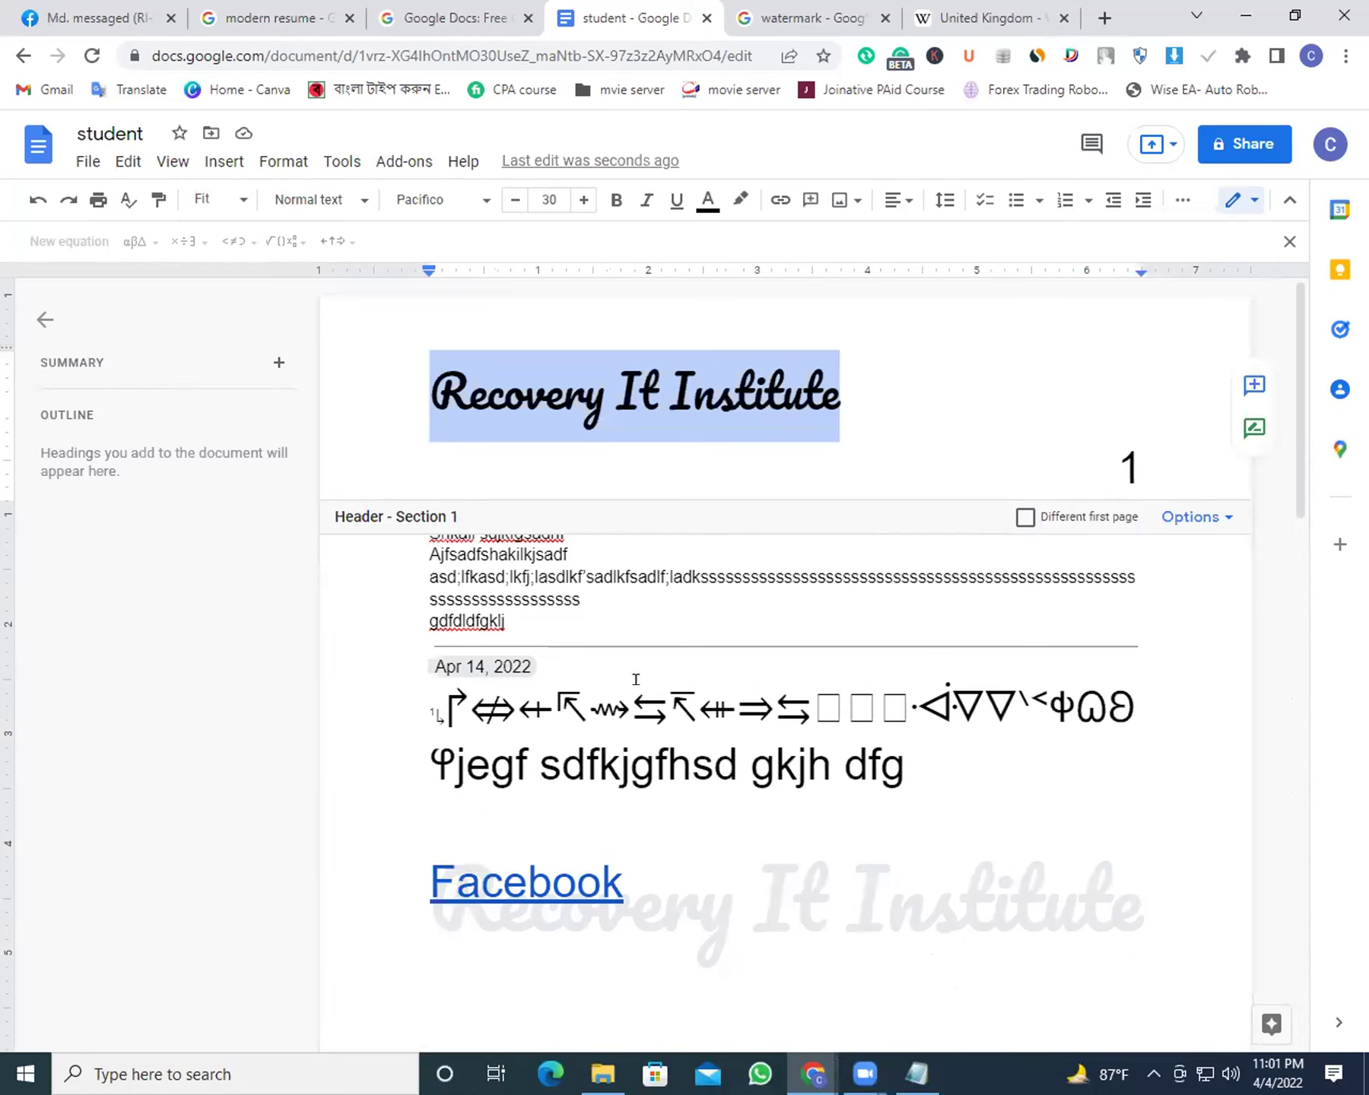
Apply the Title style to 'Recovery It Institute', drop its bold, and underline it
left_click(312, 199)
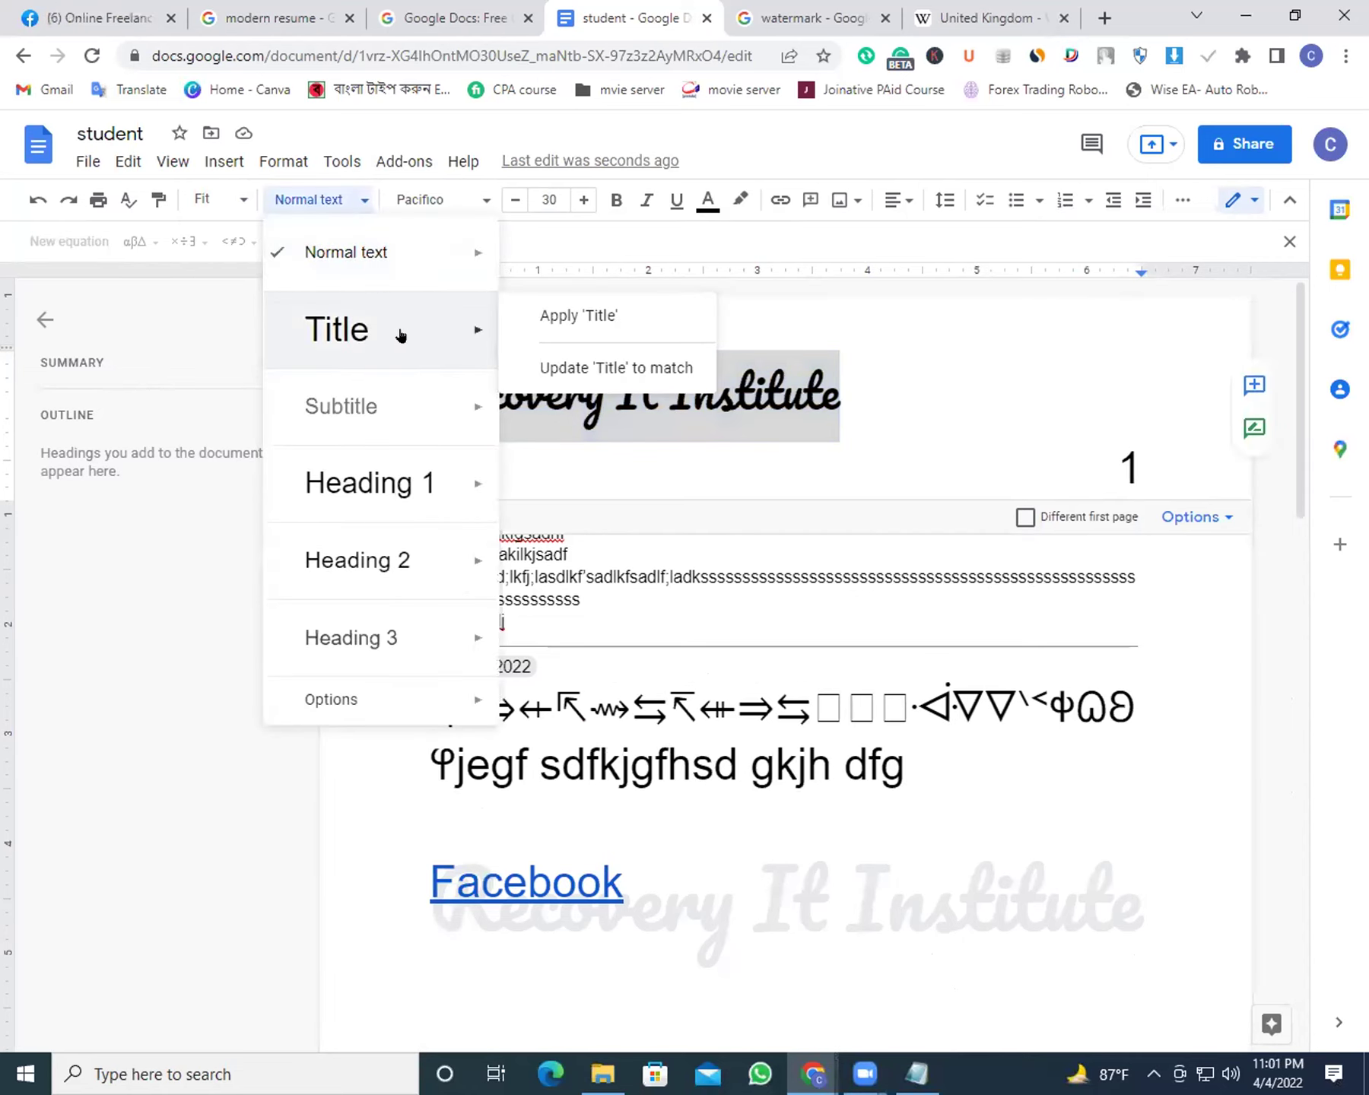
left_click(519, 317)
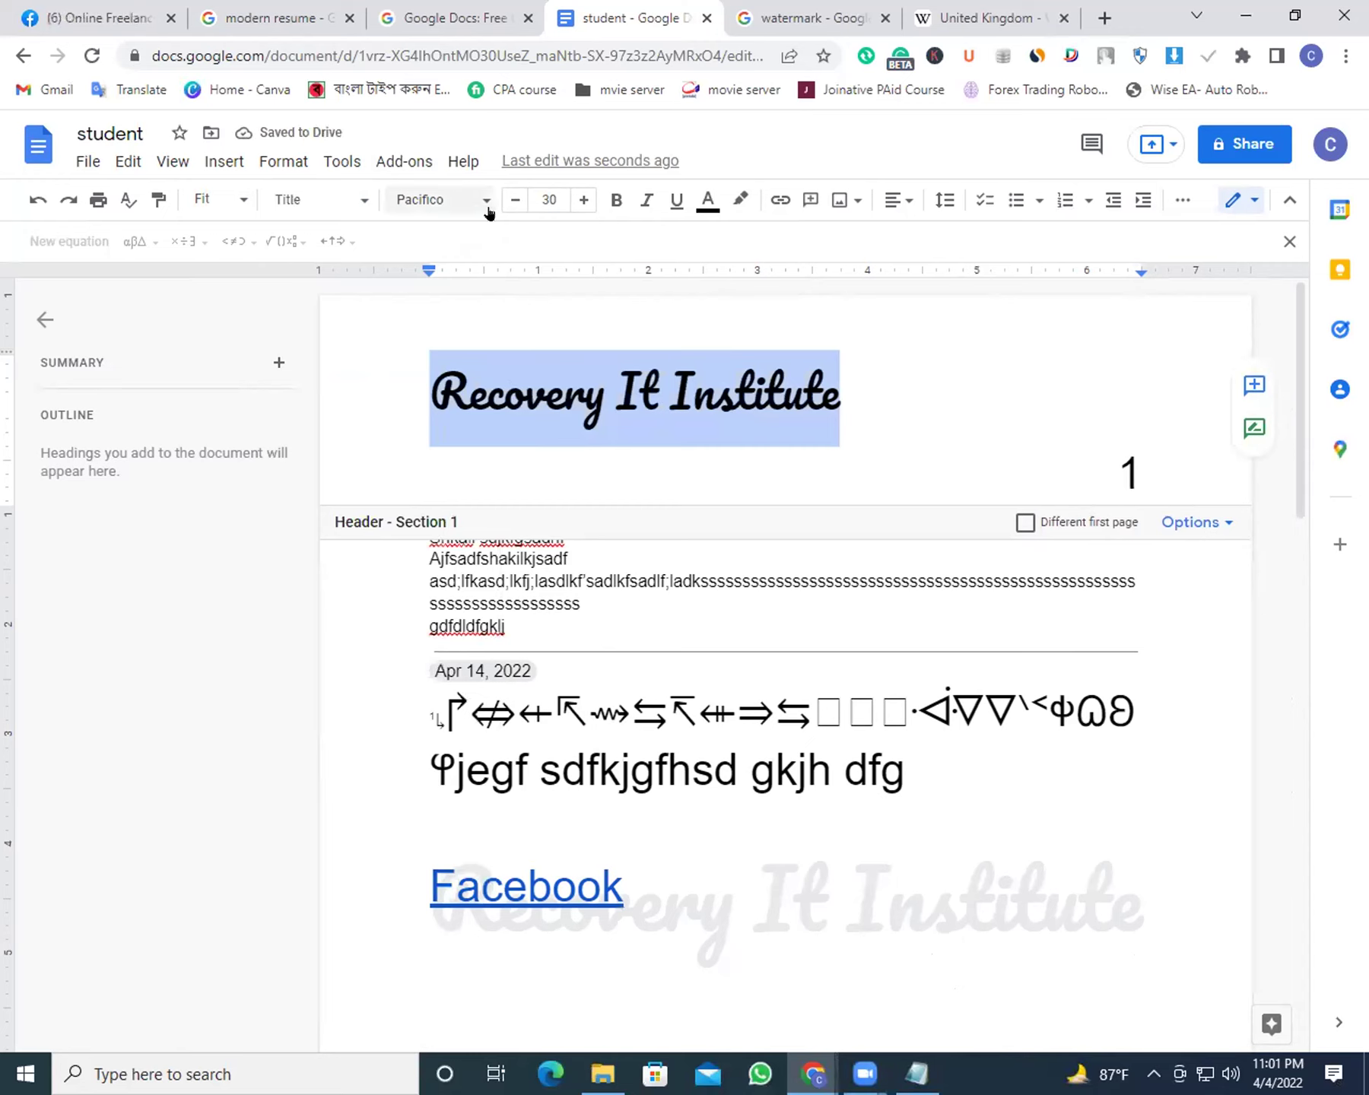
left_click(444, 200)
left_click(611, 198)
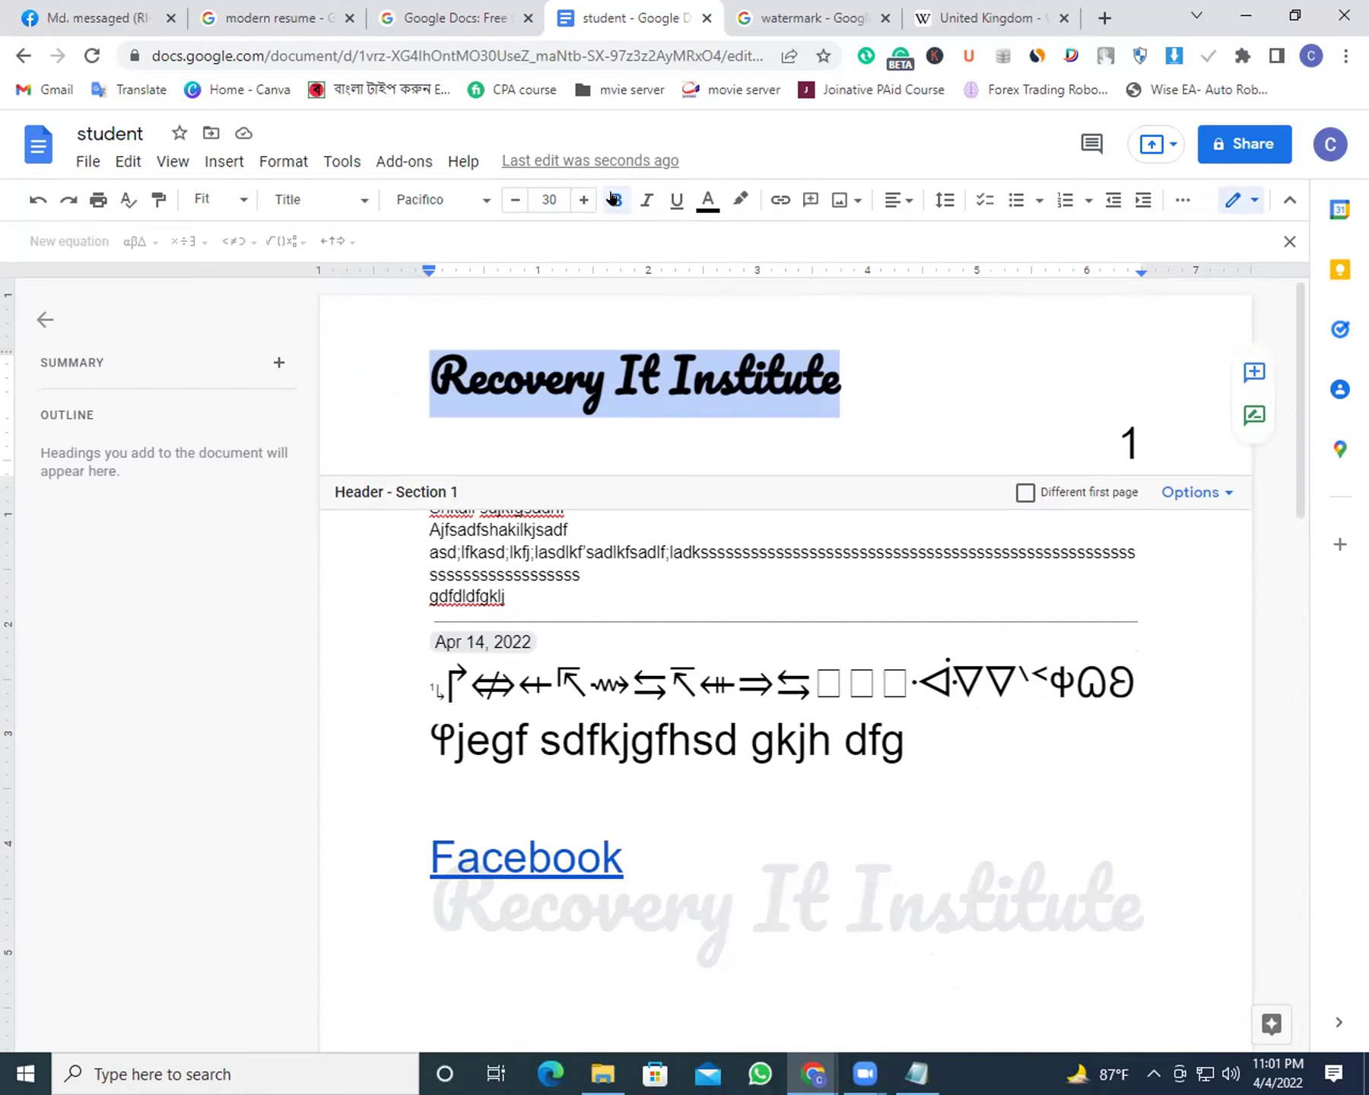
left_click(613, 199)
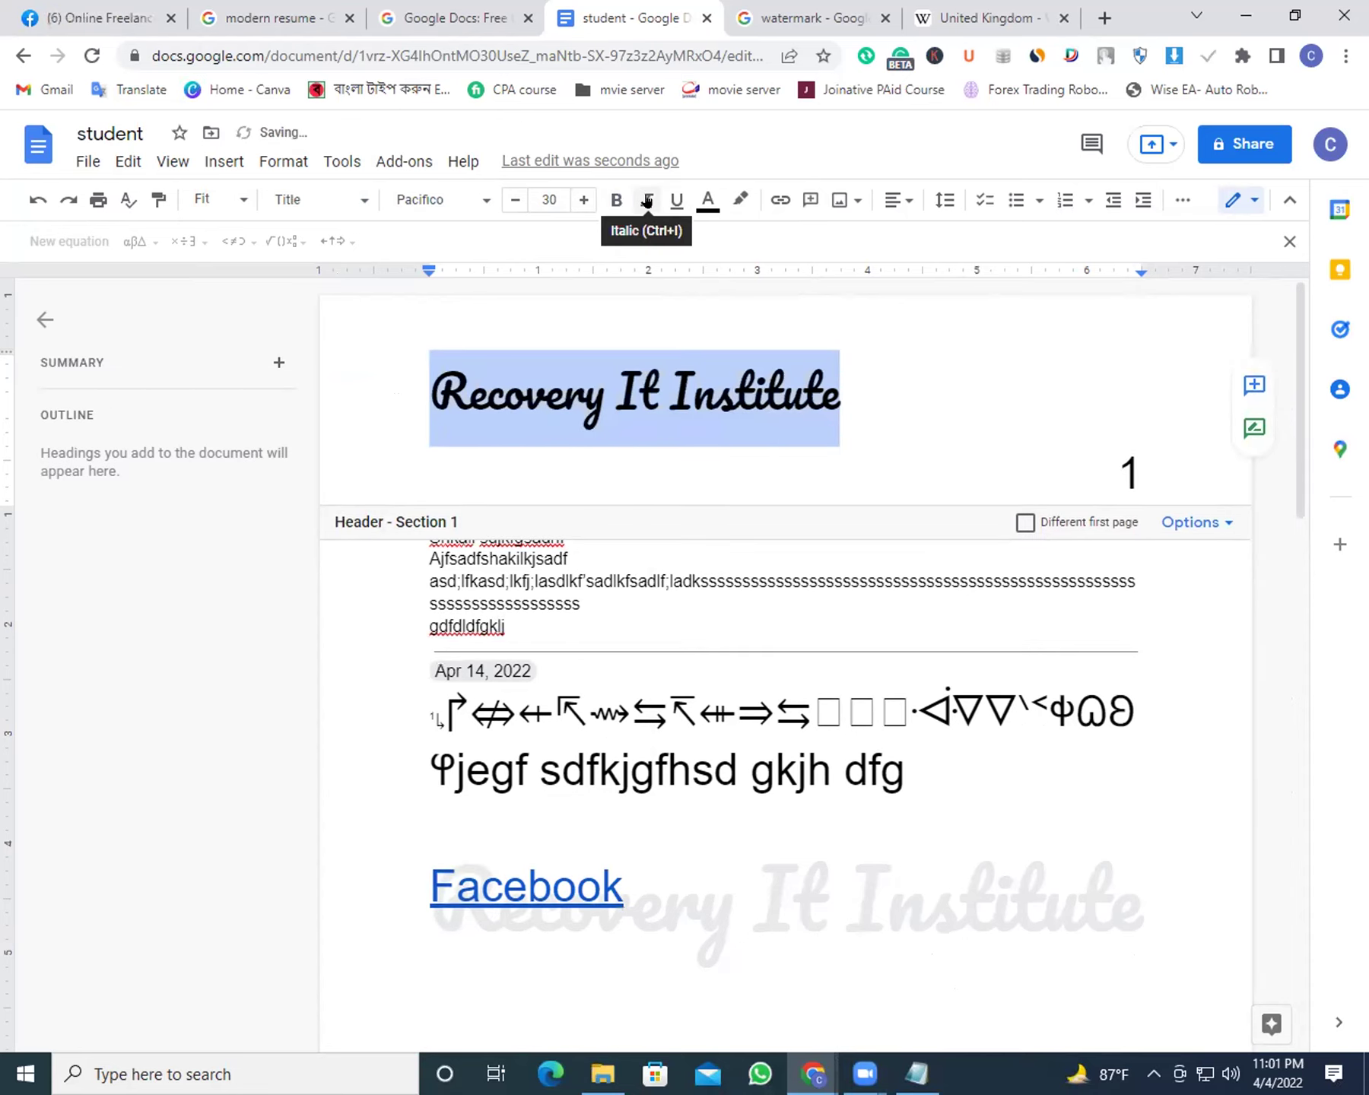
left_click(647, 199)
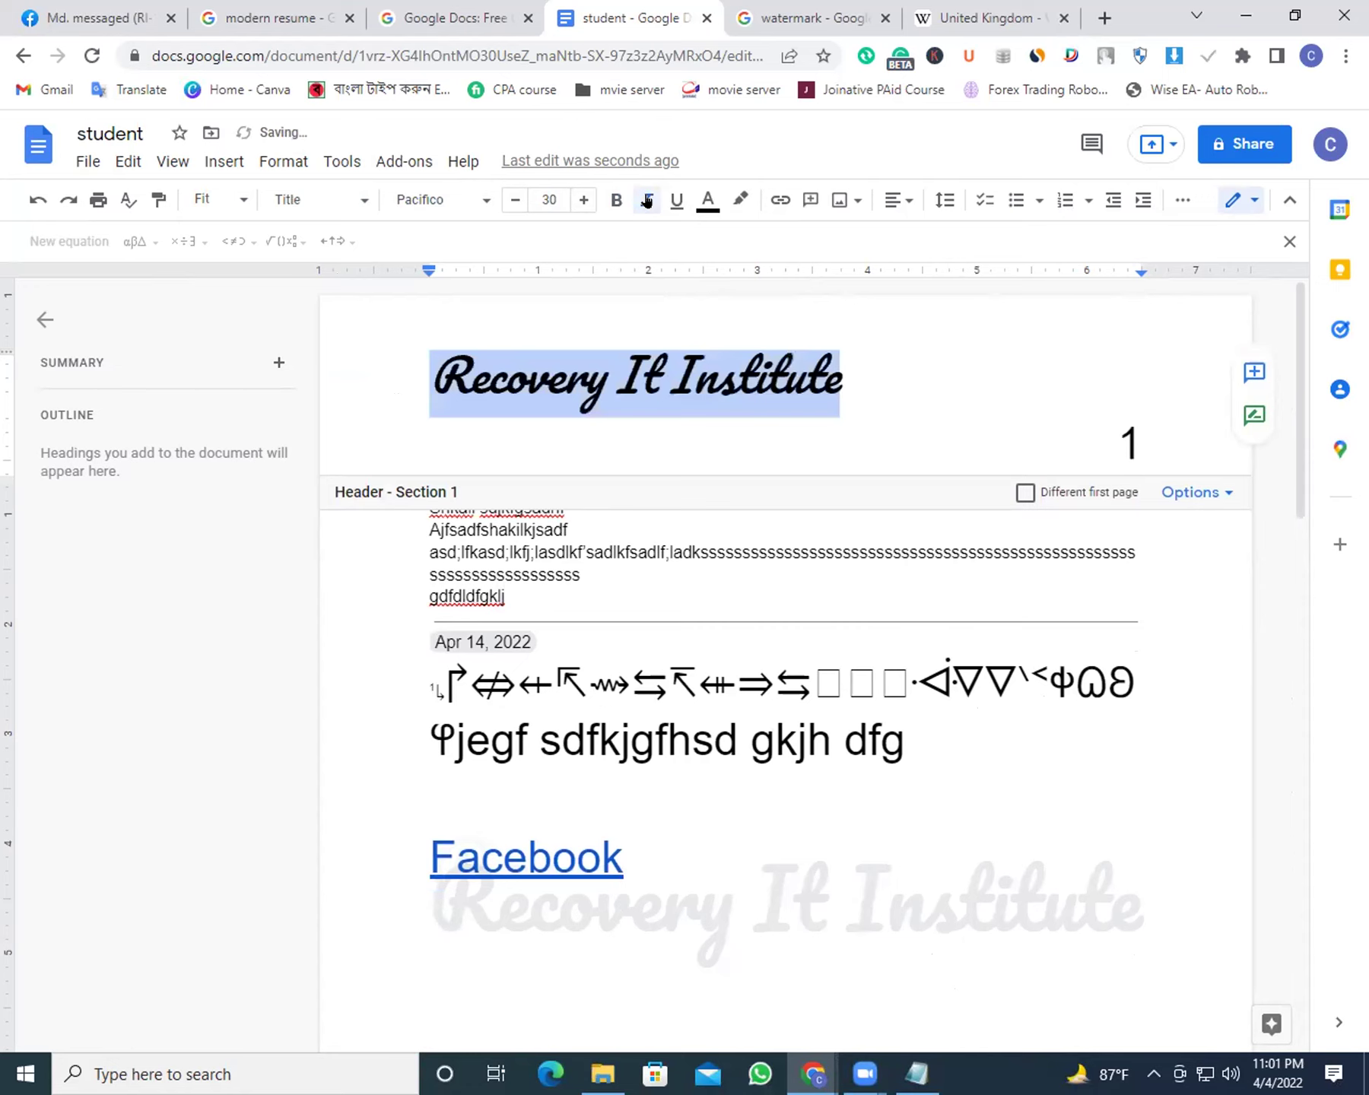
left_click(647, 200)
left_click(648, 200)
left_click(647, 200)
left_click(669, 200)
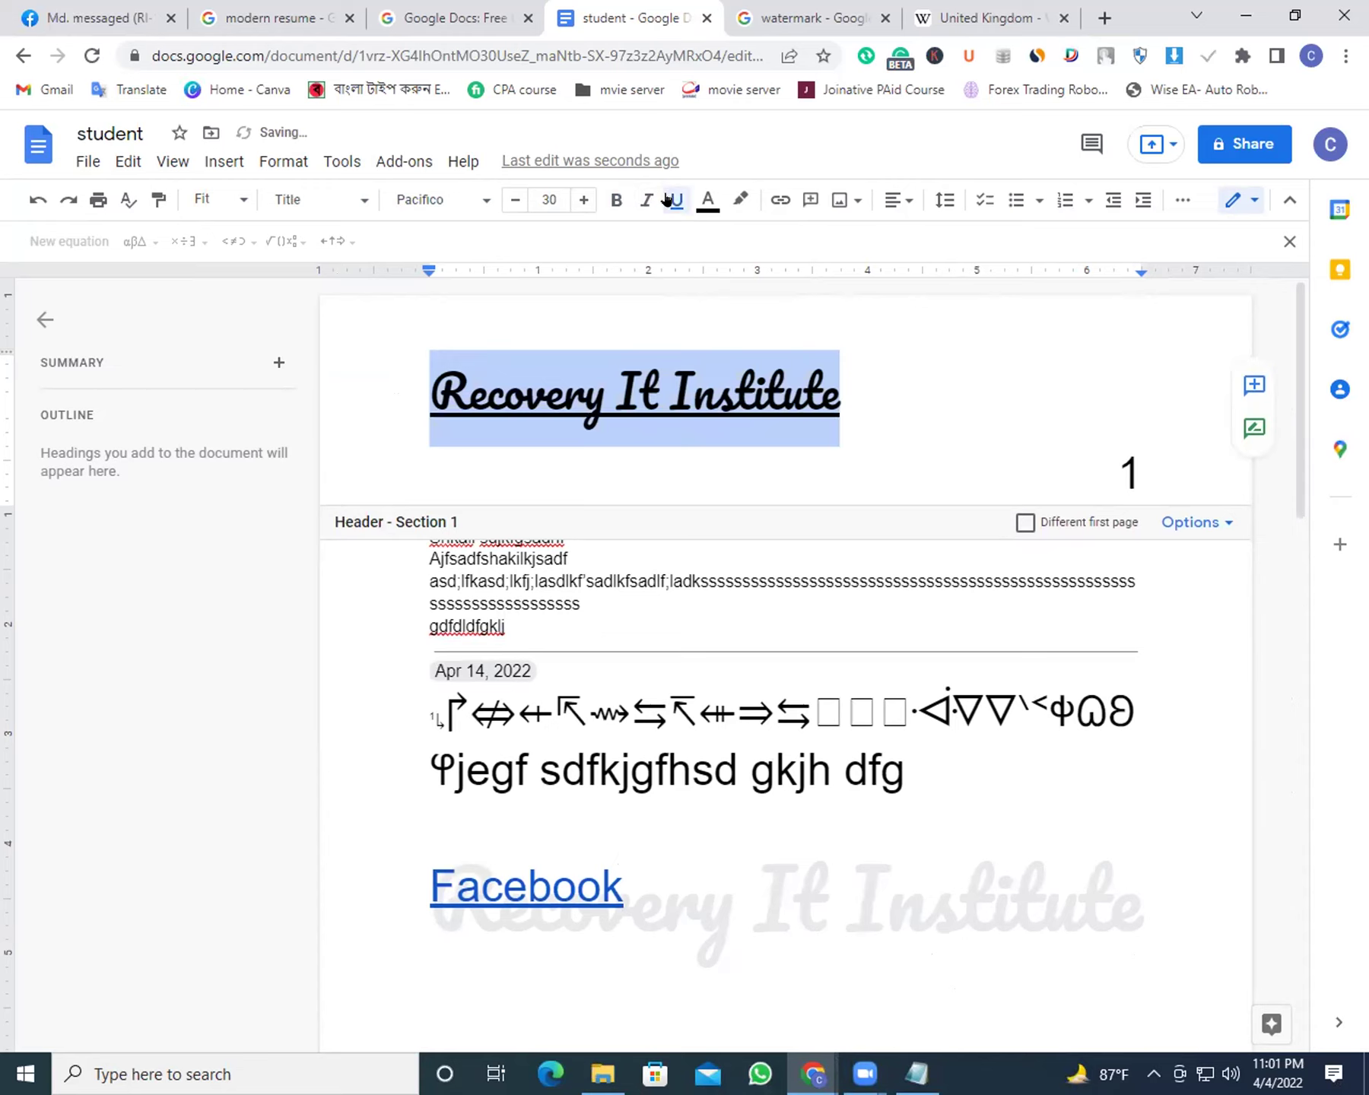
Colour the 'Recovery It Institute' title yellow and give it a blue highlight
left_click(707, 201)
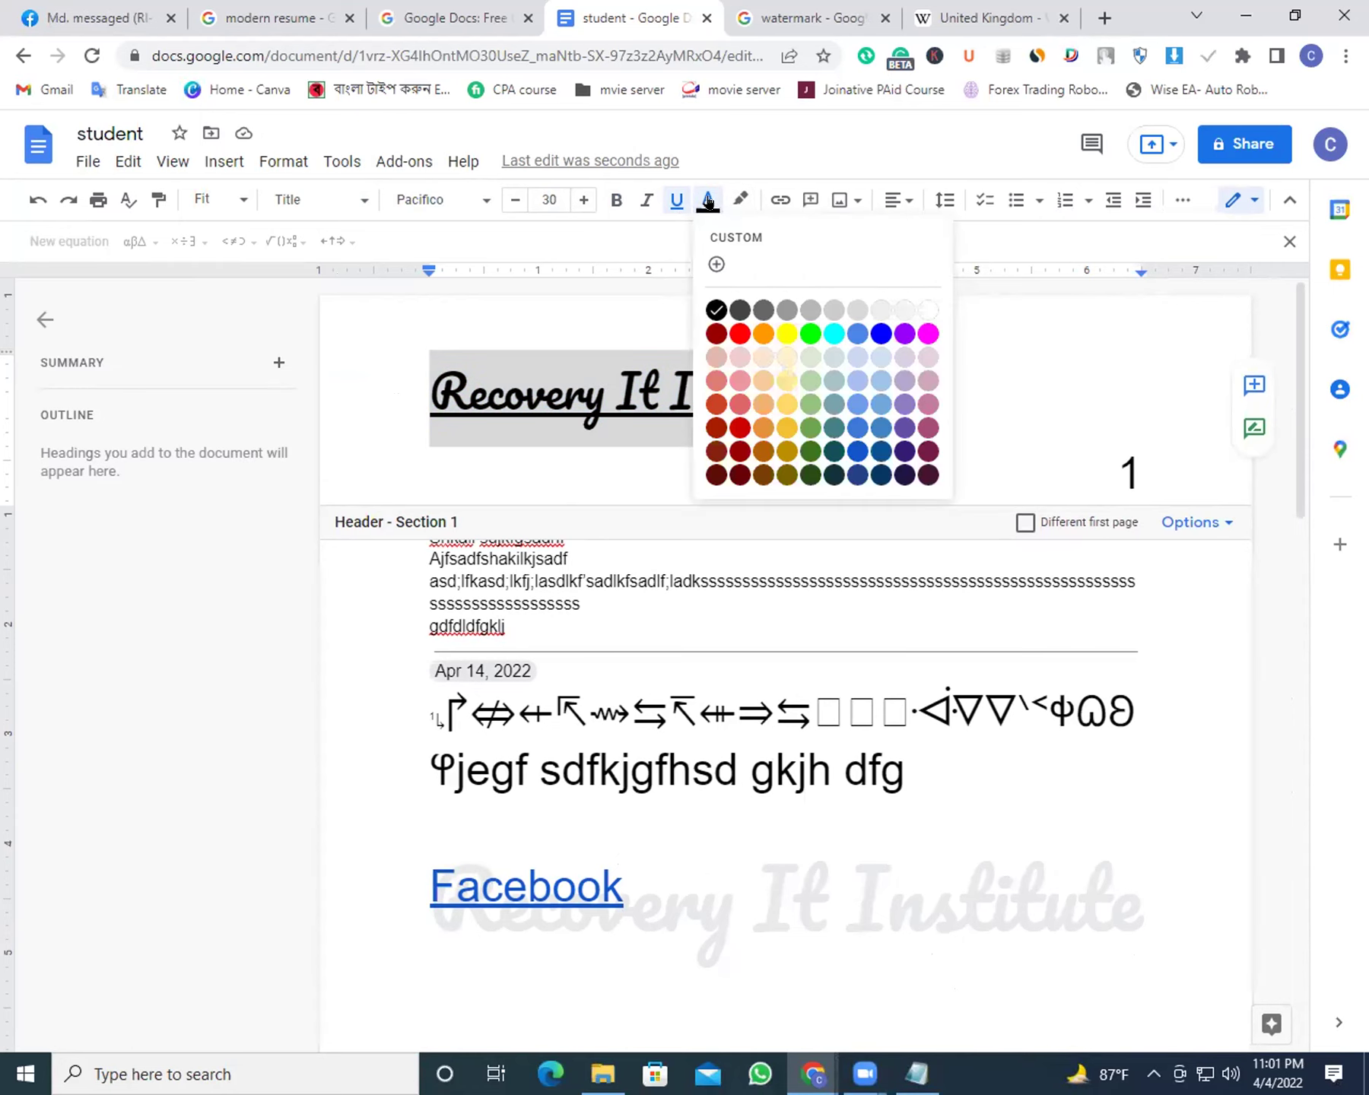
left_click(786, 333)
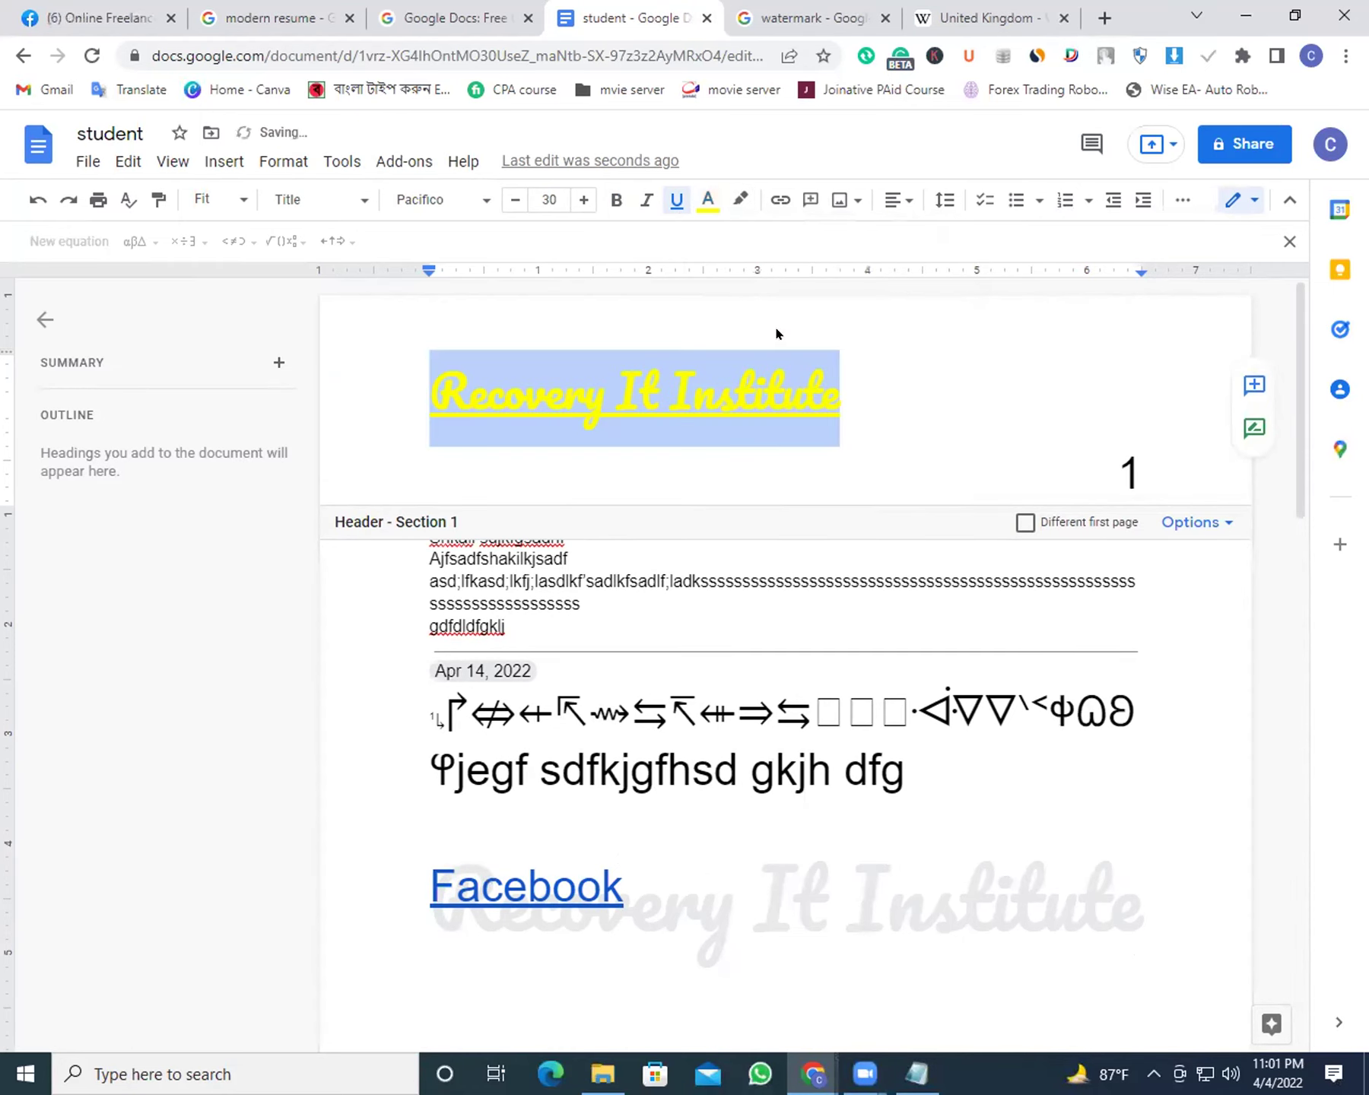
left_click(1009, 389)
left_click_drag(874, 379, 408, 378)
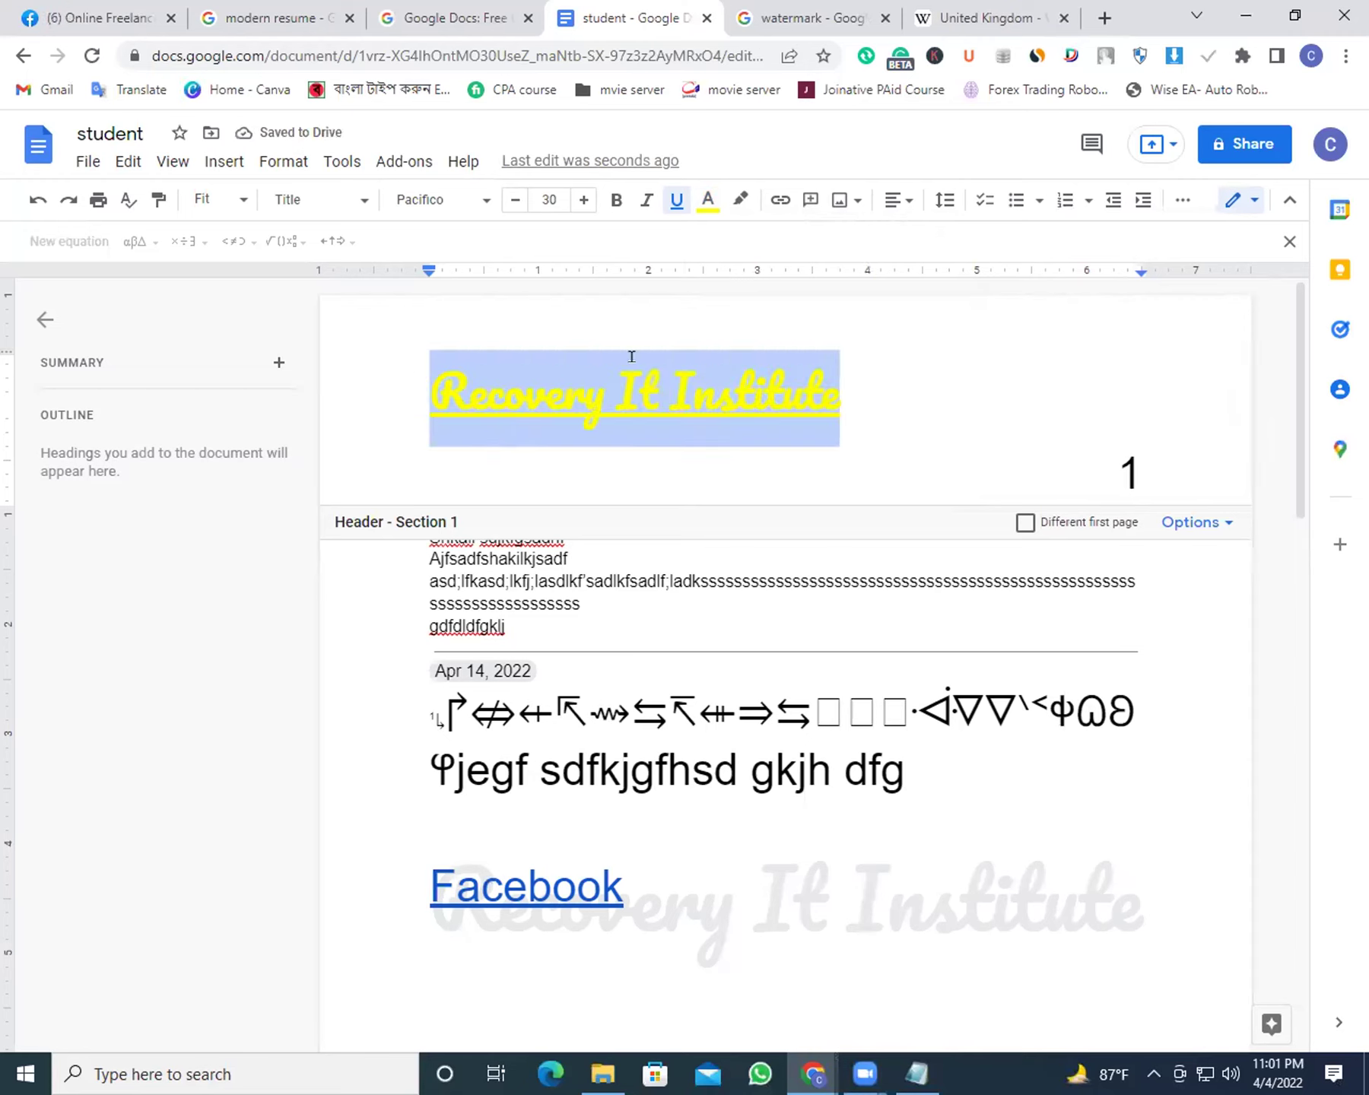
left_click(730, 212)
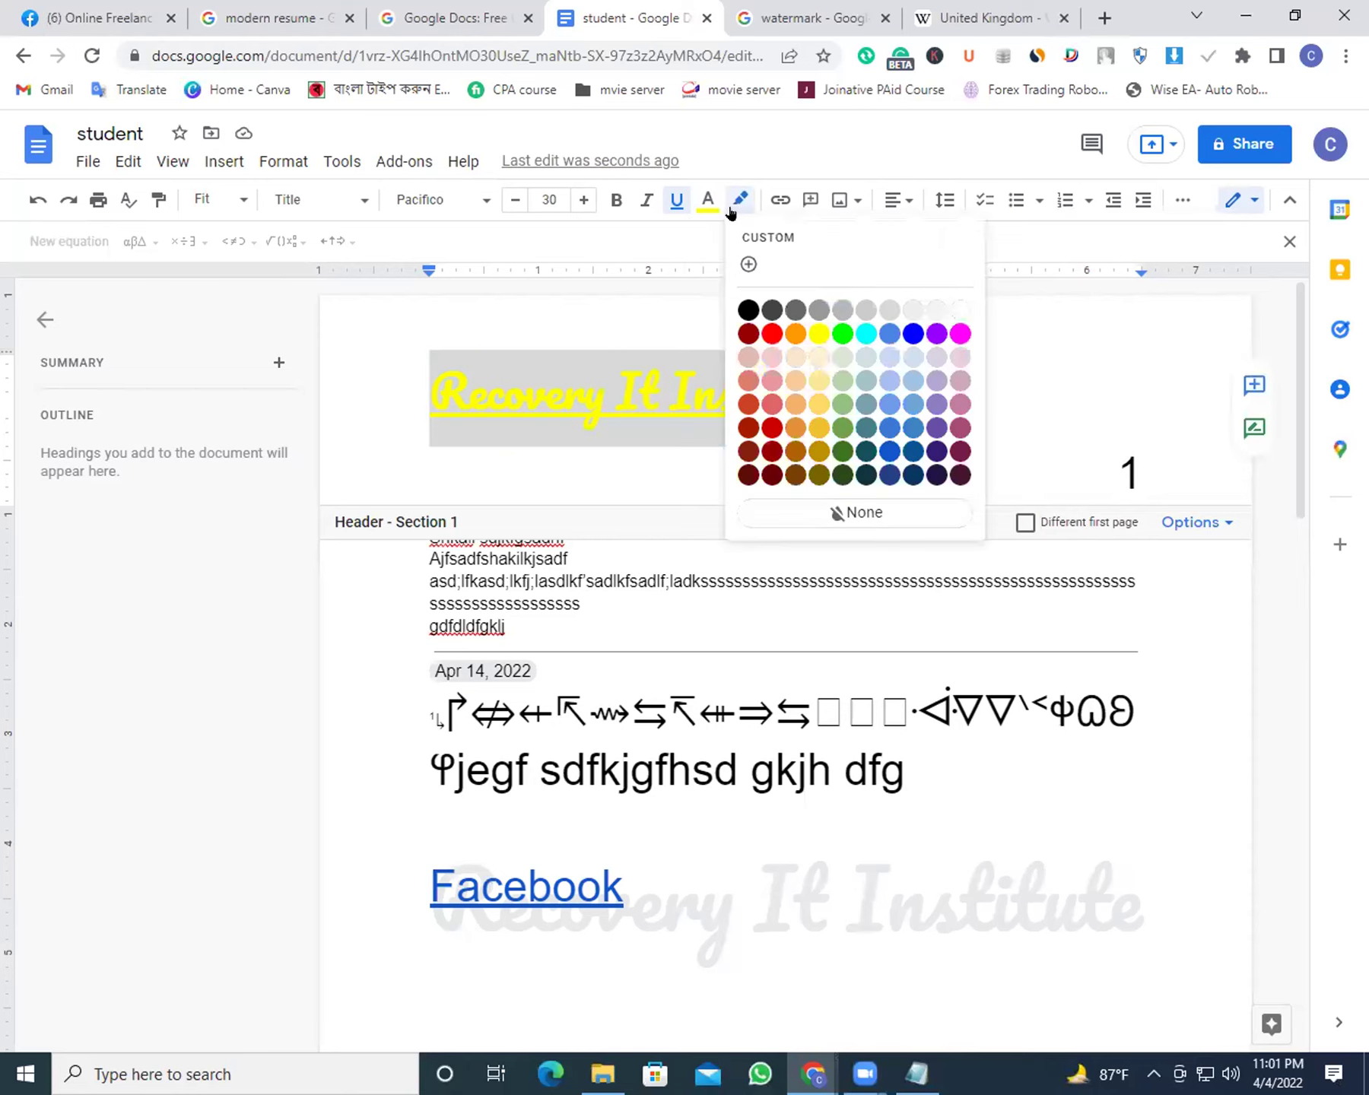
left_click(915, 333)
left_click(1038, 360)
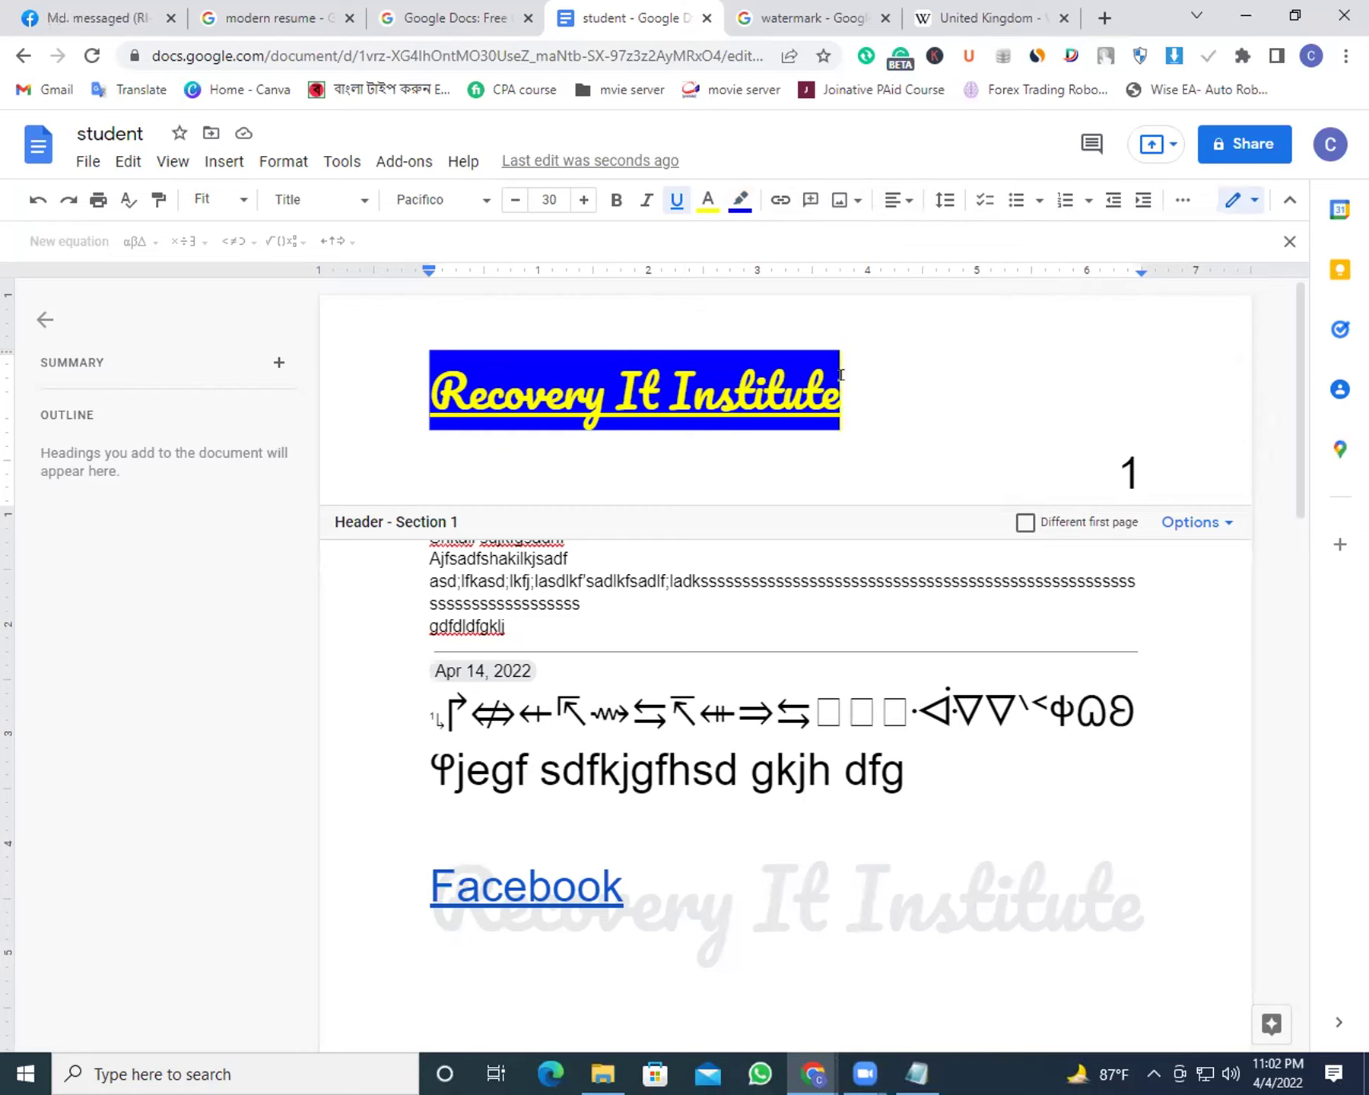
left_click_drag(841, 374, 1195, 374)
left_click(407, 359)
Try centre, left and right alignment on the header title
left_click(902, 199)
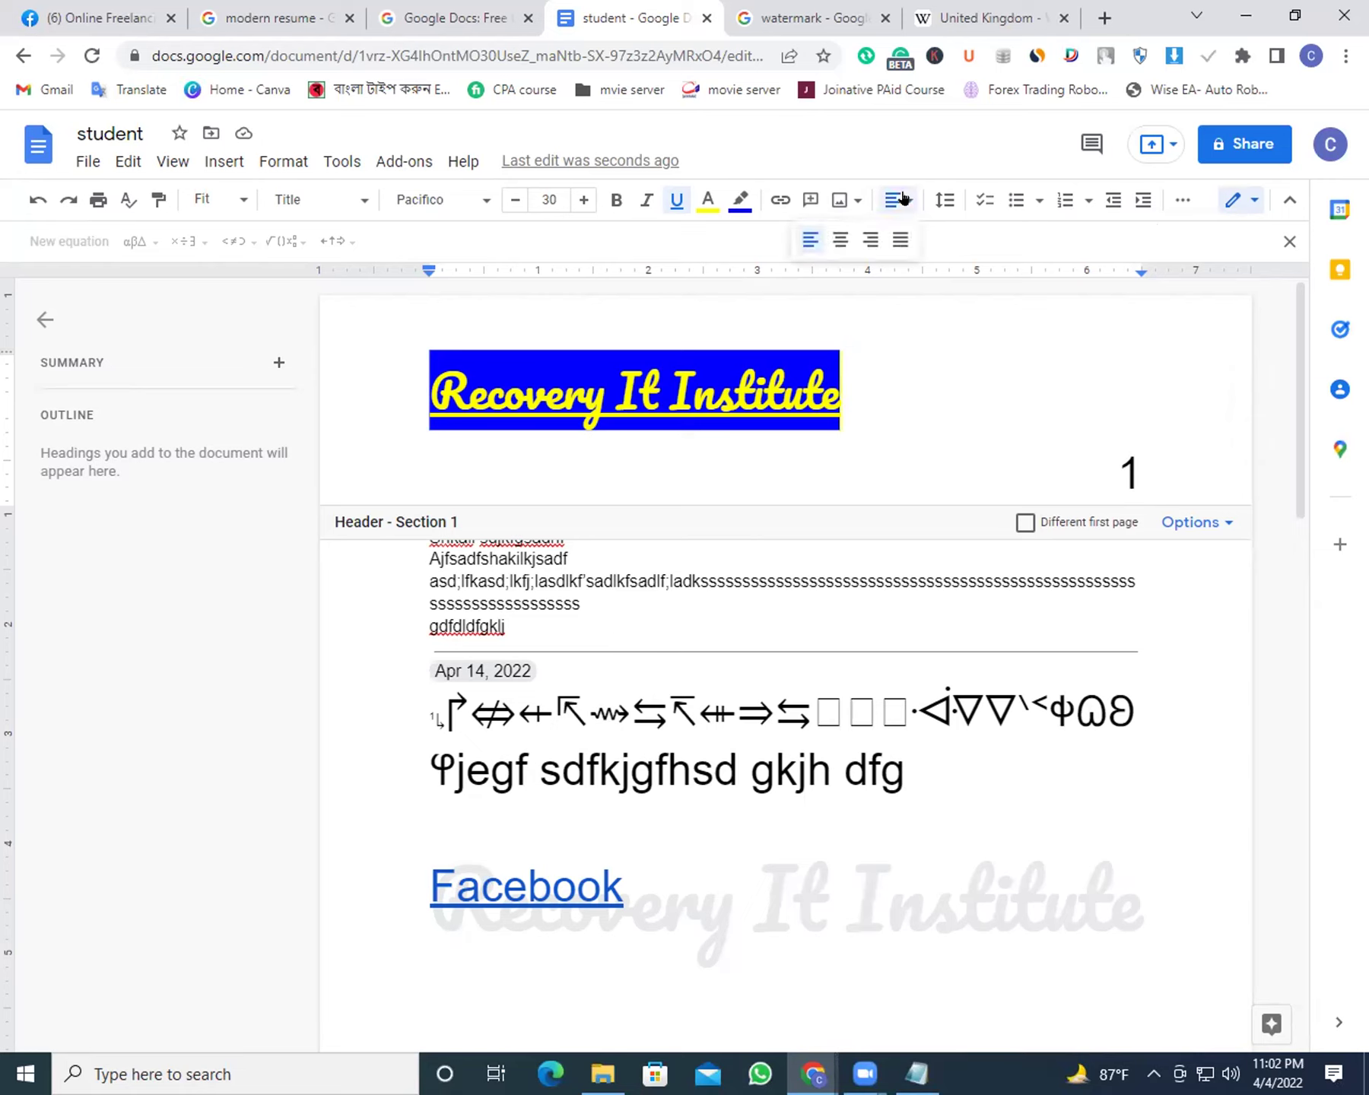
left_click(840, 239)
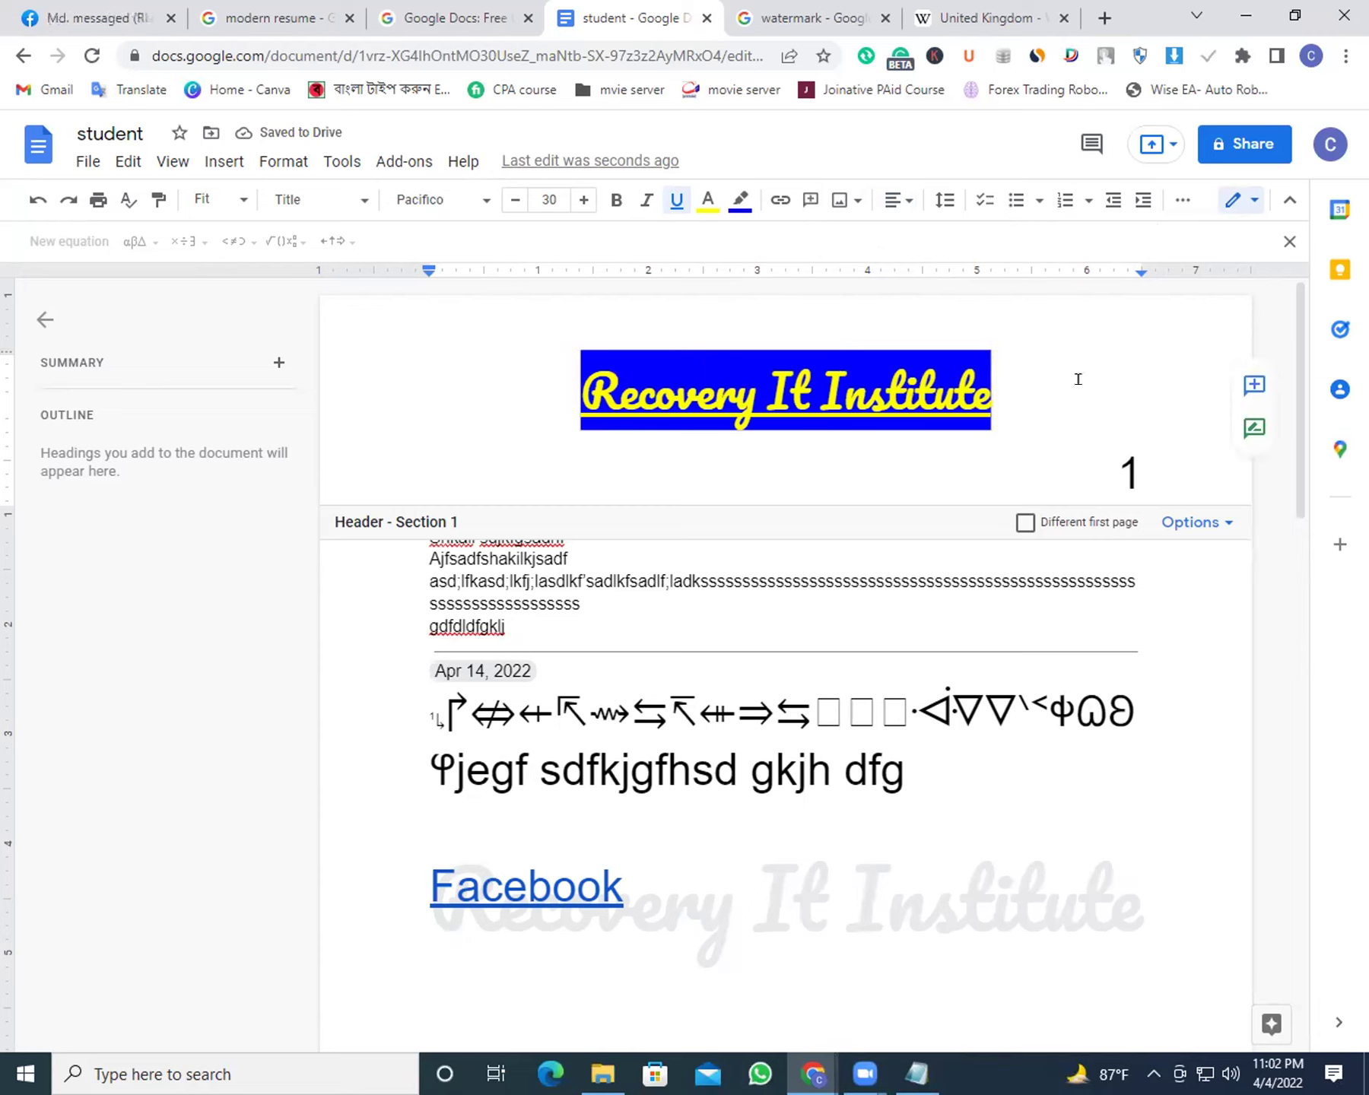
left_click(884, 202)
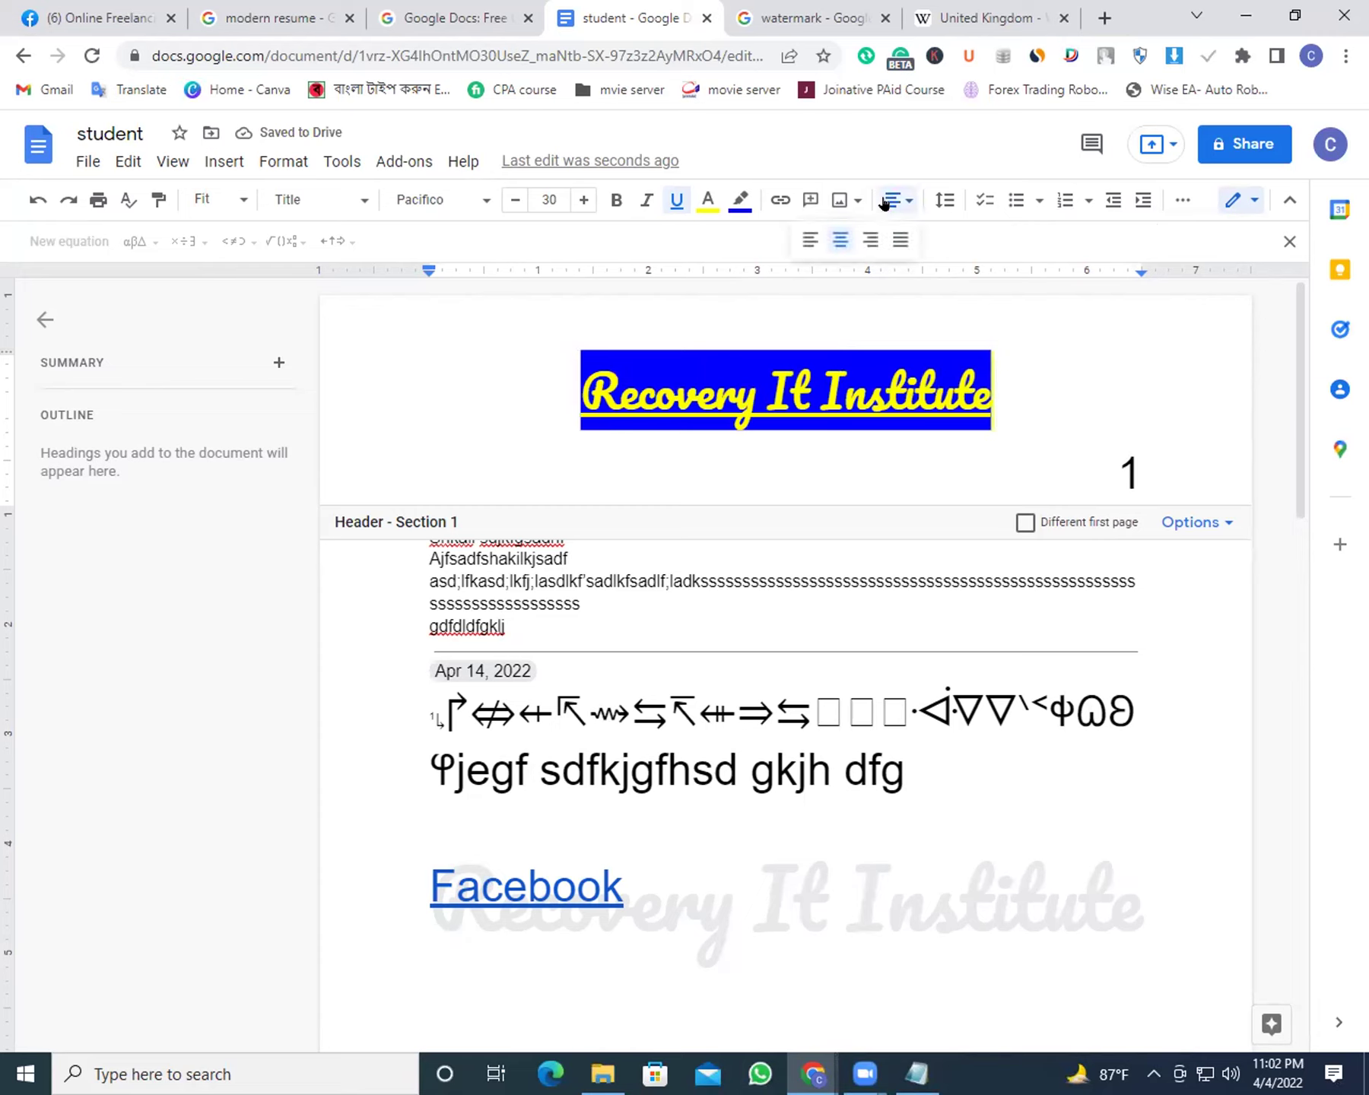
left_click(807, 239)
left_click(878, 202)
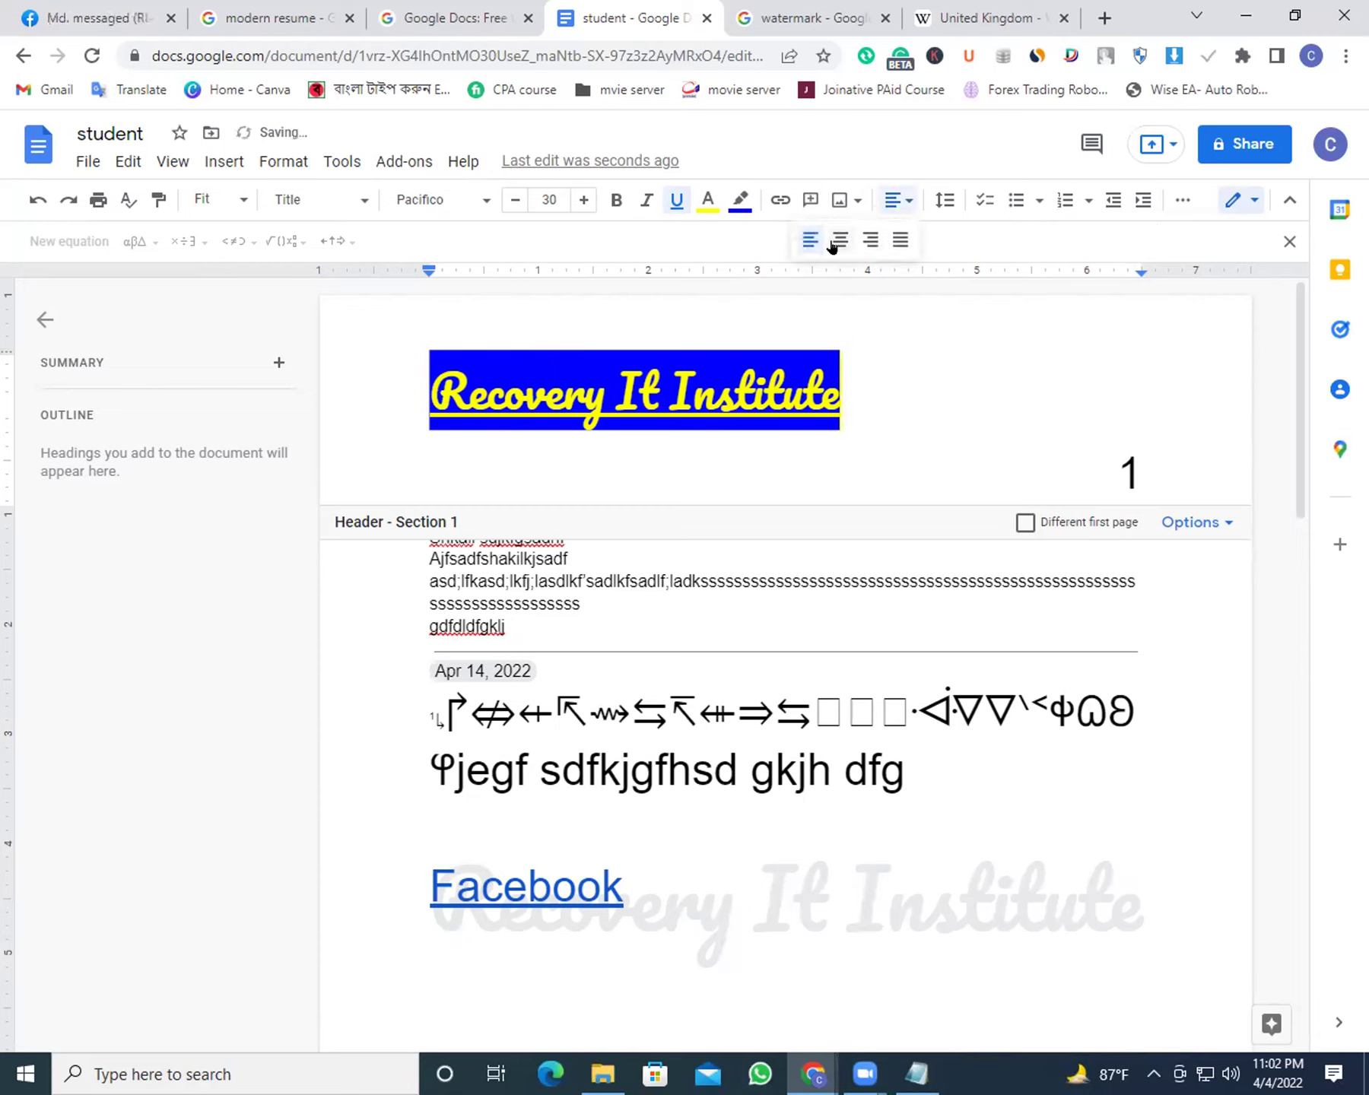
left_click(831, 243)
left_click(887, 207)
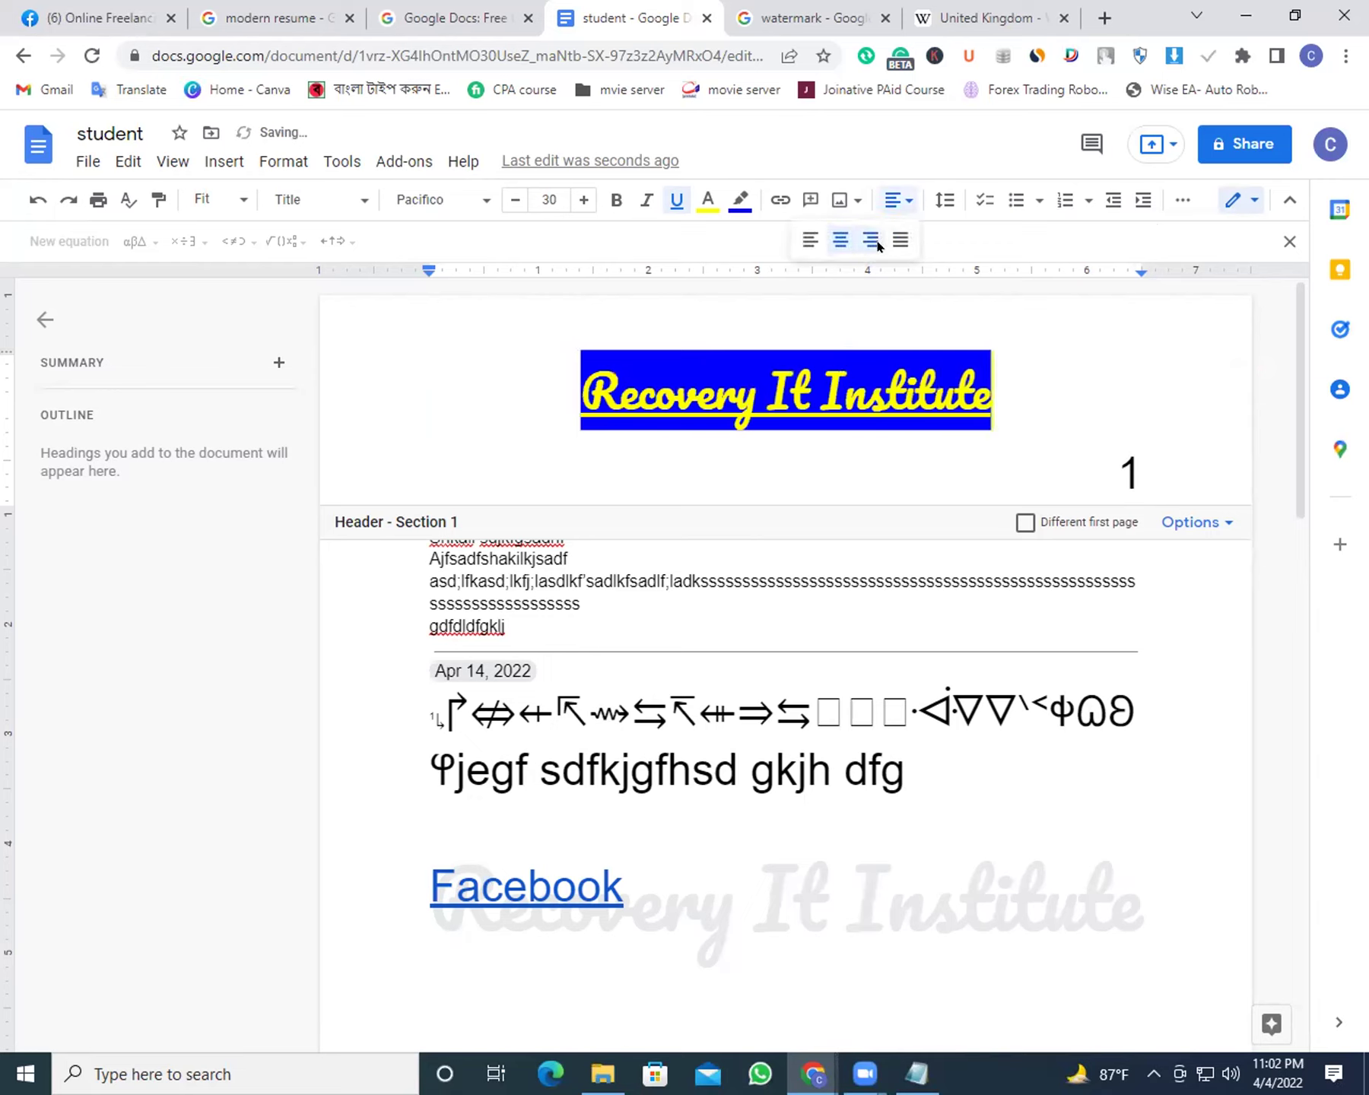
left_click(870, 239)
Test justified alignment on the header title, then settle on centre alignment
left_click(891, 204)
left_click(901, 242)
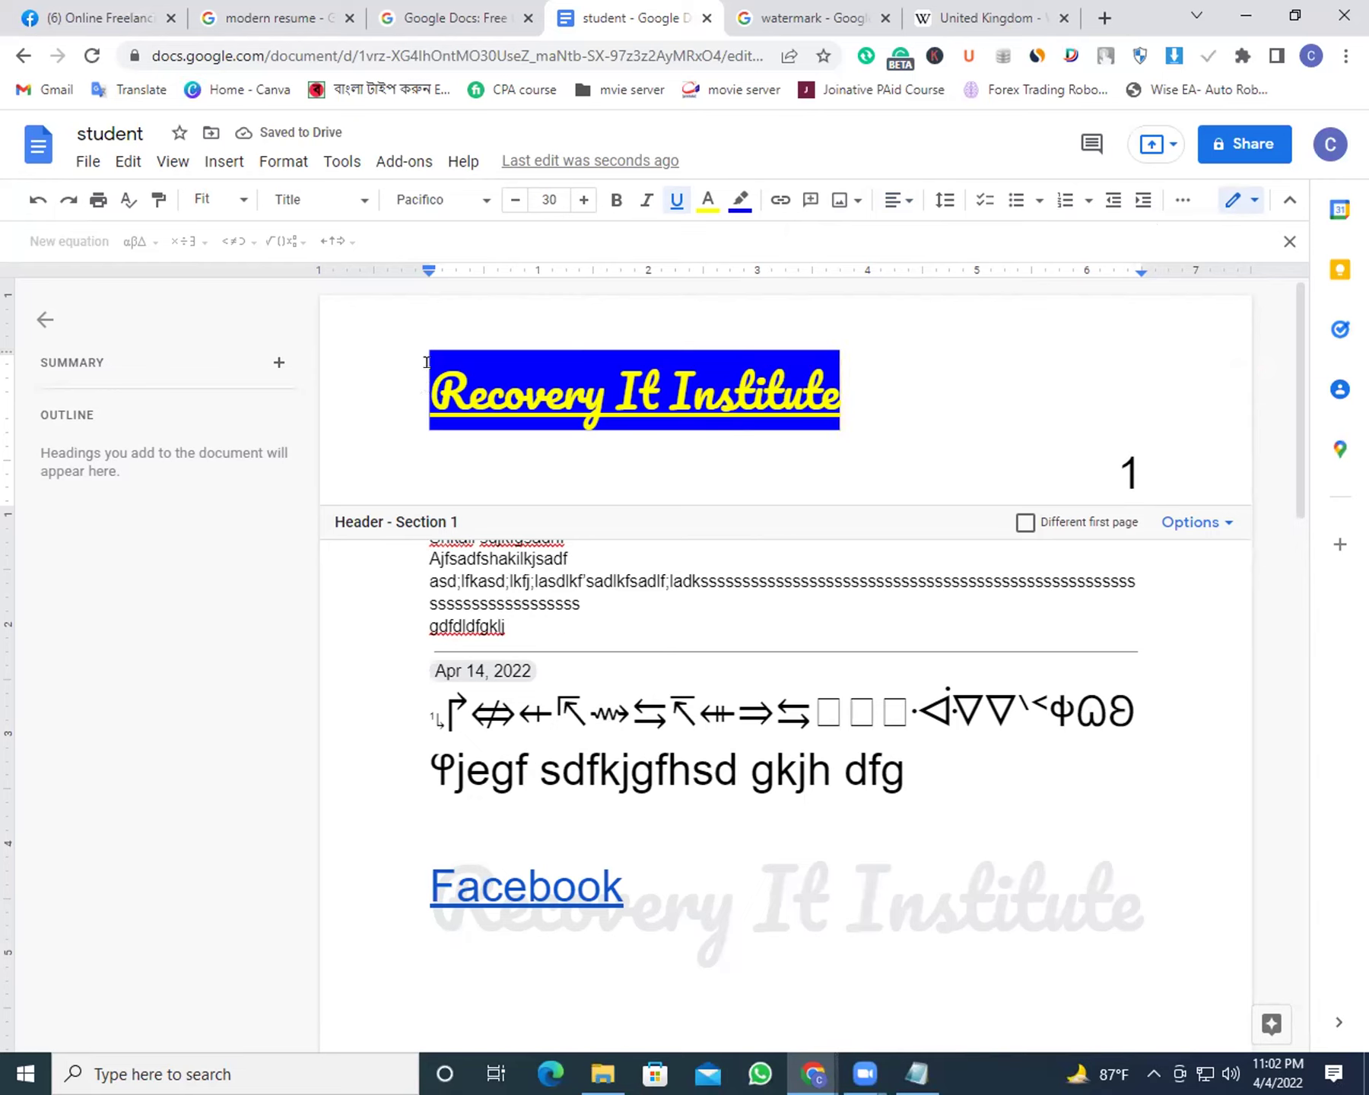
left_click(891, 200)
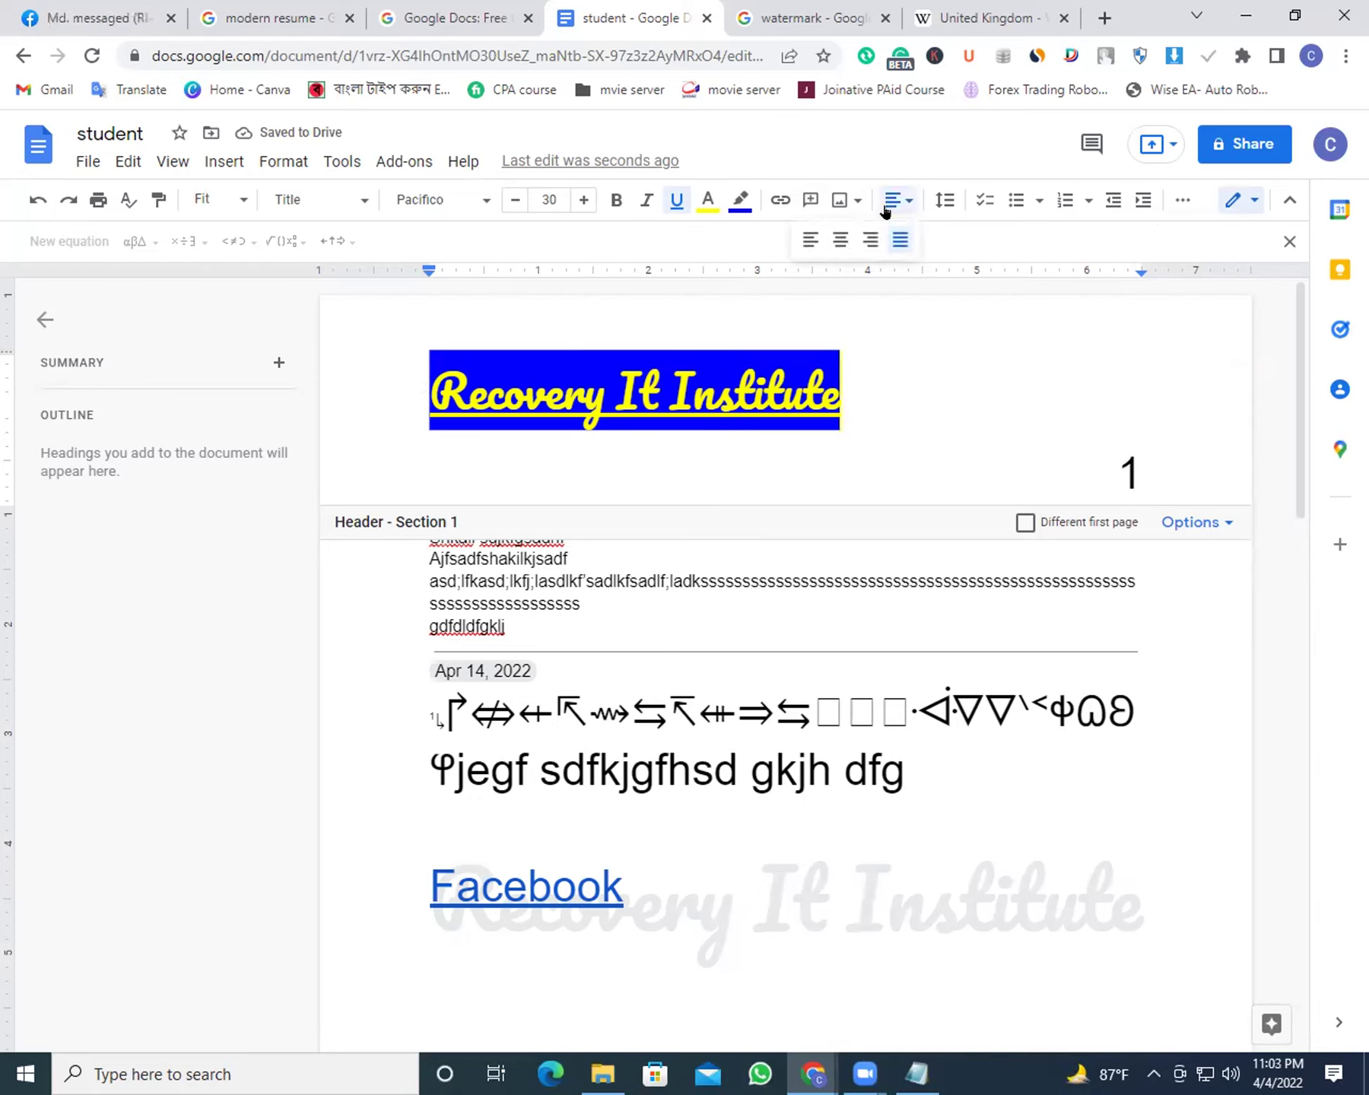
left_click(840, 238)
left_click(1063, 784)
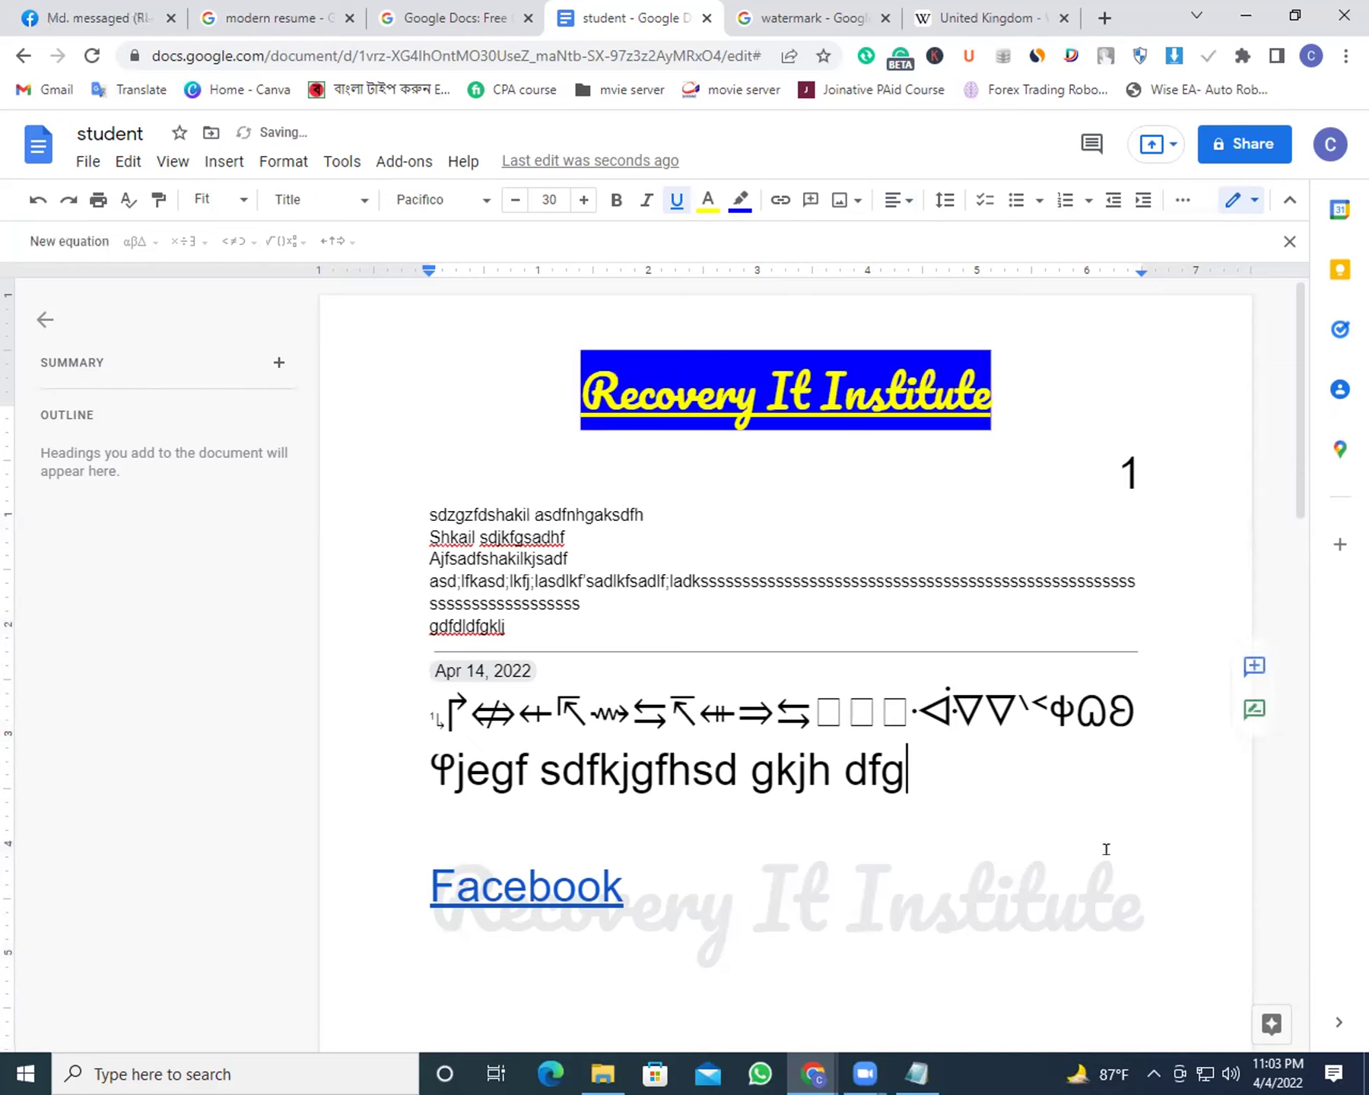
left_click(1008, 374)
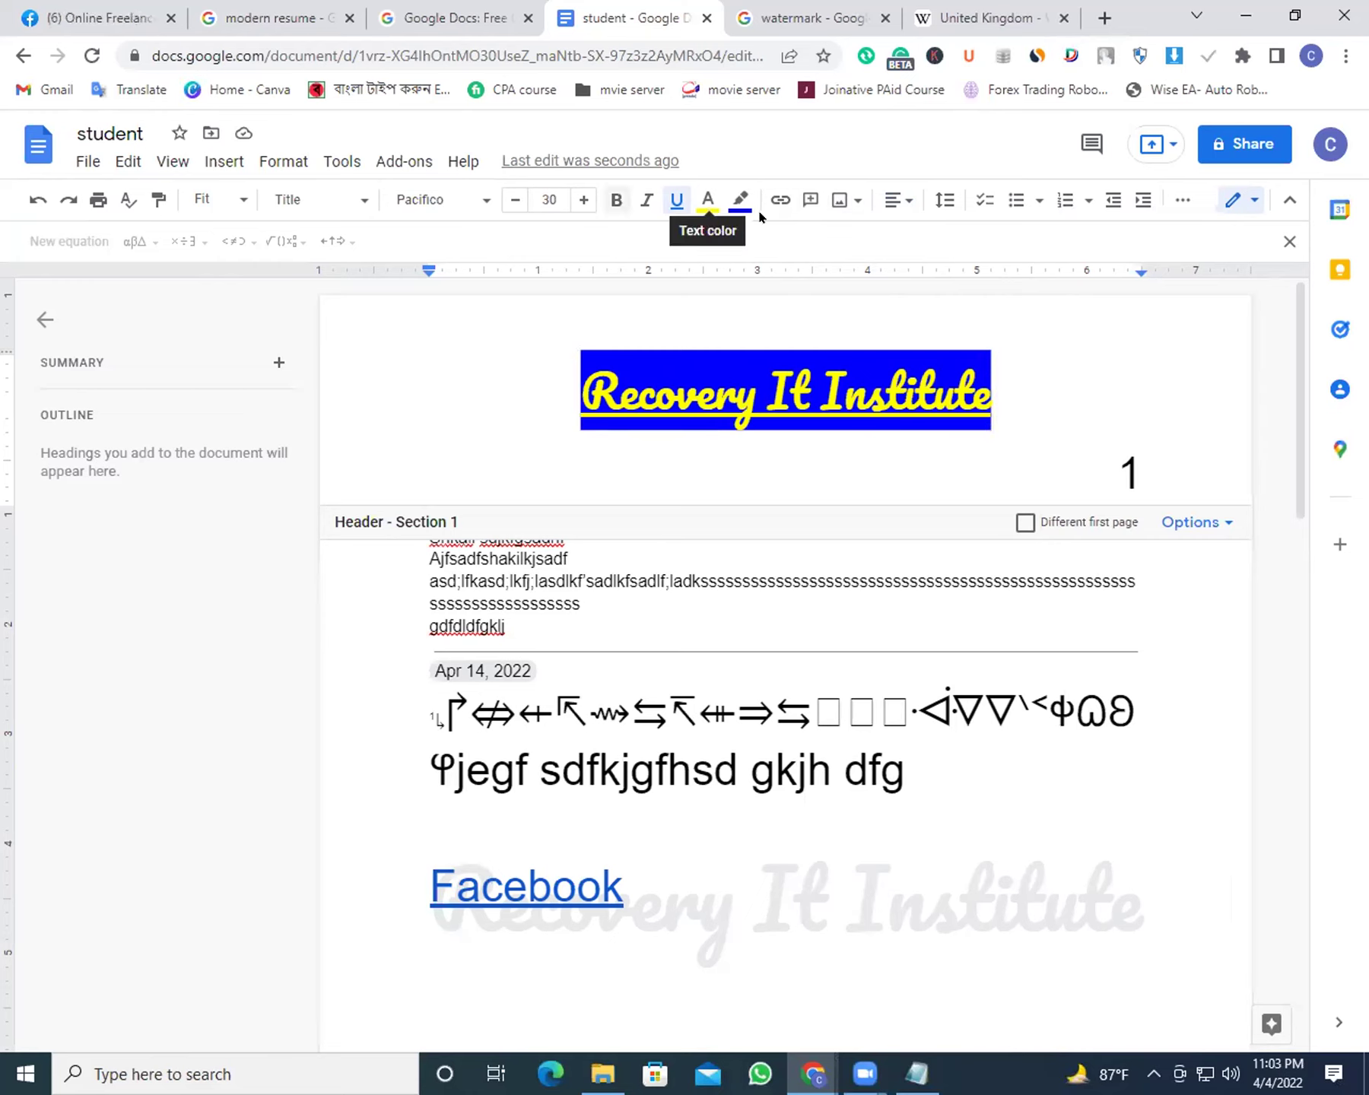
Delete the leftover body lines from the symbol line through 'dfg' below the rule
left_click(1164, 694)
left_click_drag(907, 769, 395, 666)
key("BackSpace")
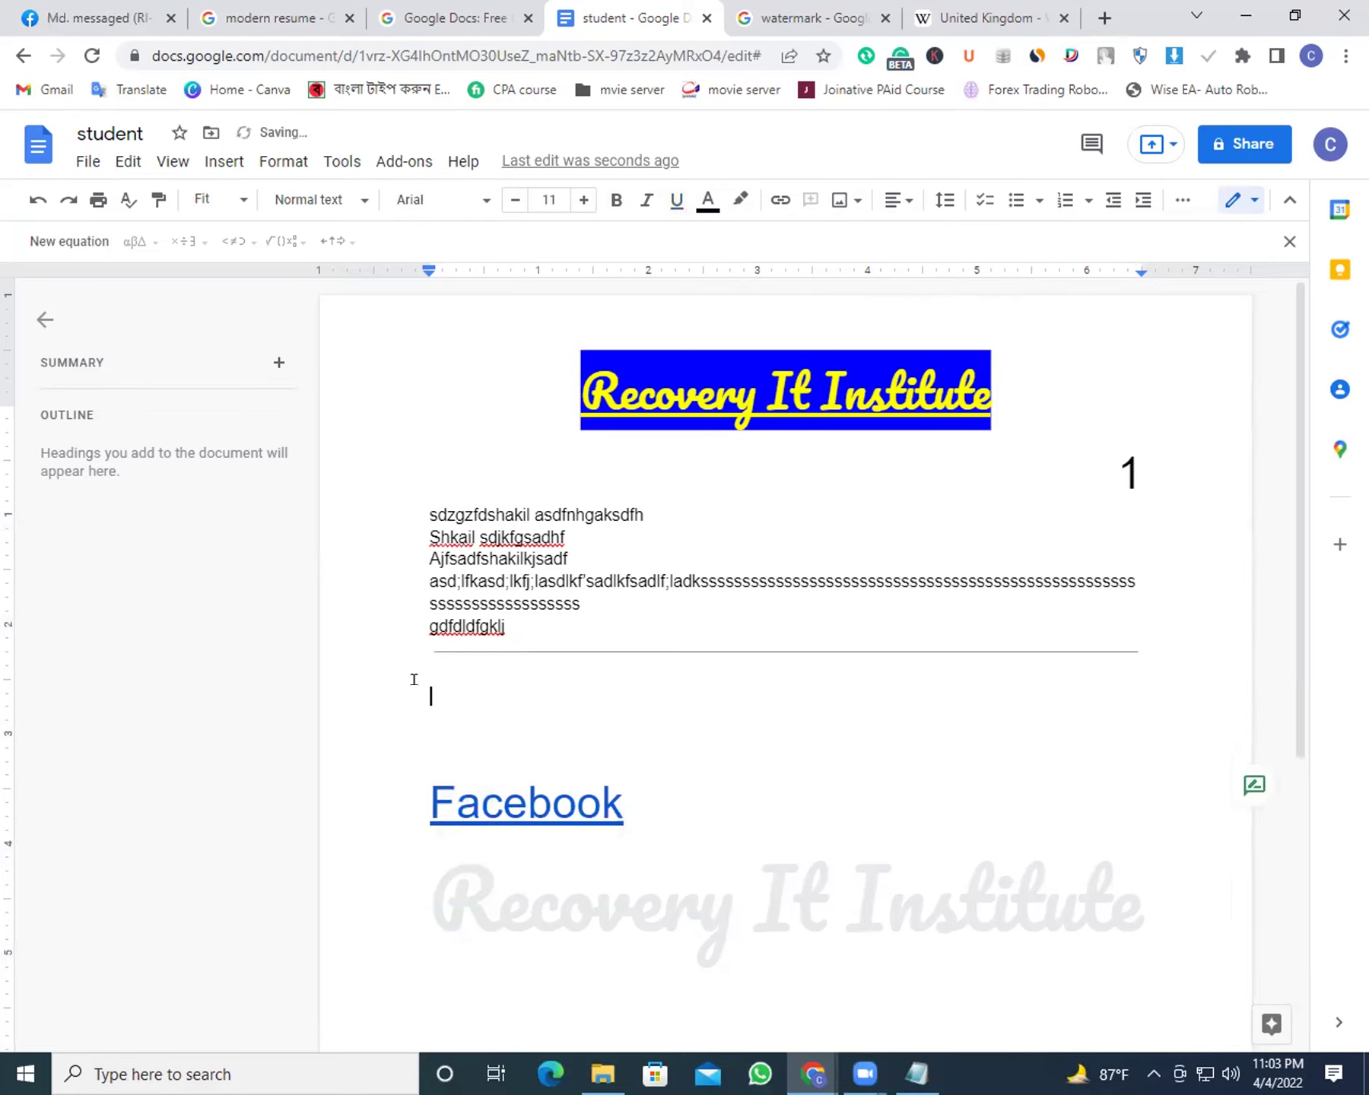
Delete the Facebook link and the blank lines beneath the rule
left_click(623, 798)
key("ctrl+BackSpace")
key("BackSpace")
key("BackSpace")
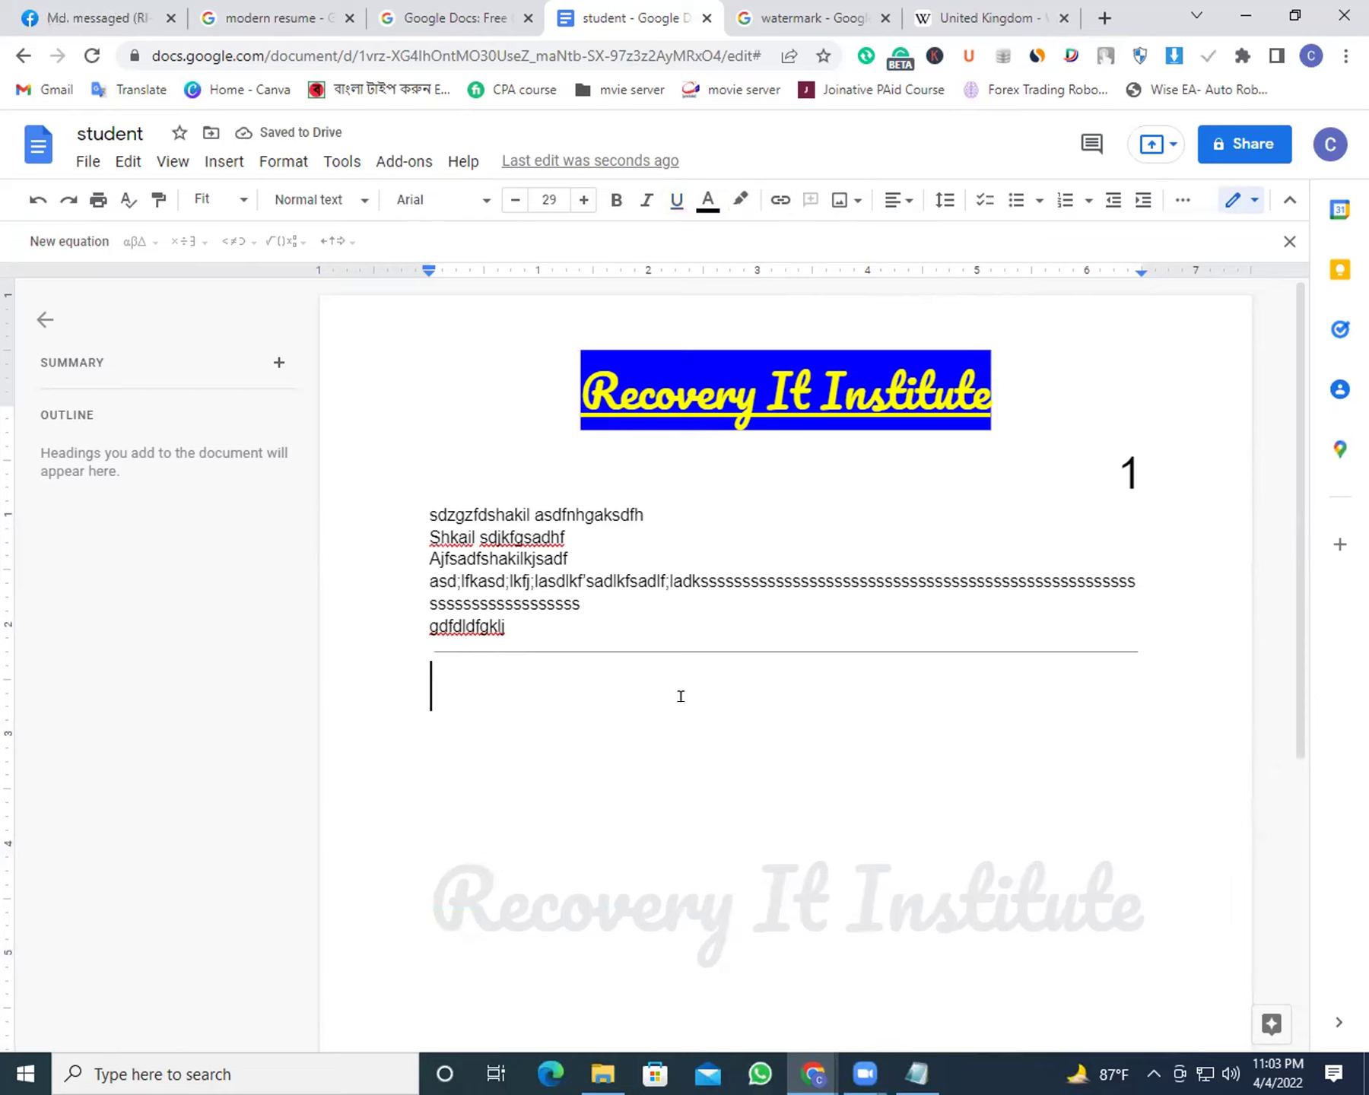
left_click(576, 613)
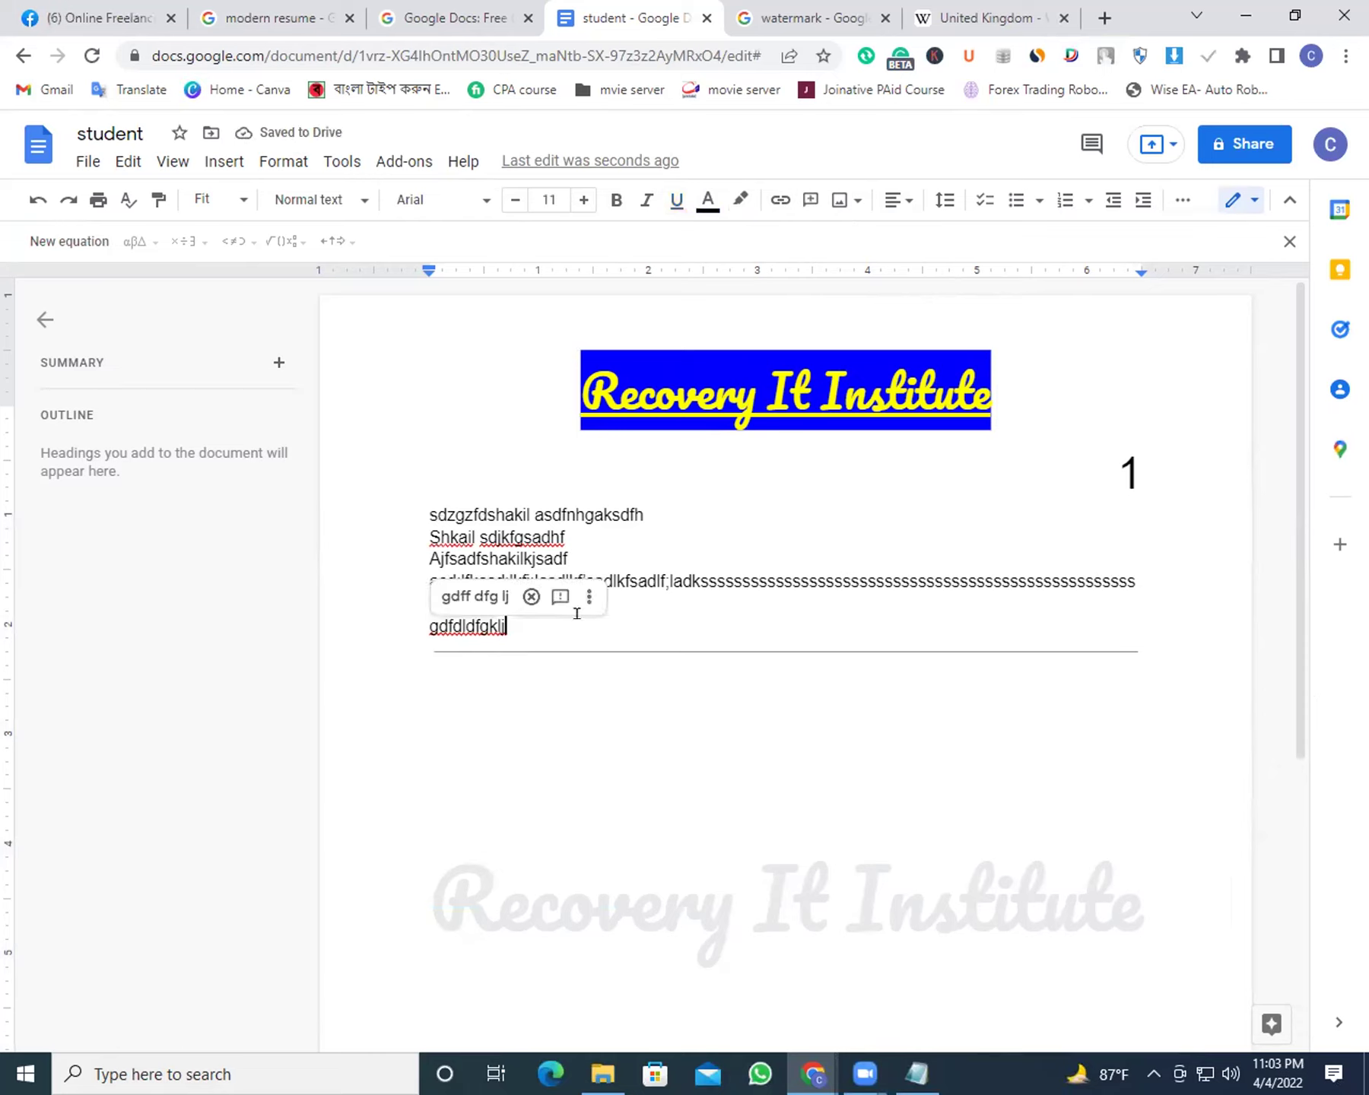
left_click(606, 535)
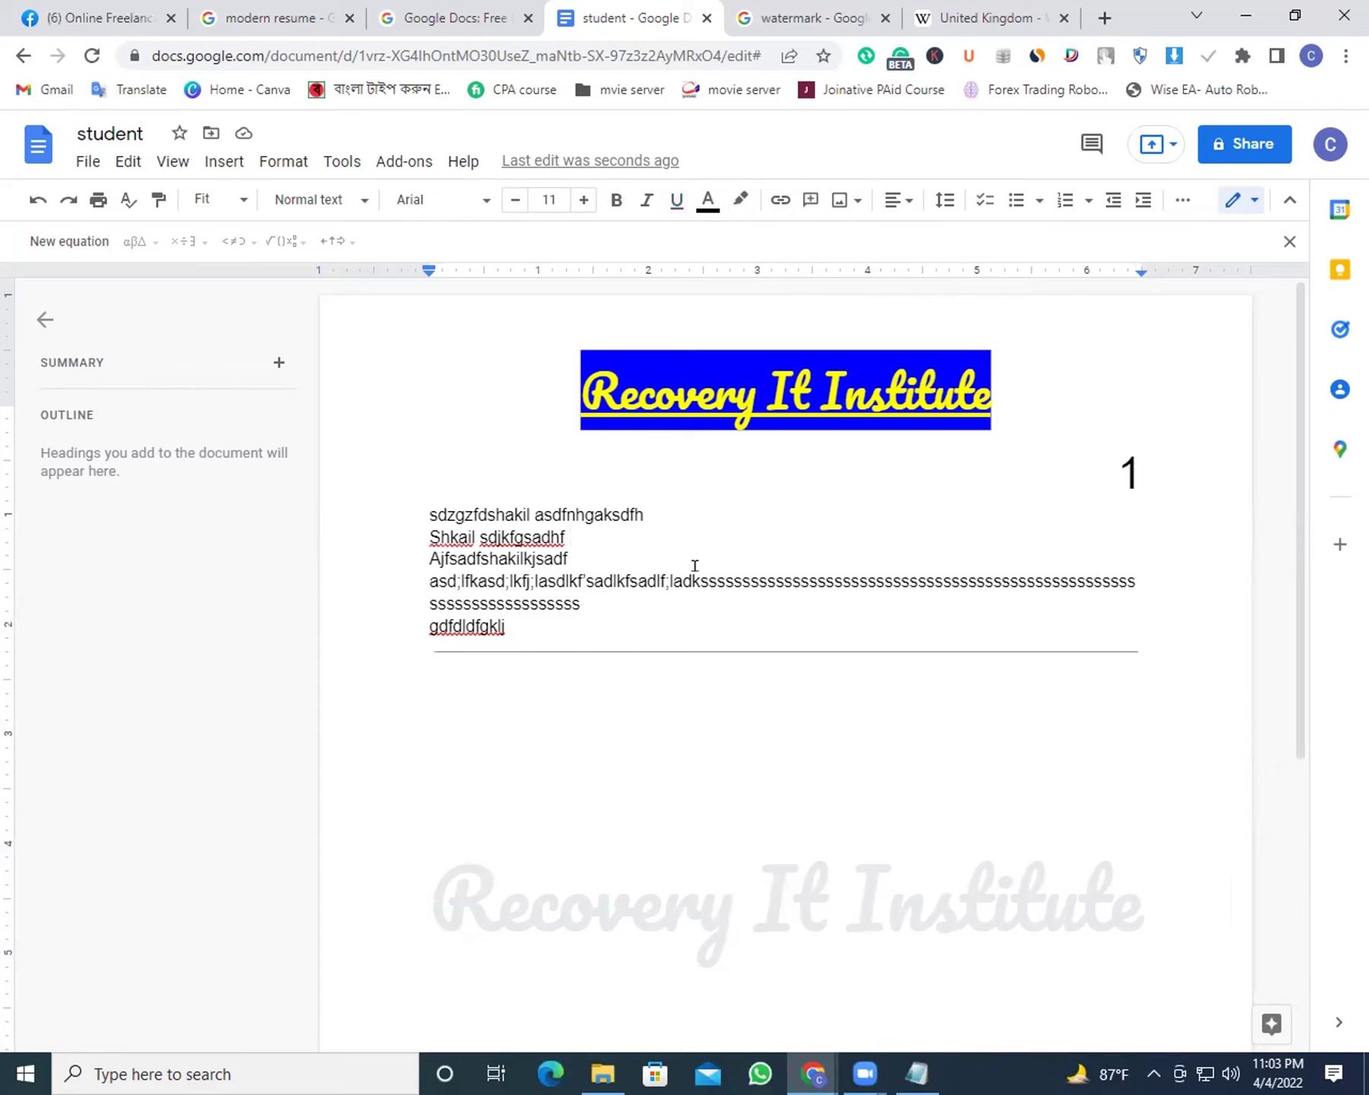
Set the first three body lines to 1.5 line spacing
left_click(749, 500)
left_click_drag(611, 558, 424, 511)
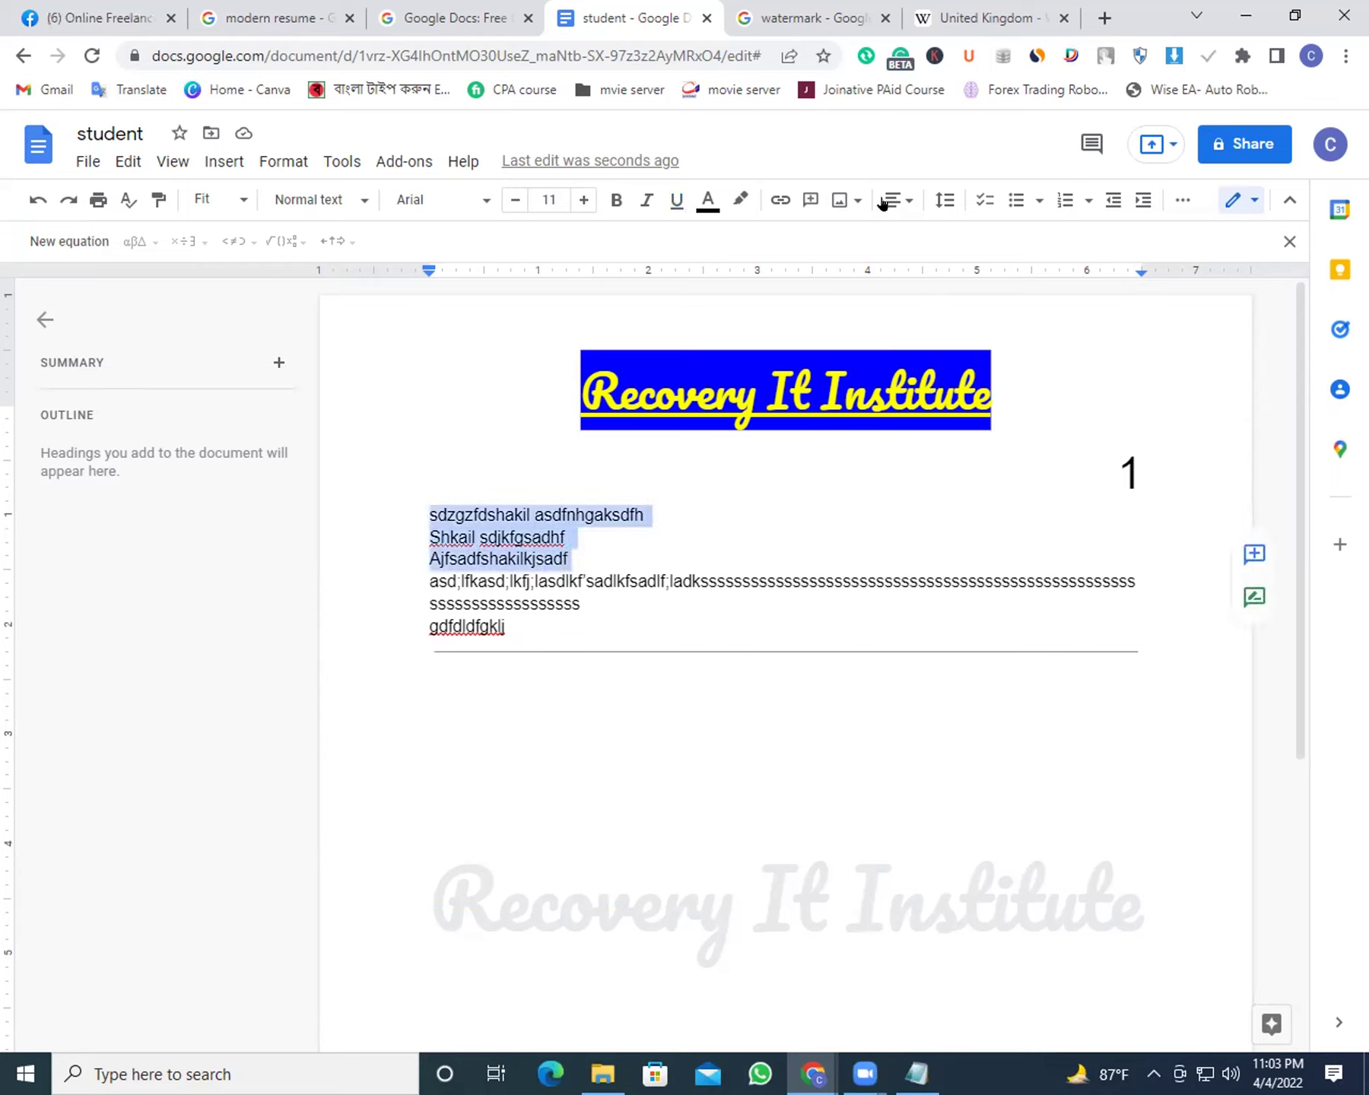
left_click(948, 199)
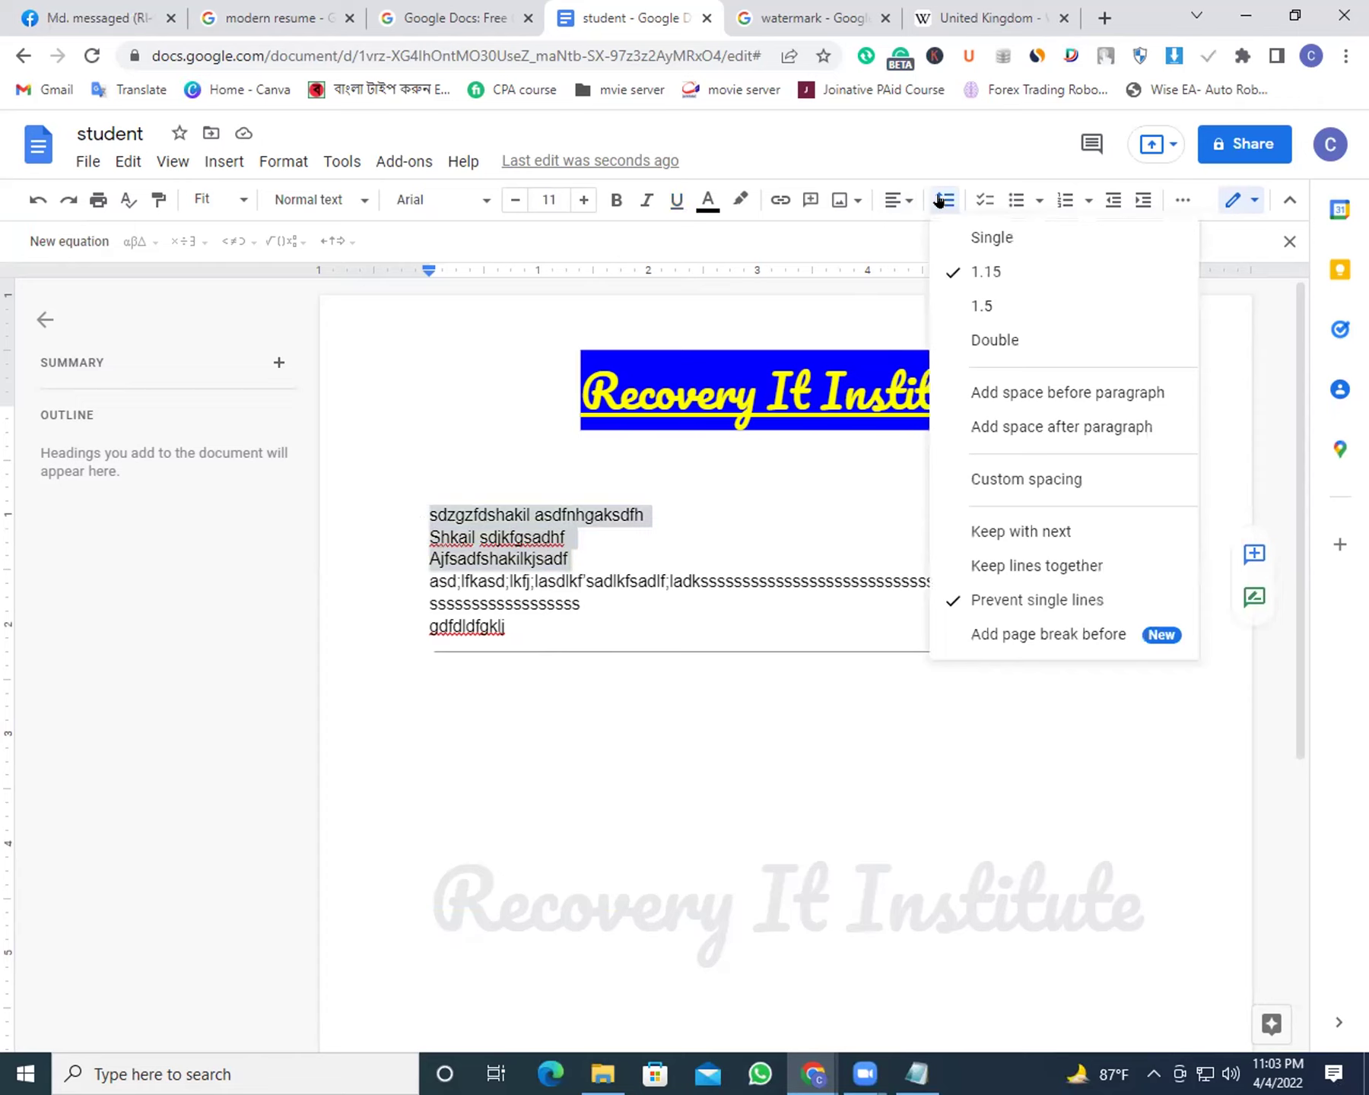
left_click(1015, 305)
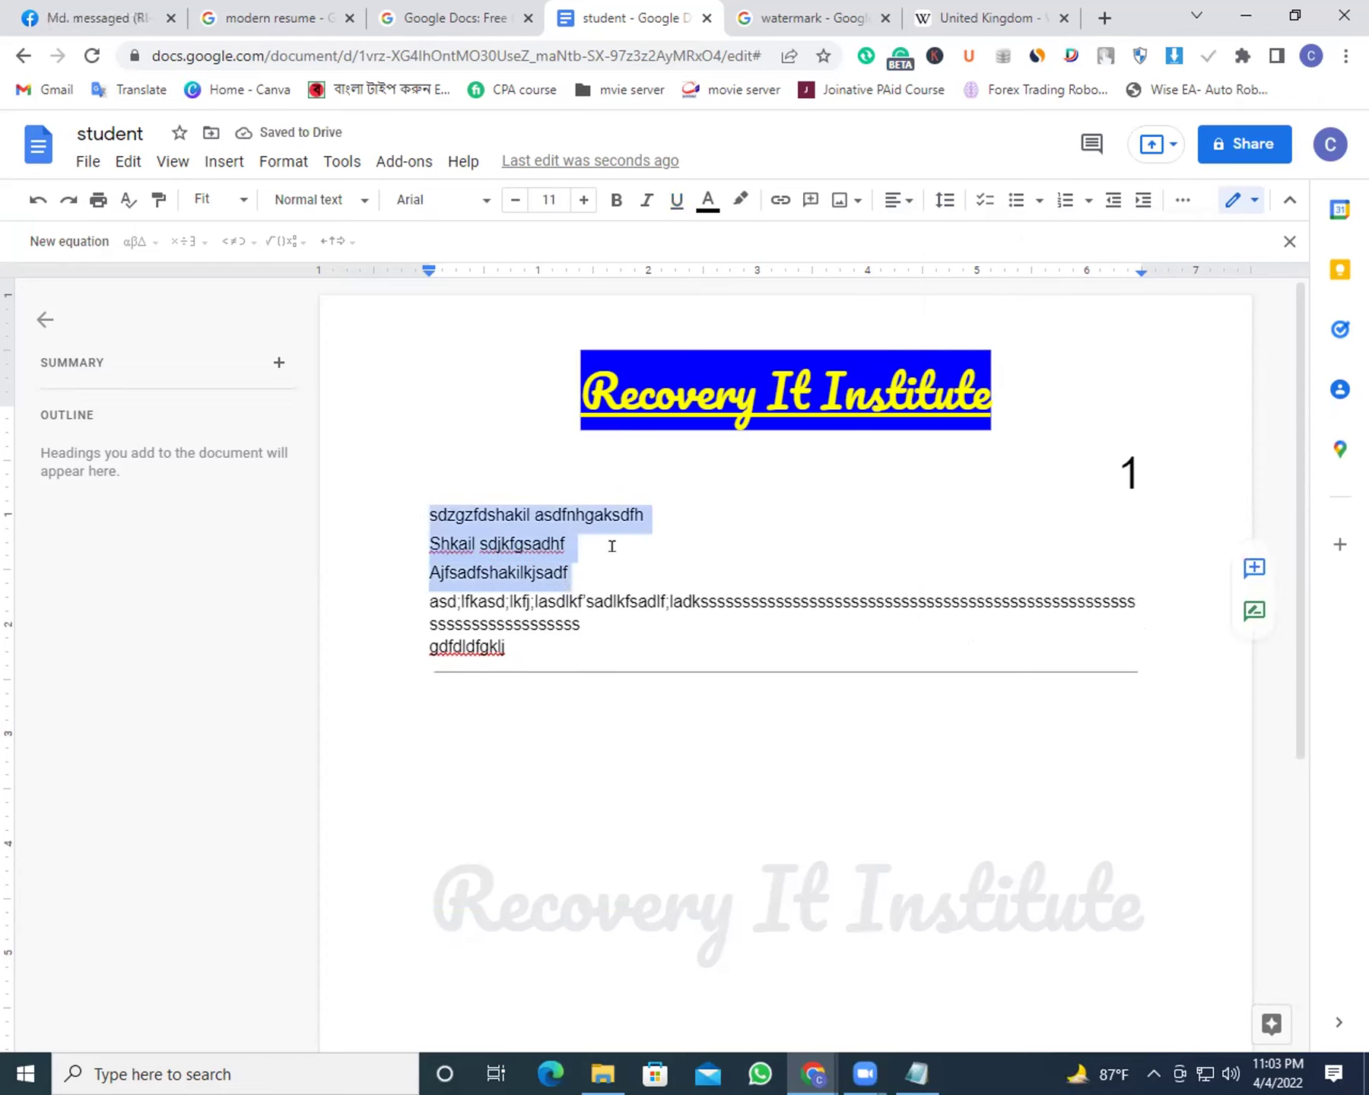
left_click(945, 199)
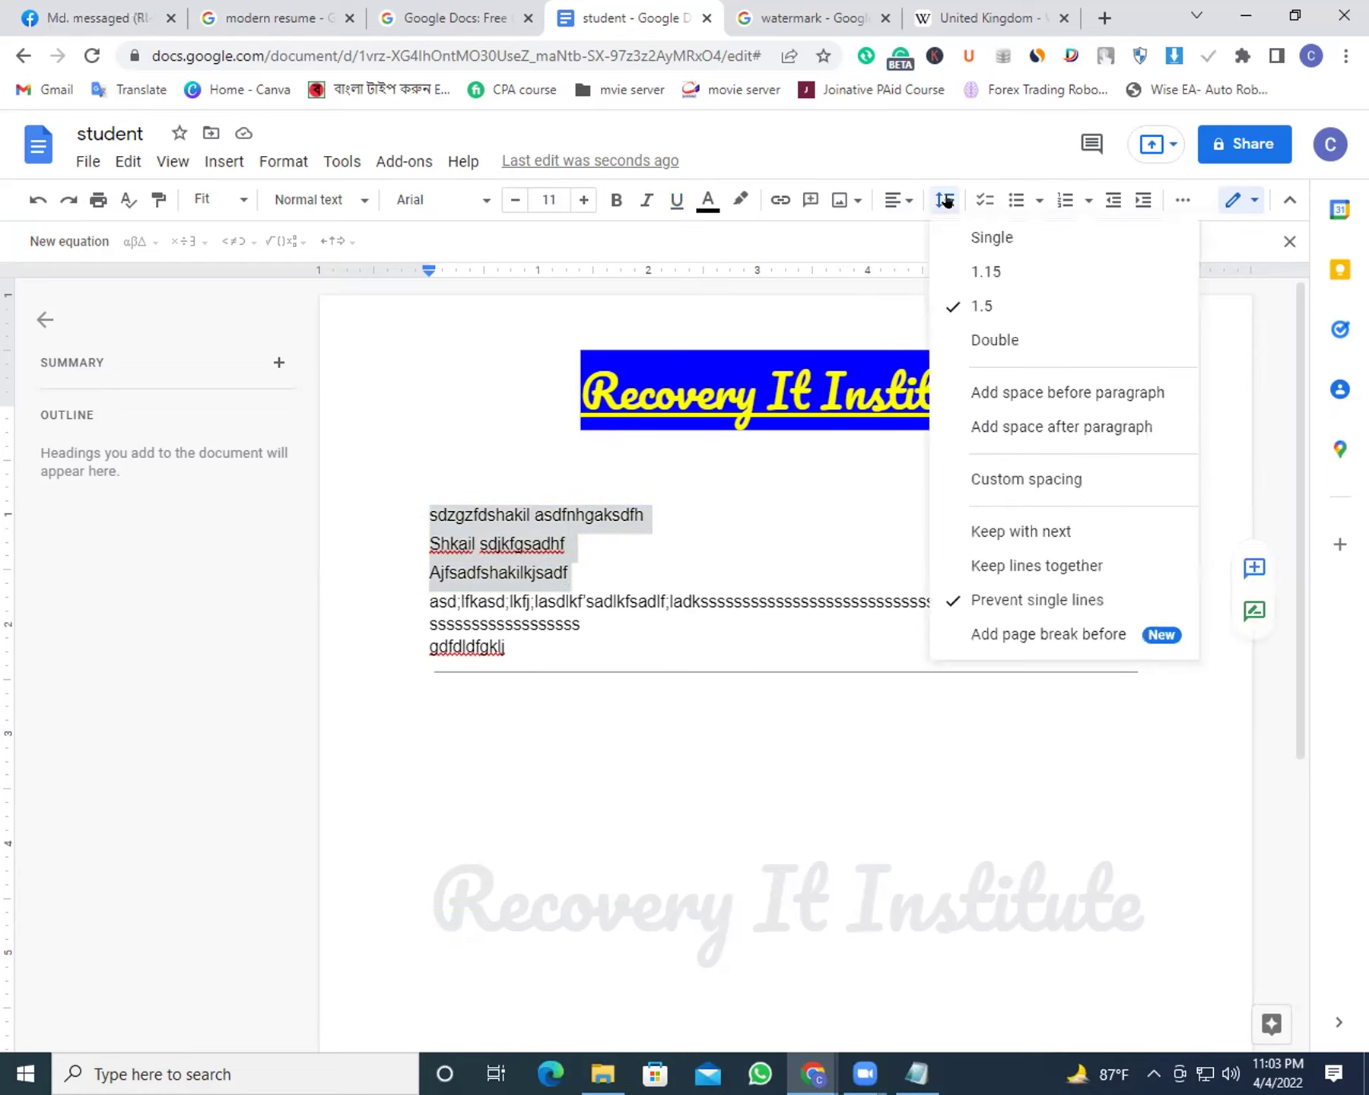
left_click(970, 269)
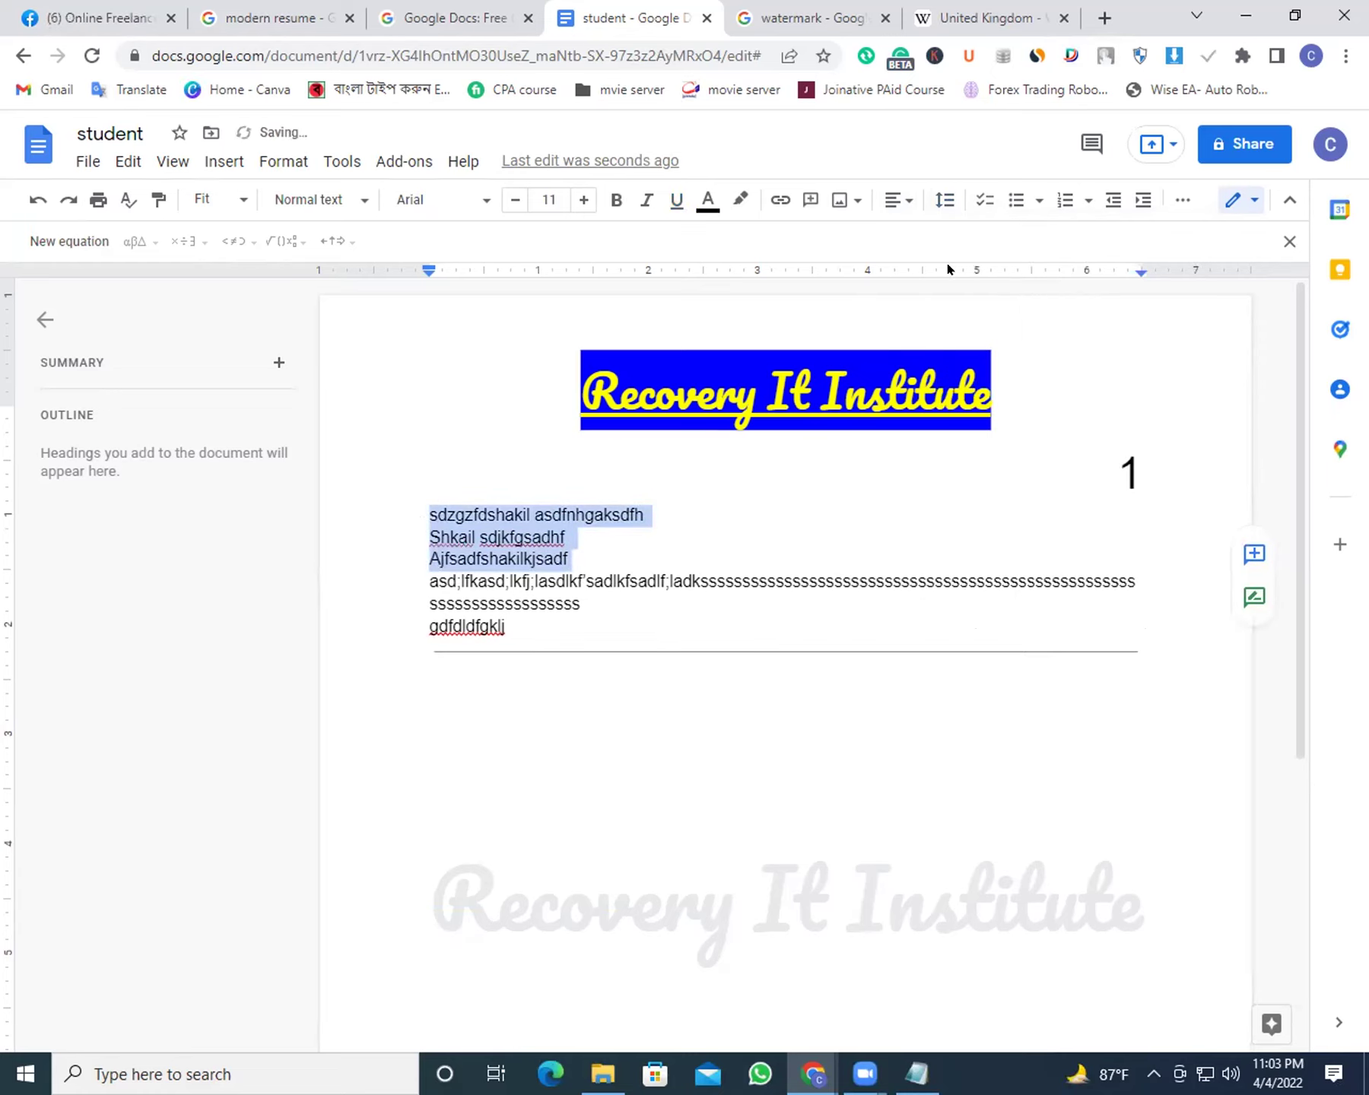
left_click(940, 200)
left_click(972, 306)
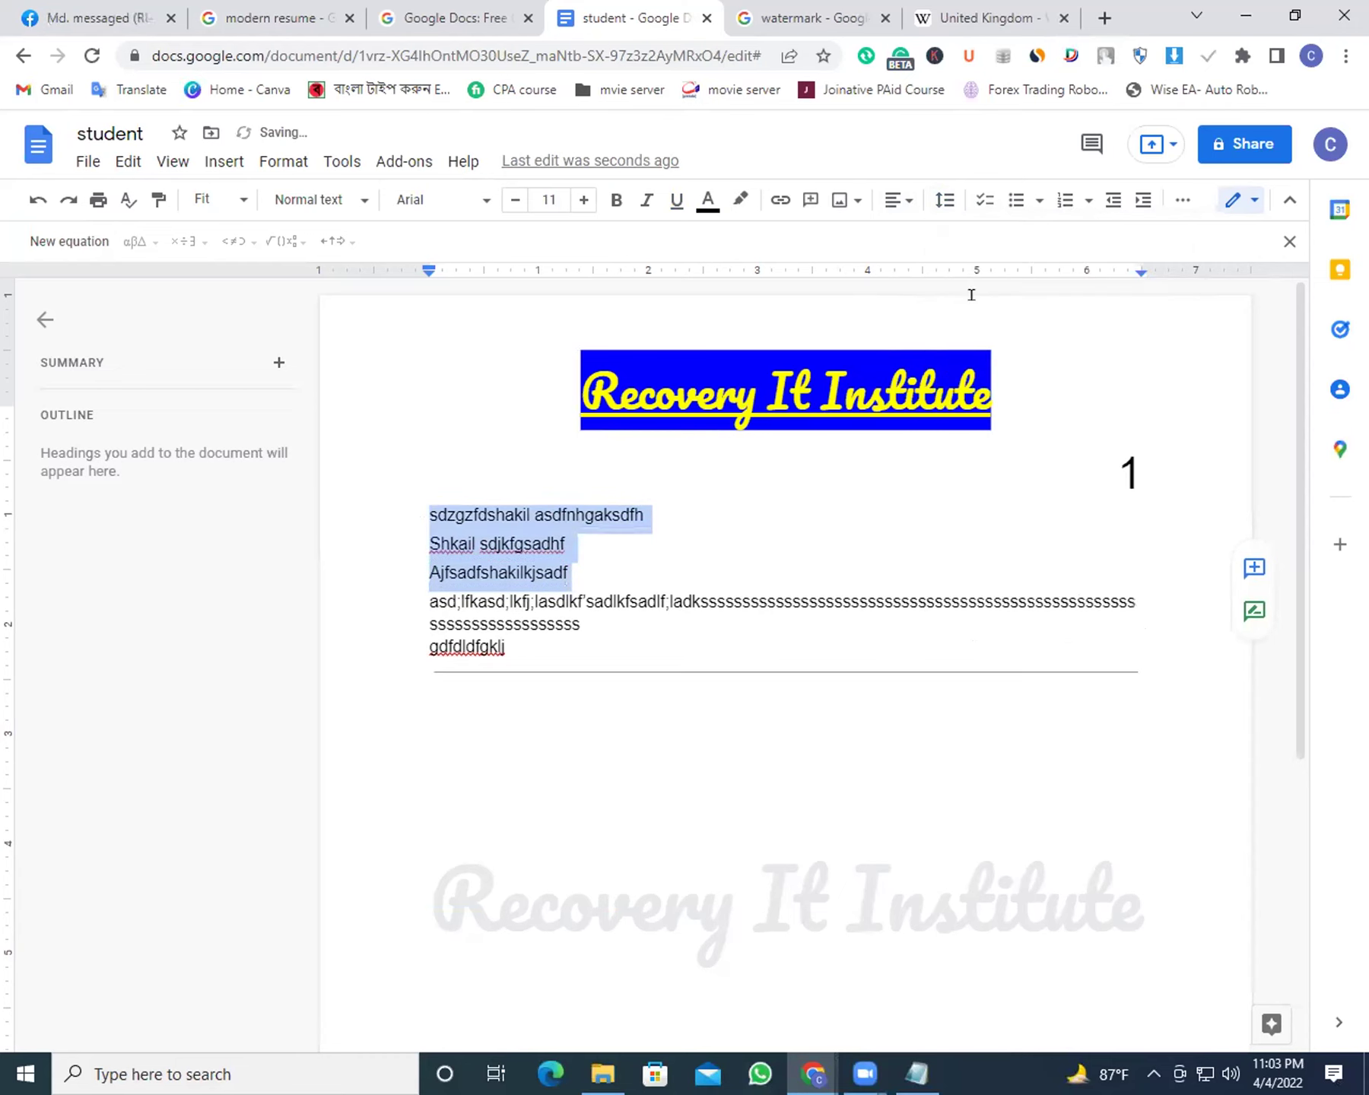
left_click(909, 493)
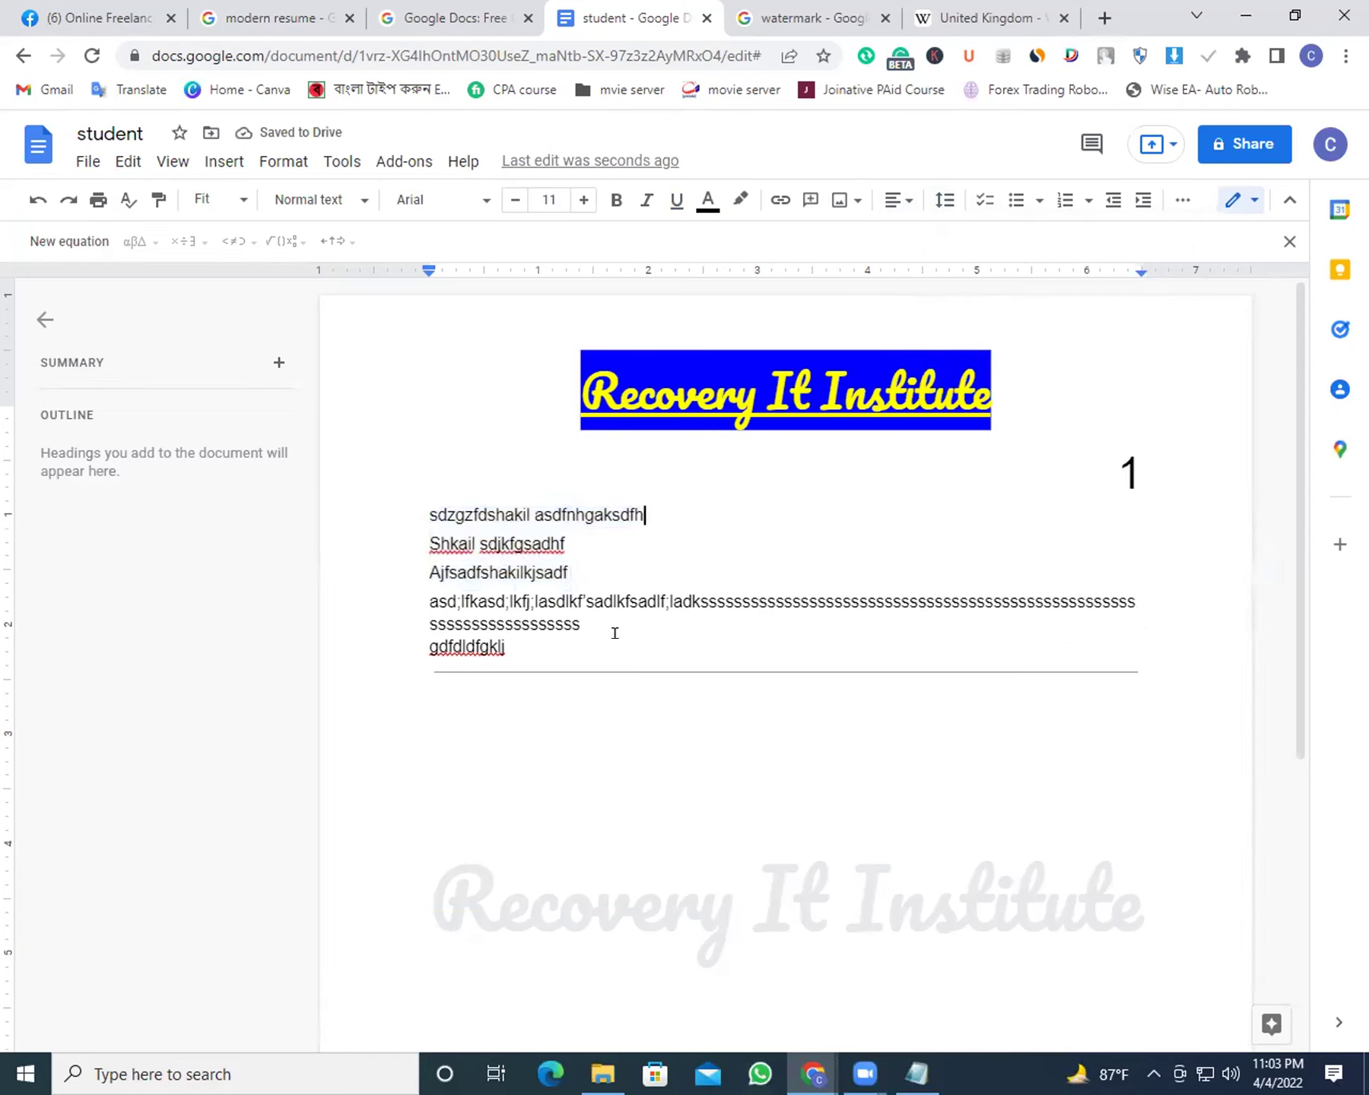
left_click_drag(508, 648, 474, 619)
left_click(718, 601)
Add space before and after those three paragraphs, checking the custom spacing values
left_click_drag(645, 559, 409, 506)
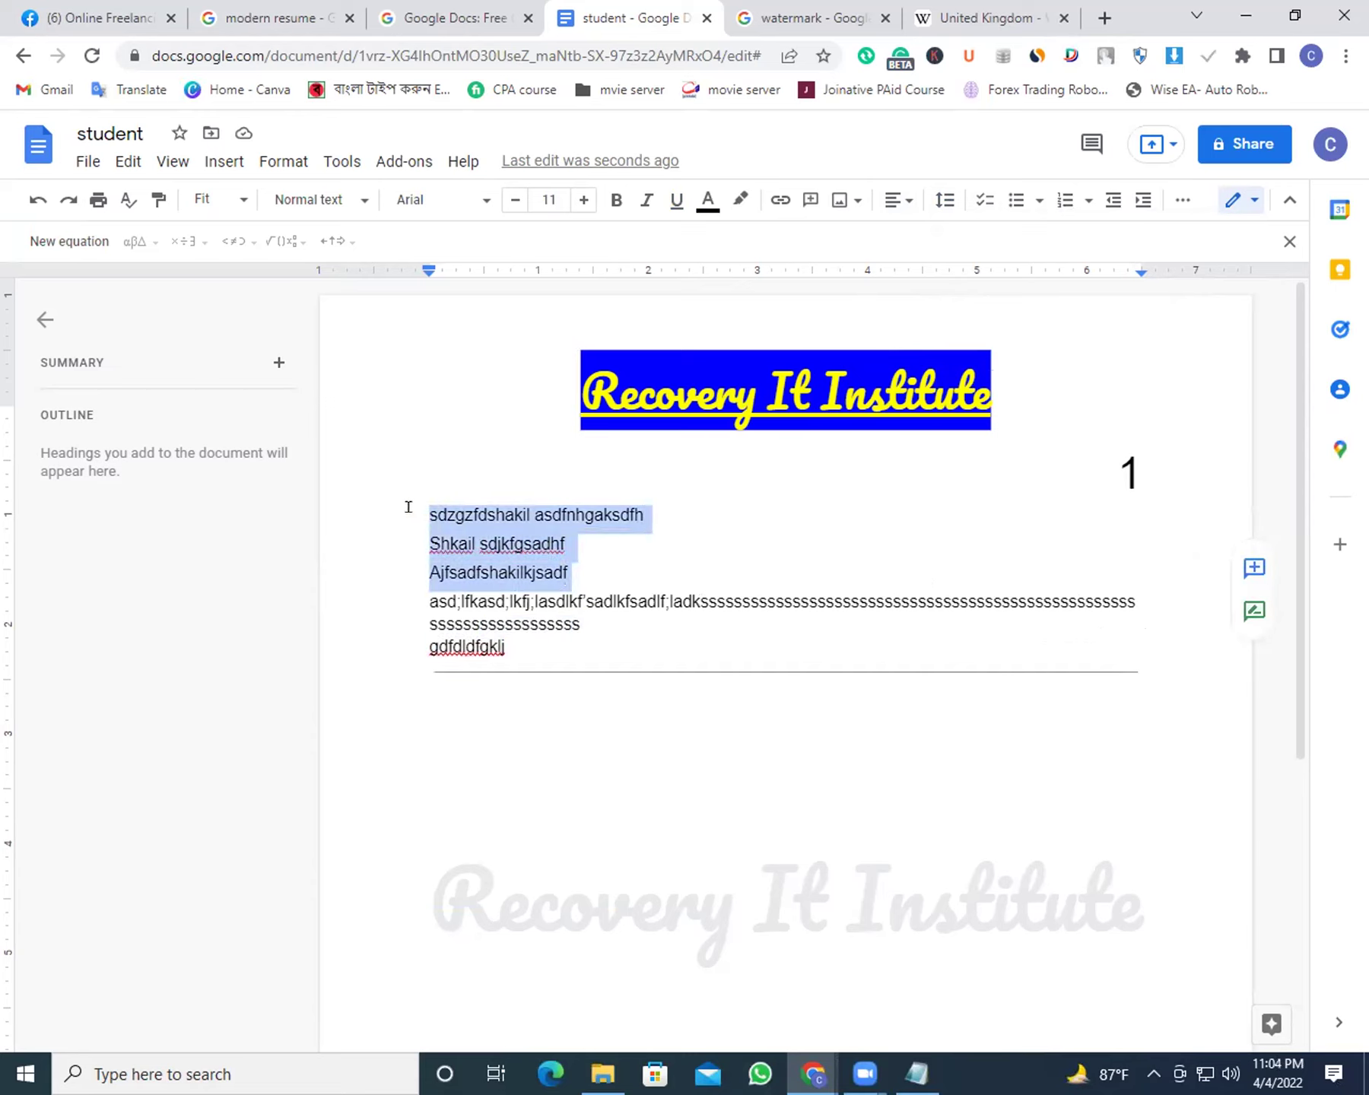
left_click(944, 199)
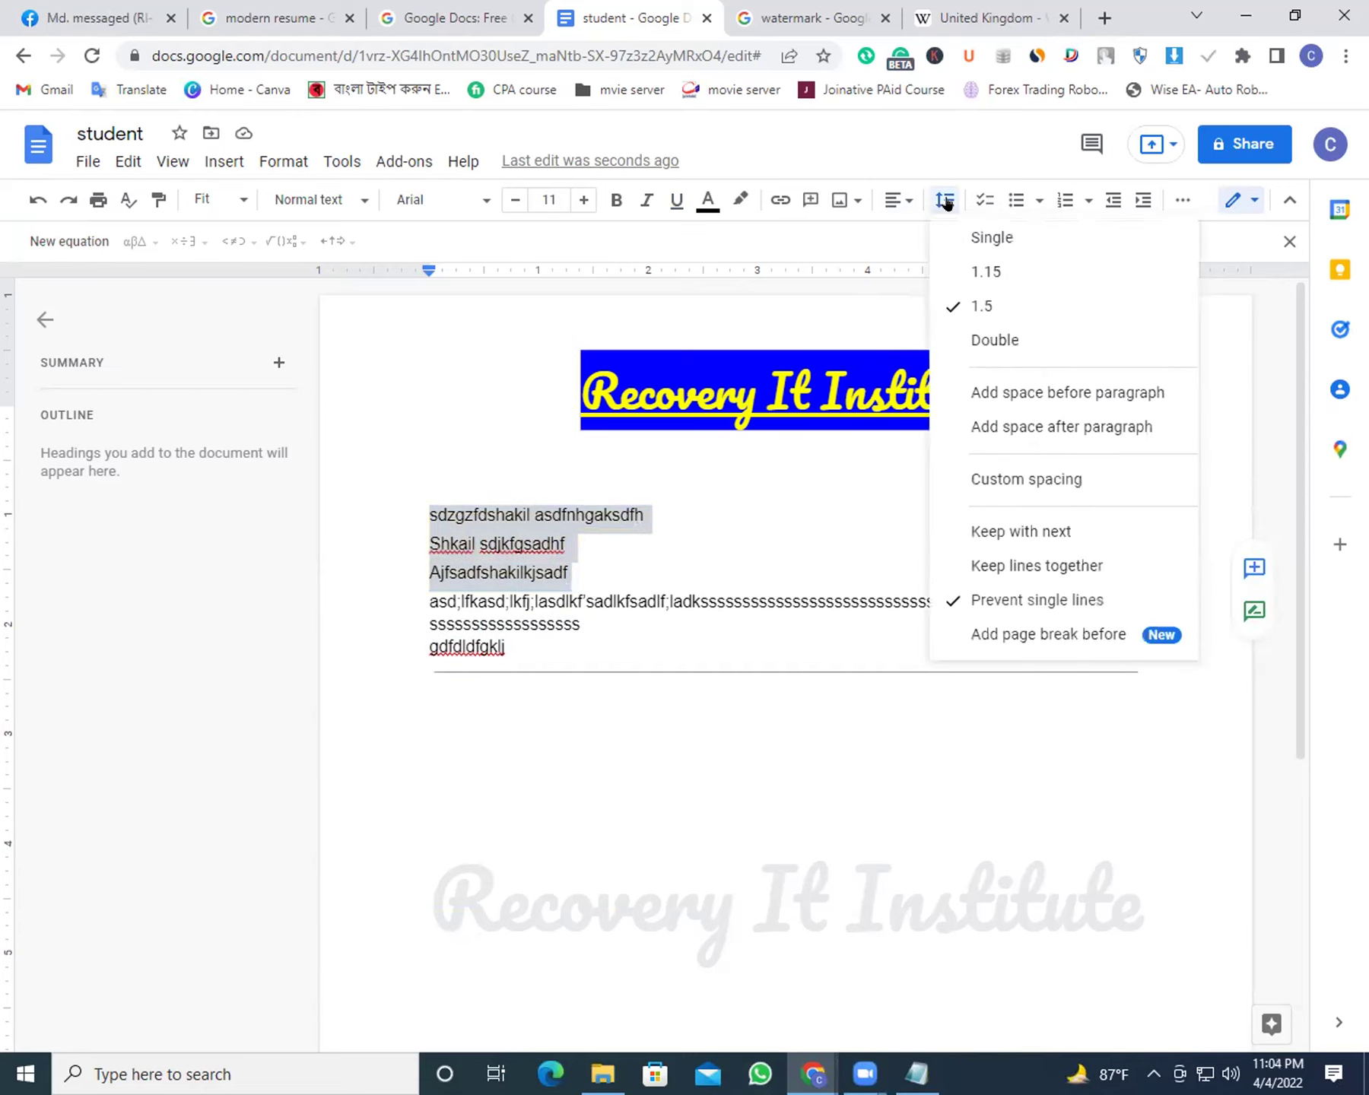
left_click(1104, 401)
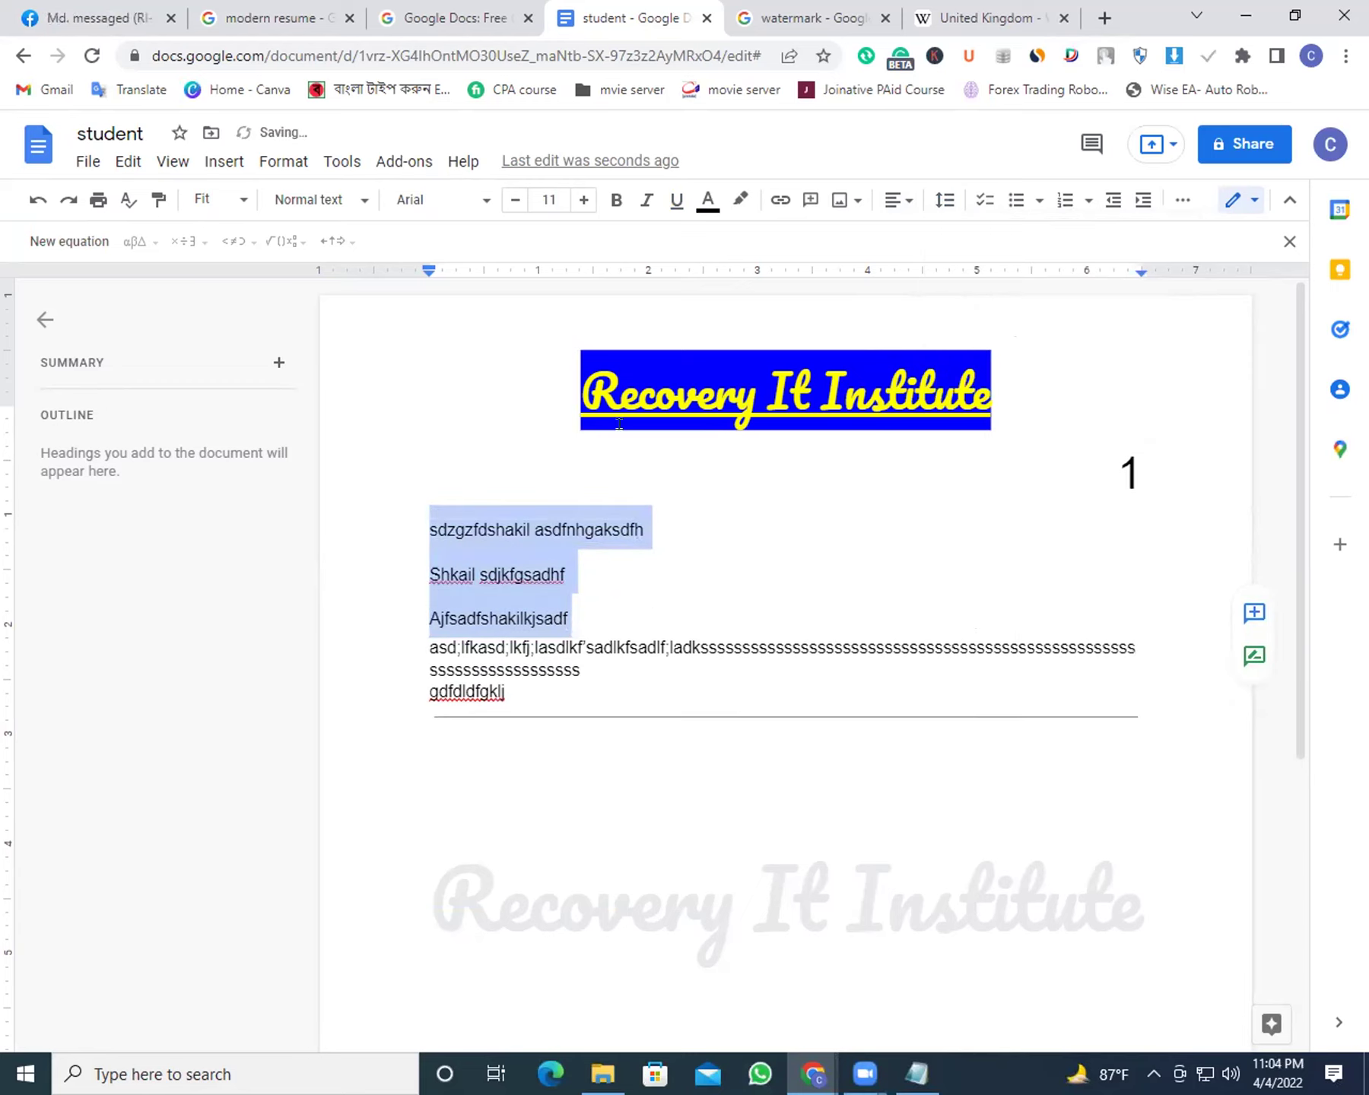
left_click(945, 200)
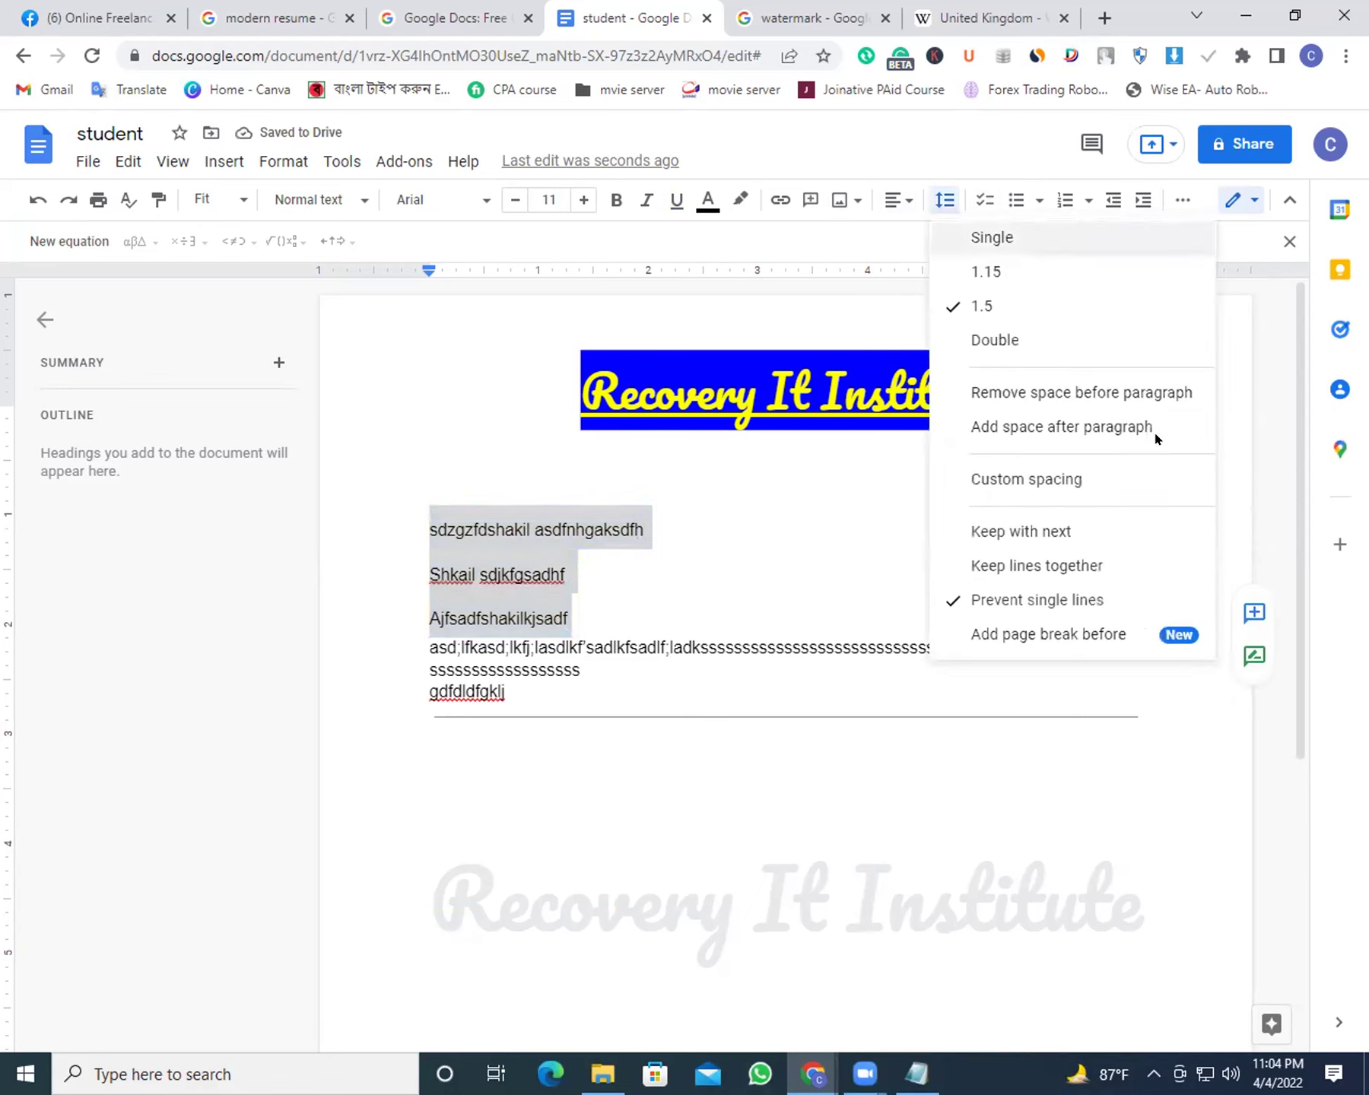
left_click(1023, 425)
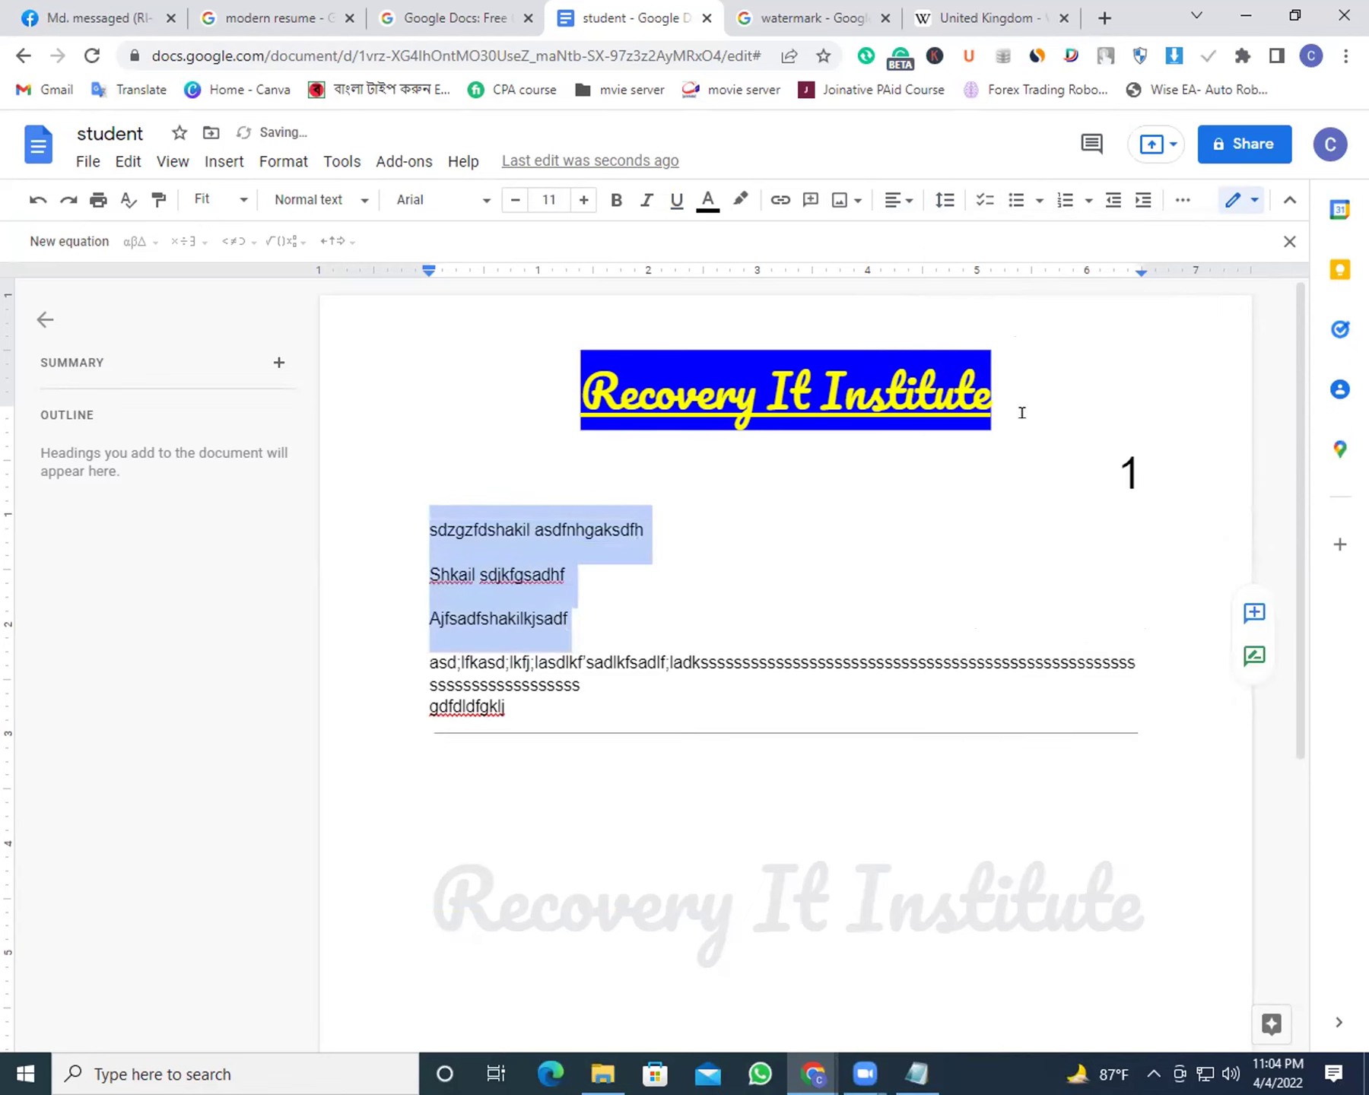
left_click(945, 202)
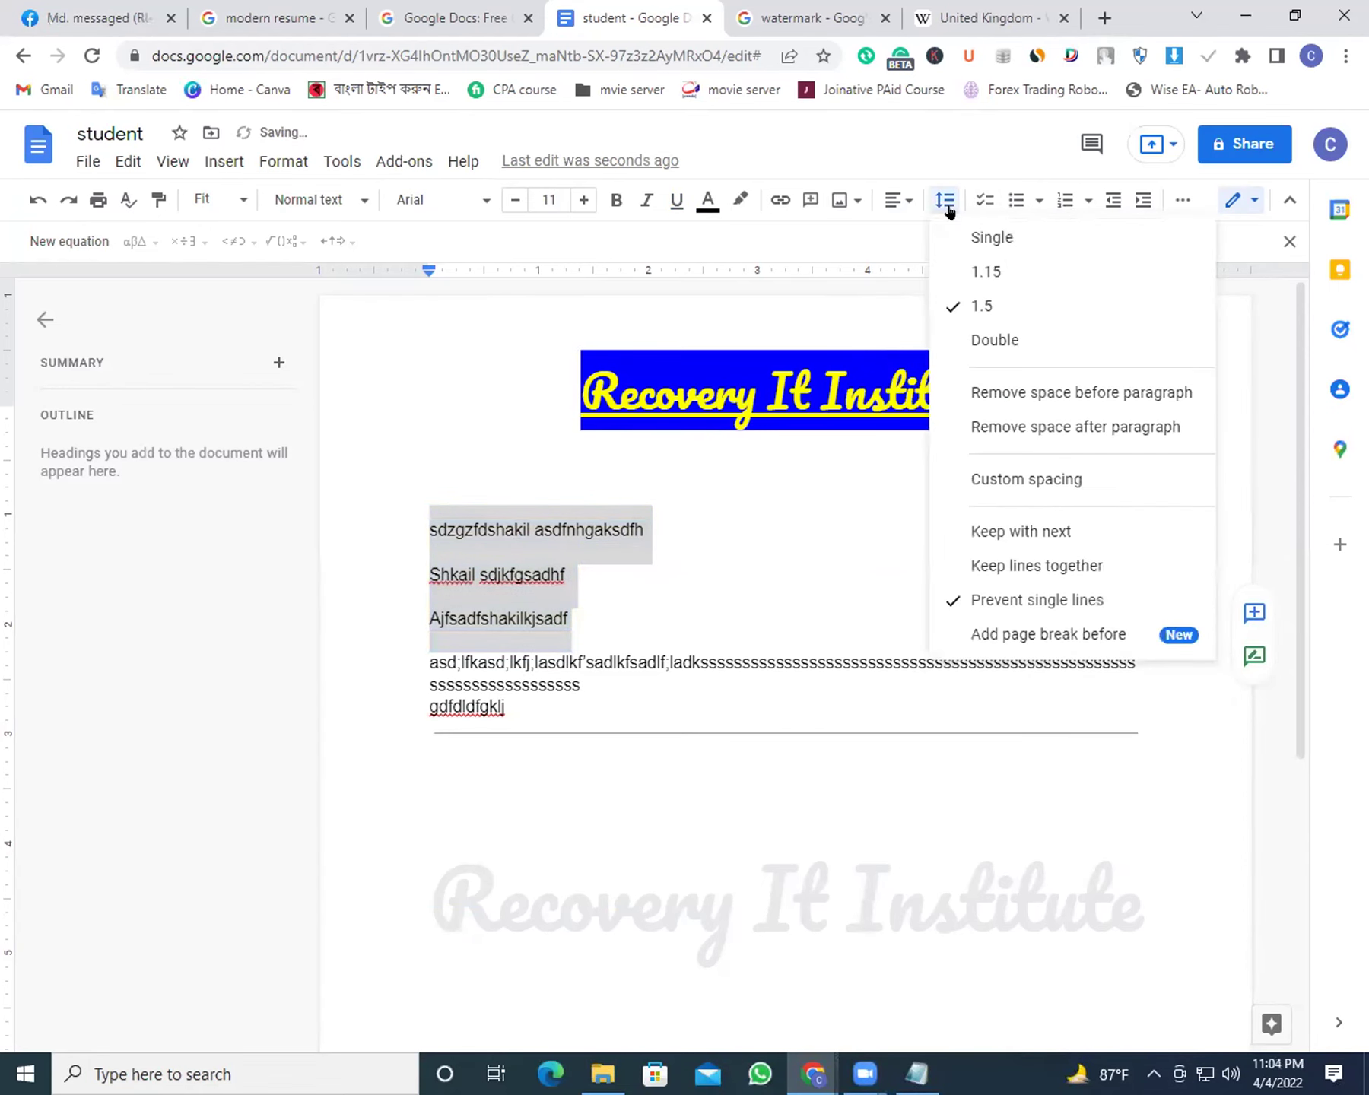
left_click(1065, 479)
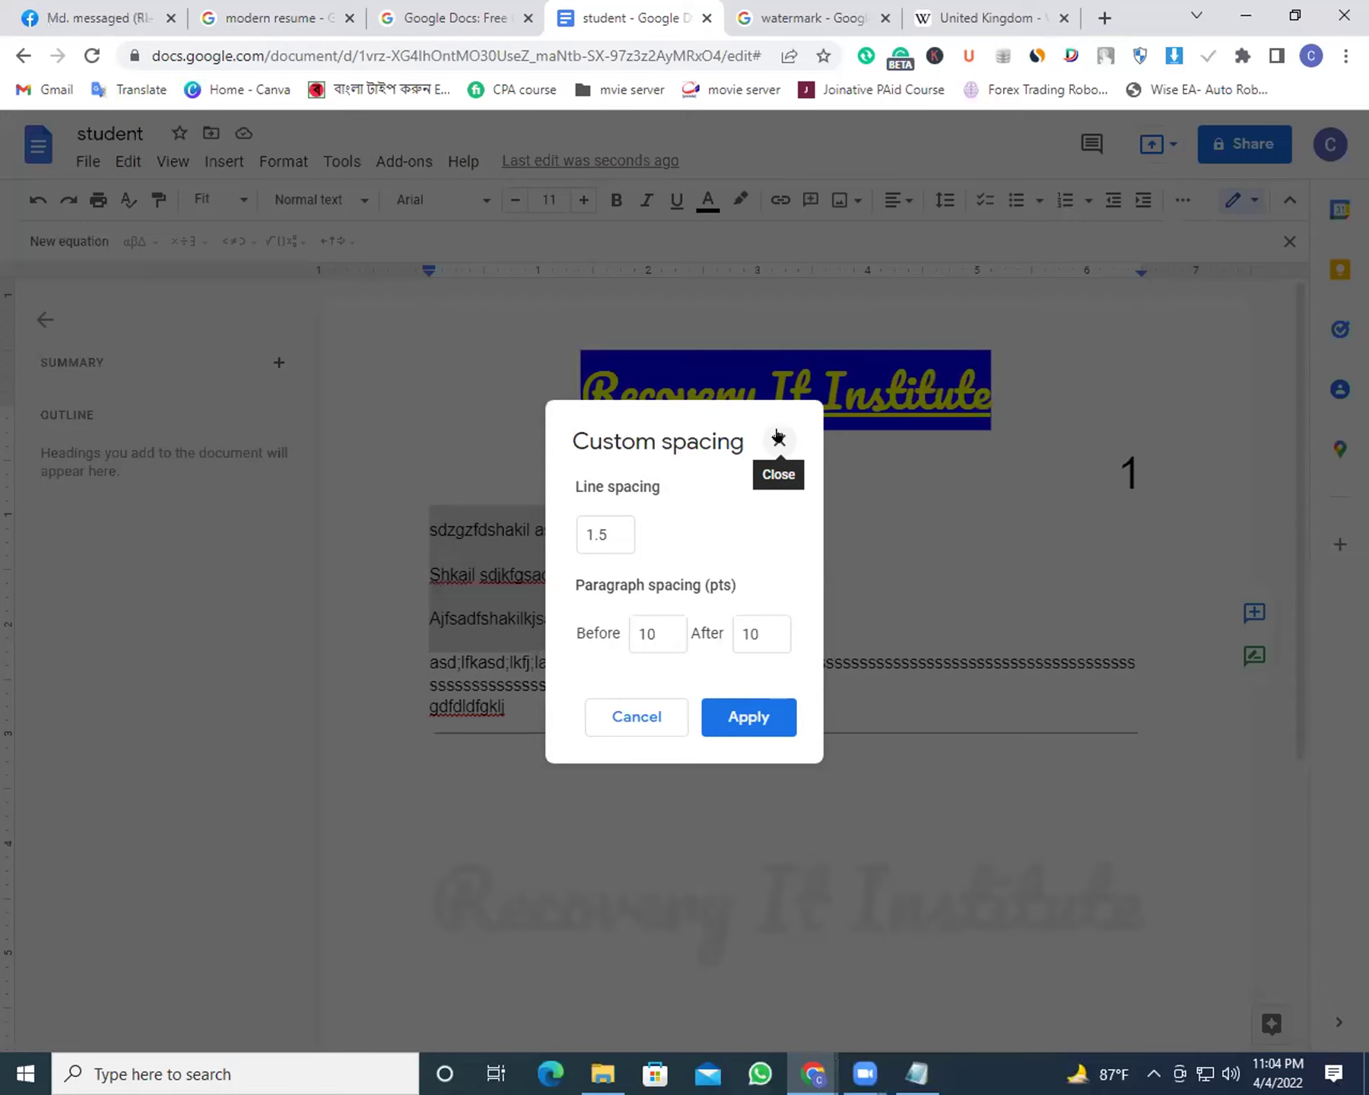
left_click(777, 439)
left_click(940, 200)
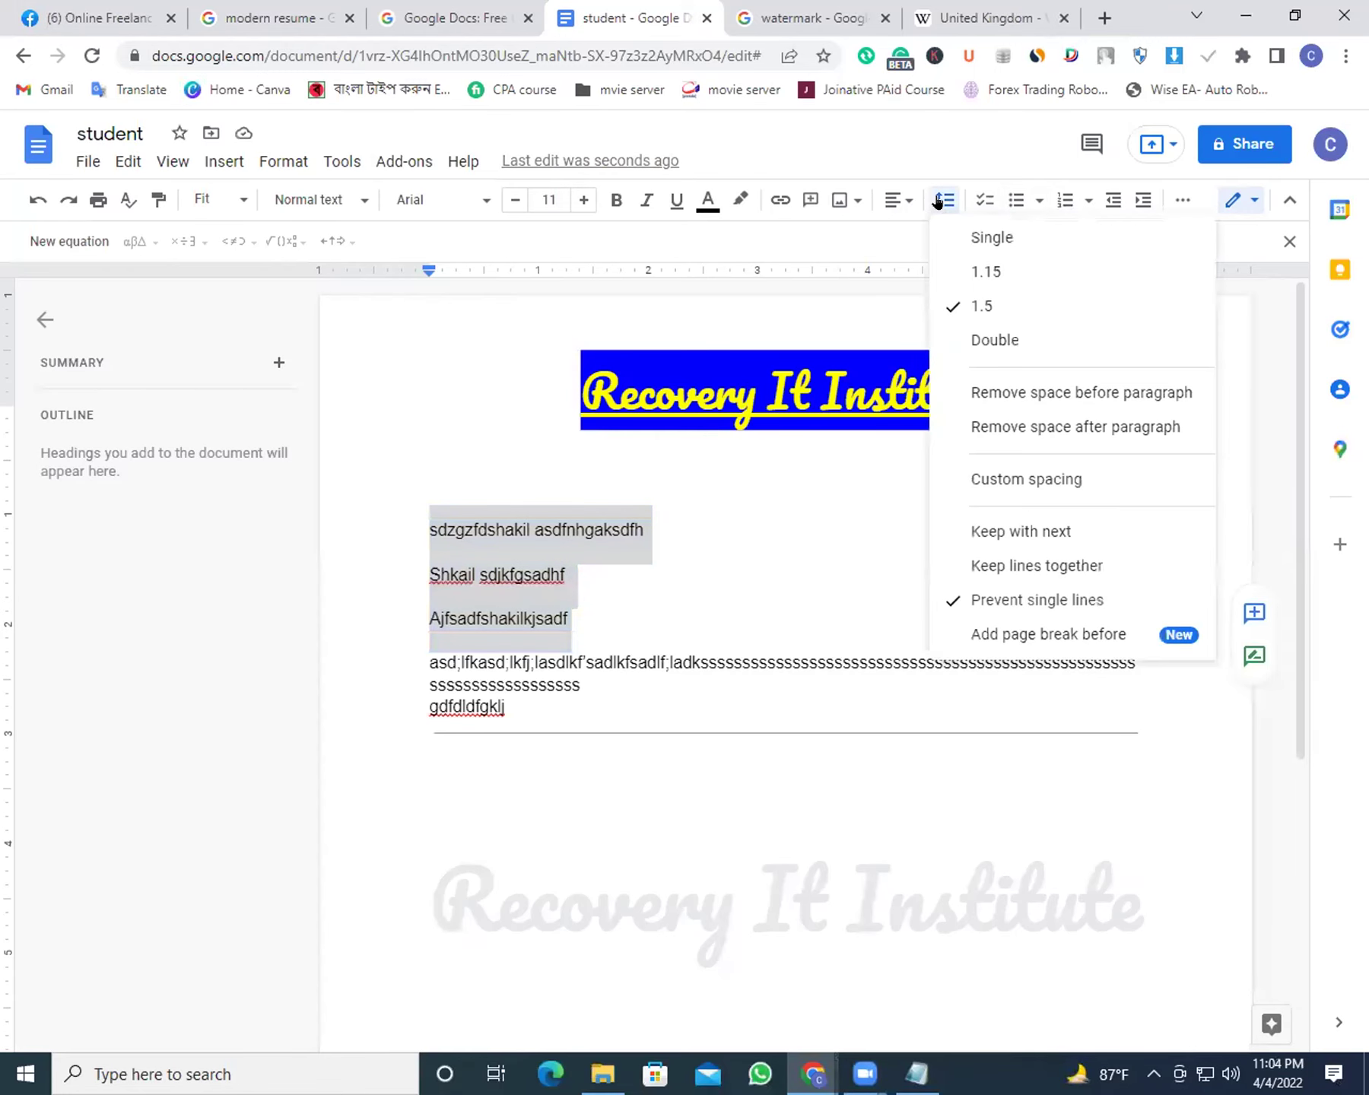
left_click(940, 200)
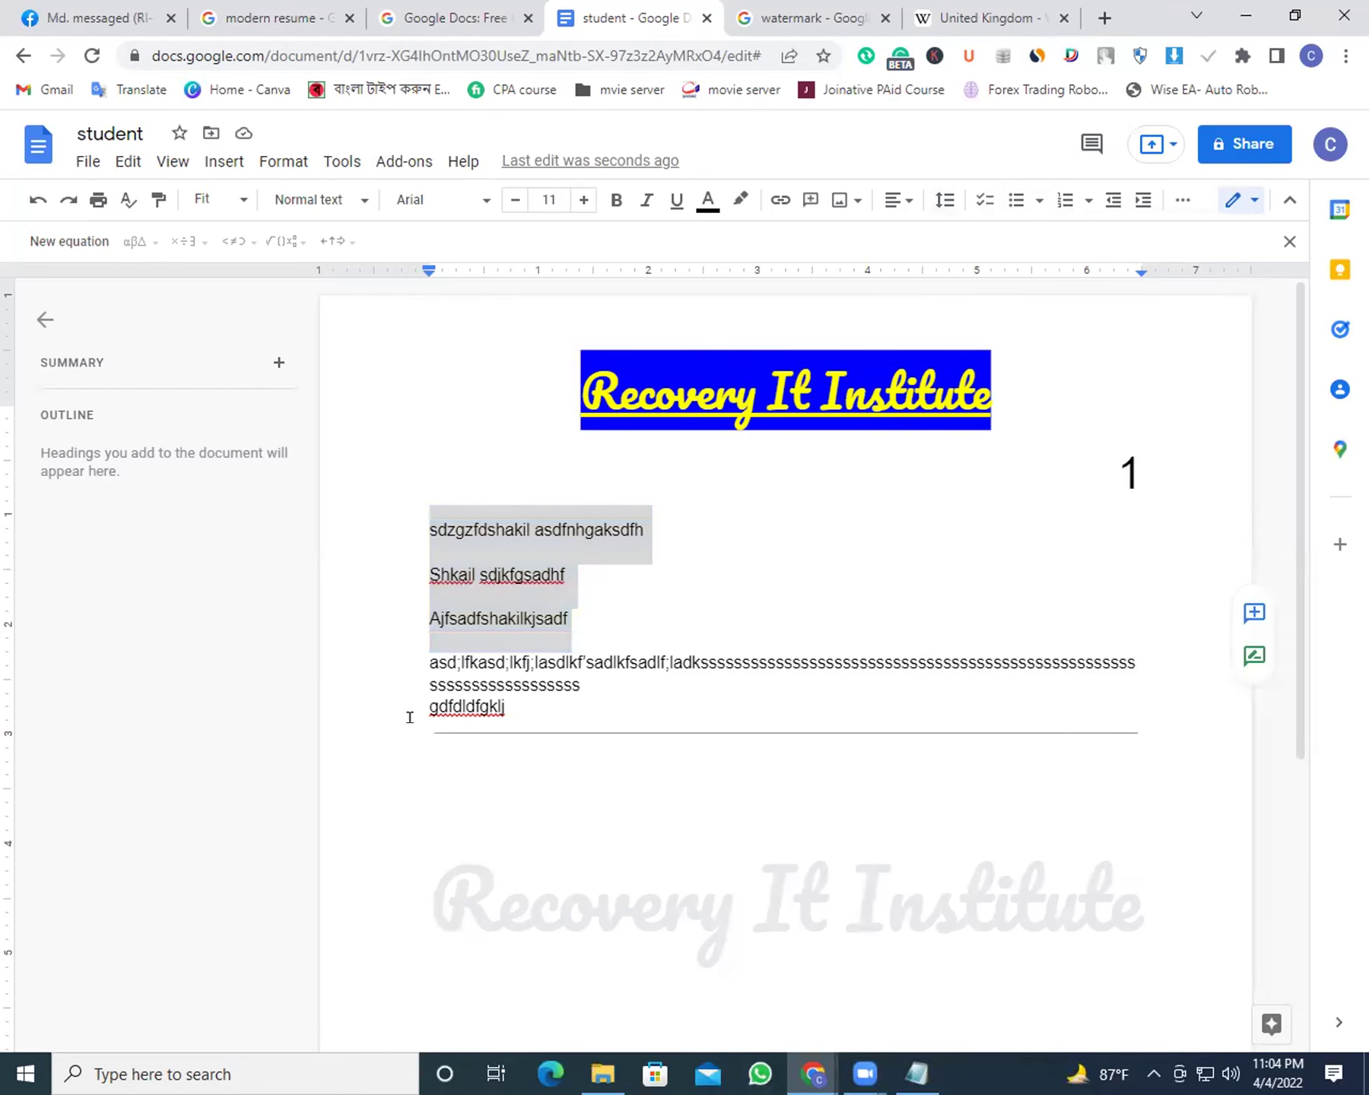
left_click(578, 633)
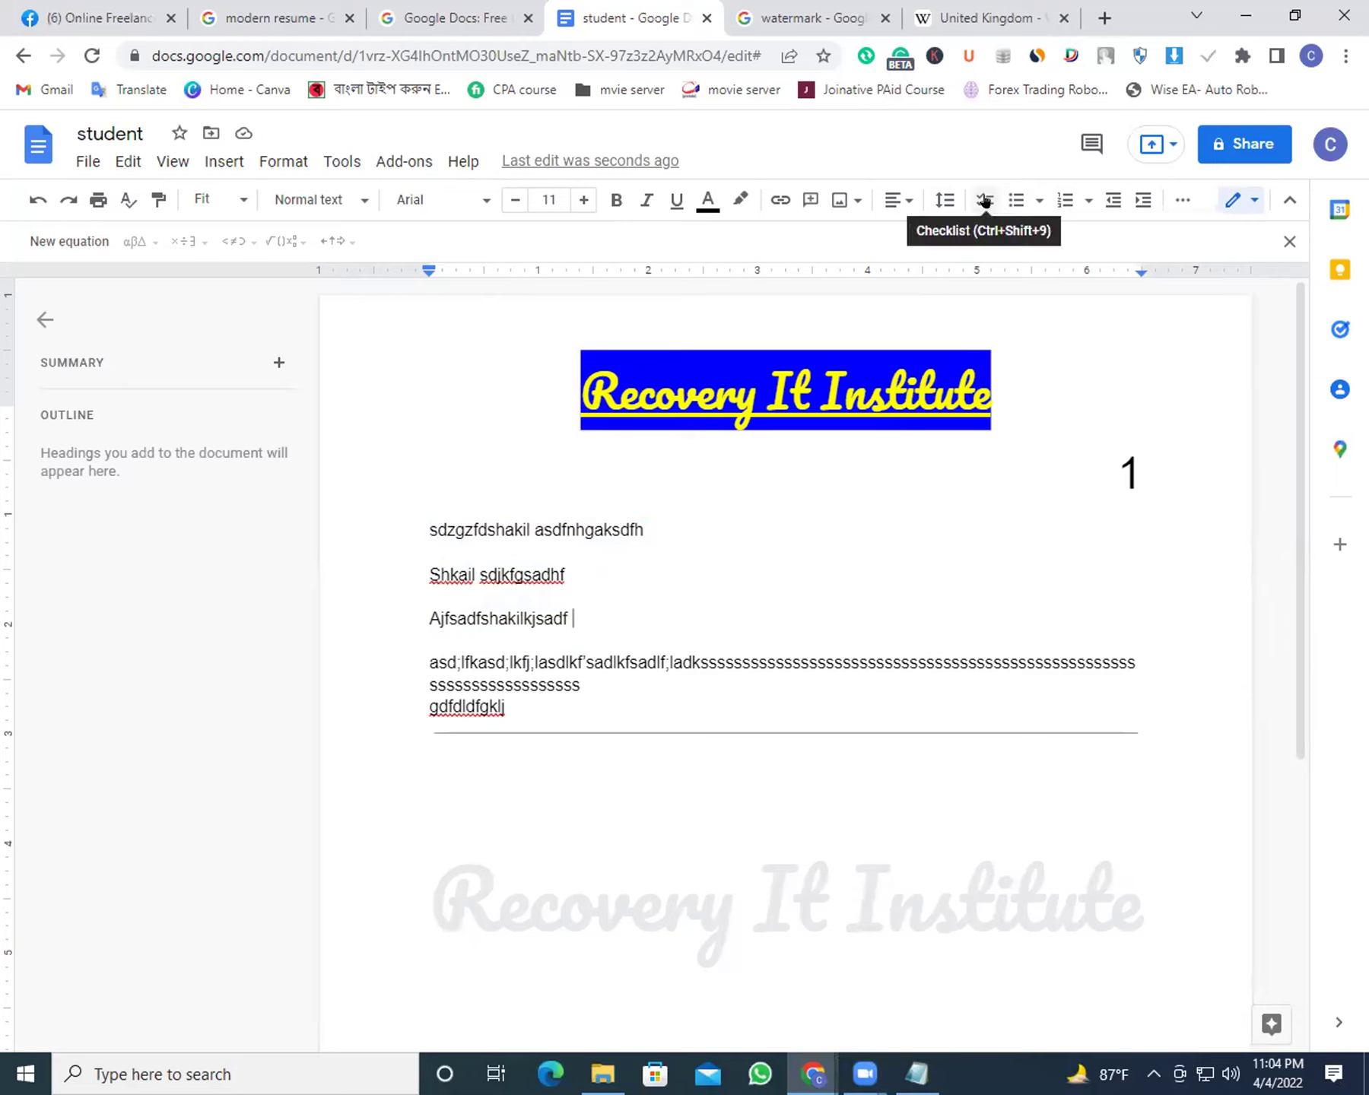
Turn the five body lines into a list, switching between checklist, bullets and numbers
left_click_drag(526, 720, 421, 532)
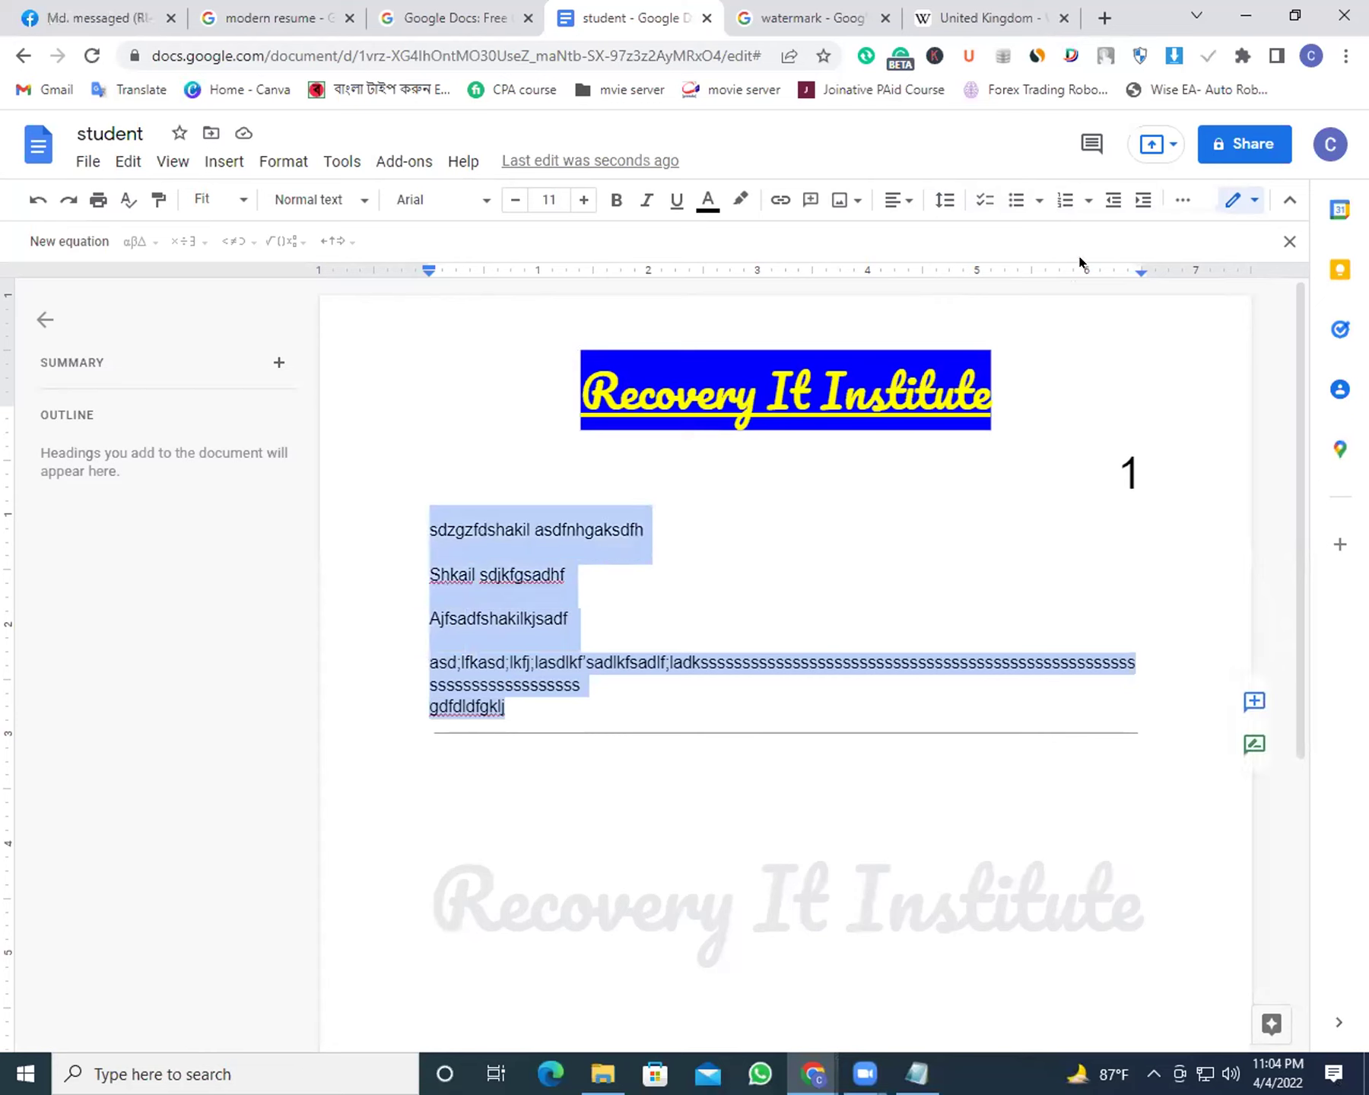
left_click(973, 200)
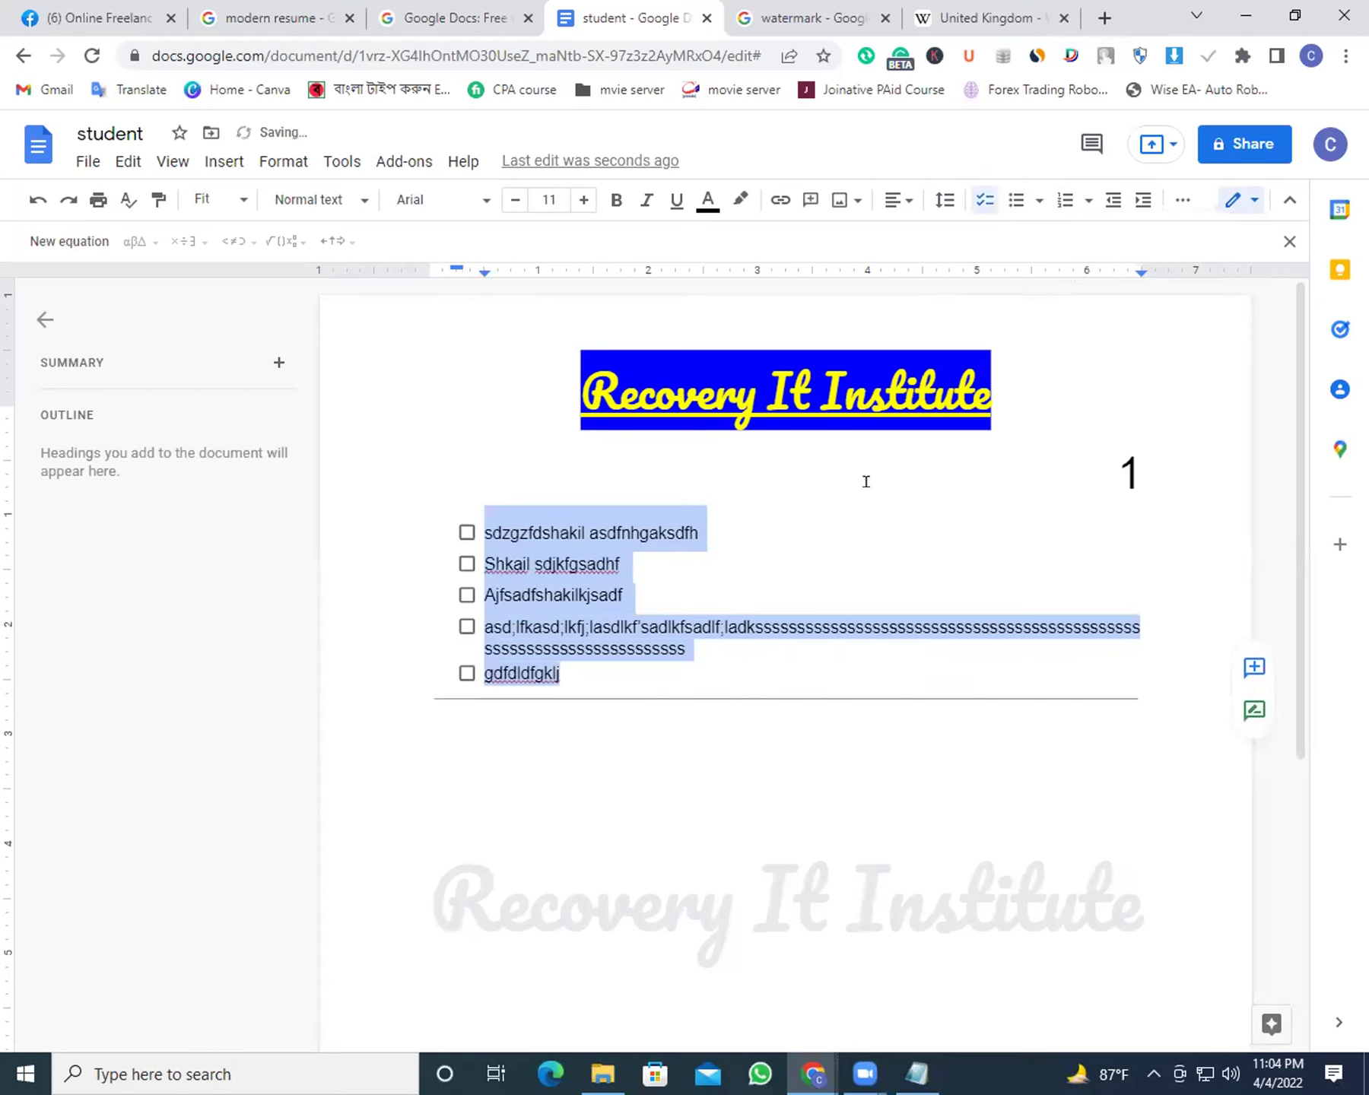
left_click(825, 532)
left_click(632, 660)
left_click(807, 546)
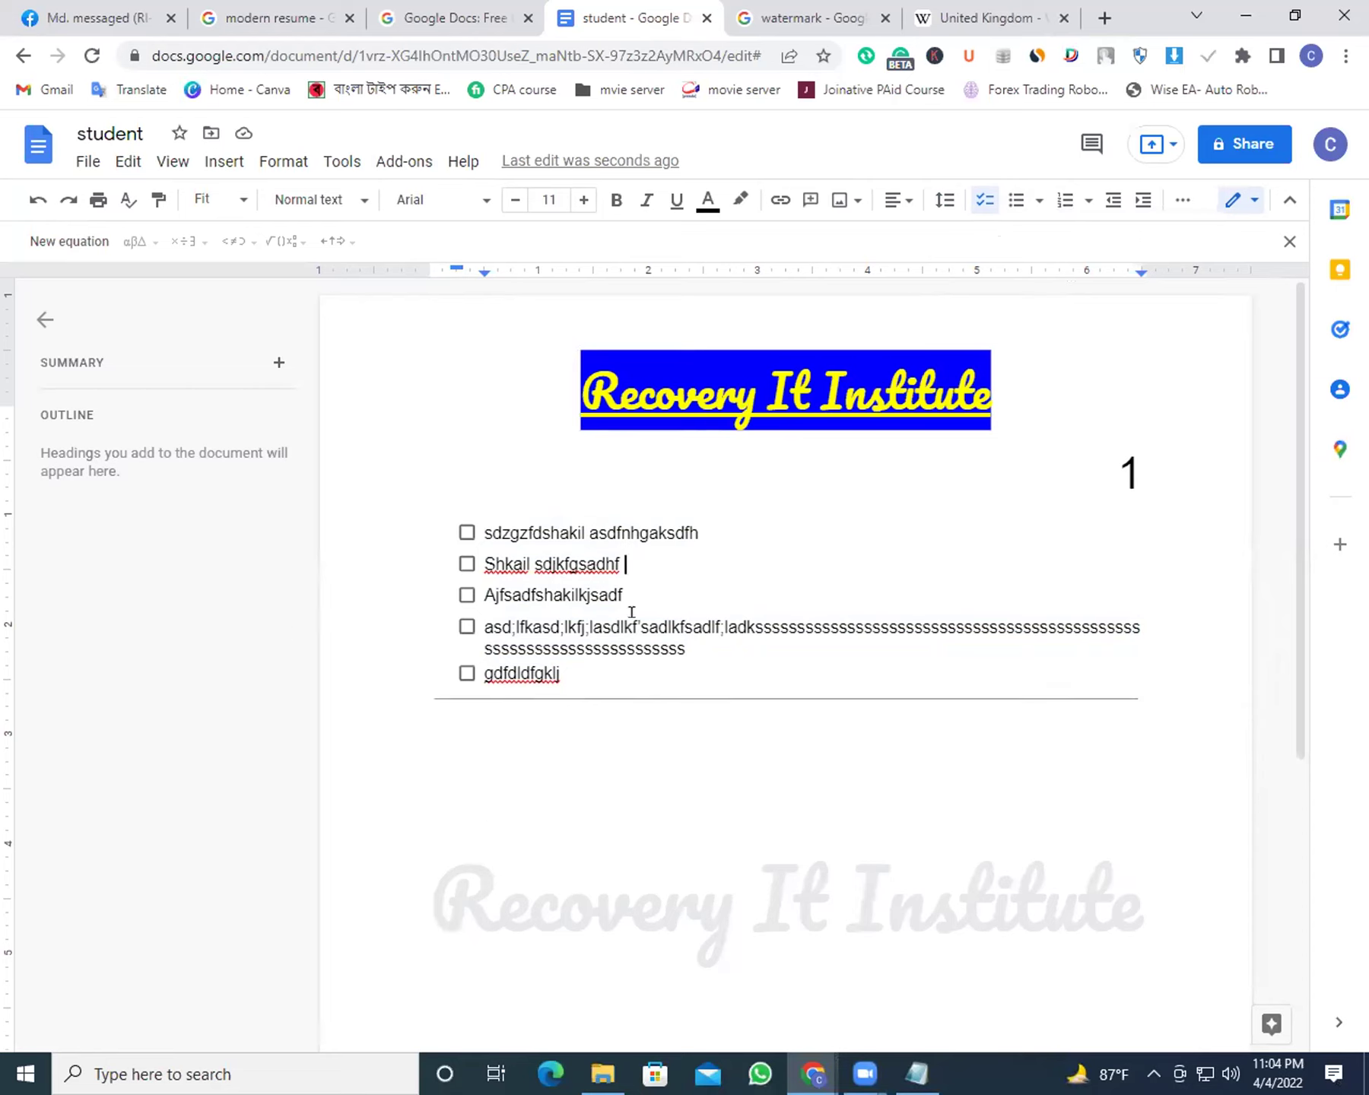
left_click(1015, 199)
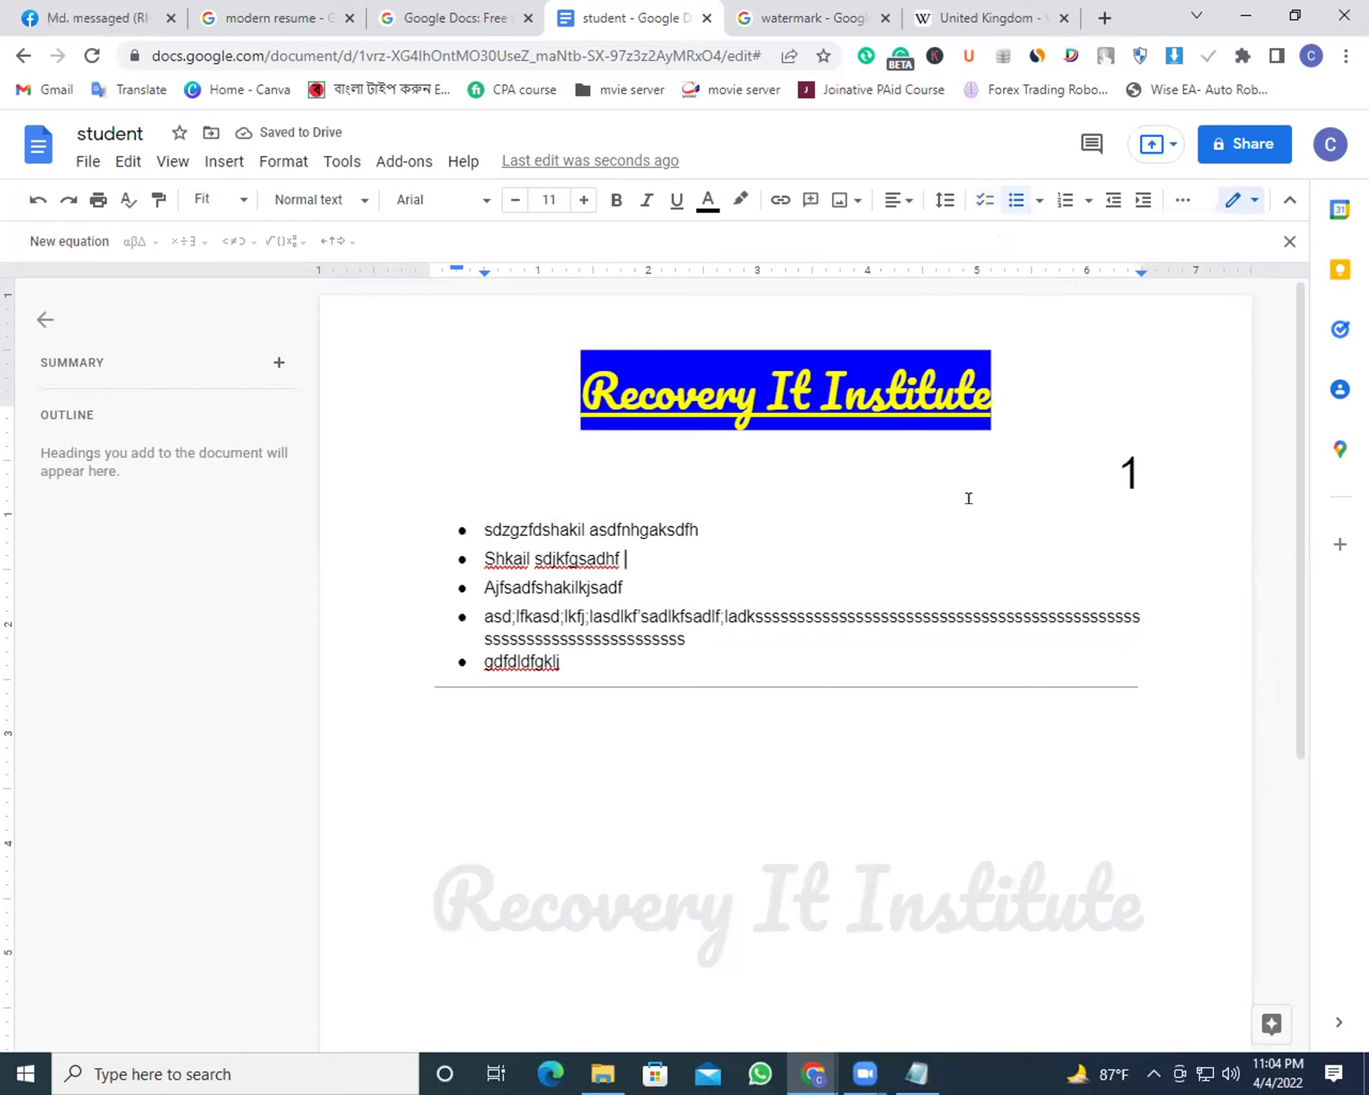
left_click(1057, 207)
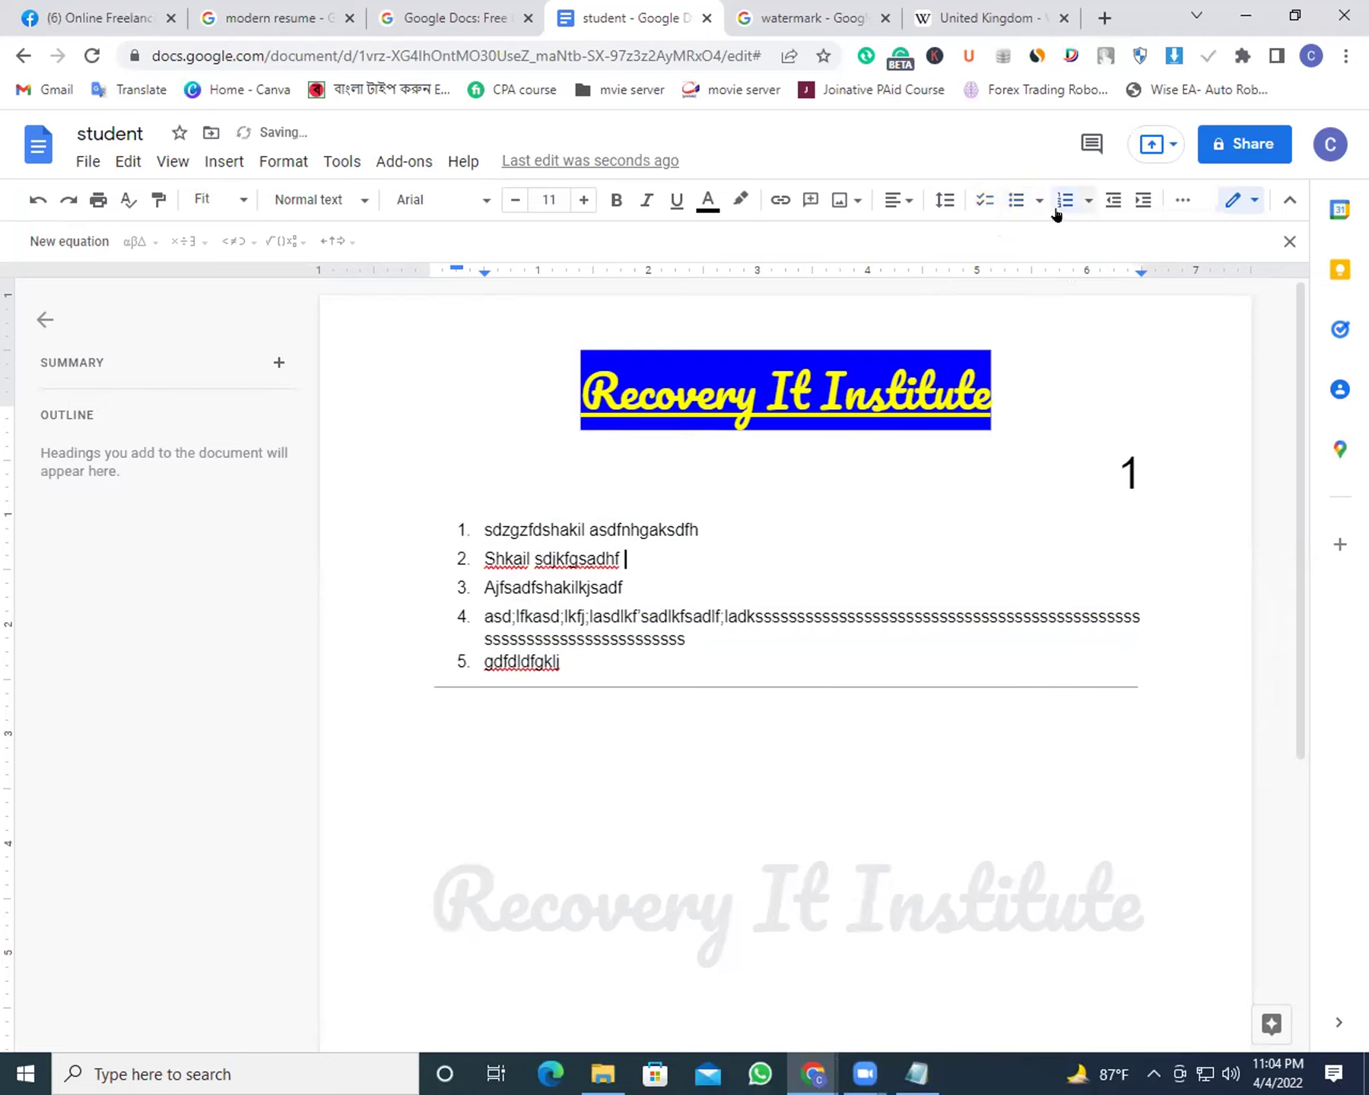
left_click(983, 199)
left_click(1014, 199)
left_click(1064, 199)
left_click(1017, 199)
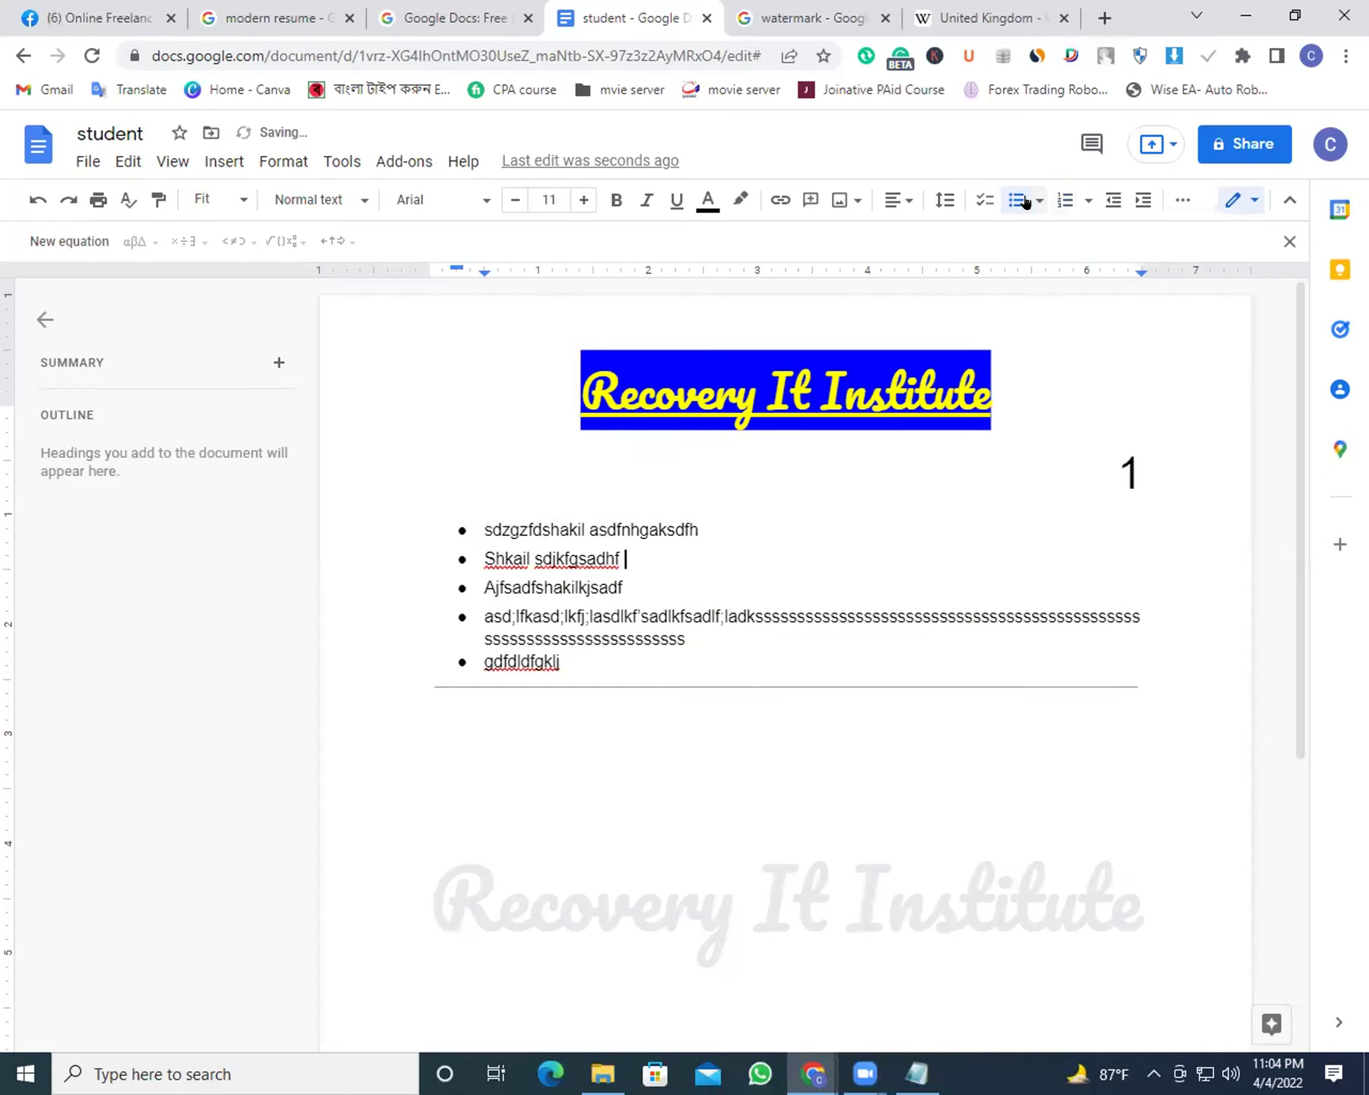
Try diamond, star, checkbox and arrow bullet styles on the list
left_click(1039, 200)
left_click(1145, 289)
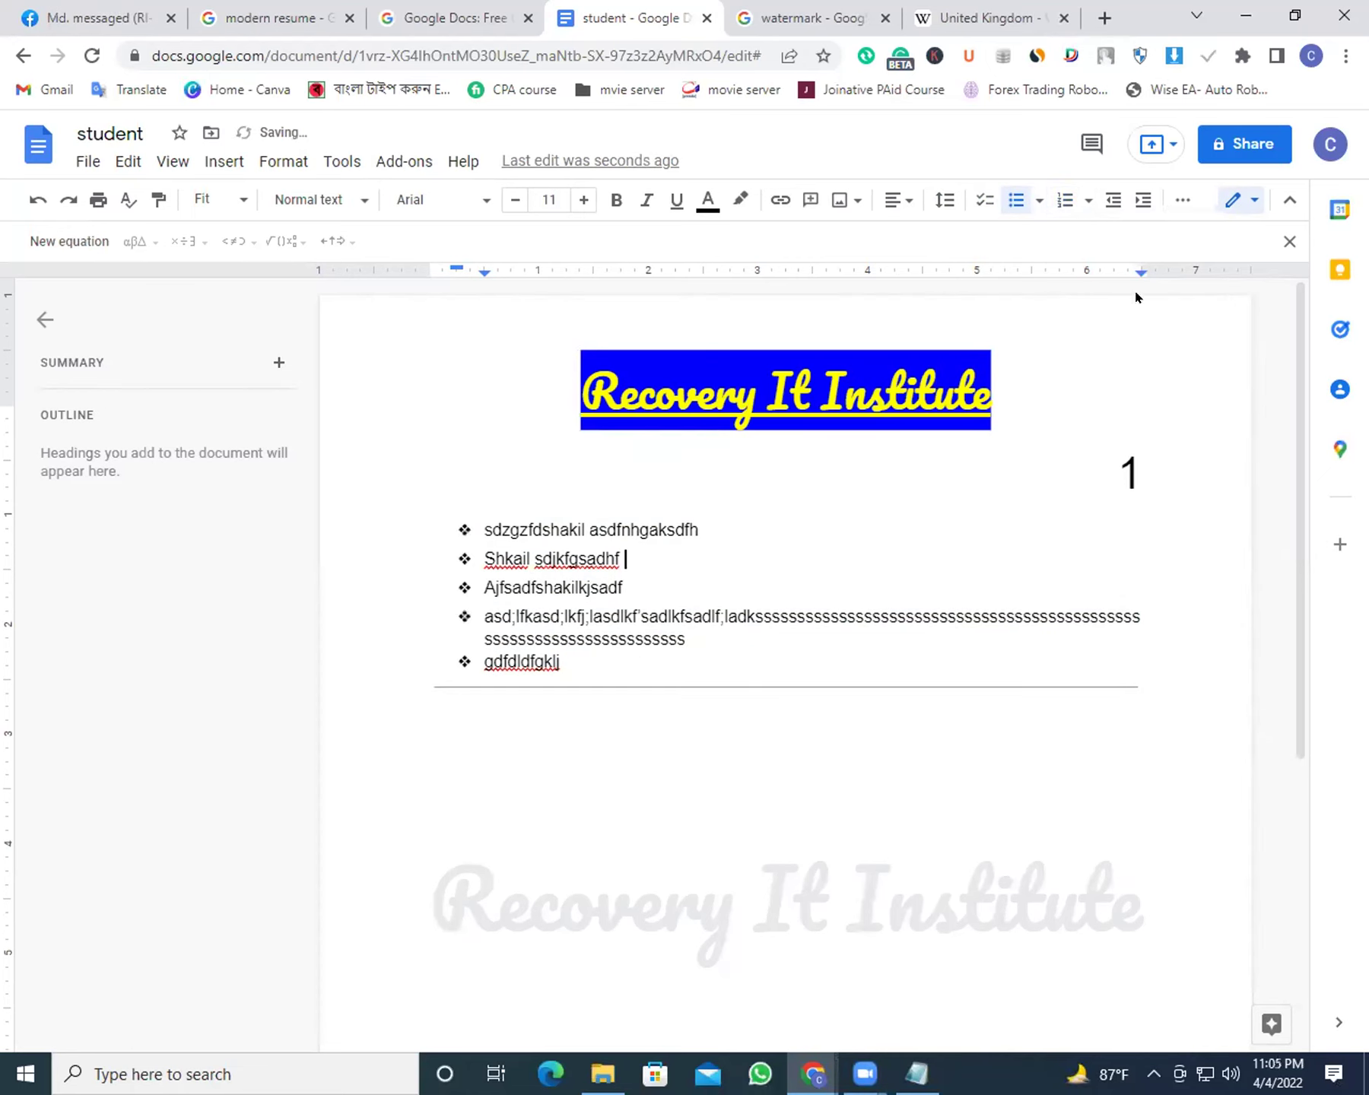
left_click(1039, 200)
left_click(1133, 335)
left_click(1039, 200)
left_click(1183, 268)
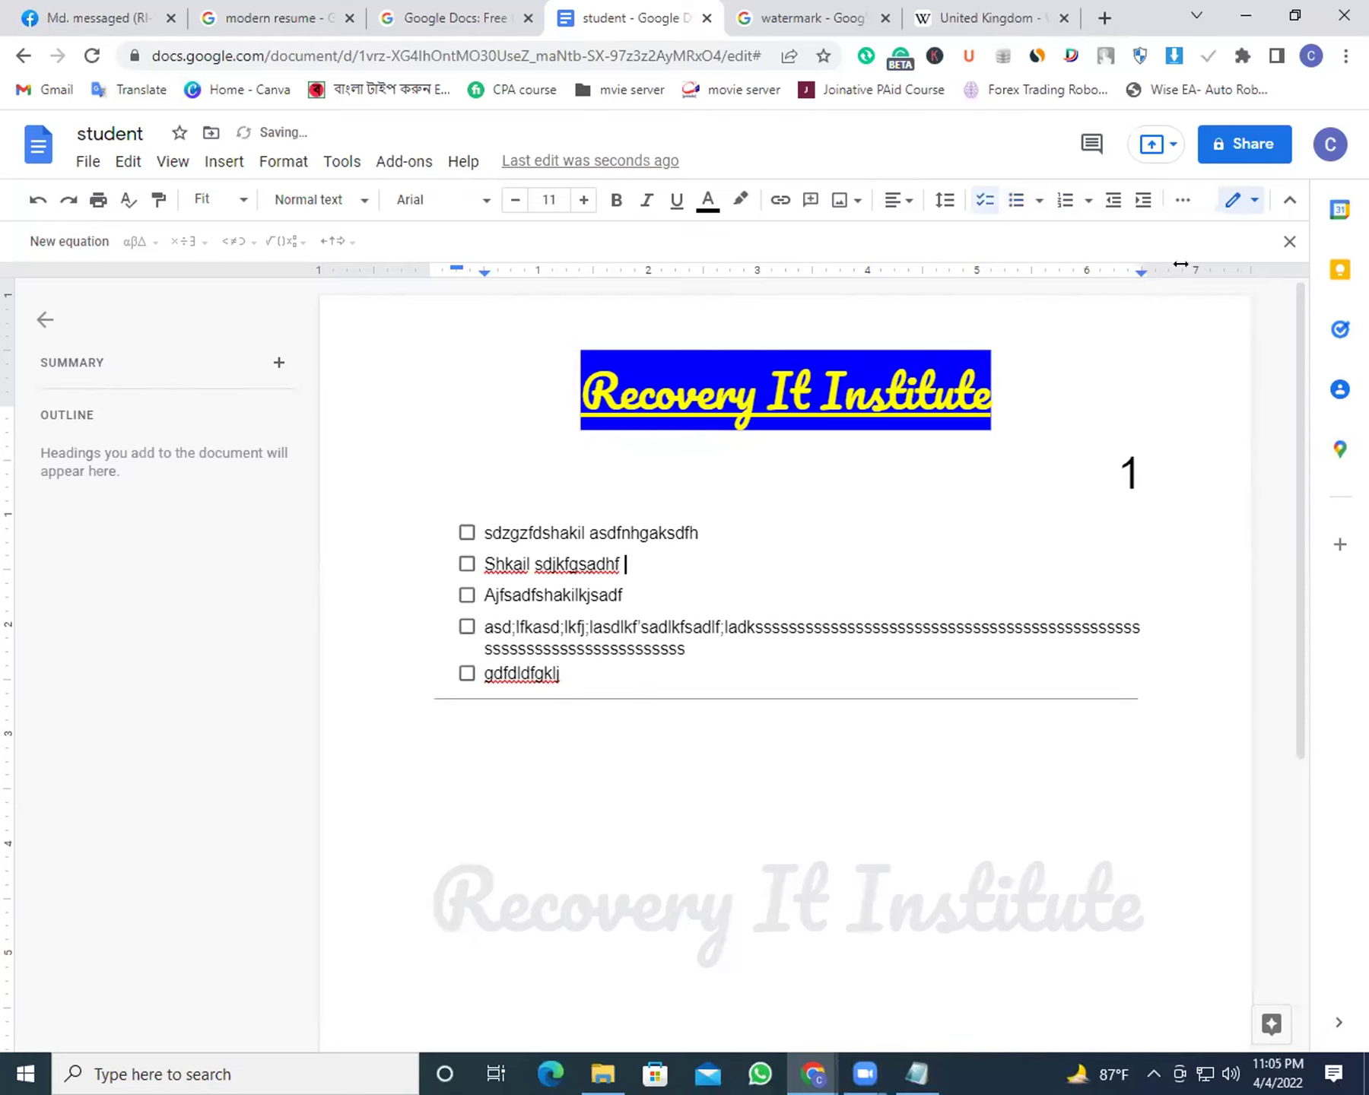
left_click(1039, 200)
left_click(1205, 386)
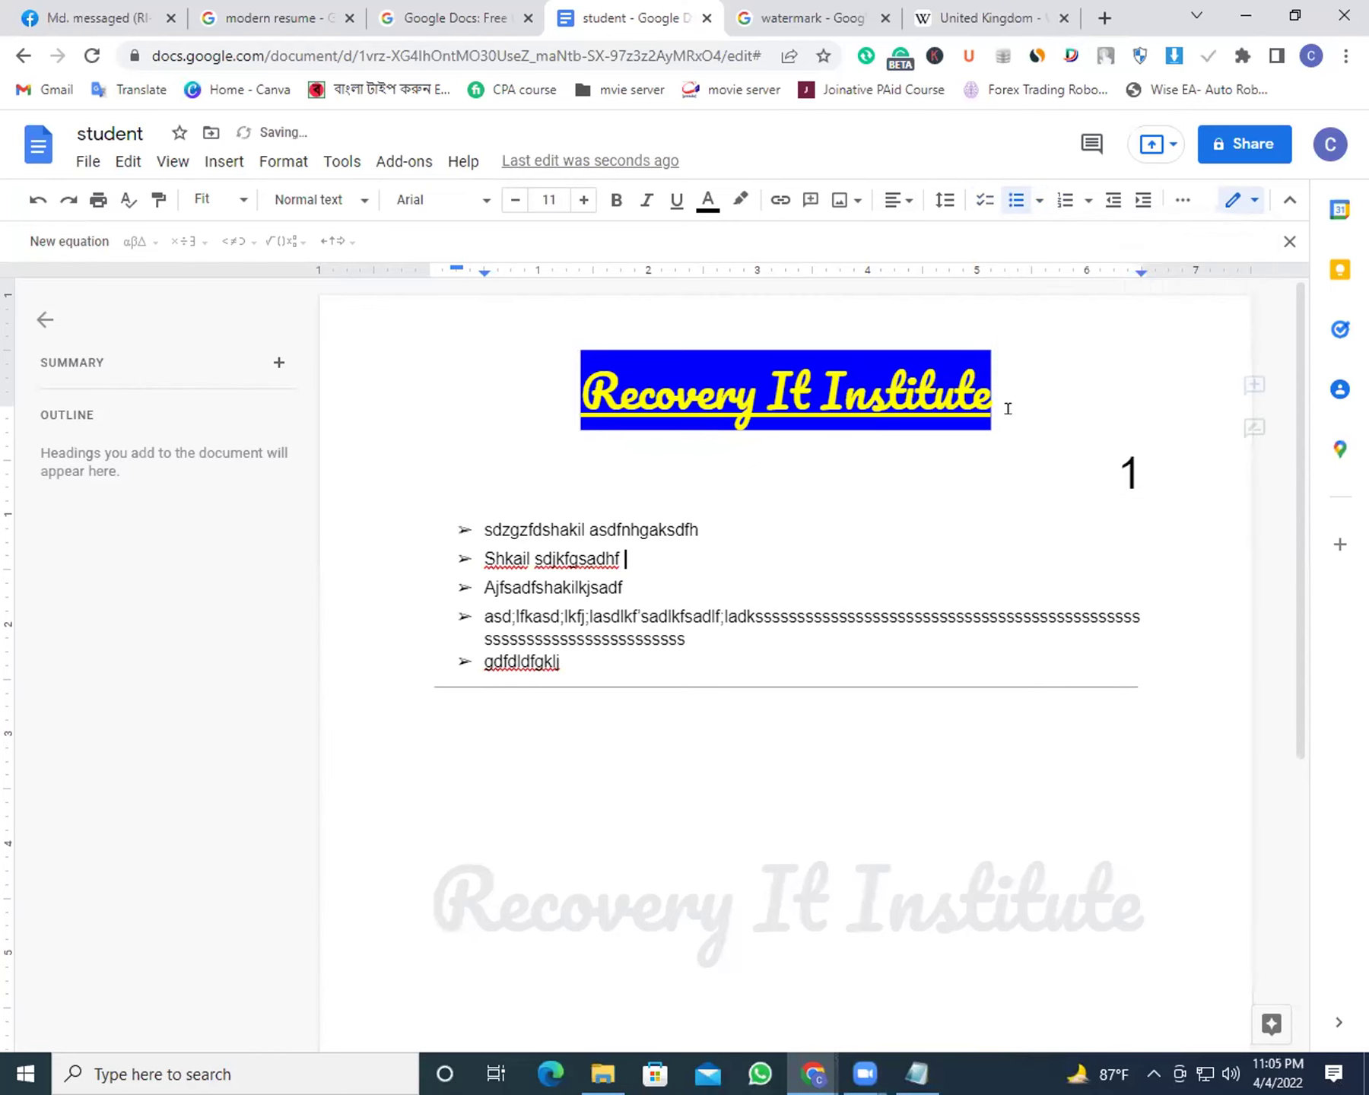
Try 1), A. and 01 numbering styles, then settle on plain 1–5 numbering
left_click(1063, 200)
left_click(1088, 200)
left_click(1150, 267)
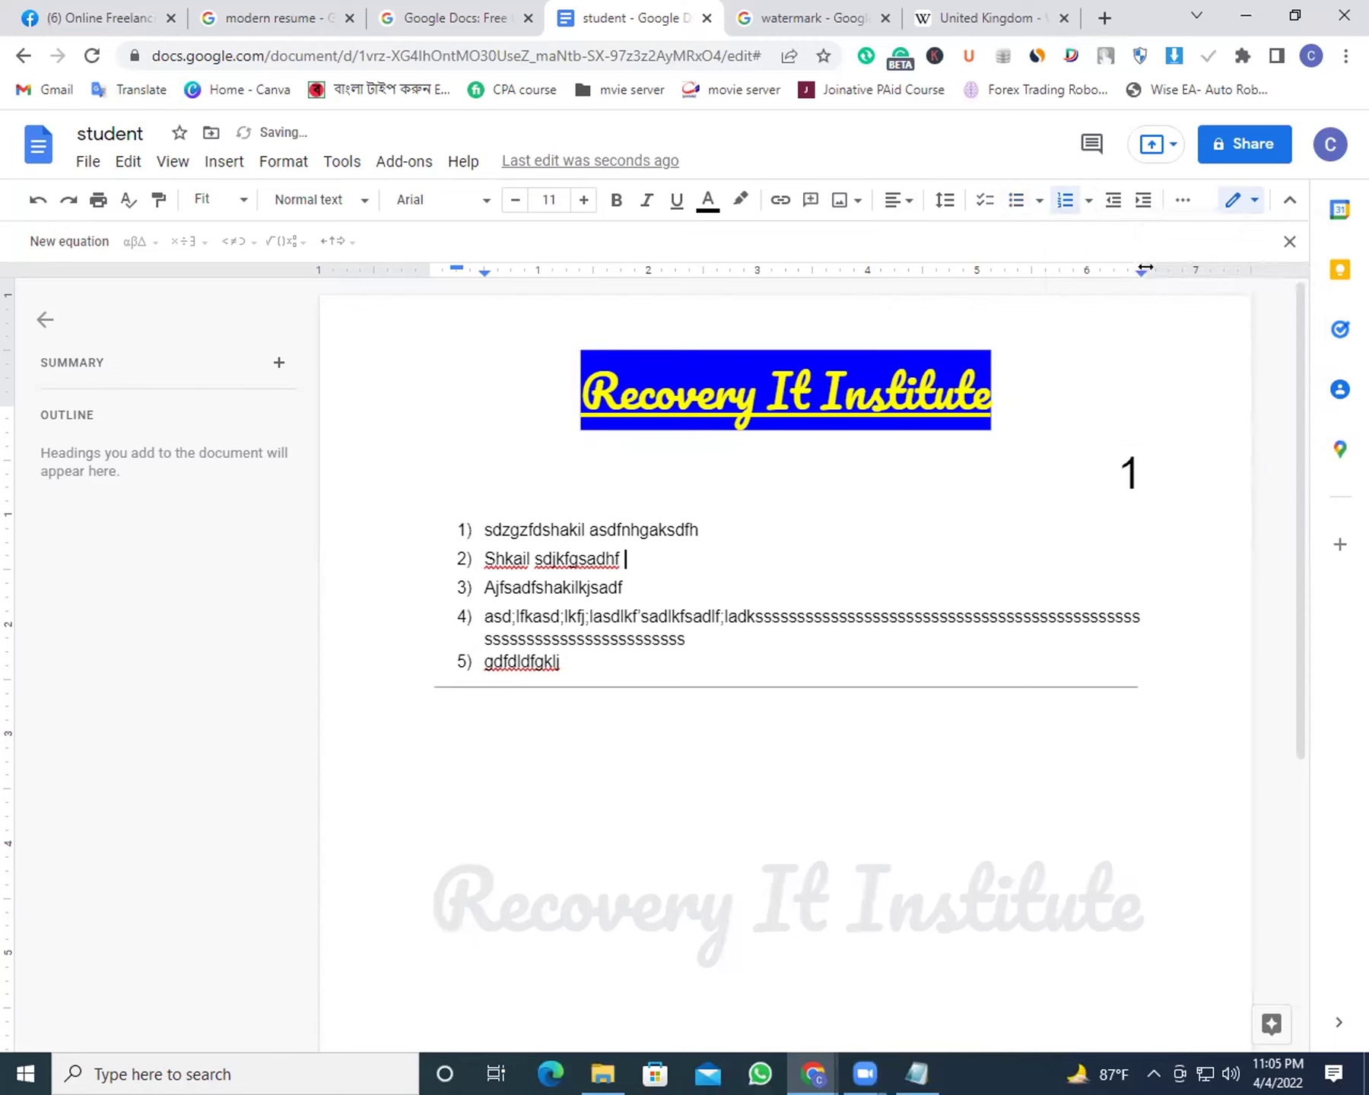
left_click(1088, 200)
left_click(1100, 347)
left_click(1088, 200)
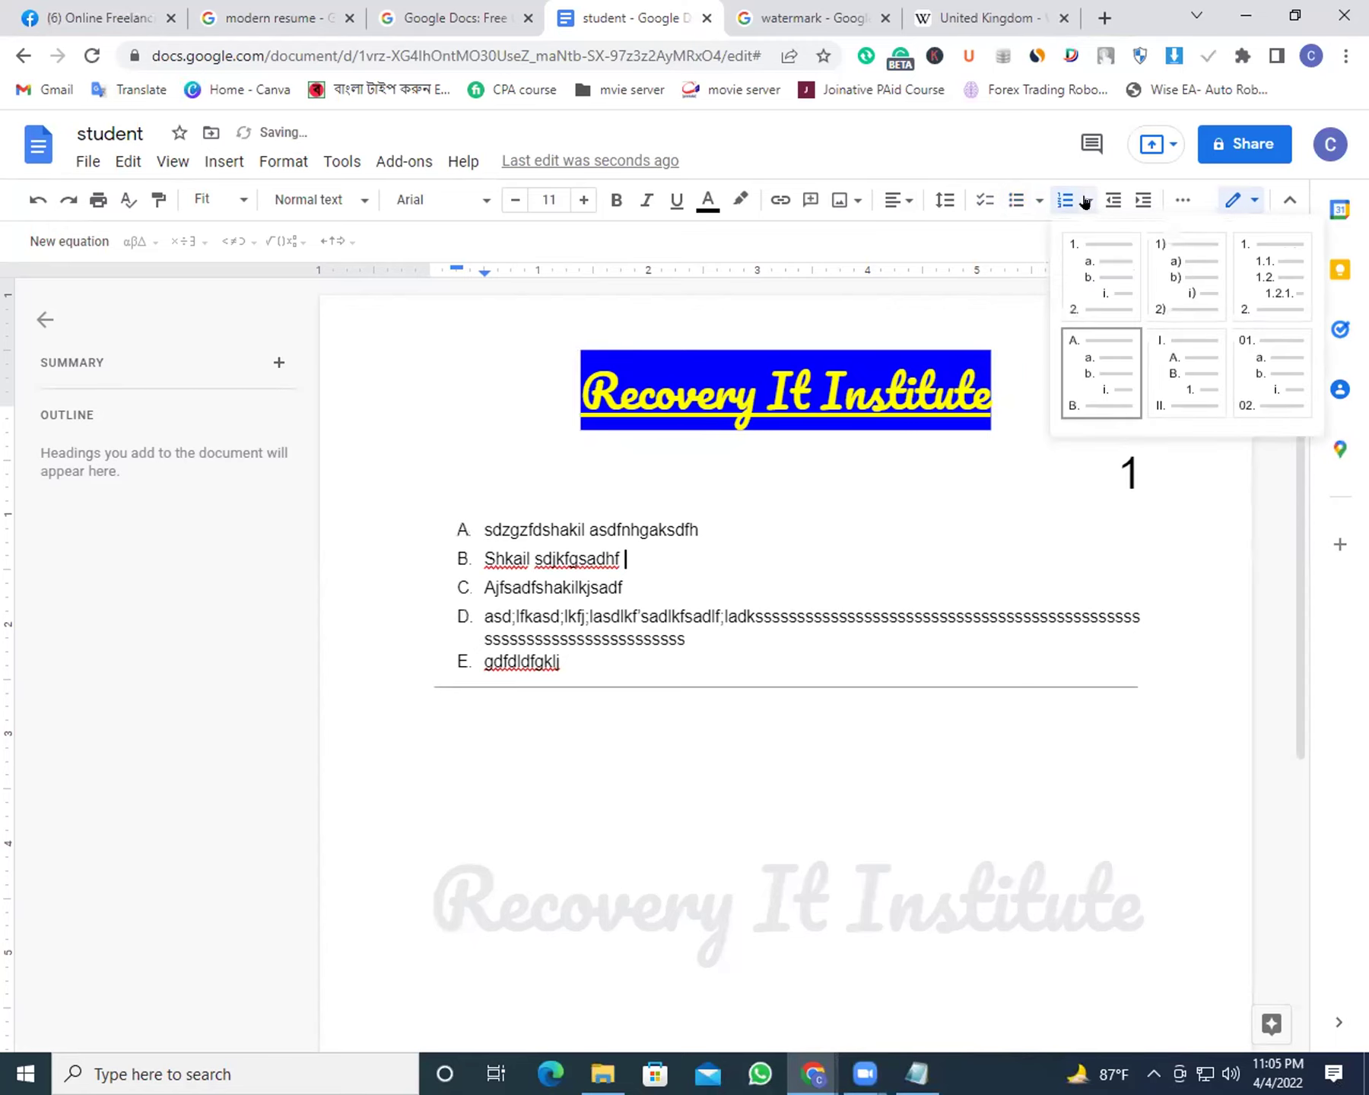
left_click(1248, 344)
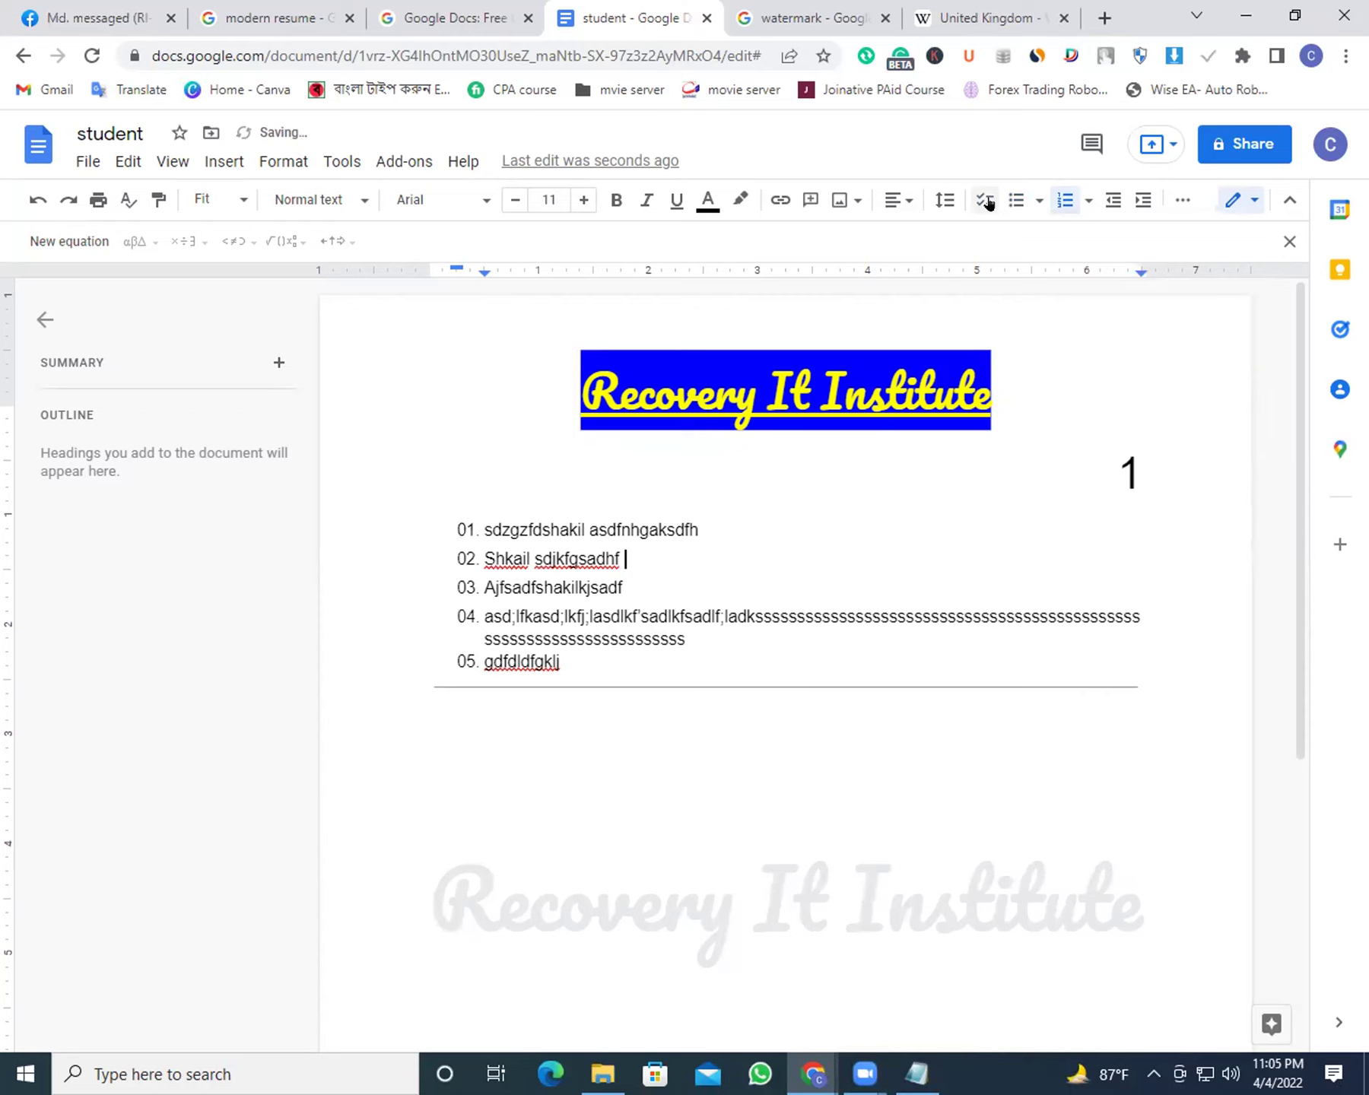
left_click(1021, 199)
left_click(1061, 201)
left_click(1088, 200)
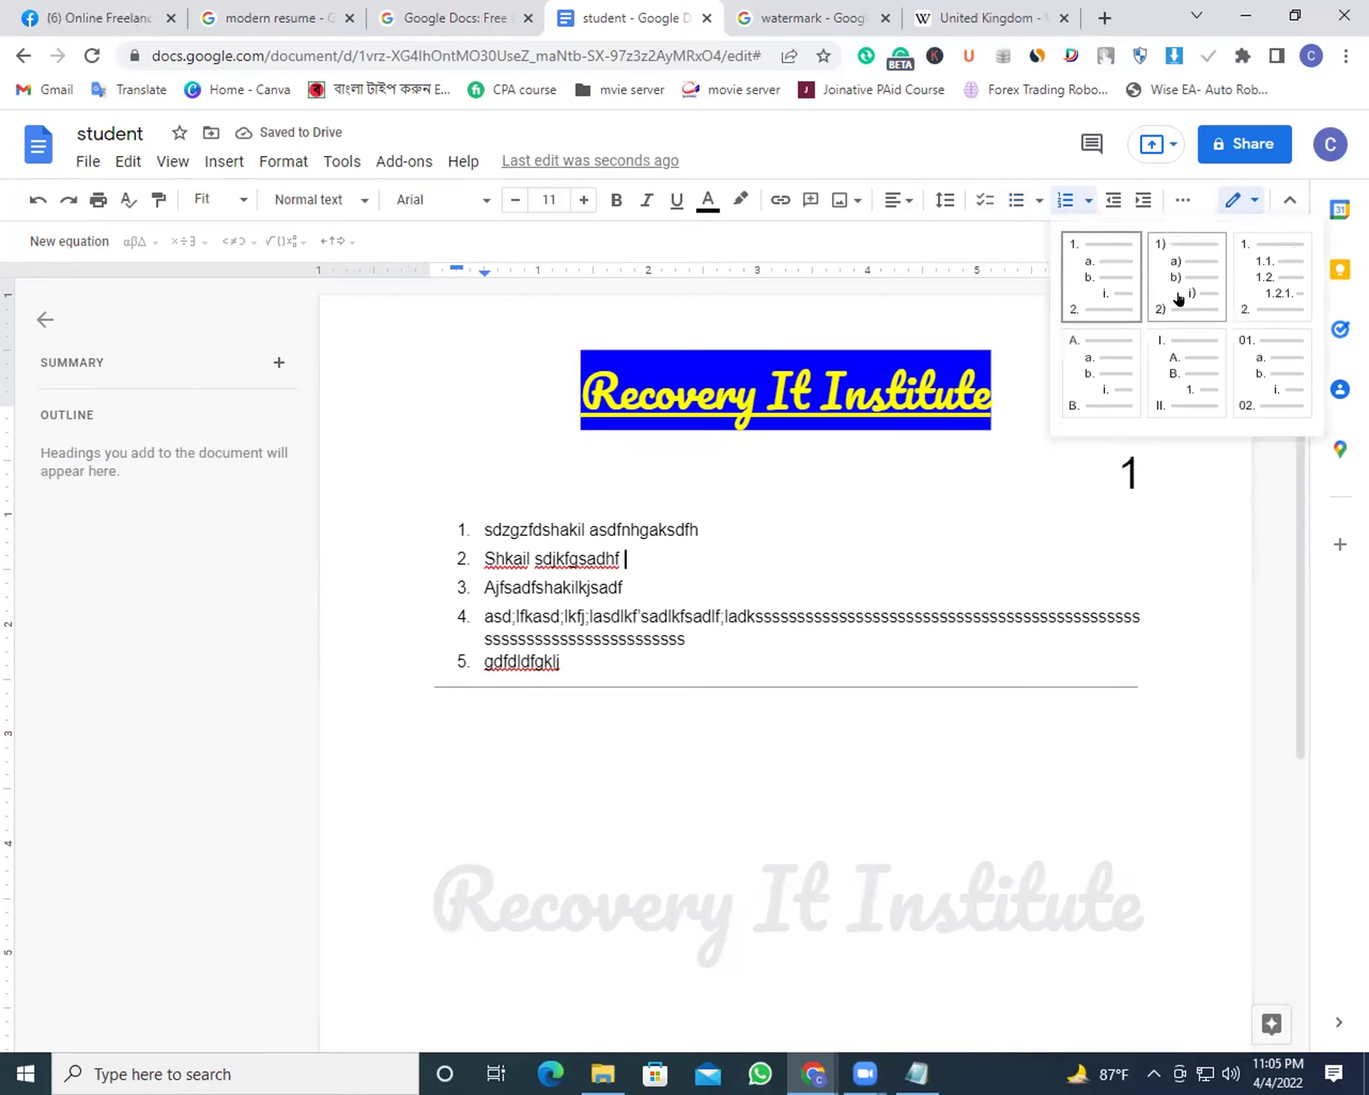
left_click(1125, 296)
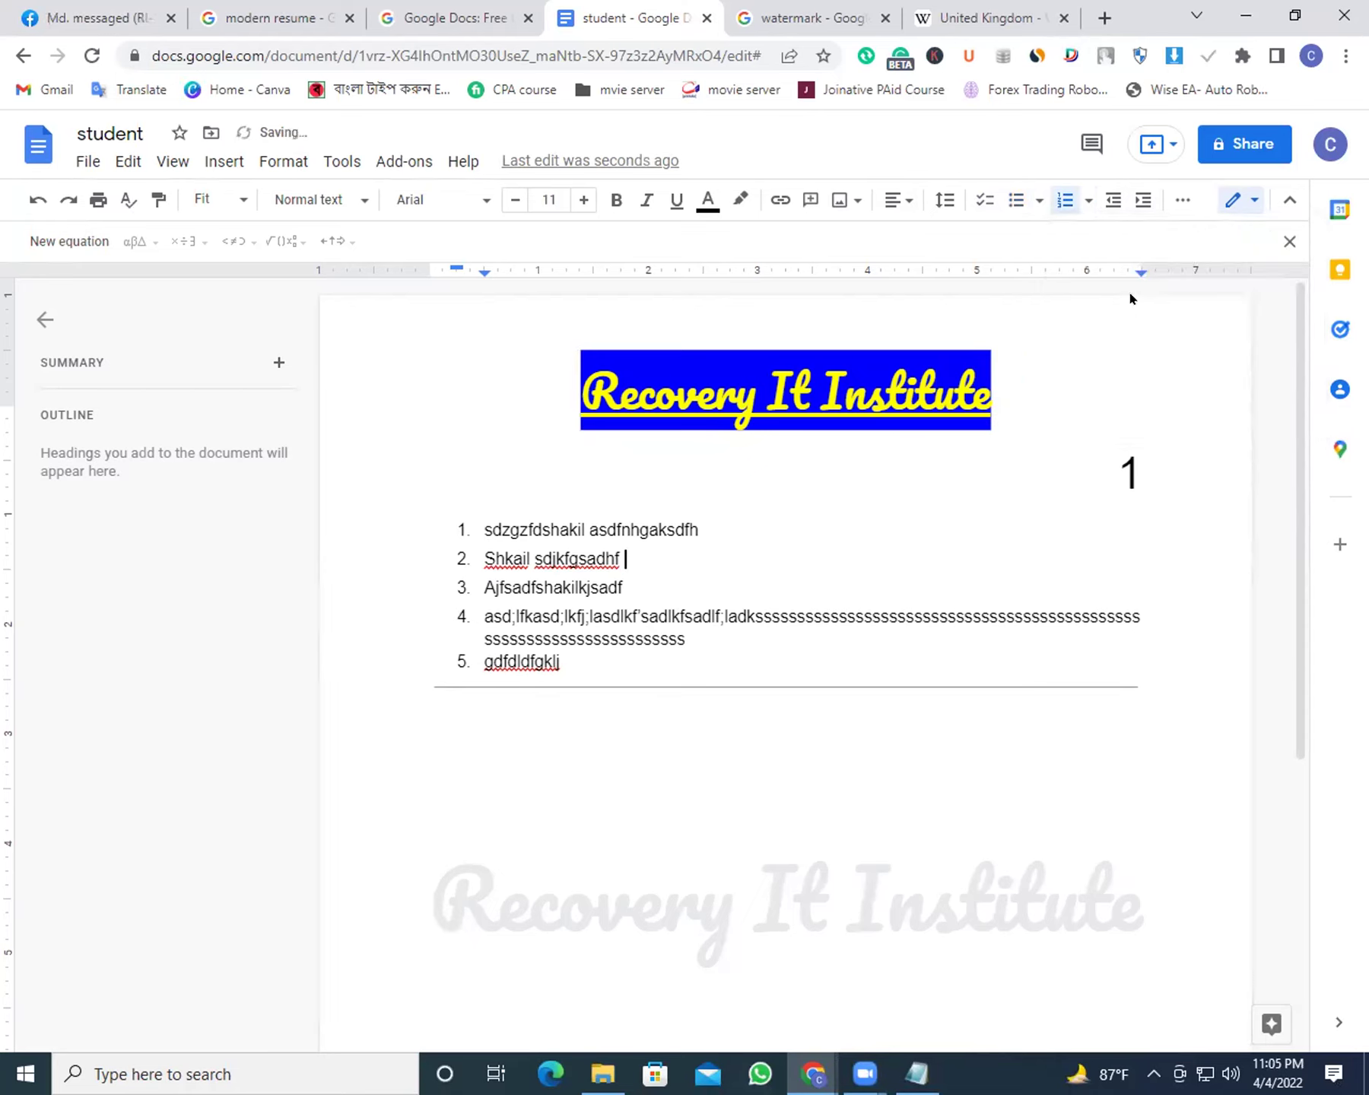
left_click(481, 554)
left_click(729, 524)
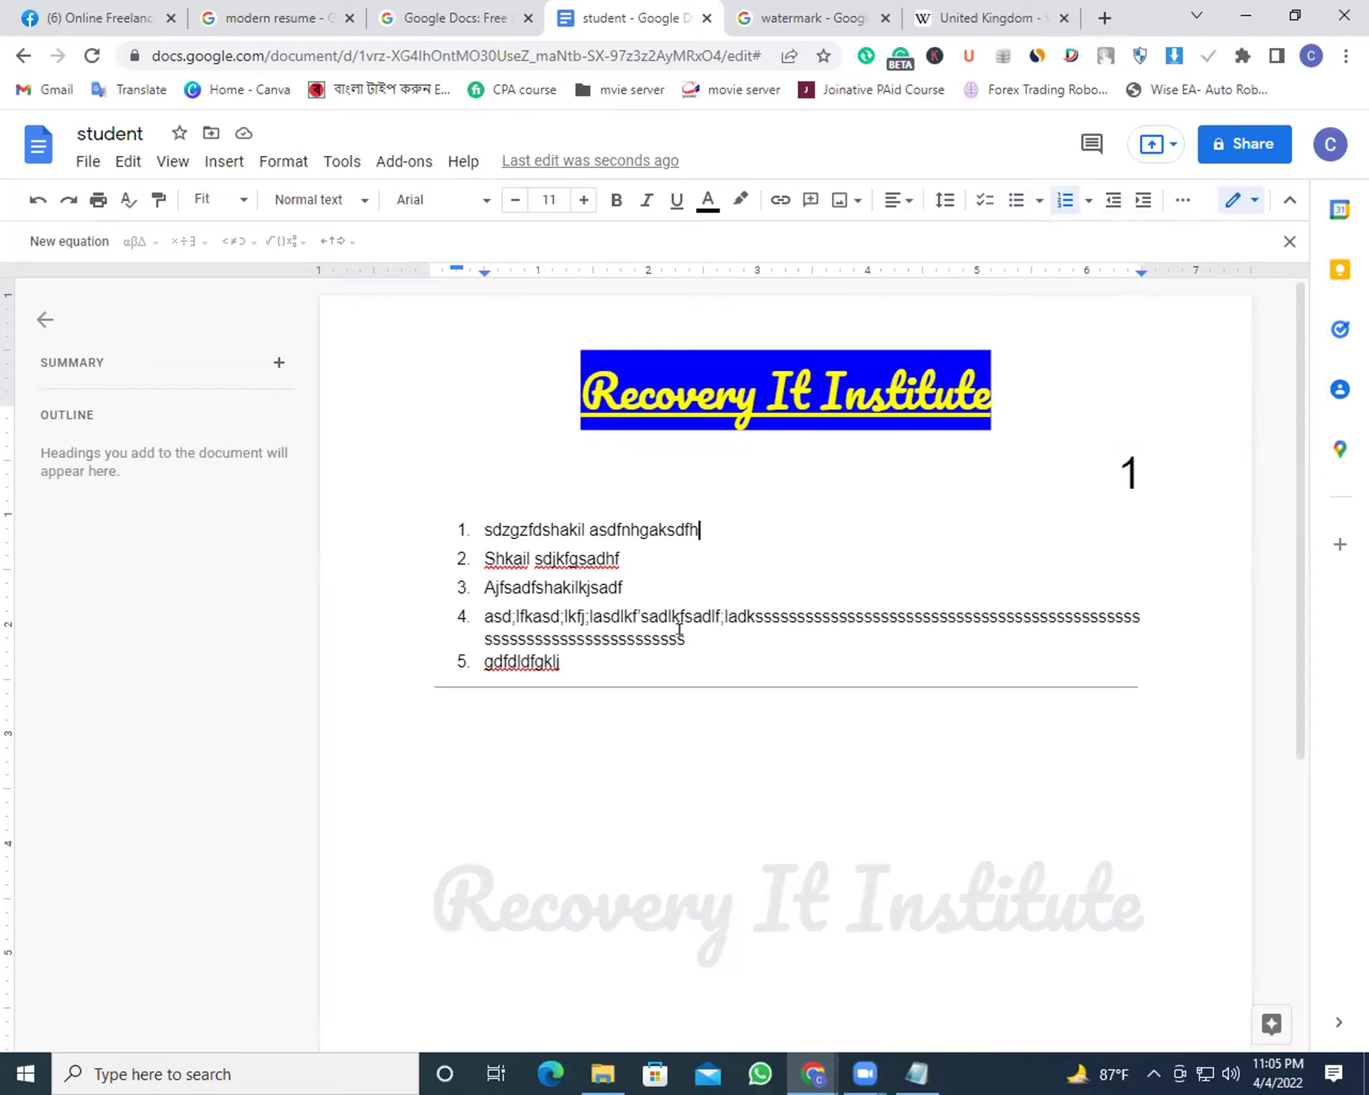
Delete the old five-item list and type question 1, 'What Is Your Country?'
left_click_drag(614, 661, 394, 531)
key("BackSpace")
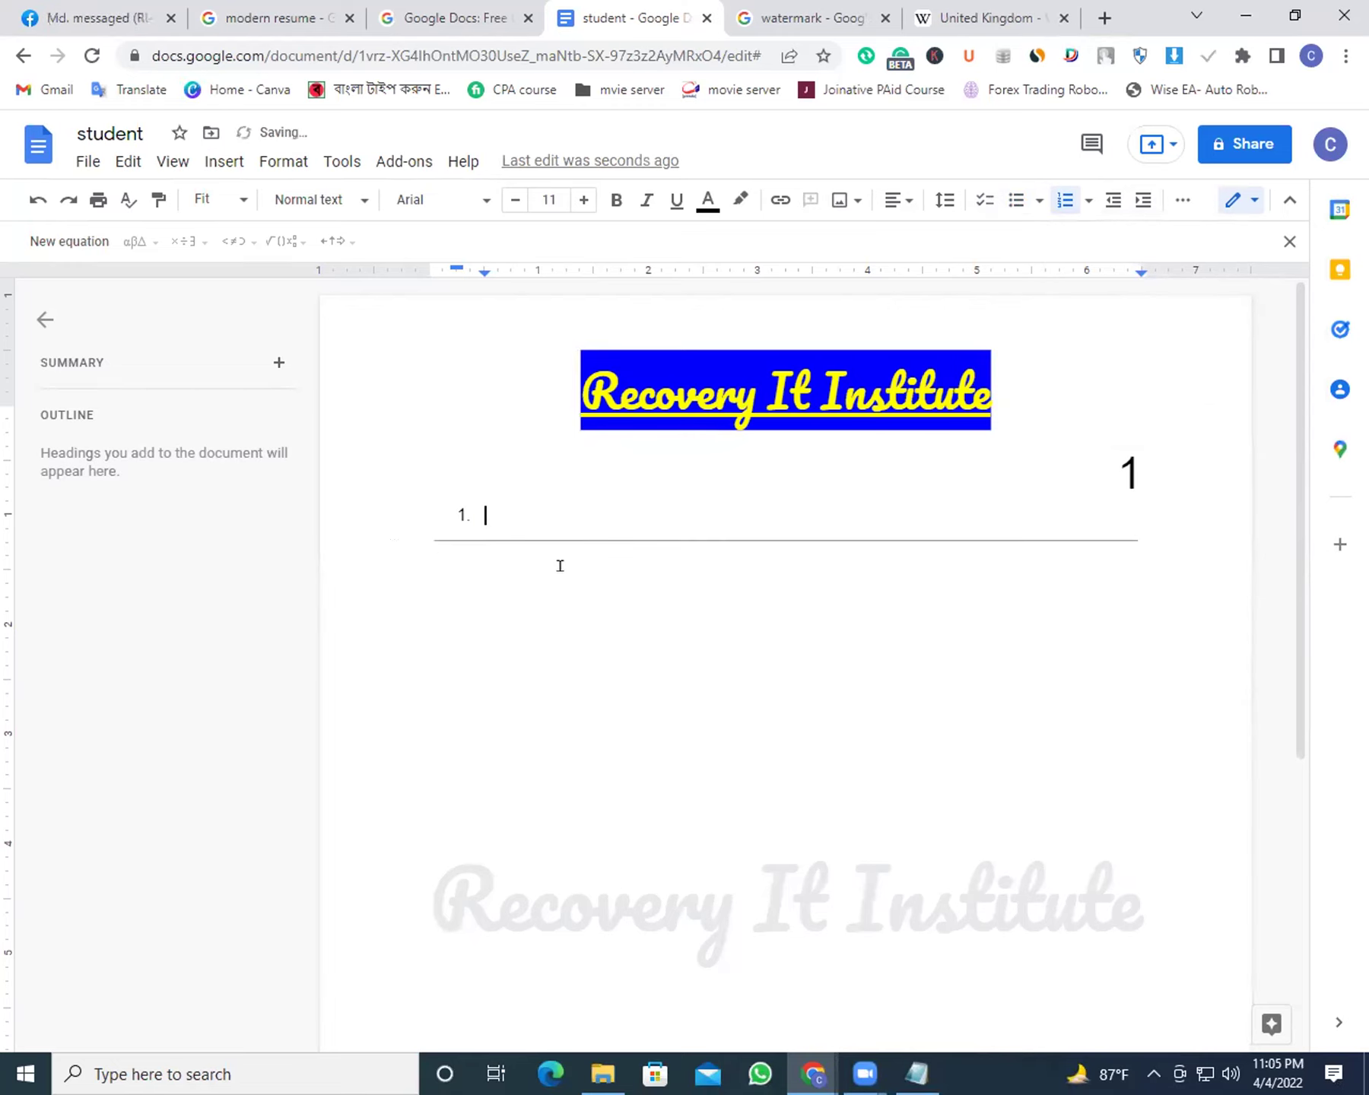
type("EW")
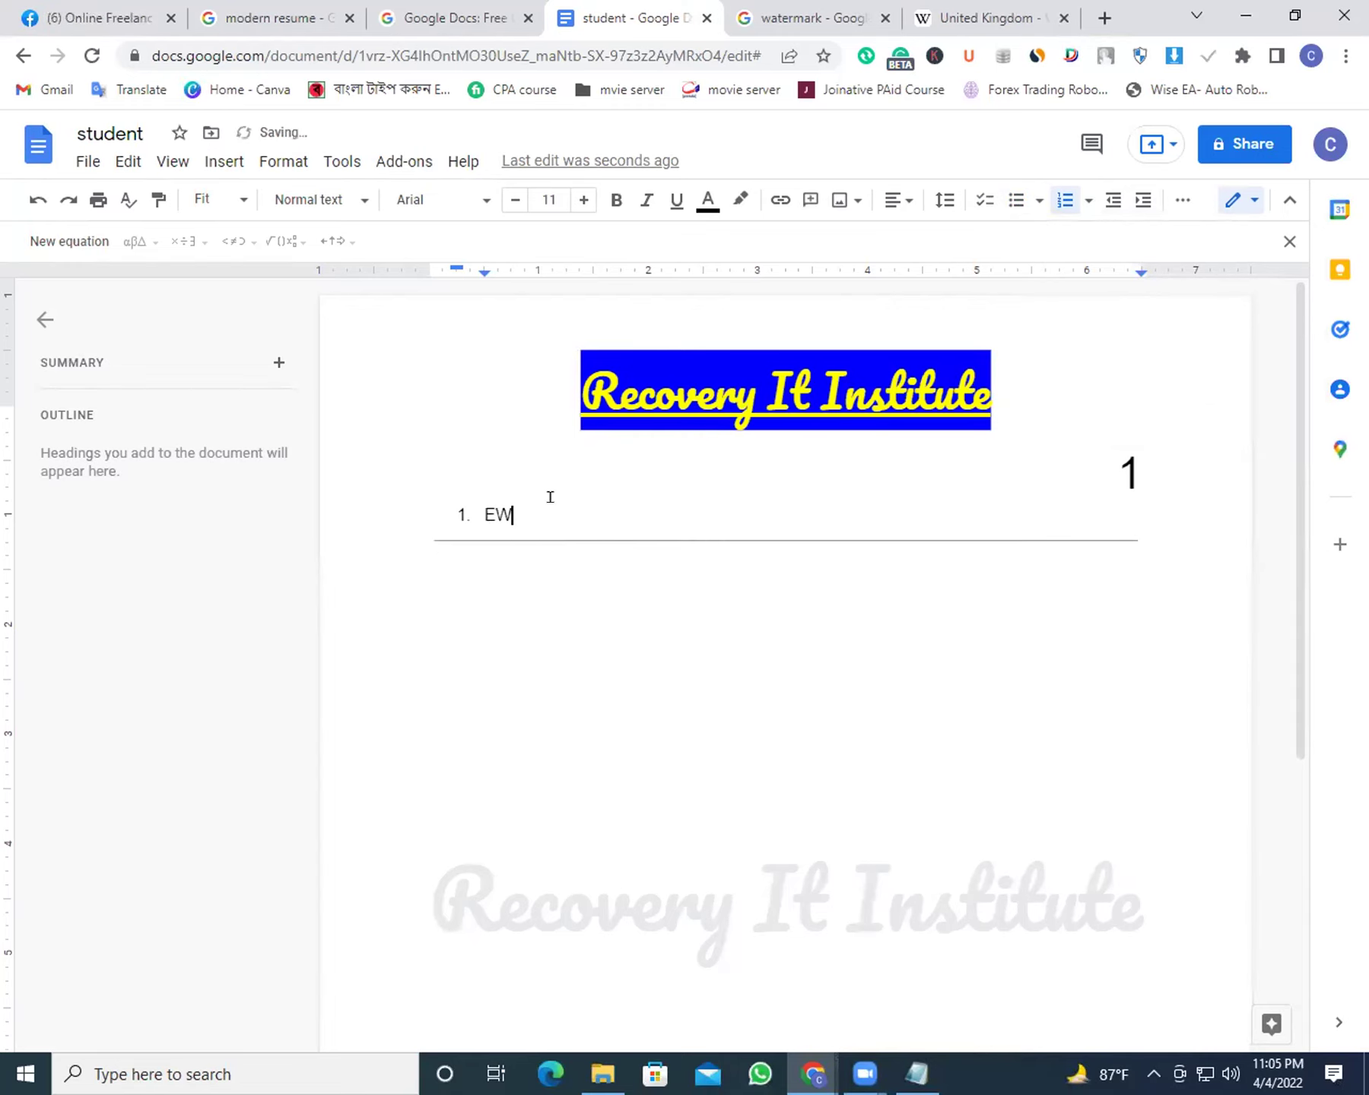
type("hat Is")
key("BackSpace")
key("BackSpace")
key("BackSpace")
key("BackSpace")
key("BackSpace")
key("BackSpace")
key("BackSpace")
key("BackSpace")
type("What Is Your Counrytry")
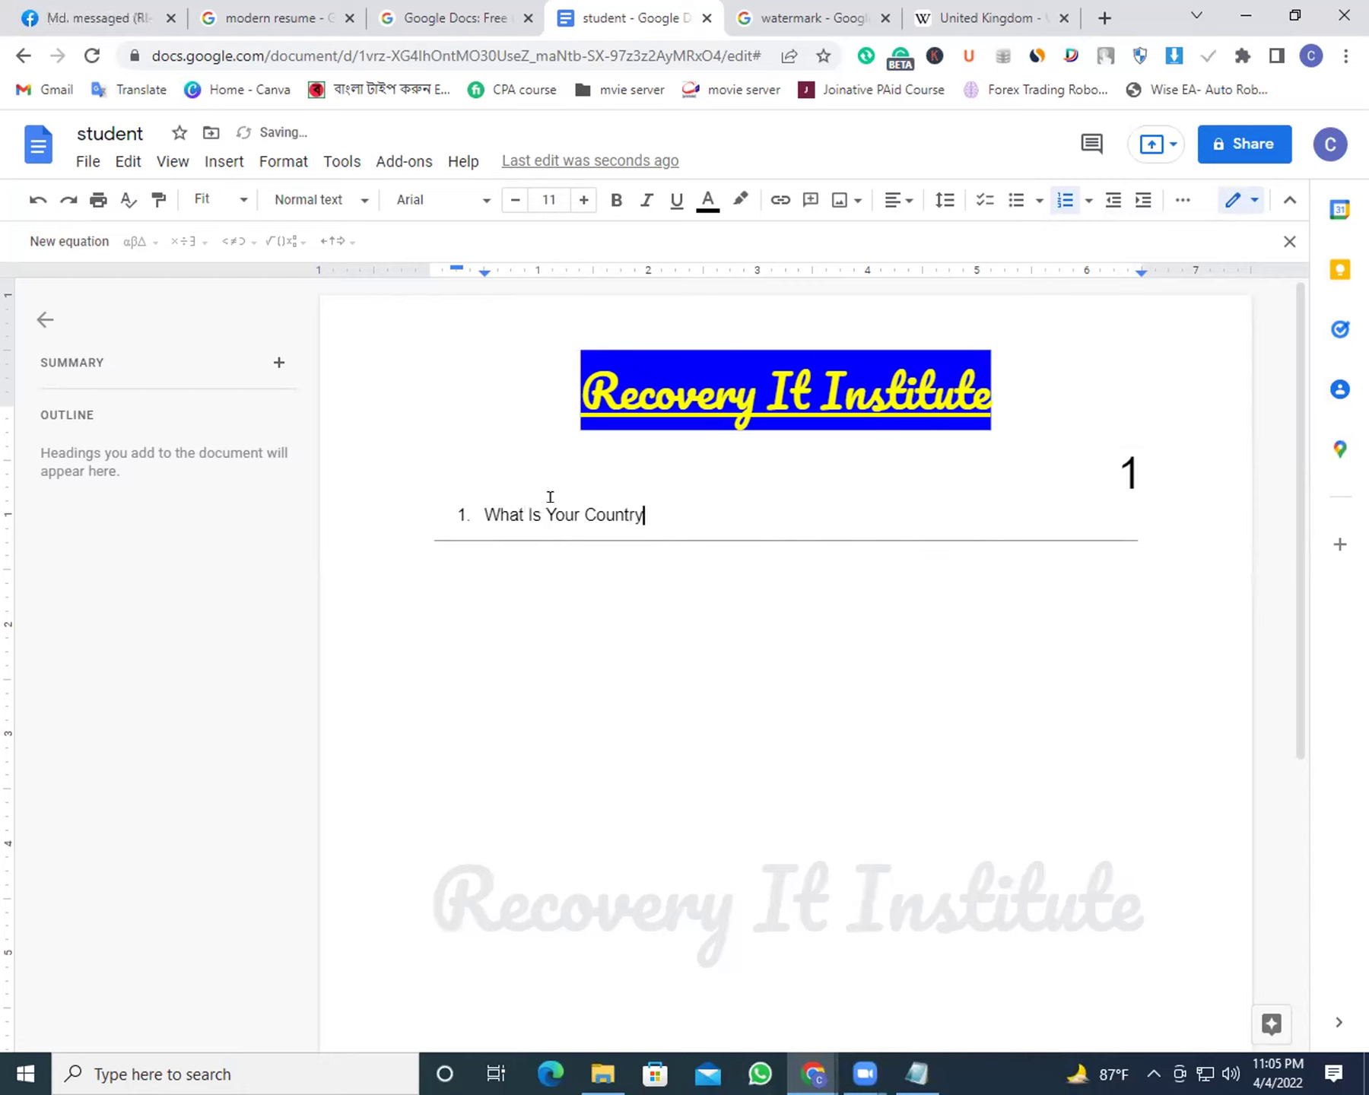
type("?")
key("Return")
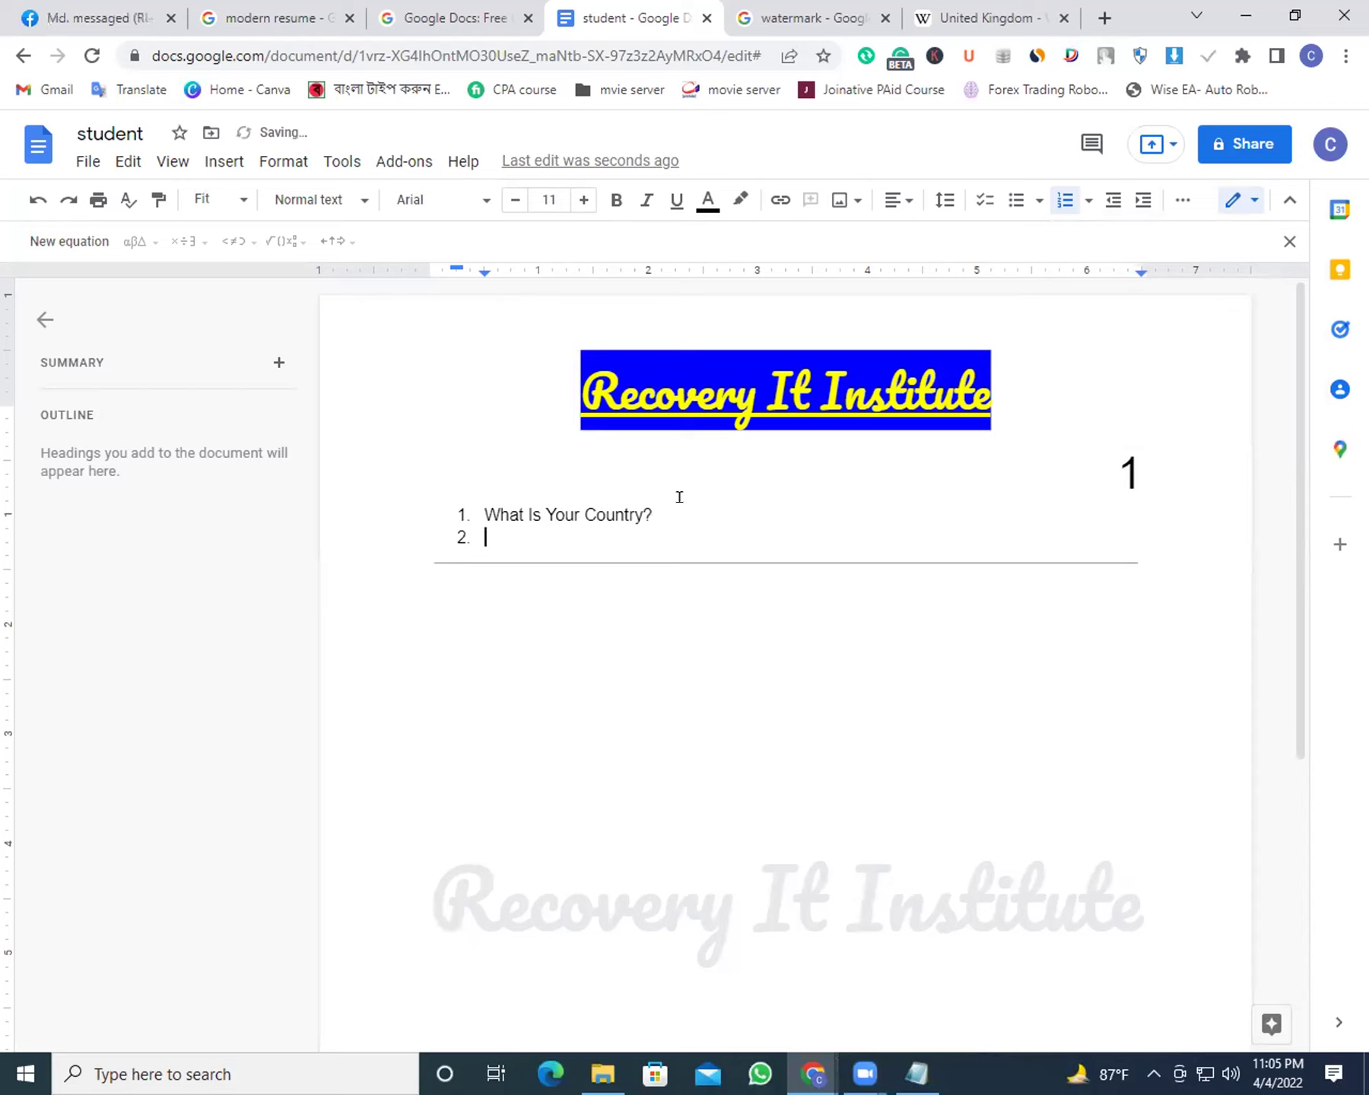
Add indented lettered answers Bangladesh, India, Pakistan and United state
left_click(1143, 201)
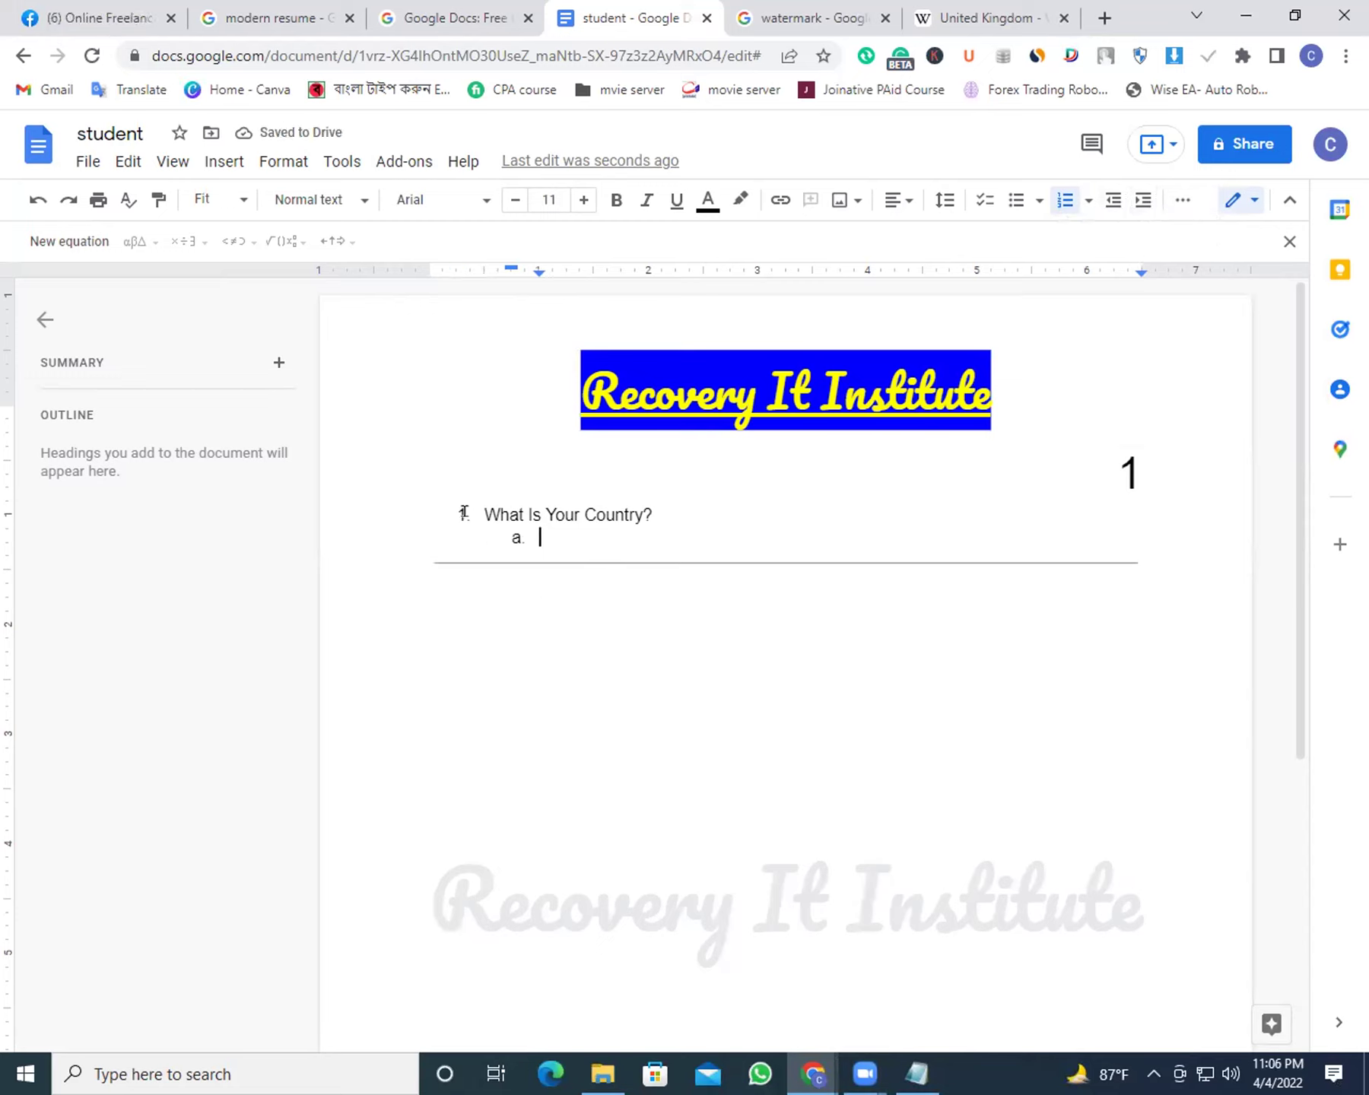
left_click(463, 514)
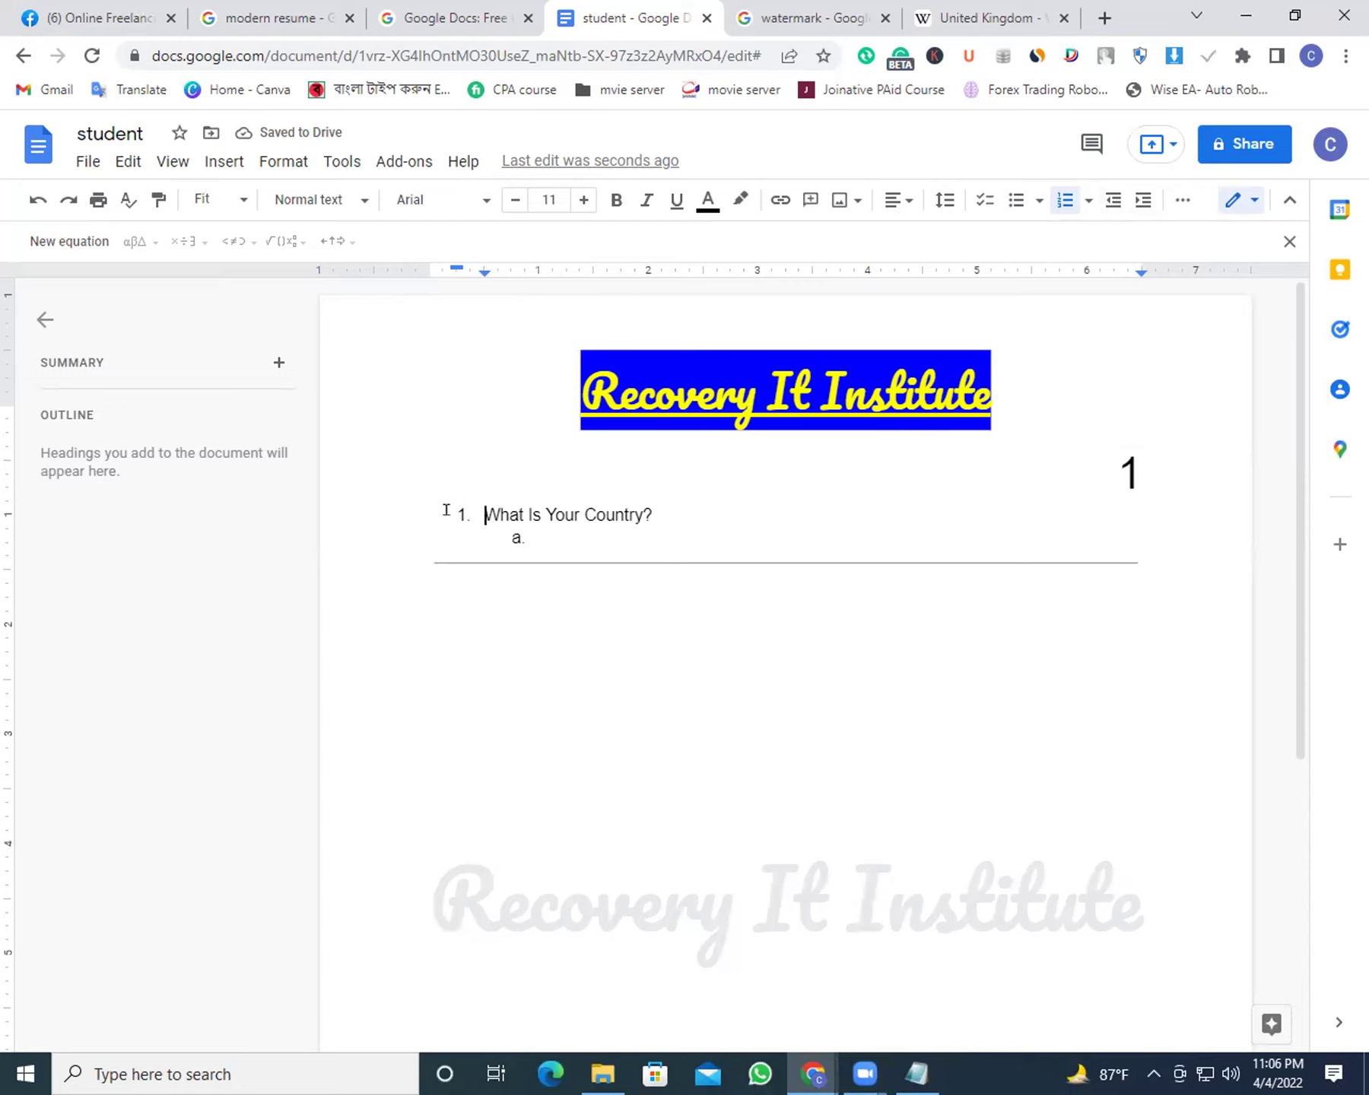
left_click(532, 534)
type("Bangladesh")
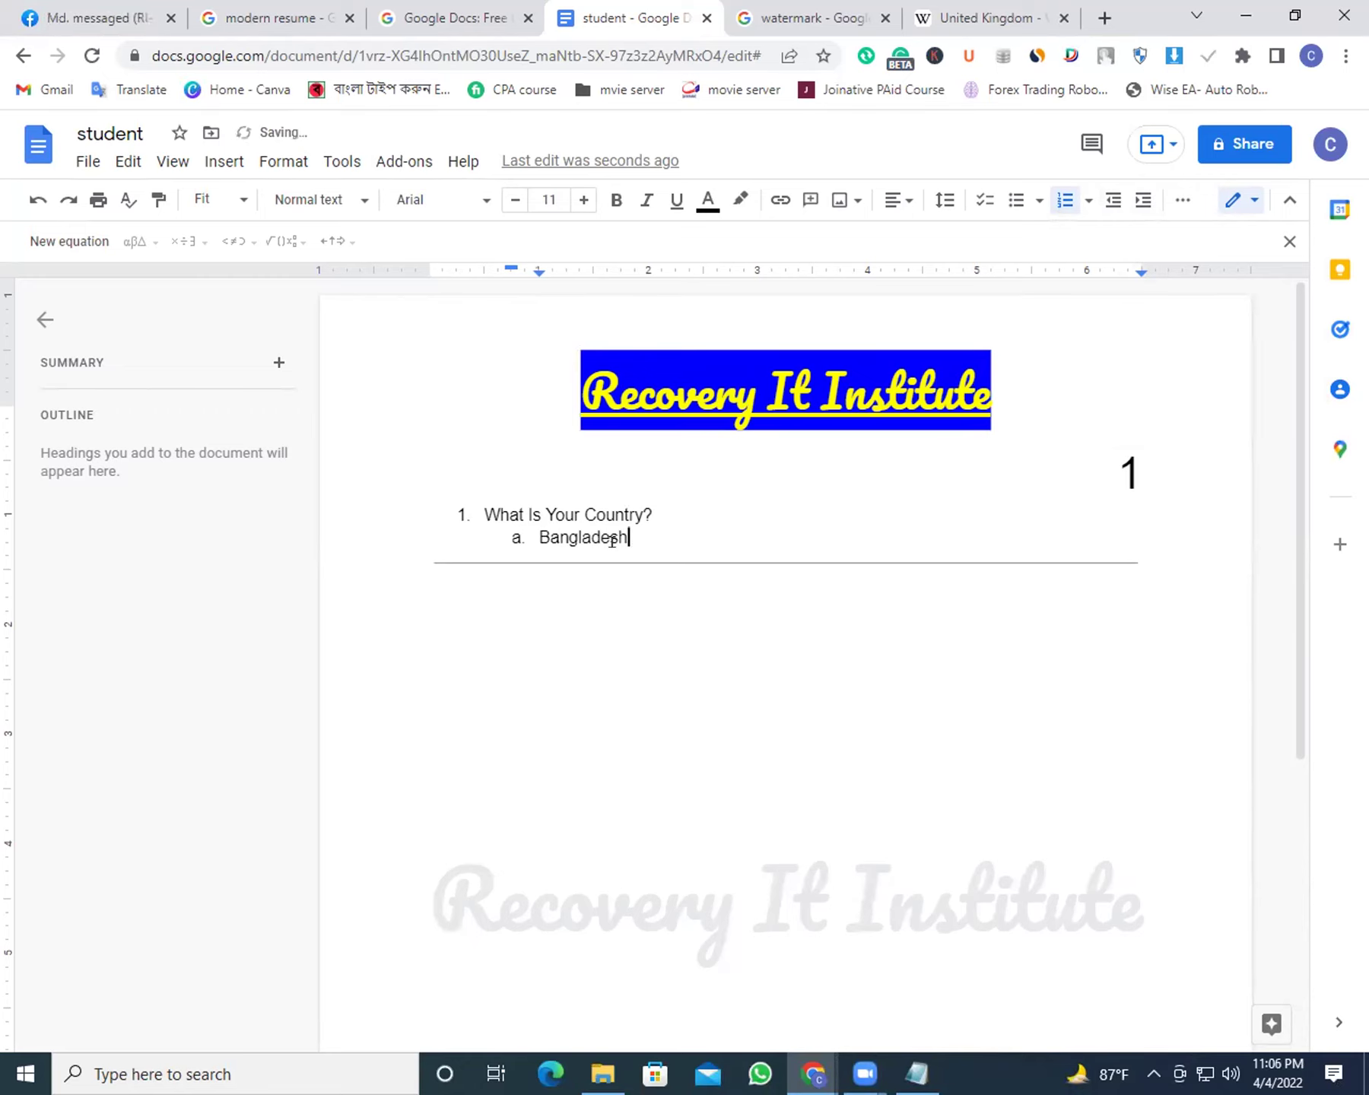
key("Return")
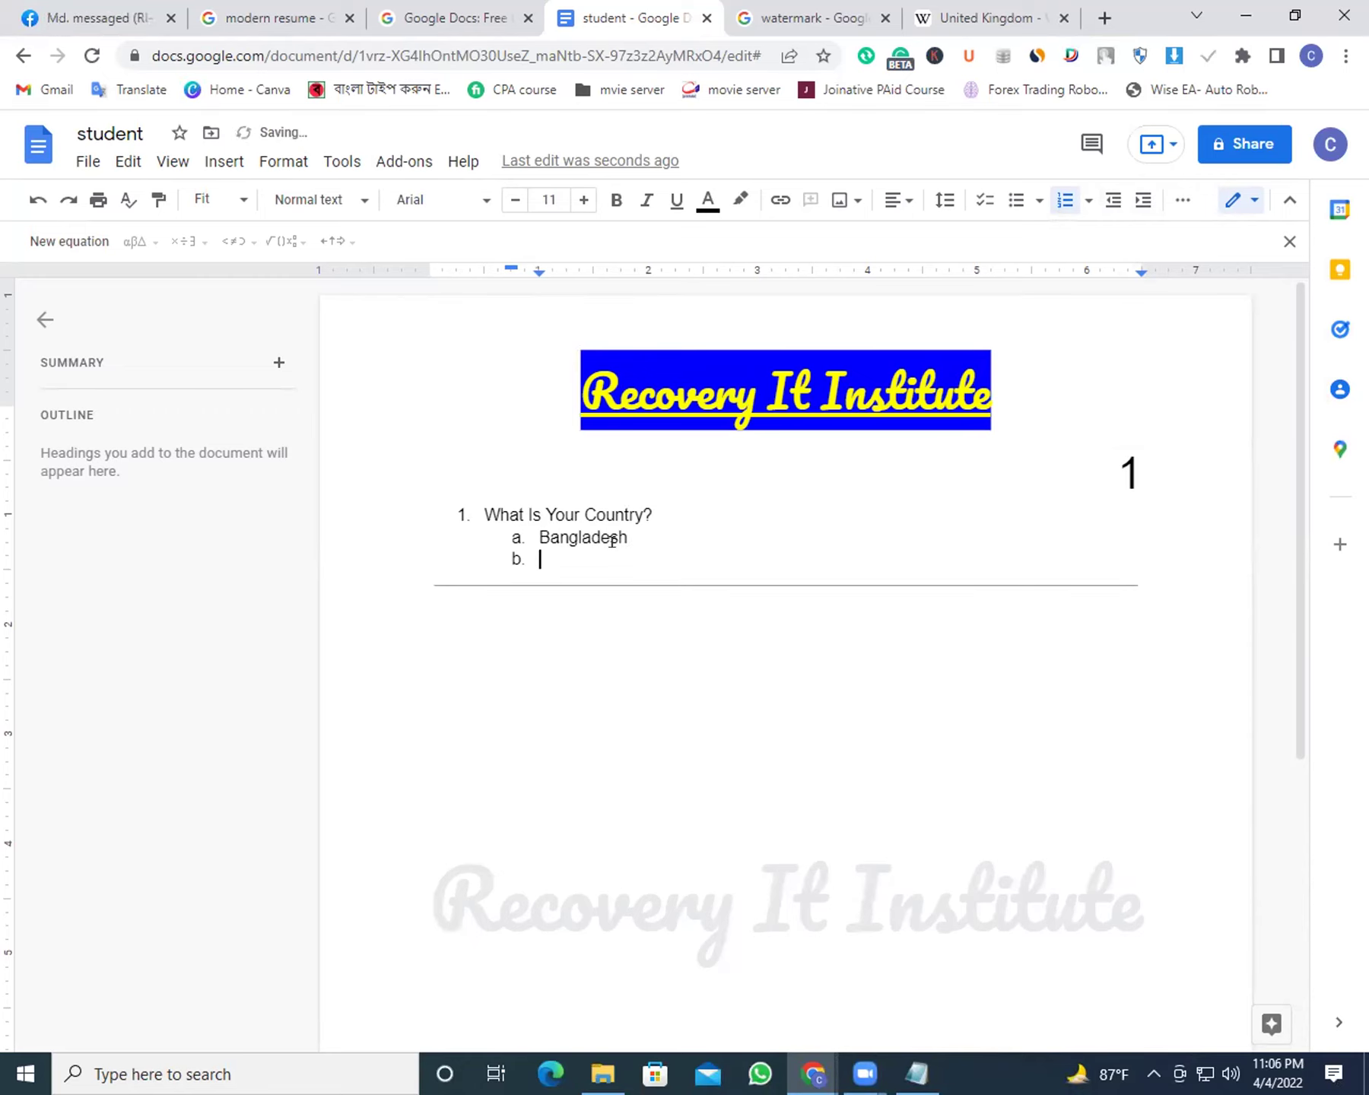
type("India")
key("Return")
type("Pakistan")
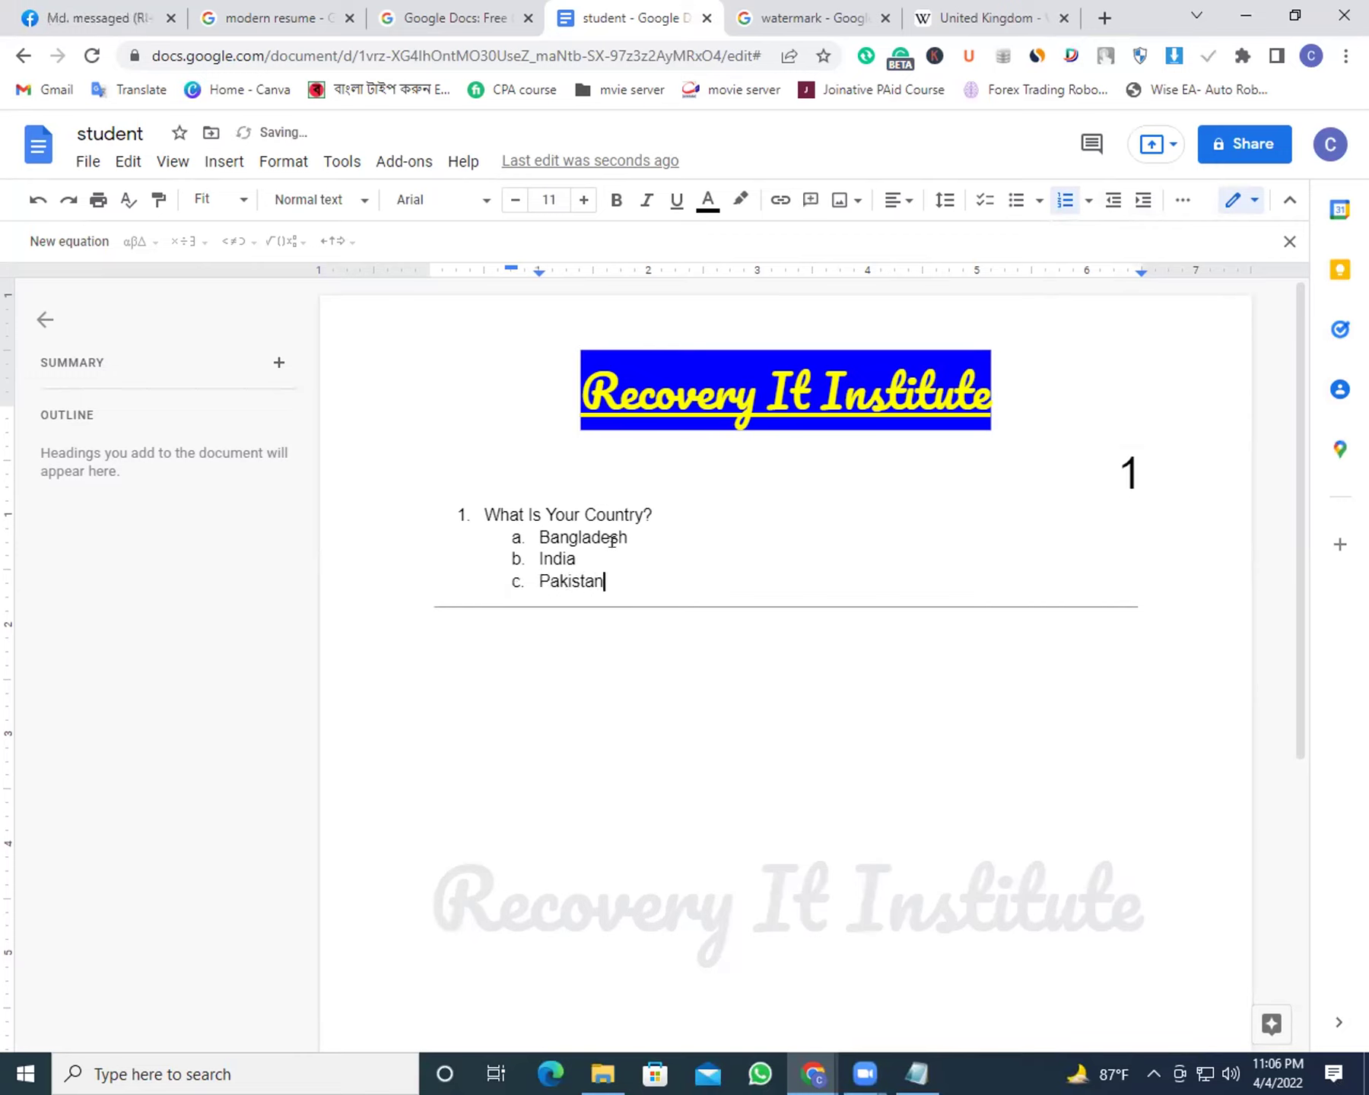
key("Return")
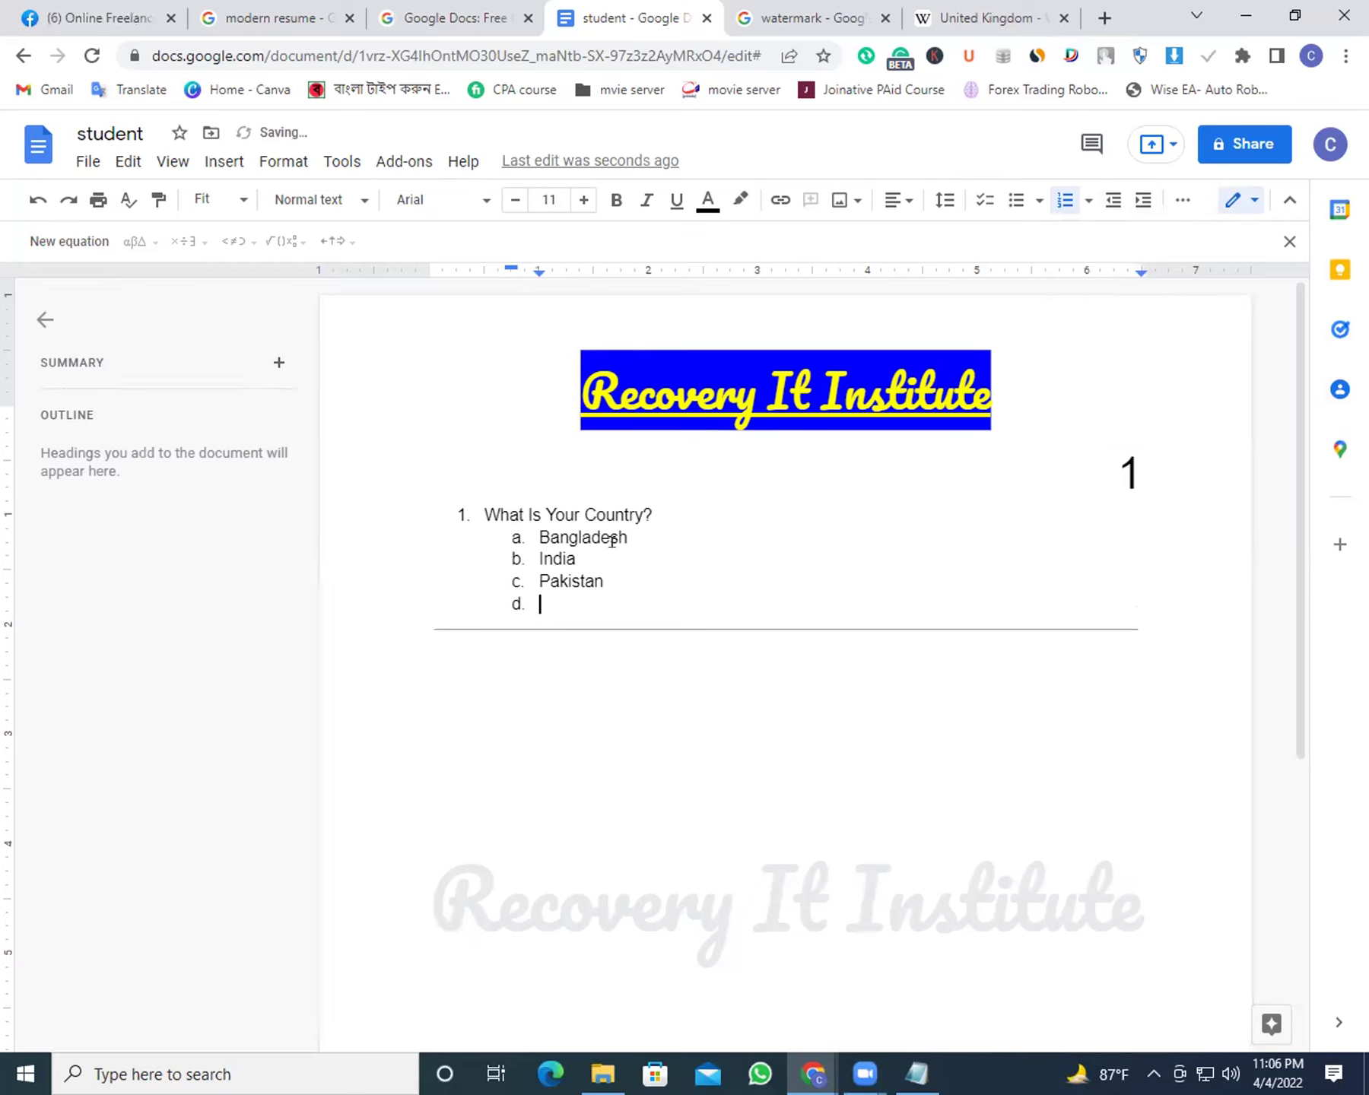
type("United")
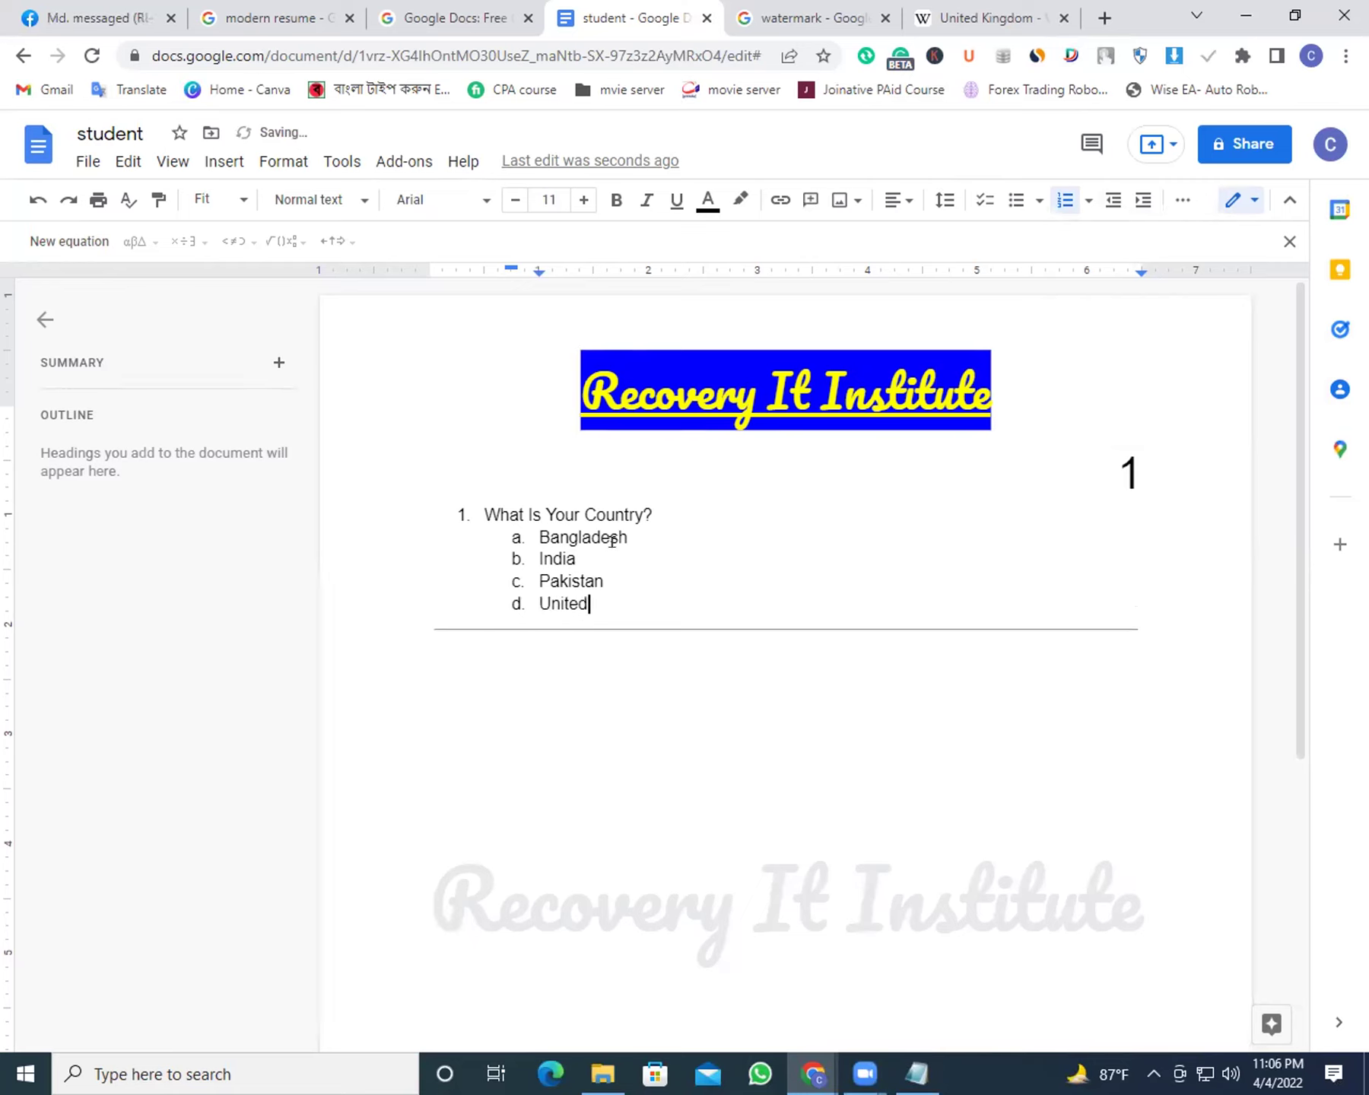
type(" state")
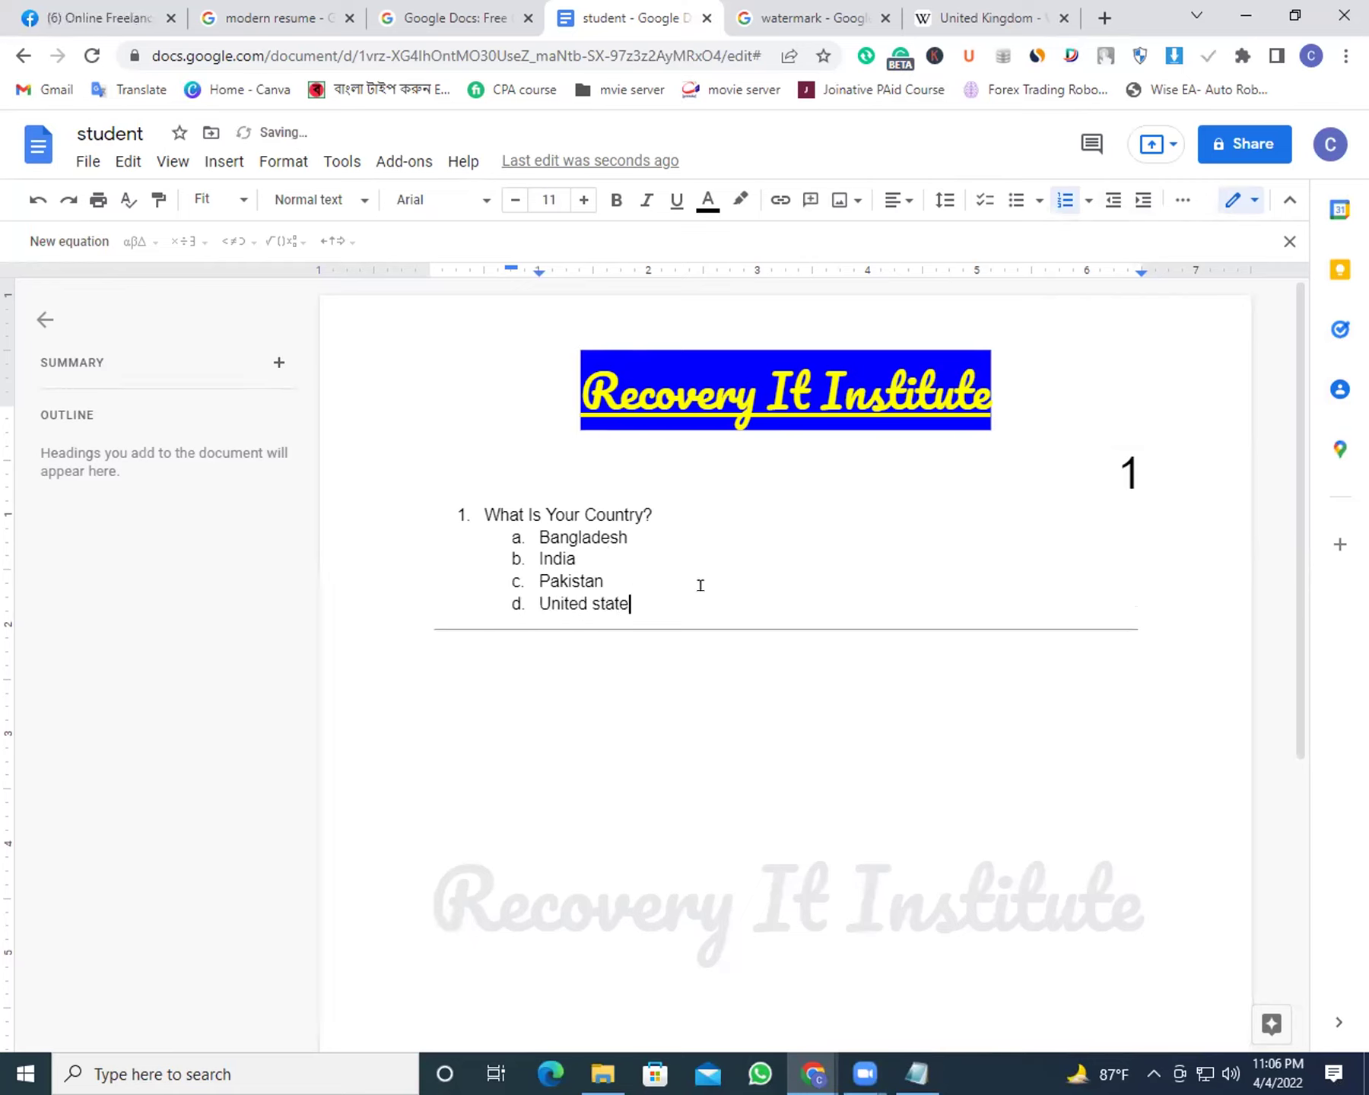
Decrease the indent of 'United state' so it becomes top-level numbered item 2
left_click_drag(699, 599, 510, 526)
left_click(511, 527)
left_click(732, 546)
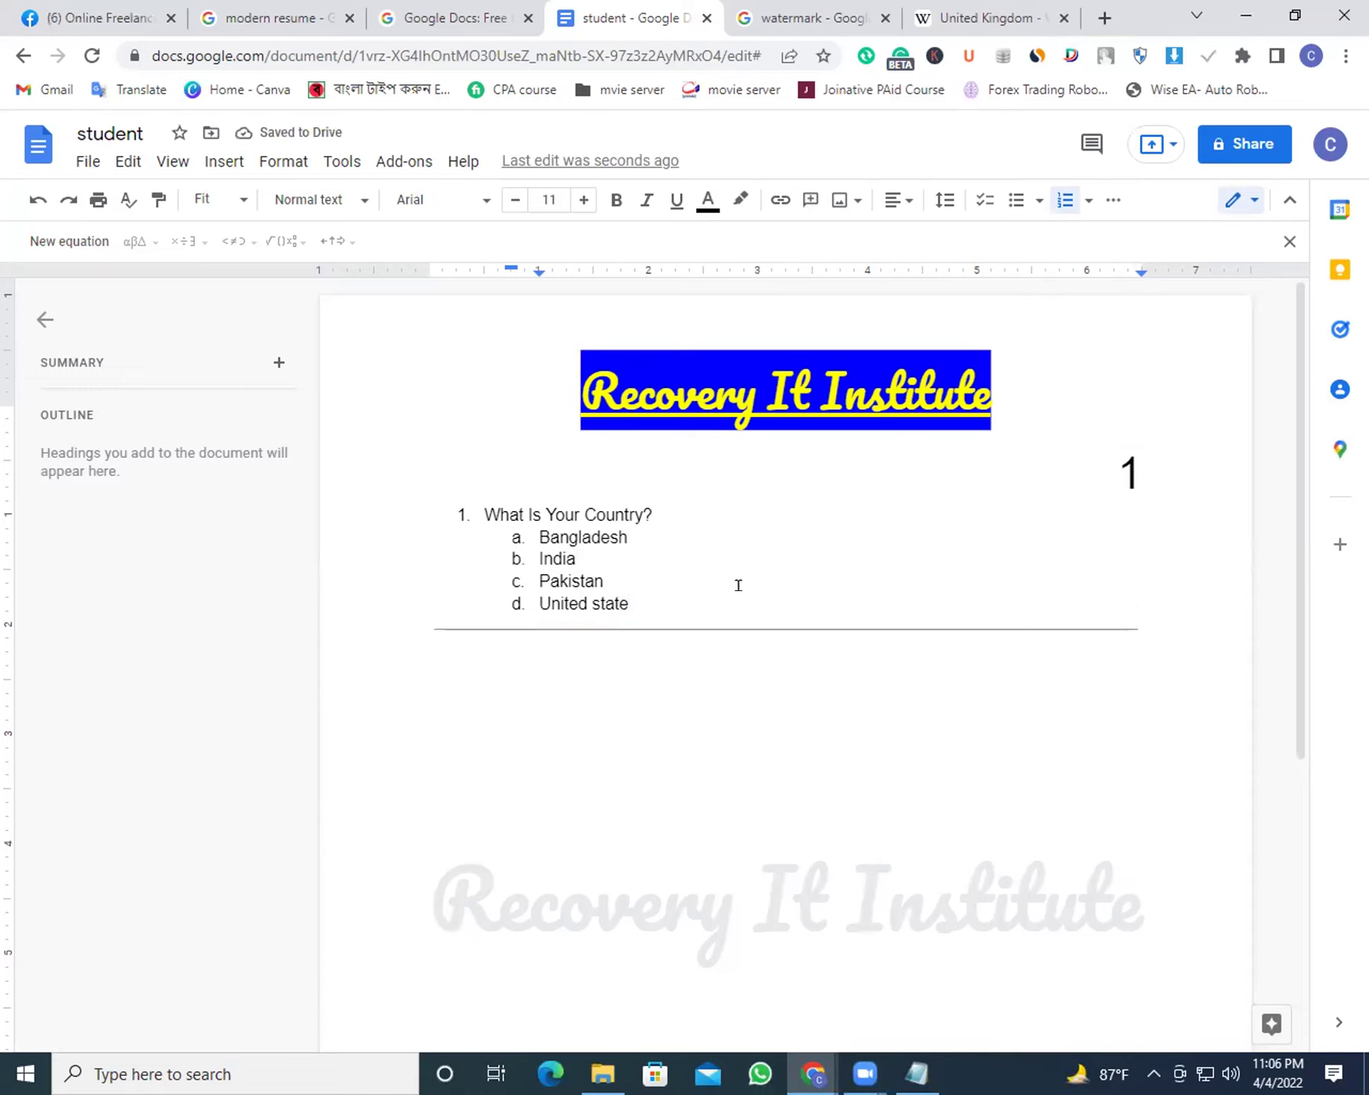
left_click(701, 600)
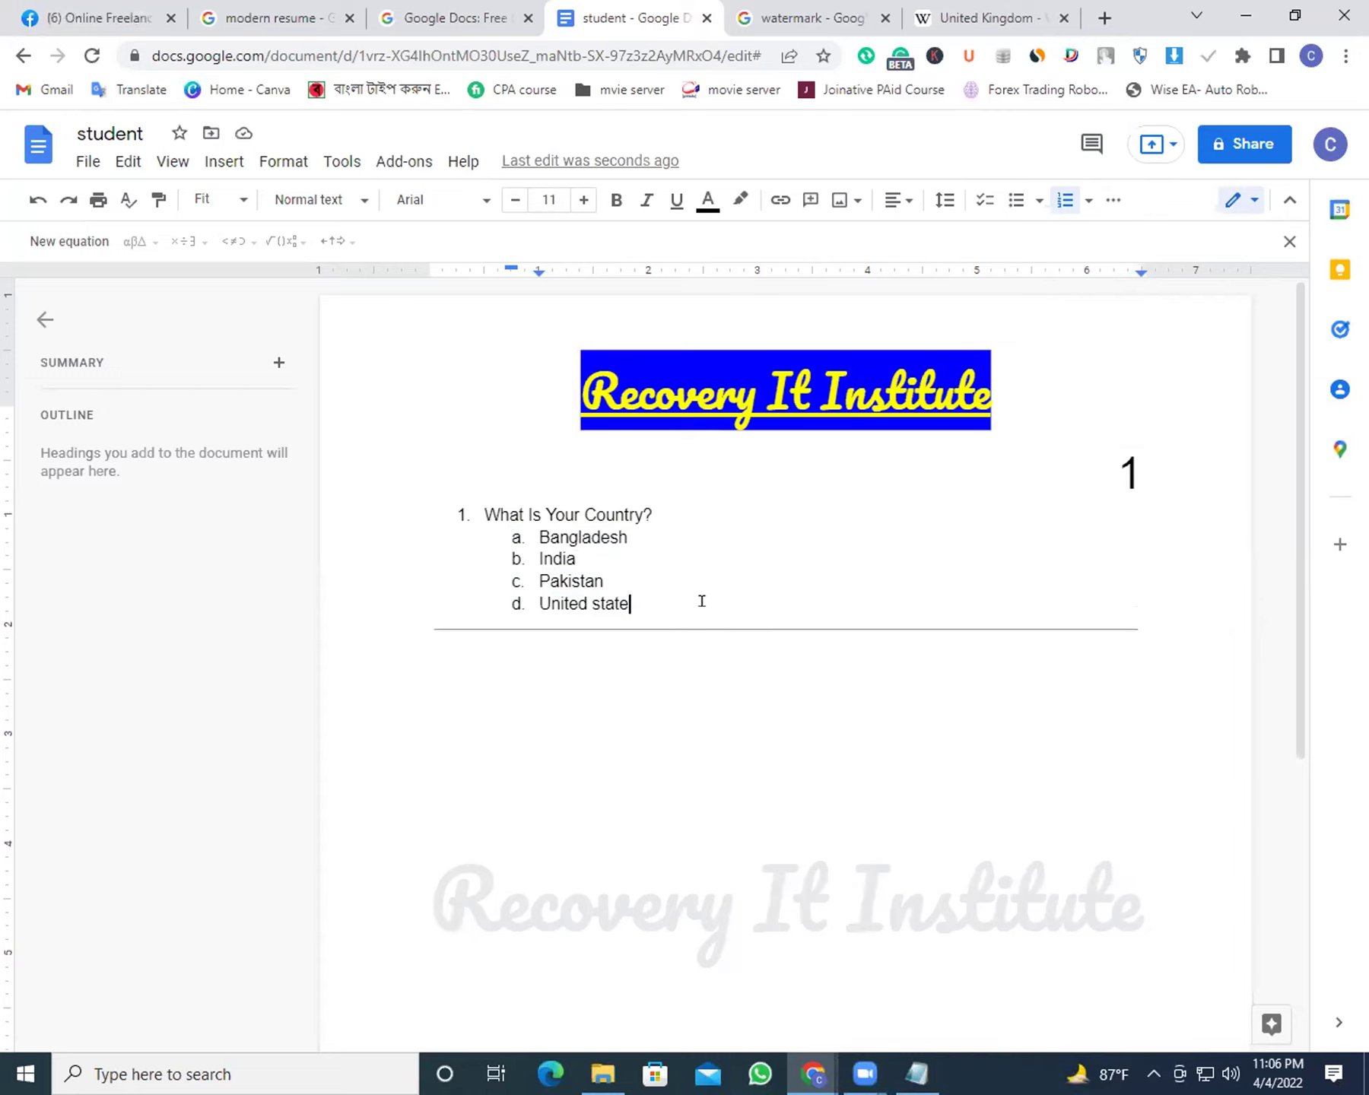
left_click(1108, 200)
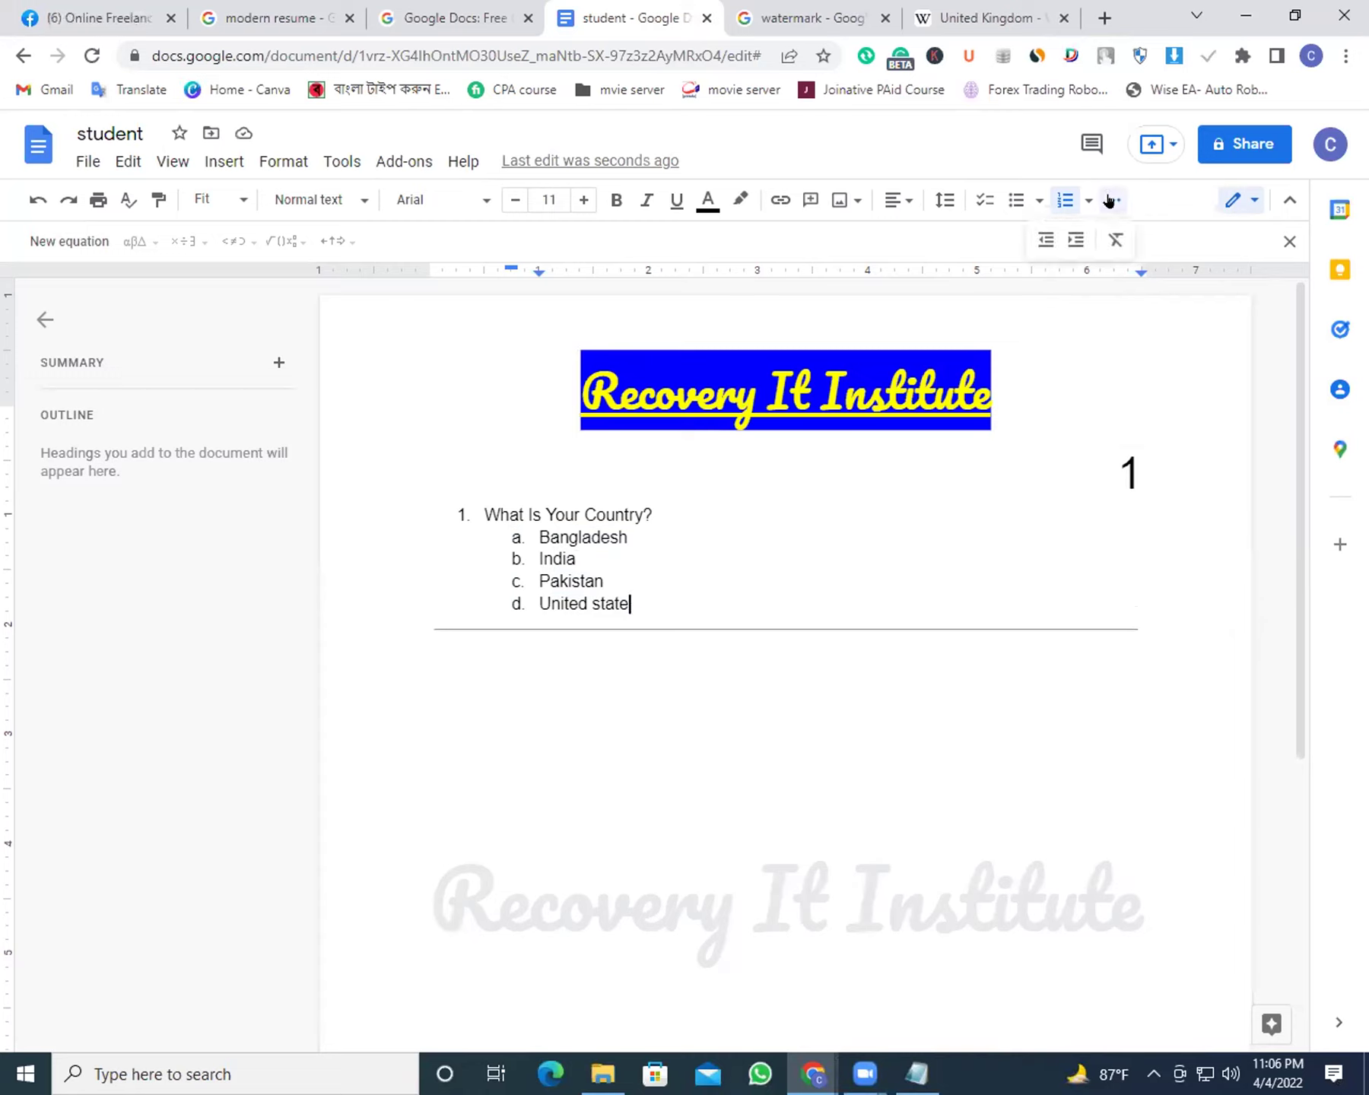
left_click(1046, 242)
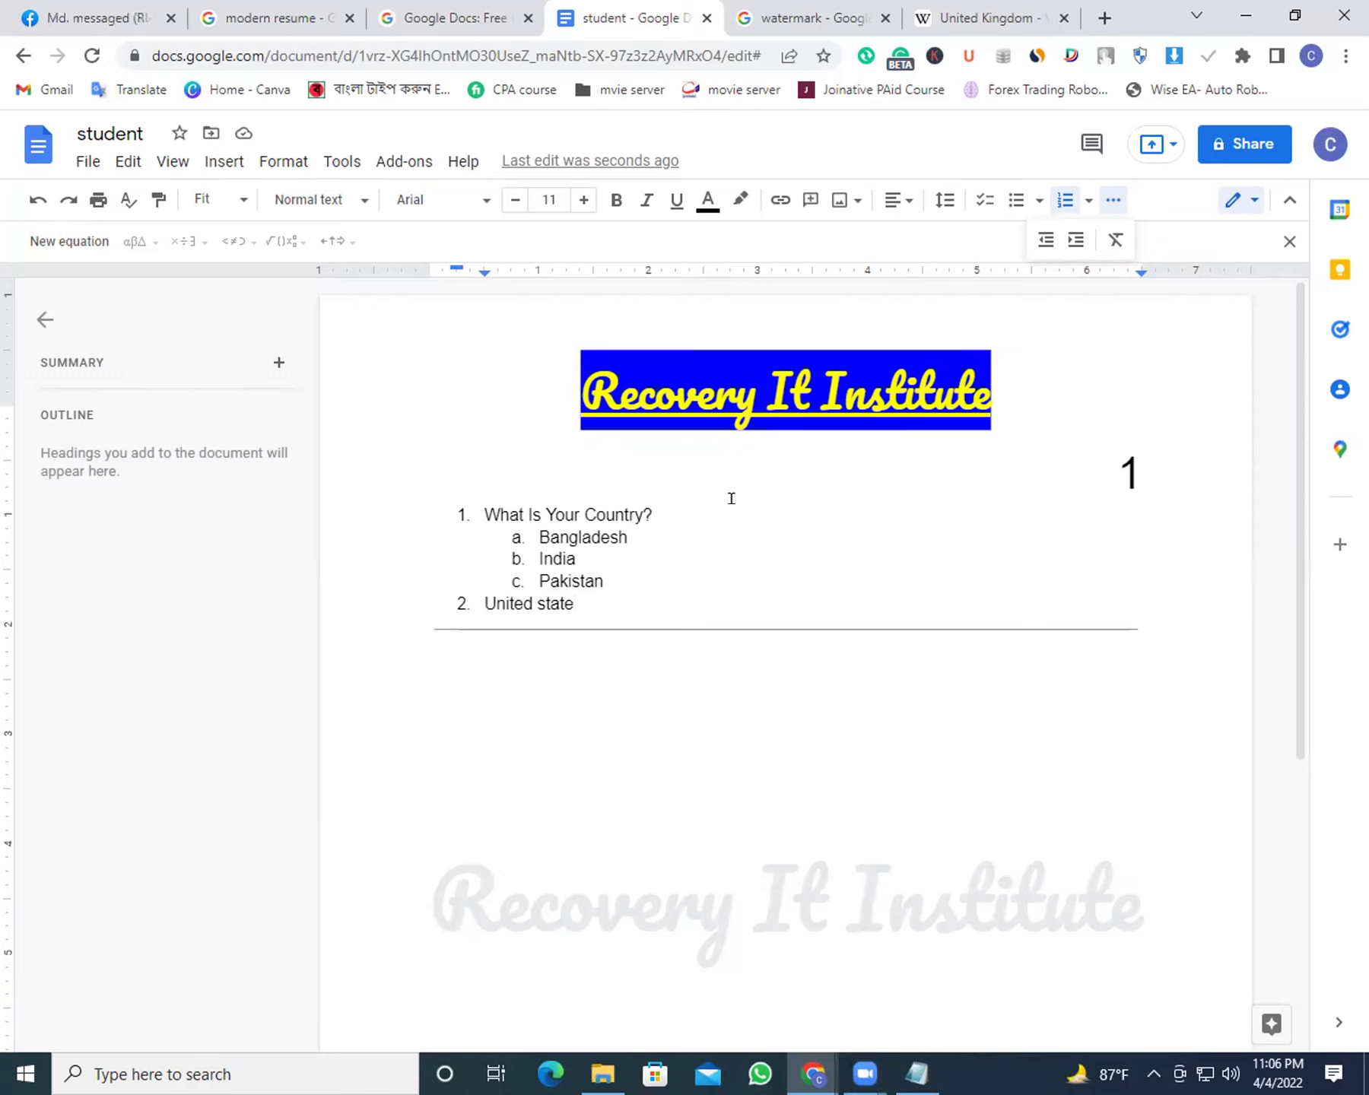
left_click(642, 627)
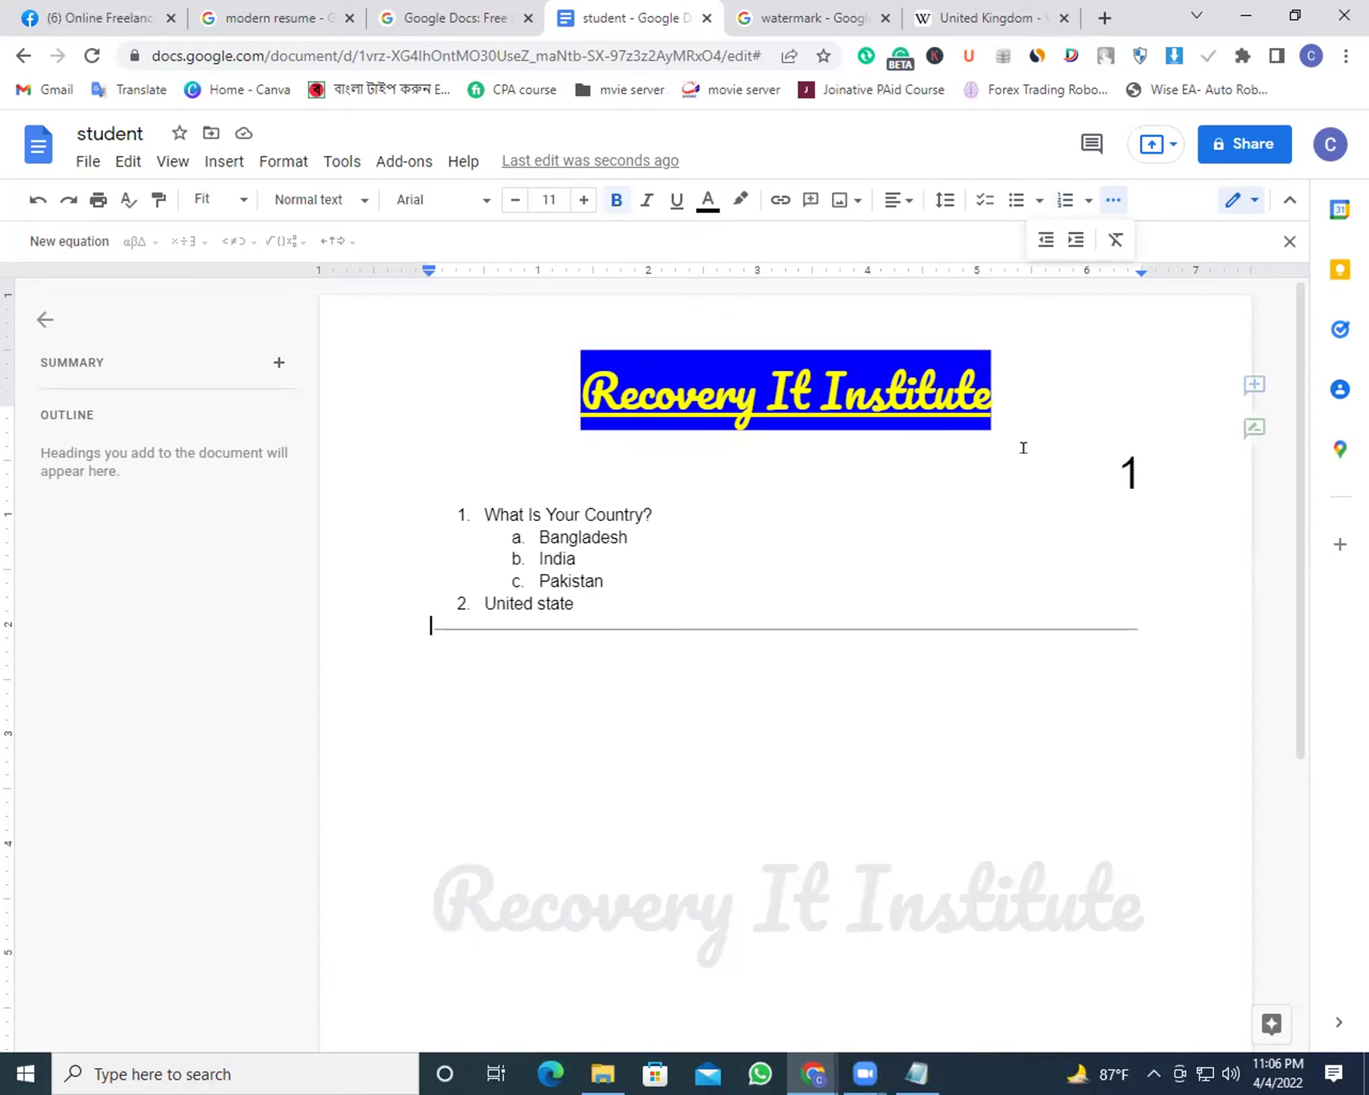
Run a spelling and grammar check on the document and close its result
left_click(321, 163)
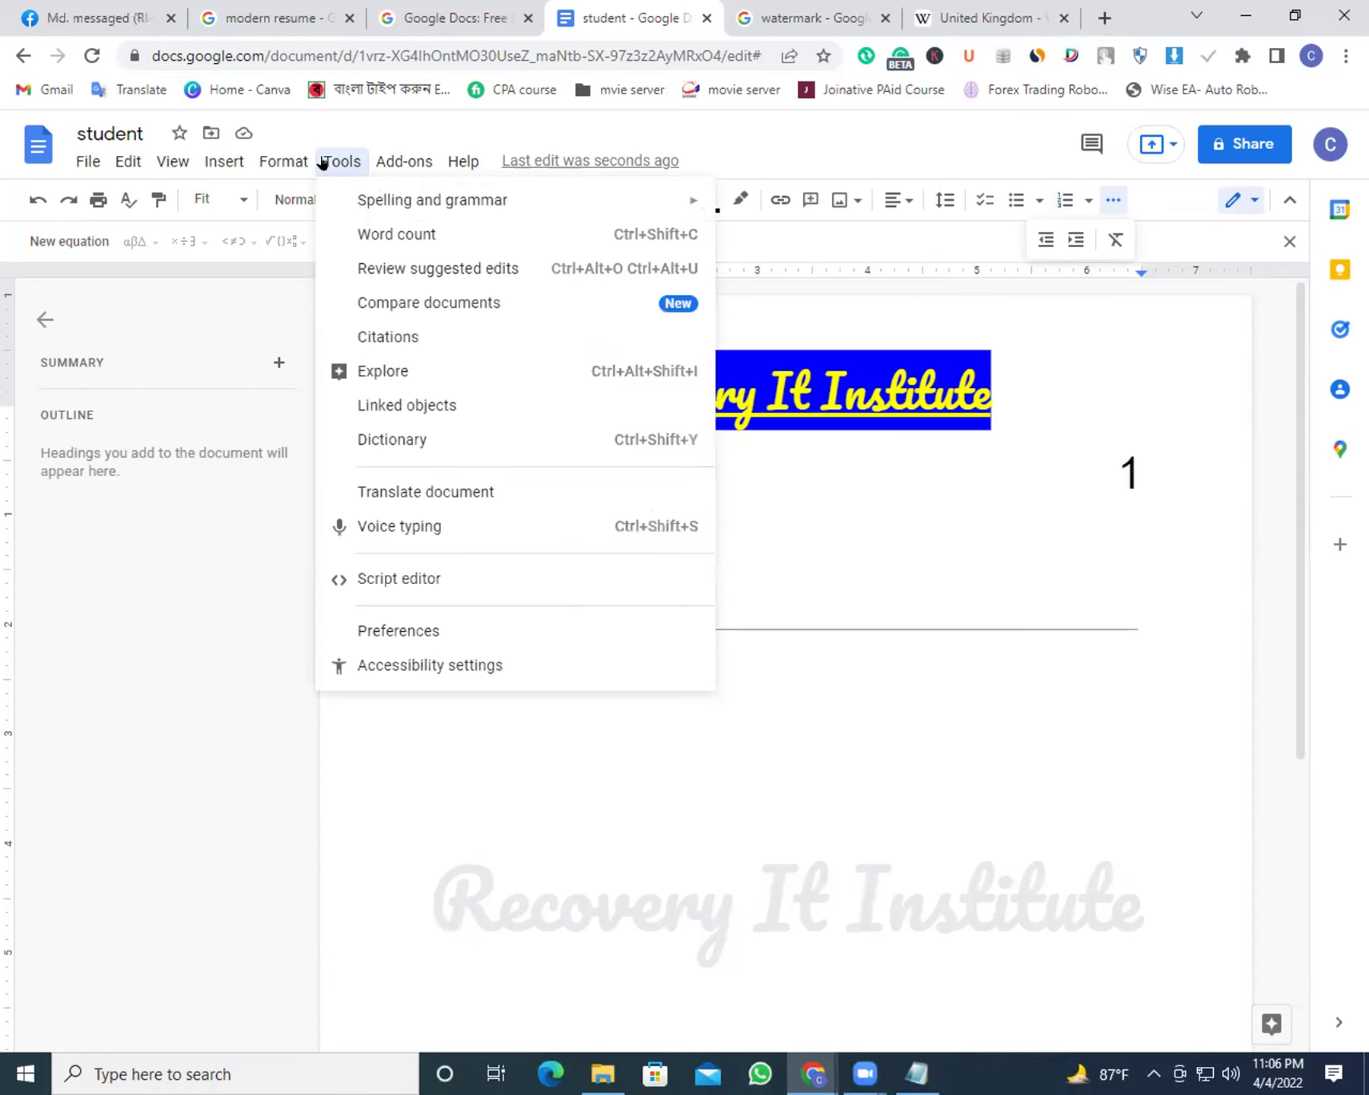
mouse_move(366, 200)
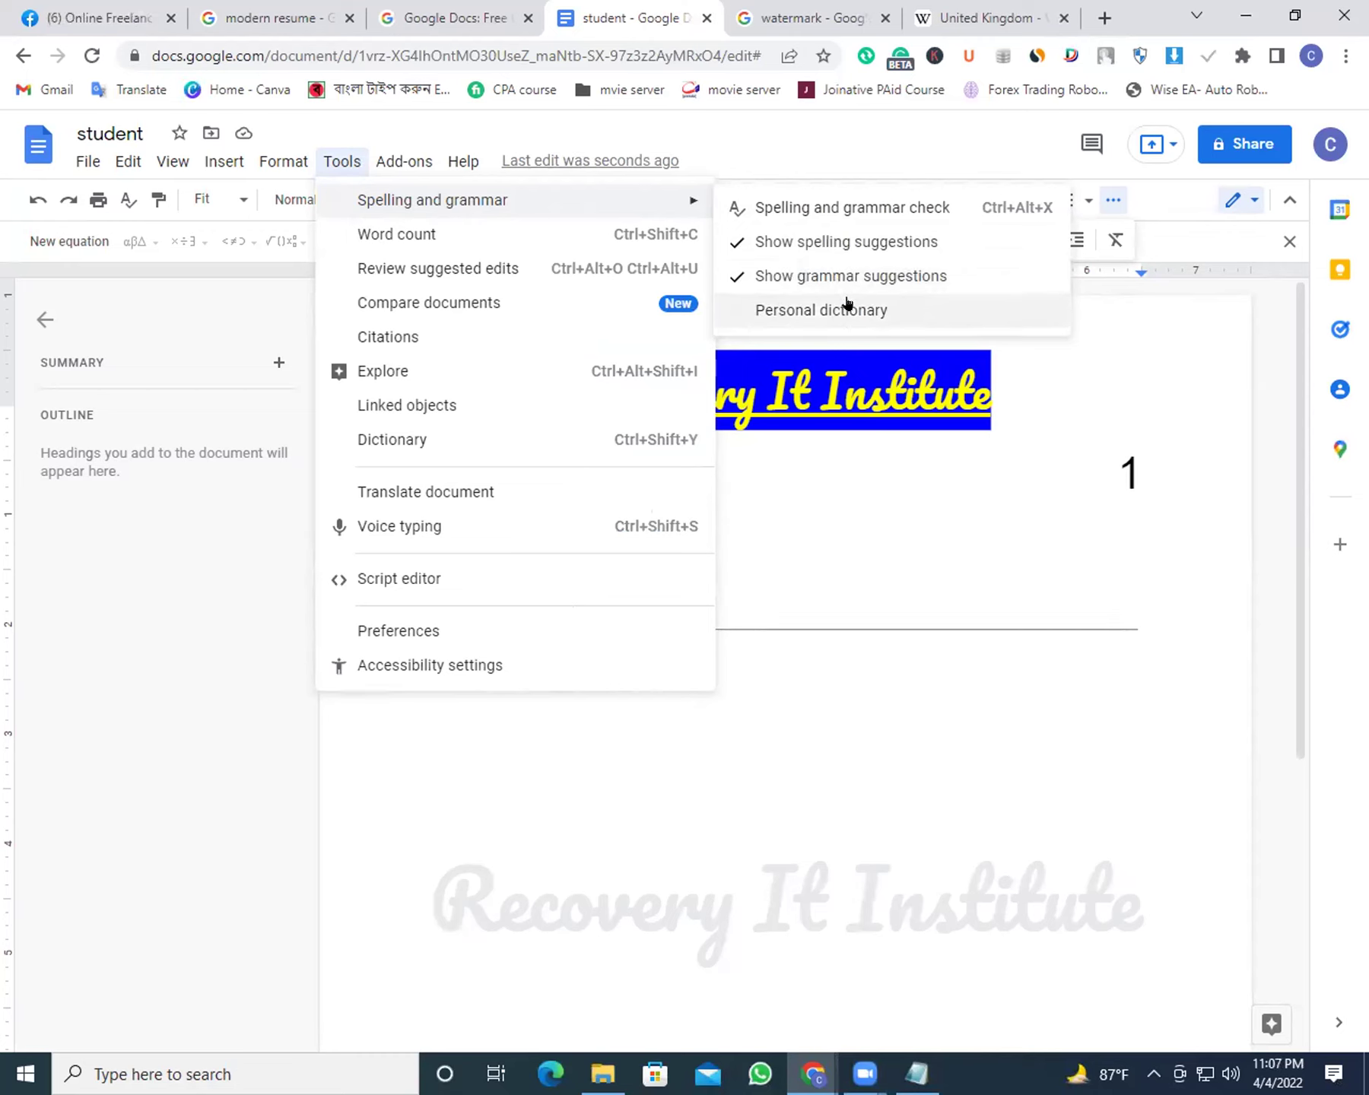
mouse_move(404, 162)
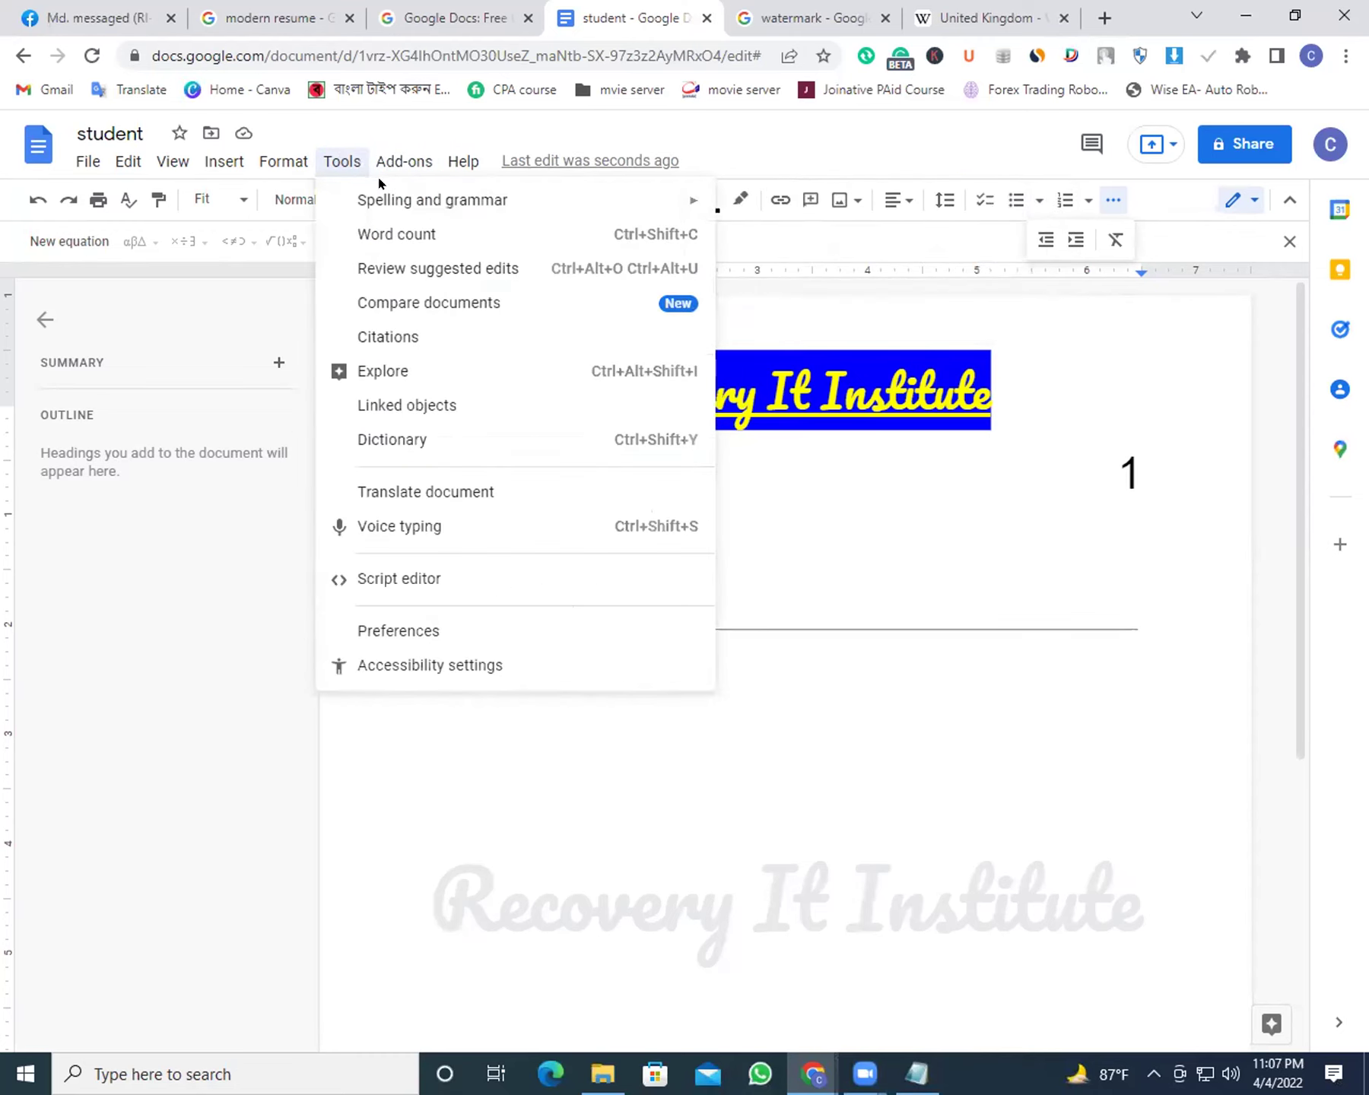
mouse_move(344, 160)
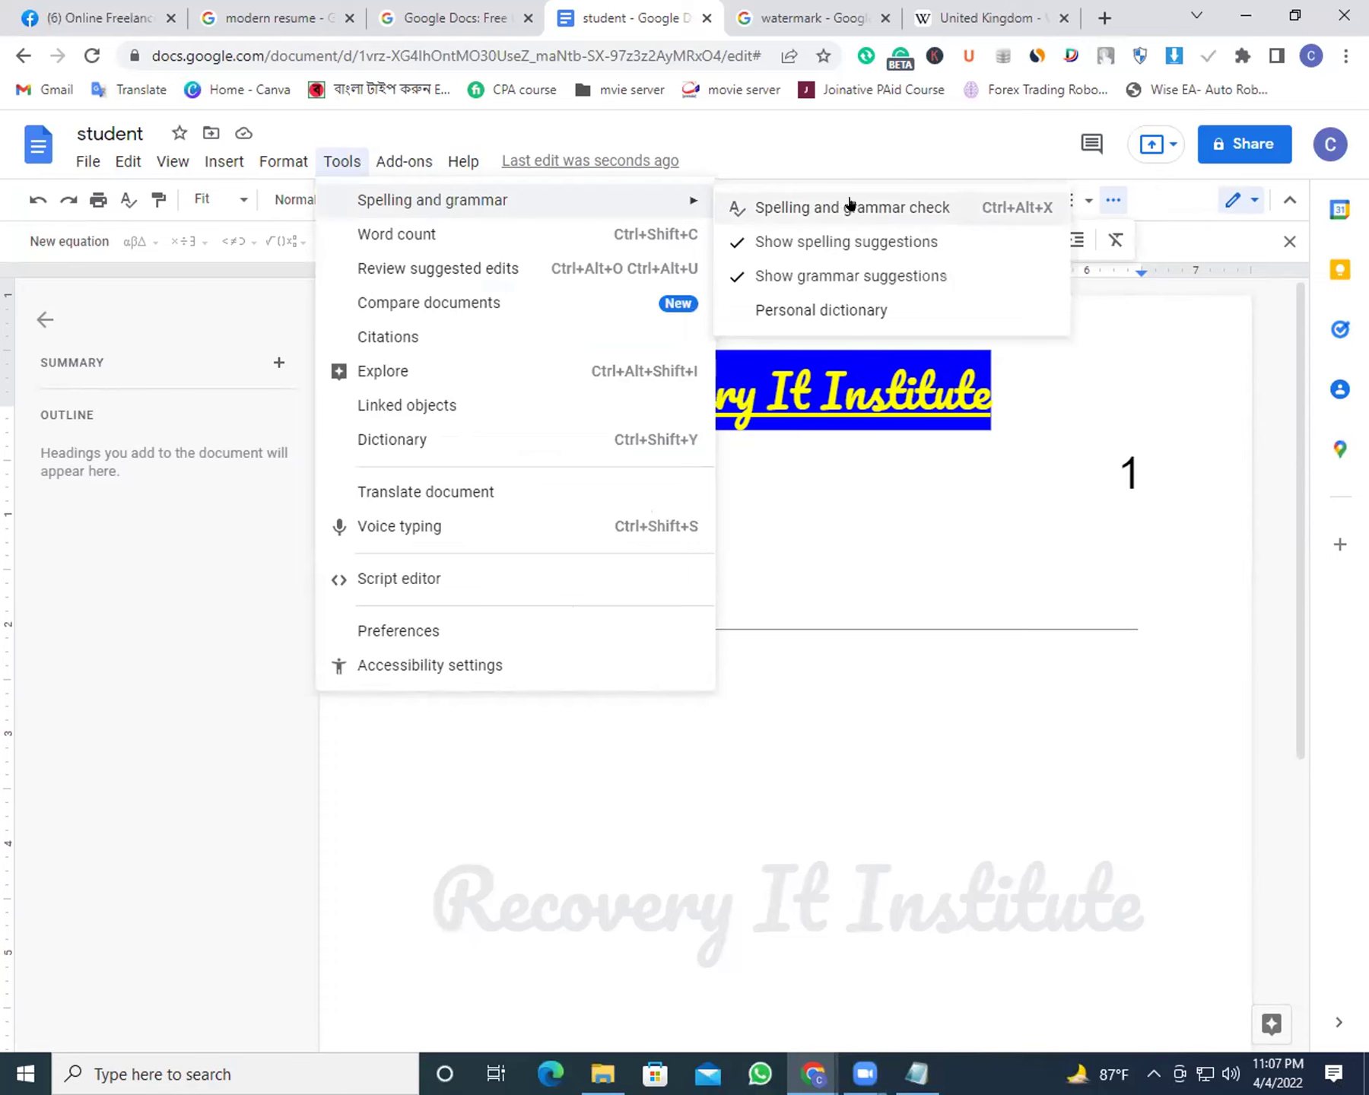
left_click(878, 202)
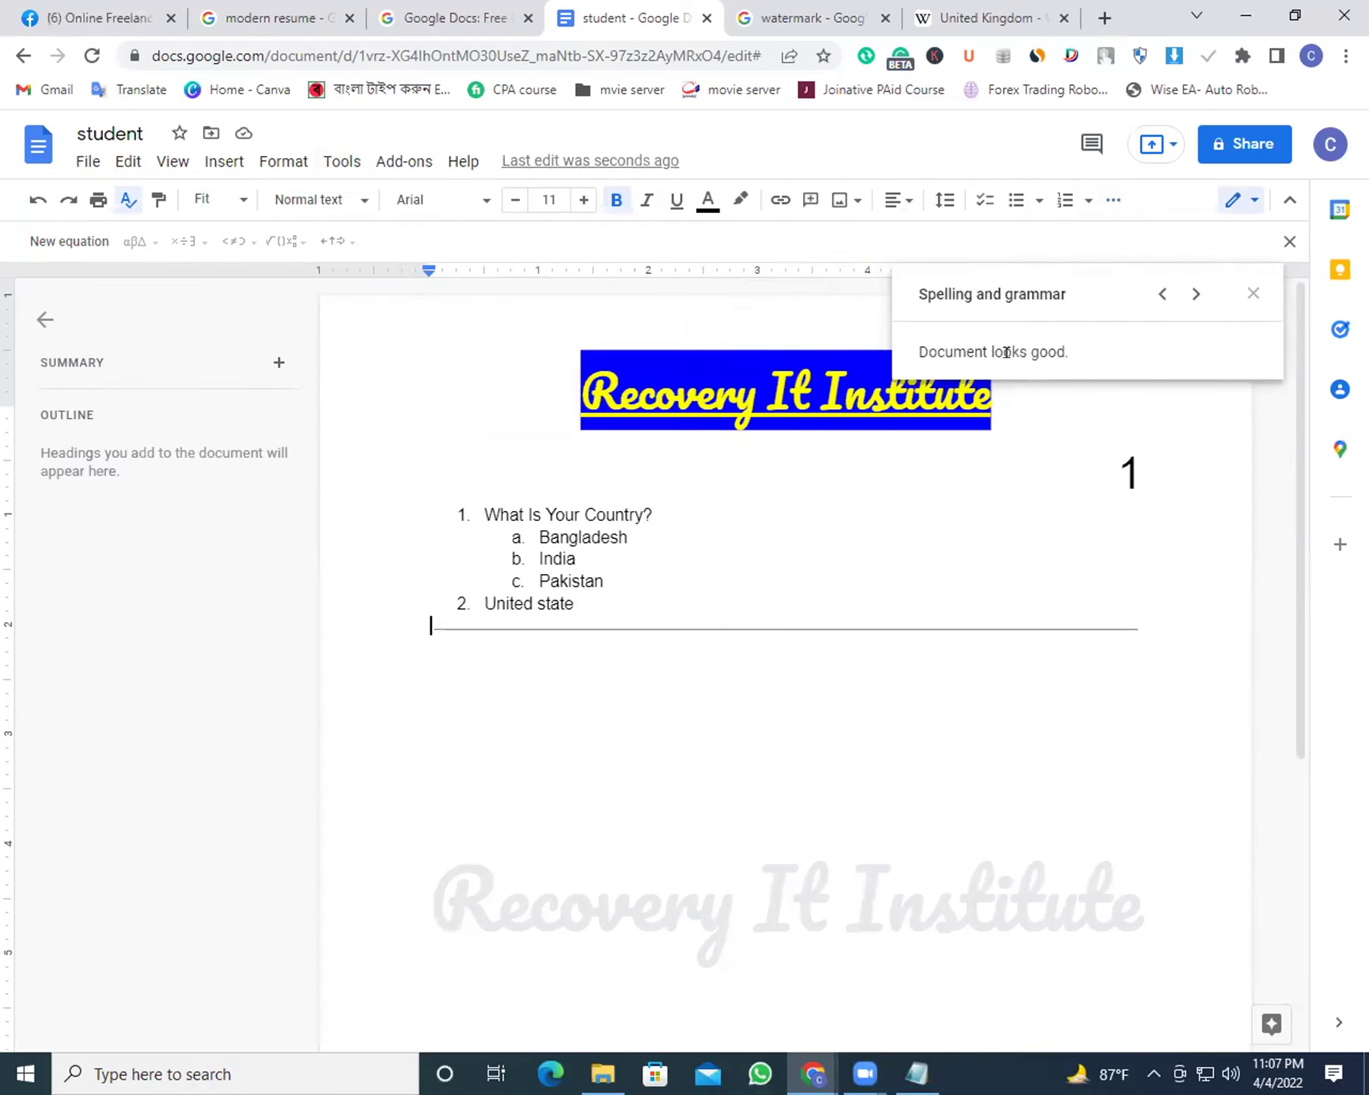
left_click_drag(953, 352, 1078, 356)
left_click(788, 497)
Append 'sdfklgjf lksrf dfgsdgds gsh' after Pakistan and rerun the spelling and grammar check
left_click(628, 581)
type("sdfklgjf")
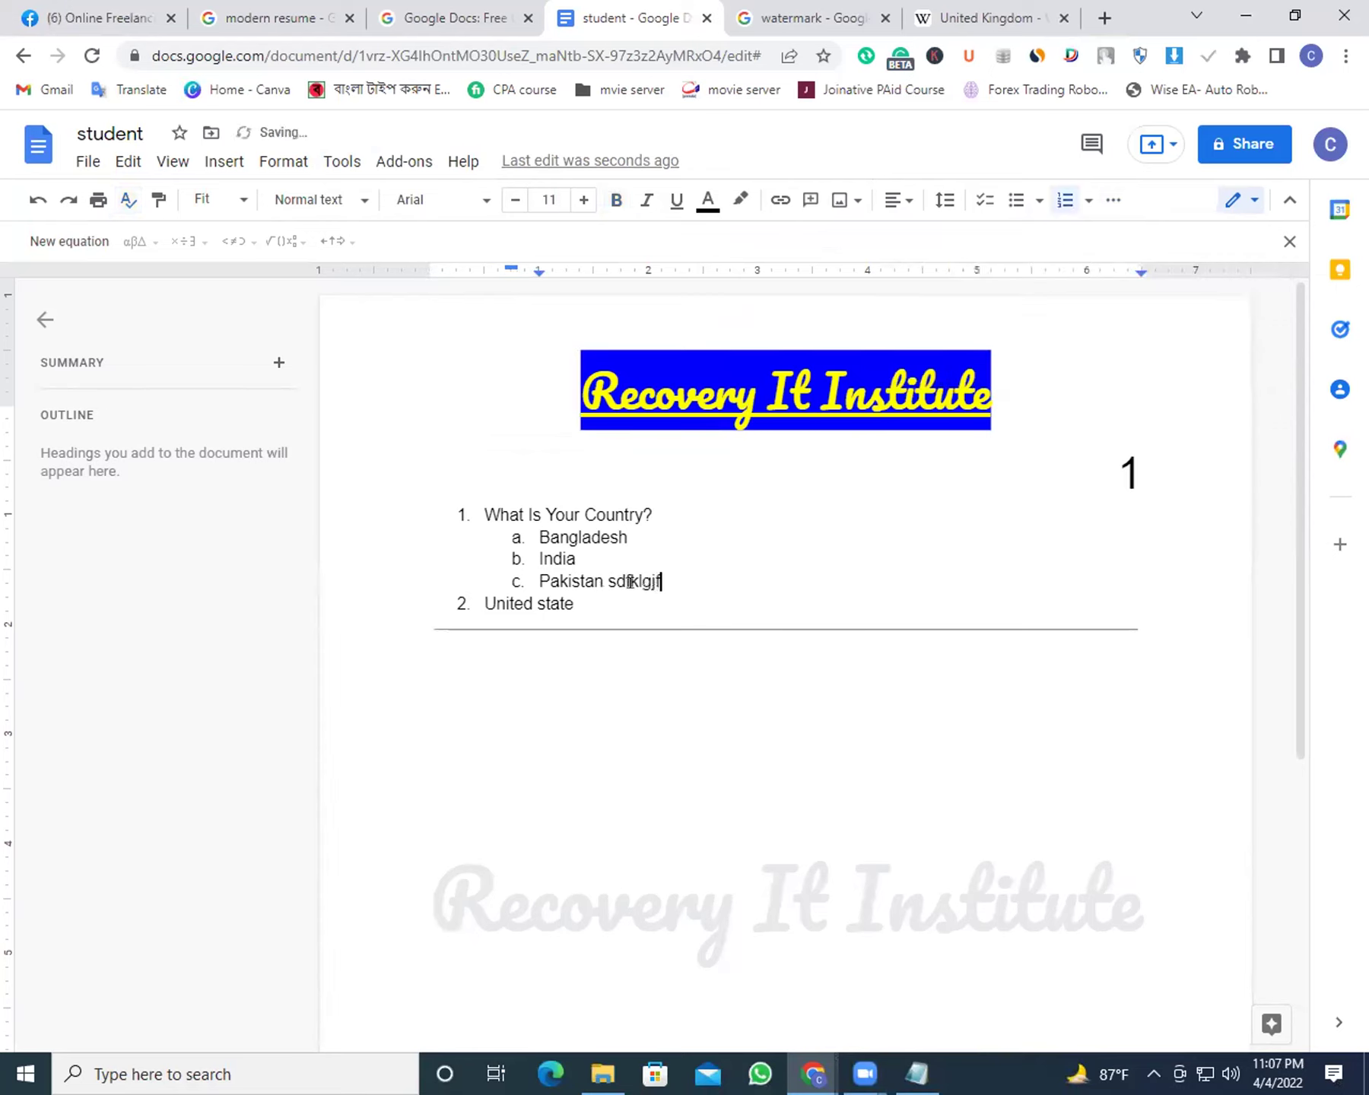
type(" lksrf dfgsdgds gsh")
left_click(284, 161)
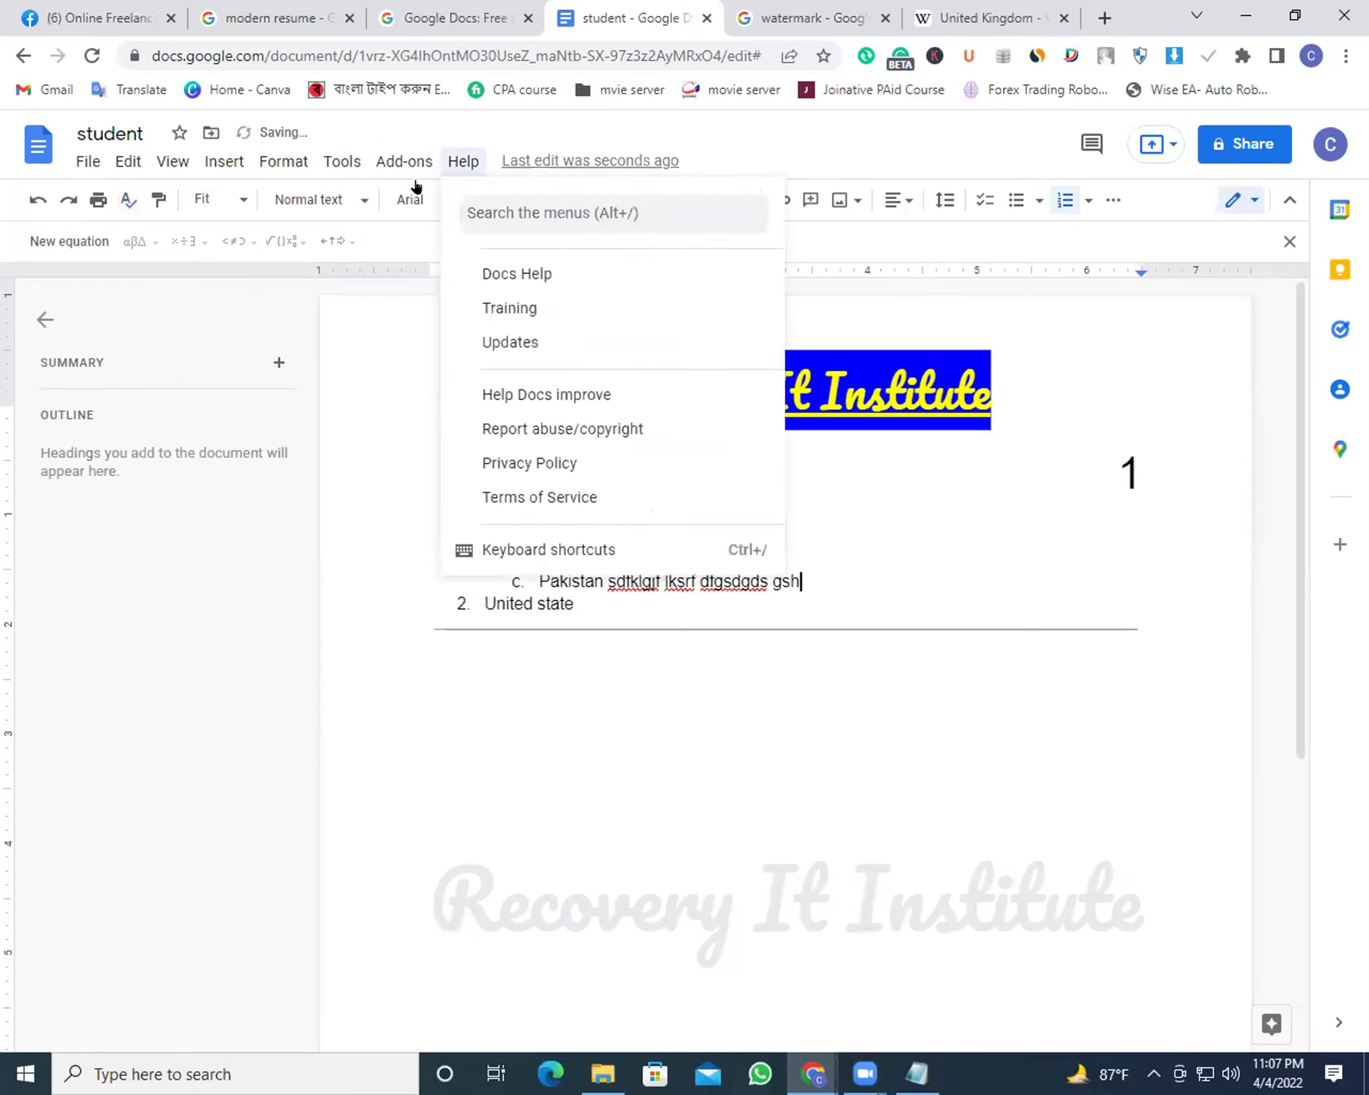
mouse_move(626, 200)
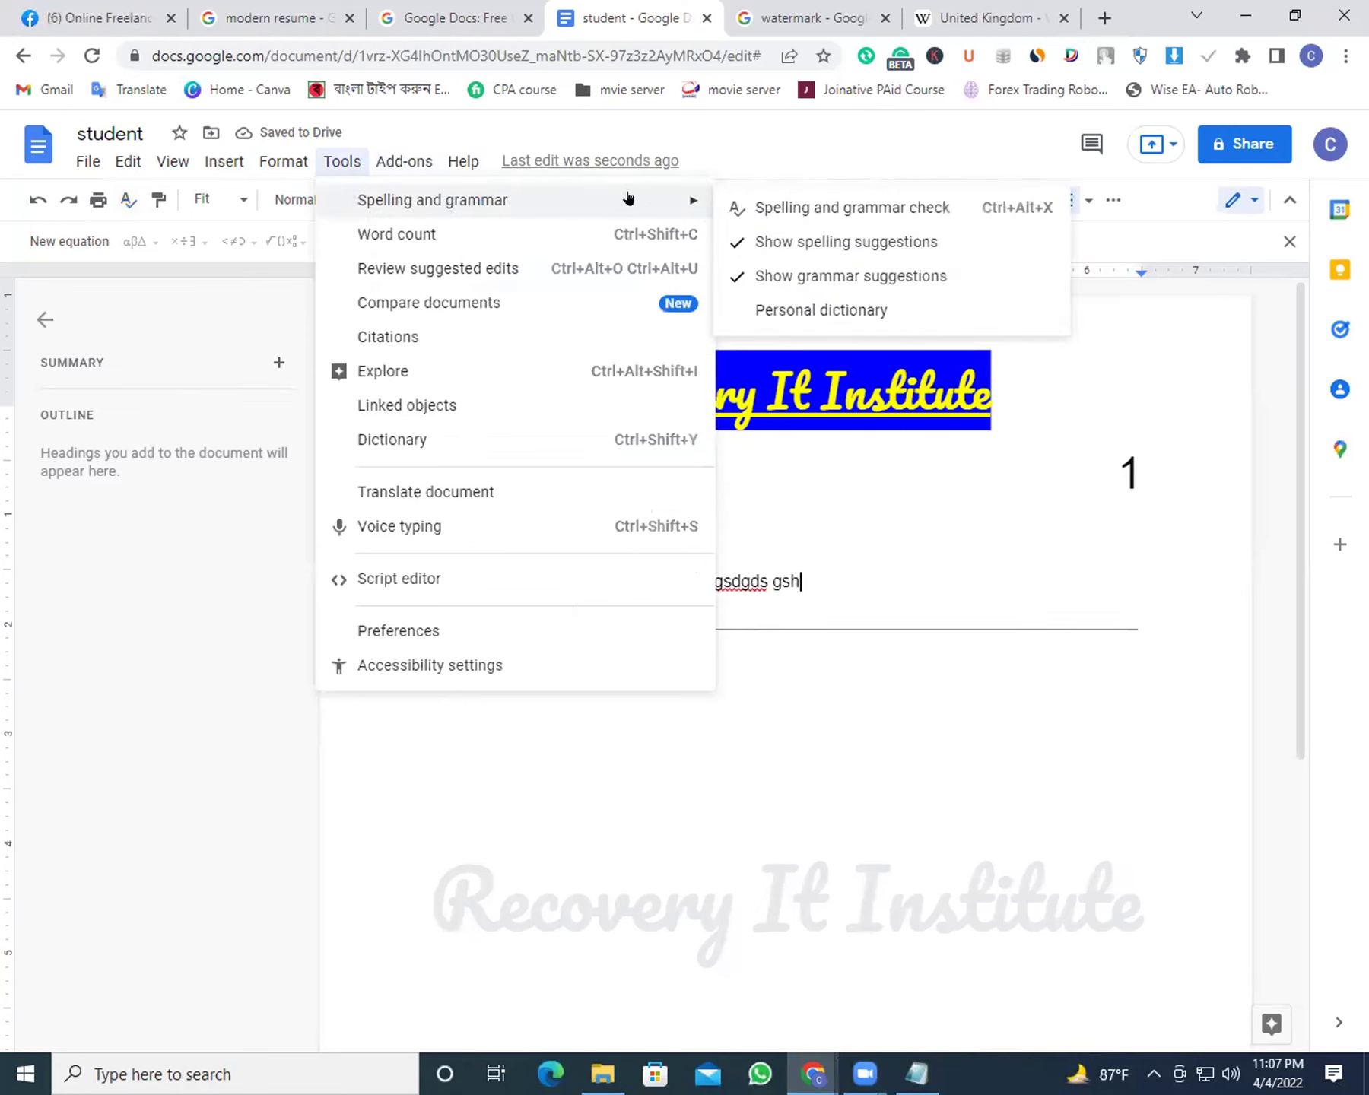
left_click(792, 202)
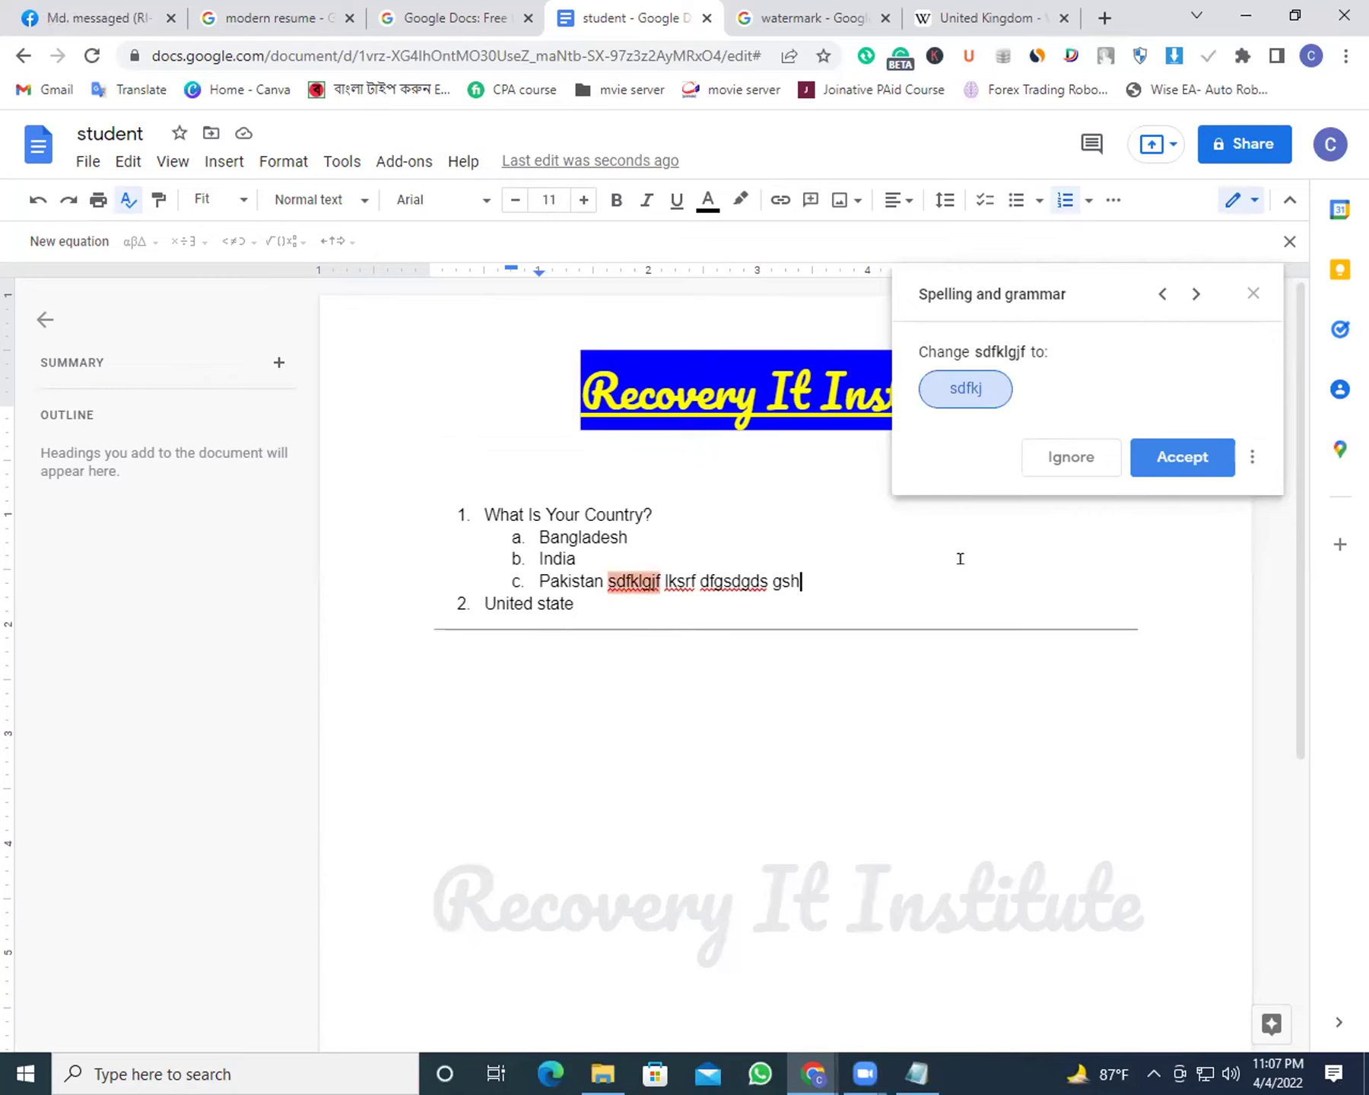
Close the spelling panel and run Tools > Review suggested edits, which reports none
left_click(1251, 294)
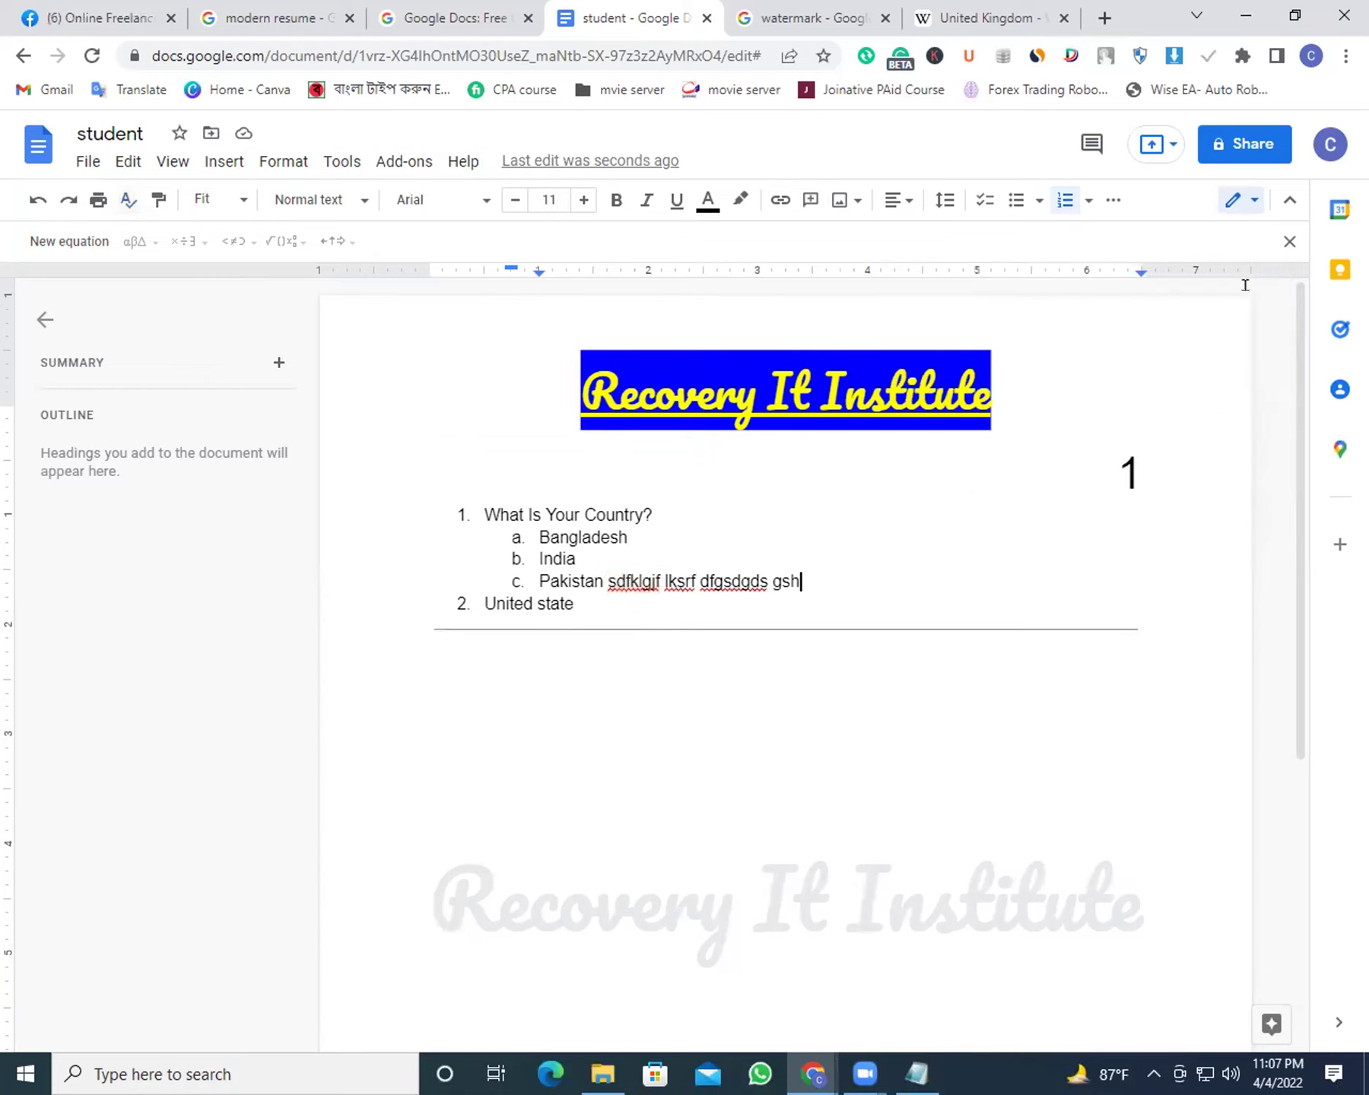
left_click(342, 161)
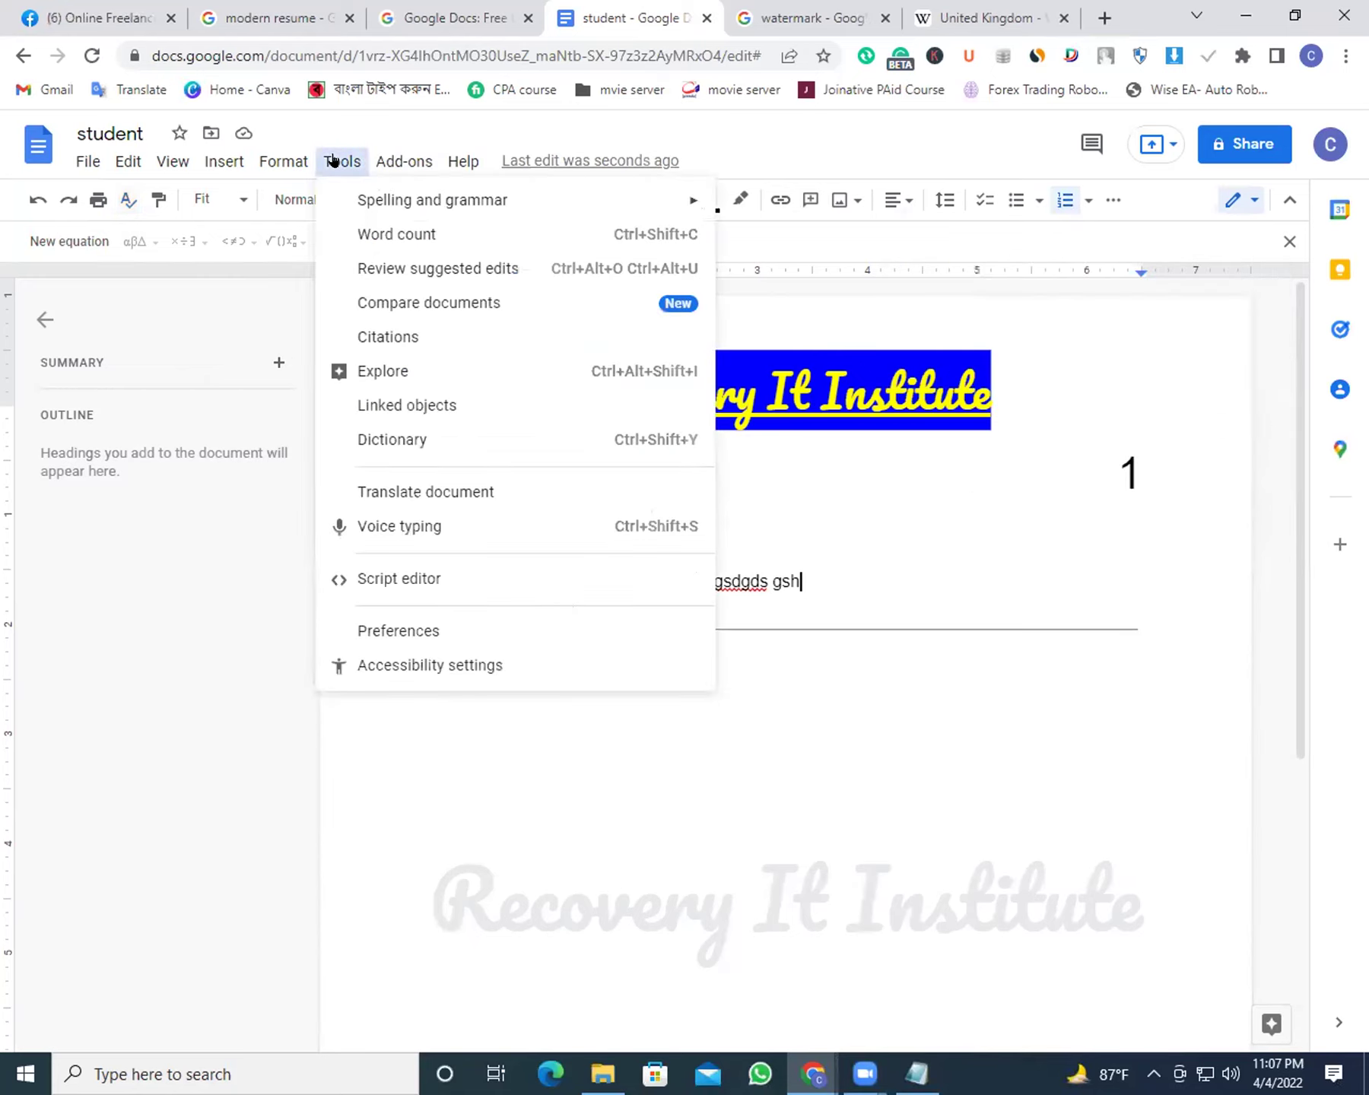
left_click(390, 268)
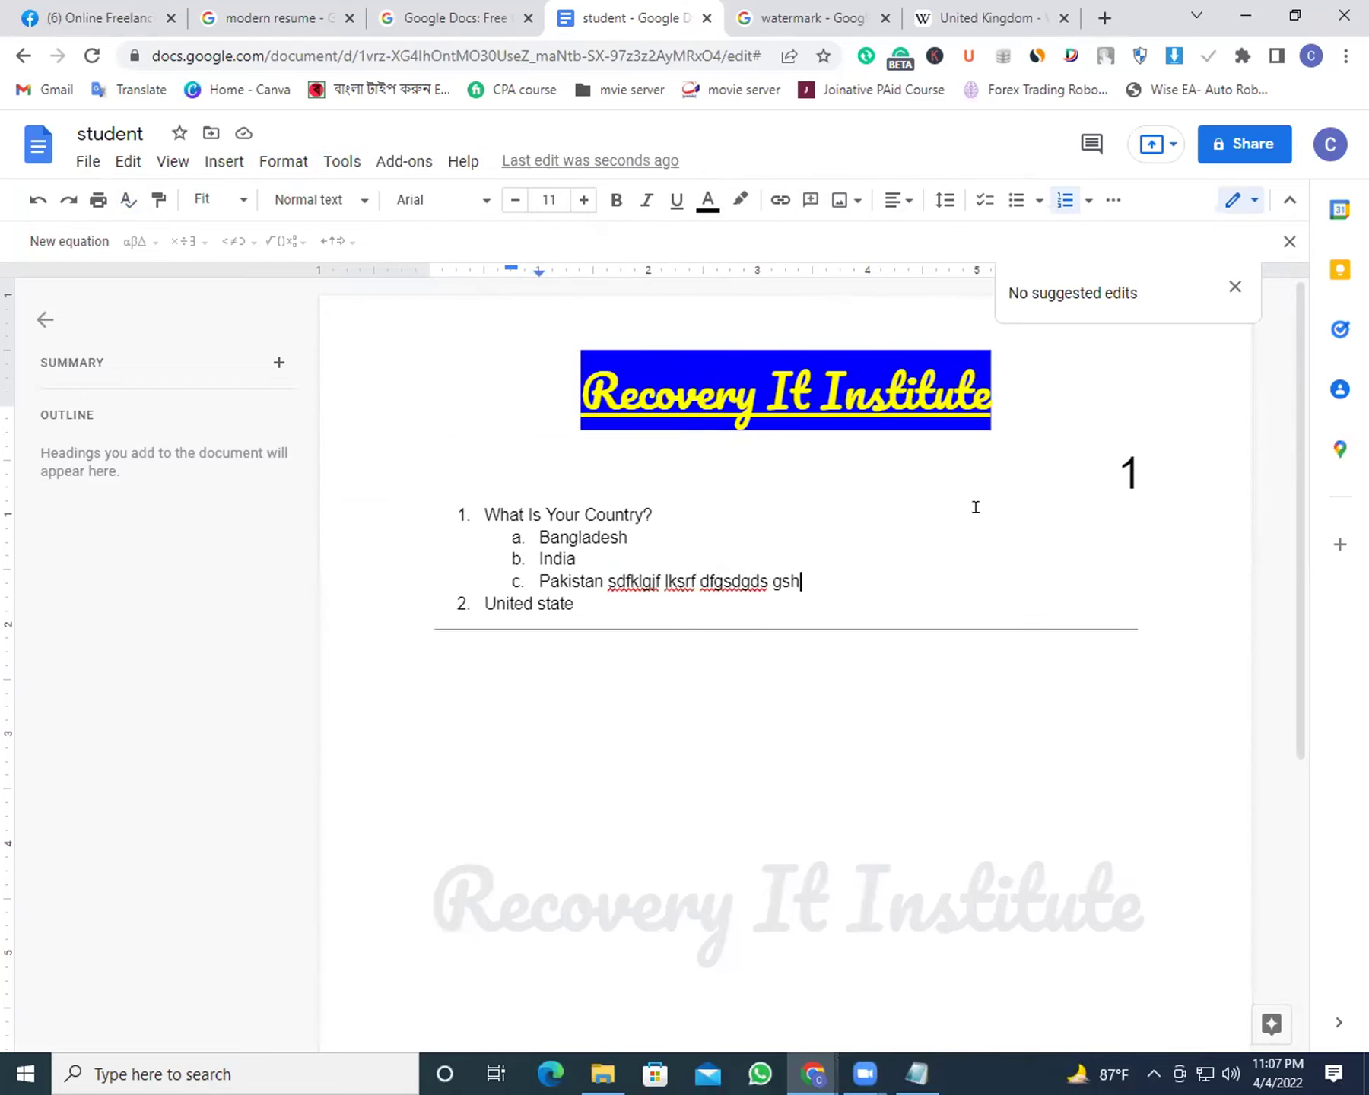
left_click_drag(1151, 293, 1041, 379)
left_click(1087, 276)
left_click(334, 164)
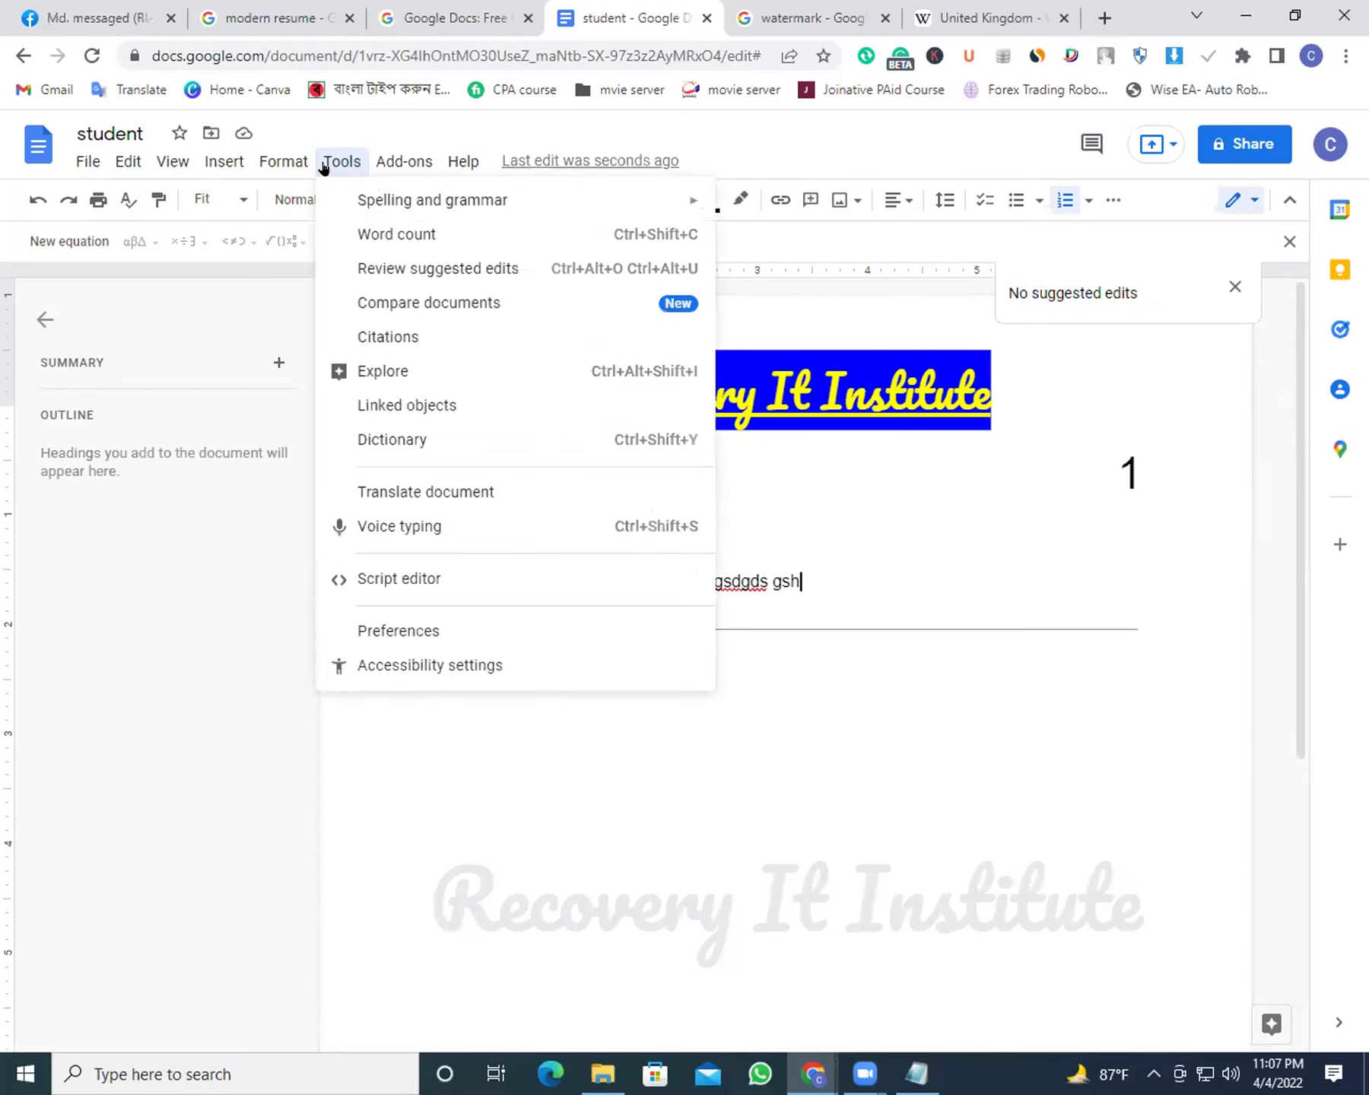
left_click(423, 334)
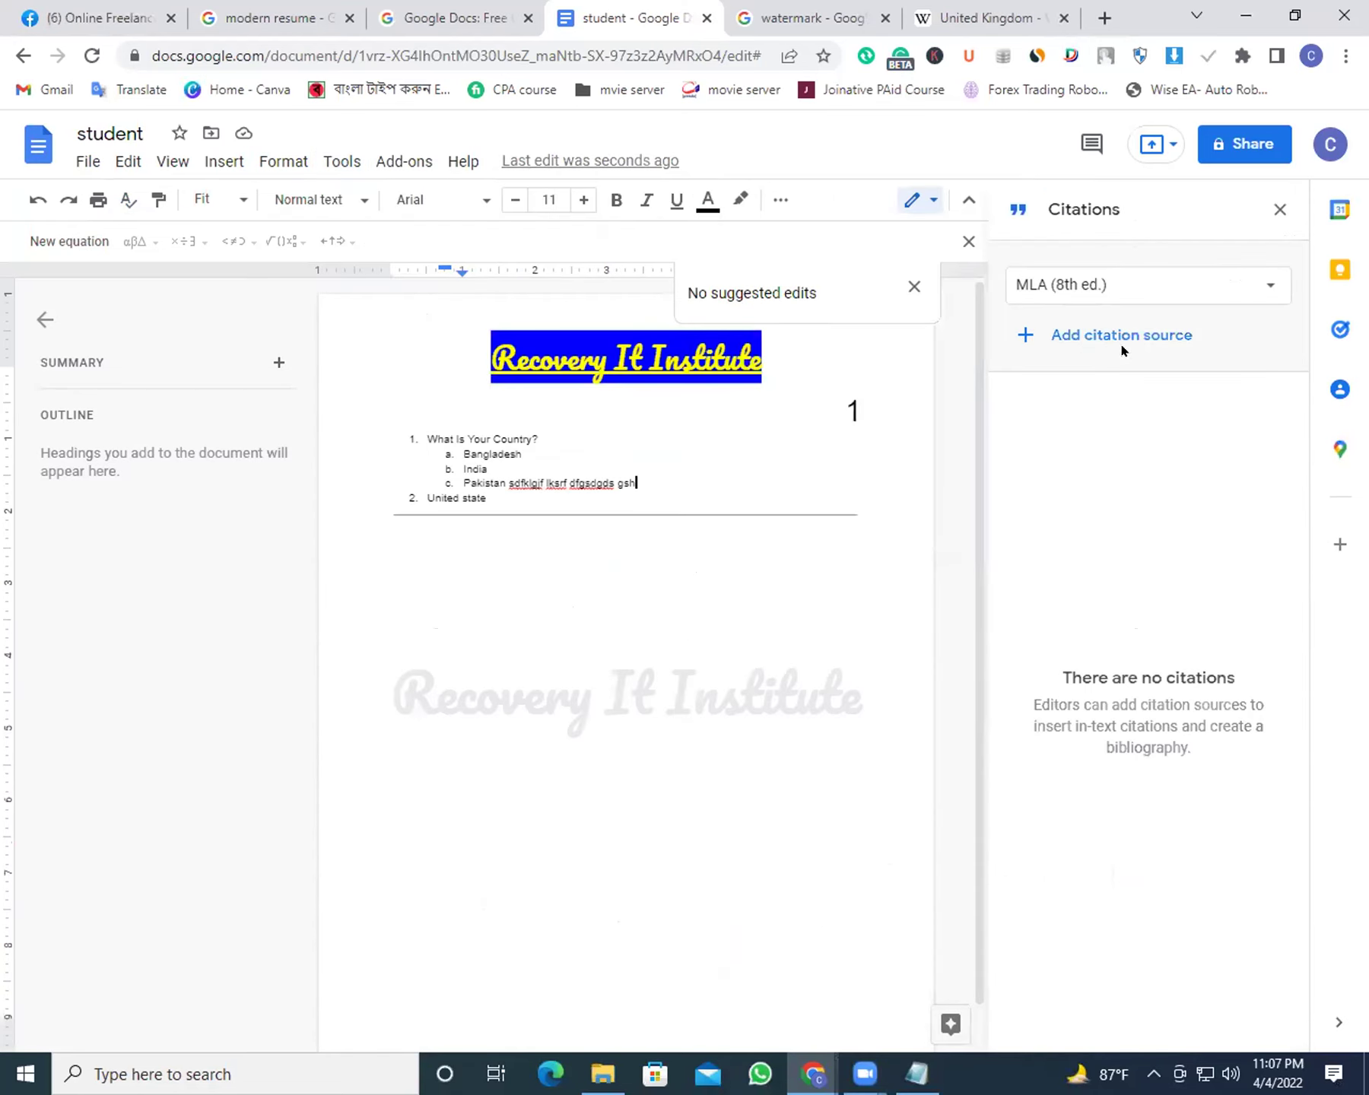
left_click(1072, 340)
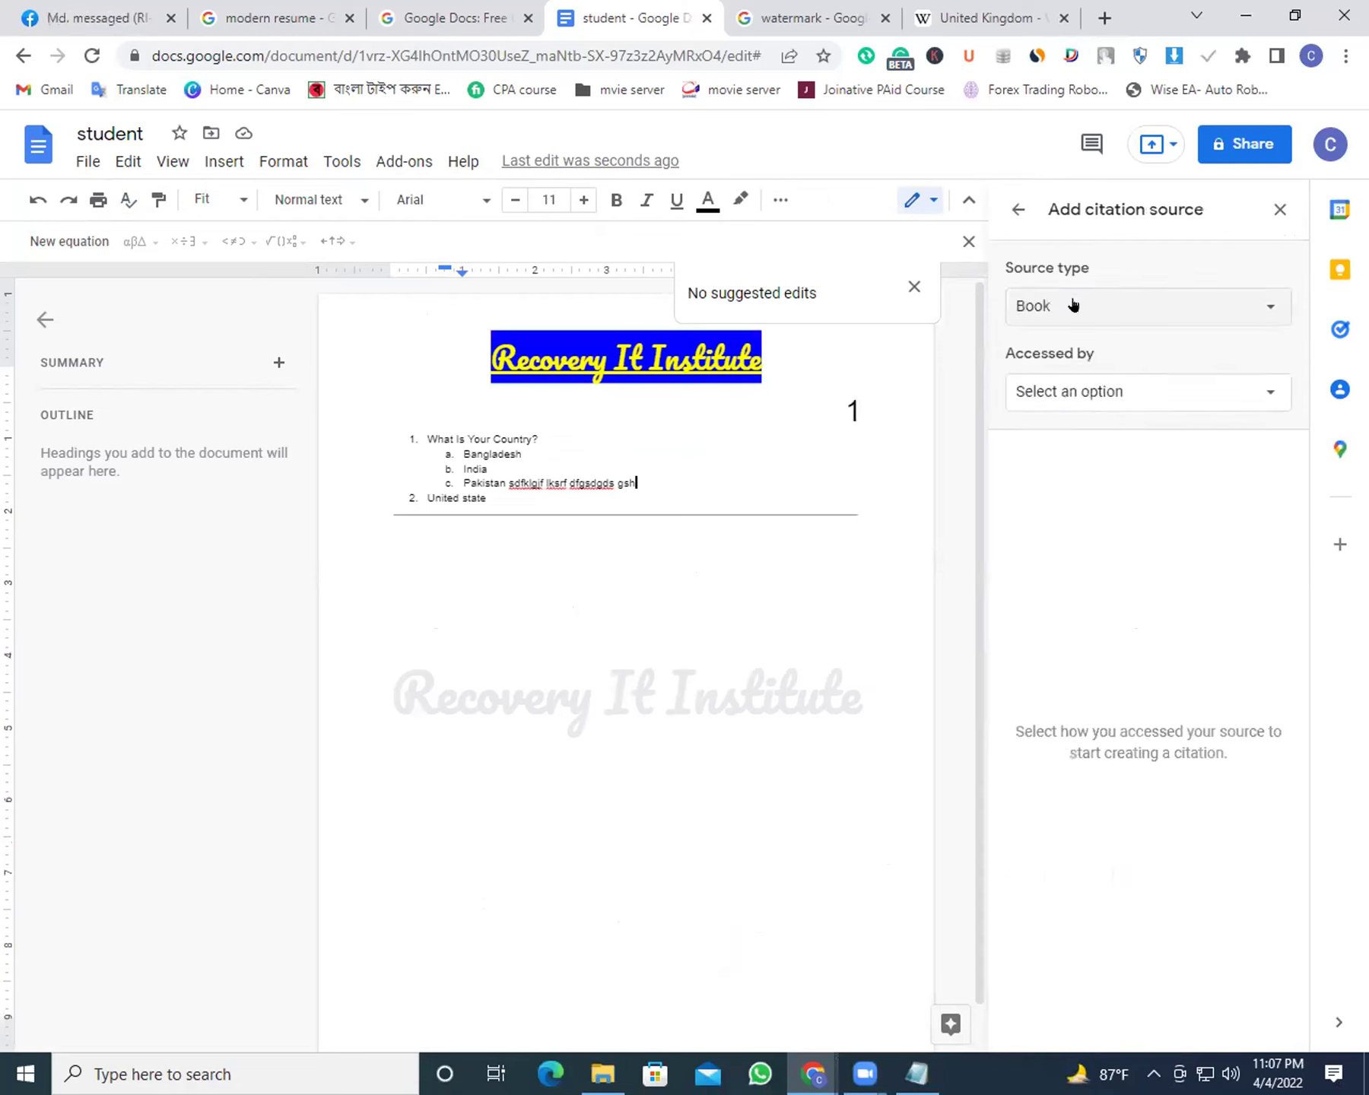
left_click(1072, 305)
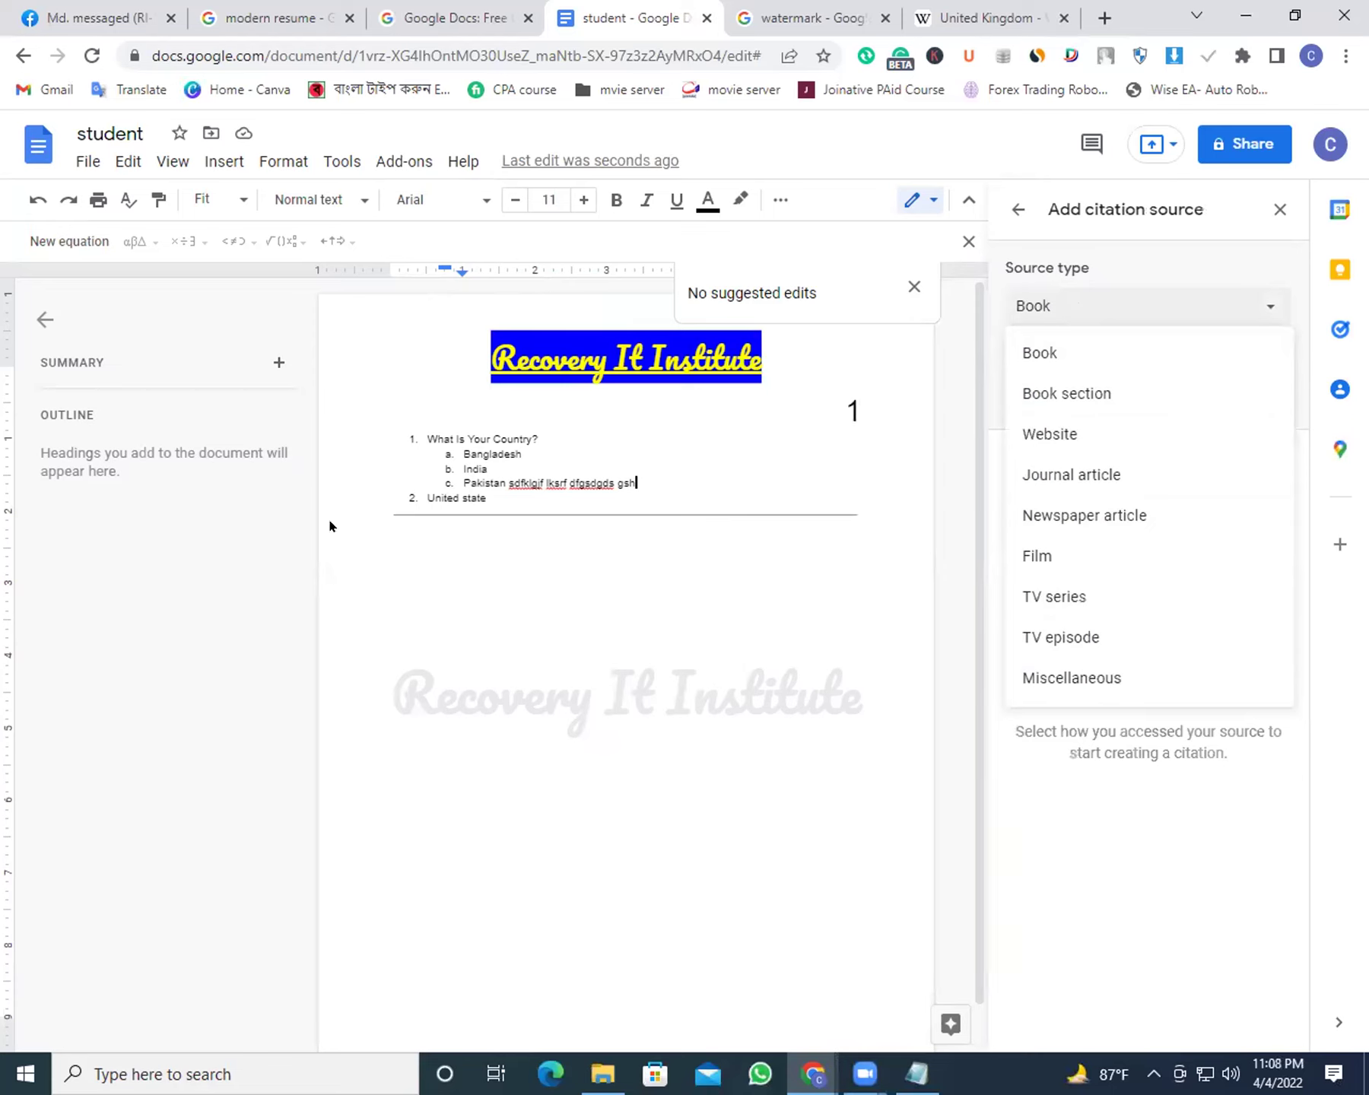
left_click_drag(1097, 269, 1008, 255)
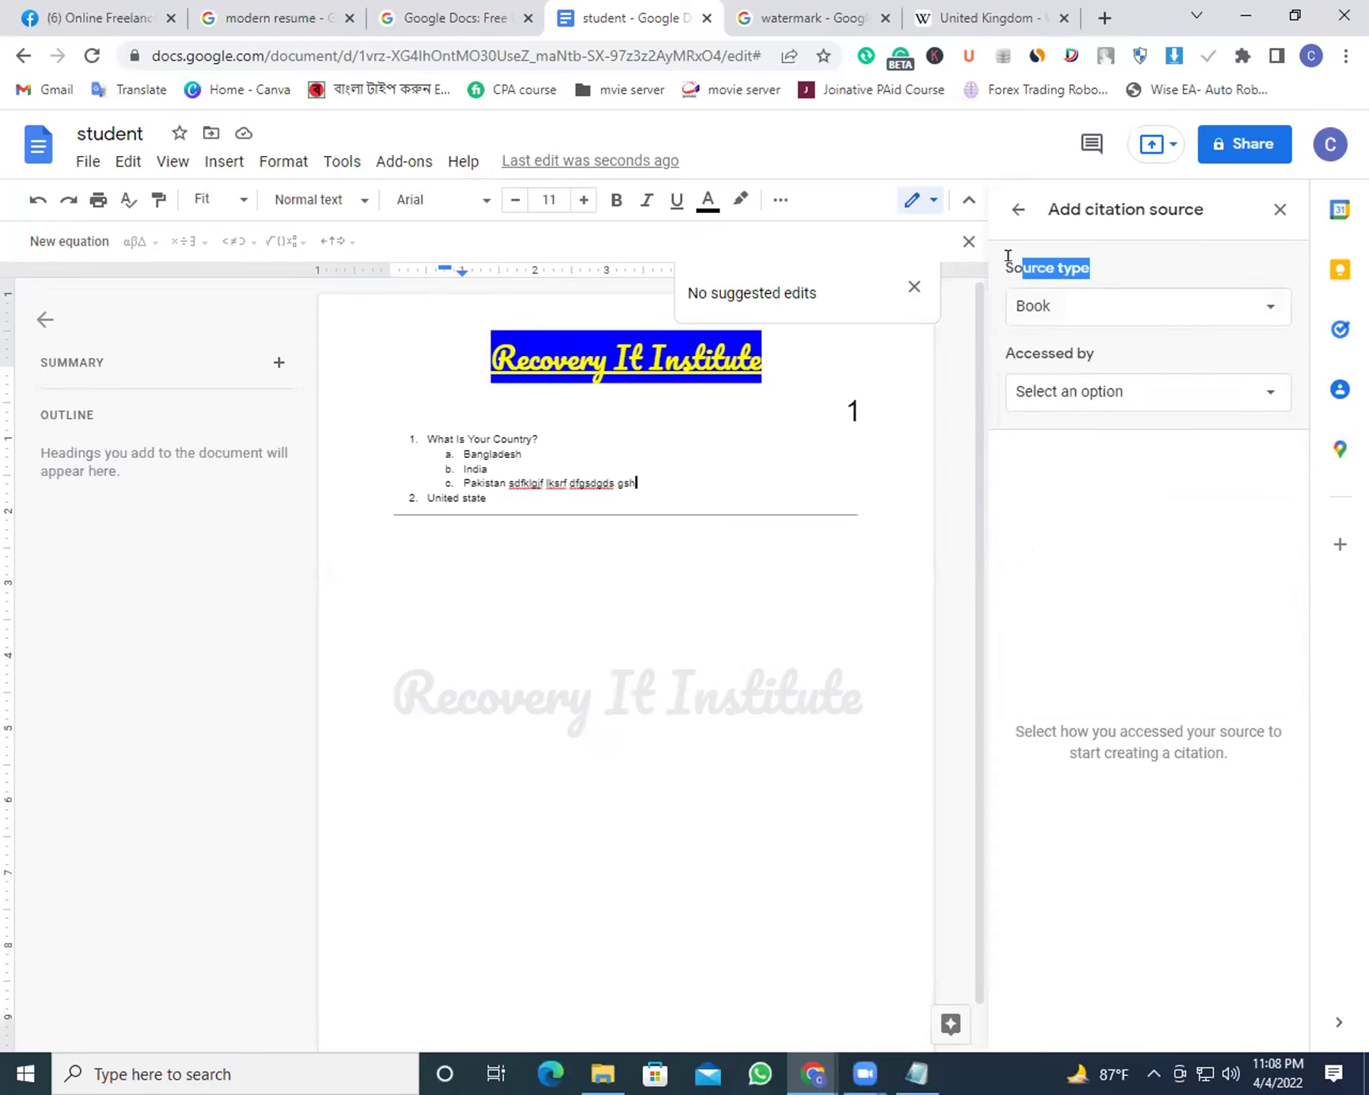
left_click(1055, 314)
left_click(1066, 393)
left_click(1081, 318)
left_click(1083, 436)
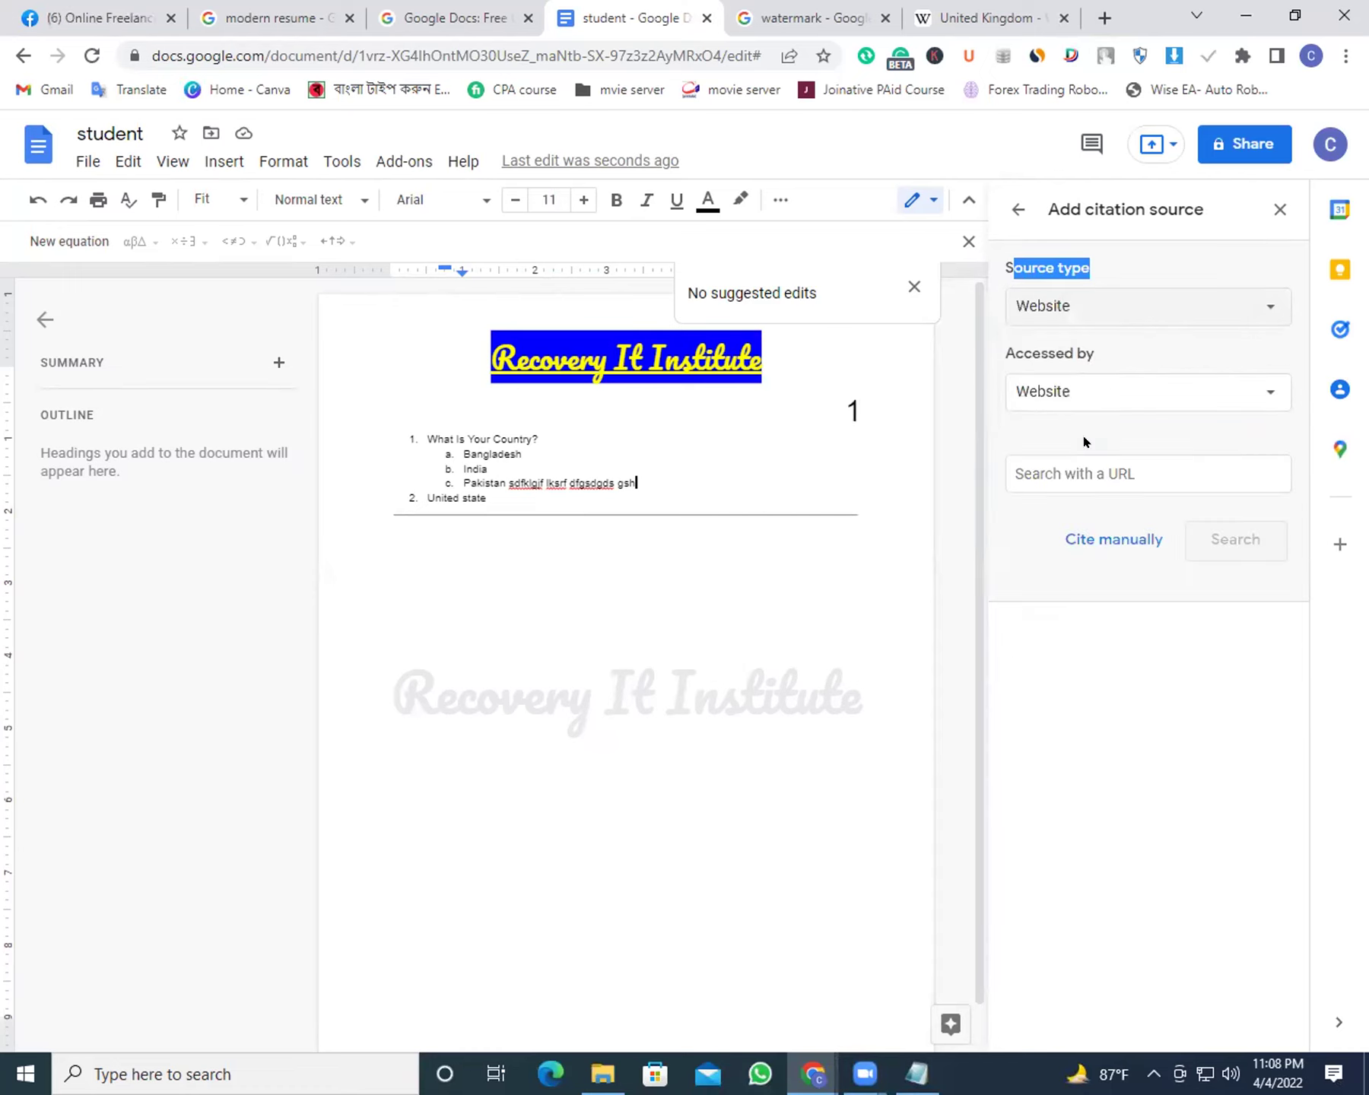
left_click(1089, 318)
left_click(1115, 473)
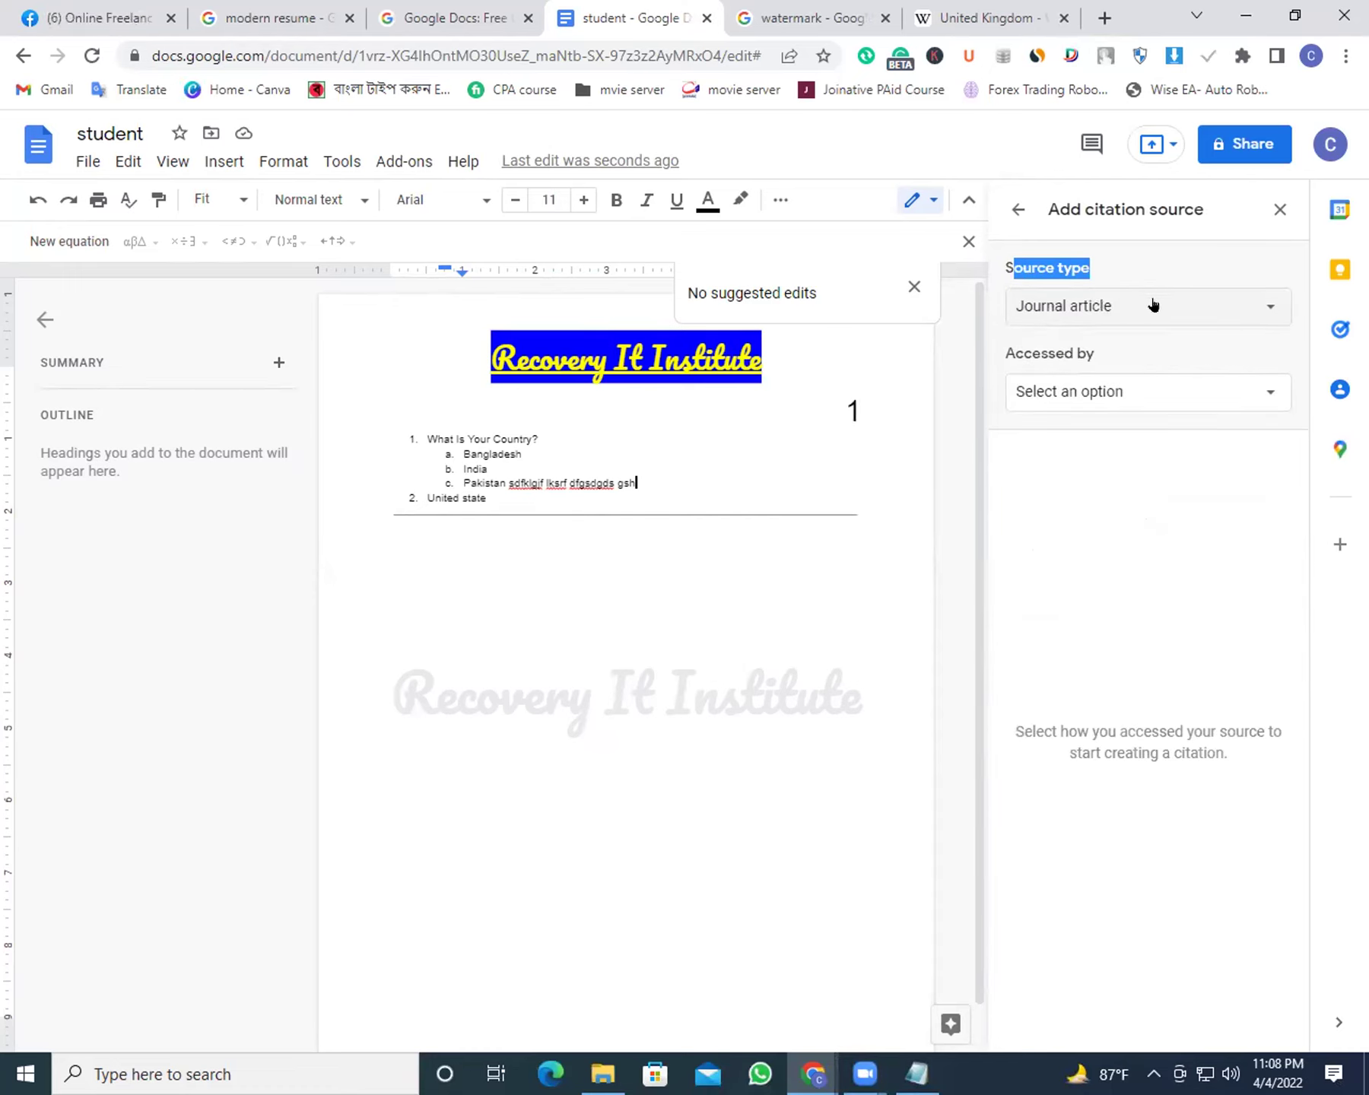
left_click(1279, 209)
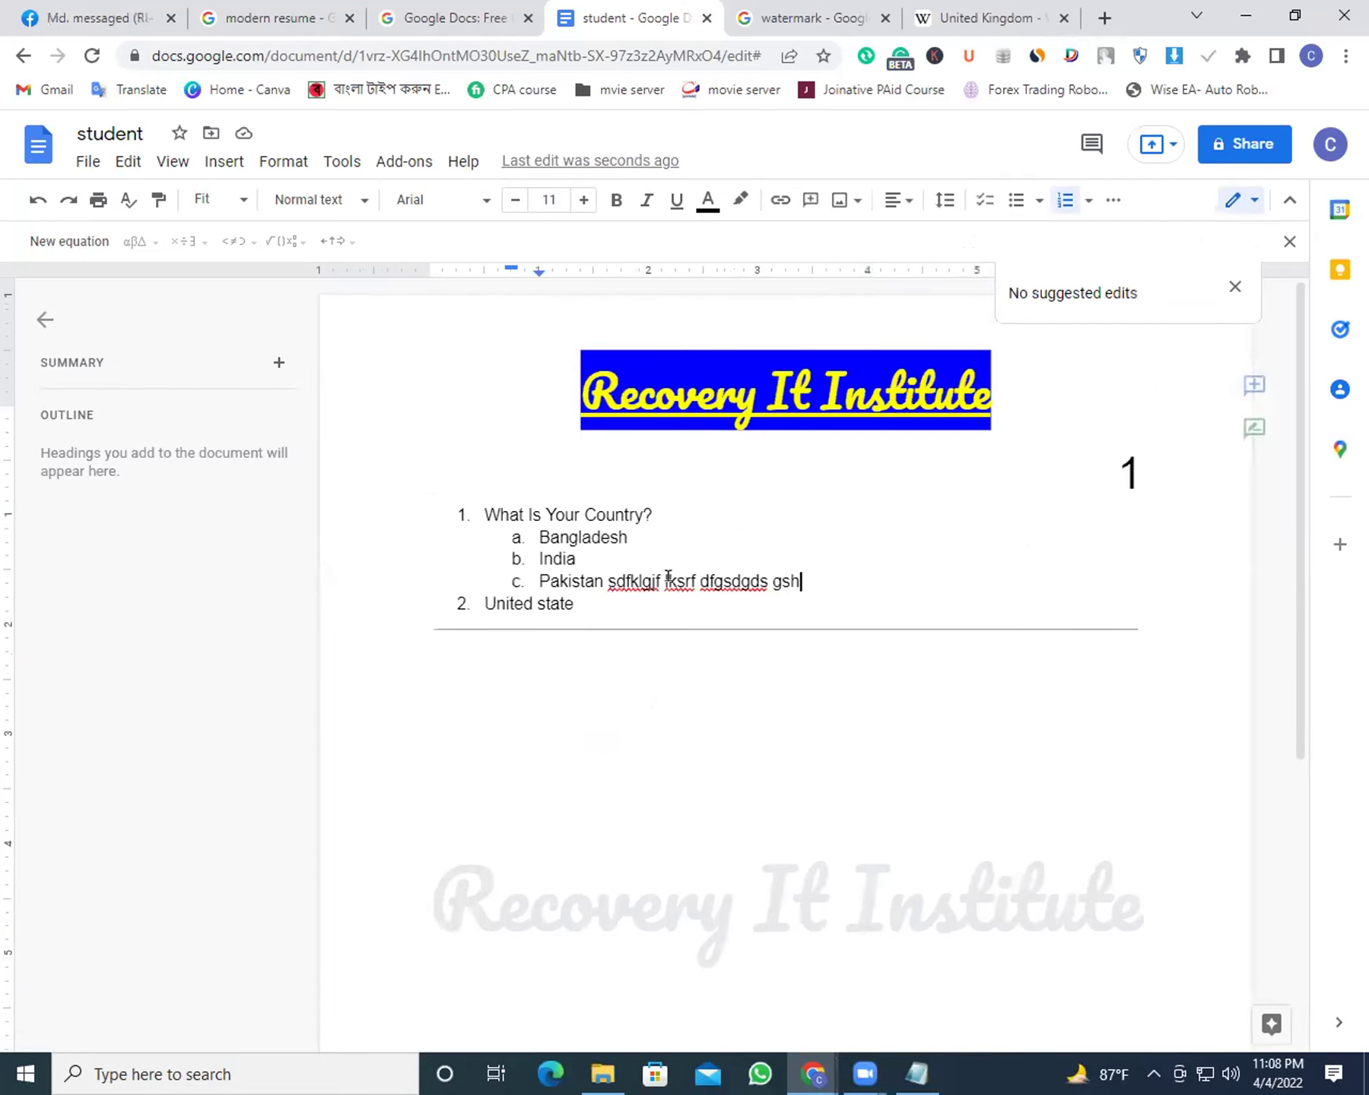
left_click(344, 160)
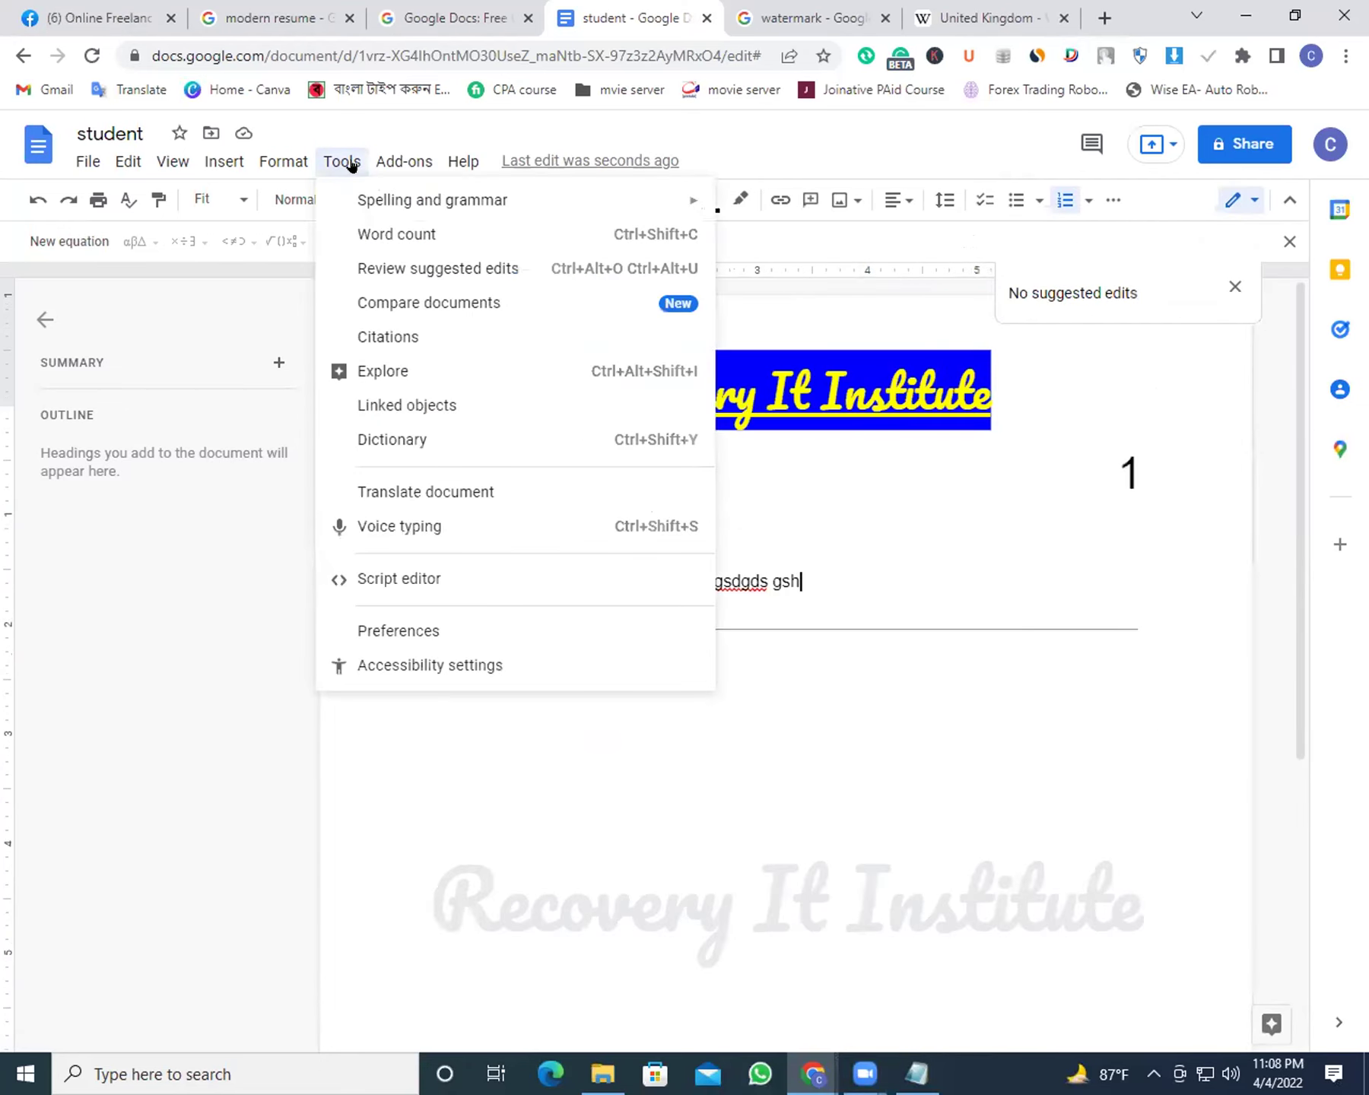
left_click(536, 404)
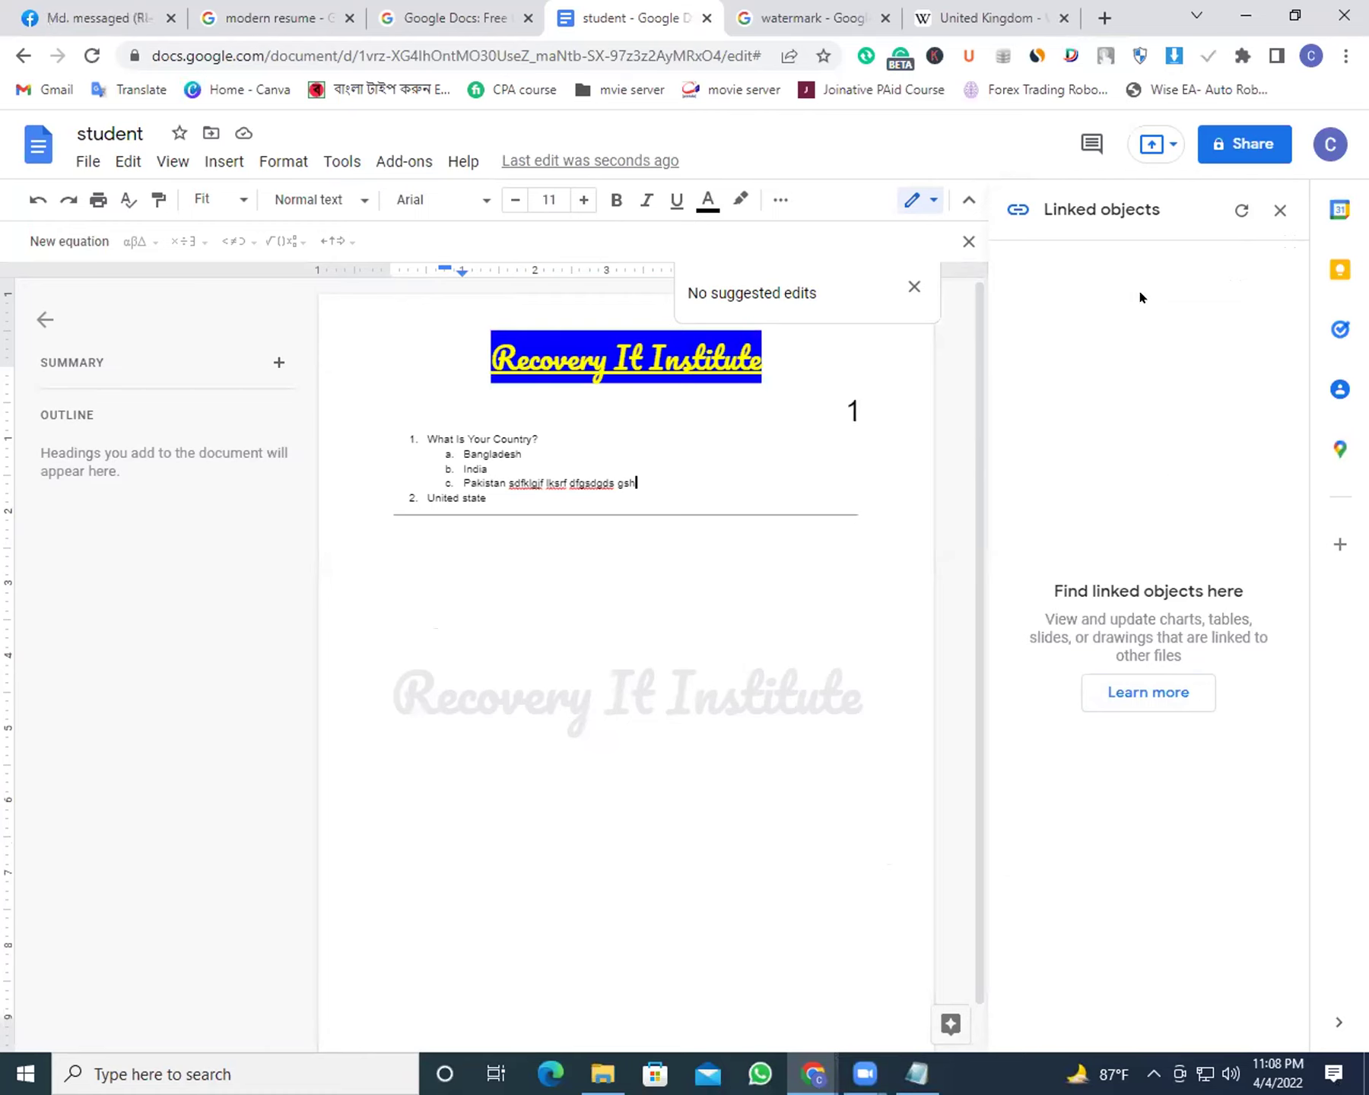
left_click(1280, 211)
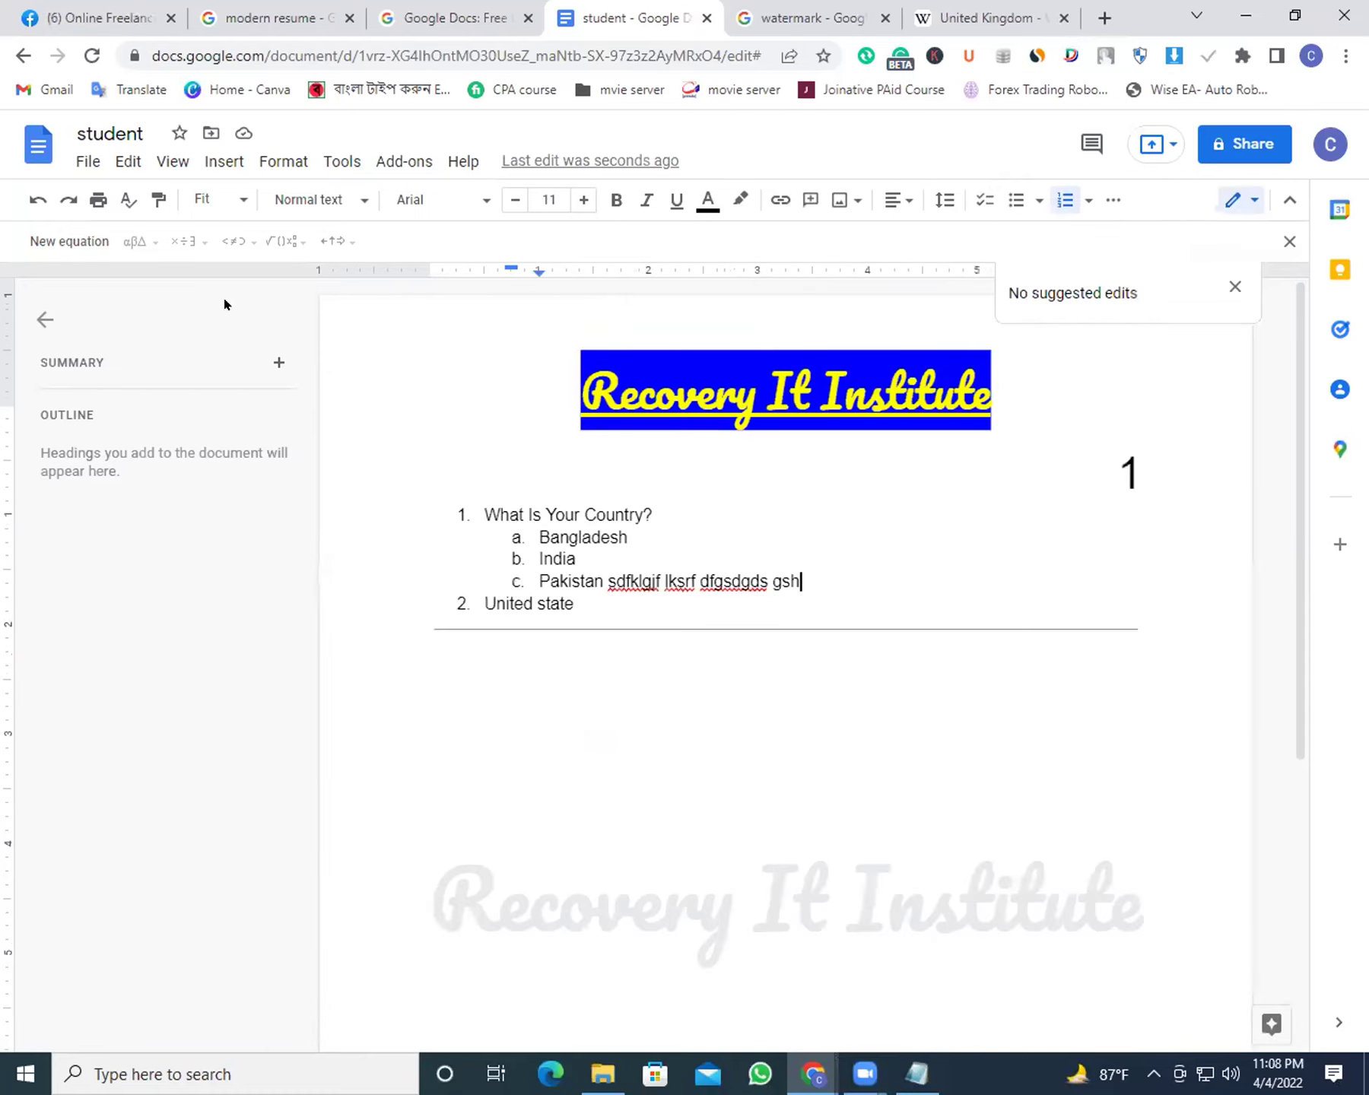
Look through the Tools, Add-ons and Help menus, then close the 'No suggested edits' card
left_click(342, 161)
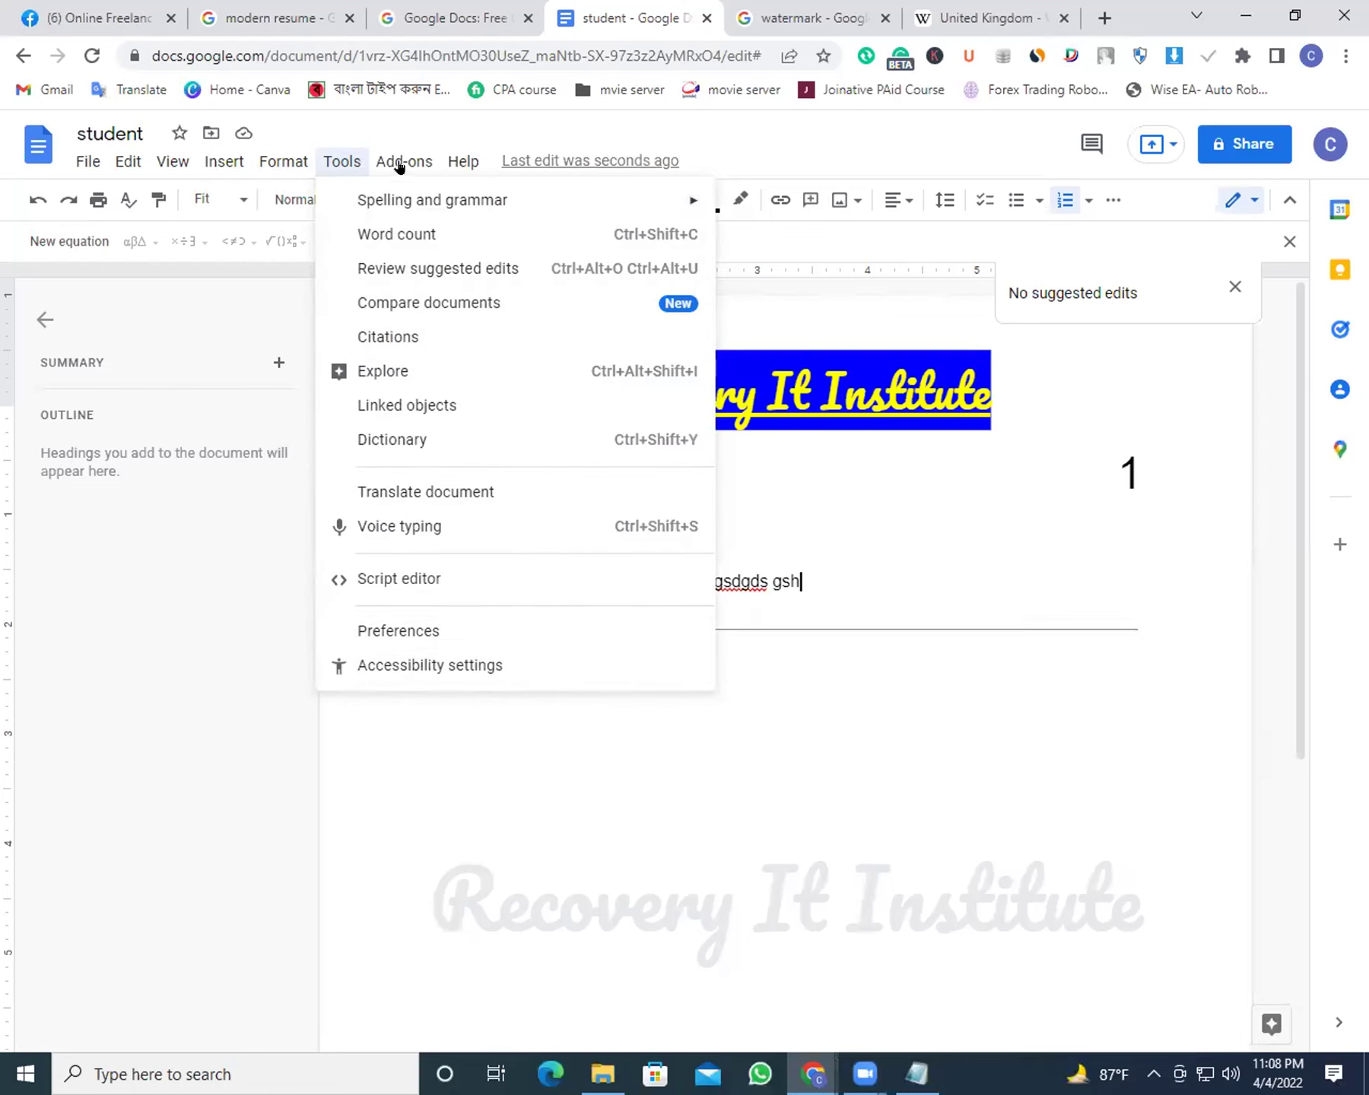
mouse_move(399, 161)
mouse_move(468, 162)
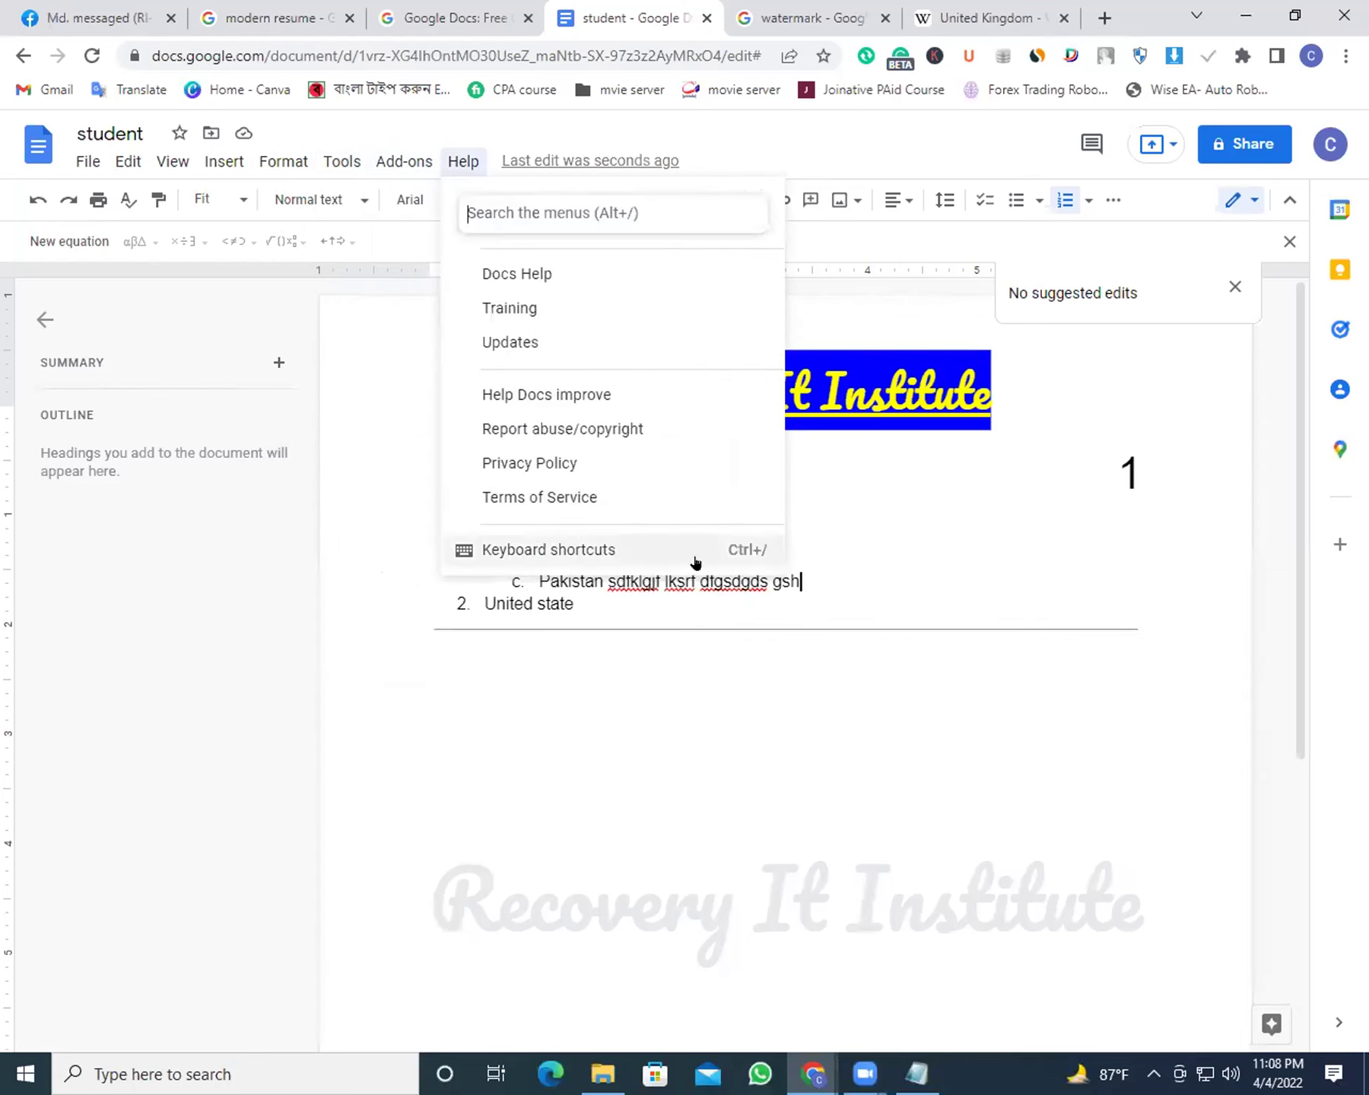
left_click(997, 576)
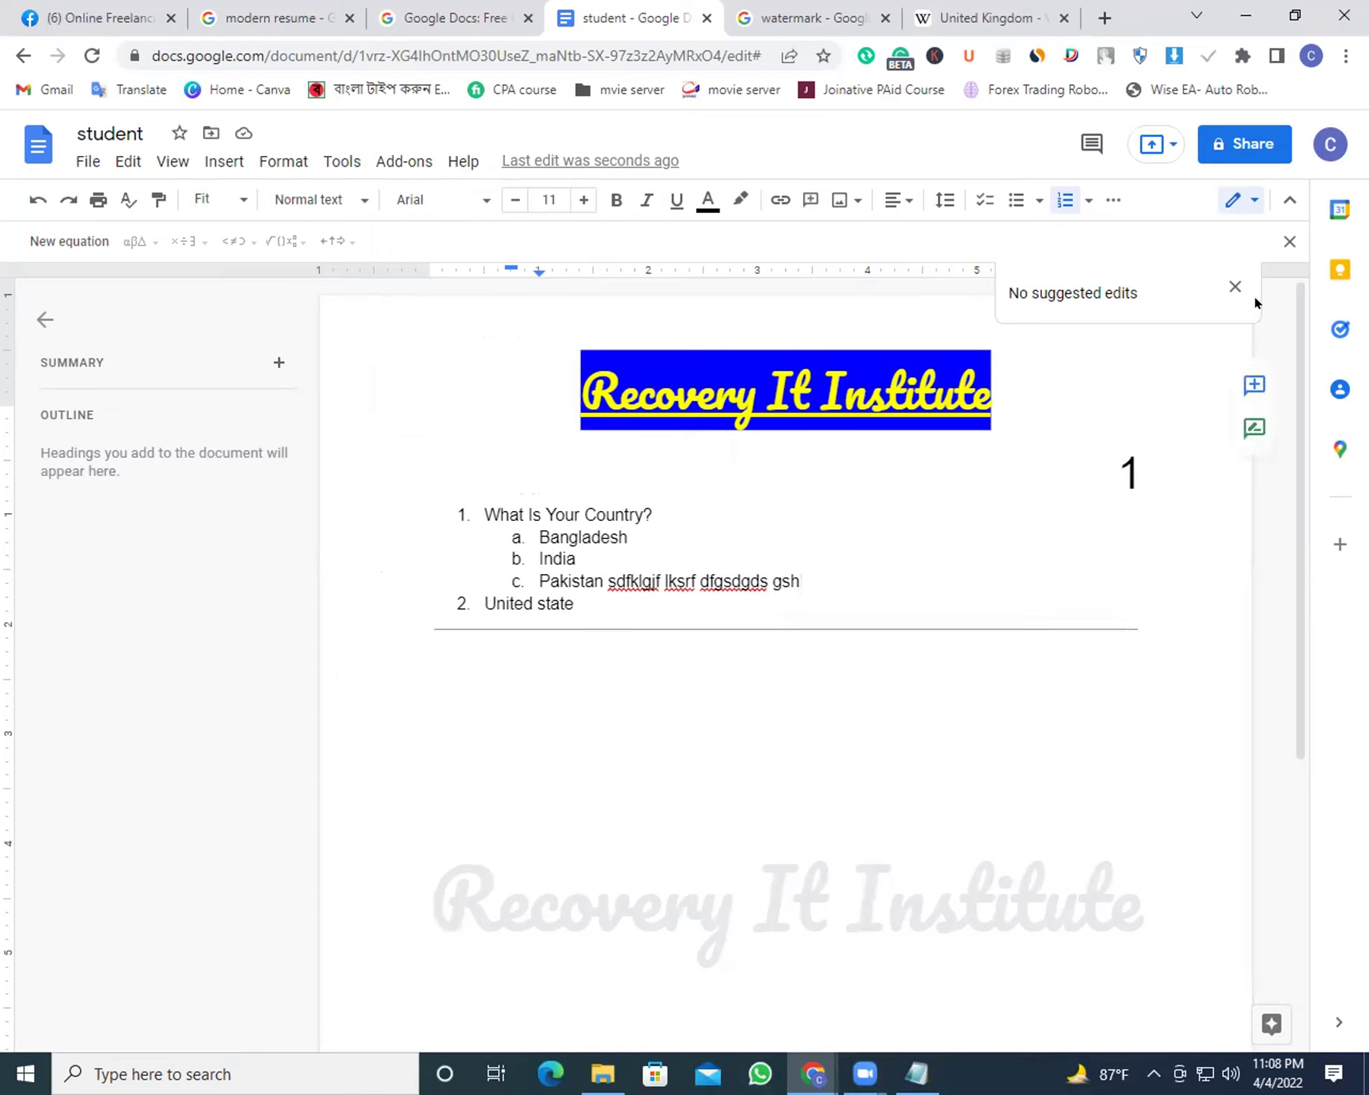
left_click(1233, 287)
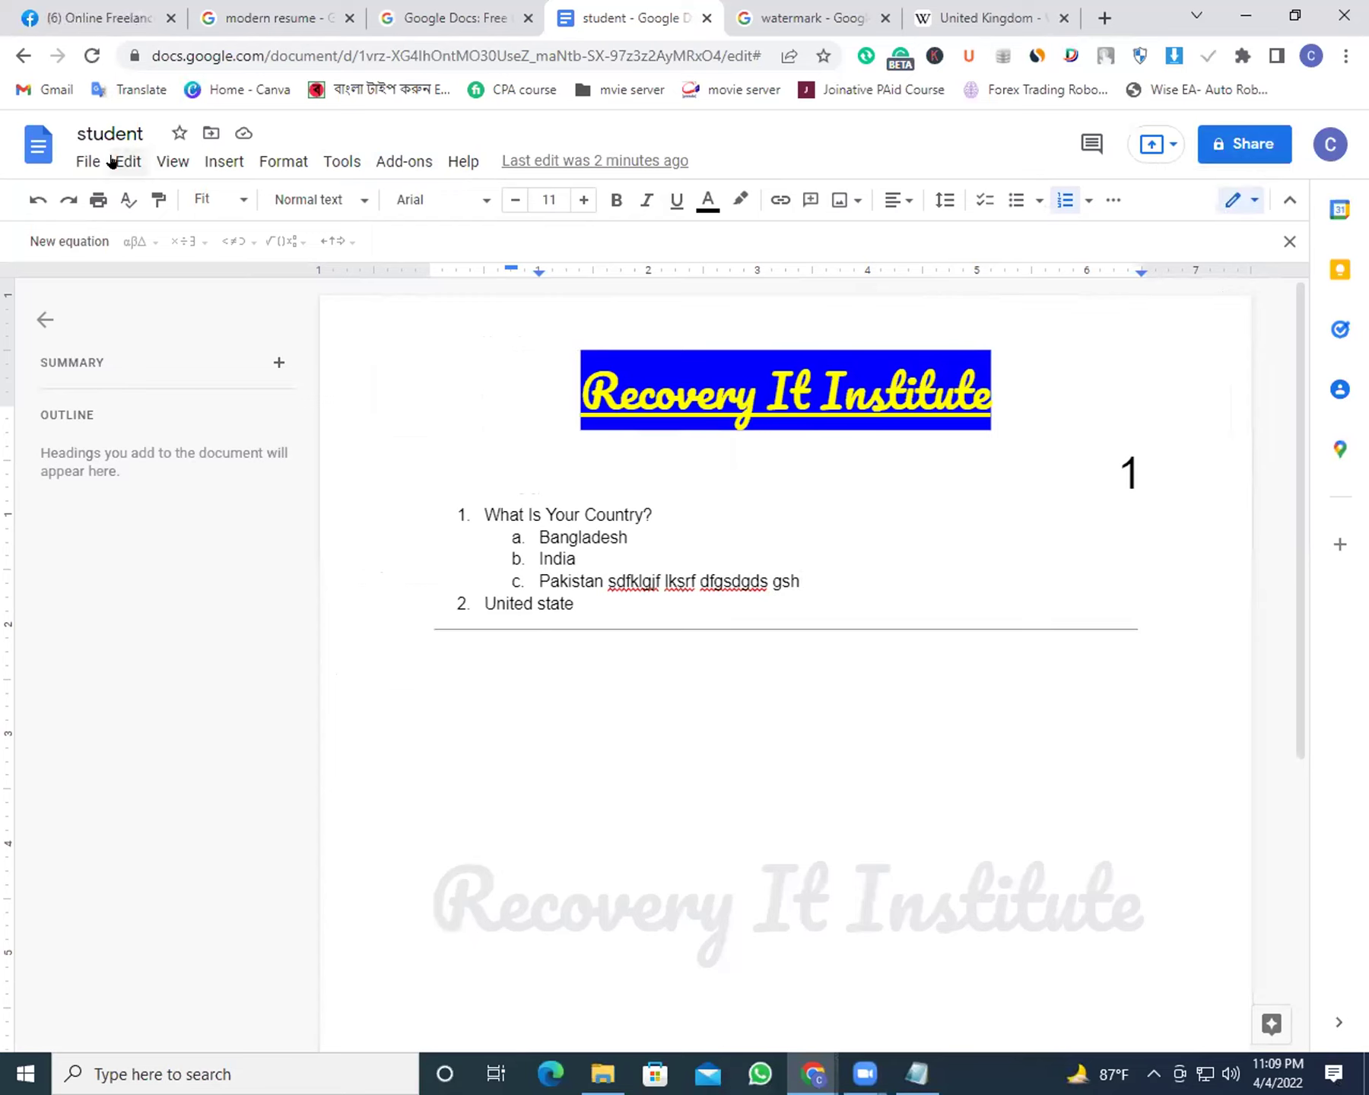
In the Share settings, set link access to Anyone with the link
left_click(81, 161)
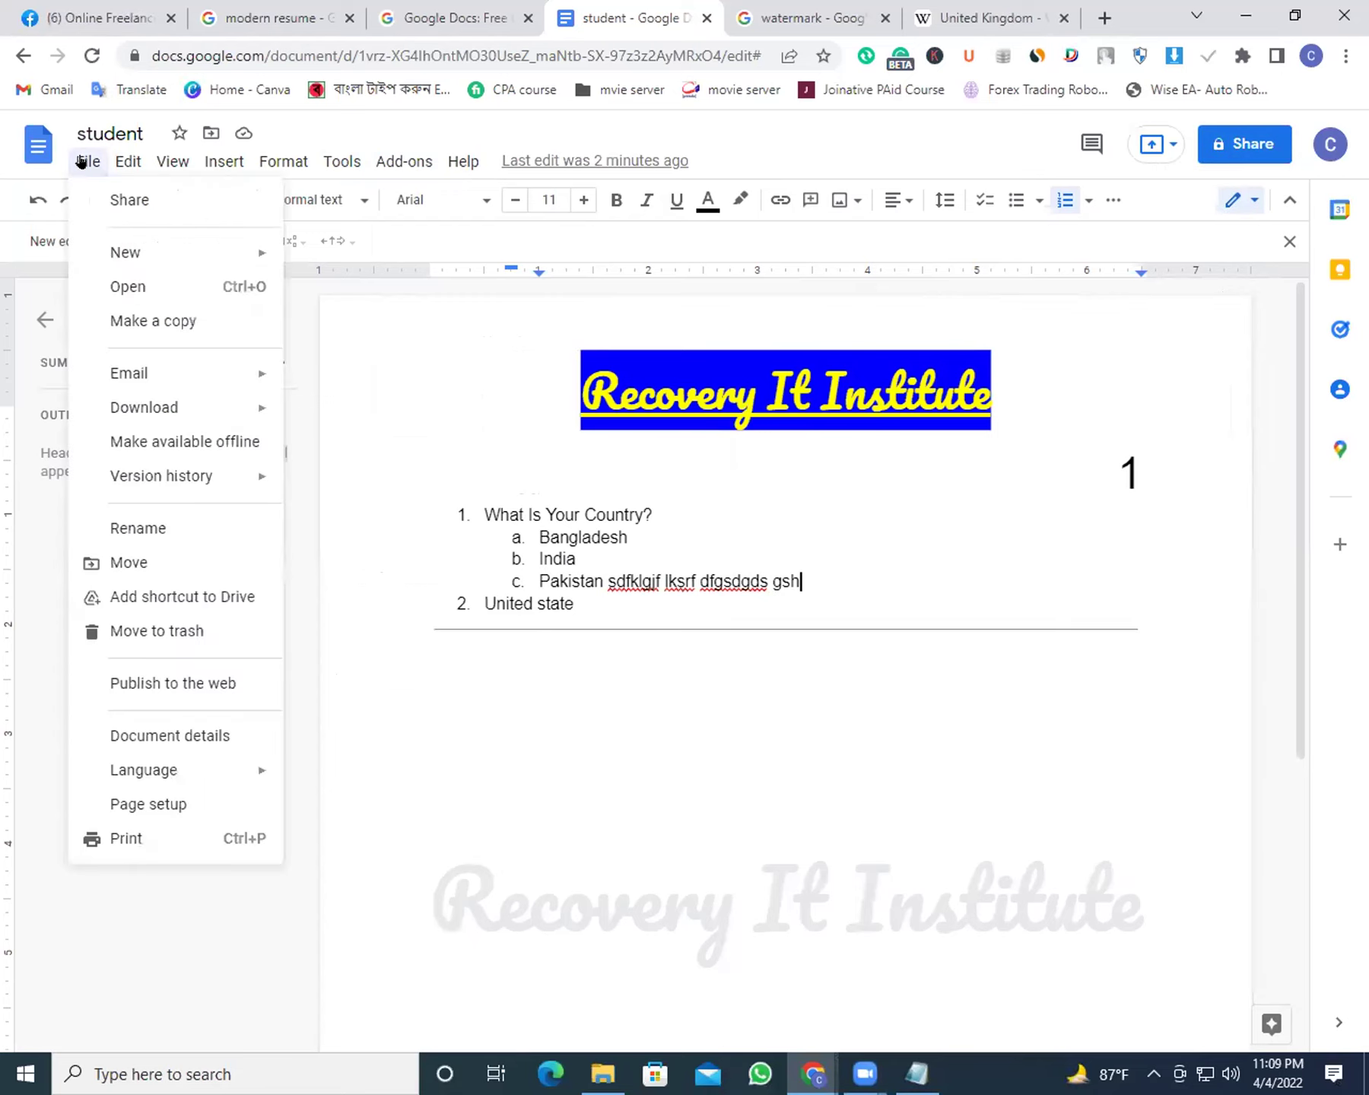
left_click(1156, 306)
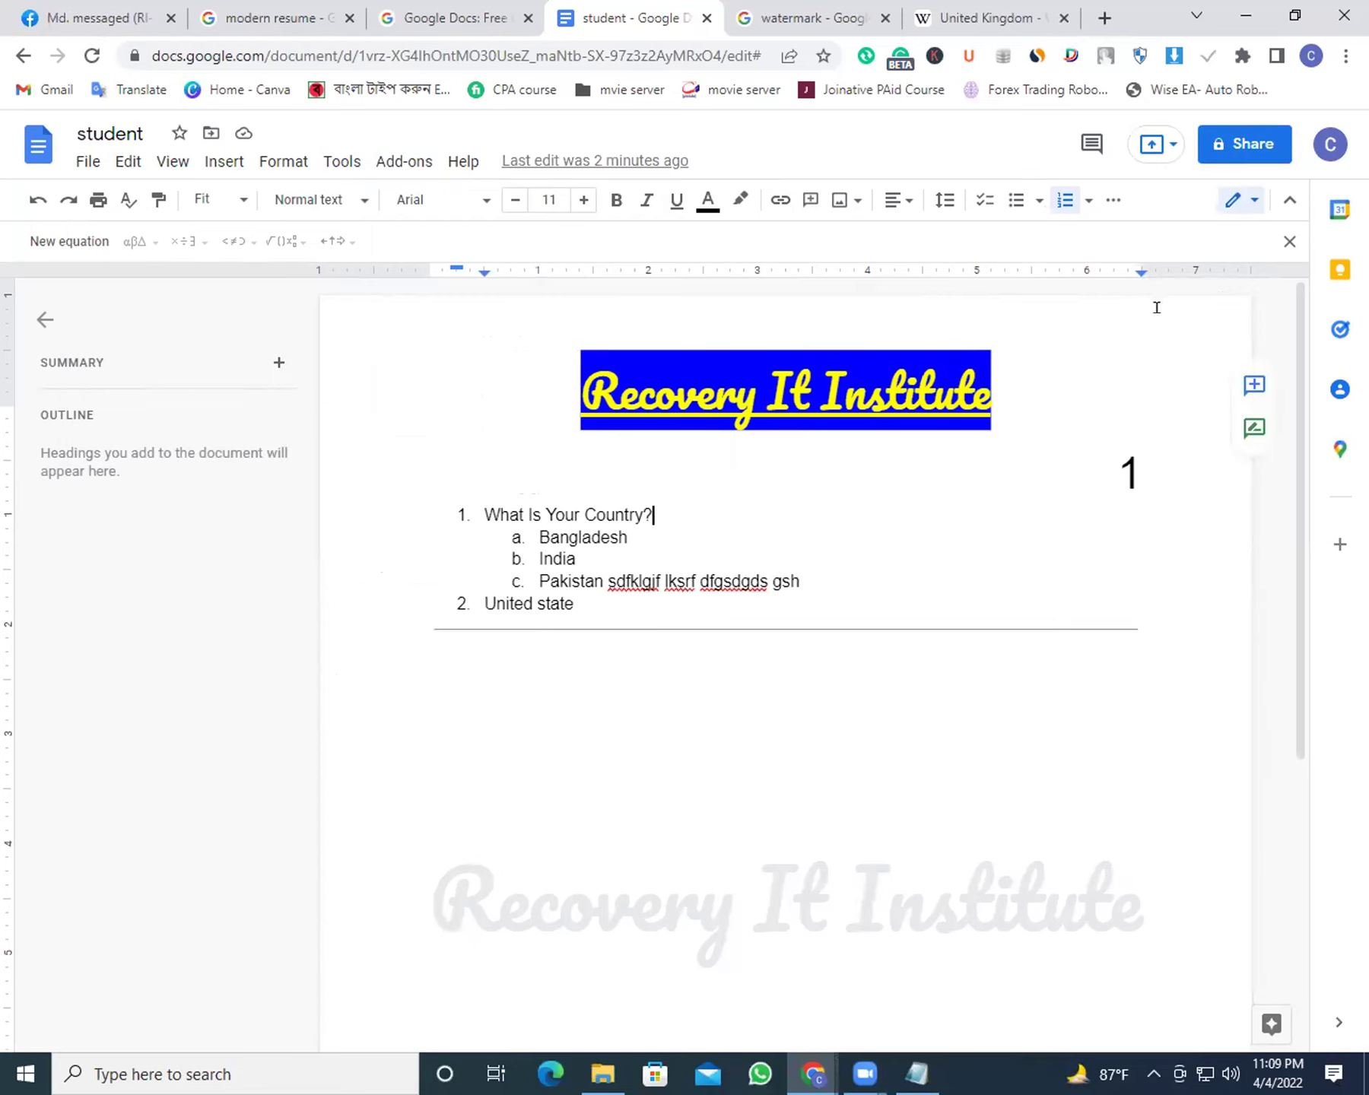
left_click(1247, 149)
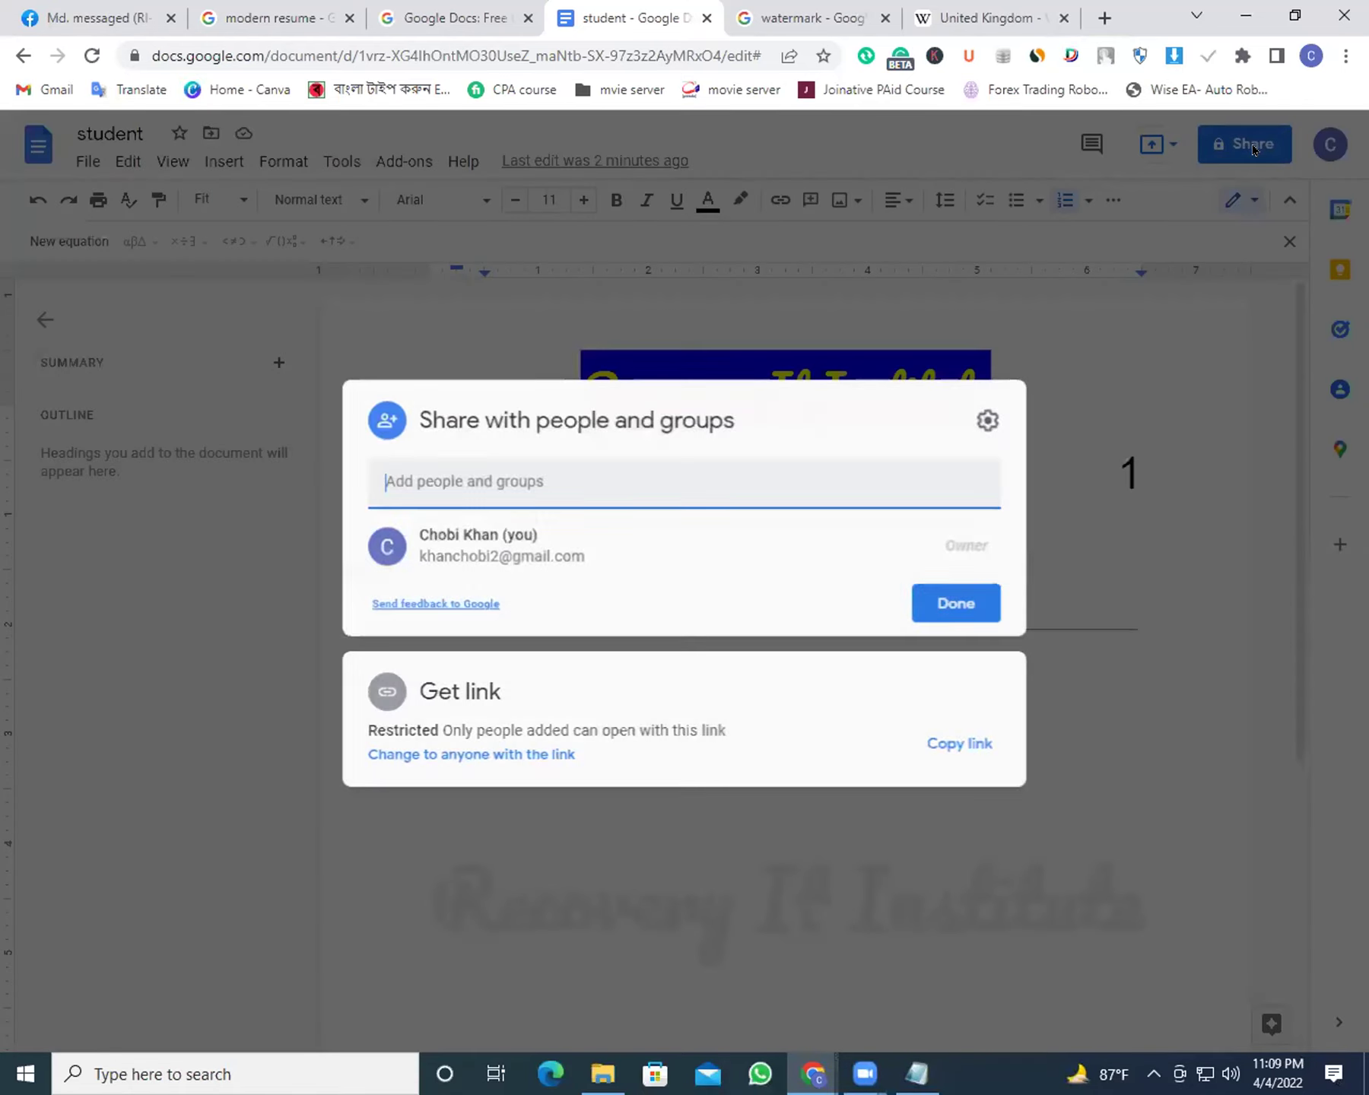
left_click(439, 695)
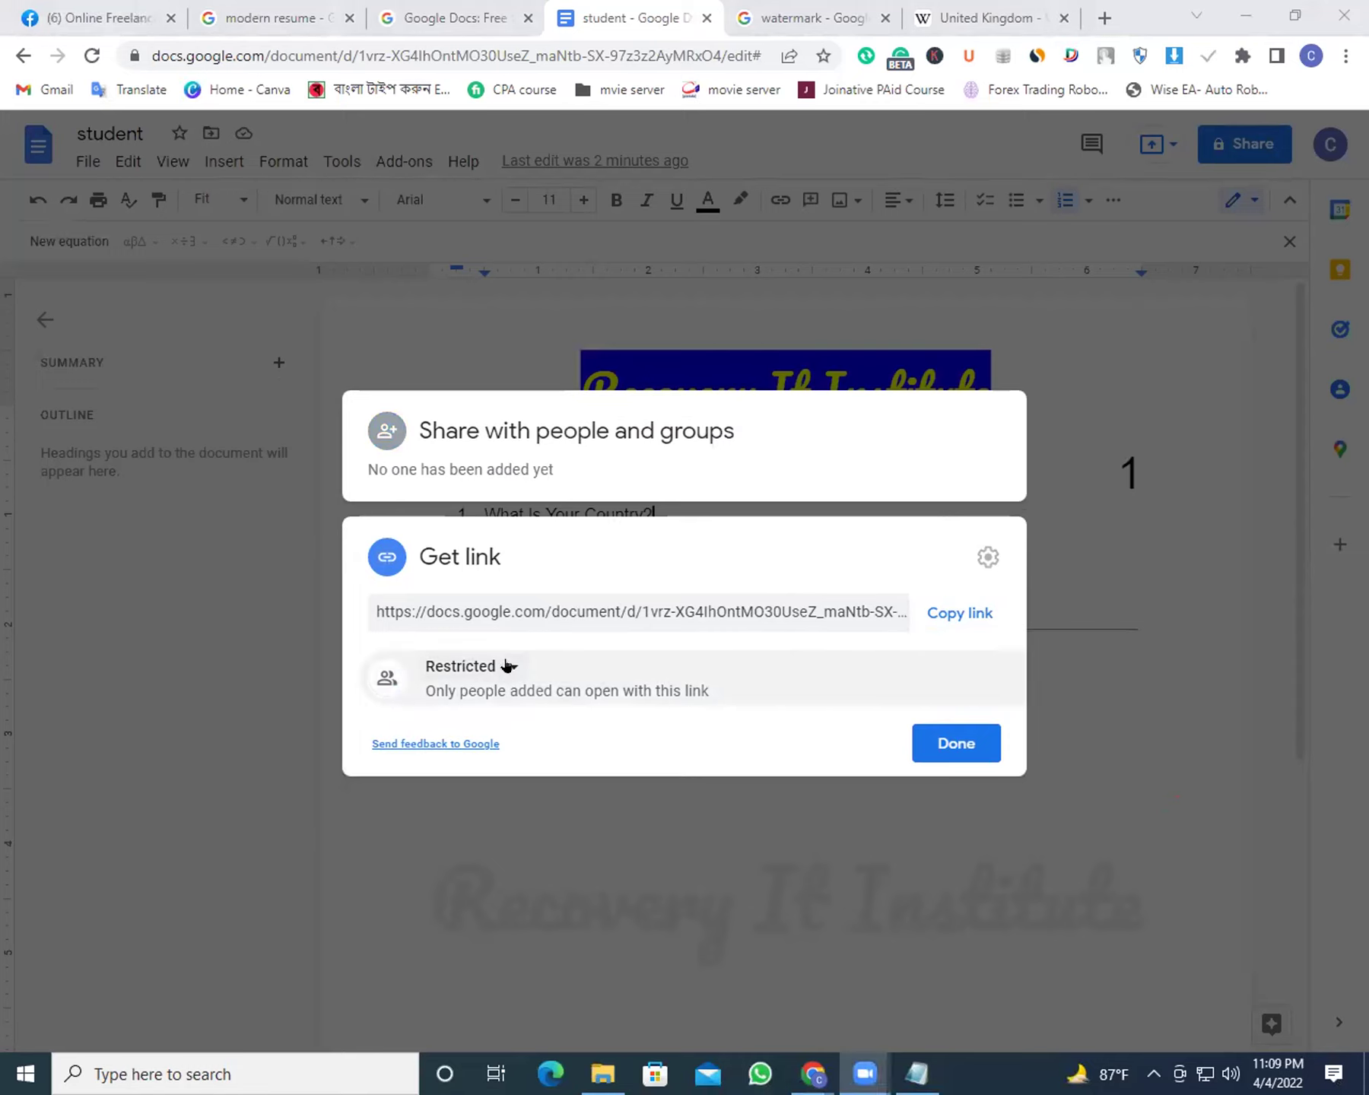
left_click(458, 663)
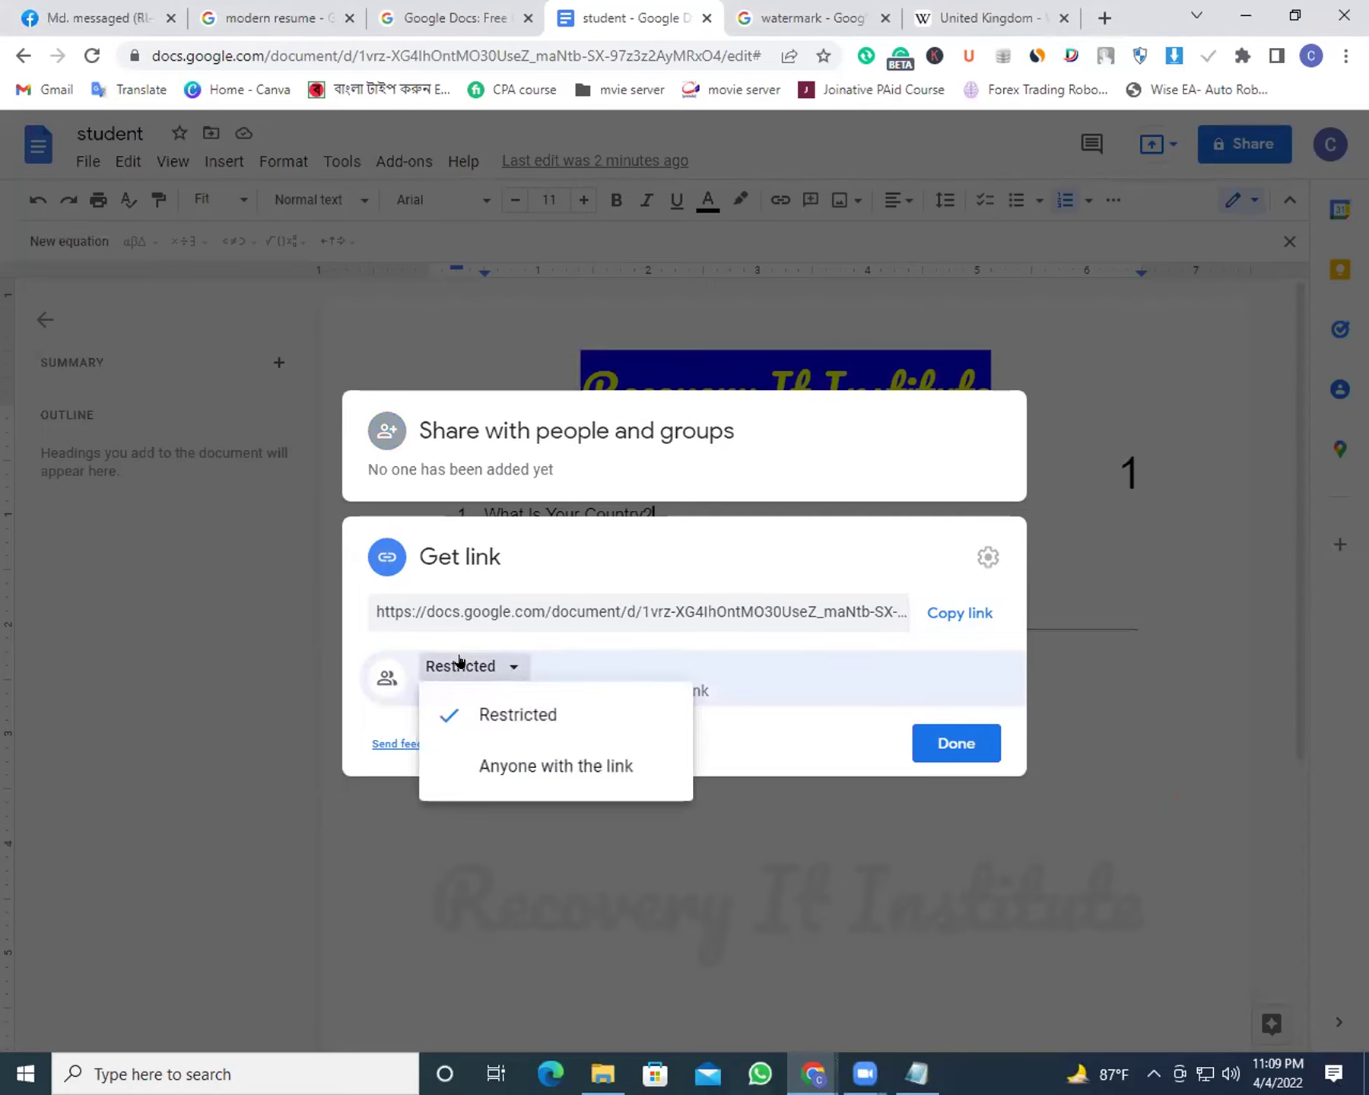
left_click(532, 762)
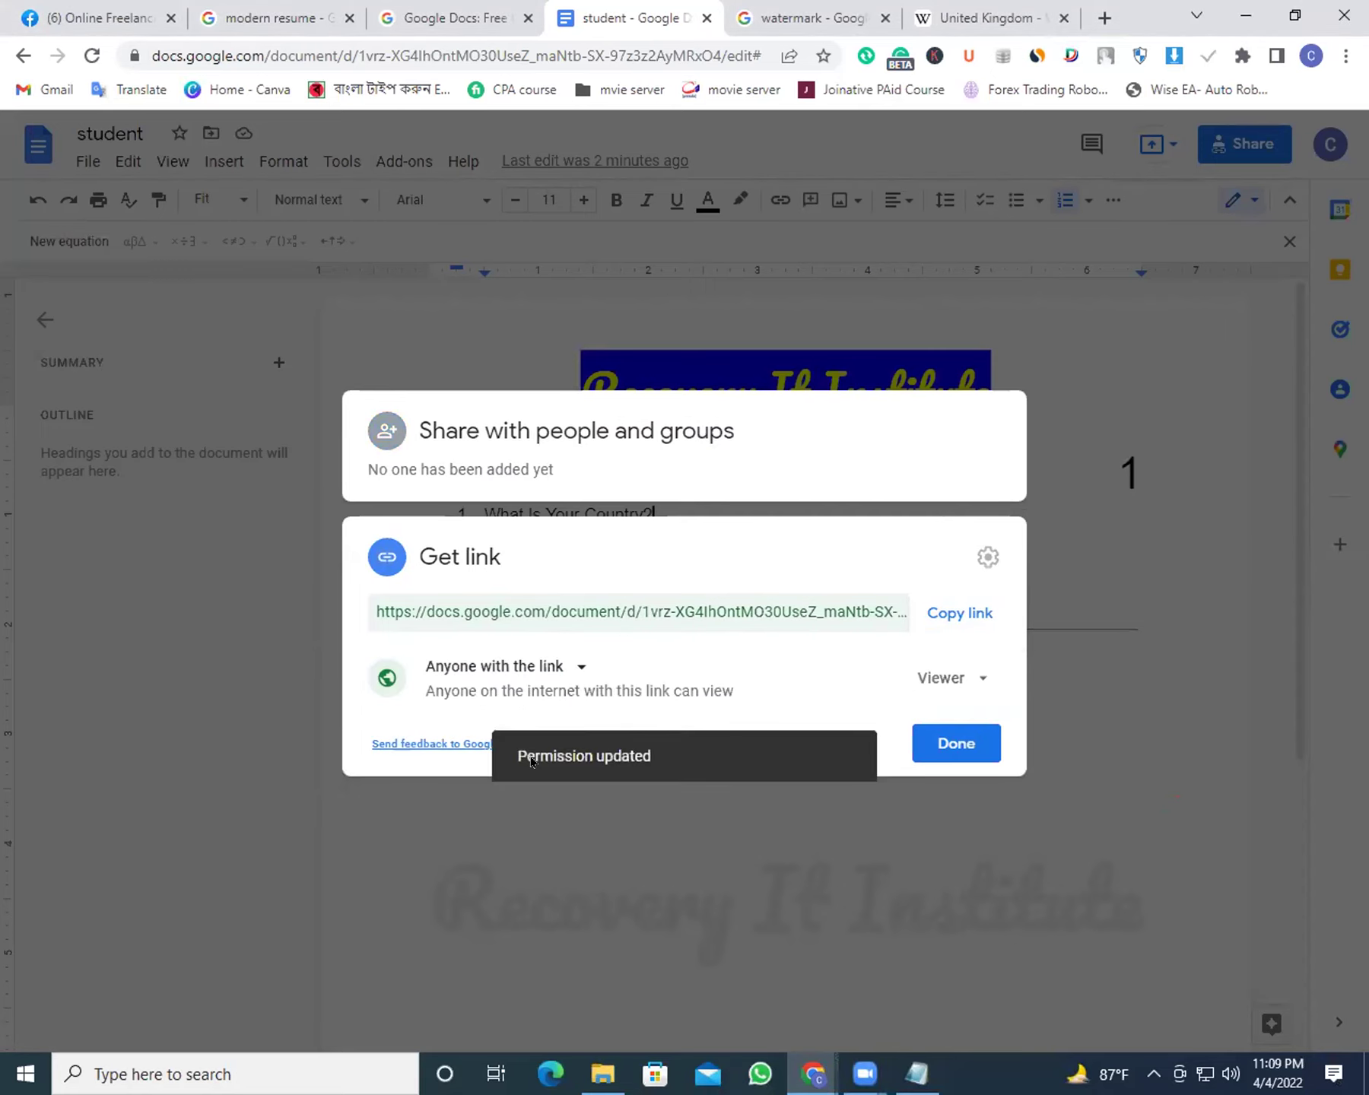
Give link visitors the Editor role, copy the link and finish sharing
left_click(950, 679)
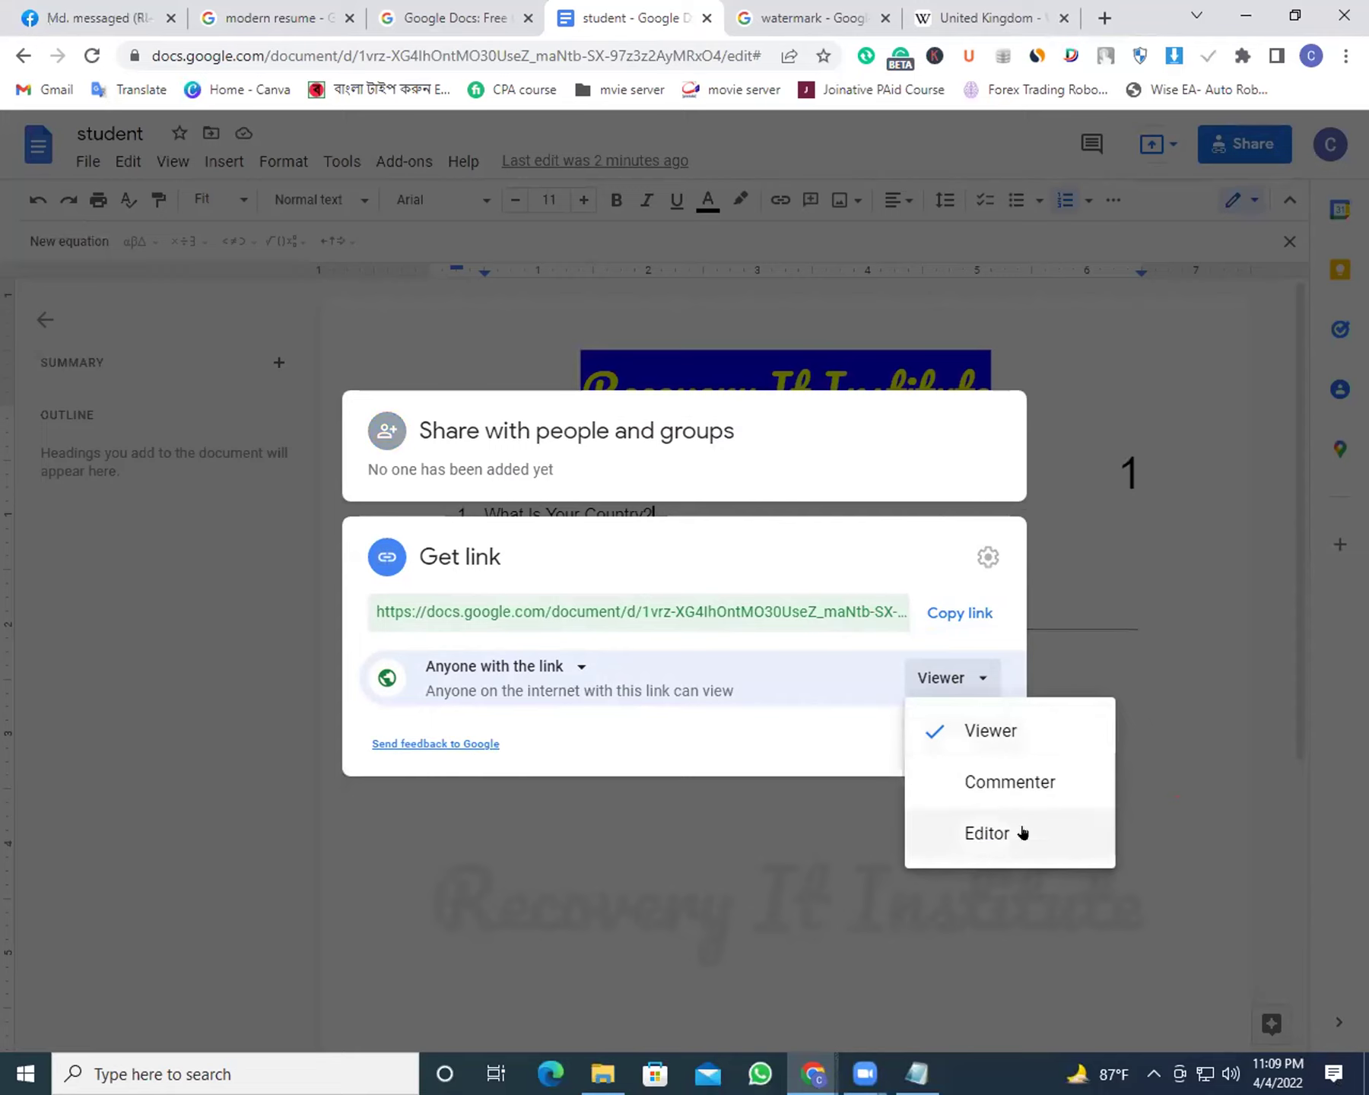
left_click(1013, 782)
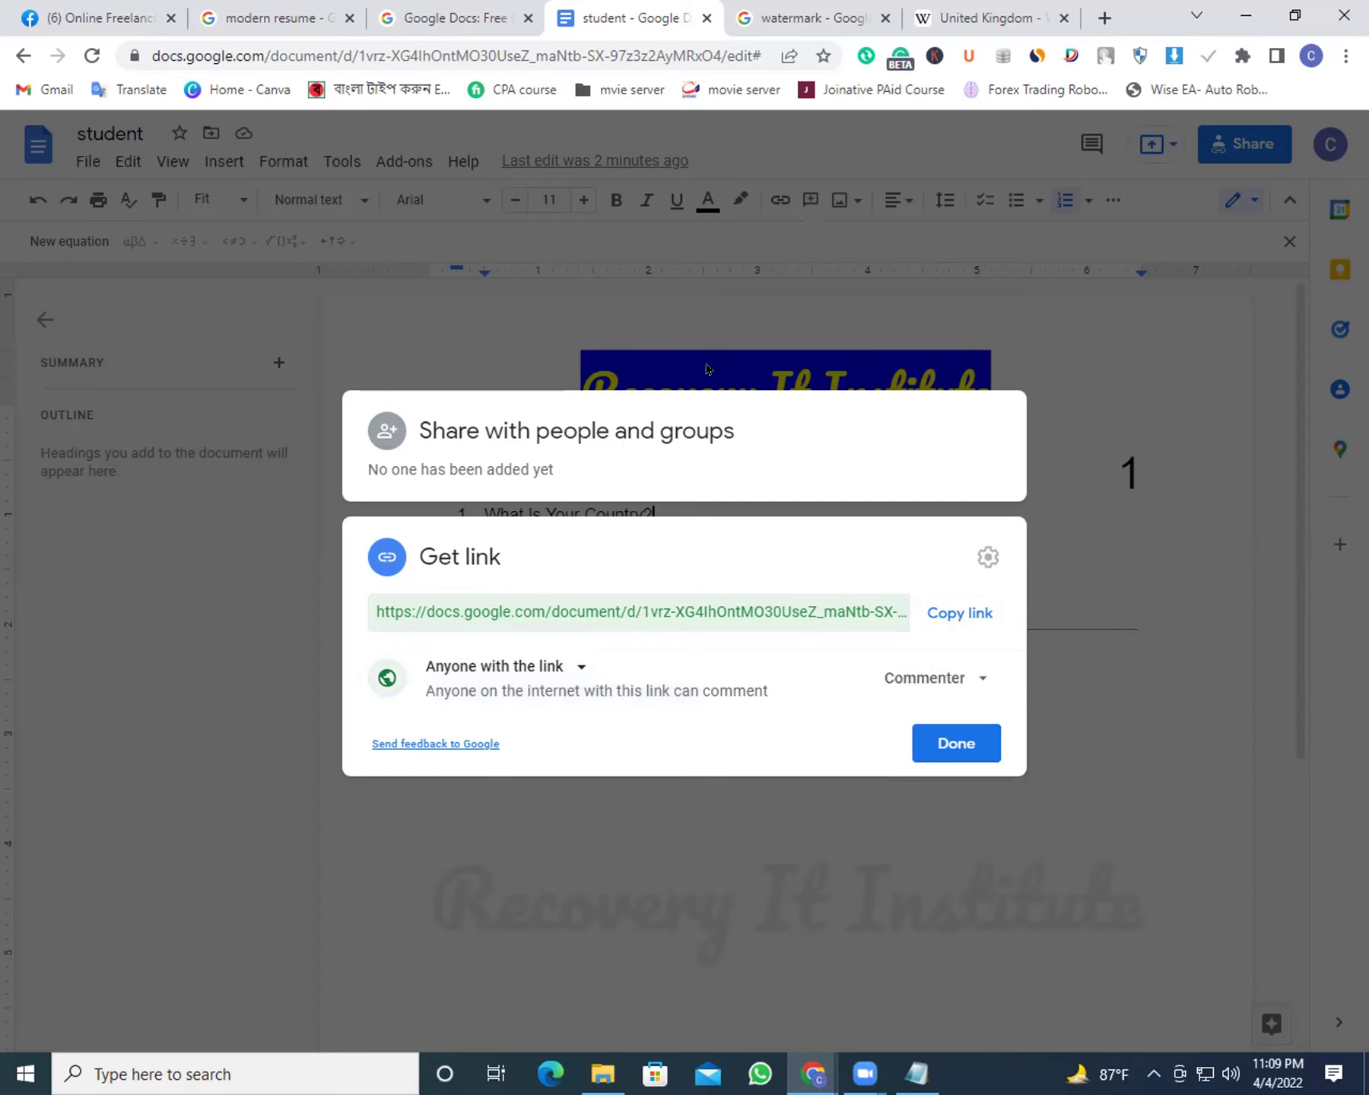
left_click(977, 678)
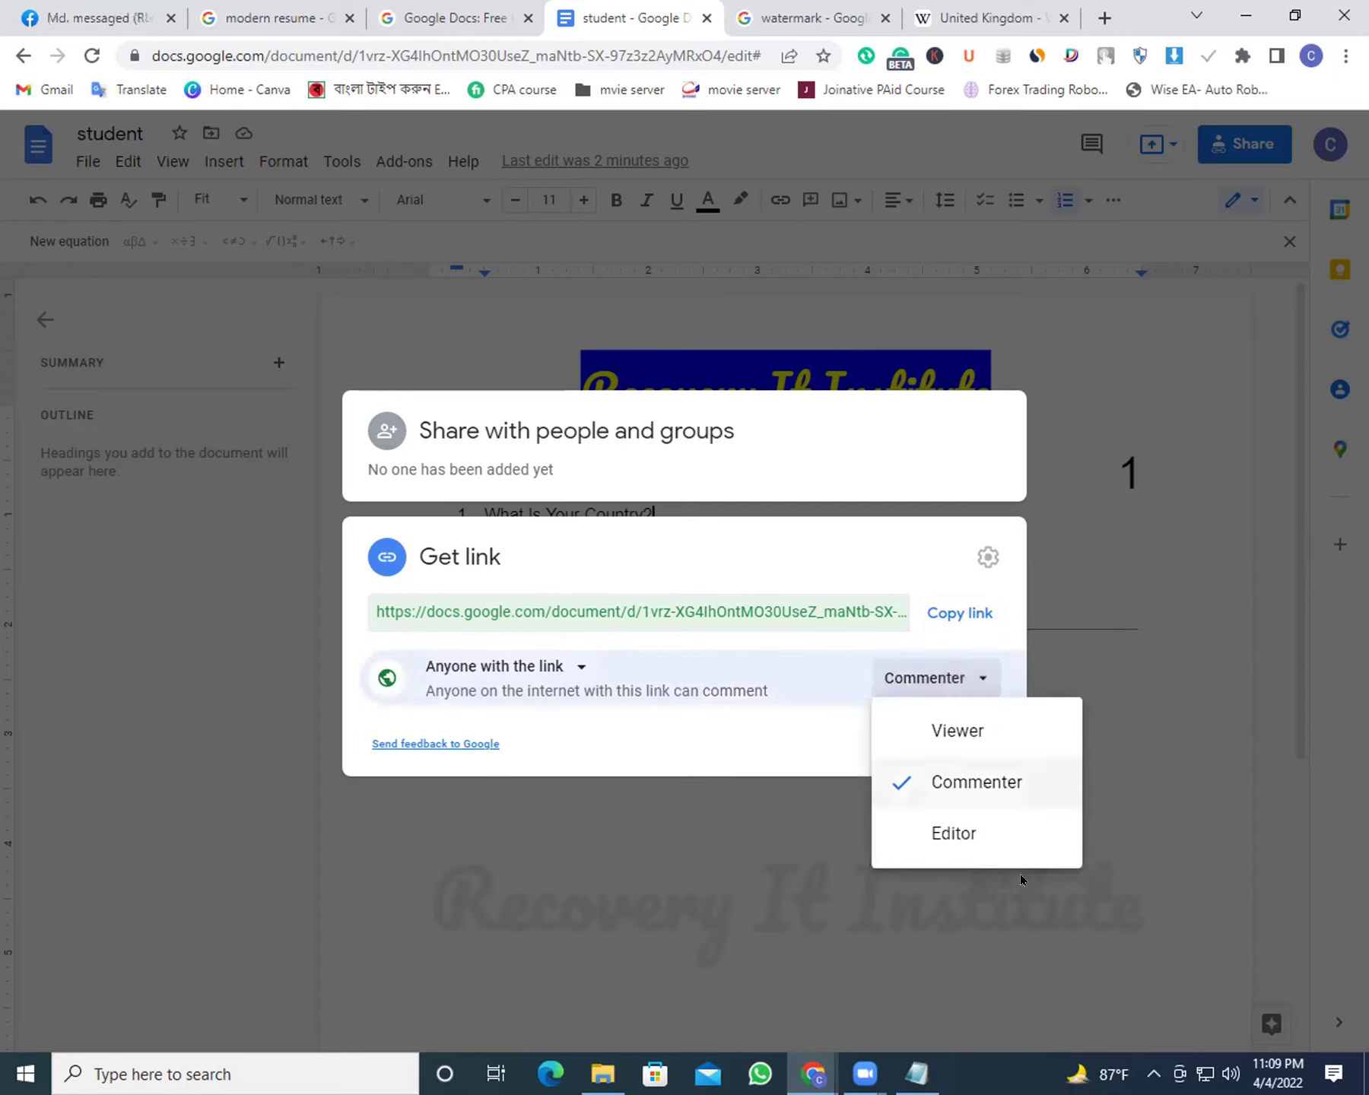
left_click(954, 833)
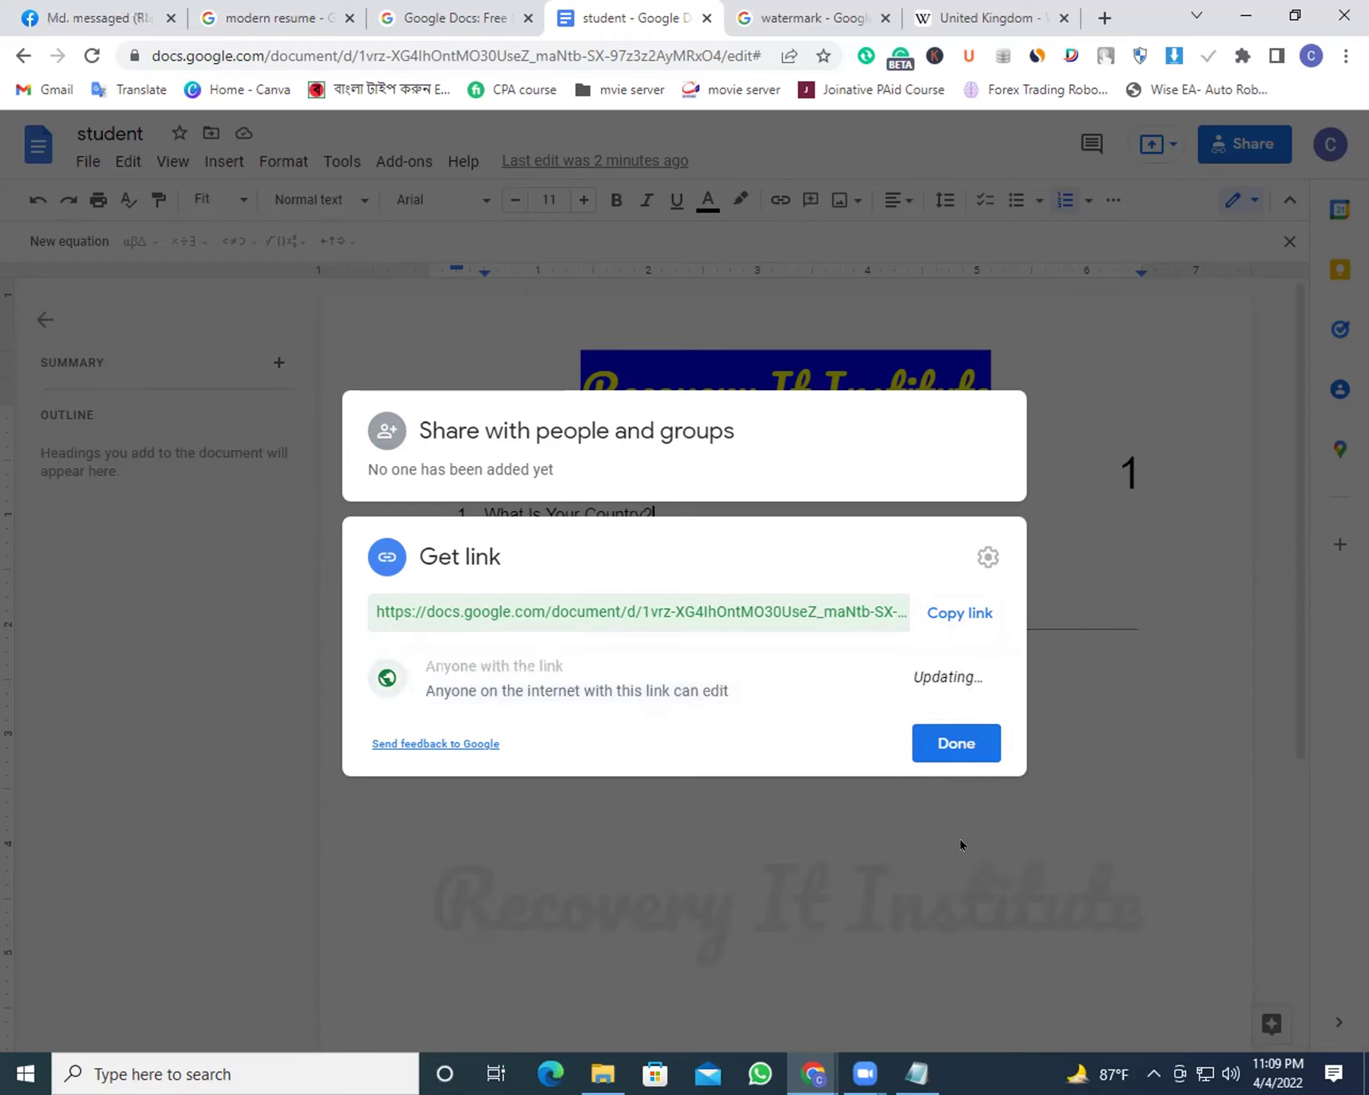
left_click(948, 611)
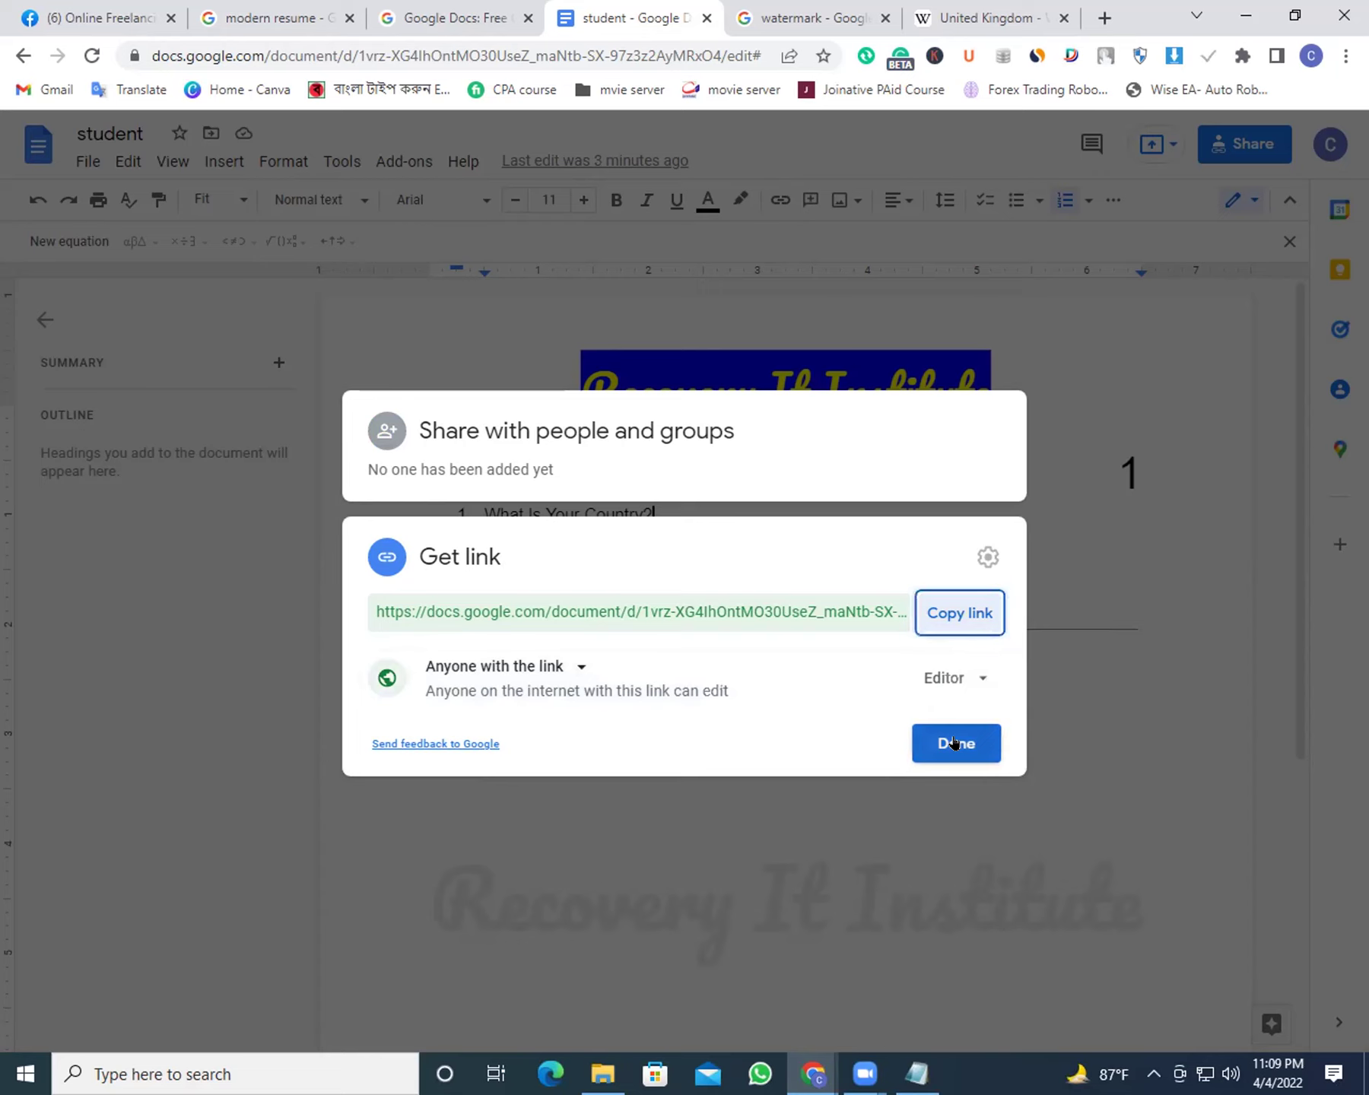
left_click(954, 742)
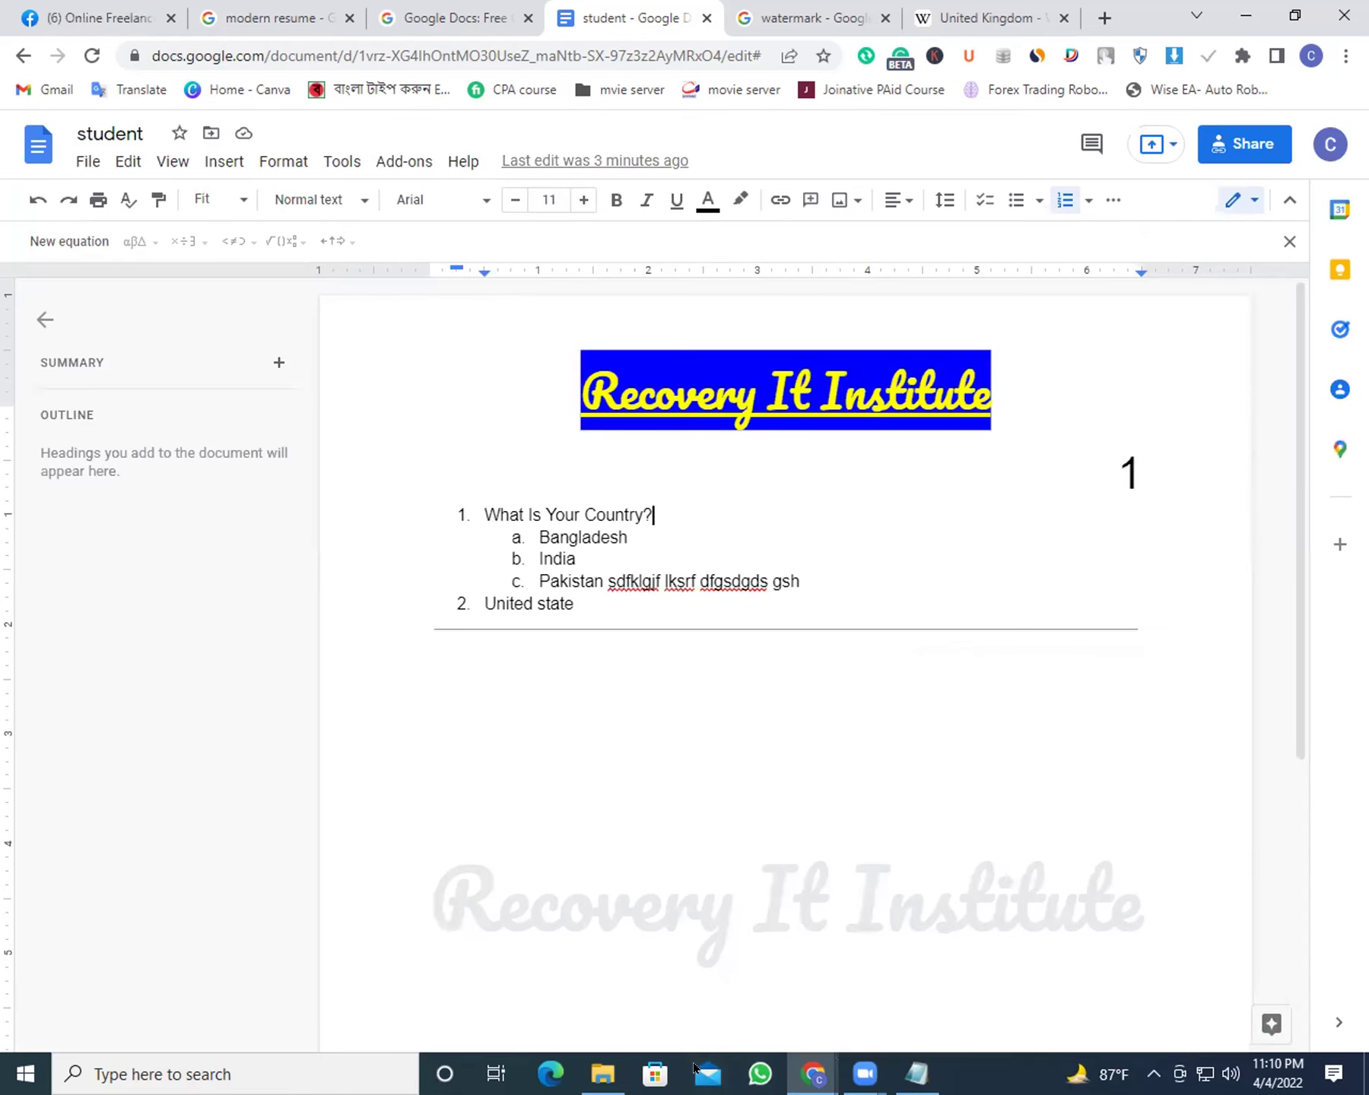
Switch away from Chrome while collaborators edit the shared document
left_click(694, 1069)
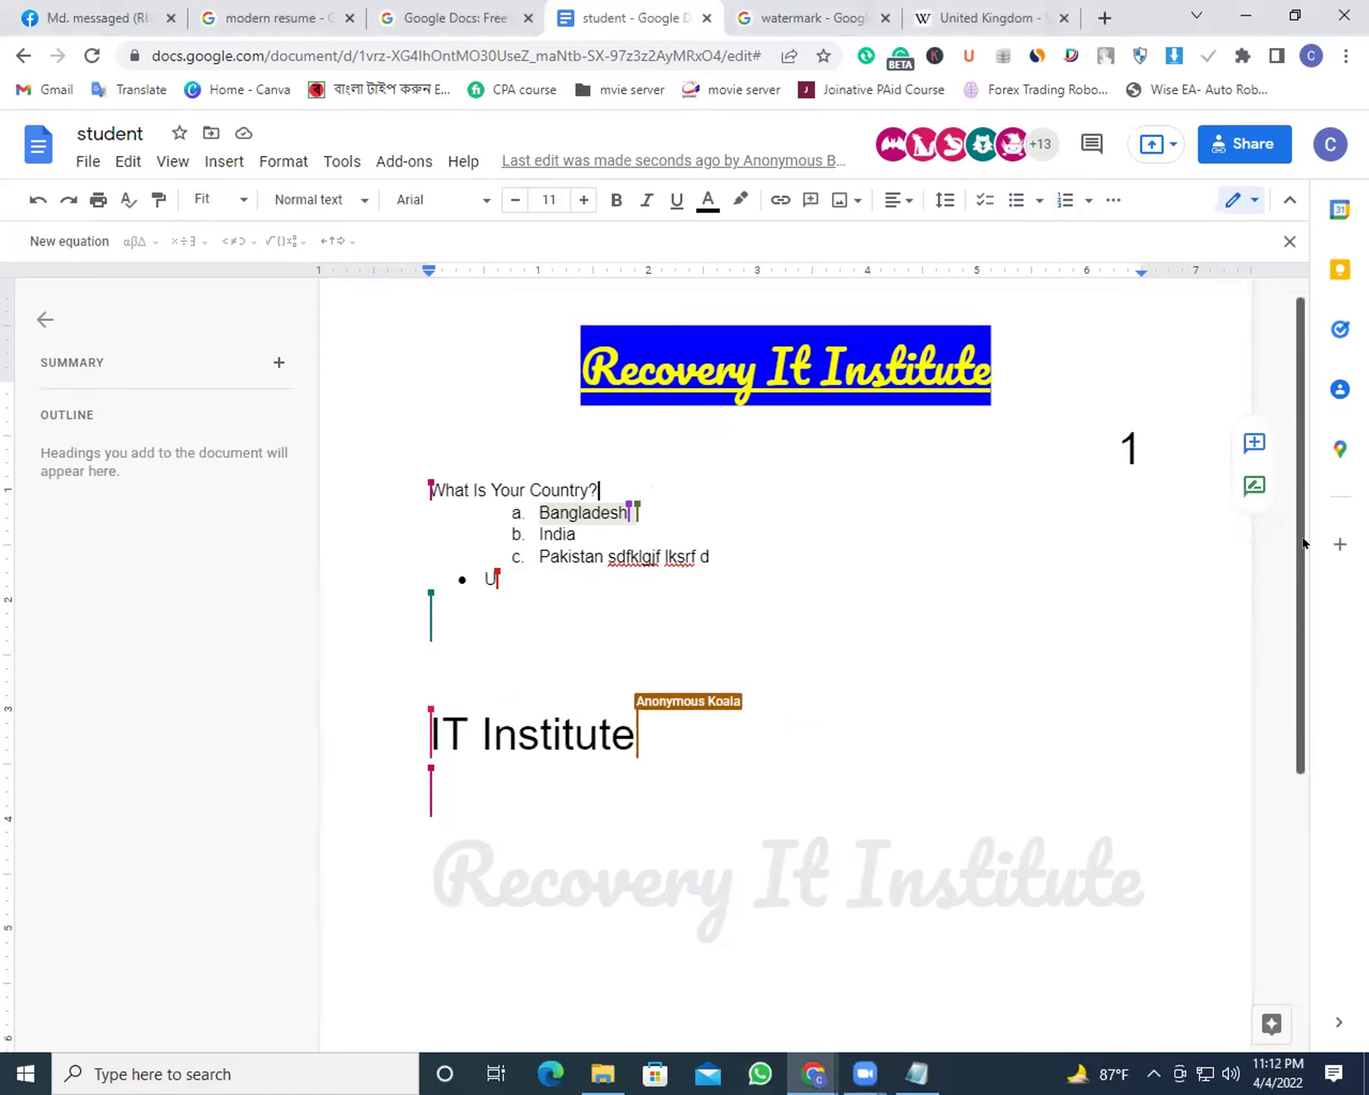
Scroll the document up and load easybengalityping.com from the বাংলা টাইপ করুন bookmark
left_click_drag(1294, 479, 1295, 846)
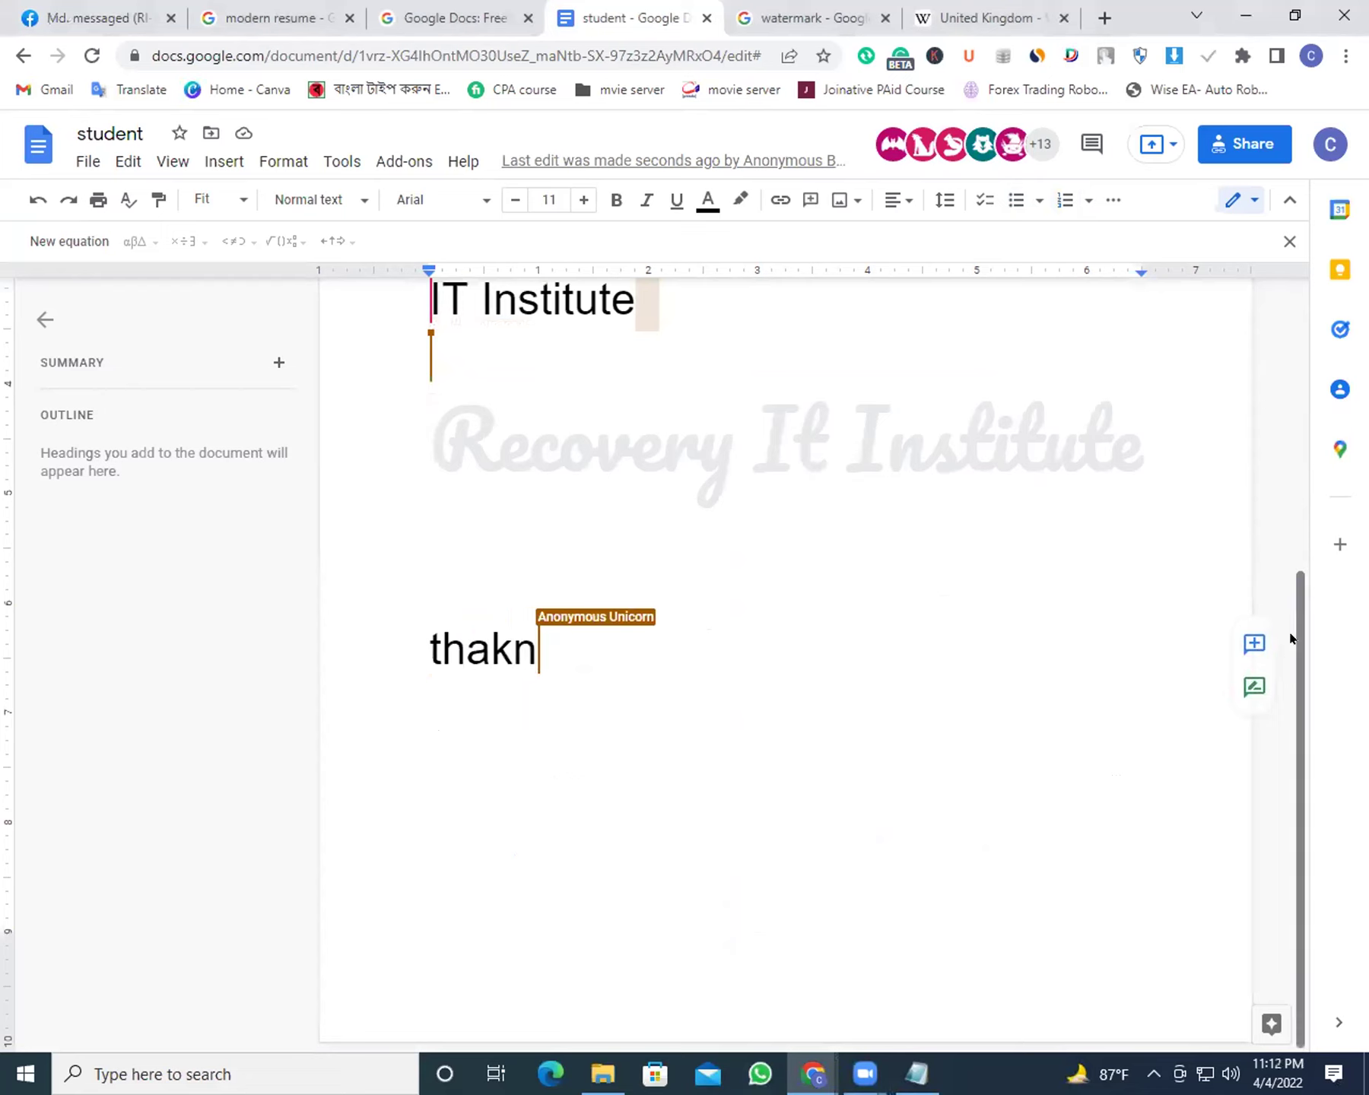
scroll(1290, 521, "up", 5)
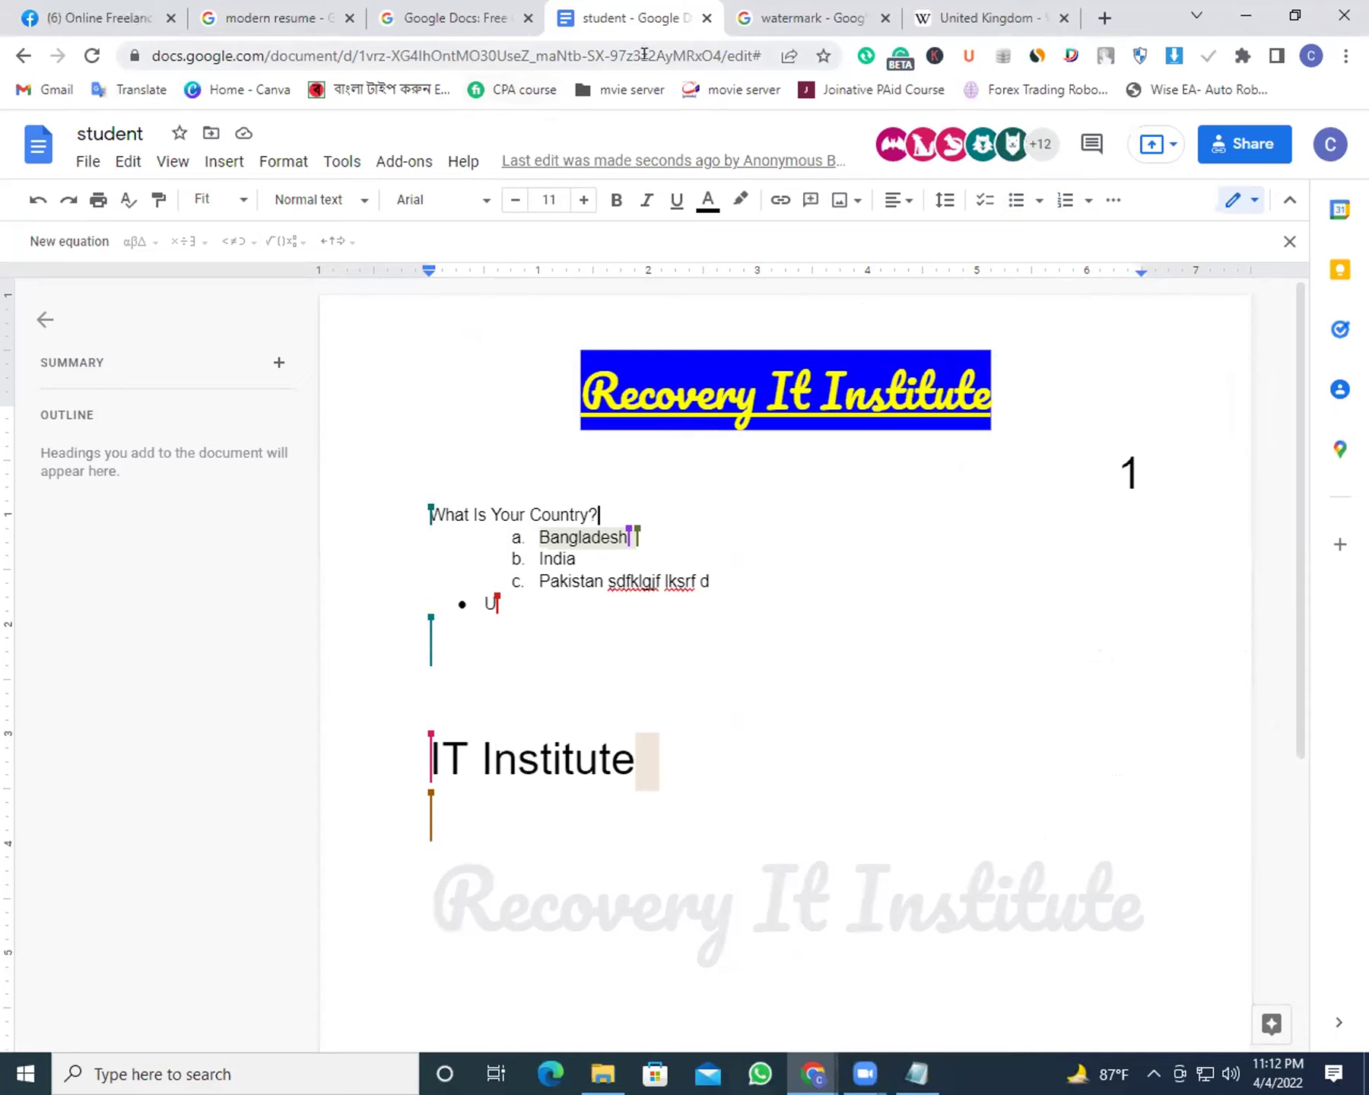
left_click(397, 93)
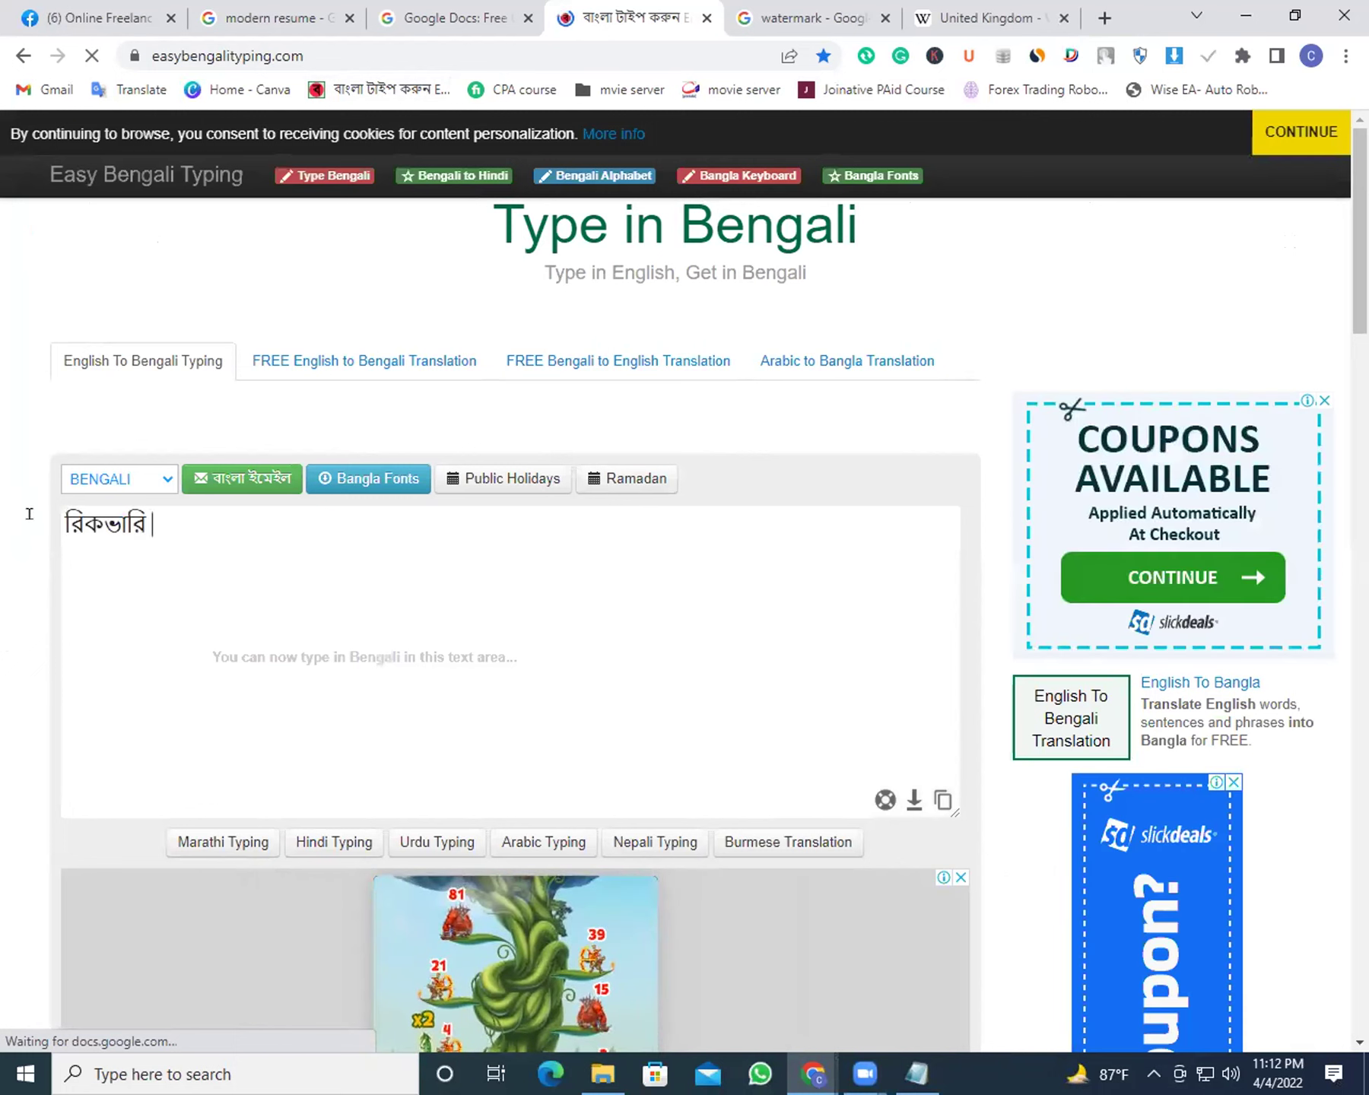
Replace রিকভারি with 'ji' (জি) on Easy Bengali Typing, select it all, and go back
left_click_drag(27, 513, 180, 537)
key("BackSpace")
type("ji")
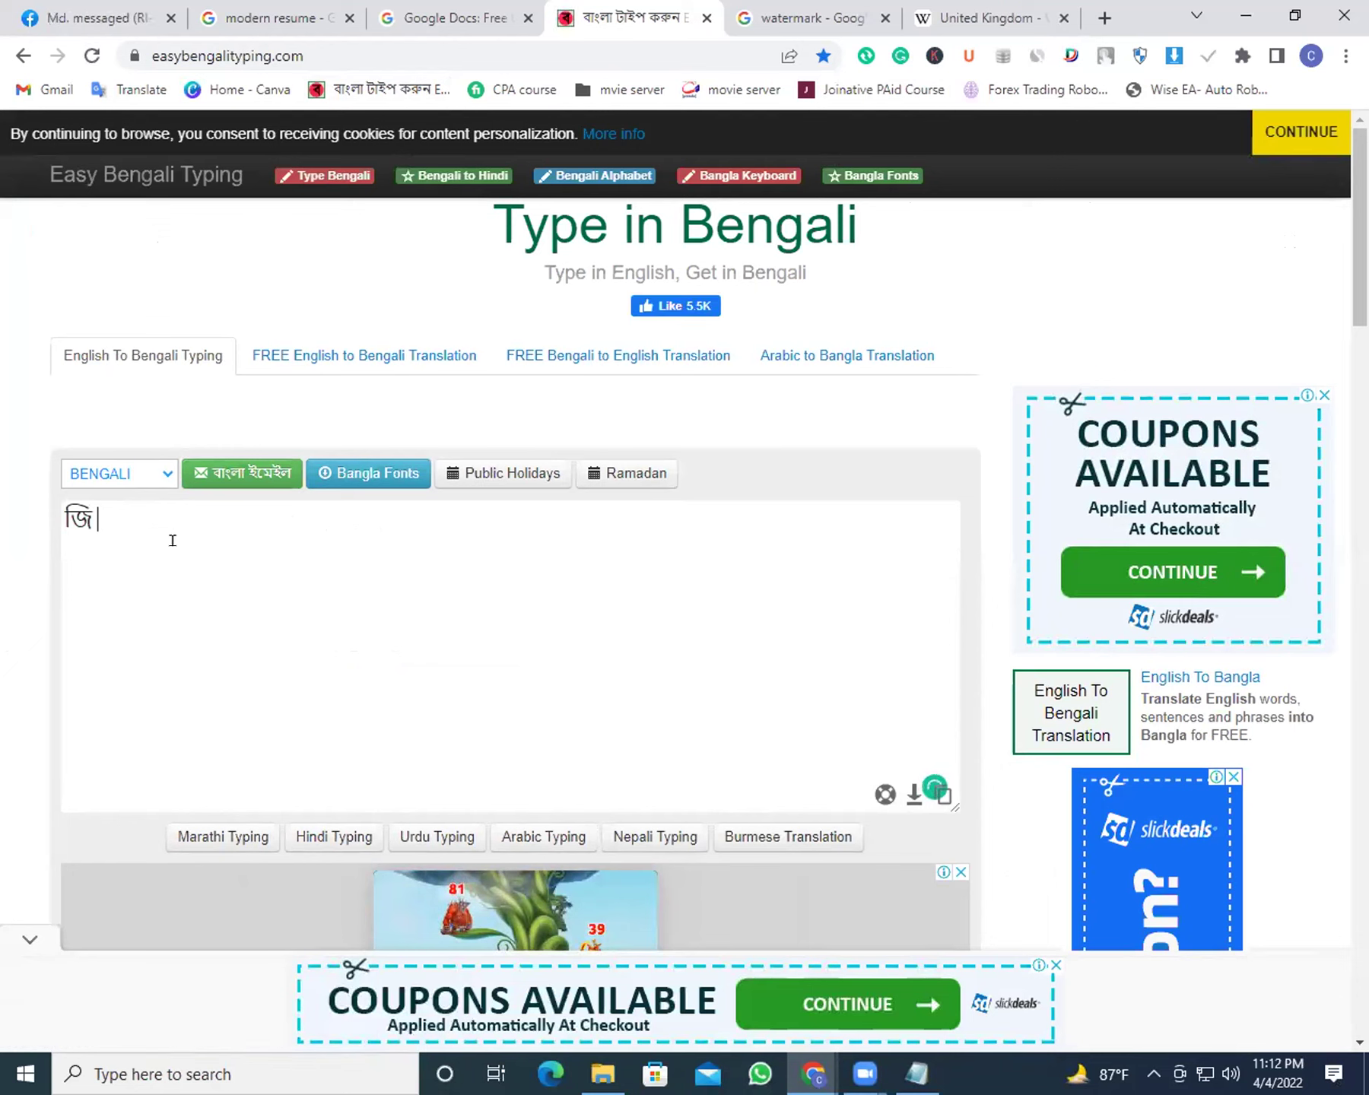
key("ctrl+a")
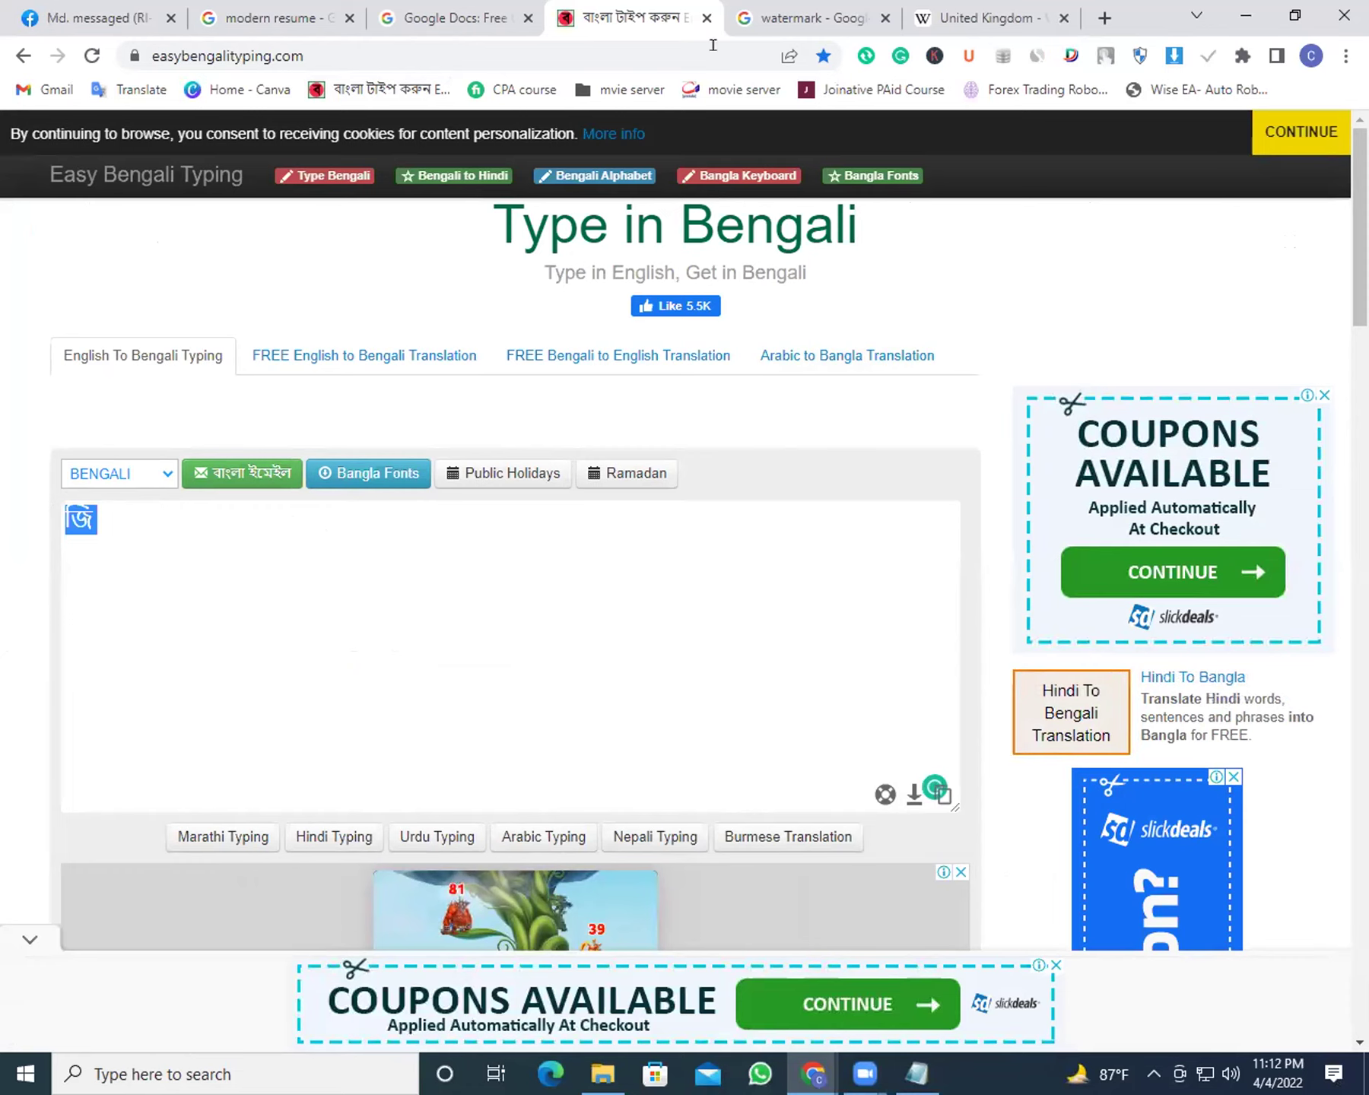
left_click(23, 57)
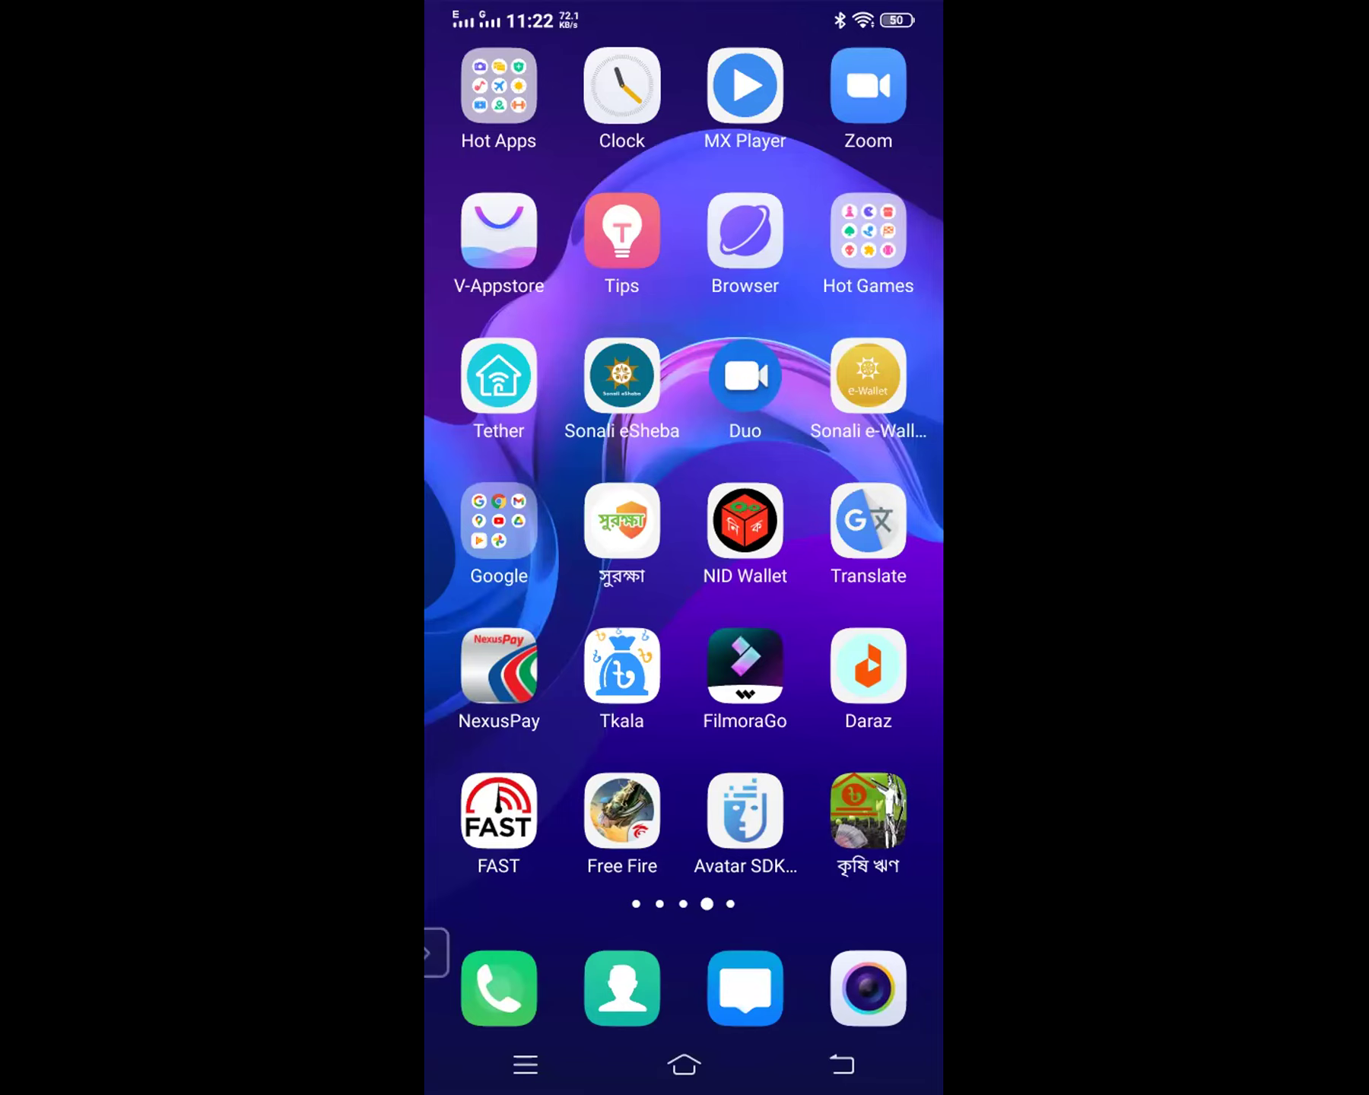
Return to the ongoing Zoom meeting from Shortcut center, unmute the microphone, and go Home
left_click_drag(685, 1080, 684, 684)
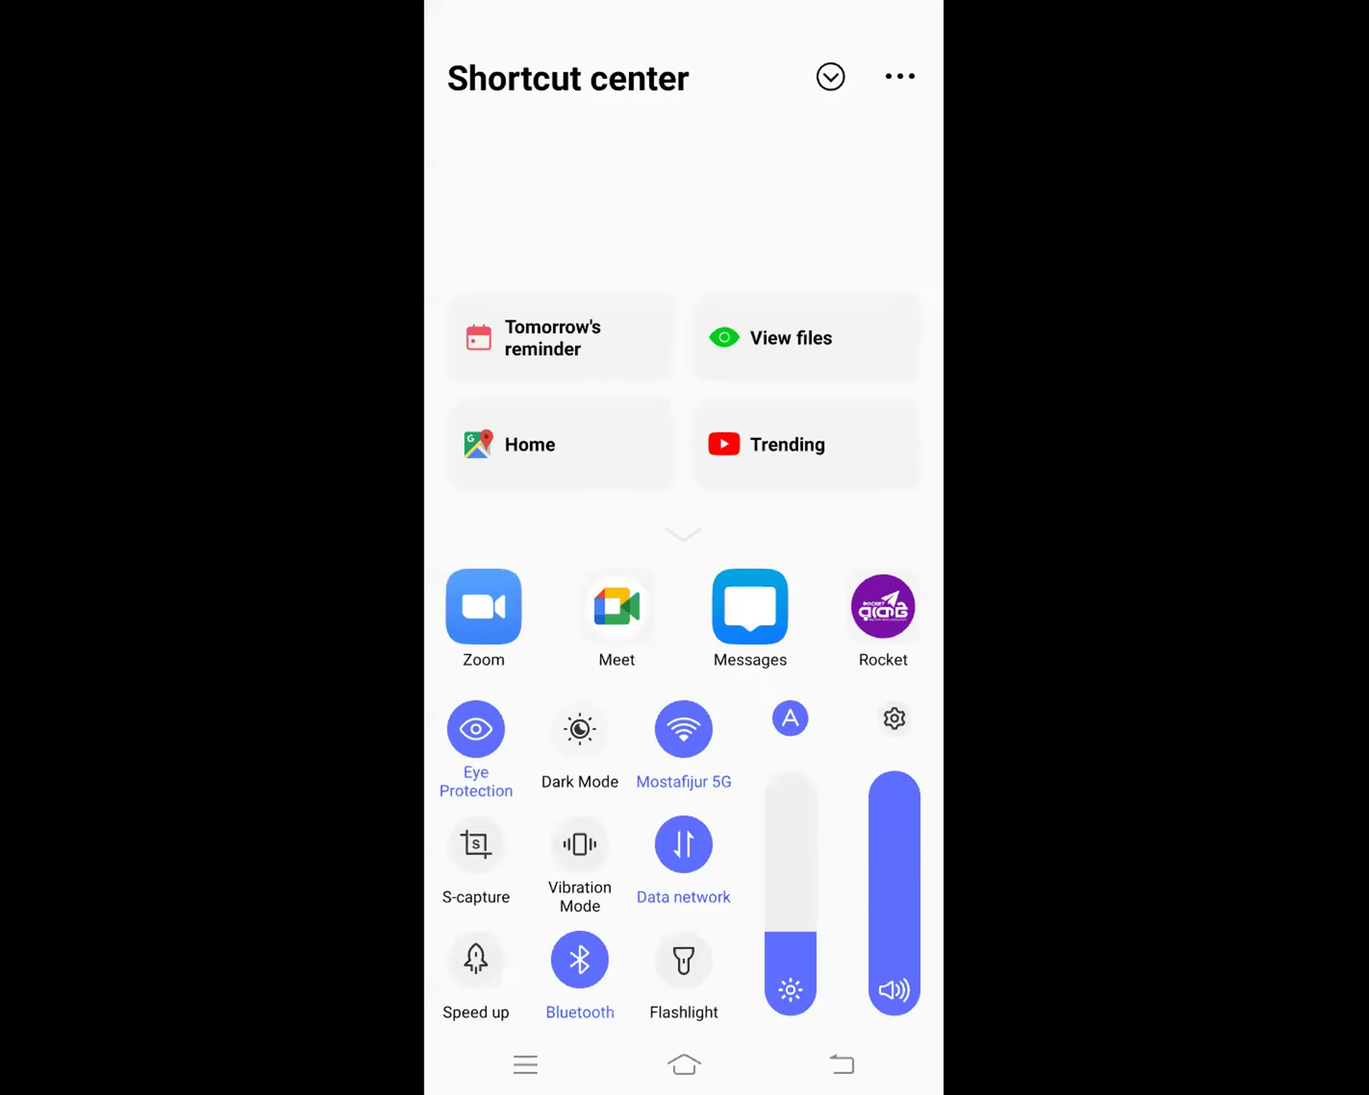
left_click(483, 606)
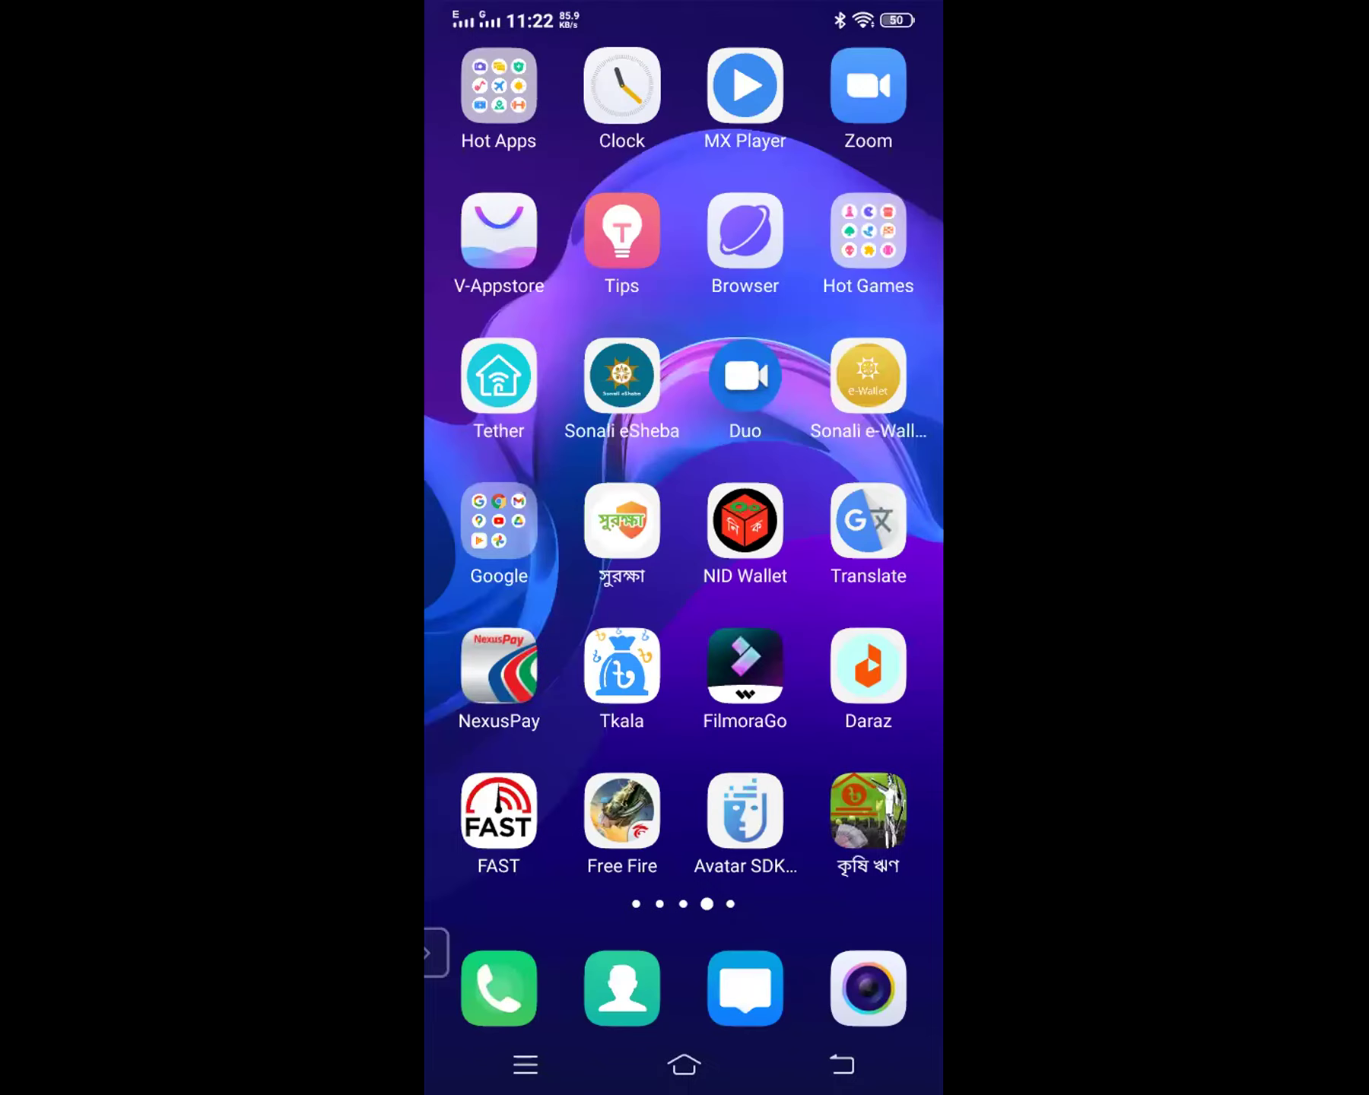
left_click(478, 996)
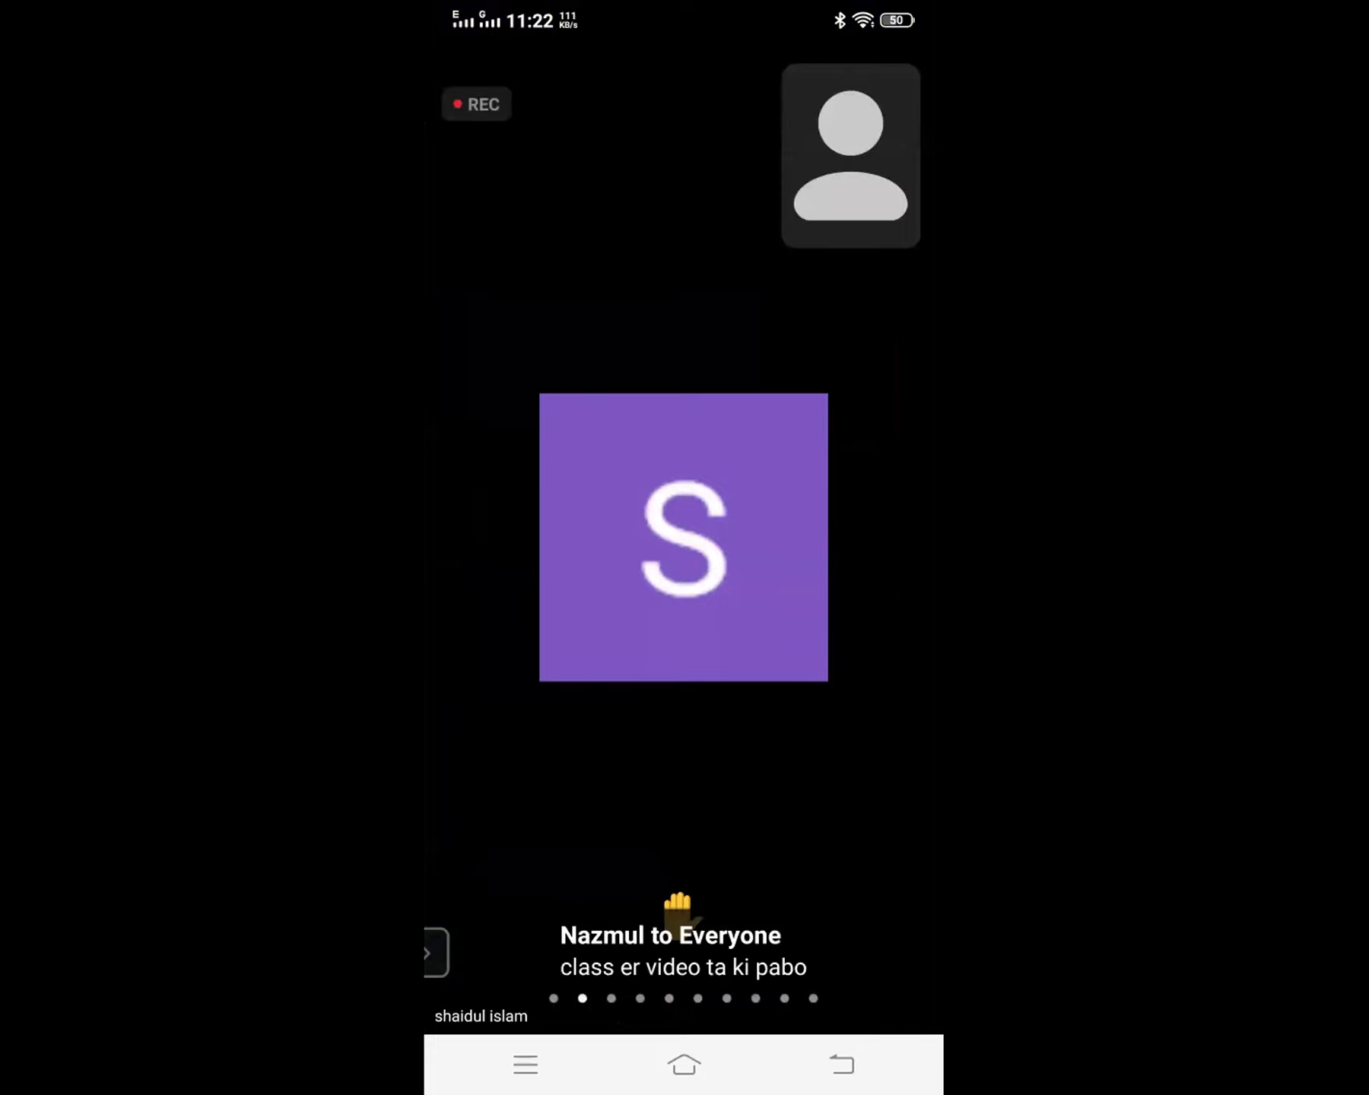
key("super")
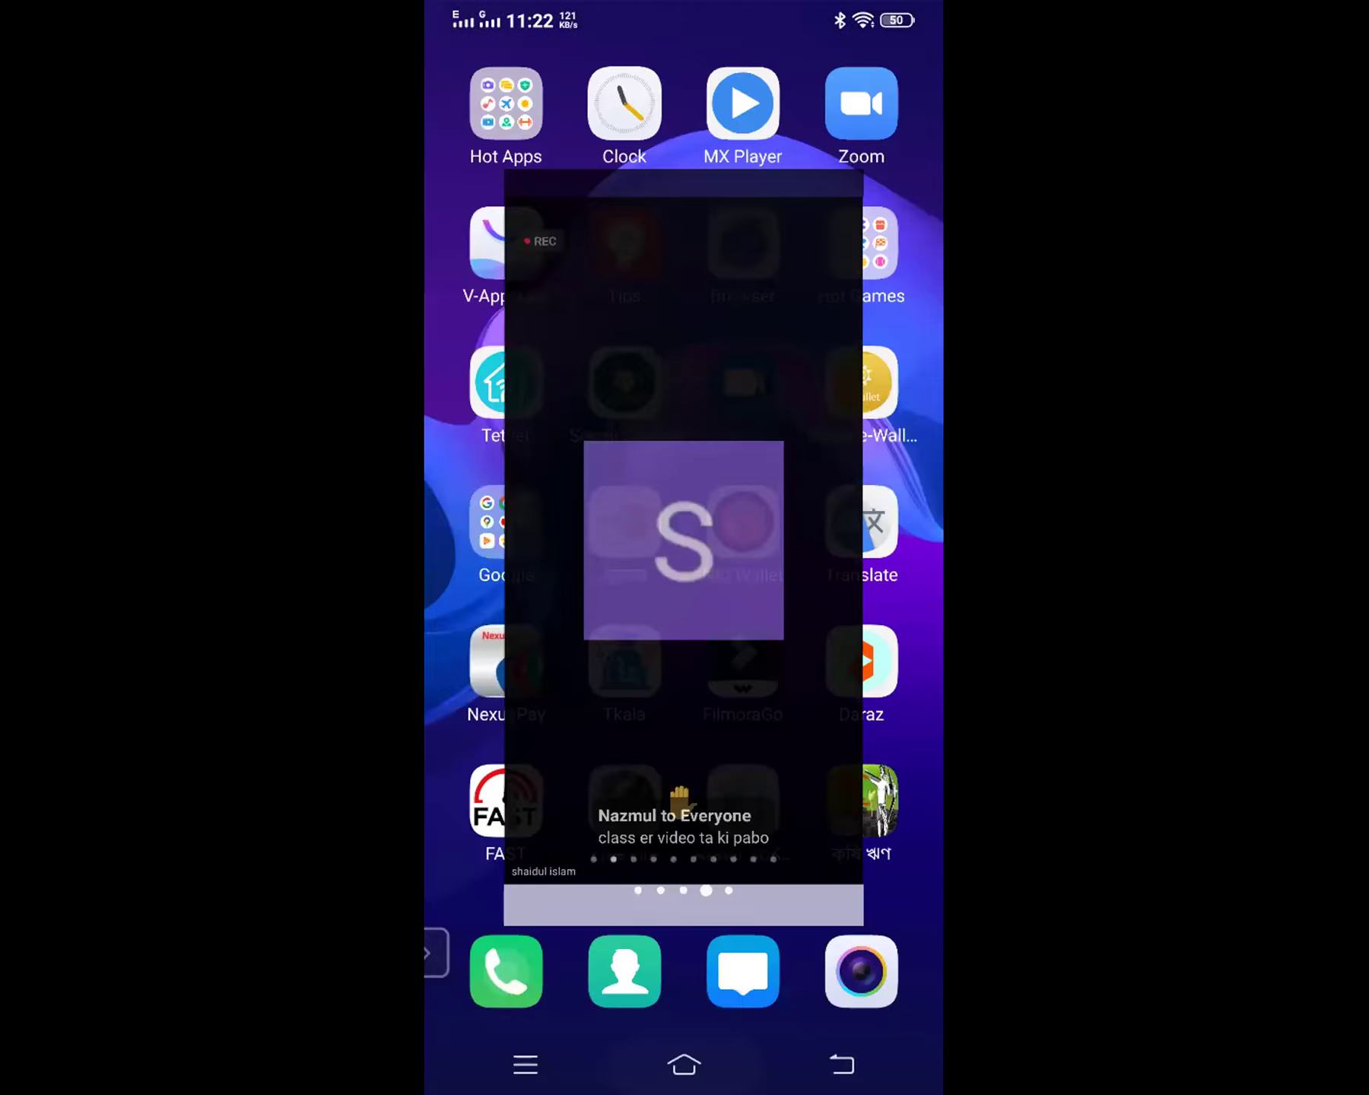
Search 'google docs' from the home-screen Google widget, then return to the home screen
left_click_drag(532, 533, 875, 532)
left_click_drag(532, 532, 874, 532)
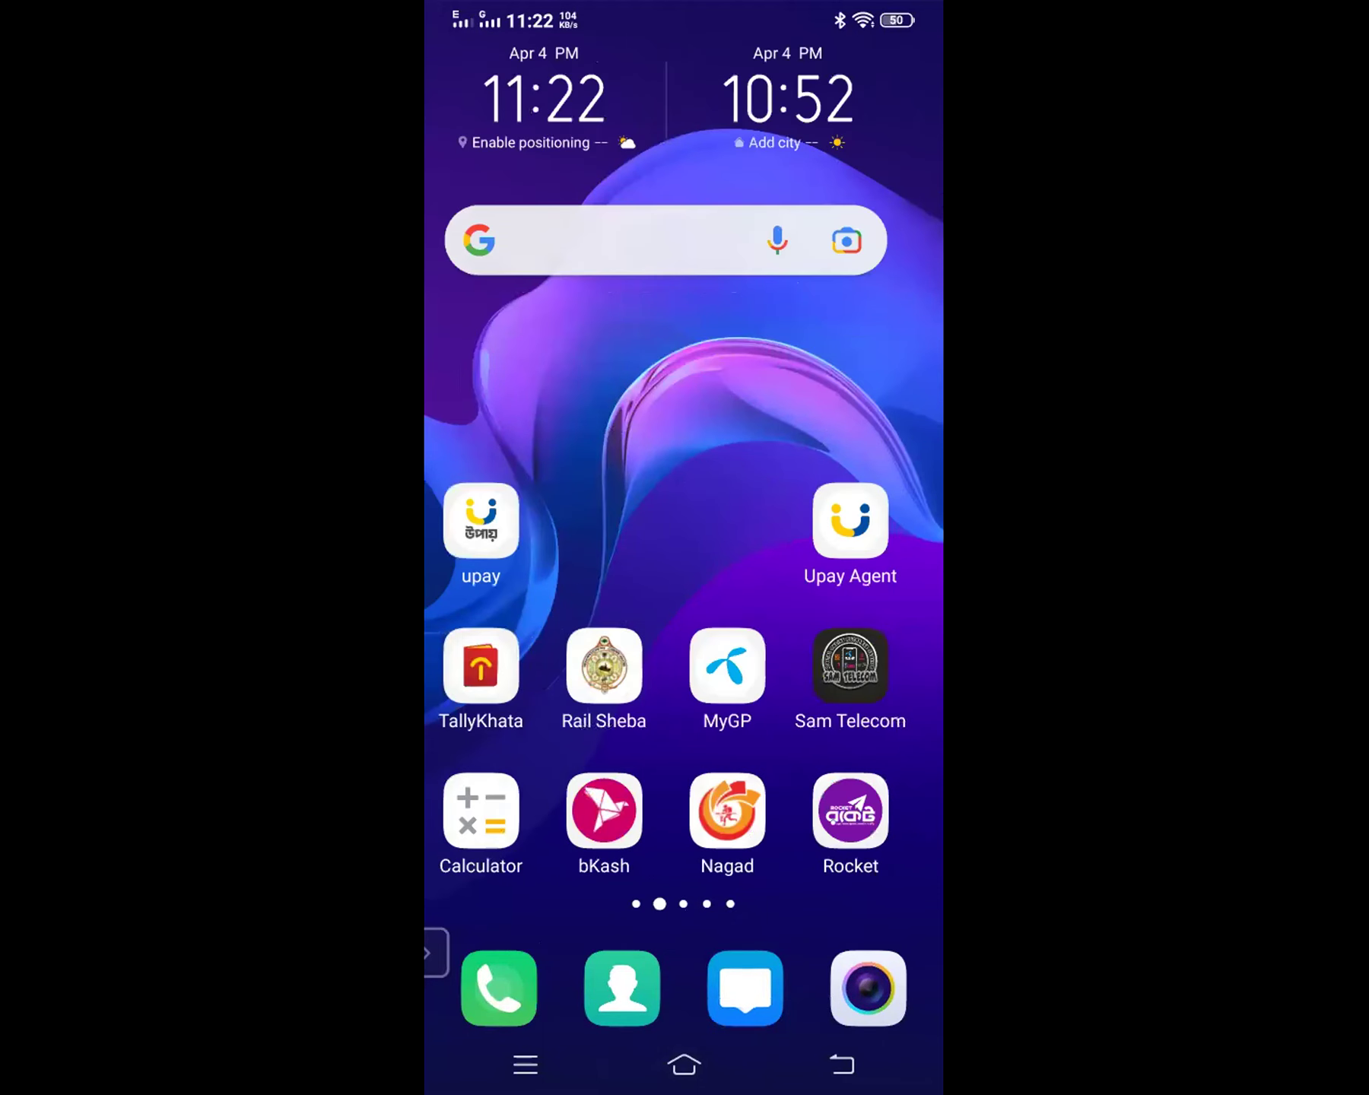
left_click(623, 241)
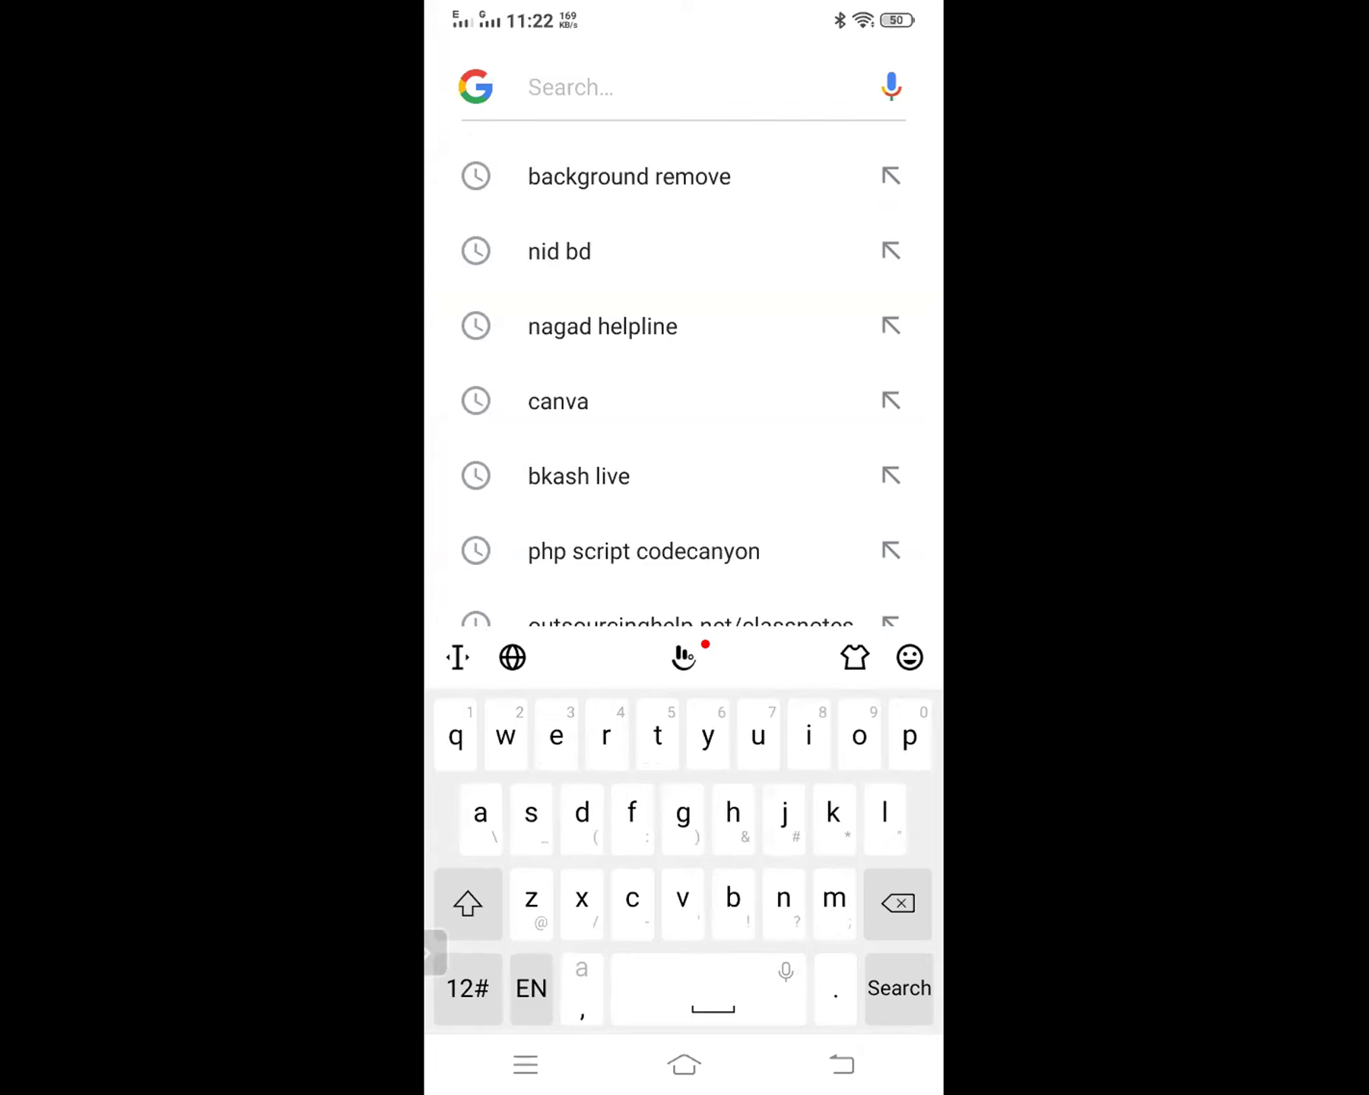
type("goog")
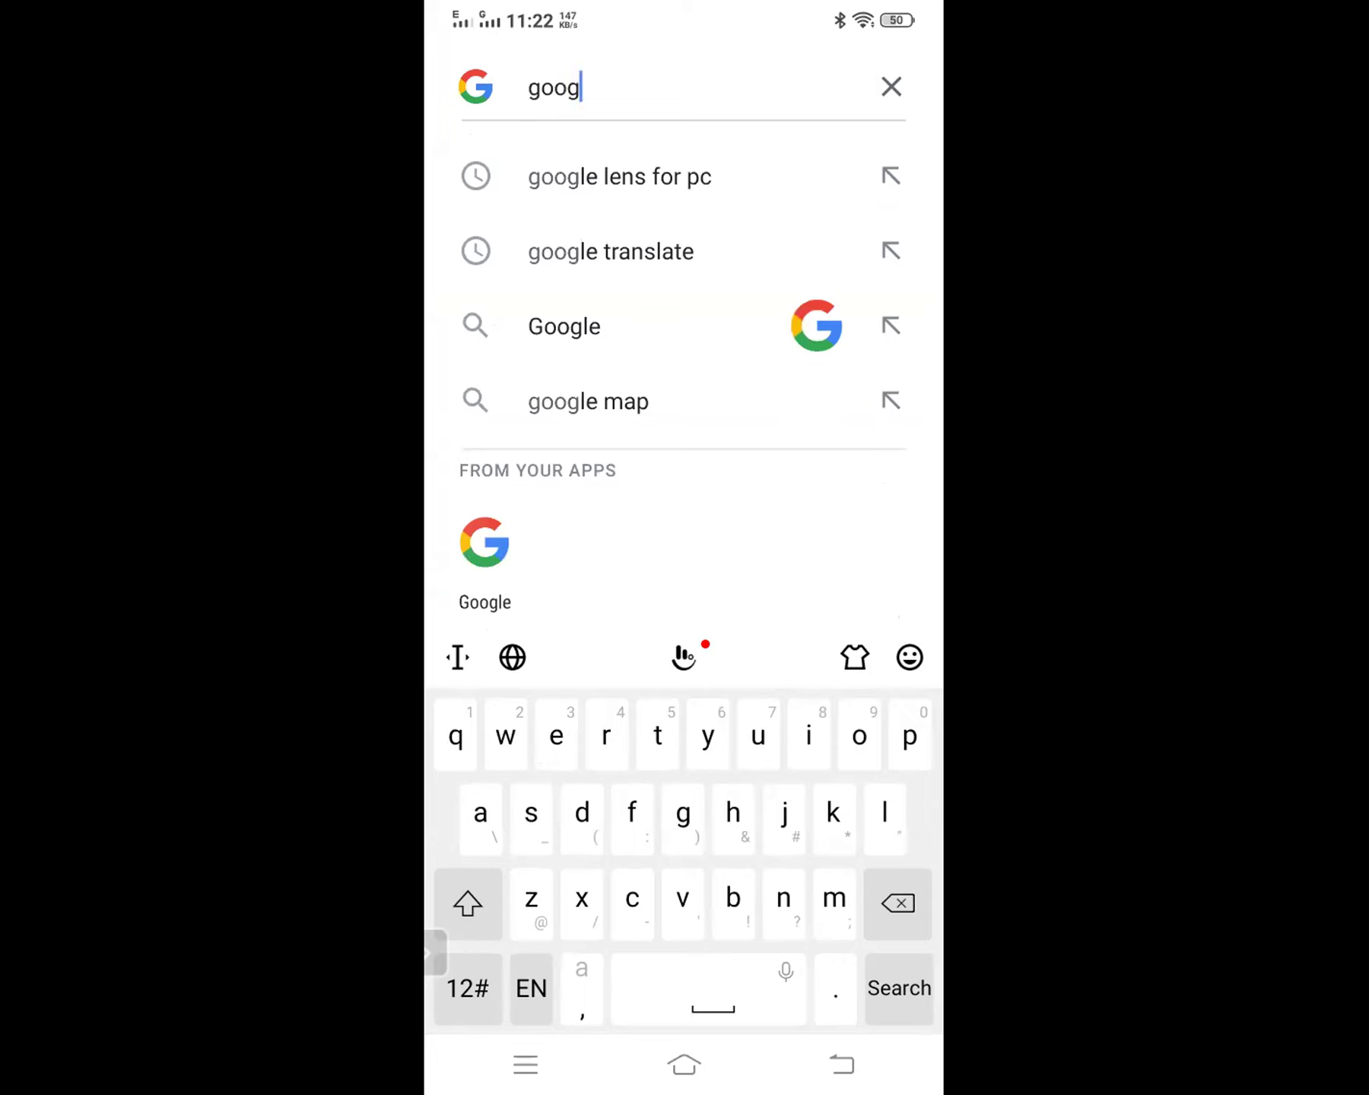
type("le doc")
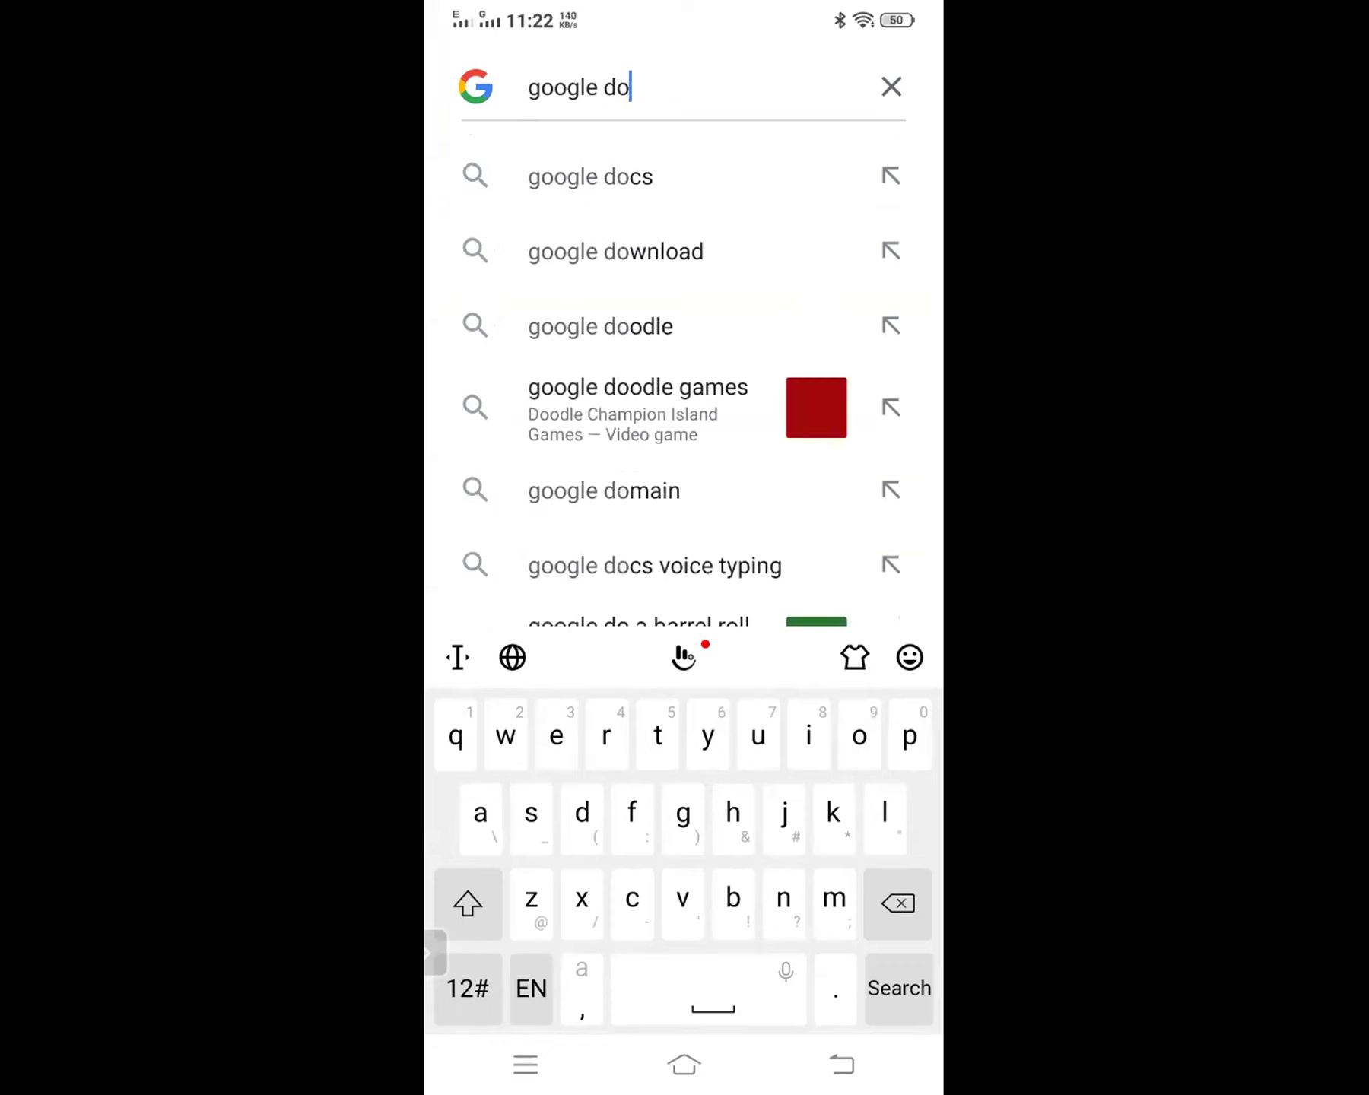
left_click(590, 177)
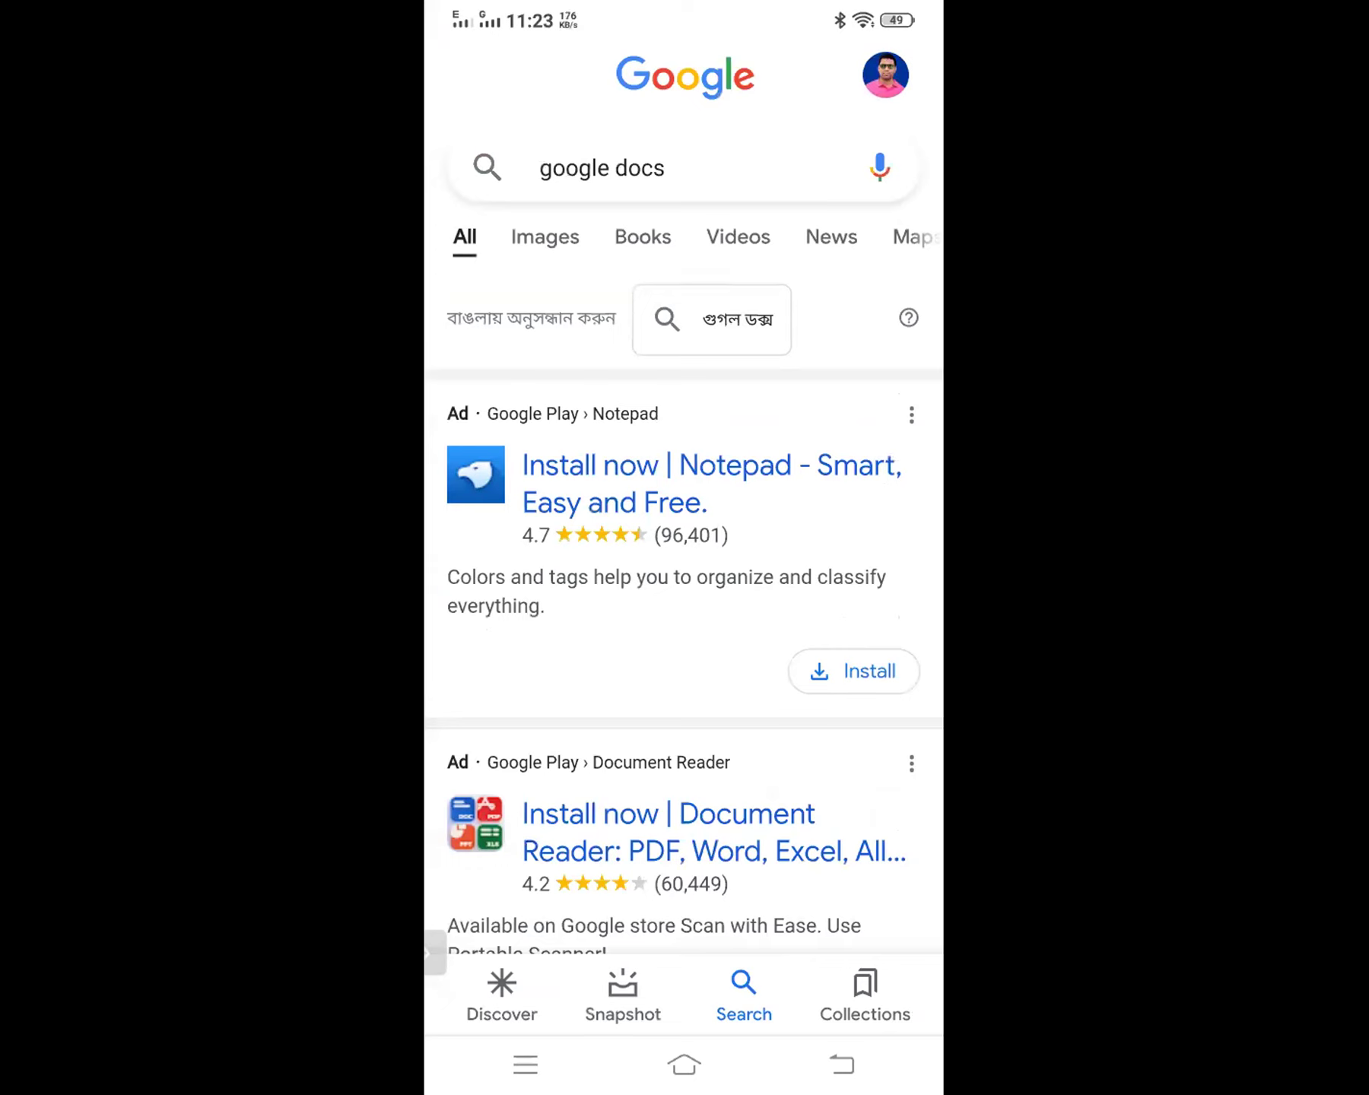
left_click(683, 1065)
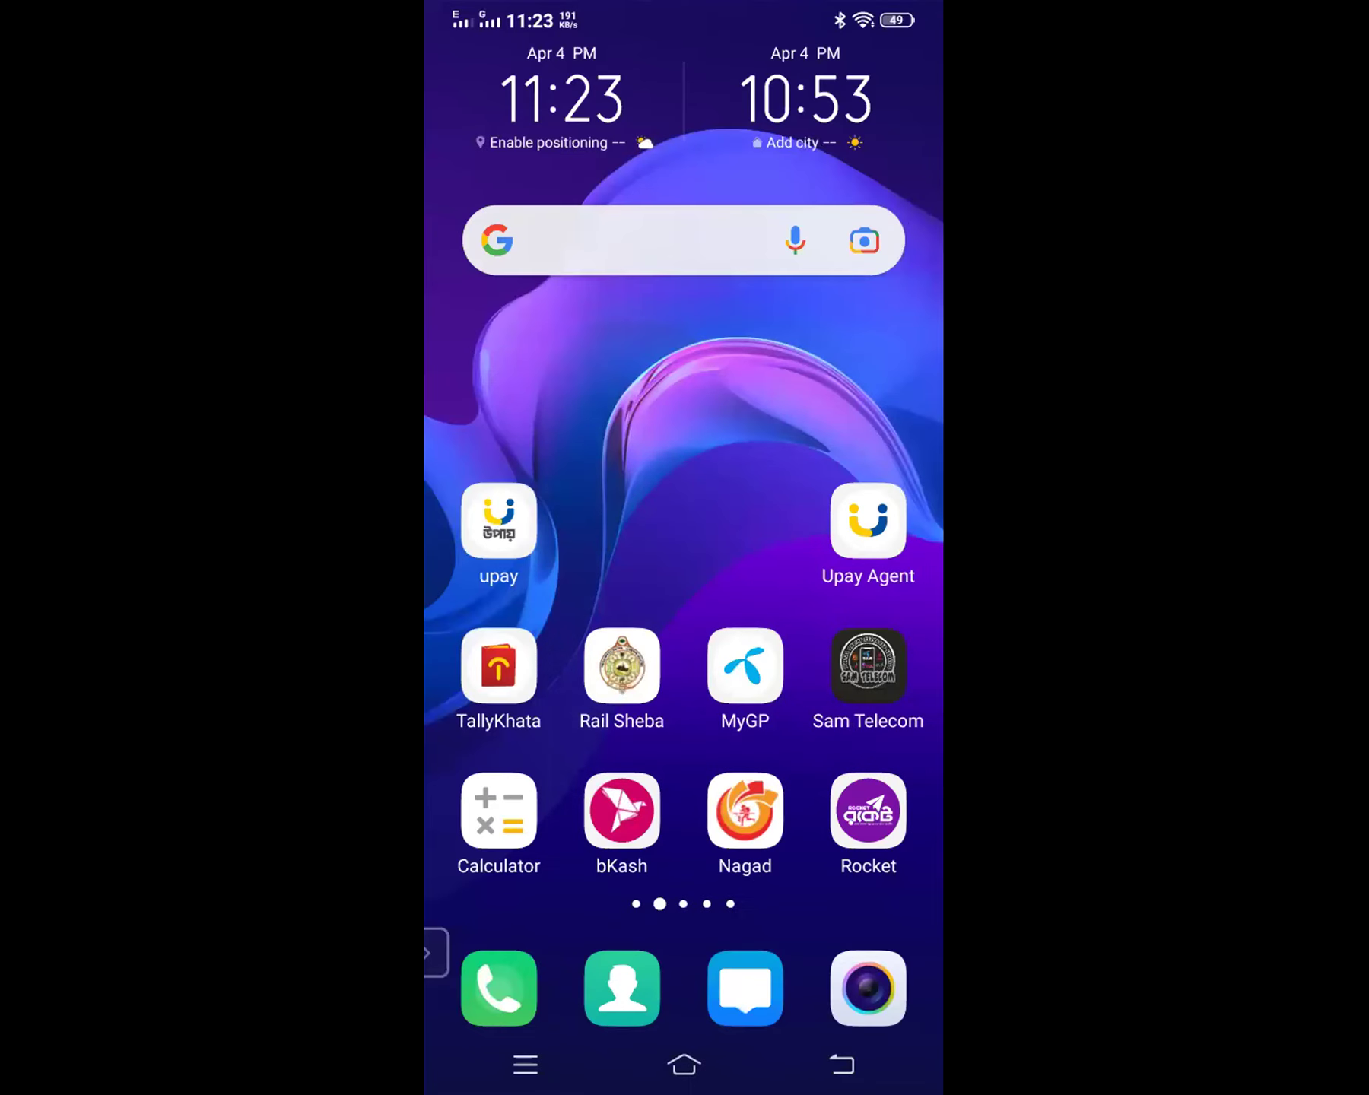
Launch Chrome from the Google folder and search for 'google docs' via the address bar
left_click_drag(867, 665, 646, 669)
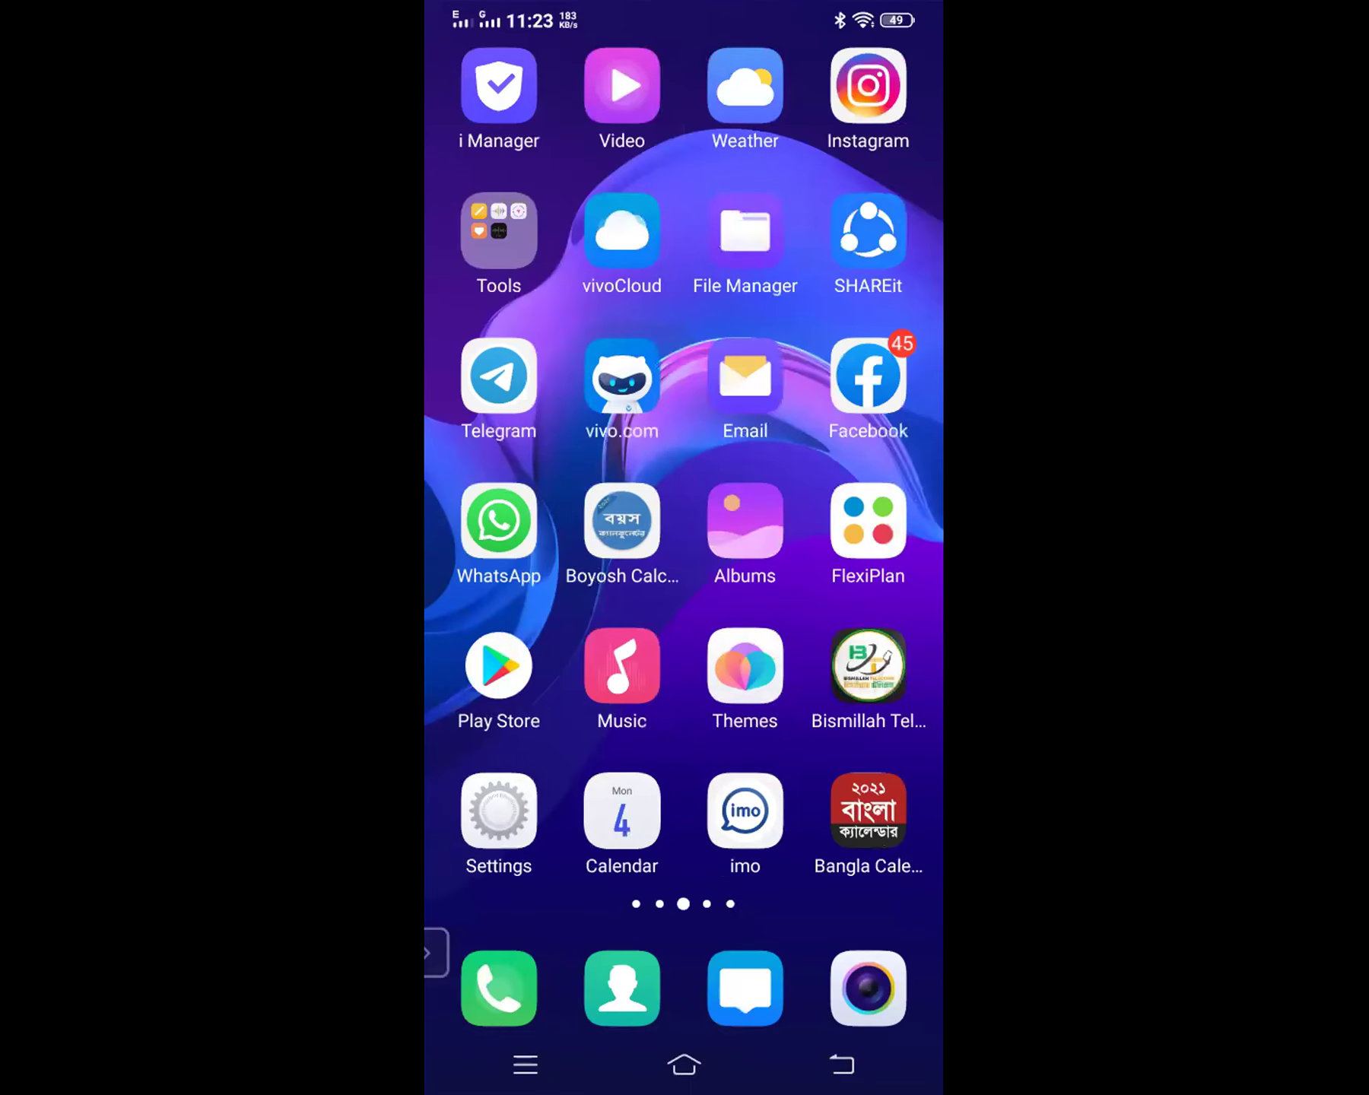
left_click_drag(867, 669, 456, 669)
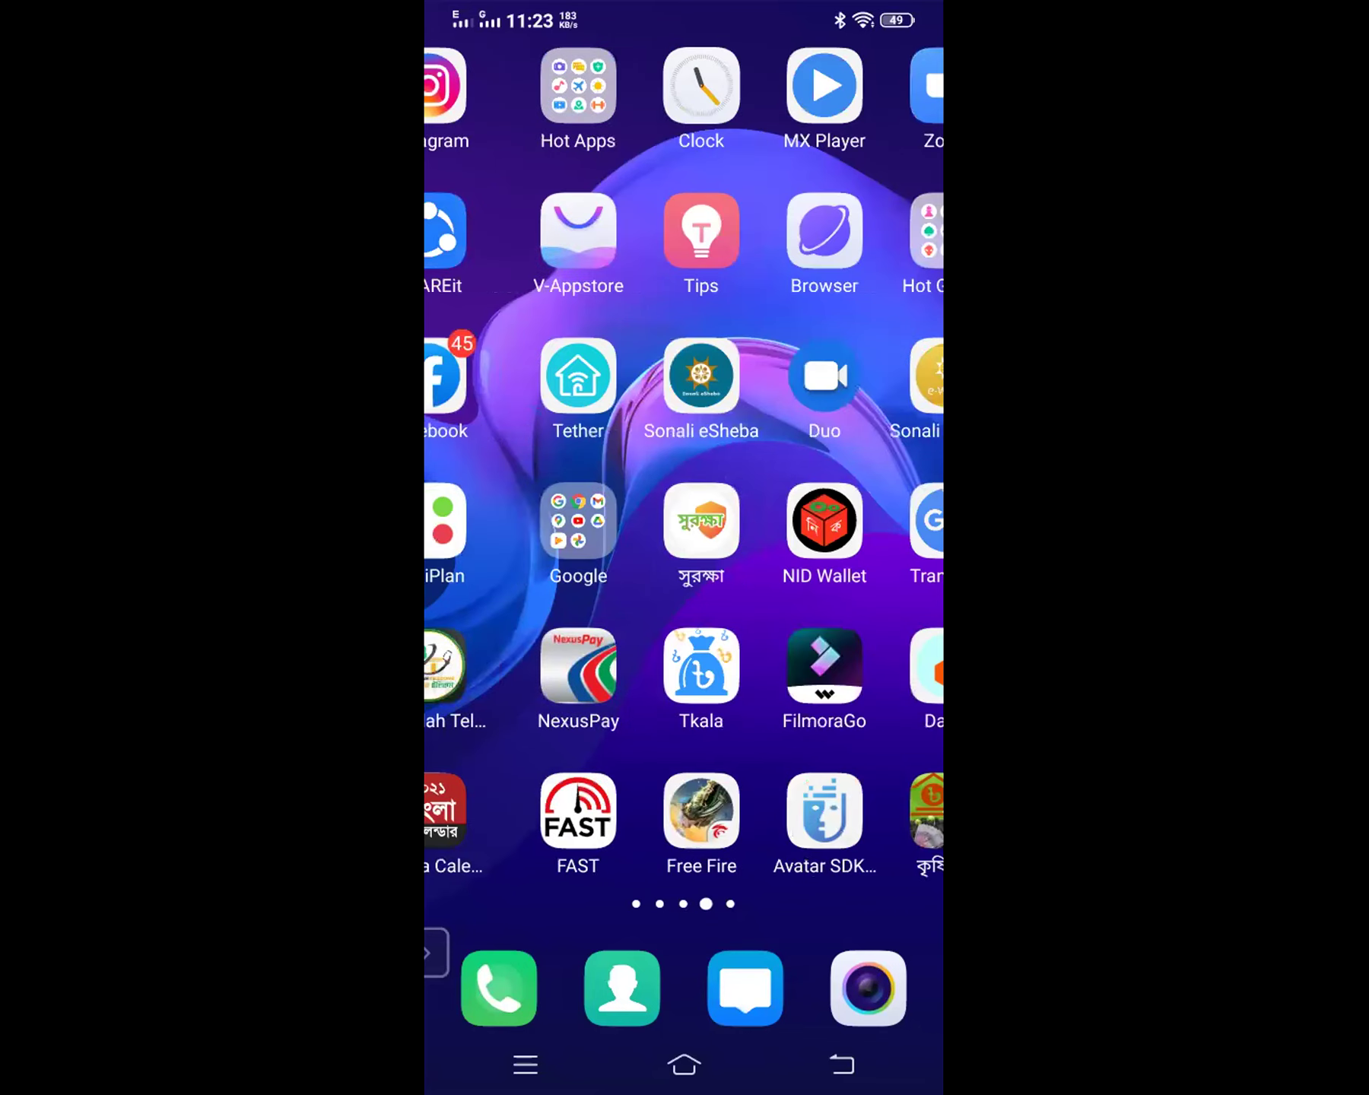
left_click(499, 521)
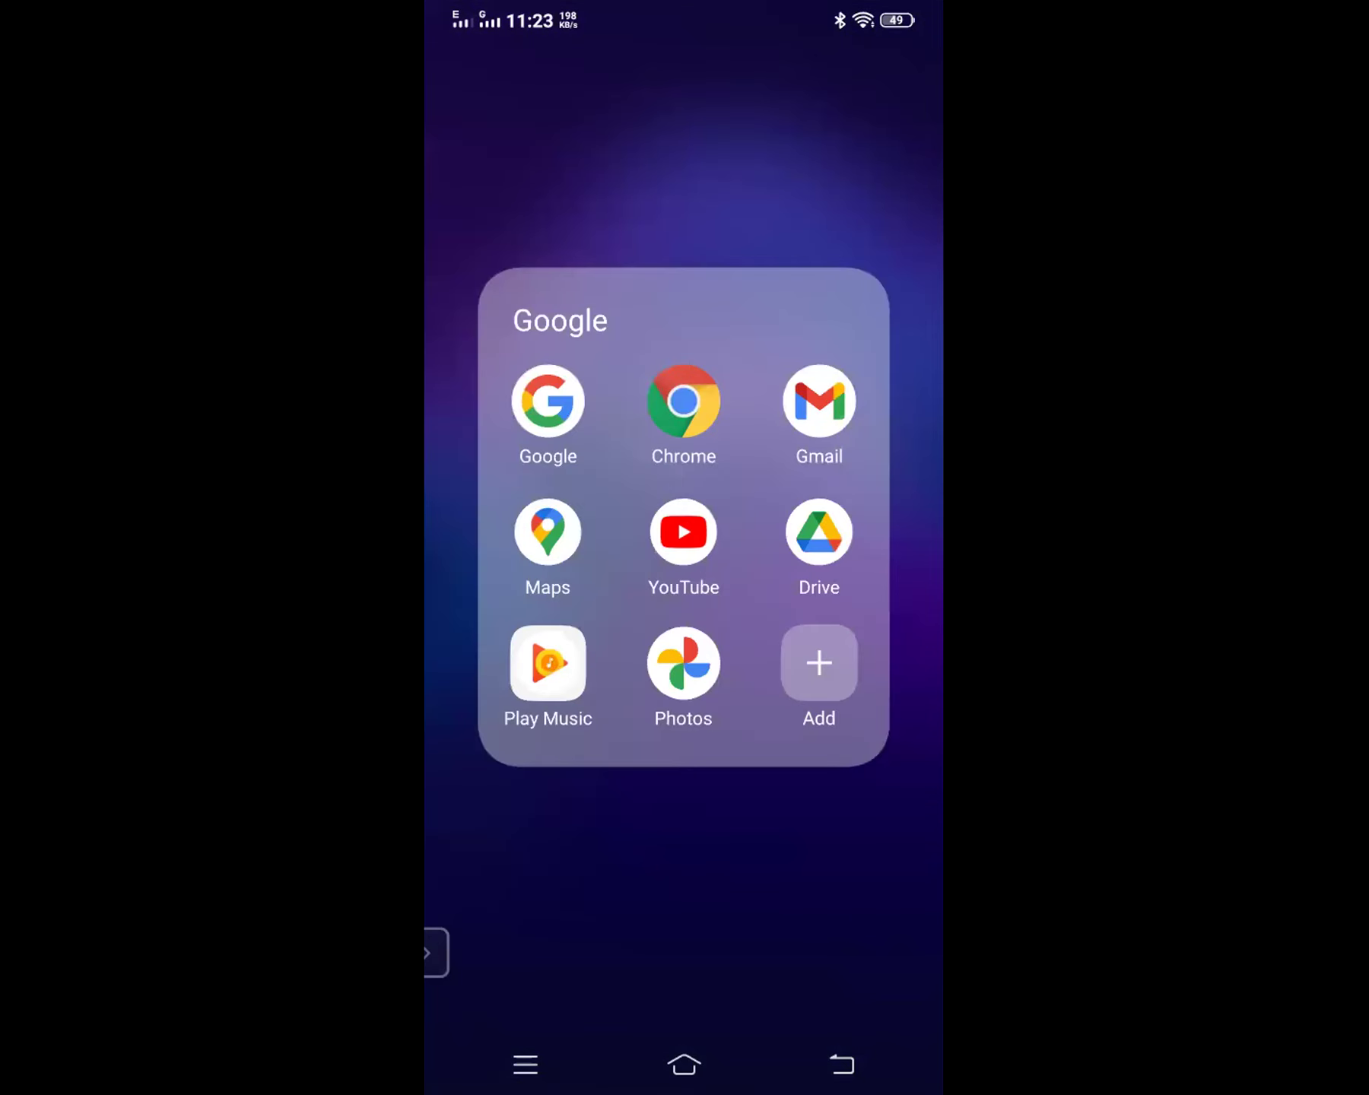
left_click(683, 400)
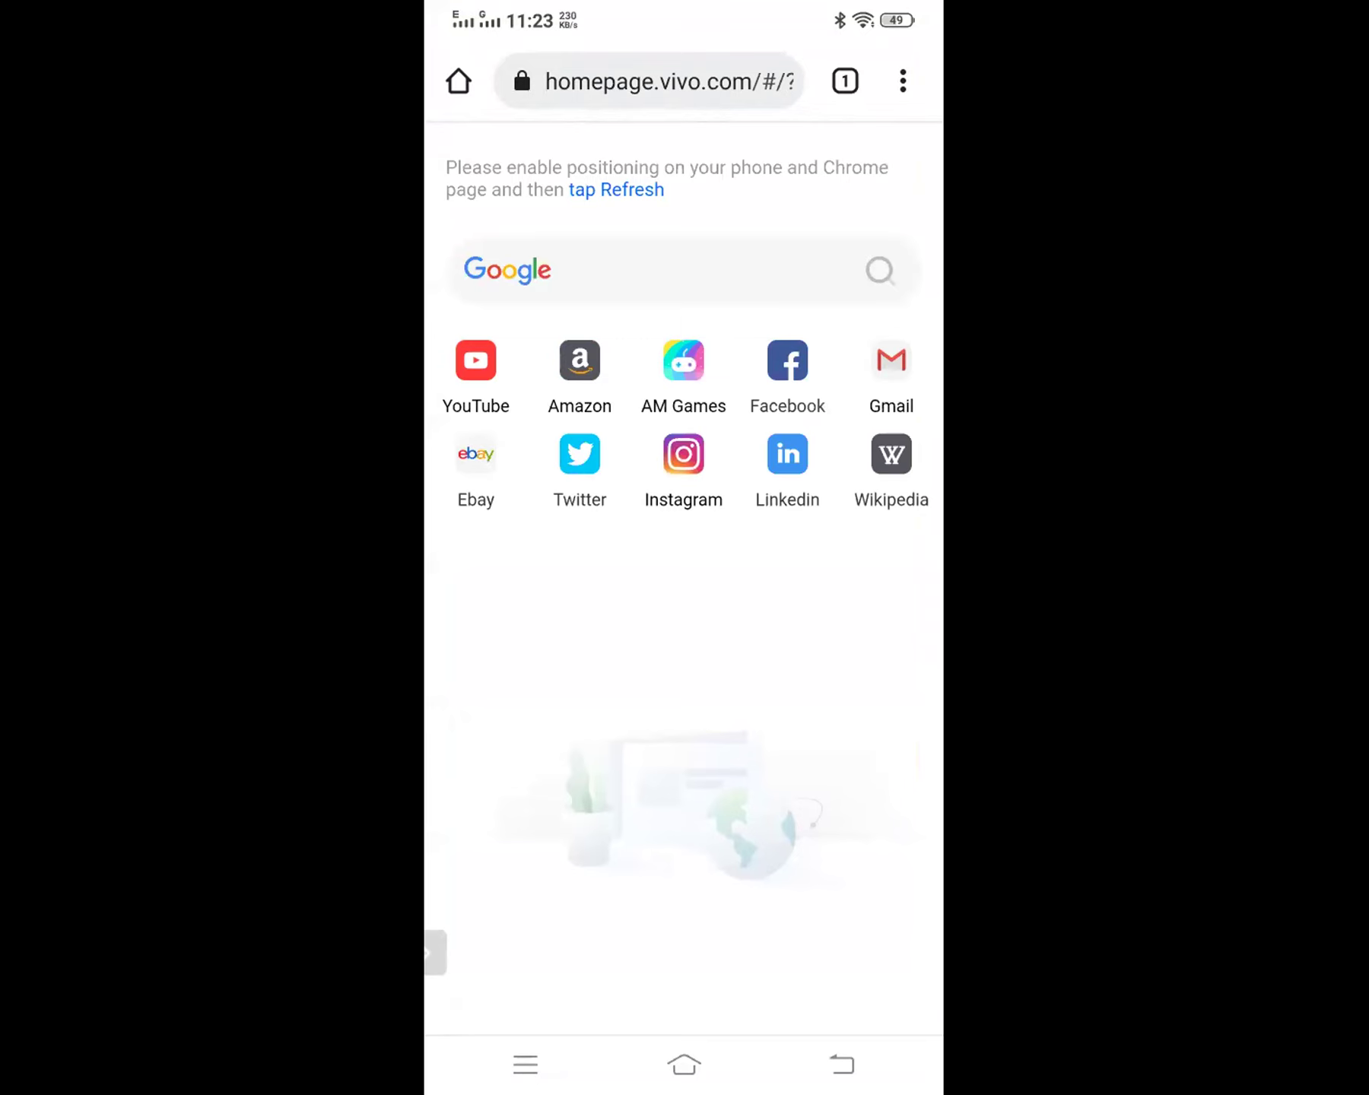
left_click(646, 81)
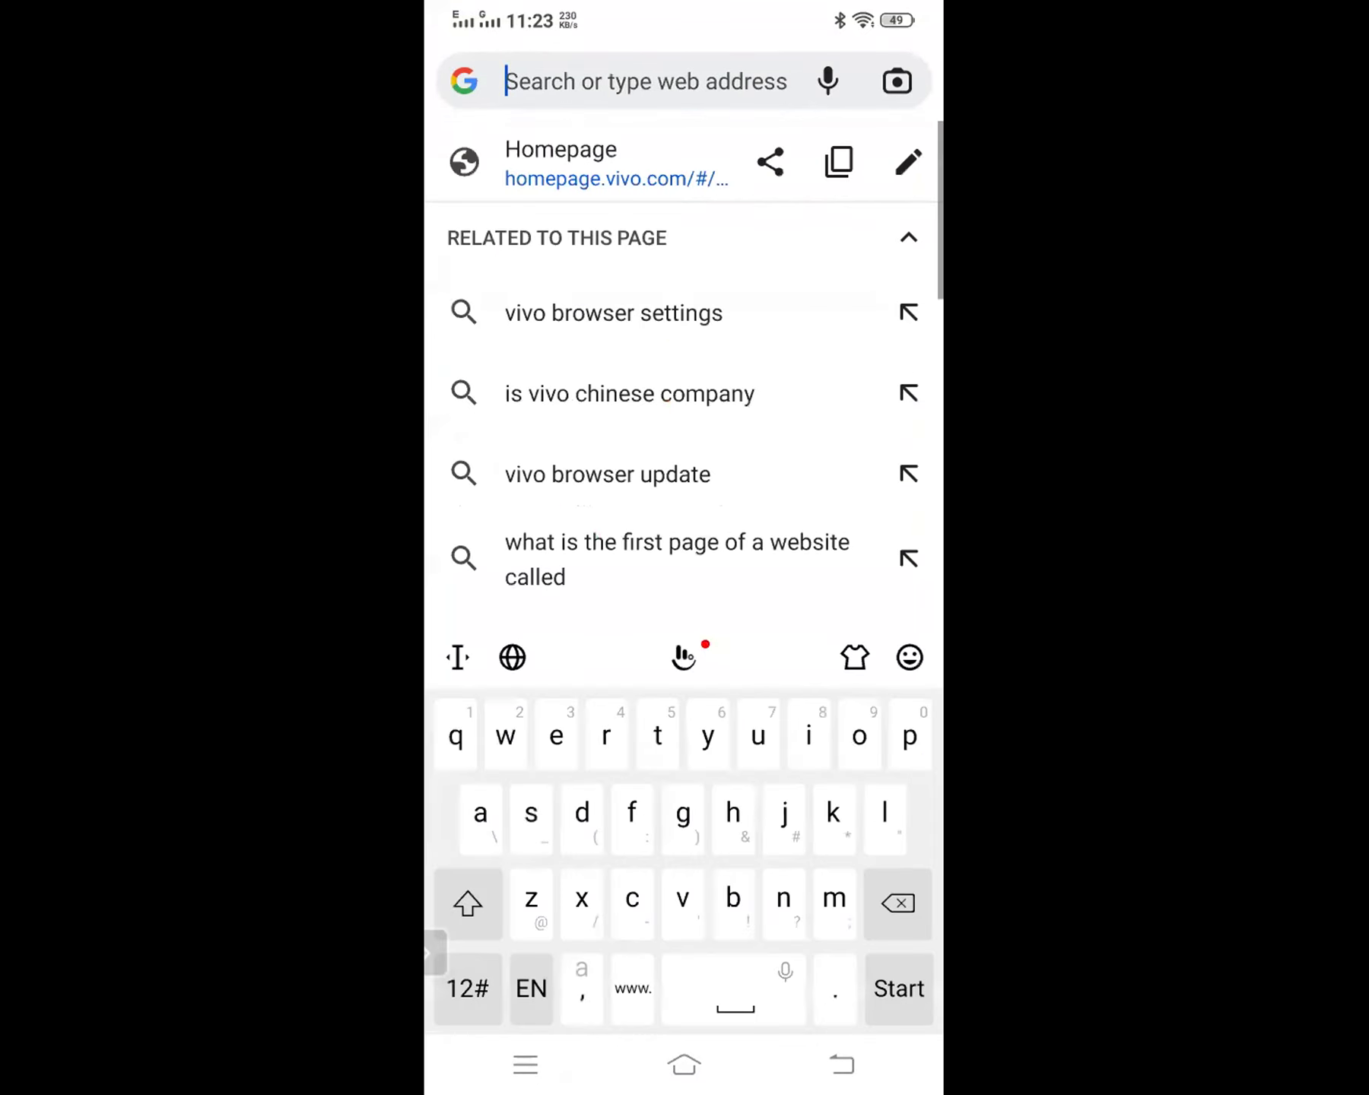
type("g")
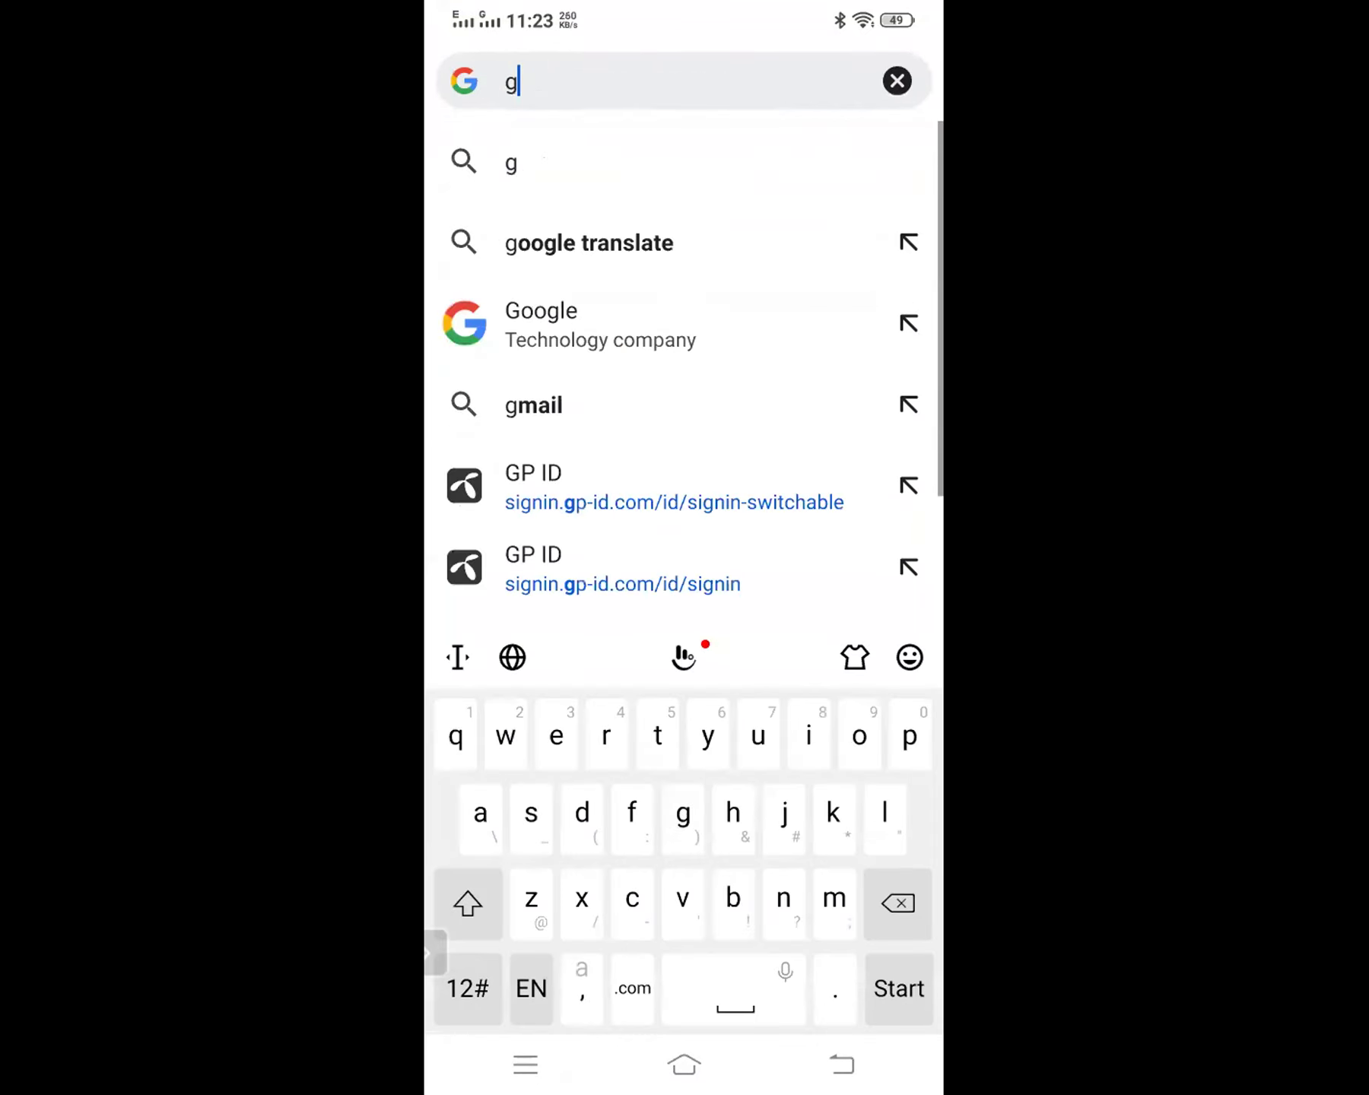
type("oo")
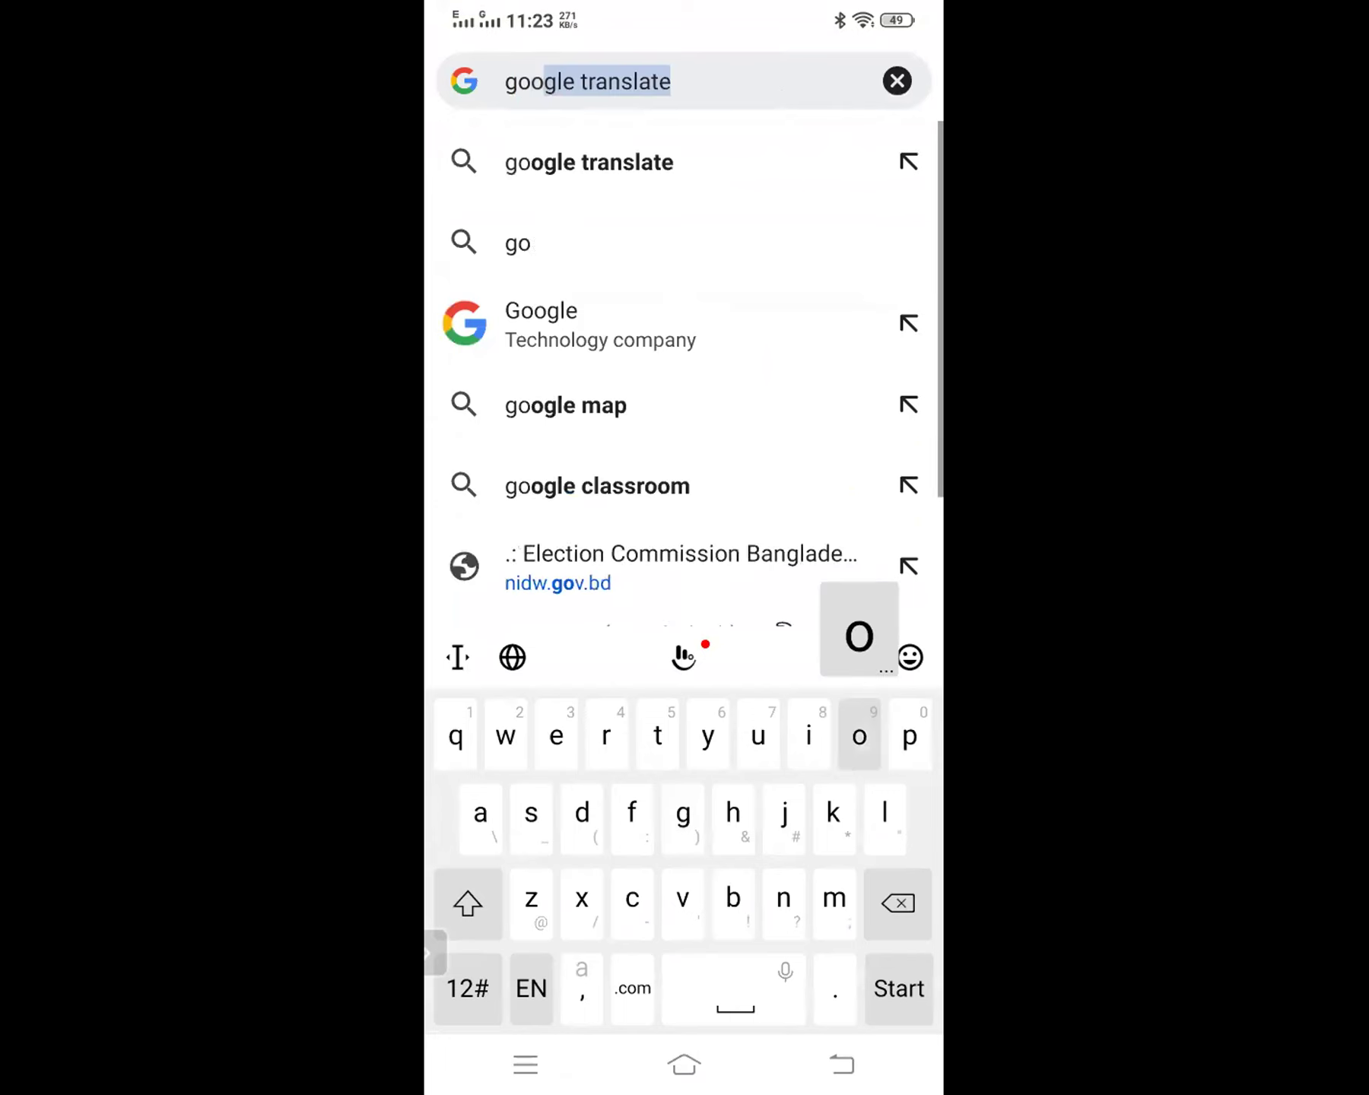
type("gle")
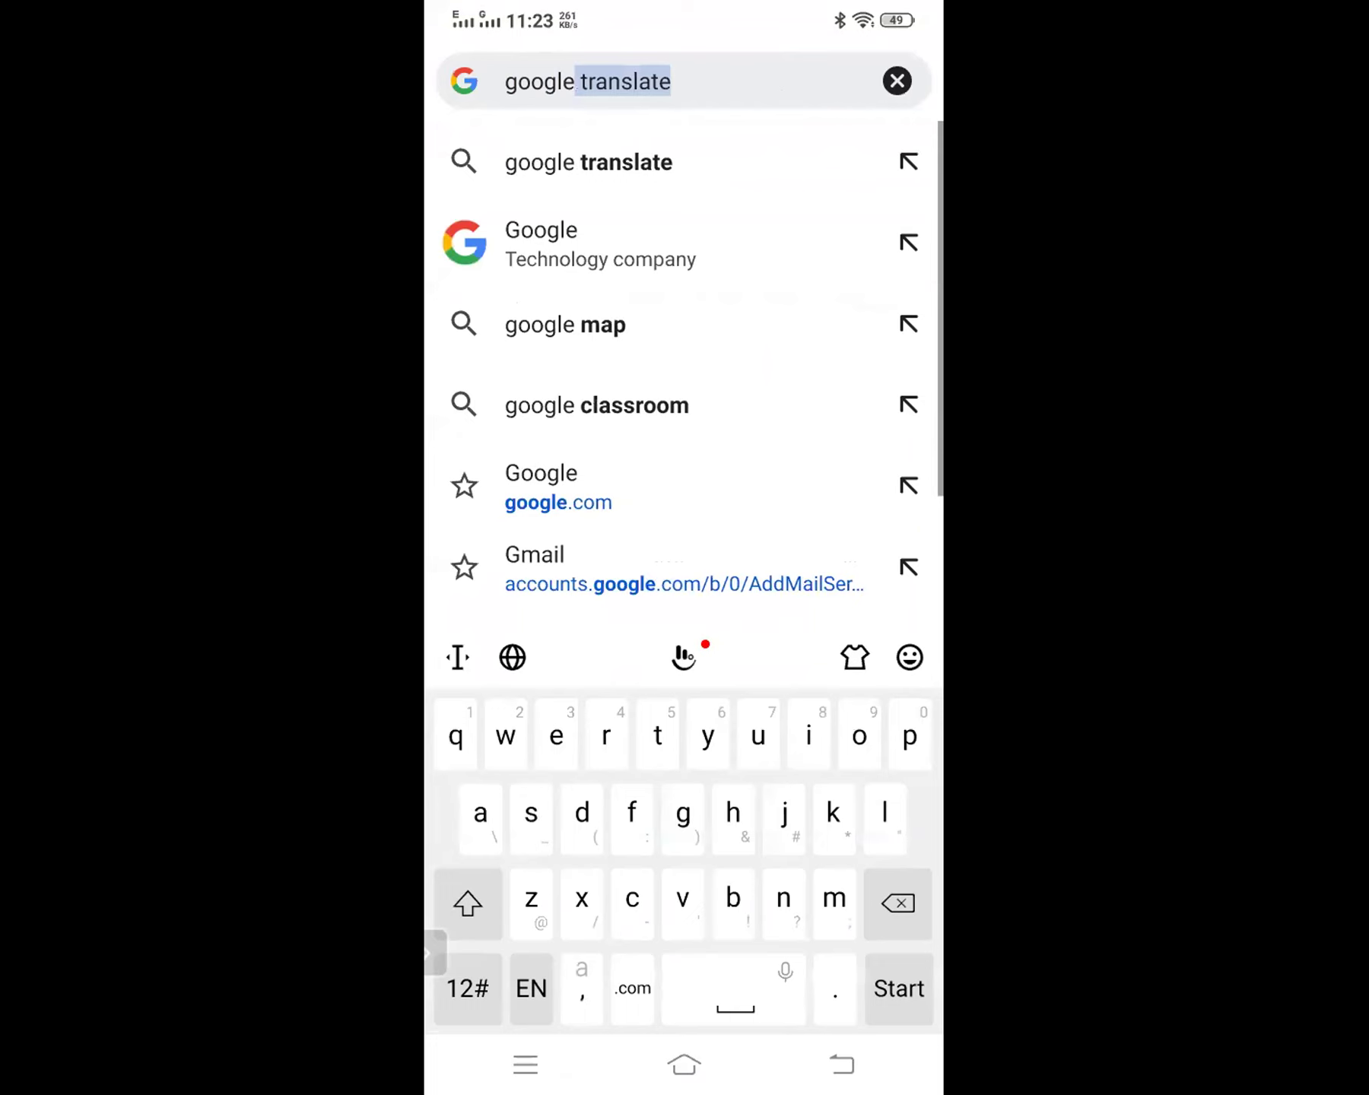
type(" d")
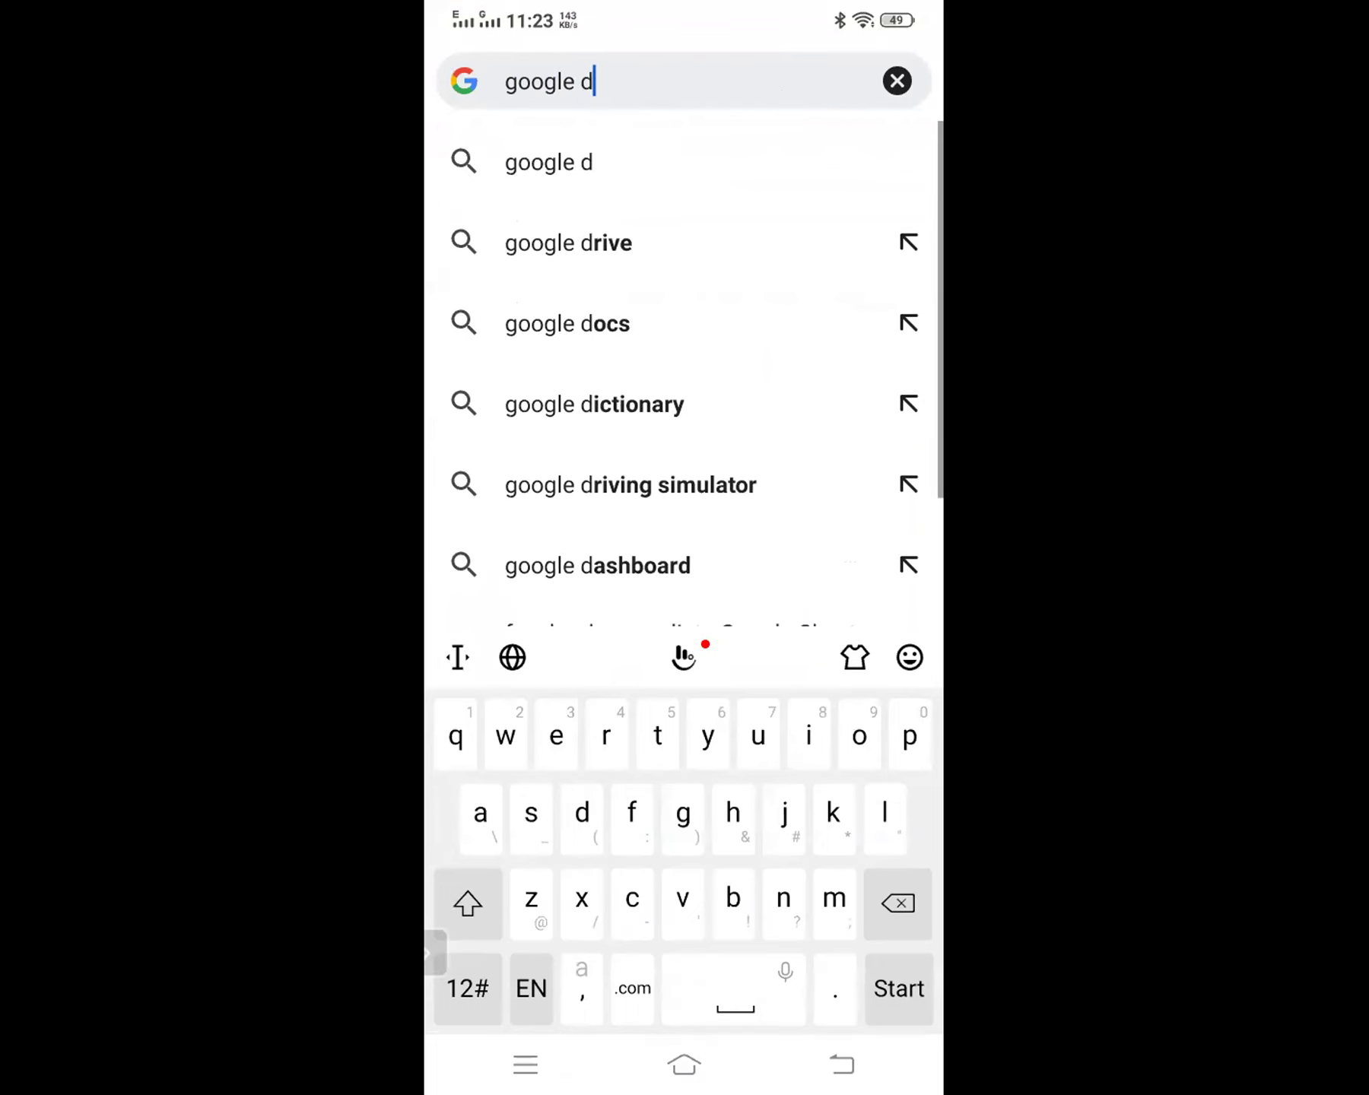
left_click(568, 323)
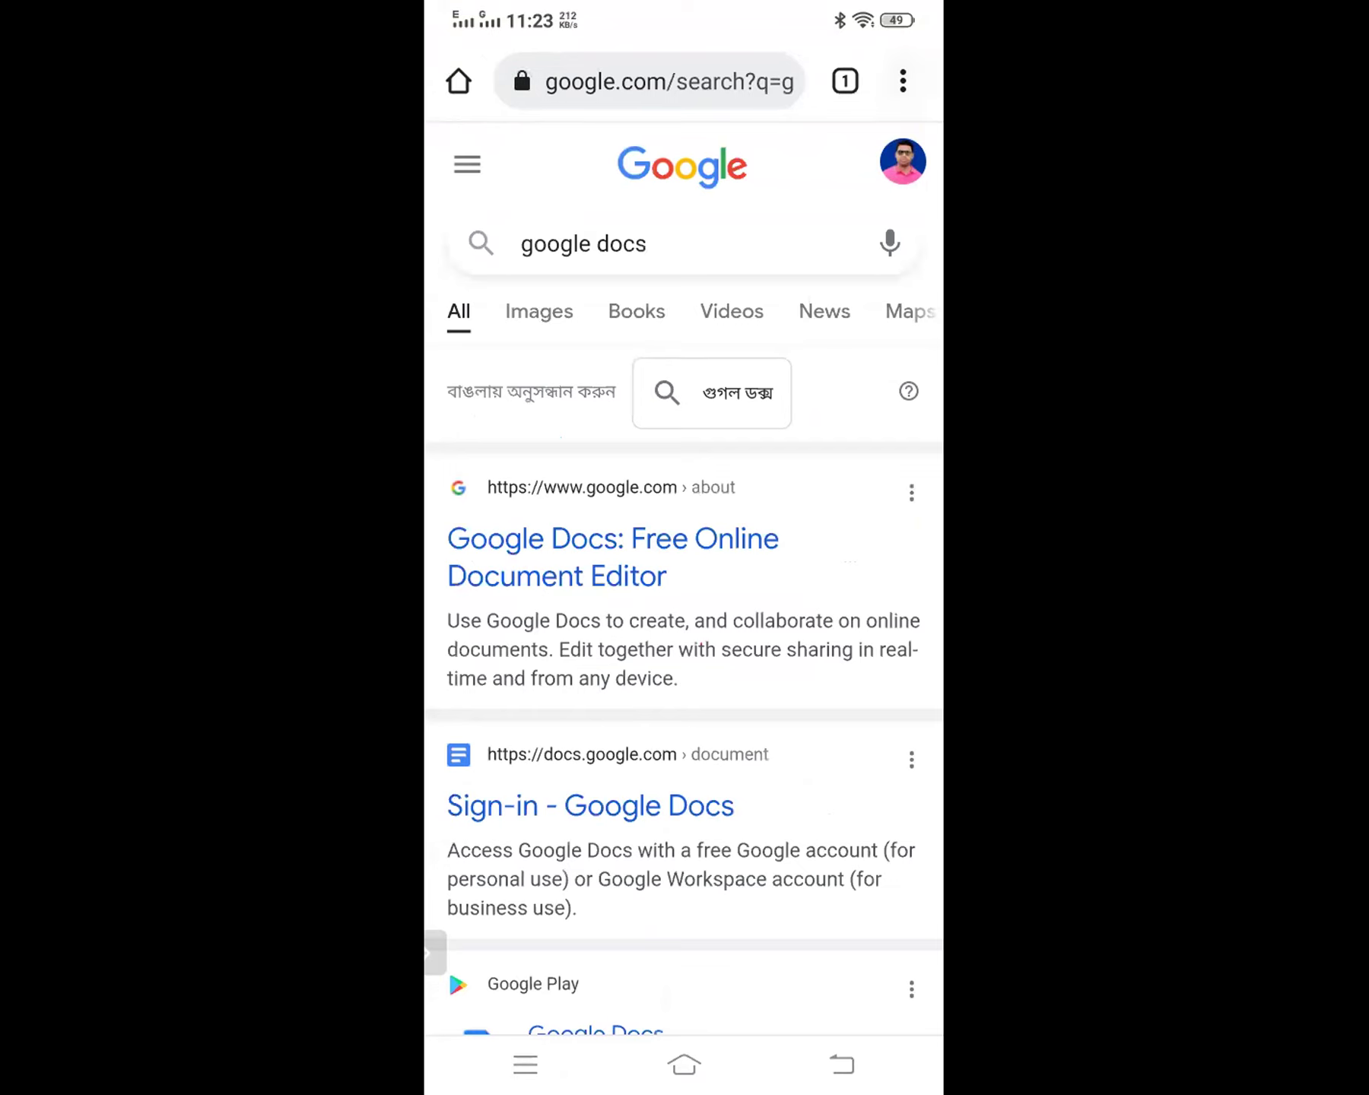
Switch Chrome to Desktop site and open the 'Google Docs: Free Online Document Editor' result
left_click(902, 80)
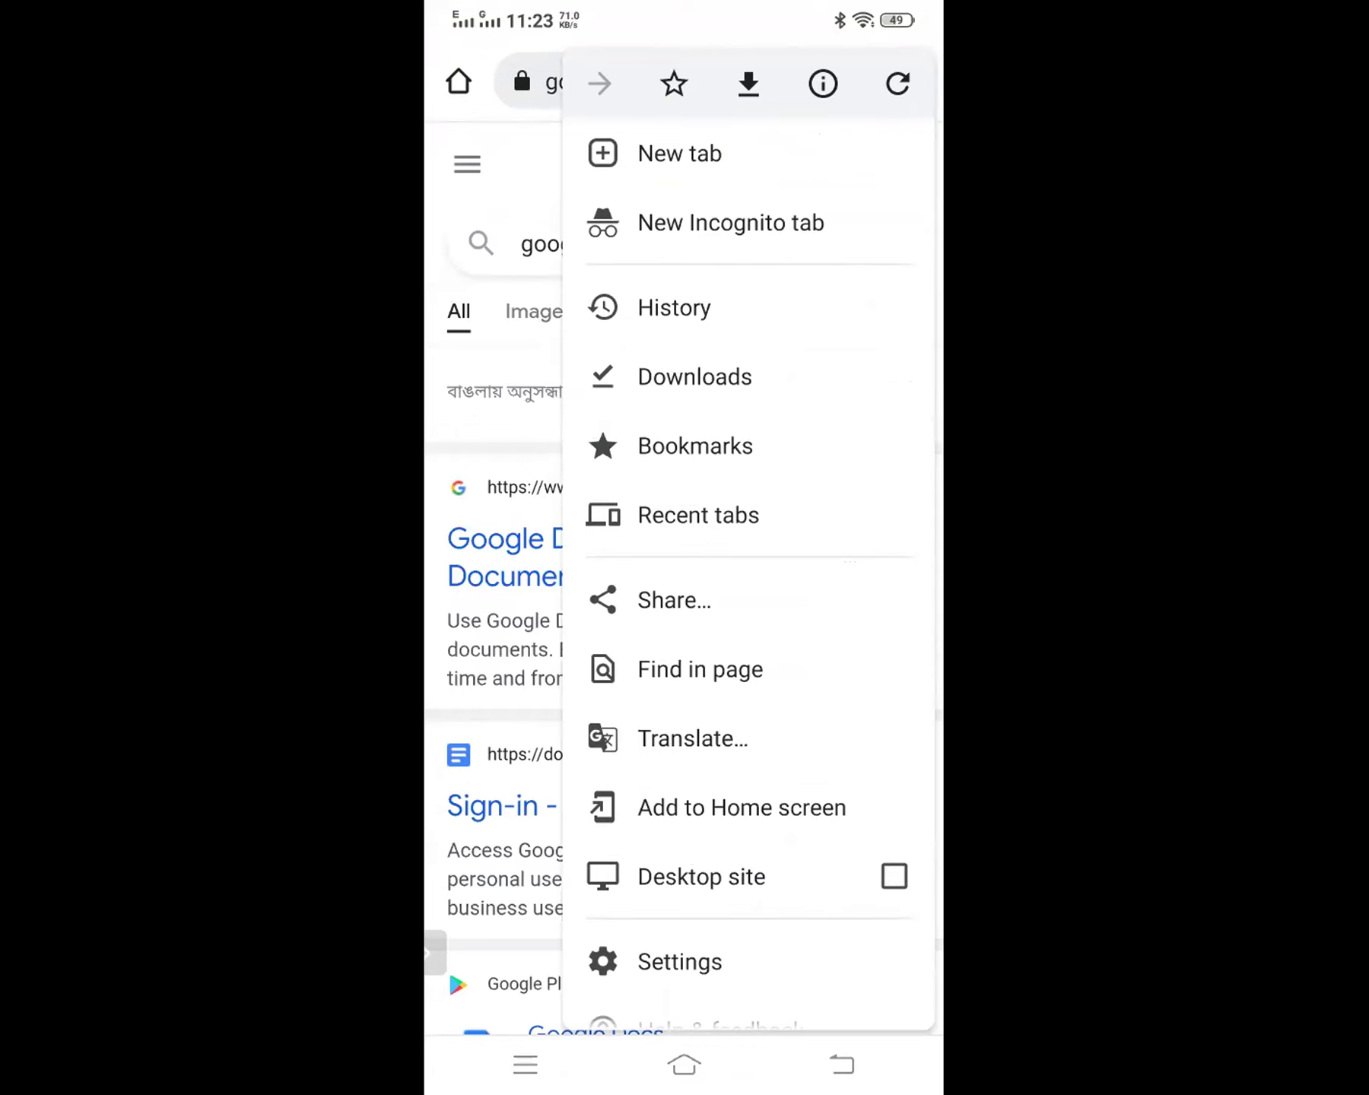
left_click(893, 876)
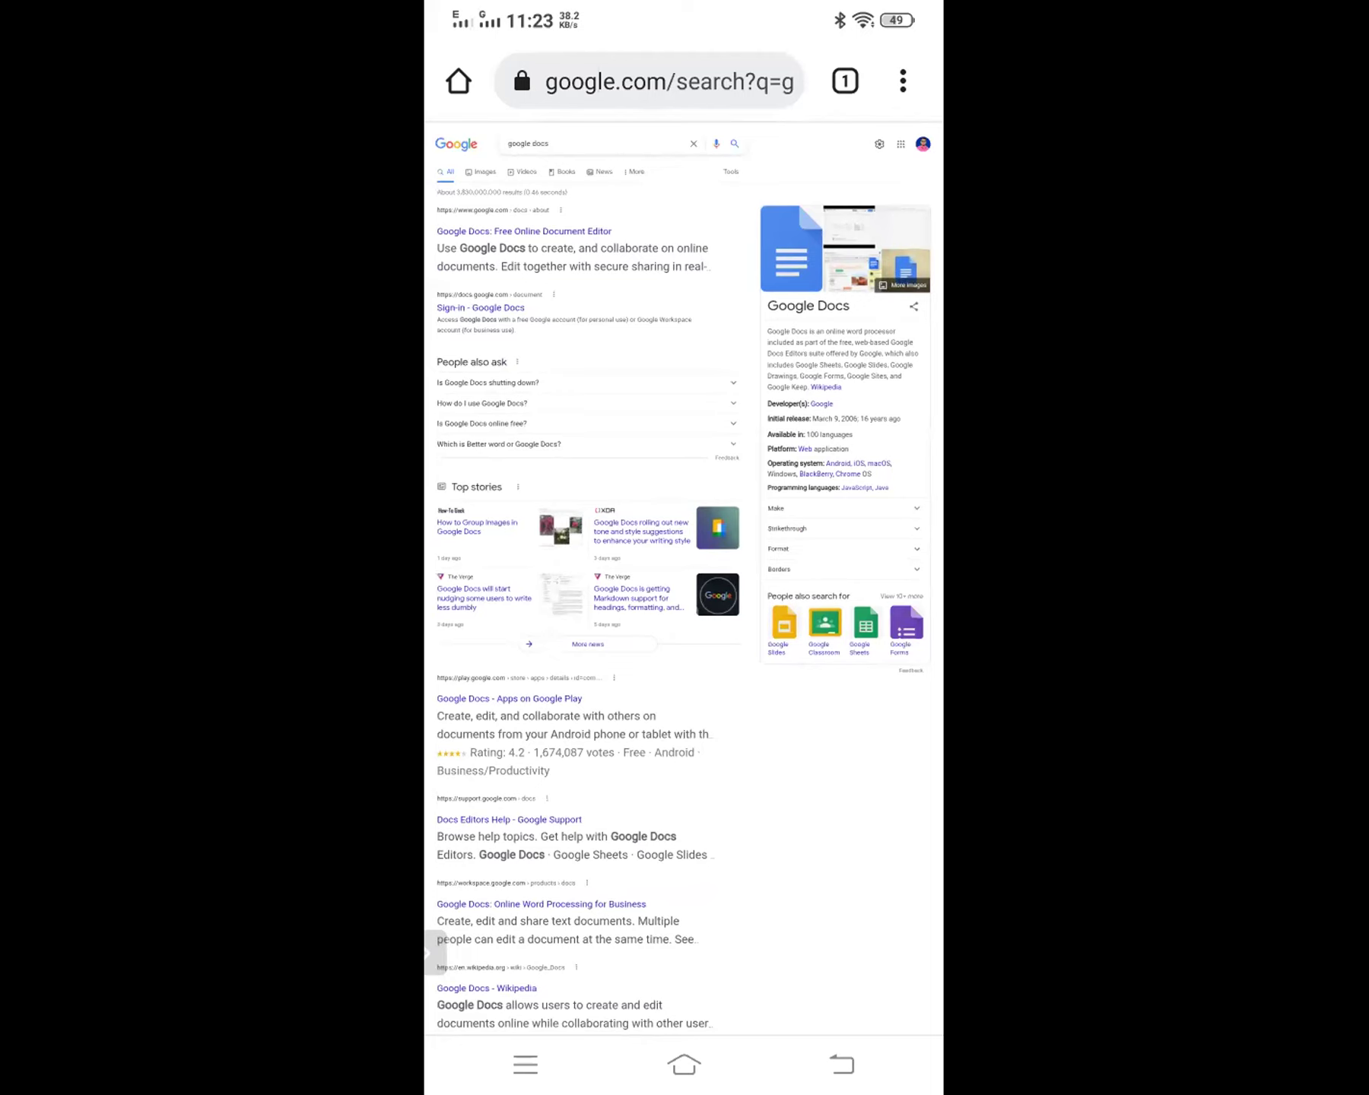
left_click(524, 231)
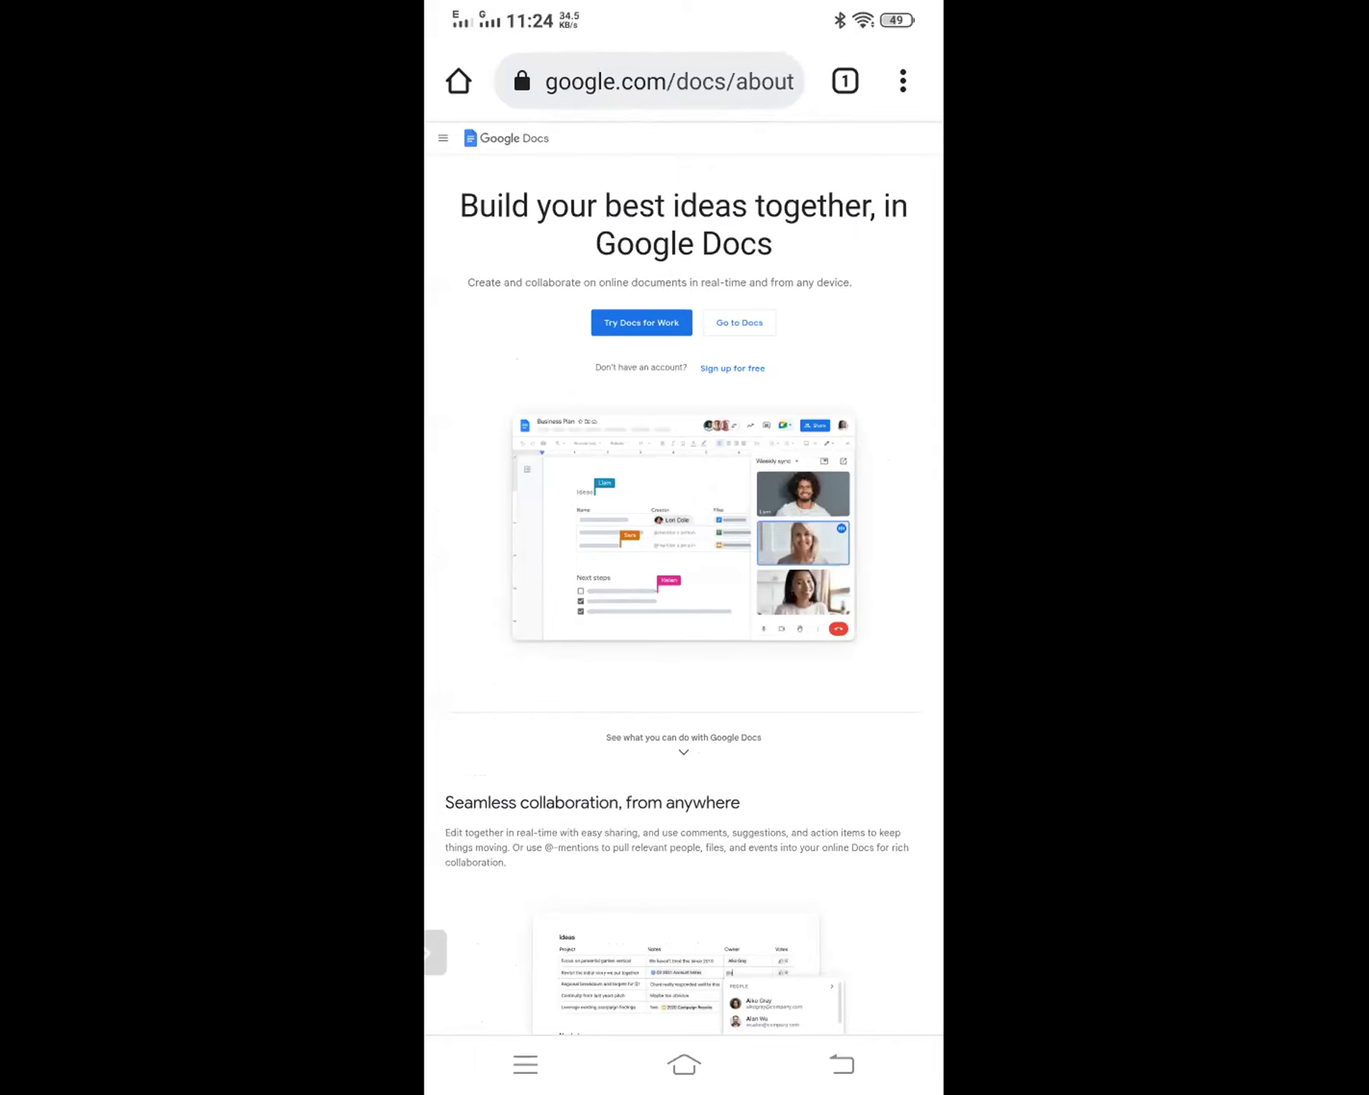
Go into Docs twice, returning each time from Drive to the Google Docs about page
left_click(739, 322)
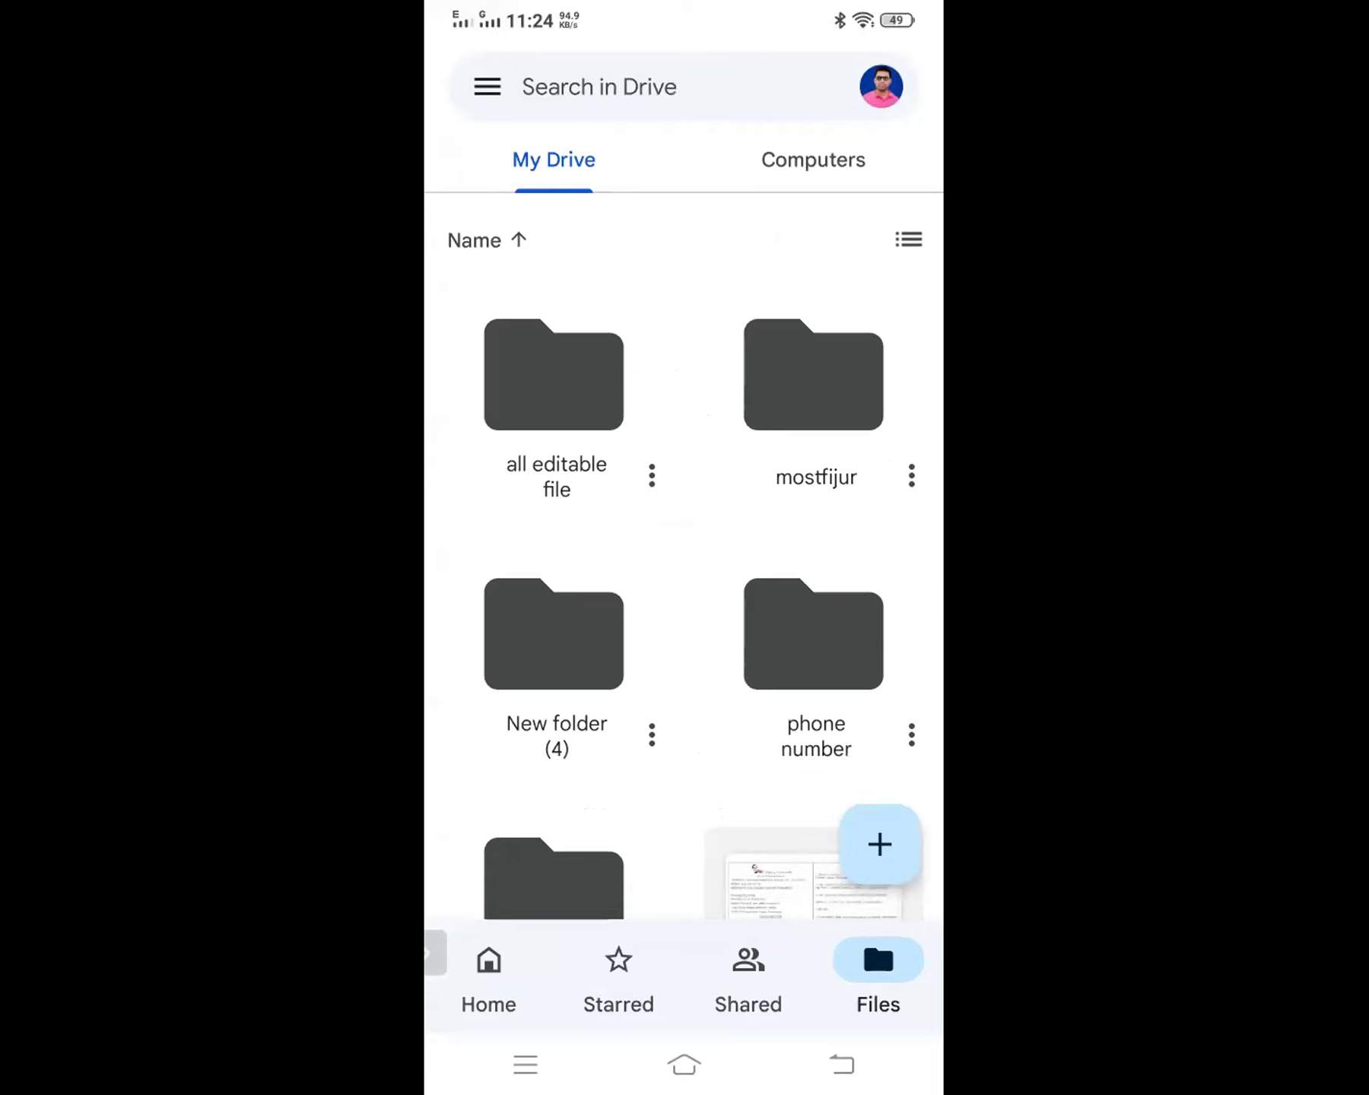
left_click(841, 1064)
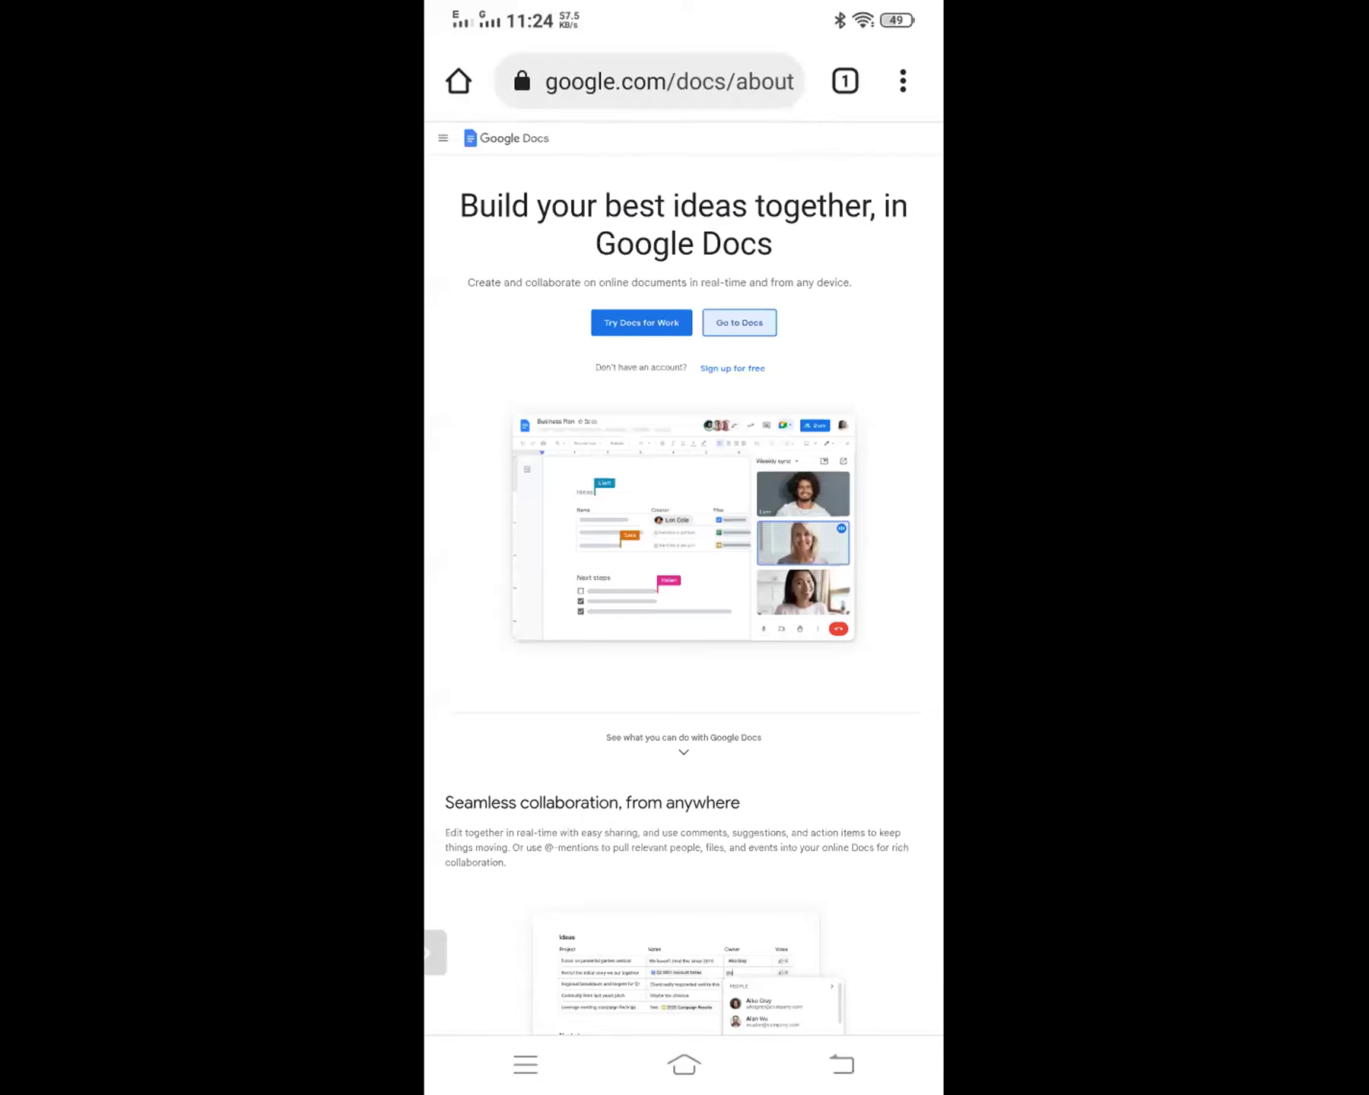
left_click(739, 323)
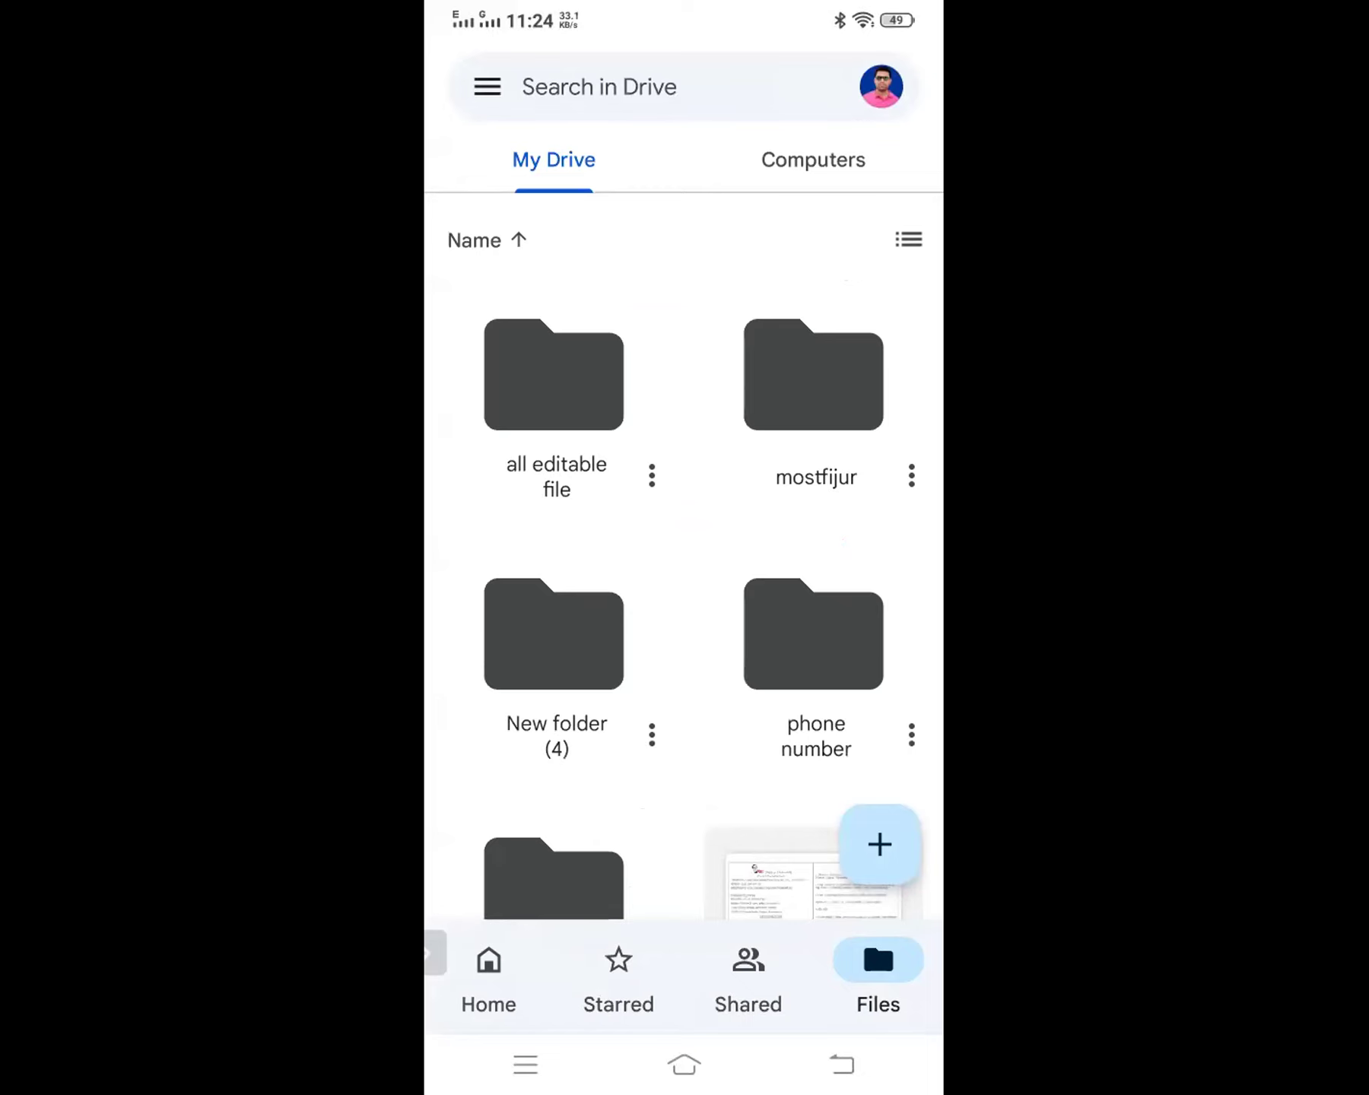
left_click(841, 1065)
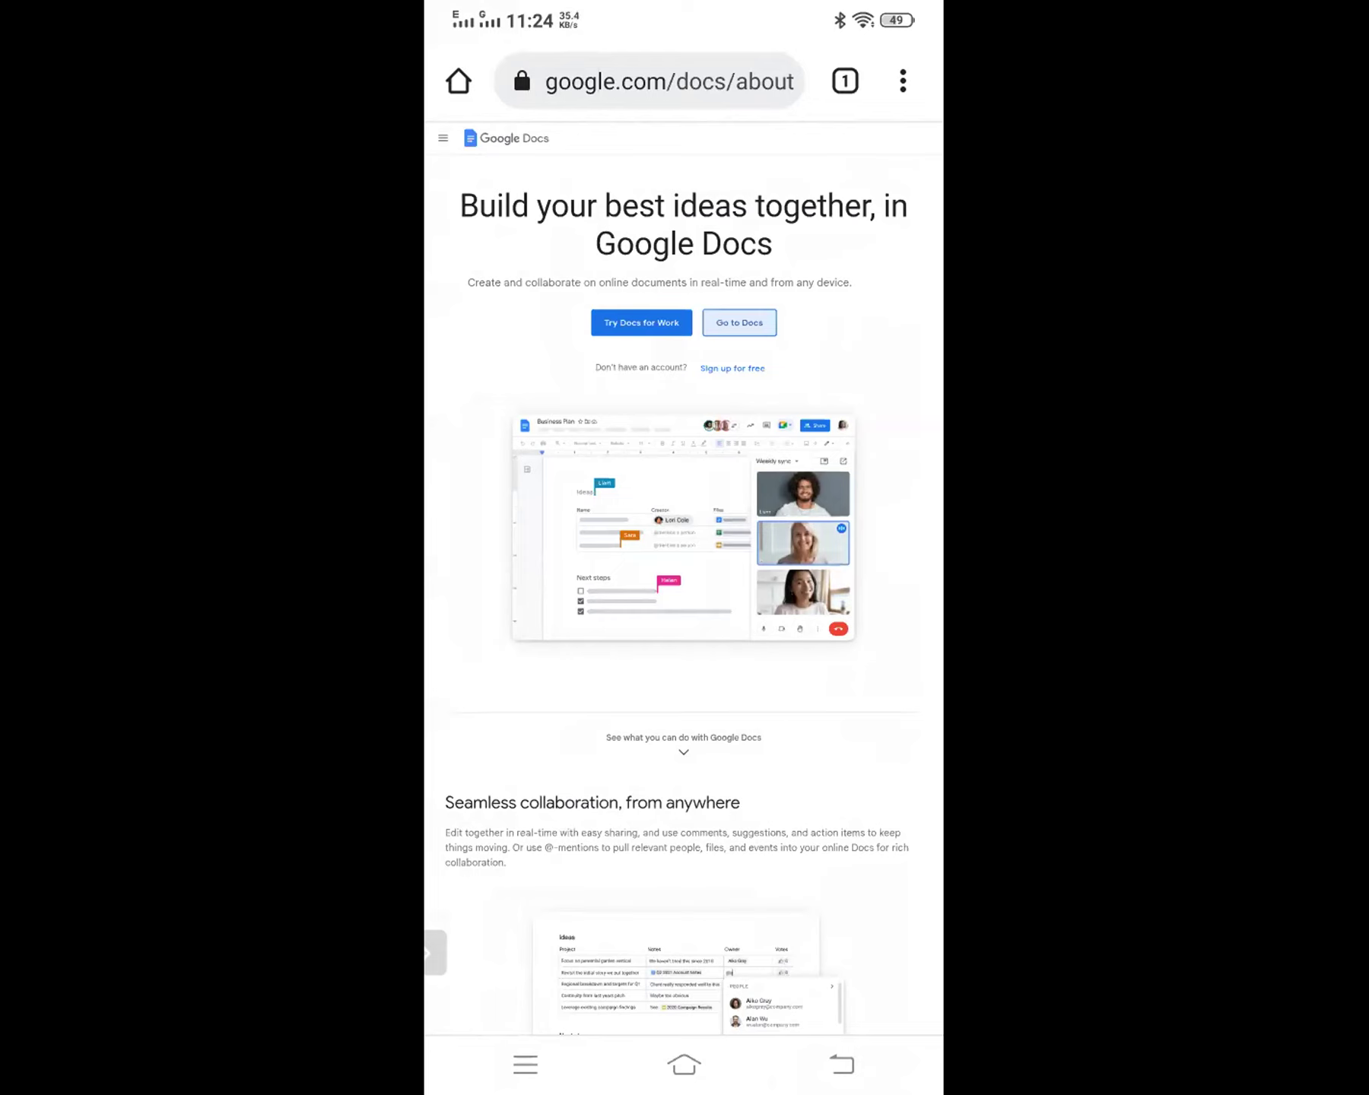
left_click(903, 80)
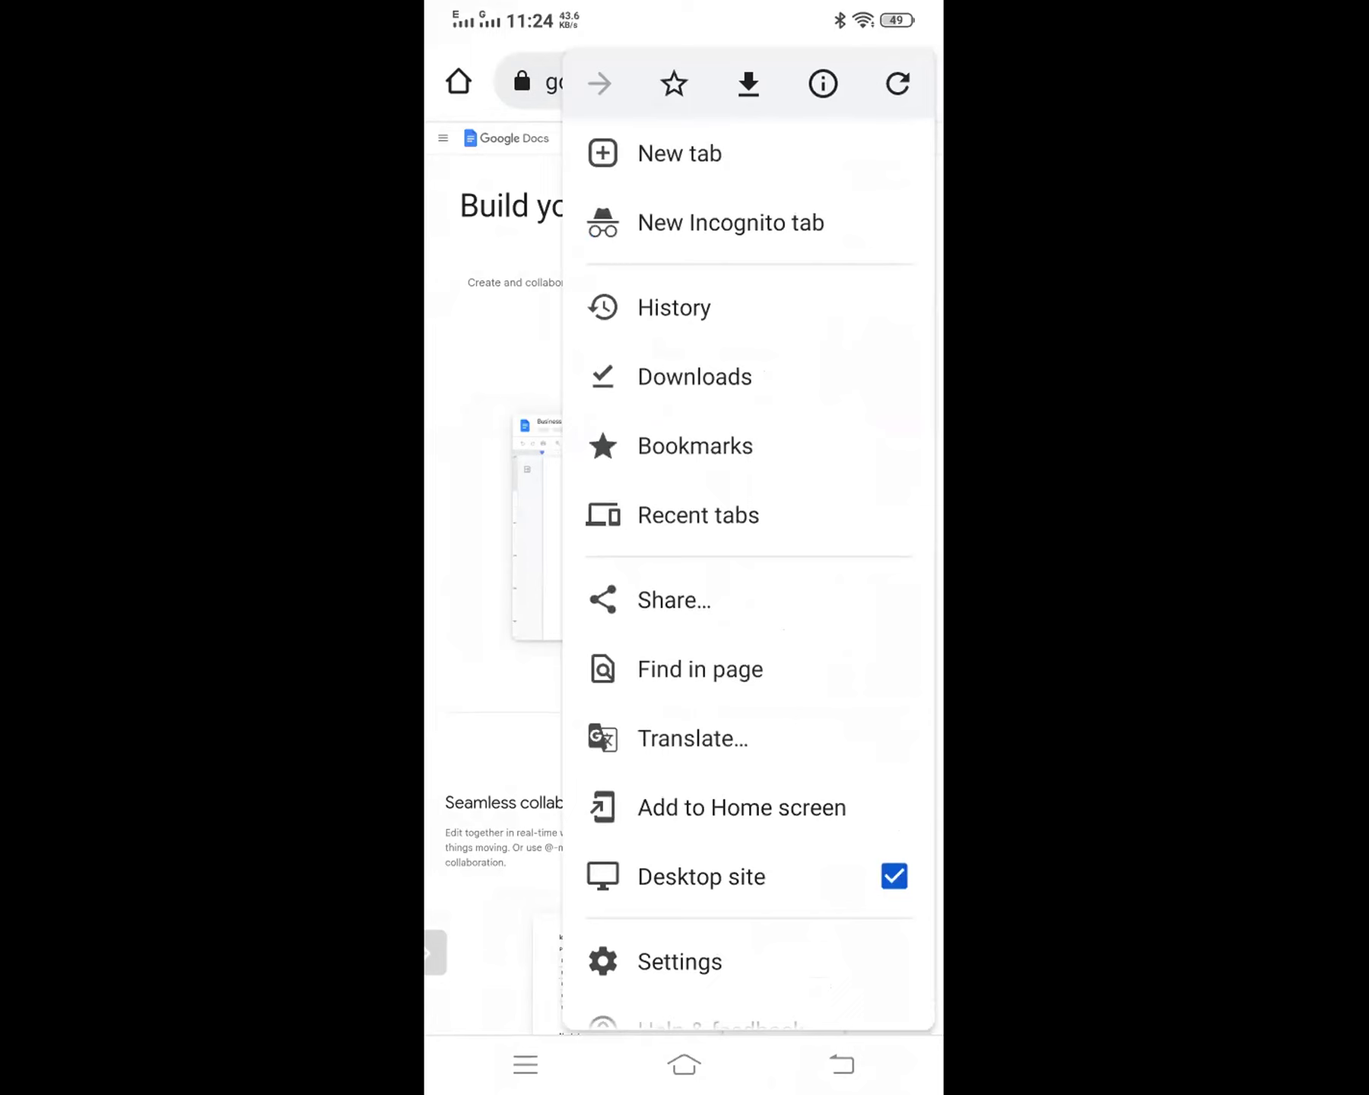
Clear all-time history, cookies and cached files, then go to Docs in Google Drive
left_click(674, 307)
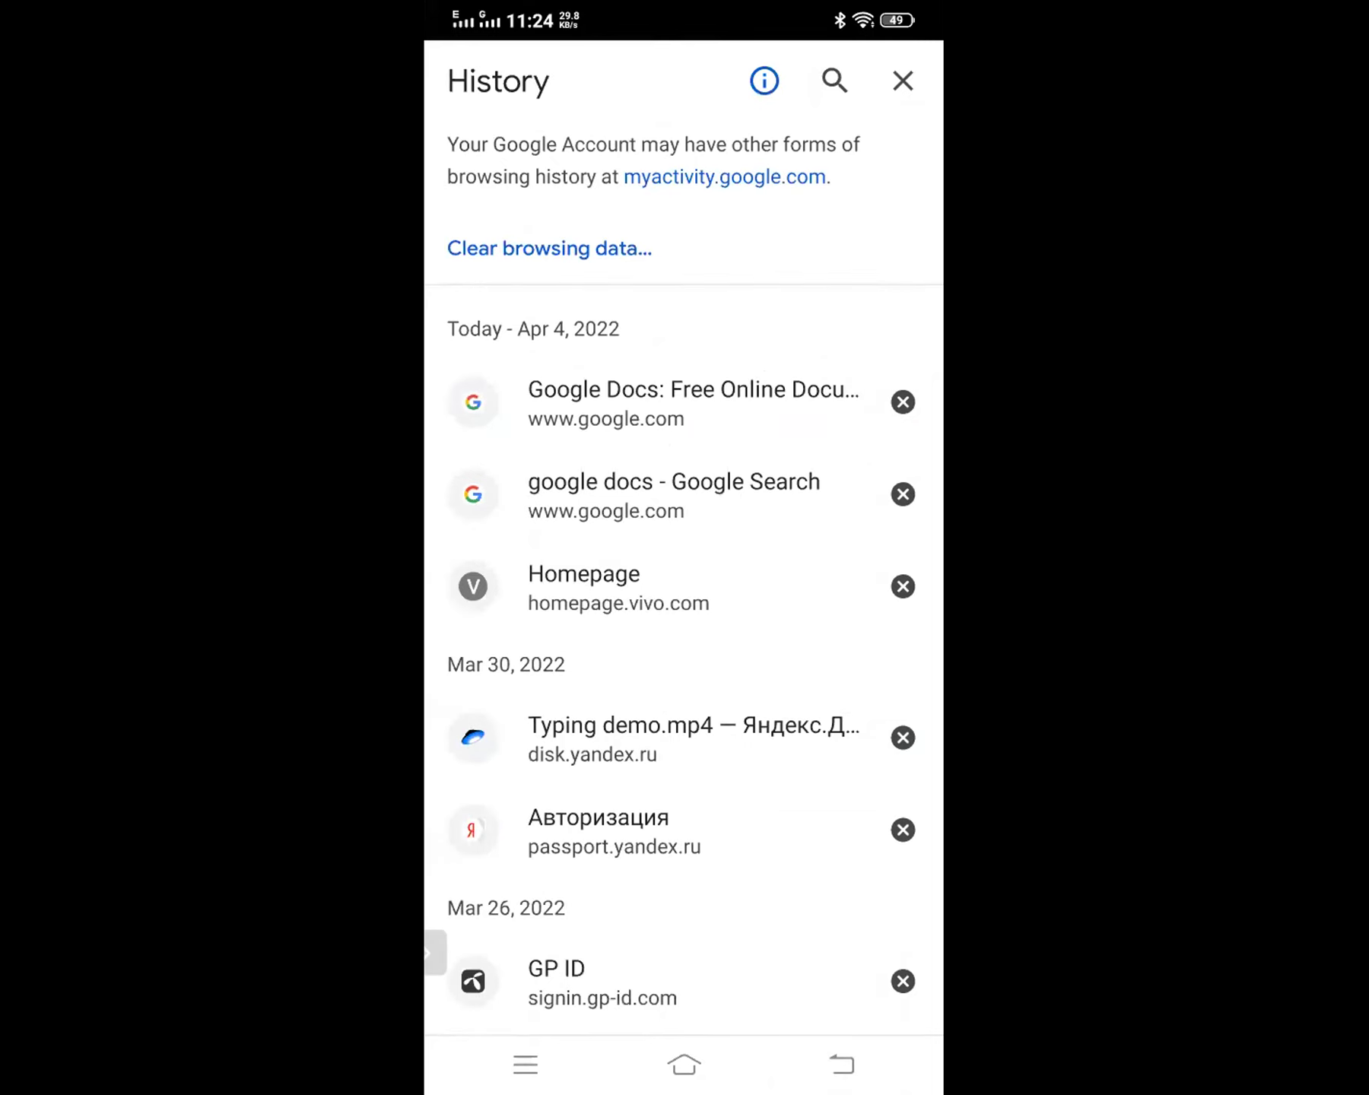
left_click(549, 248)
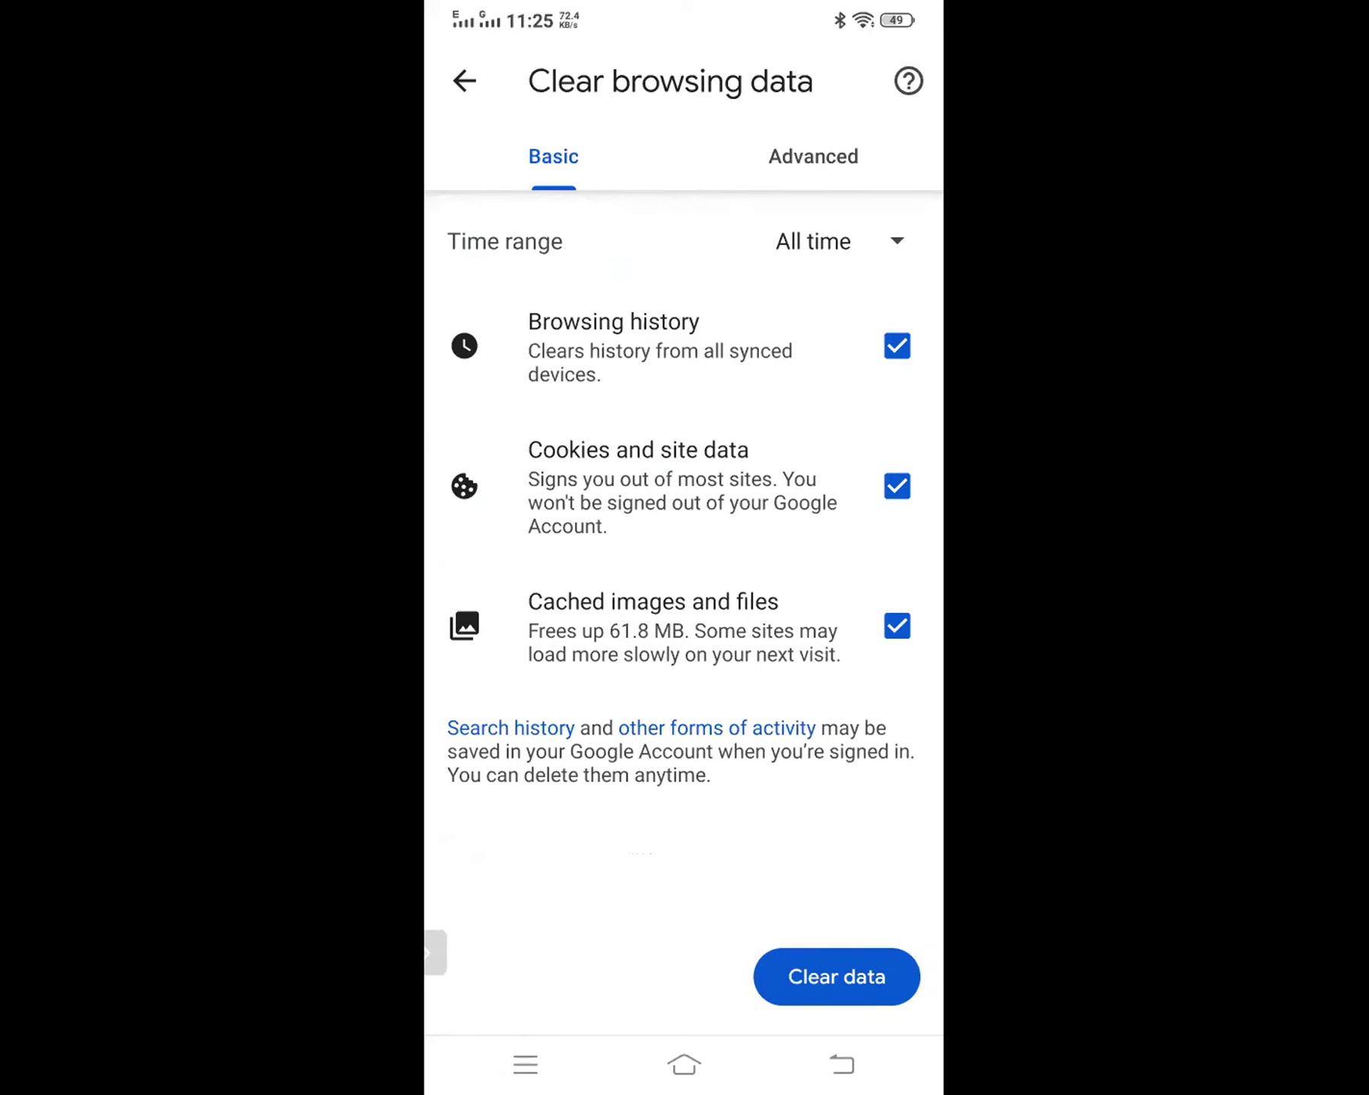
left_click(836, 977)
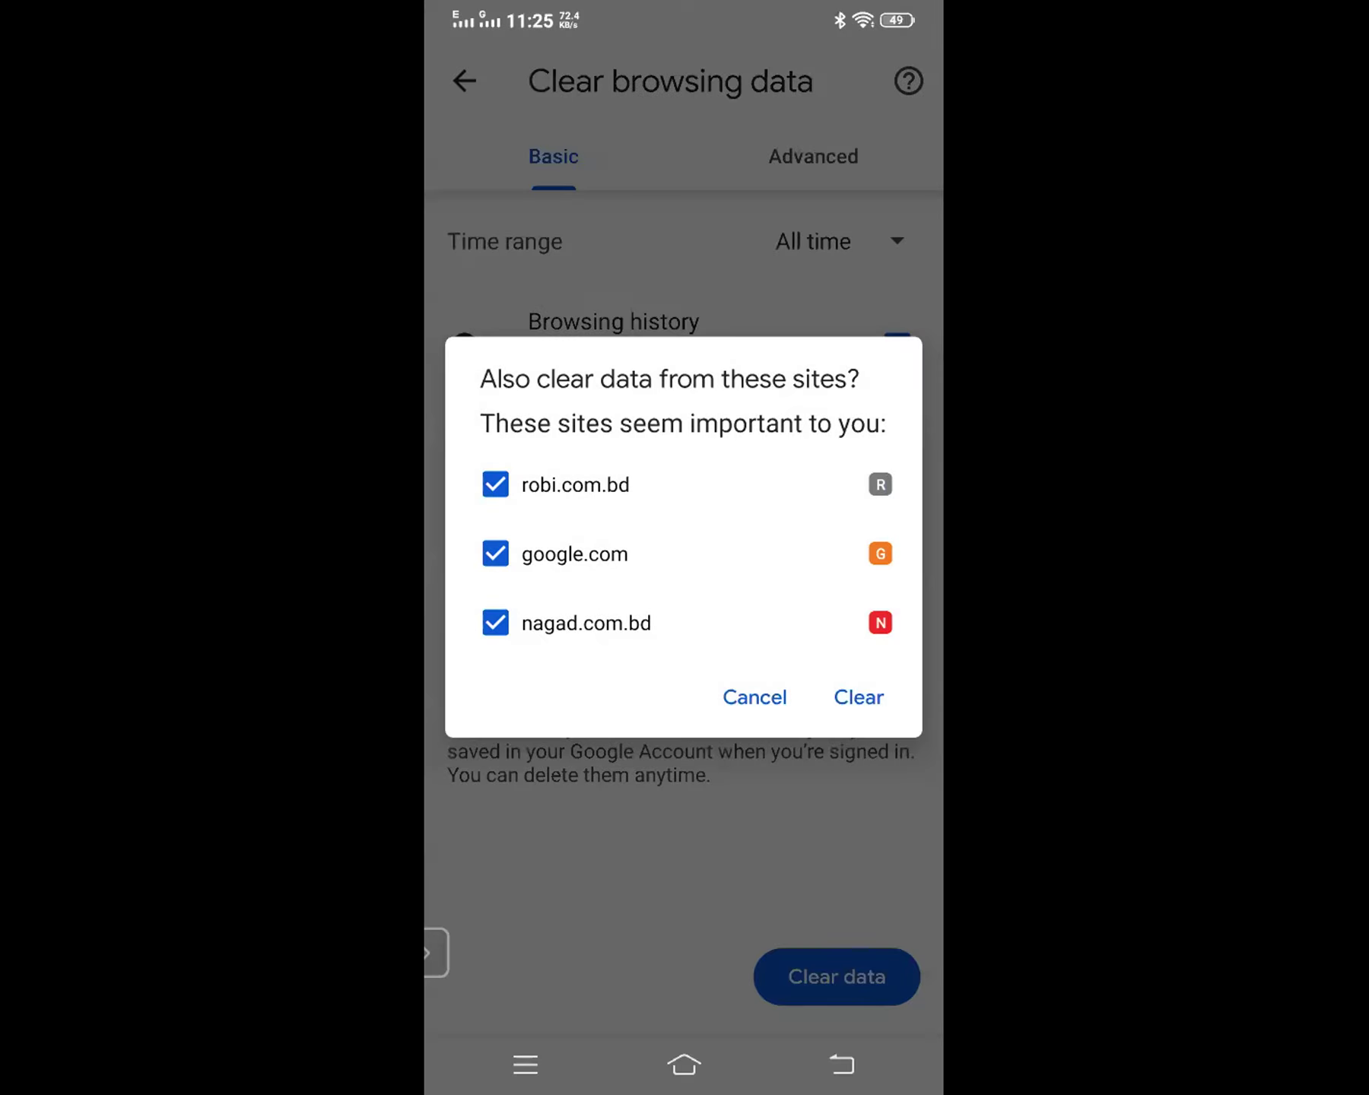
left_click(858, 697)
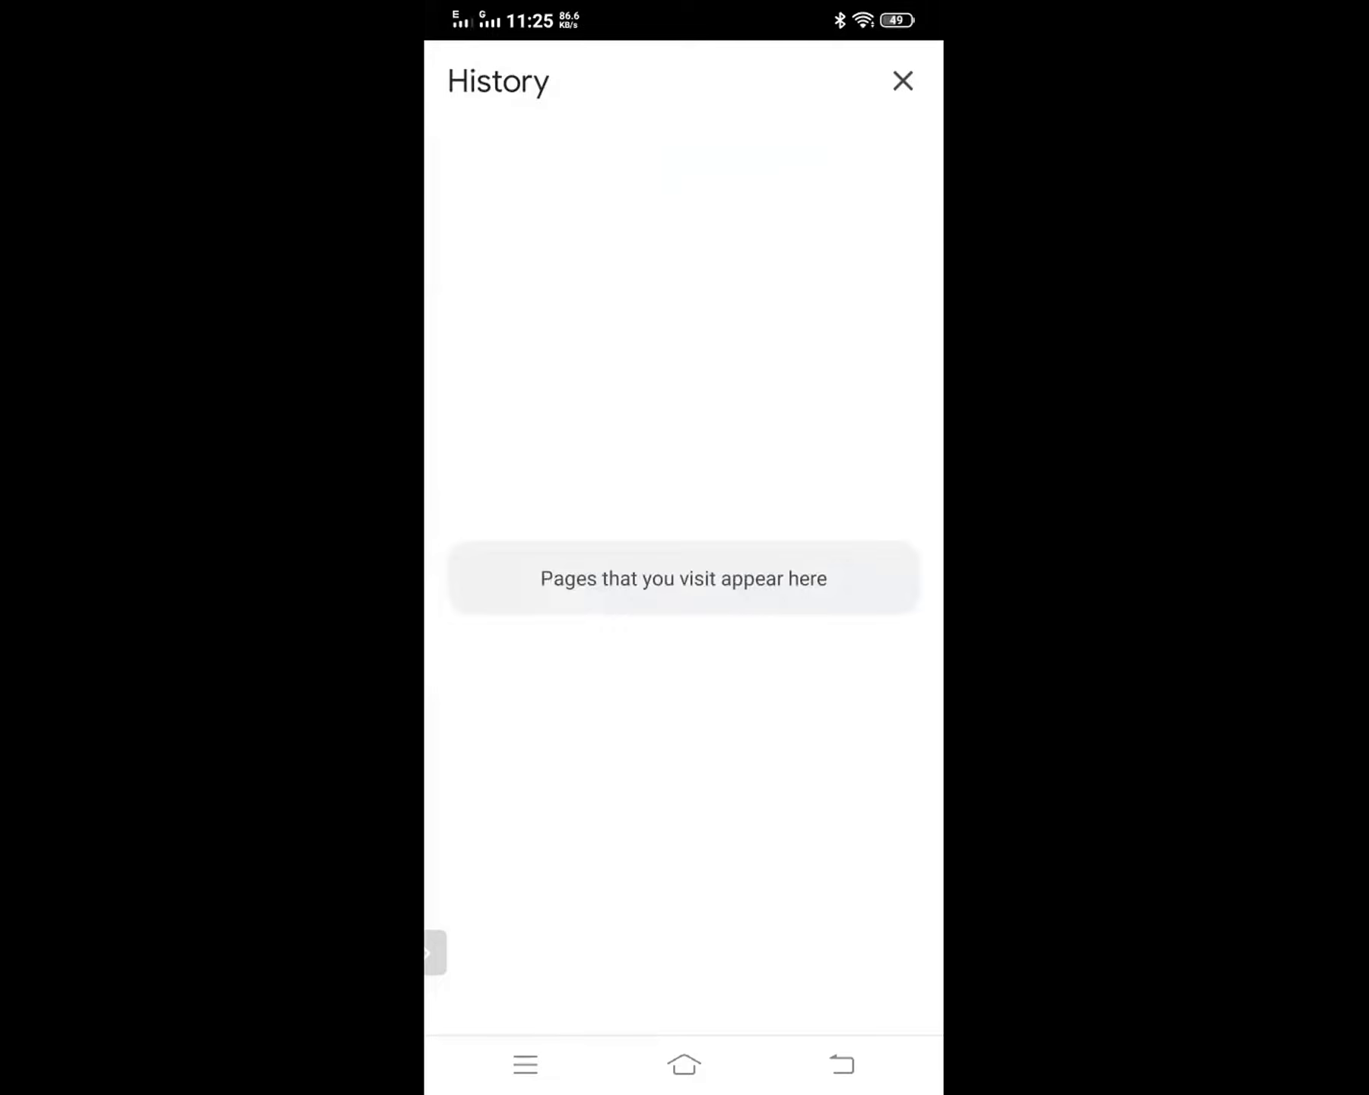
left_click(842, 1064)
left_click(739, 322)
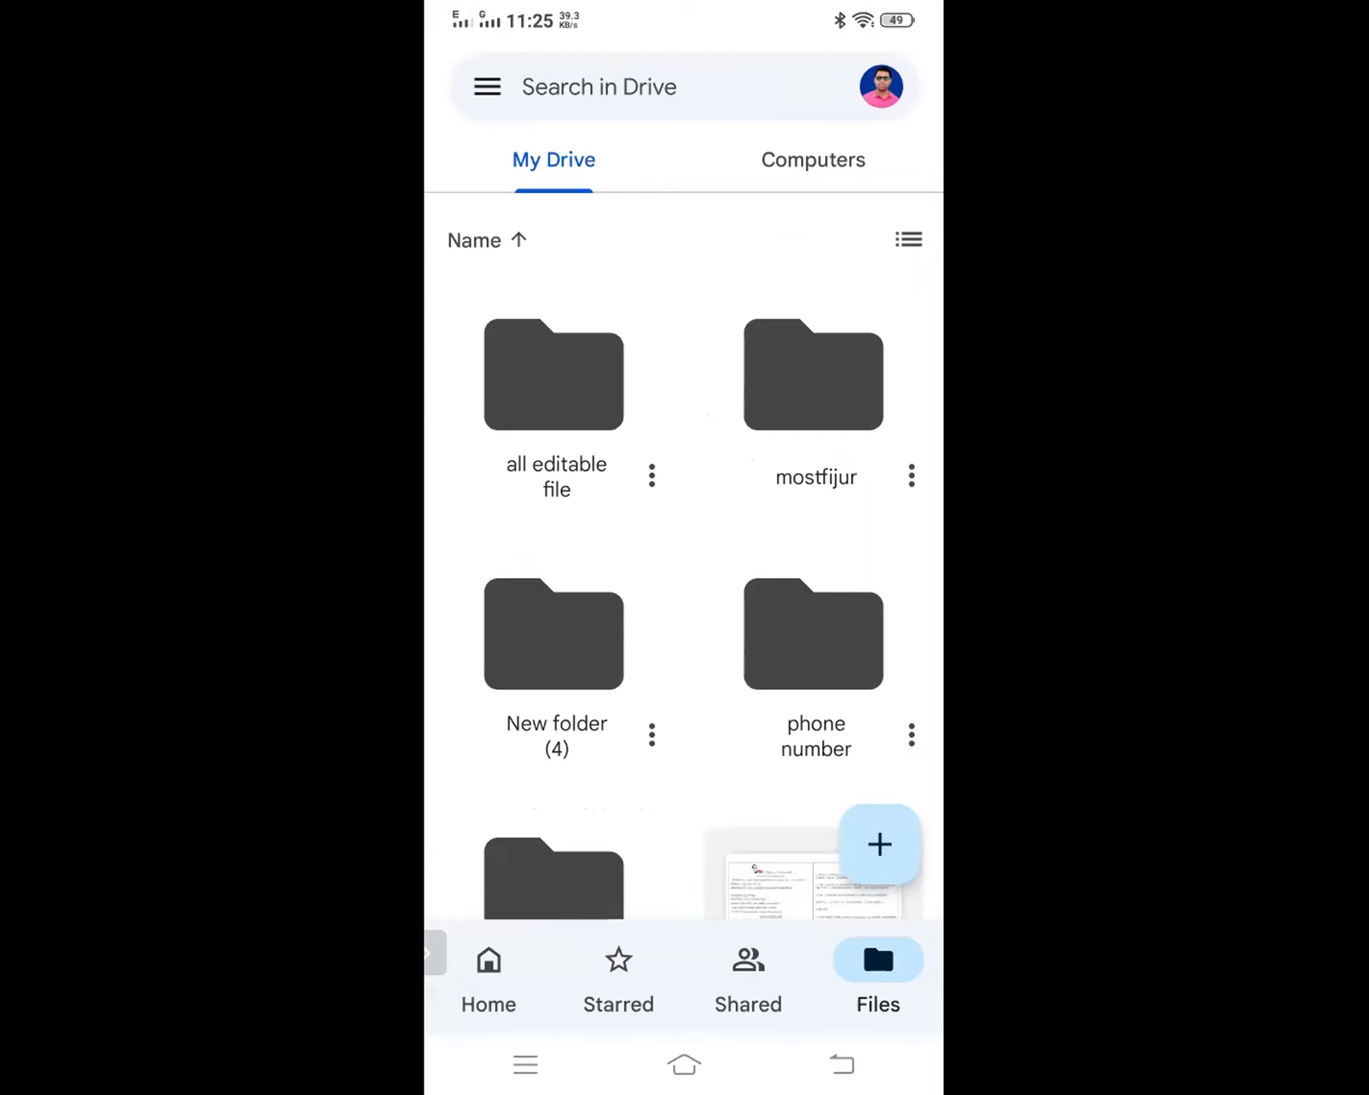
Back out of Drive and Chrome to the Android home screen
left_click(841, 1065)
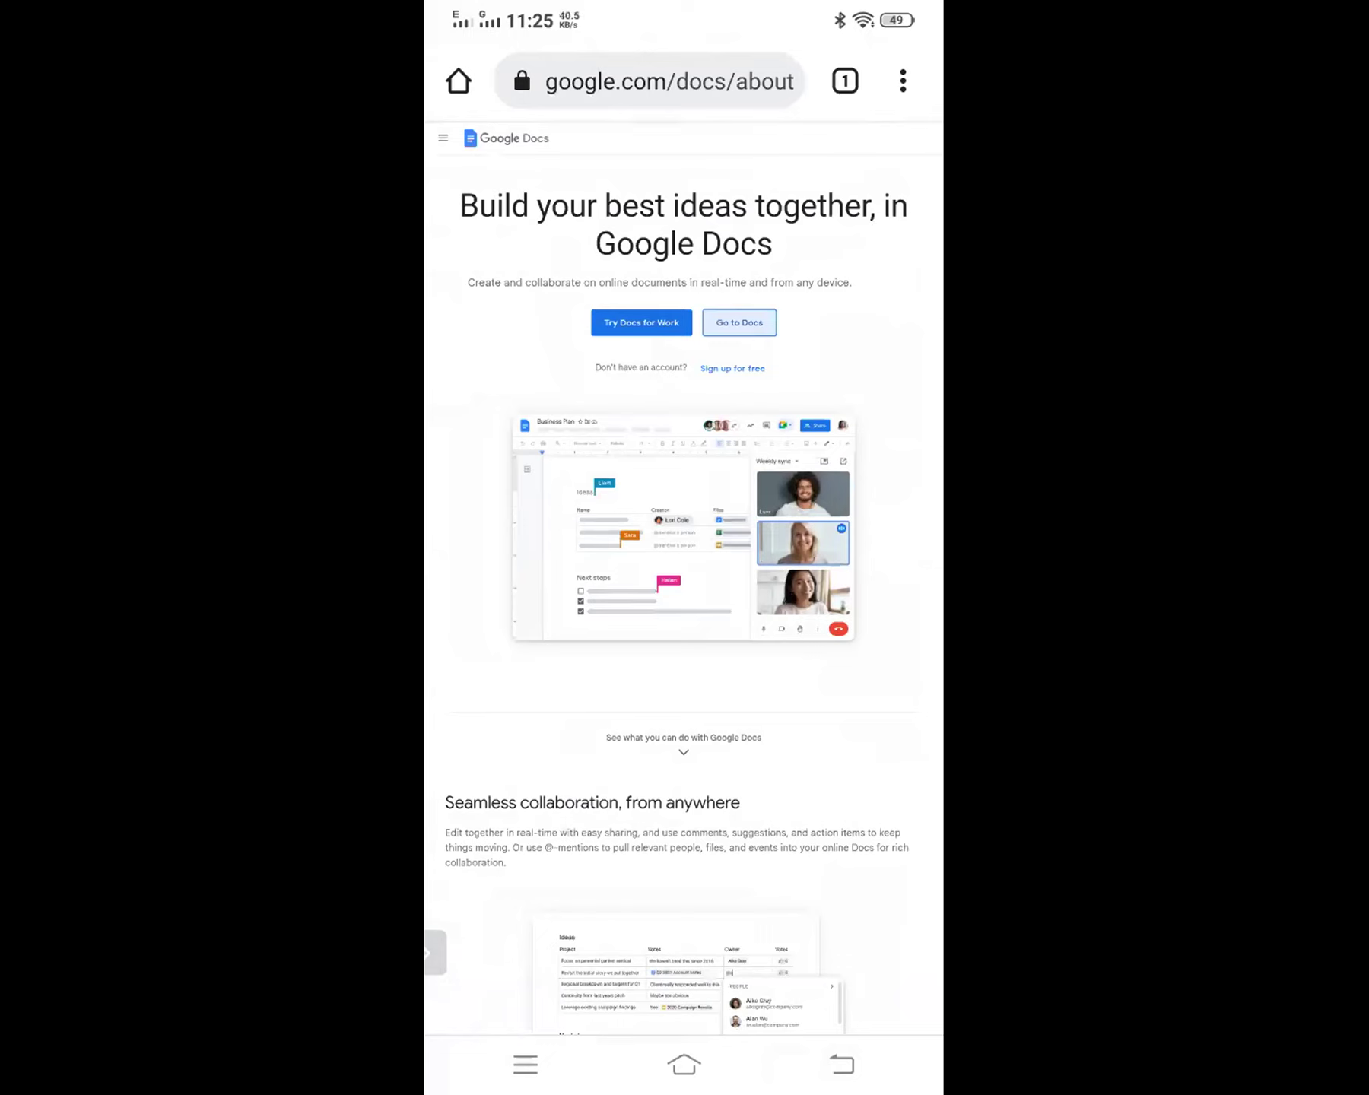
left_click(841, 1065)
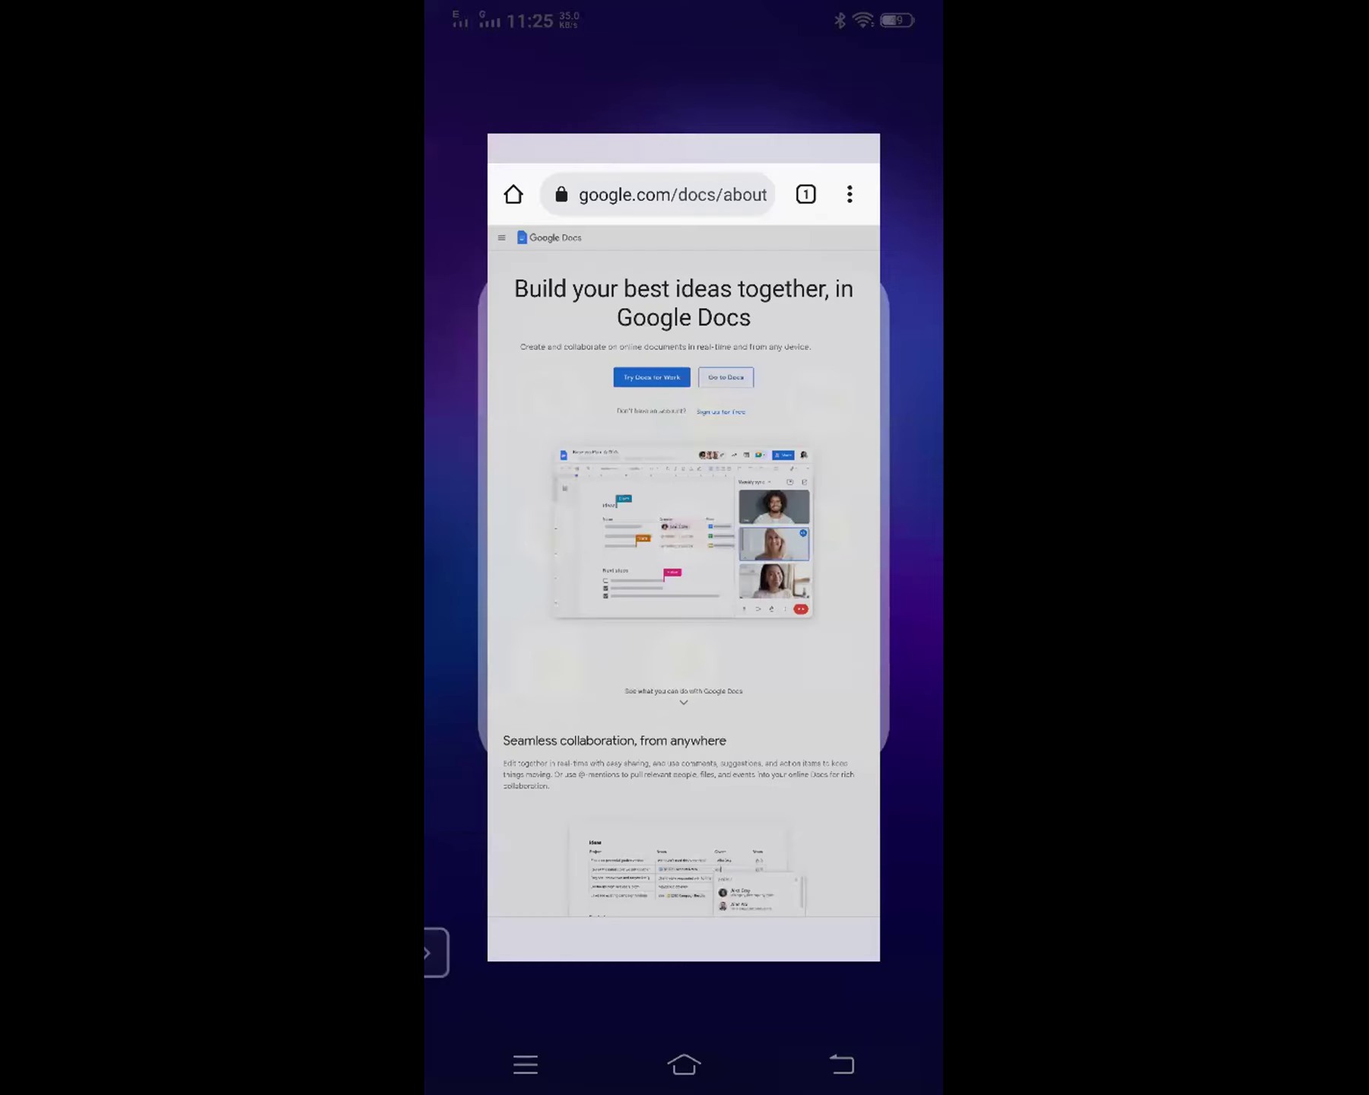
left_click(683, 1064)
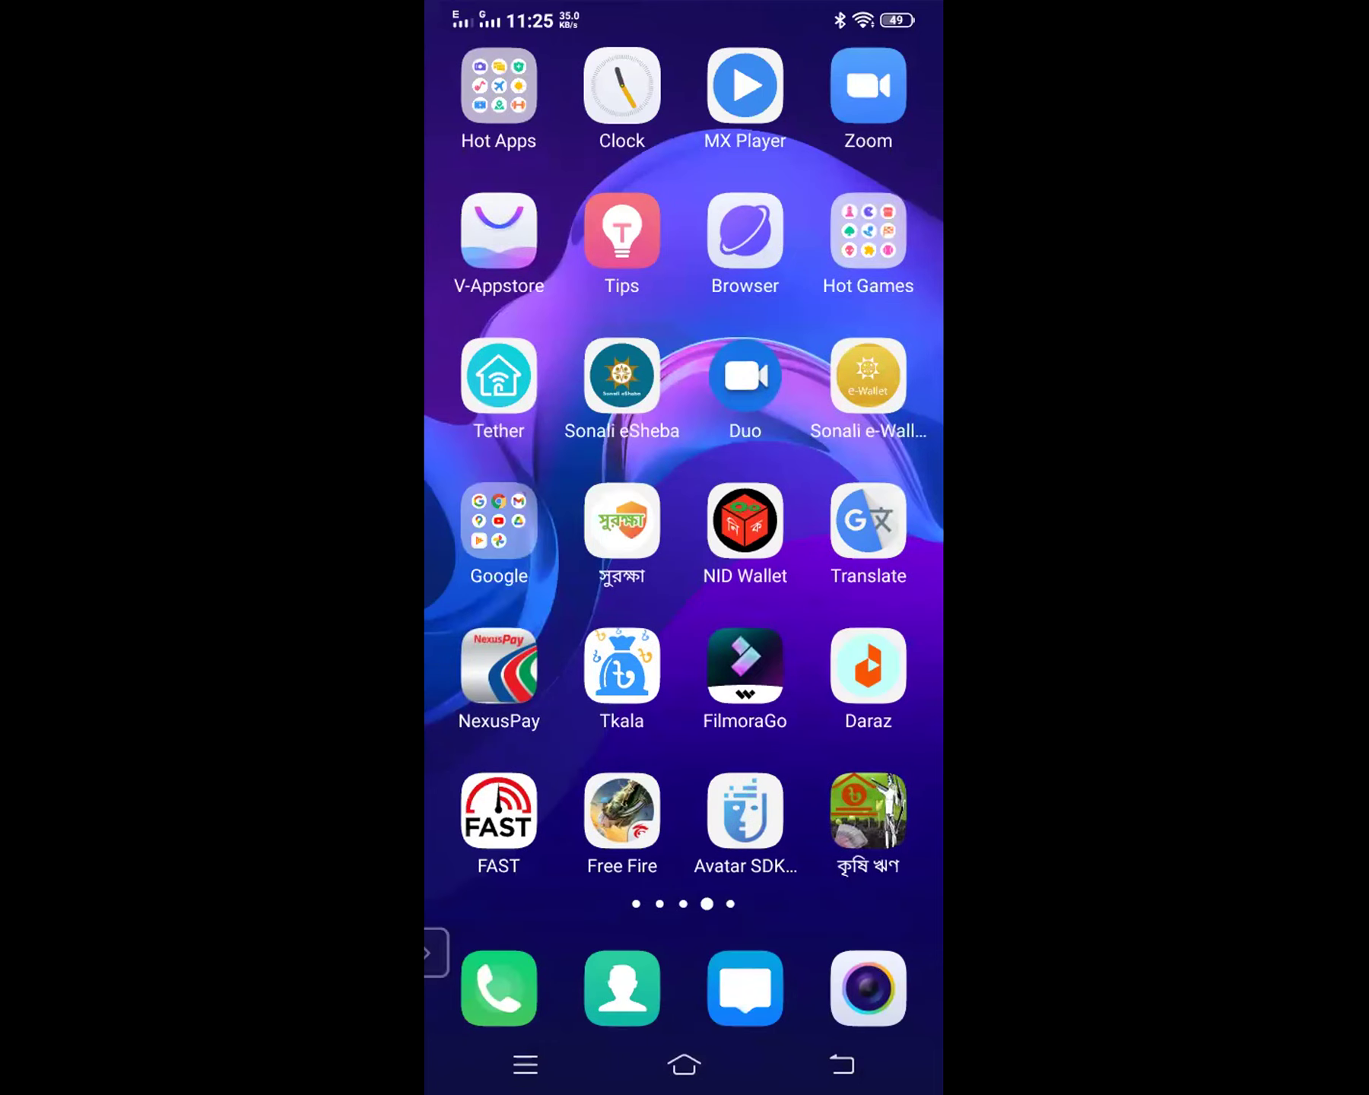
Drag Drive out of the Google folder onto Zoom to form a new 'Folders' folder
left_click(499, 521)
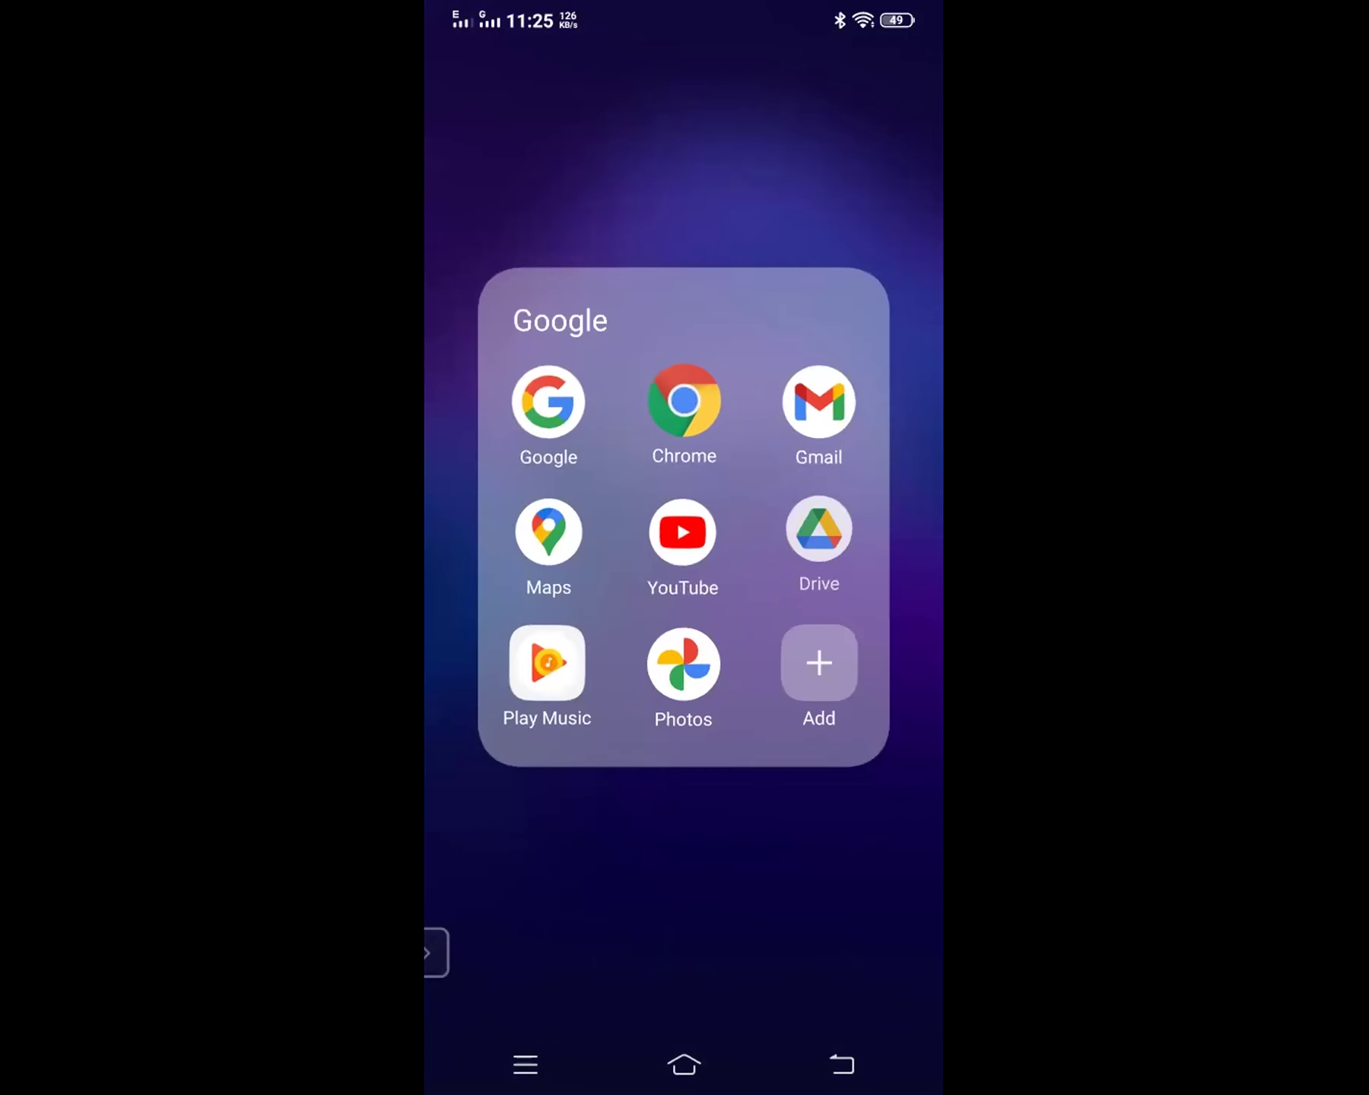
left_click_drag(818, 530, 824, 122)
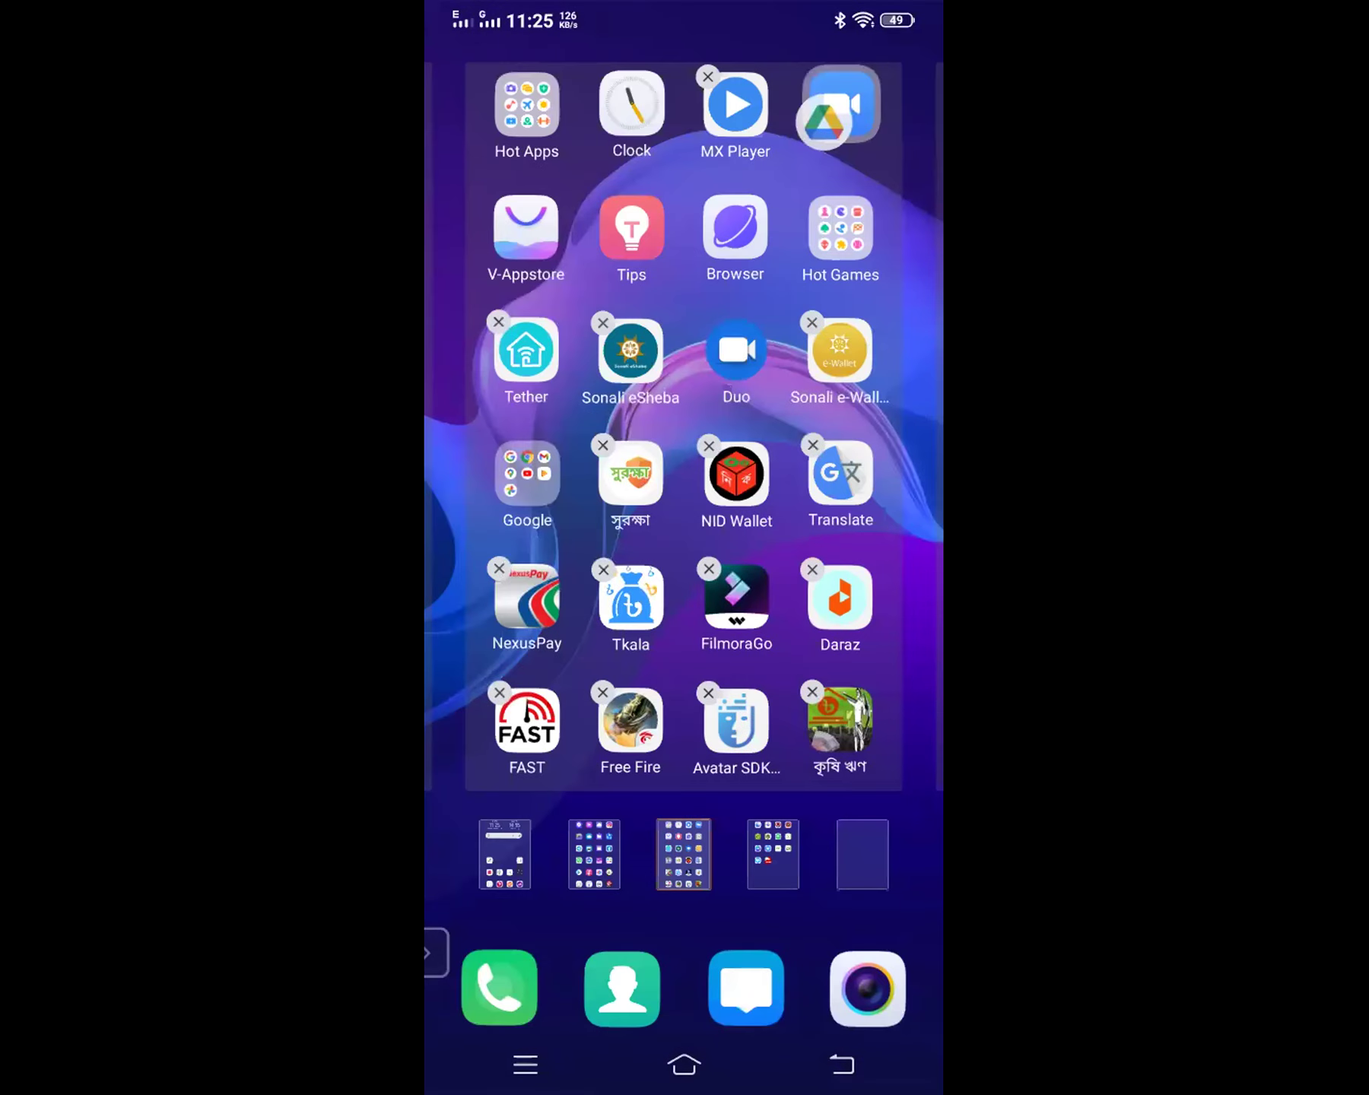
left_click_drag(824, 122, 824, 121)
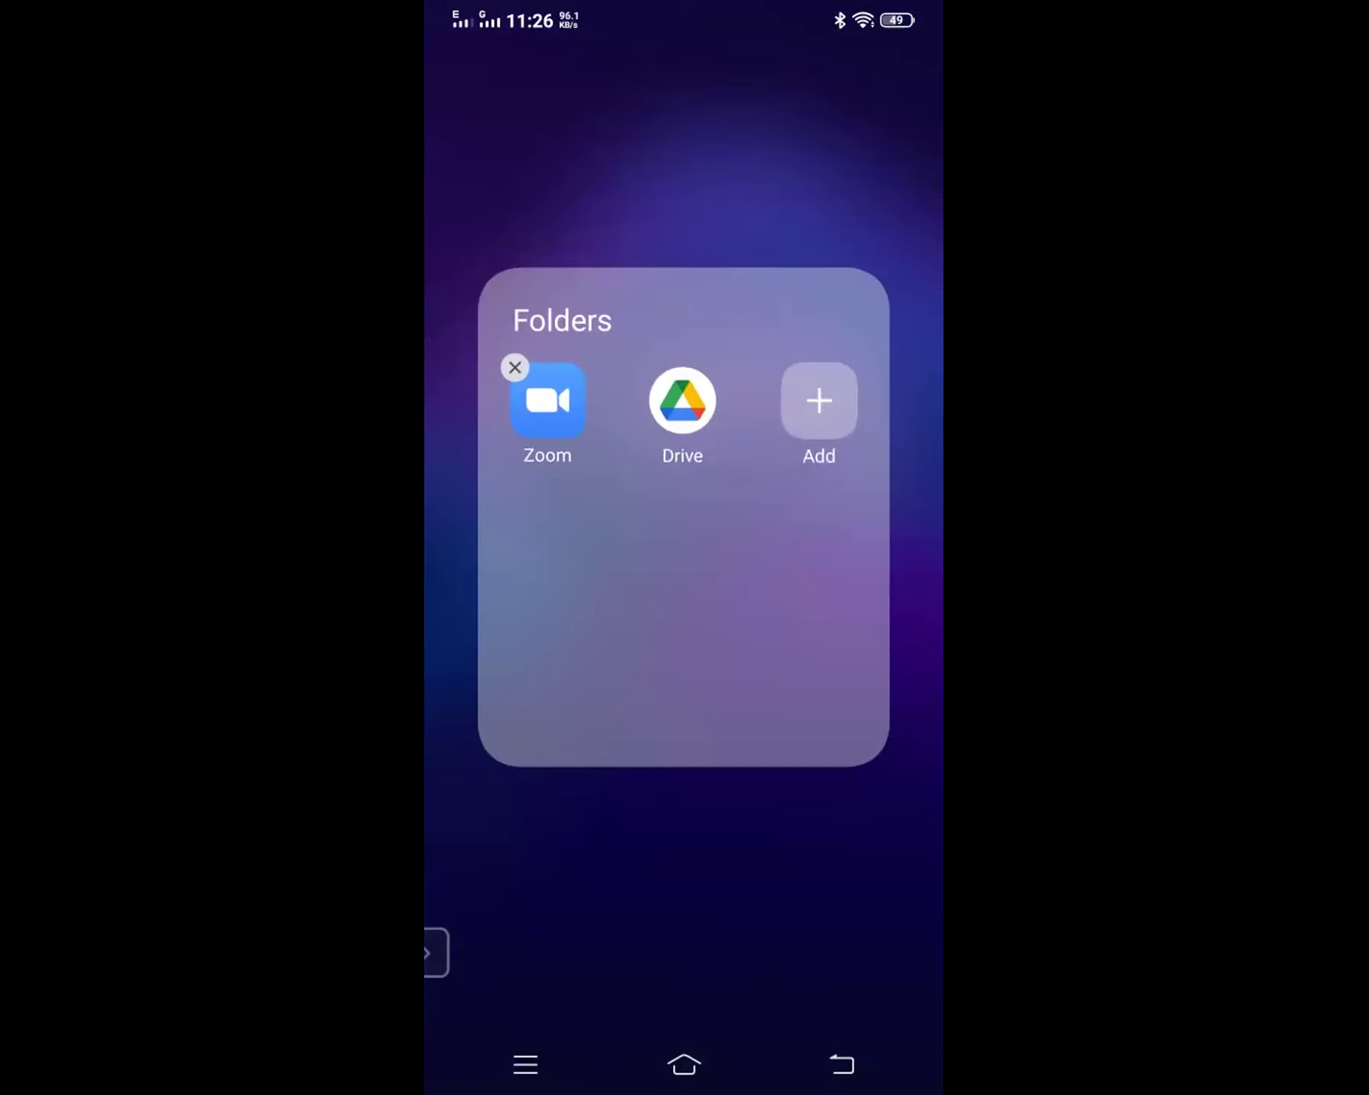
key("Escape")
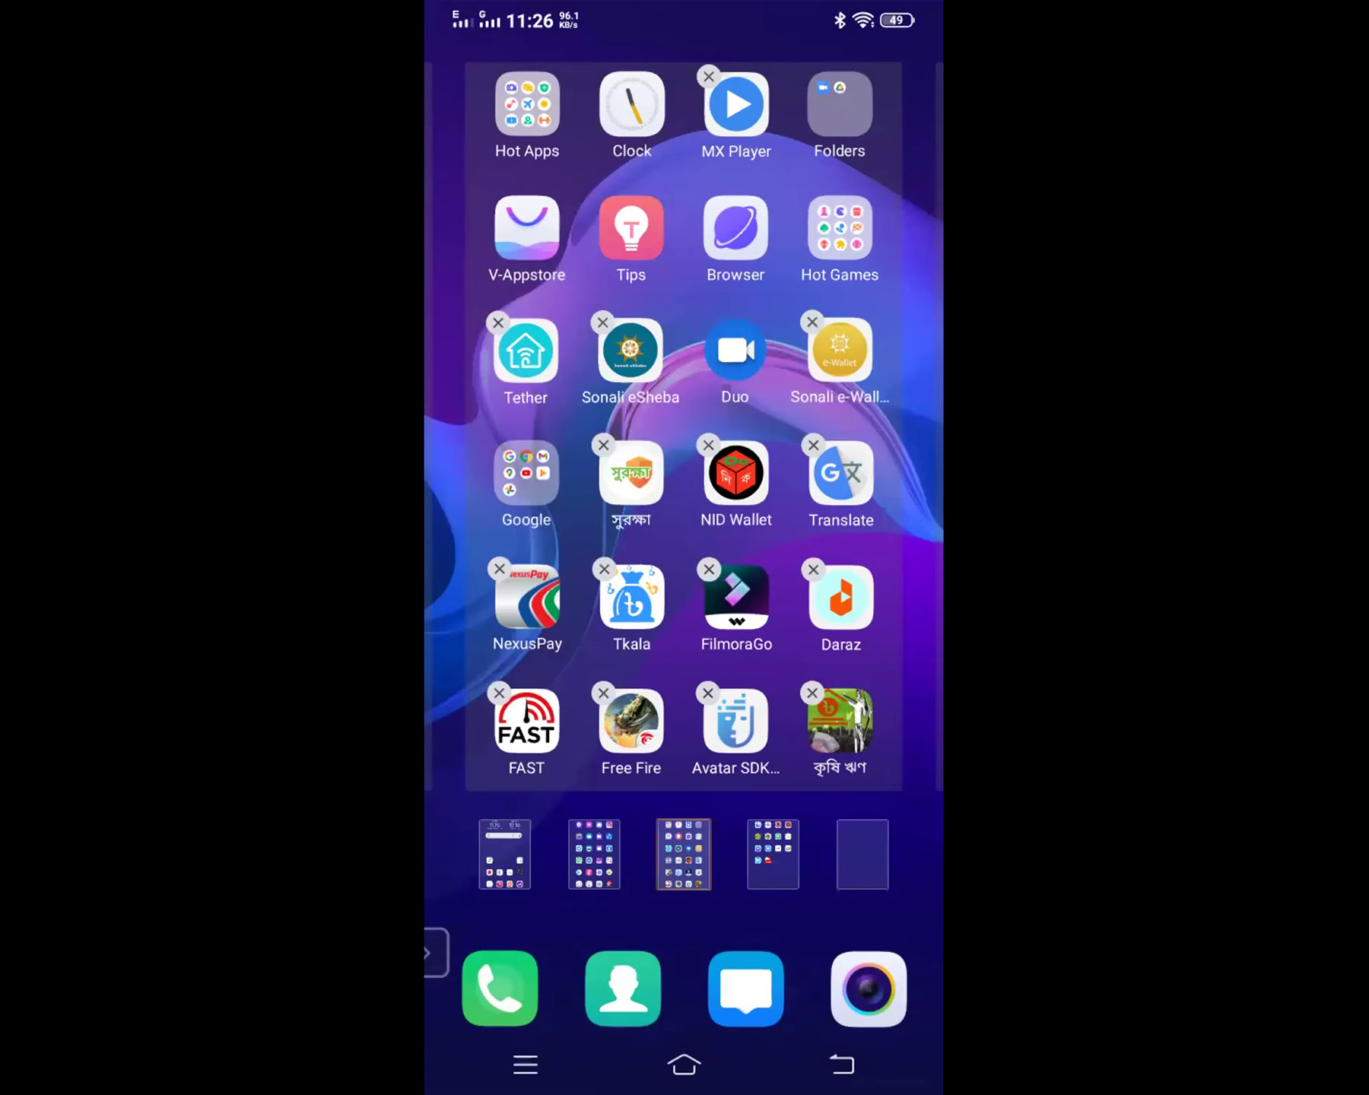
key("Escape")
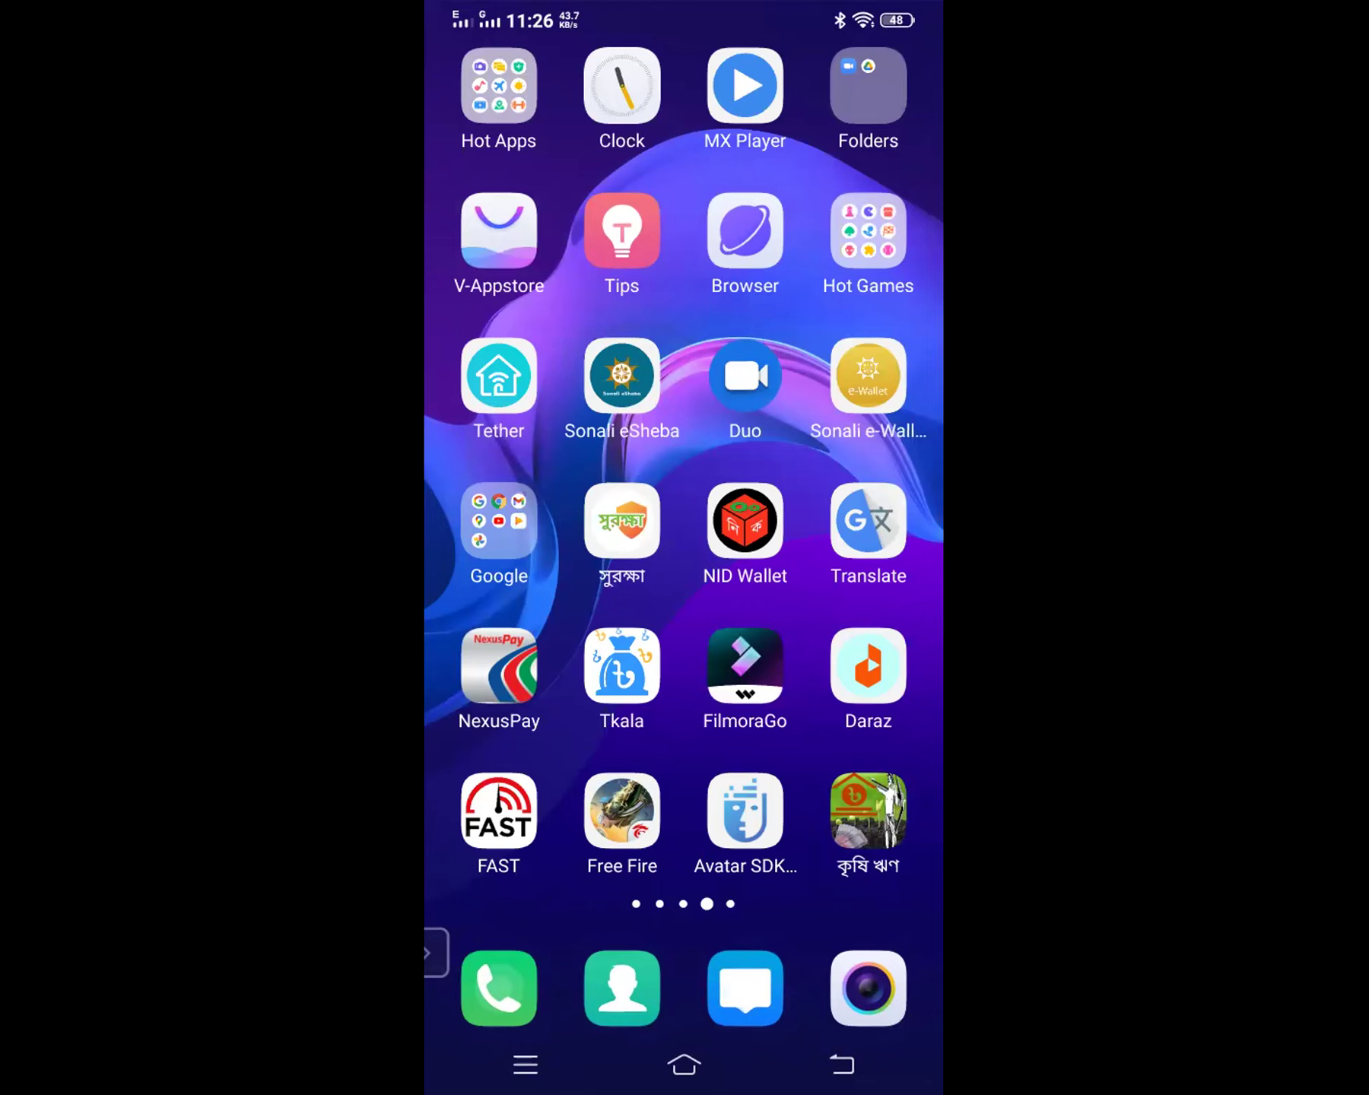
Swipe through the home screen pages to the last one
left_click(867, 520)
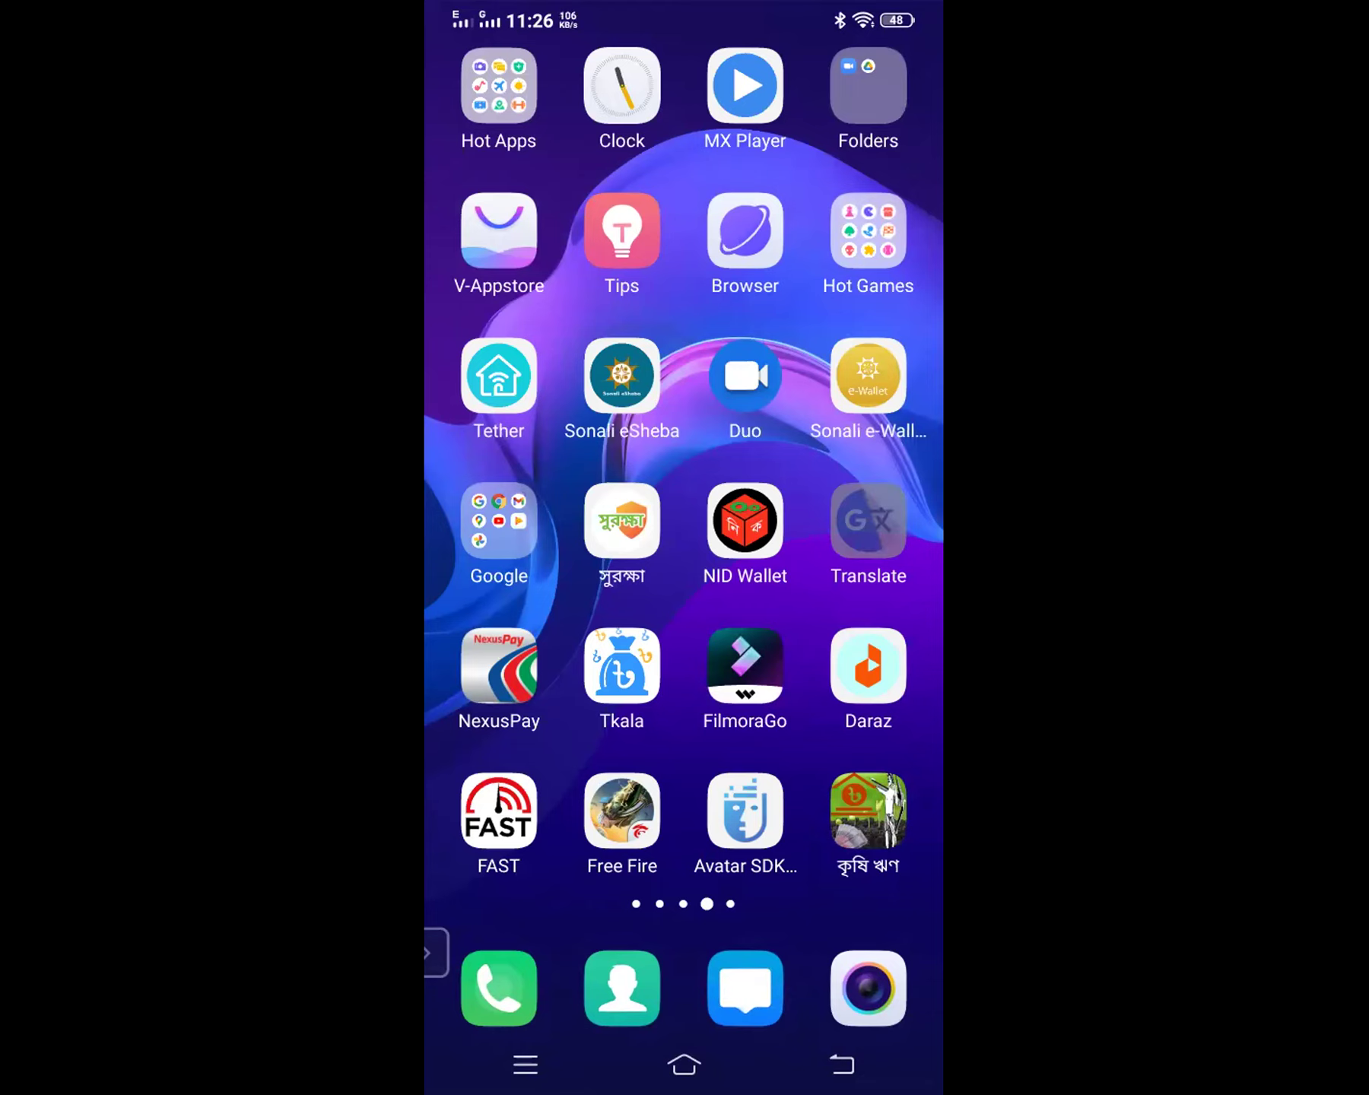
mouse_move(868, 520)
left_mouse_down()
mouse_move(453, 520)
mouse_move(868, 521)
left_mouse_up()
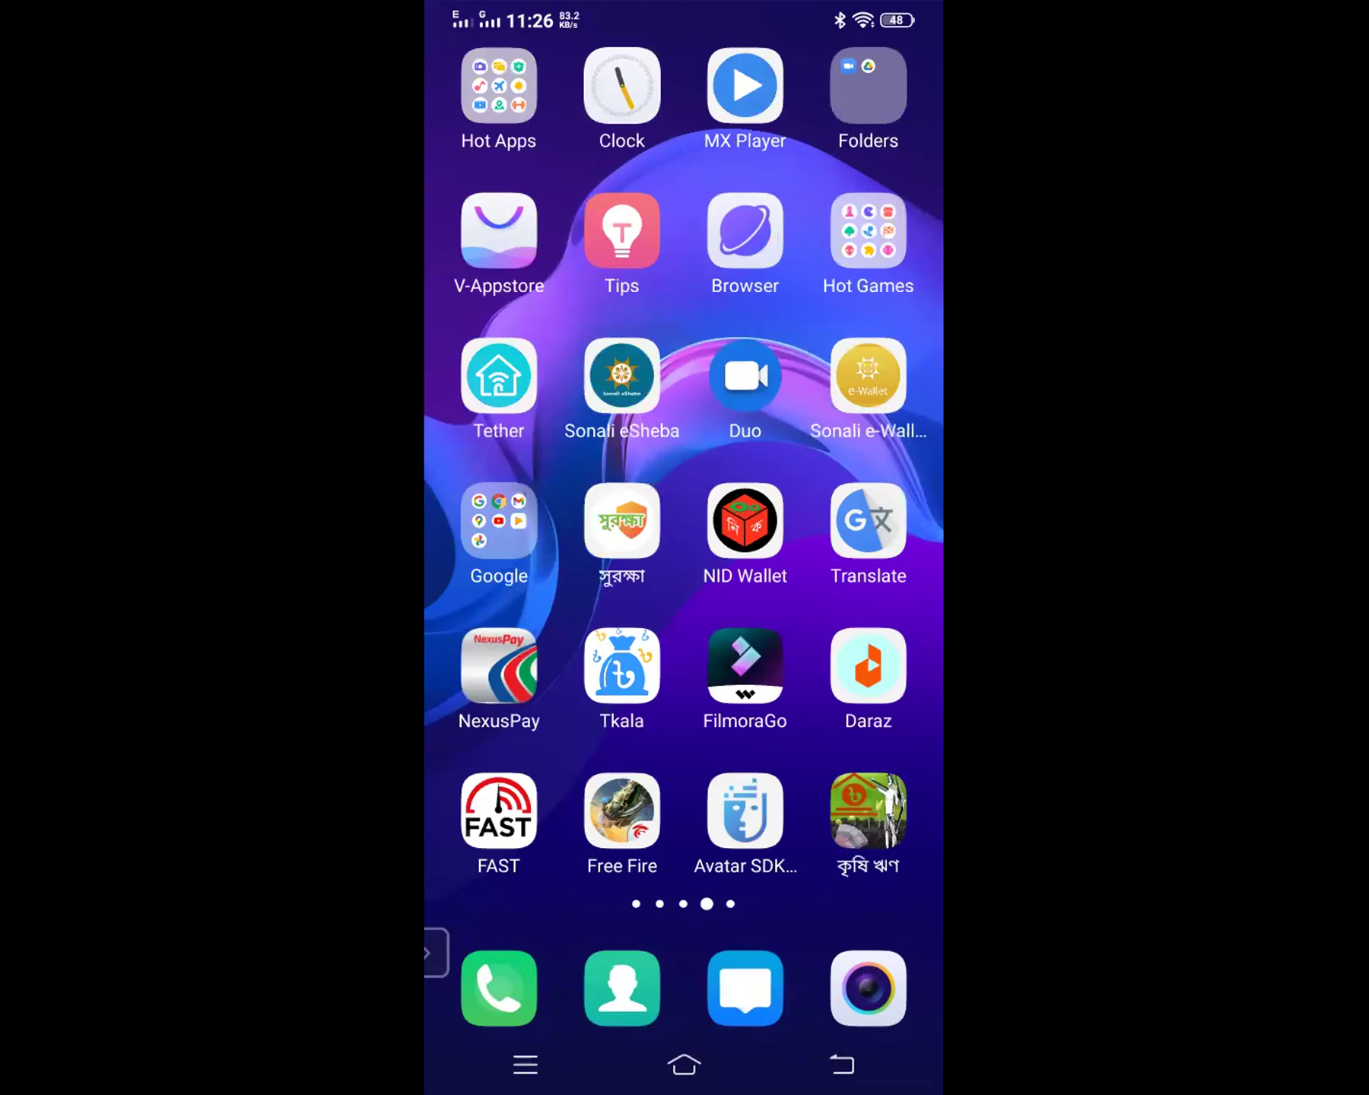
left_click_drag(622, 520, 897, 520)
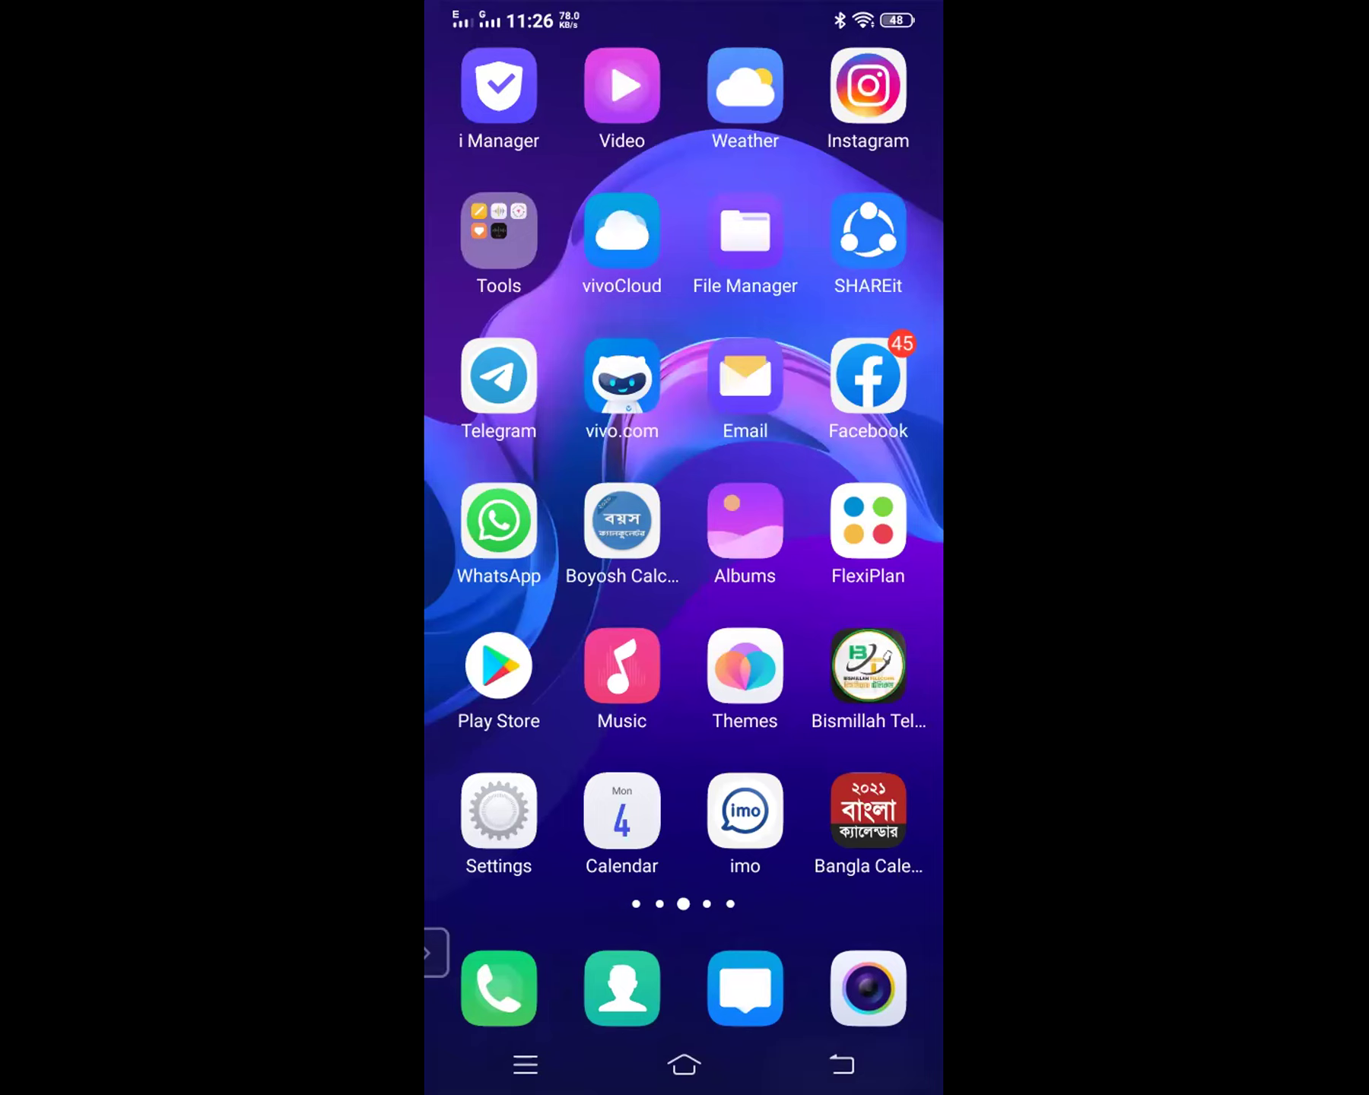
left_click_drag(837, 532, 532, 533)
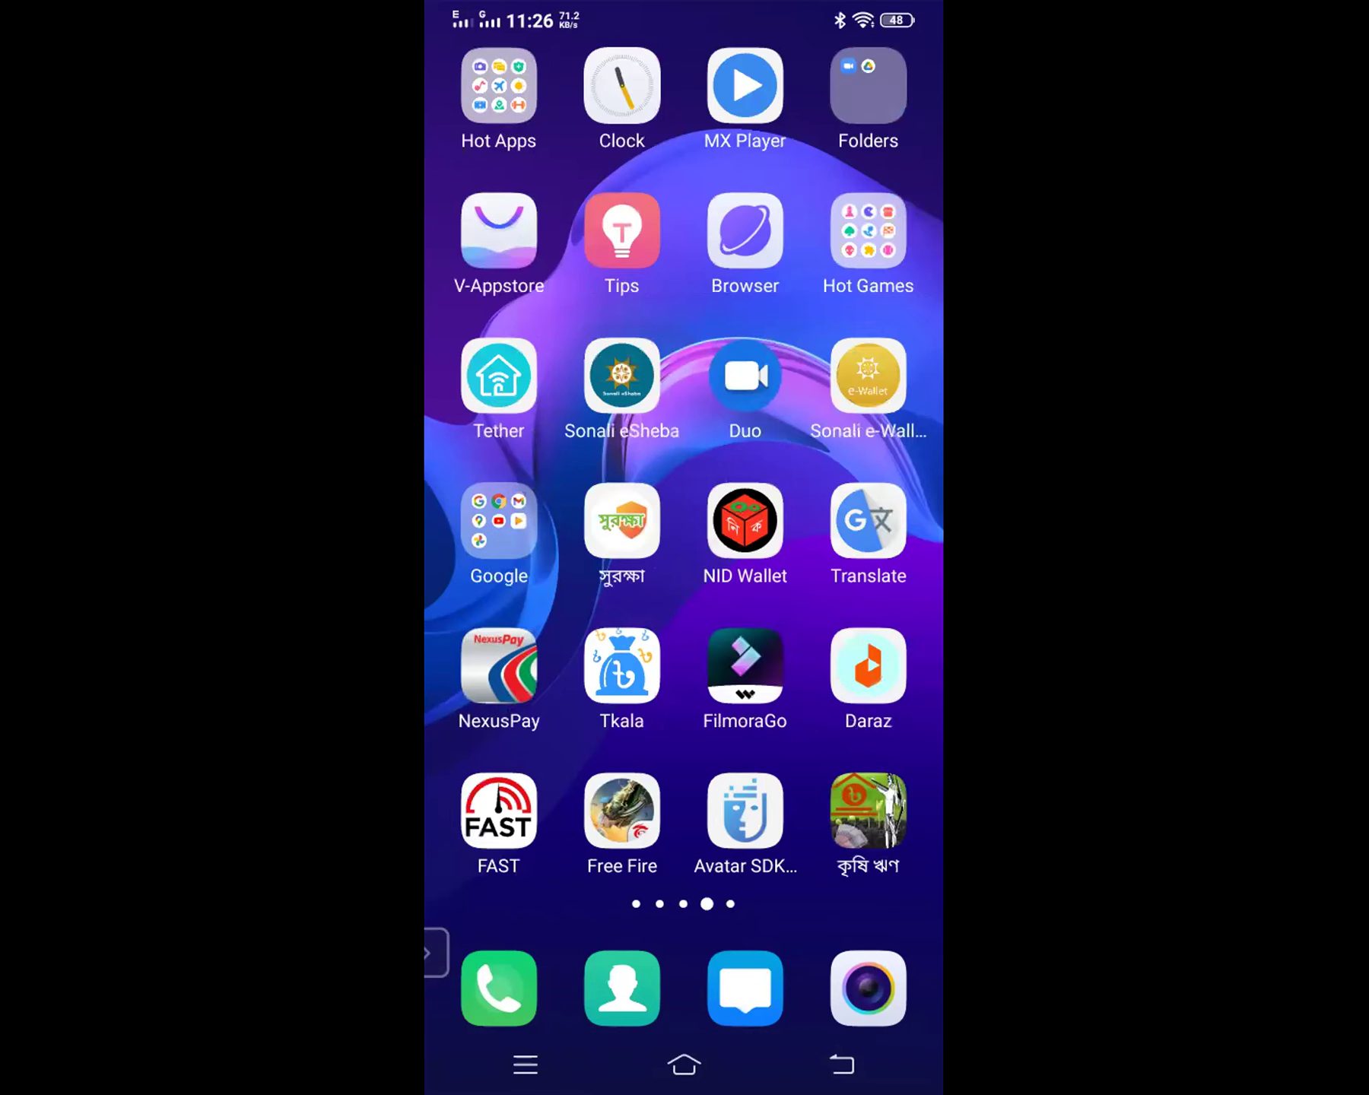
left_click_drag(836, 533, 532, 533)
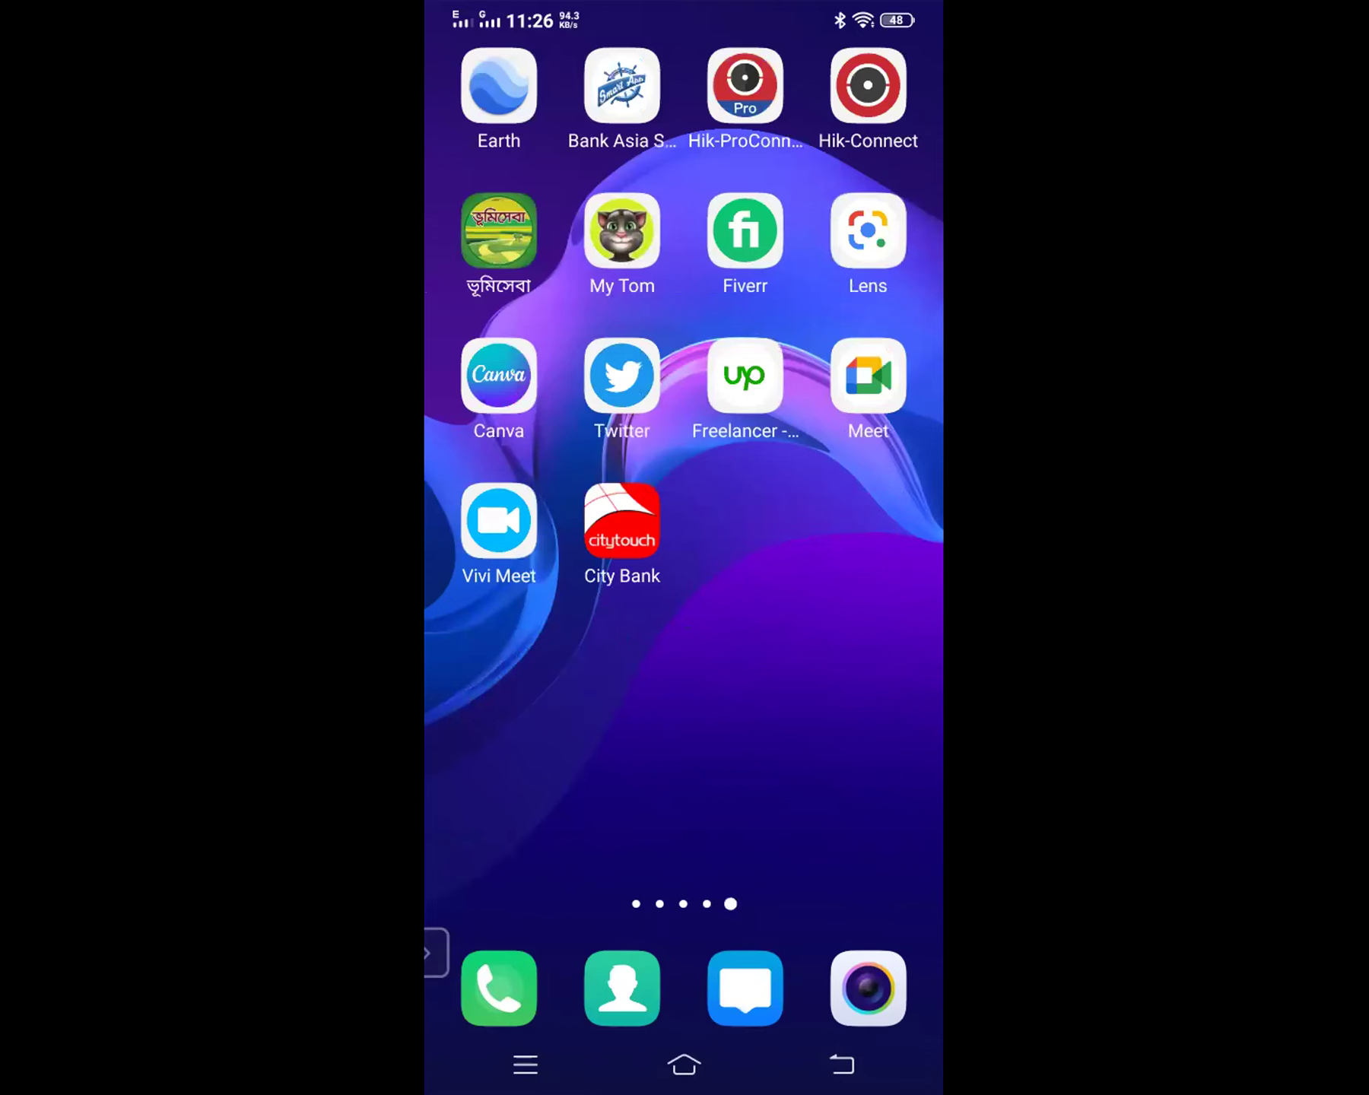
mouse_move(761, 532)
left_mouse_down()
mouse_move(578, 532)
mouse_move(748, 532)
left_mouse_up()
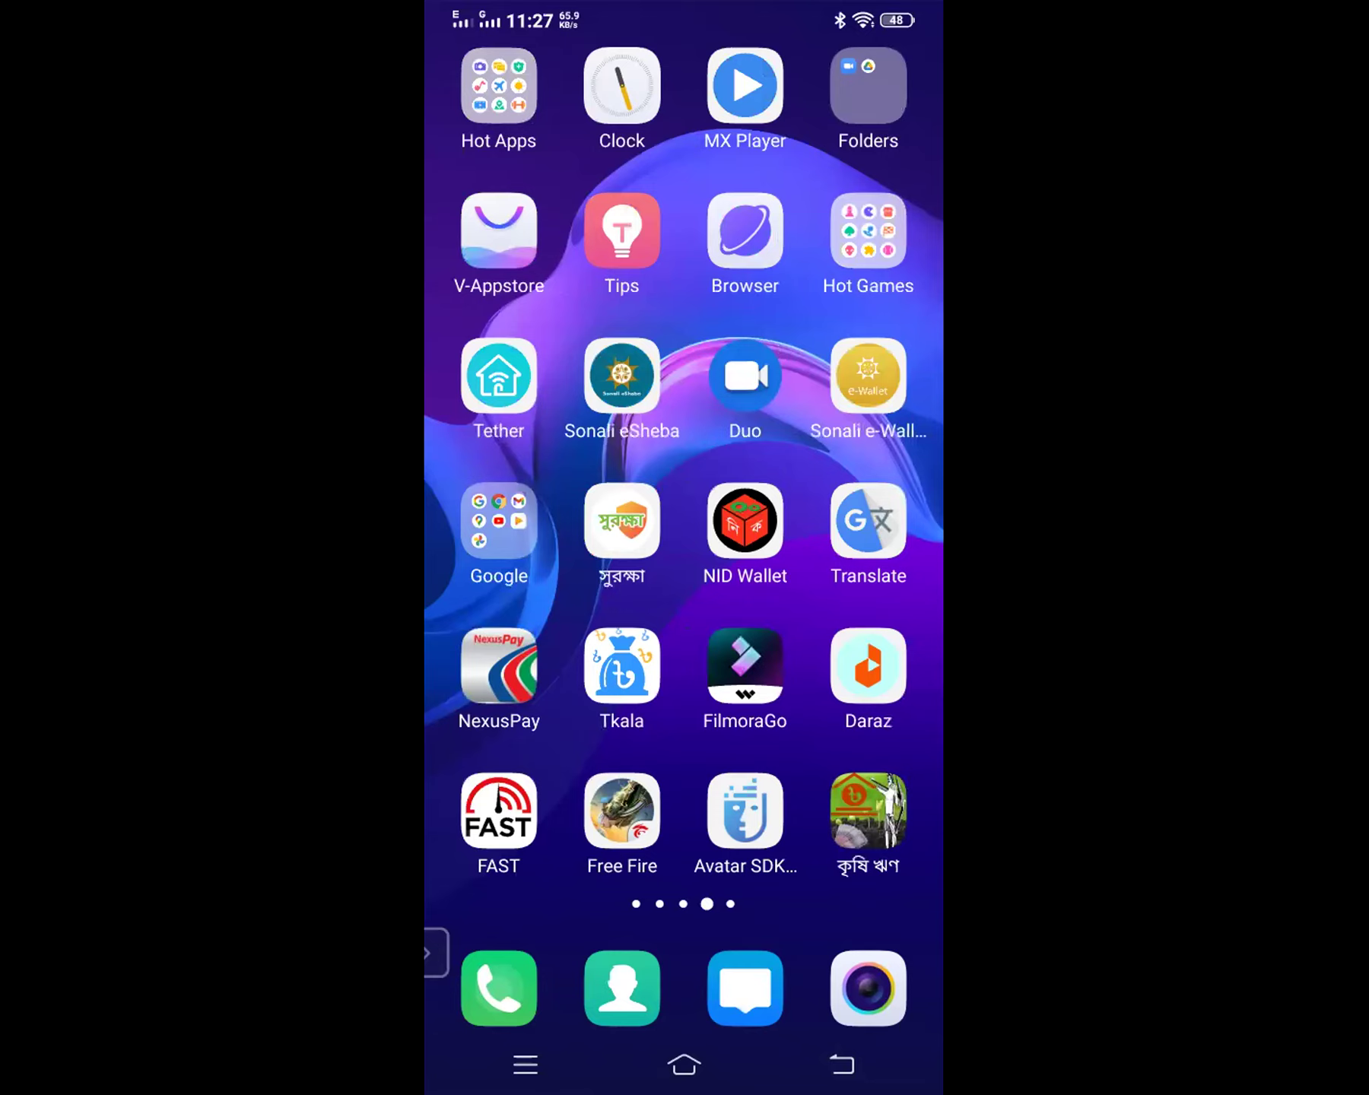
Visit the phone dialer, then return to the clock-widget home page and swipe onward
left_click(498, 988)
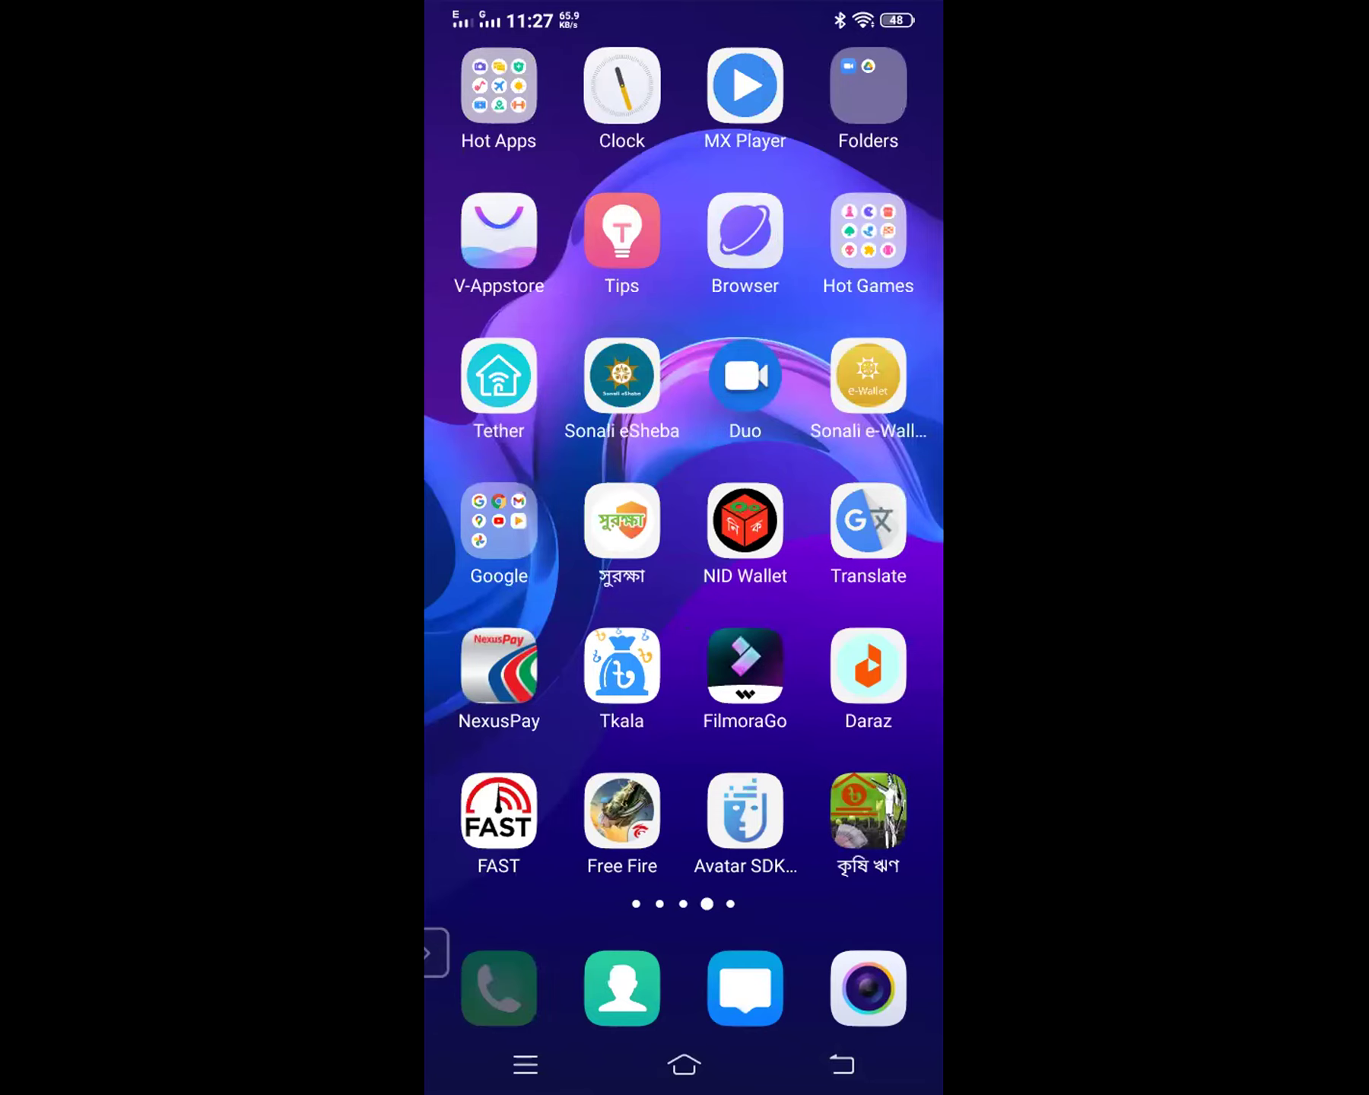
left_click(841, 1065)
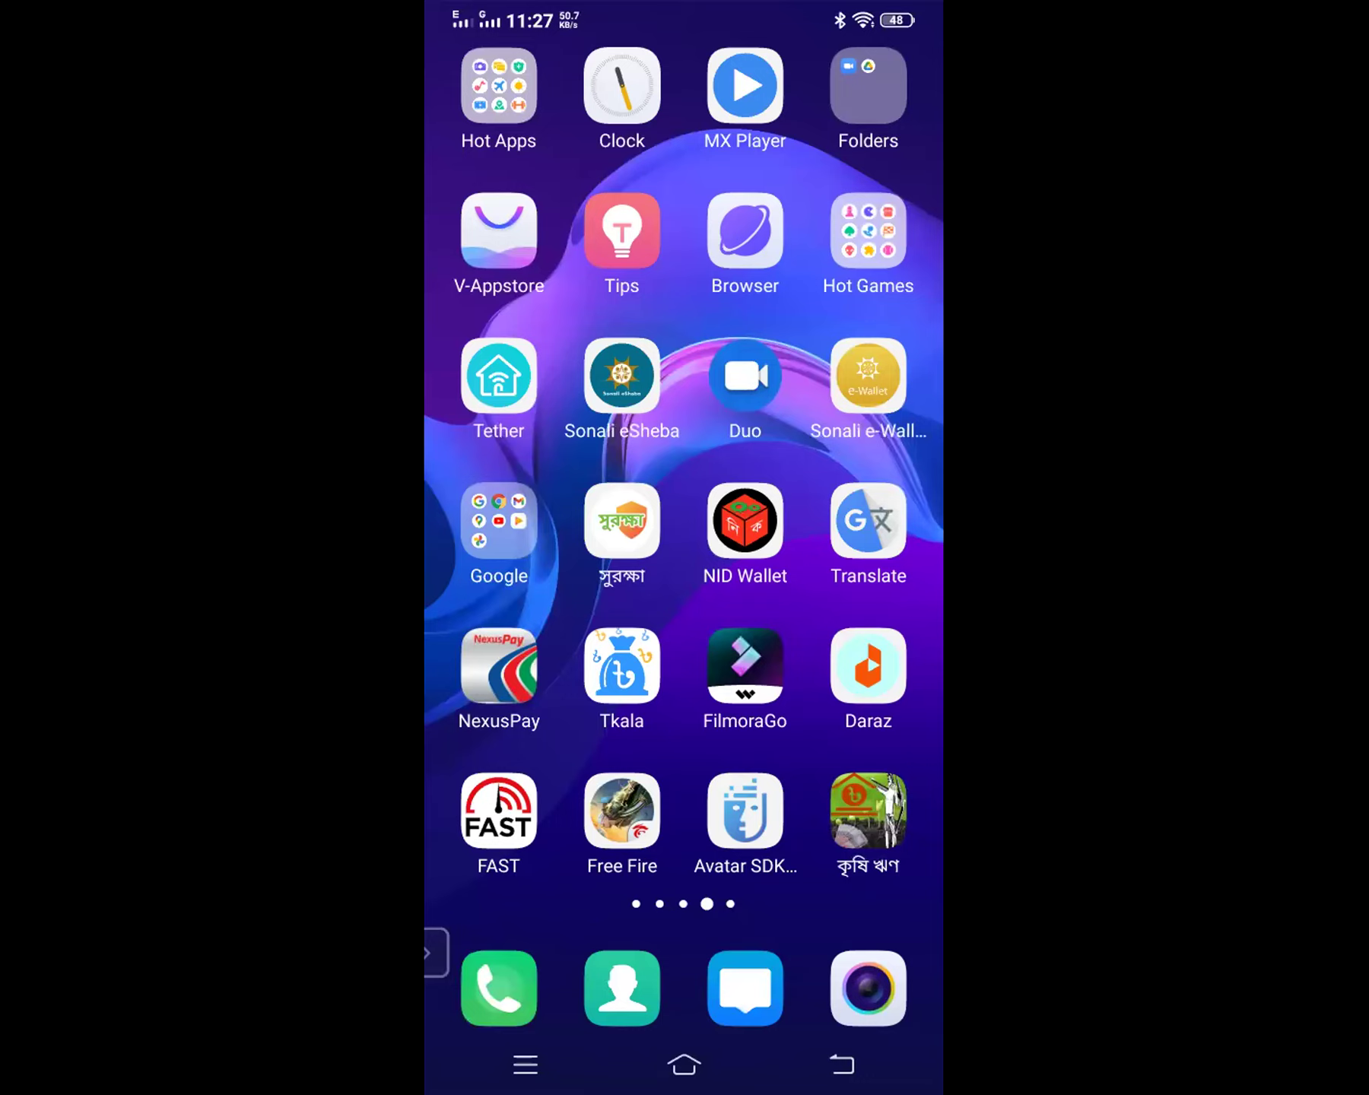
left_click(498, 988)
left_click(683, 1064)
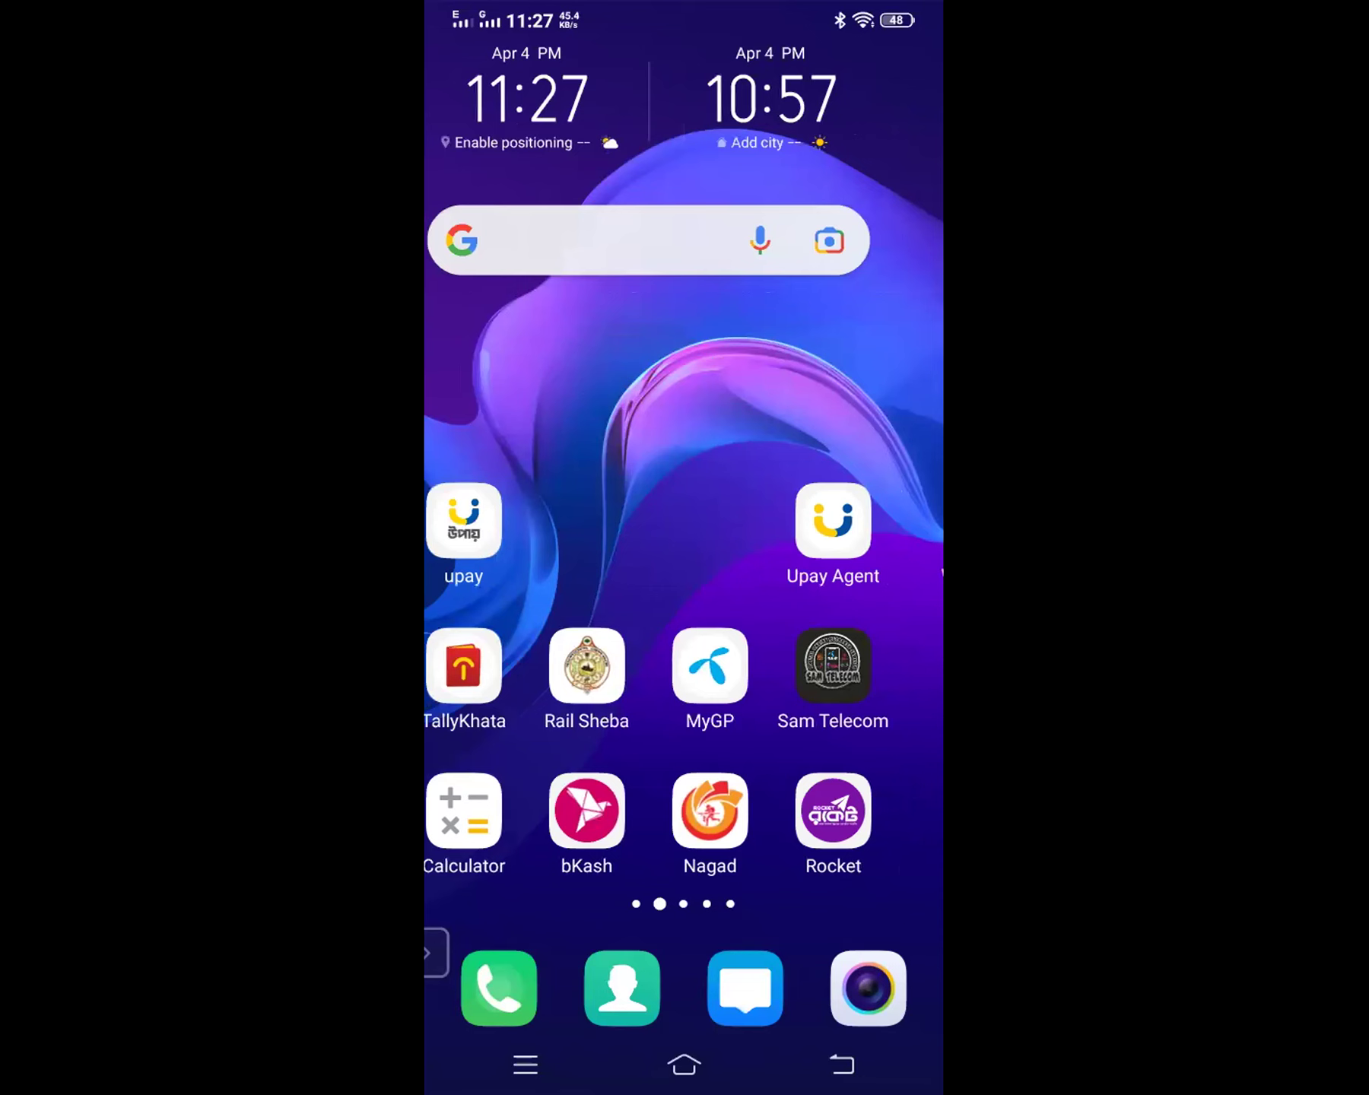
left_click_drag(837, 533, 532, 532)
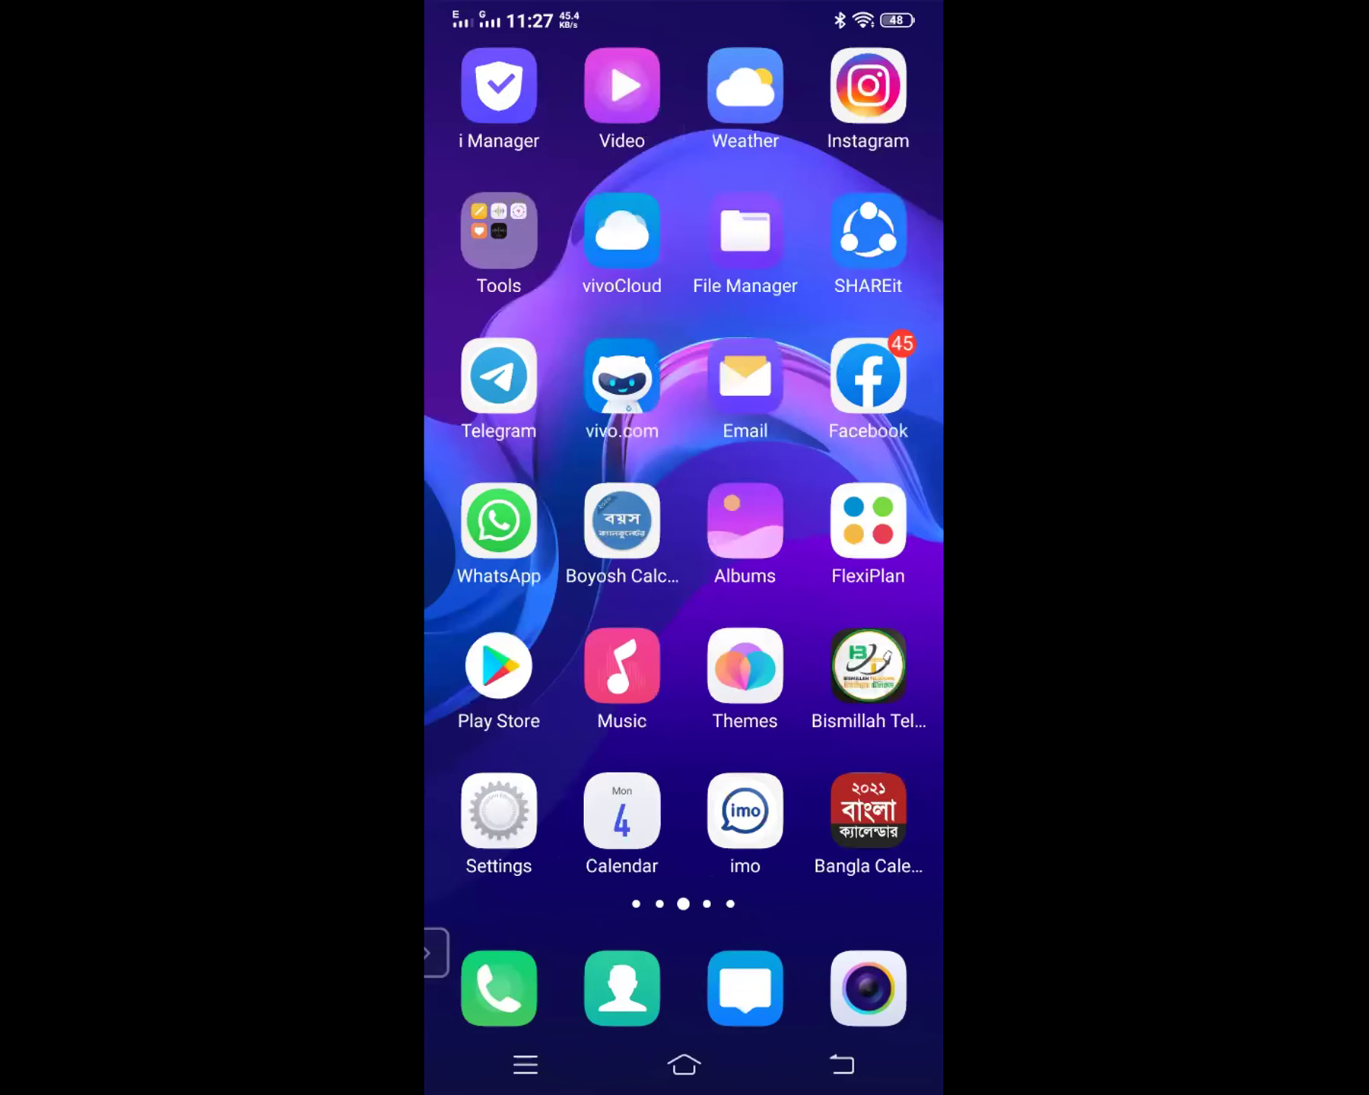
left_click_drag(761, 532, 750, 532)
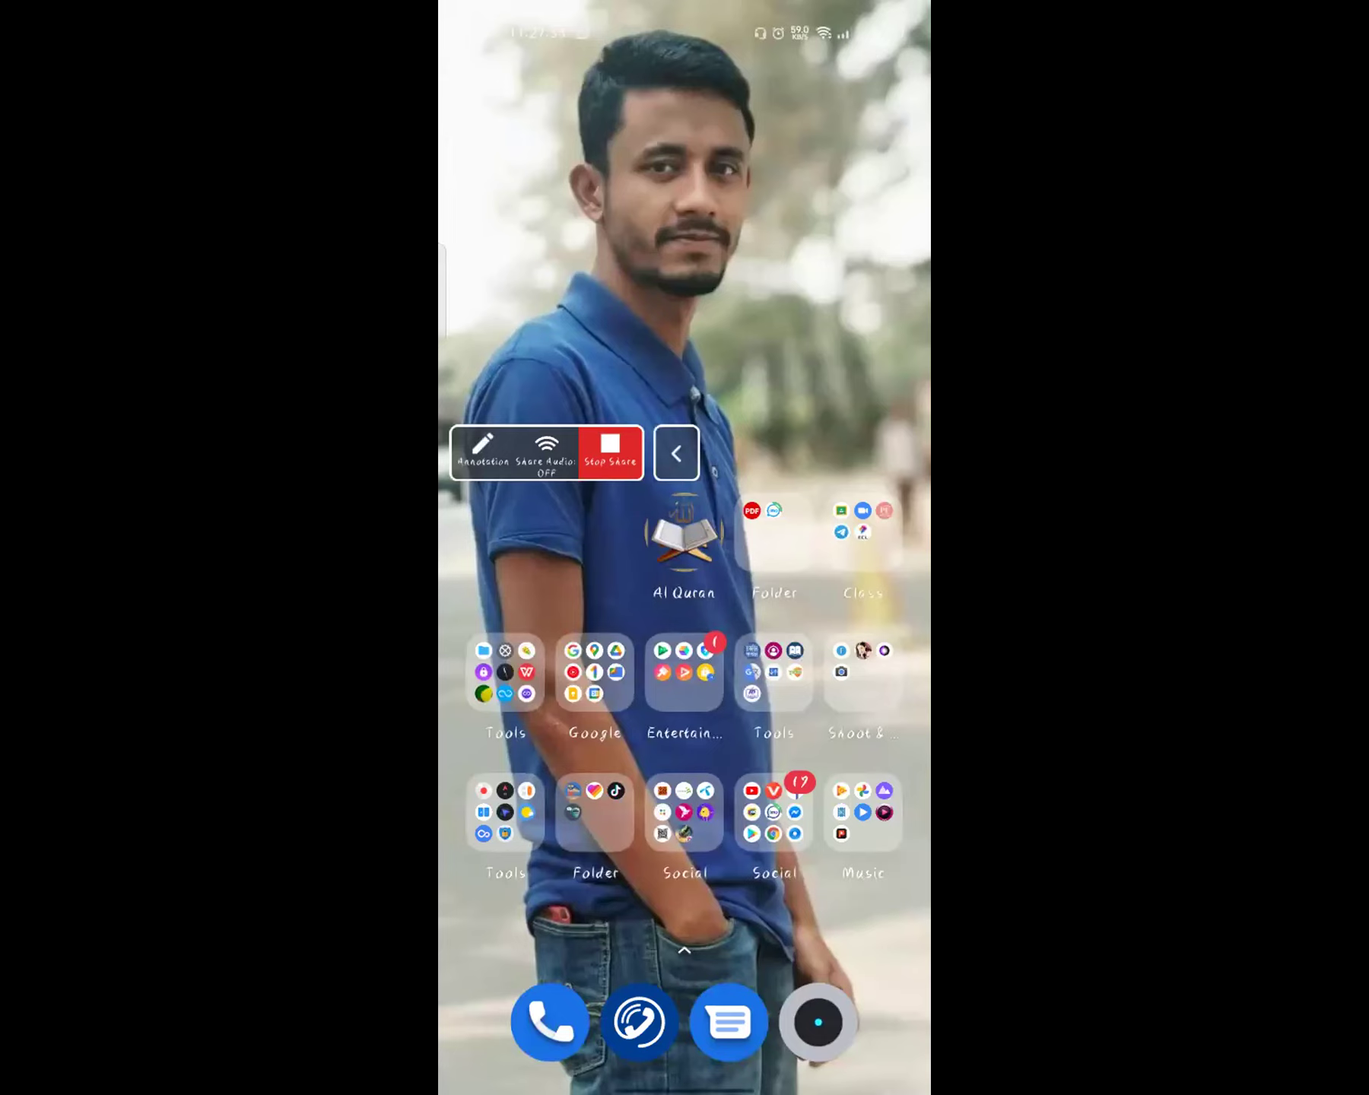
Launch Chrome from the Social folder, close the Untitled document tab and start a new tab
left_click(774, 812)
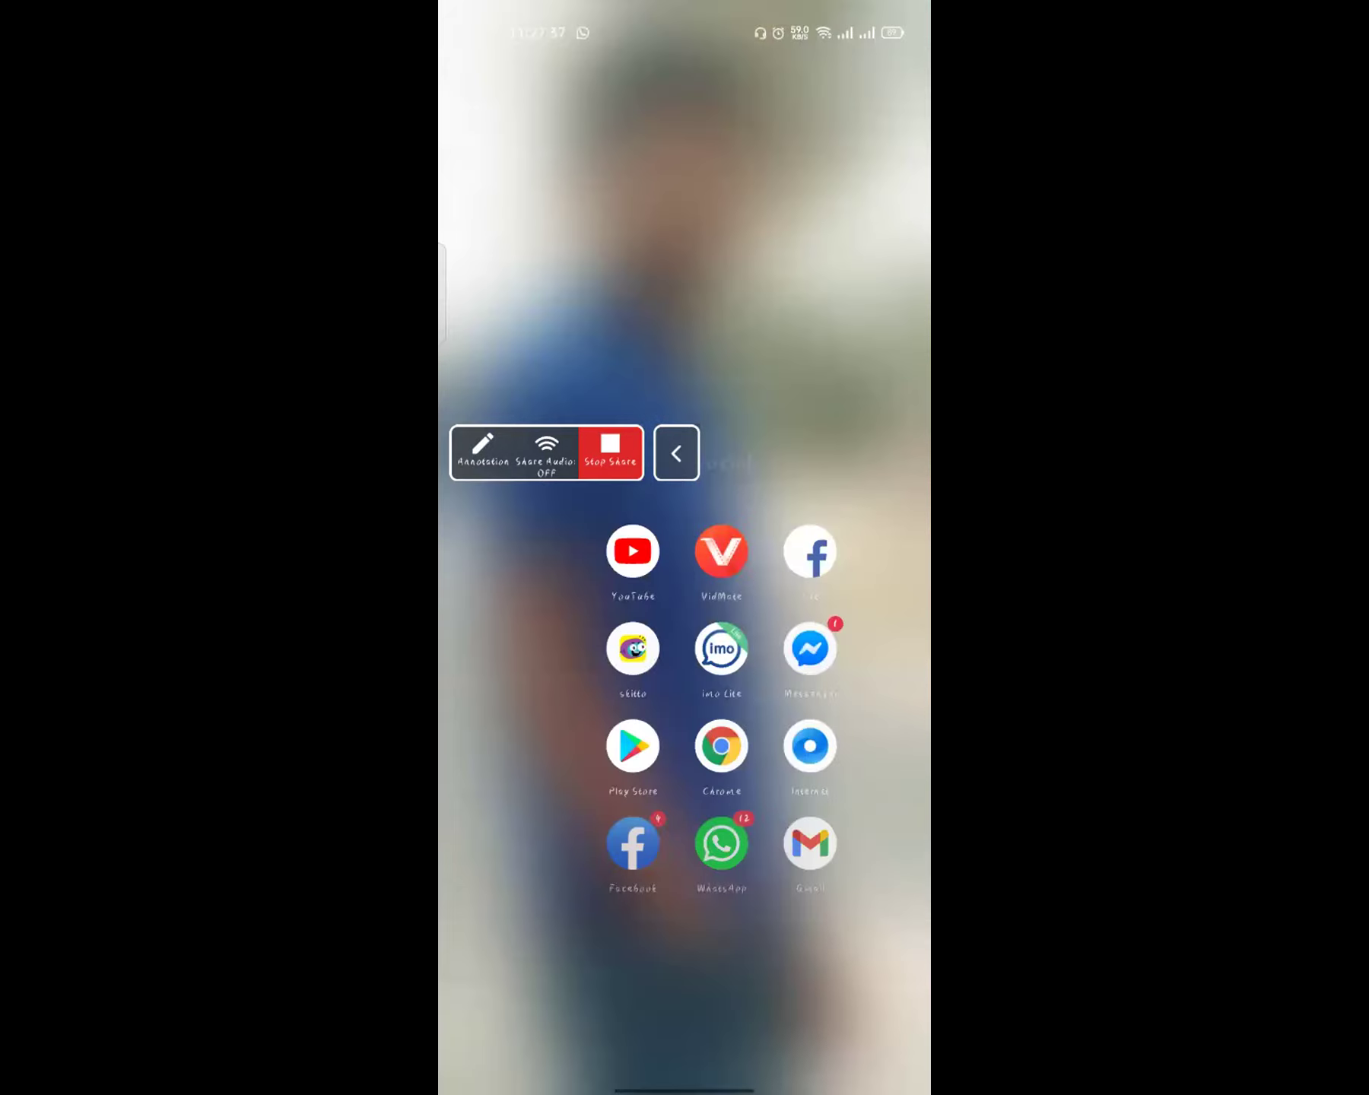
left_click(684, 682)
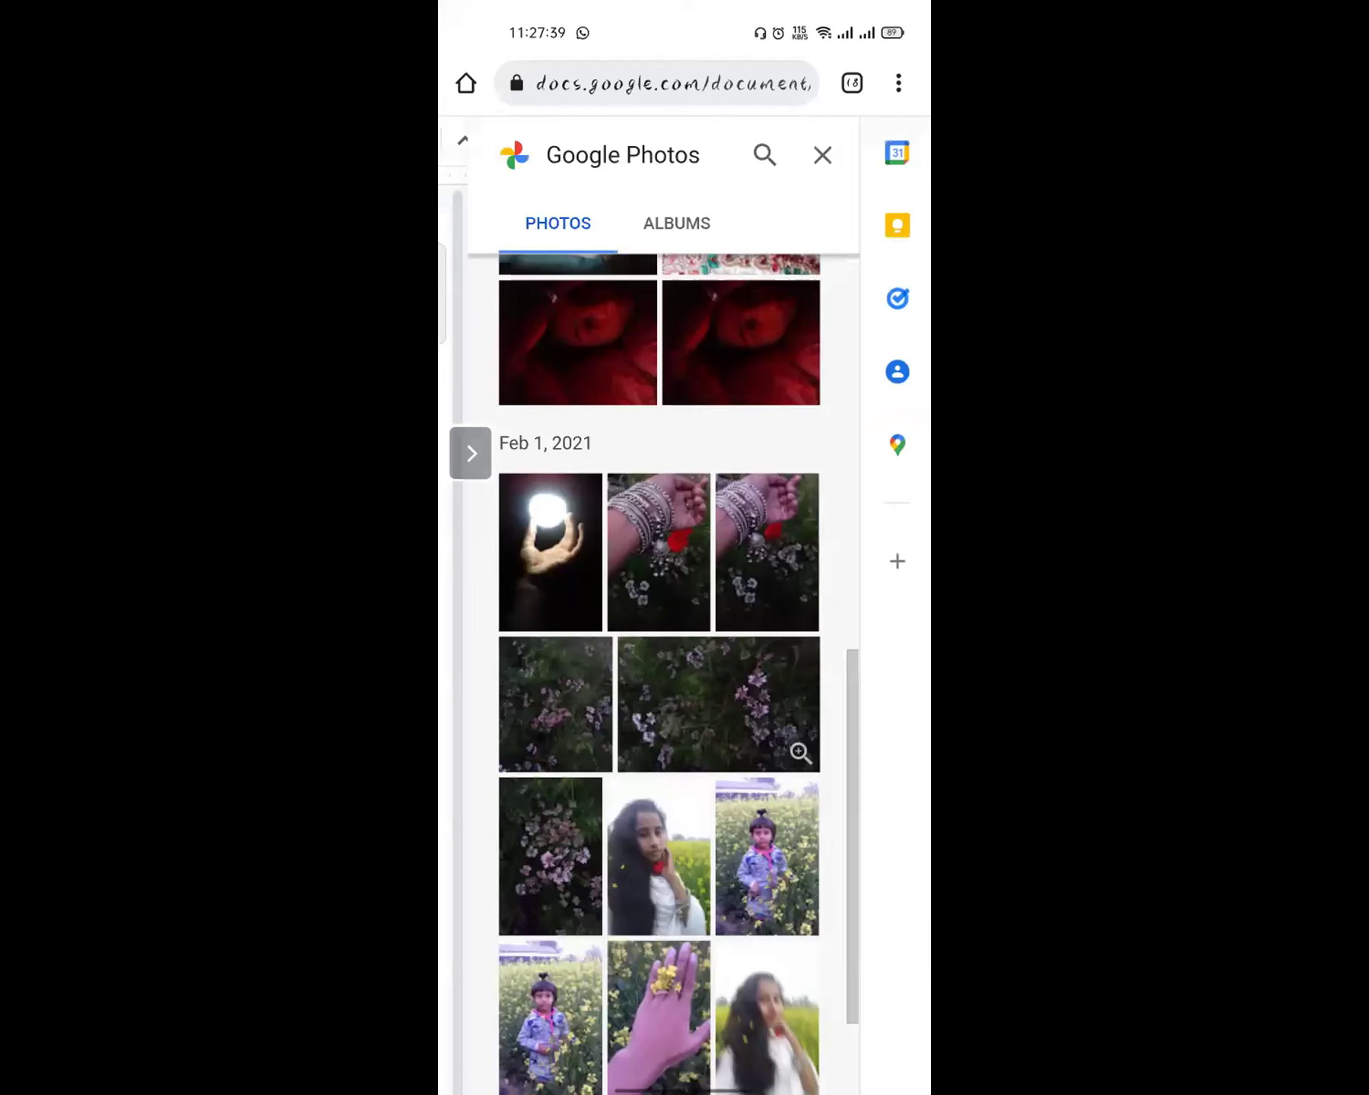
left_click(852, 82)
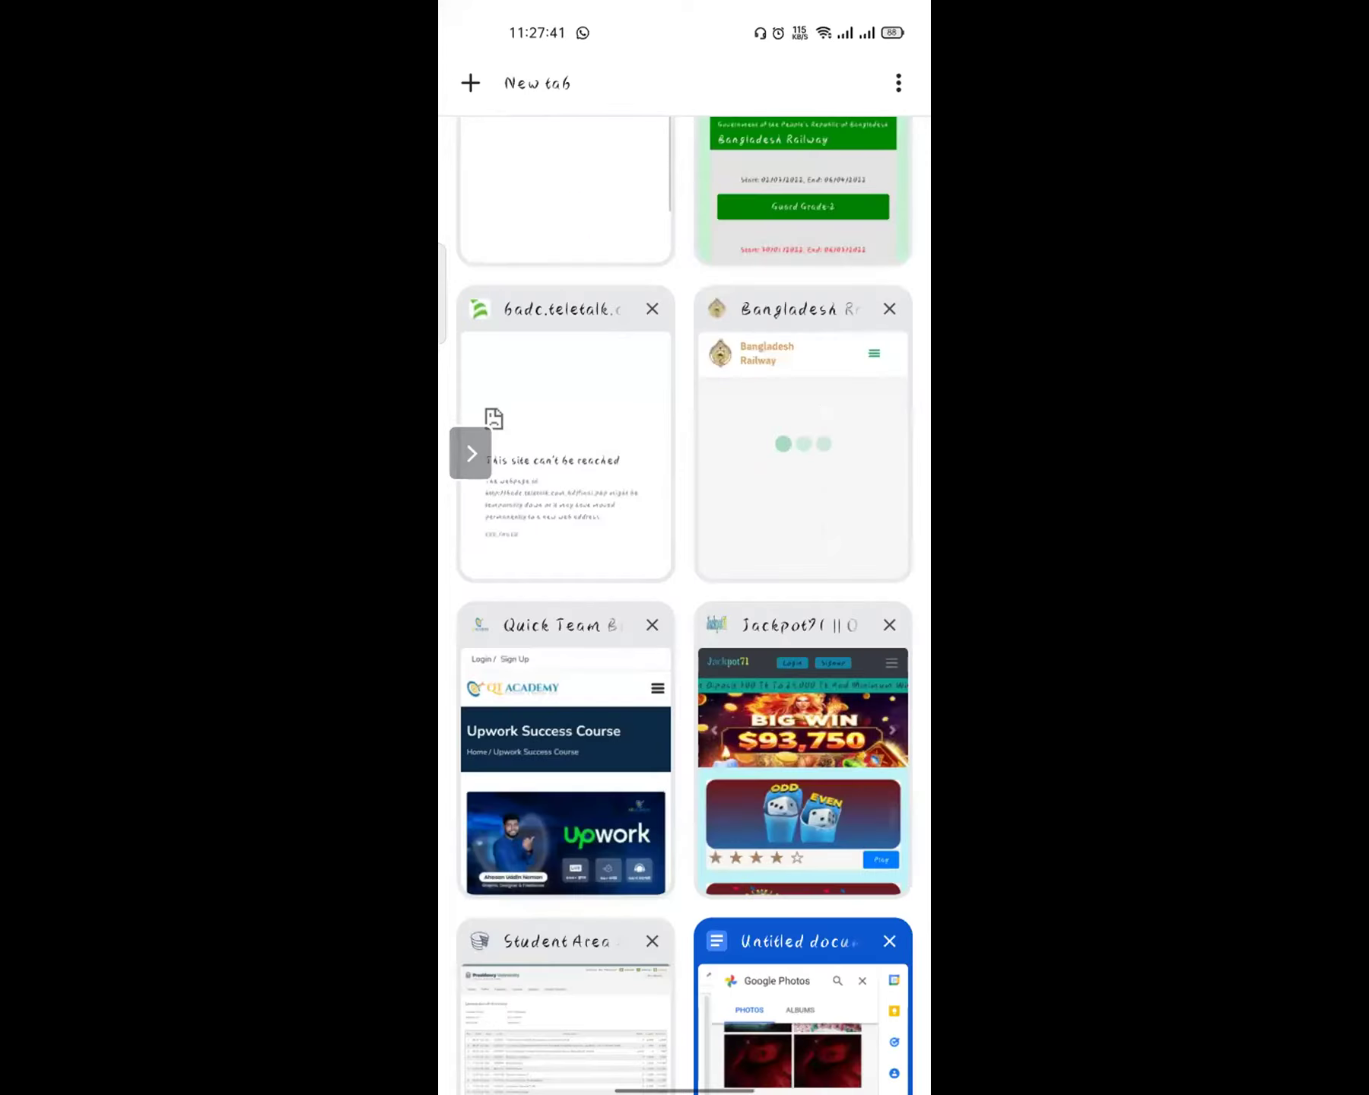
left_click(882, 943)
left_click(470, 83)
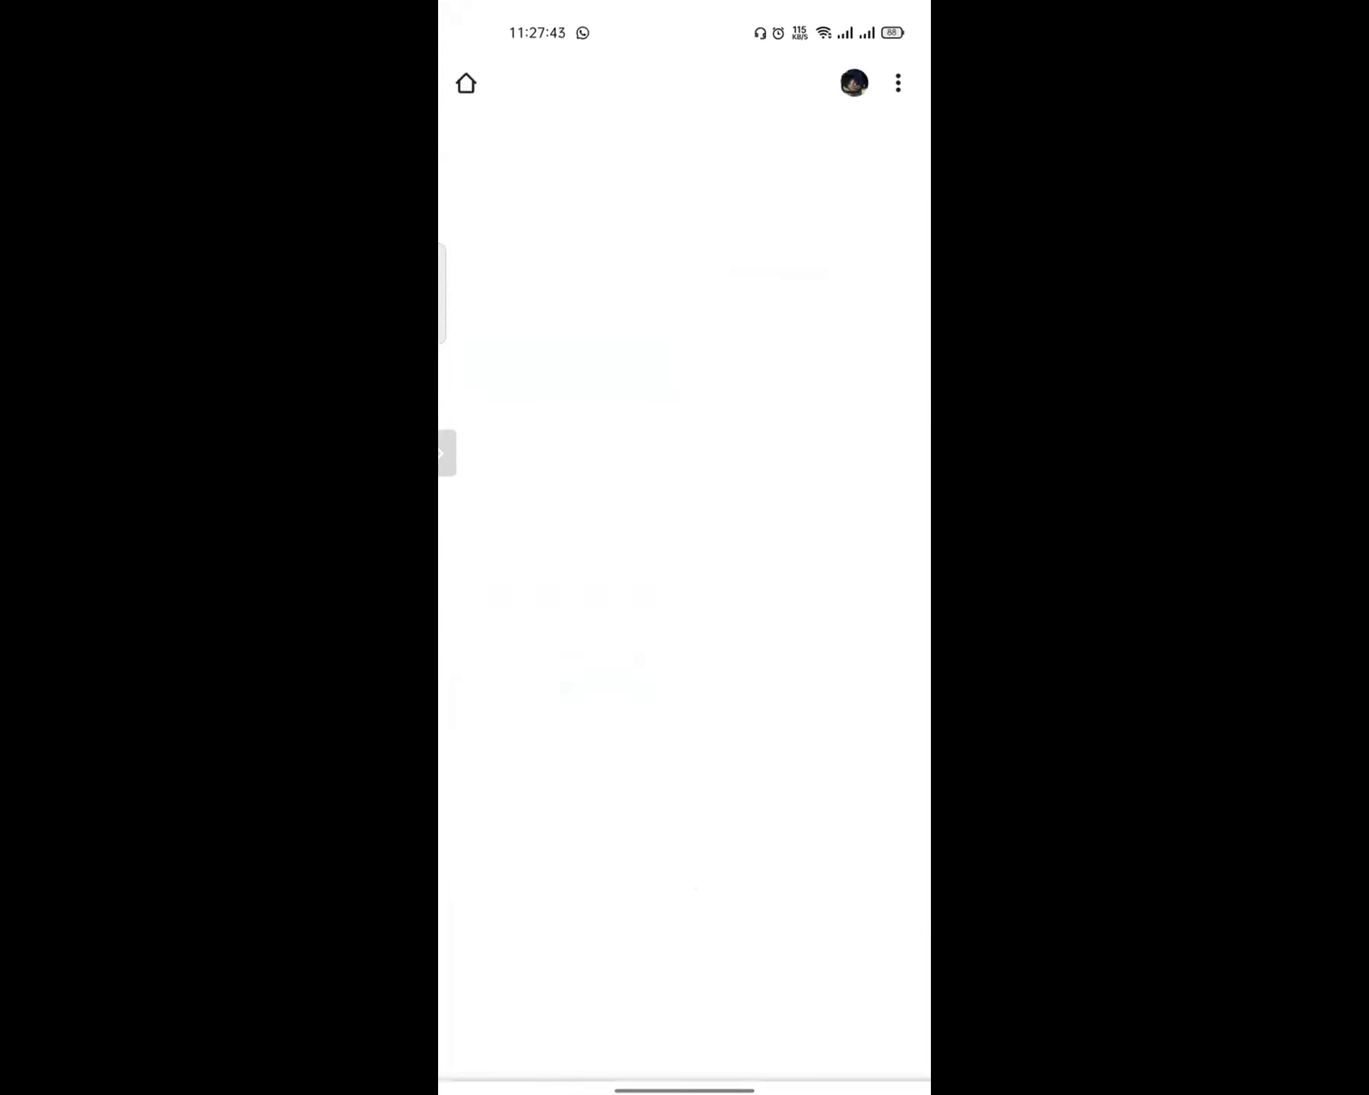
Search 'google docs' in desktop site mode and open the 'Google Docs: Free Online Document Editor' result
left_click(606, 317)
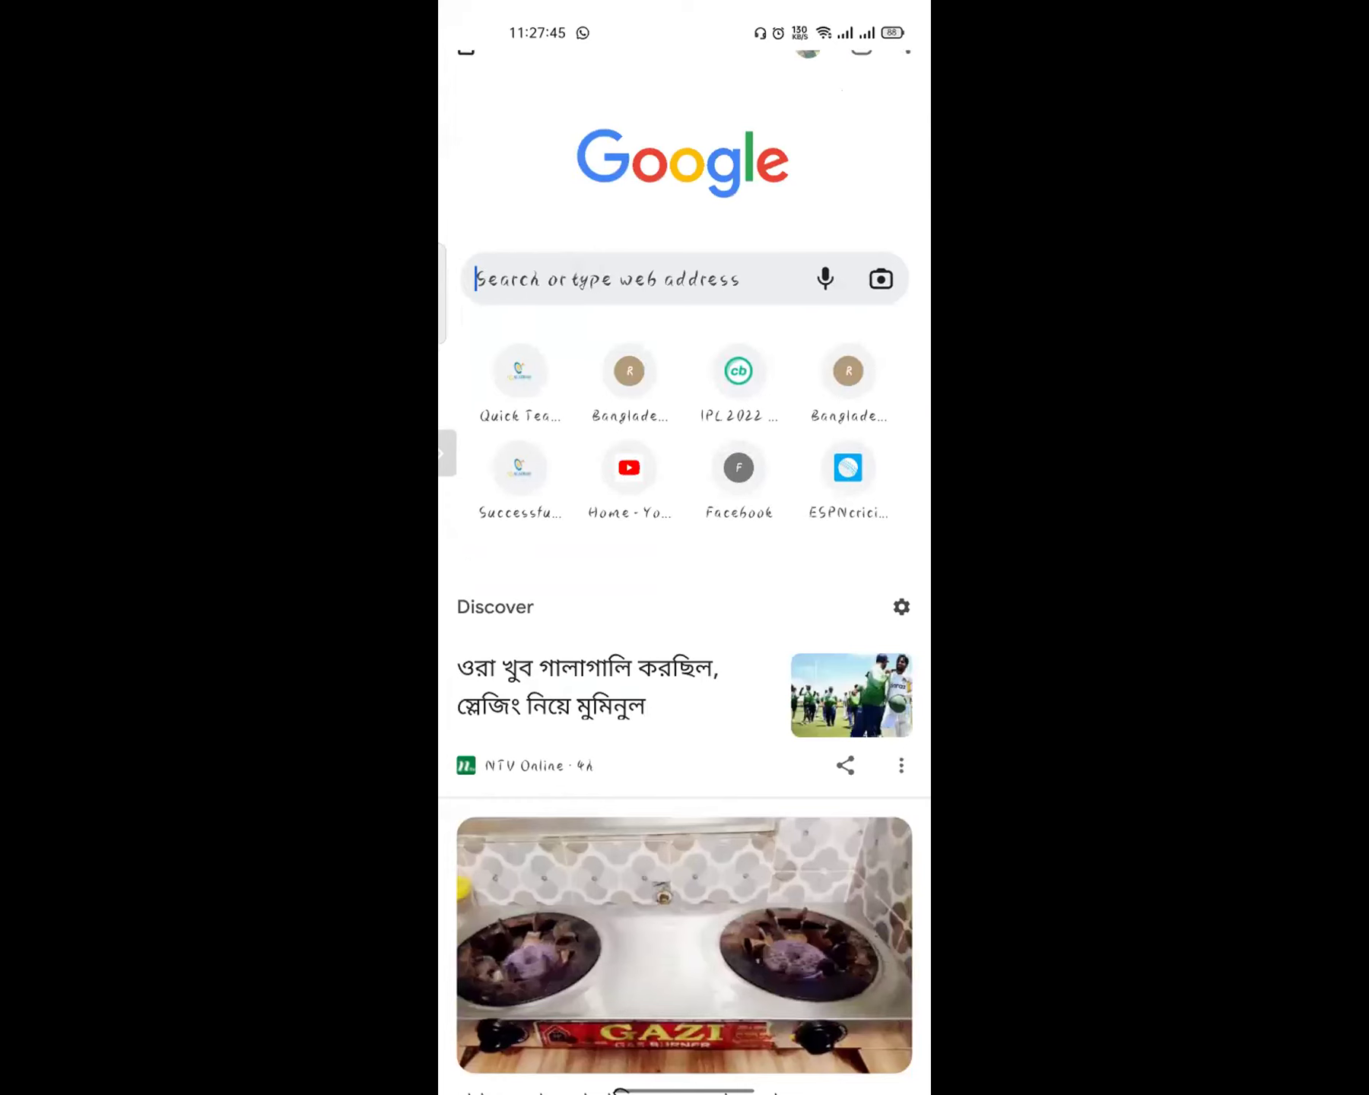
left_click(556, 215)
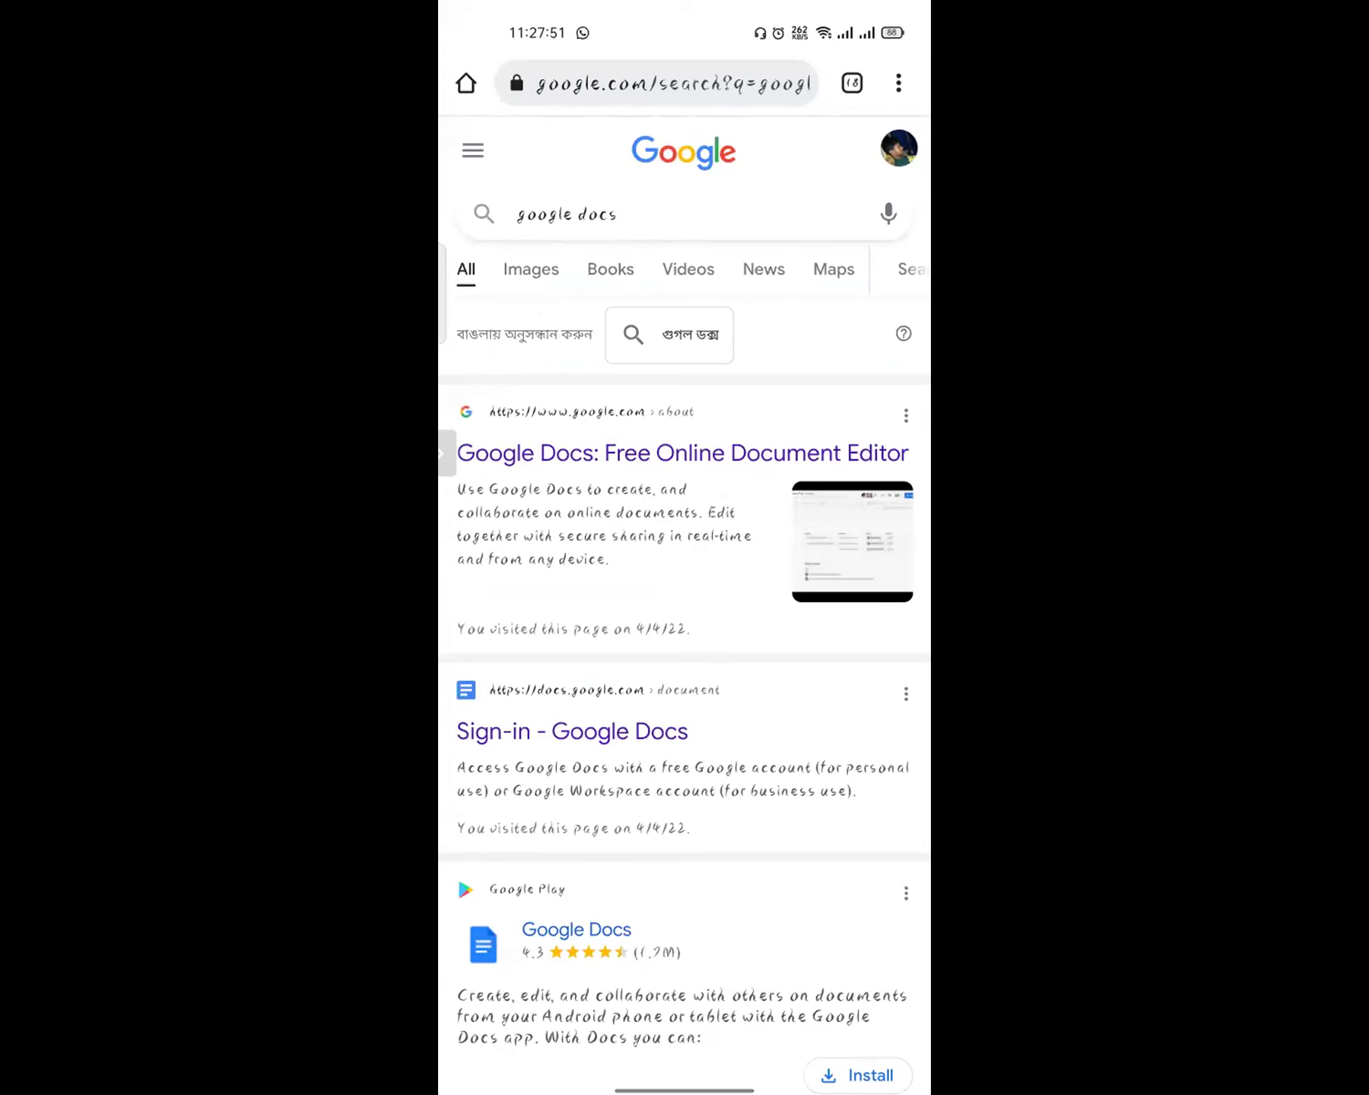
left_click(898, 82)
left_click(760, 657)
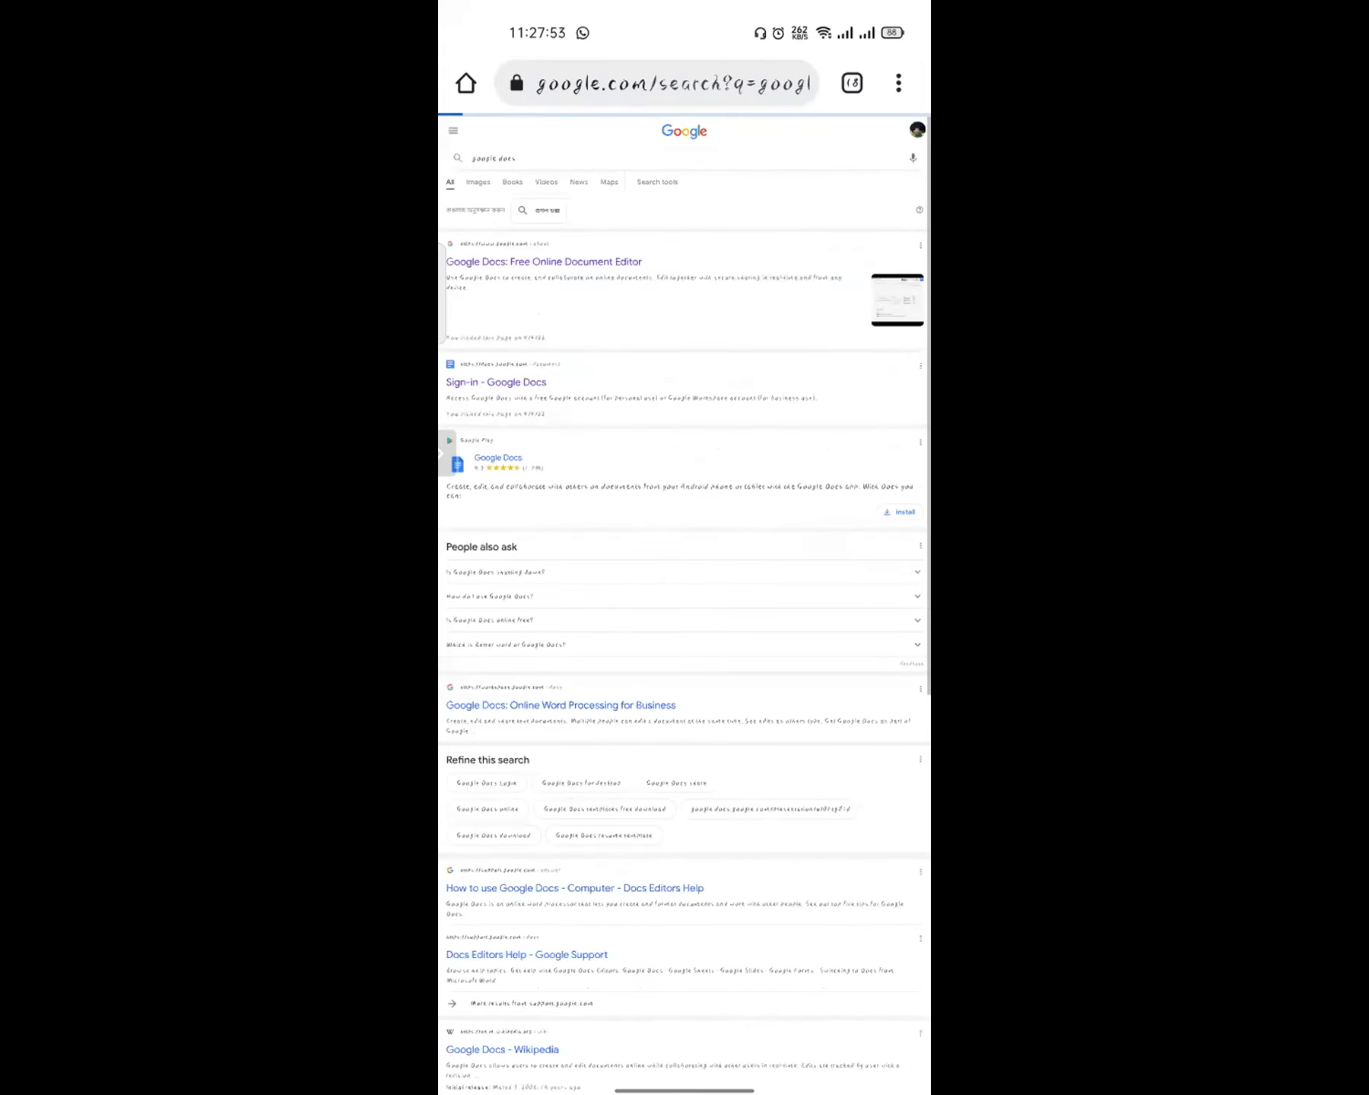
double_click(678, 137)
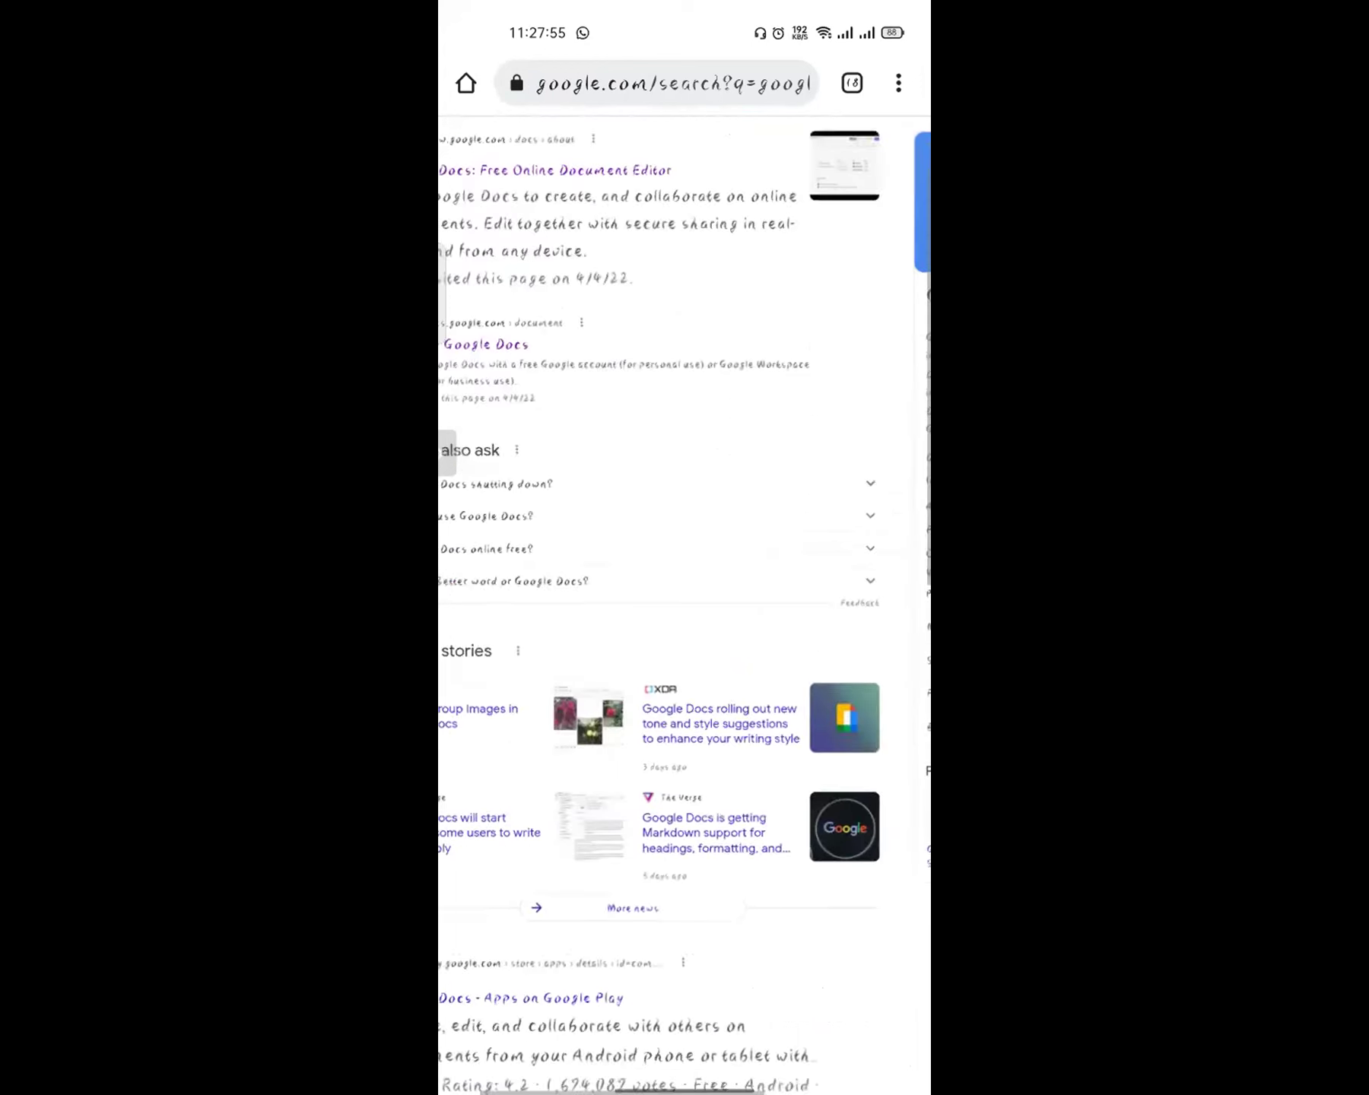
scroll(684, 608, "left", 2)
left_click(601, 187)
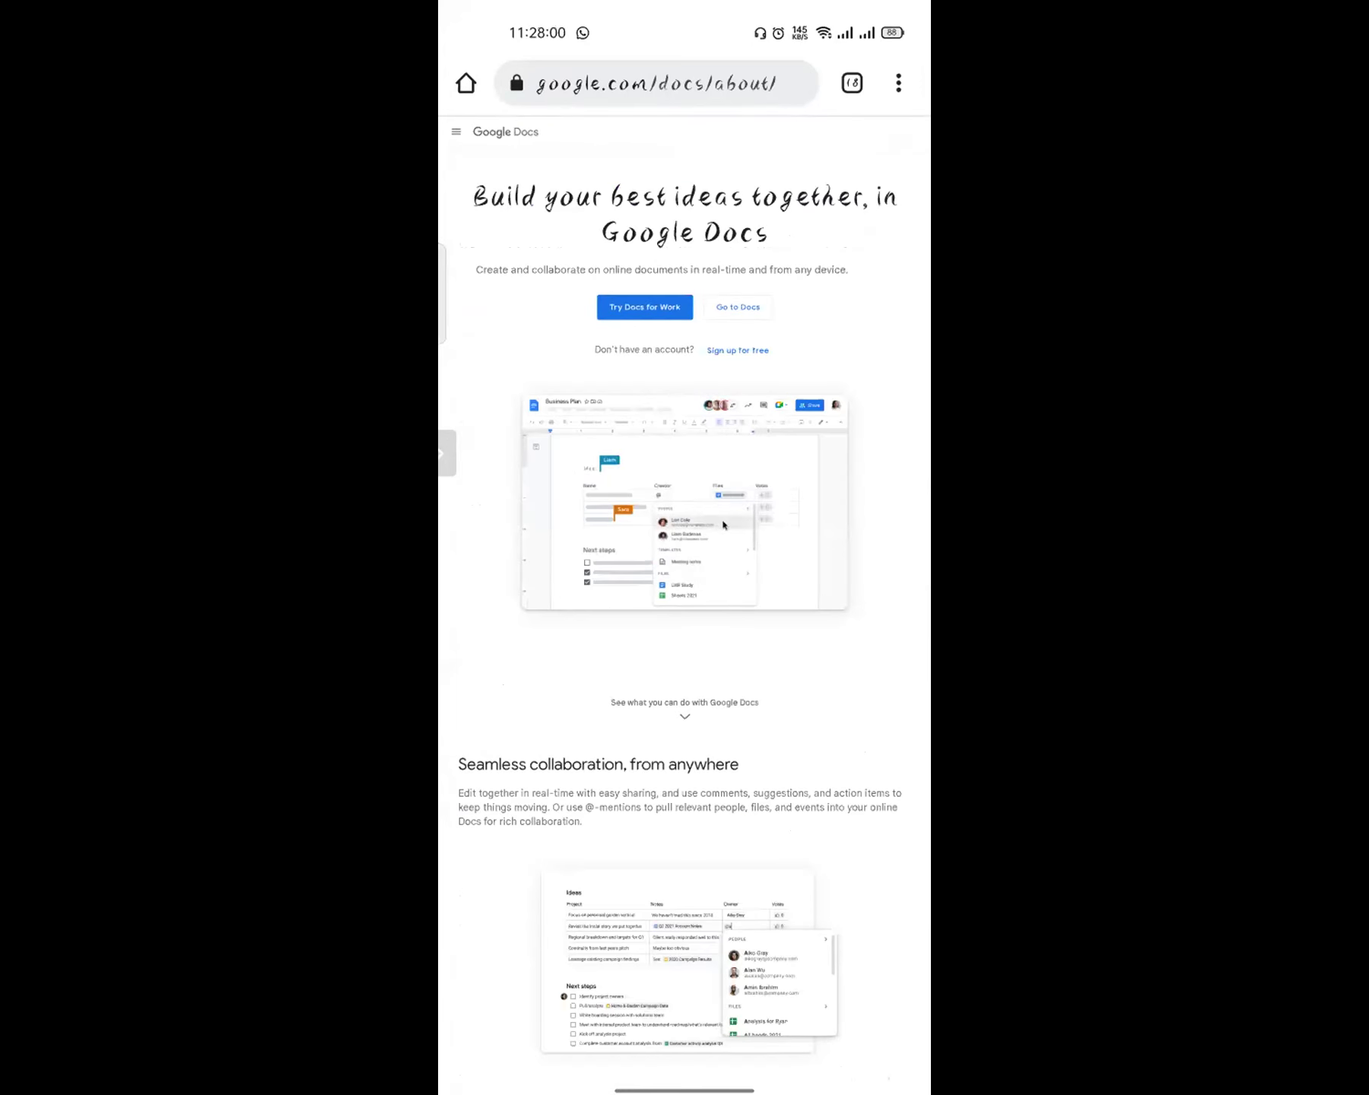
Go to Docs in Chrome rather than the app, with Desktop site, reaching the Docs home
left_click(738, 307)
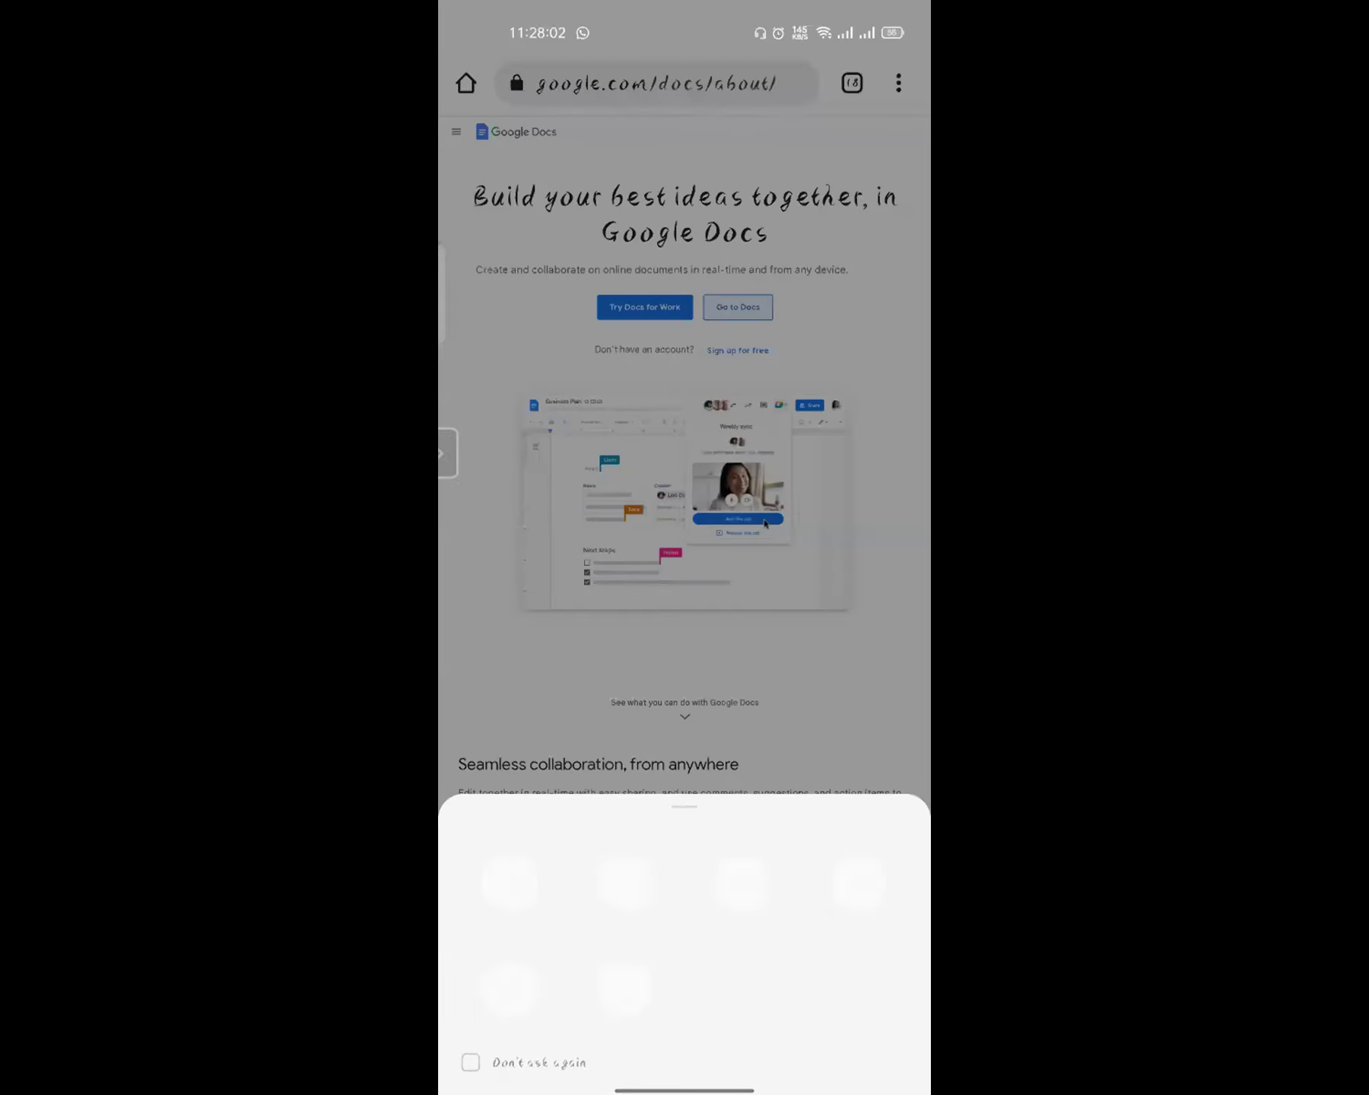
left_click(741, 882)
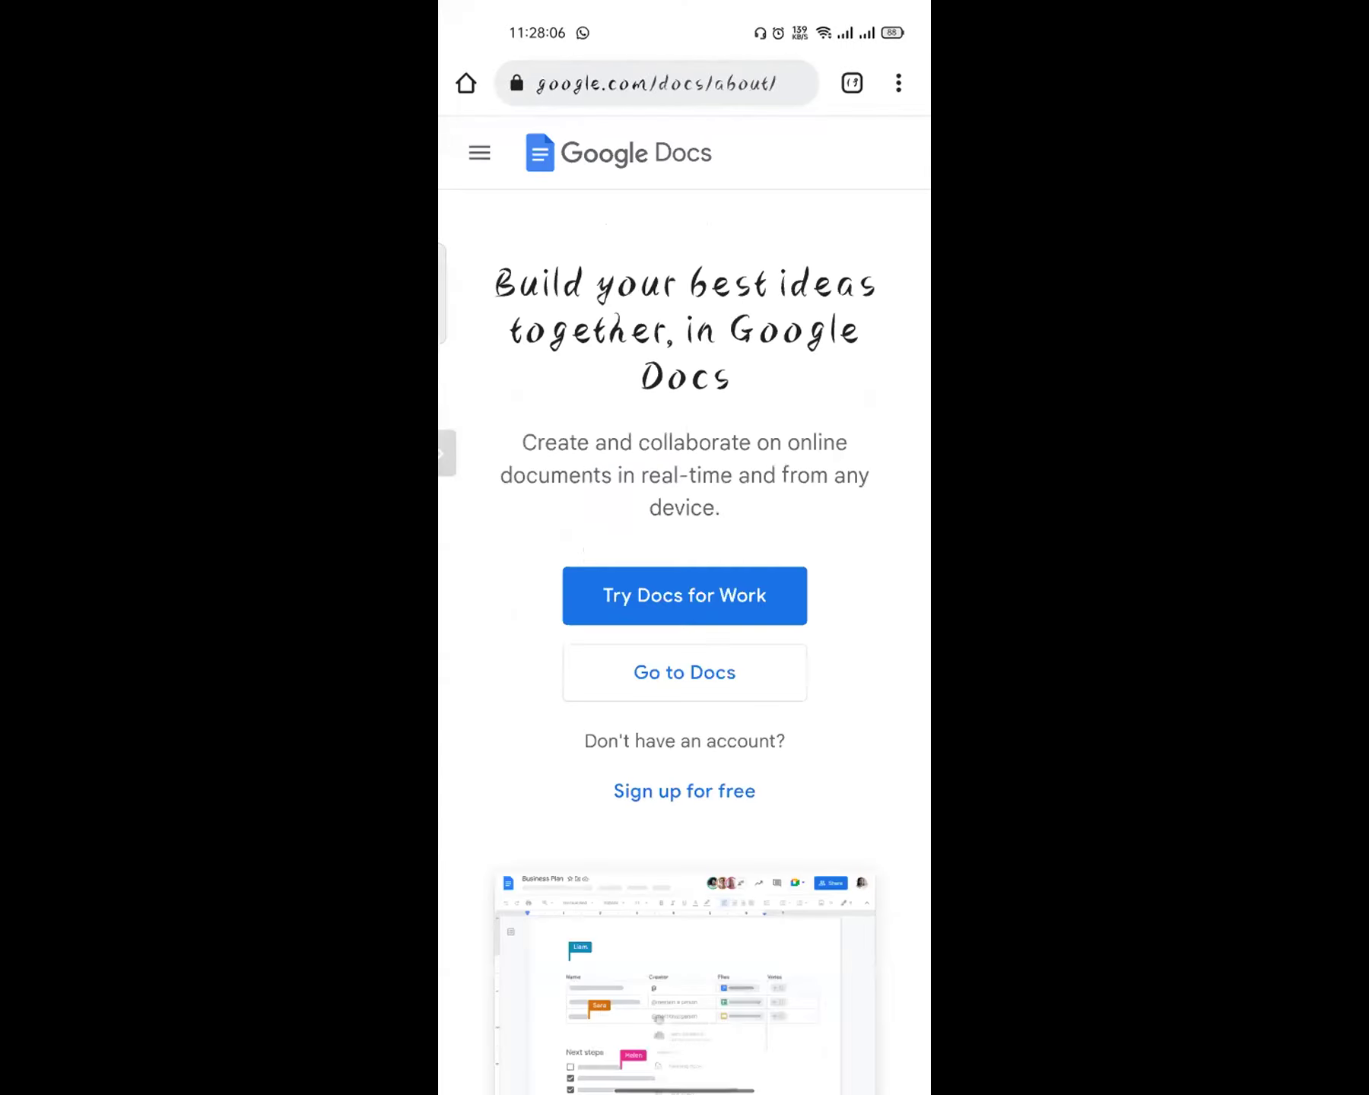
left_click(684, 673)
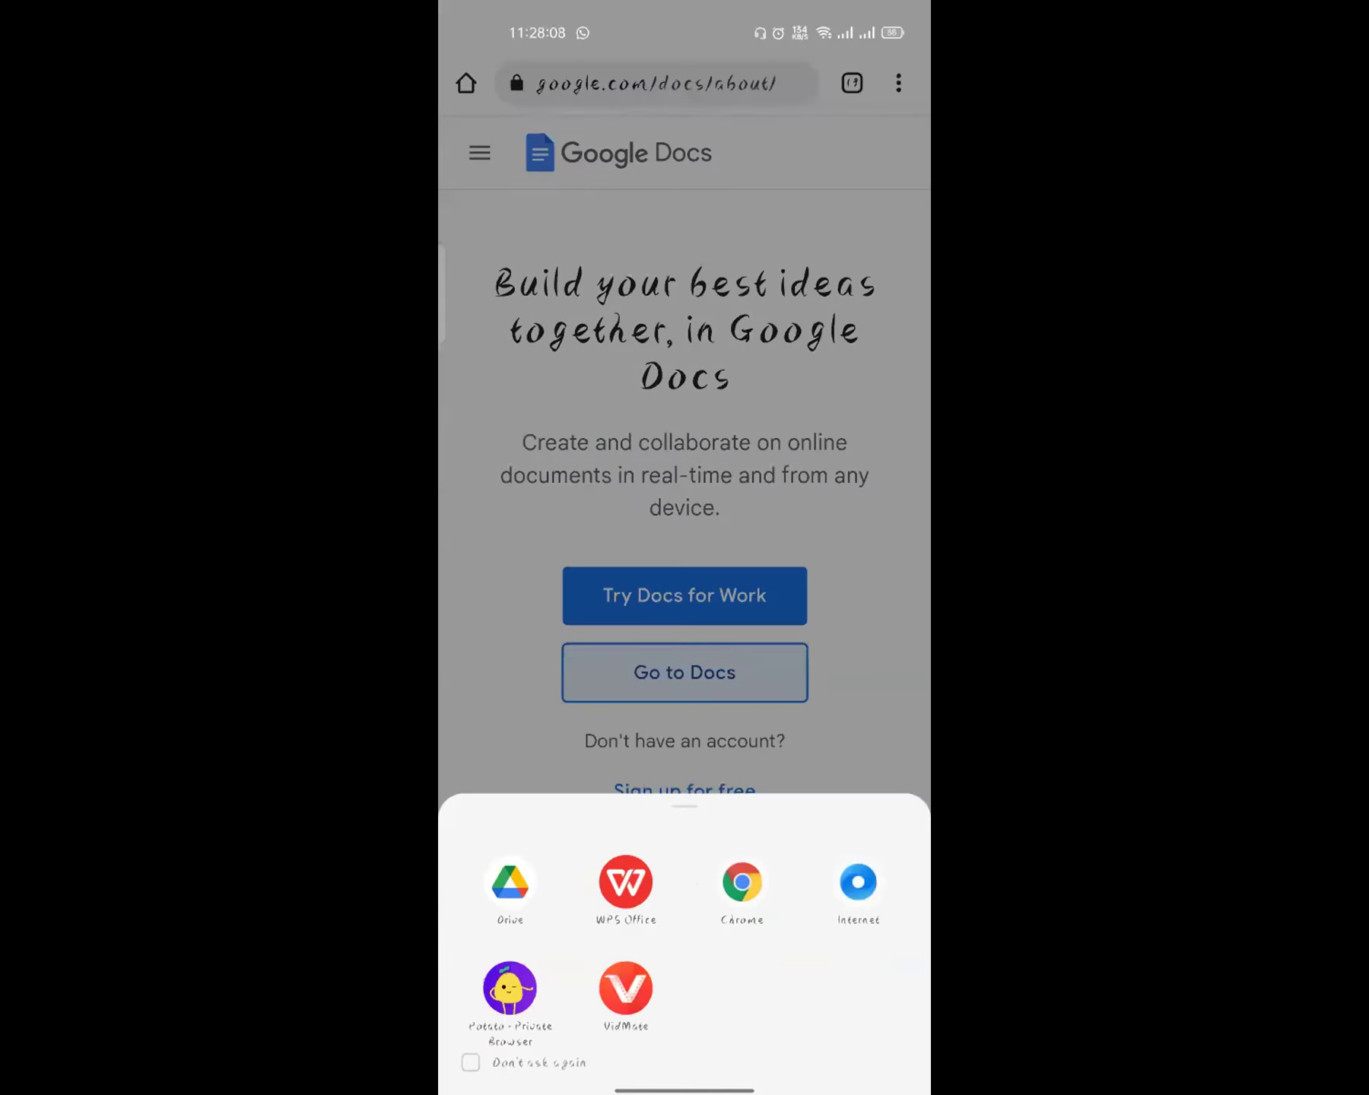
key("Escape")
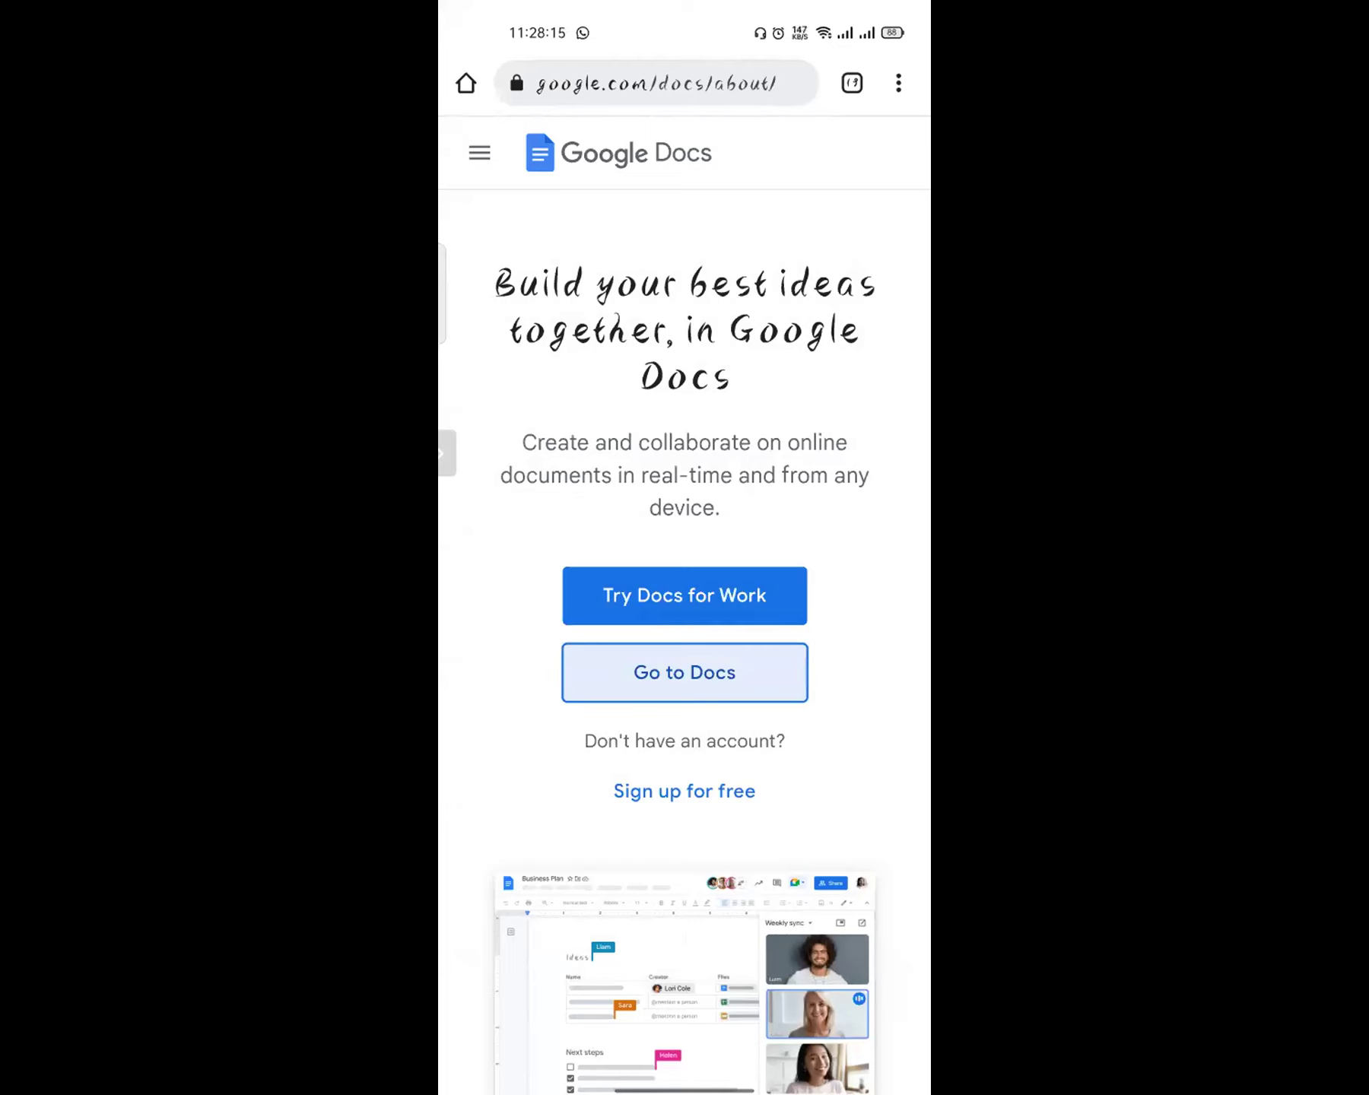
left_click(898, 83)
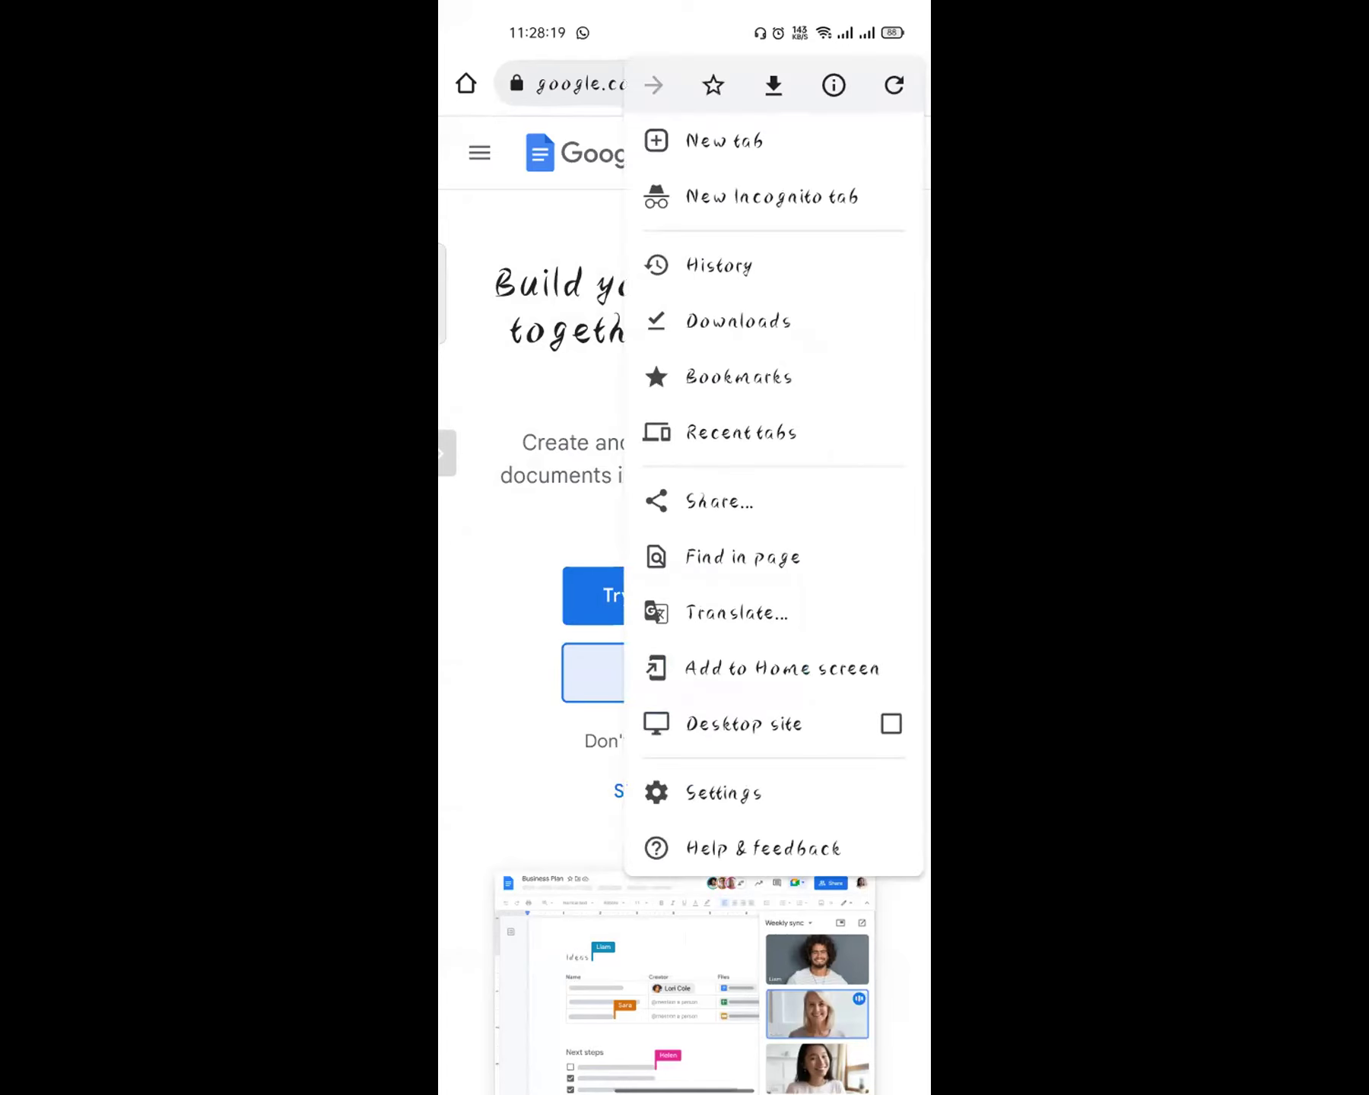
key("Escape")
left_click(685, 672)
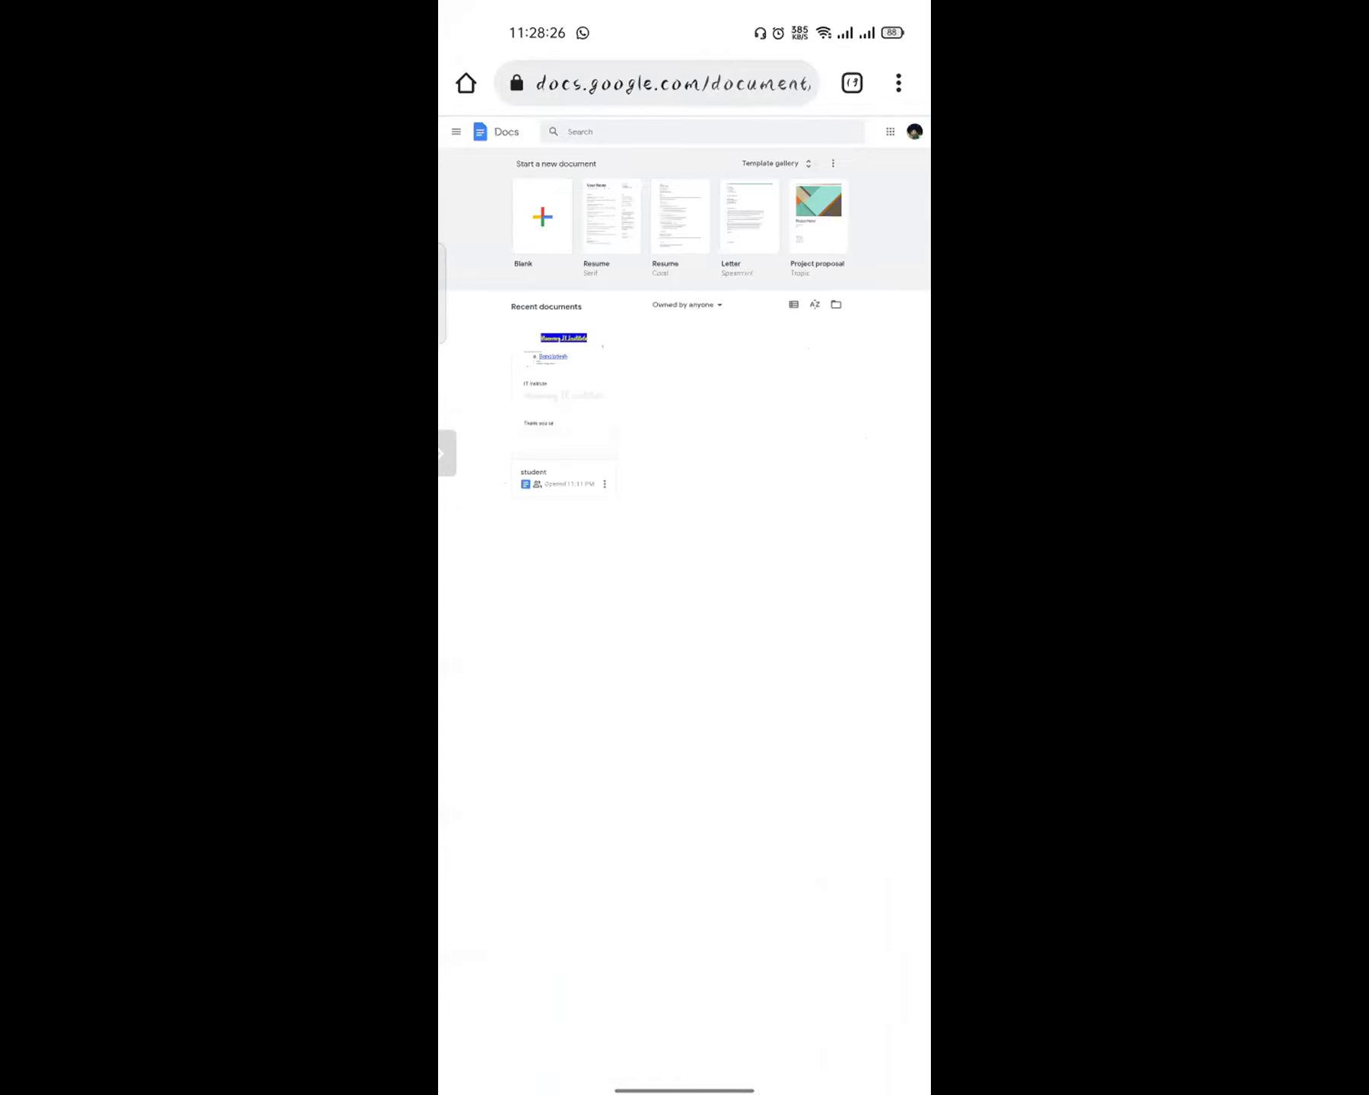
Create a blank Untitled document from the Blank tile, then start a new Chrome tab
left_click(542, 216)
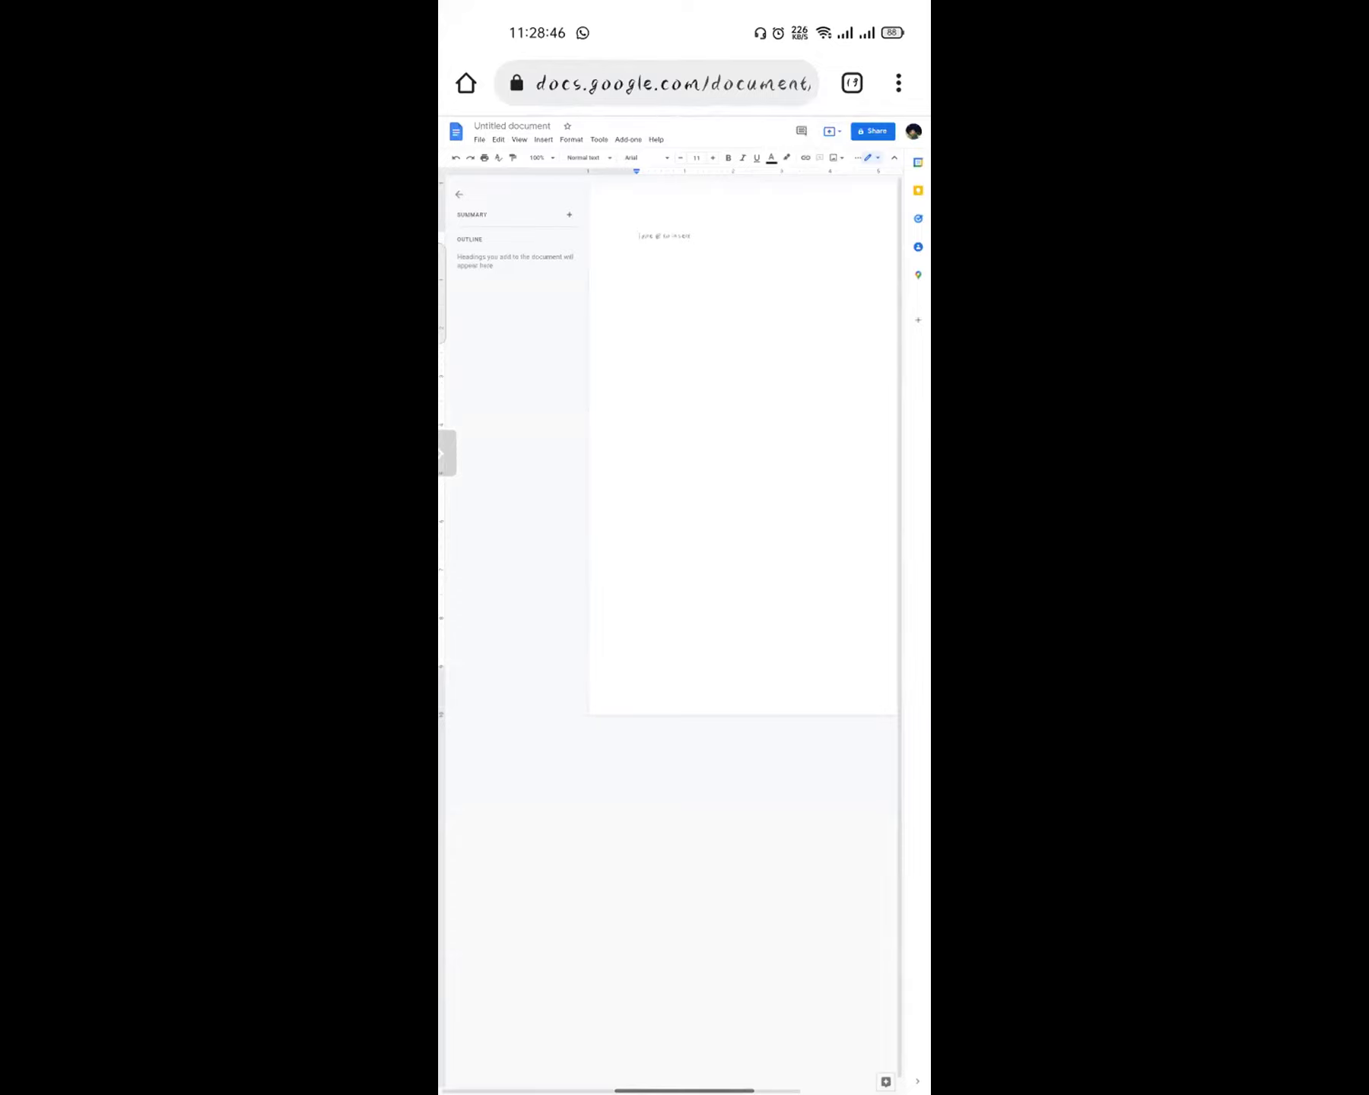
left_click(851, 82)
left_click(471, 82)
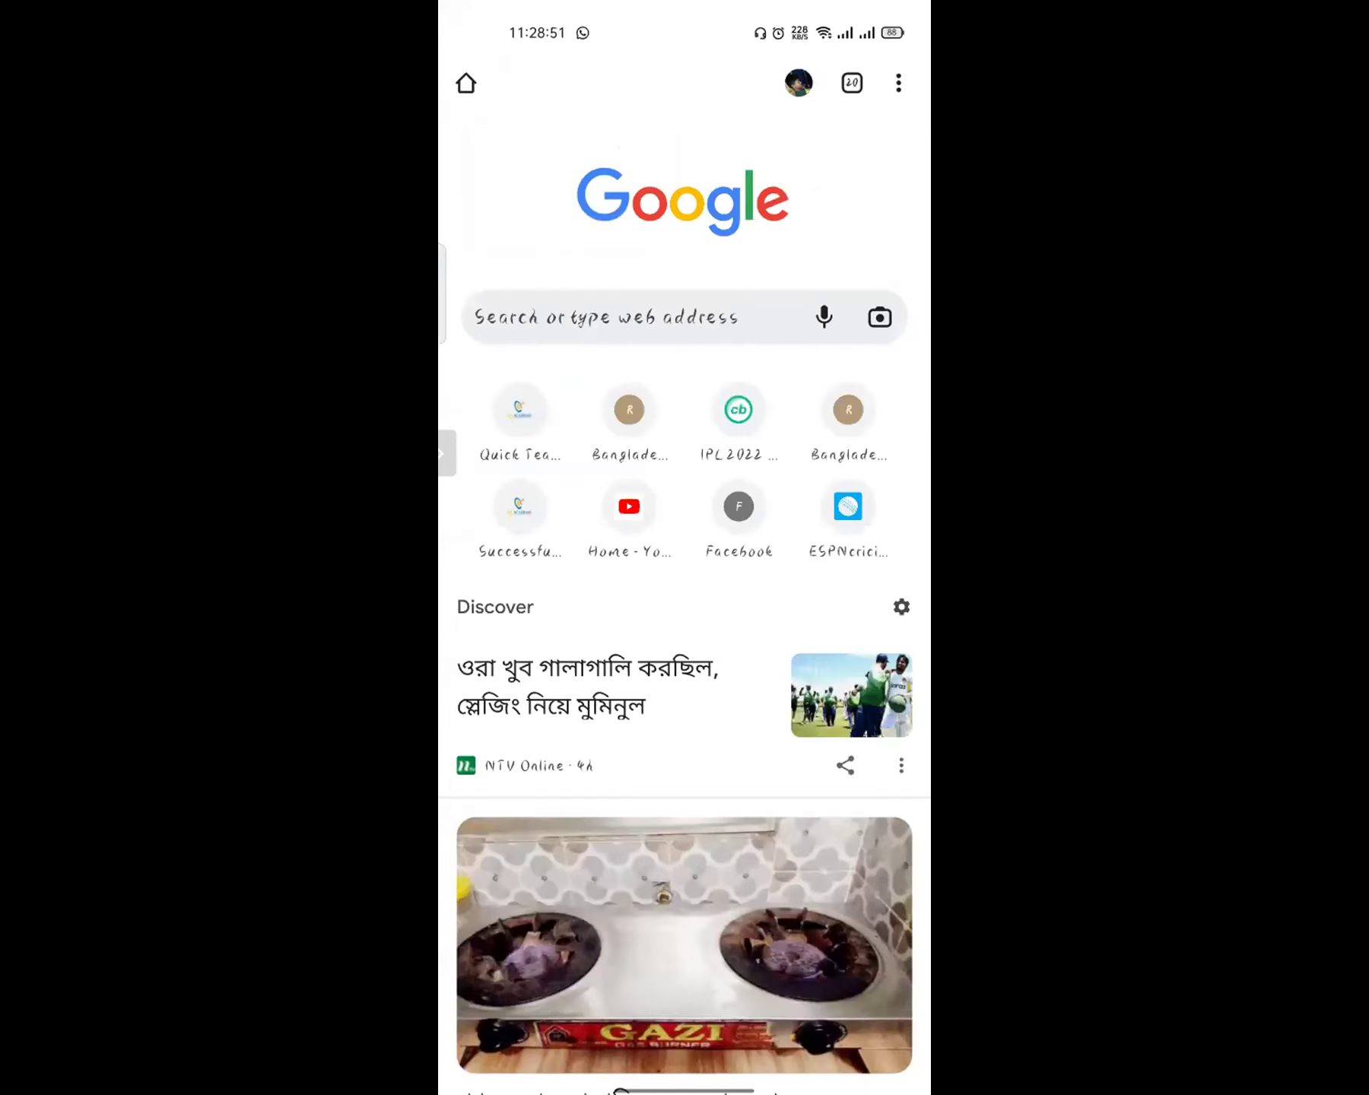
Search 'google docs' in desktop site mode and open the Free Online Document Editor result
left_click(606, 317)
type("go")
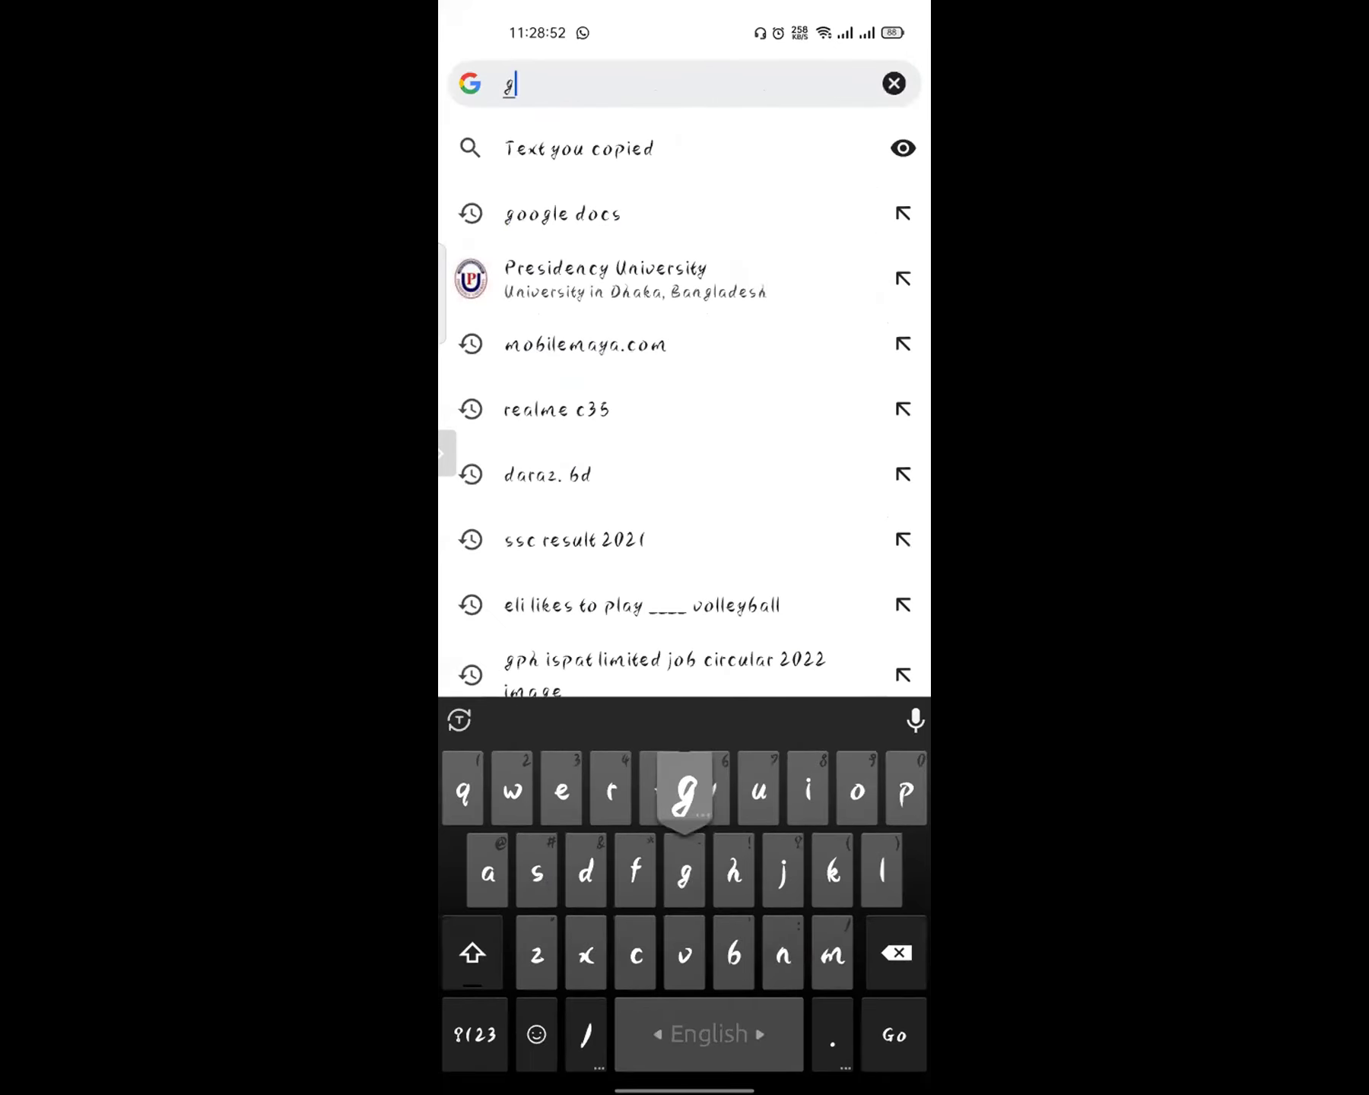
left_click(563, 149)
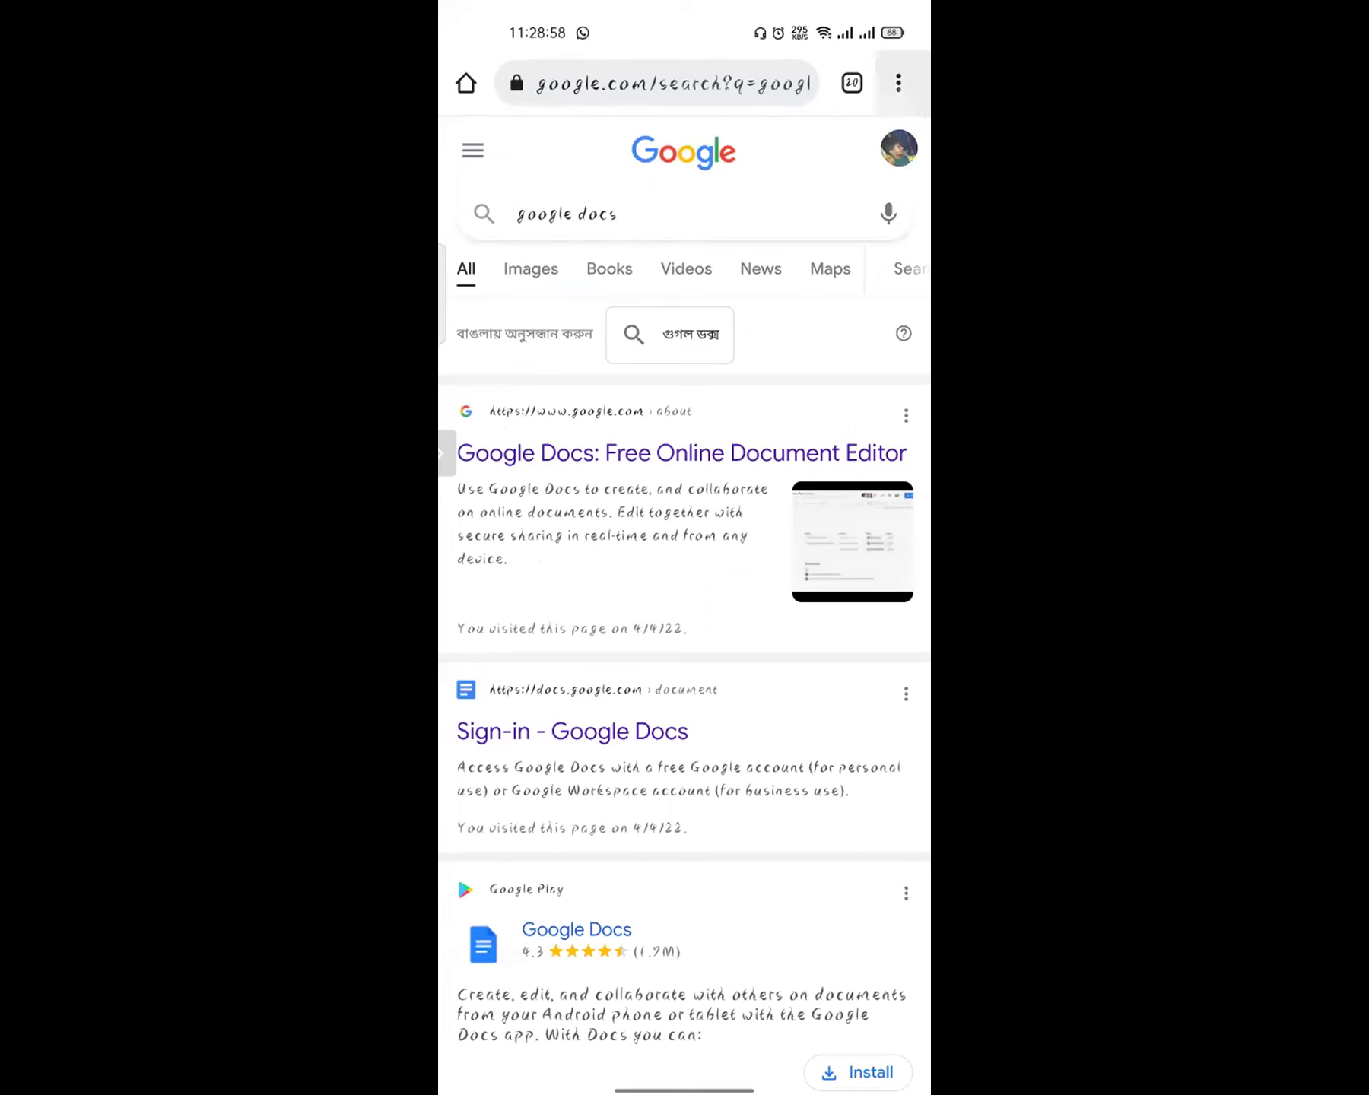
left_click(898, 82)
left_click(761, 721)
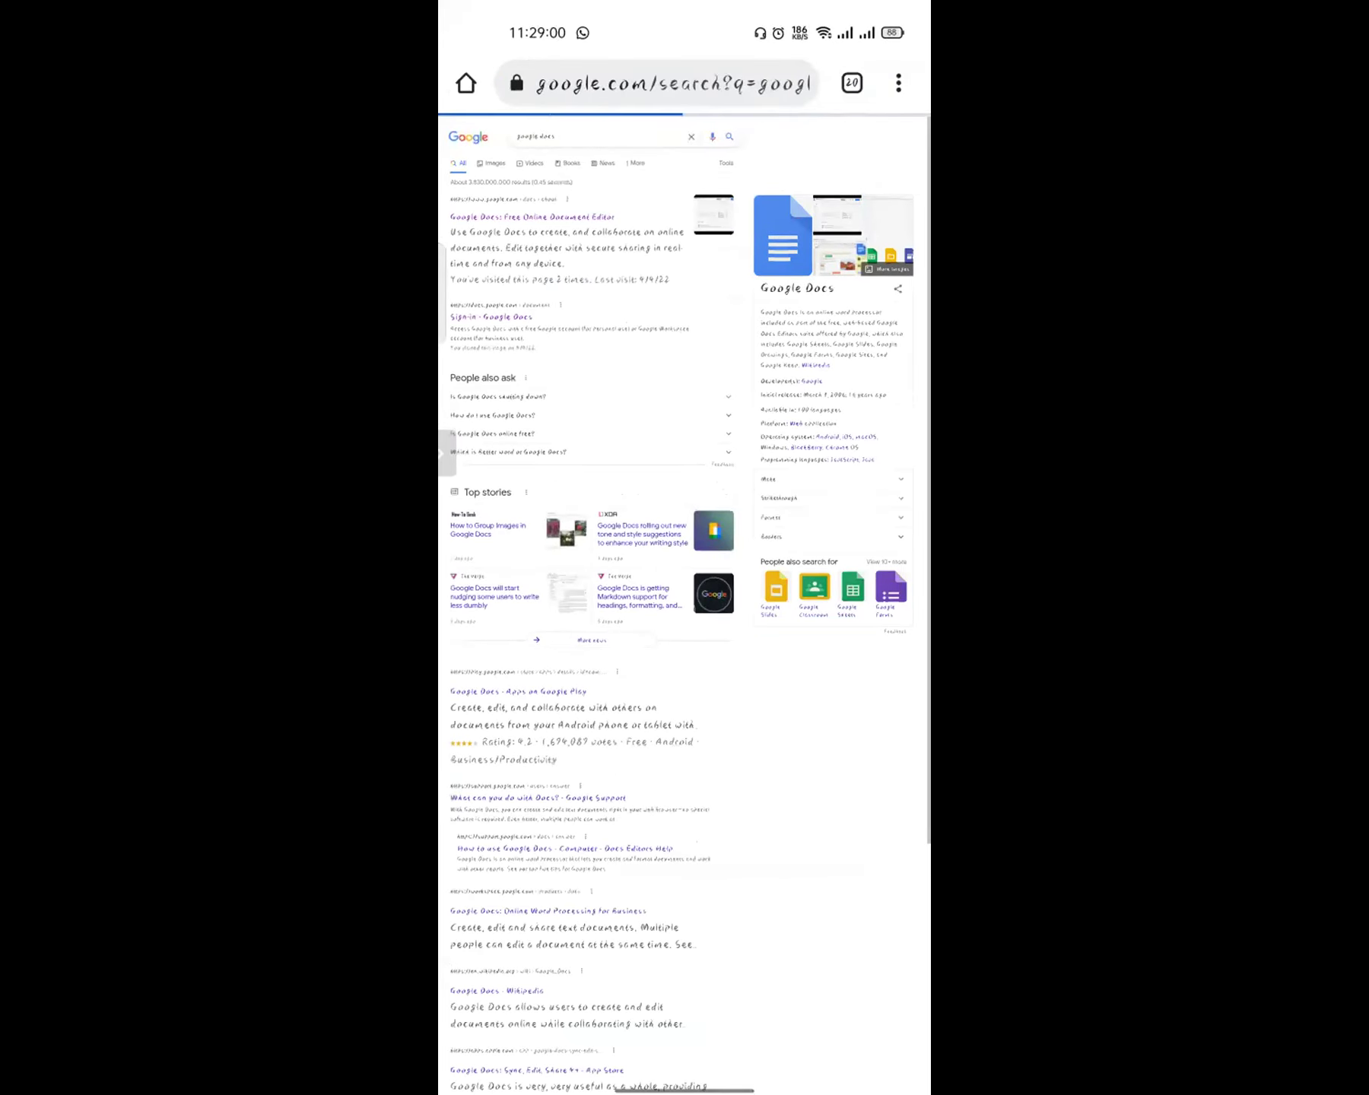
left_click(532, 218)
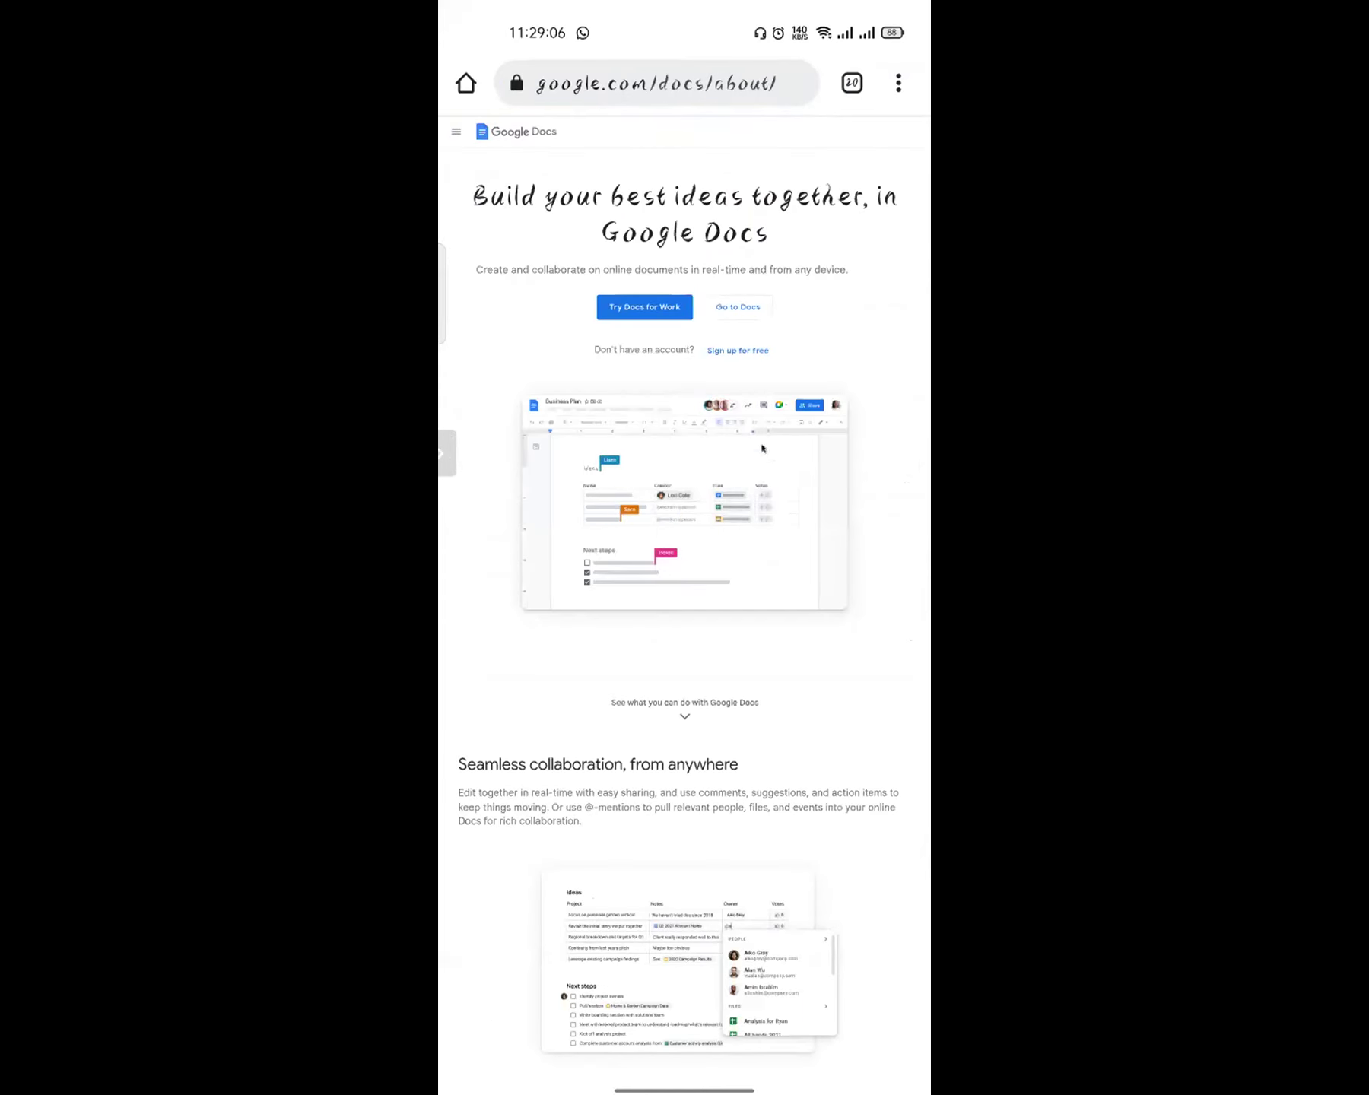
Go to Docs, choose Chrome over the app, and enable Desktop site for Docs
left_click(738, 306)
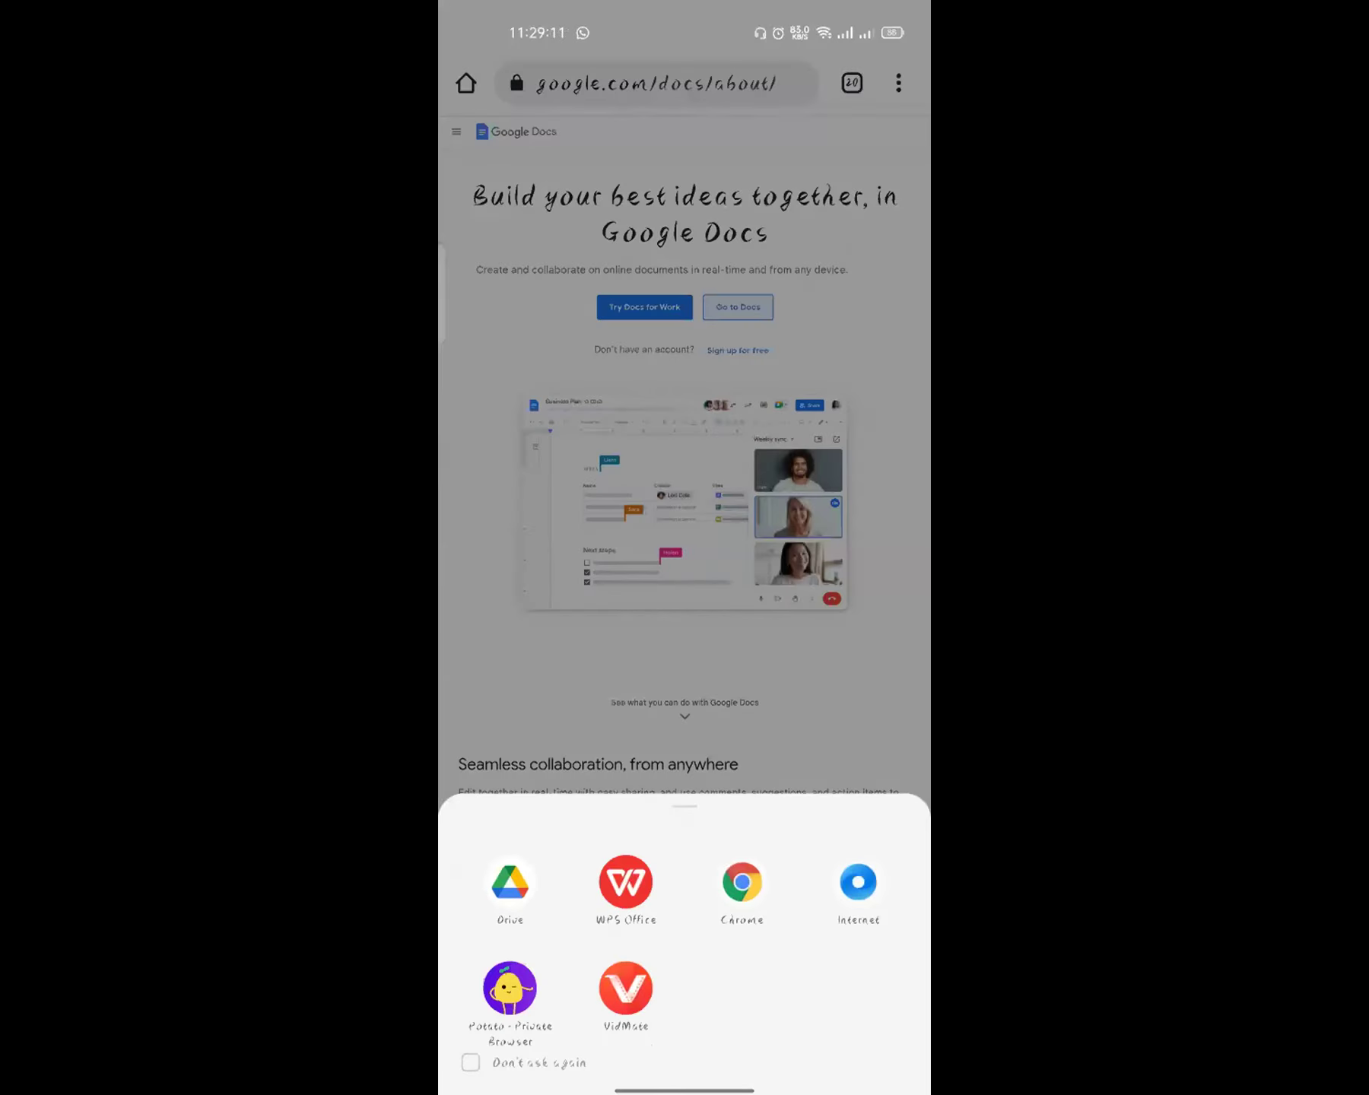
left_click(741, 882)
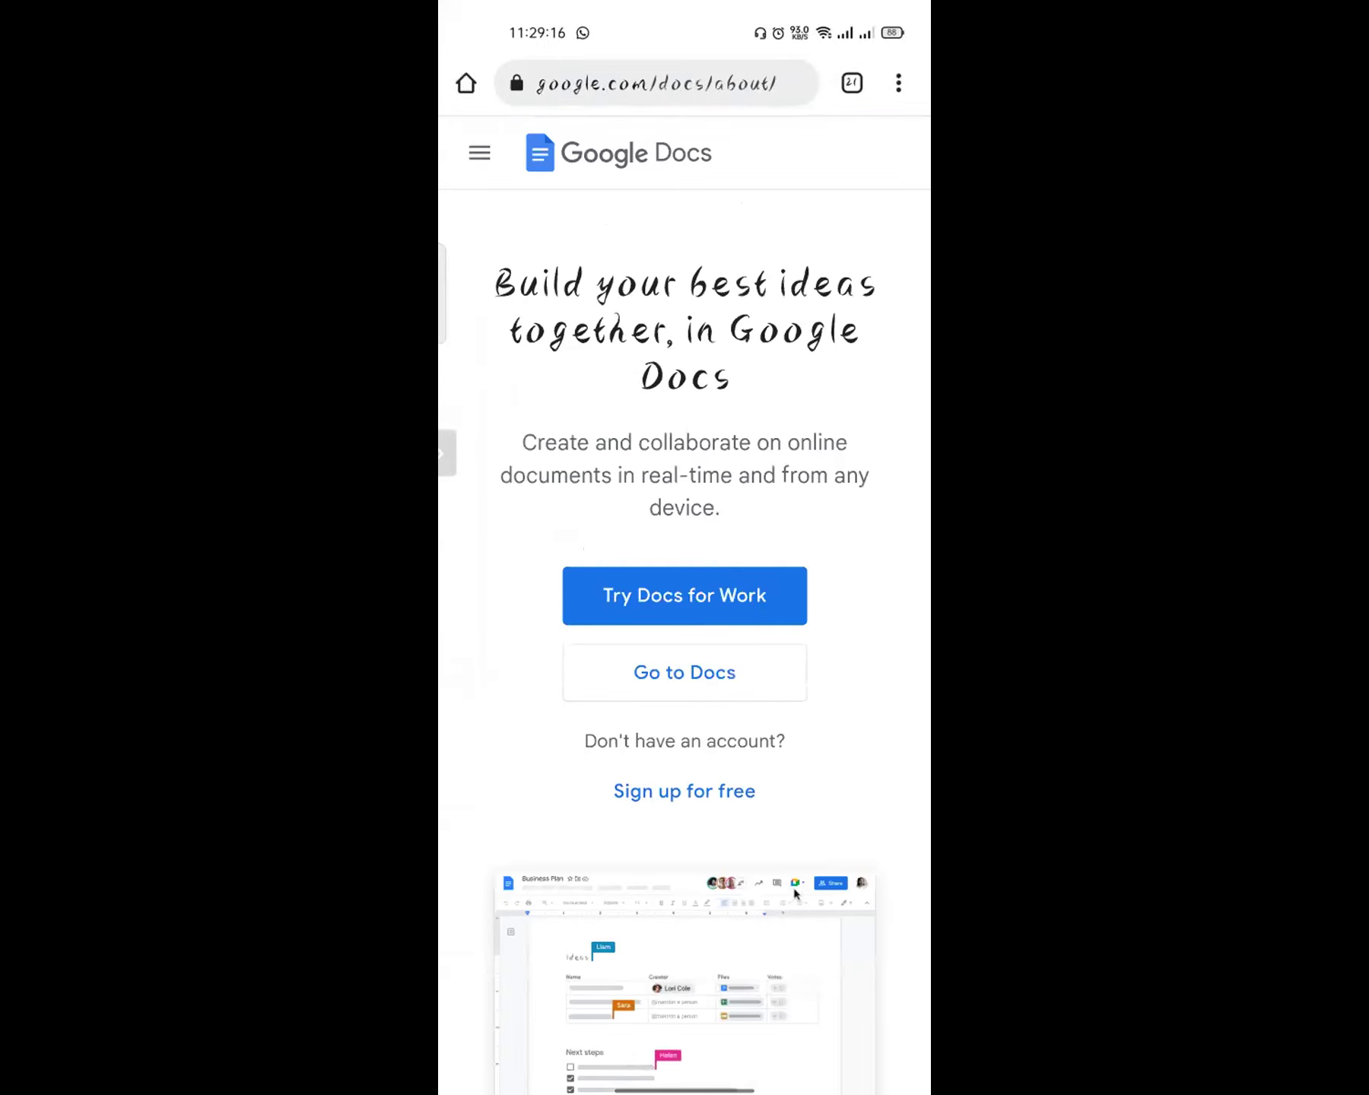
left_click(898, 83)
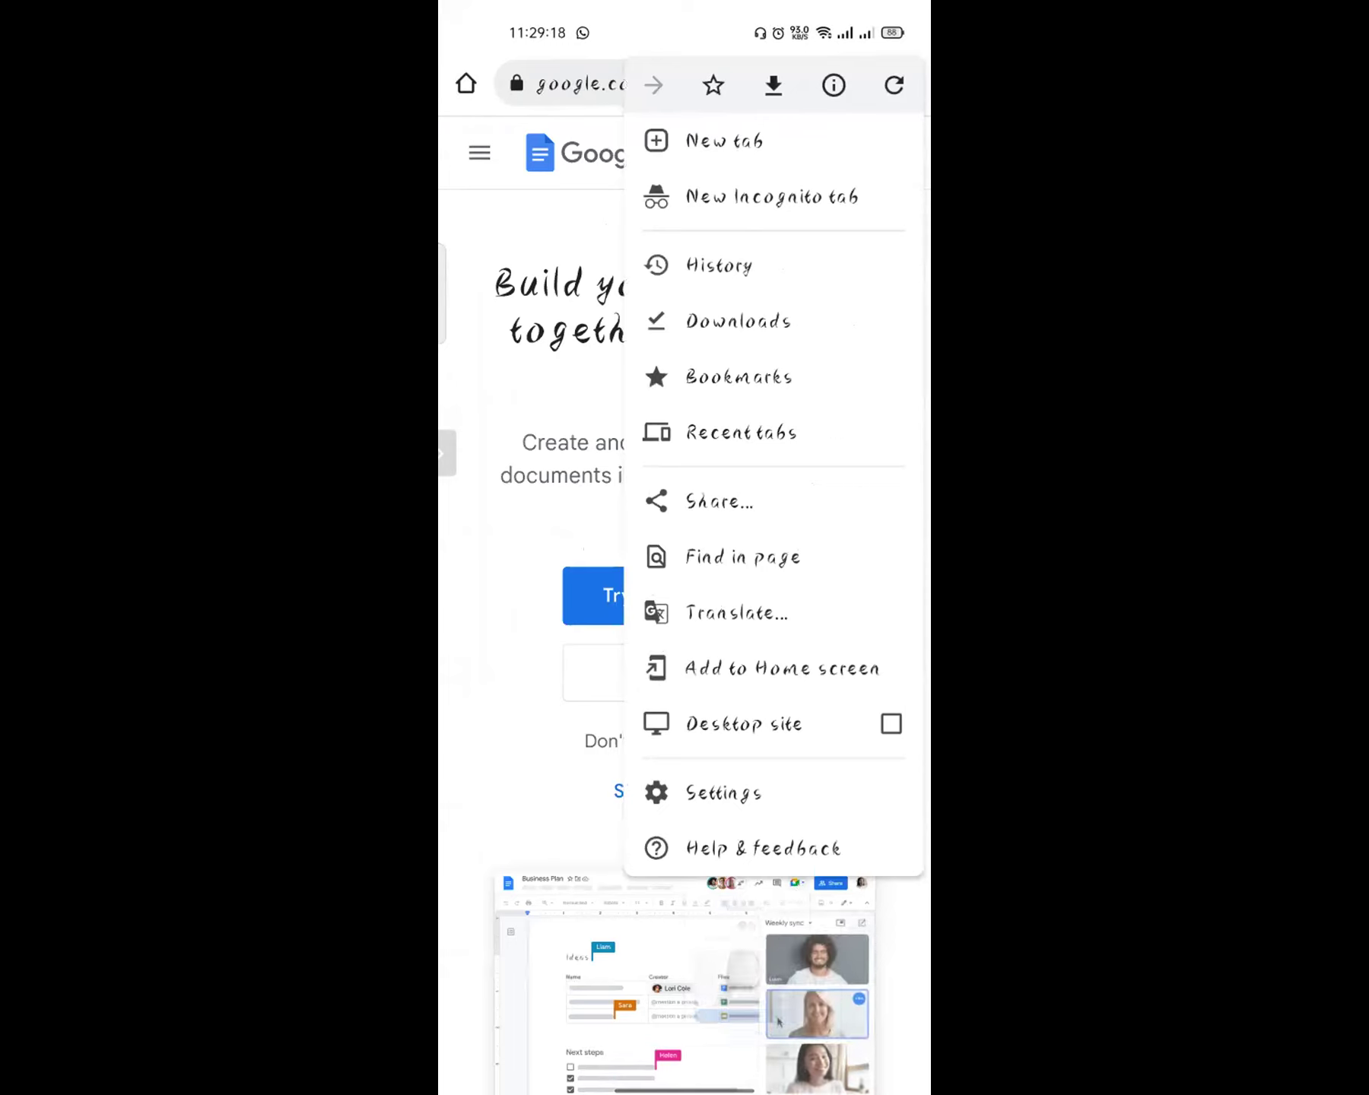
left_click(760, 721)
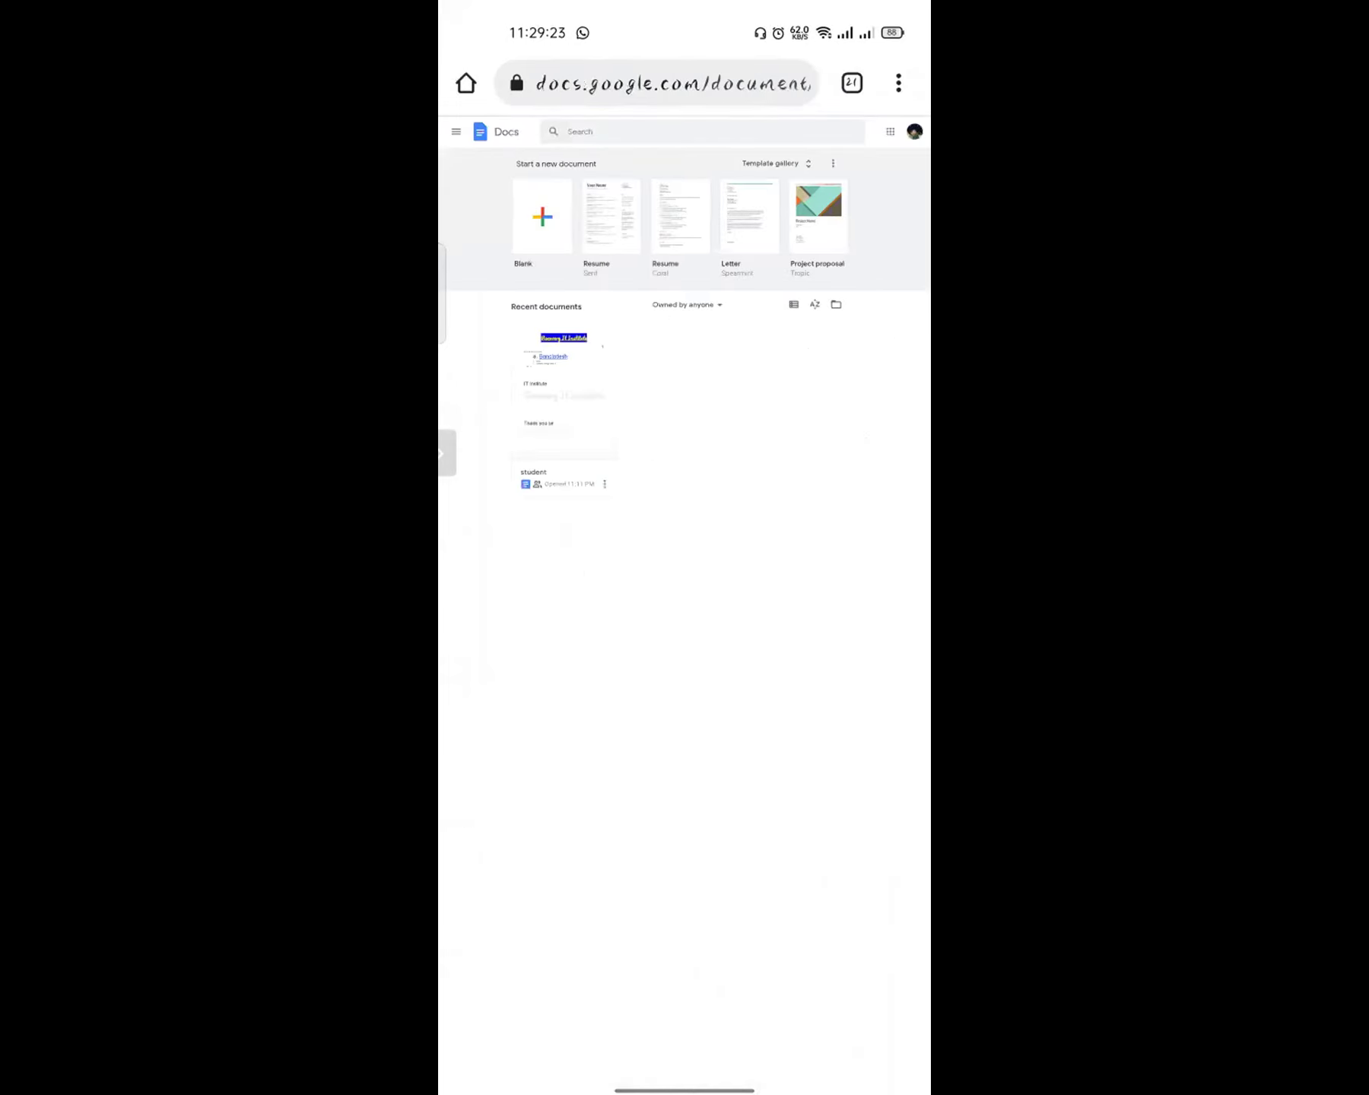
Create another blank Untitled document, then rejoin the Zoom meeting via its notification
left_click(542, 217)
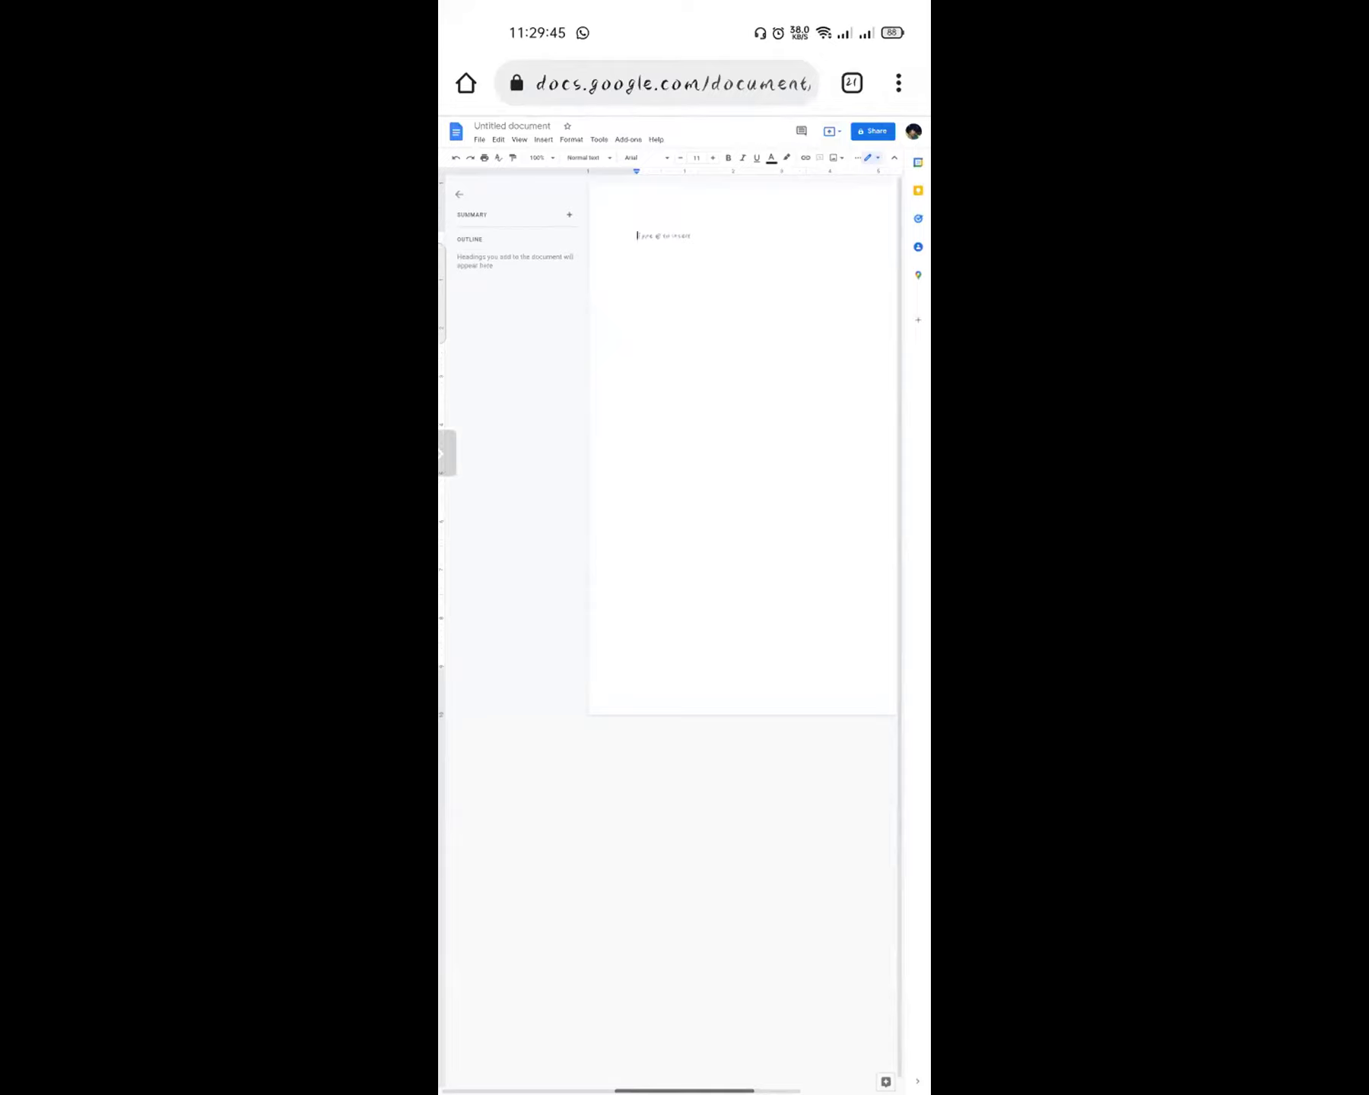
scroll(581, 195, "up", 5)
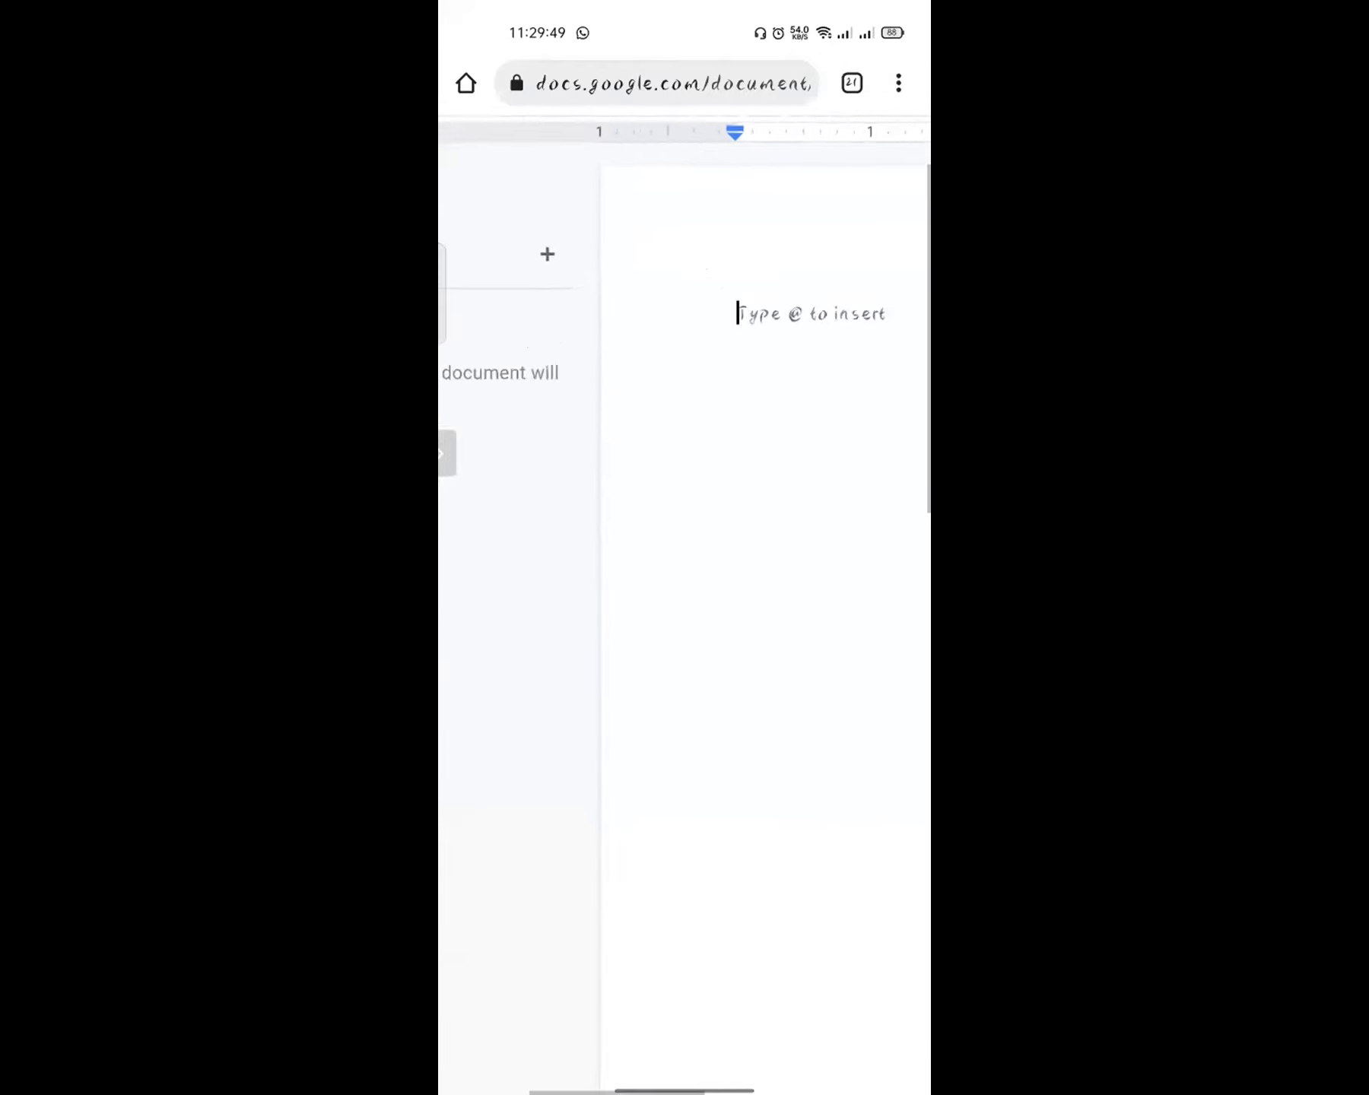
scroll(570, 175, "up", 5)
scroll(684, 532, "down", 3)
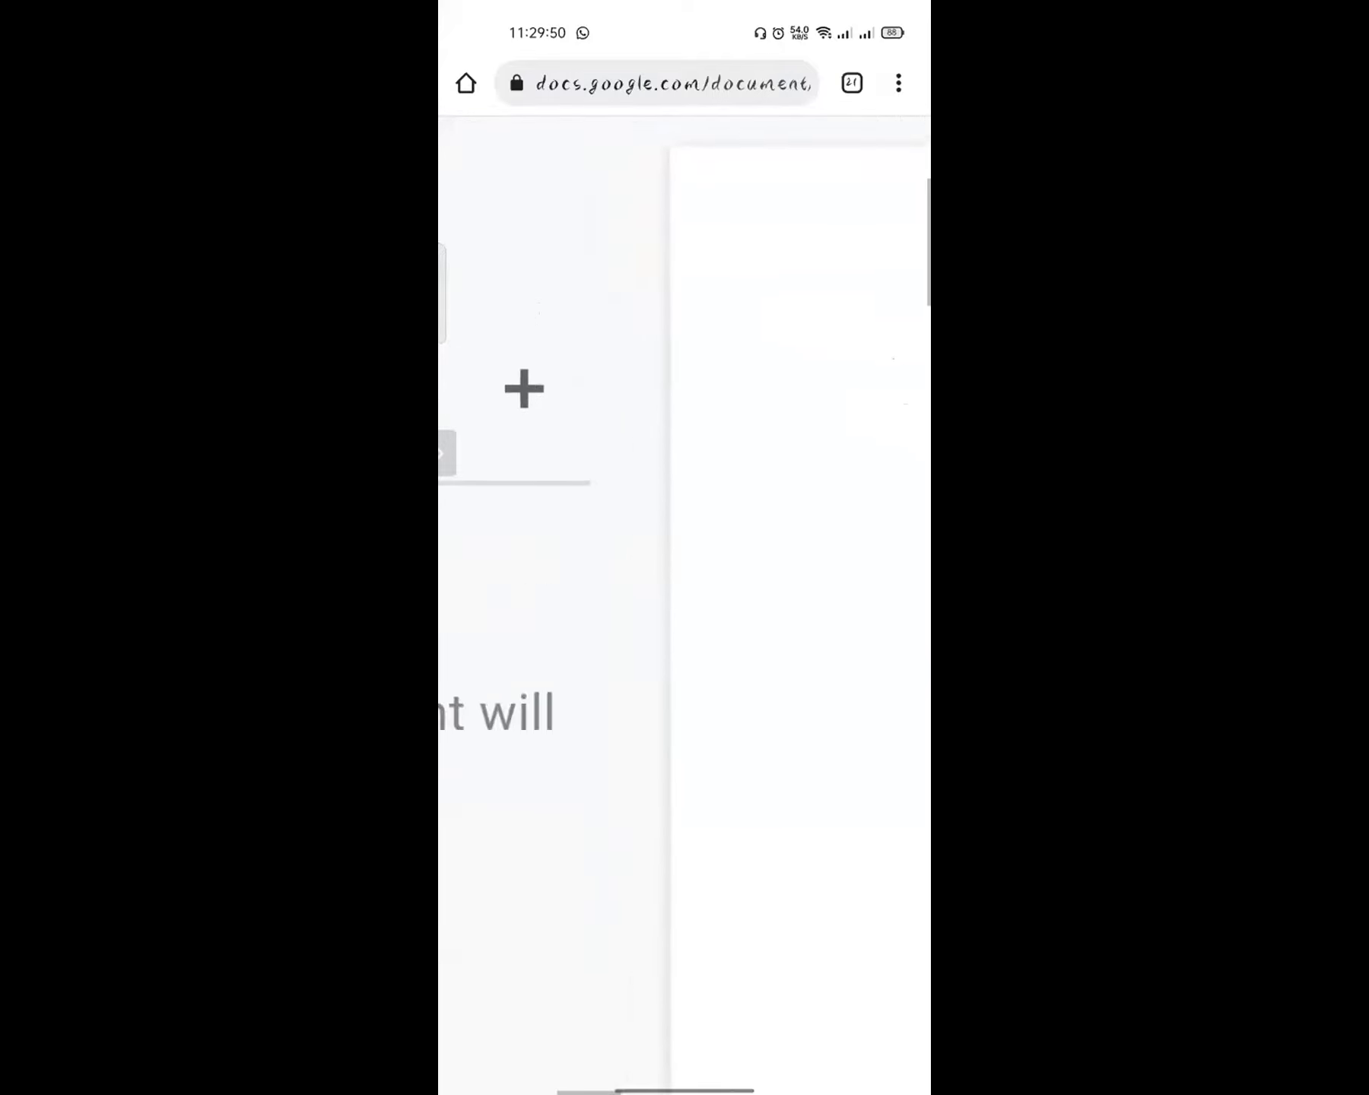
scroll(685, 533, "down", 5)
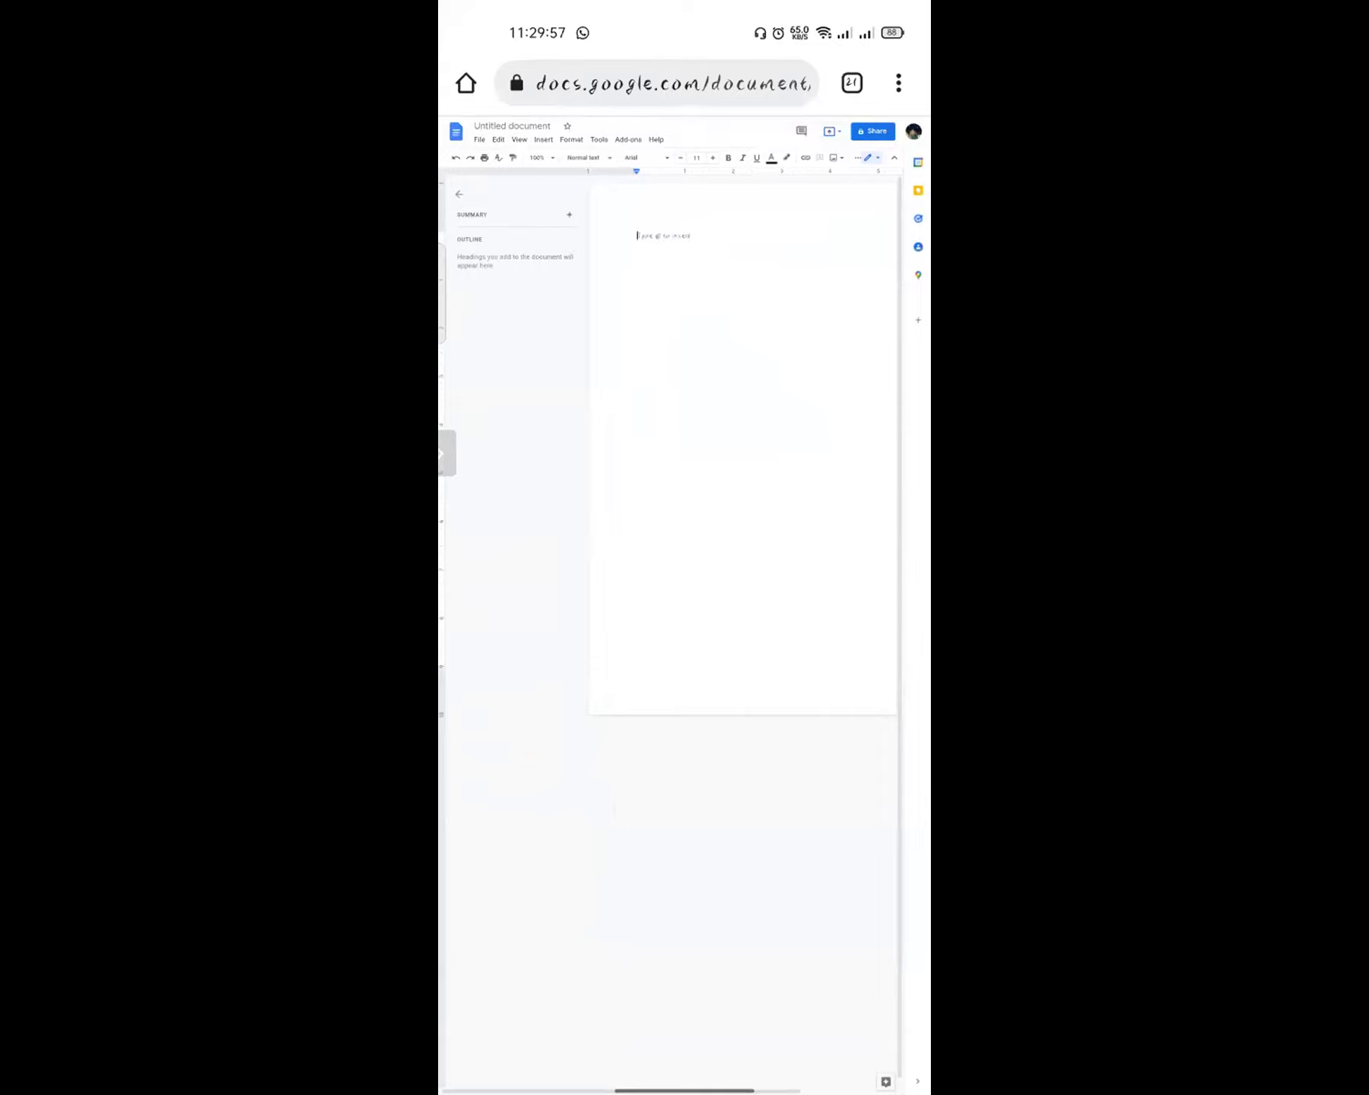
left_click_drag(685, 7, 684, 532)
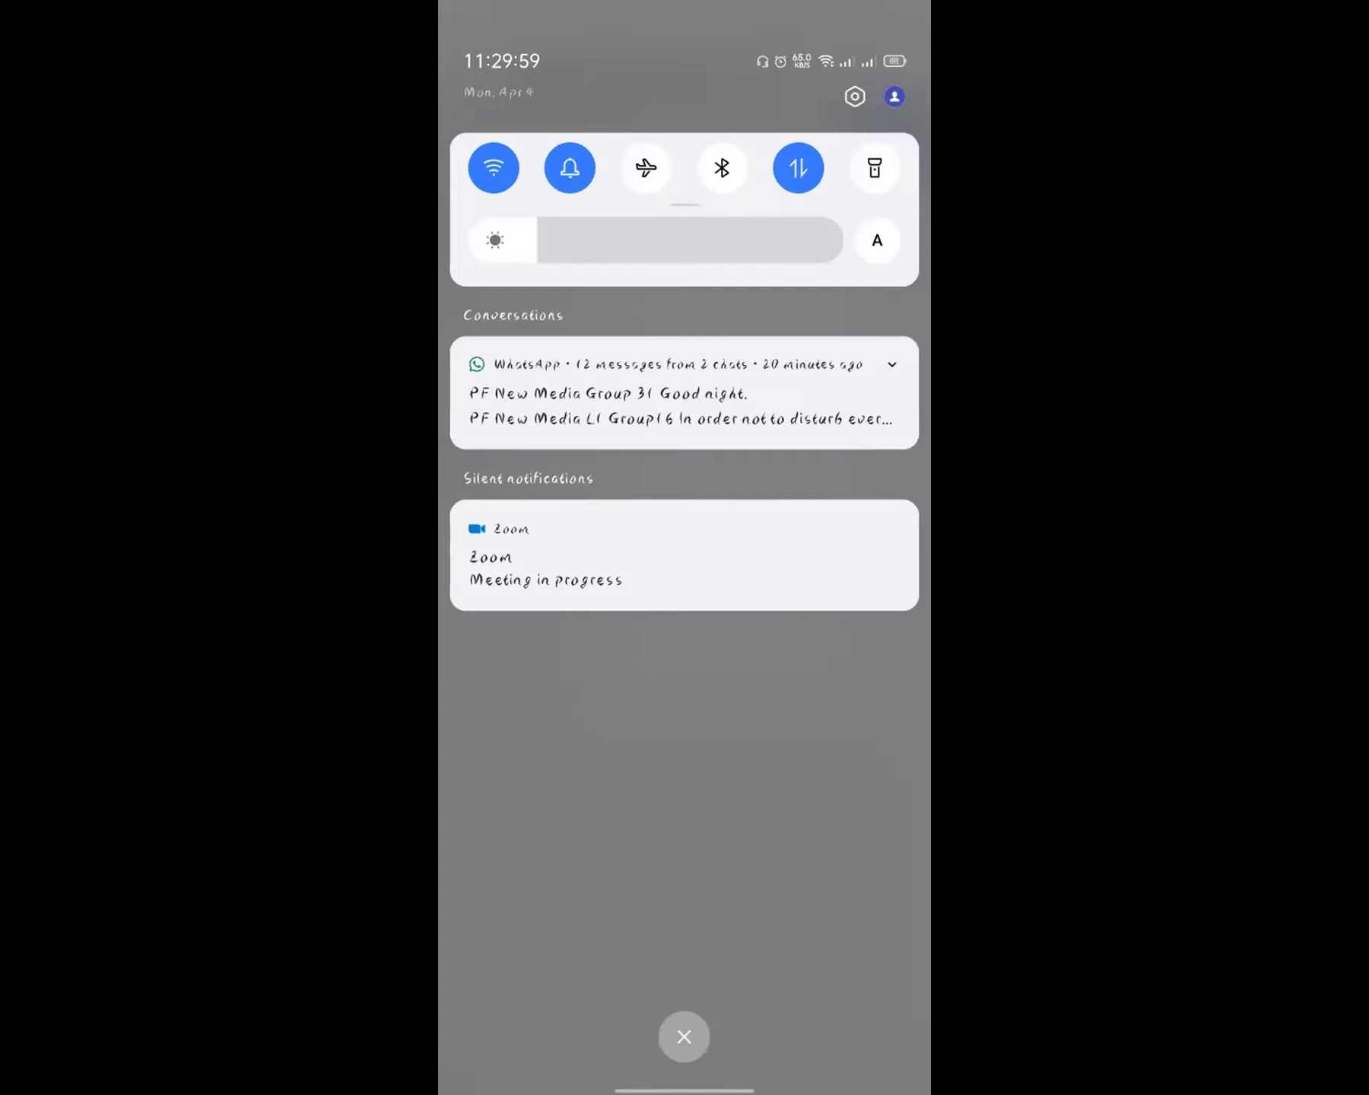
left_click(685, 1032)
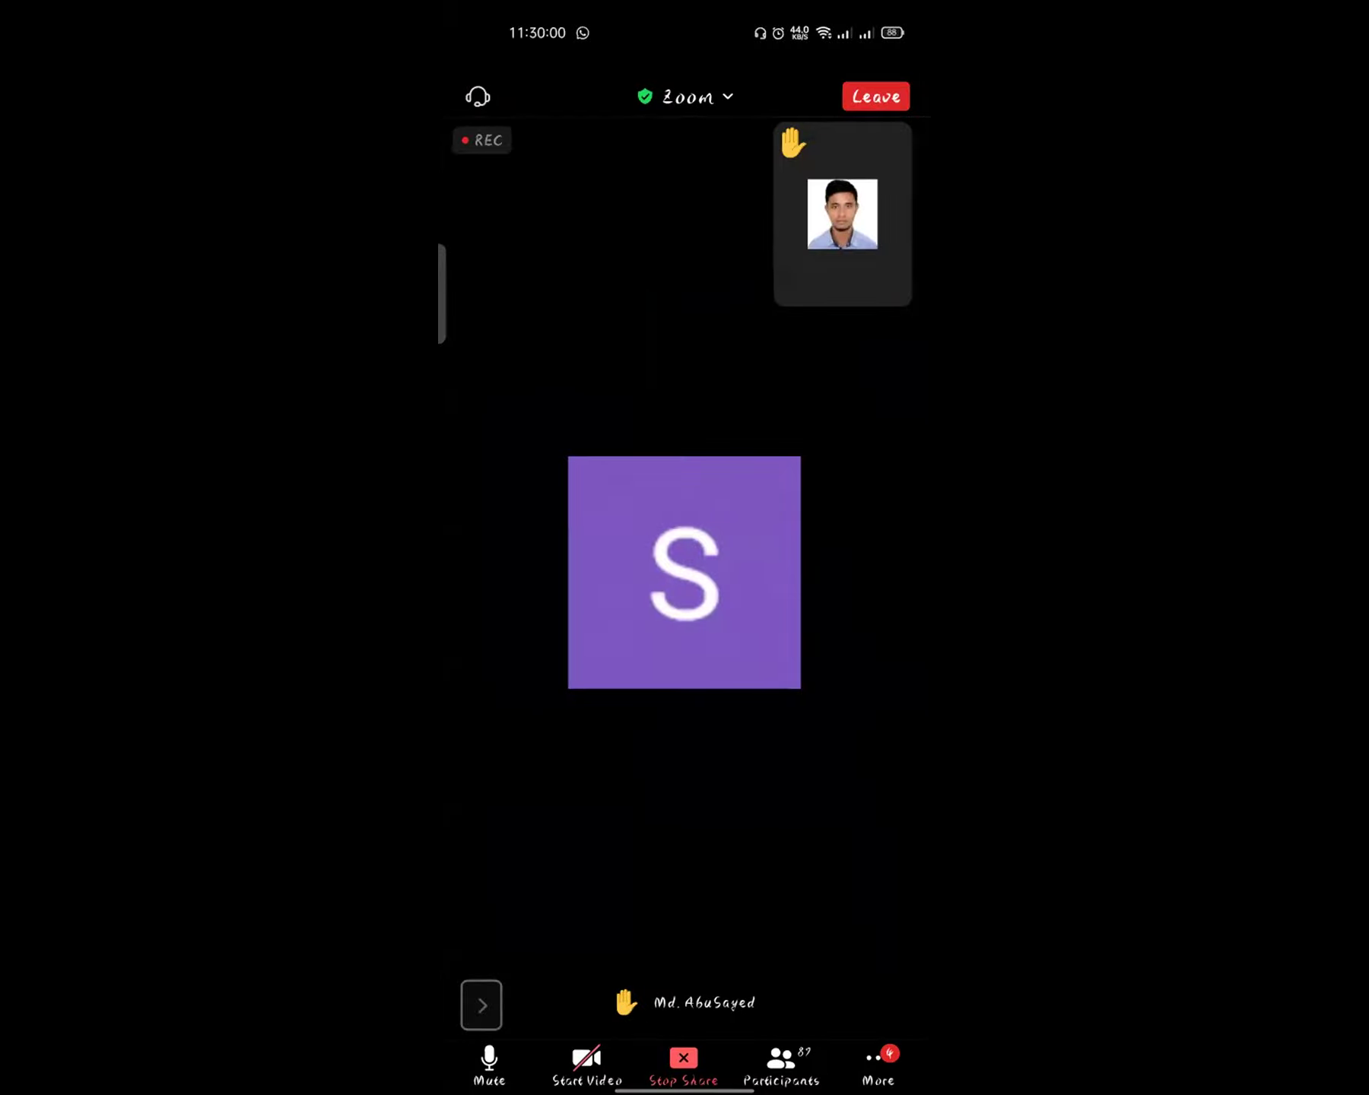